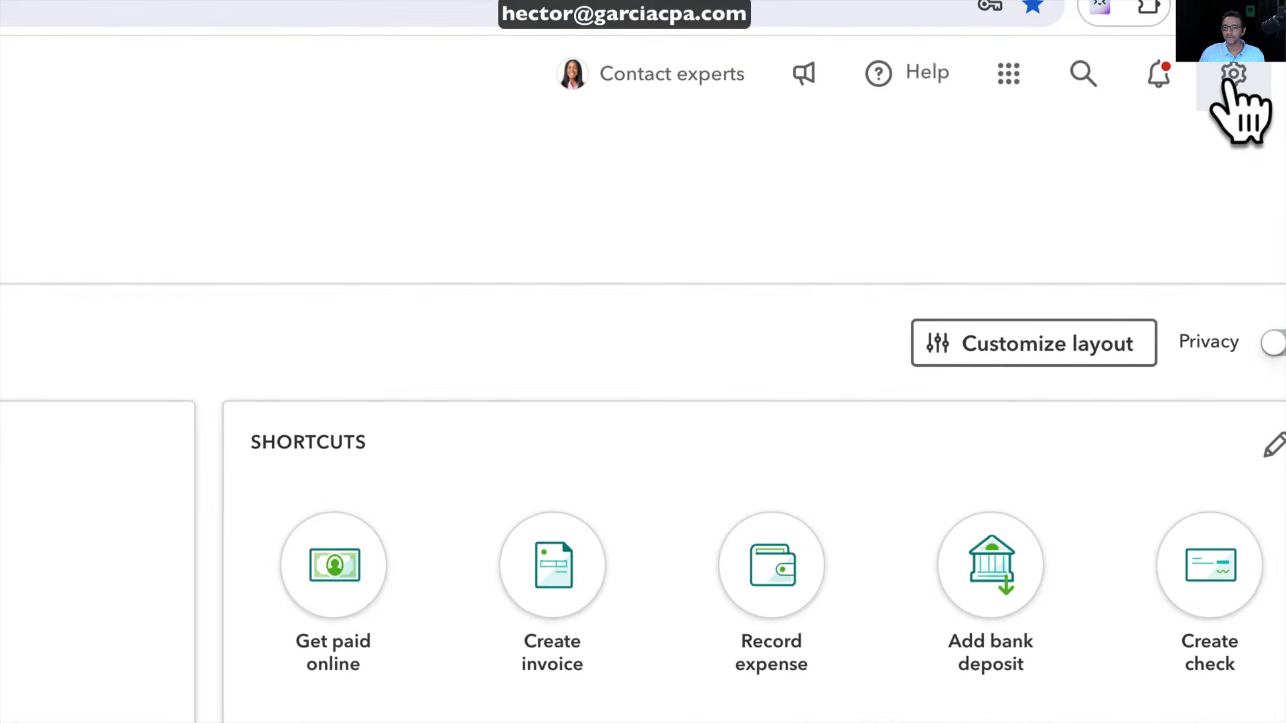
# Open the Chart of accounts and scroll through its 75 accounts, such as Cash, Sales and Cost of goods sold
pyautogui.click(1233, 75)
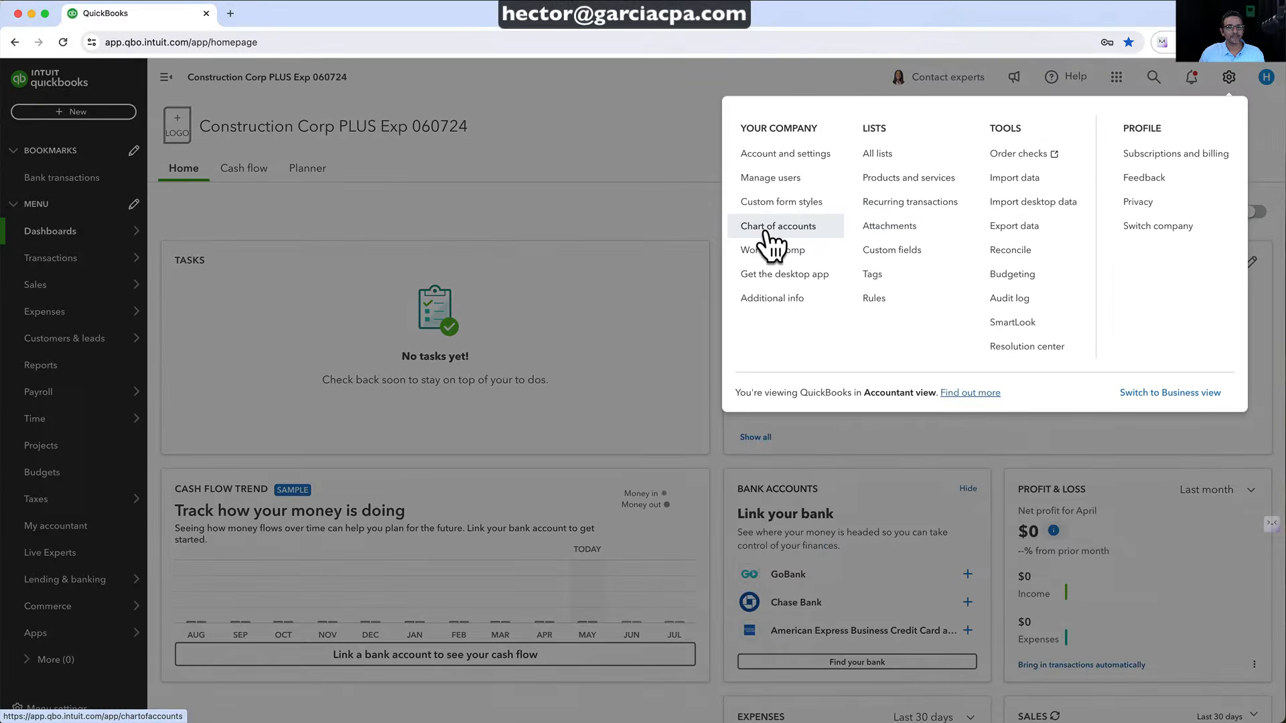
pyautogui.click(762, 232)
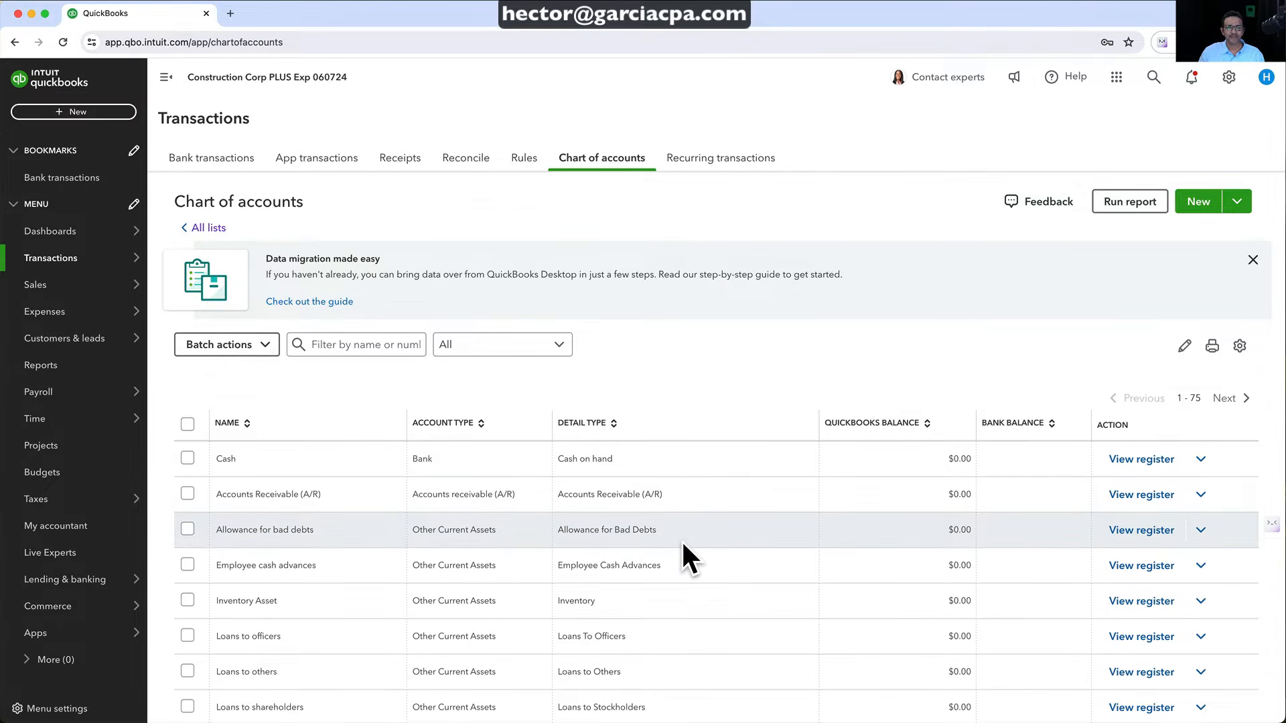
pyautogui.scroll(-10, 682, 543)
pyautogui.scroll(-15, 683, 545)
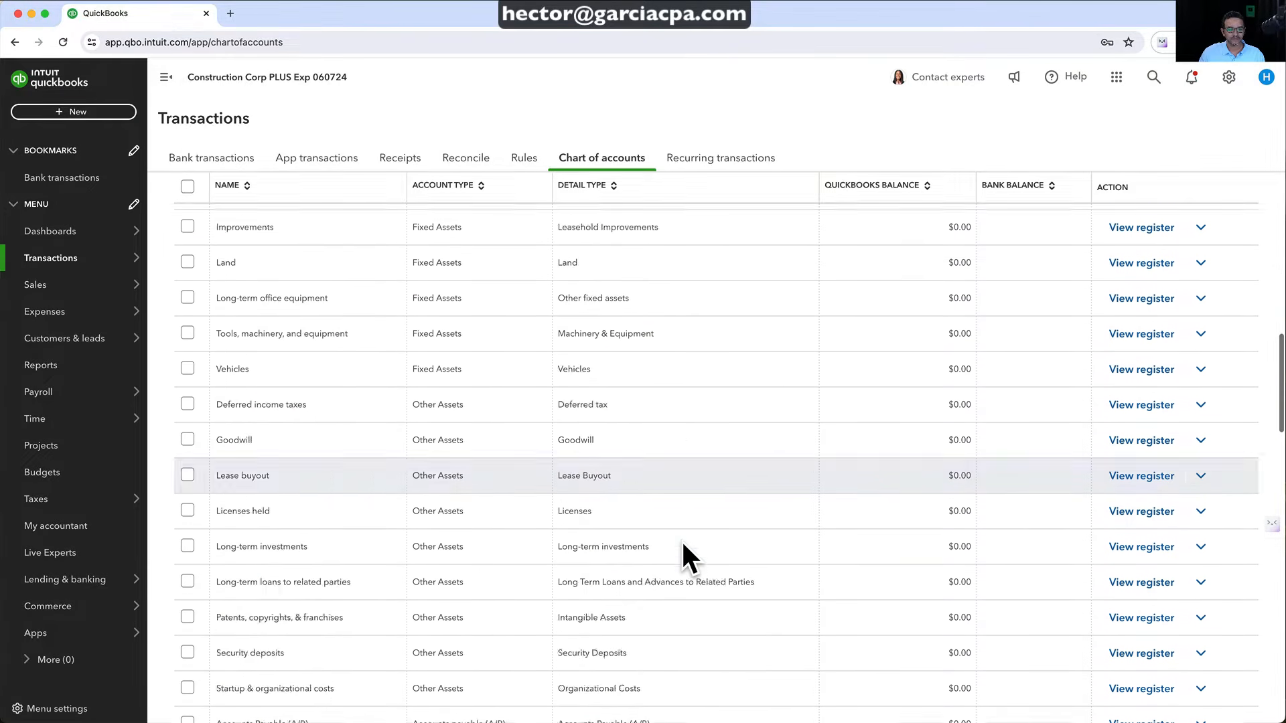
pyautogui.scroll(-8, 683, 545)
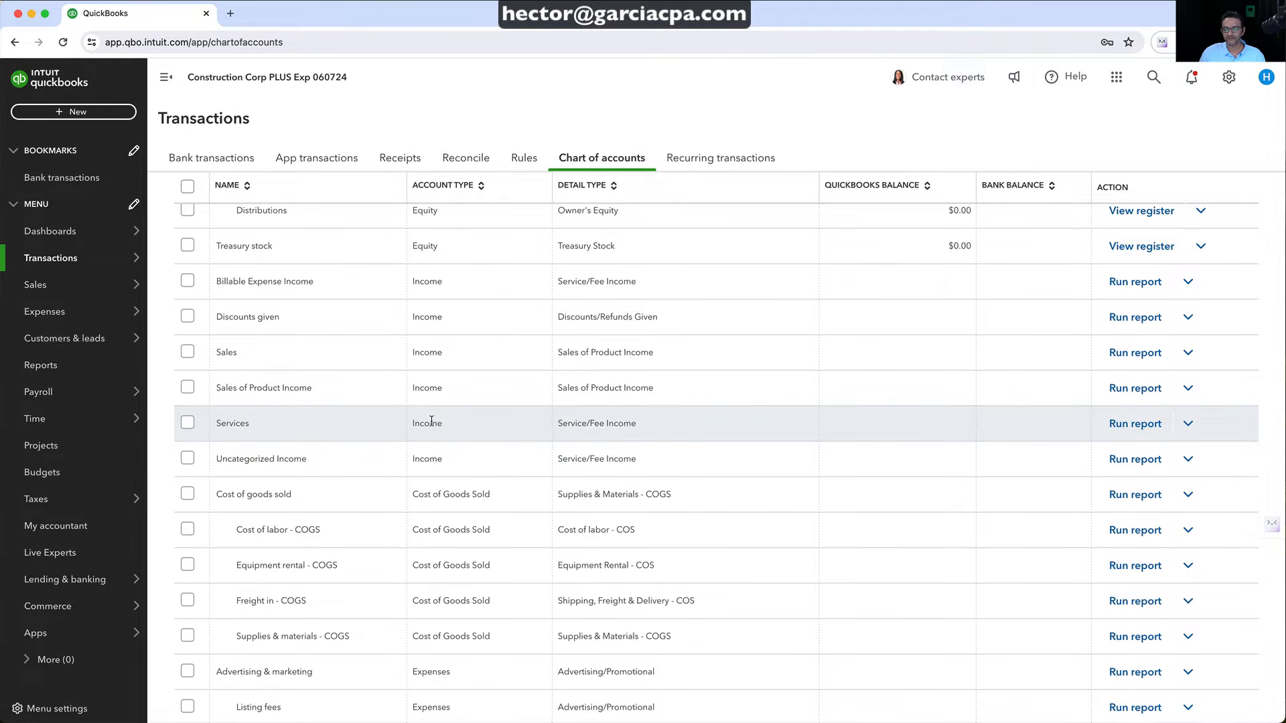
pyautogui.scroll(15, 510, 399)
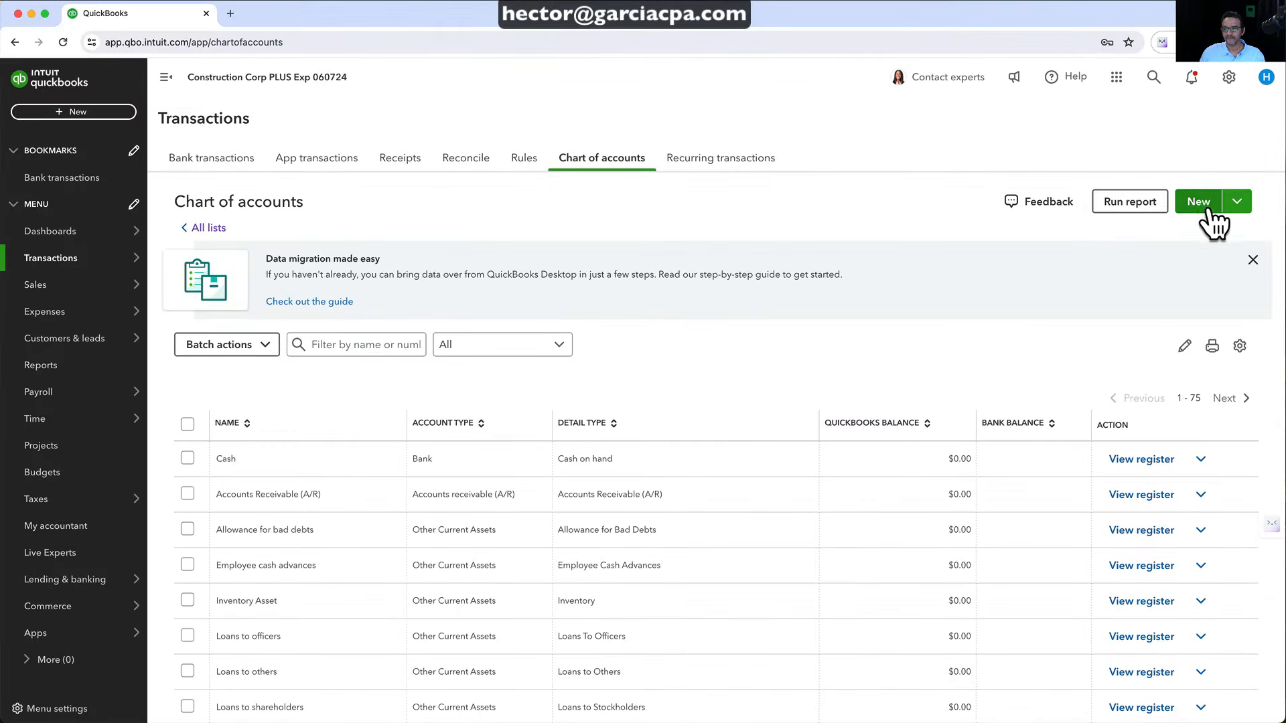
# Create and save the Construction Income account, type Income, detail type Other Primary Income
pyautogui.click(1178, 202)
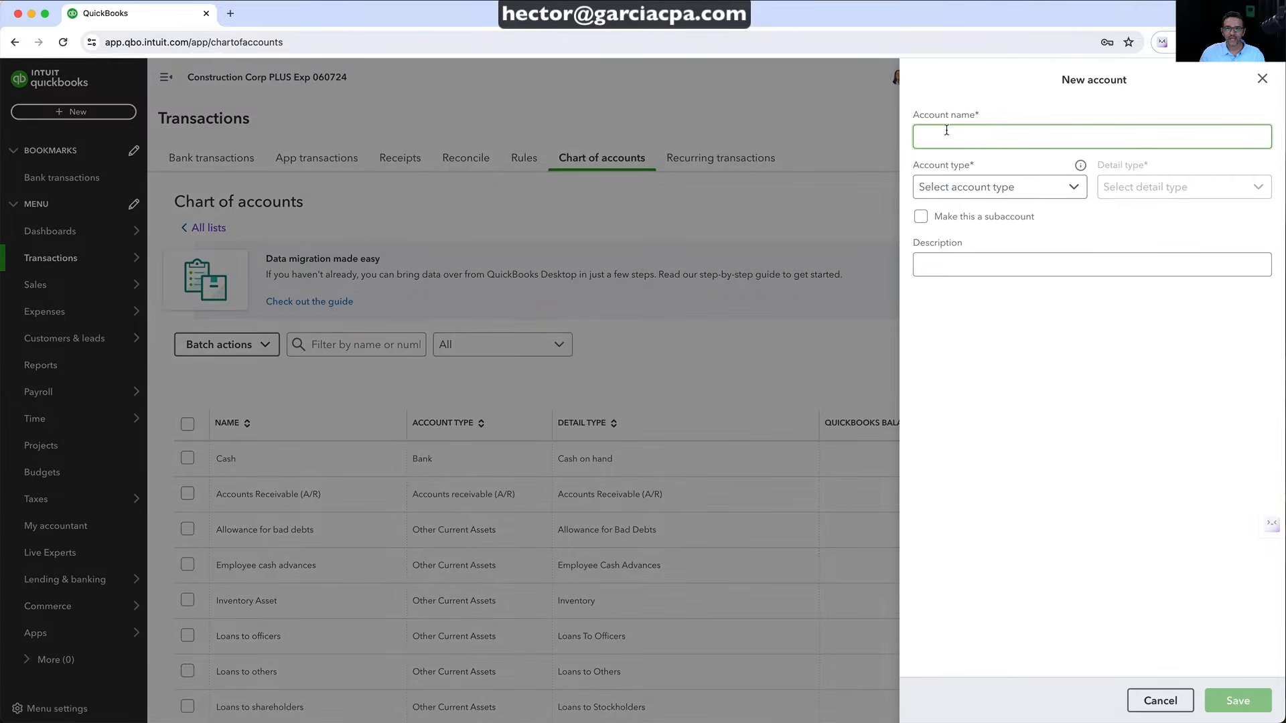
pyautogui.click(947, 136)
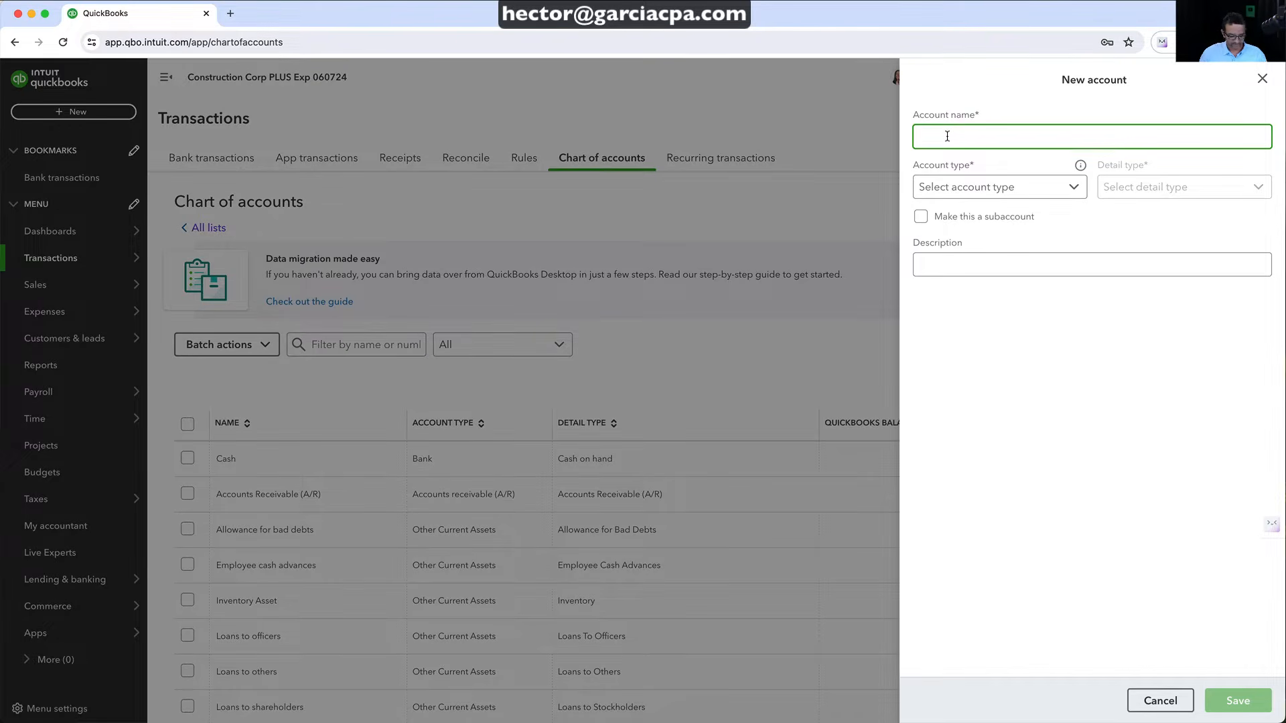
pyautogui.write('Construc')
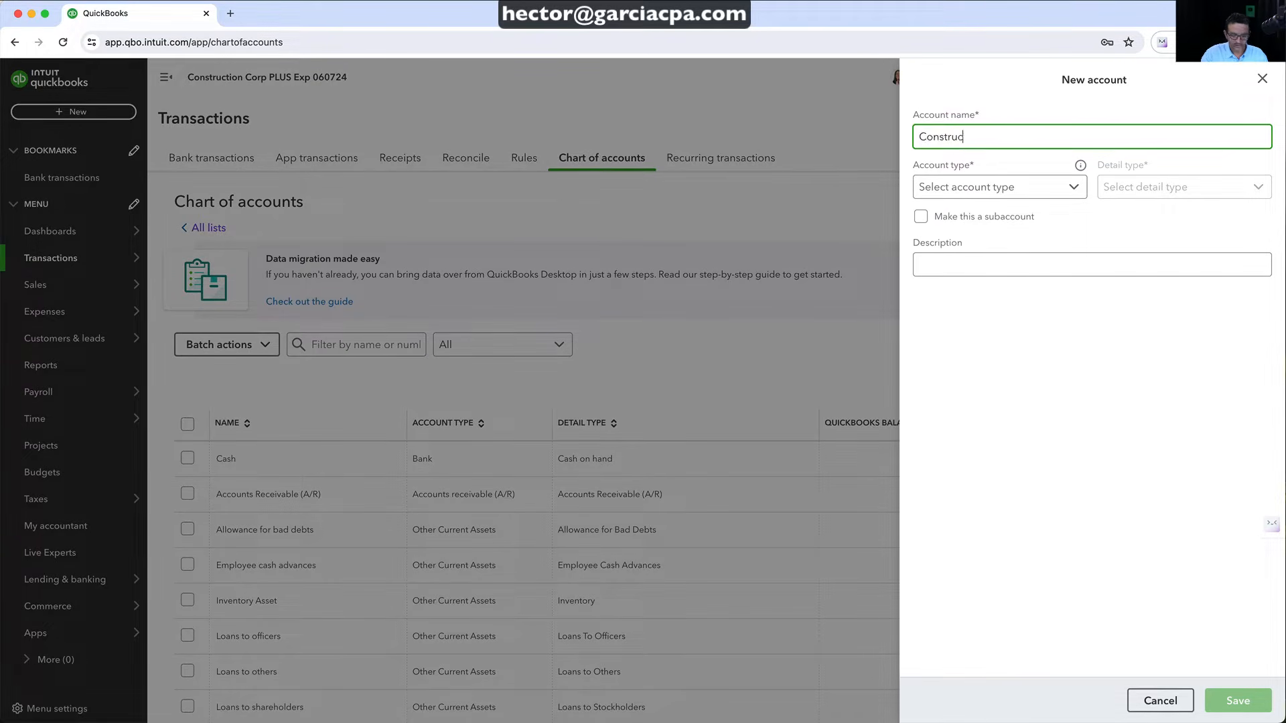
pyautogui.write('tion Income')
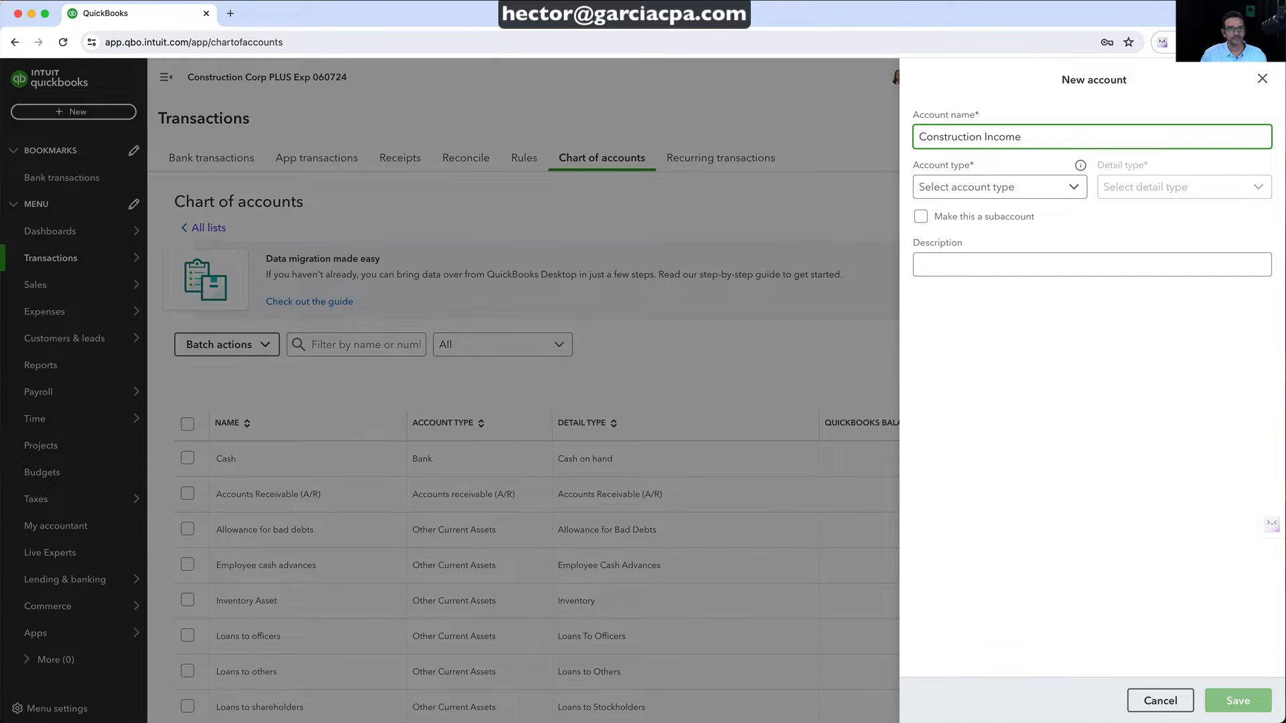
pyautogui.click(974, 191)
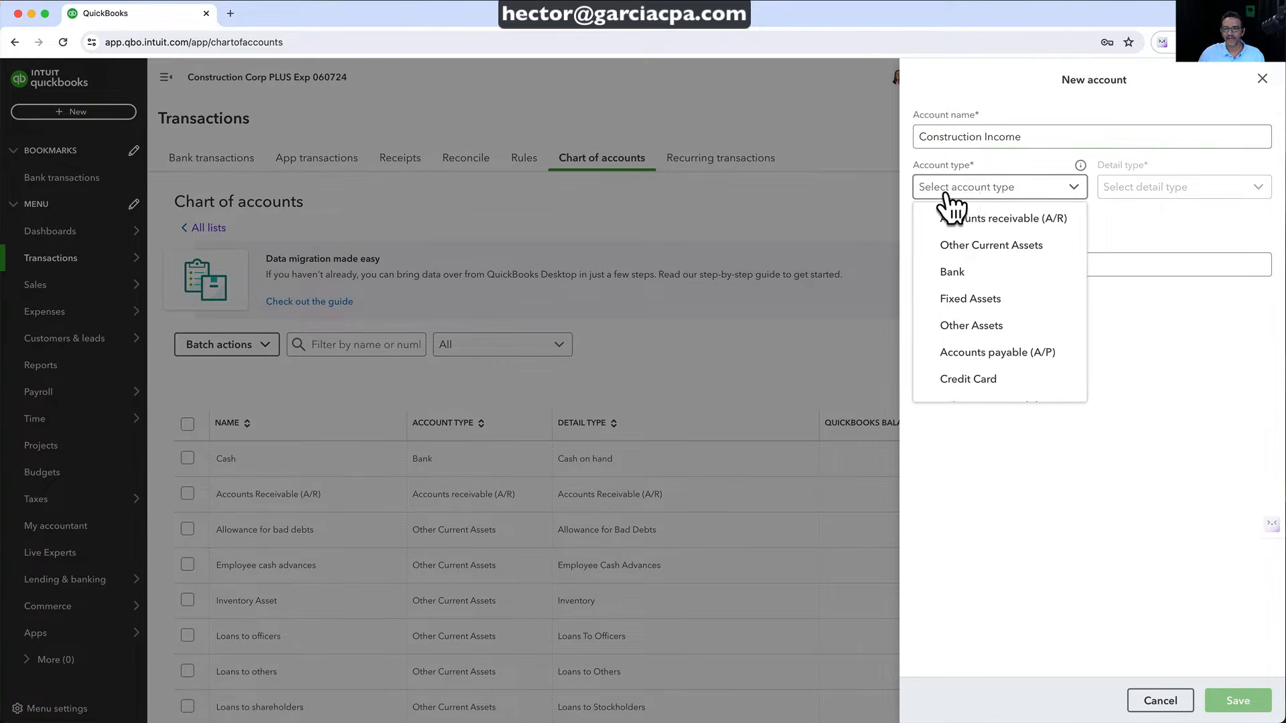
pyautogui.scroll(-1, 997, 288)
pyautogui.scroll(-3, 991, 288)
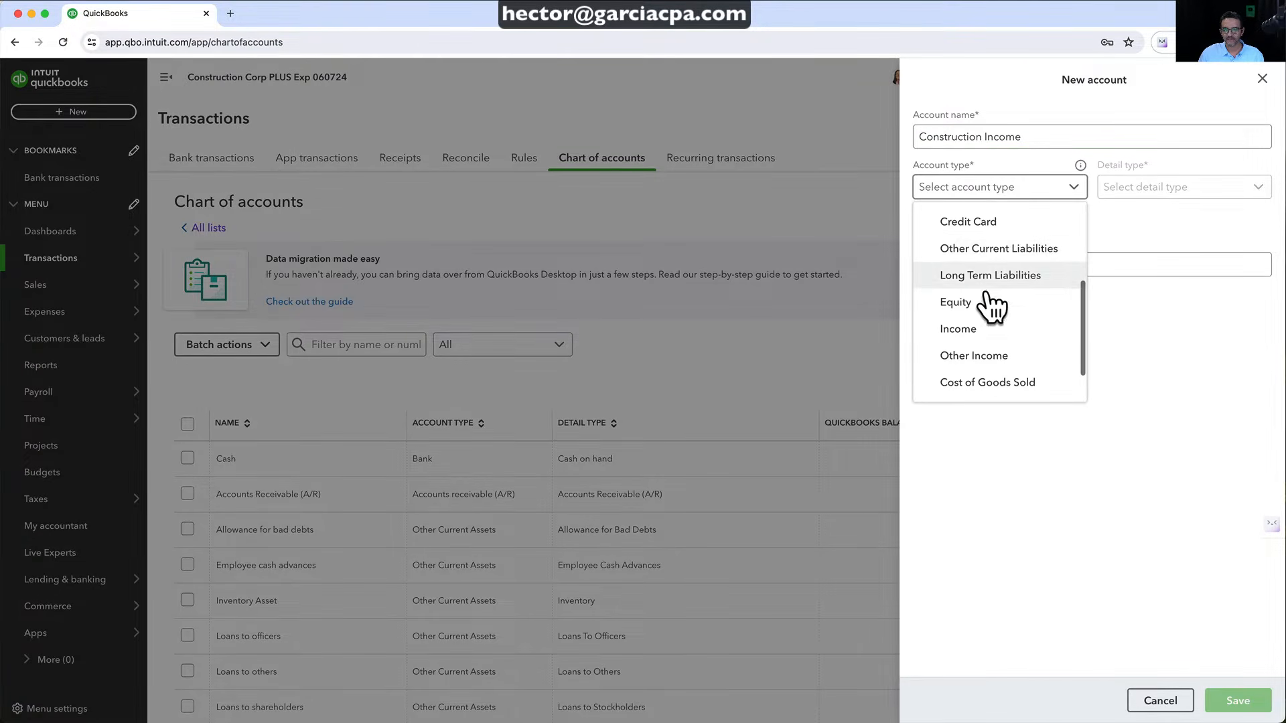
pyautogui.click(979, 328)
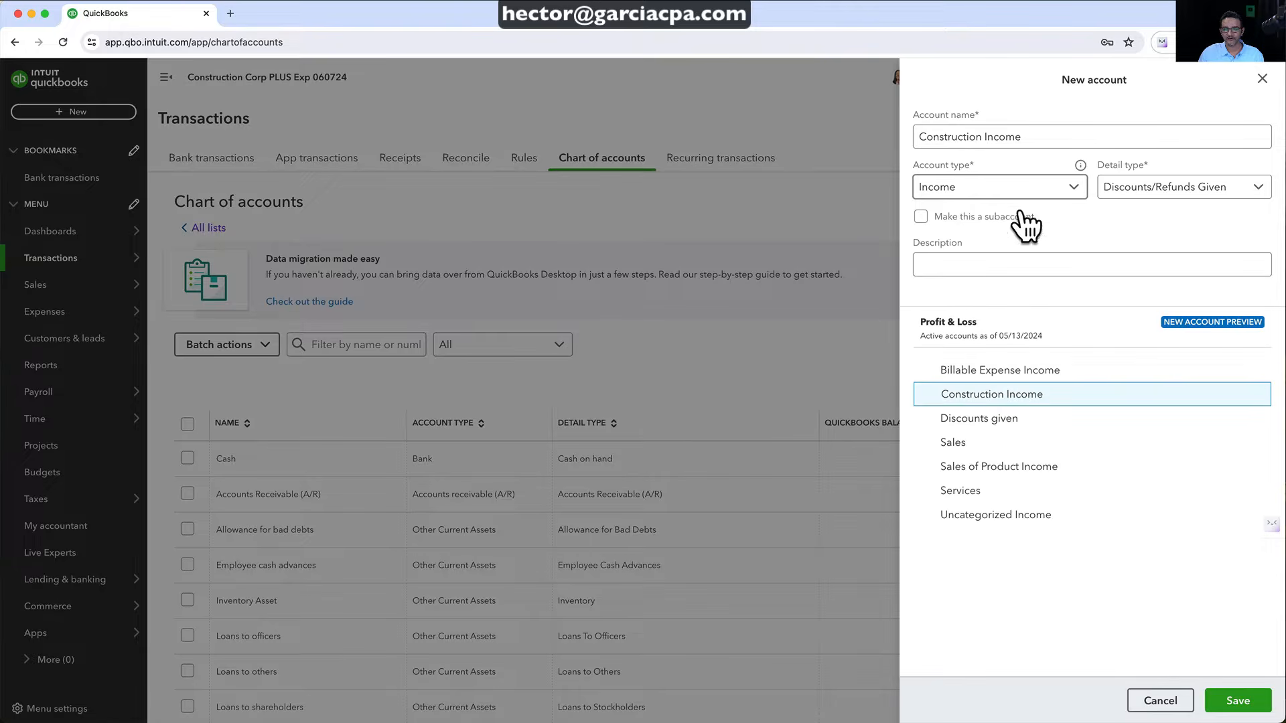
pyautogui.click(1184, 196)
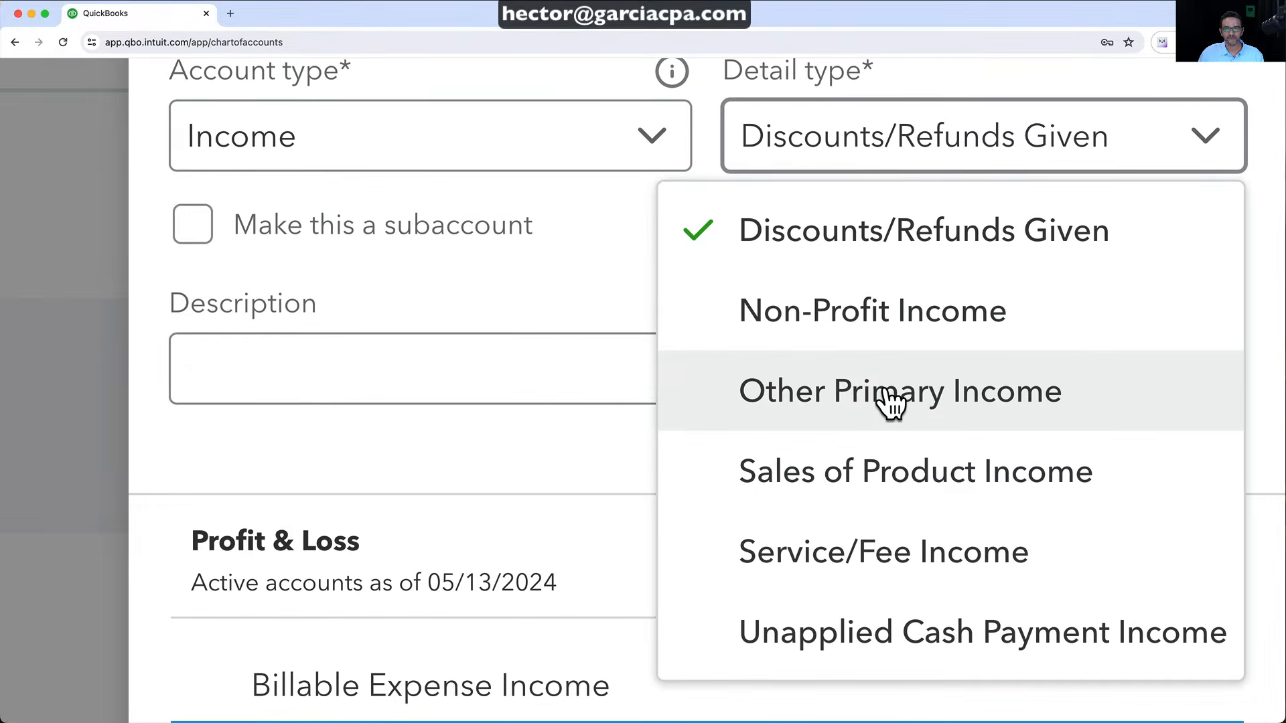
pyautogui.click(891, 396)
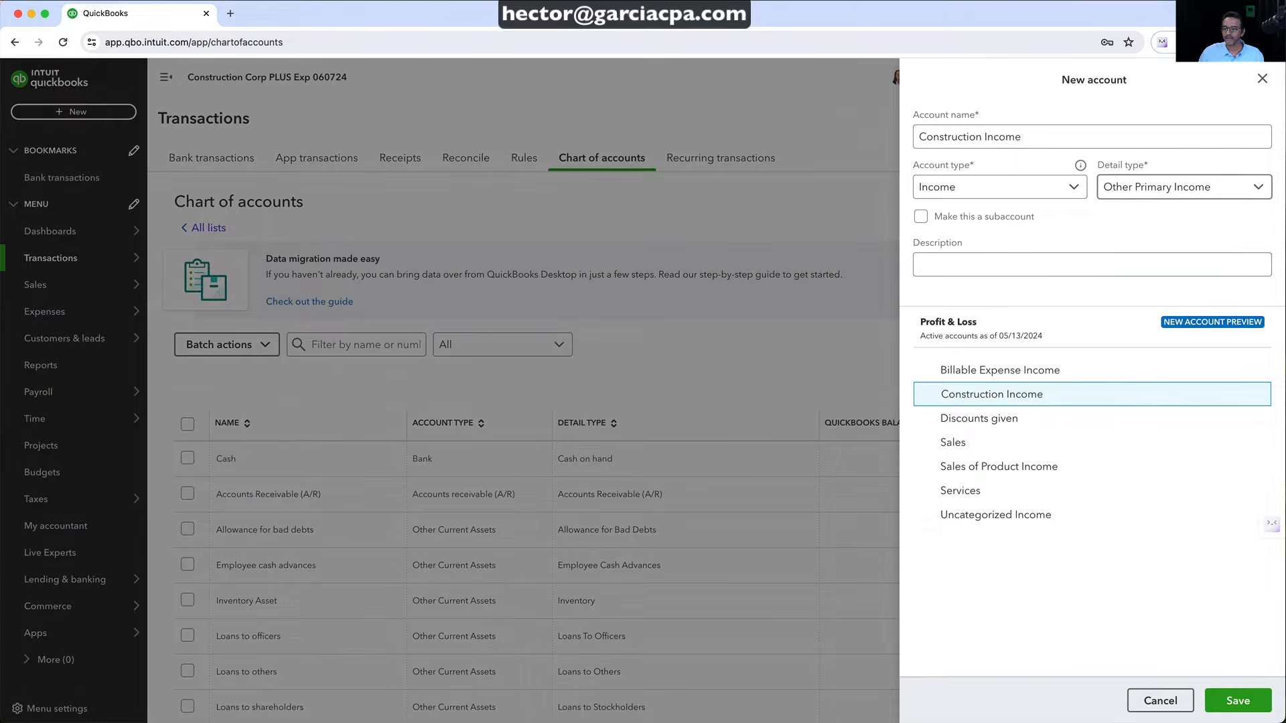
pyautogui.click(1238, 700)
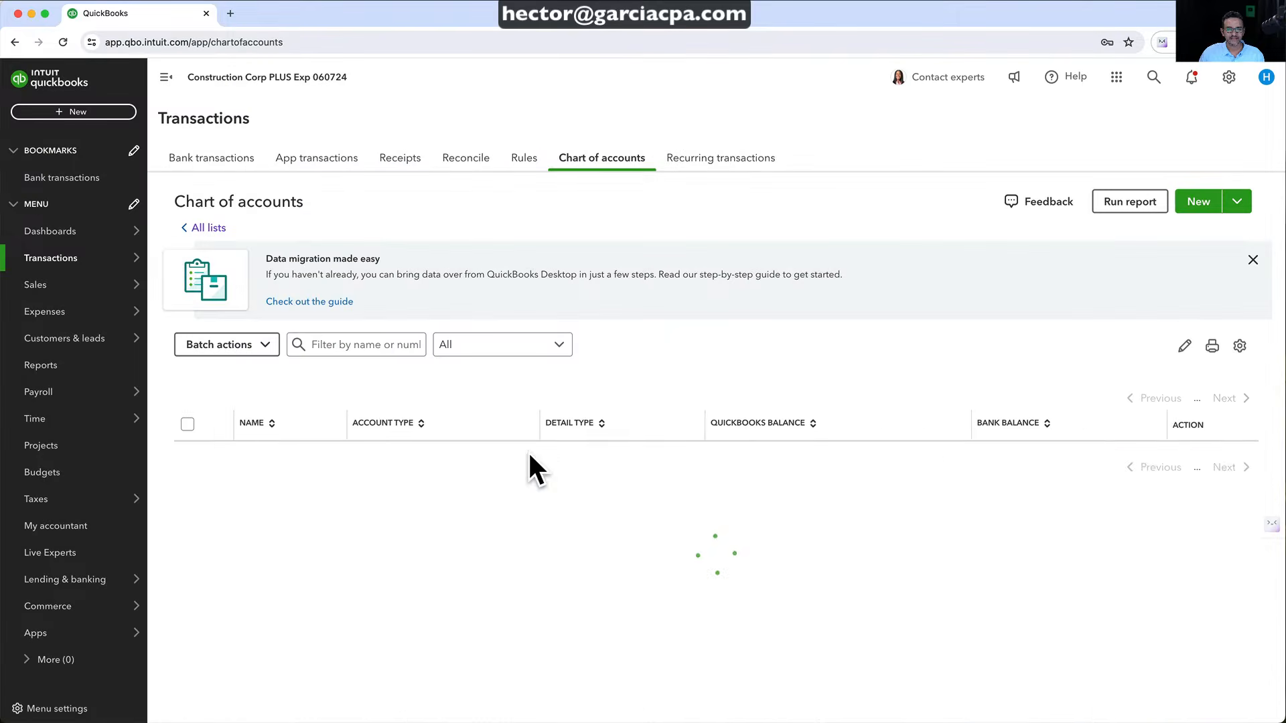
# Filter accounts by 'con' and start a new subaccount with Construction Income as parent
pyautogui.click(331, 340)
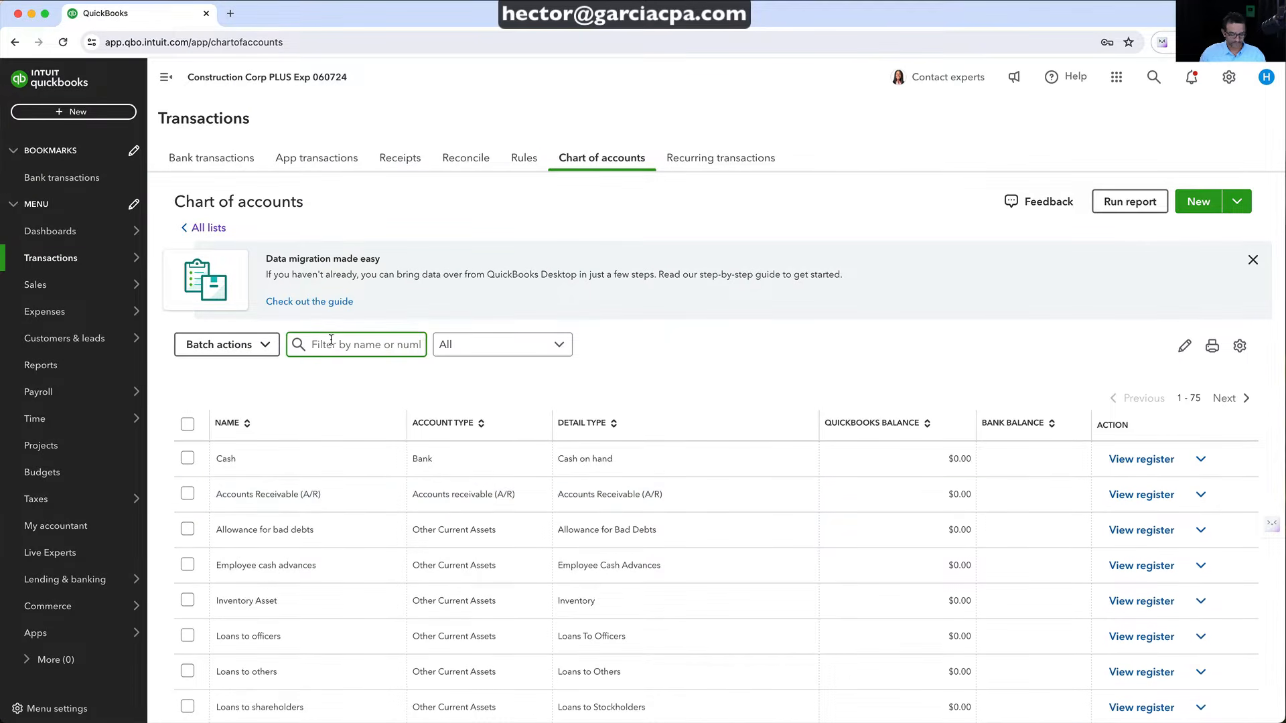
pyautogui.write('cons')
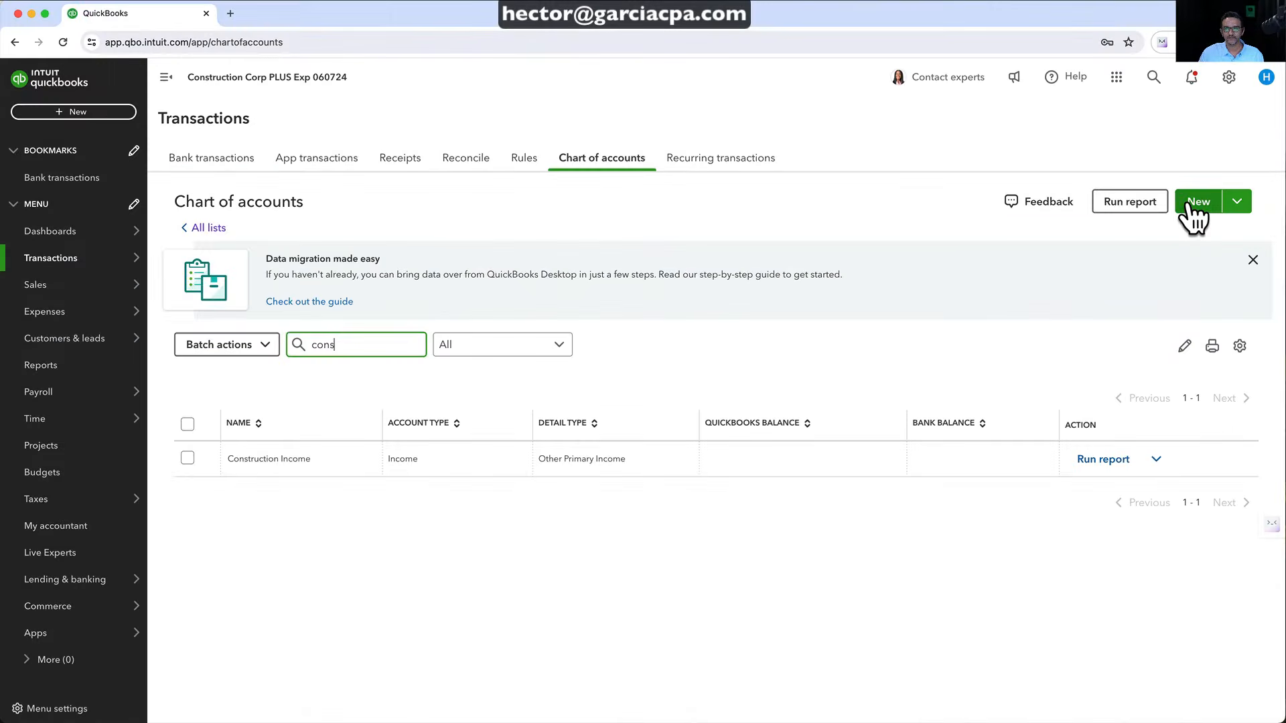
pyautogui.click(1190, 206)
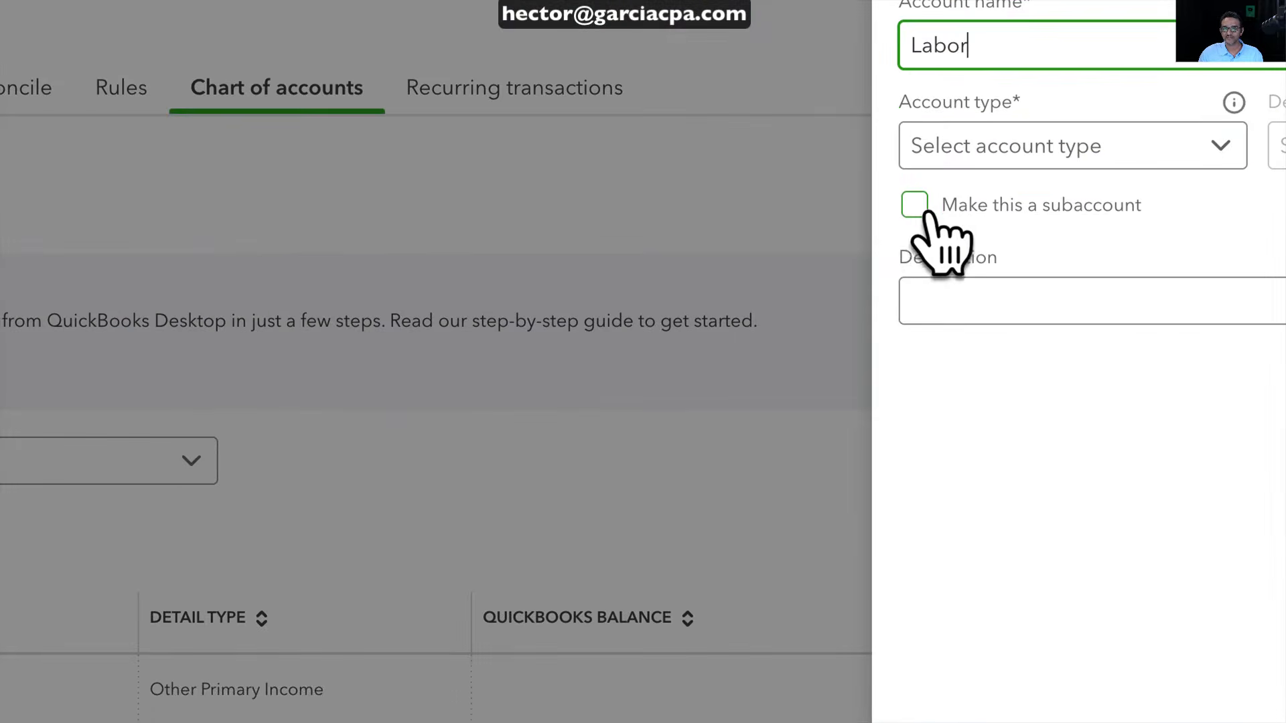
pyautogui.click(914, 205)
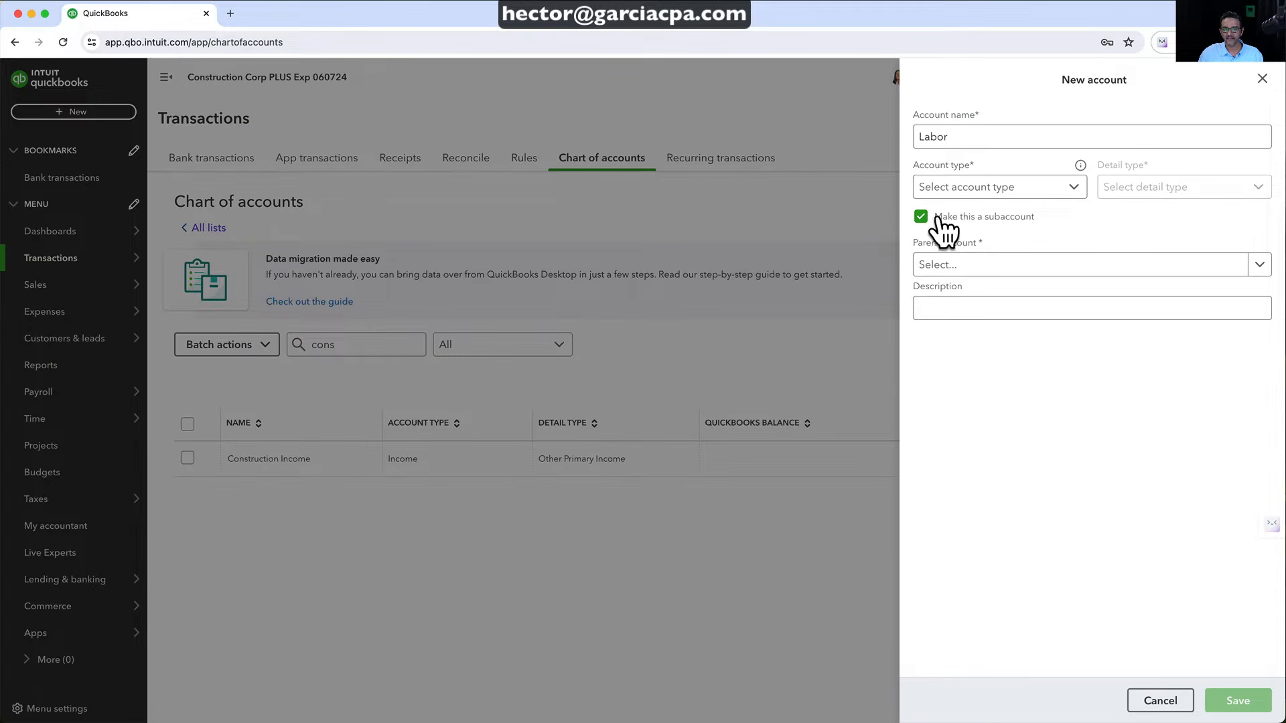
pyautogui.click(945, 268)
pyautogui.write('cons')
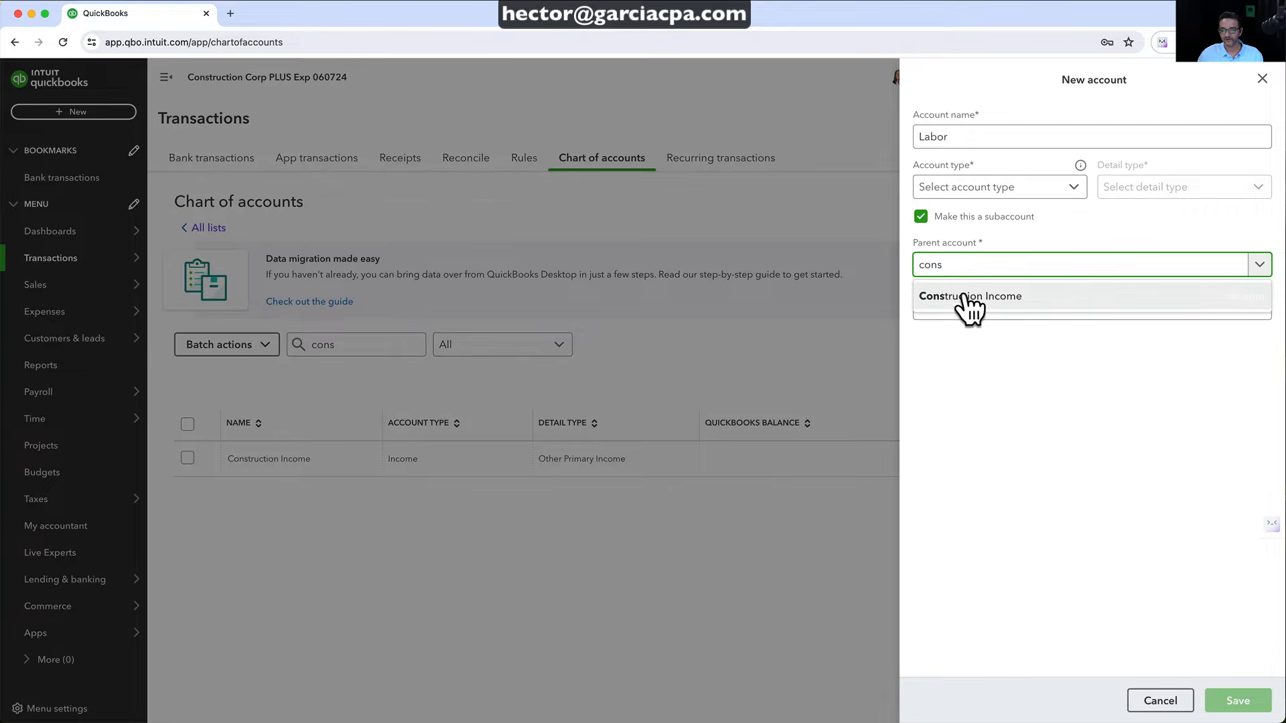
pyautogui.click(964, 295)
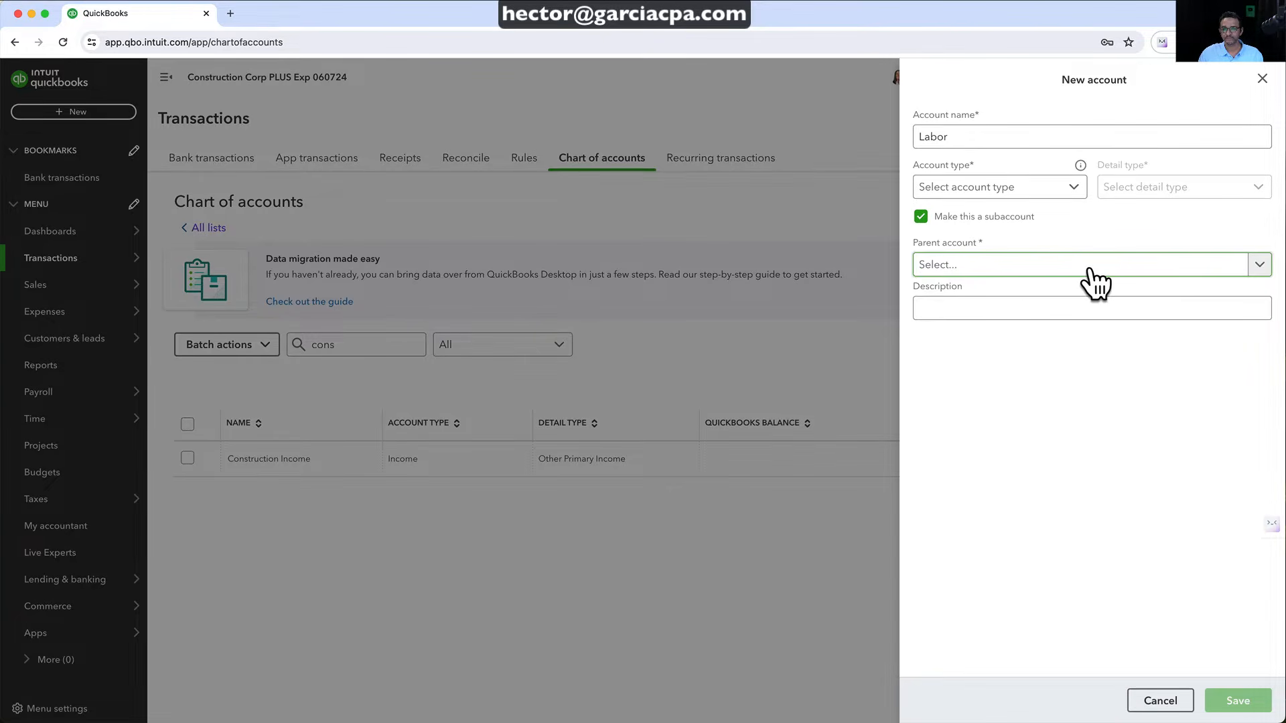
# Give the Labor subaccount type Income with Other Primary Income detail type and save it
pyautogui.click(1001, 190)
pyautogui.scroll(-3, 998, 321)
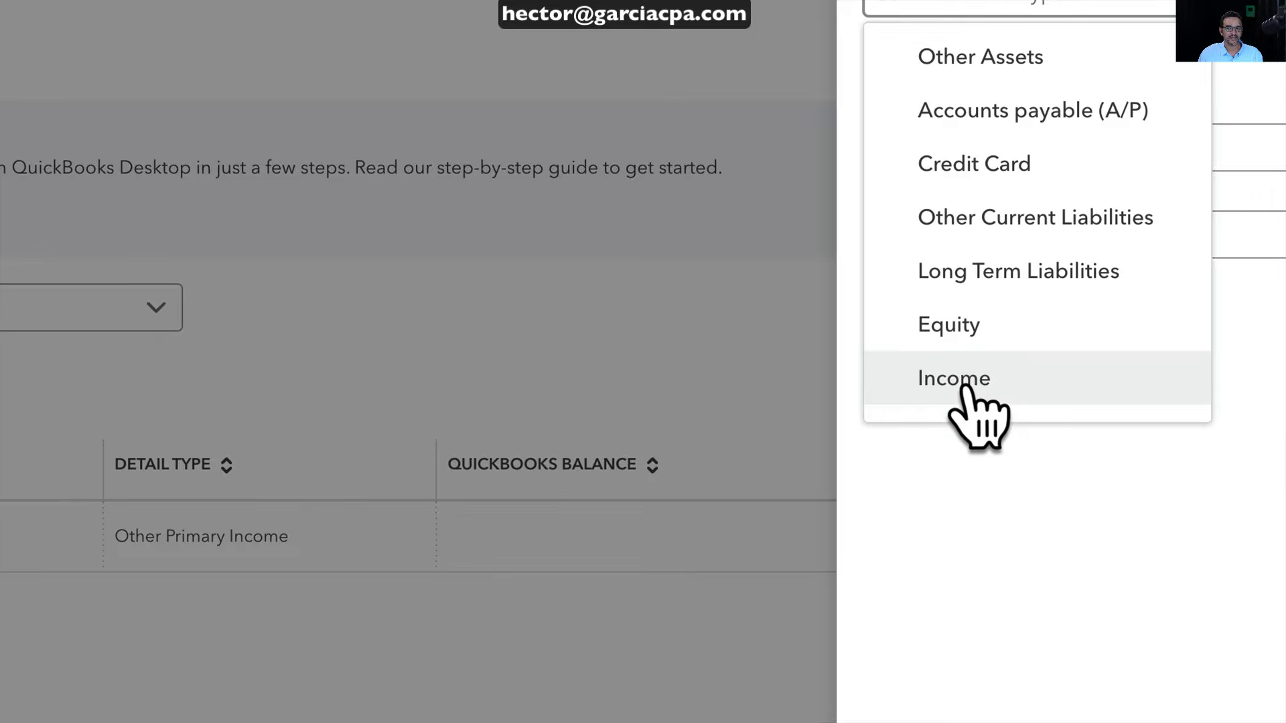
pyautogui.click(965, 383)
pyautogui.click(1194, 187)
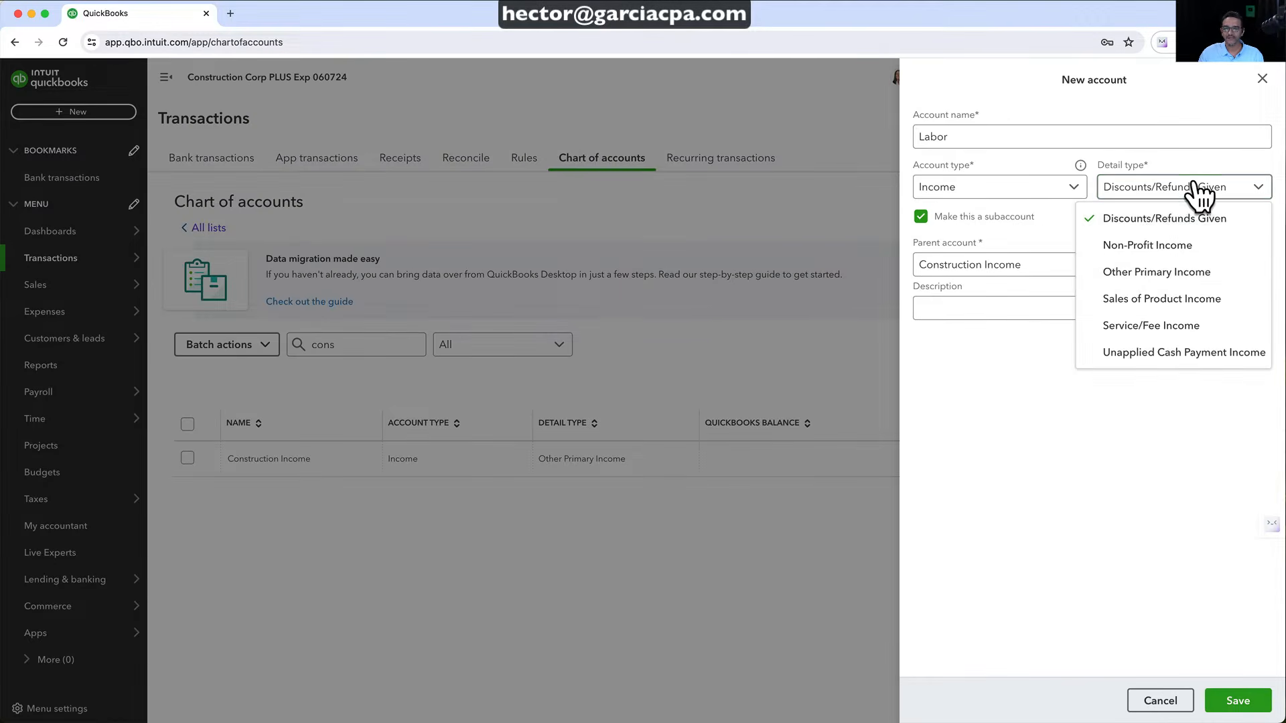
pyautogui.click(1153, 272)
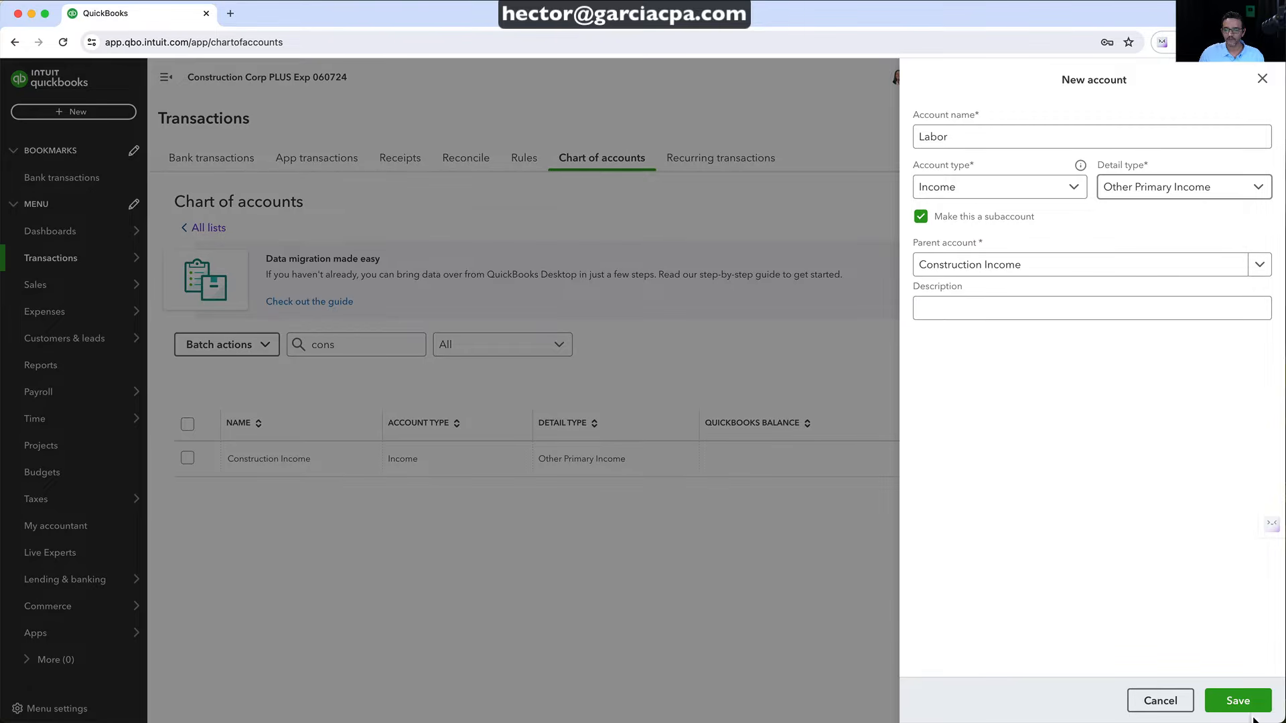
pyautogui.click(1239, 702)
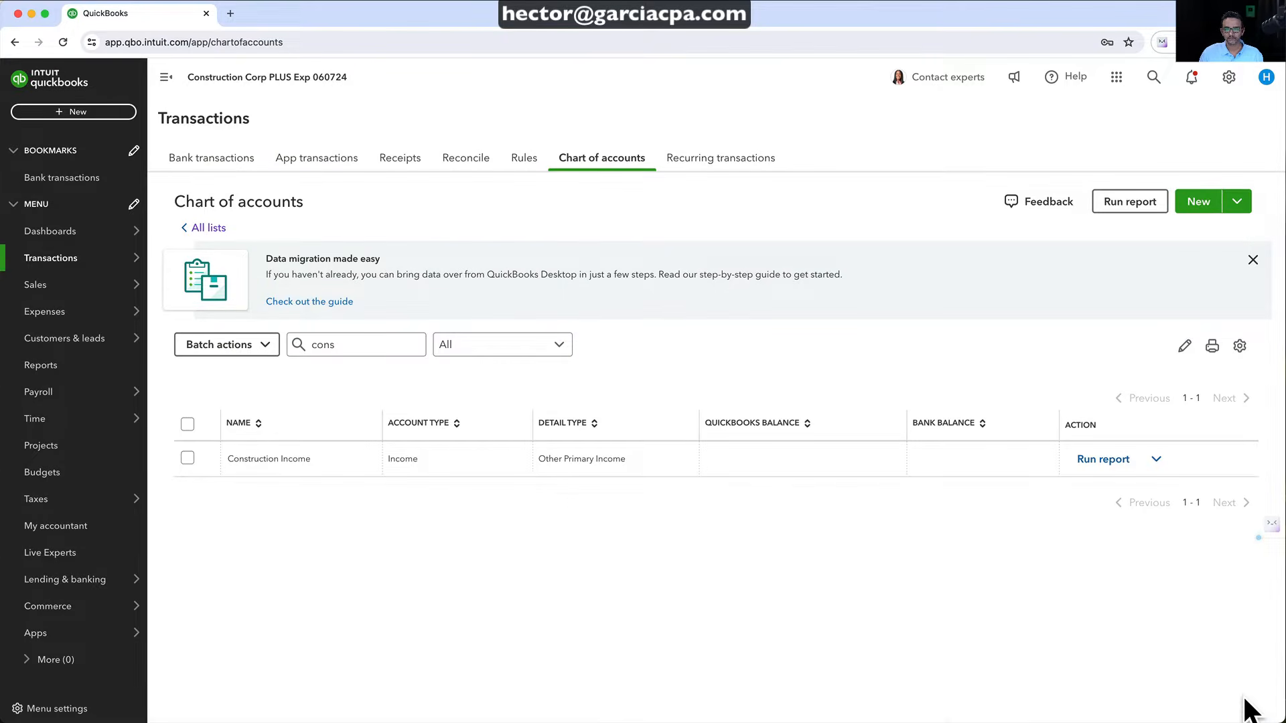
# Change the account filter to 'labor' to find the Labor account
pyautogui.click(347, 342)
pyautogui.press('BackSpace')
pyautogui.press('BackSpace')
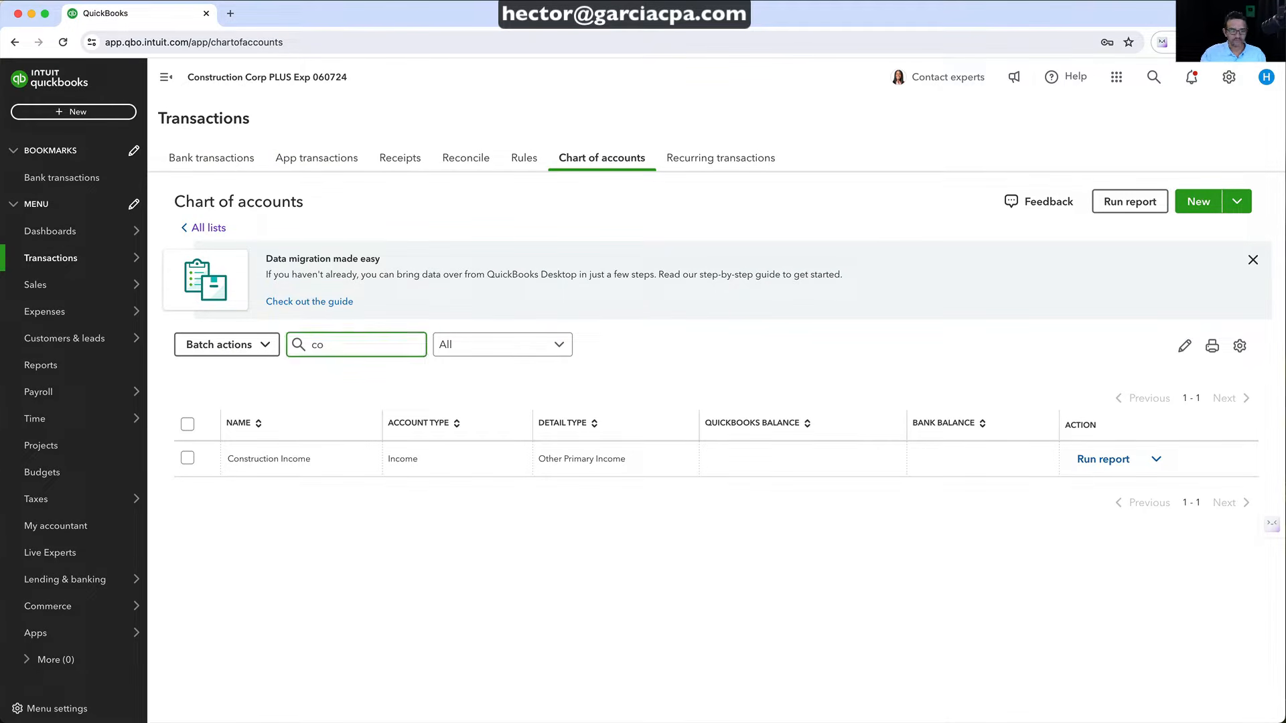
pyautogui.press('BackSpace')
pyautogui.press('BackSpace')
pyautogui.write('income')
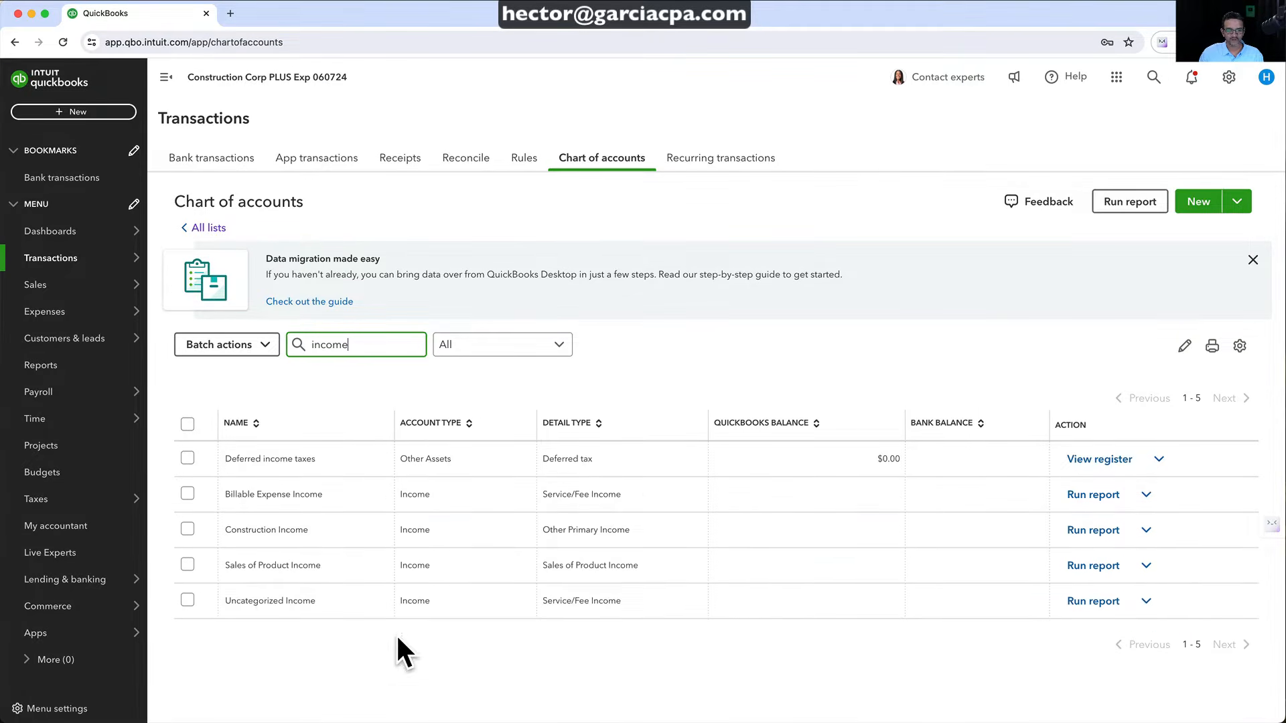
pyautogui.moveTo(359, 350); pyautogui.dragTo(289, 349)
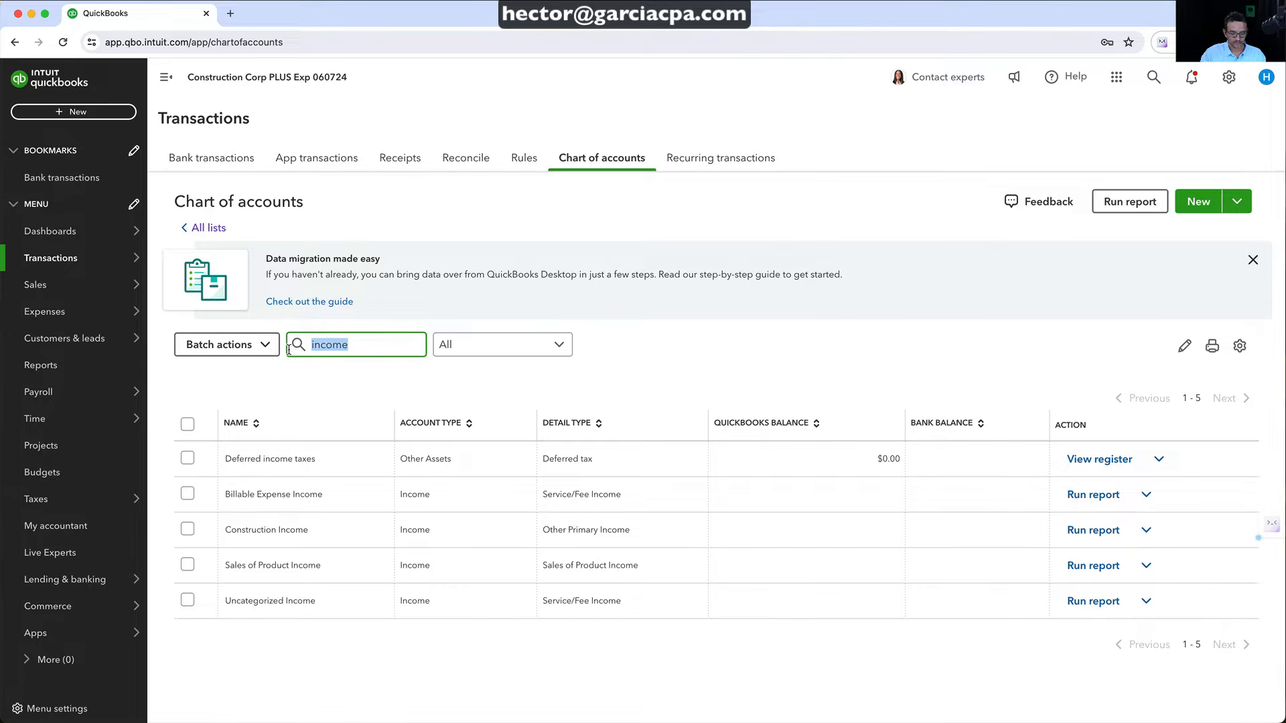
pyautogui.press('BackSpace')
pyautogui.write('labo')
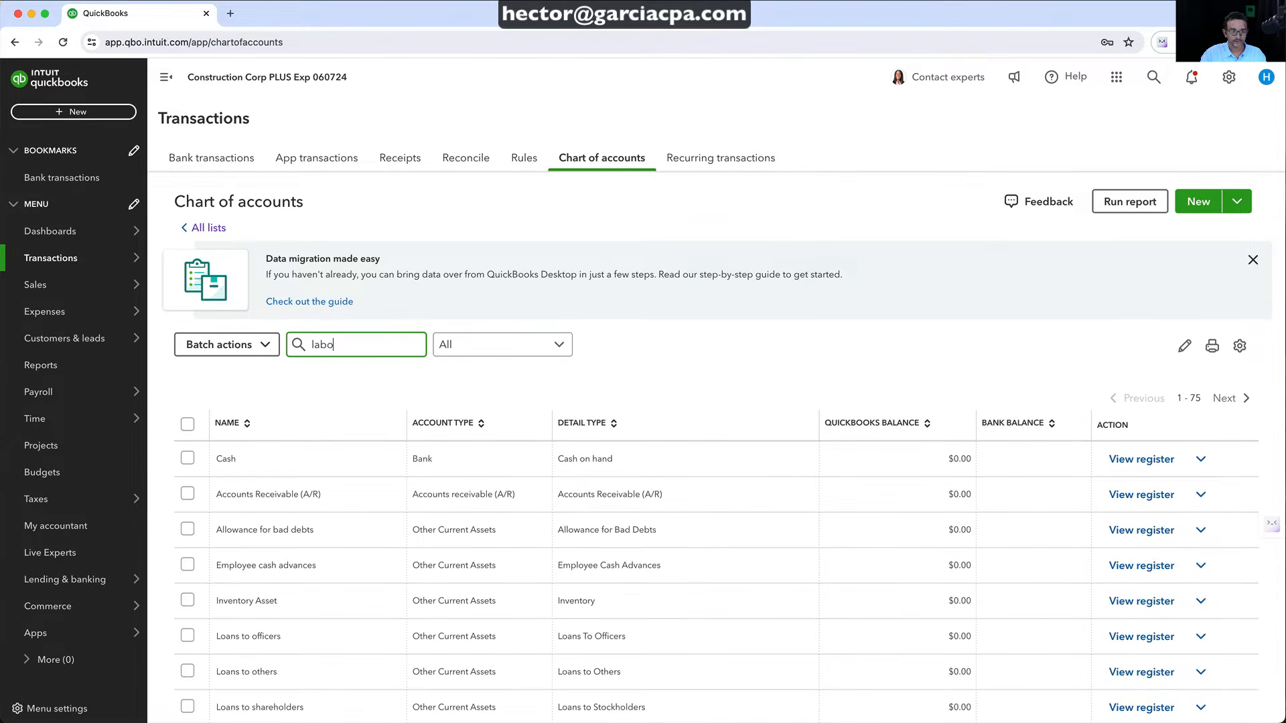
pyautogui.write('r')
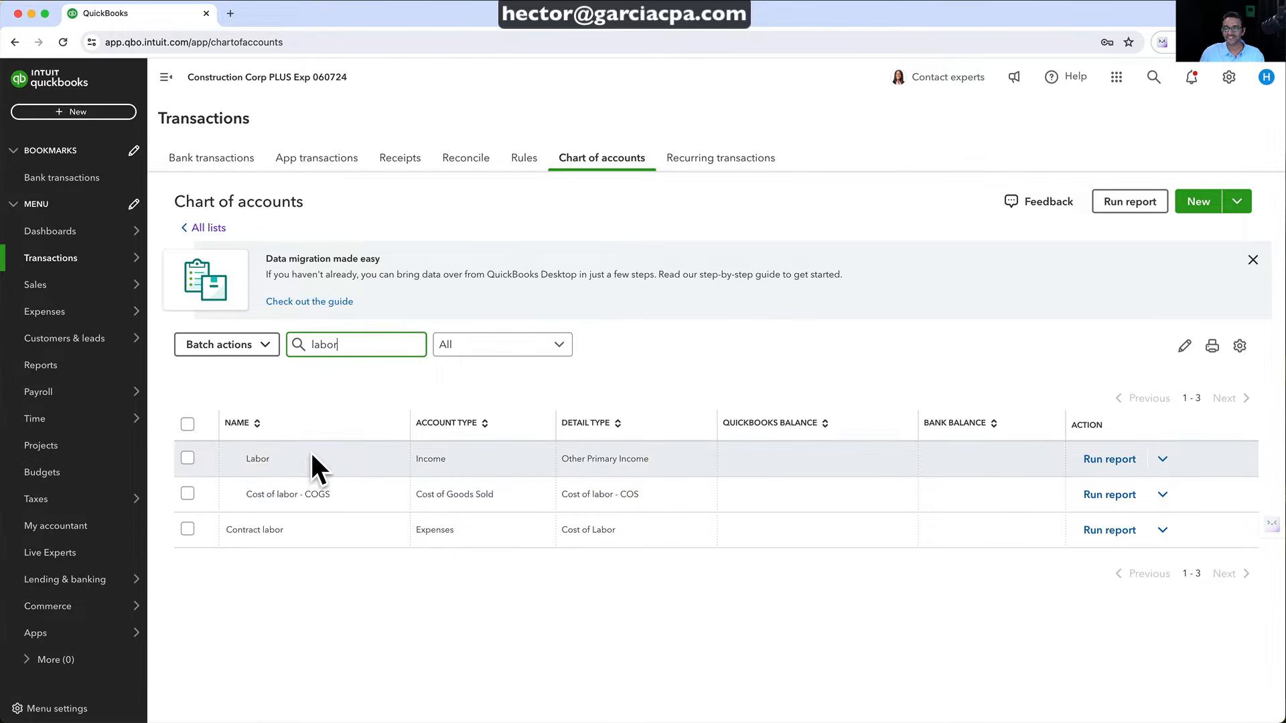
# Rename the Labor account to Labor Income, save it, and clear the search
pyautogui.click(1163, 459)
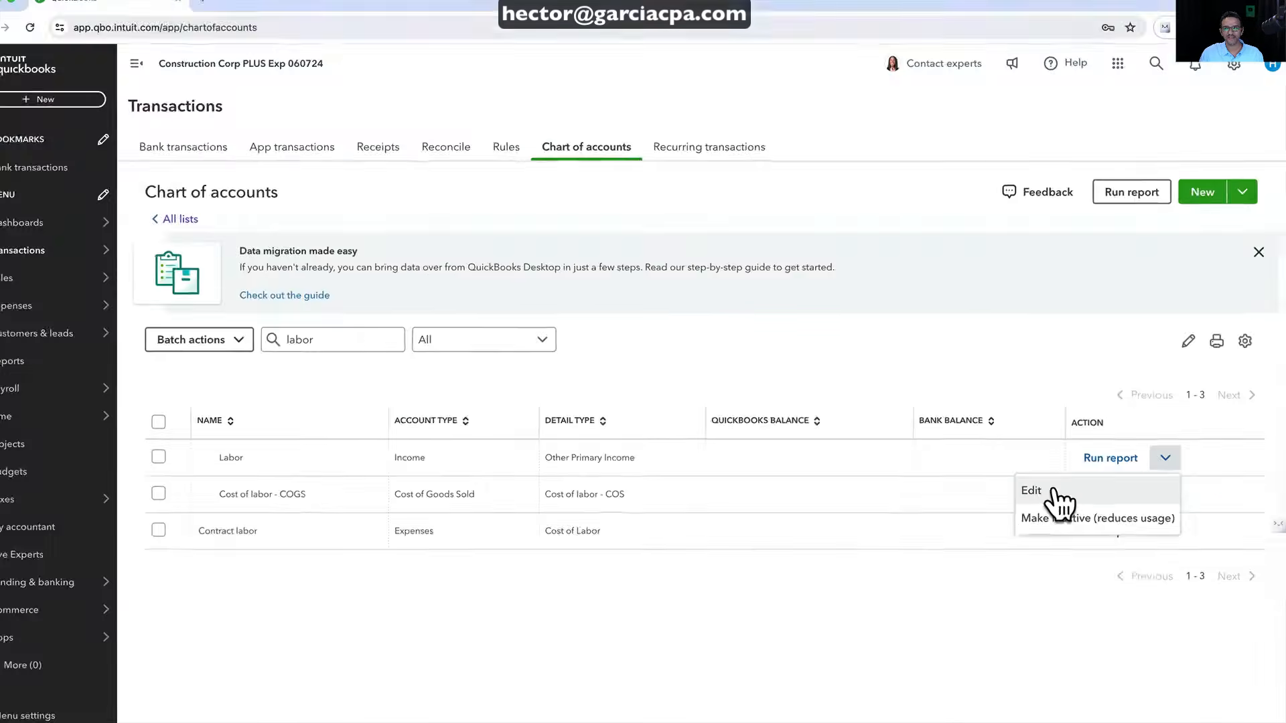
pyautogui.click(1055, 492)
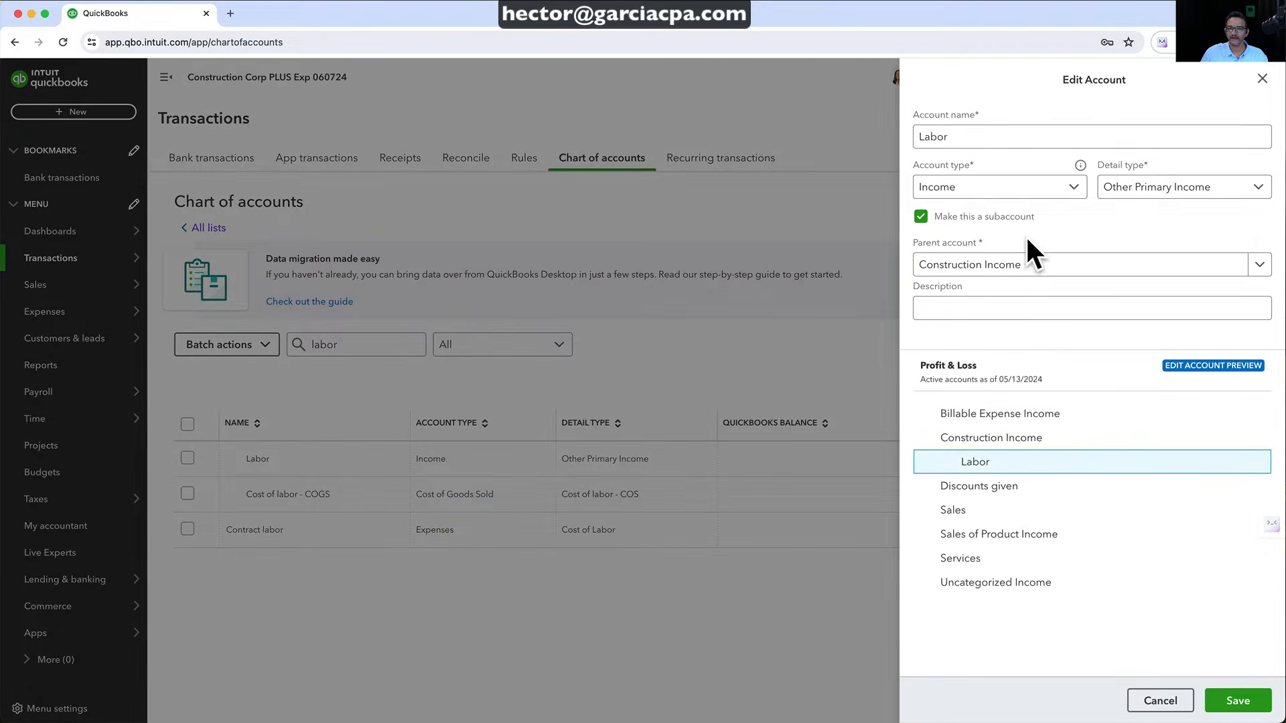
pyautogui.click(971, 144)
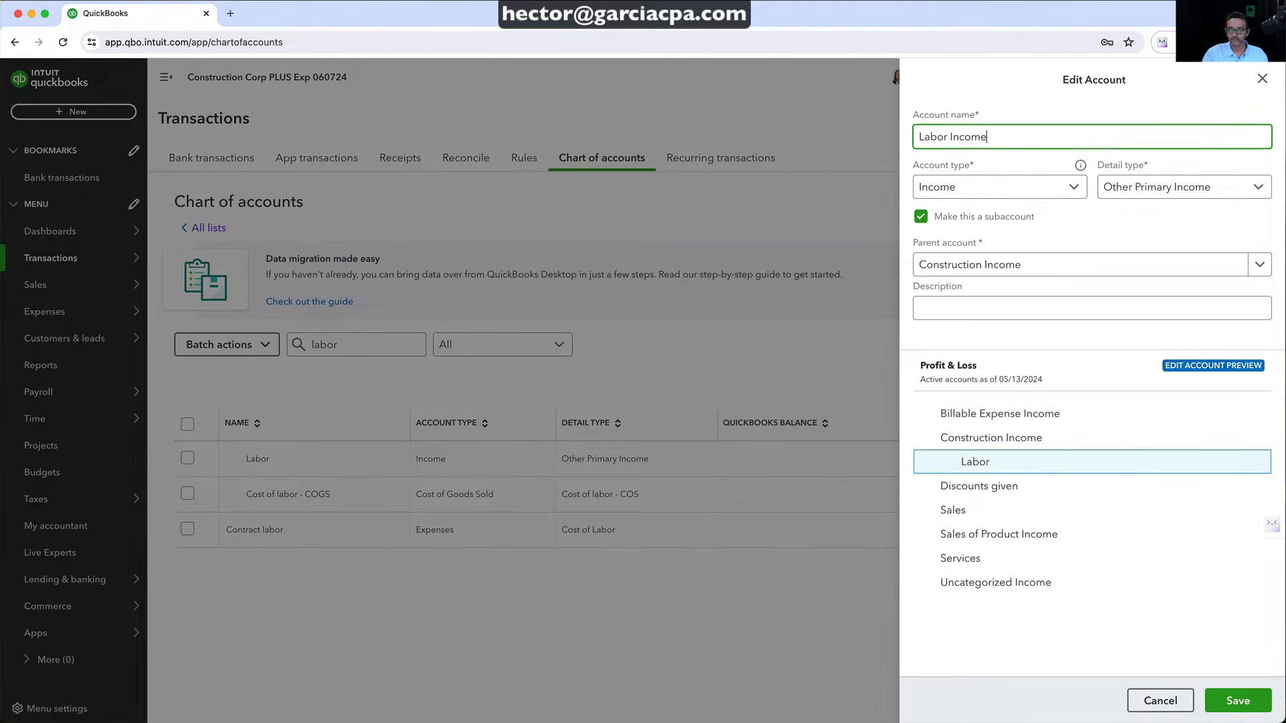
pyautogui.click(1237, 701)
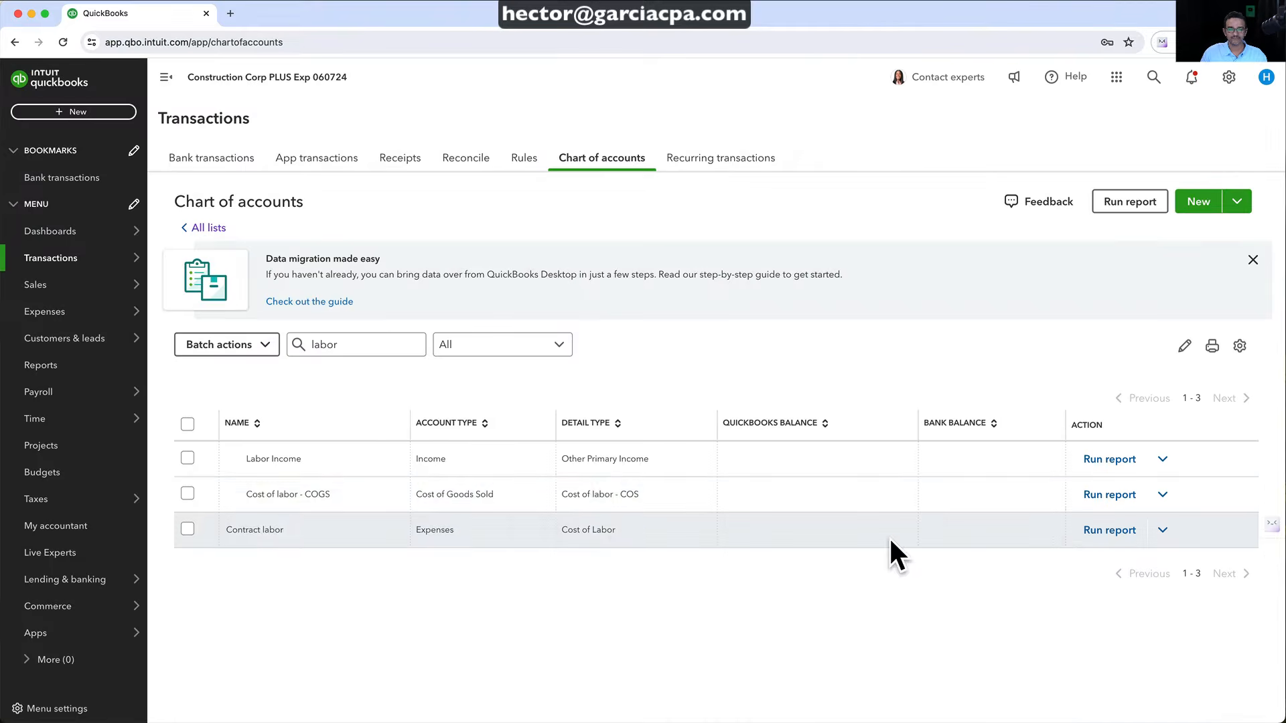
pyautogui.moveTo(338, 345); pyautogui.dragTo(284, 327)
pyautogui.press('BackSpace')
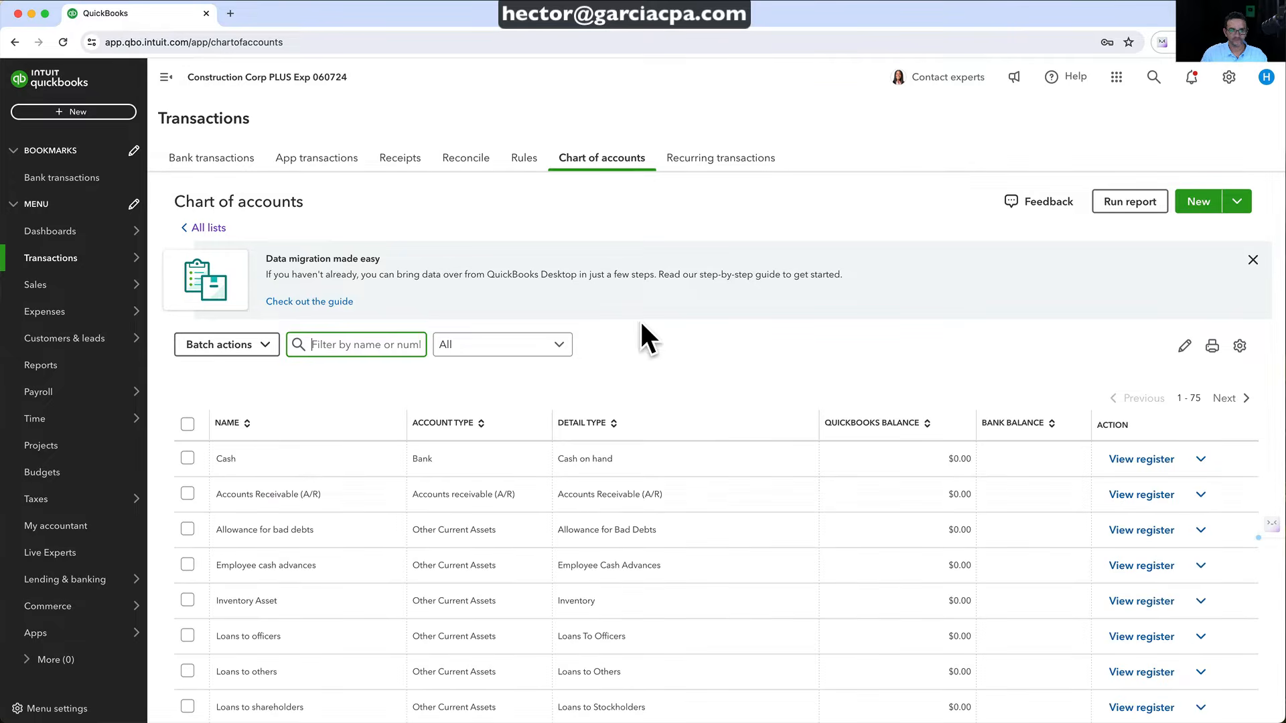
pyautogui.scroll(-15, 686, 540)
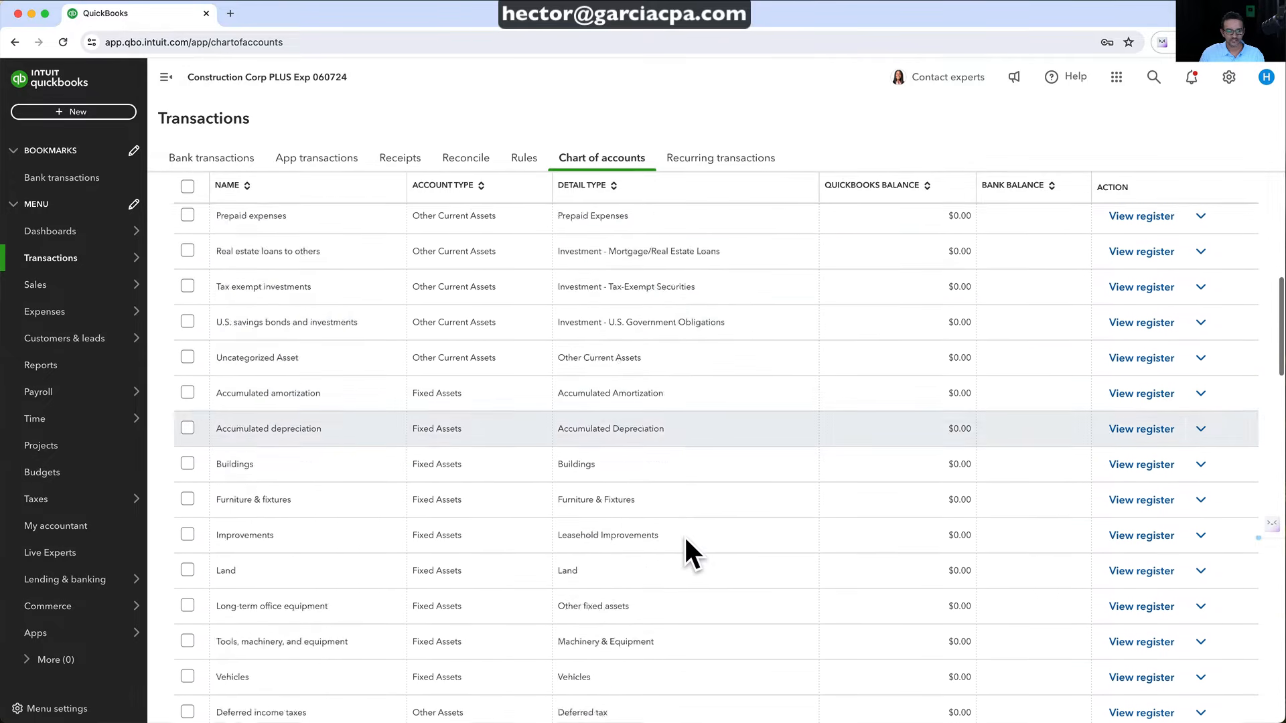
pyautogui.scroll(-15, 686, 540)
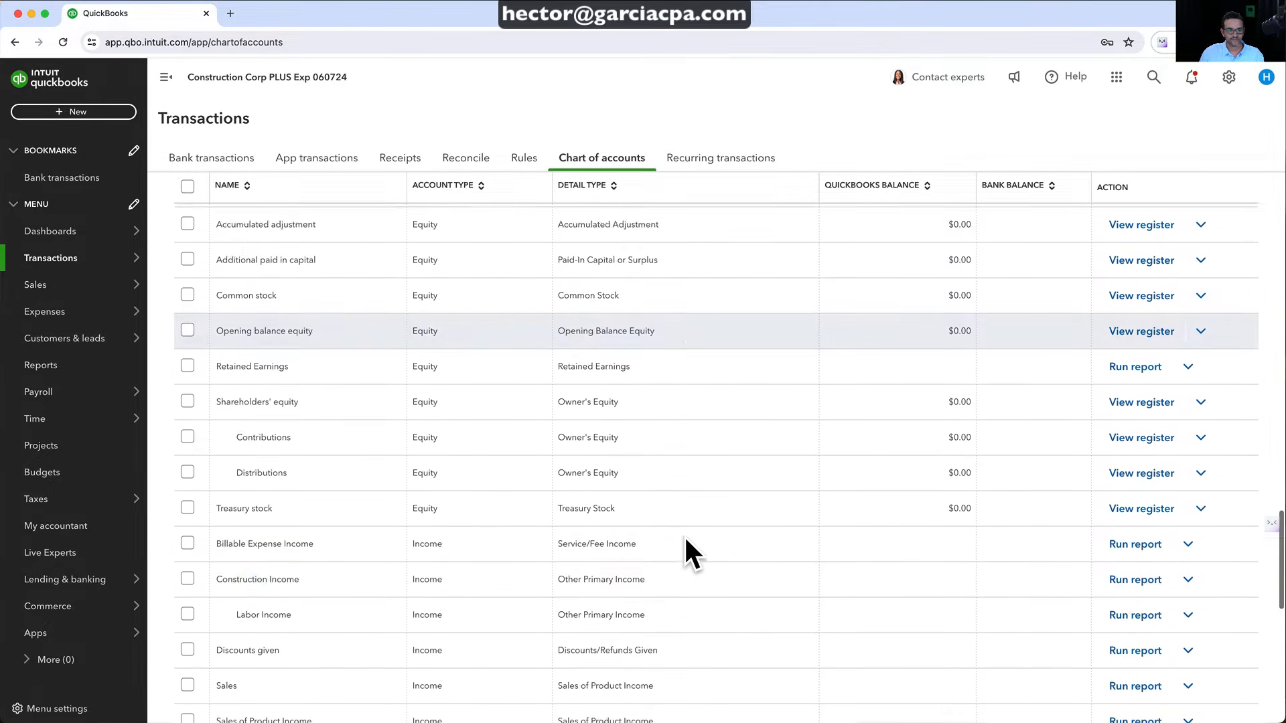
pyautogui.scroll(-3, 684, 535)
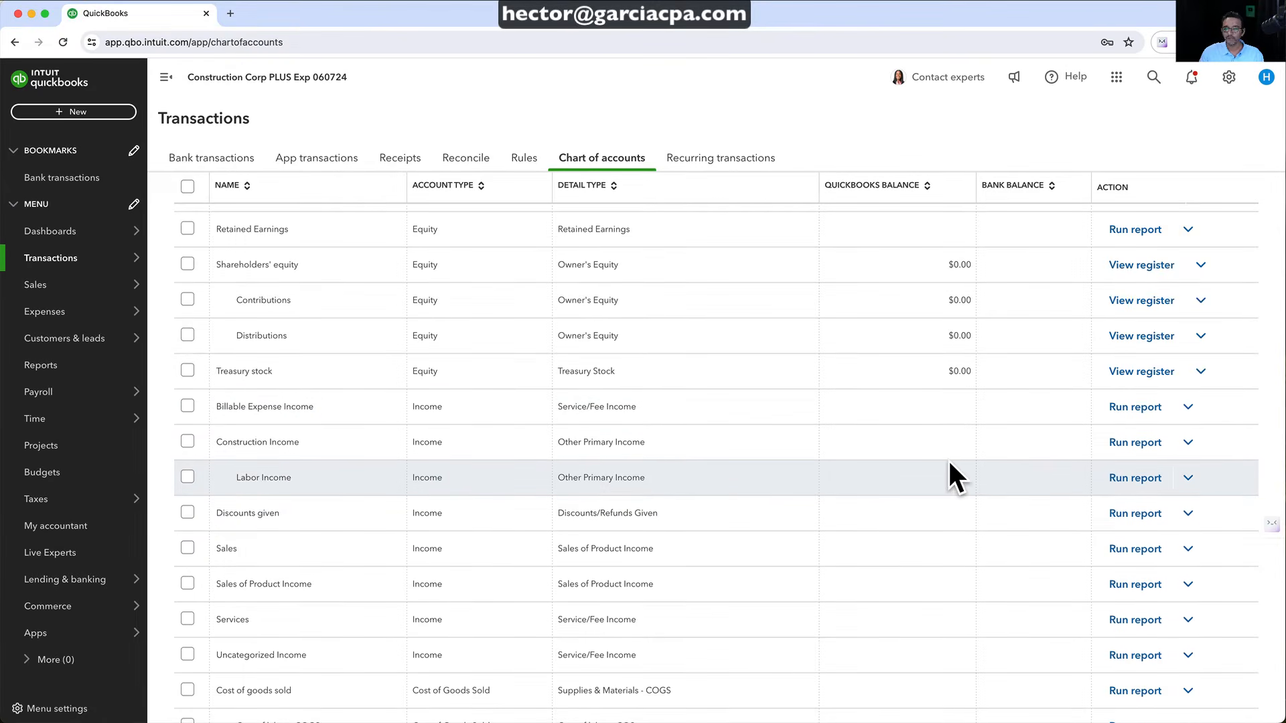
pyautogui.click(1188, 477)
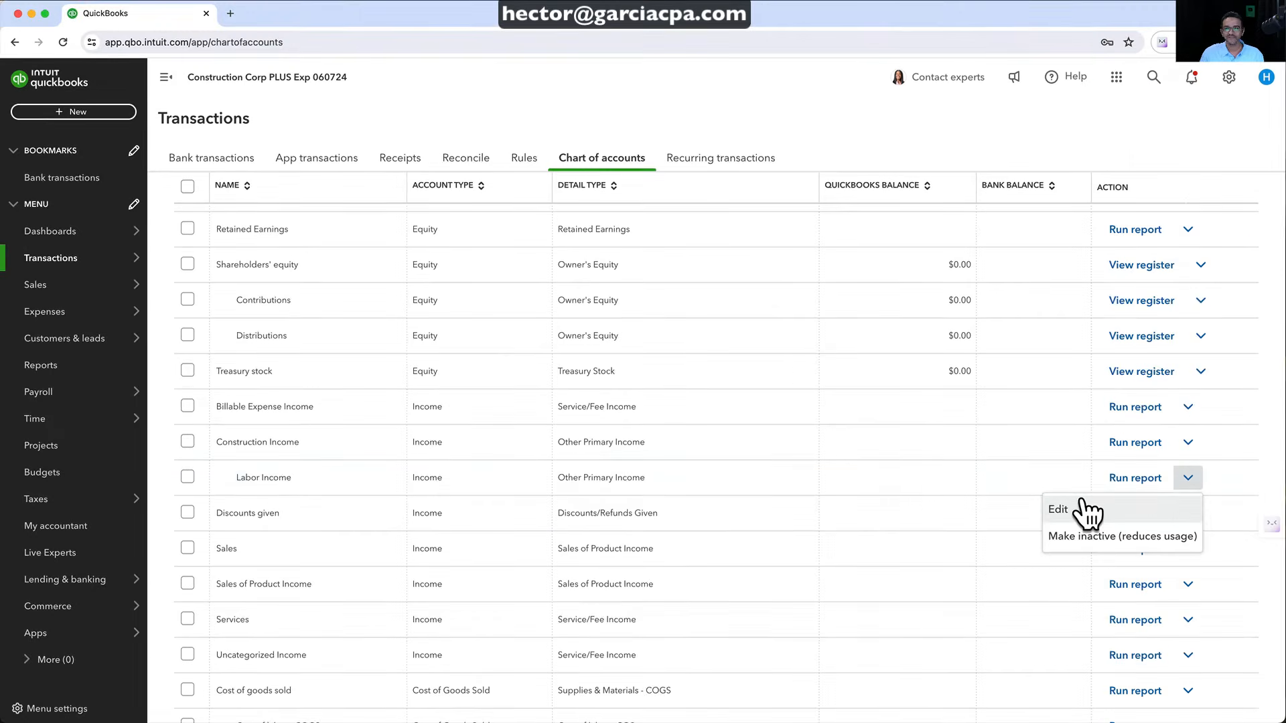
pyautogui.click(335, 482)
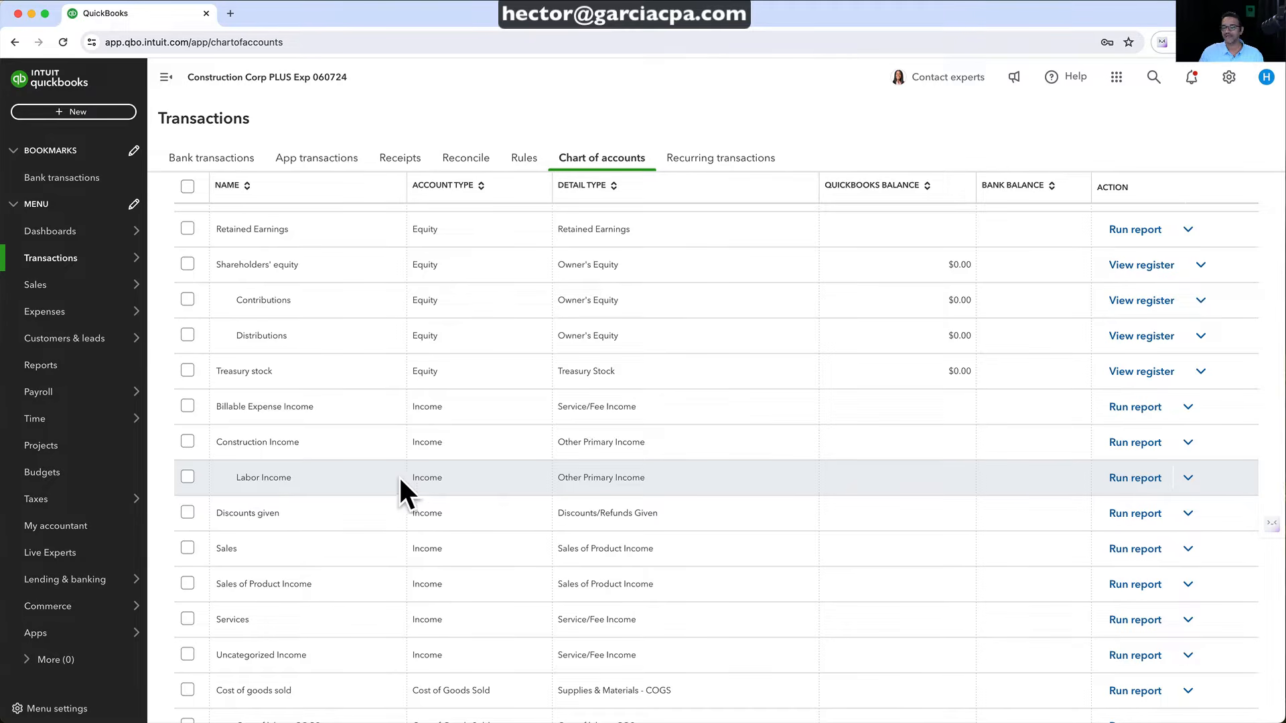
pyautogui.scroll(10, 984, 450)
pyautogui.scroll(10, 987, 456)
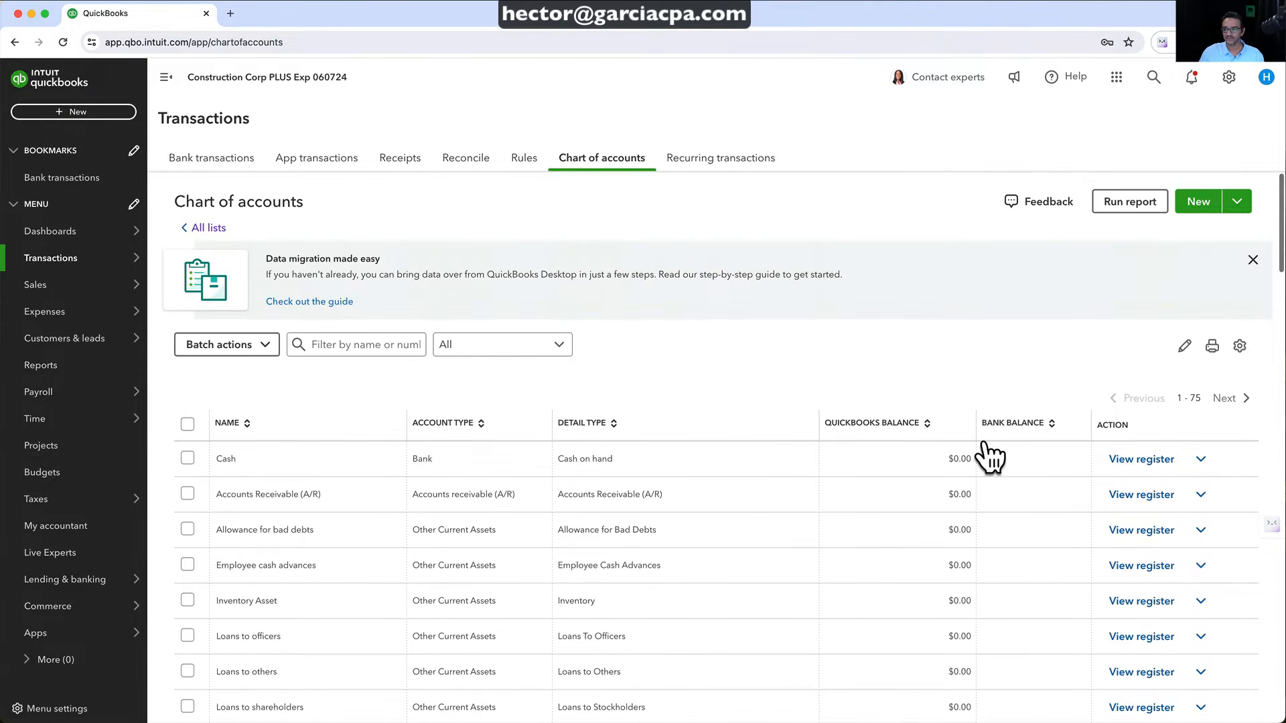
# Start a new Materials Income account with type Income and detail type Other Primary Income
pyautogui.click(1192, 201)
pyautogui.click(978, 136)
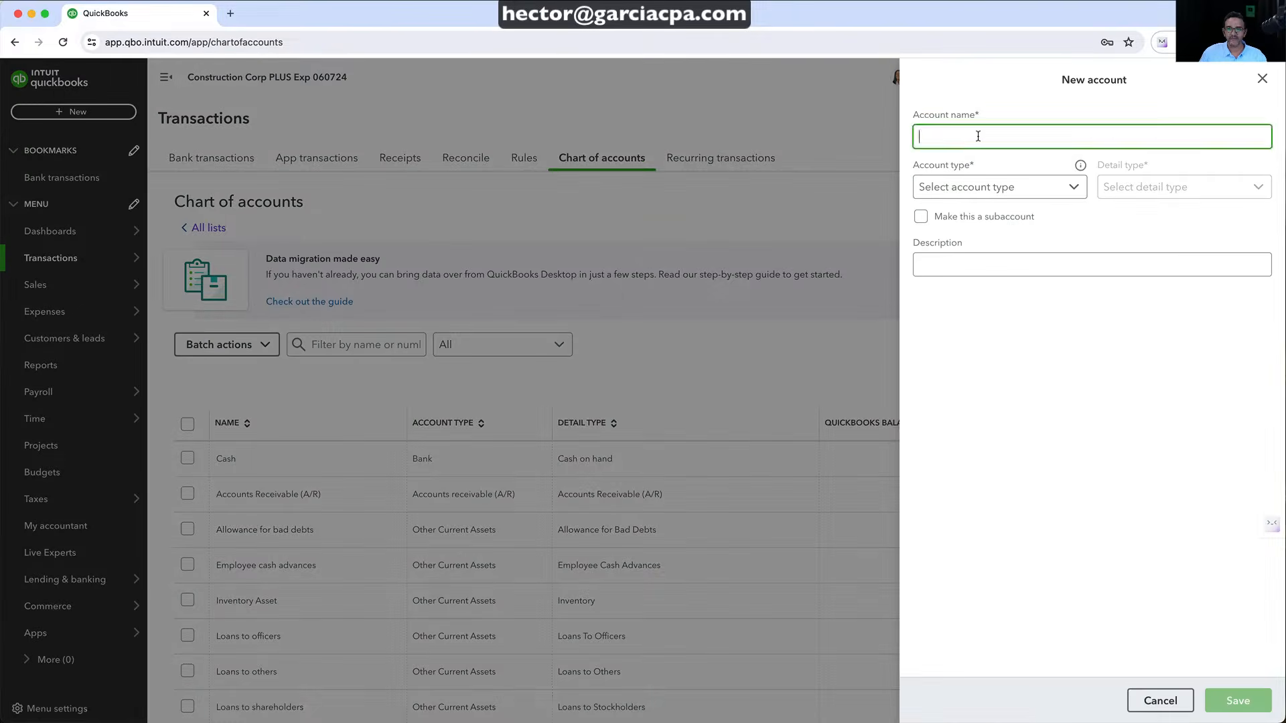
pyautogui.write('Materials Income')
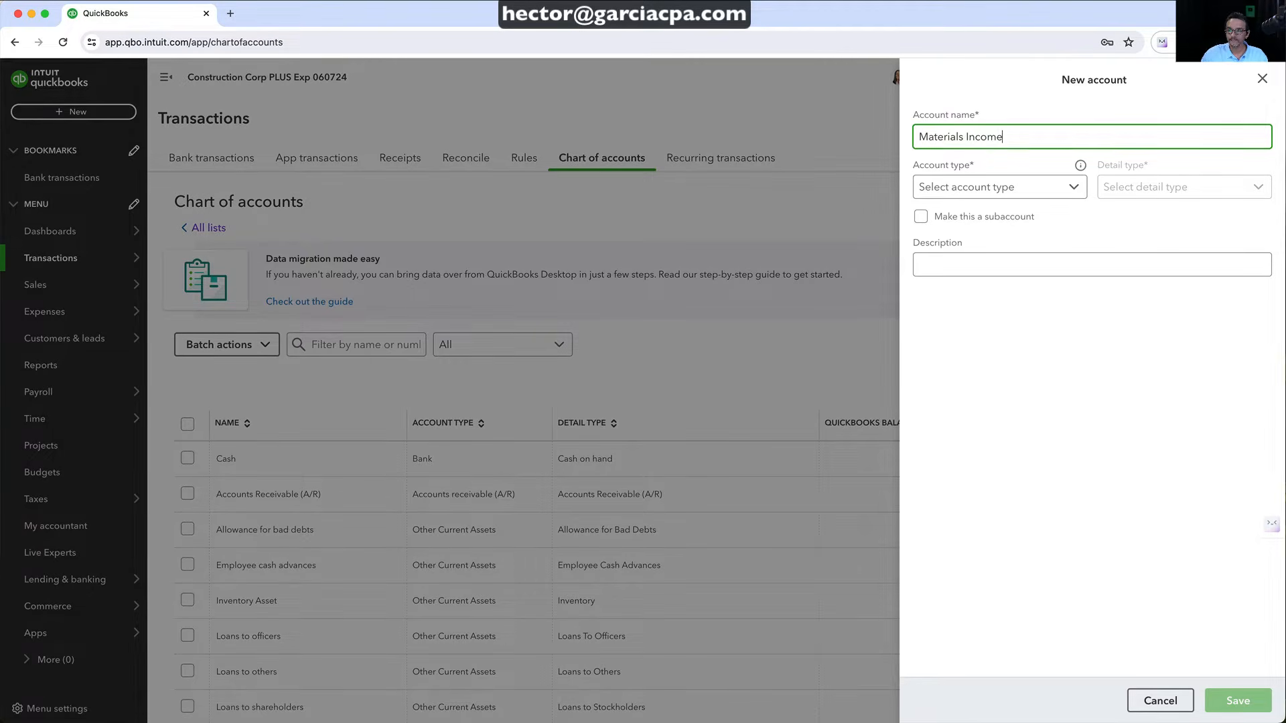
pyautogui.click(1008, 189)
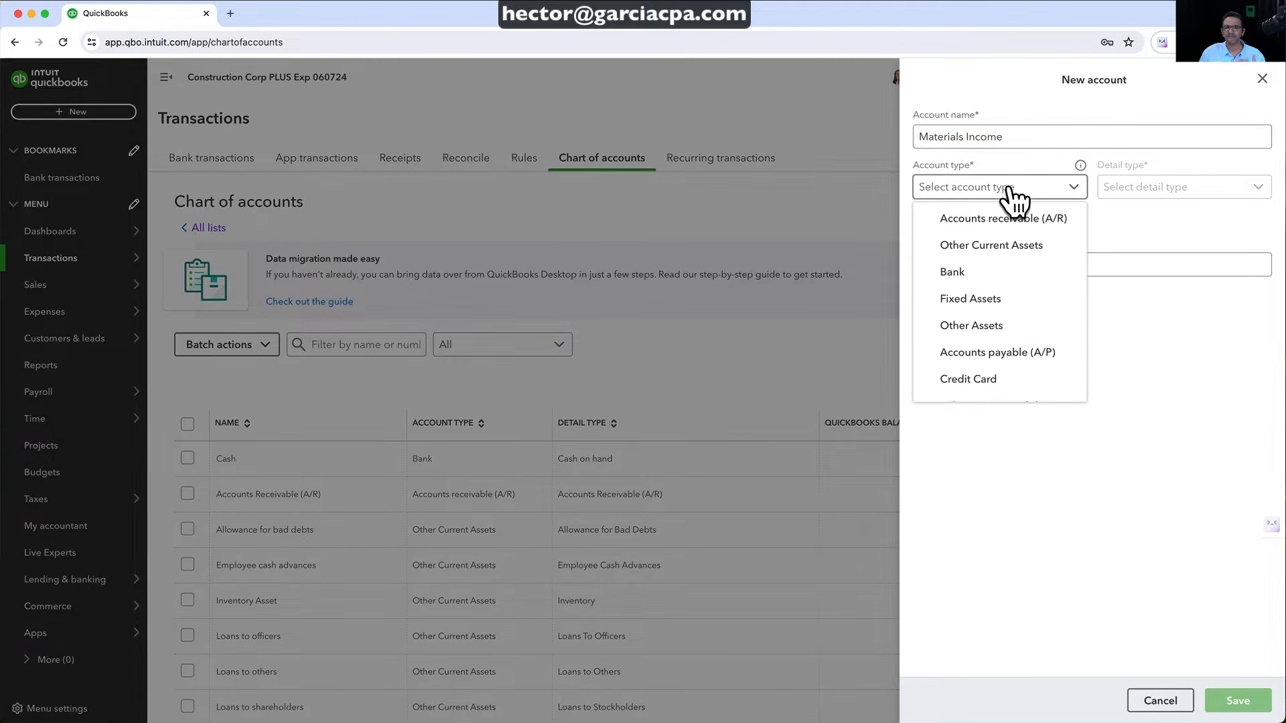
pyautogui.scroll(-3, 991, 324)
pyautogui.scroll(-2, 990, 326)
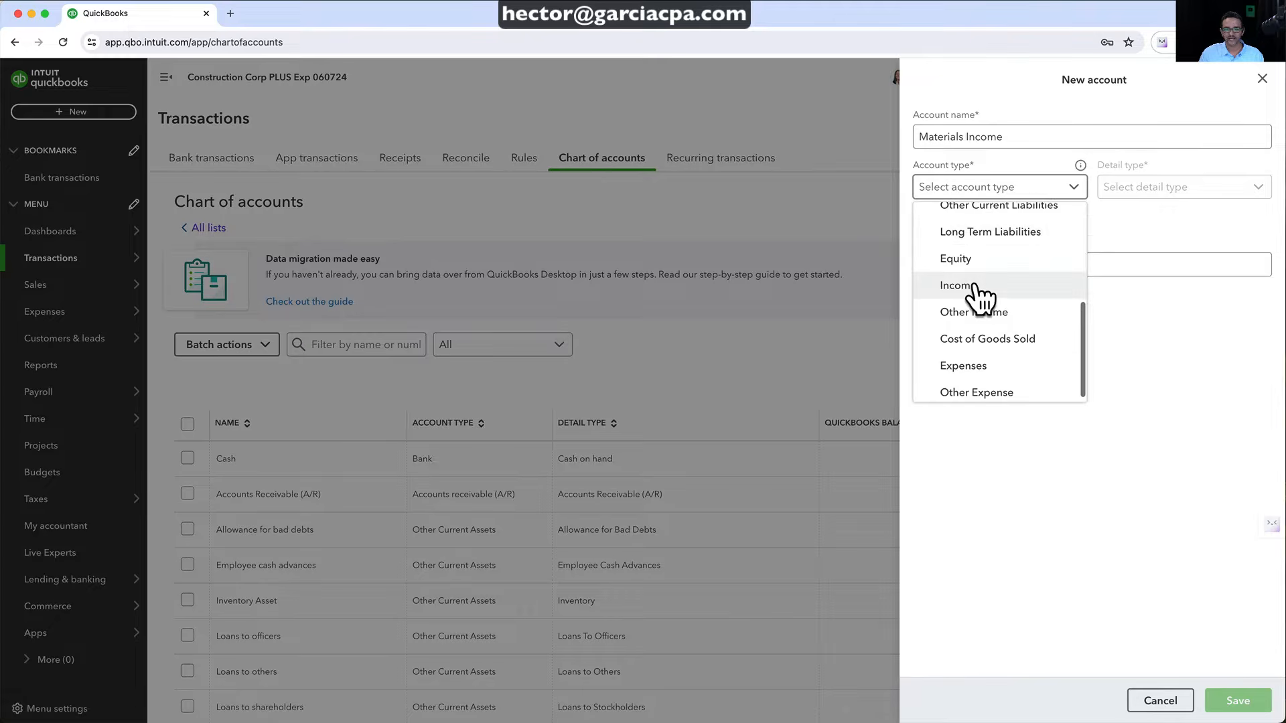
pyautogui.click(981, 289)
pyautogui.click(1158, 191)
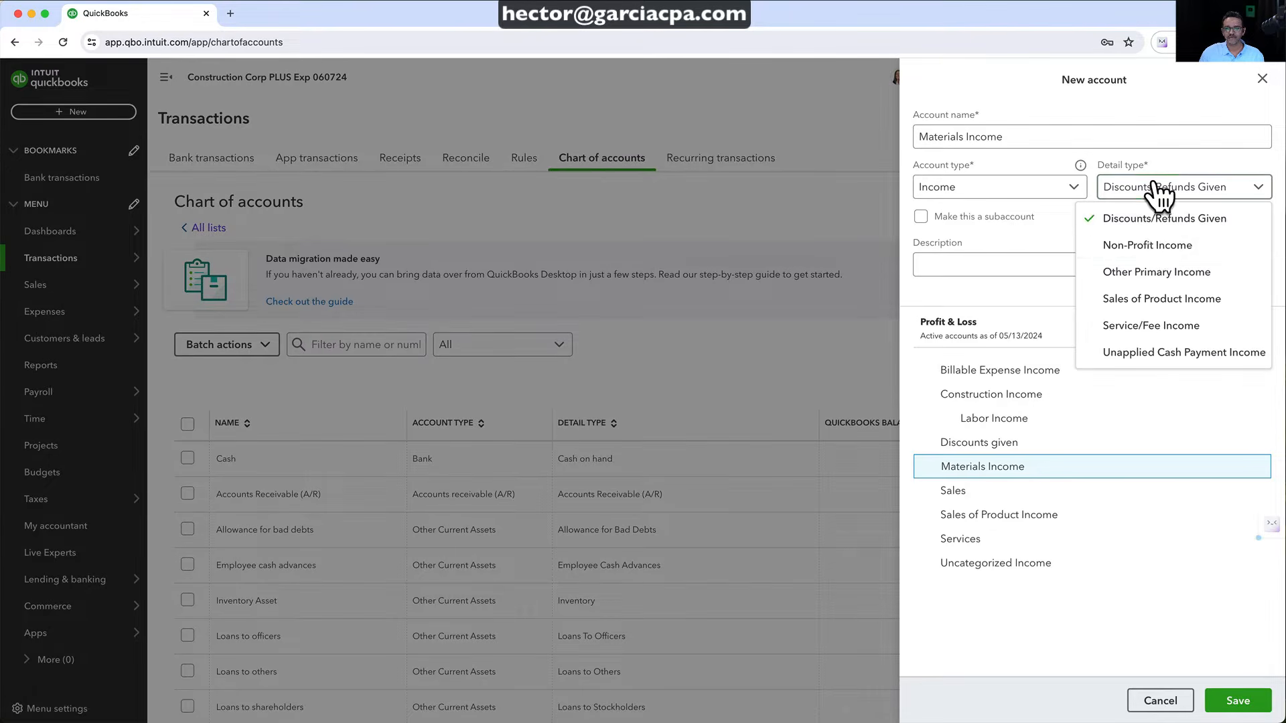
pyautogui.click(1149, 272)
# Make Materials Income a subaccount of Construction Income and save it
pyautogui.click(920, 216)
pyautogui.click(962, 268)
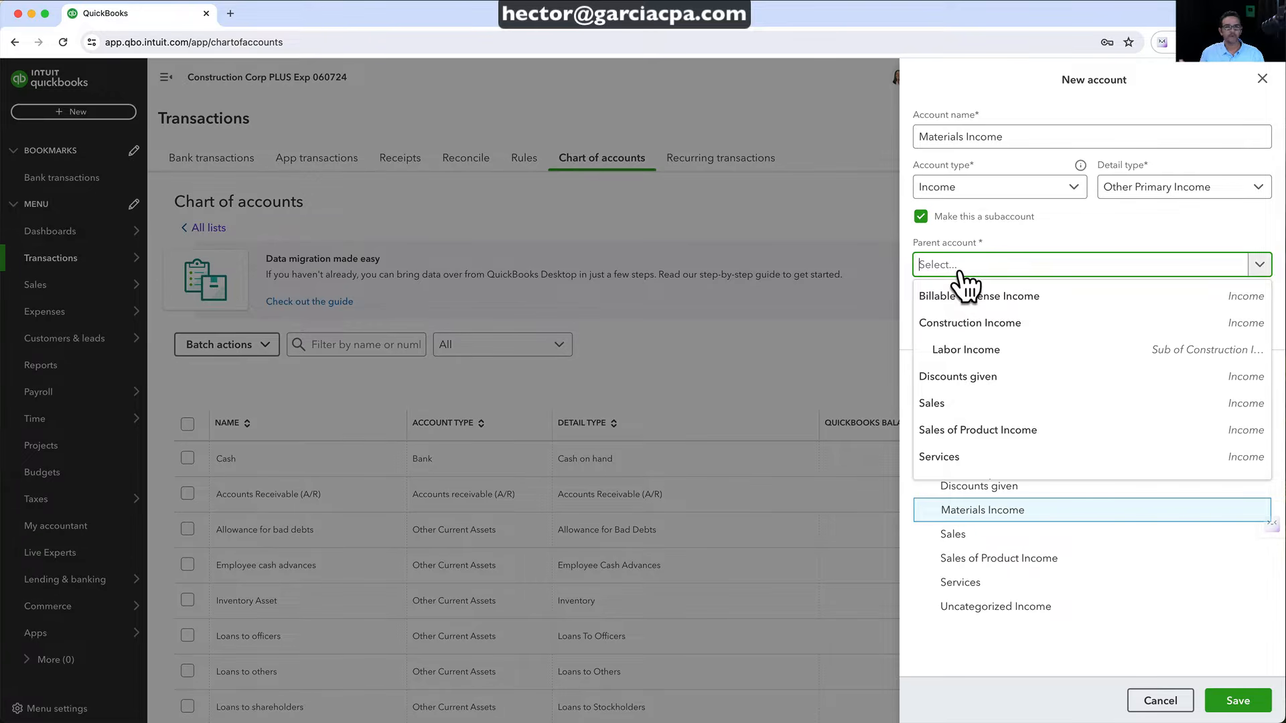
pyautogui.write('con')
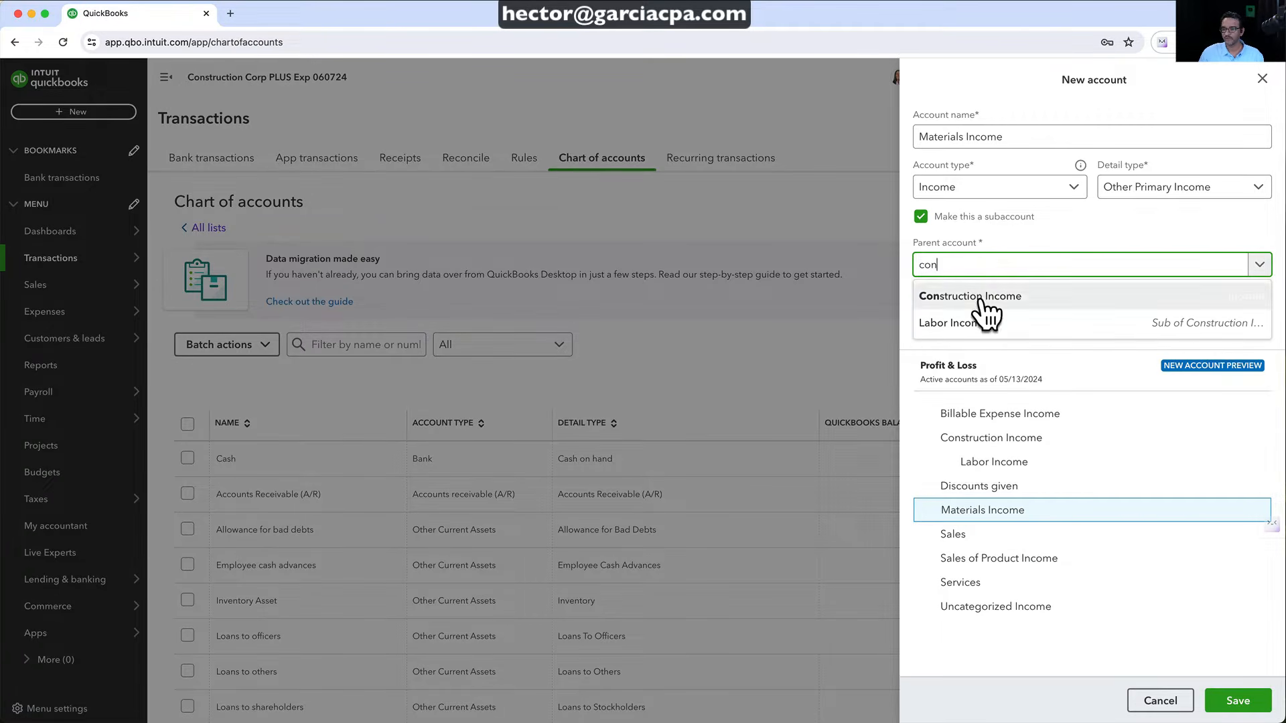
pyautogui.click(982, 301)
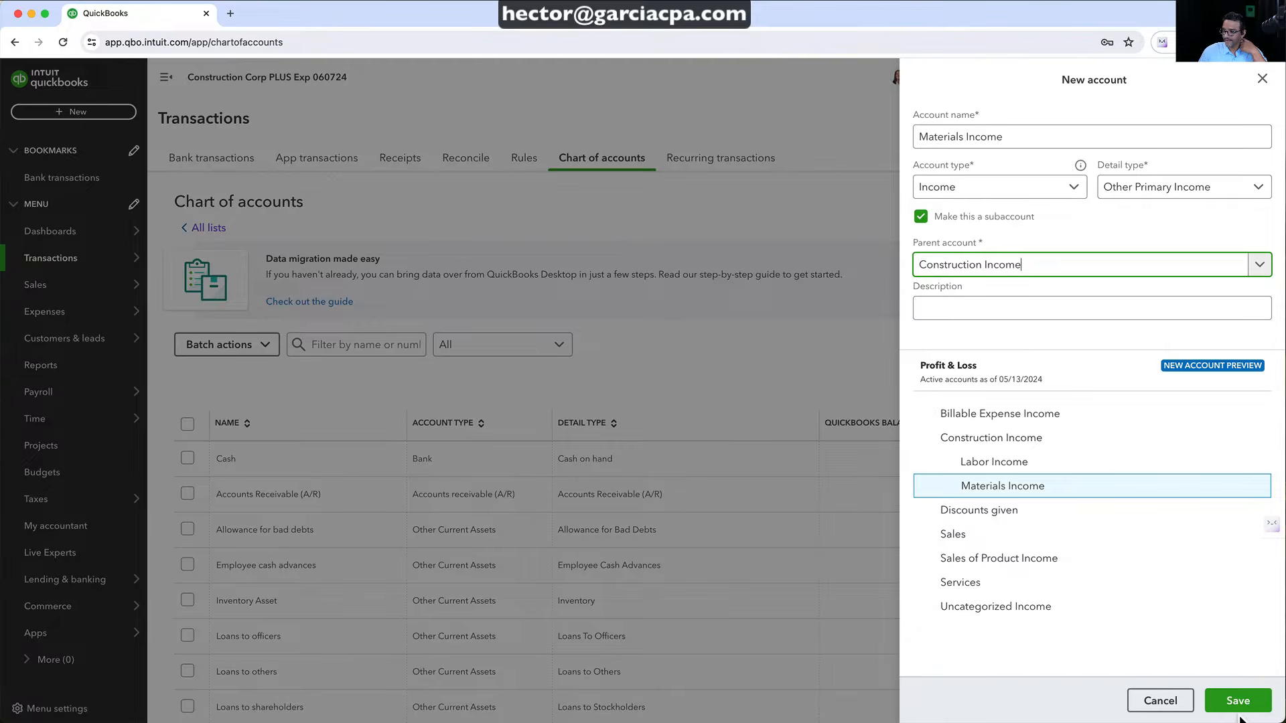
pyautogui.click(1242, 707)
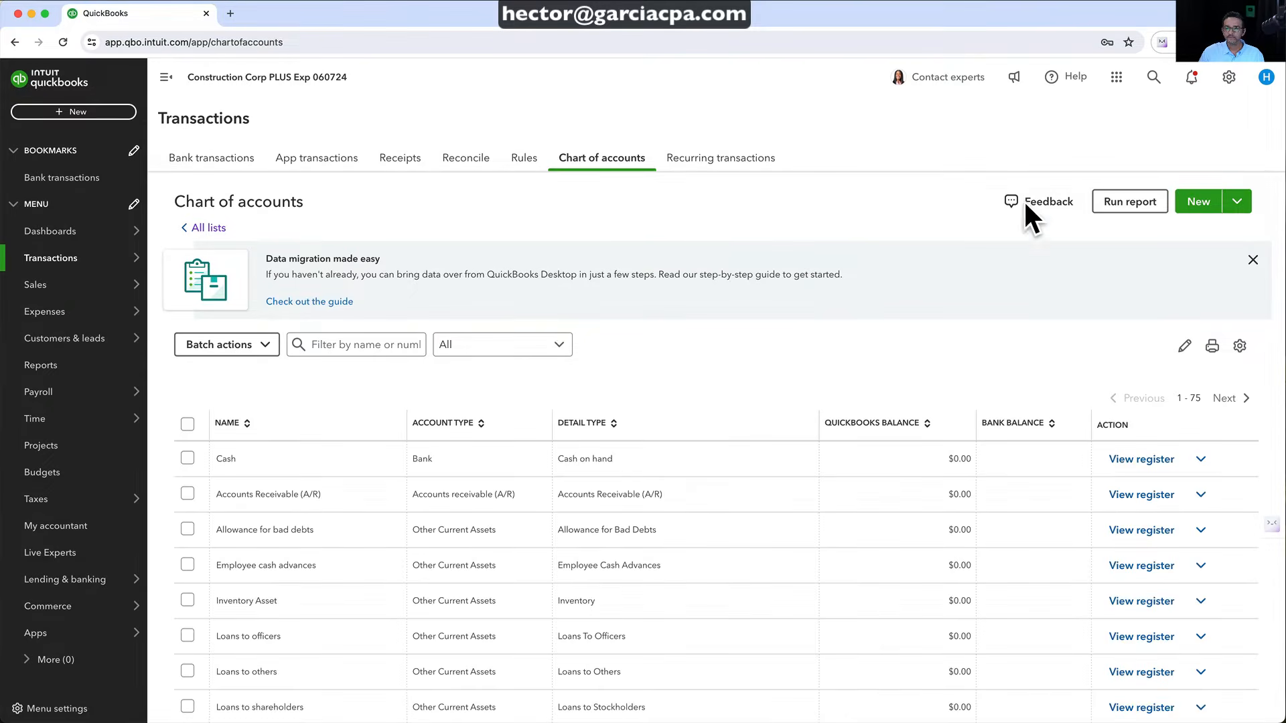
# Start a new Equipment Income account with type Income and detail type Other Primary Income
pyautogui.click(1199, 201)
pyautogui.click(965, 127)
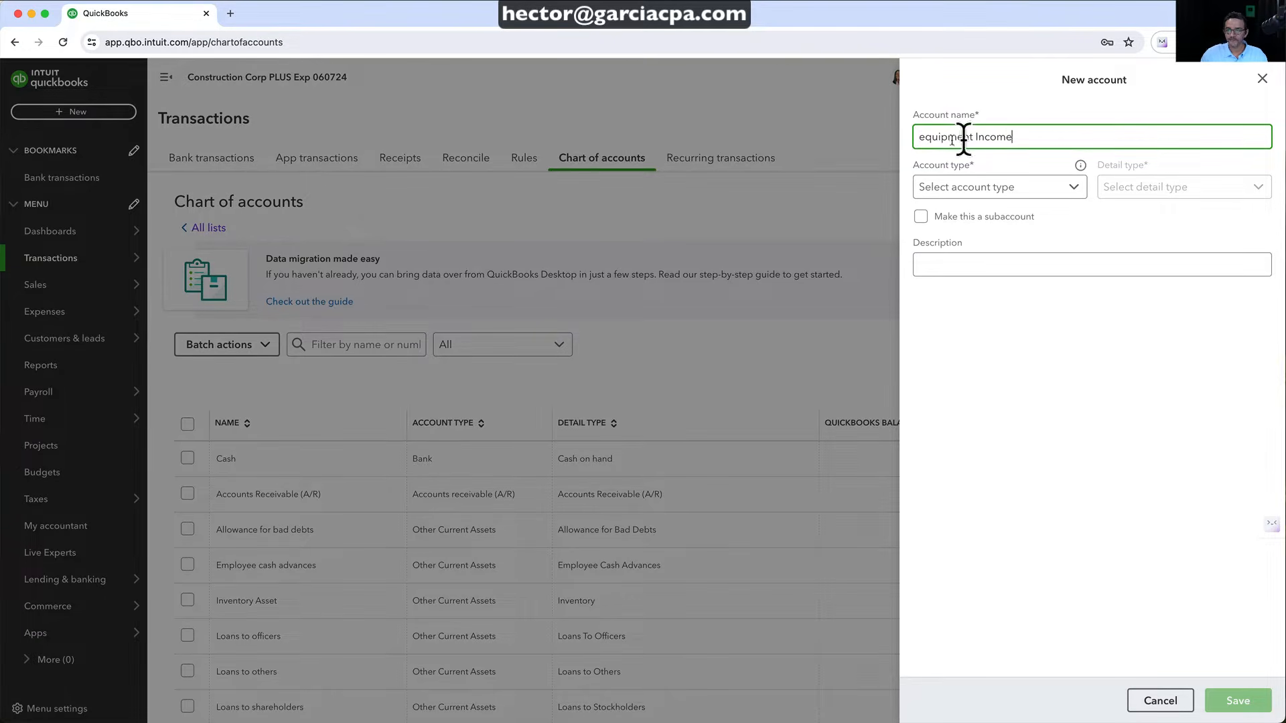
pyautogui.press('Tab')
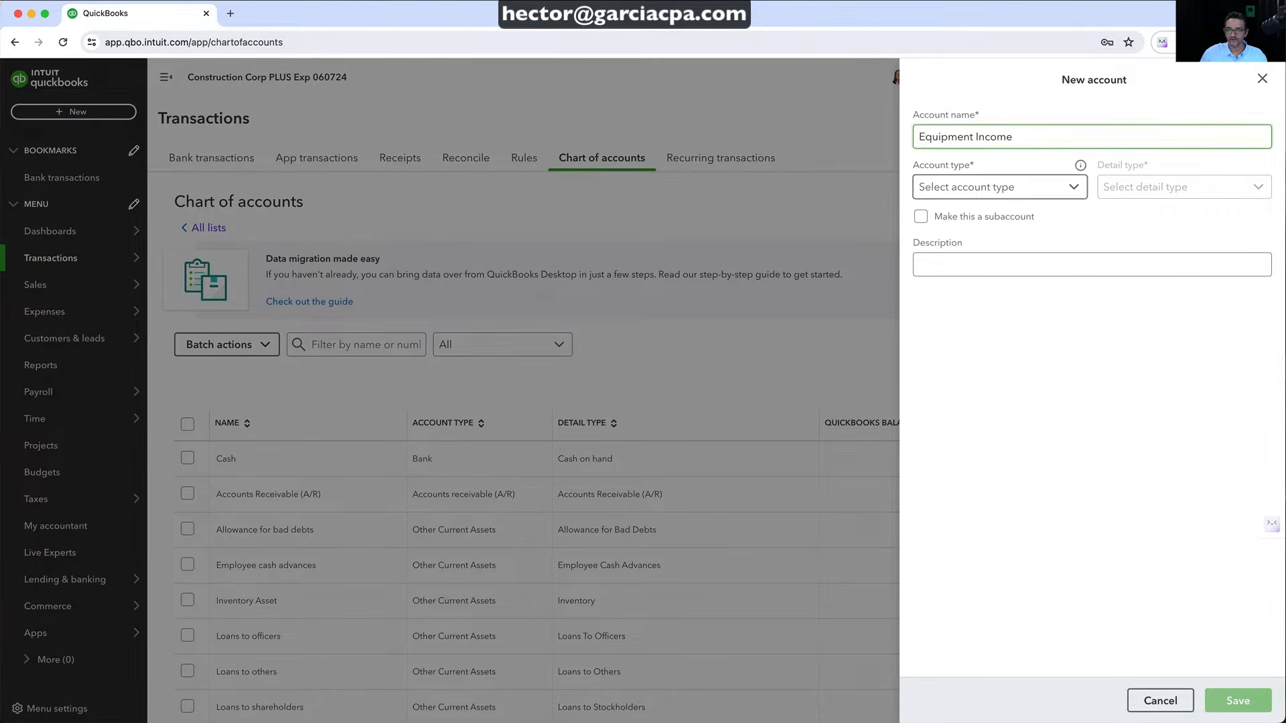
pyautogui.click(1004, 191)
pyautogui.scroll(-5, 998, 308)
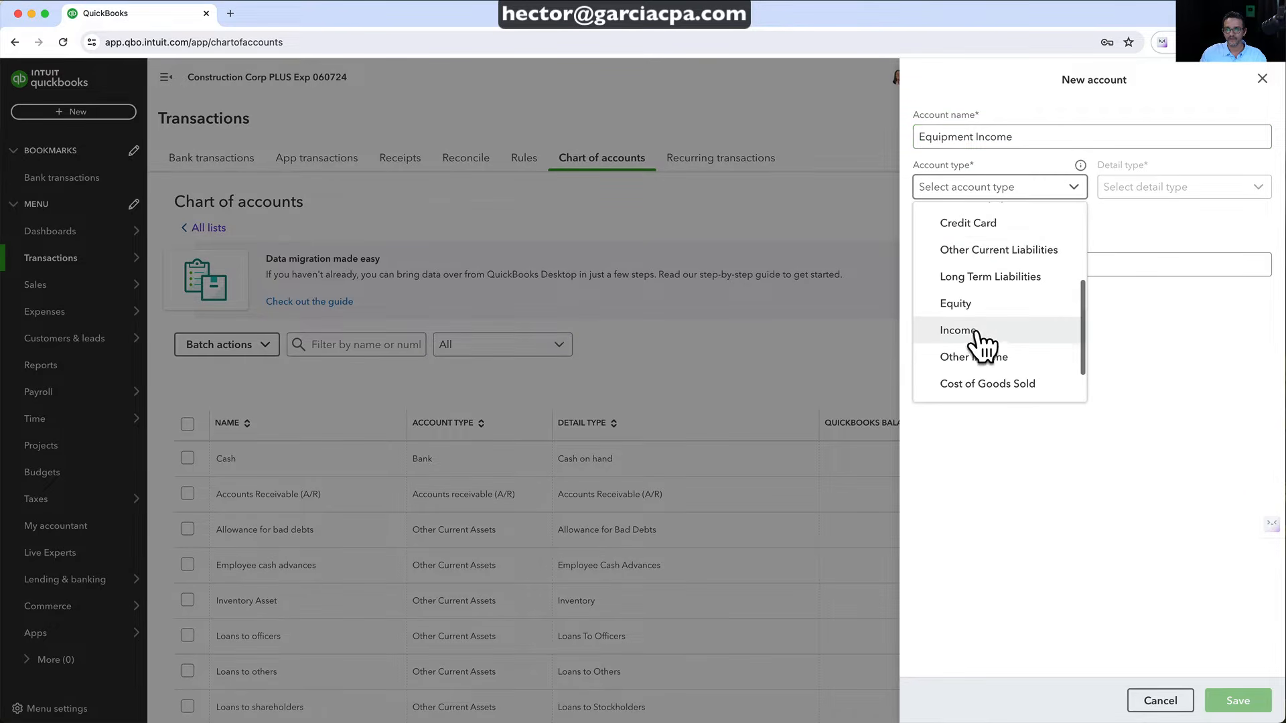
pyautogui.click(986, 332)
pyautogui.click(1161, 195)
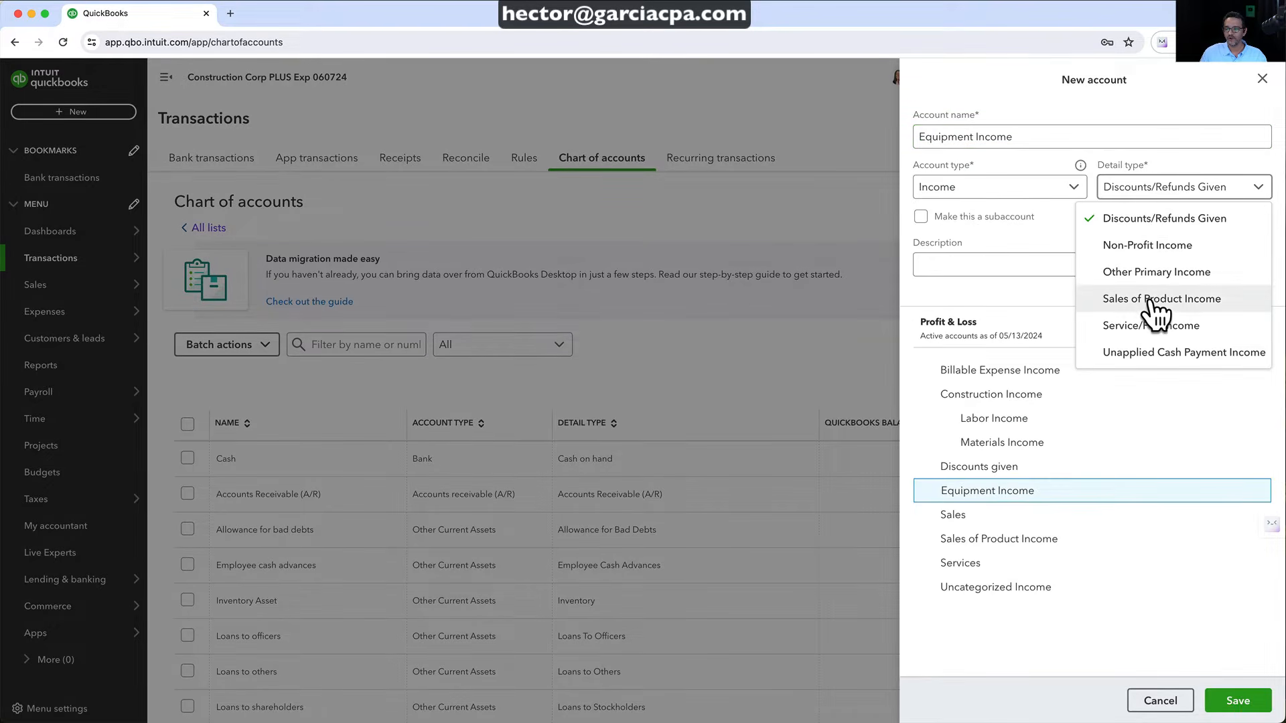
pyautogui.click(1142, 276)
# Make Equipment Income a subaccount of Construction Income and save it
pyautogui.click(921, 219)
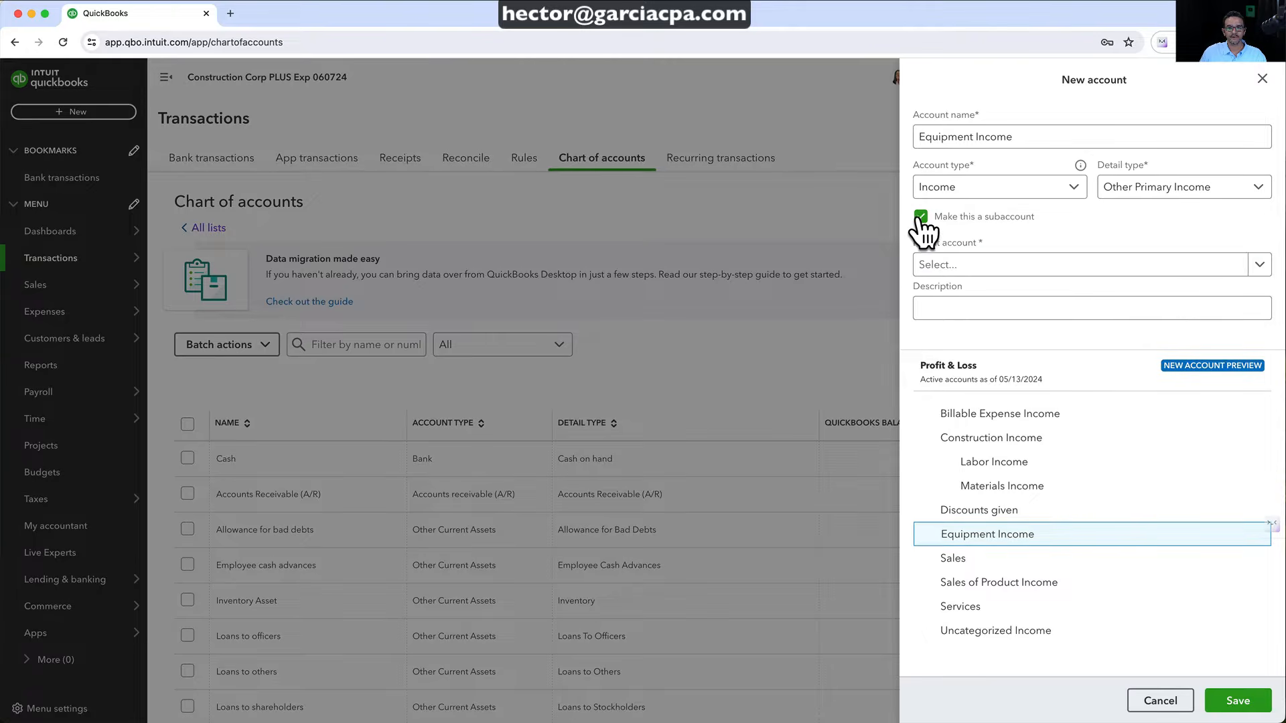
pyautogui.click(964, 265)
pyautogui.write('cons')
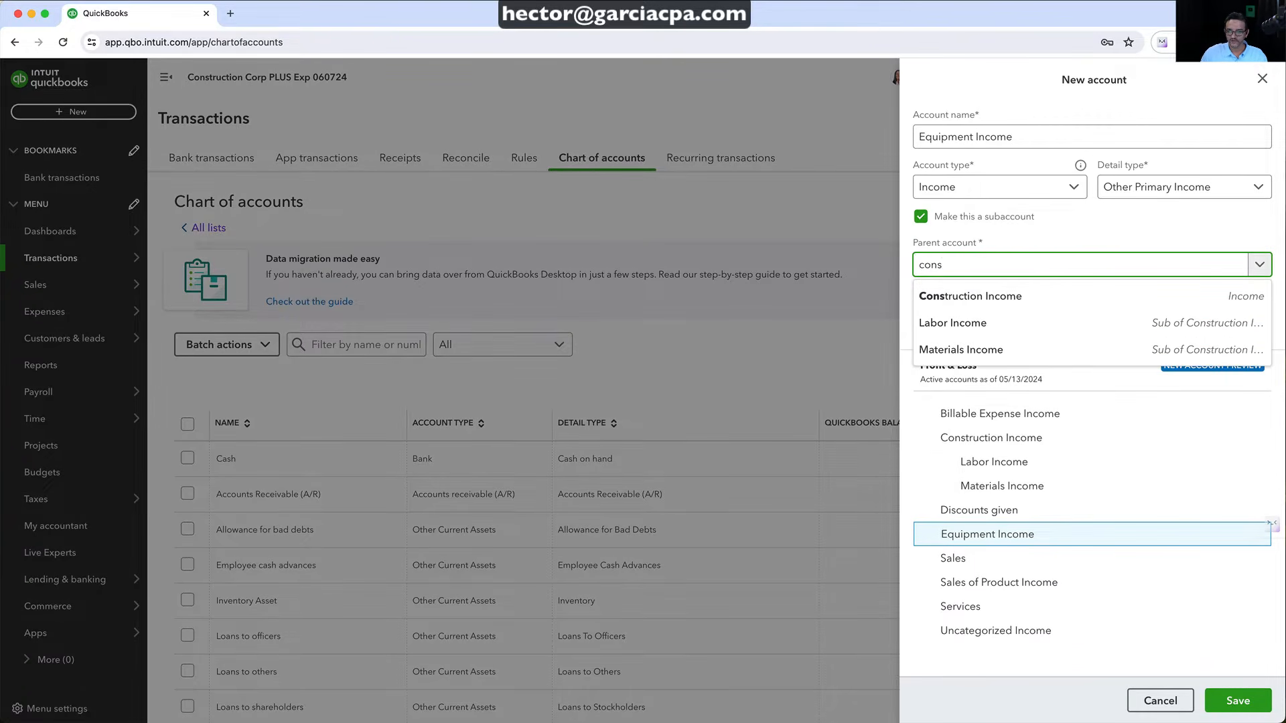
pyautogui.click(971, 323)
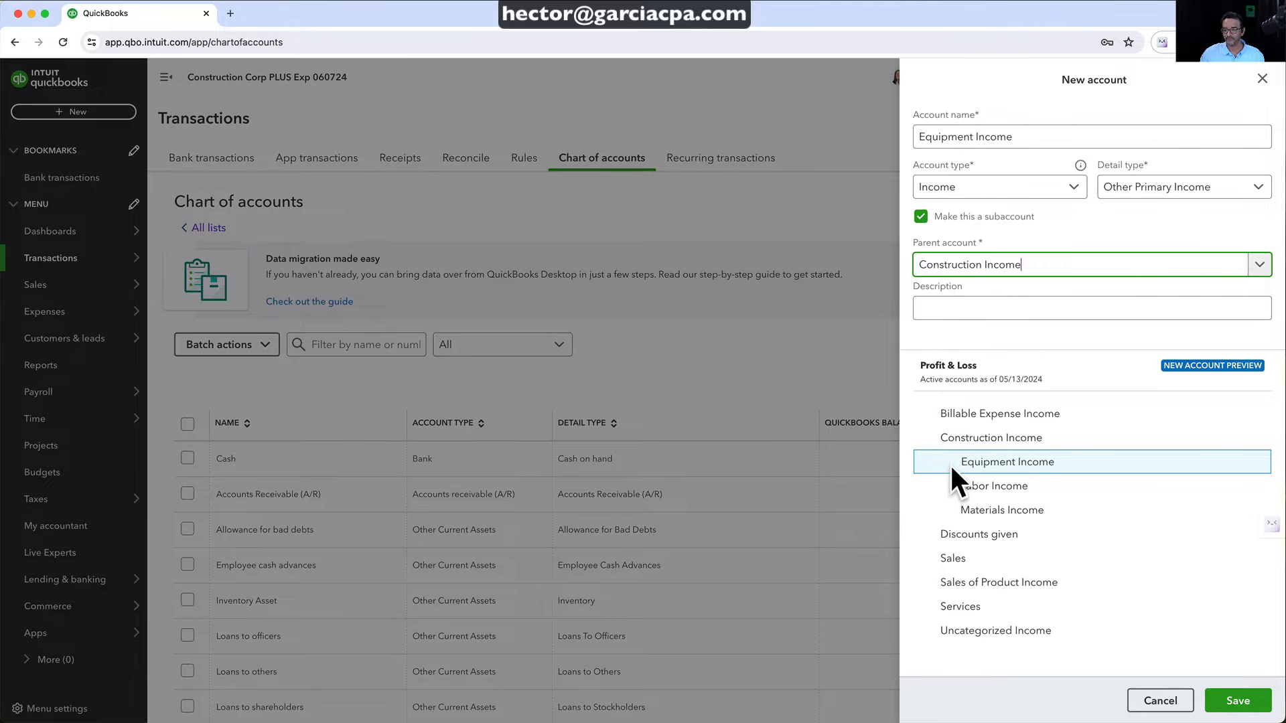
pyautogui.click(1234, 699)
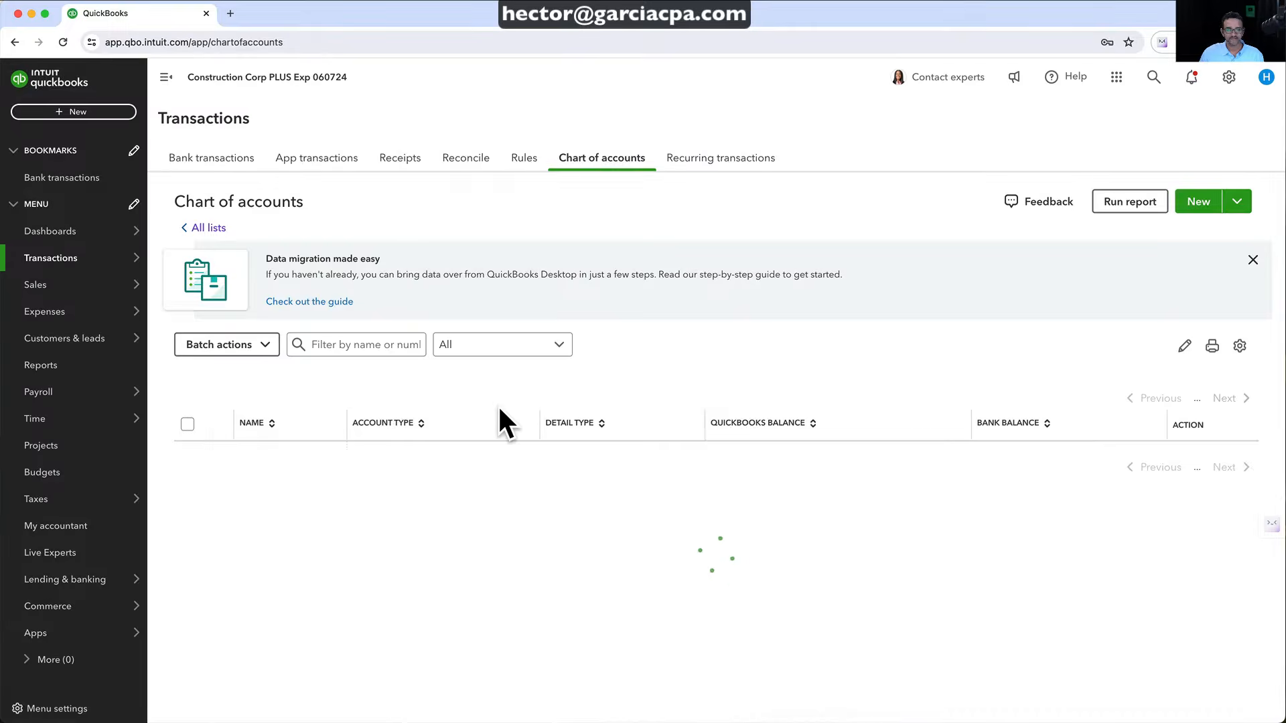
# Filter accounts by 'co' and make the Freight in - COGS account inactive
pyautogui.click(353, 345)
pyautogui.write('cogs')
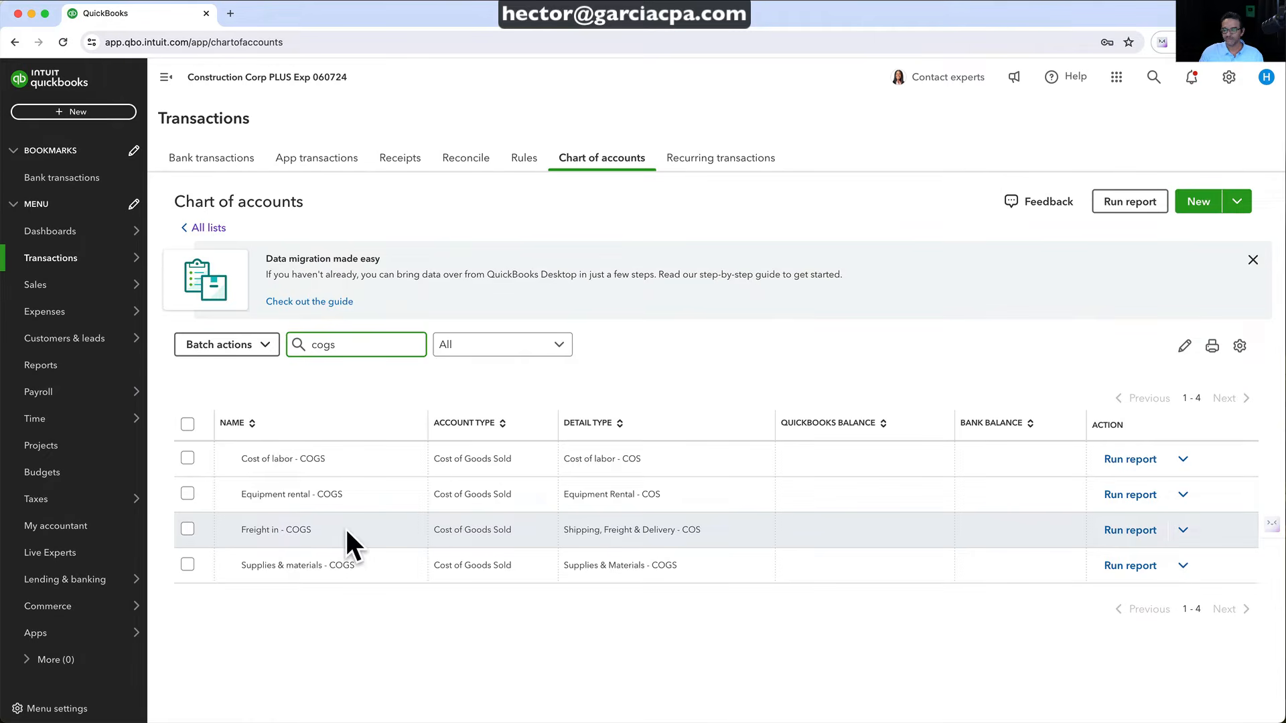
pyautogui.click(187, 529)
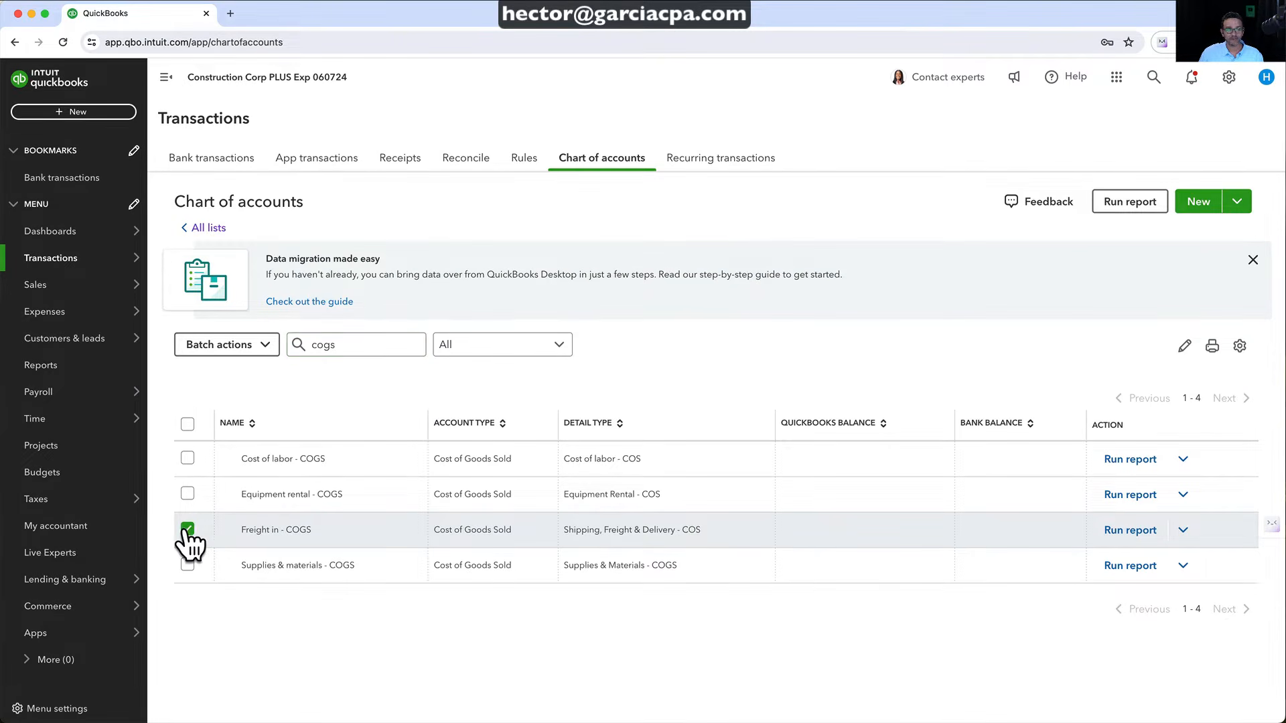
pyautogui.click(1183, 529)
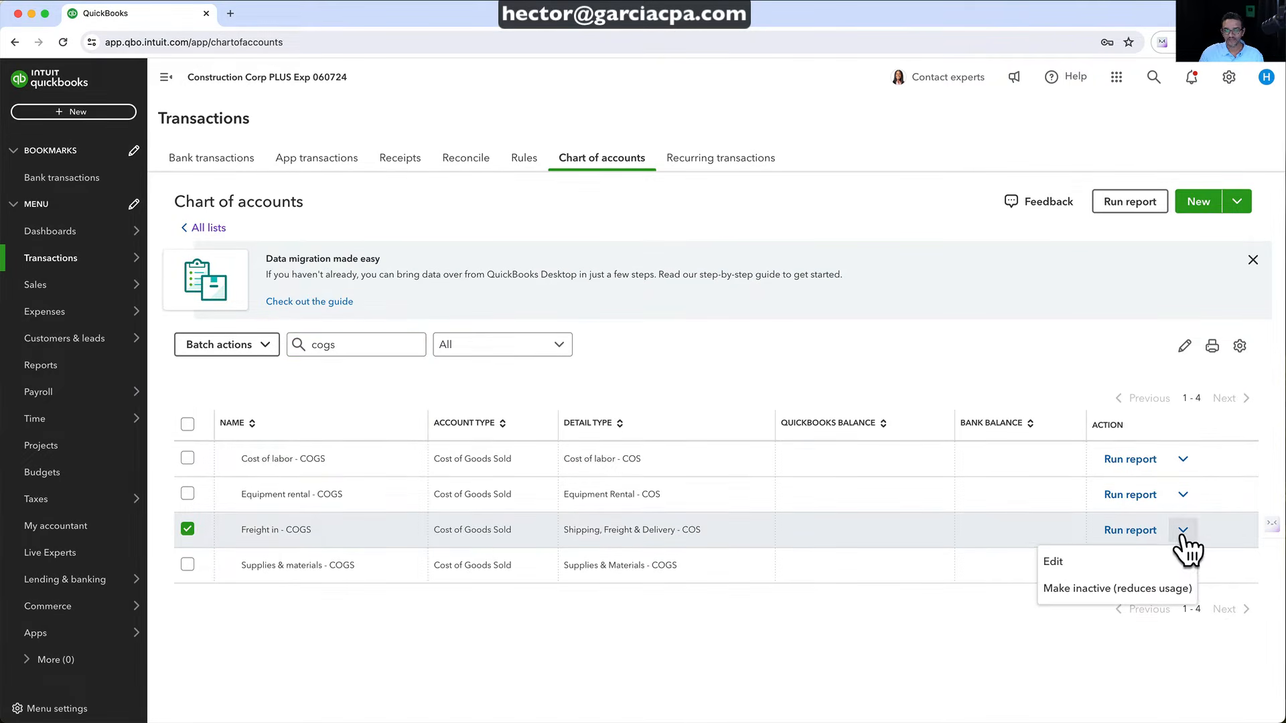
pyautogui.click(1098, 590)
pyautogui.click(750, 461)
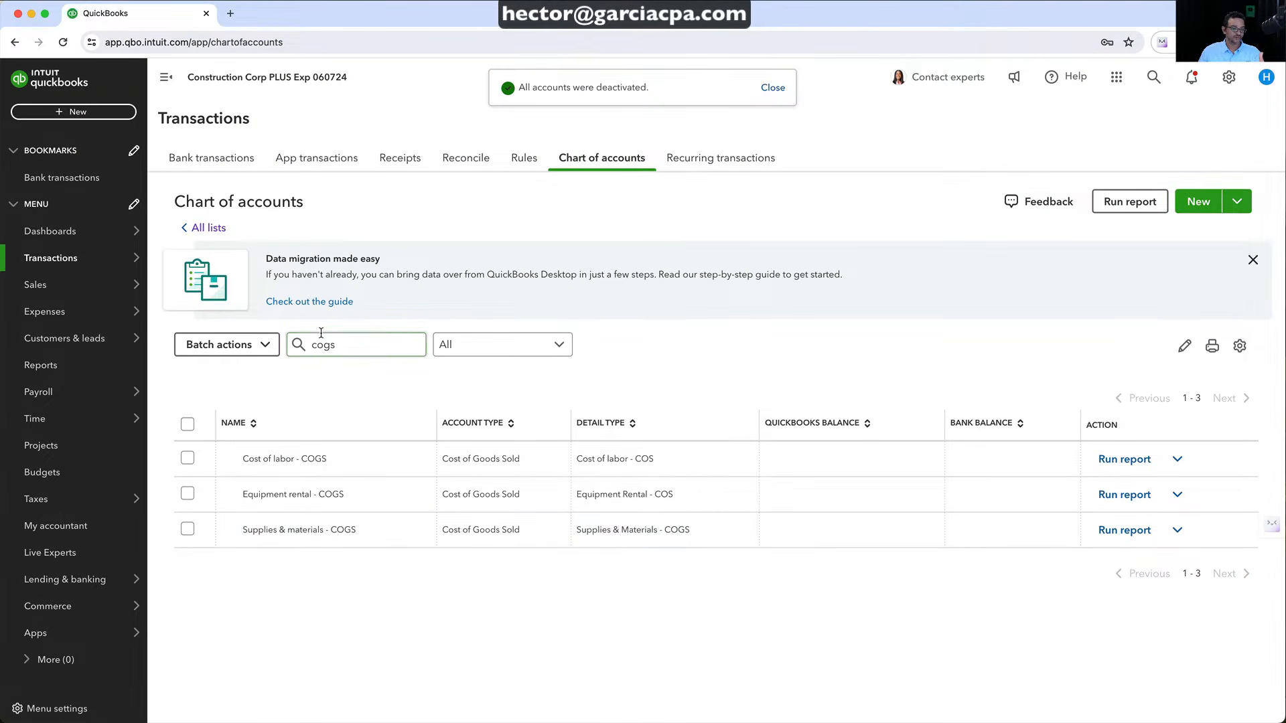
pyautogui.click(350, 343)
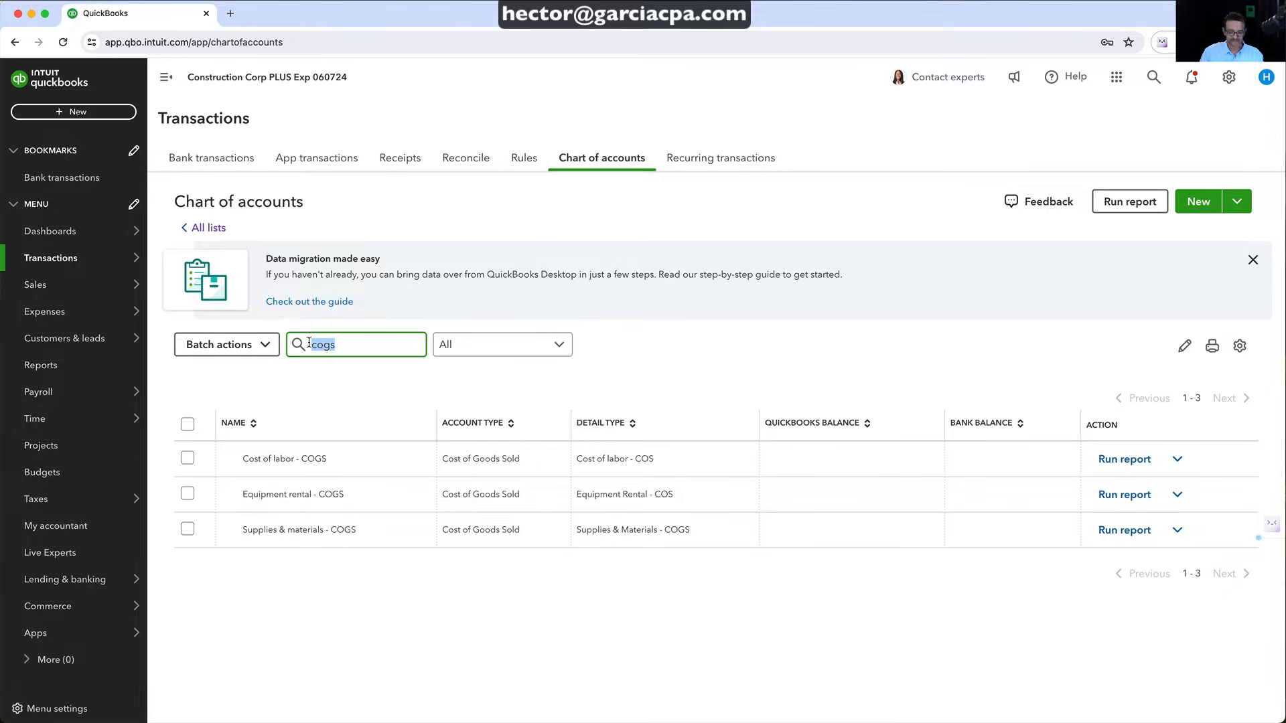
# Filter accounts by 'inc' to review the income accounts, then go to Sales
pyautogui.press('BackSpace')
pyautogui.write('income')
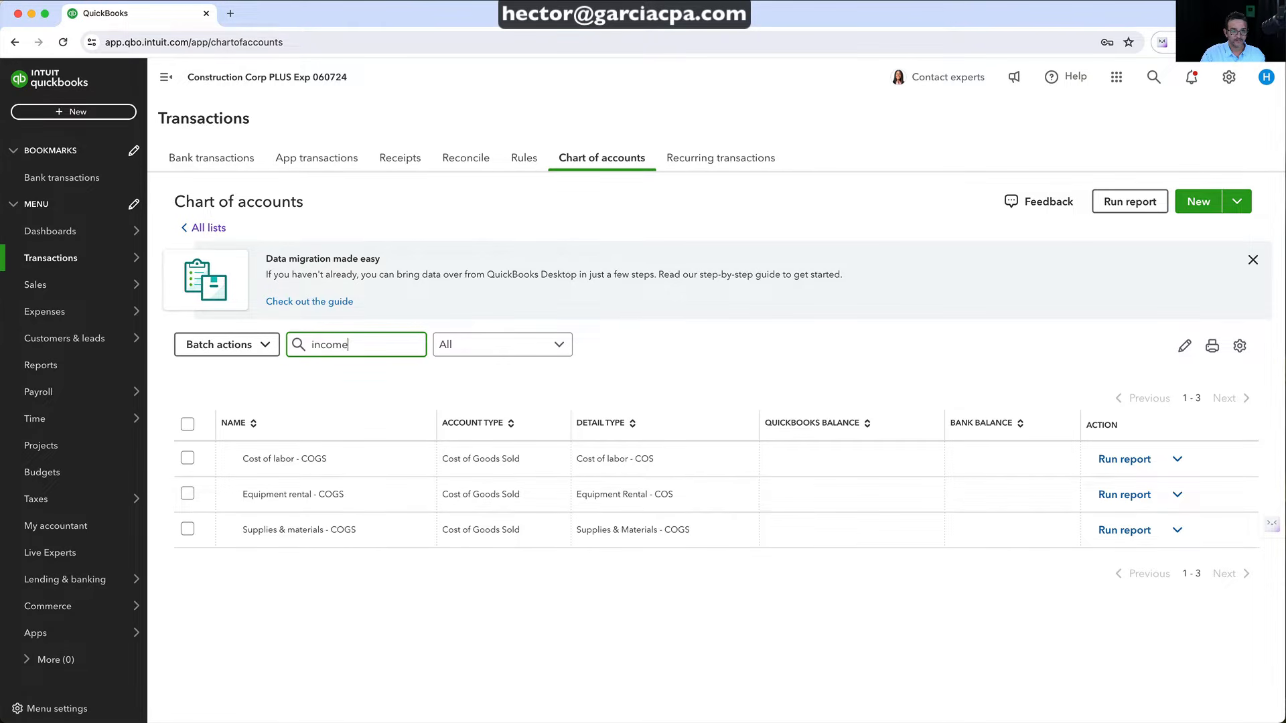
pyautogui.scroll(-2, 324, 532)
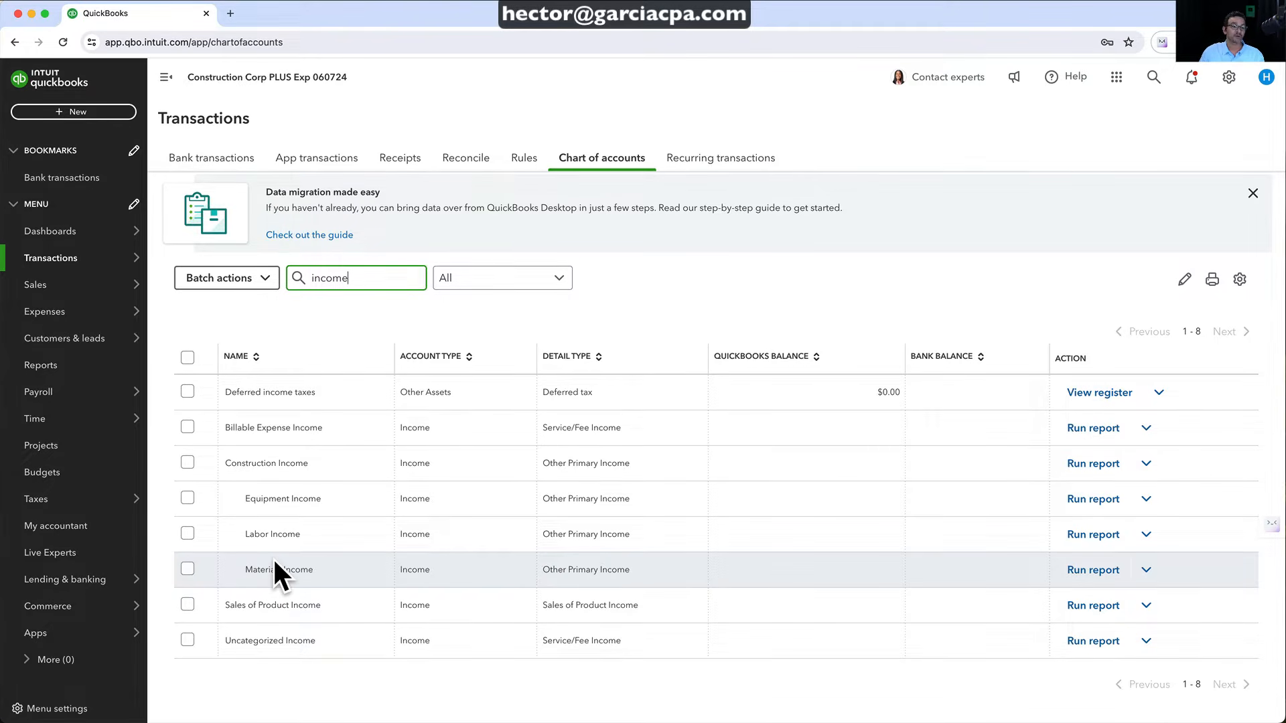
pyautogui.click(28, 287)
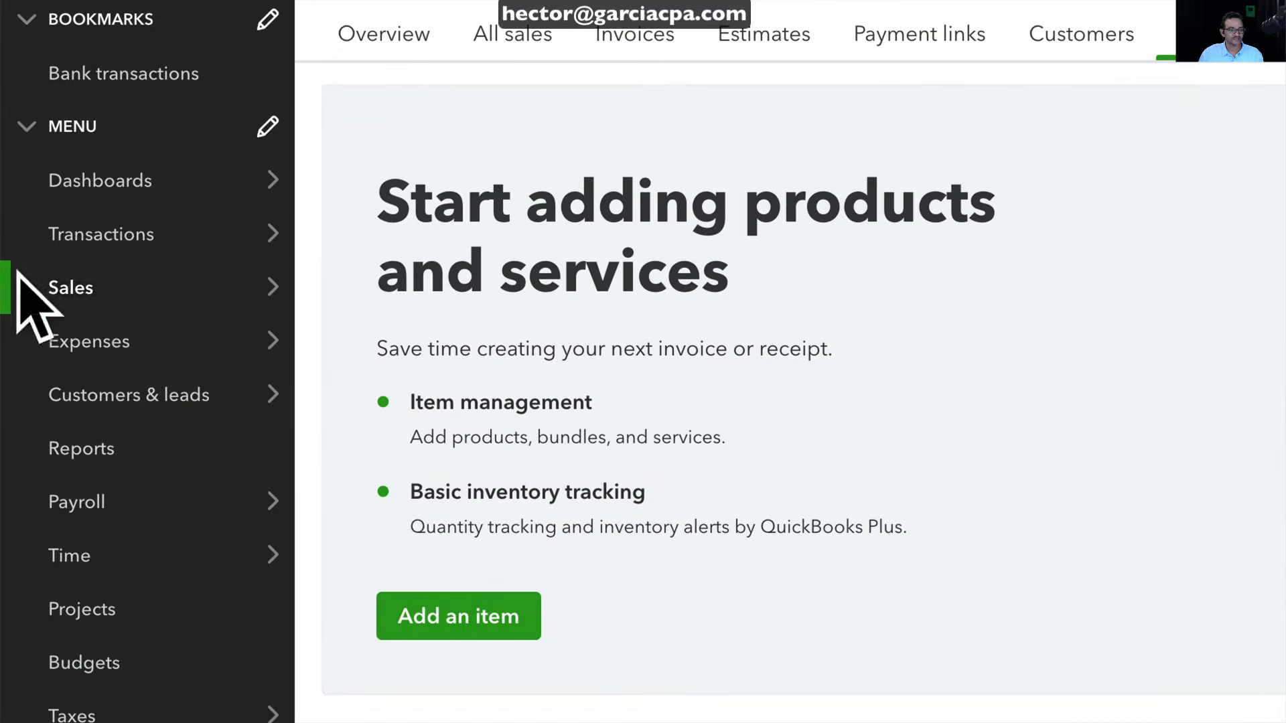
# Go to Products and services via the gear menu's Lists and start adding an item
pyautogui.moveTo(38, 289)
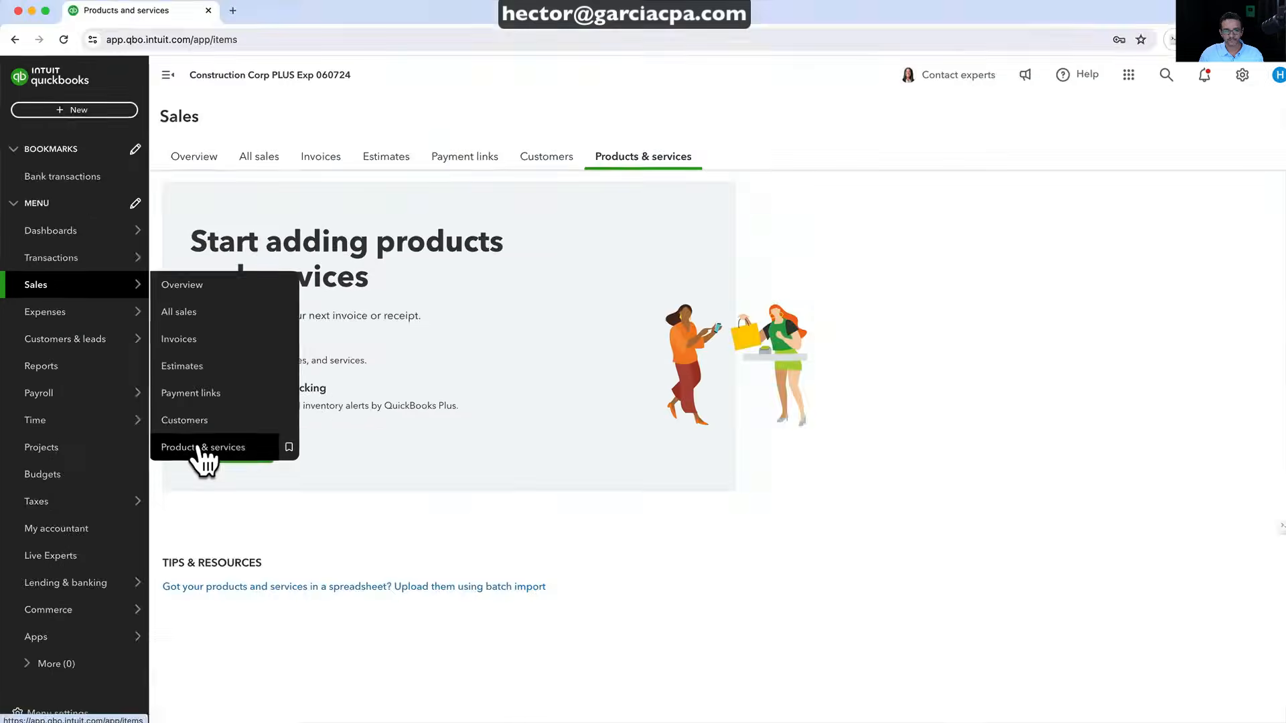
pyautogui.click(1229, 79)
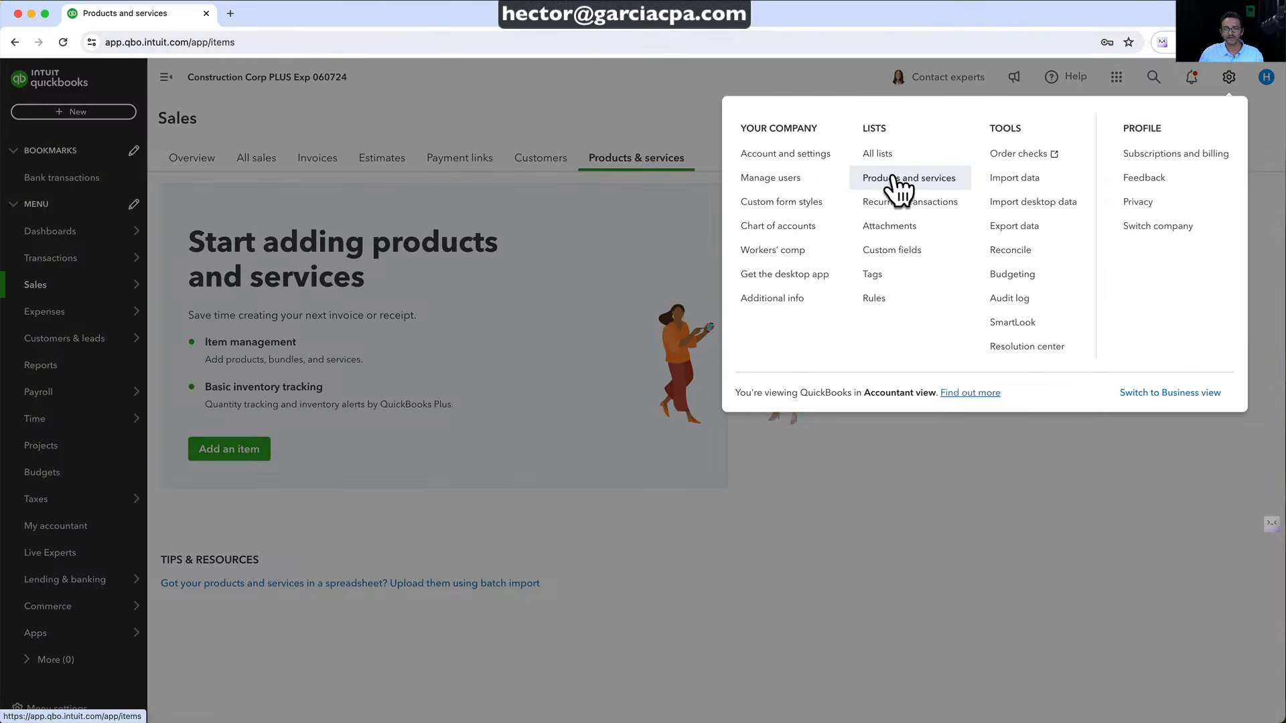
pyautogui.click(911, 223)
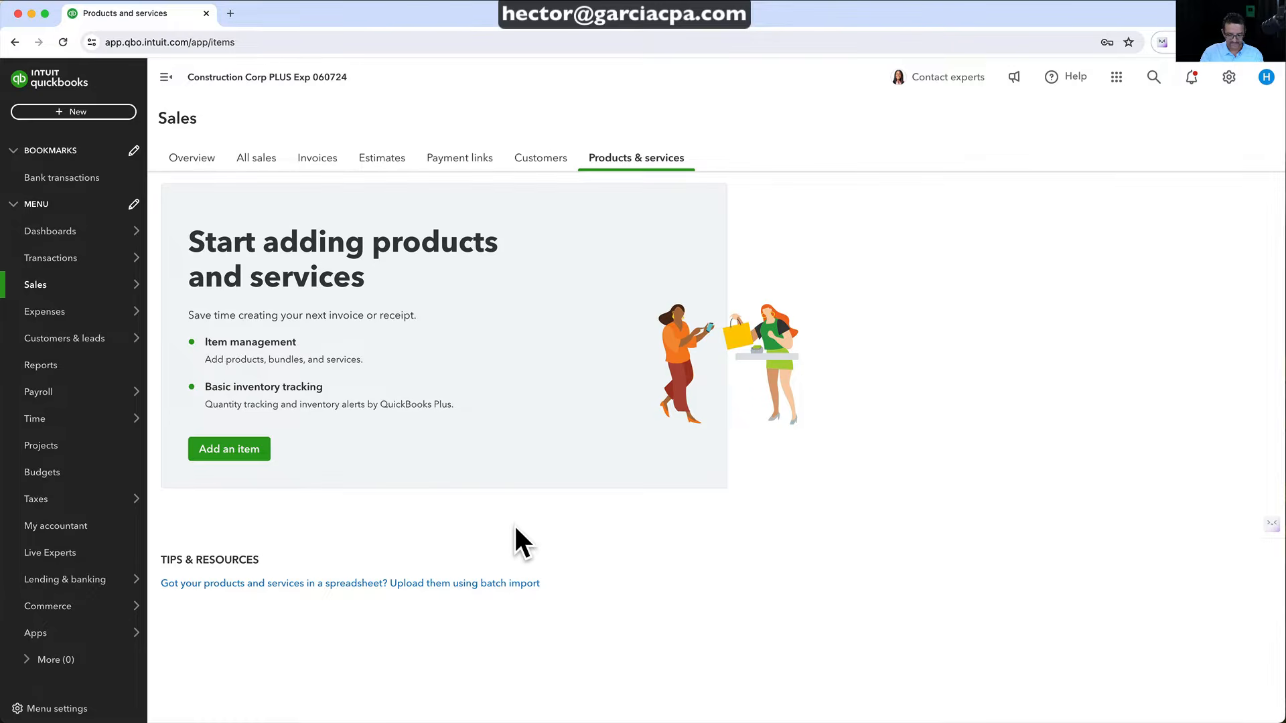
pyautogui.press('super+equal')
pyautogui.press('super+equal')
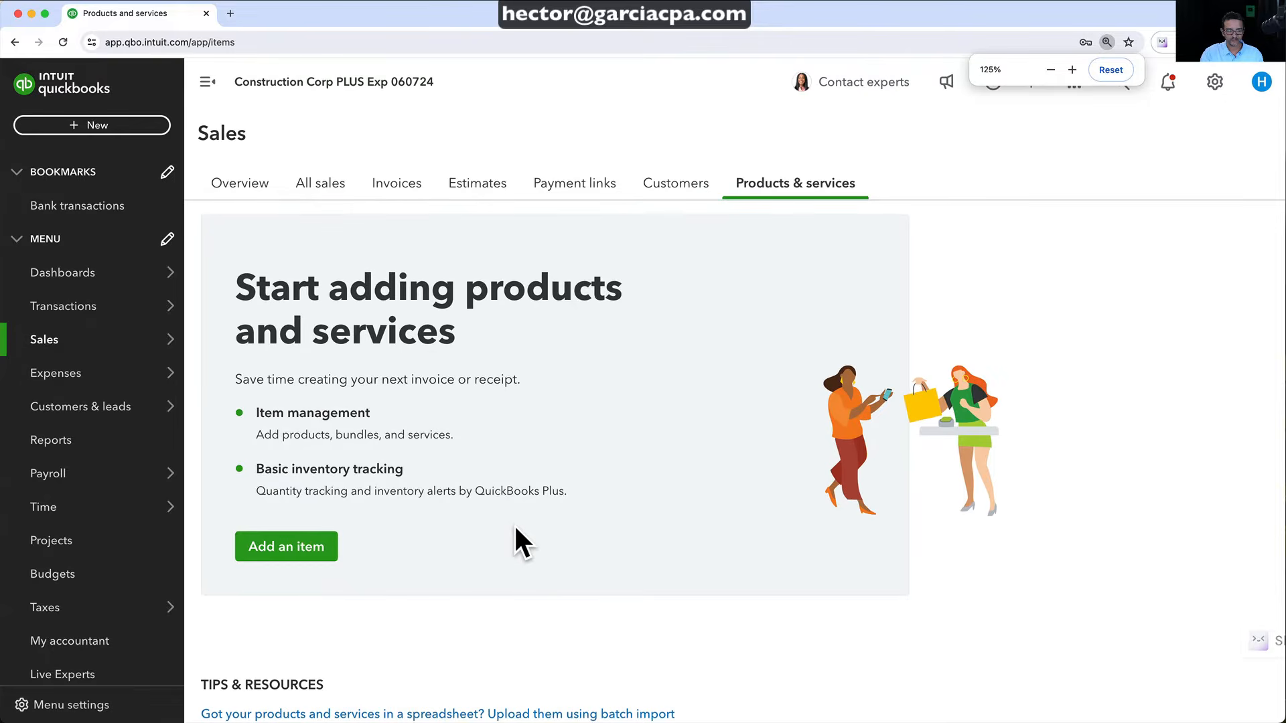
pyautogui.press('super+minus')
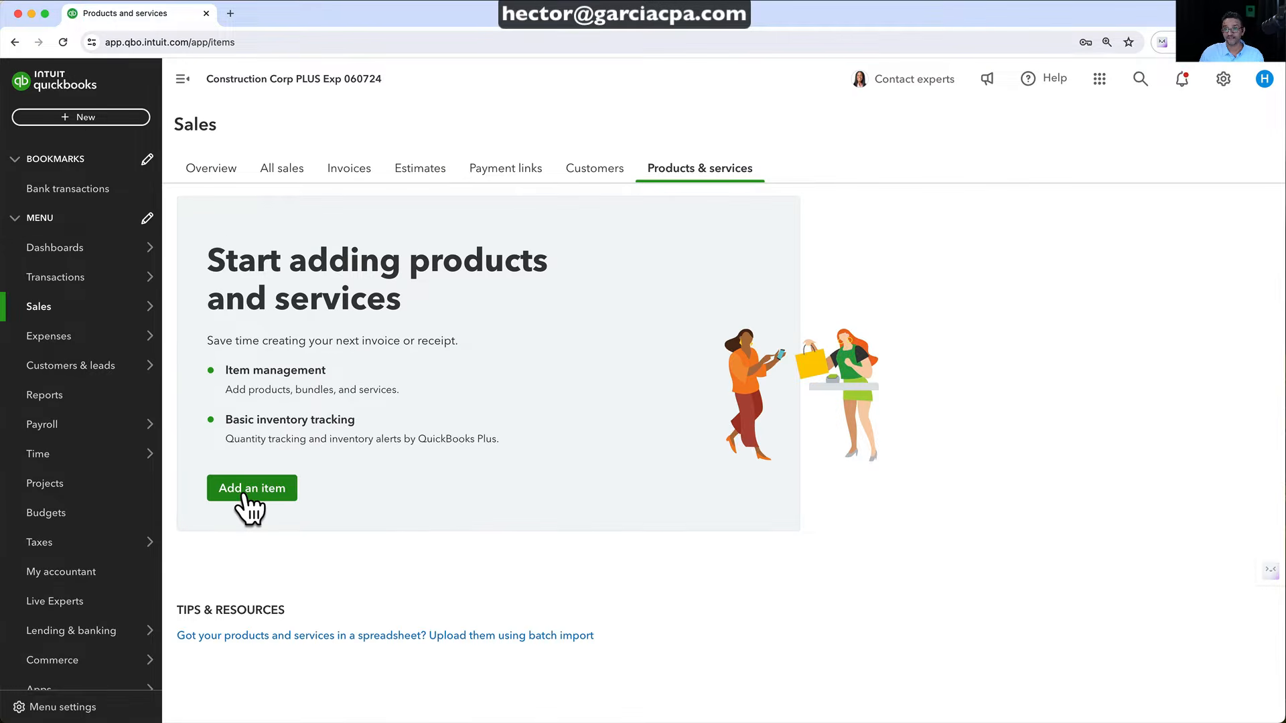
pyautogui.click(245, 493)
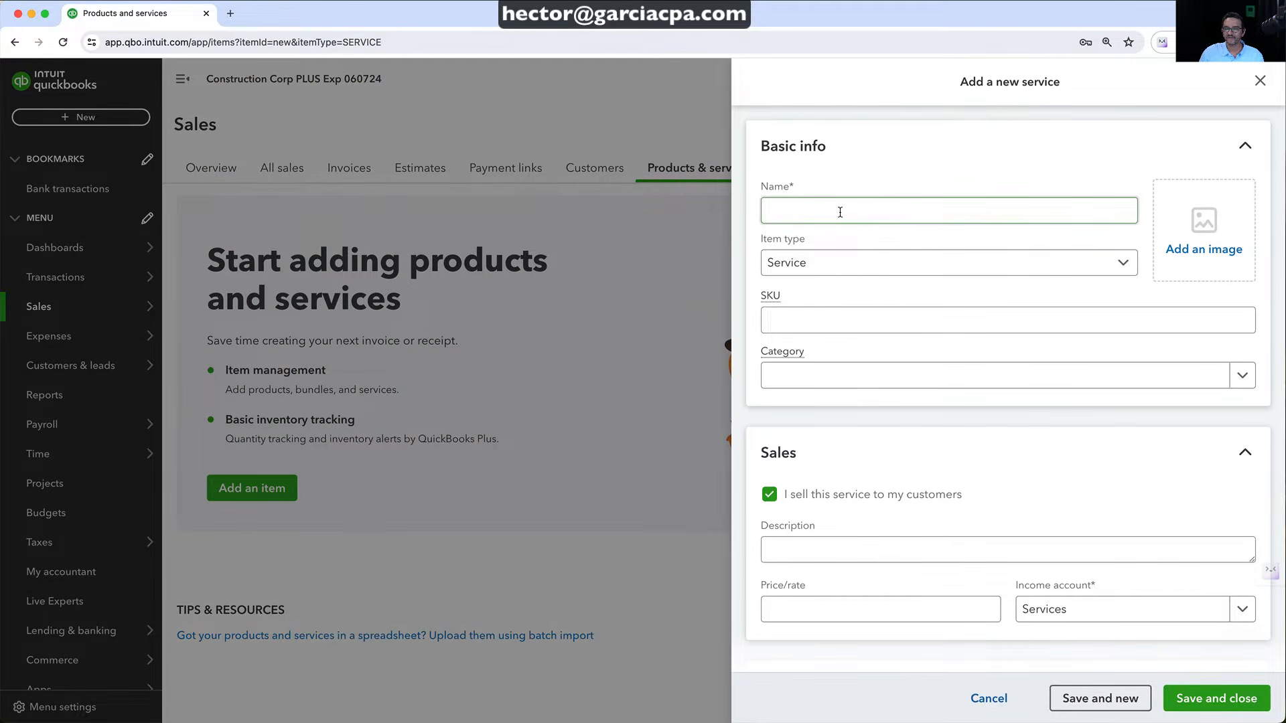
# Keep item type Service, name it Labor and enter the description Labor Charges
pyautogui.click(809, 268)
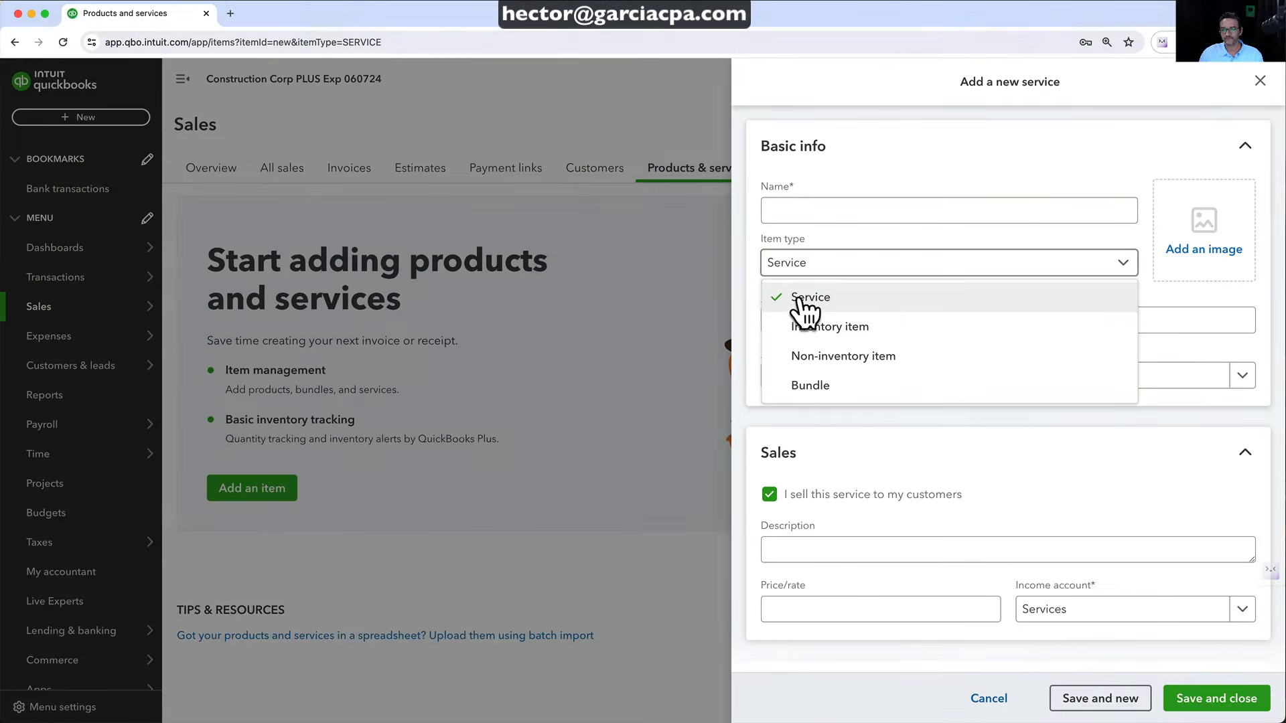
pyautogui.click(810, 299)
pyautogui.click(797, 140)
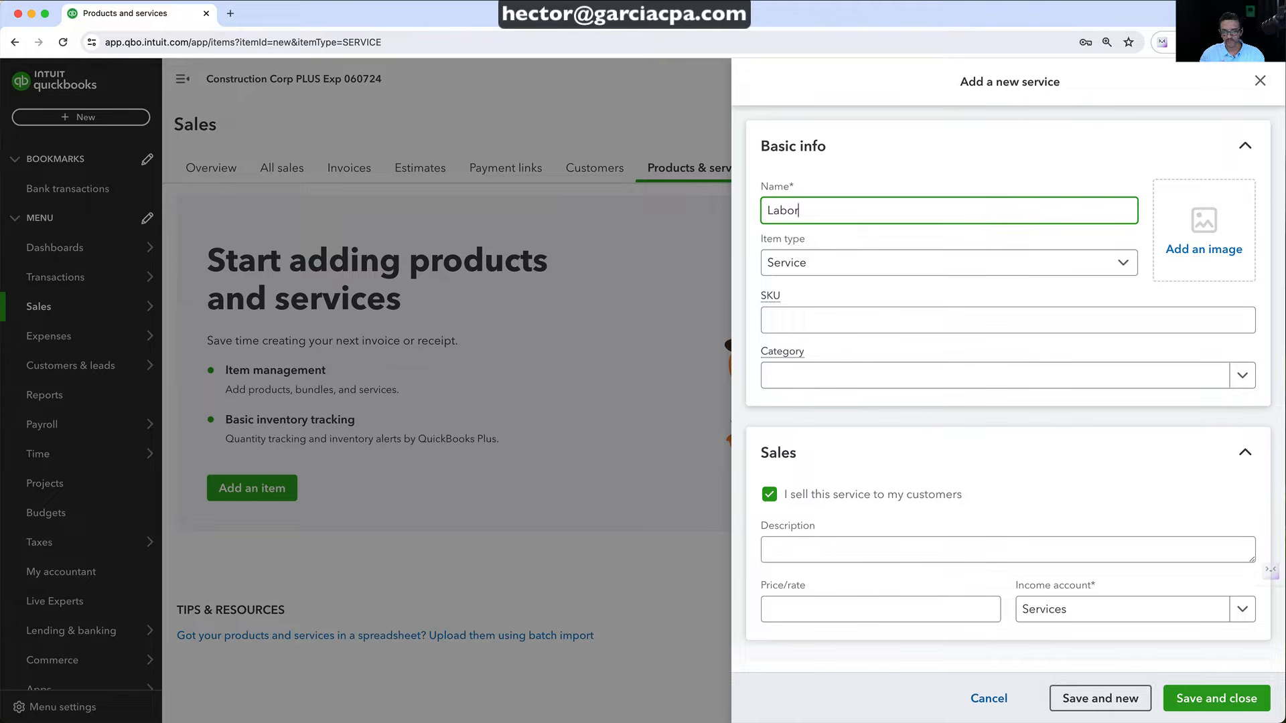
pyautogui.write('Labor')
pyautogui.click(819, 317)
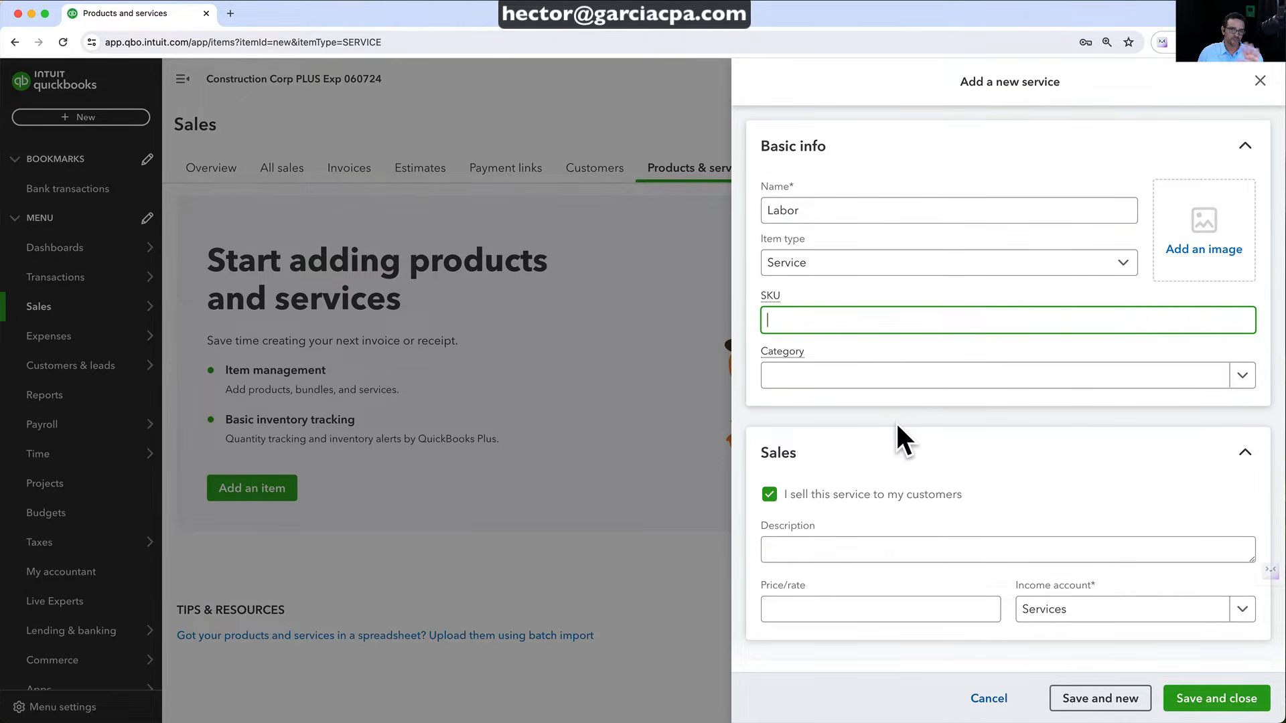
pyautogui.scroll(-2, 916, 462)
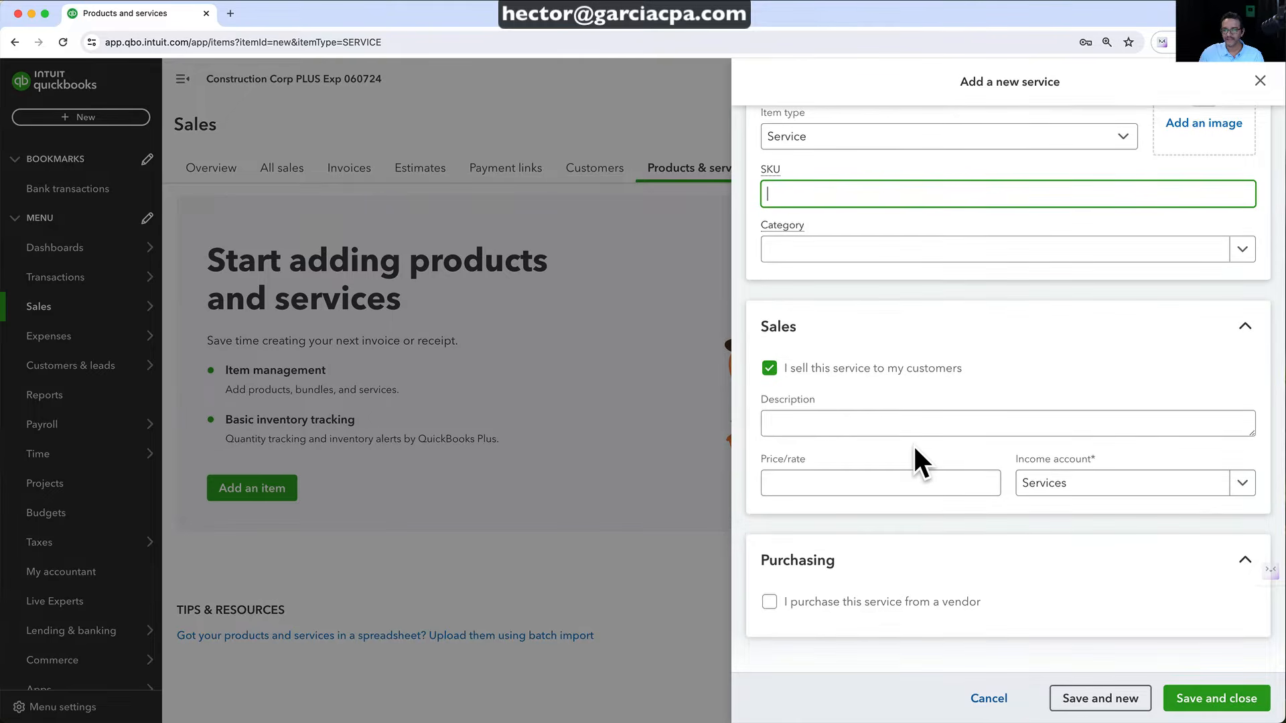
pyautogui.click(802, 426)
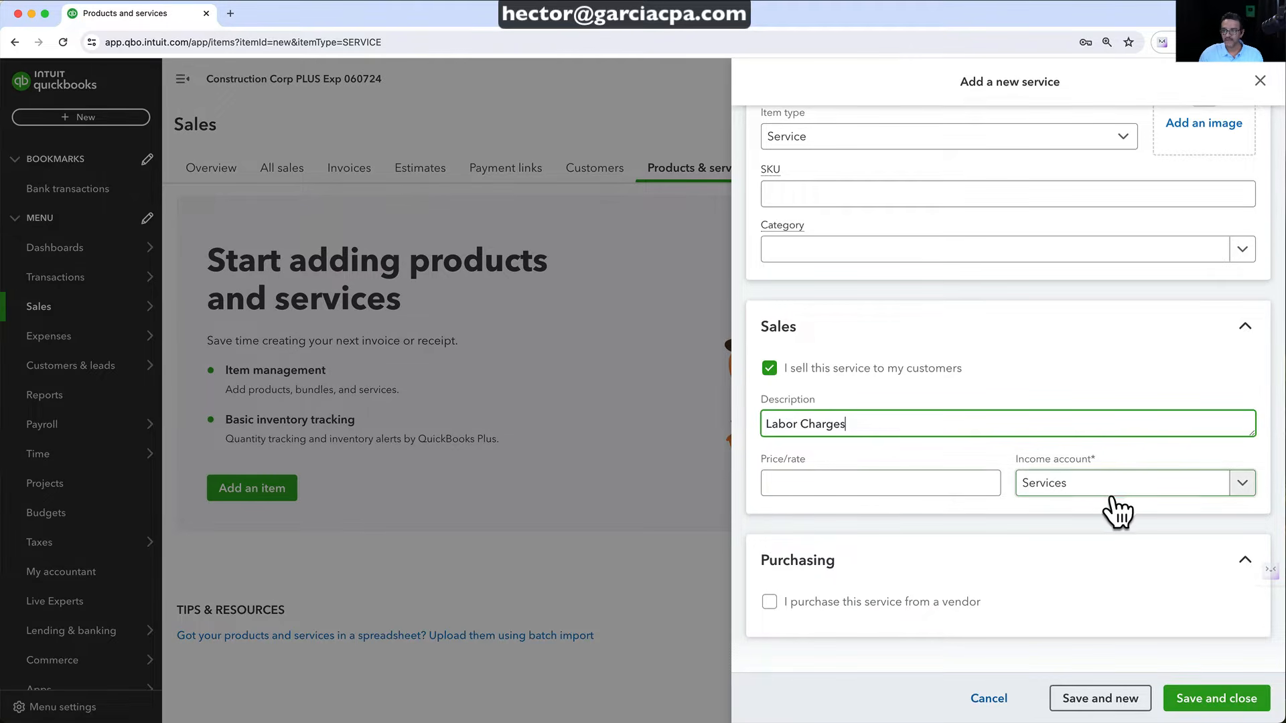
# Set the item's income account to Construction Income:Labor Income
pyautogui.click(1140, 485)
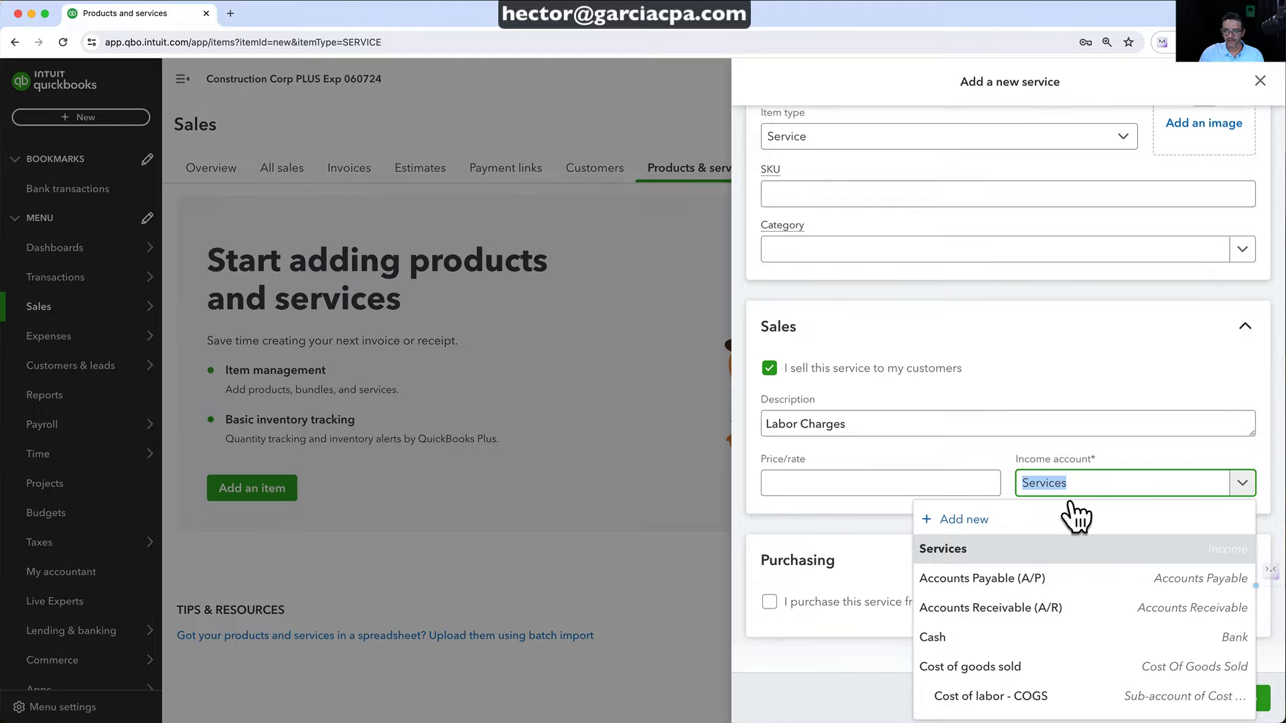
pyautogui.write('labor')
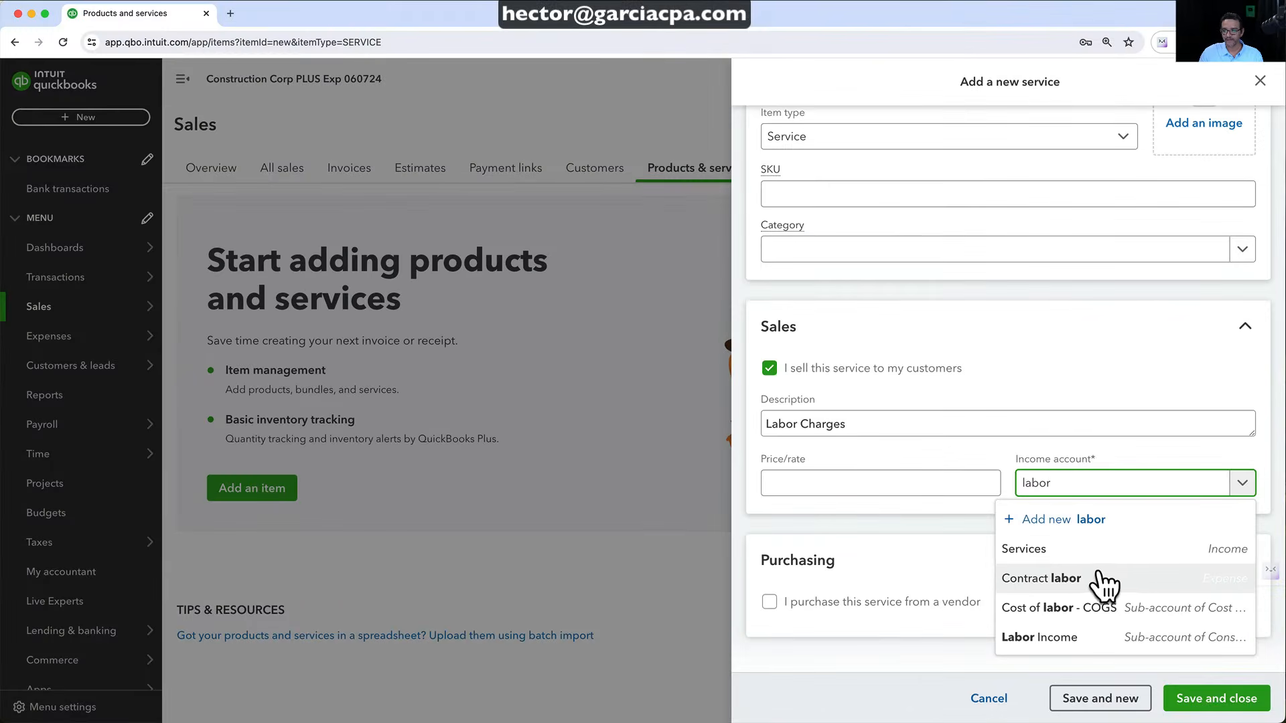
pyautogui.click(1061, 639)
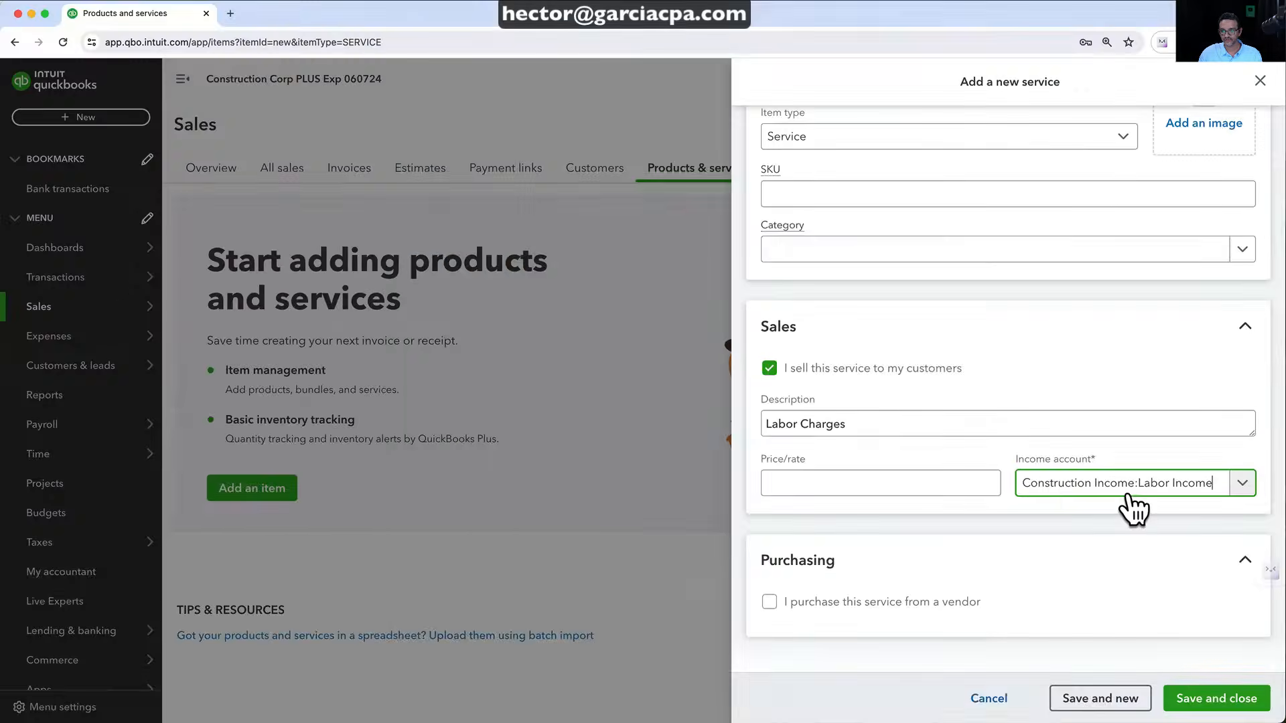
pyautogui.click(1133, 501)
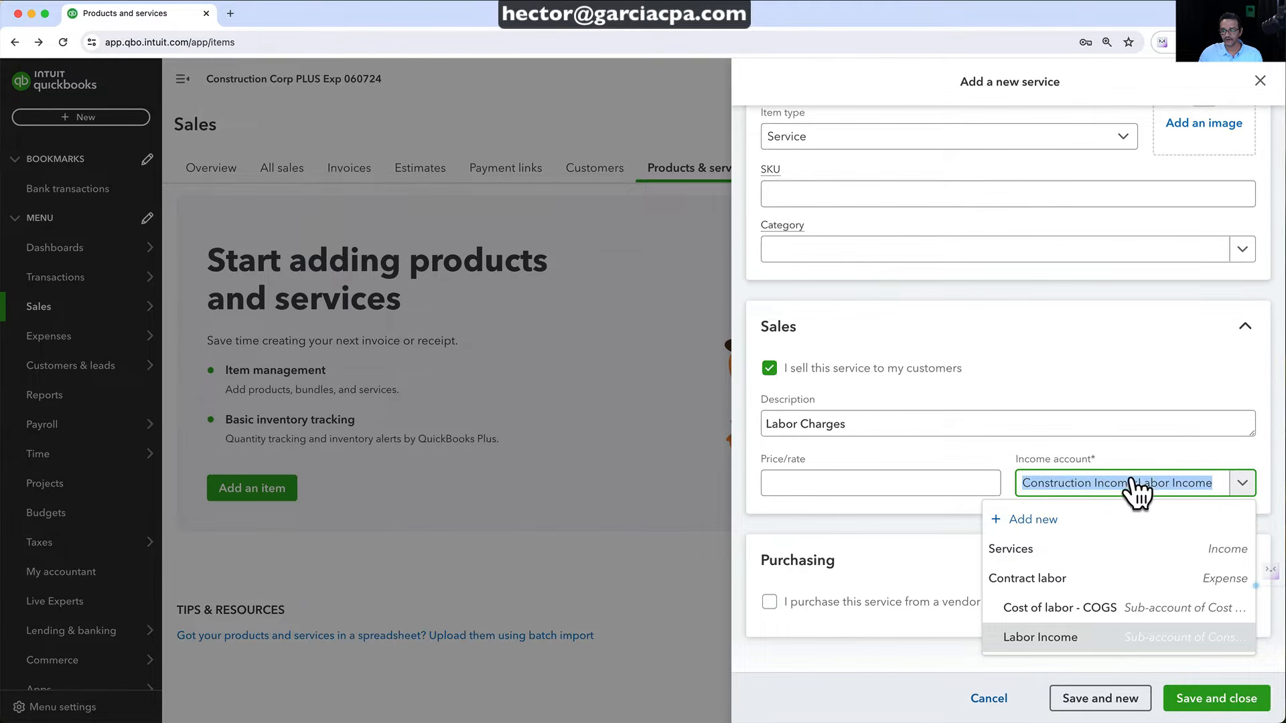
pyautogui.click(1085, 487)
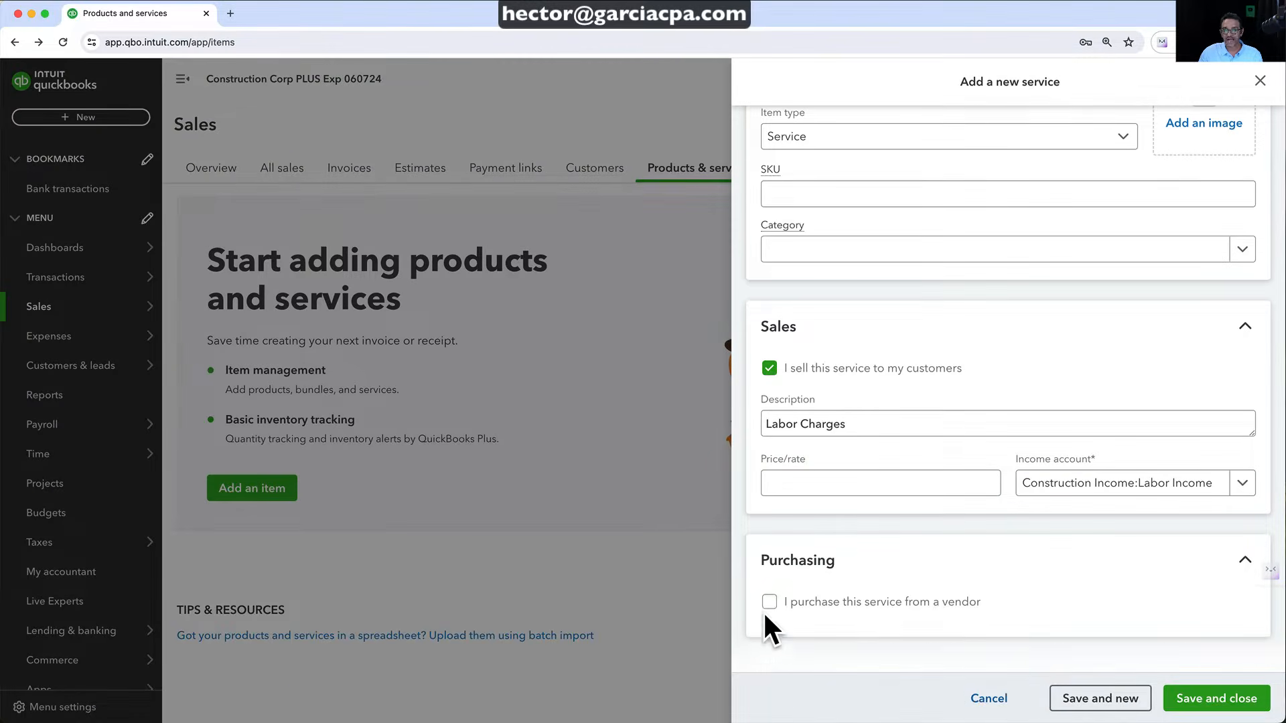
# Mark Labor as purchased with expense account Cost of labor - COGS, then save the service
pyautogui.click(768, 615)
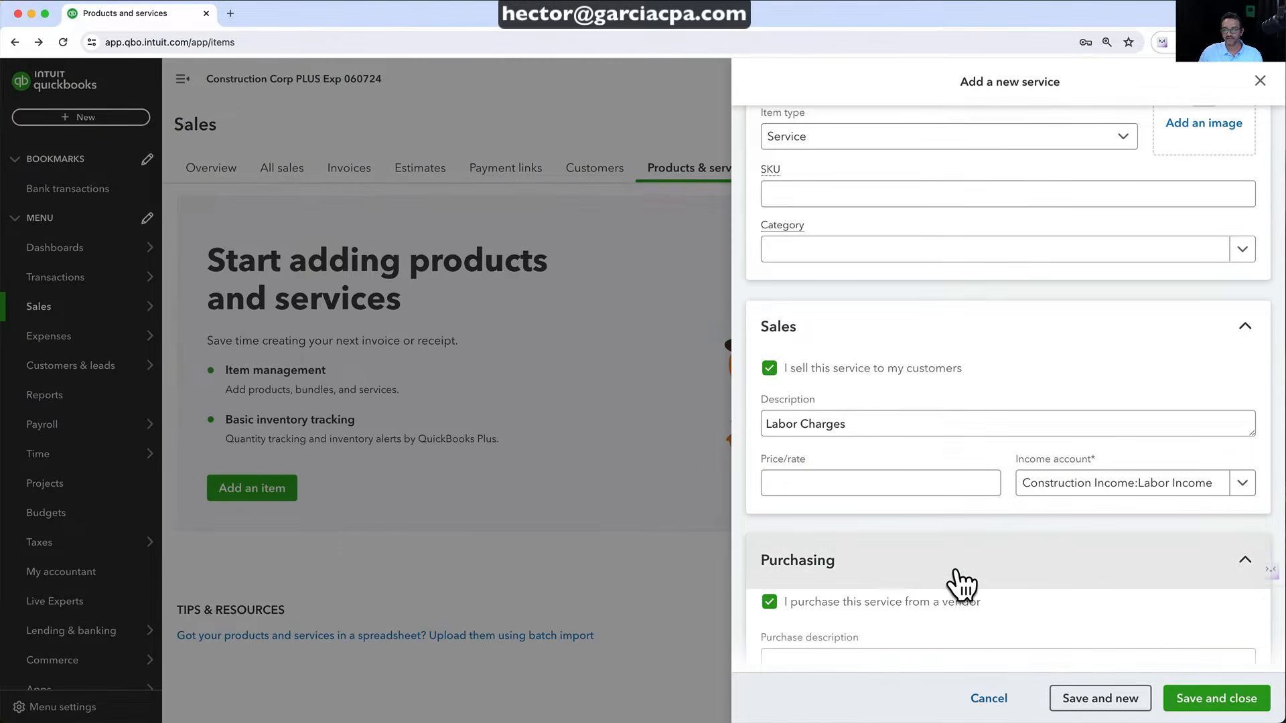
pyautogui.scroll(-2, 1041, 565)
pyautogui.scroll(-1, 956, 569)
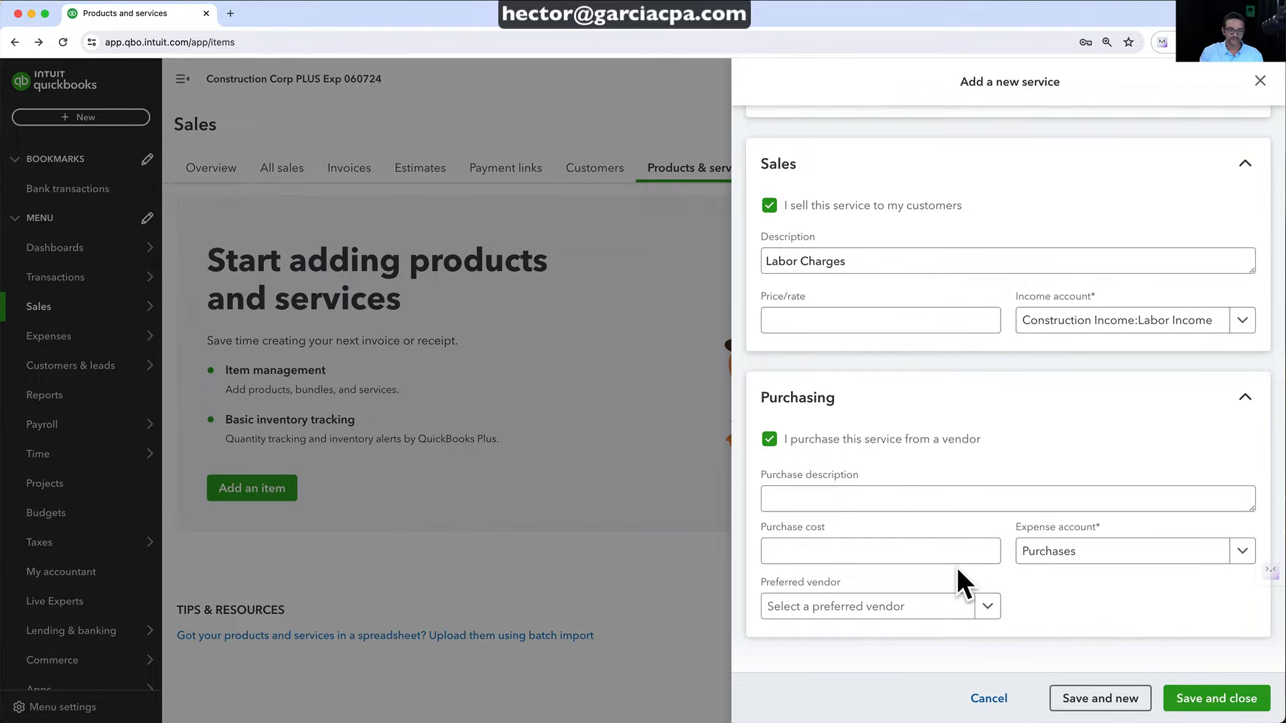
pyautogui.click(1081, 566)
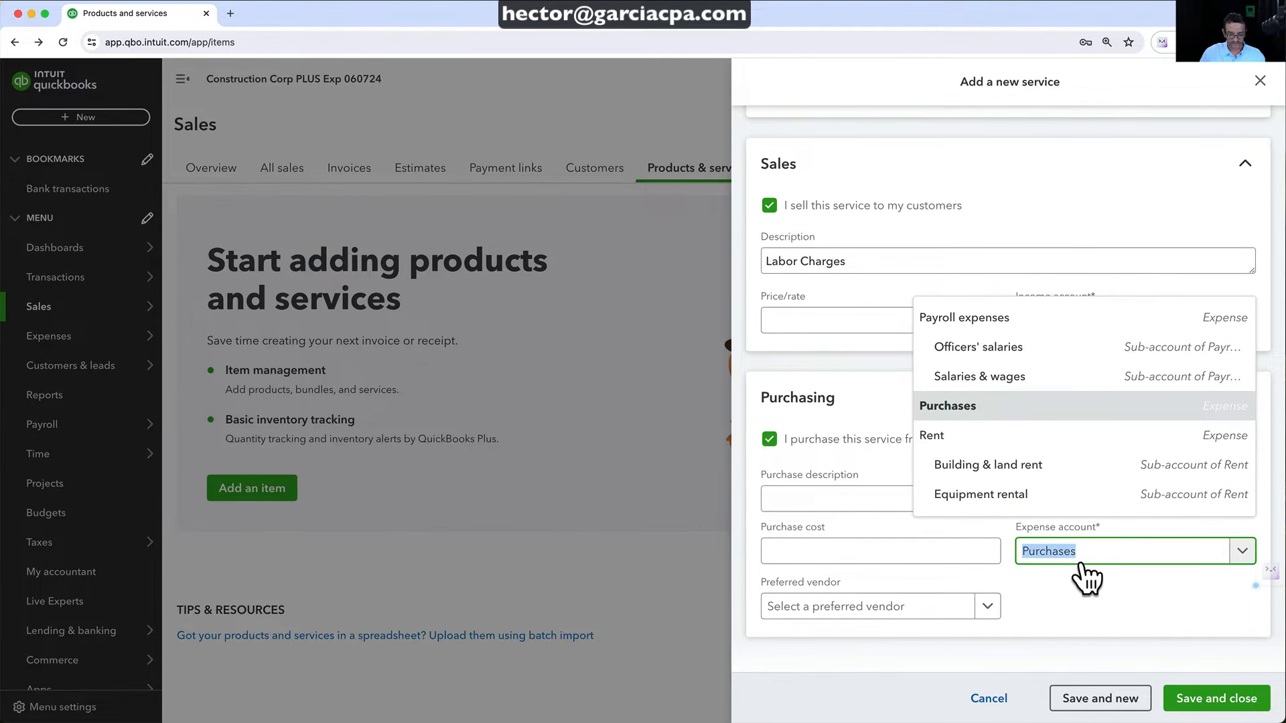
pyautogui.write('labor')
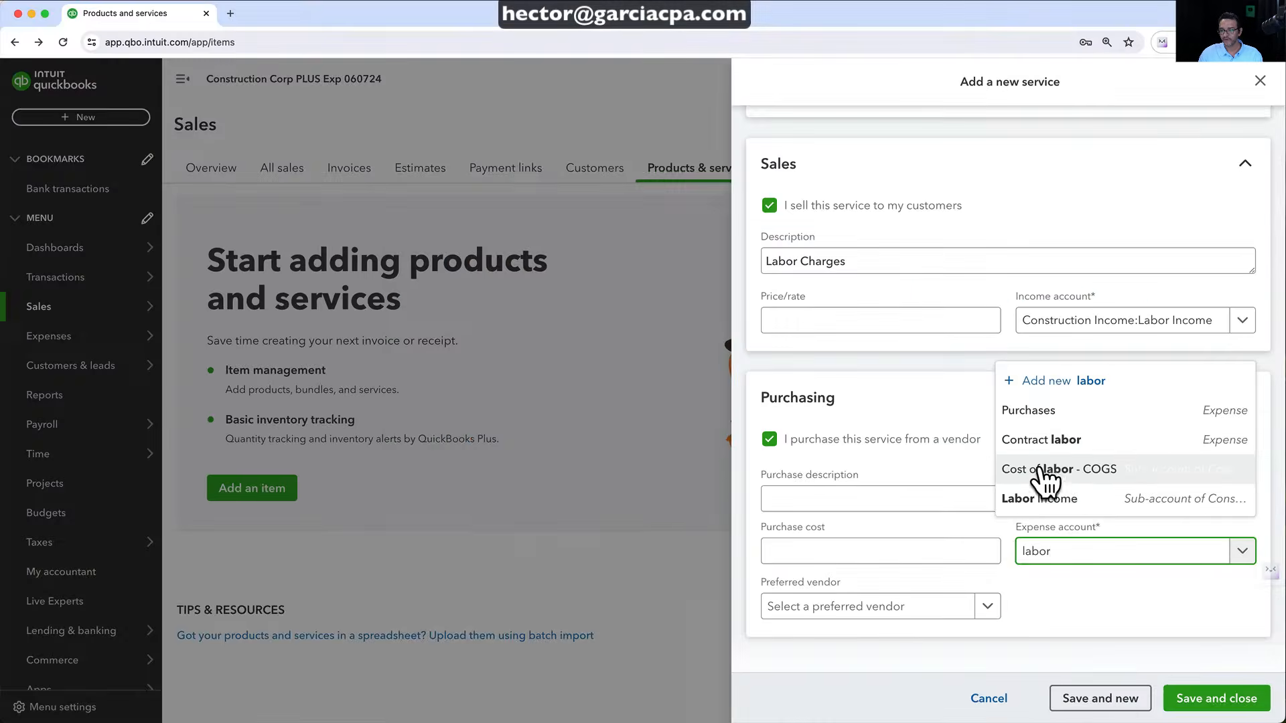
pyautogui.click(1021, 467)
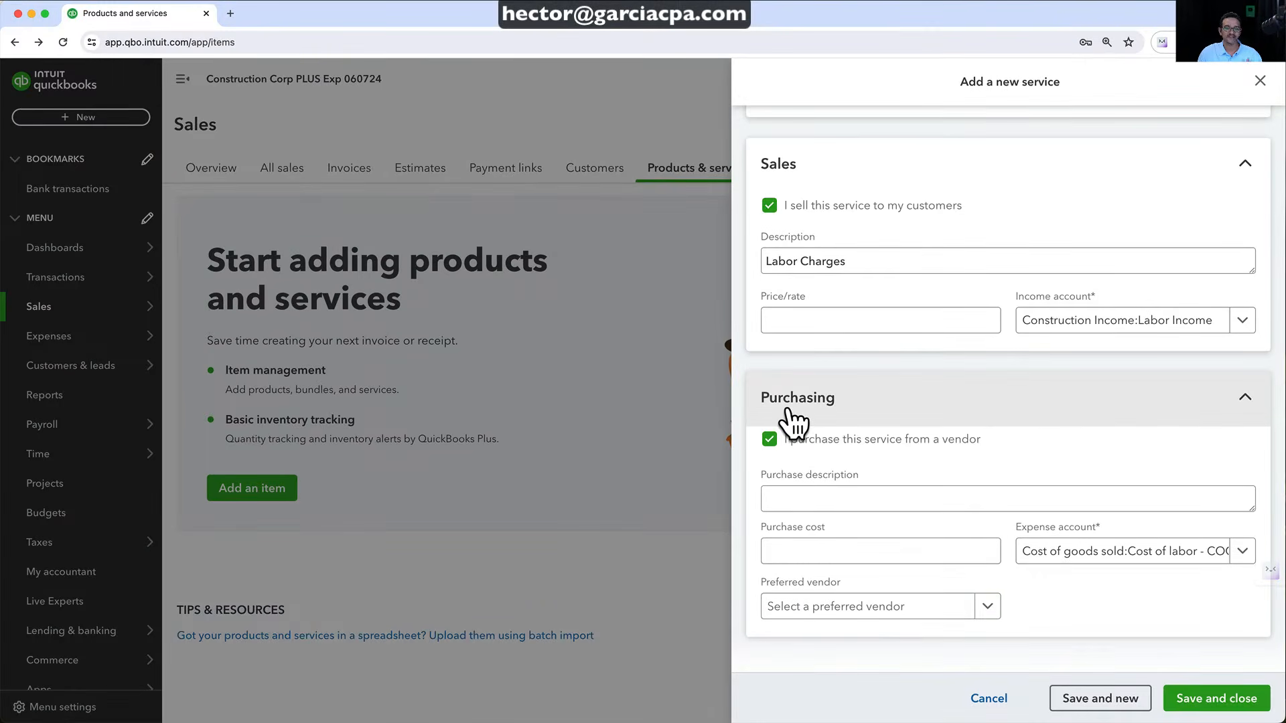
pyautogui.click(906, 546)
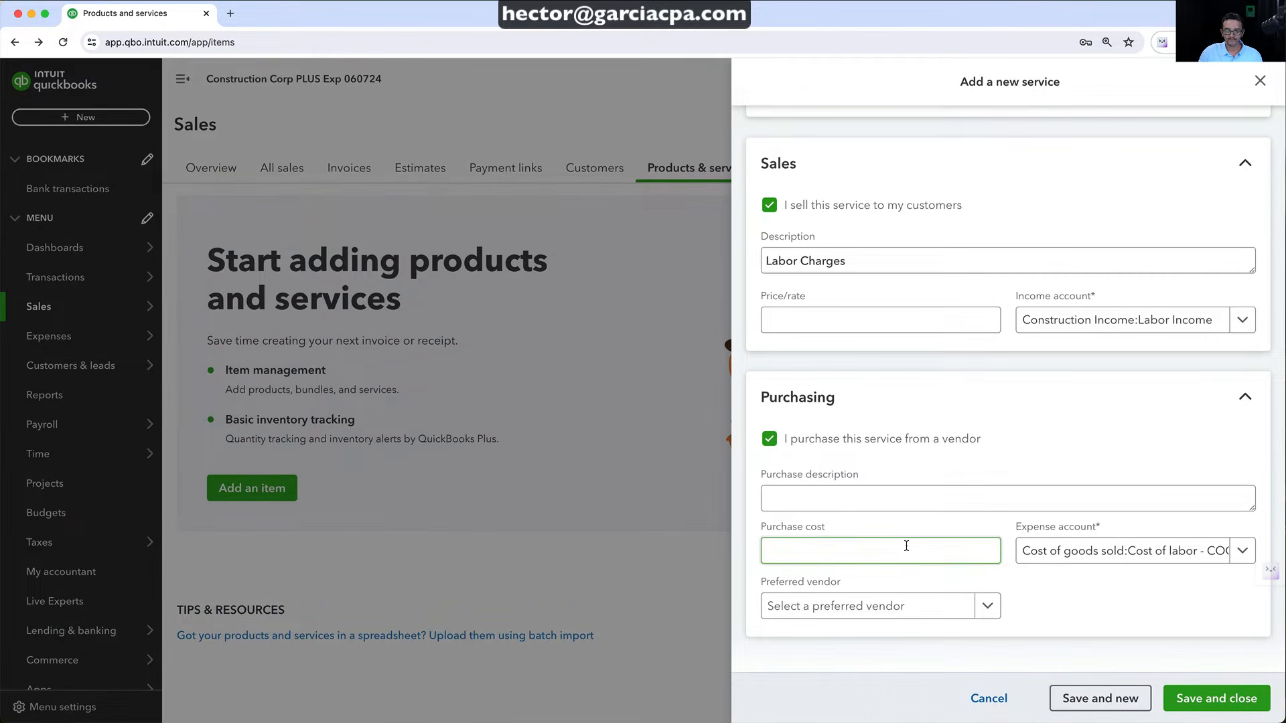
pyautogui.click(1194, 706)
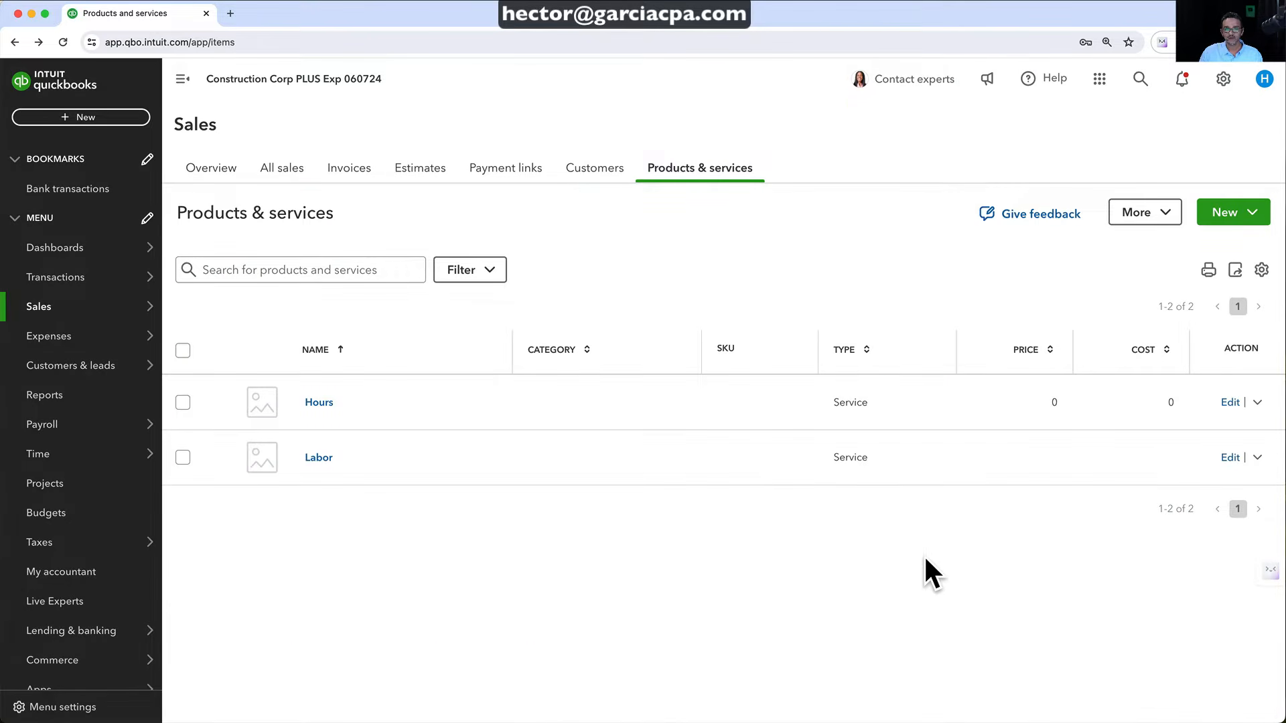
# Duplicate the Labor service from its row's action menu to create Labor - copy
pyautogui.click(1257, 458)
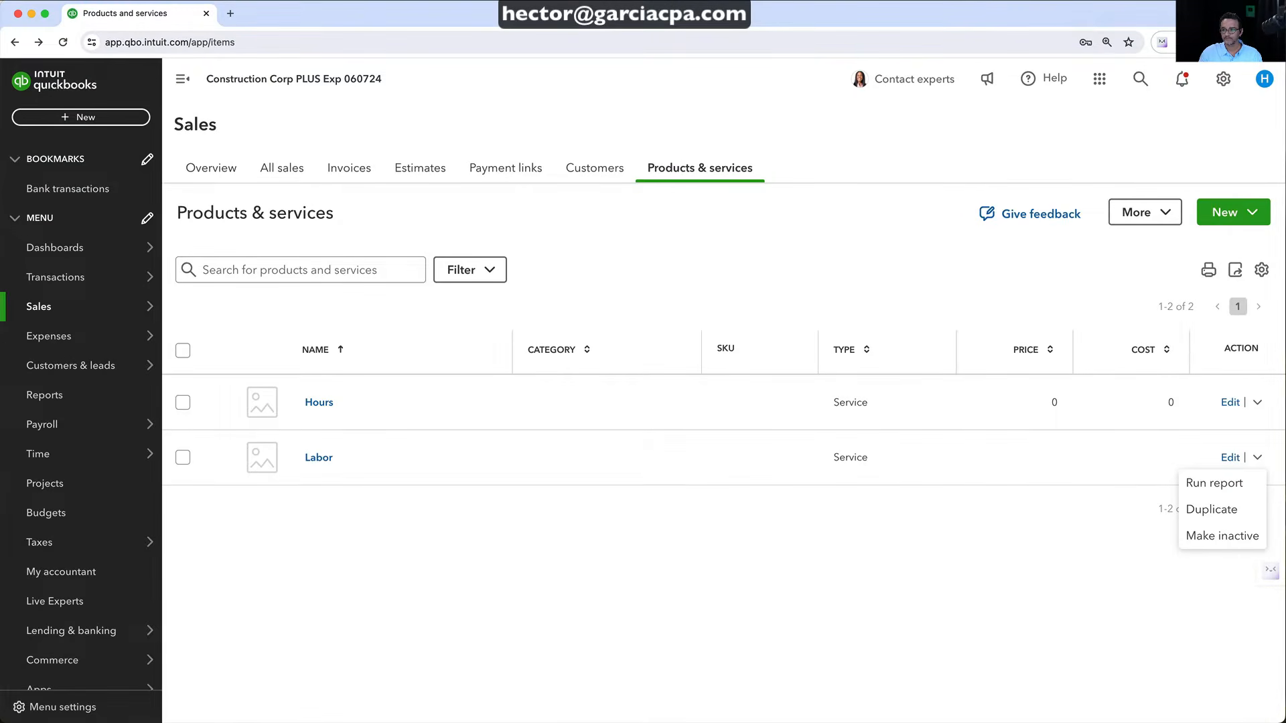
pyautogui.click(1008, 584)
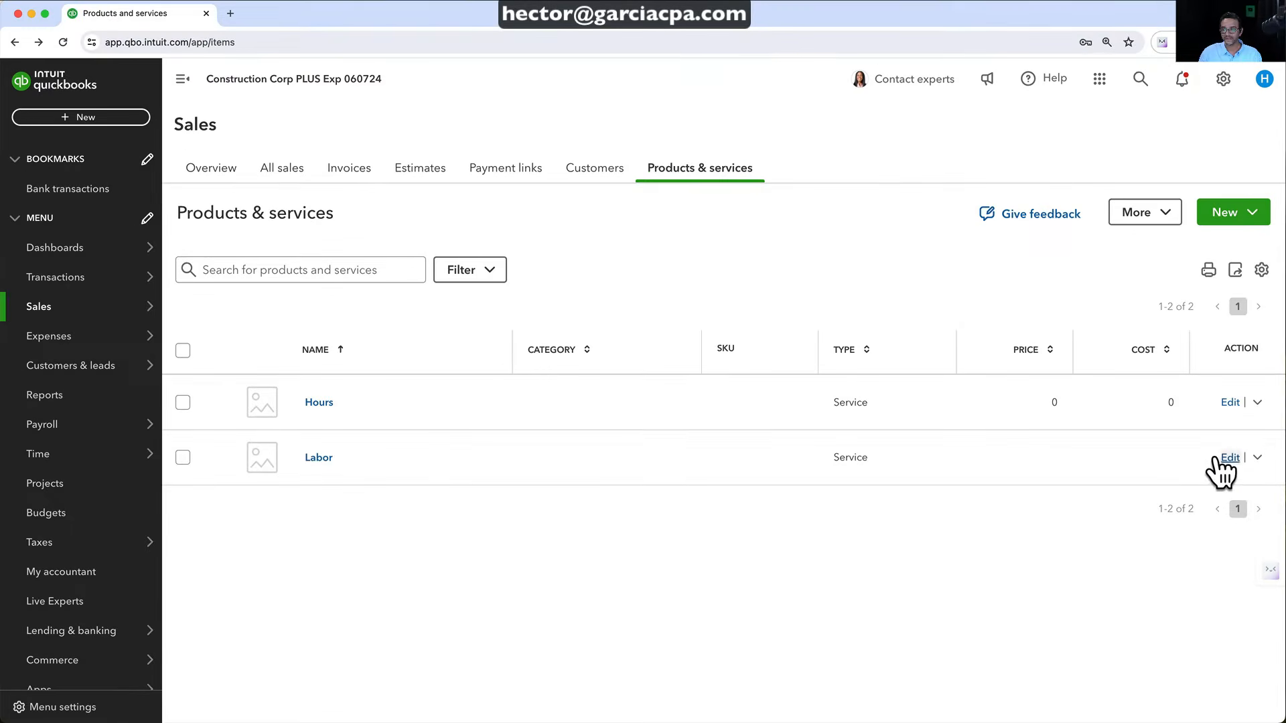
pyautogui.click(1258, 457)
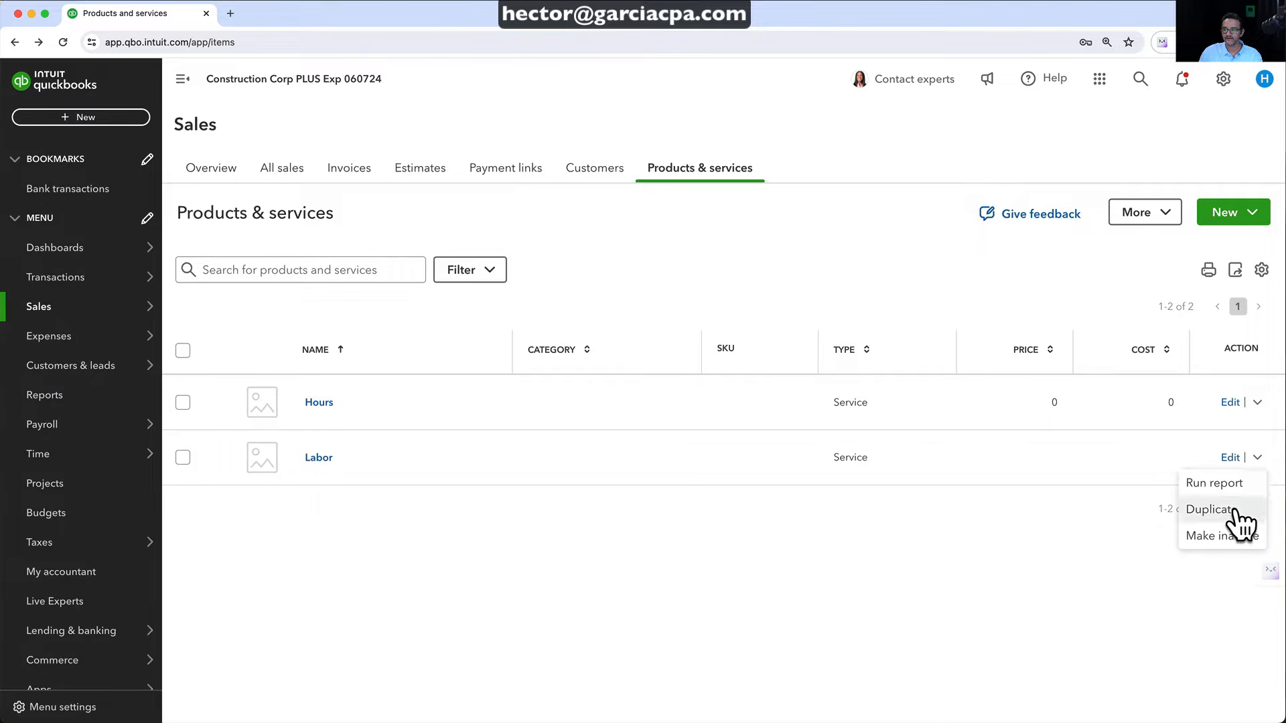
pyautogui.click(1258, 459)
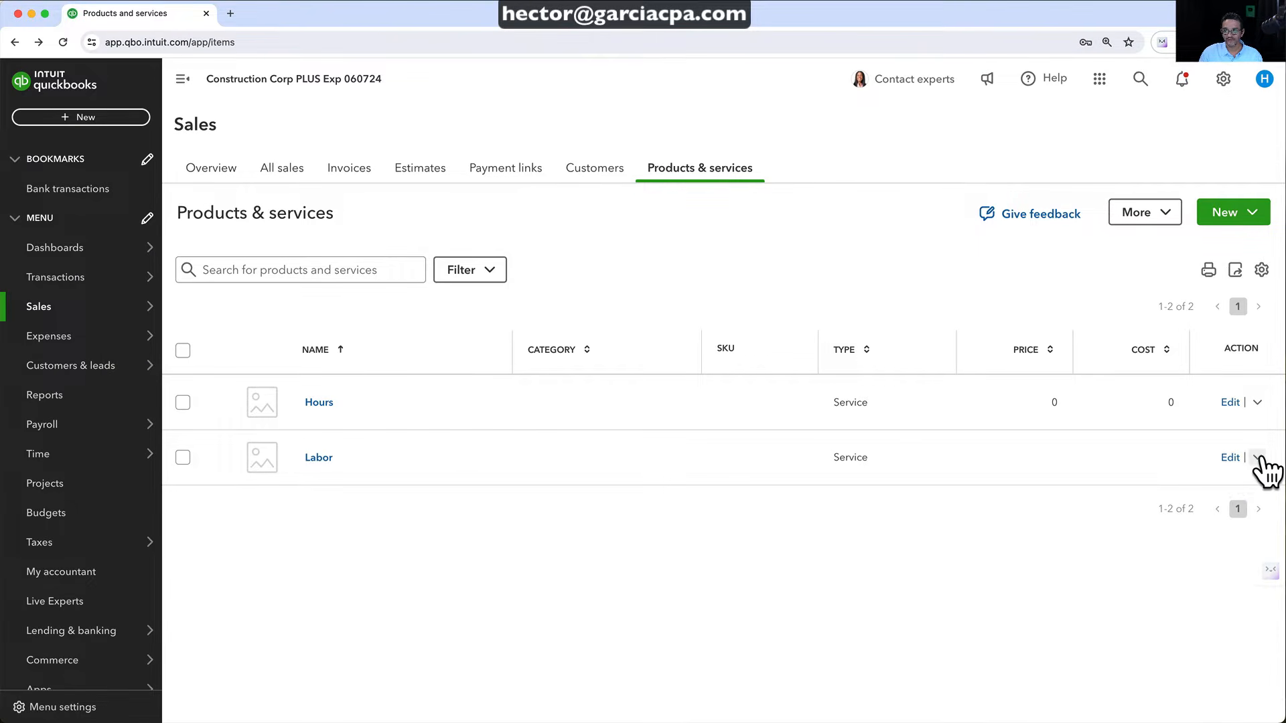
pyautogui.click(1257, 458)
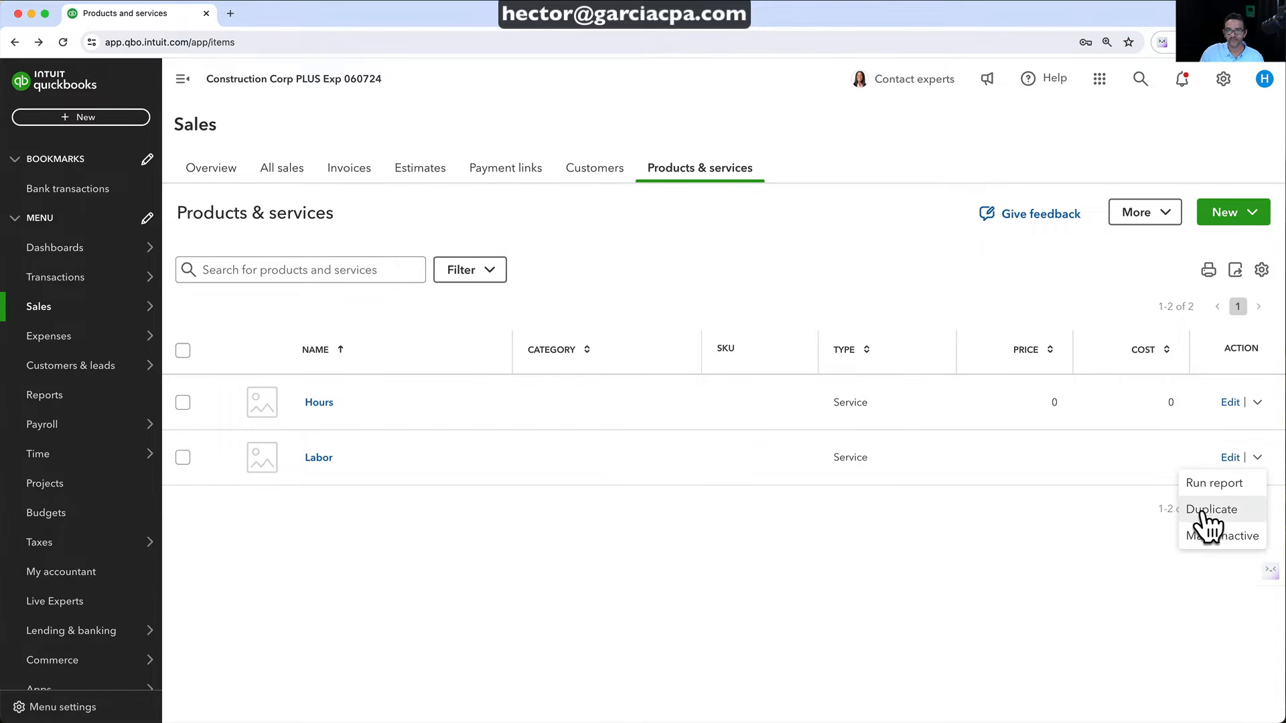
pyautogui.click(1213, 511)
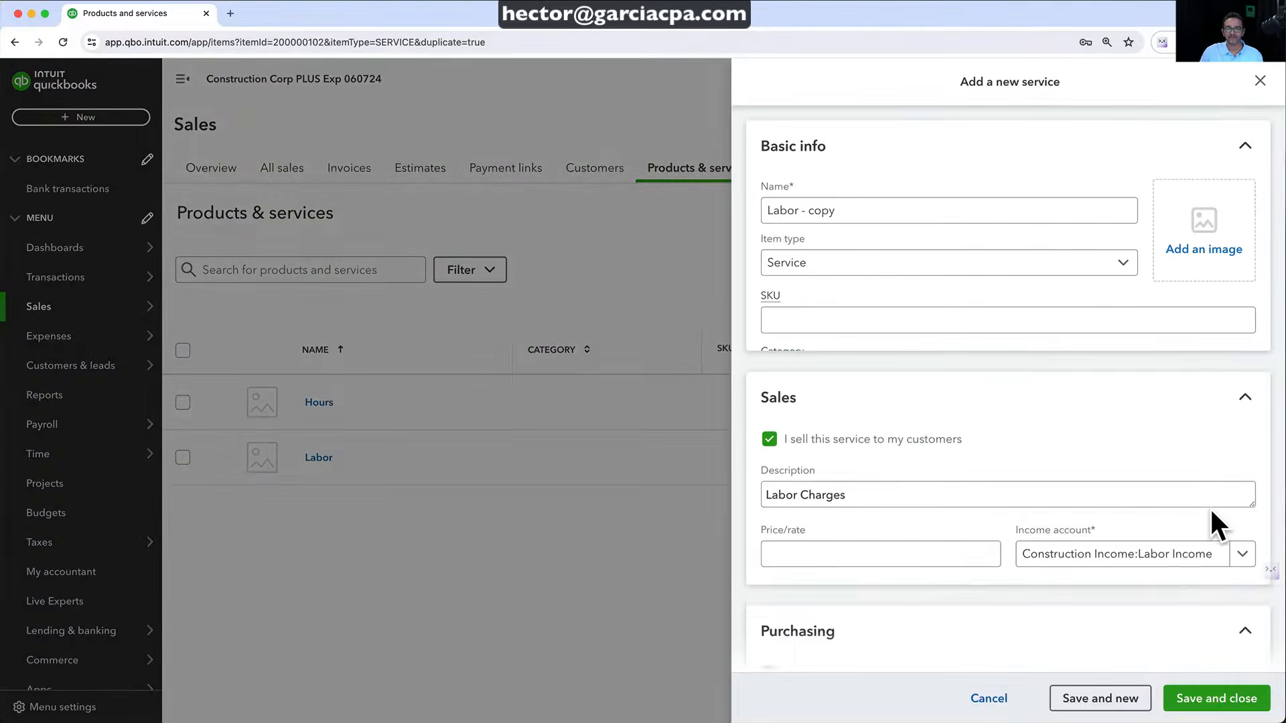
# Rename the copied service to Equipment and change its description to Equipment Charges
pyautogui.click(853, 212)
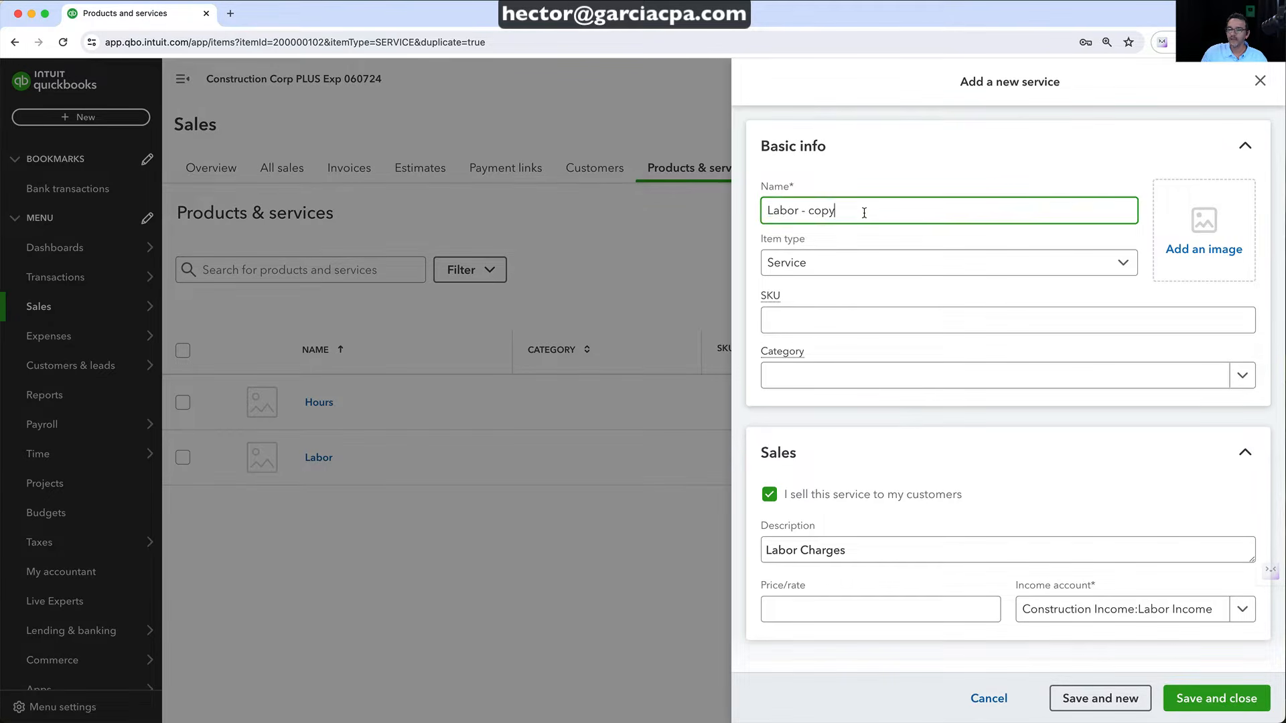
pyautogui.moveTo(863, 210); pyautogui.dragTo(727, 211)
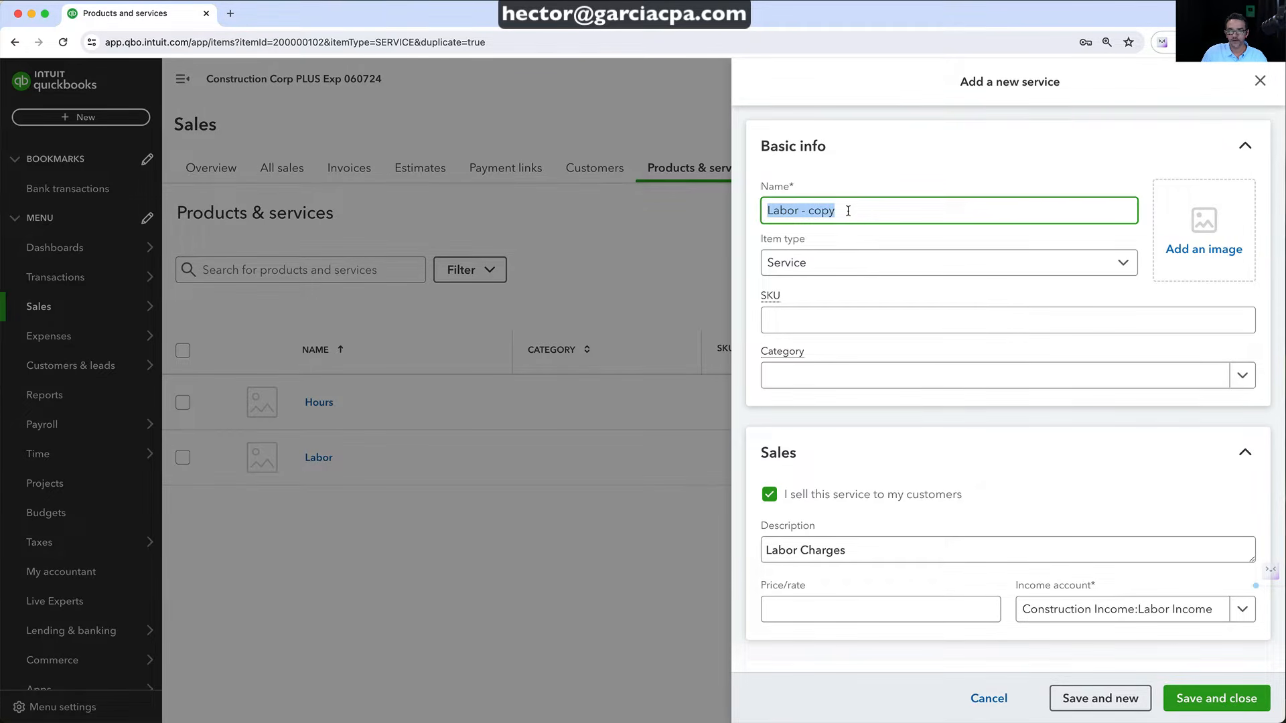
pyautogui.write('Equipment')
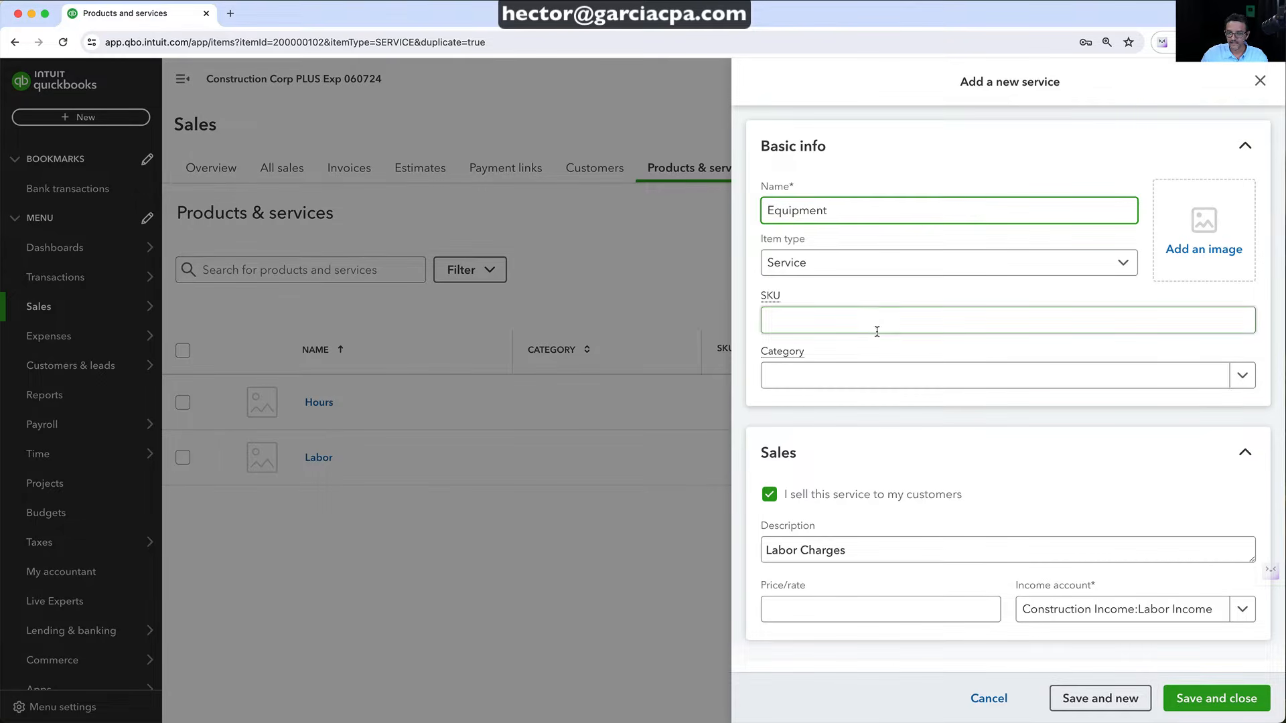
pyautogui.scroll(-2, 871, 349)
pyautogui.moveTo(801, 479); pyautogui.dragTo(733, 487)
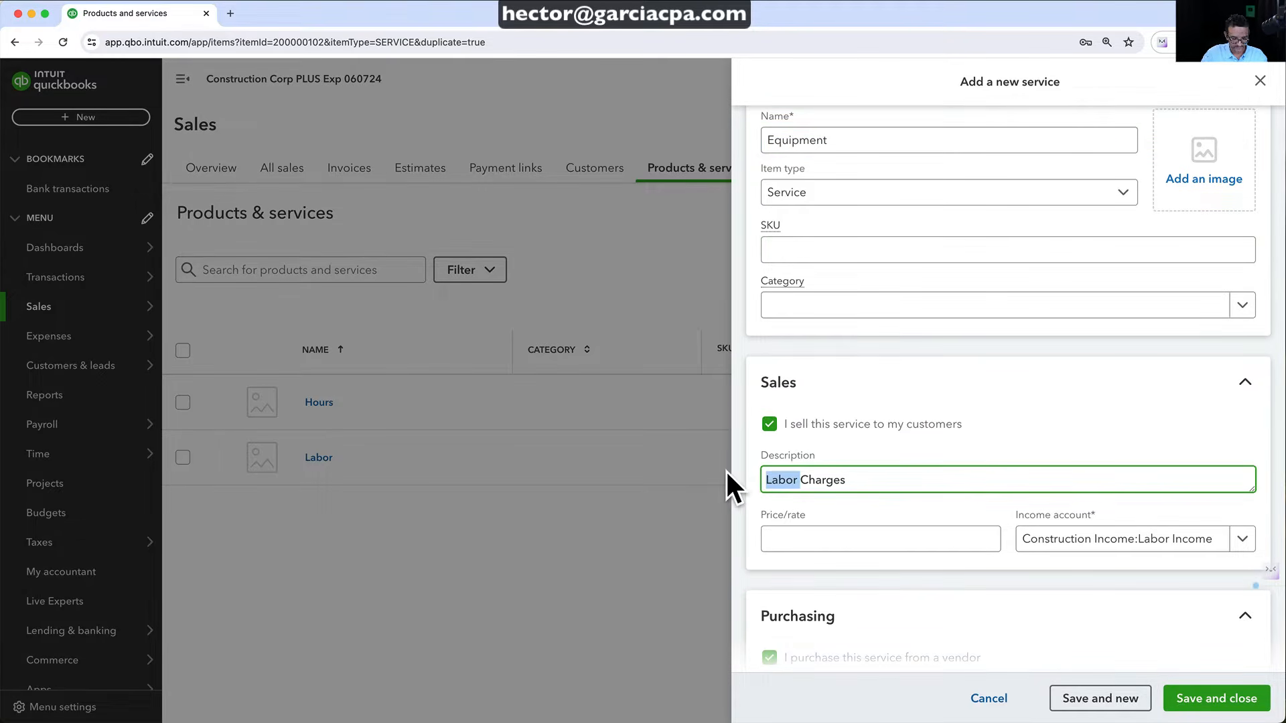
pyautogui.write('Equipment')
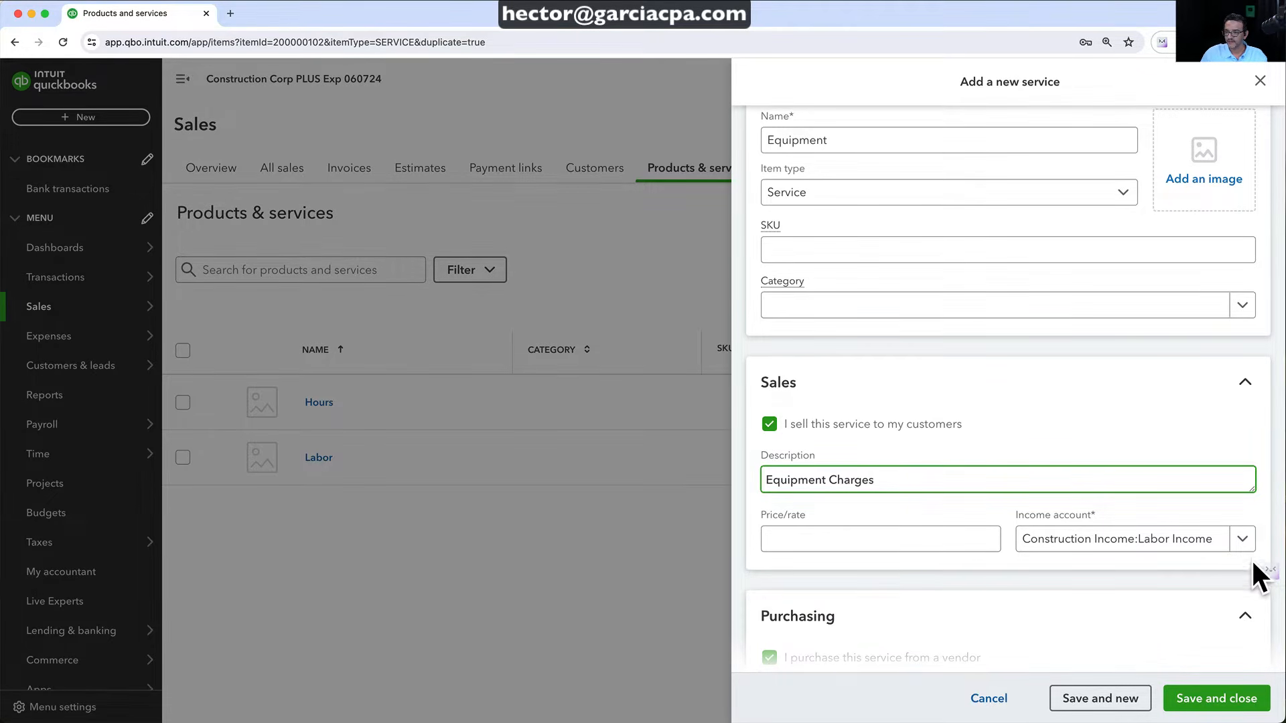
# Set income account Equipment Income and expense account Equipment rental - COGS, then save
pyautogui.click(1241, 544)
pyautogui.click(1006, 368)
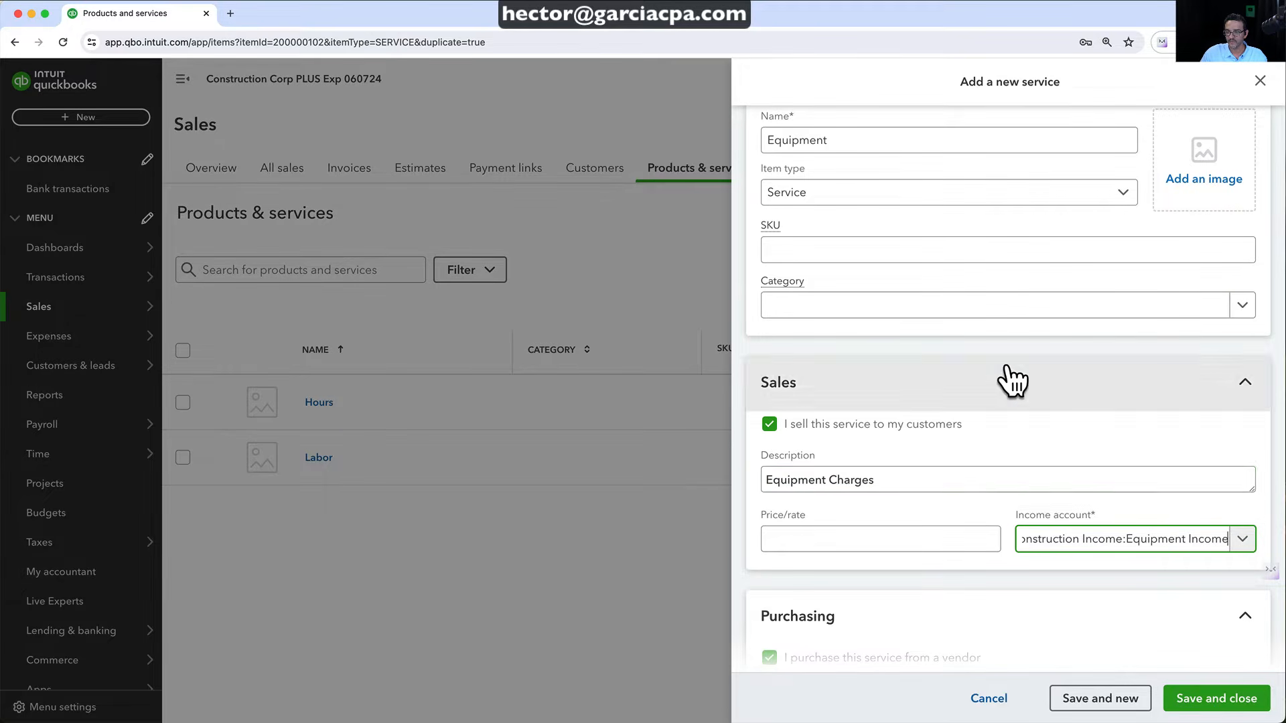
pyautogui.scroll(-4, 1004, 496)
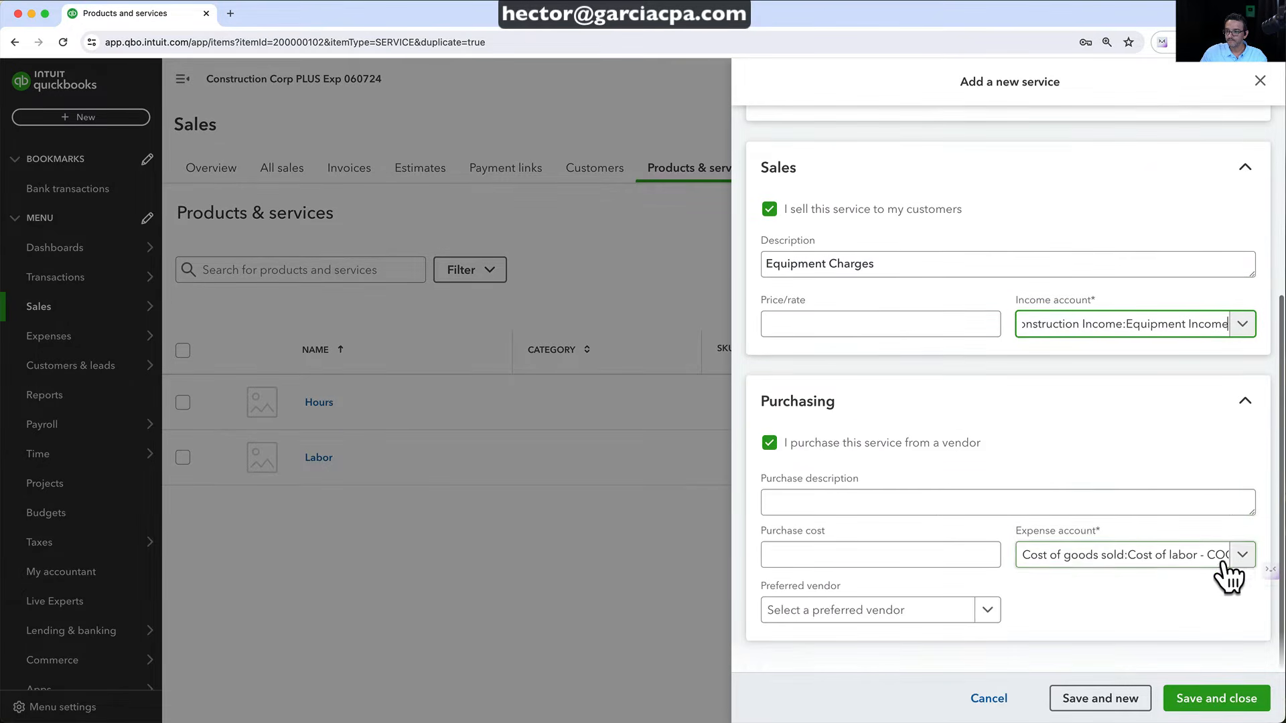
pyautogui.click(1240, 556)
pyautogui.scroll(-3, 1049, 491)
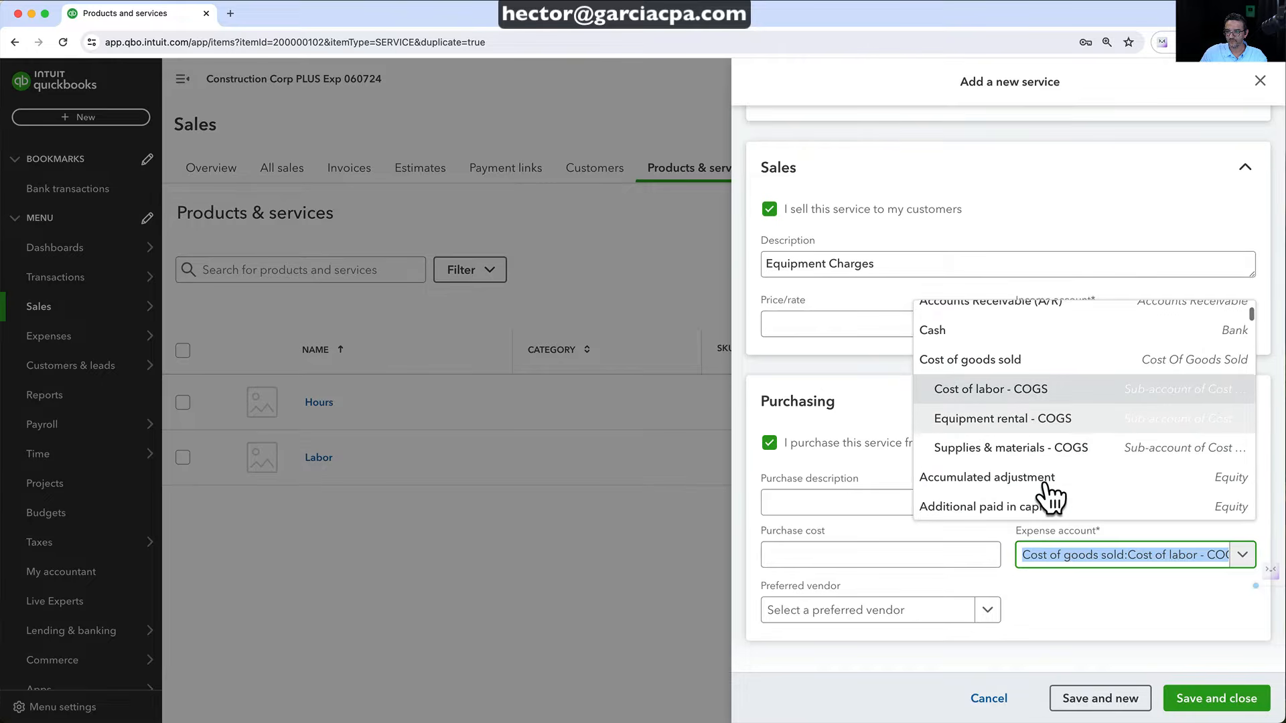
pyautogui.click(1024, 423)
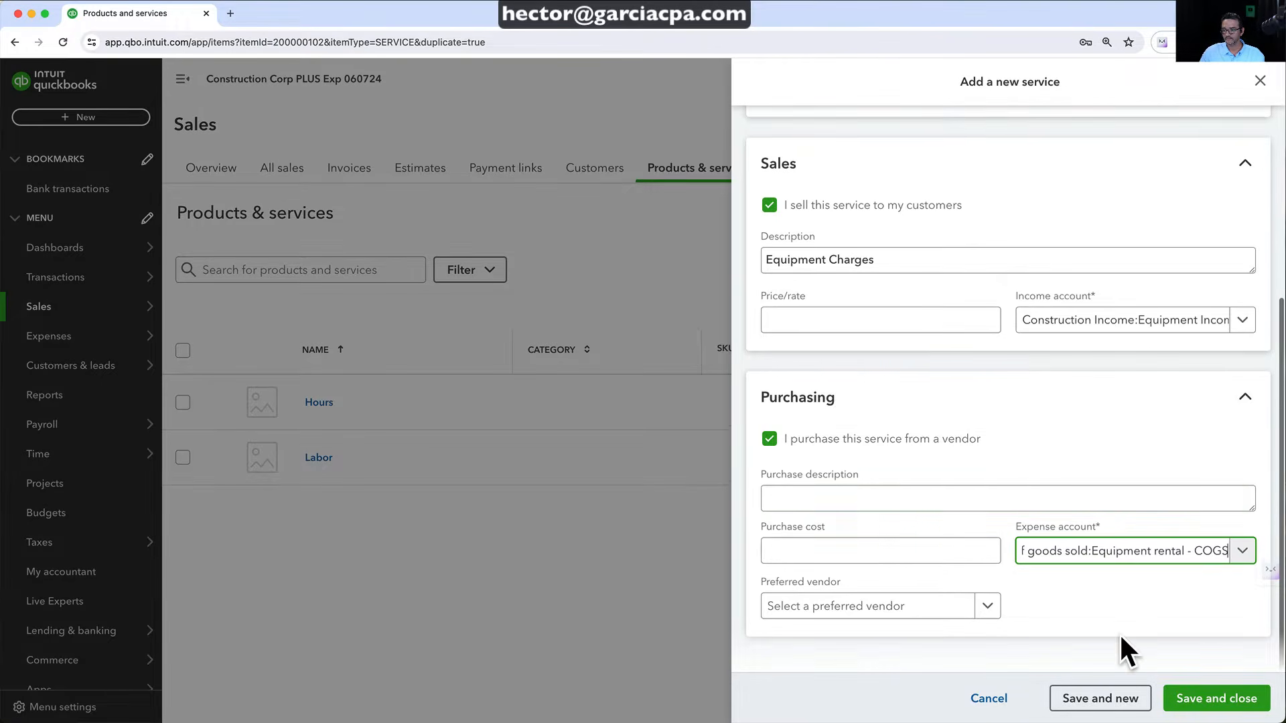
pyautogui.click(1199, 699)
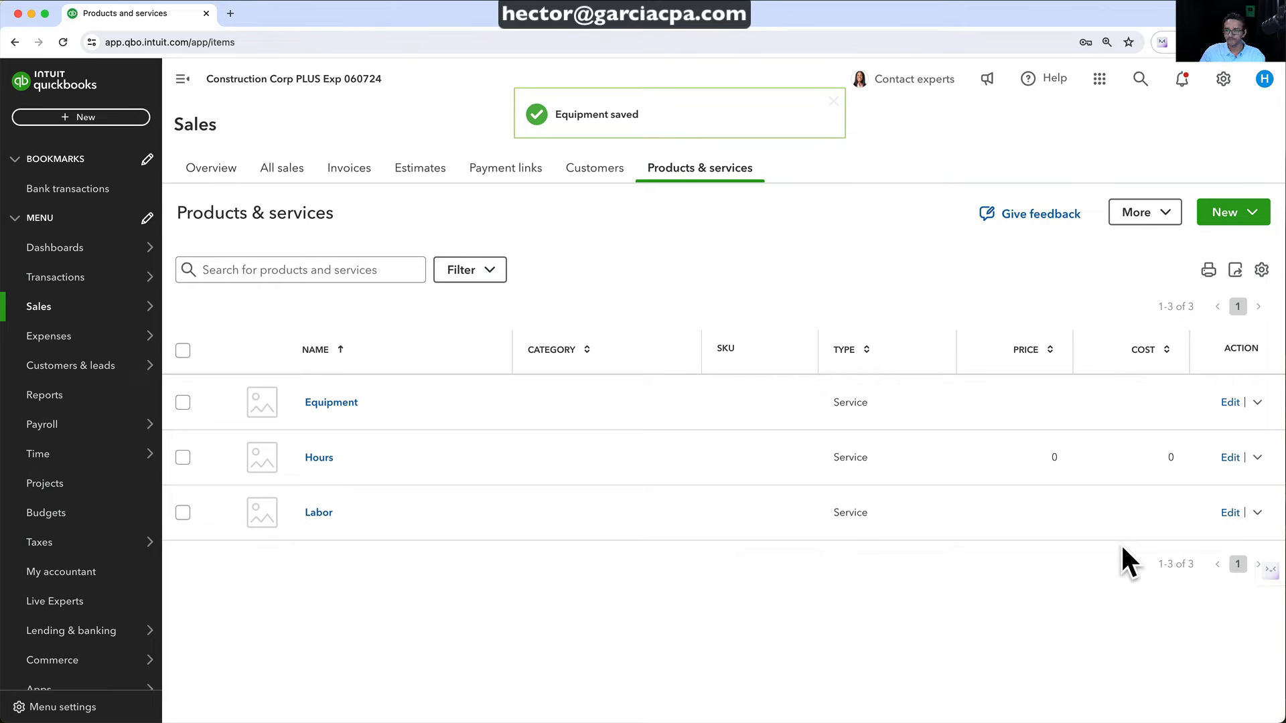
# Duplicate Labor again, renaming it Materials with description Materials Charges
pyautogui.click(1257, 513)
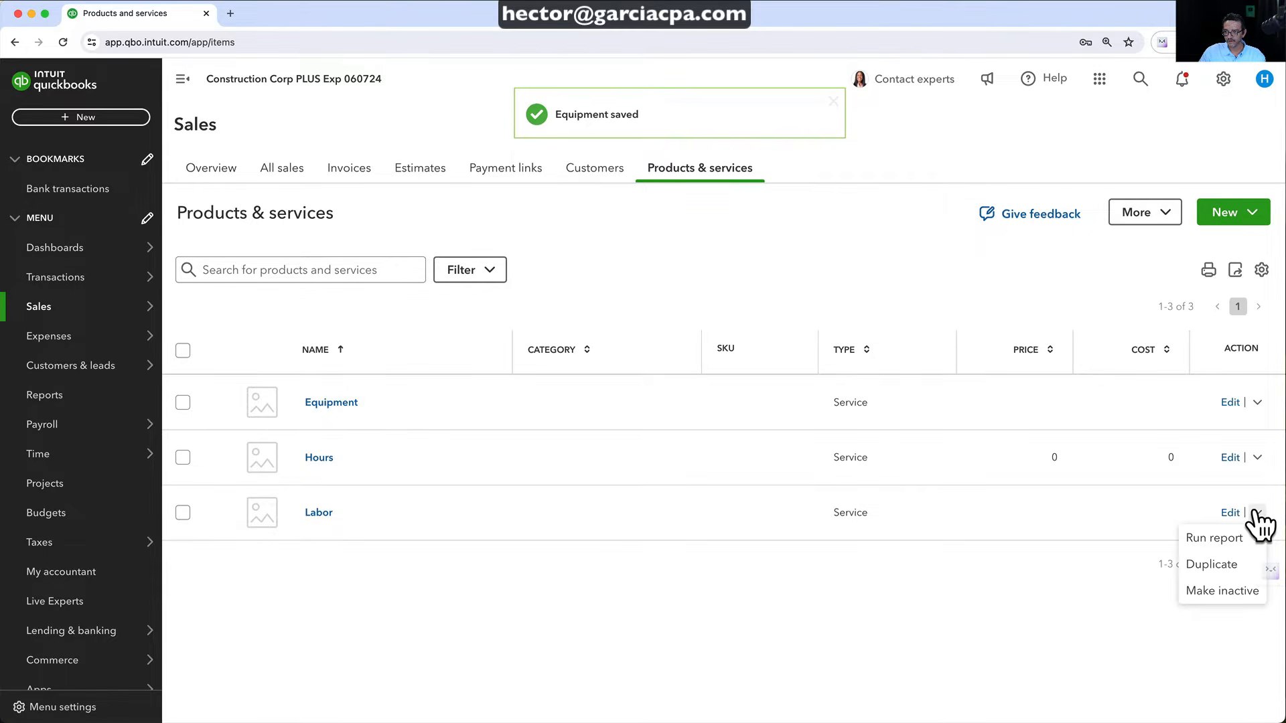
pyautogui.click(1212, 564)
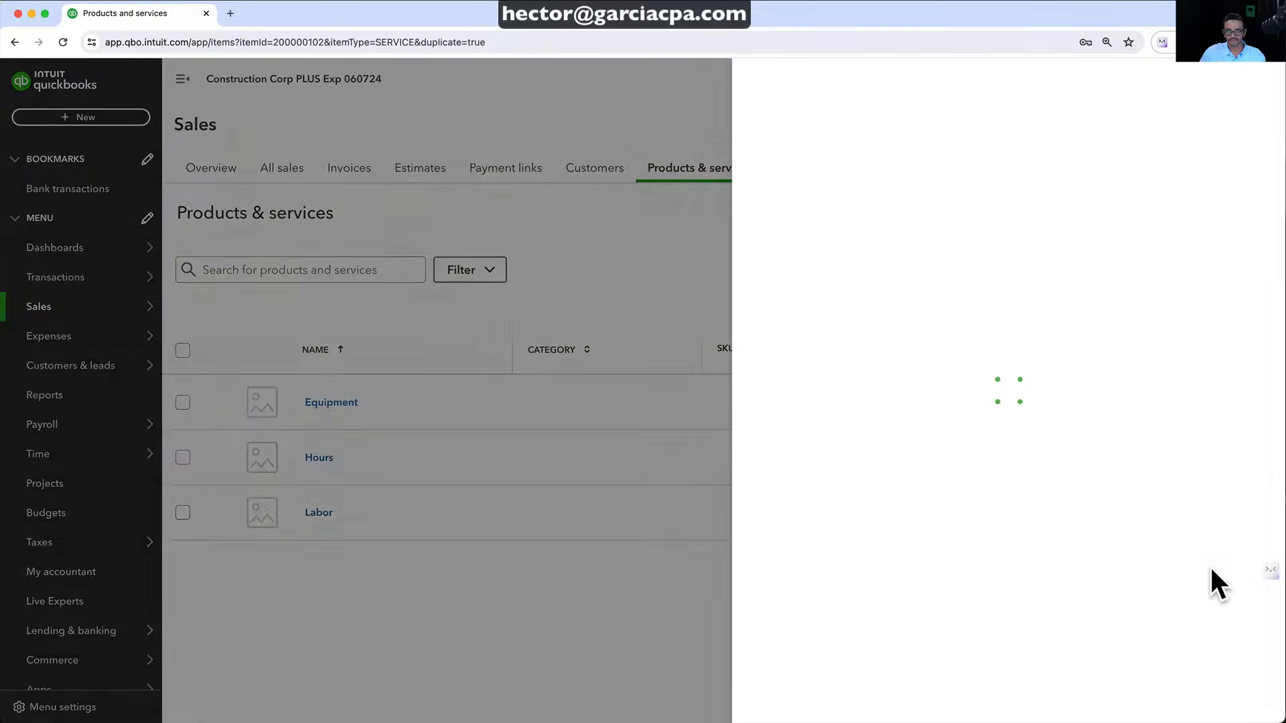
pyautogui.moveTo(855, 213); pyautogui.dragTo(704, 206)
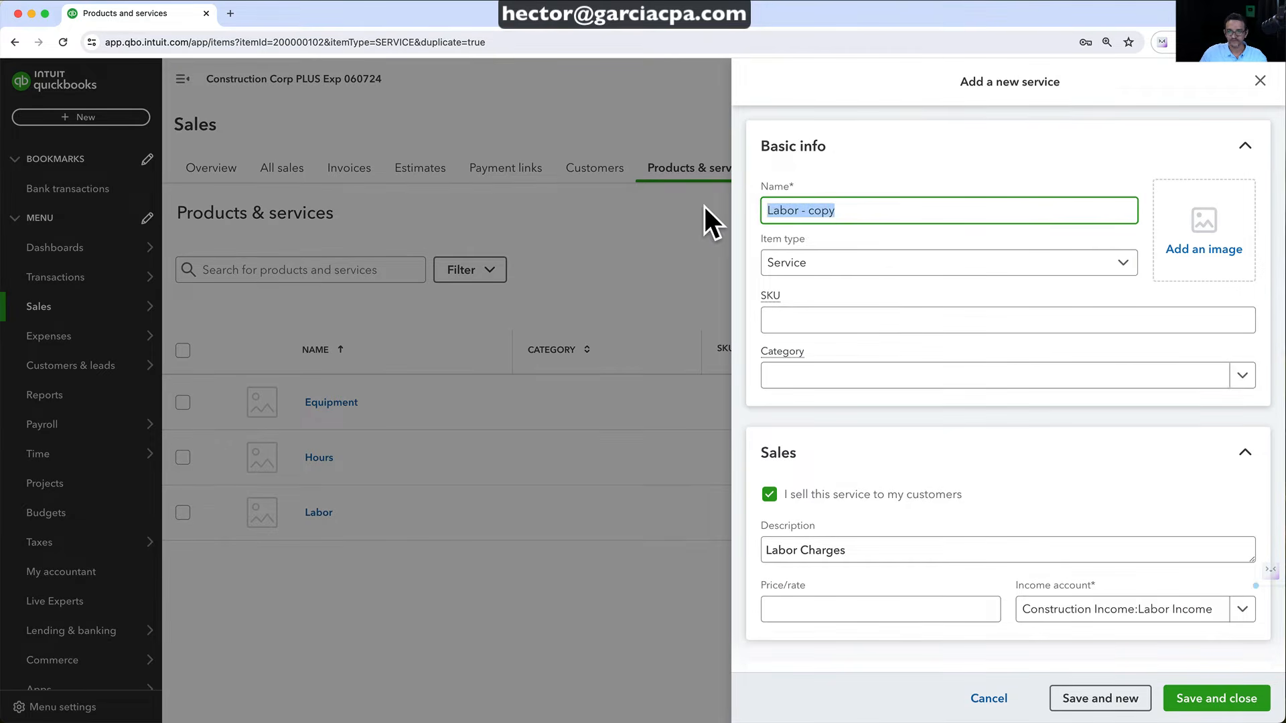
pyautogui.write('Mater')
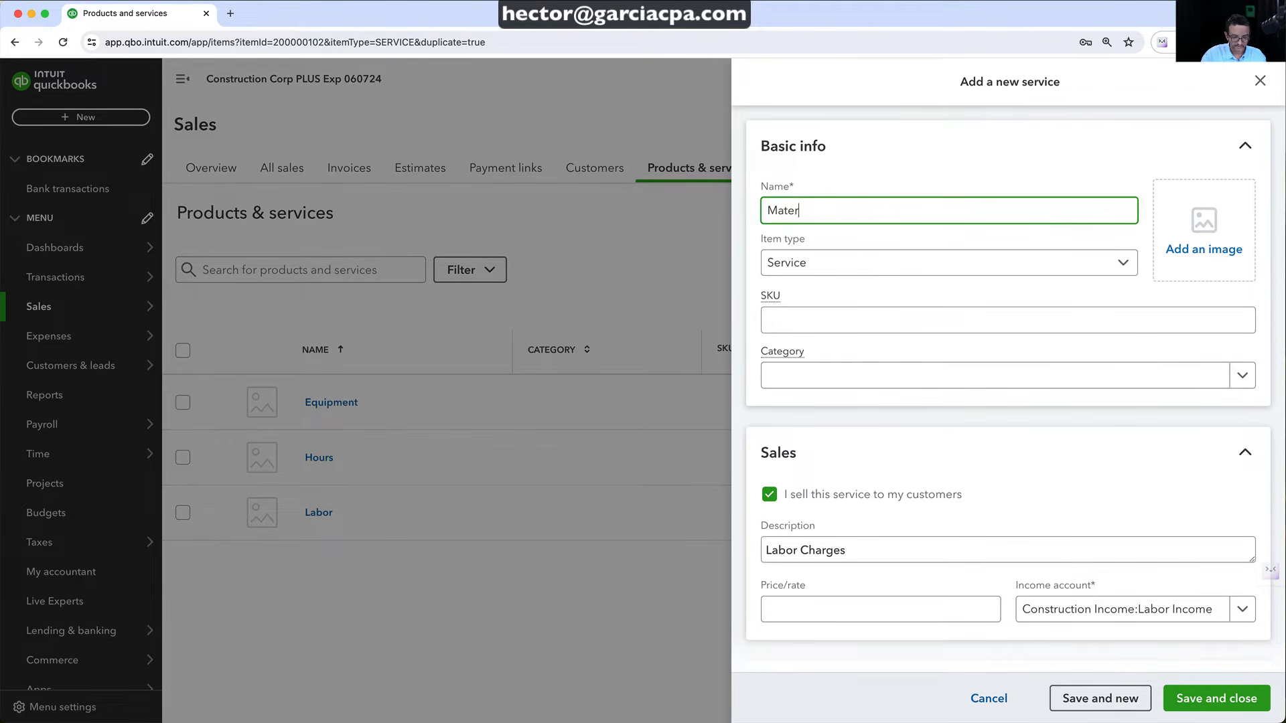
pyautogui.write('ials')
pyautogui.click(797, 269)
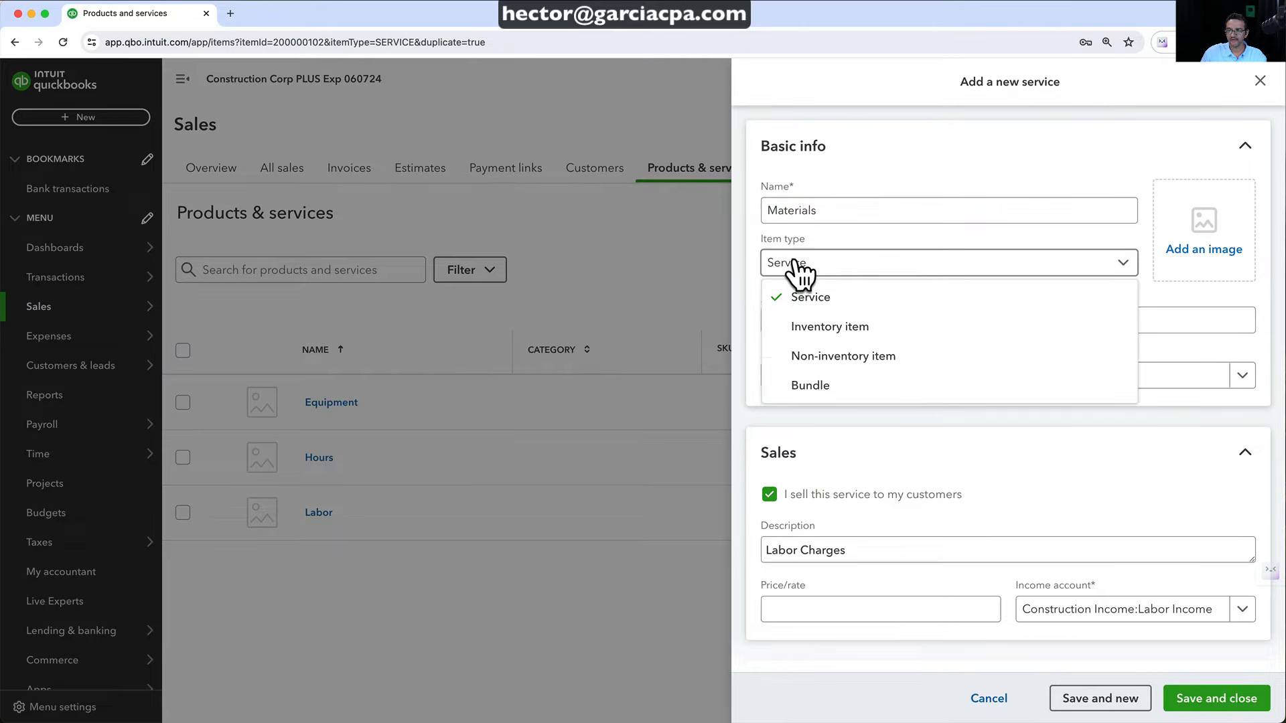
pyautogui.click(797, 269)
pyautogui.scroll(-3, 842, 512)
pyautogui.moveTo(798, 436); pyautogui.dragTo(737, 432)
pyautogui.write('Materials')
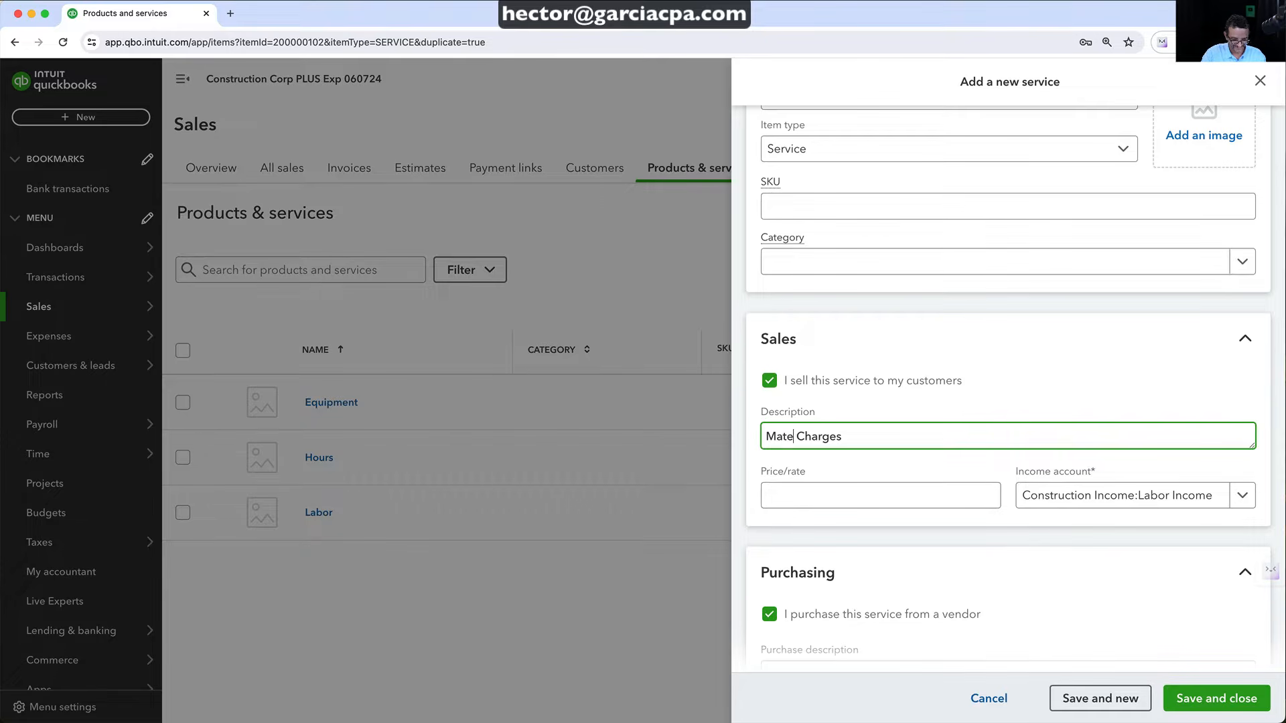
# Set income account Materials Income and expense account Supplies & materials - COGS, then save
pyautogui.click(1184, 499)
pyautogui.click(1039, 386)
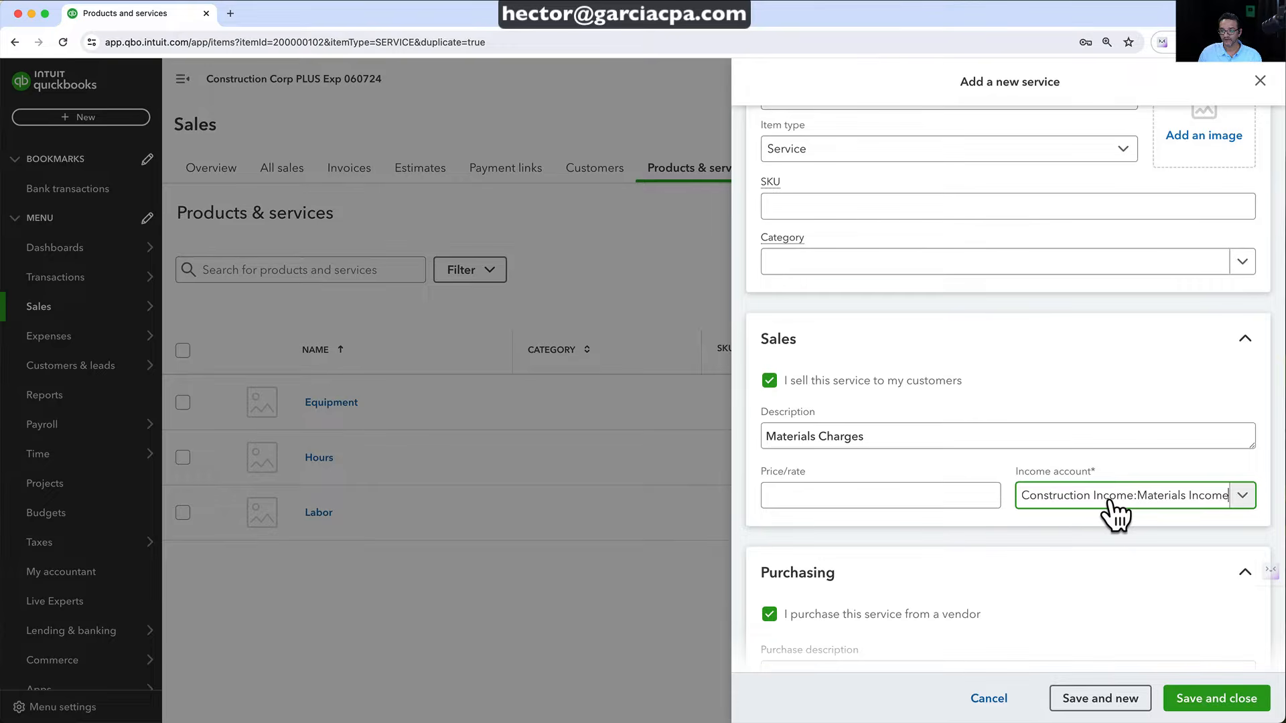
pyautogui.scroll(-5, 1091, 541)
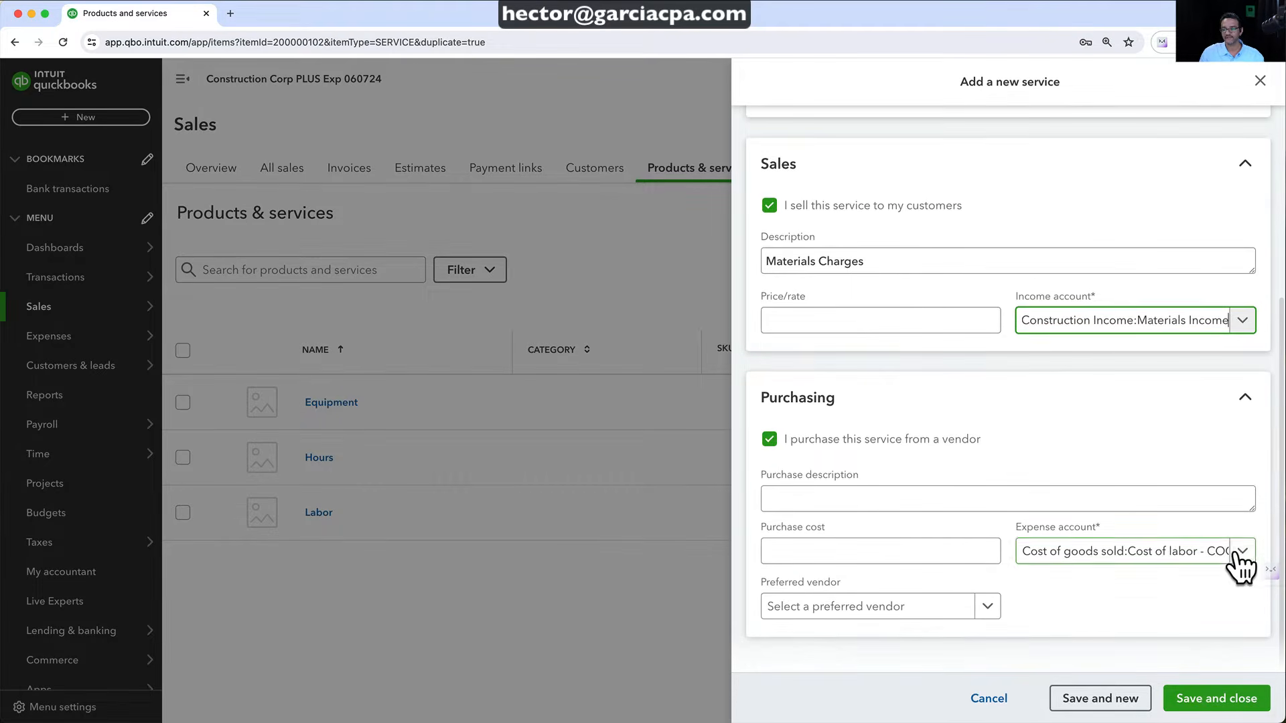
pyautogui.click(1239, 551)
pyautogui.scroll(-3, 1051, 468)
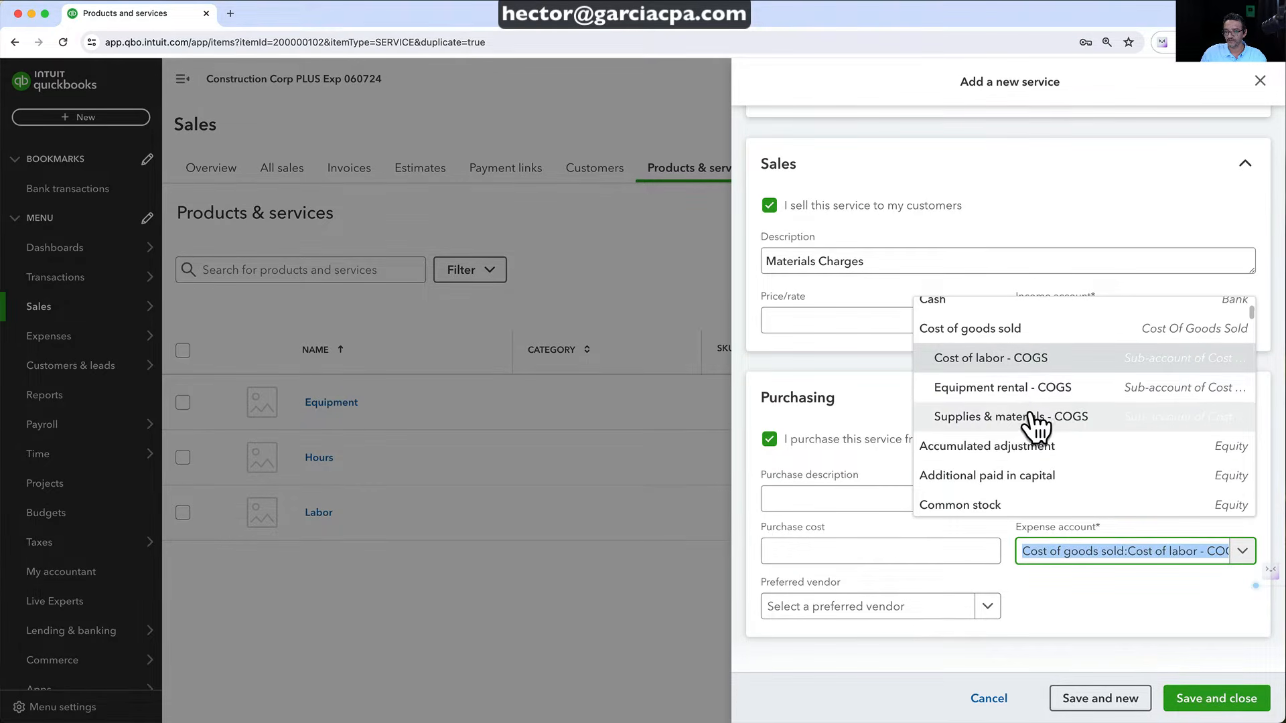
pyautogui.click(1035, 422)
pyautogui.scroll(2, 1031, 455)
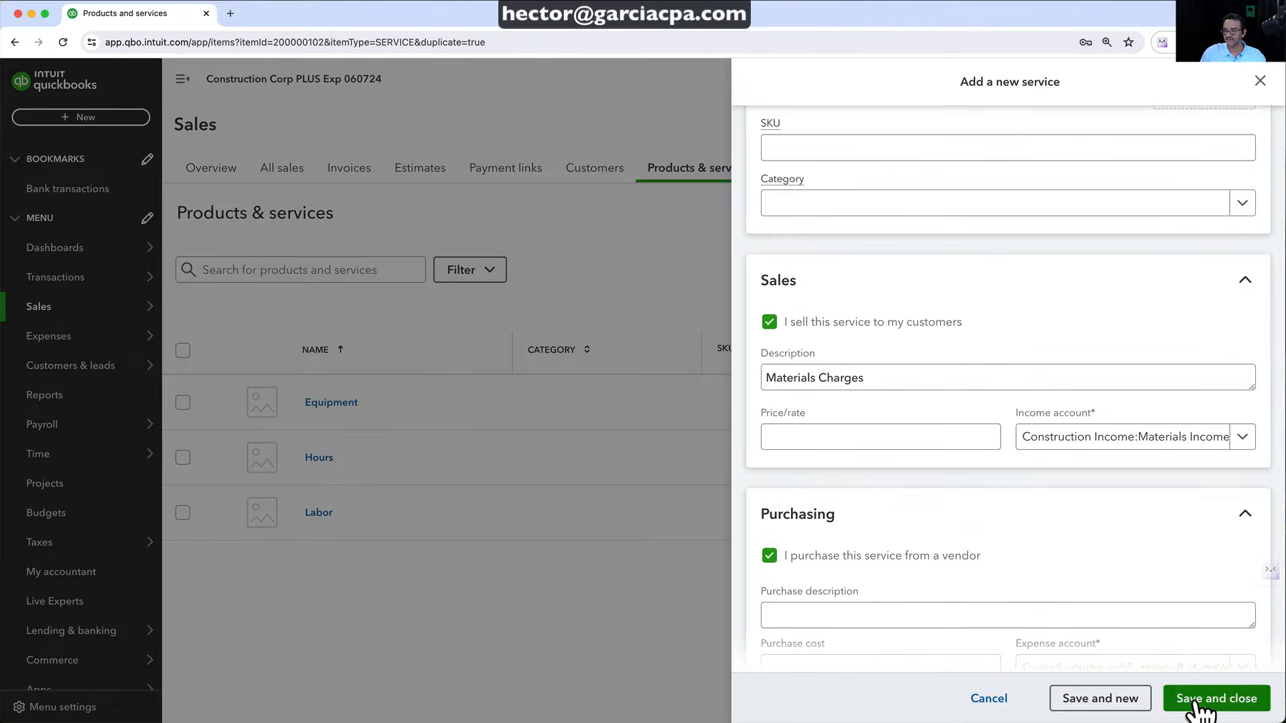
pyautogui.click(1202, 699)
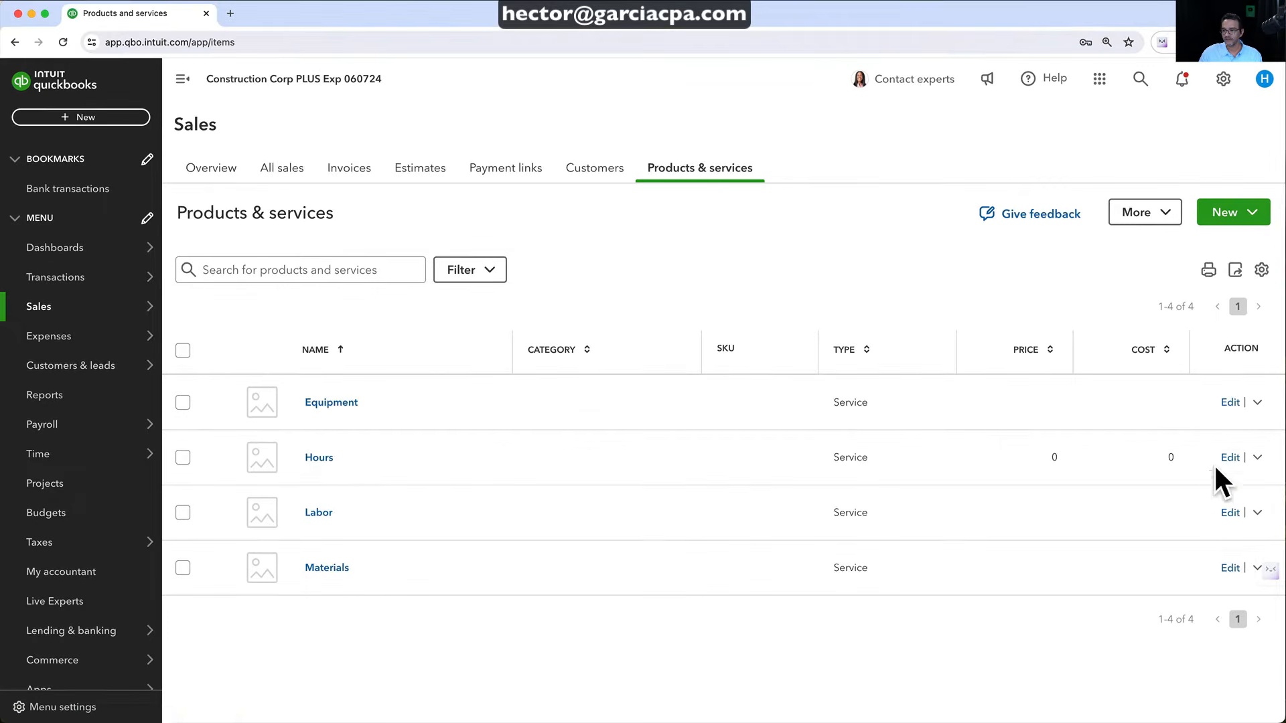
# Attempt to make the Hours item inactive, which fails, then go to Manage categories
pyautogui.click(1257, 458)
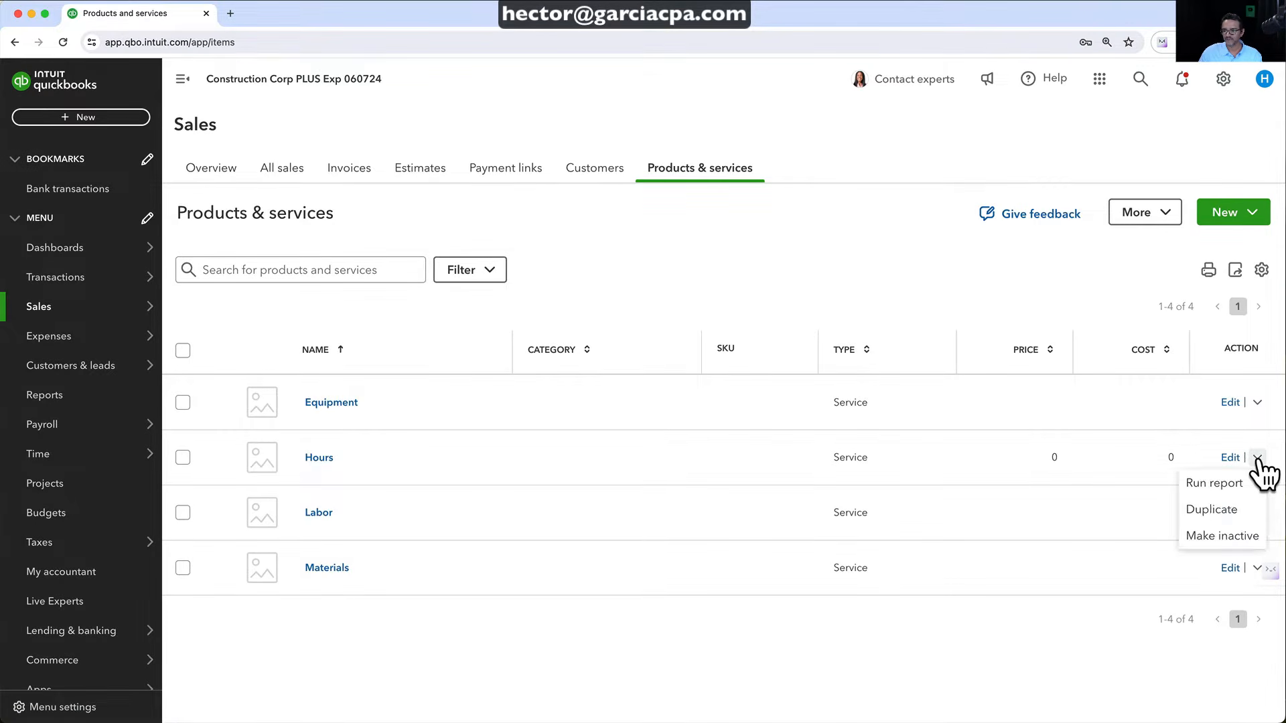
pyautogui.click(1229, 536)
pyautogui.click(800, 509)
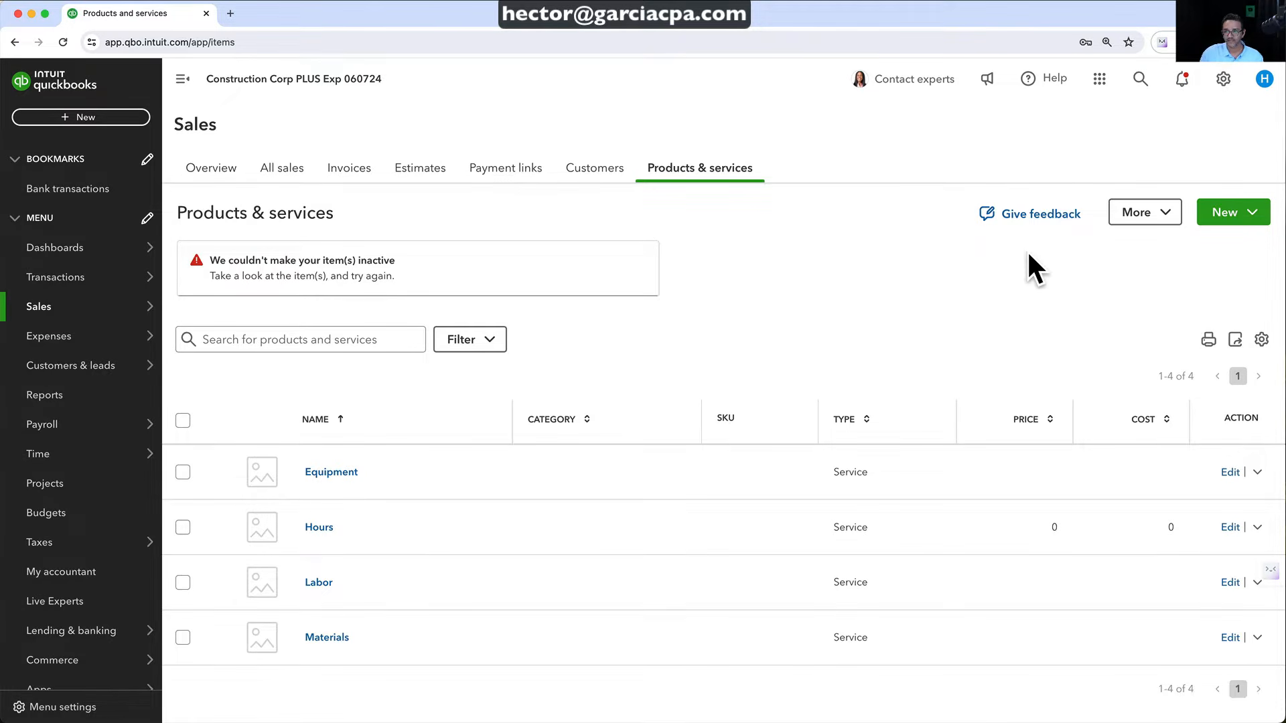
pyautogui.click(1139, 214)
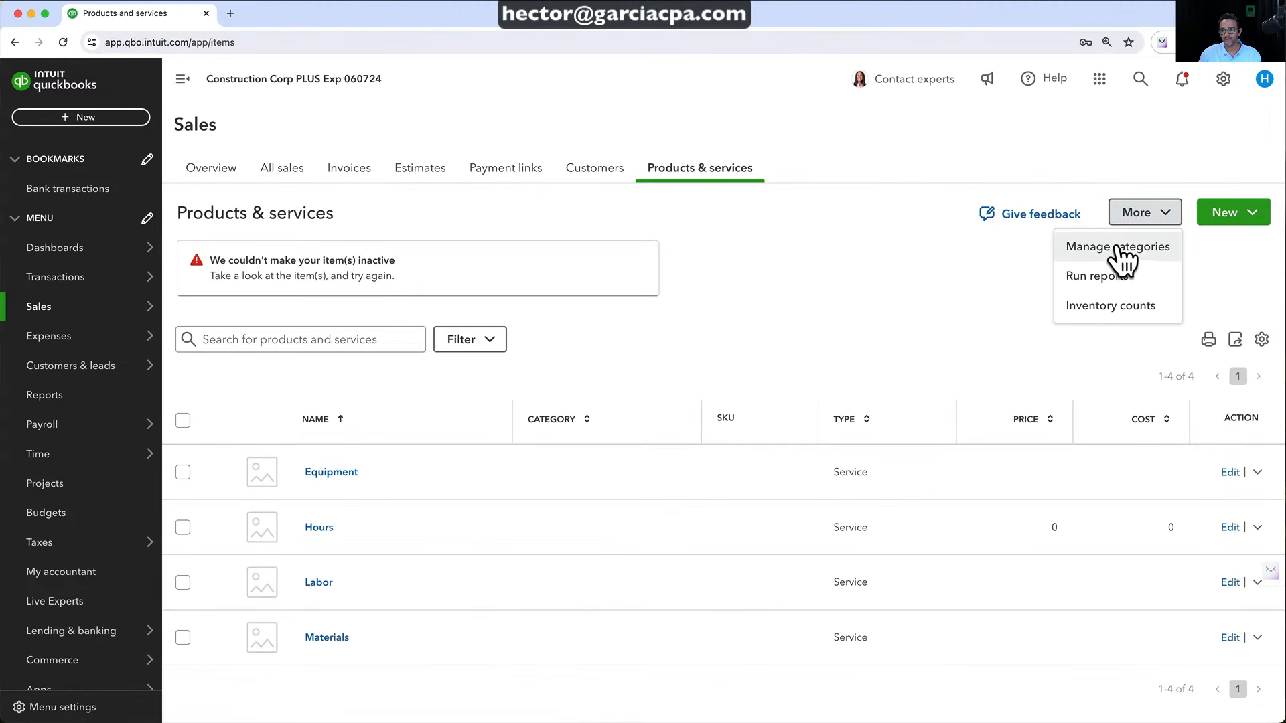
pyautogui.click(1115, 248)
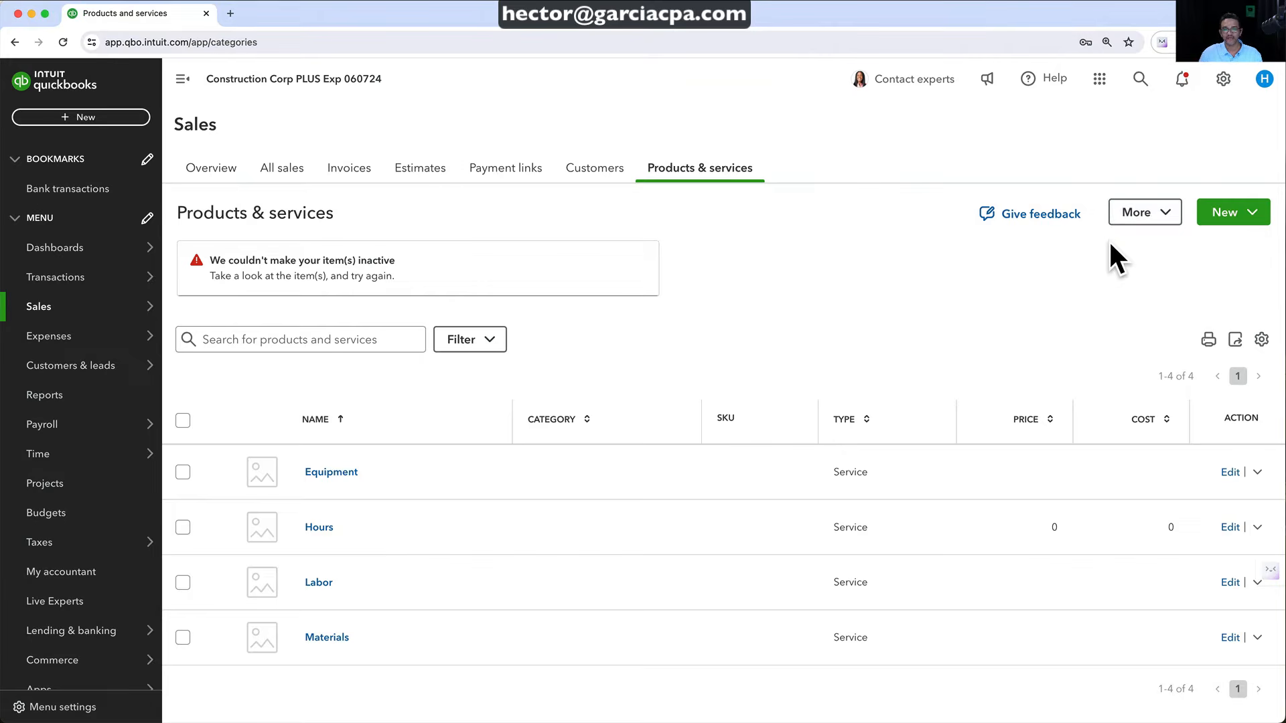
# Create a new product category named Construction
pyautogui.click(1186, 163)
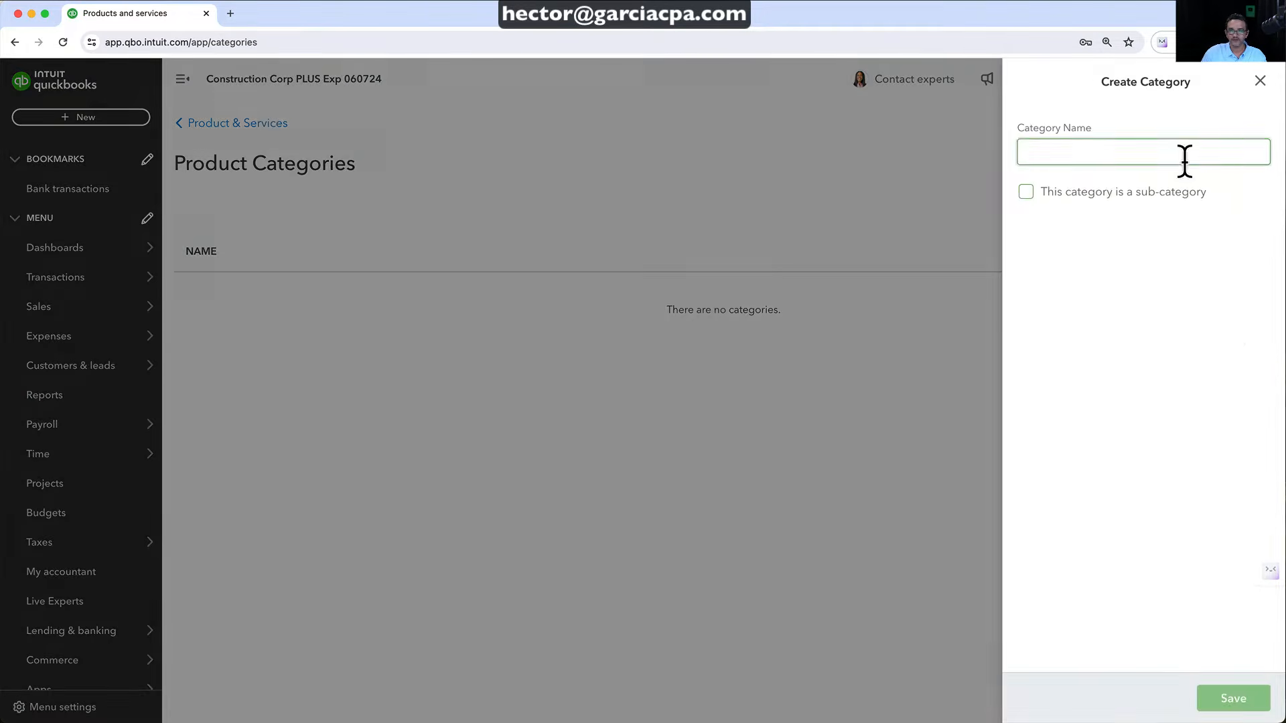
pyautogui.click(1054, 153)
pyautogui.write('Construction')
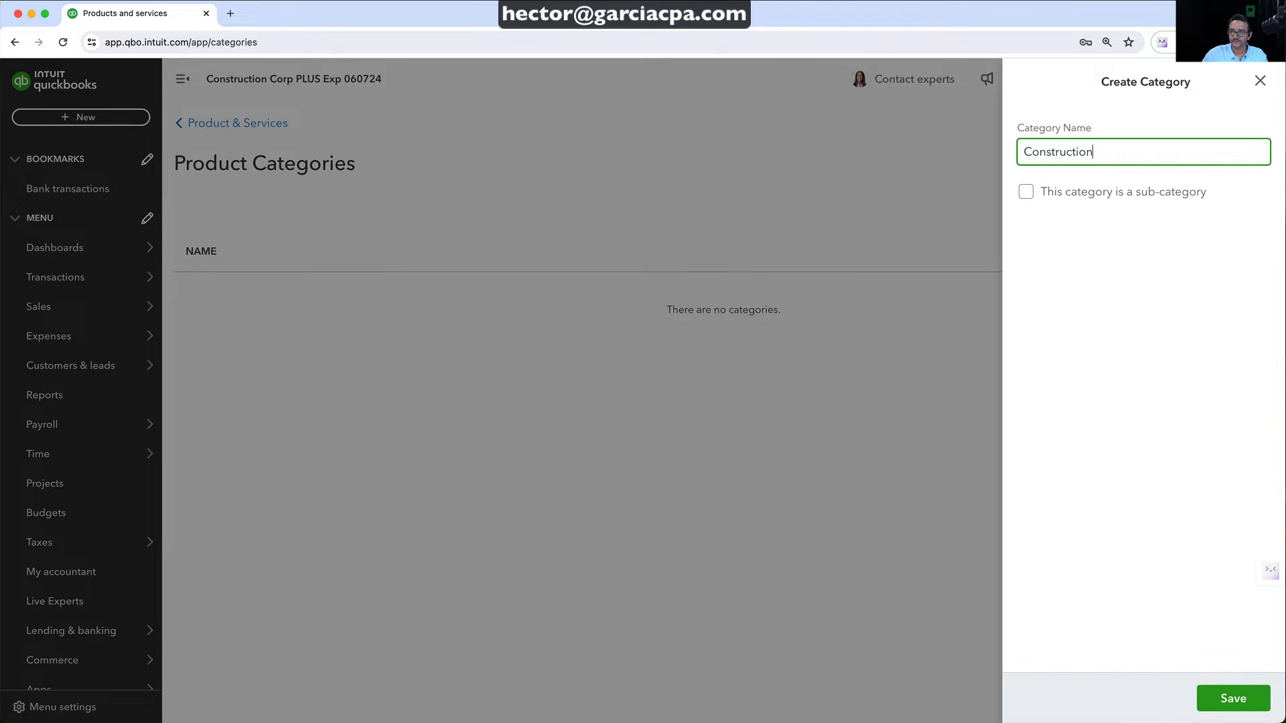
pyautogui.click(1232, 699)
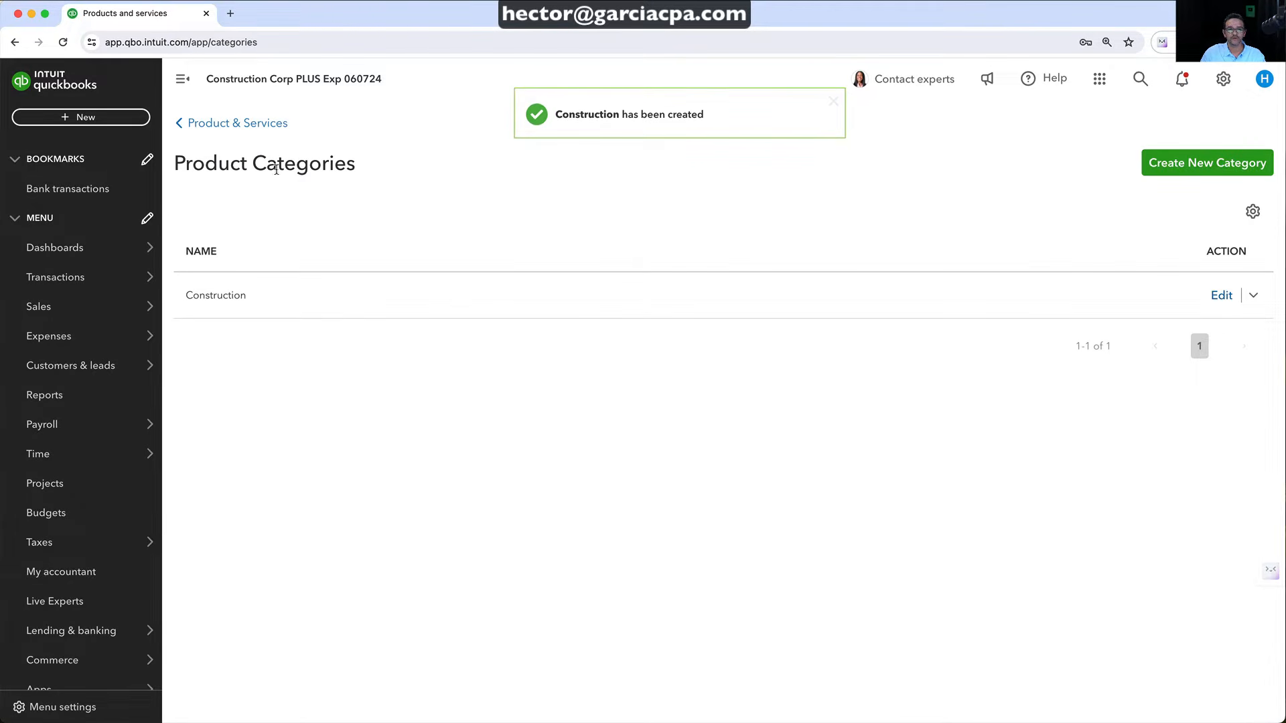
# Assign the Construction category to the Equipment, Labor and Materials items
pyautogui.click(239, 125)
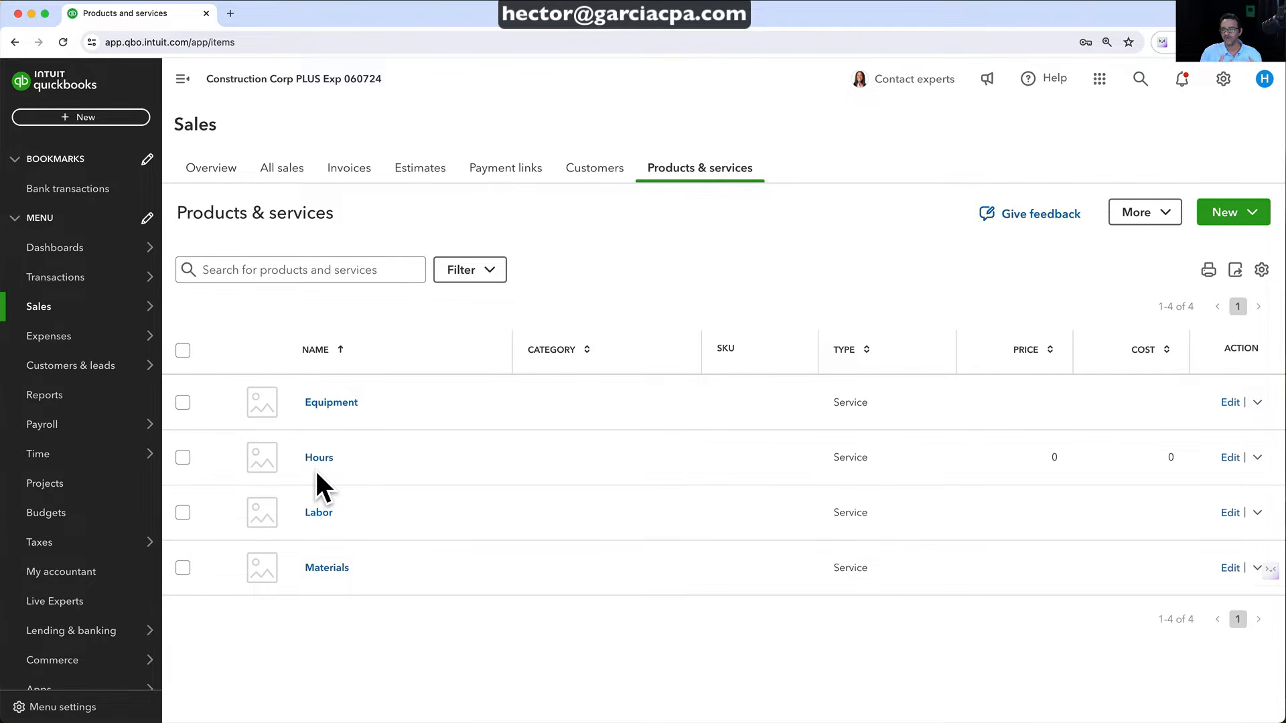
pyautogui.click(183, 403)
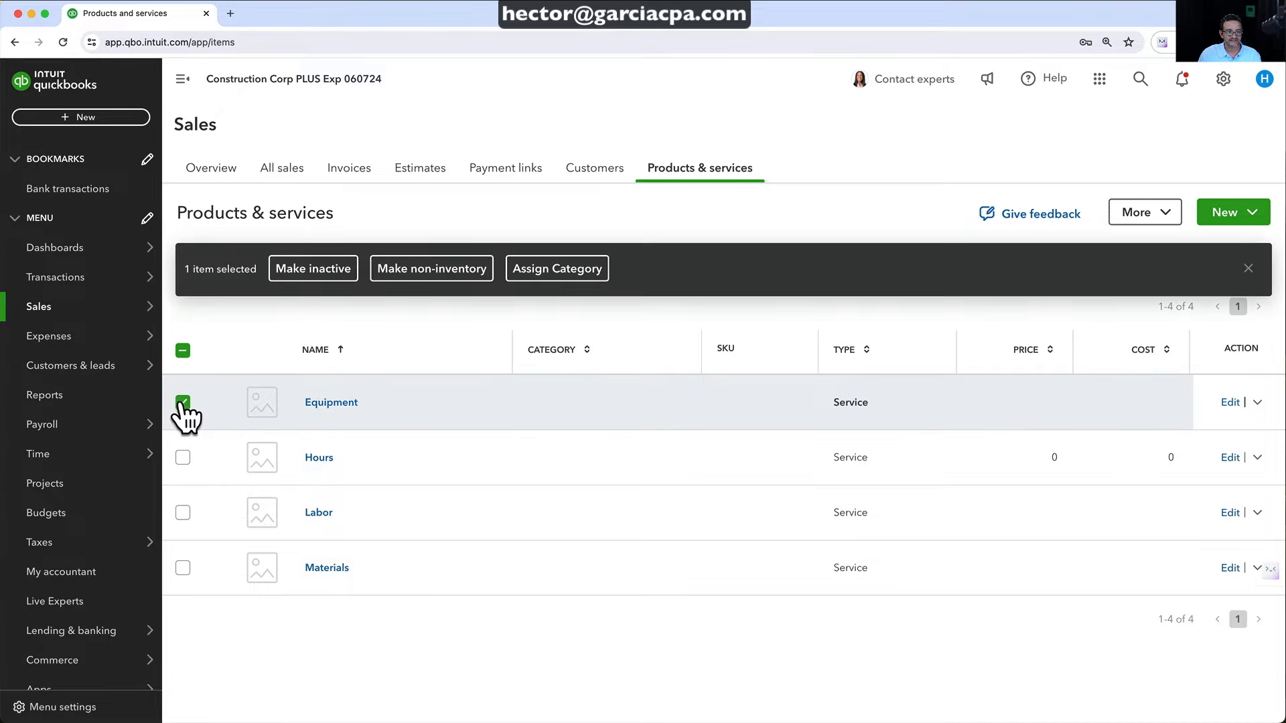
pyautogui.click(182, 513)
pyautogui.click(183, 568)
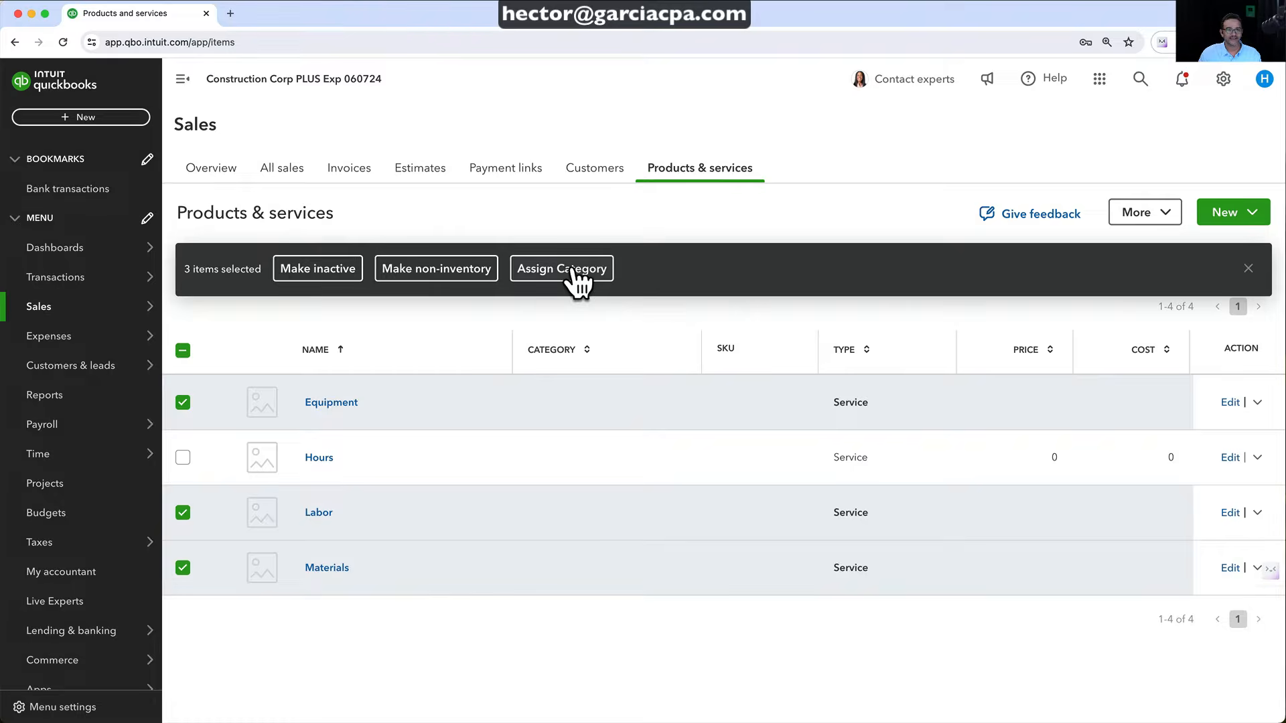
pyautogui.click(567, 263)
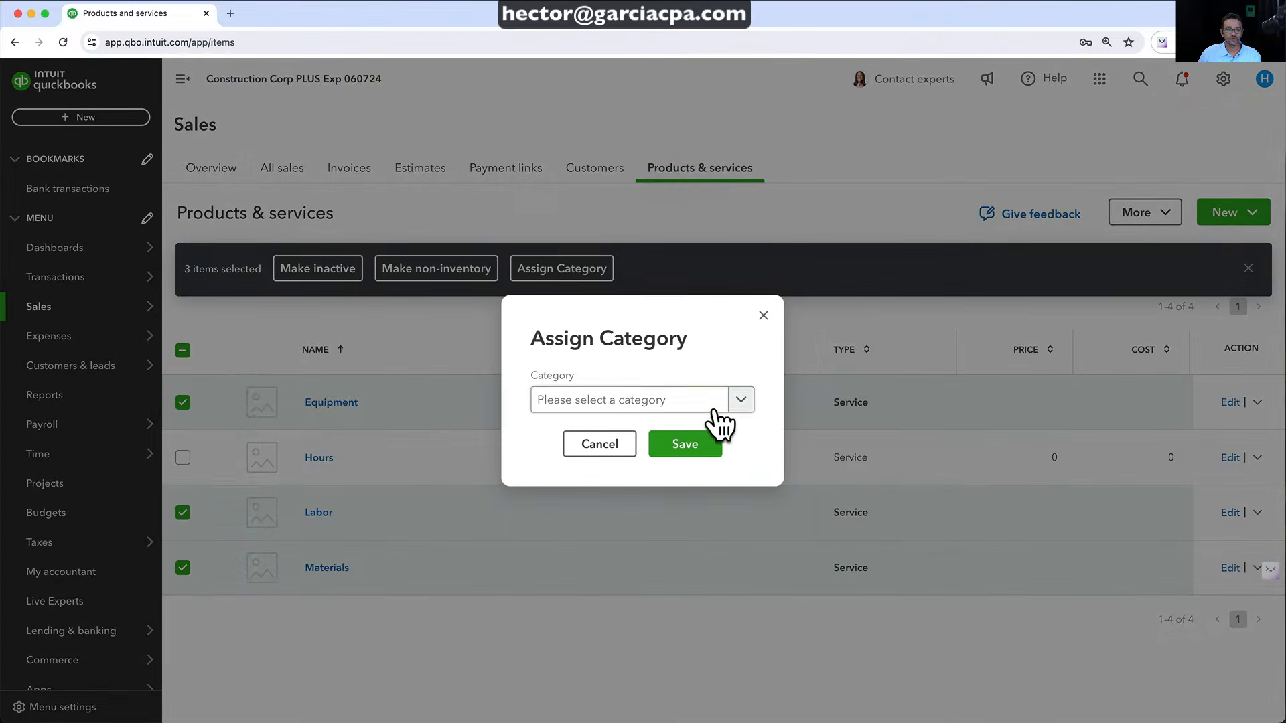
pyautogui.click(740, 402)
pyautogui.click(613, 465)
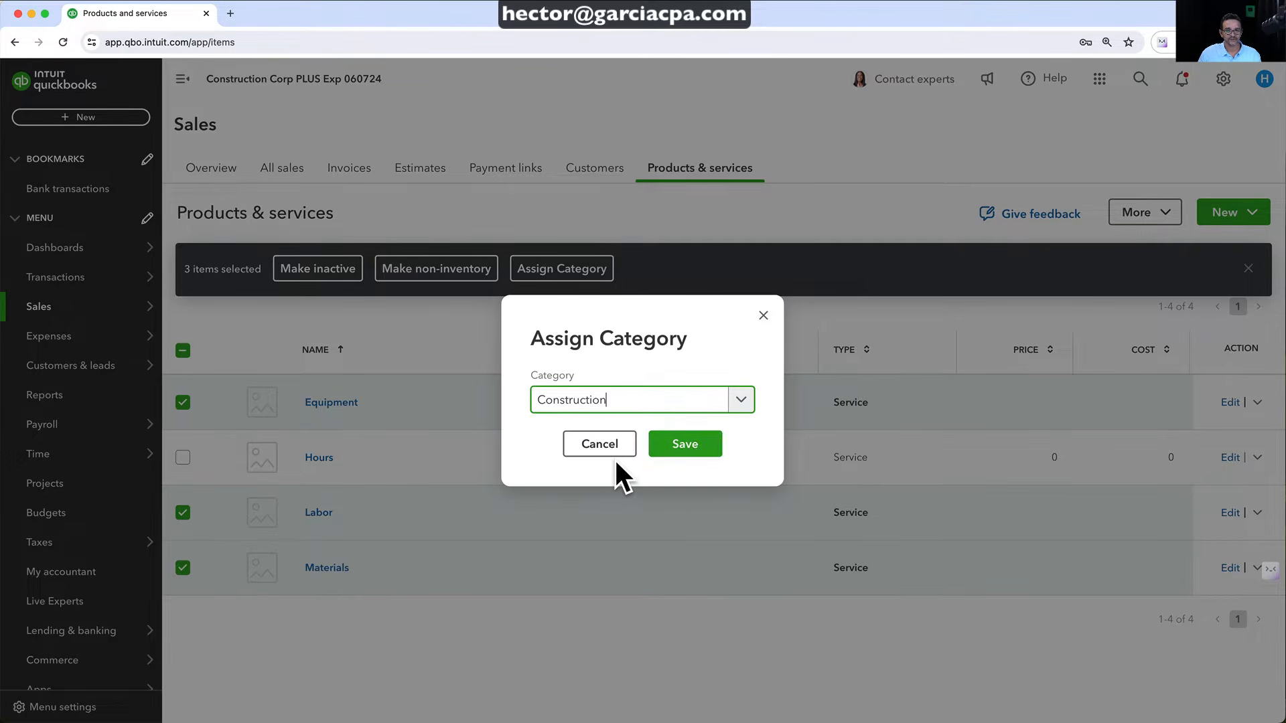
pyautogui.click(691, 442)
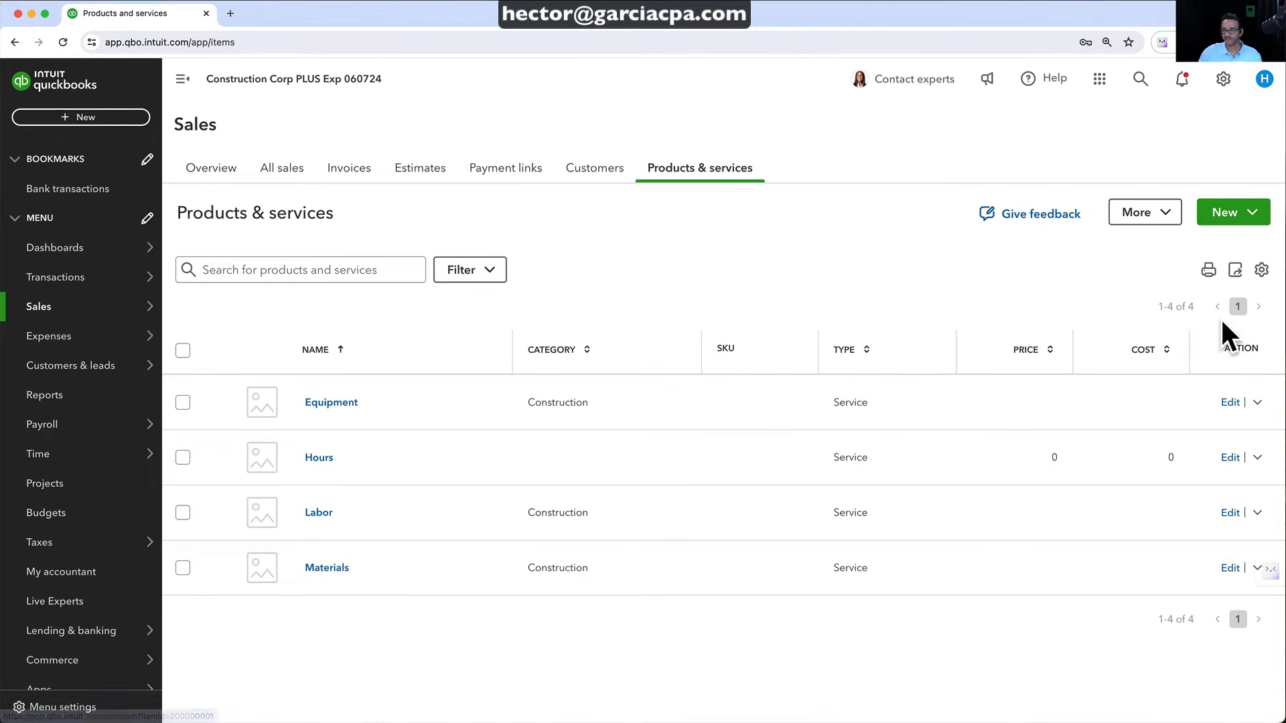
# Create a new product category named Other under Manage categories
pyautogui.click(1142, 214)
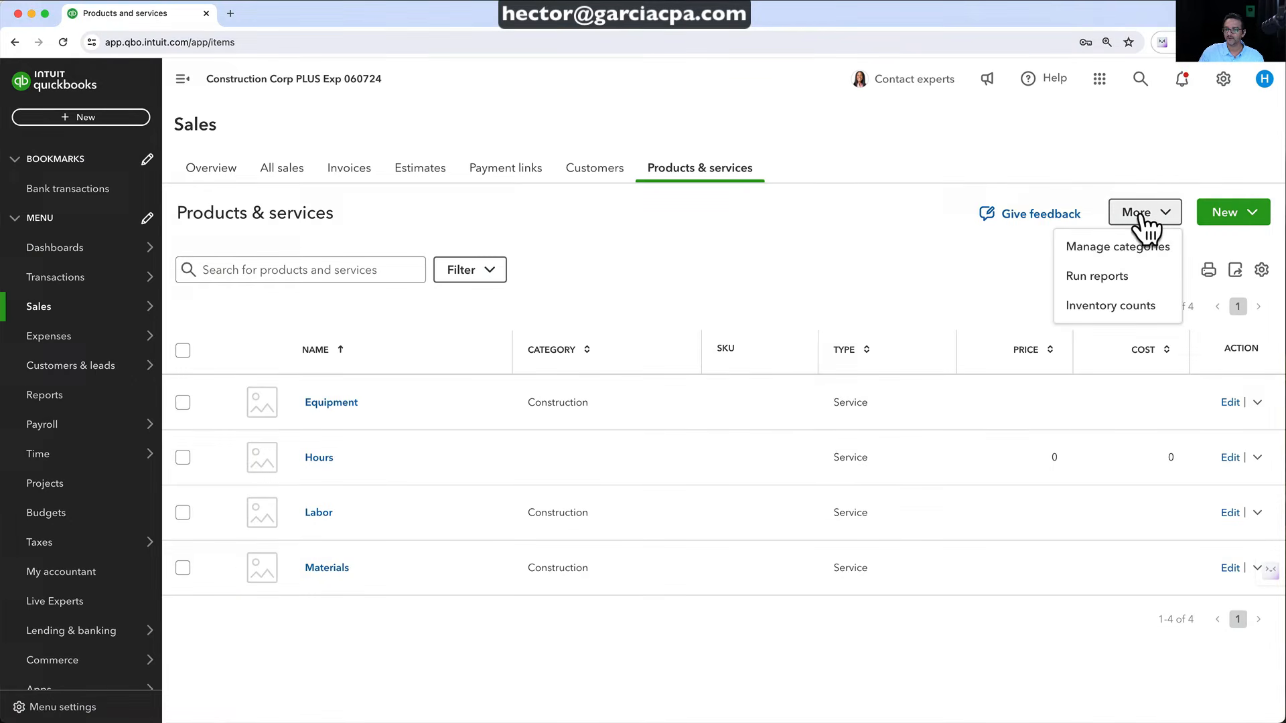
pyautogui.click(1110, 246)
pyautogui.click(1204, 166)
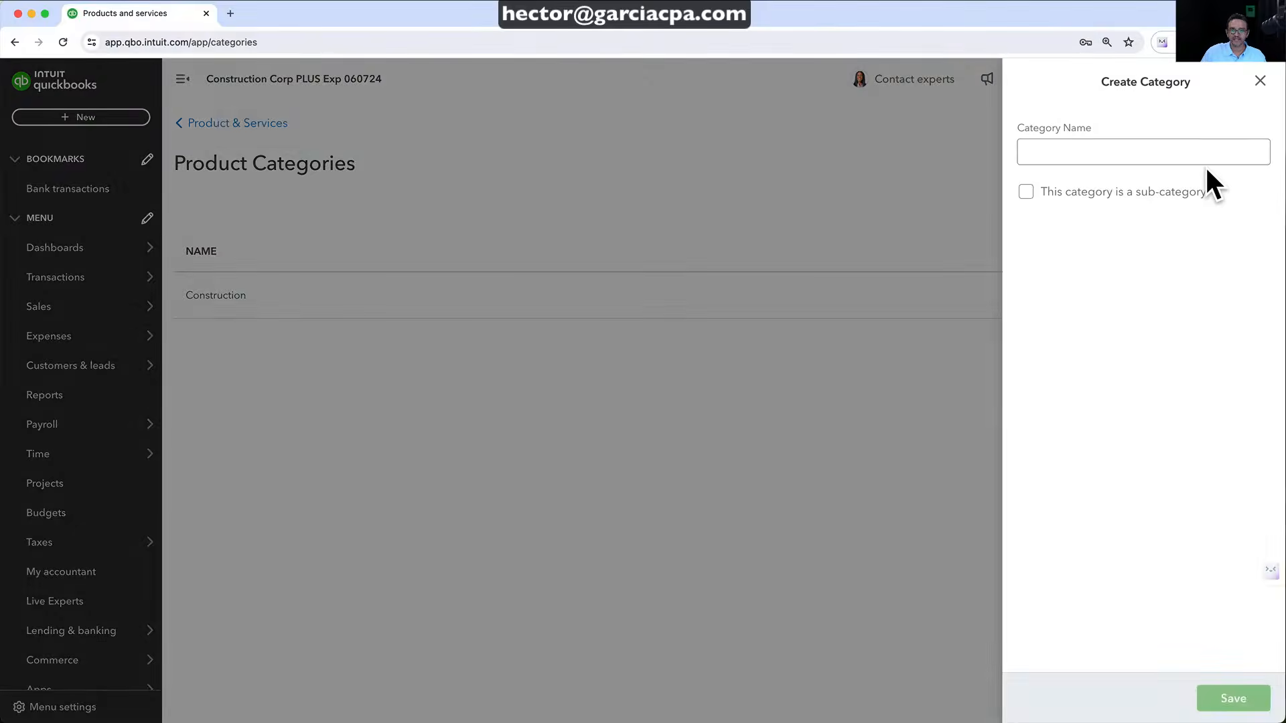
pyautogui.click(1121, 148)
pyautogui.write('Other')
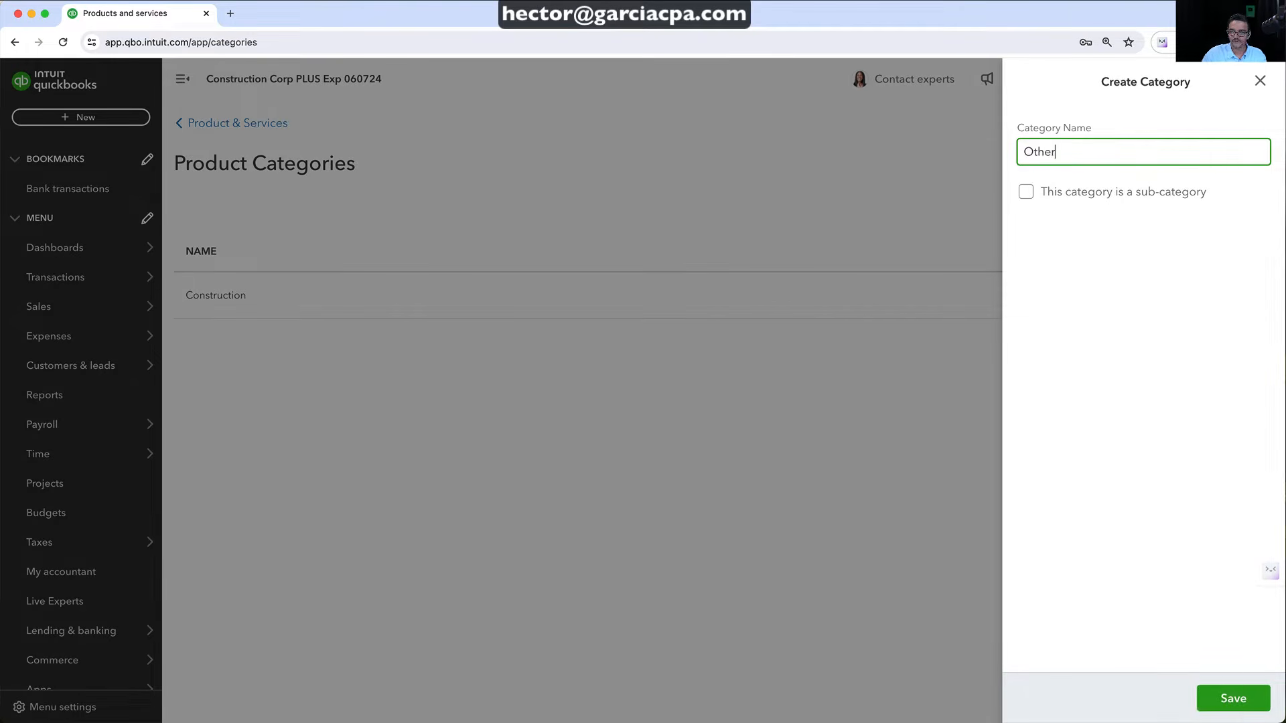
pyautogui.click(1233, 697)
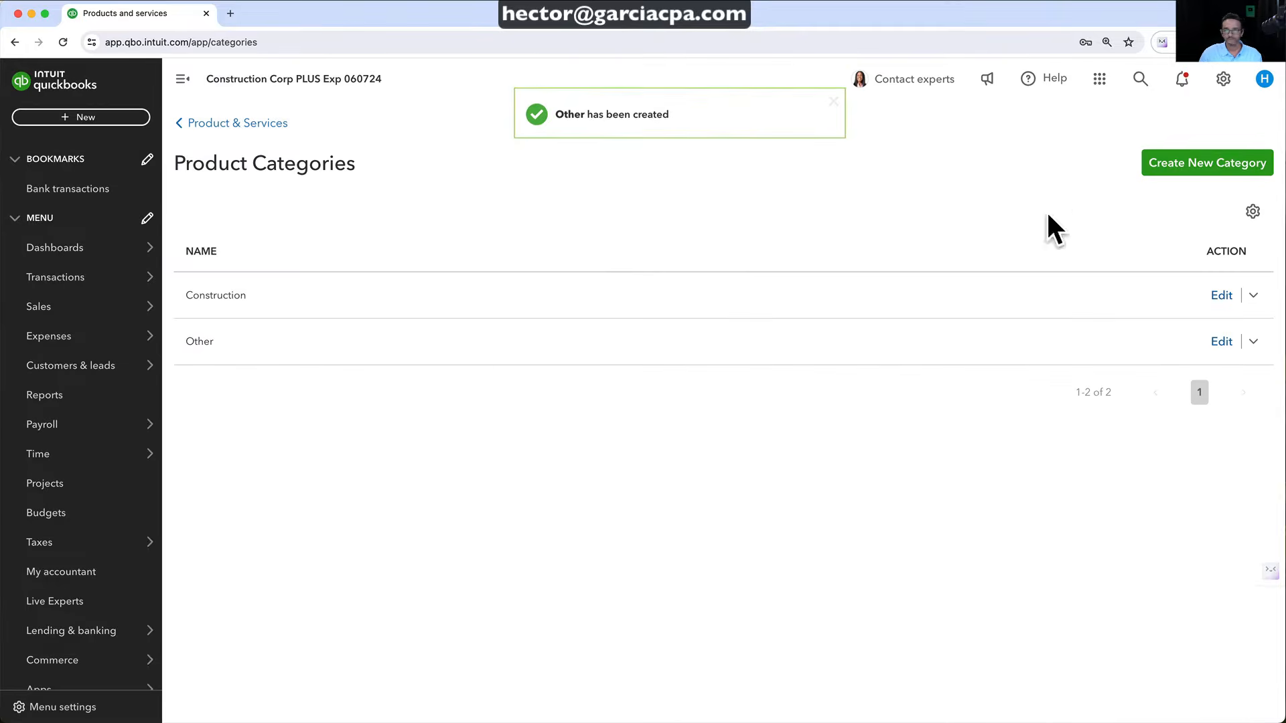
# Assign the Other category to the Hours item
pyautogui.click(268, 123)
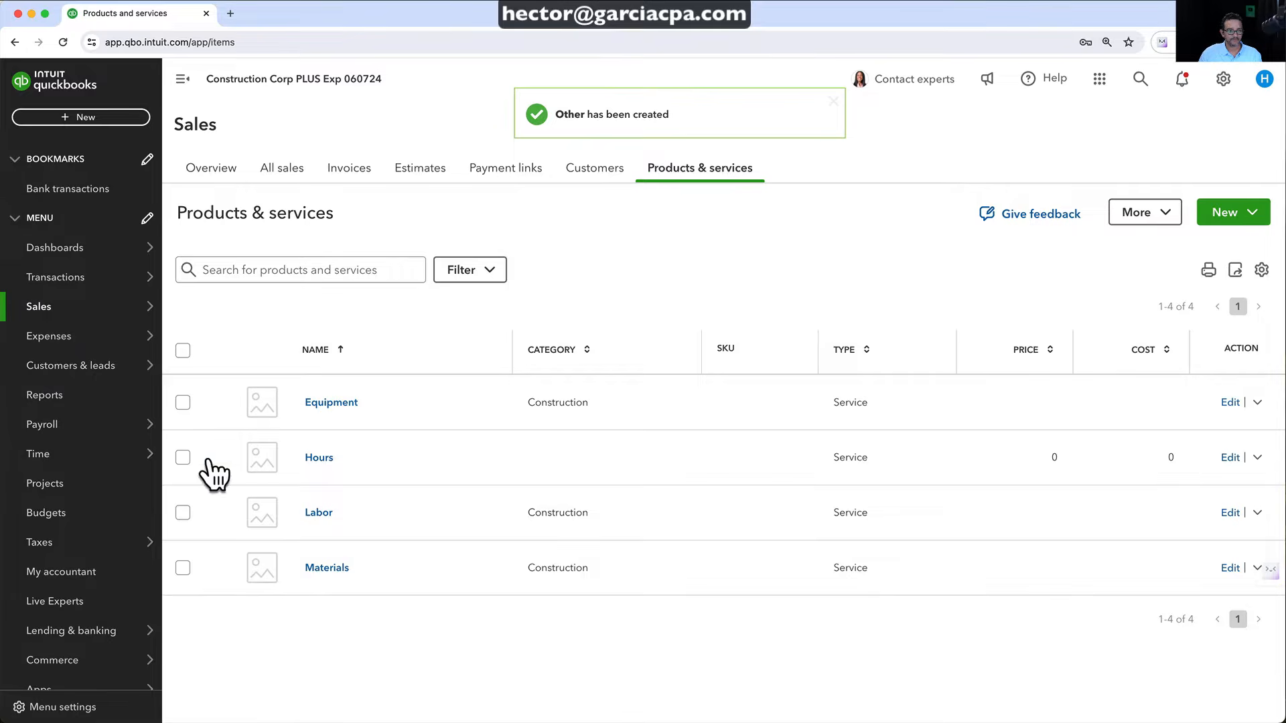
pyautogui.click(183, 458)
pyautogui.click(330, 268)
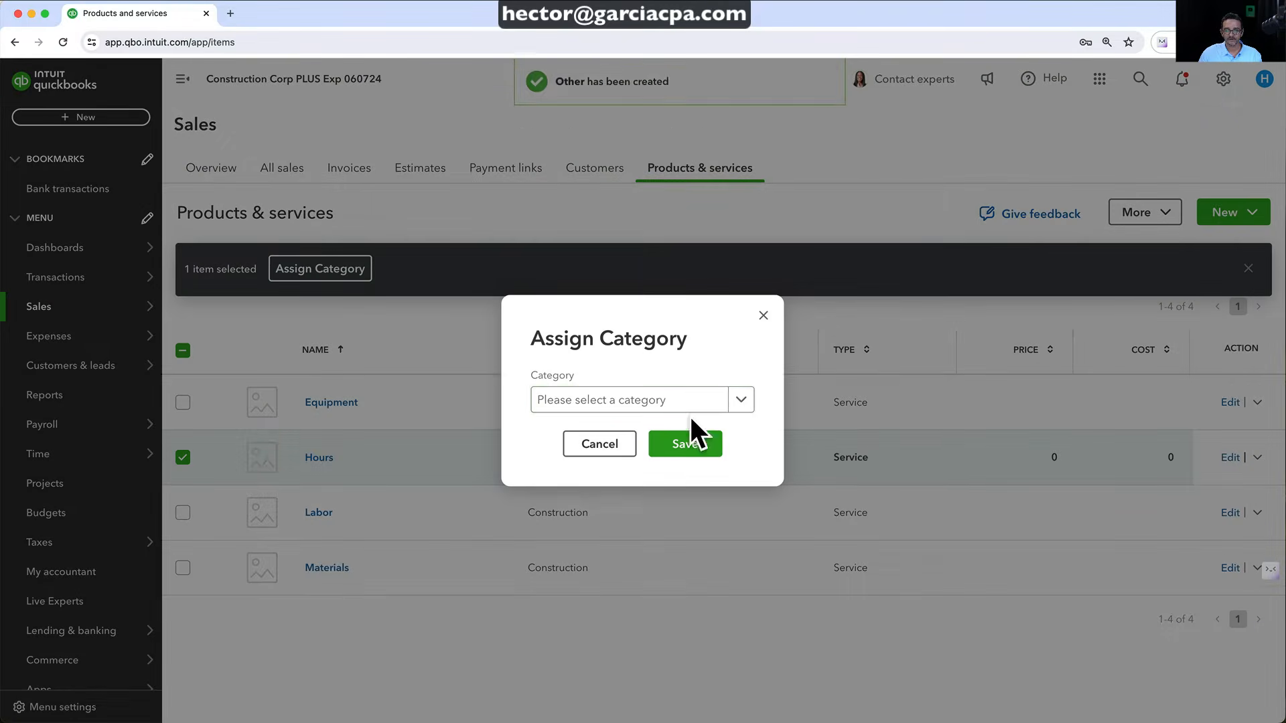
pyautogui.click(737, 400)
pyautogui.click(569, 495)
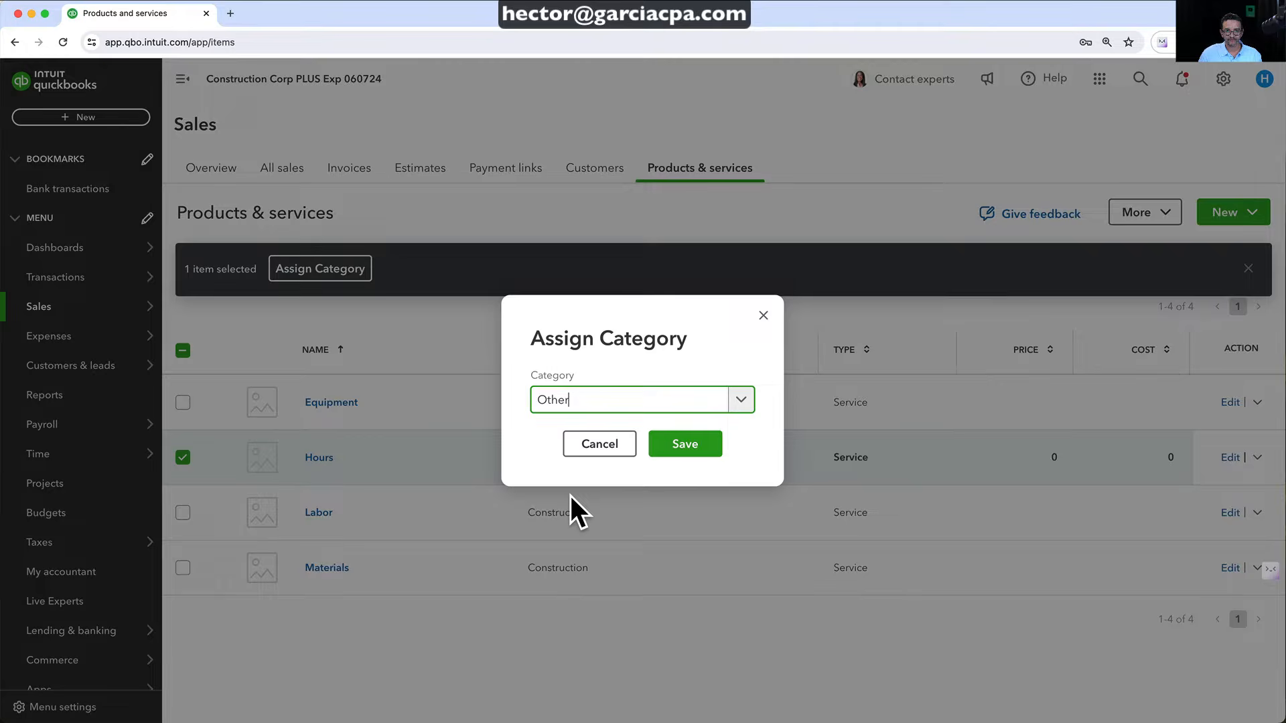
pyautogui.click(690, 445)
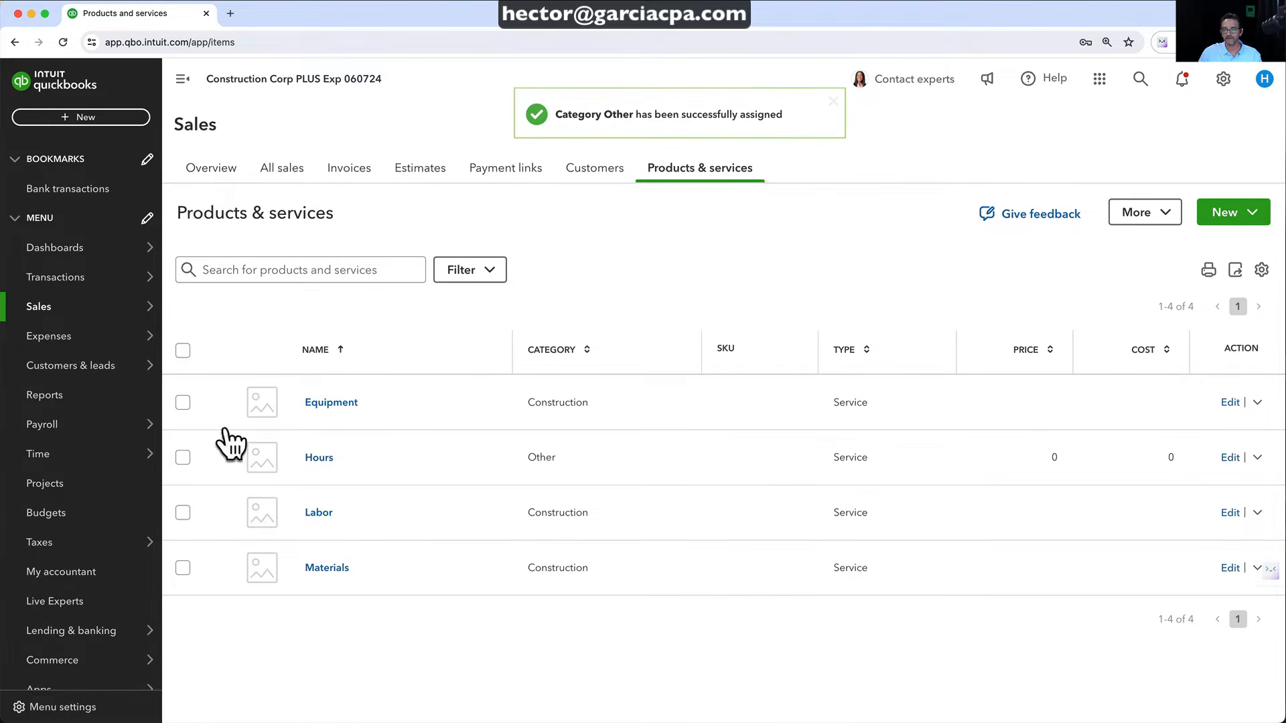
pyautogui.click(183, 351)
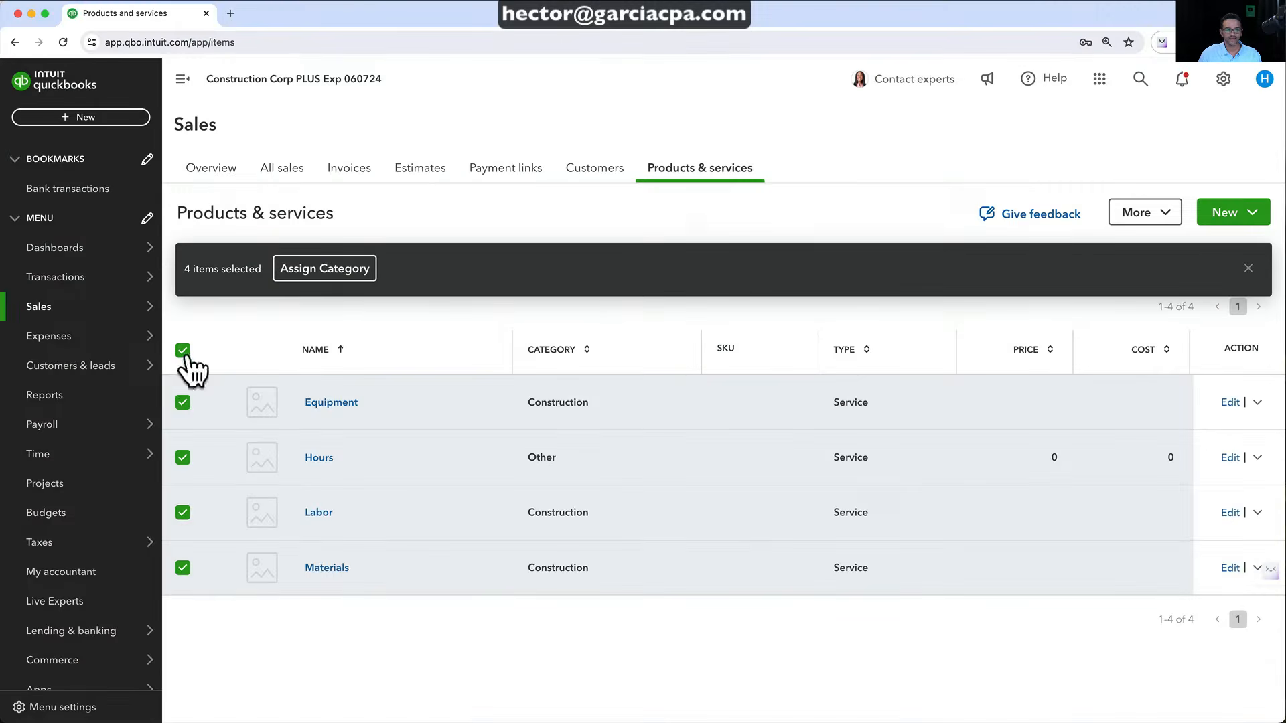
pyautogui.click(183, 350)
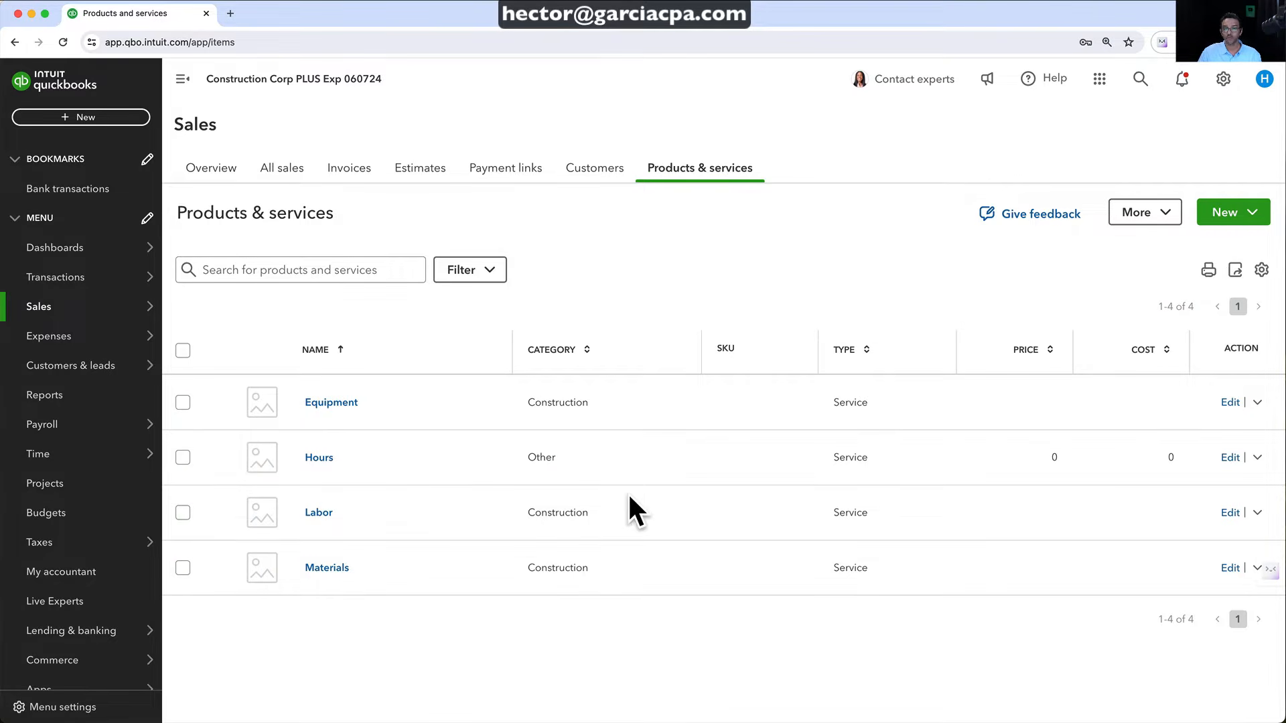
pyautogui.click(1231, 401)
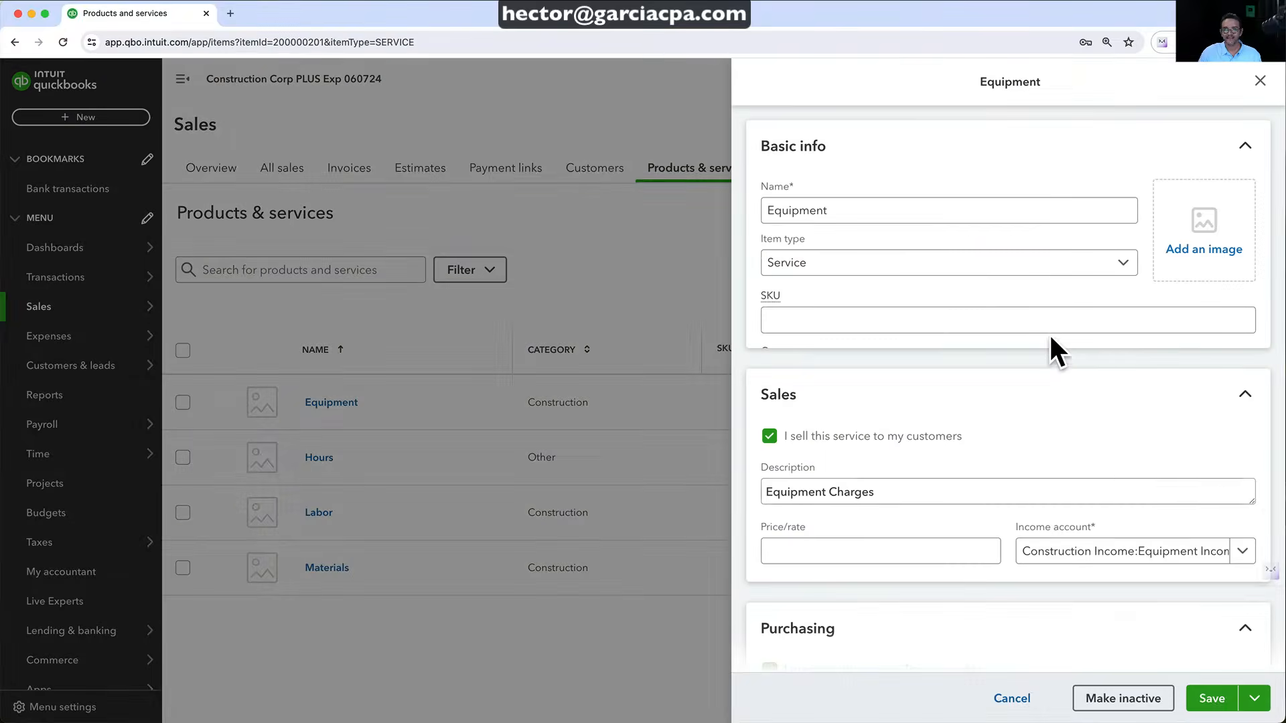
pyautogui.click(1246, 375)
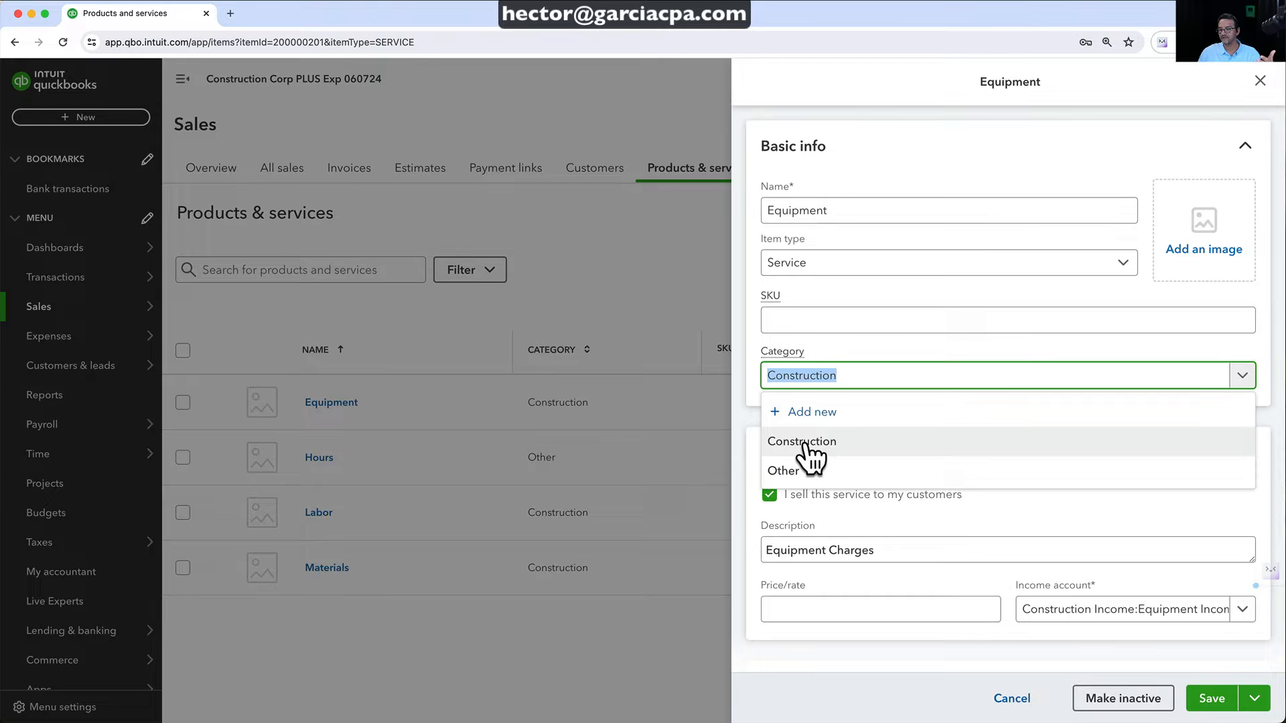
pyautogui.click(745, 302)
pyautogui.click(1211, 700)
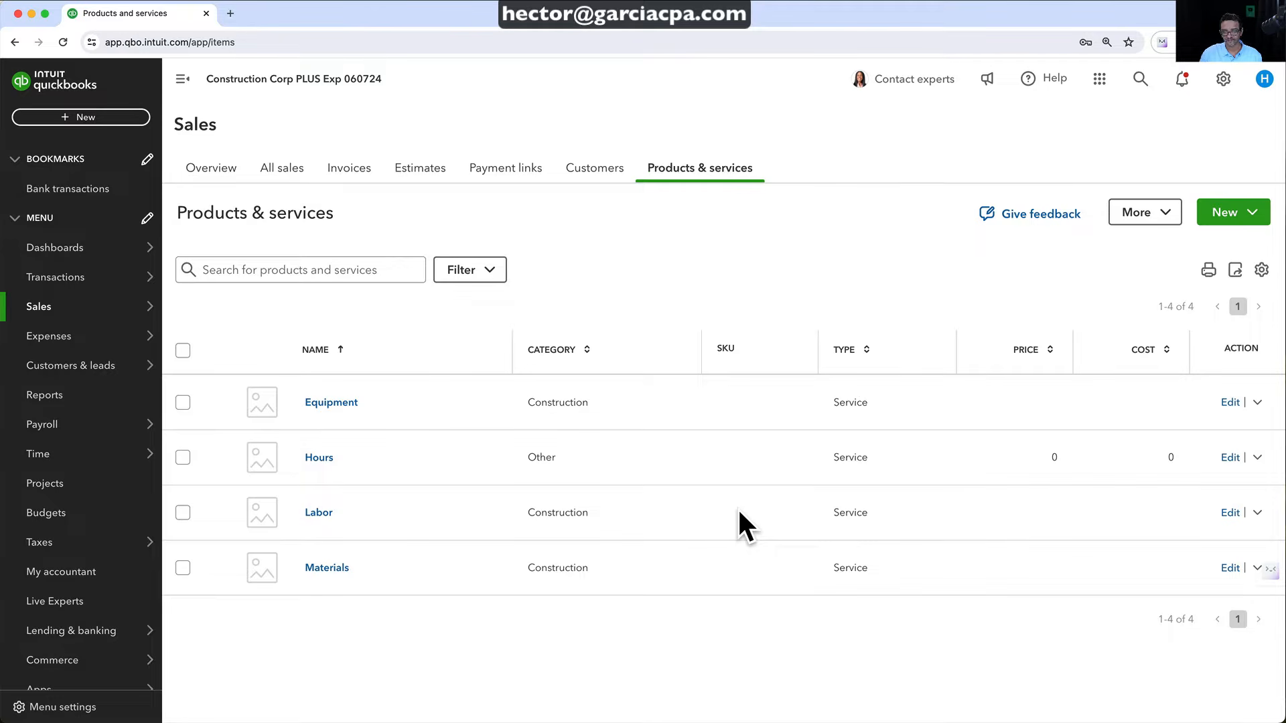
pyautogui.moveTo(46, 368)
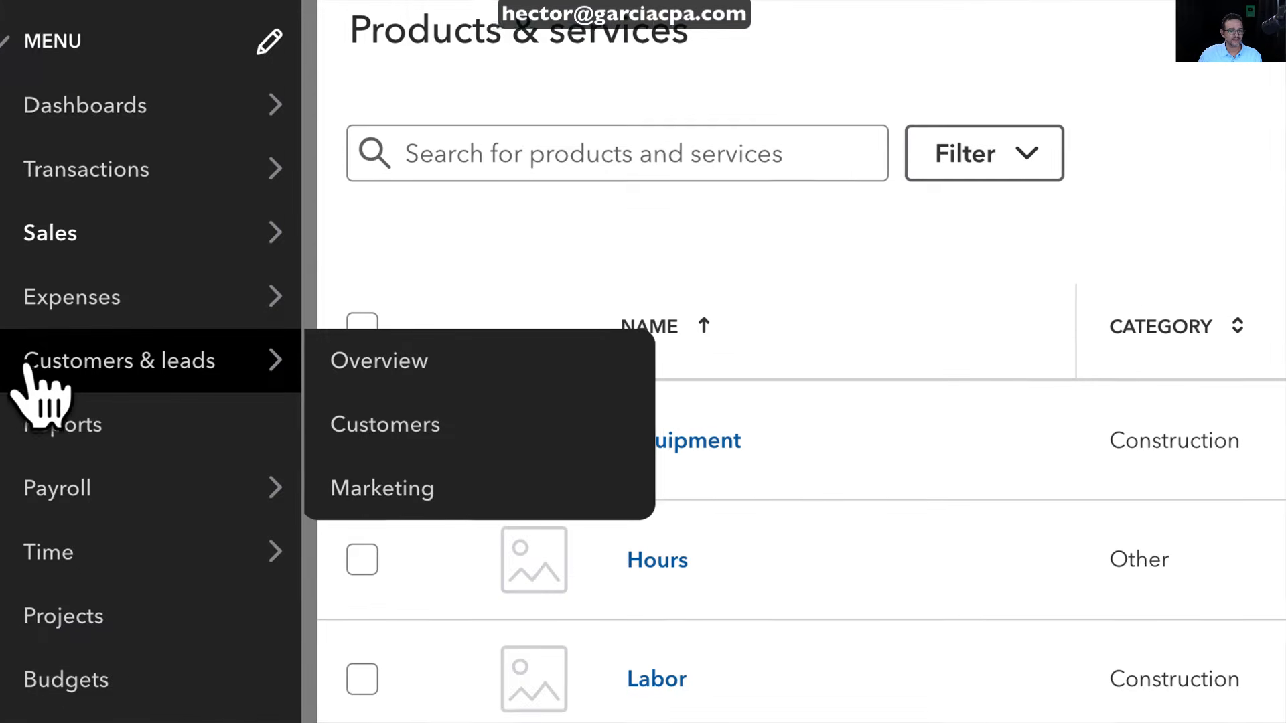
pyautogui.click(64, 368)
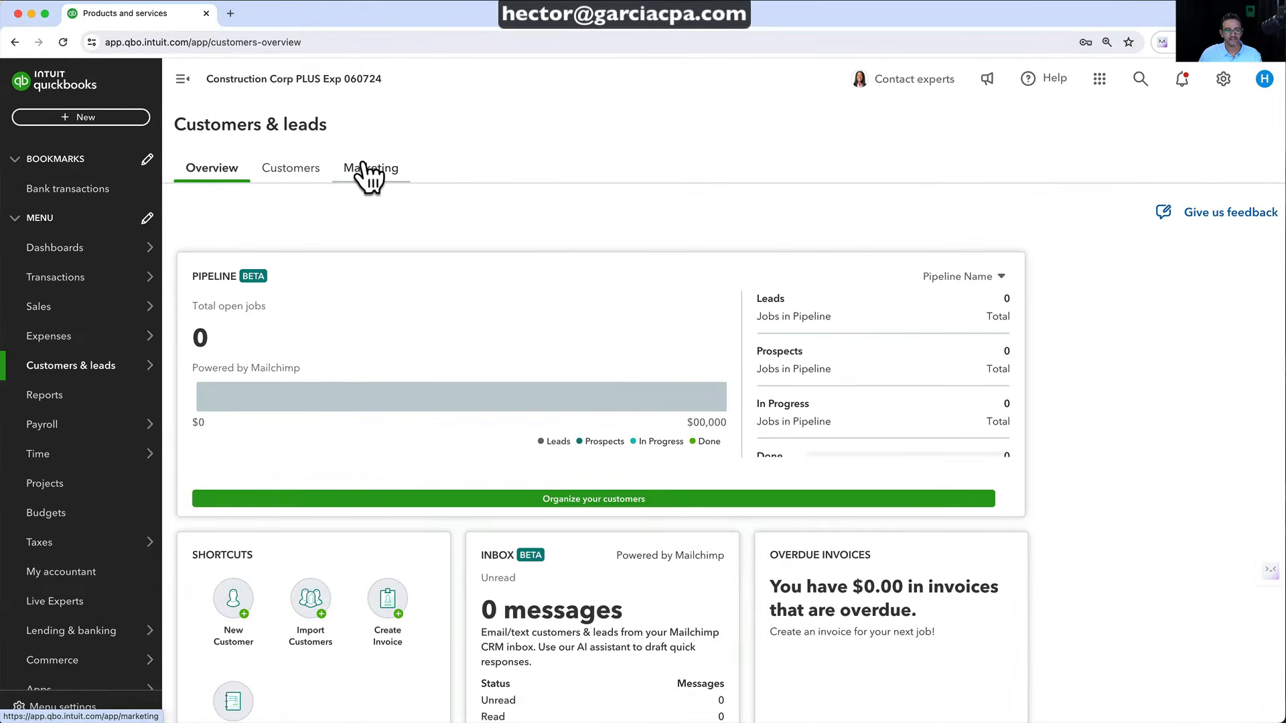
pyautogui.click(303, 176)
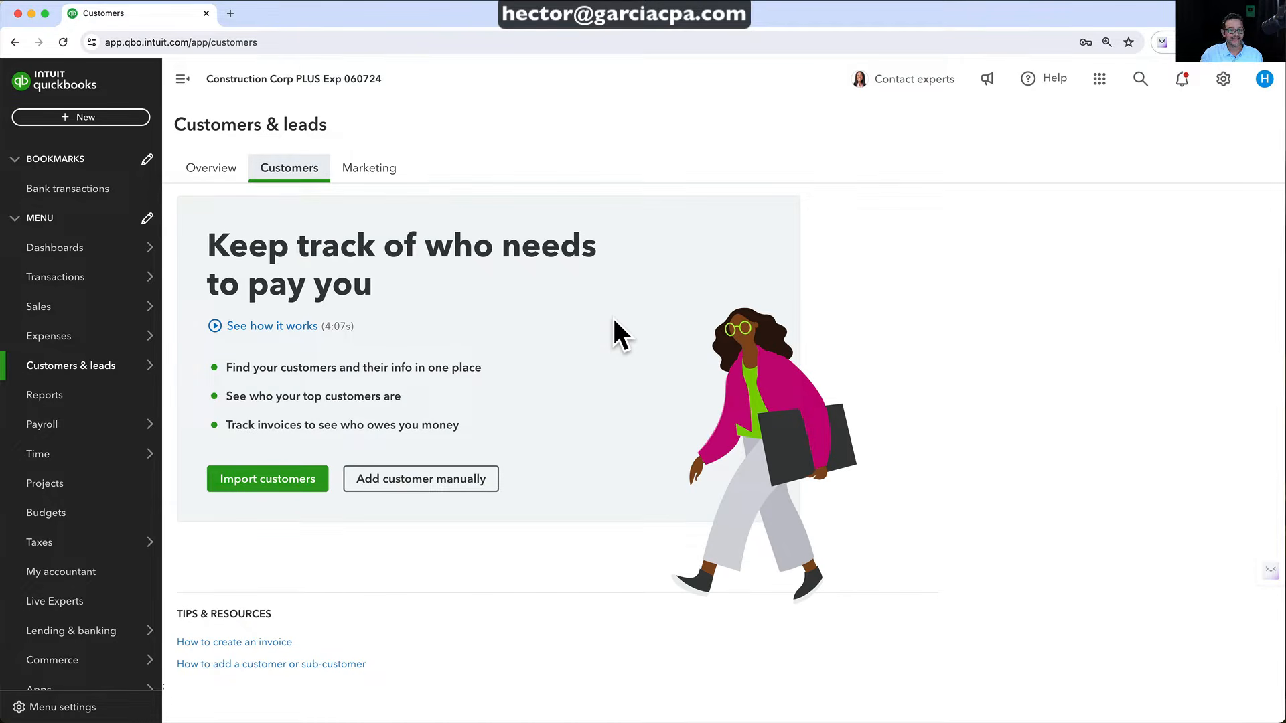
pyautogui.click(215, 479)
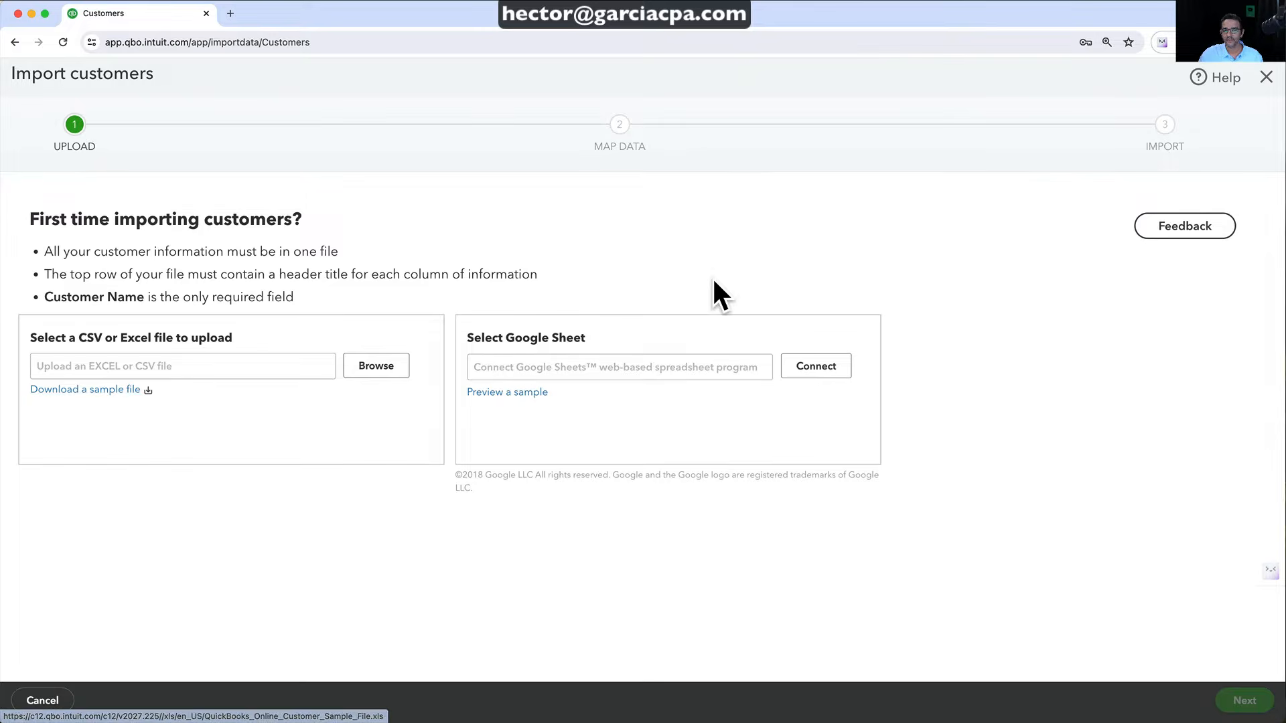
pyautogui.click(1265, 77)
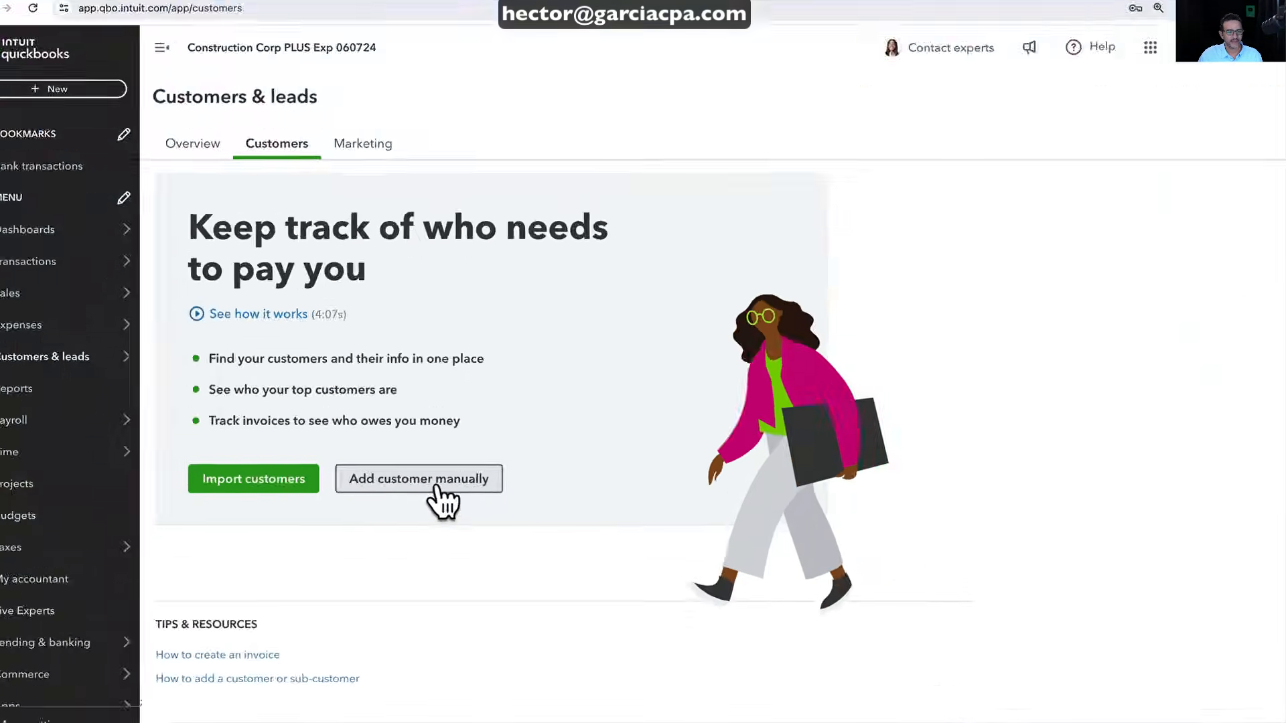
# Start a new customer, clearing the Company name and entering the customer's first name
pyautogui.click(414, 481)
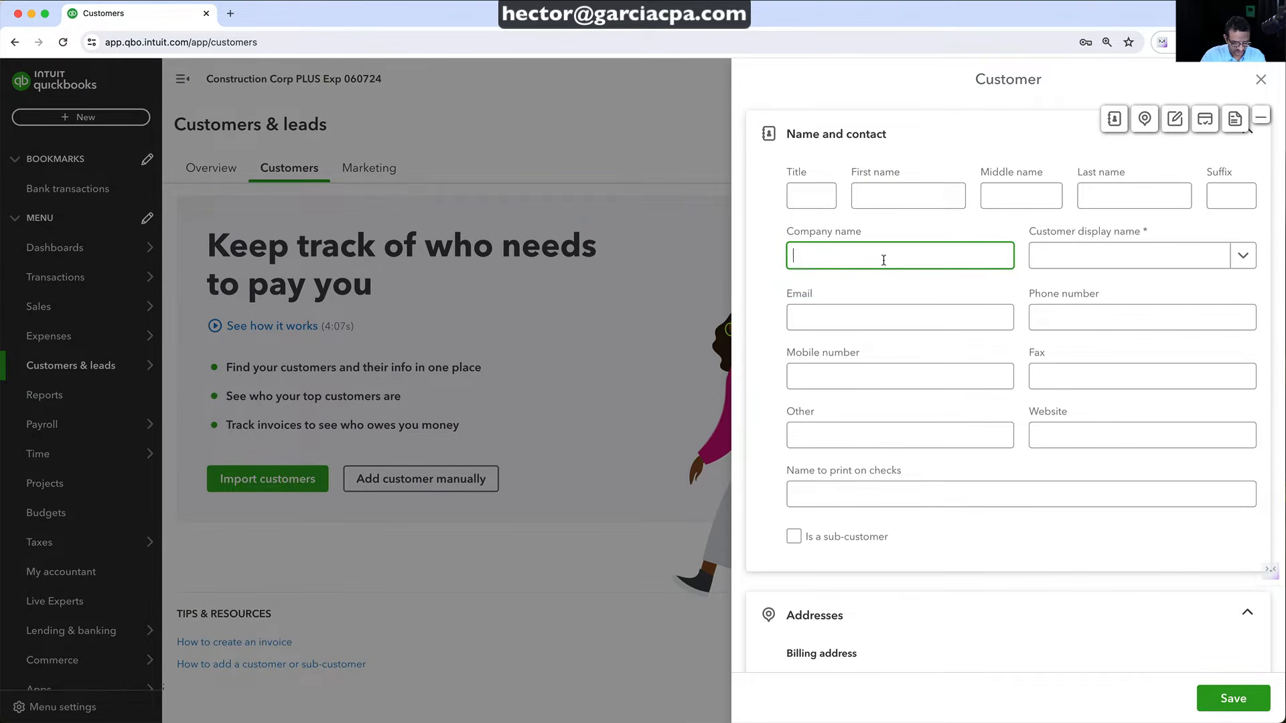
pyautogui.press('Tab')
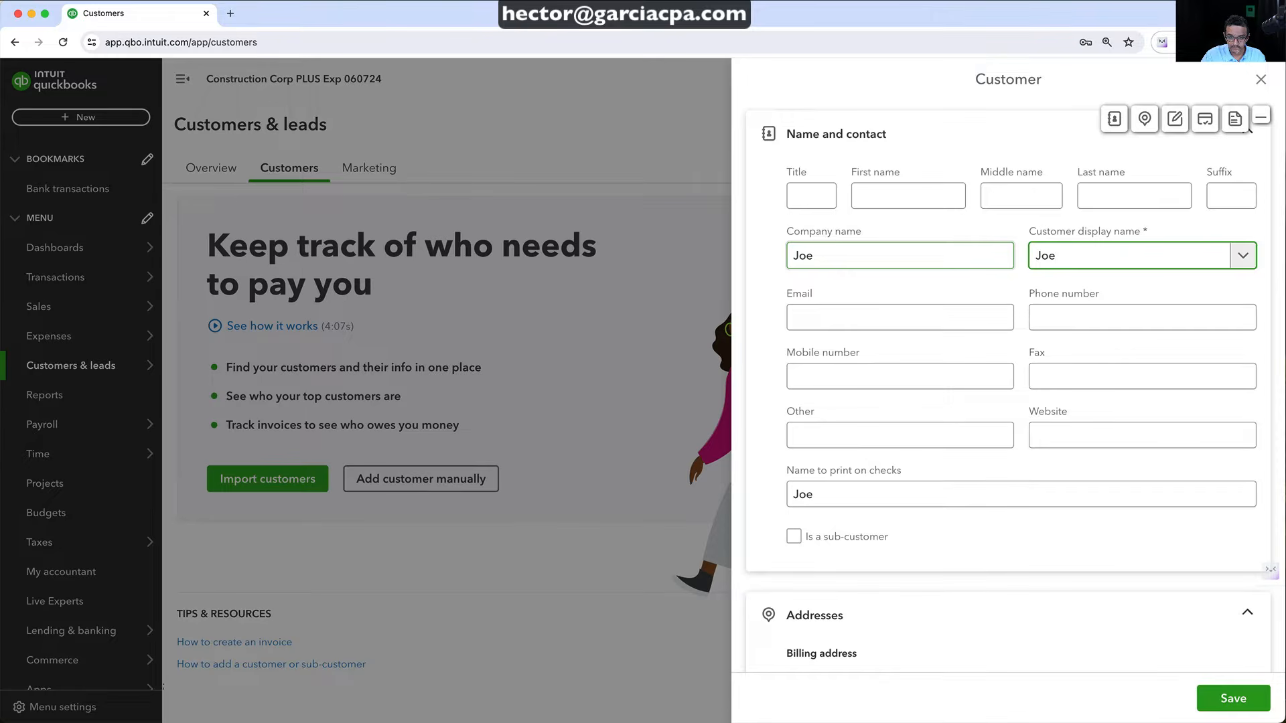
pyautogui.hotkey('shift', 'Tab')
pyautogui.press('BackSpace')
pyautogui.hotkey('shift', 'Tab')
pyautogui.hotkey('shift', 'Tab')
pyautogui.hotkey('shift', 'Tab')
pyautogui.hotkey('shift', 'Tab')
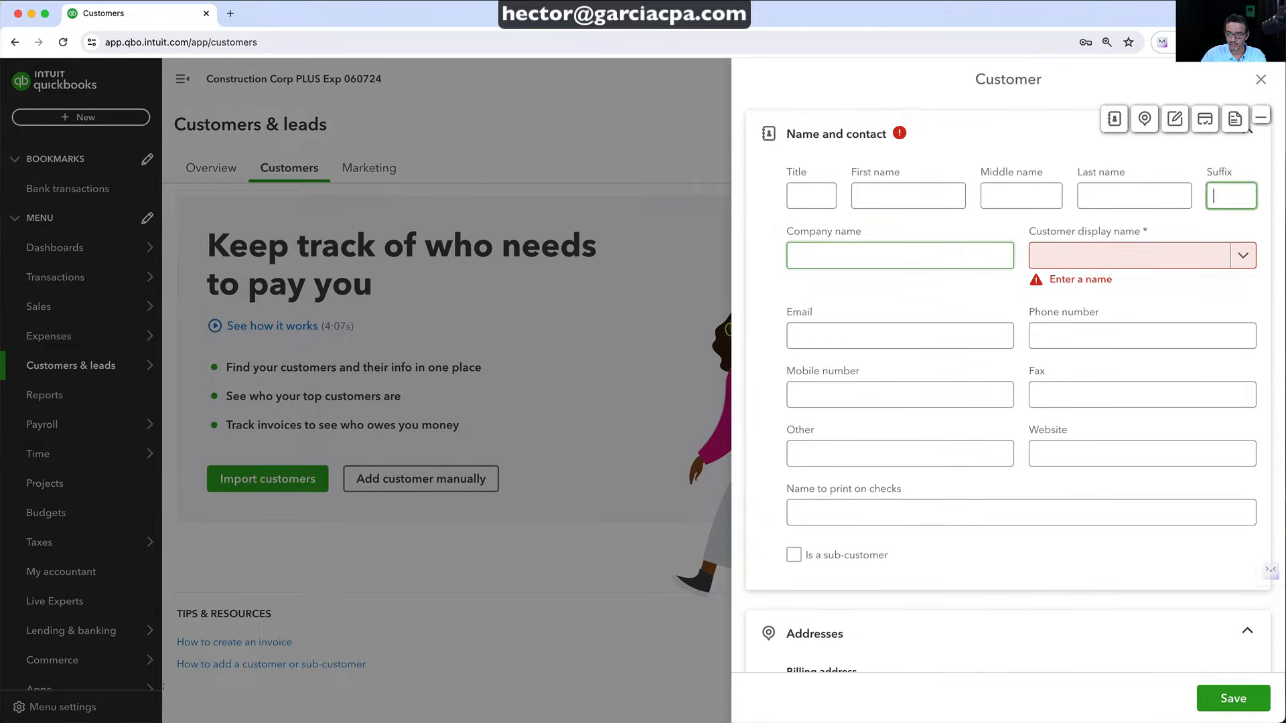
# Enter the customer's last name and save the new customer
pyautogui.press('Tab')
pyautogui.press('Tab')
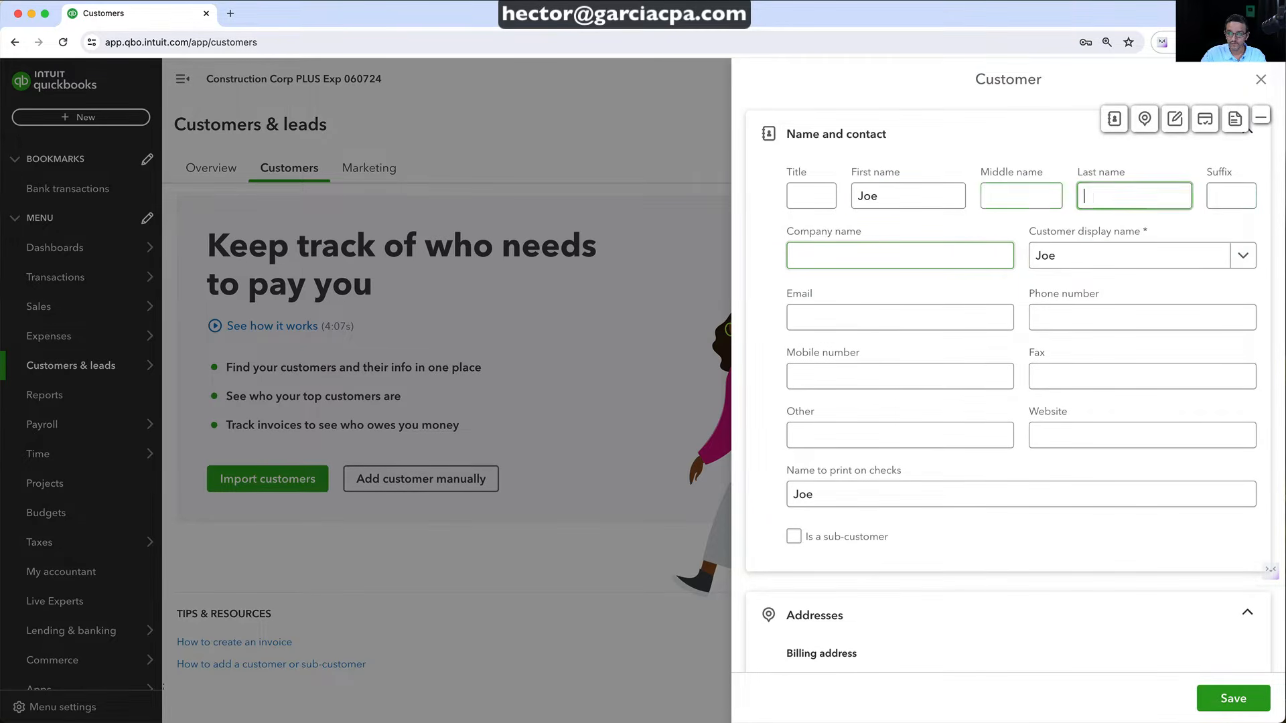
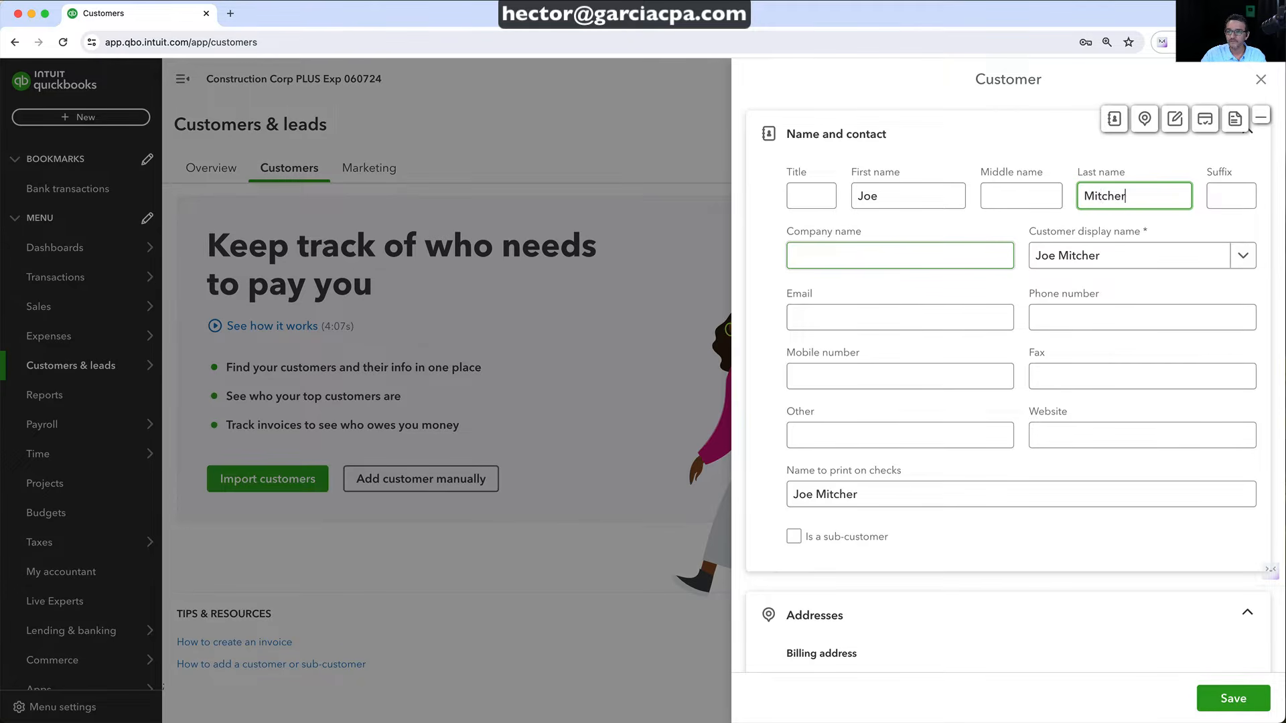
pyautogui.press('Tab')
pyautogui.press('Tab')
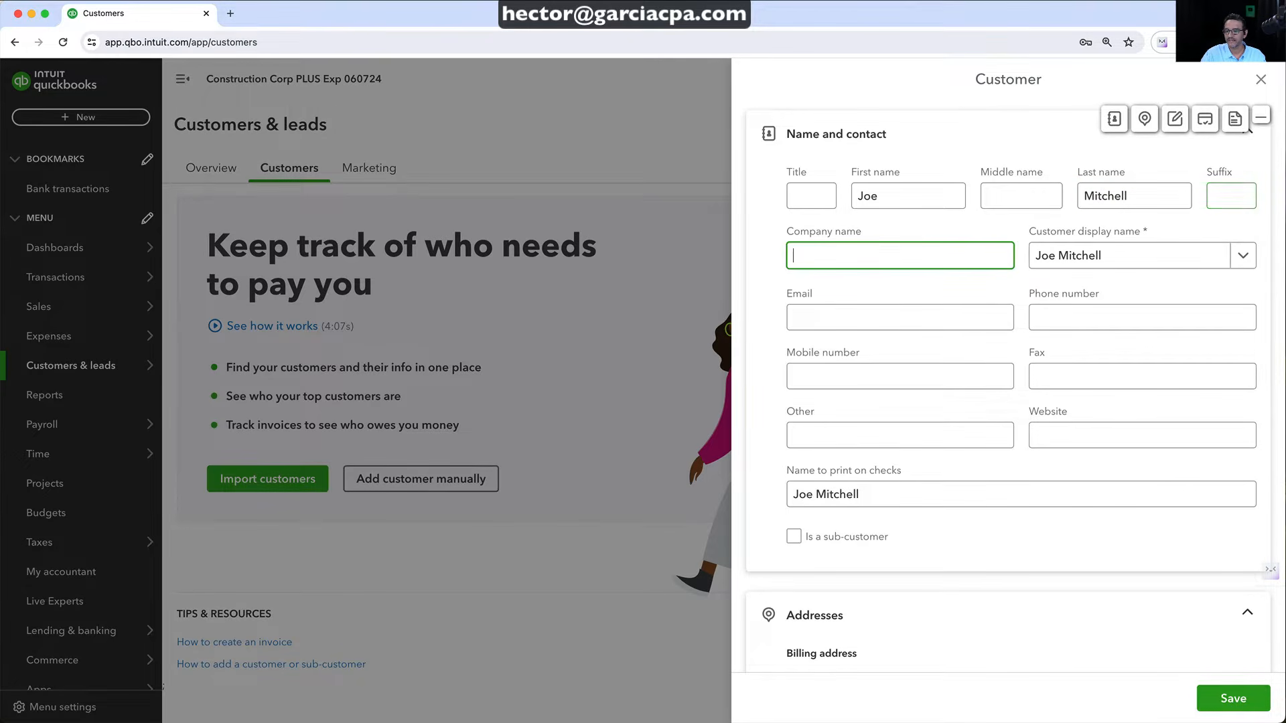
pyautogui.scroll(-7, 920, 422)
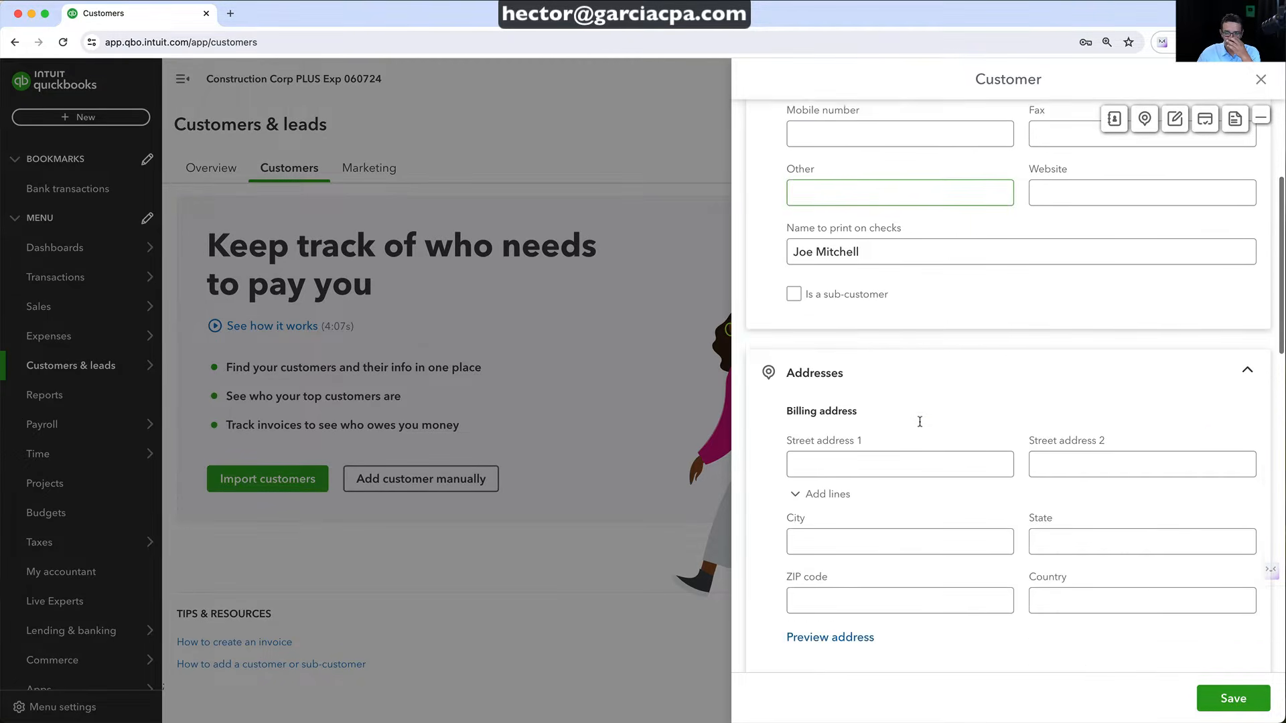
pyautogui.scroll(-10, 919, 422)
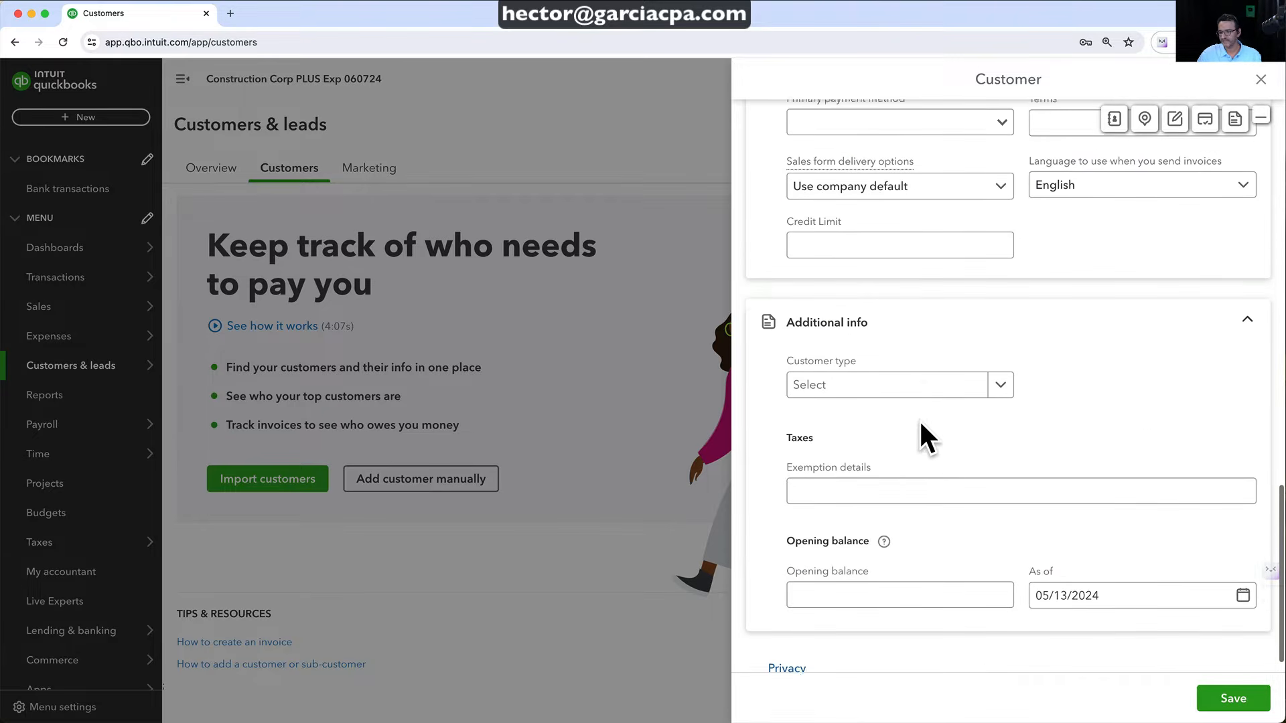
pyautogui.scroll(15, 919, 419)
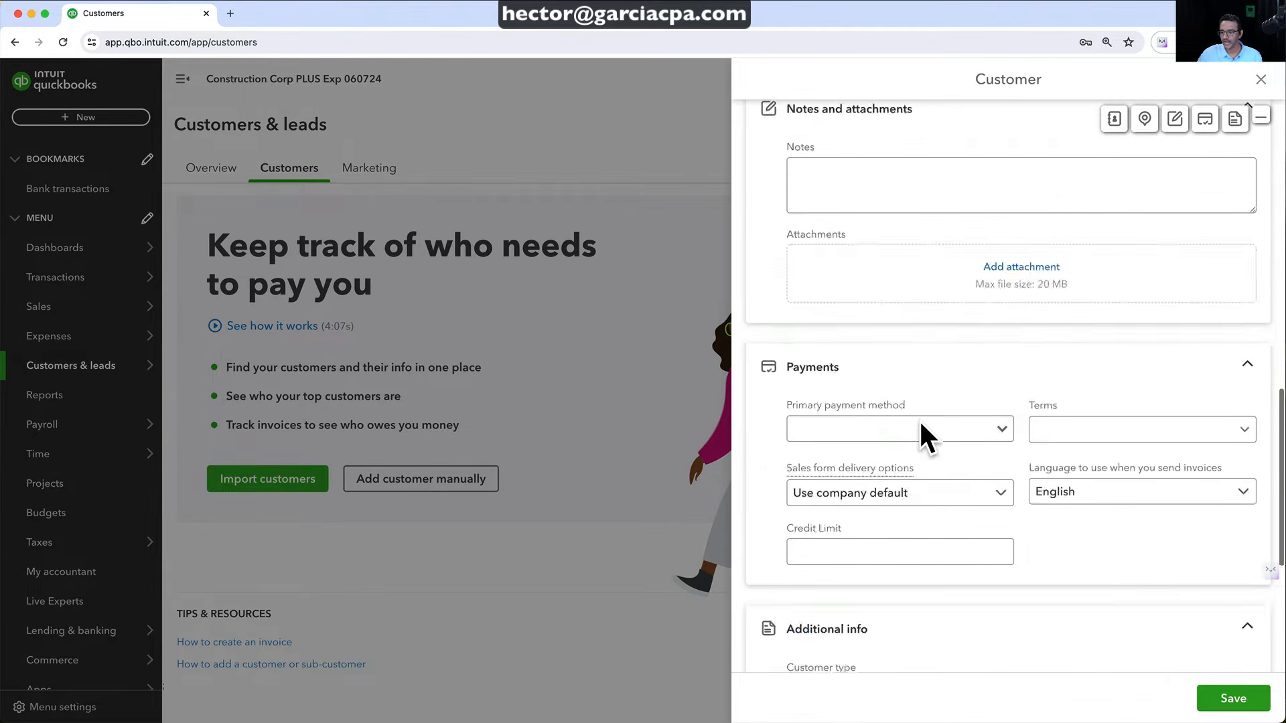
pyautogui.click(1236, 702)
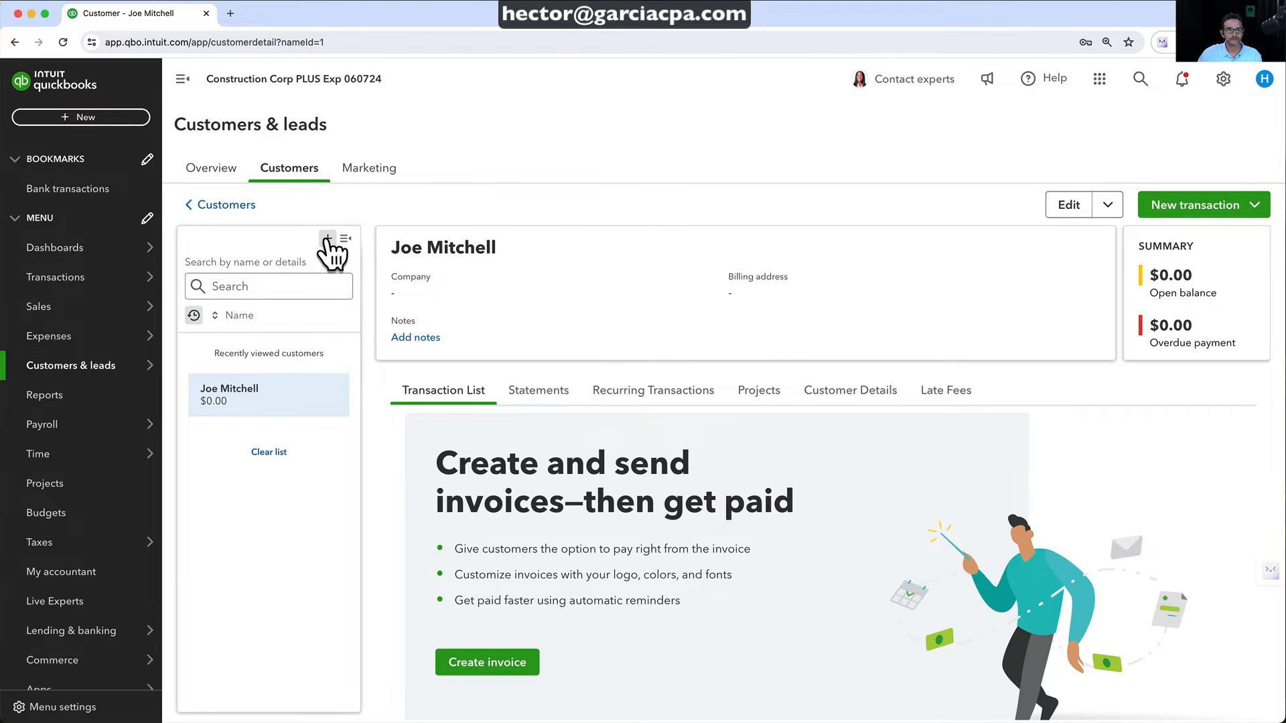
# Add a second customer with first and last name, save, and open the Projects page
pyautogui.click(328, 239)
pyautogui.click(909, 194)
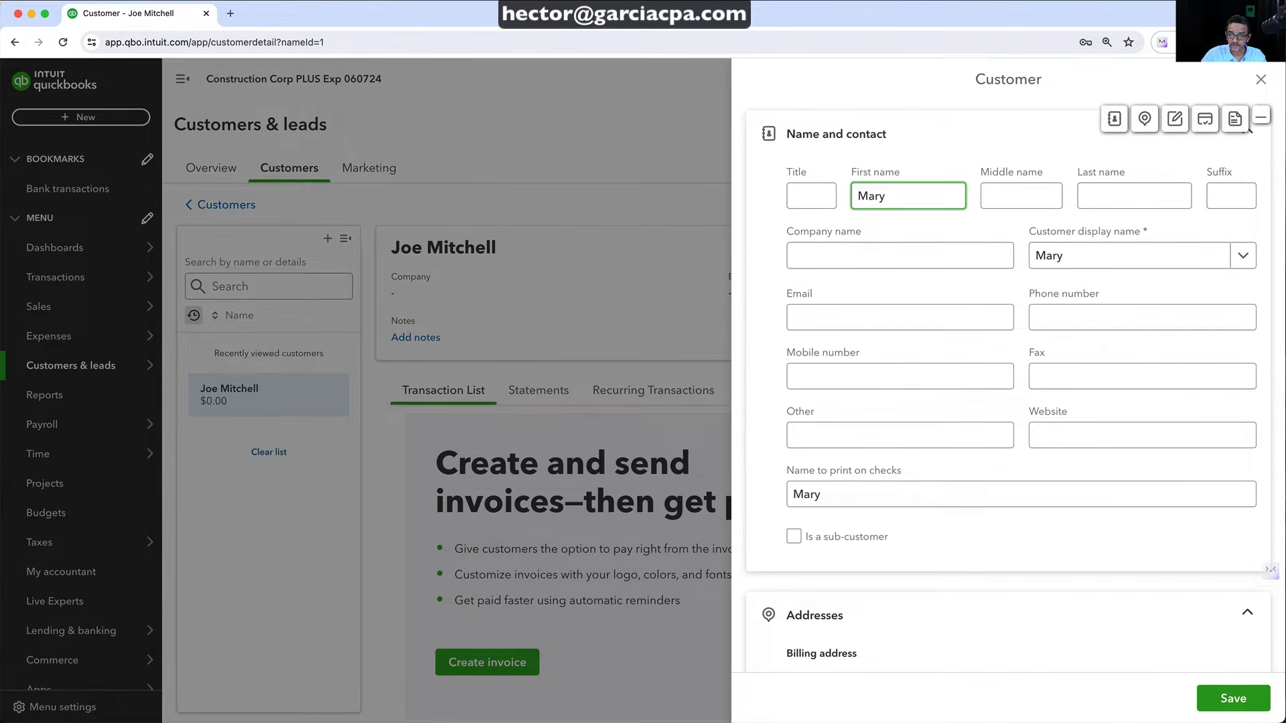
pyautogui.press('Tab')
pyautogui.press('Tab')
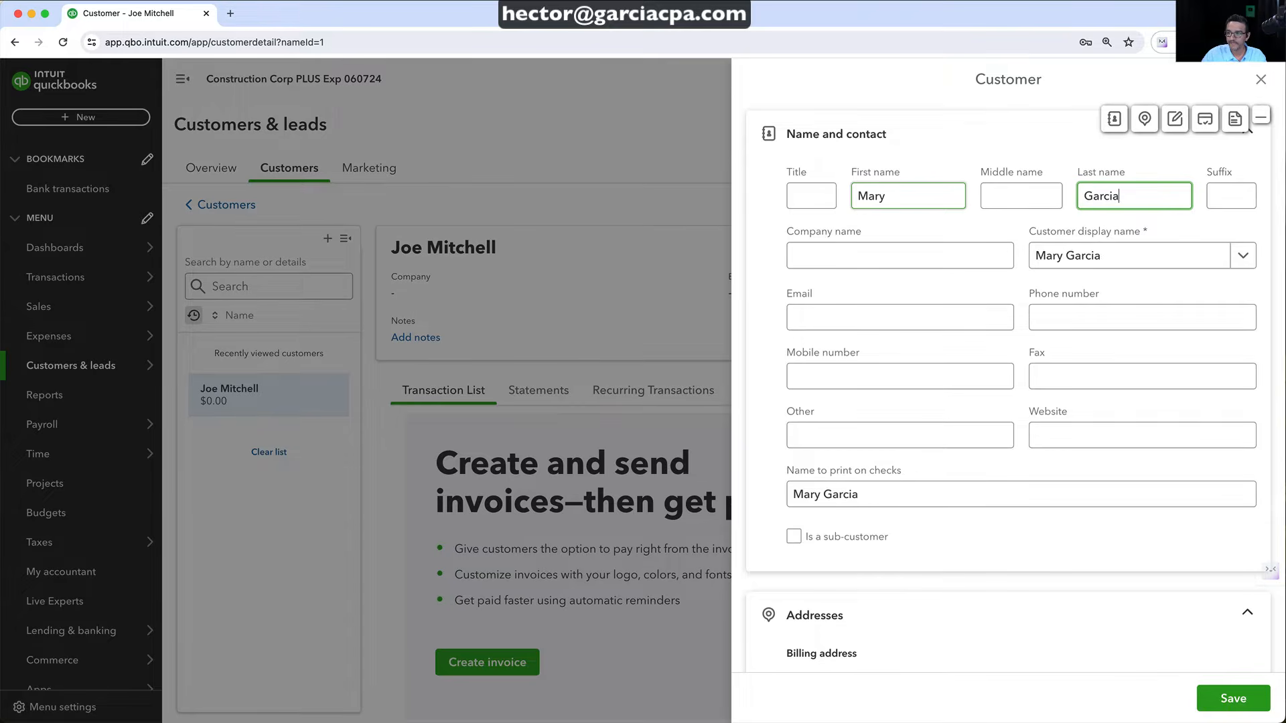
pyautogui.click(1245, 698)
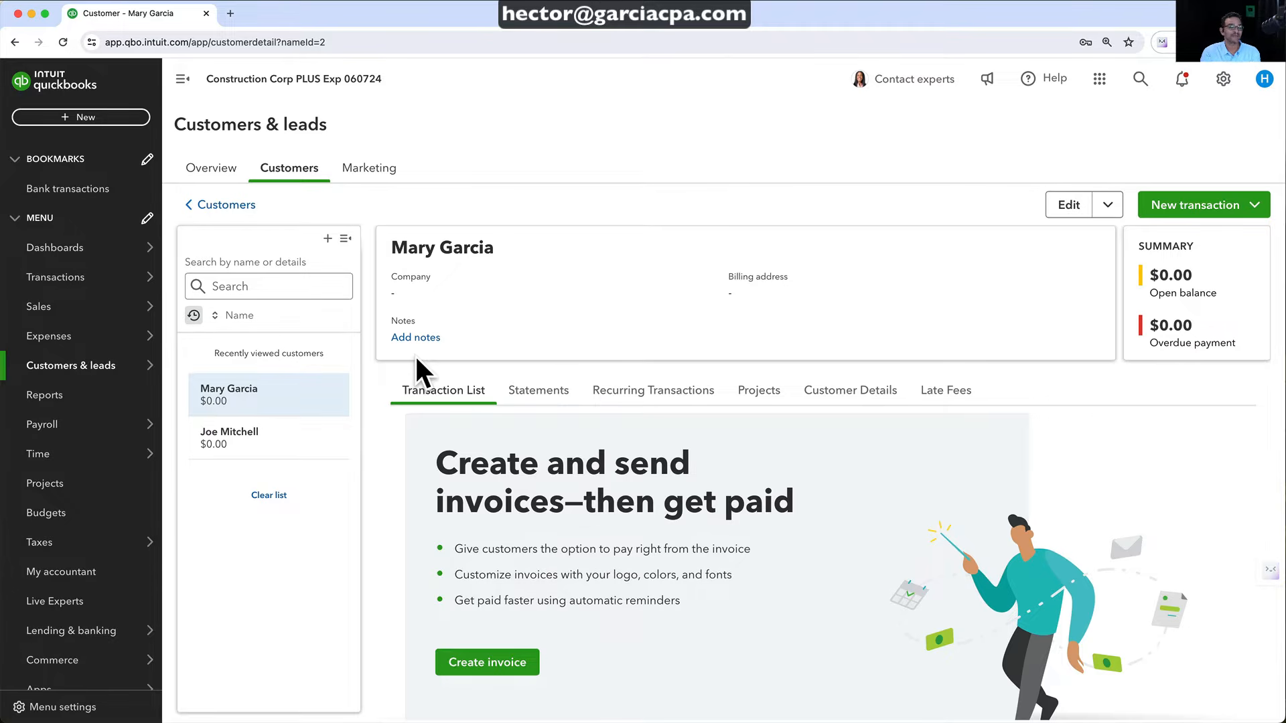
pyautogui.click(41, 487)
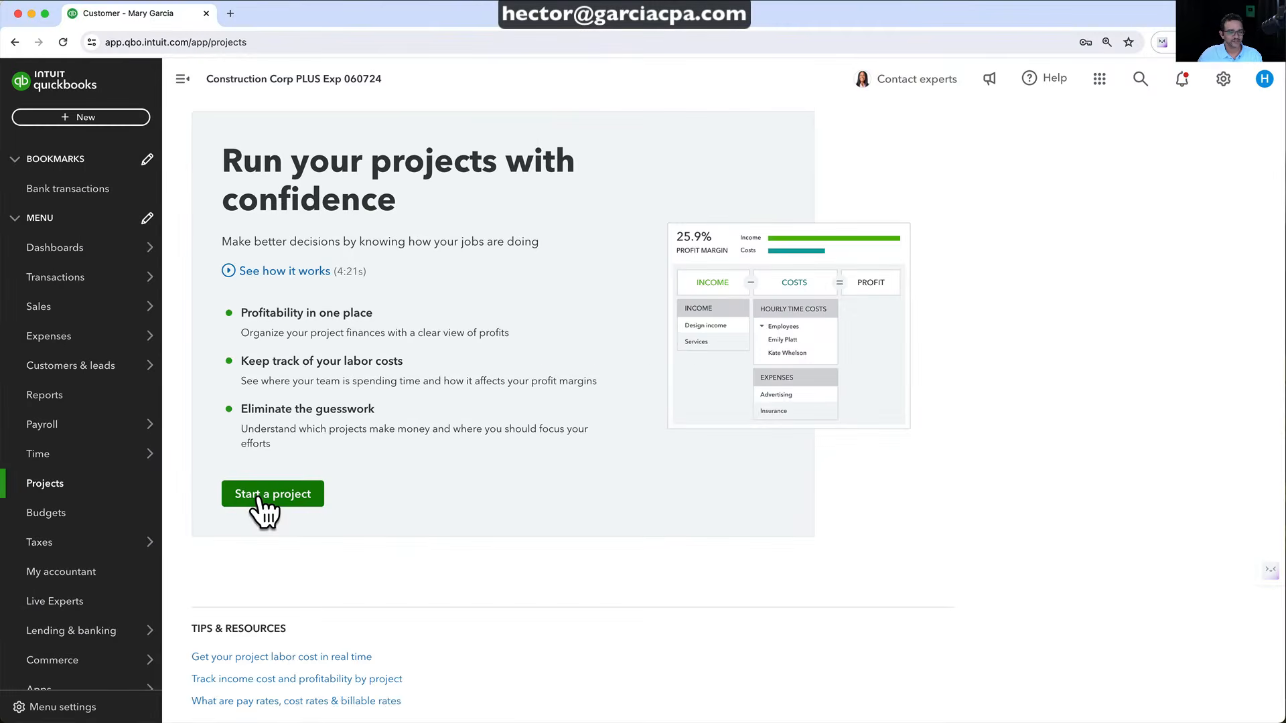
# Start a Kitchen Remodel project for the first customer, dated 06/01/2024 to 08/31/2024
pyautogui.click(271, 496)
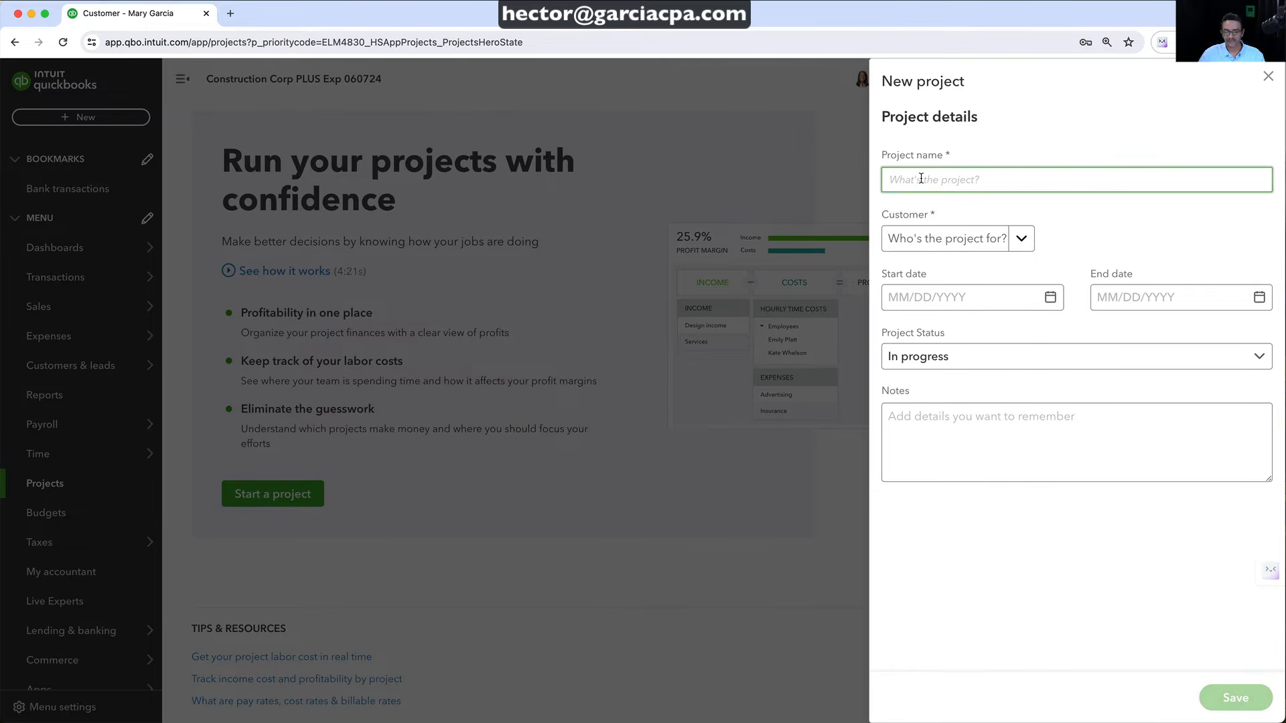
pyautogui.write('Kitchen Remodel')
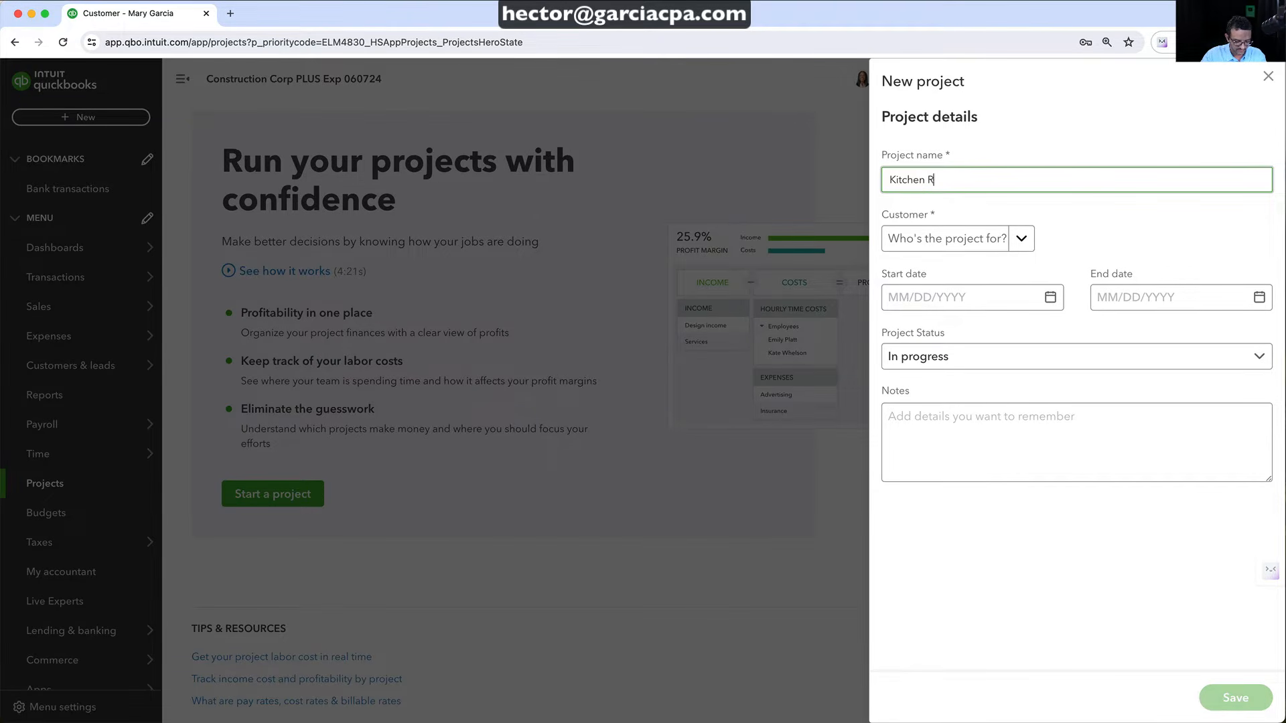
pyautogui.click(1021, 240)
pyautogui.click(931, 305)
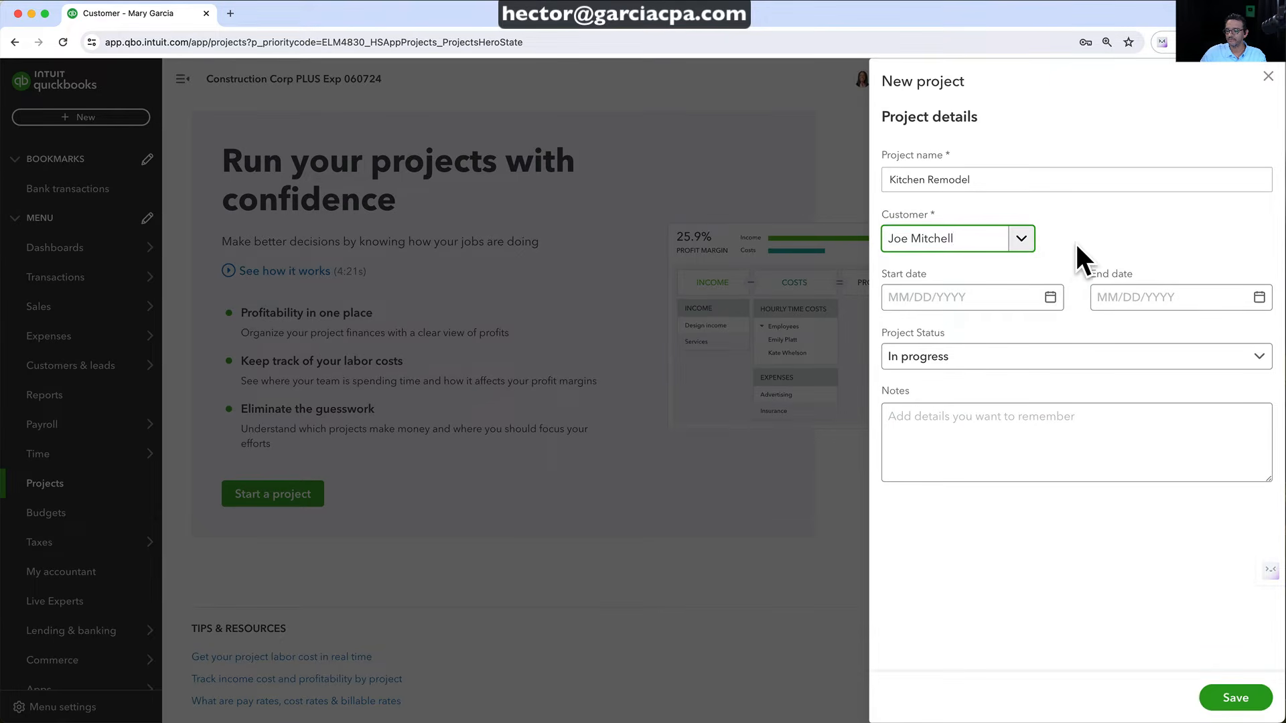
pyautogui.click(1048, 299)
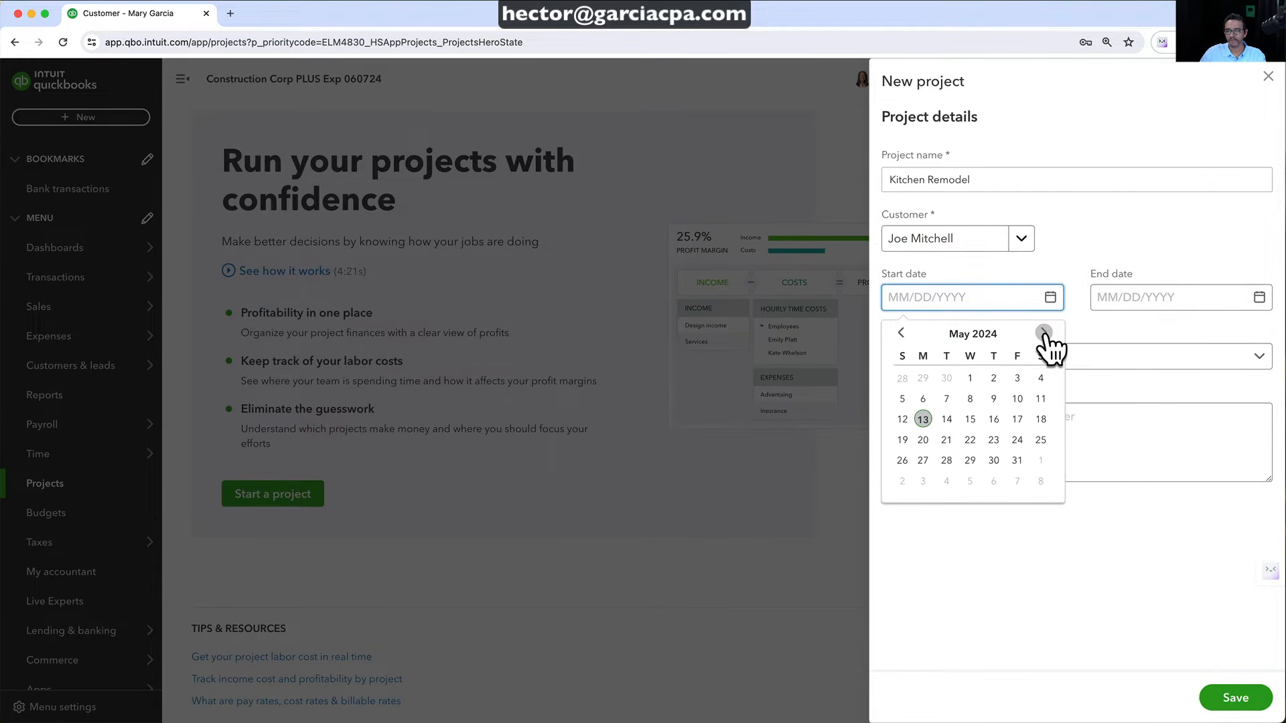
pyautogui.click(1043, 333)
pyautogui.click(1041, 379)
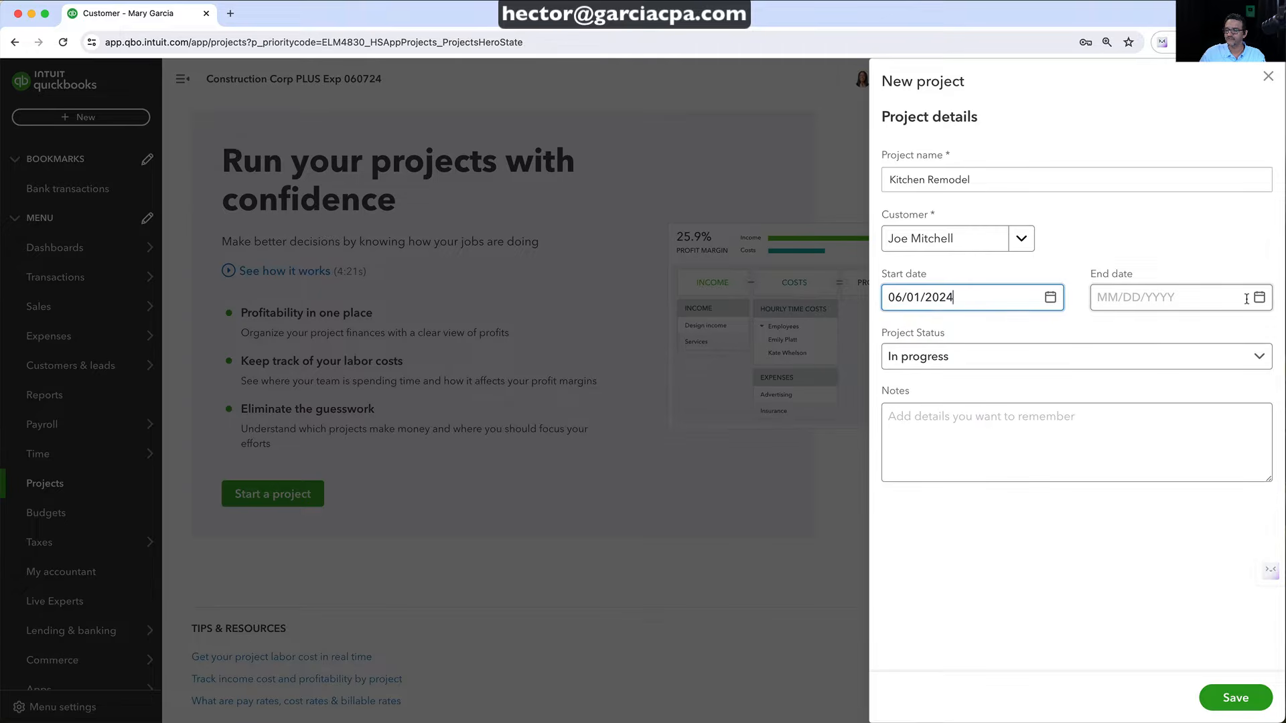
pyautogui.click(1259, 297)
pyautogui.click(1252, 332)
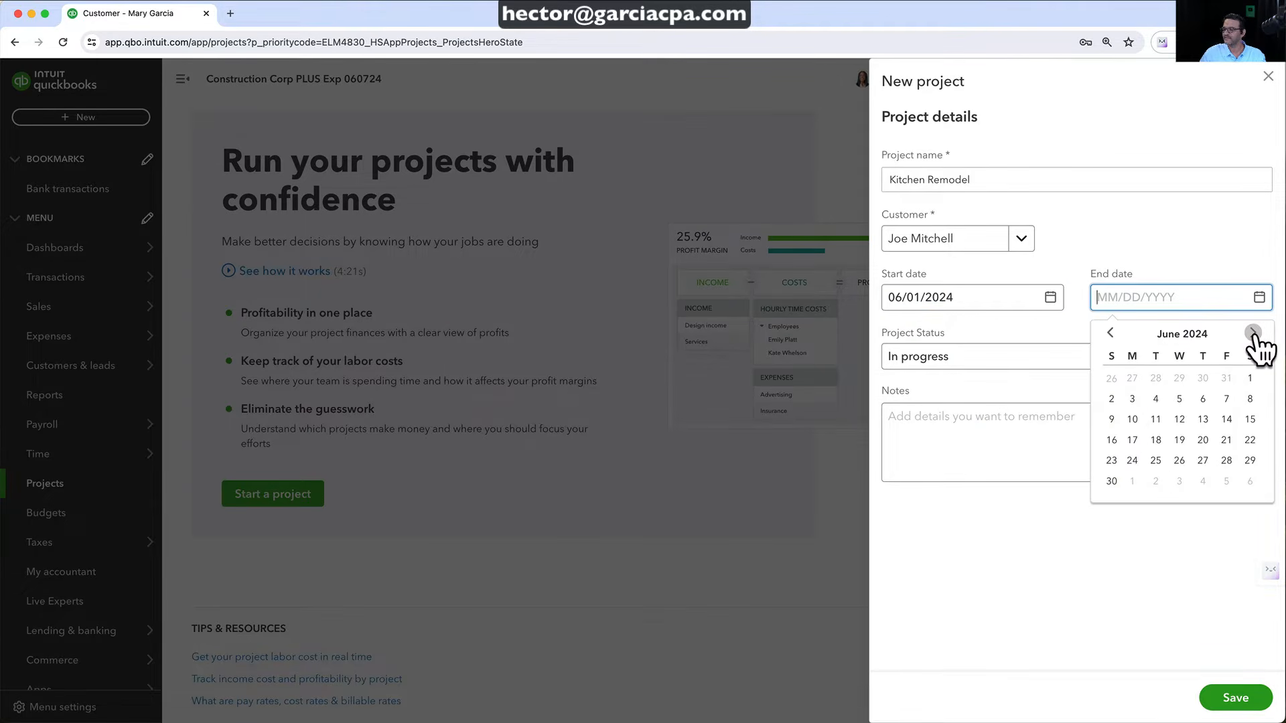
pyautogui.click(1252, 332)
pyautogui.click(1252, 333)
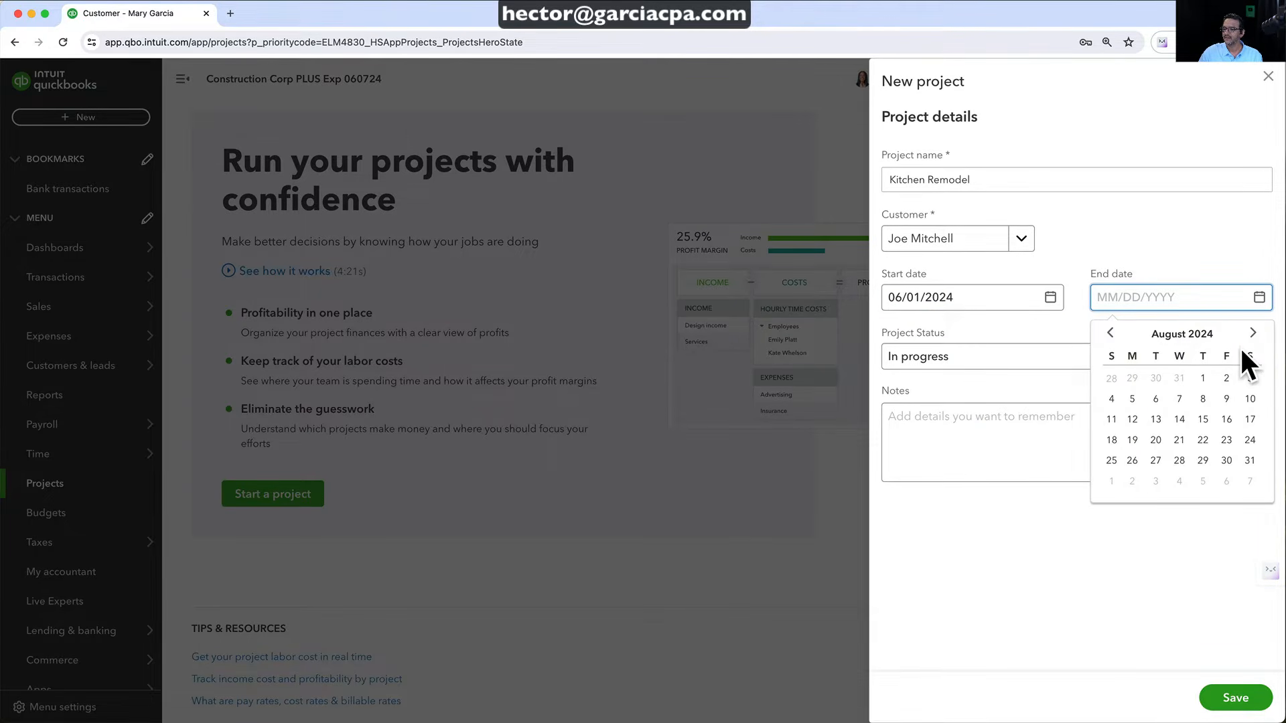
pyautogui.click(1248, 460)
# Set the project status to Not started and save the project
pyautogui.click(937, 358)
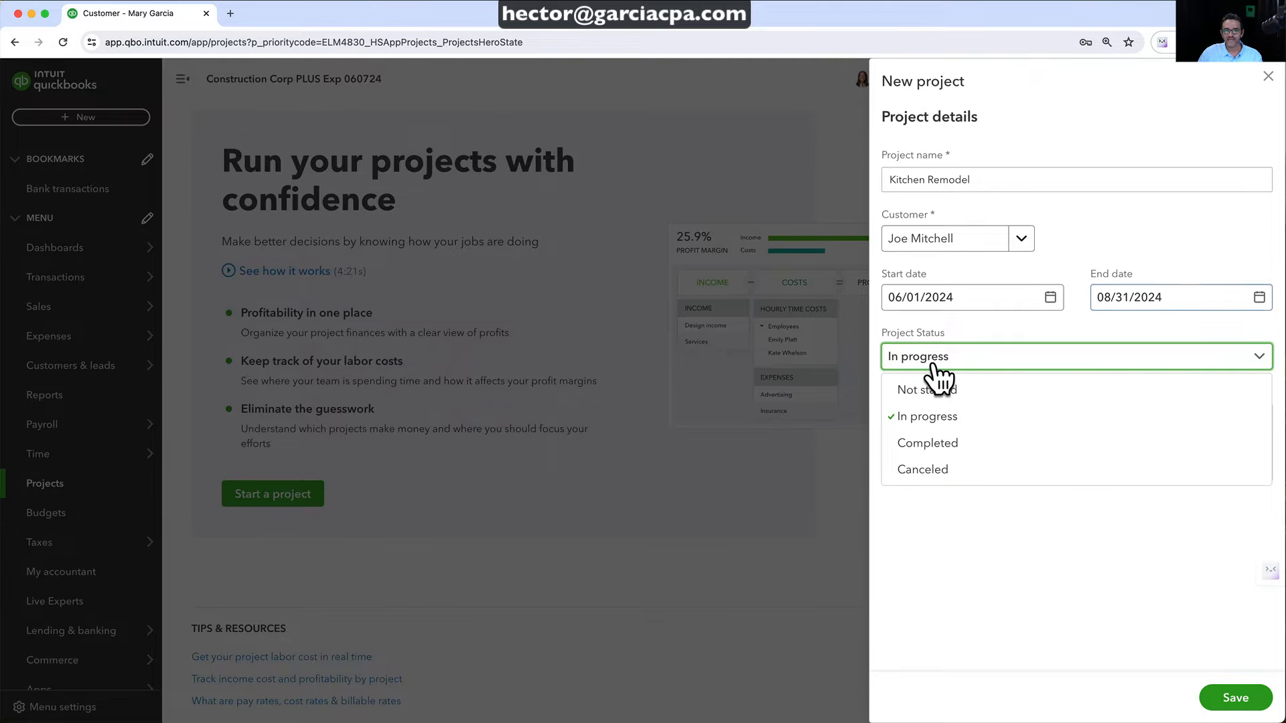
pyautogui.click(932, 420)
pyautogui.click(940, 359)
pyautogui.click(927, 392)
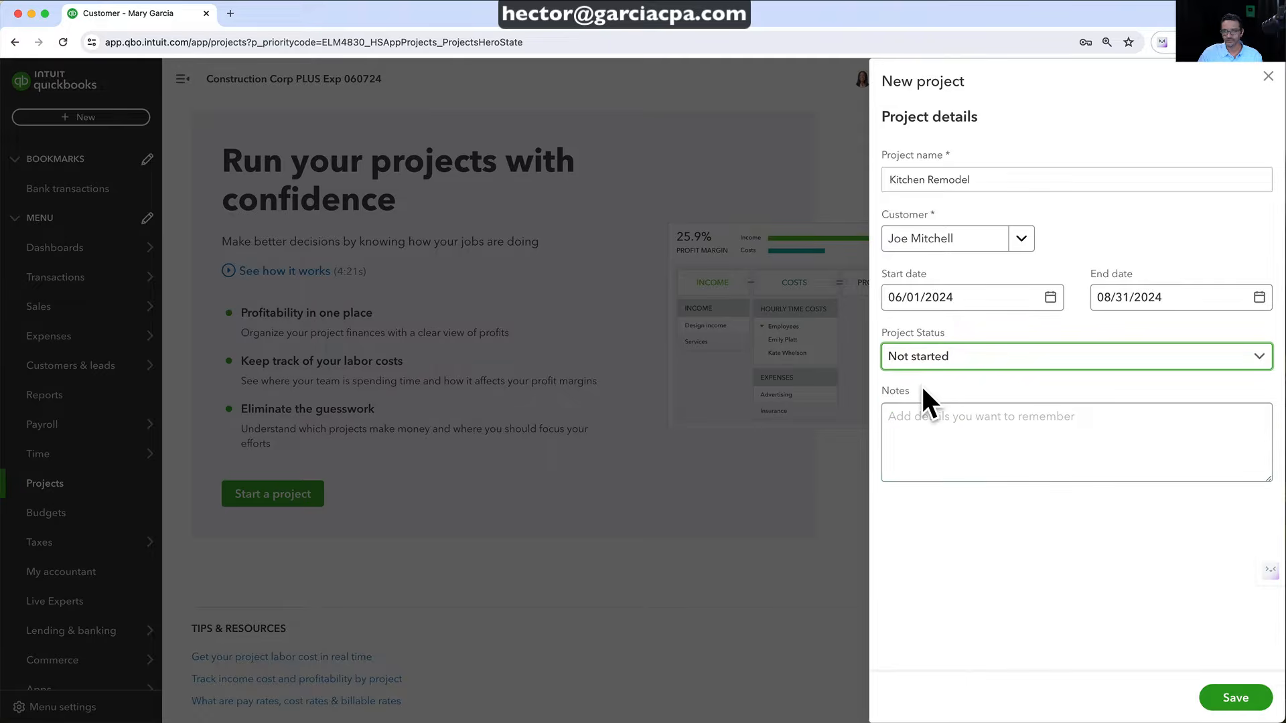
pyautogui.click(951, 442)
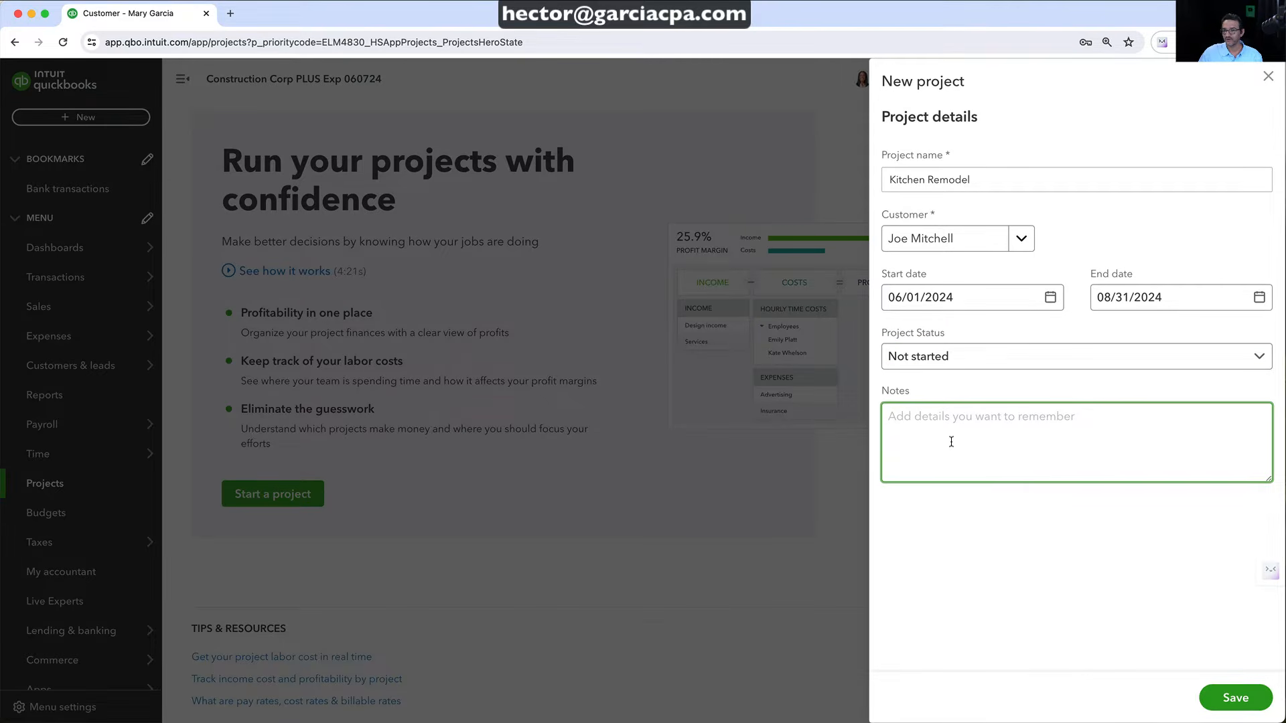
pyautogui.click(1235, 697)
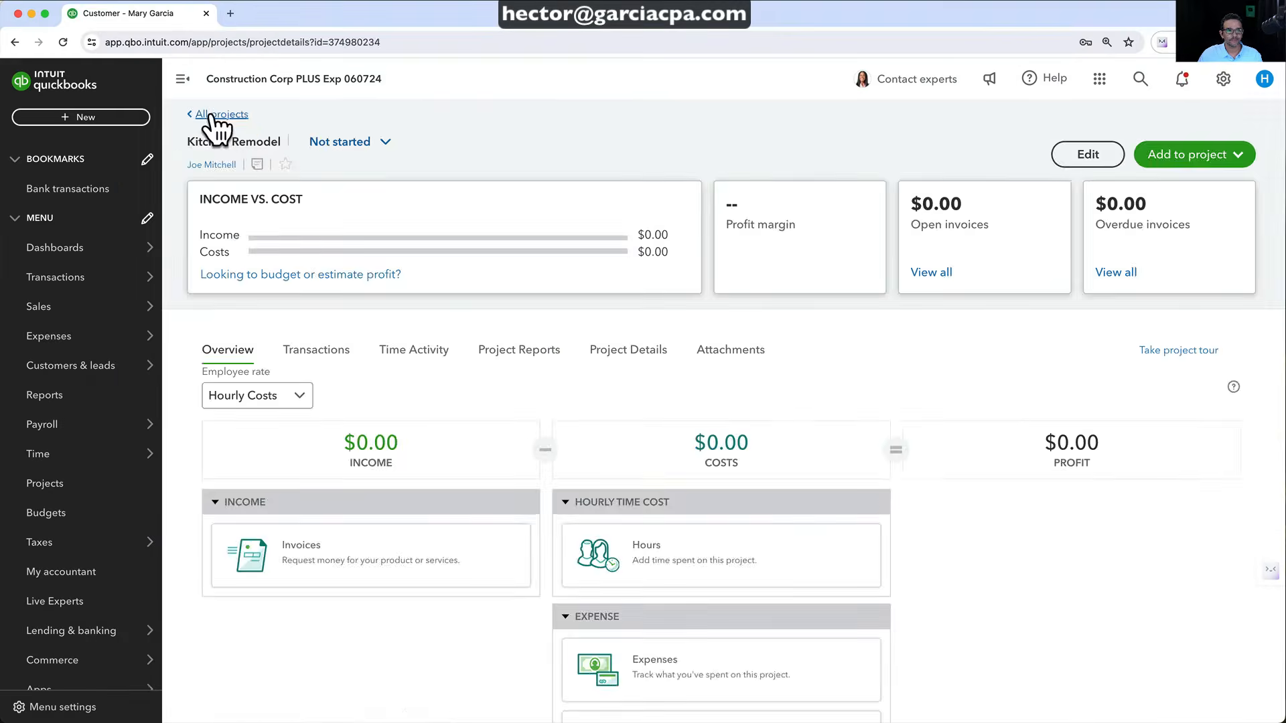
# Filter the Projects list to All statuses so the Kitchen Remodel project appears
pyautogui.click(230, 107)
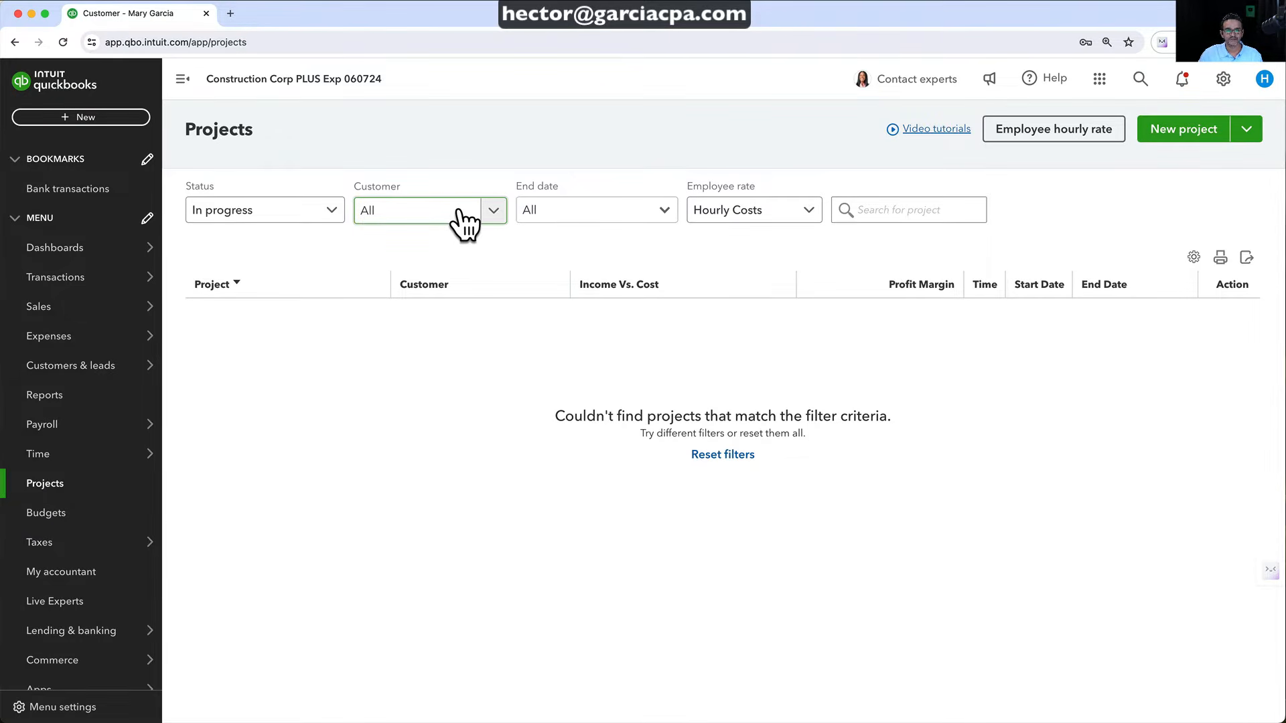
pyautogui.click(245, 213)
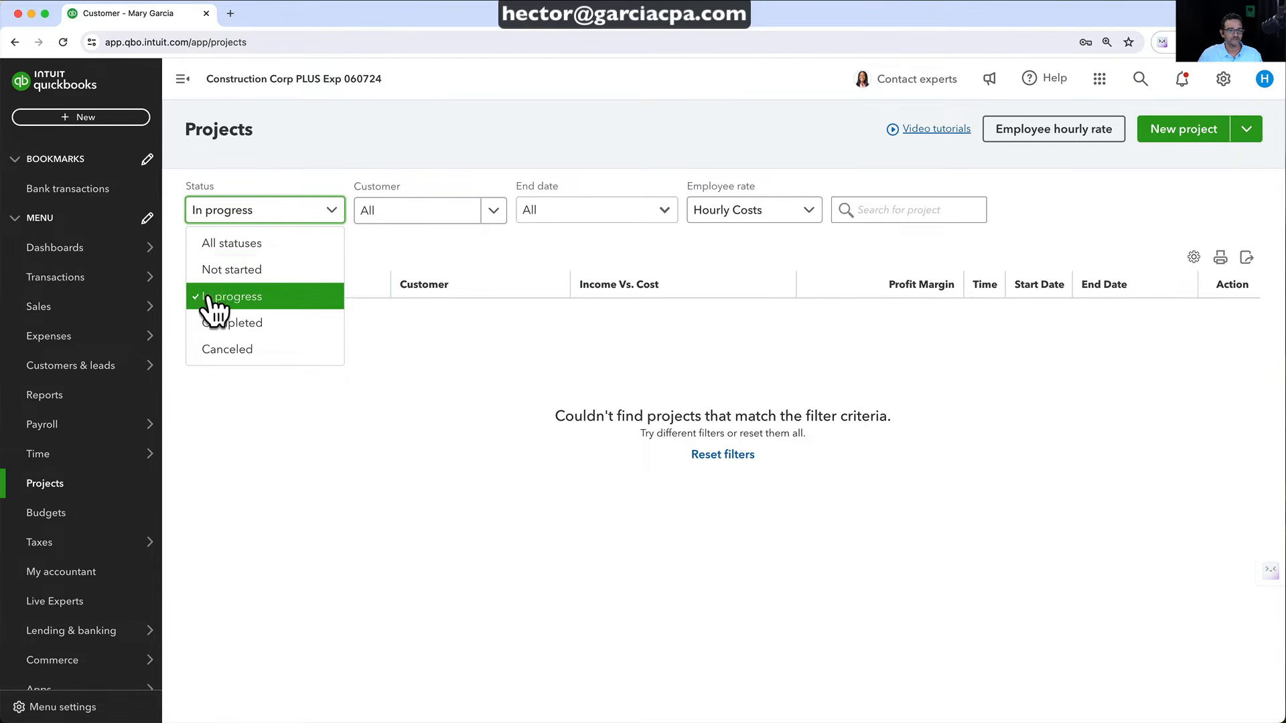
pyautogui.click(231, 242)
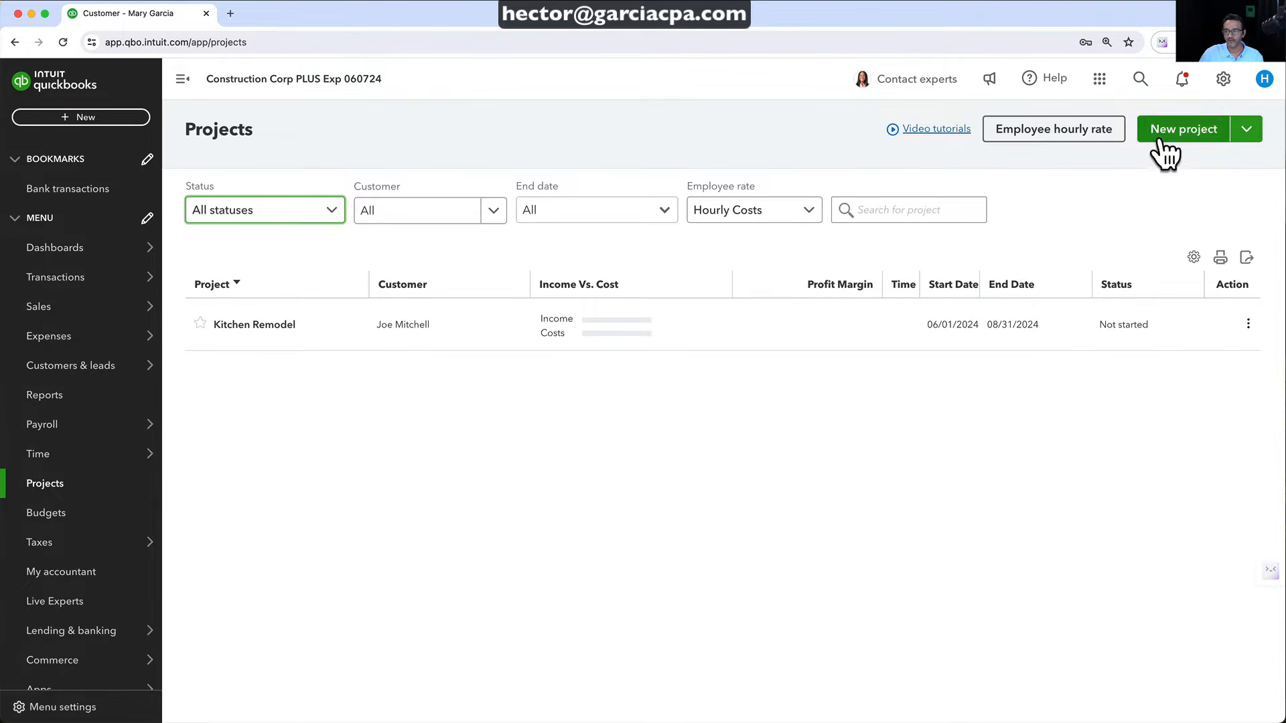
# Start a new project named 'Backyard Remodel' and assign it to the customer
pyautogui.click(1187, 127)
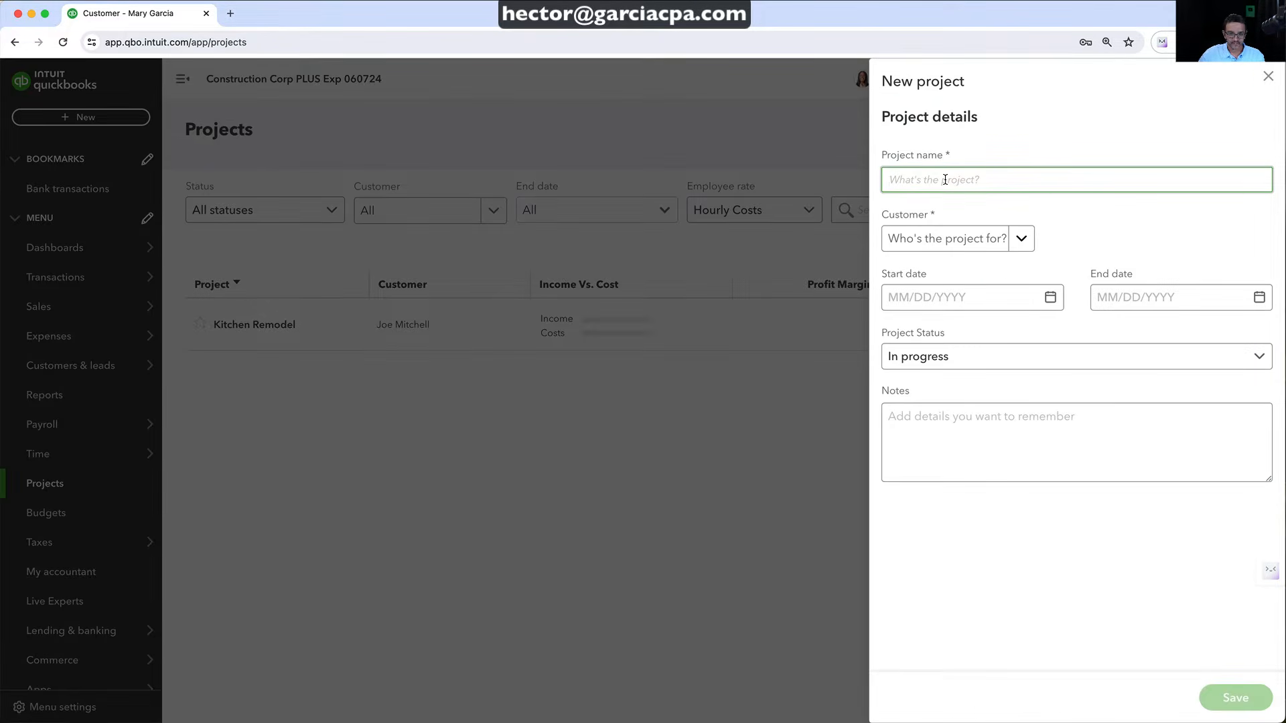
pyautogui.write('Backya')
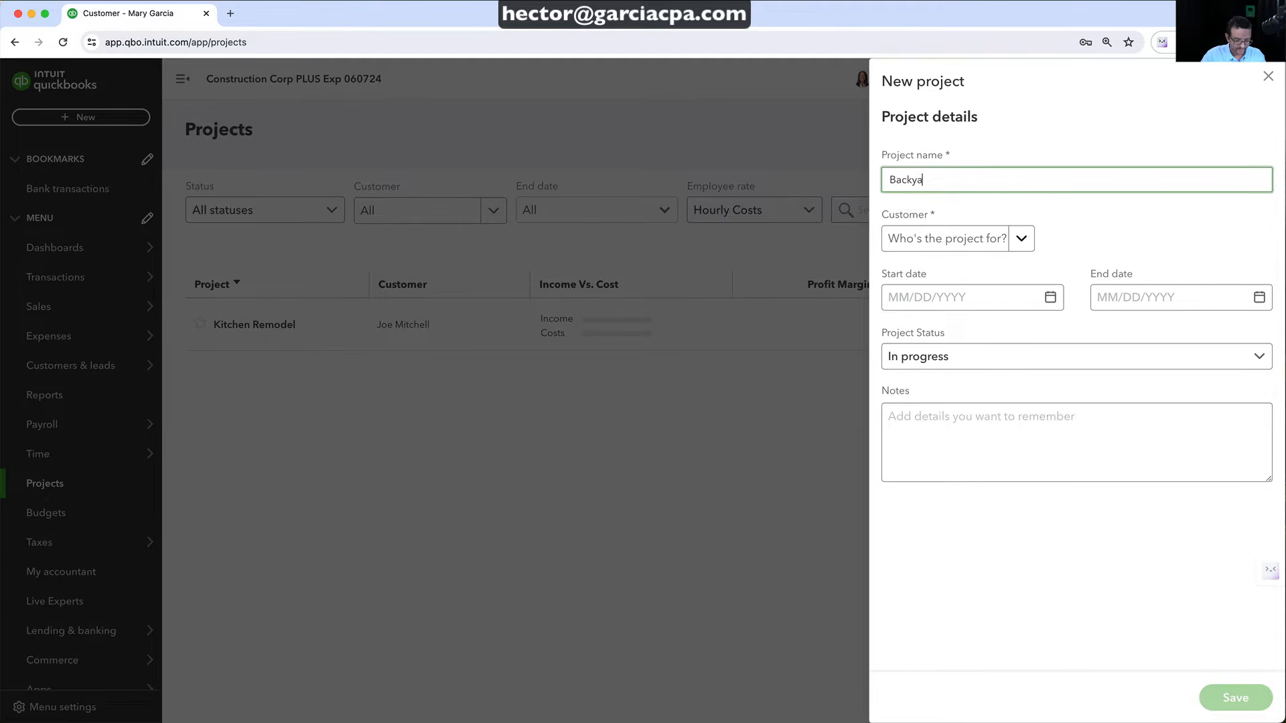
pyautogui.write('rd Remodel')
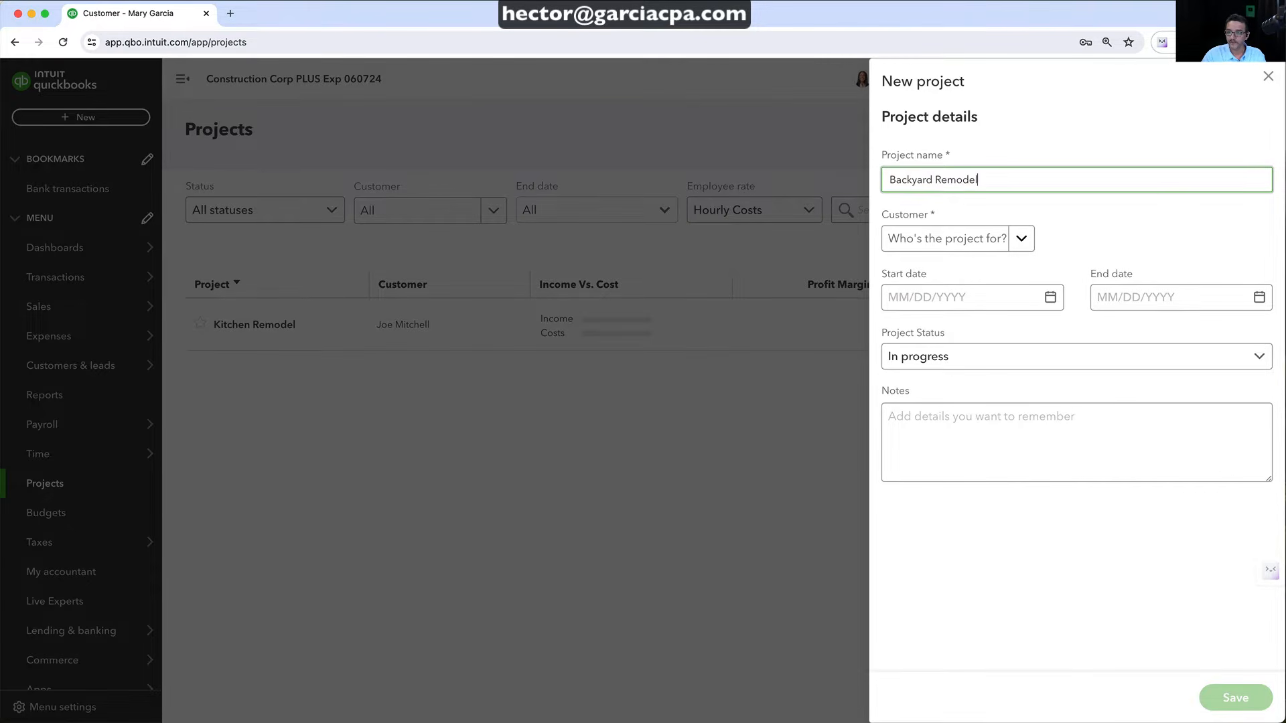
pyautogui.click(1010, 245)
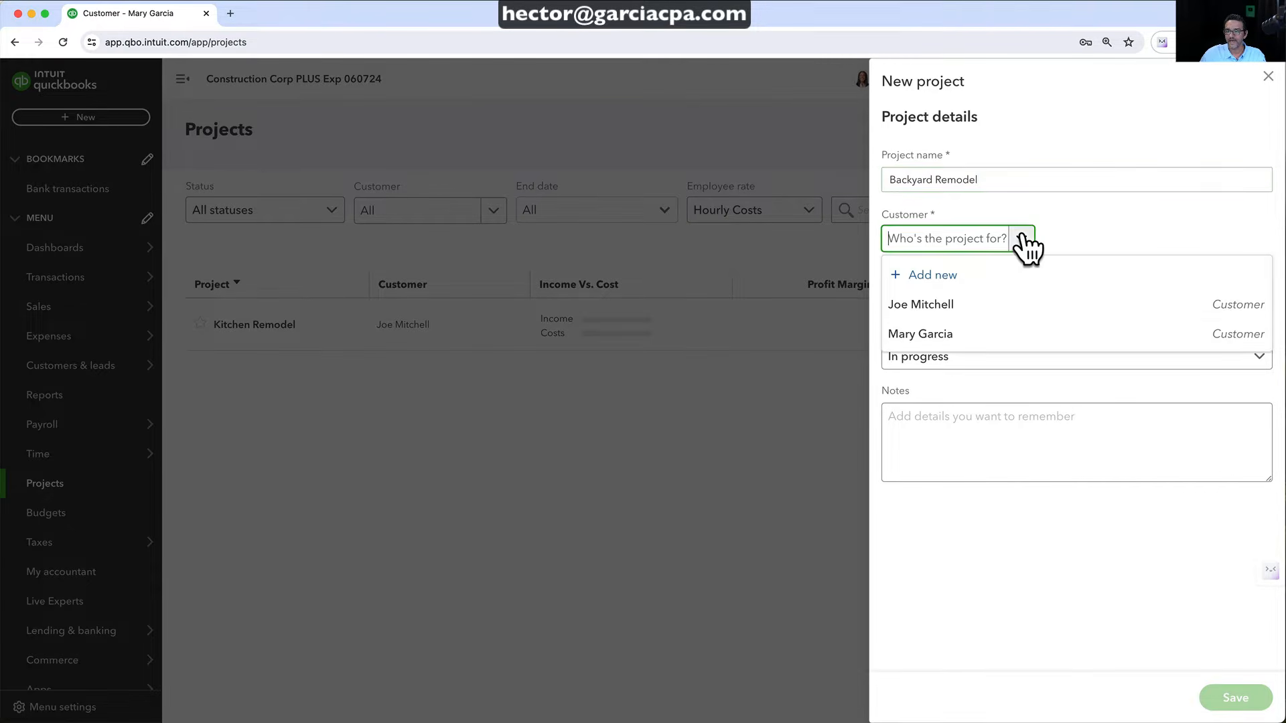
pyautogui.click(937, 335)
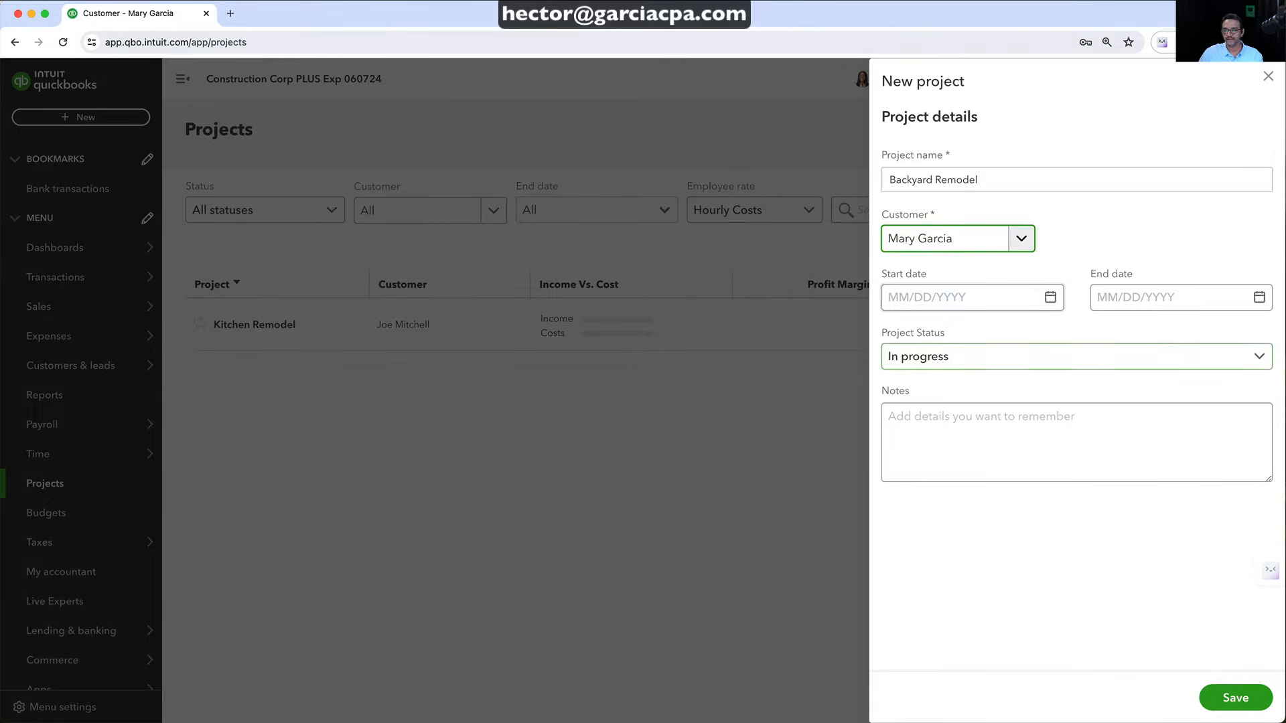
# Set the project to run 05/01/2024 to 08/14/2024, keep it In progress, and save
pyautogui.click(1049, 298)
pyautogui.click(970, 377)
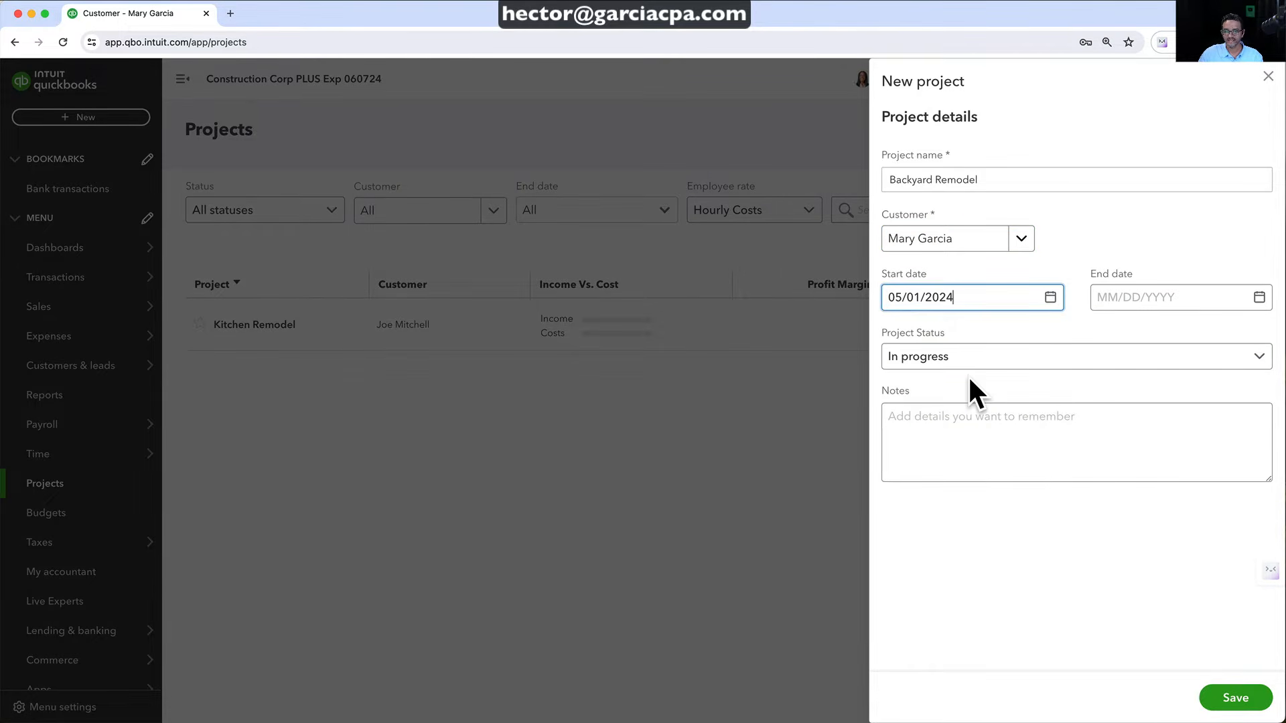
pyautogui.click(1258, 298)
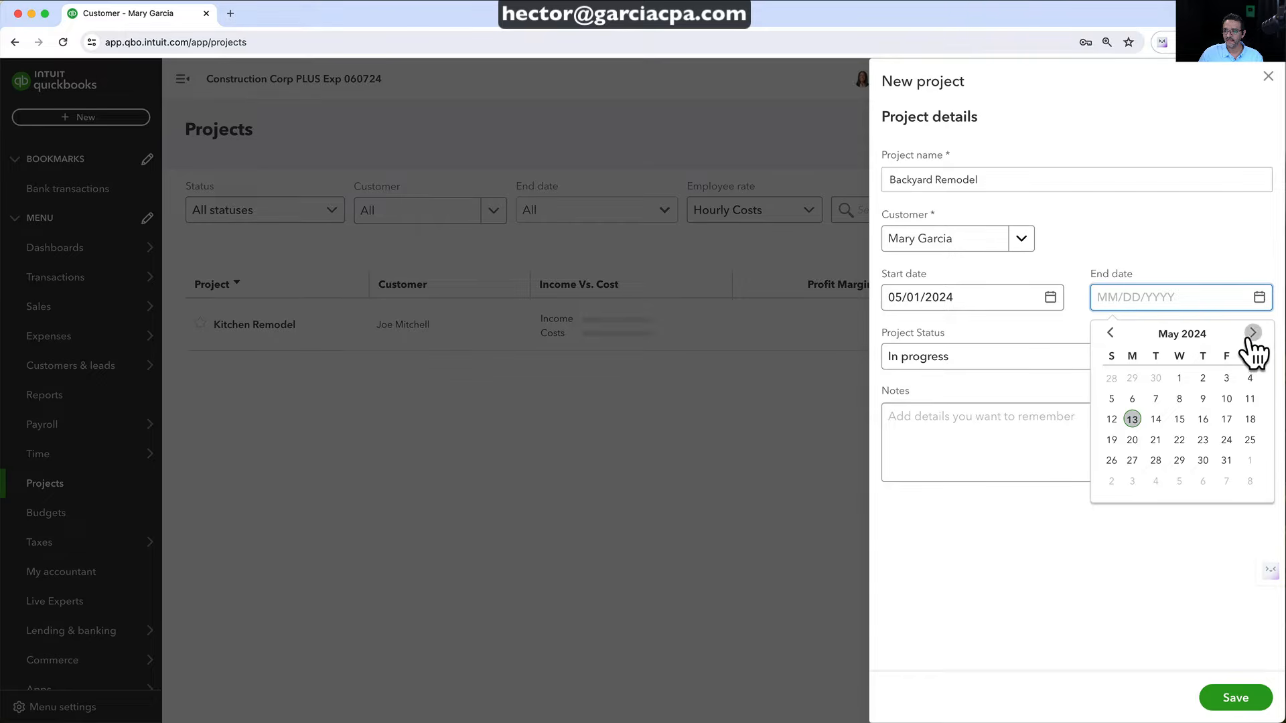
pyautogui.click(1251, 333)
pyautogui.click(1252, 333)
pyautogui.click(1252, 333)
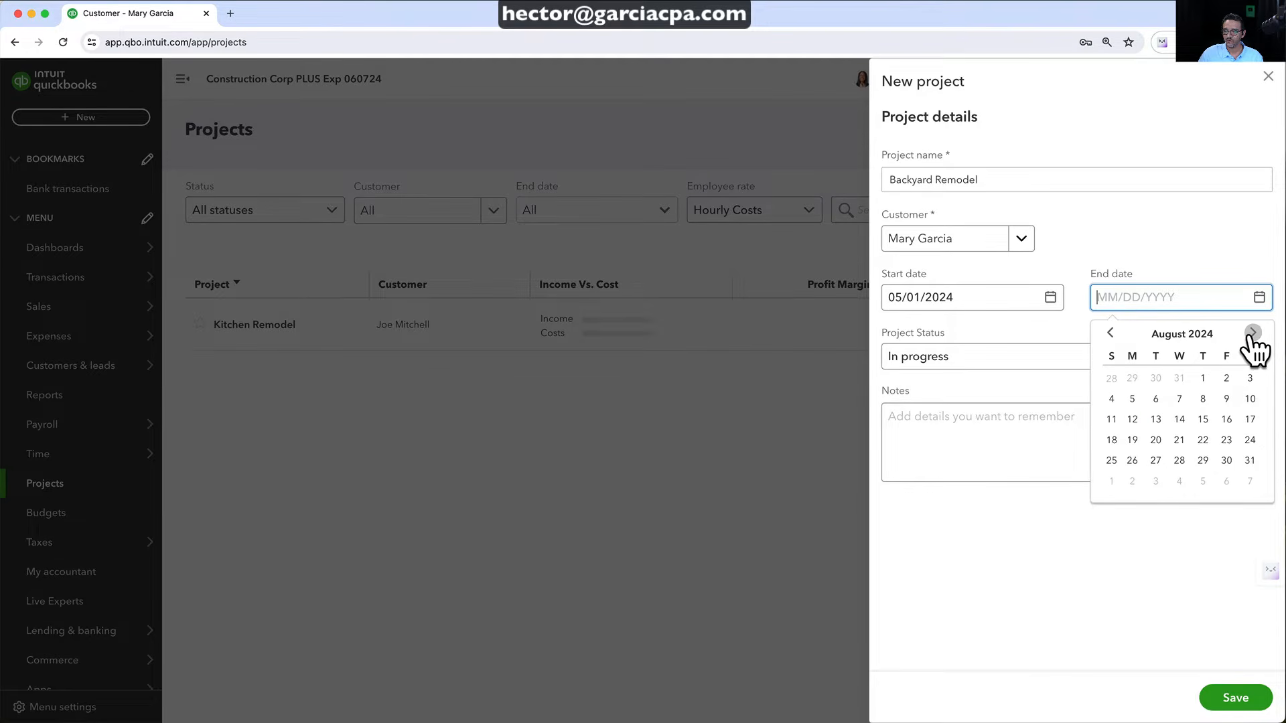
pyautogui.click(1176, 418)
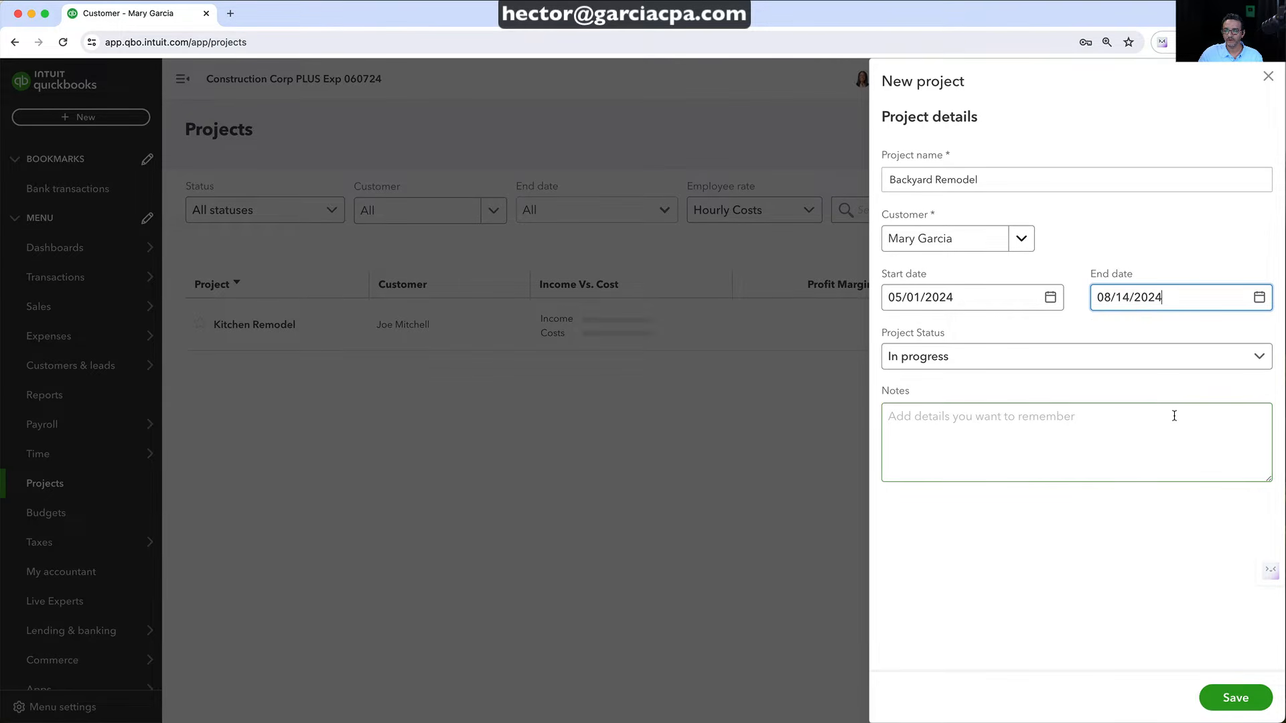
pyautogui.click(944, 362)
pyautogui.click(924, 418)
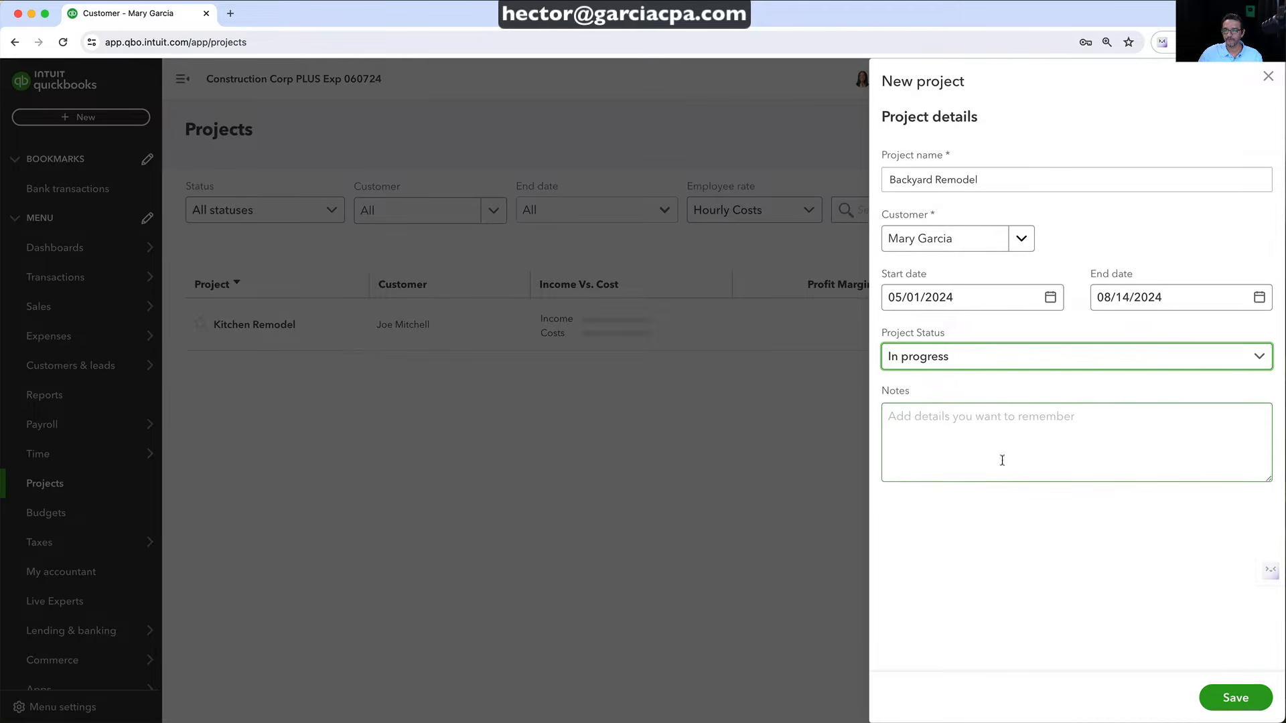
pyautogui.click(1236, 699)
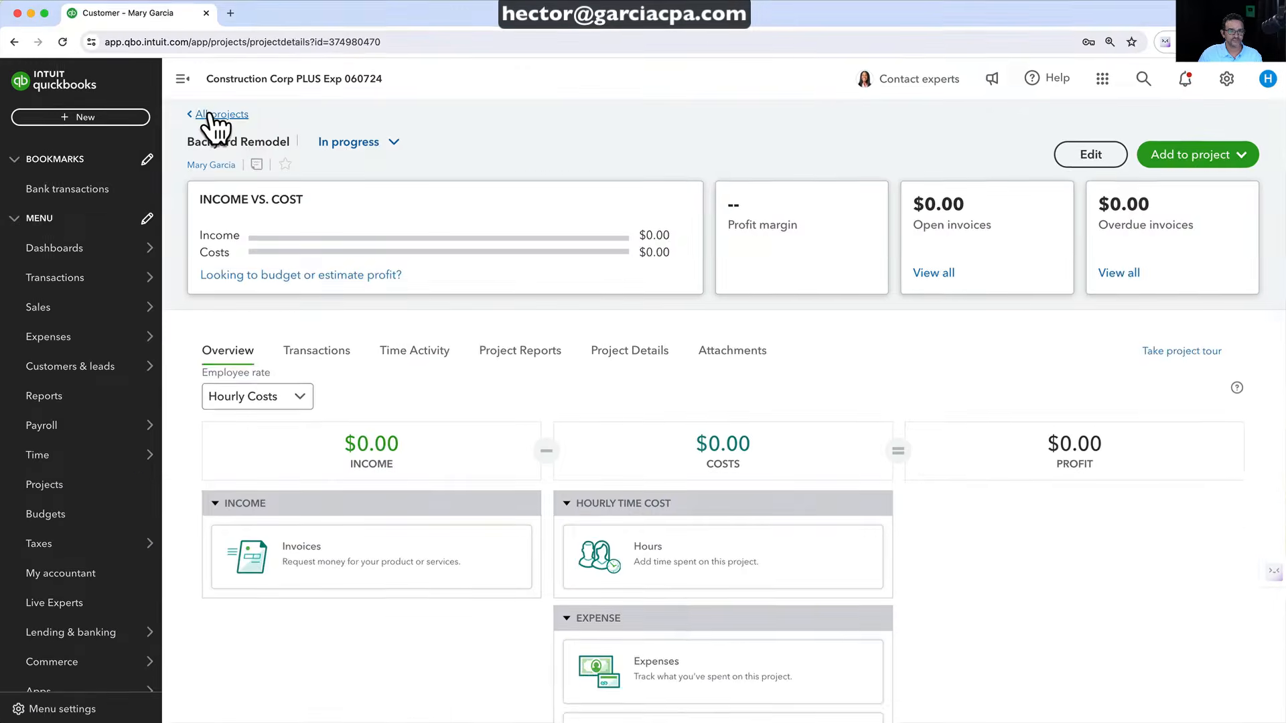
# Reopen Backyard Remodel from All projects, close the tour popup, and show the Add to project choices
pyautogui.click(211, 115)
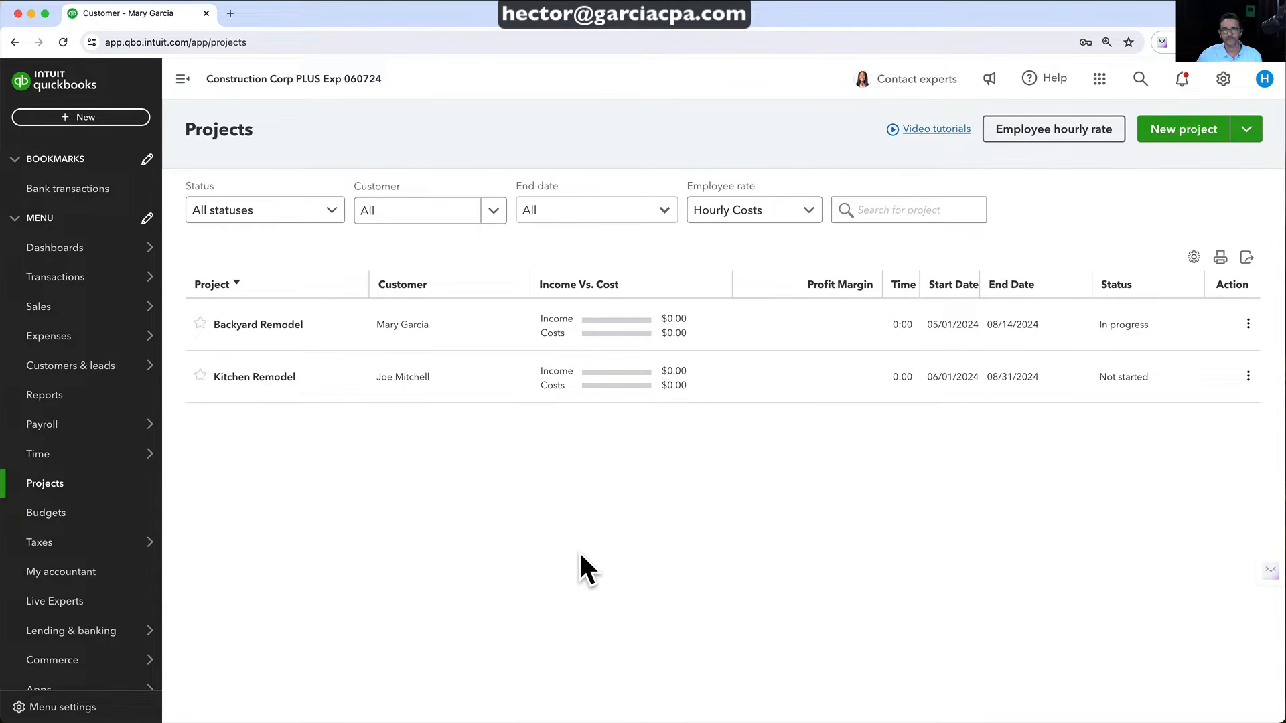
pyautogui.click(251, 326)
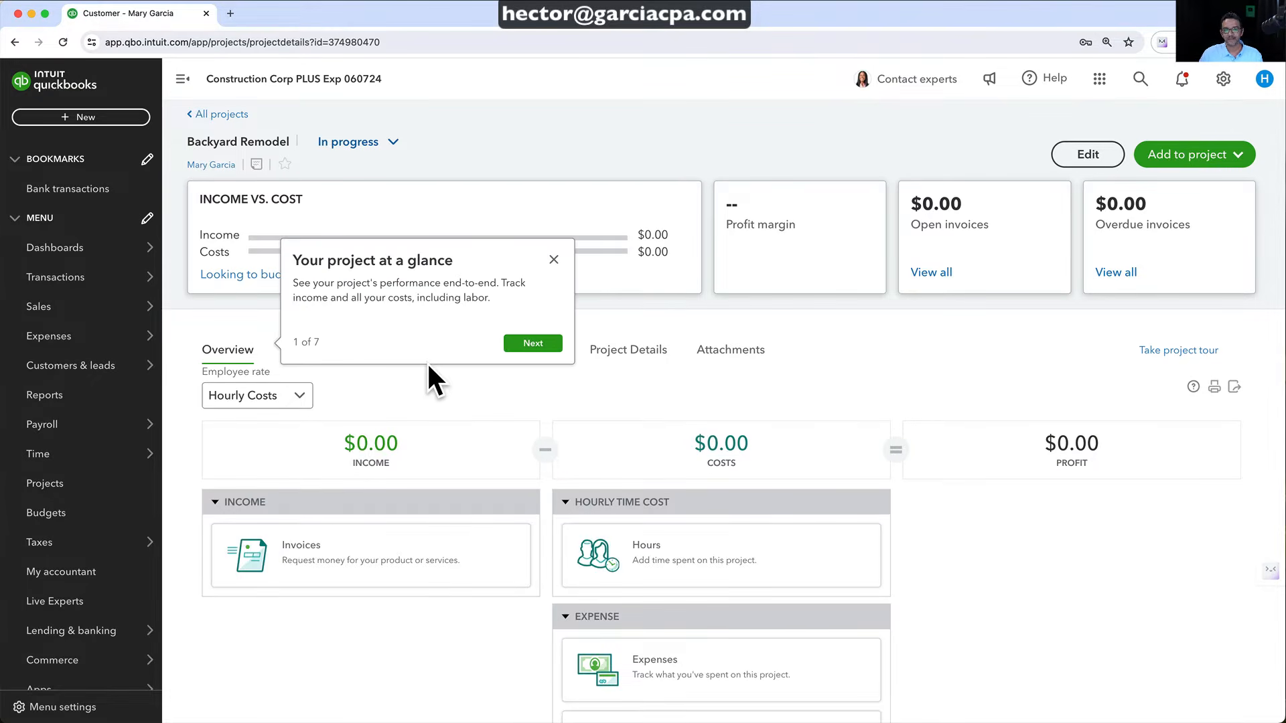
pyautogui.click(553, 260)
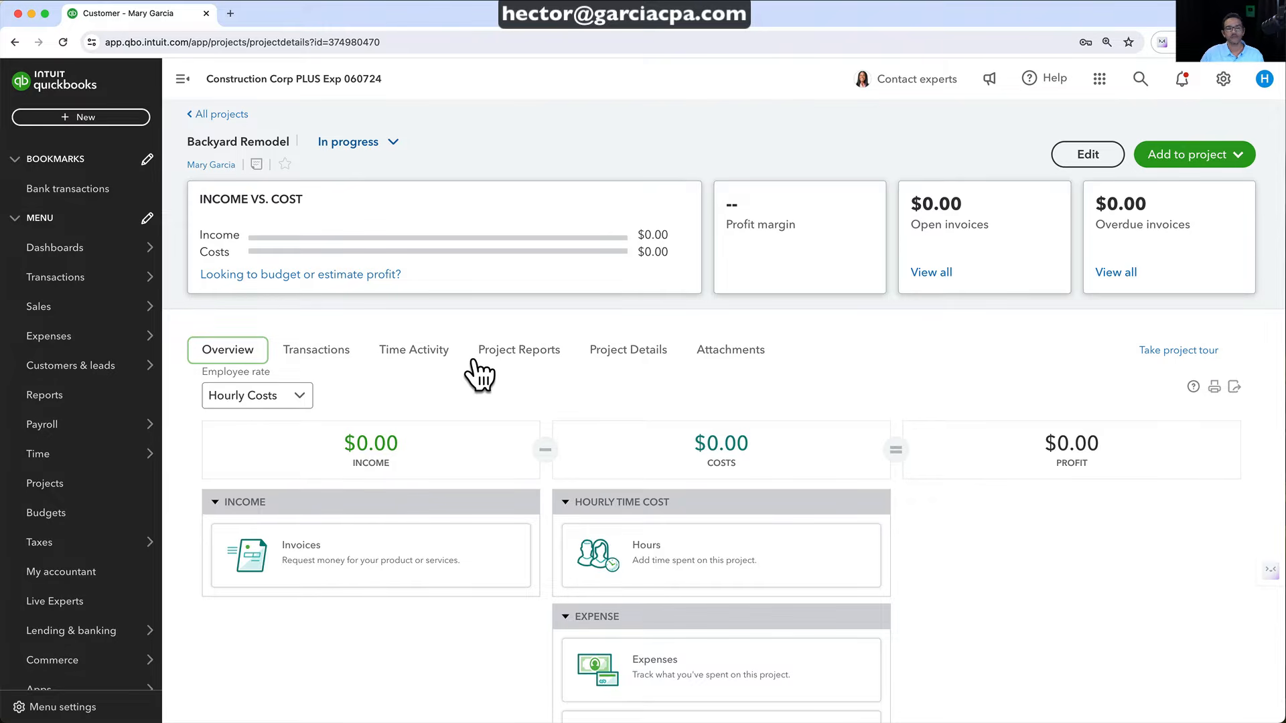
pyautogui.click(1239, 158)
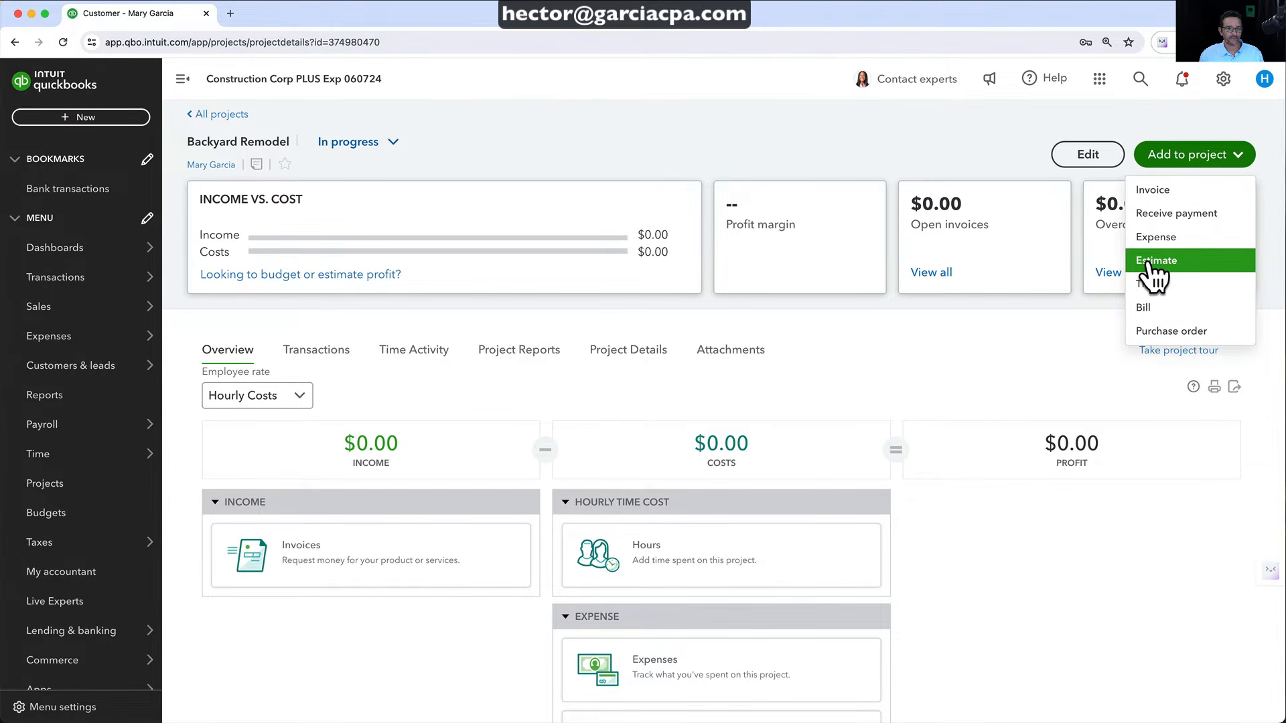
# Create estimate 1001 for Backyard Remodel, getting past the upgrade notice
pyautogui.click(1149, 261)
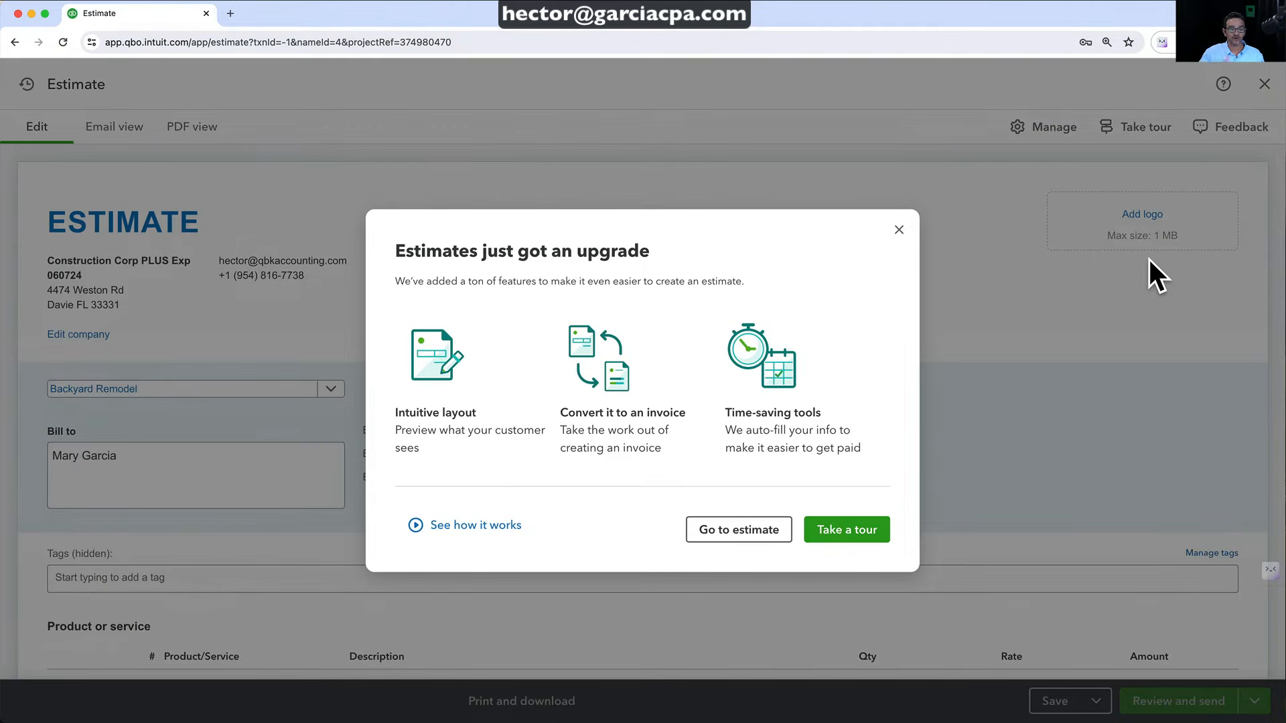
pyautogui.click(900, 230)
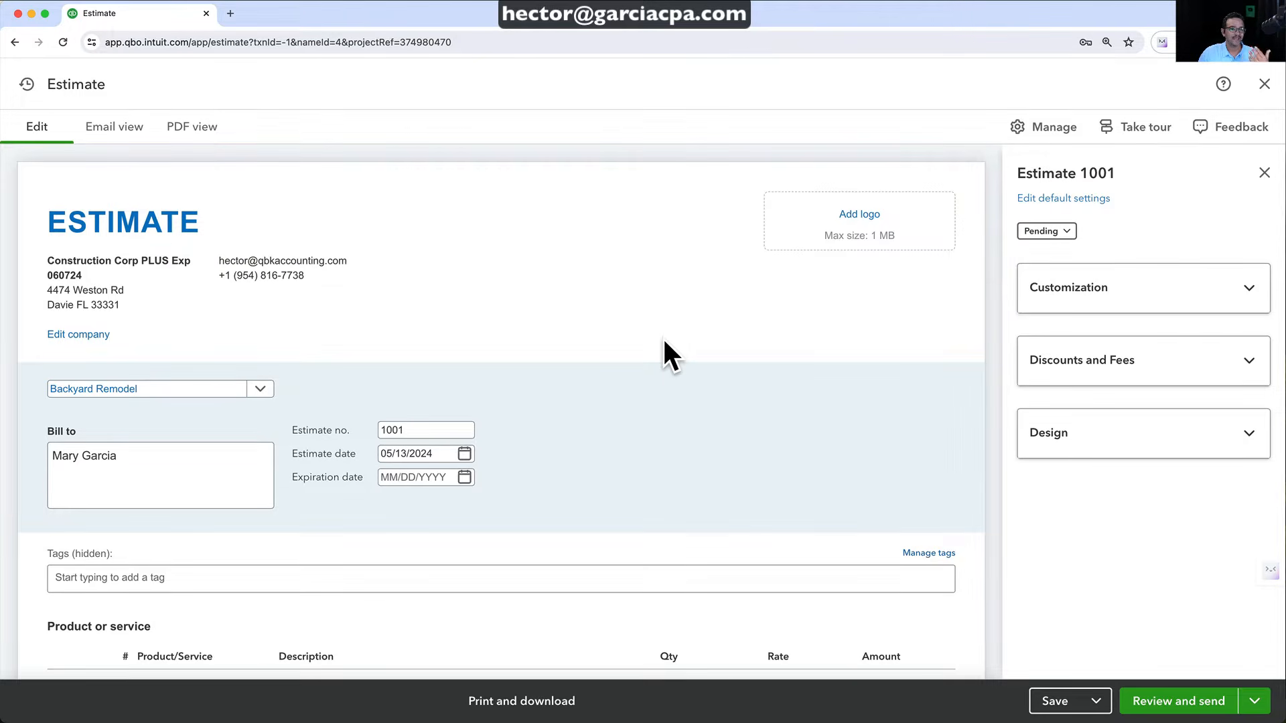
pyautogui.scroll(-1, 662, 342)
pyautogui.scroll(1, 662, 341)
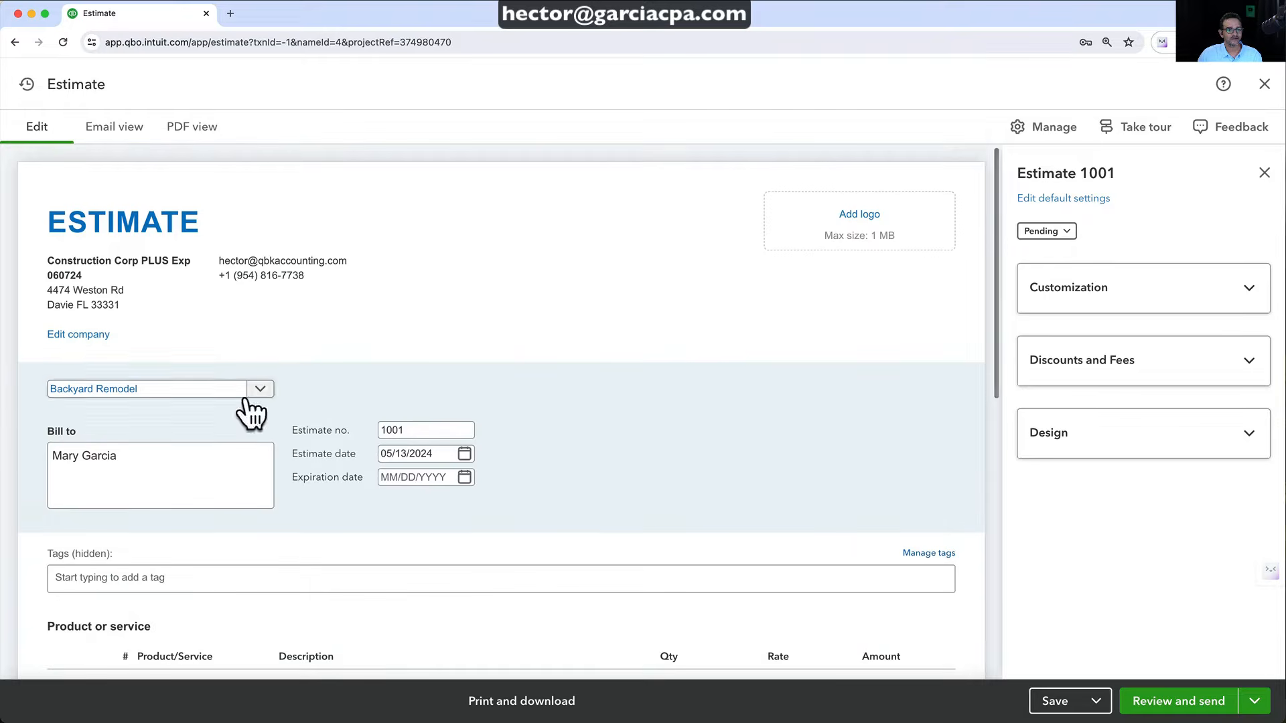
# Confirm Backyard Remodel as the estimate's customer and project
pyautogui.click(267, 392)
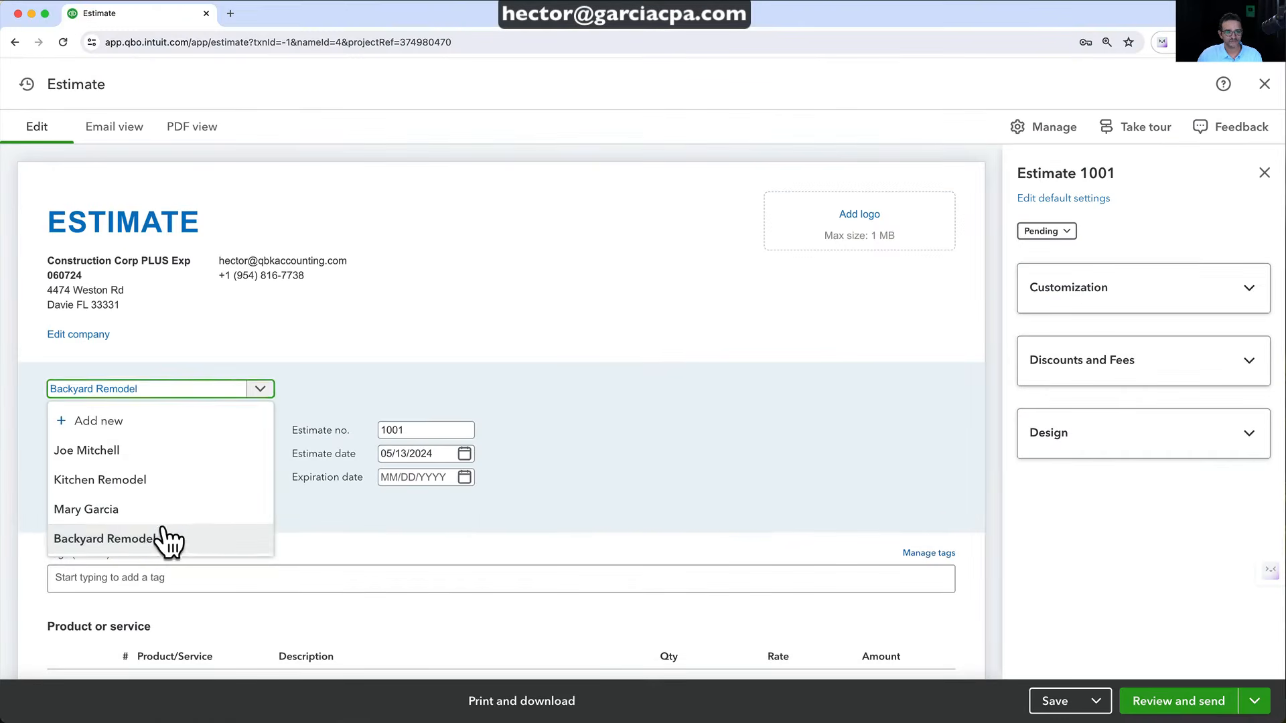
pyautogui.click(280, 549)
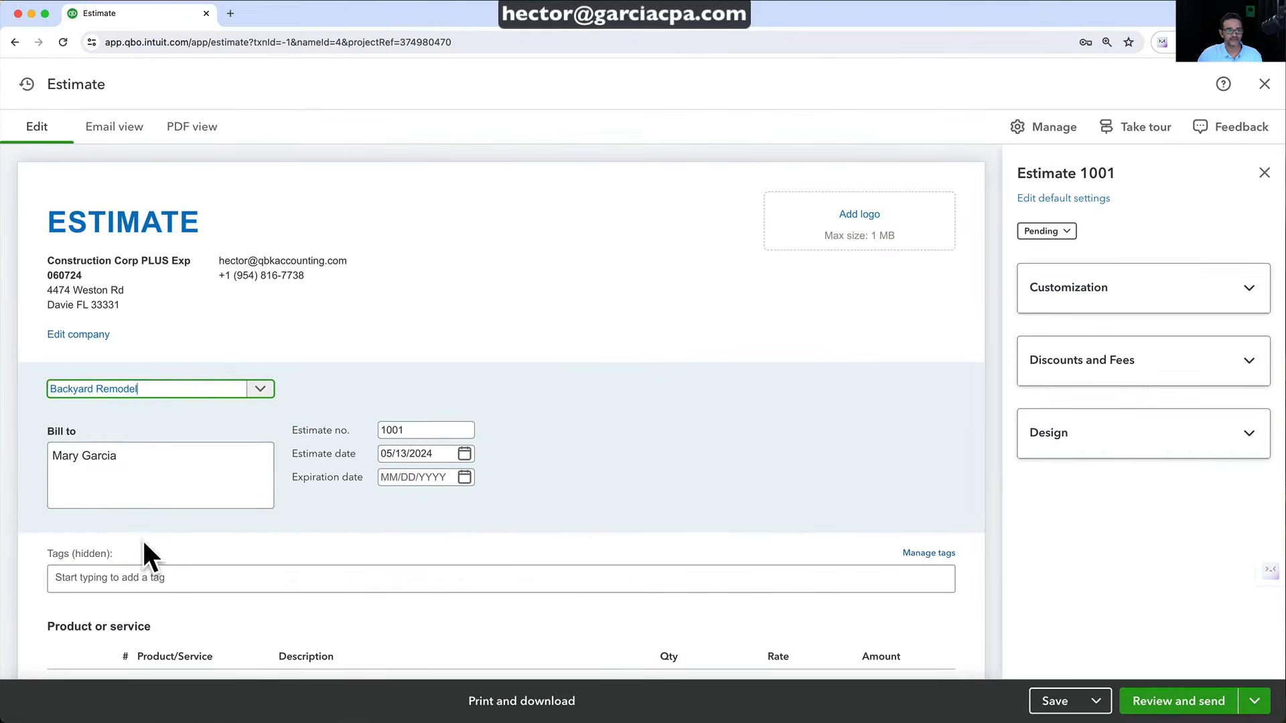
pyautogui.scroll(-3, 163, 402)
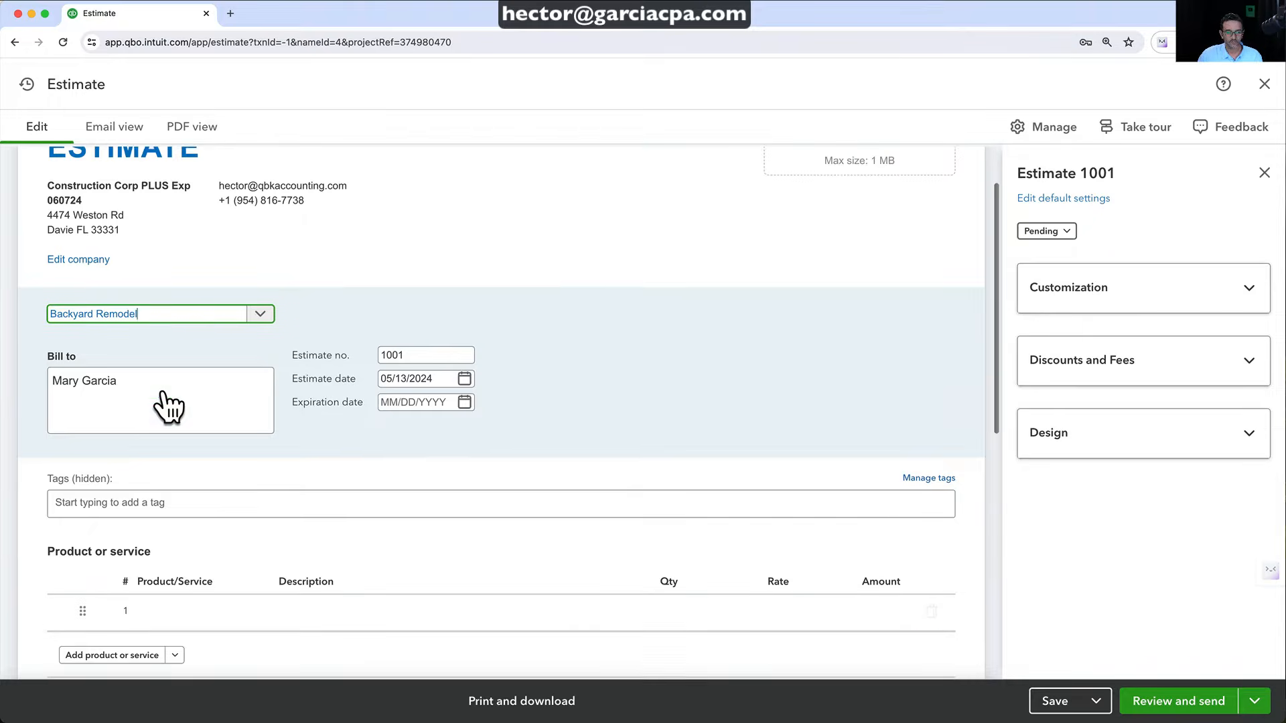
# Add the customer's street, city, state and ZIP to the Bill to address
pyautogui.moveTo(144, 301); pyautogui.dragTo(3, 306)
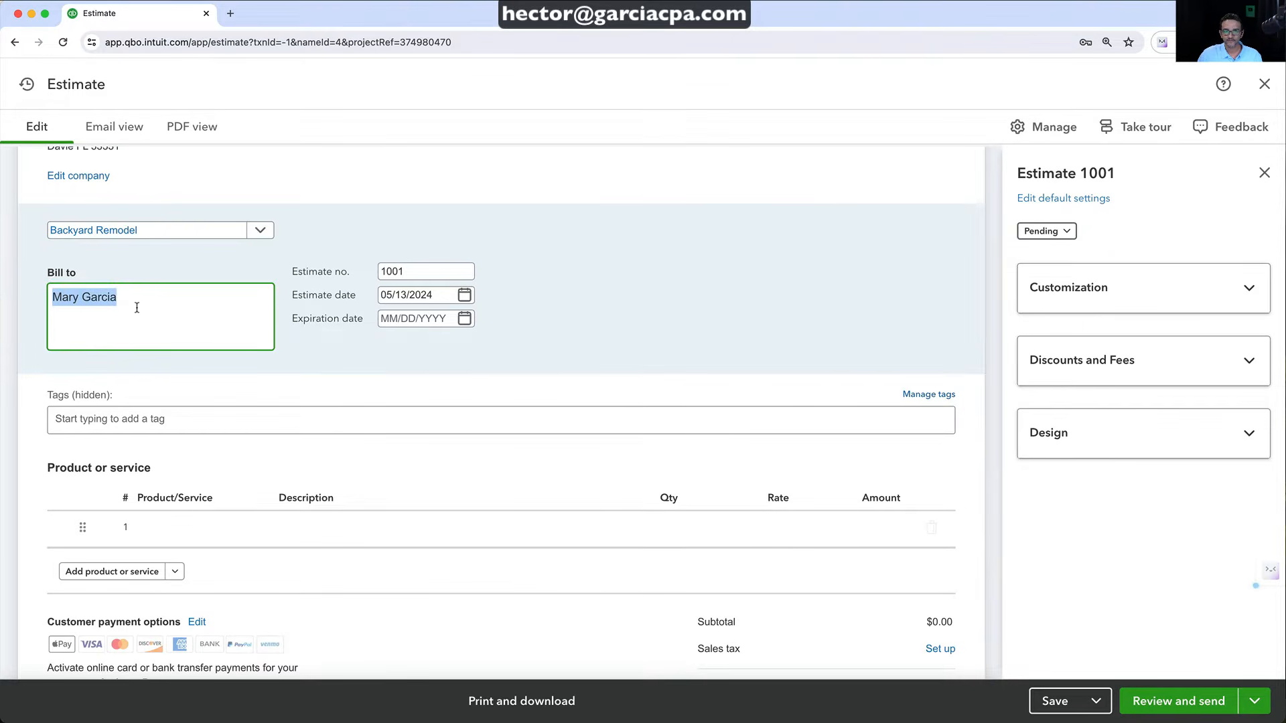
pyautogui.click(151, 303)
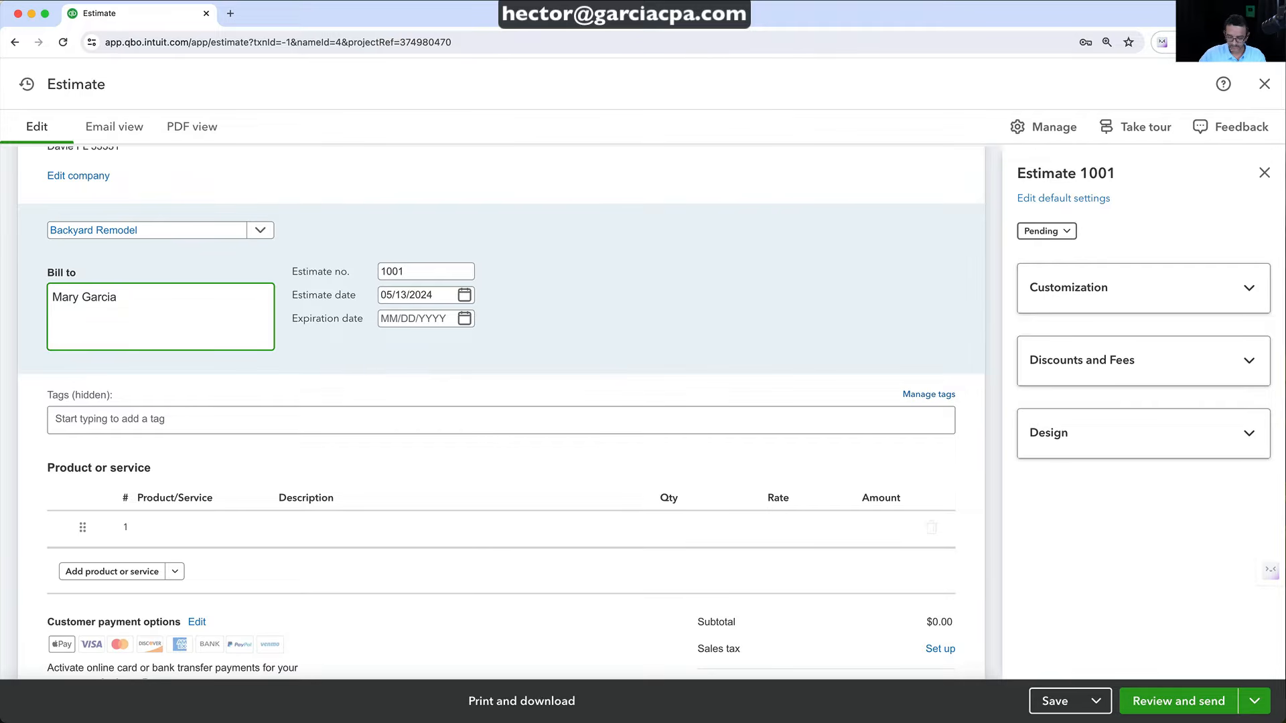
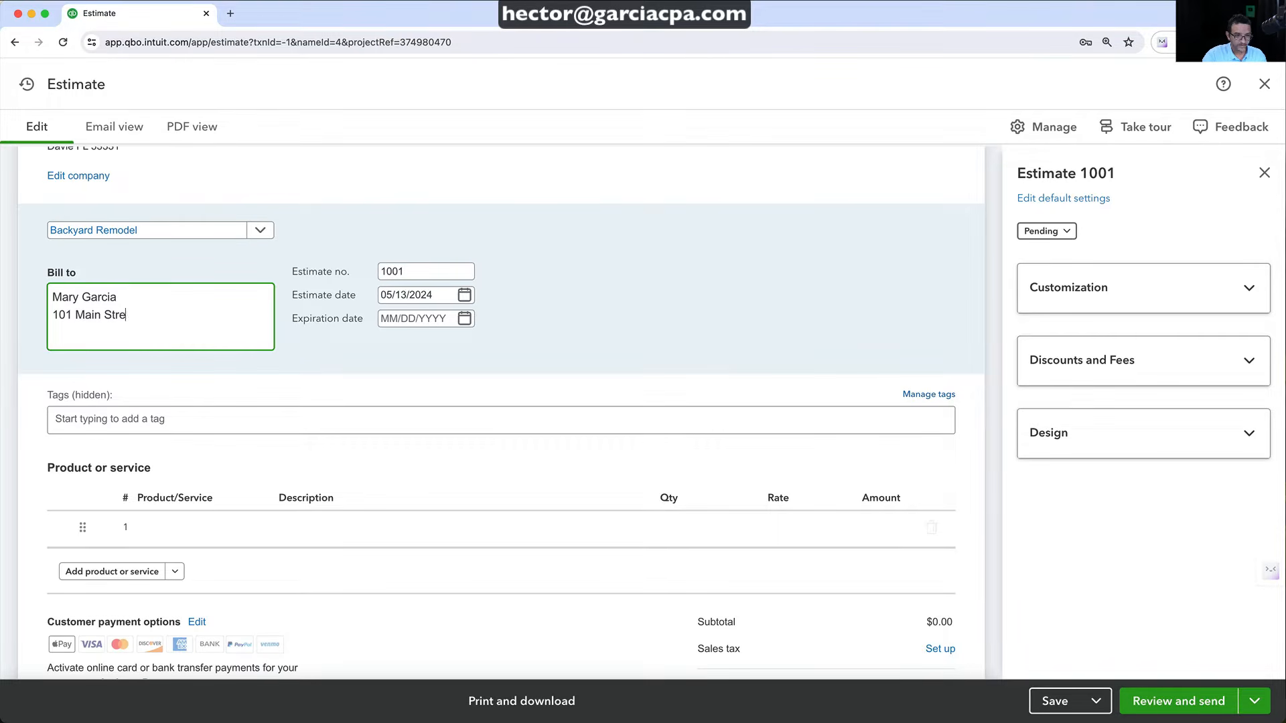
pyautogui.press('Tab')
pyautogui.click(156, 325)
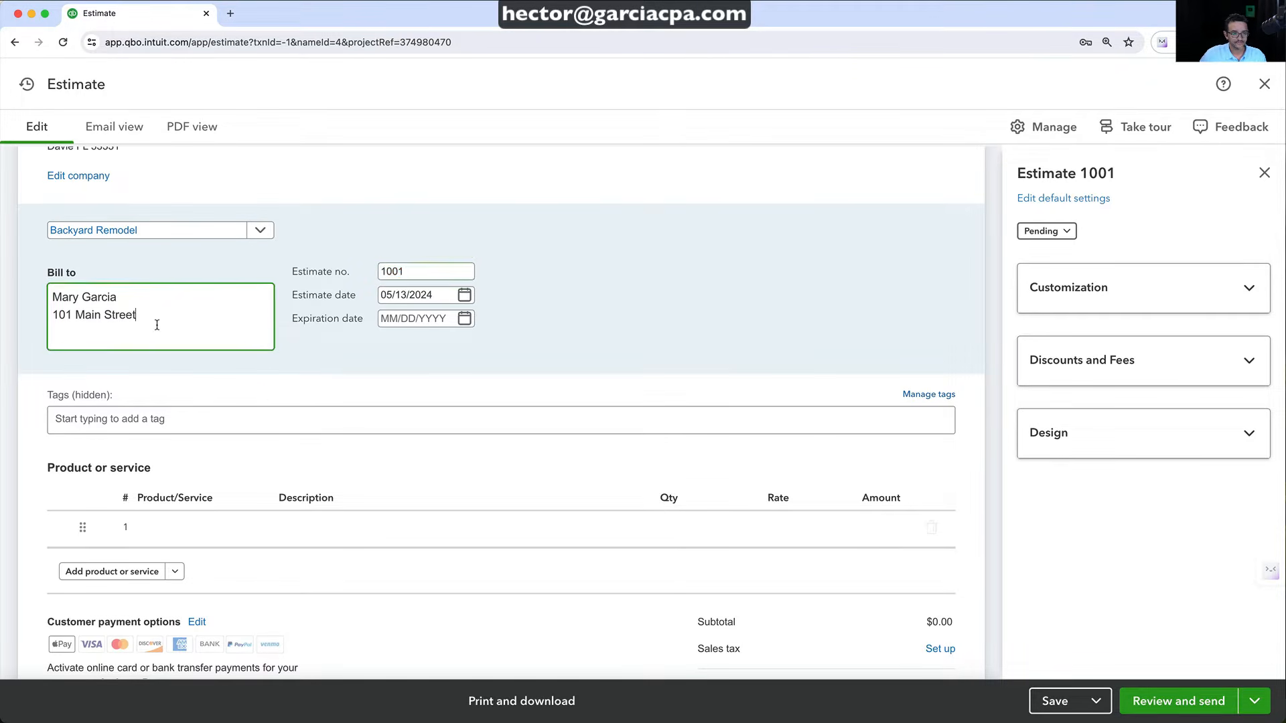
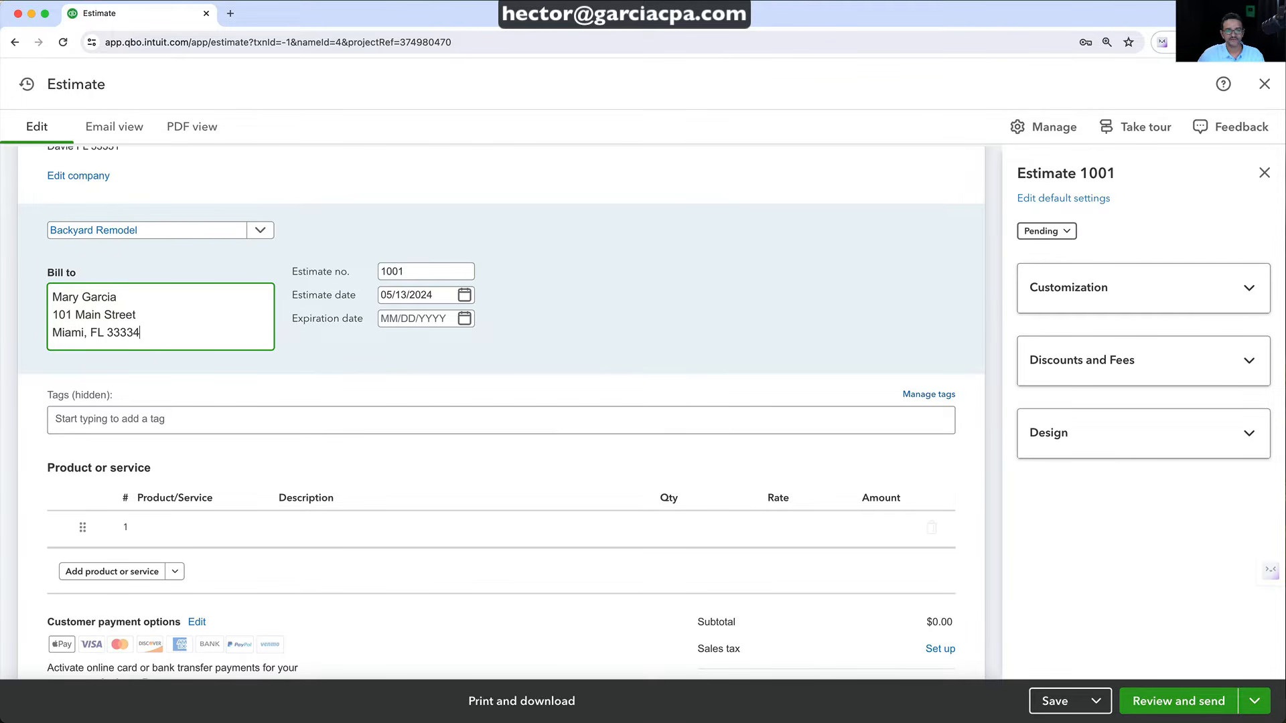
pyautogui.click(581, 291)
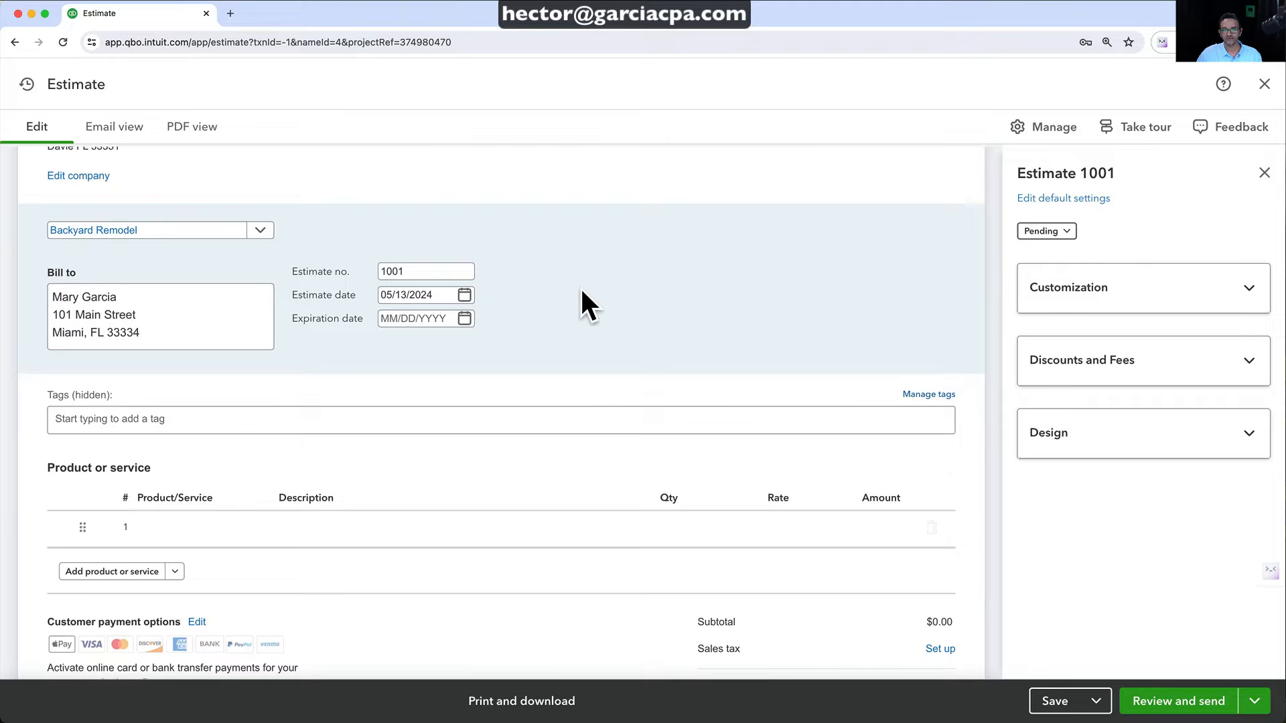
pyautogui.scroll(-1, 585, 330)
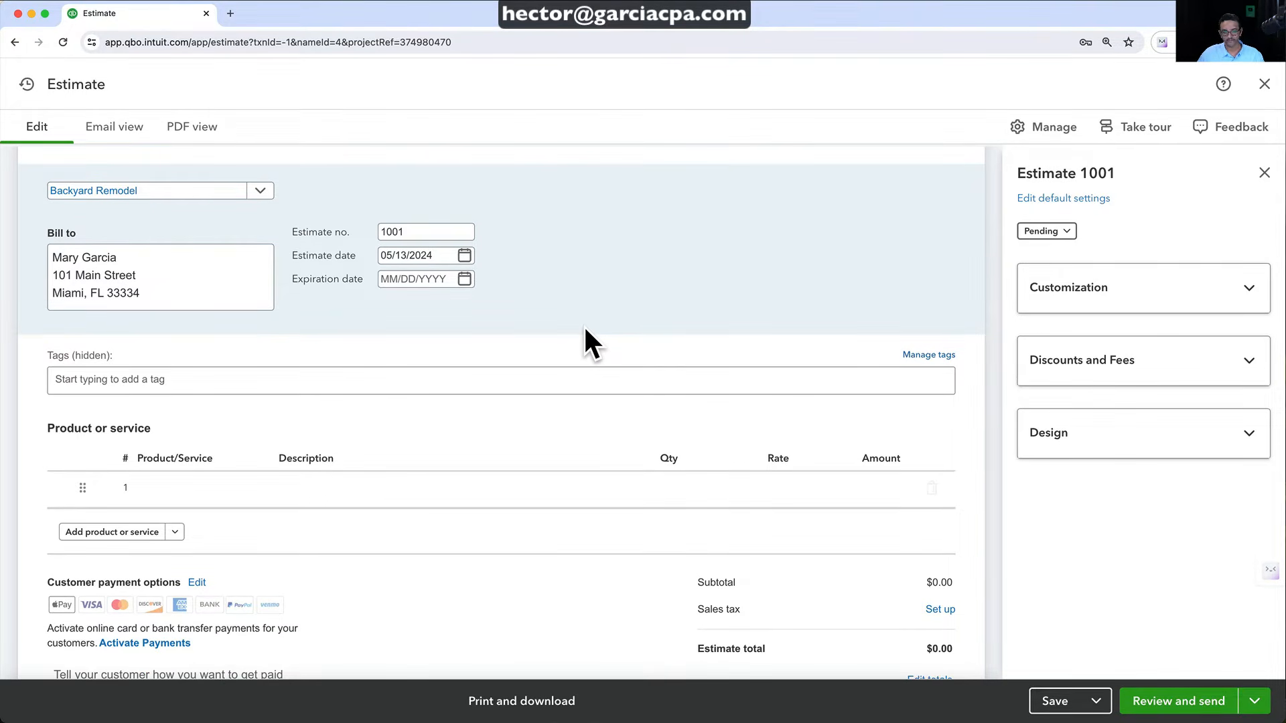
pyautogui.scroll(-2, 295, 436)
# Add a Labor line with quantity 15 at rate 150
pyautogui.click(236, 432)
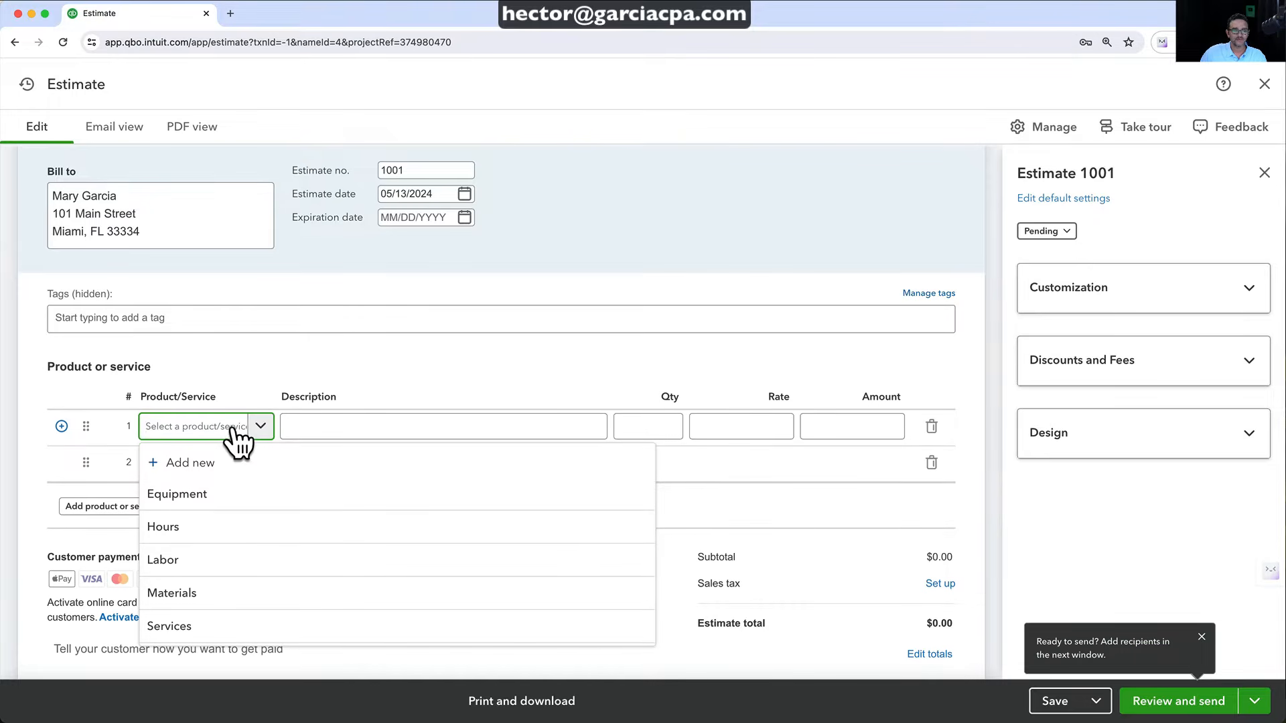
pyautogui.click(186, 562)
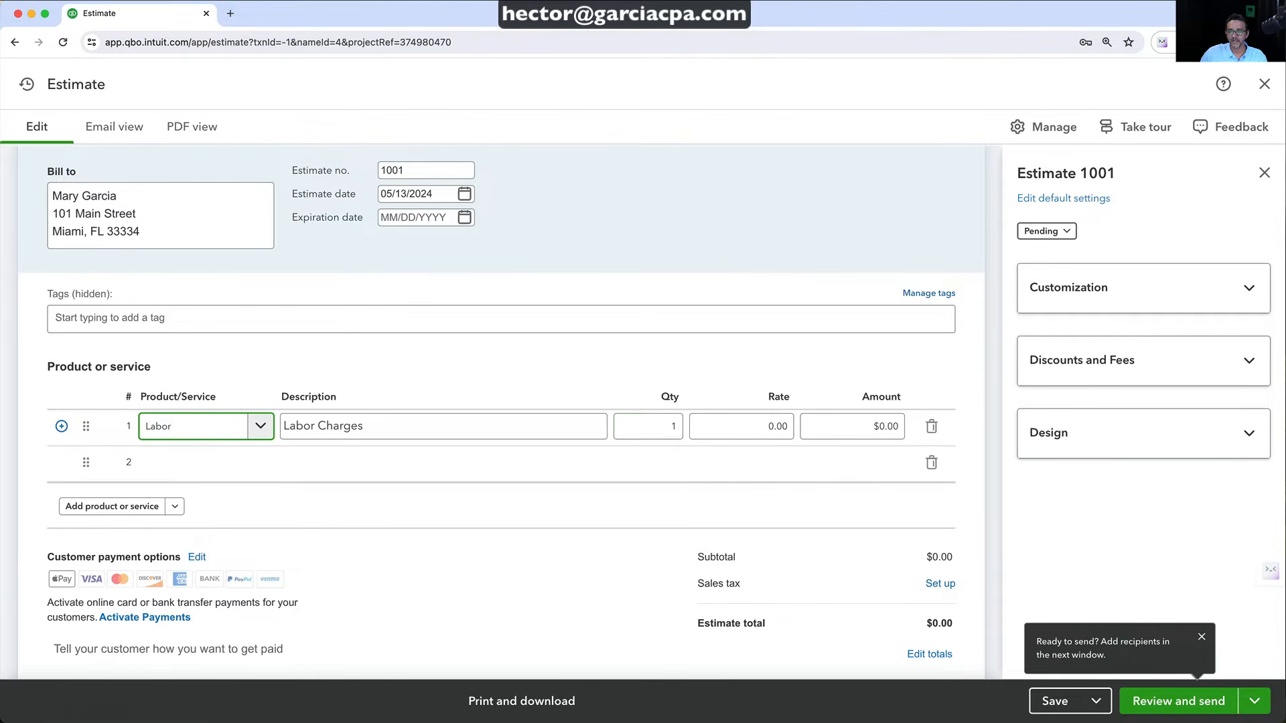
pyautogui.click(673, 426)
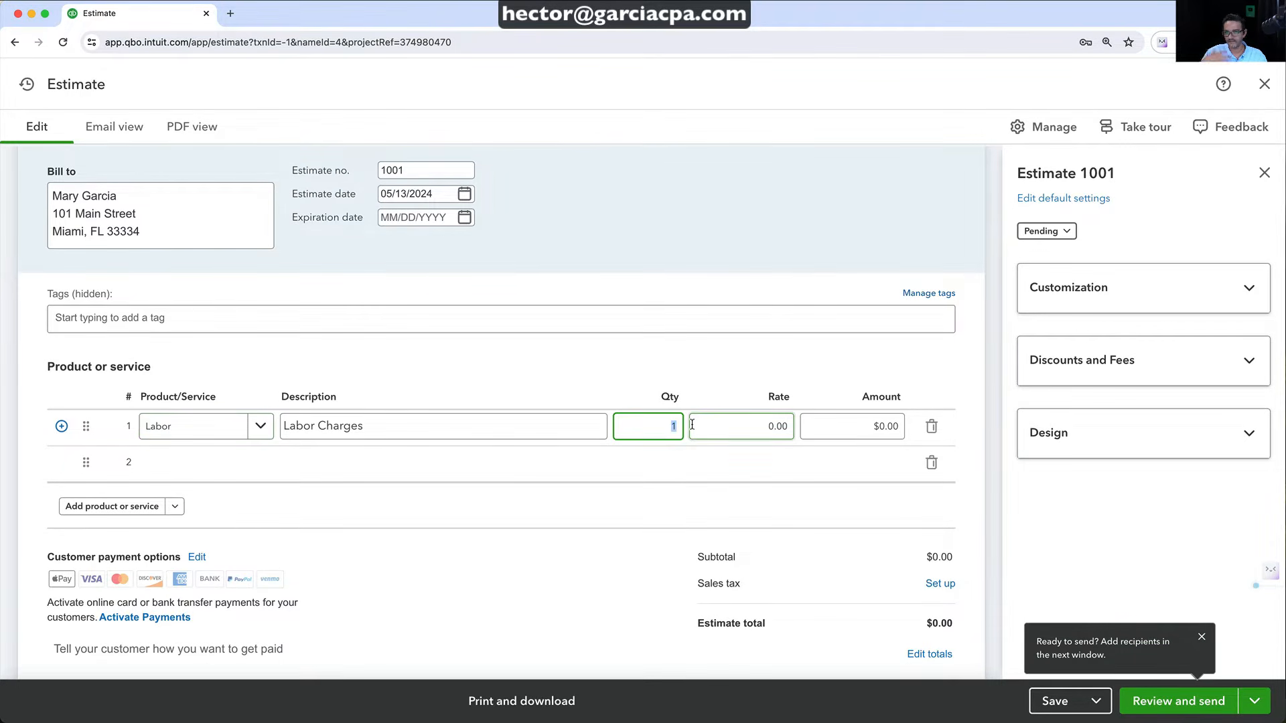
pyautogui.press('Tab')
pyautogui.write('1')
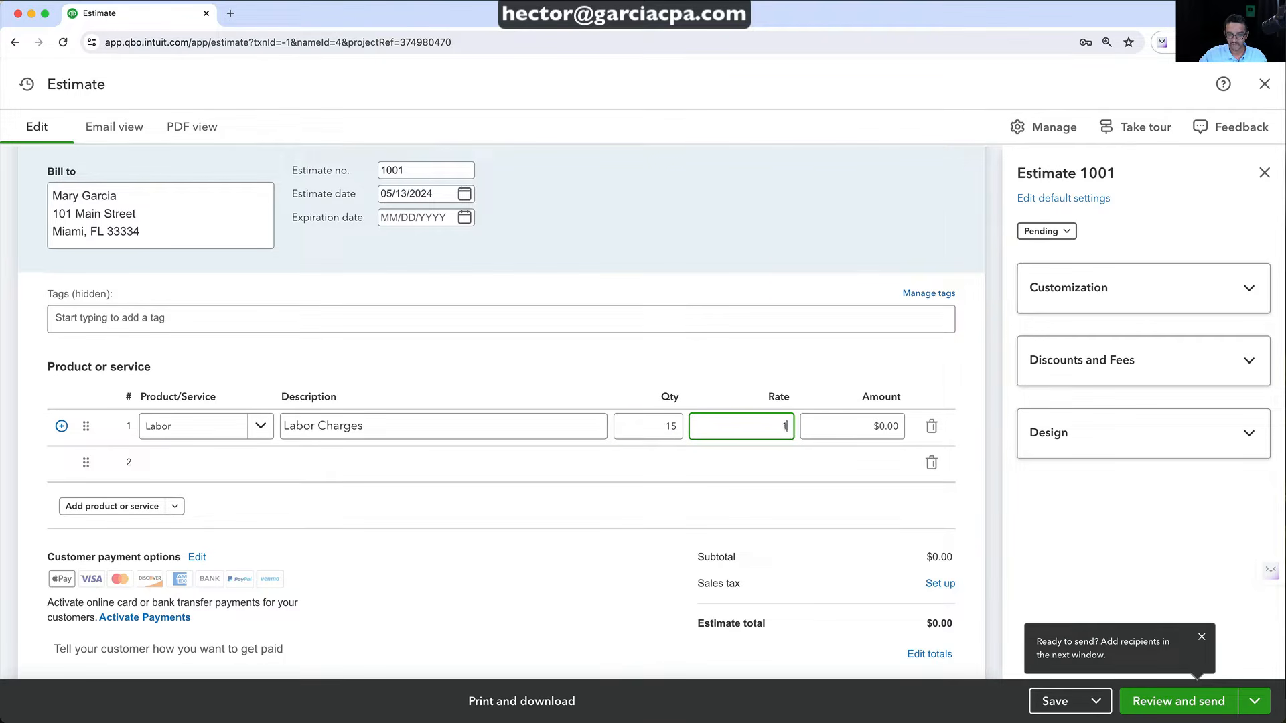
pyautogui.press('Tab')
# Add an Equipment line at rate 500
pyautogui.click(229, 464)
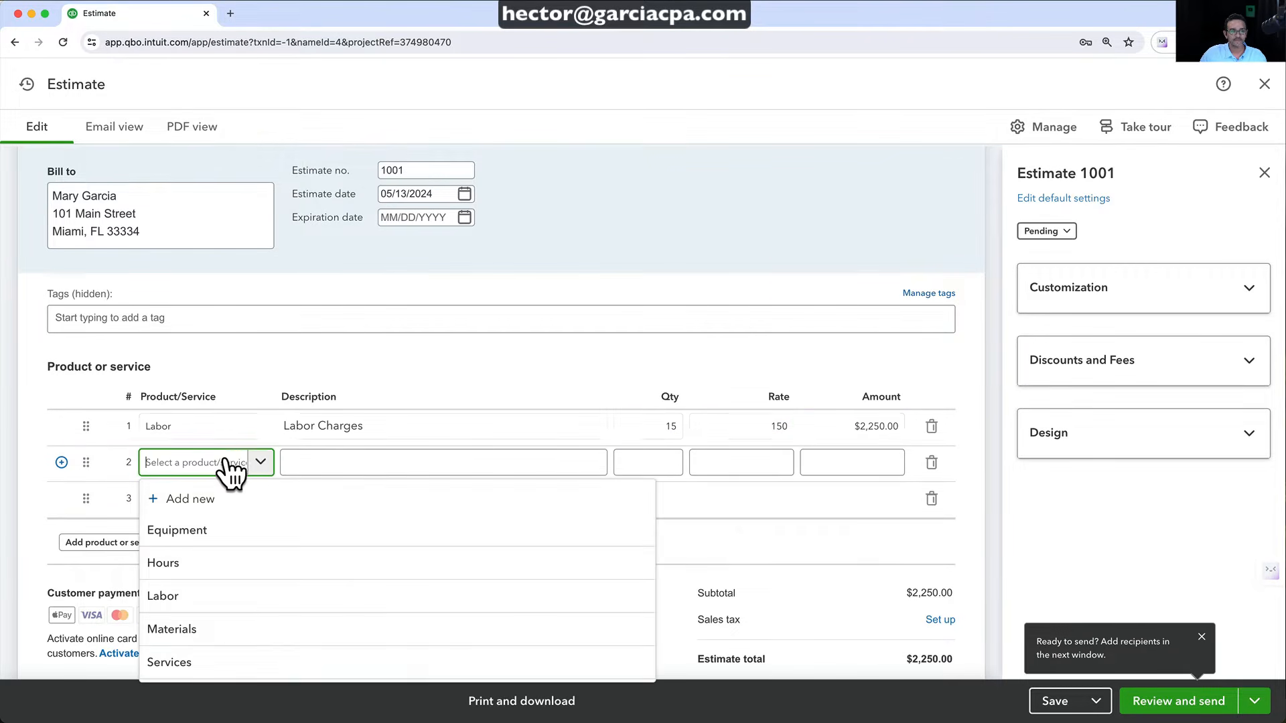
pyautogui.click(204, 530)
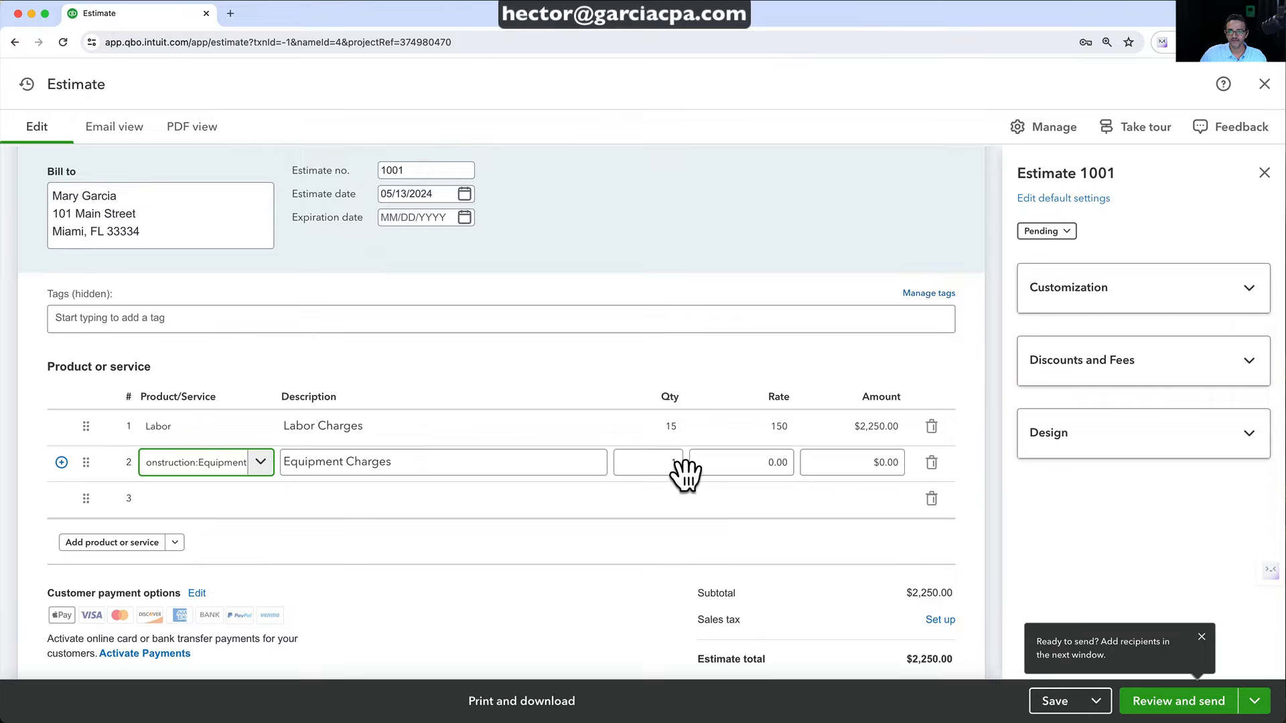
pyautogui.click(755, 451)
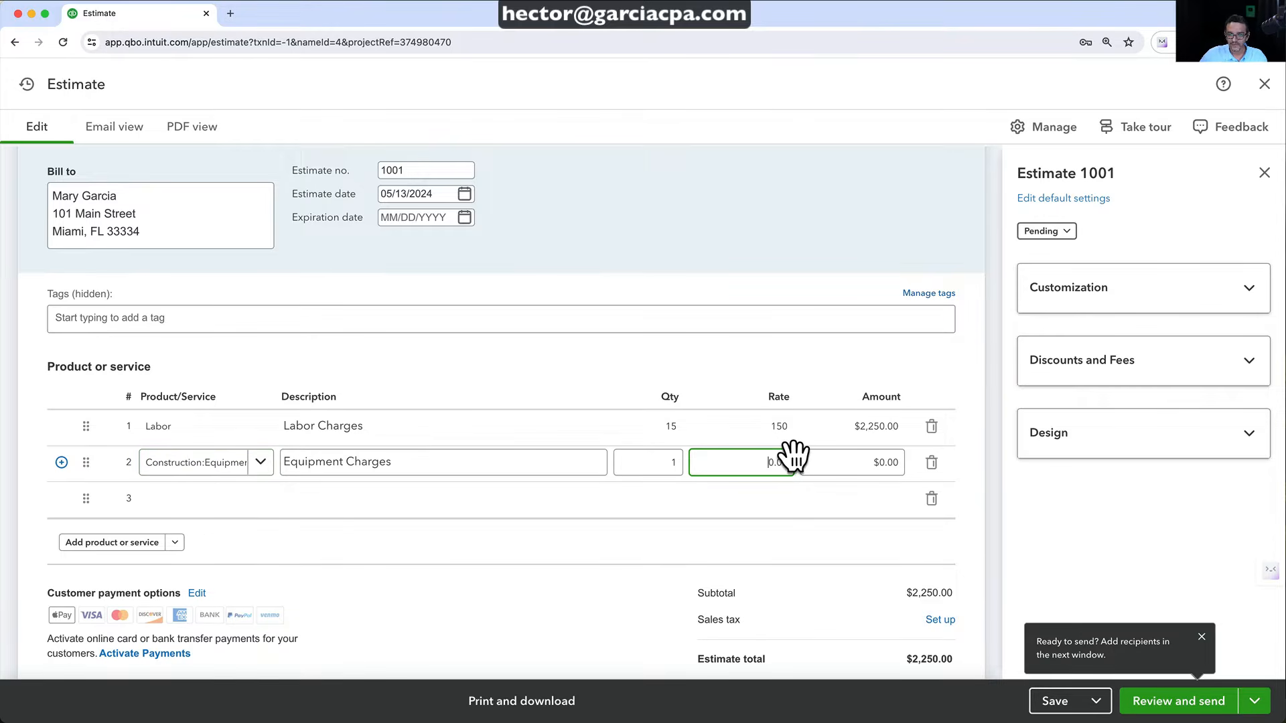
pyautogui.write('500')
pyautogui.press('Tab')
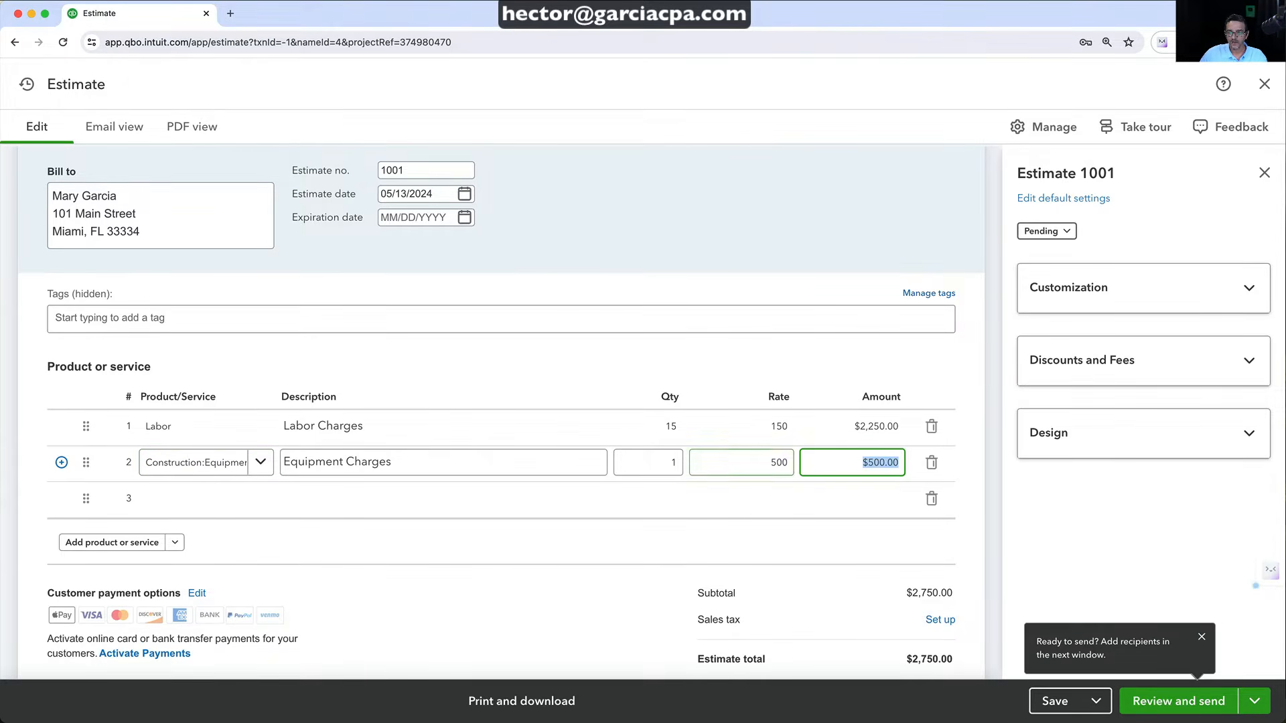
# Add a Materials line at rate 12,500, bringing the total to $15,250.00
pyautogui.click(251, 499)
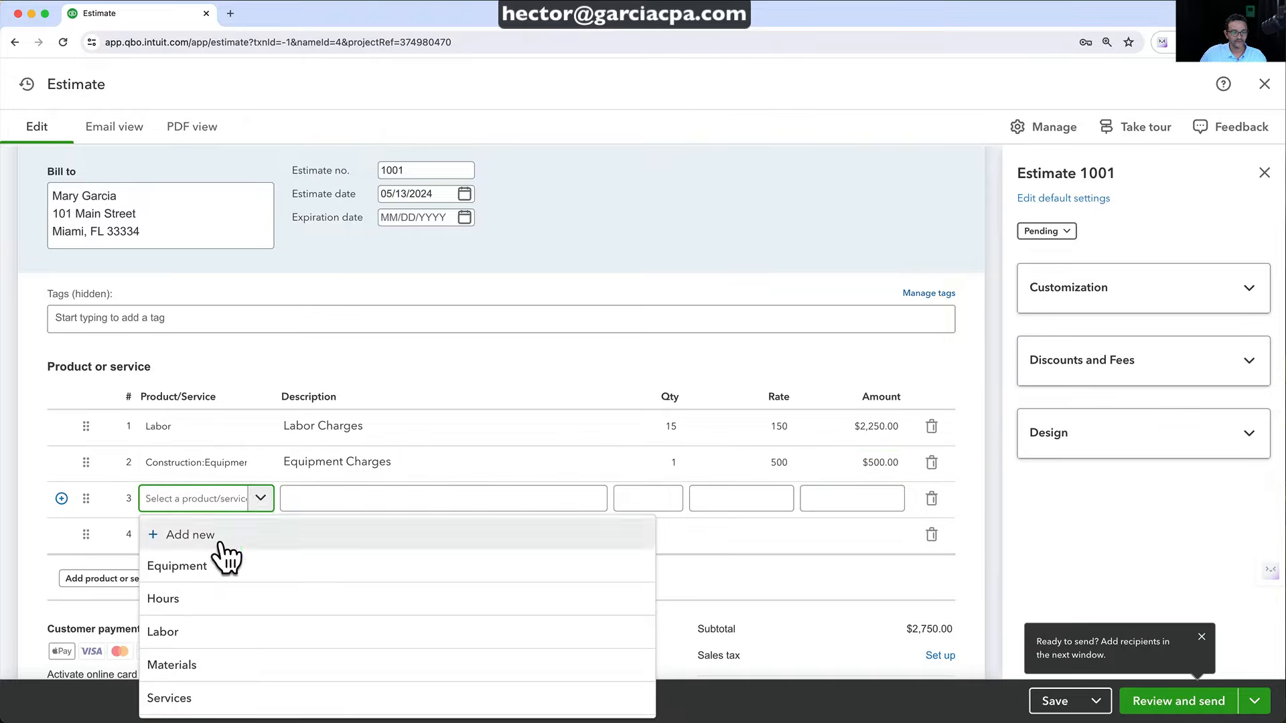
pyautogui.click(192, 665)
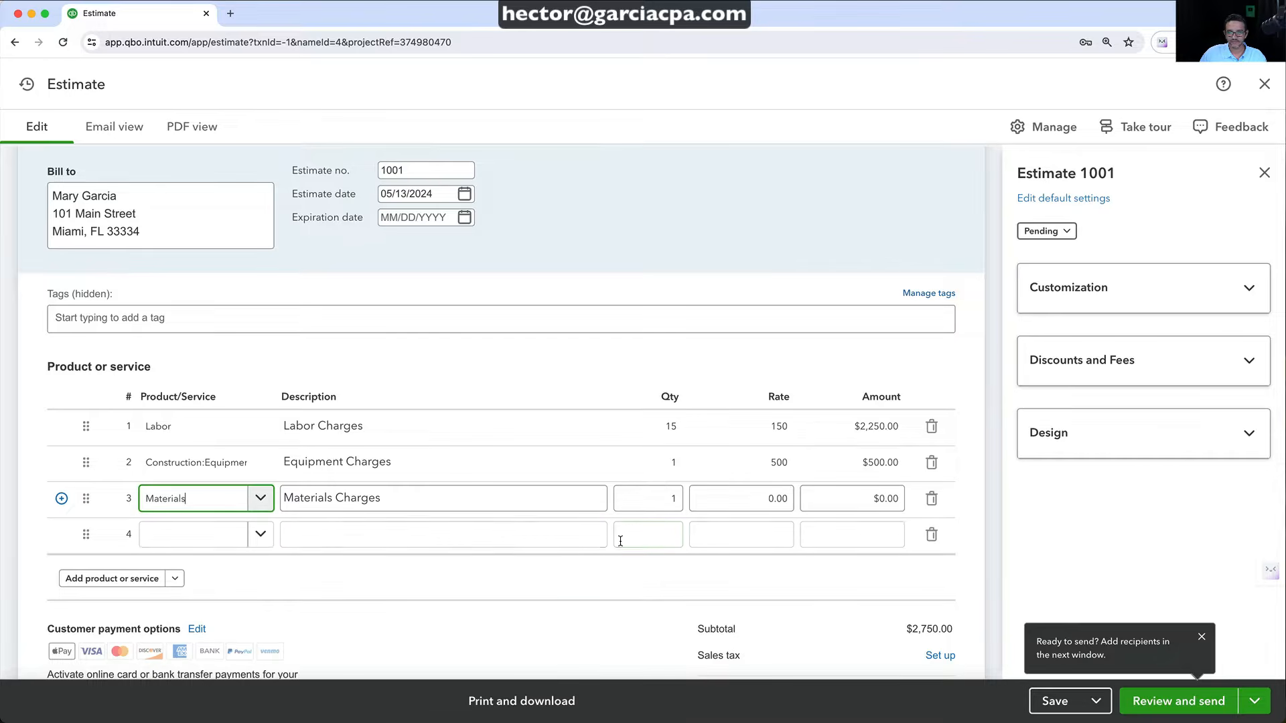
pyautogui.click(724, 499)
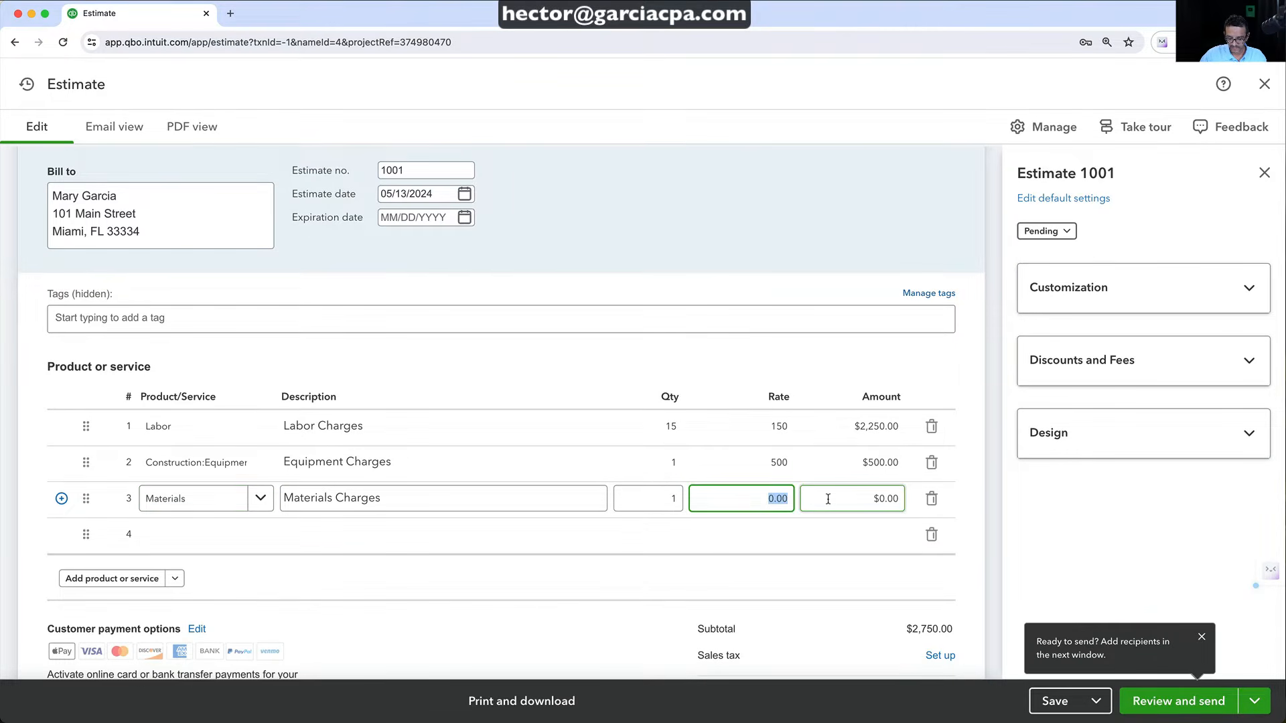
pyautogui.write('125')
pyautogui.press('Tab')
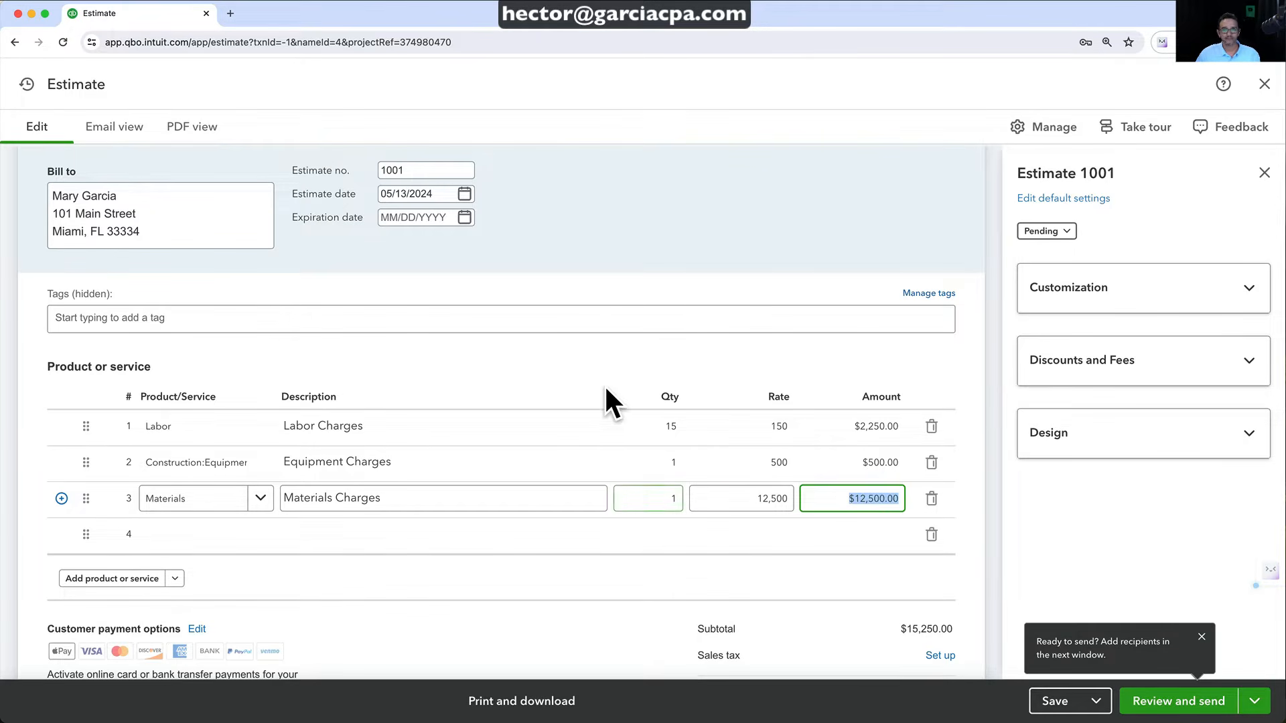
pyautogui.click(580, 361)
pyautogui.scroll(4, 580, 361)
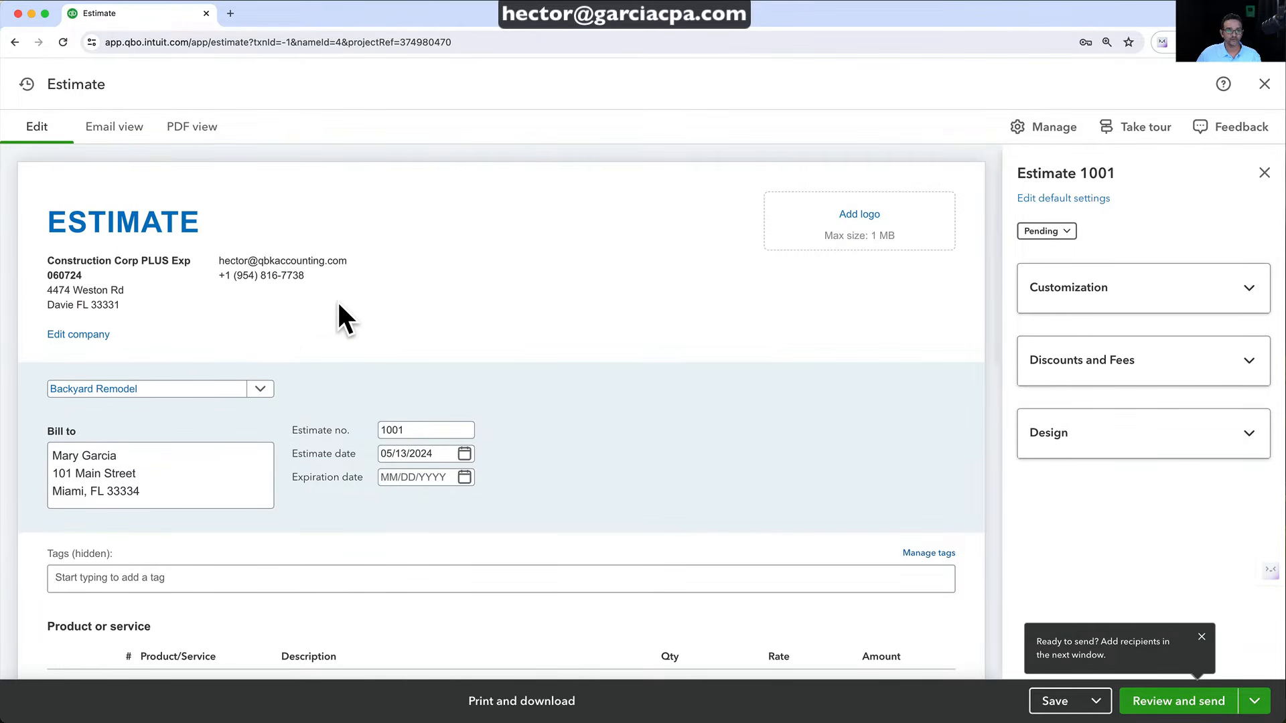
pyautogui.scroll(-5, 571, 485)
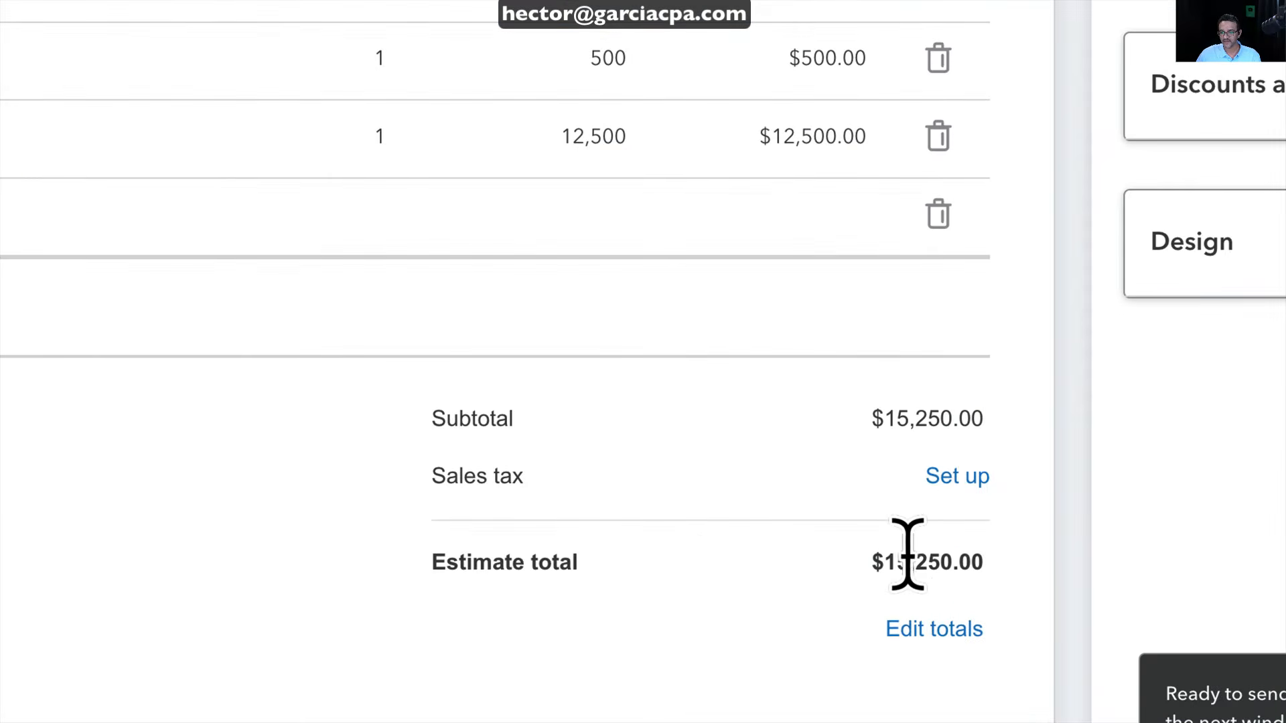
# Leave the fourth estimate line blank and close the 'Ready to send' popup
pyautogui.click(752, 419)
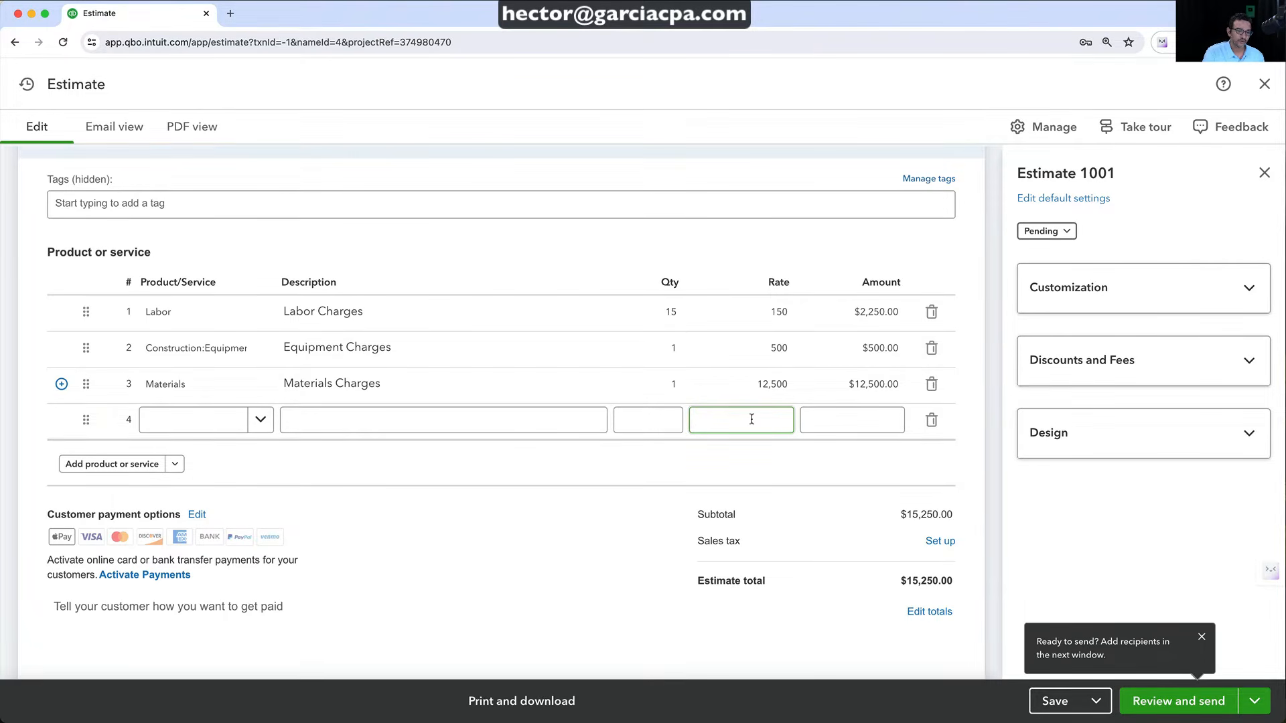
pyautogui.click(472, 494)
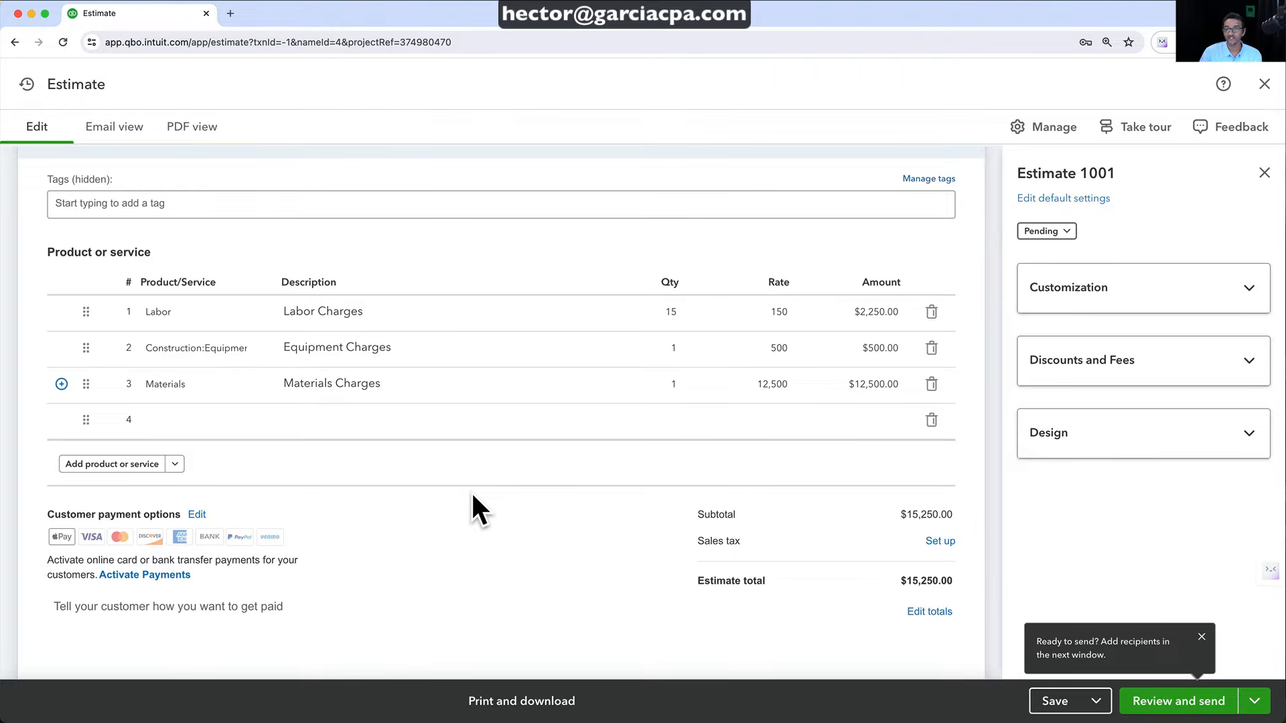
pyautogui.scroll(3, 473, 496)
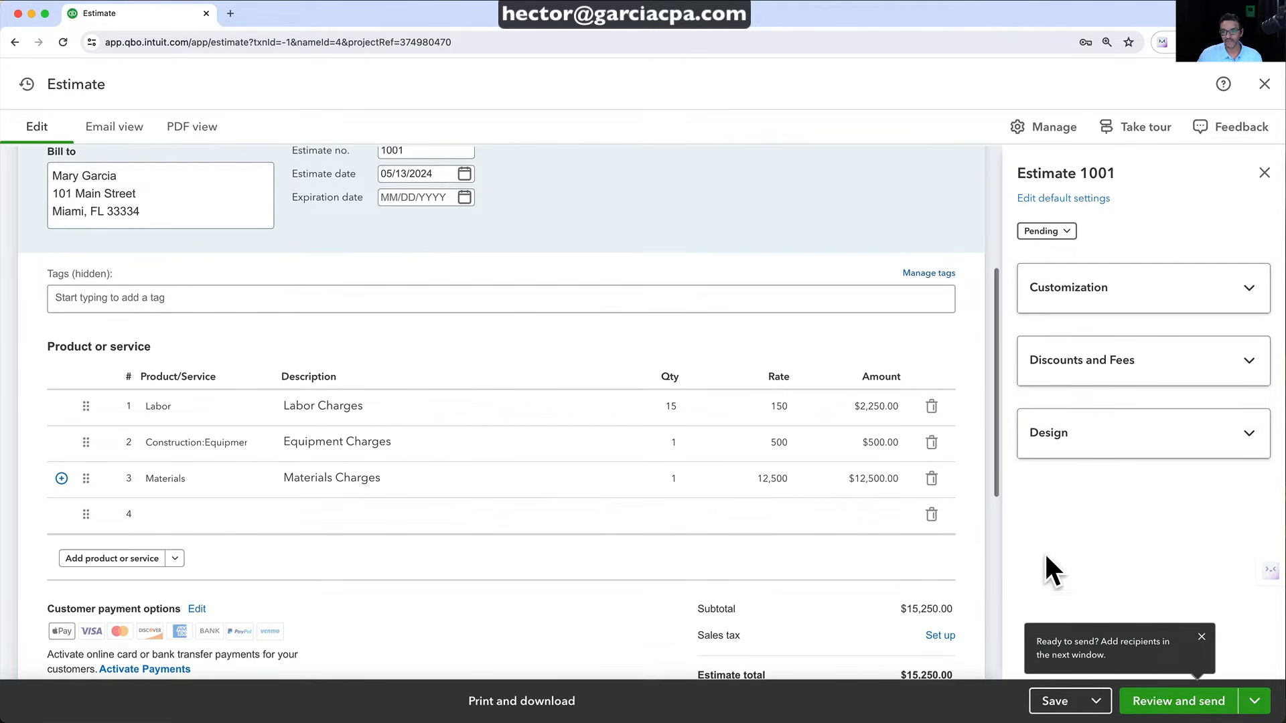
pyautogui.click(1201, 637)
pyautogui.scroll(4, 779, 542)
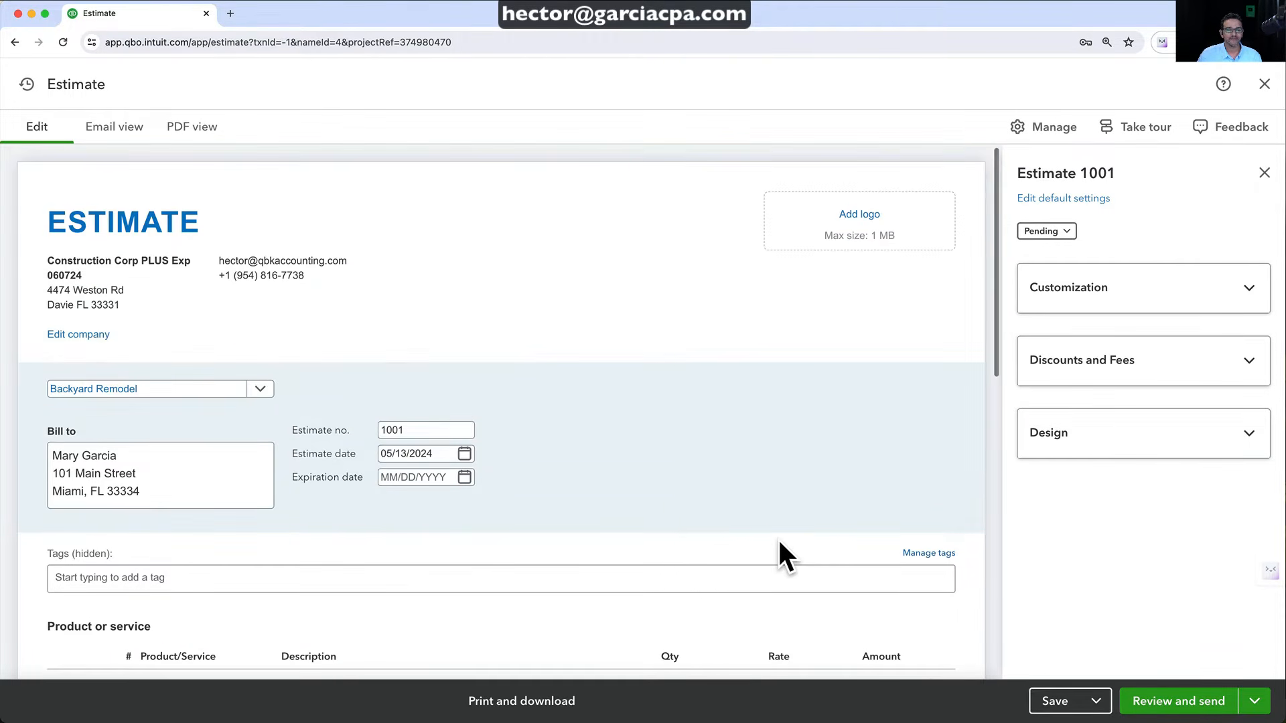
pyautogui.scroll(-1, 778, 542)
# Save estimate 1001 and view its PDF preview totaling $15,250.00
pyautogui.click(1079, 701)
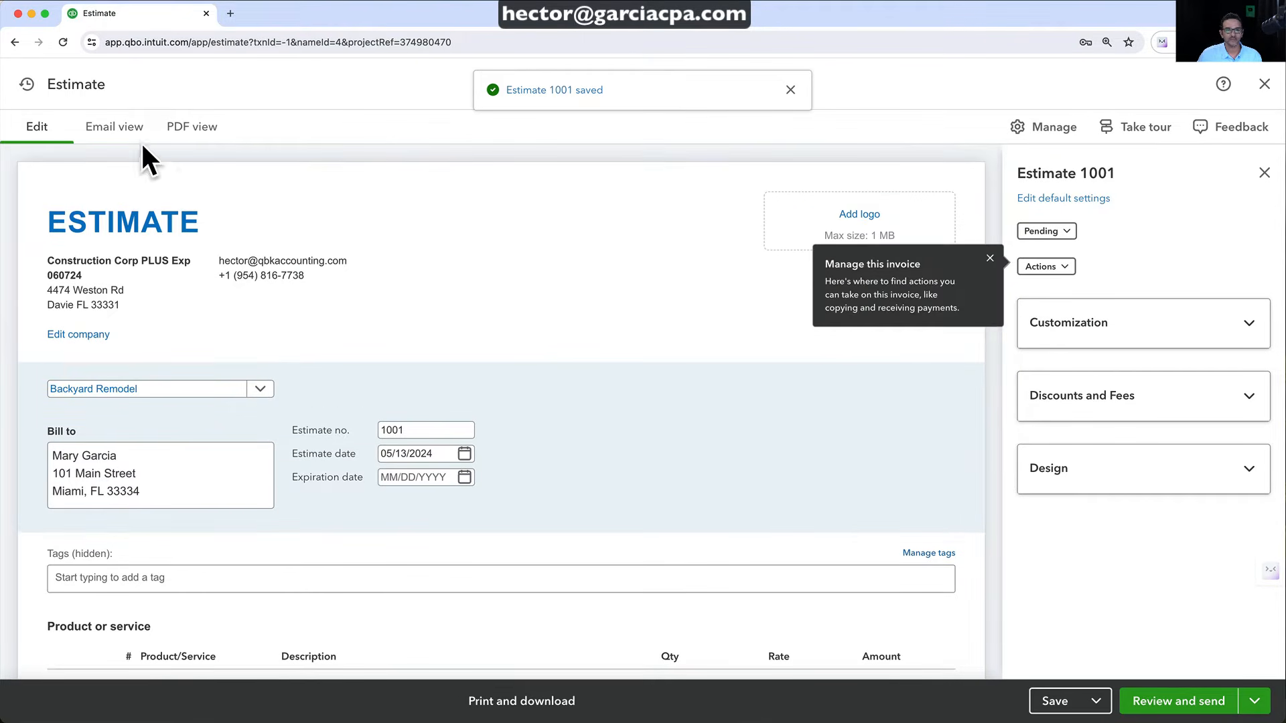
pyautogui.click(194, 127)
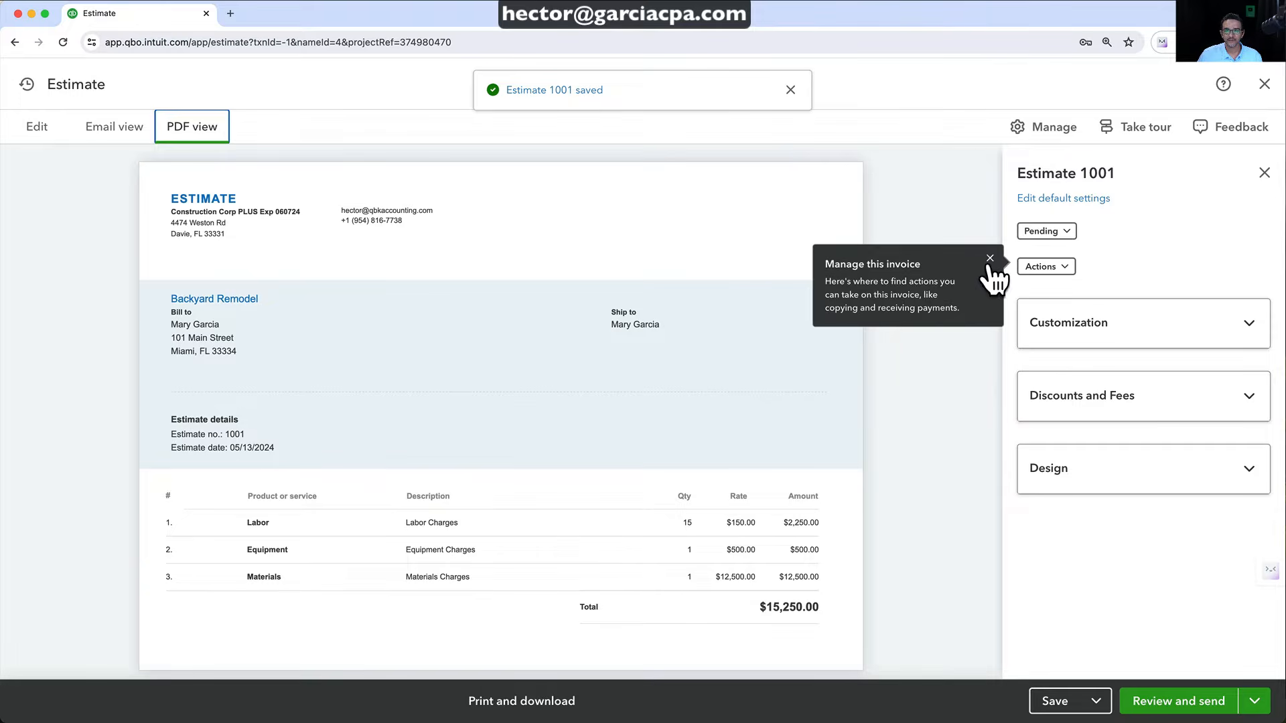
pyautogui.click(989, 260)
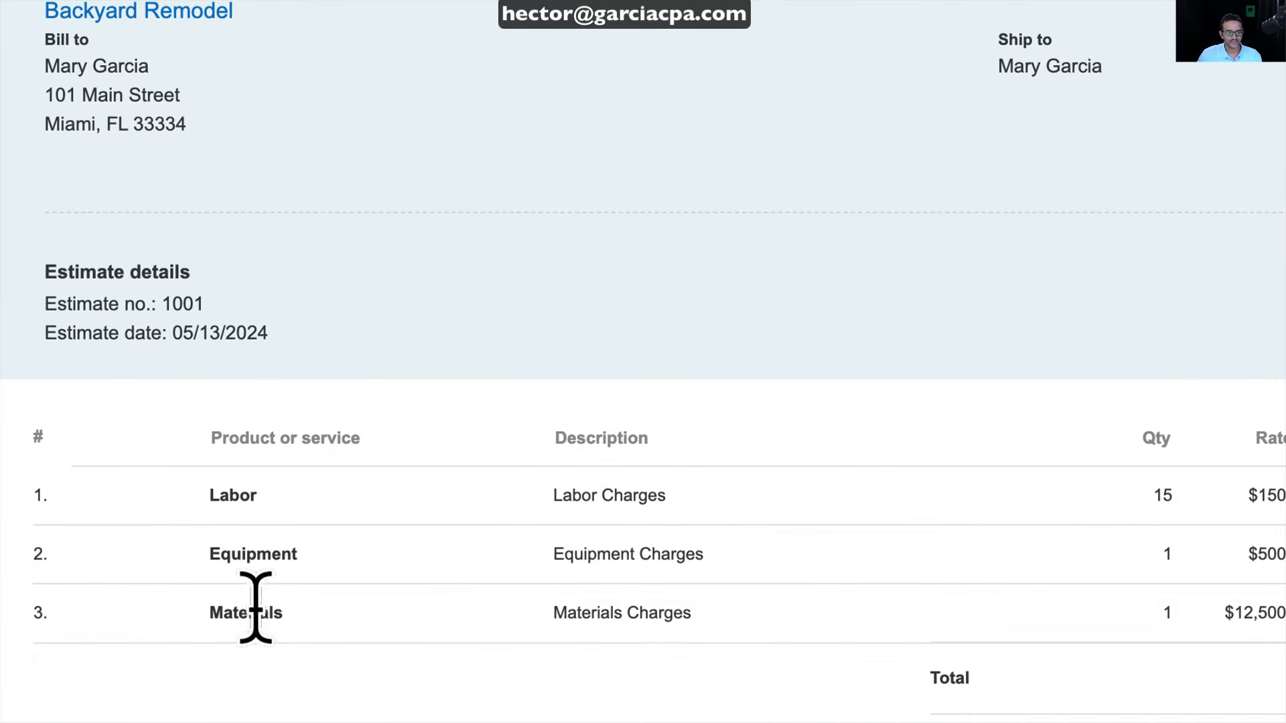
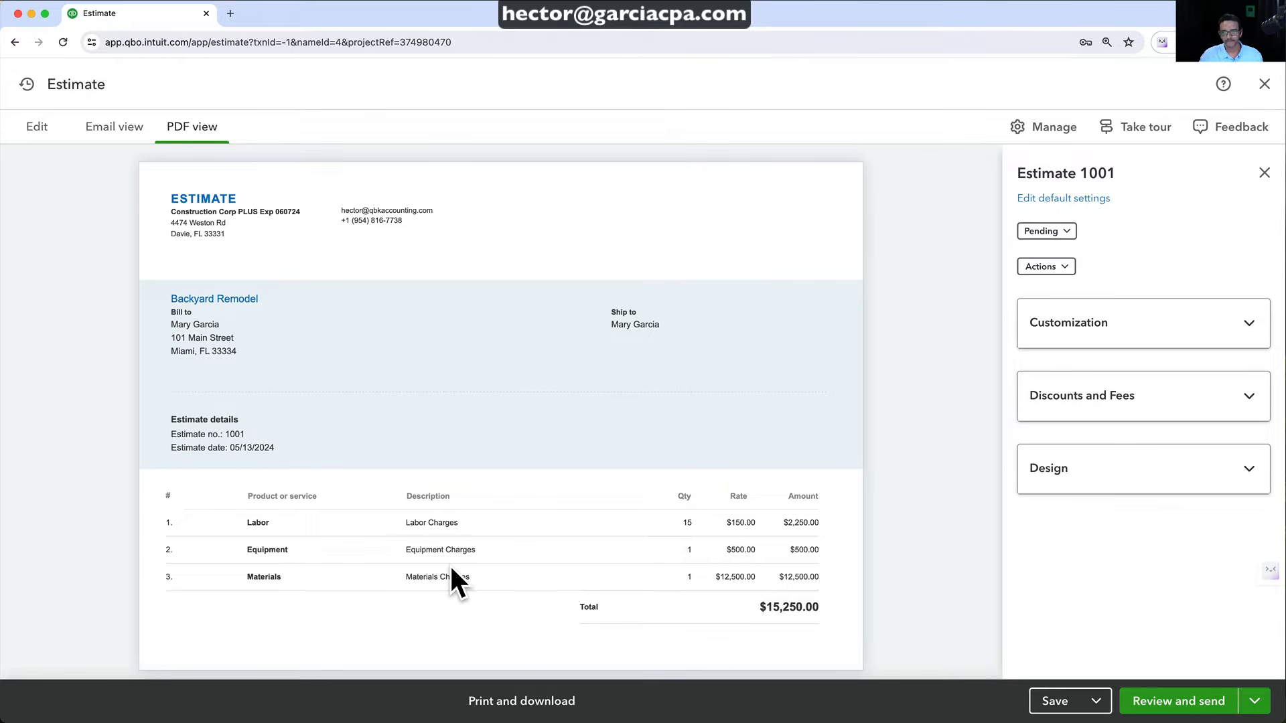
# Show status, estimate number, estimate date and expiration date on estimate 1001, hiding service date
pyautogui.click(1109, 342)
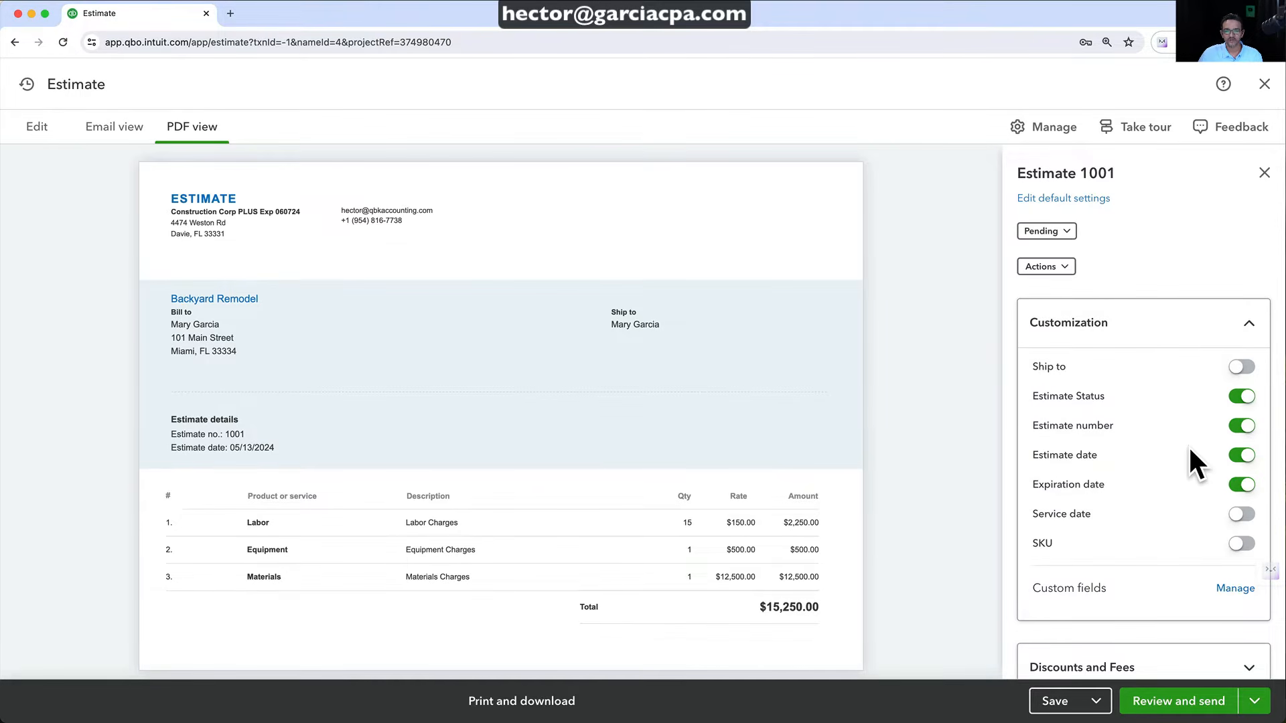
pyautogui.click(1240, 485)
pyautogui.click(1241, 456)
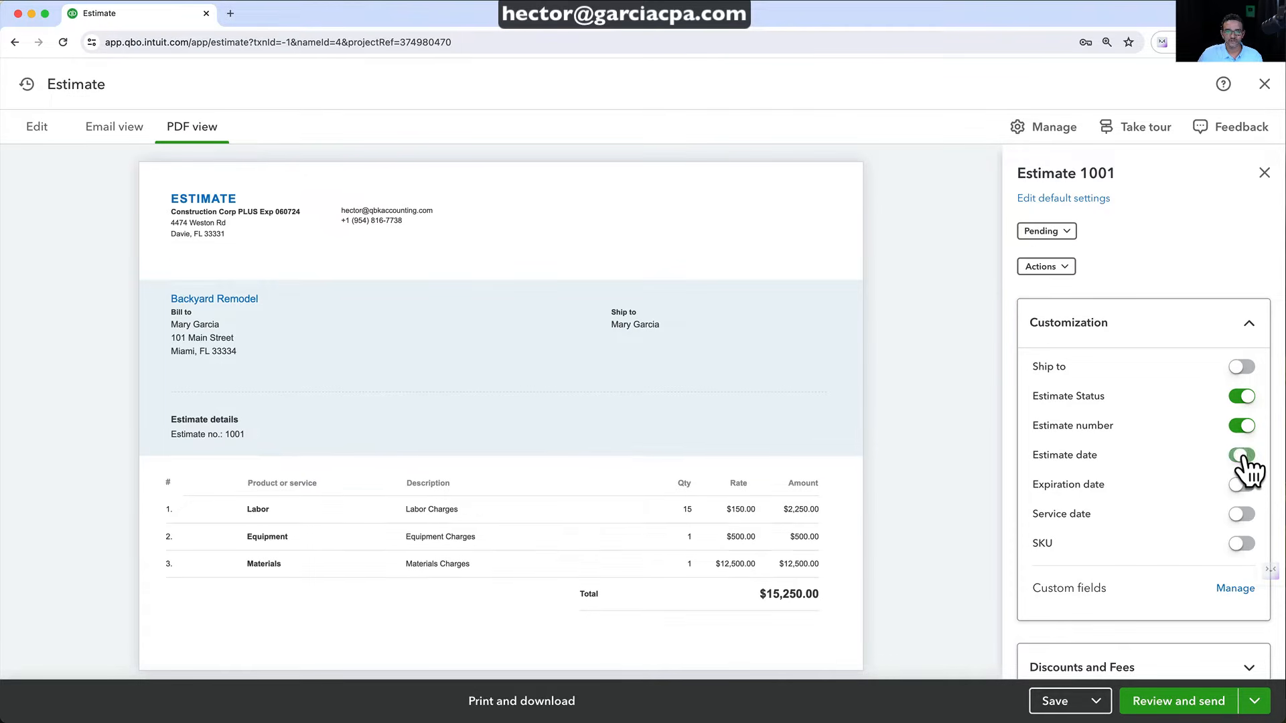
pyautogui.click(1241, 428)
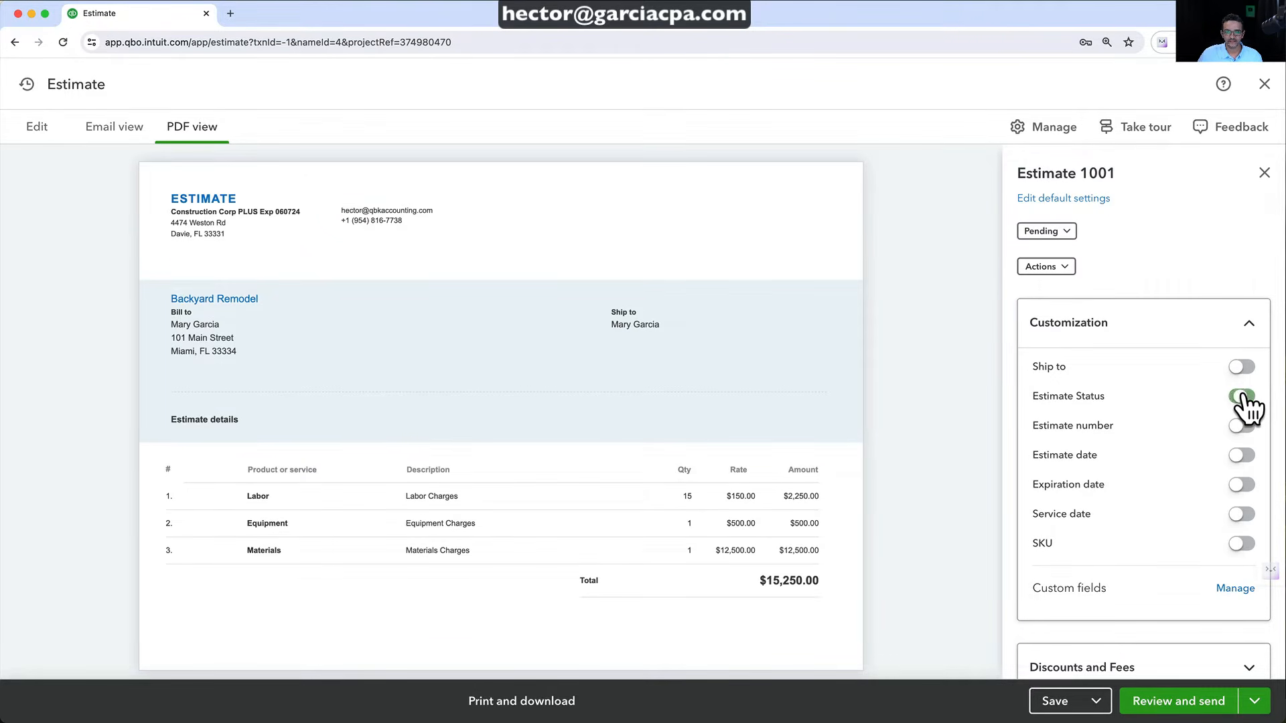
pyautogui.click(1240, 396)
pyautogui.click(1241, 426)
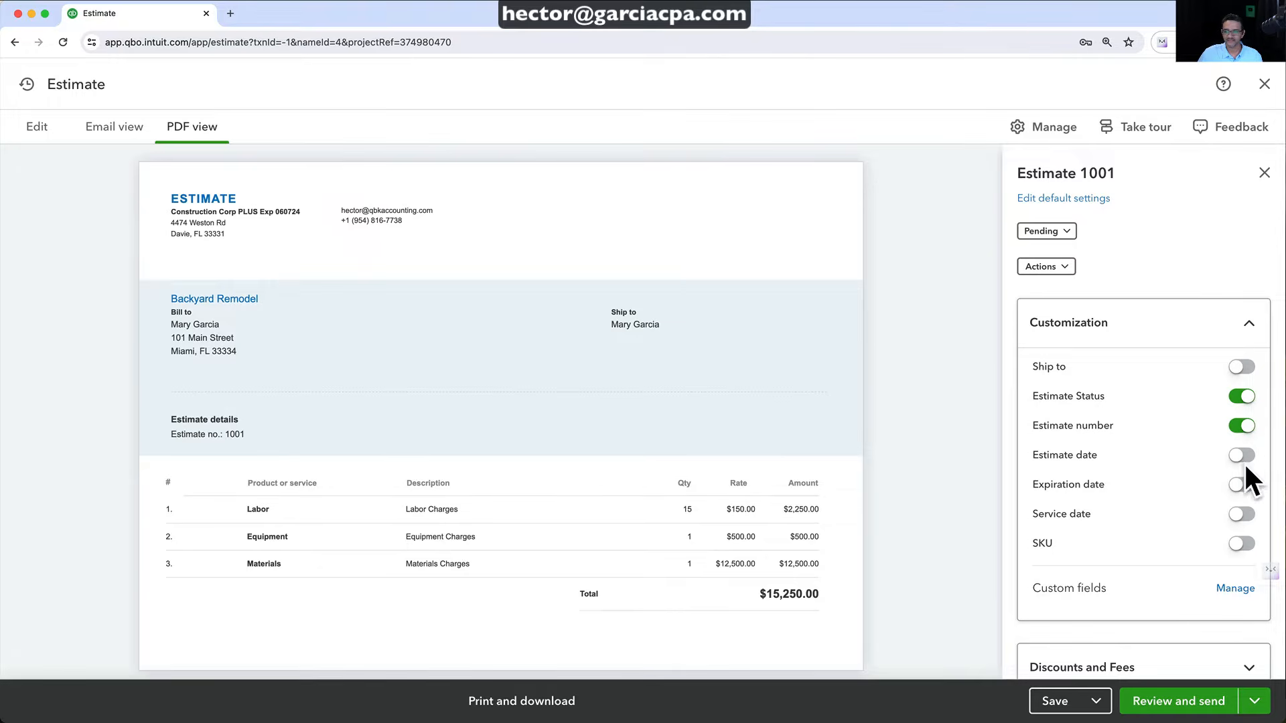
pyautogui.click(1242, 456)
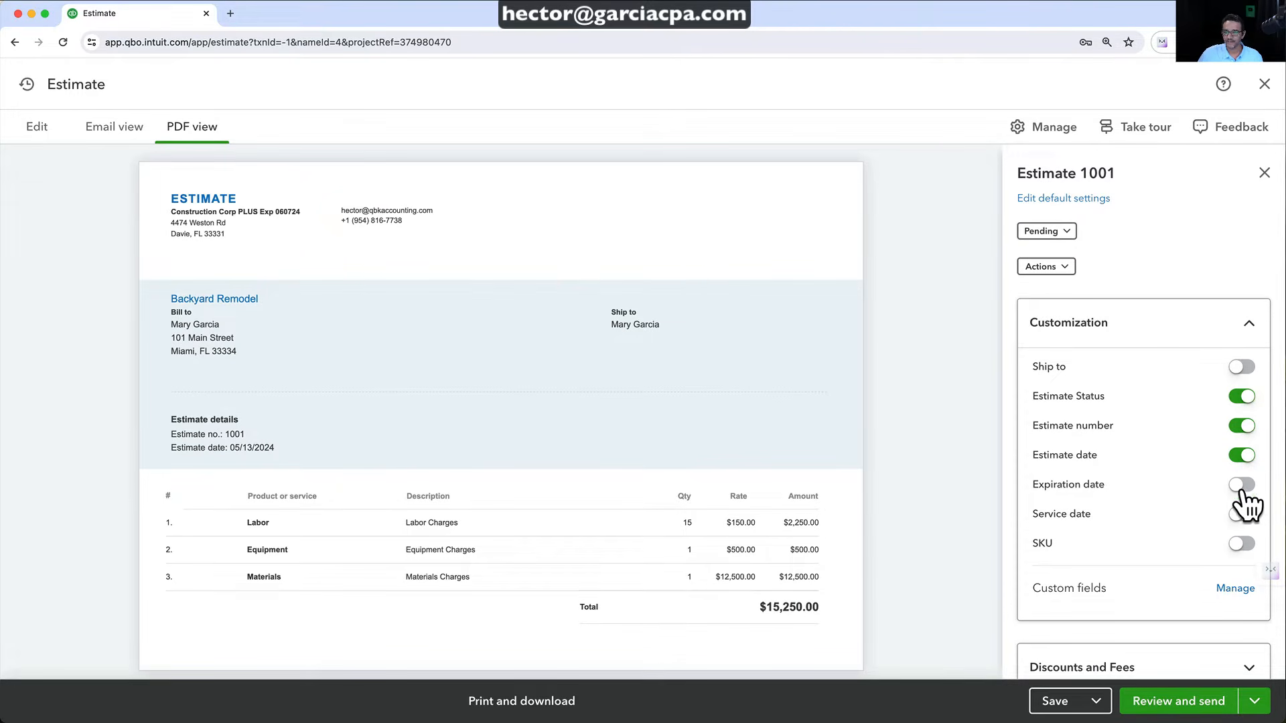
pyautogui.click(1240, 485)
pyautogui.click(1241, 514)
pyautogui.click(1241, 515)
pyautogui.click(1241, 515)
pyautogui.click(1240, 517)
pyautogui.scroll(-1, 1209, 519)
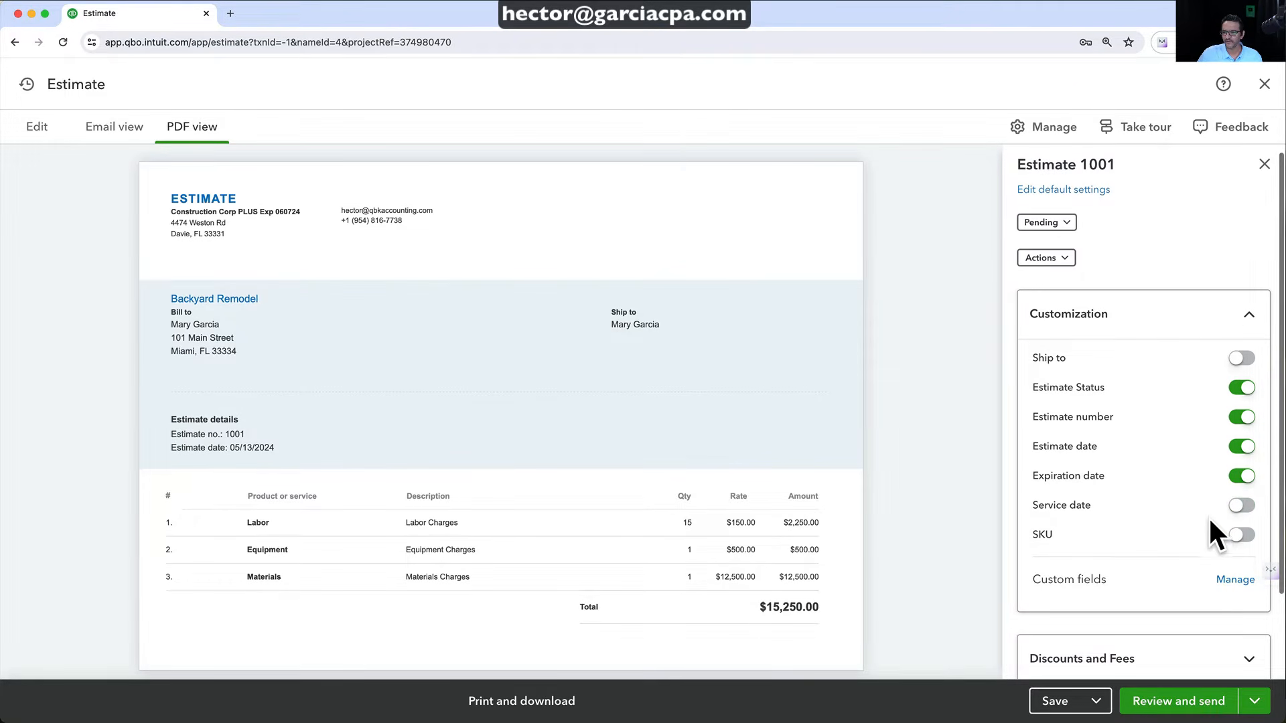
# Save estimate 1001 and close its settings side panel
pyautogui.click(1243, 319)
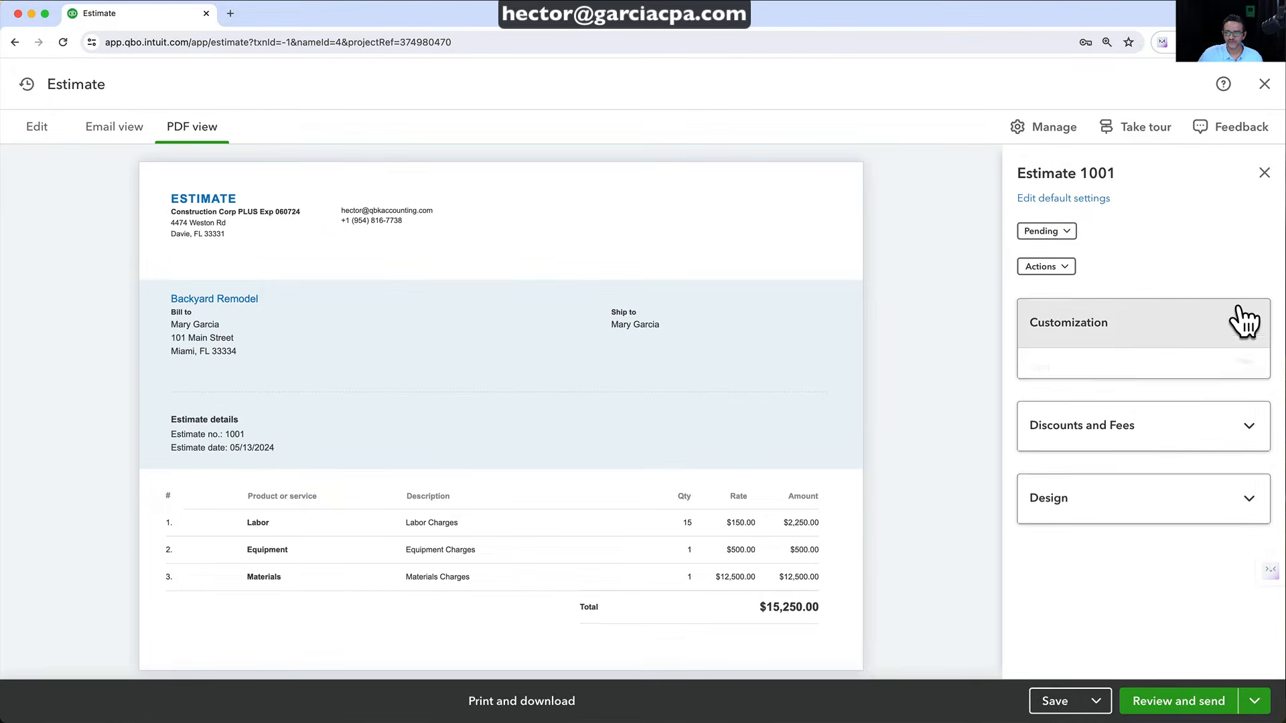
pyautogui.click(1056, 700)
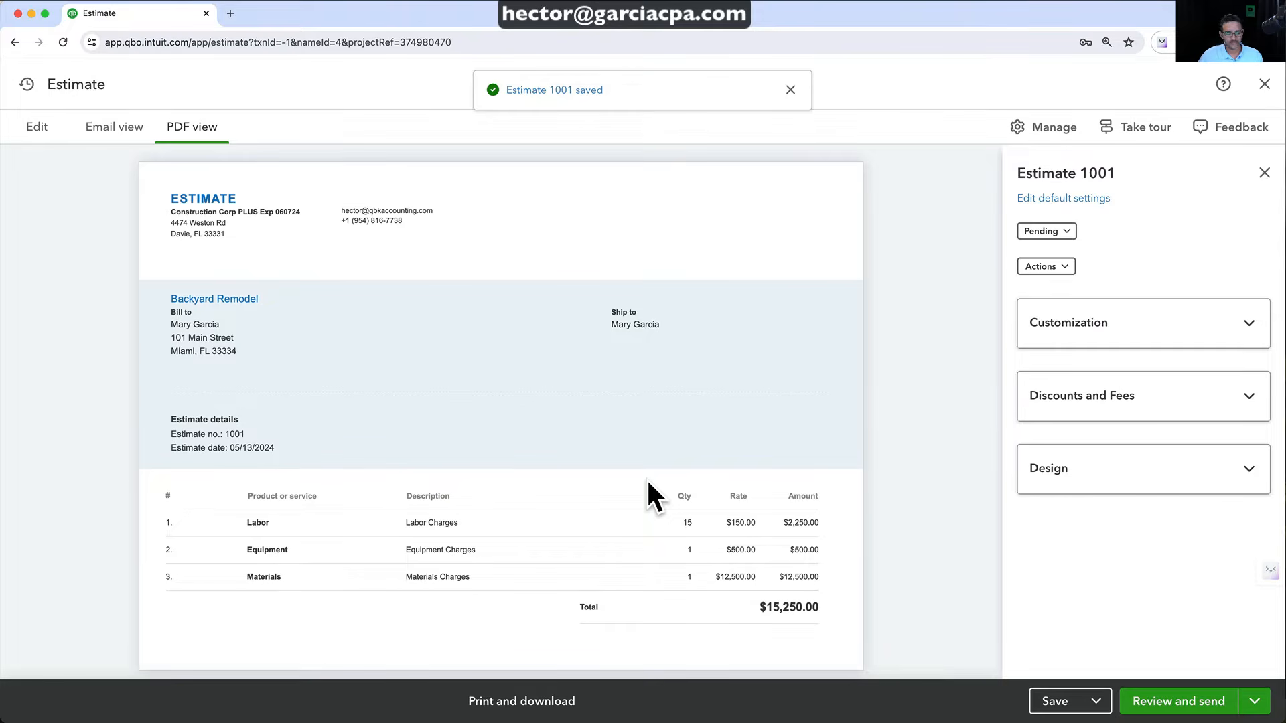
pyautogui.click(1265, 173)
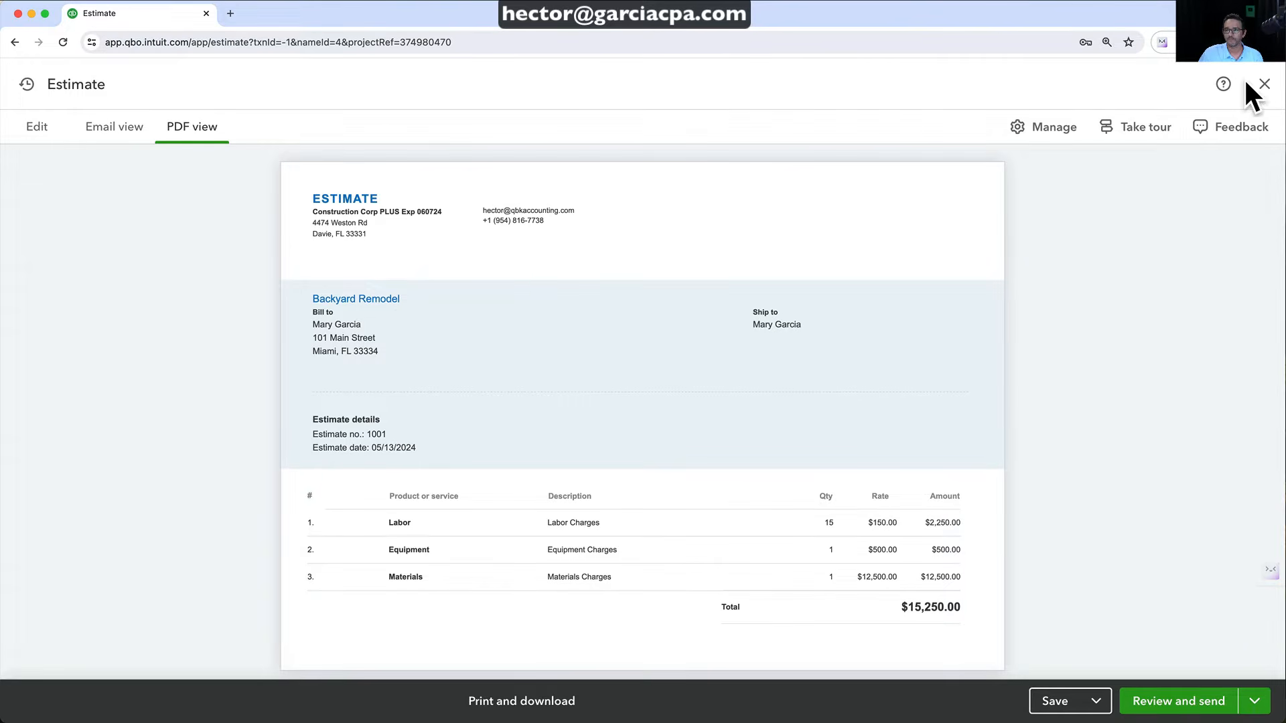
# Close estimate 1001, review Backyard Remodel's transactions, and return to the All projects list
pyautogui.click(1264, 84)
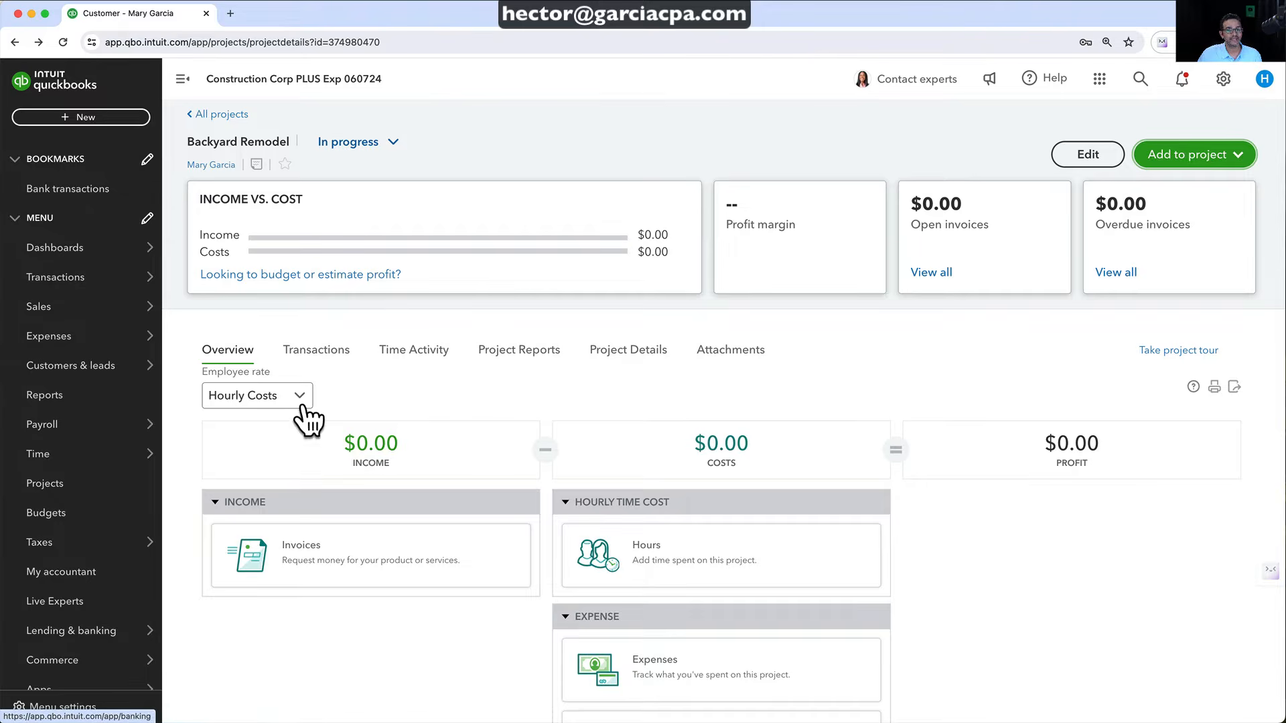
pyautogui.click(312, 348)
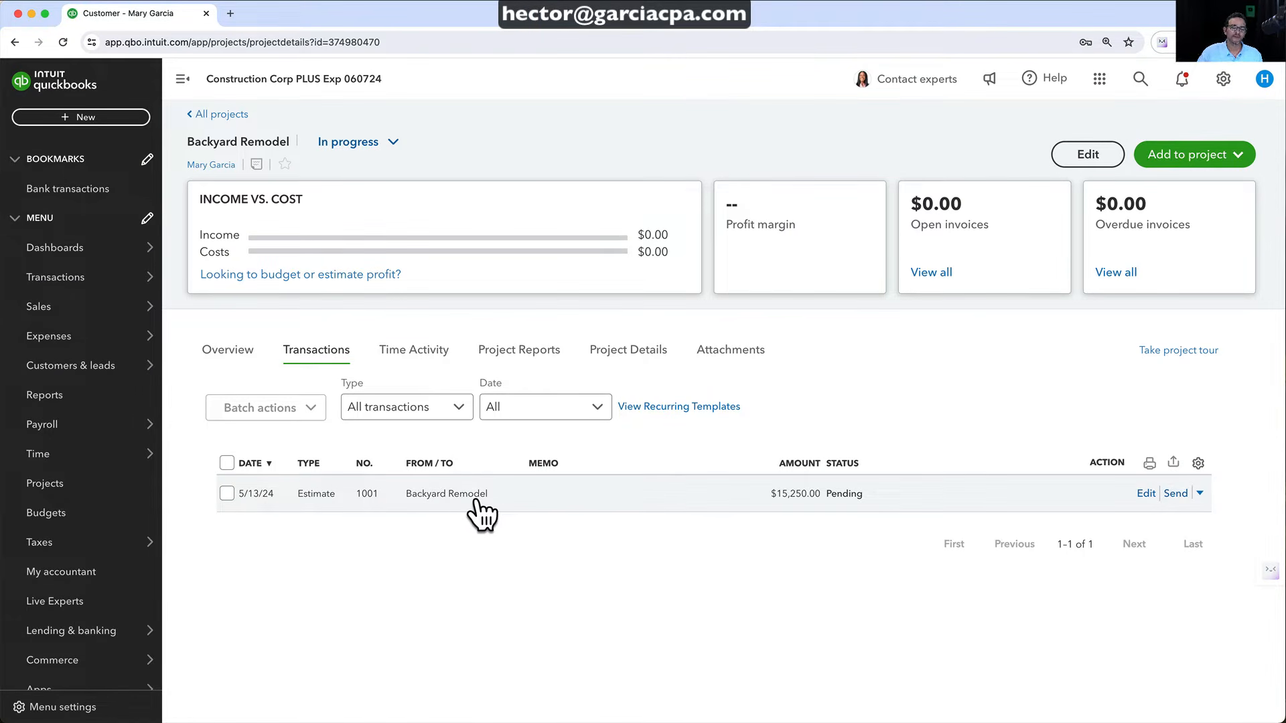
pyautogui.click(227, 114)
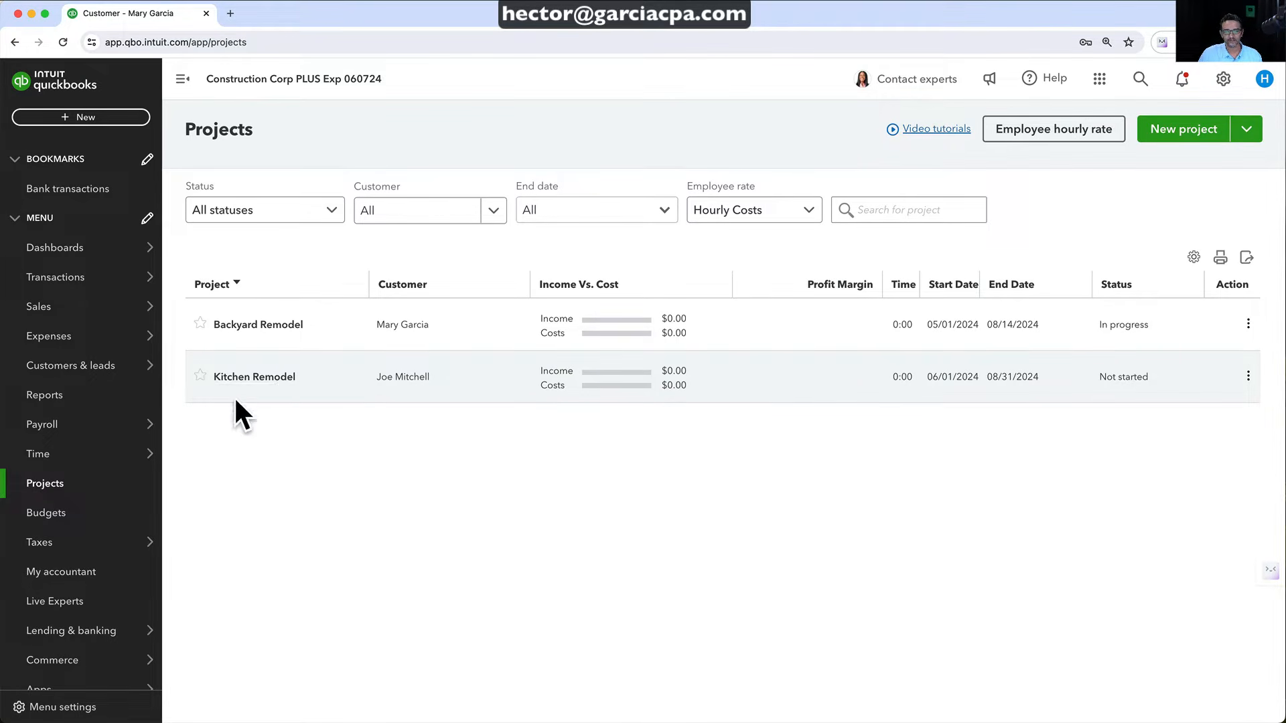
pyautogui.moveTo(27, 309)
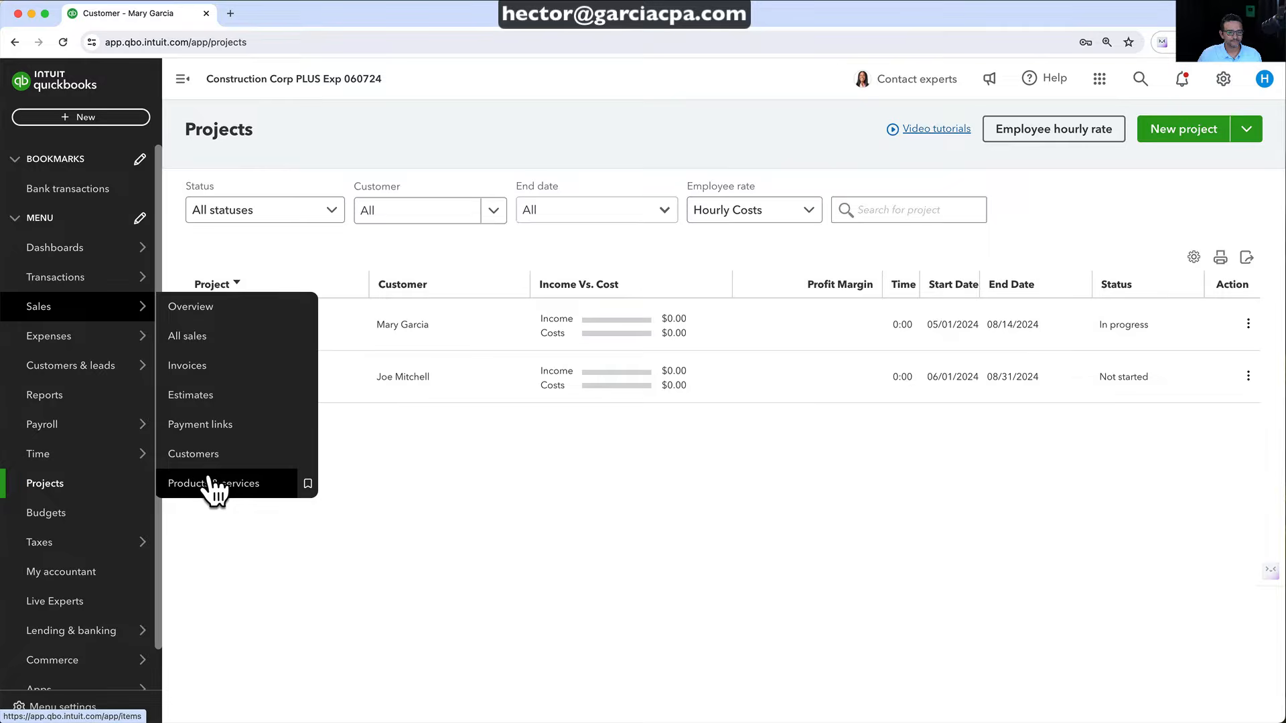
# Start a new bundle from the Products & services list
pyautogui.click(457, 697)
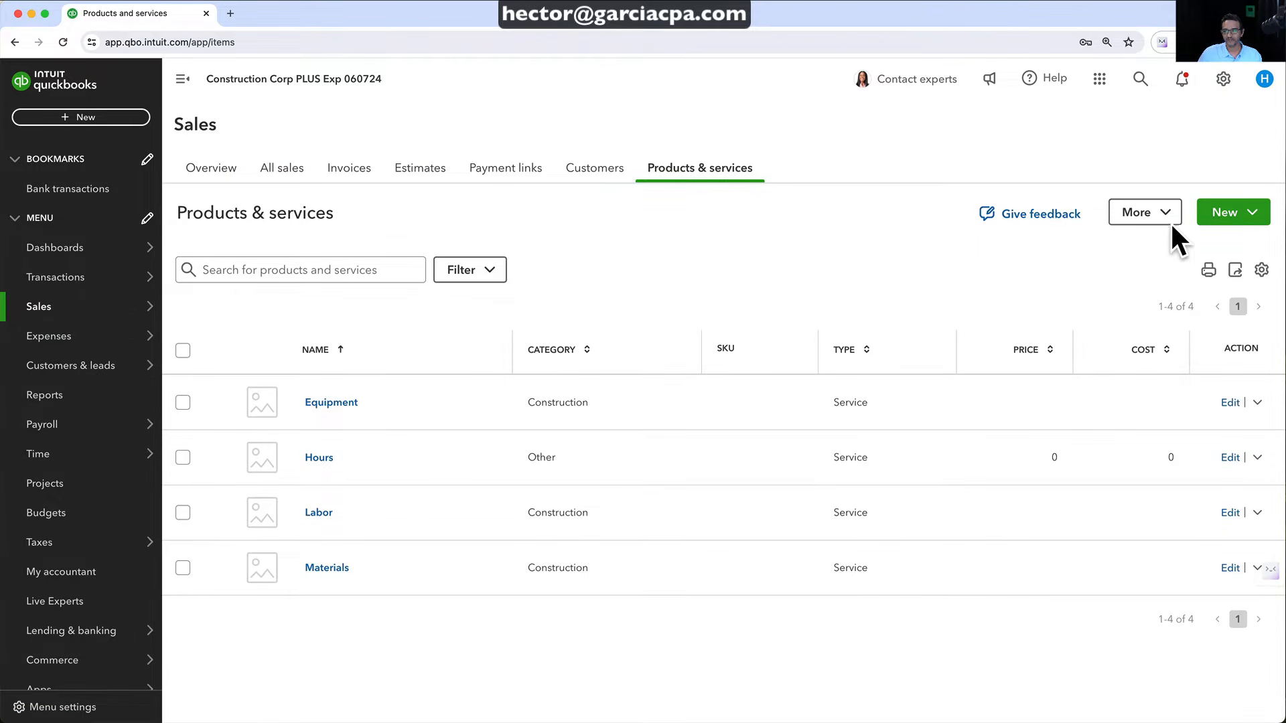
pyautogui.click(1224, 213)
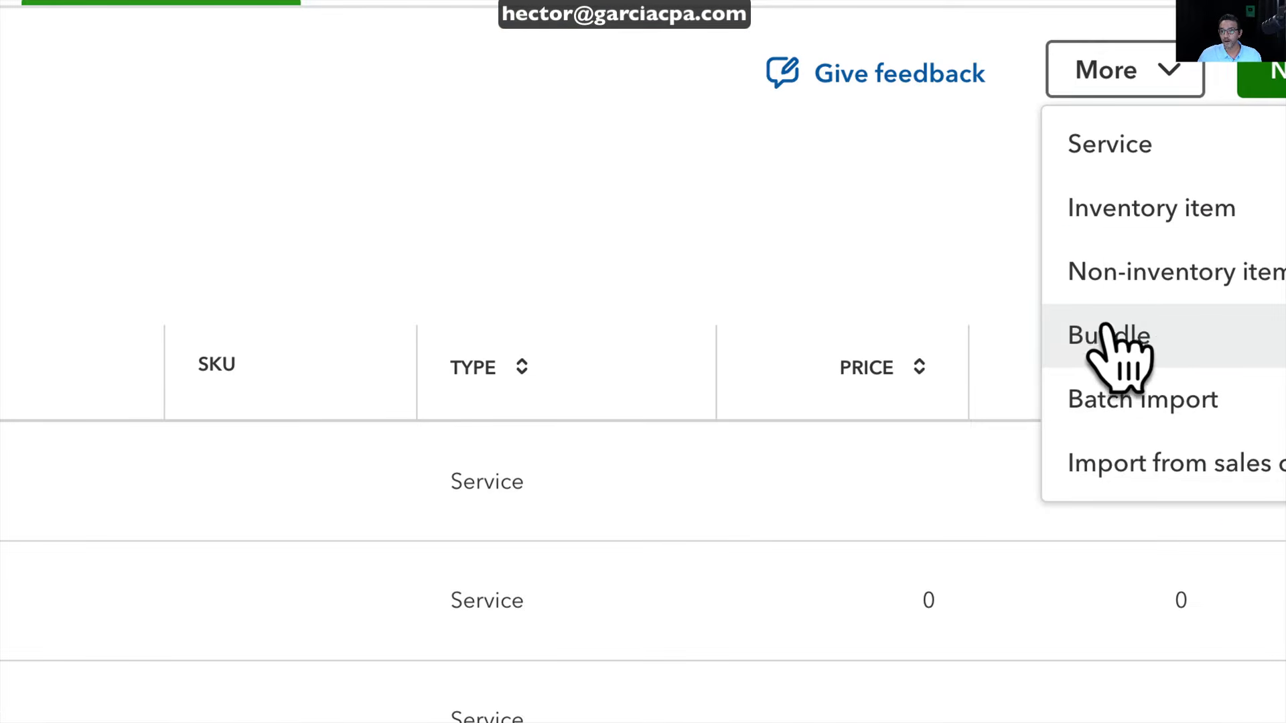
pyautogui.click(1109, 335)
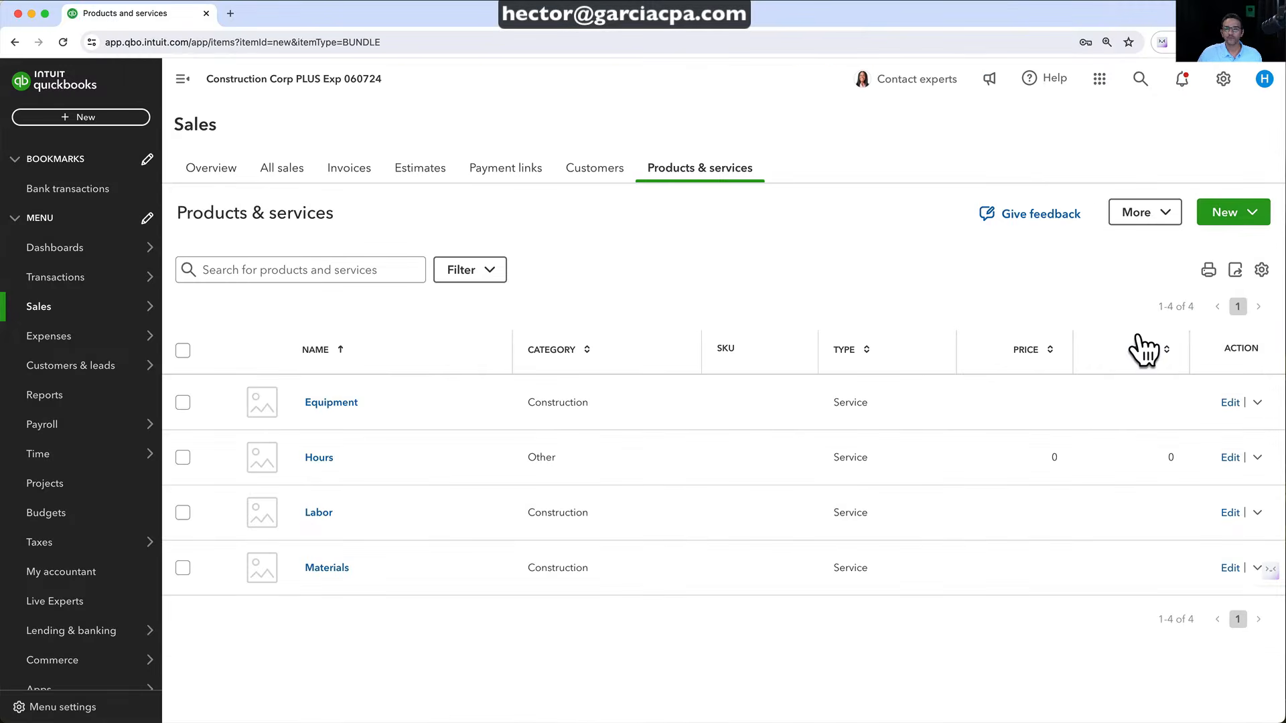
# Name the bundle 'Project Cost' with the sales description 'Total Project Cost'
pyautogui.click(801, 212)
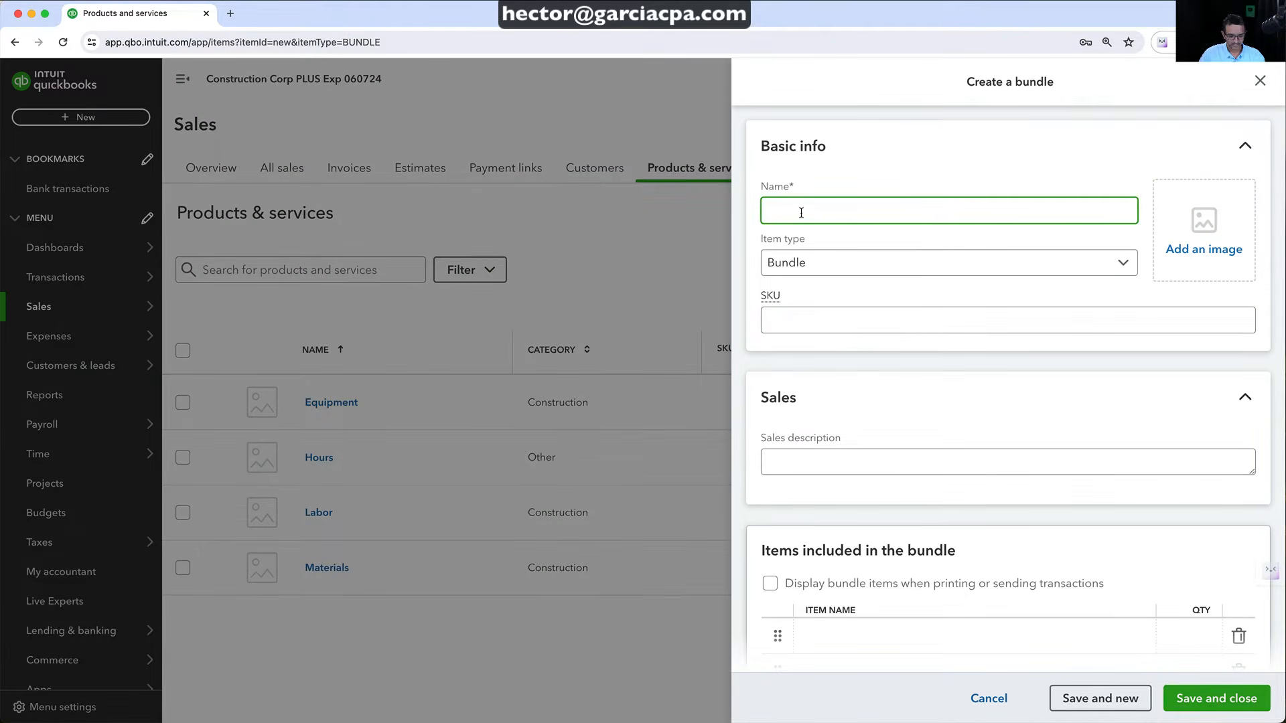
pyautogui.write('St')
pyautogui.press('BackSpace')
pyautogui.press('BackSpace')
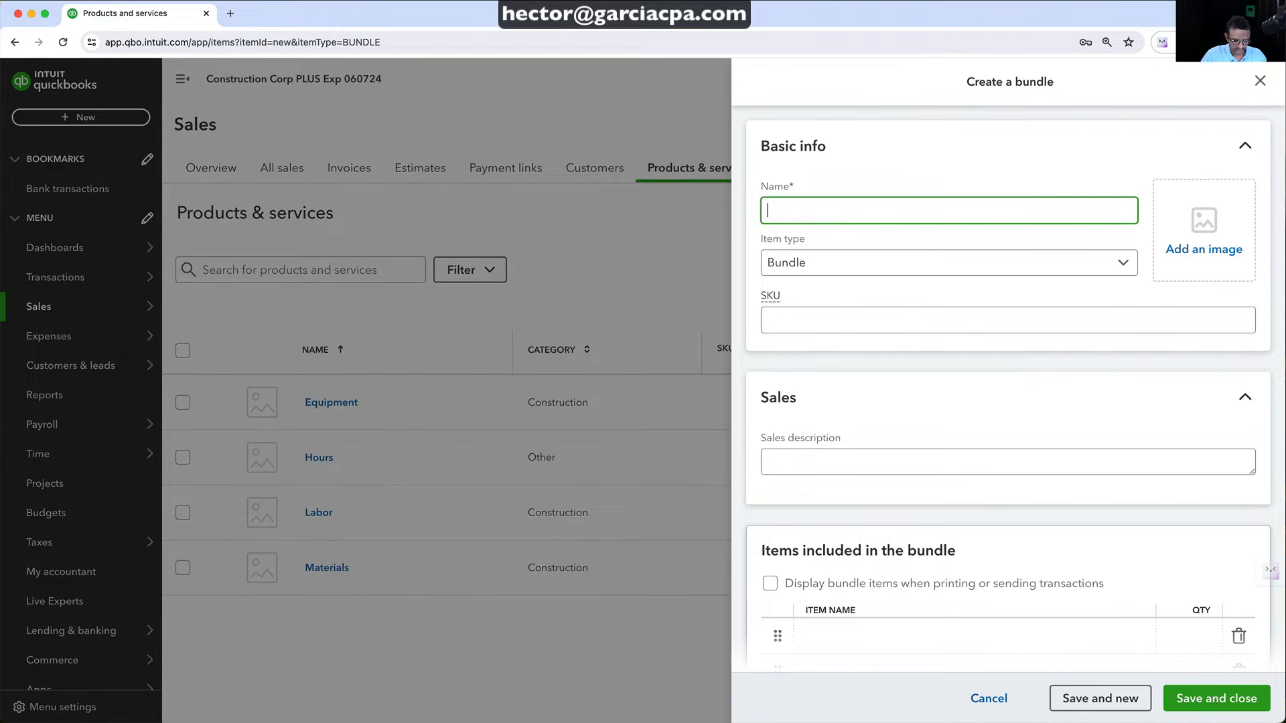
pyautogui.write('Project ')
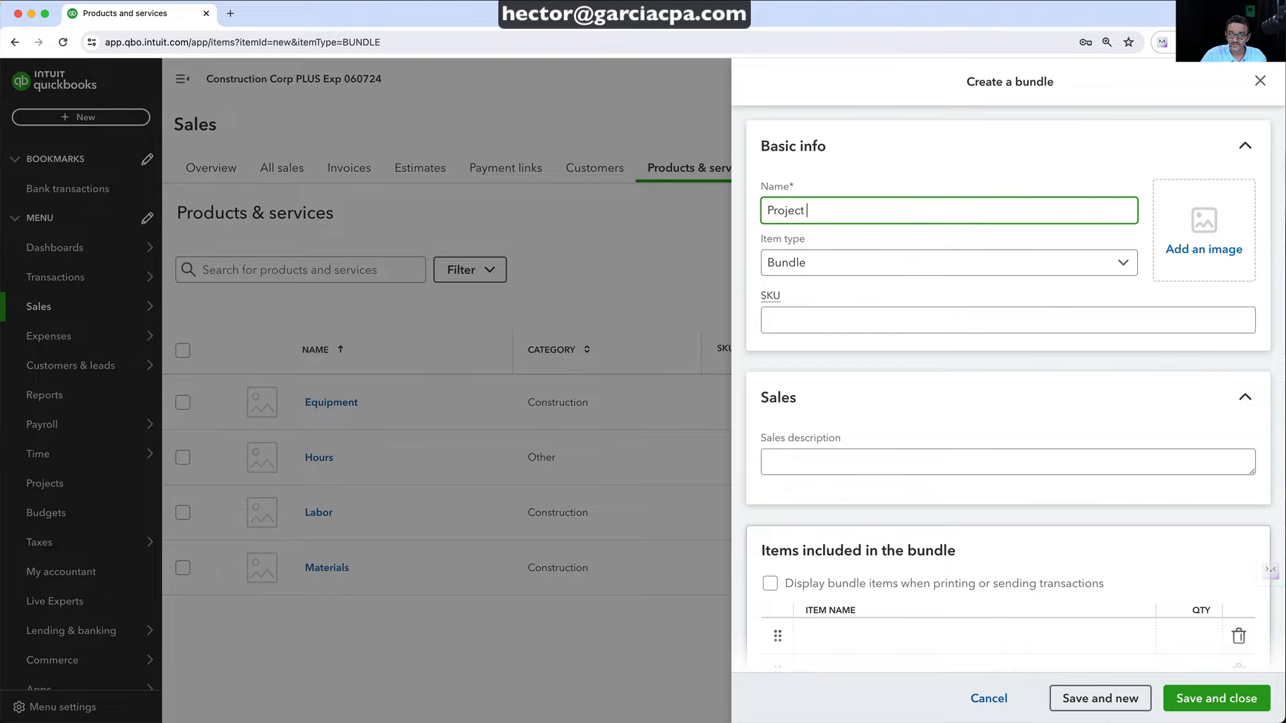
pyautogui.write('Cost')
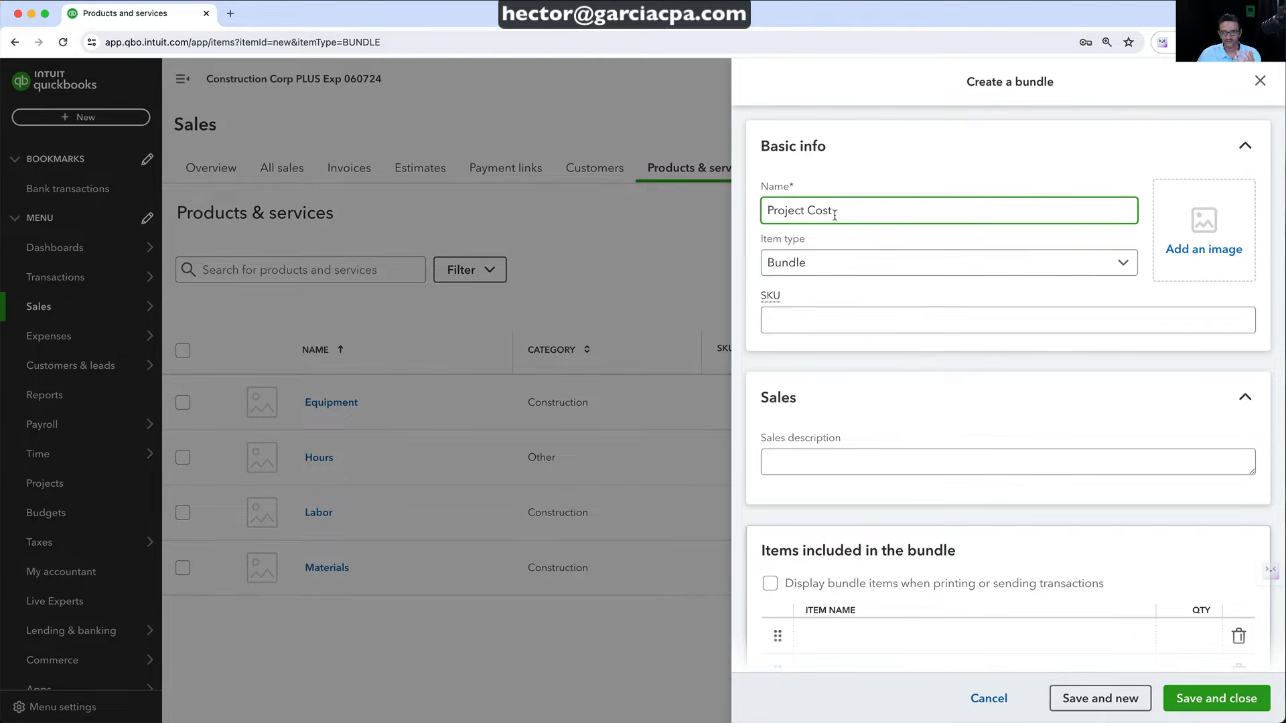
pyautogui.press('super+a')
pyautogui.scroll(-1, 901, 419)
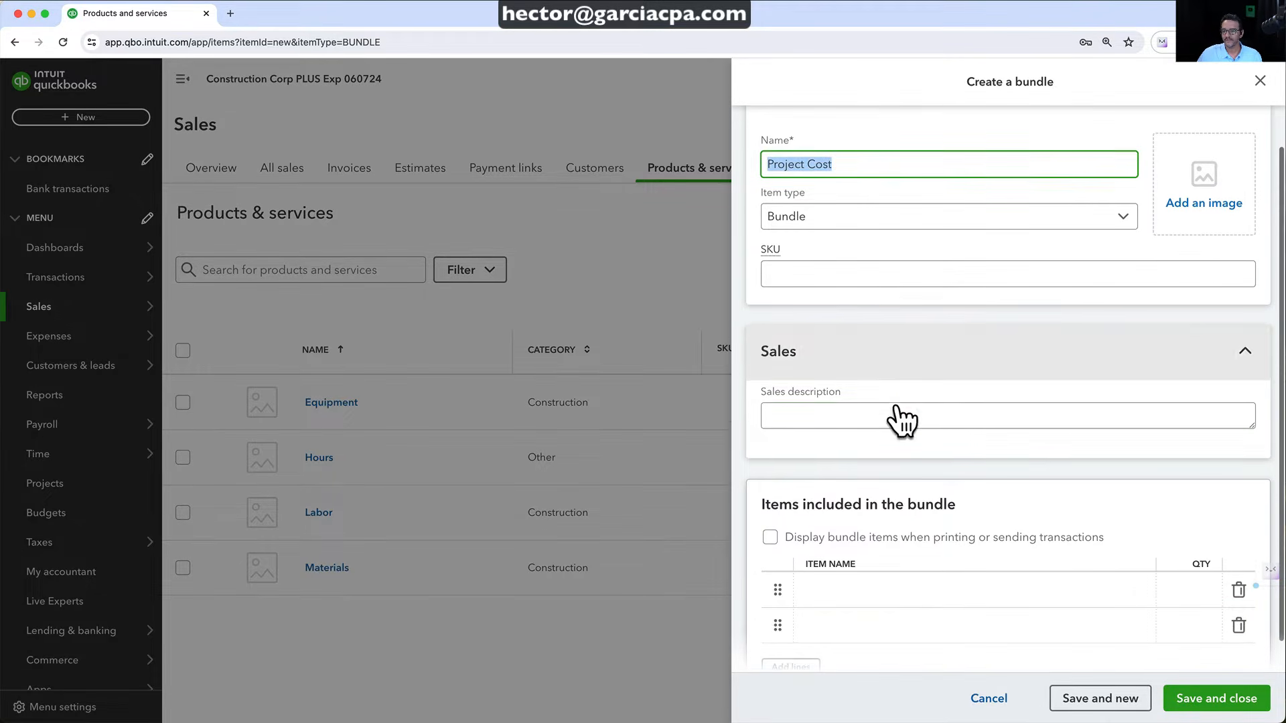
pyautogui.scroll(-1, 895, 390)
pyautogui.click(849, 374)
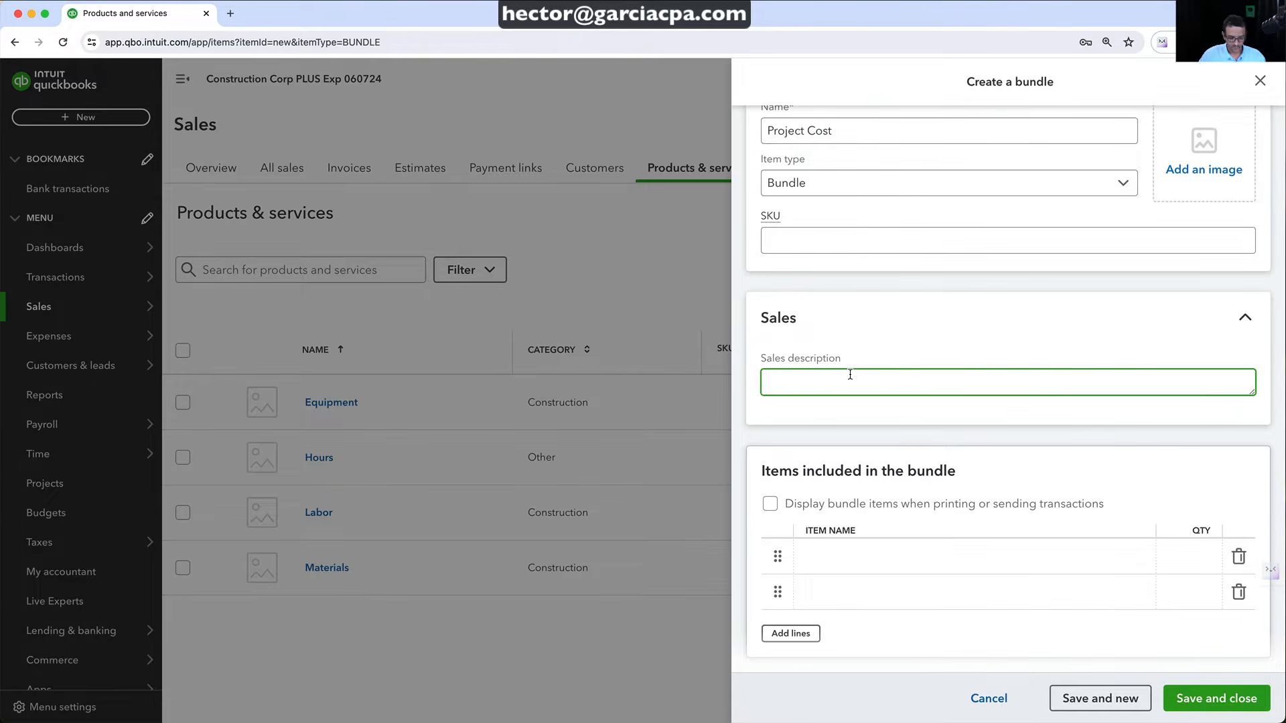
pyautogui.write('Total Pro')
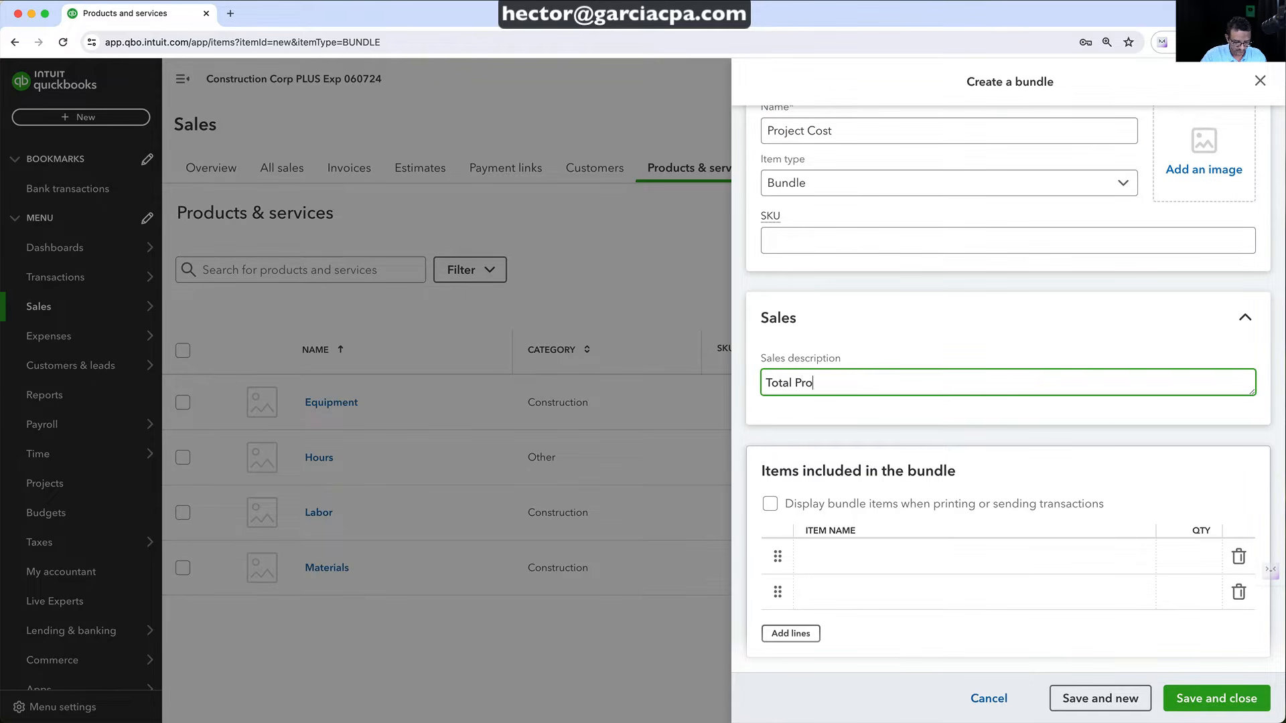
pyautogui.write('ject Cost')
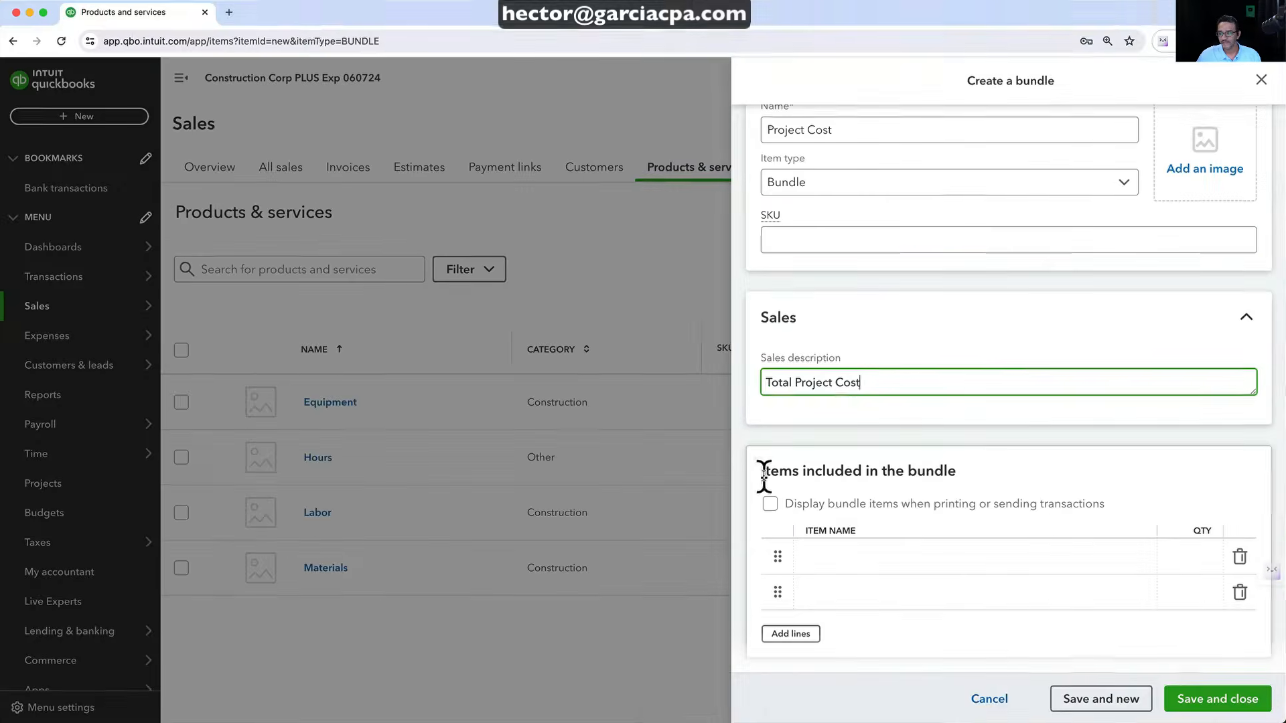
# Leave bundle items hidden on printed transactions and add Labor as the first bundle item
pyautogui.click(775, 508)
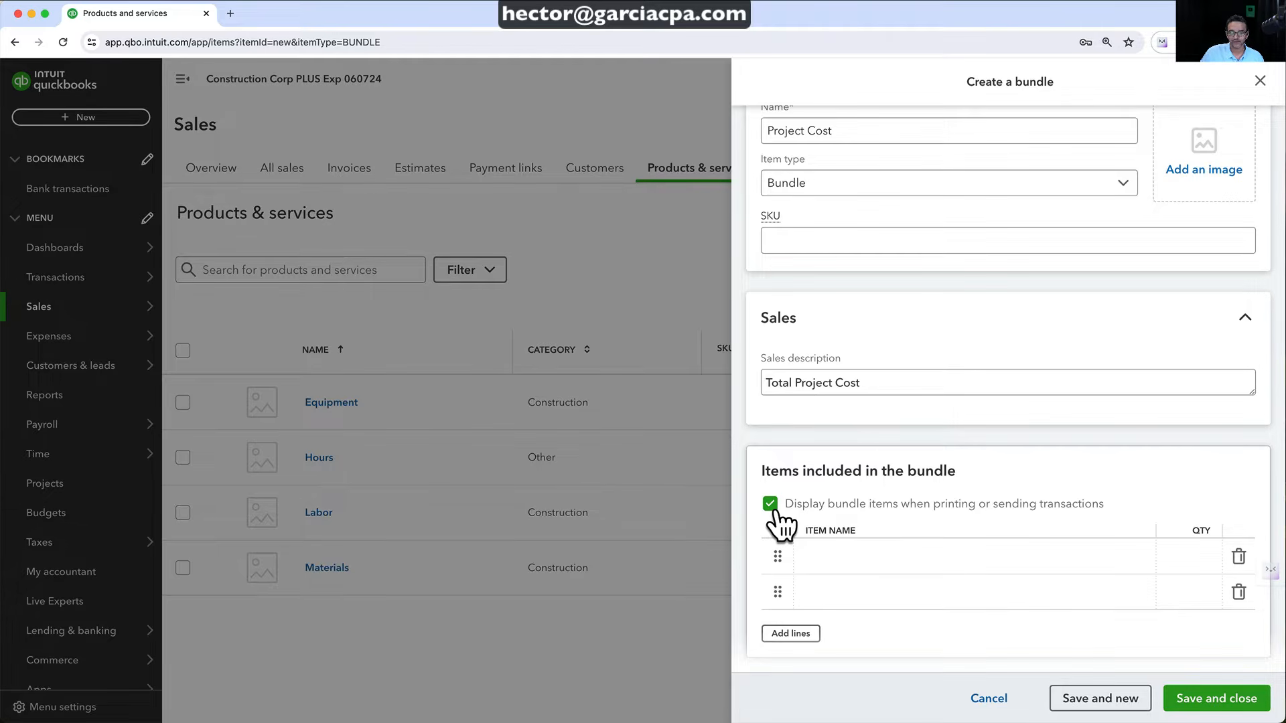
pyautogui.click(771, 508)
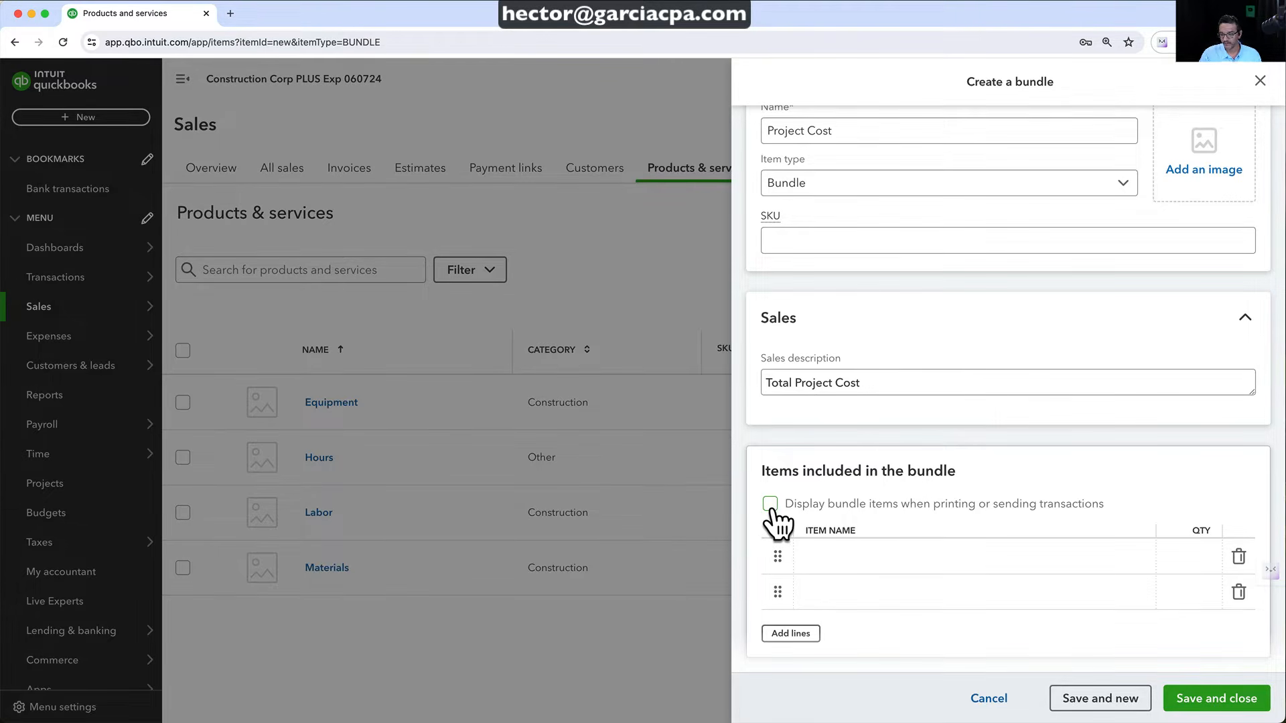
pyautogui.click(817, 555)
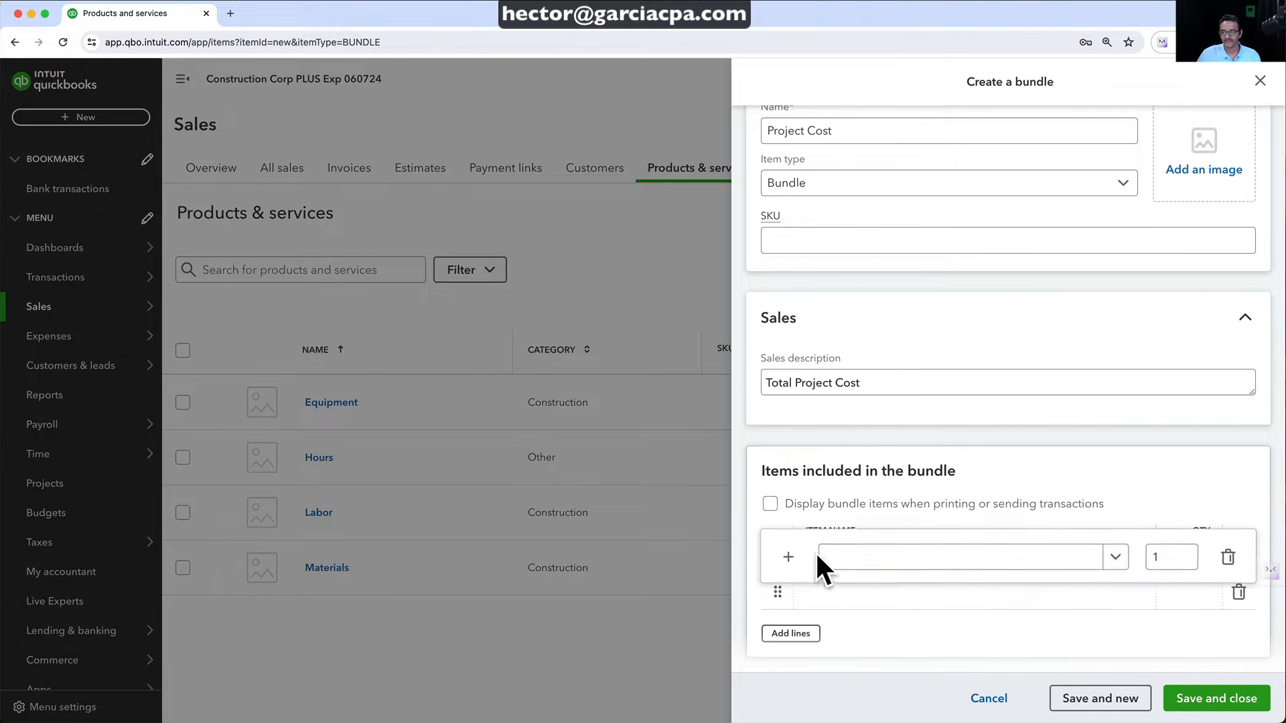
pyautogui.click(930, 566)
pyautogui.write('lab')
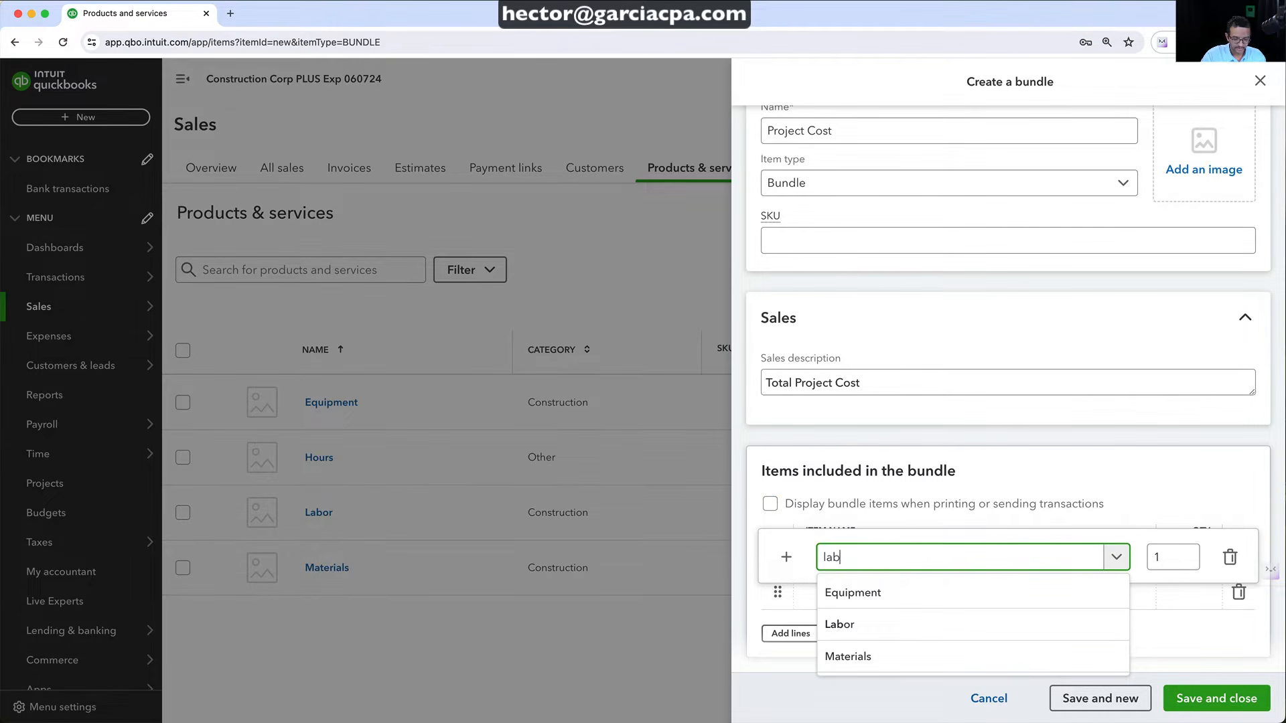
pyautogui.click(858, 596)
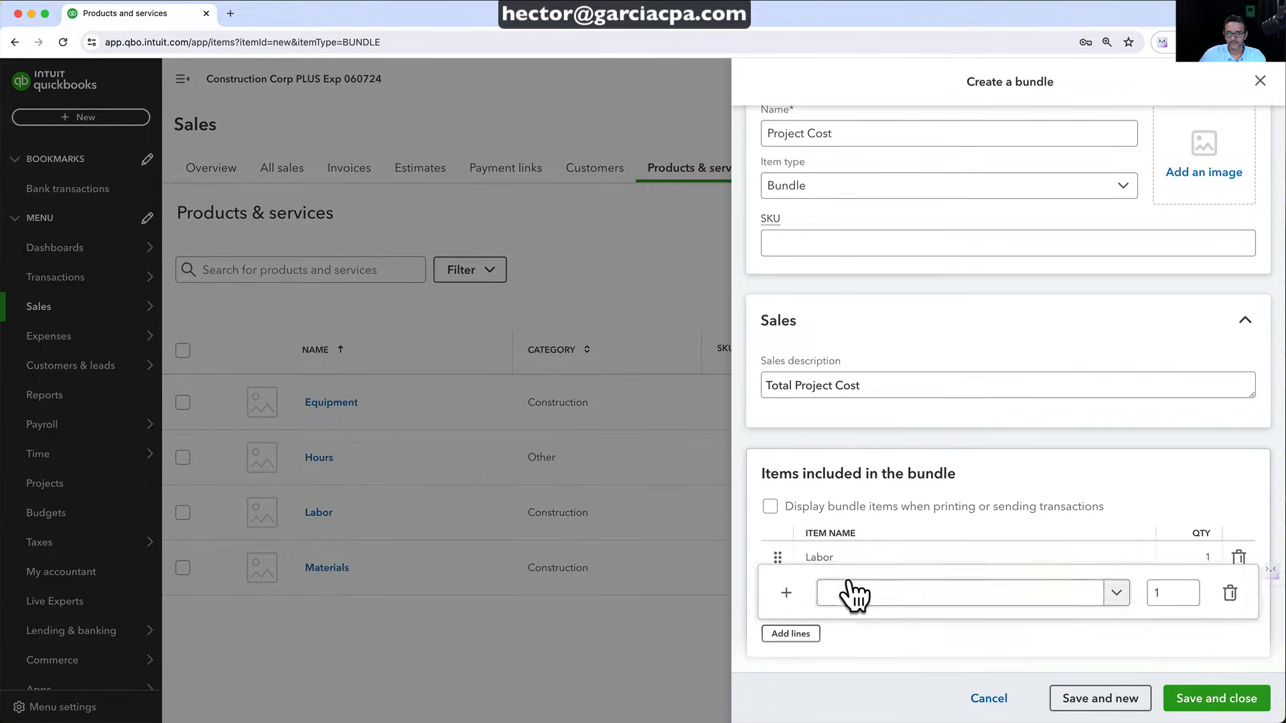
# Add Materials and Equipment to the Project Cost bundle, then save and close it
pyautogui.click(848, 586)
pyautogui.write('ma')
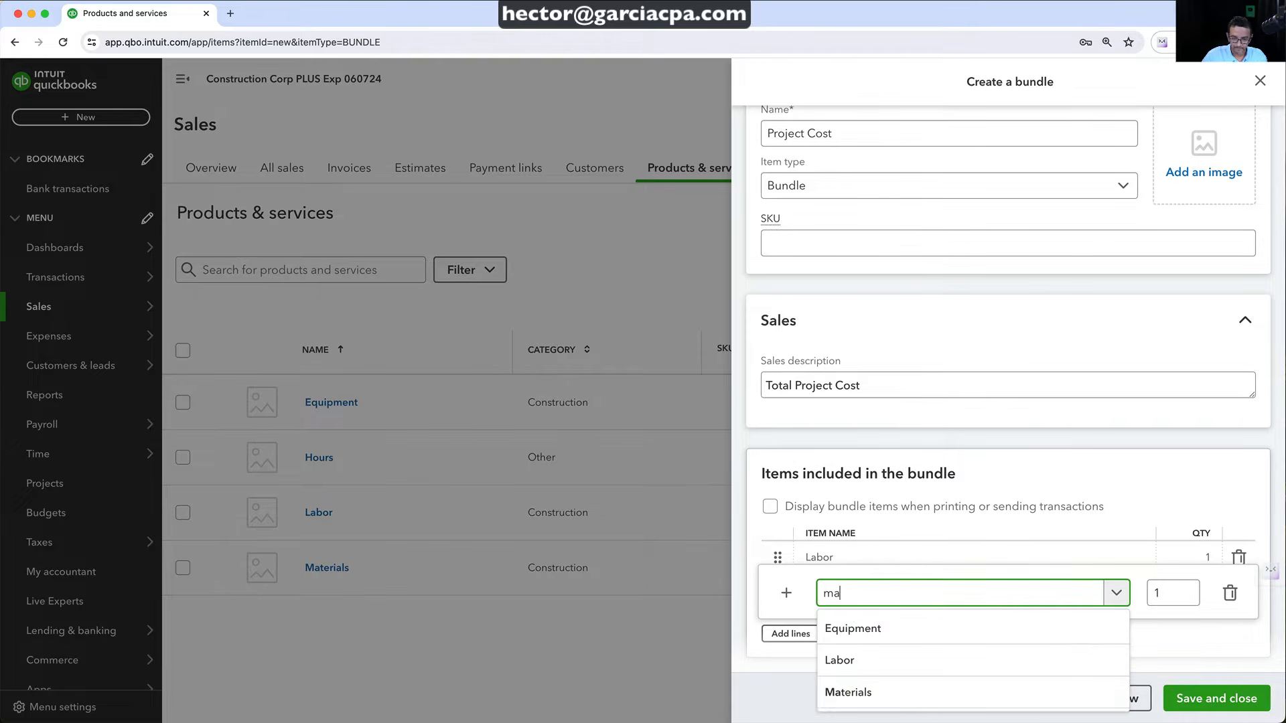
pyautogui.click(852, 633)
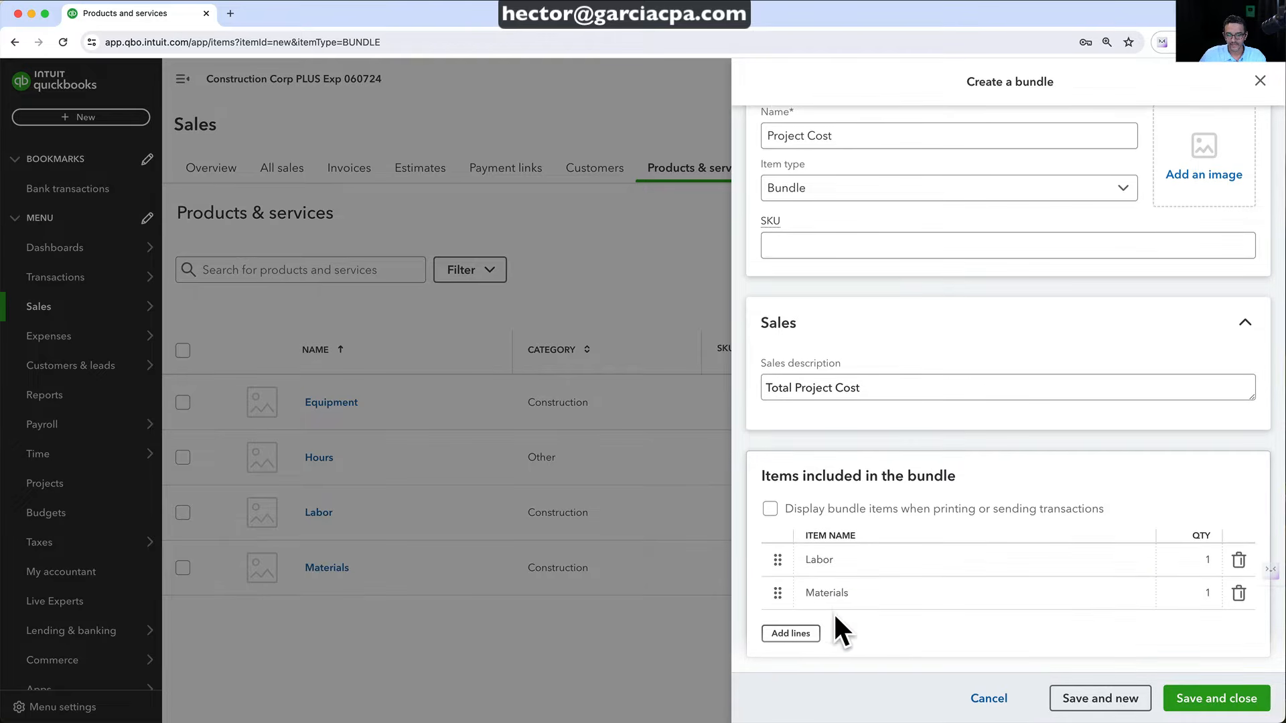
pyautogui.click(823, 629)
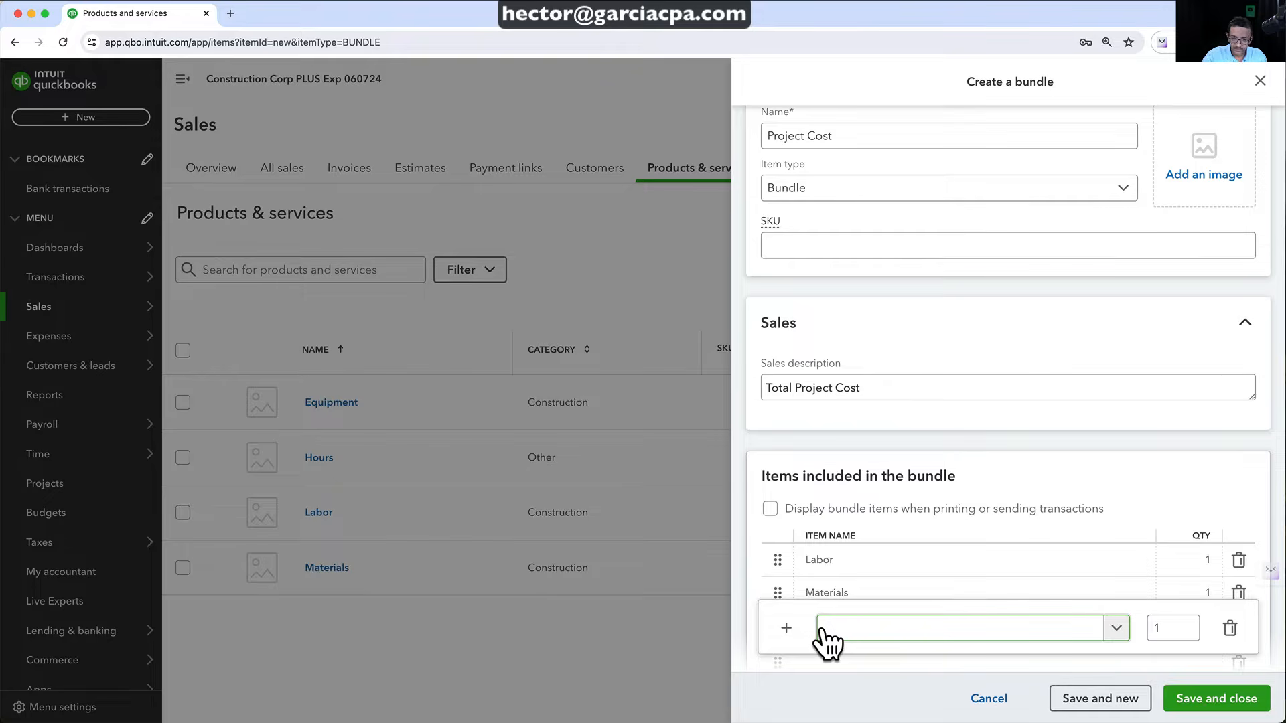
pyautogui.write('e')
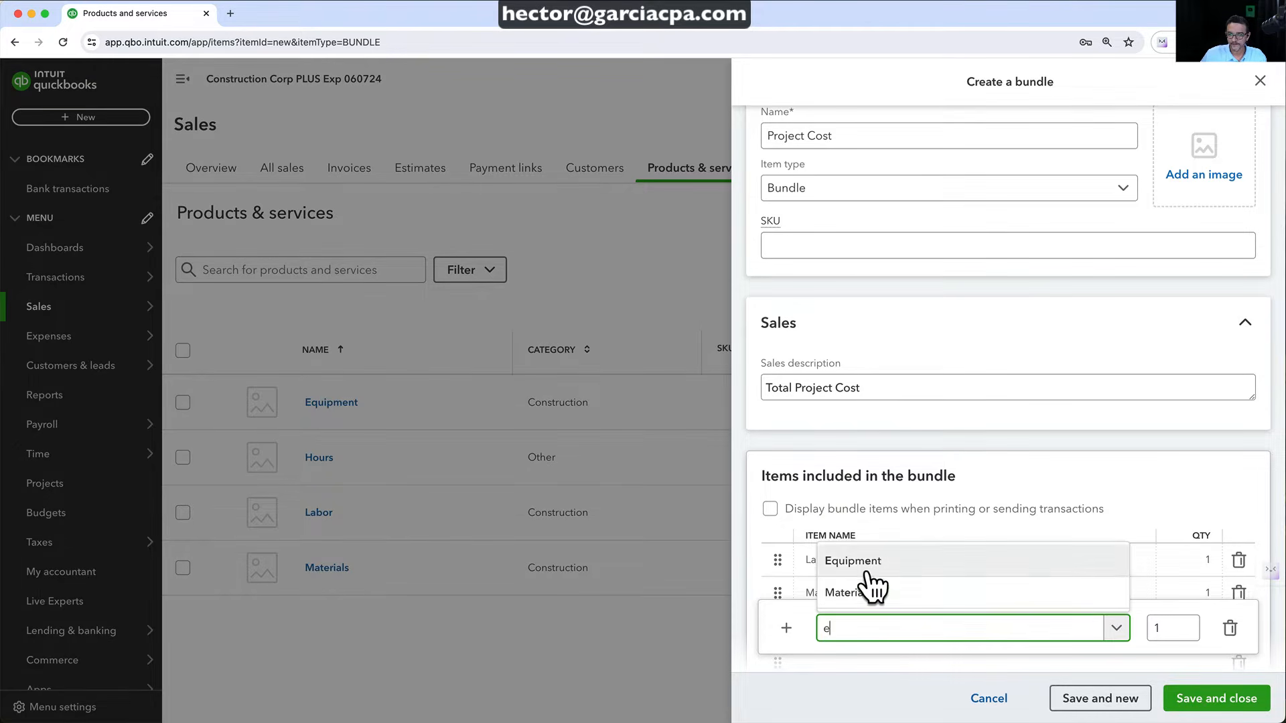
pyautogui.click(861, 569)
pyautogui.click(990, 455)
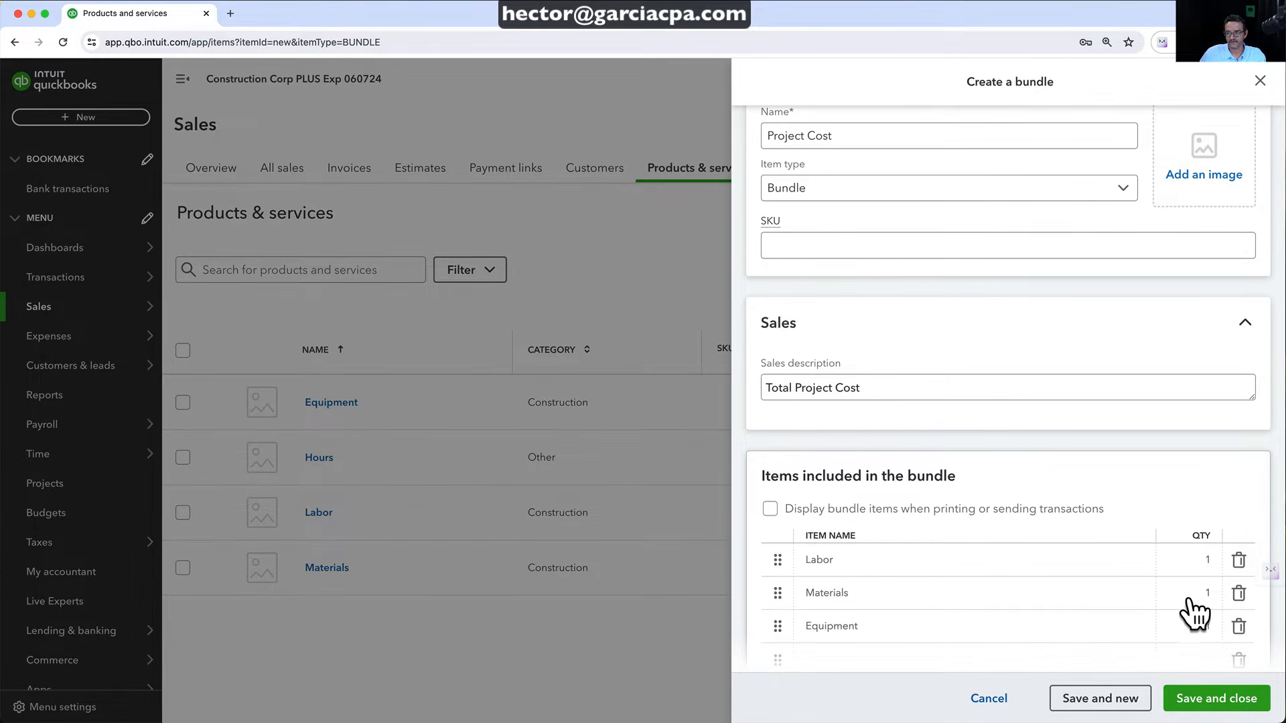
pyautogui.scroll(2, 1165, 574)
pyautogui.click(1229, 699)
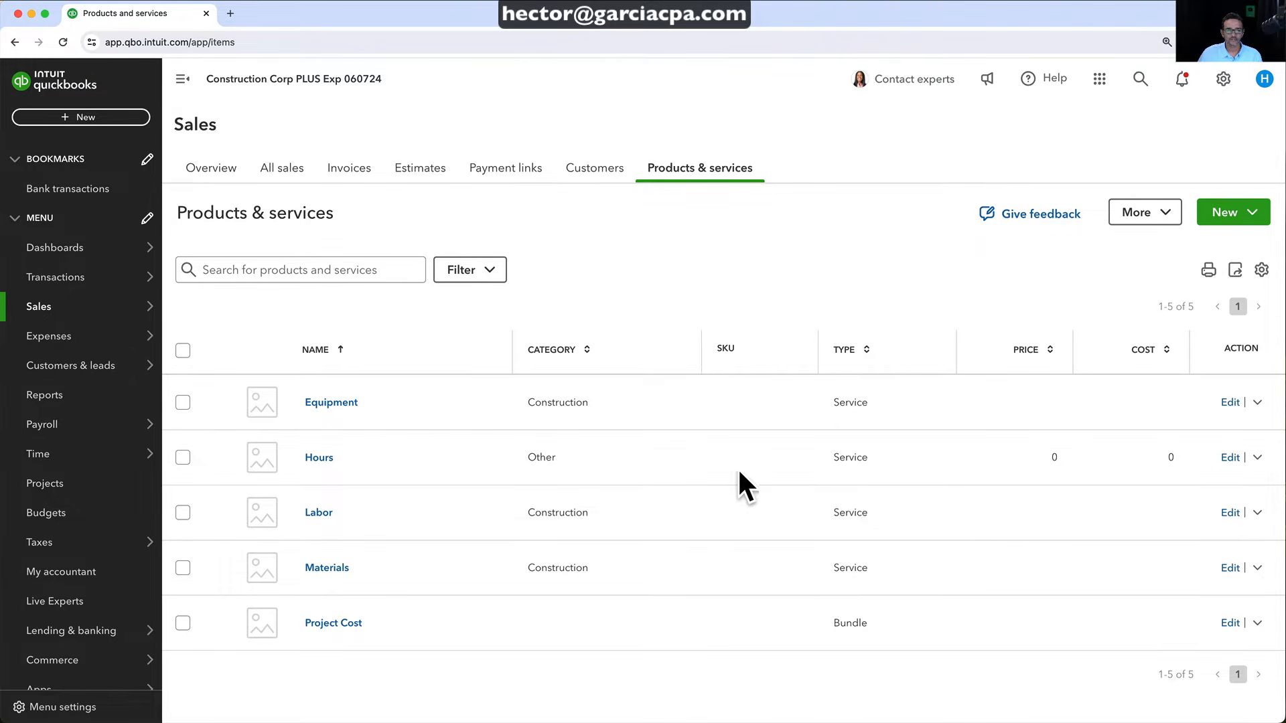
# Open the Kitchen Remodel project and start a new estimate for it
pyautogui.moveTo(56, 462)
pyautogui.click(58, 488)
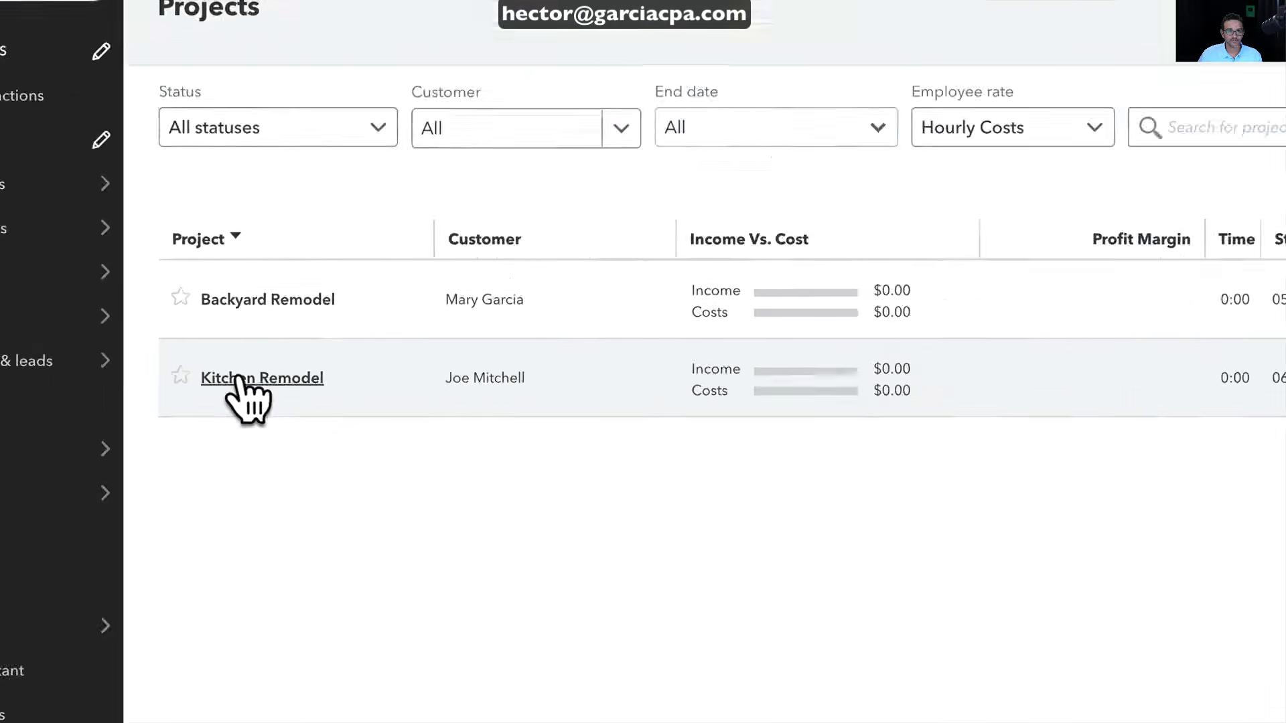
pyautogui.click(239, 378)
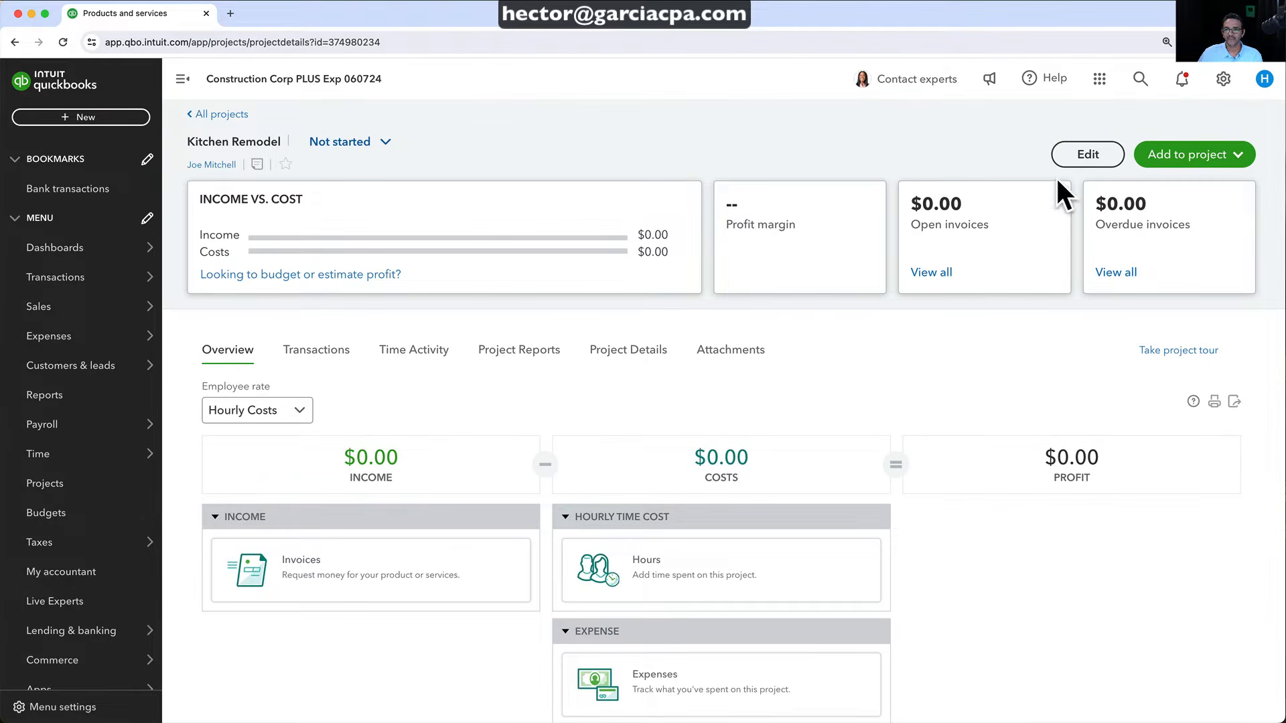
pyautogui.click(1208, 153)
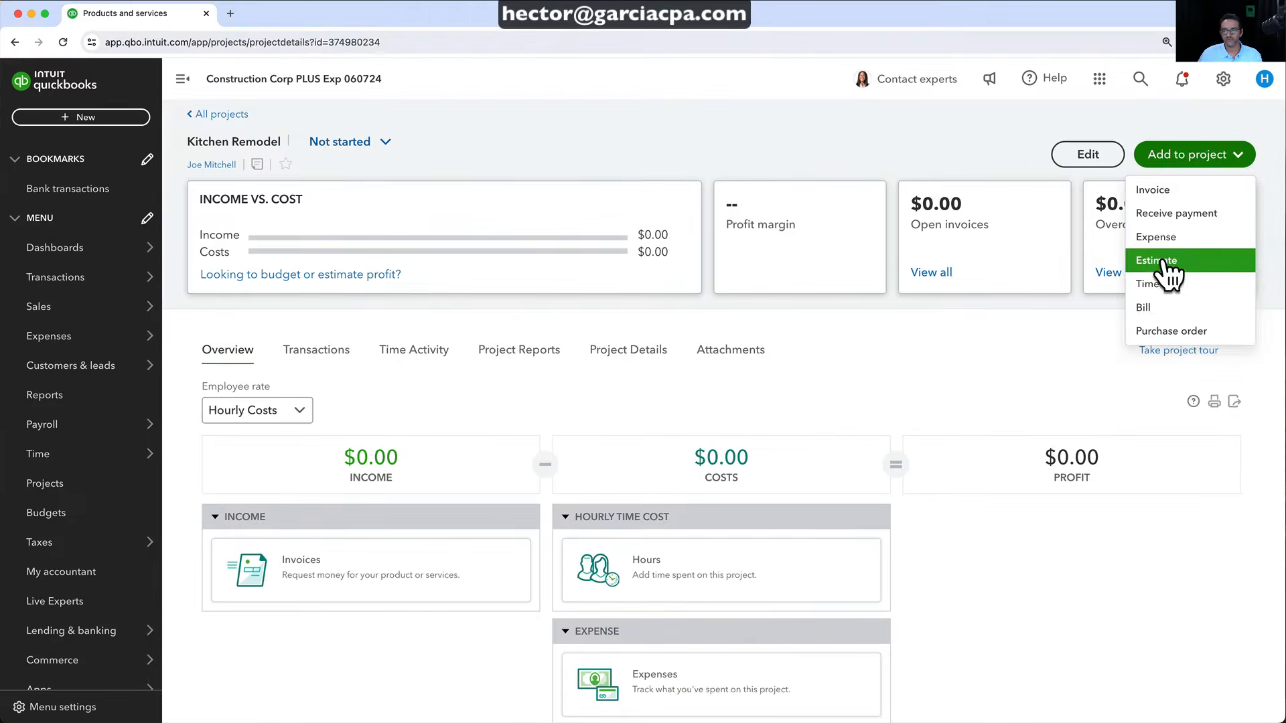
pyautogui.click(1165, 261)
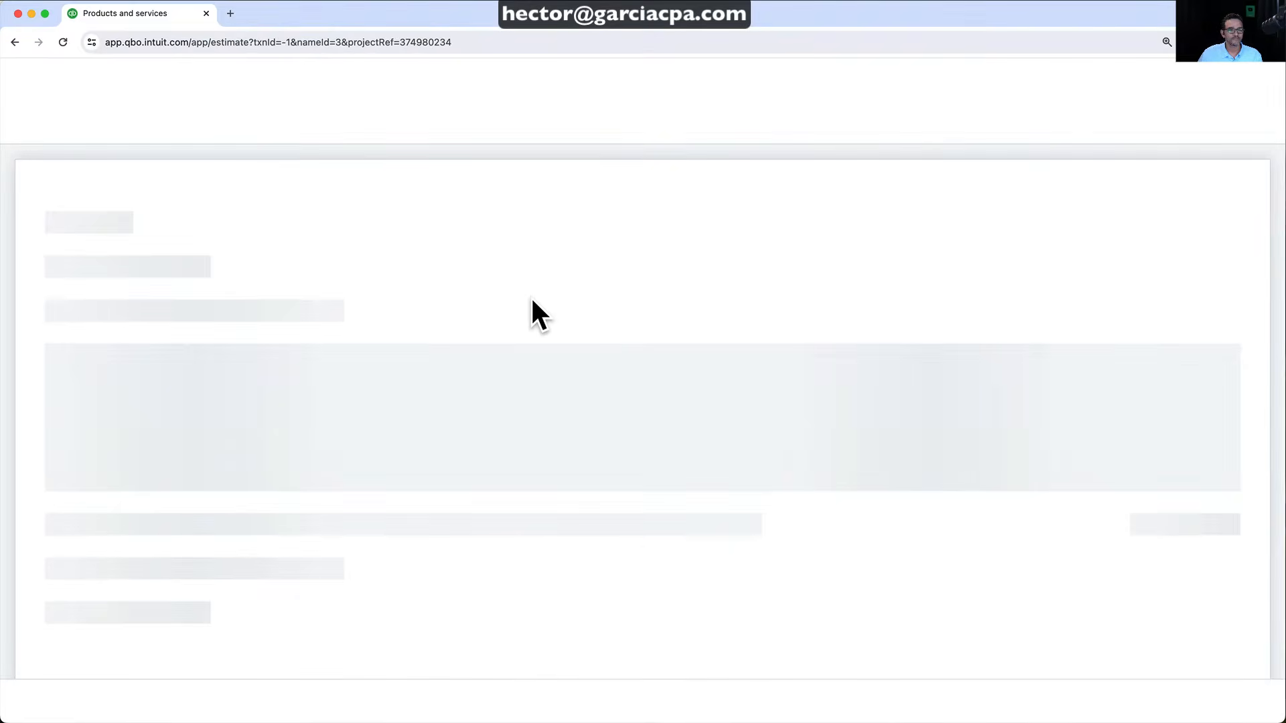
# Put the Project Cost bundle on the estimate's first line
pyautogui.scroll(-2, 381, 464)
pyautogui.scroll(-2, 380, 456)
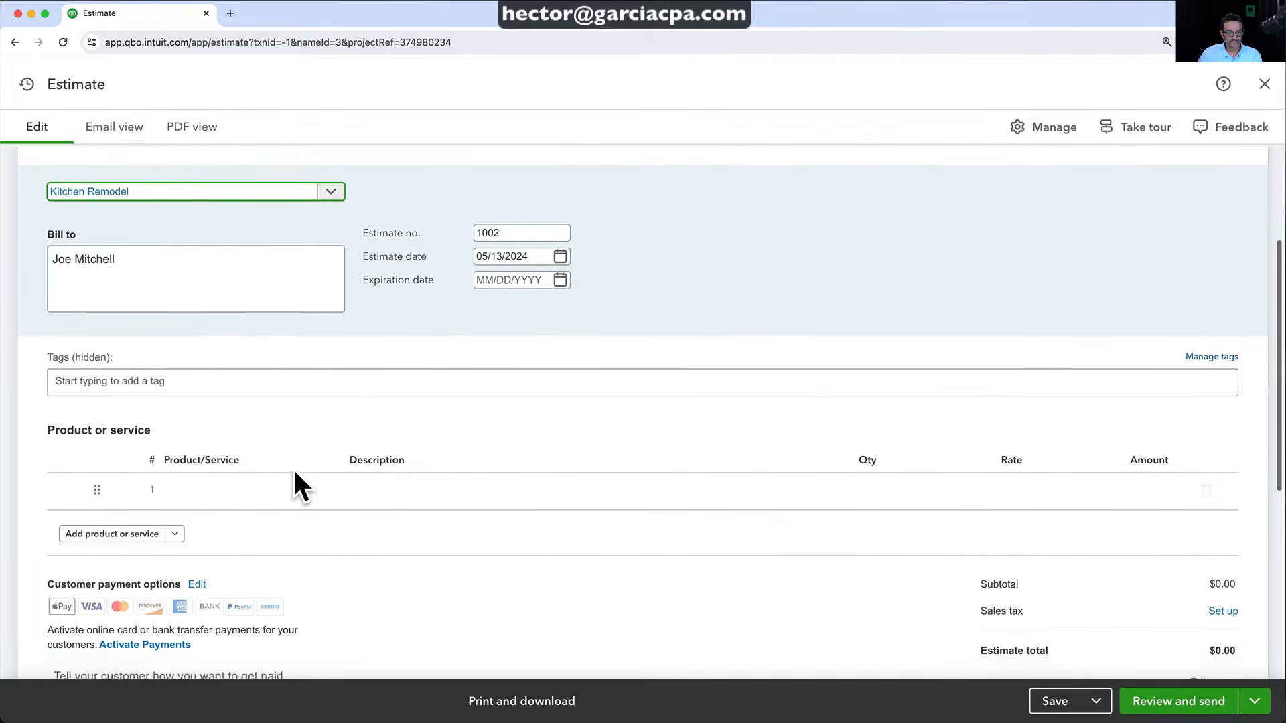
pyautogui.click(241, 489)
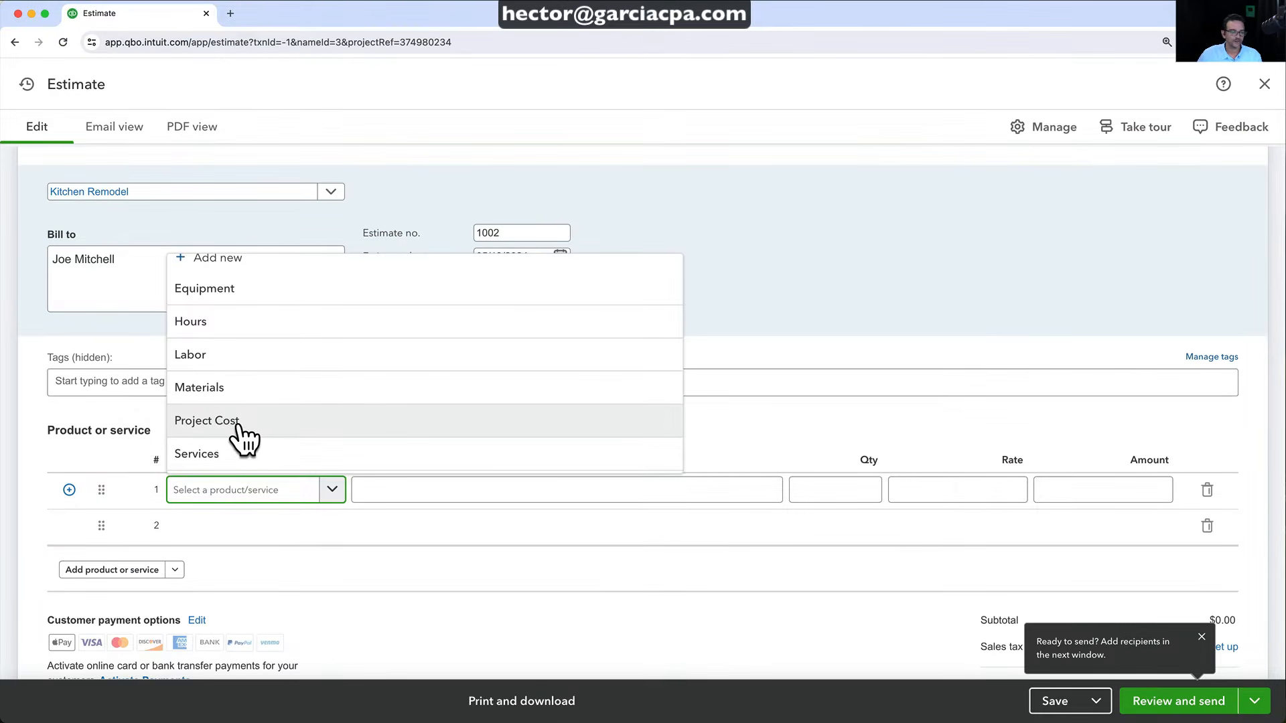
pyautogui.click(268, 422)
pyautogui.scroll(-1, 600, 462)
pyautogui.click(600, 454)
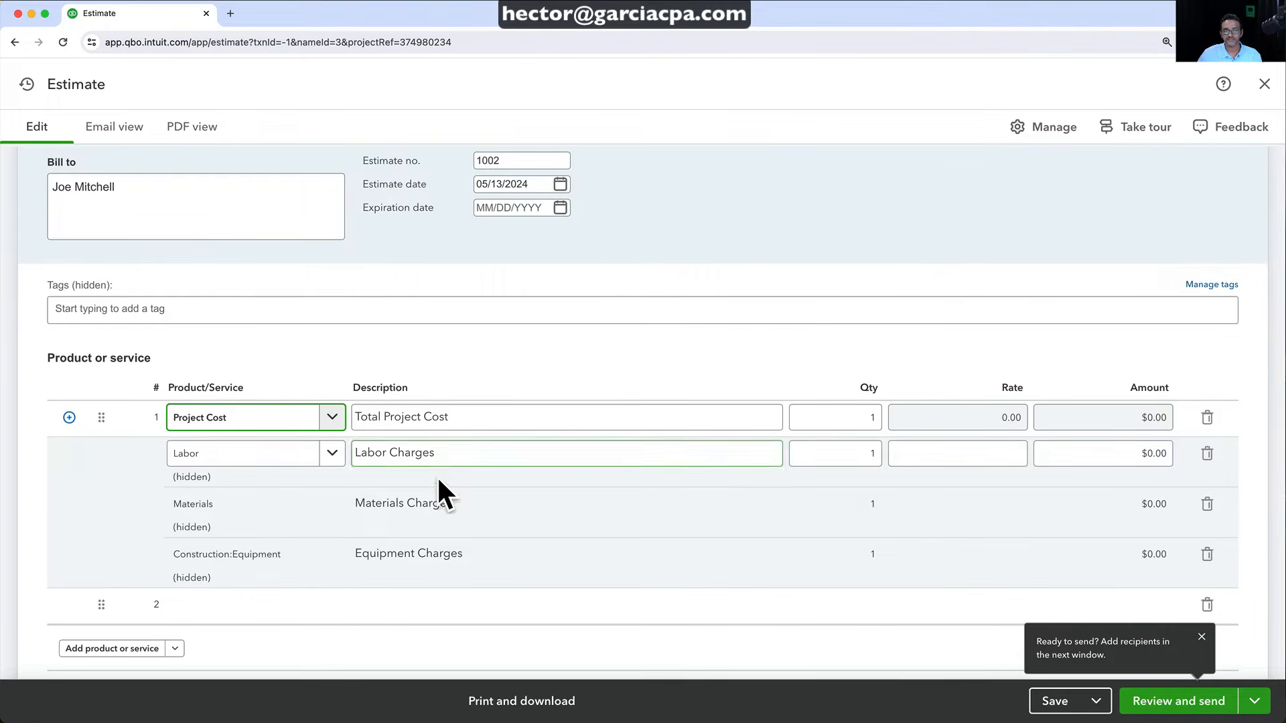
# Set the bundle's Labor line amount to $5,000
pyautogui.click(400, 580)
pyautogui.click(179, 490)
pyautogui.click(178, 472)
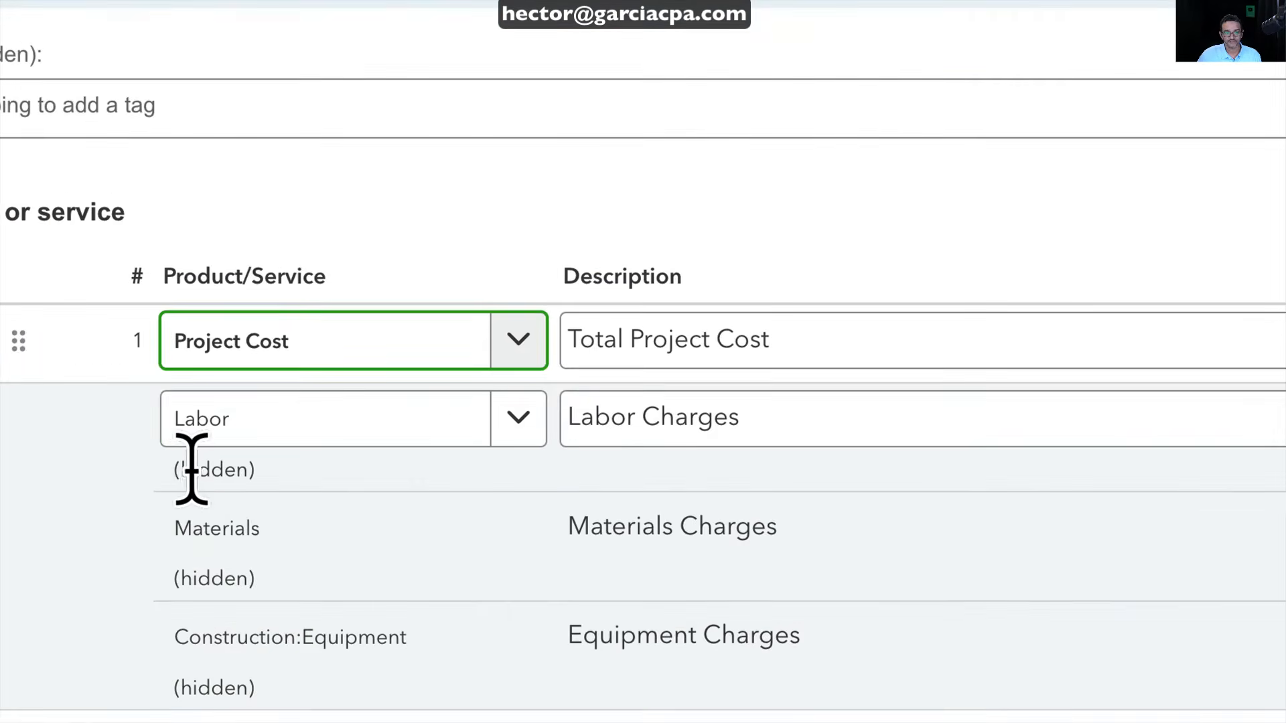
pyautogui.click(191, 530)
pyautogui.click(205, 578)
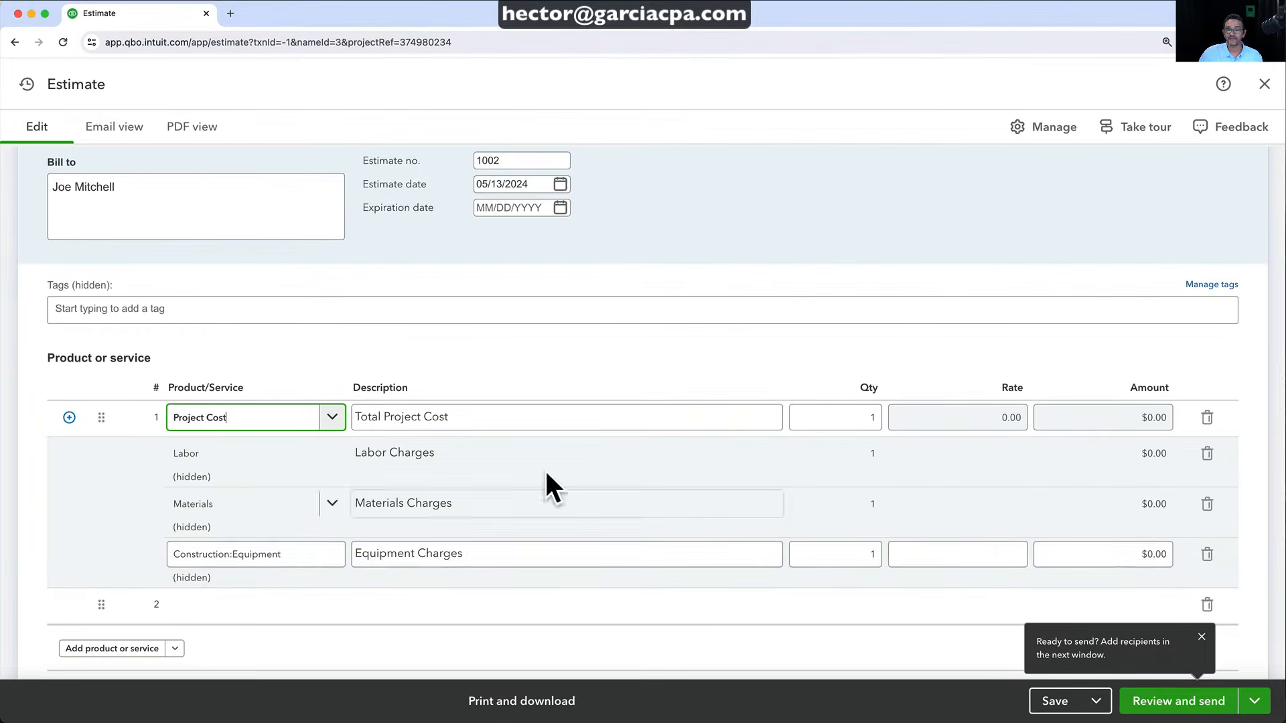
pyautogui.click(809, 339)
pyautogui.click(853, 453)
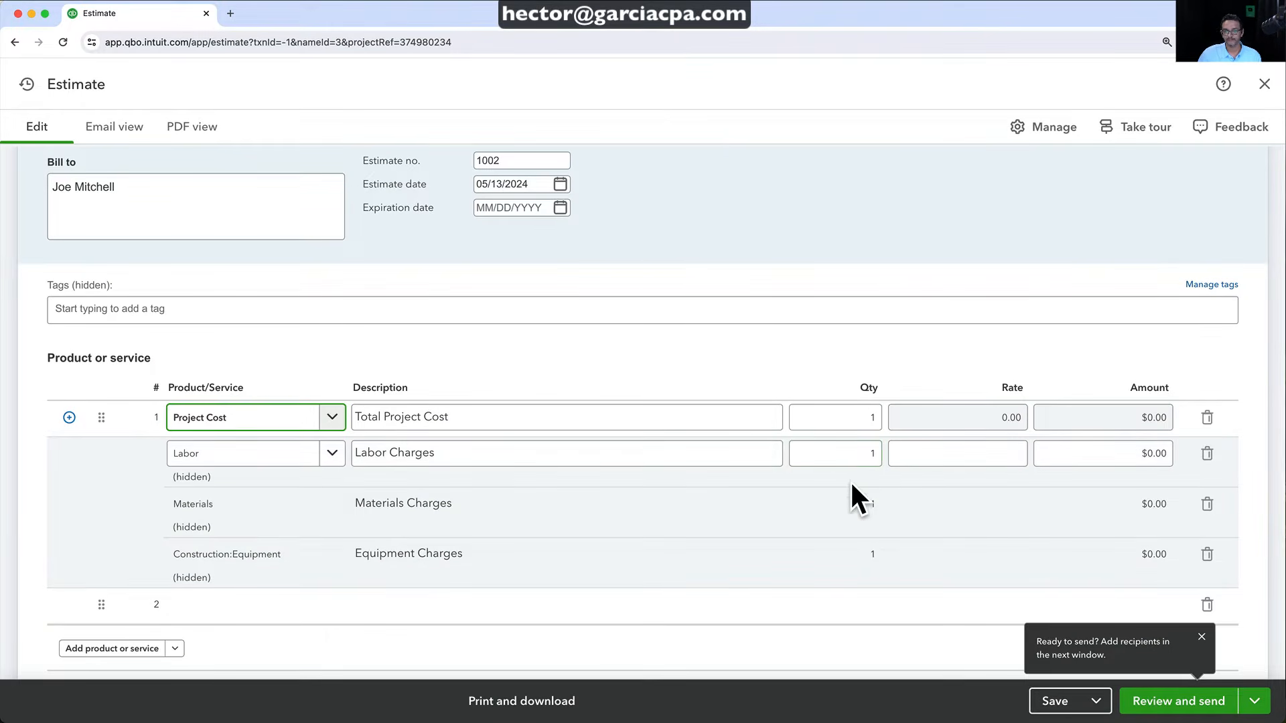
pyautogui.click(939, 451)
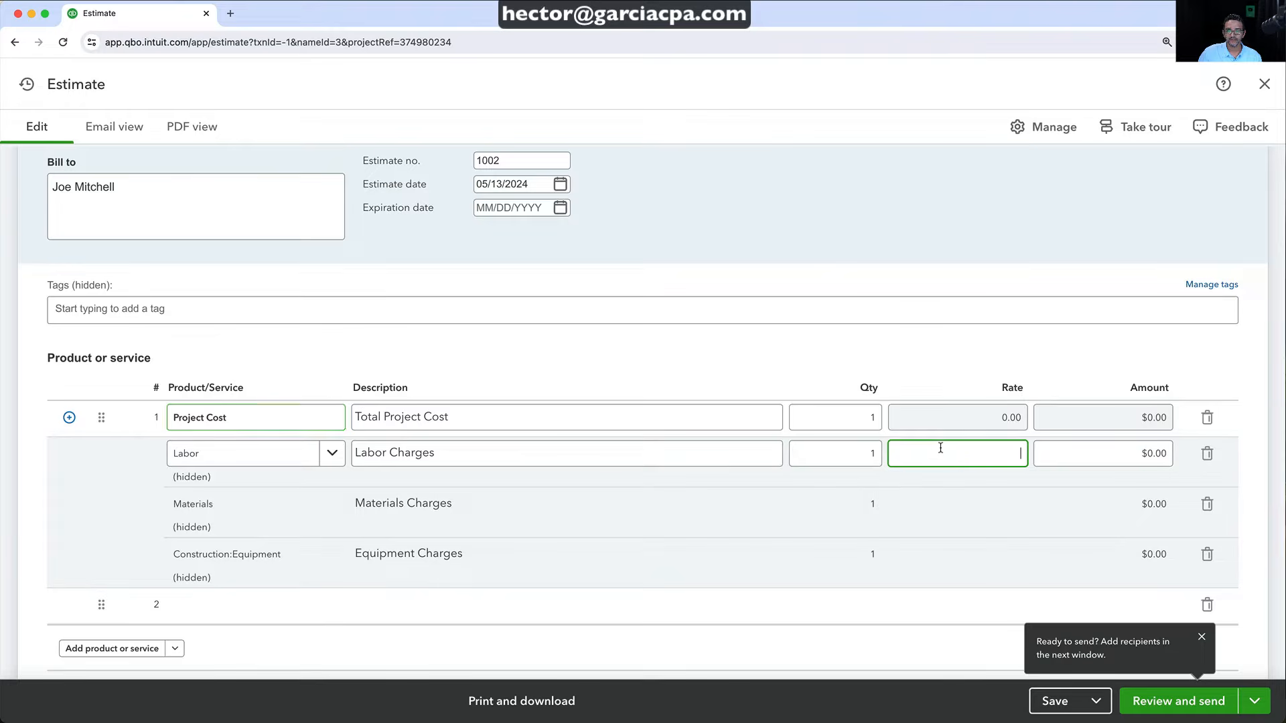
pyautogui.click(853, 455)
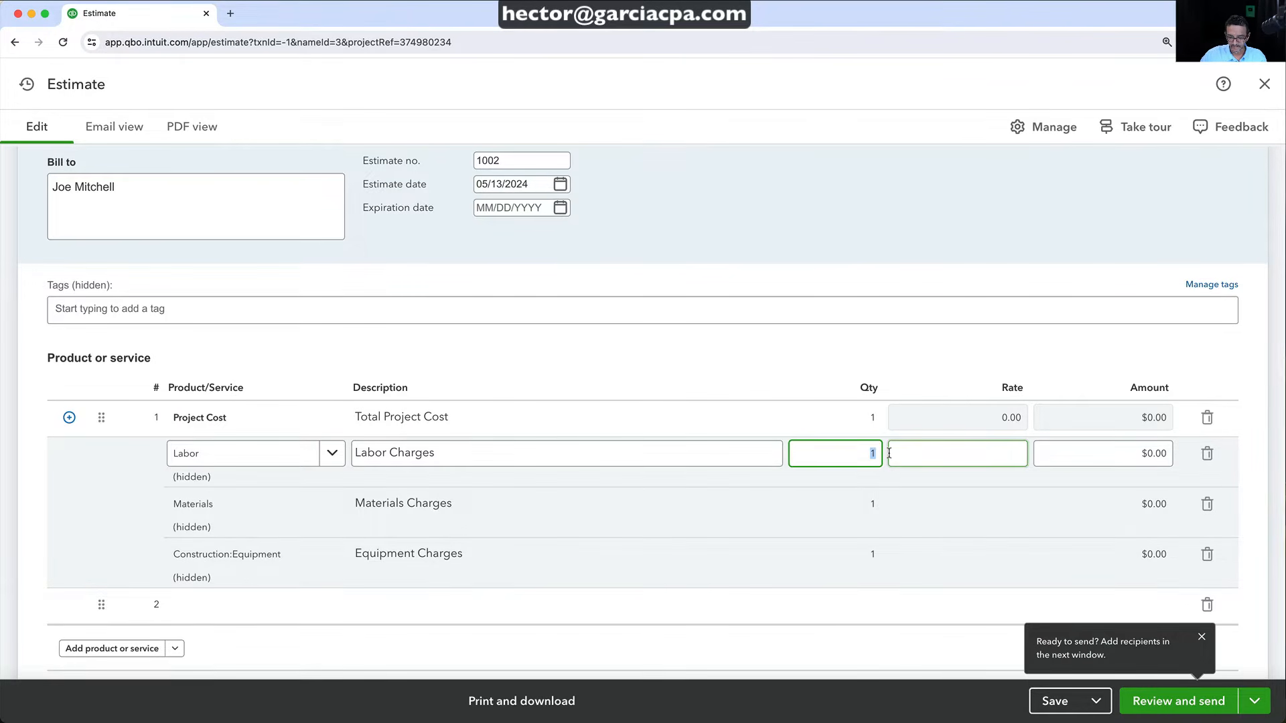
pyautogui.press('Tab')
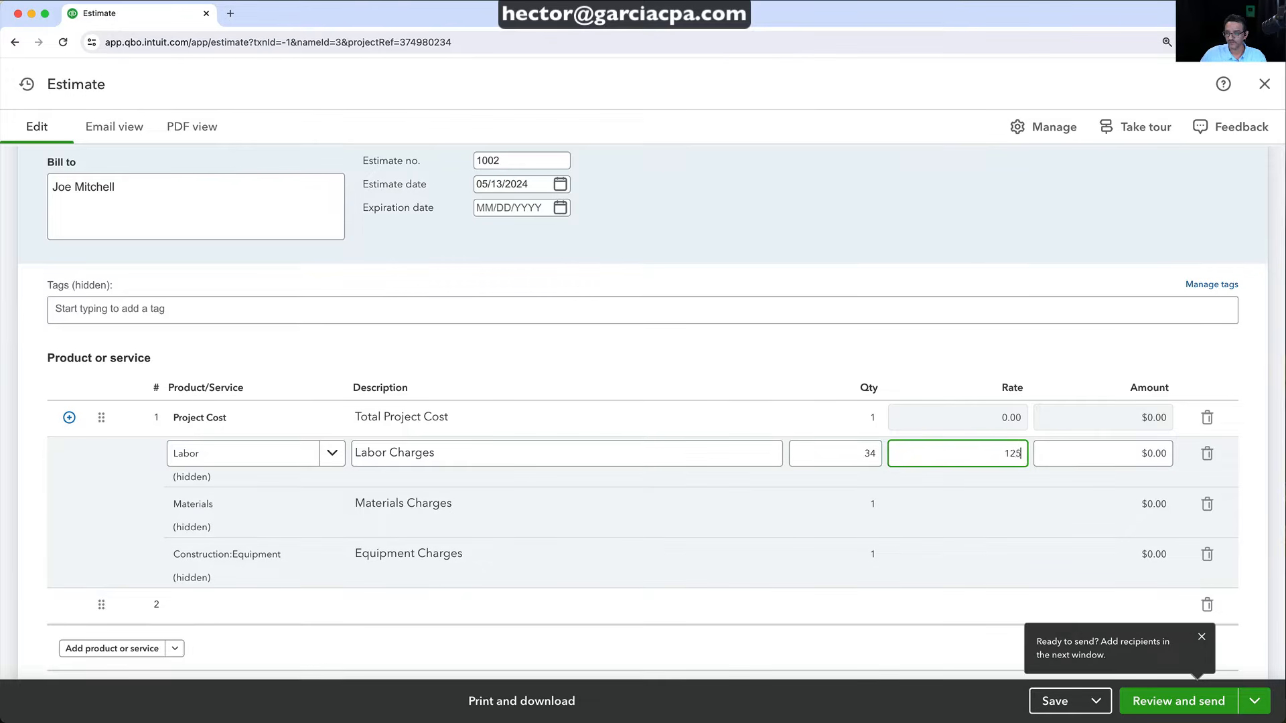
pyautogui.write('125')
pyautogui.press('Tab')
pyautogui.click(946, 448)
pyautogui.press('Tab')
pyautogui.click(873, 450)
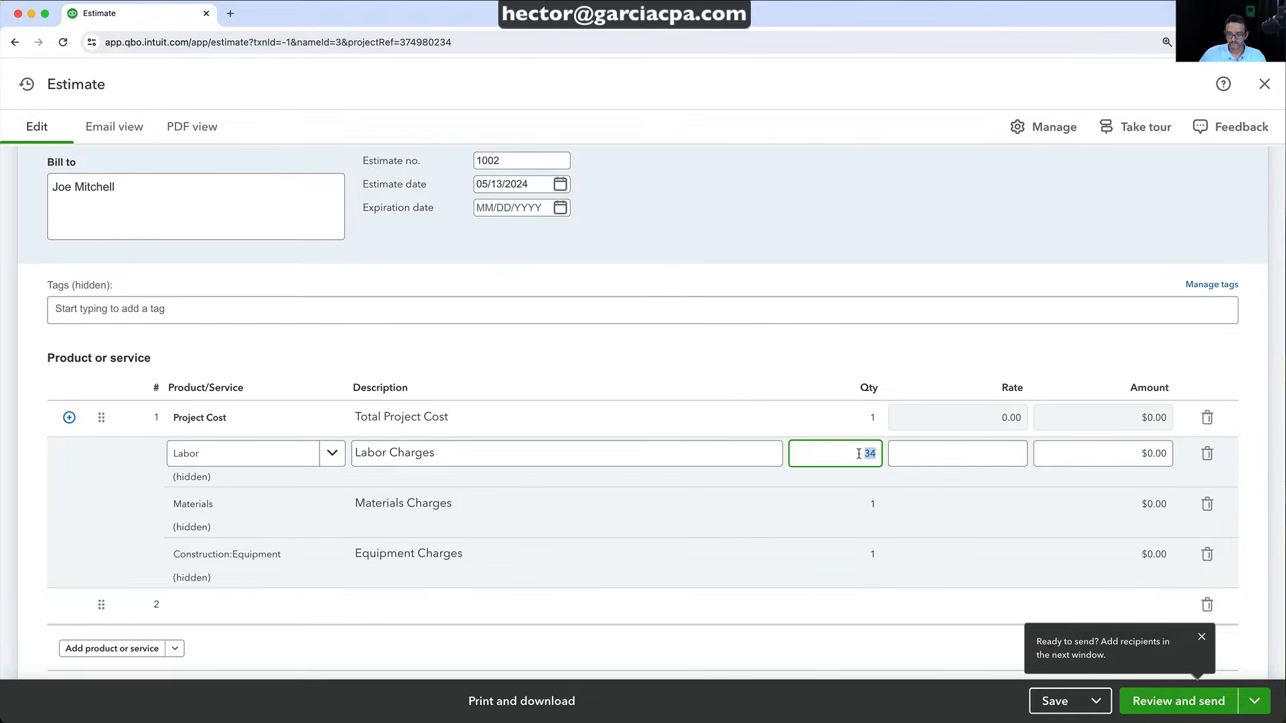
pyautogui.press('Tab')
pyautogui.write('5000')
pyautogui.press('Tab')
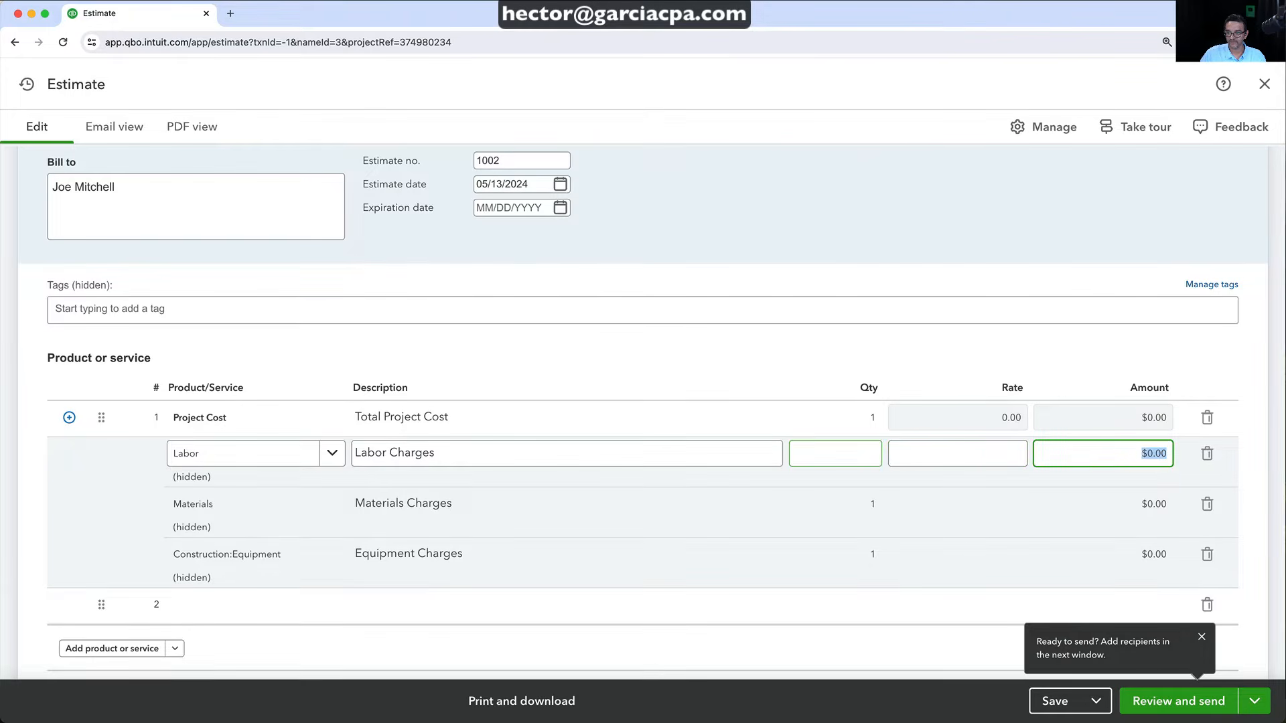
pyautogui.write('5000')
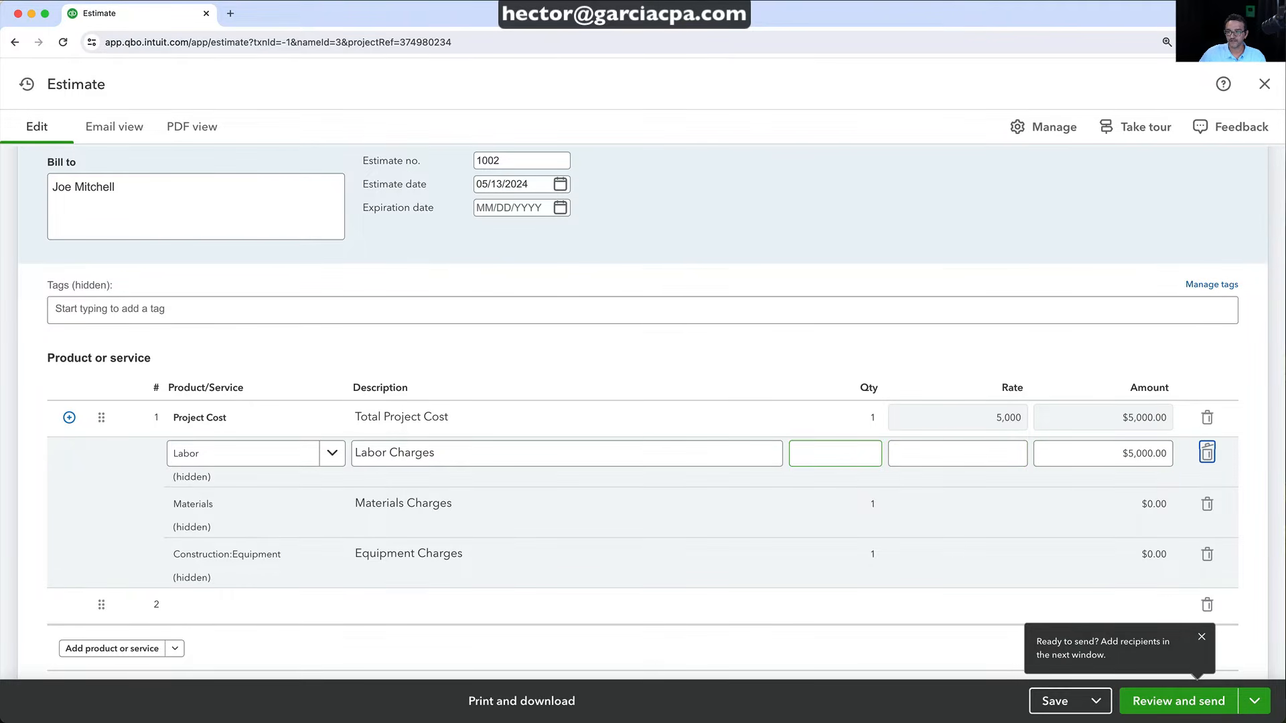
pyautogui.click(1082, 509)
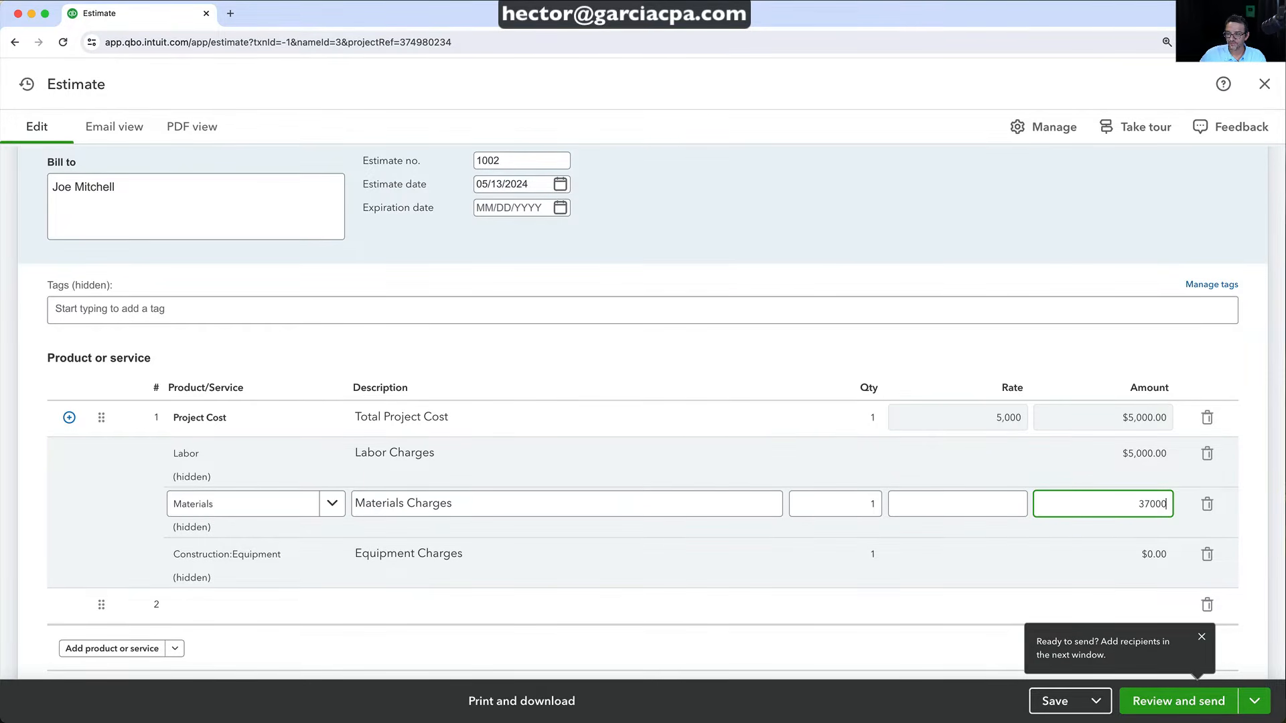
# Enter Materials $3,700 and Equipment $1,500, then save the $10,200 estimate 1002
pyautogui.press('Tab')
pyautogui.click(1145, 562)
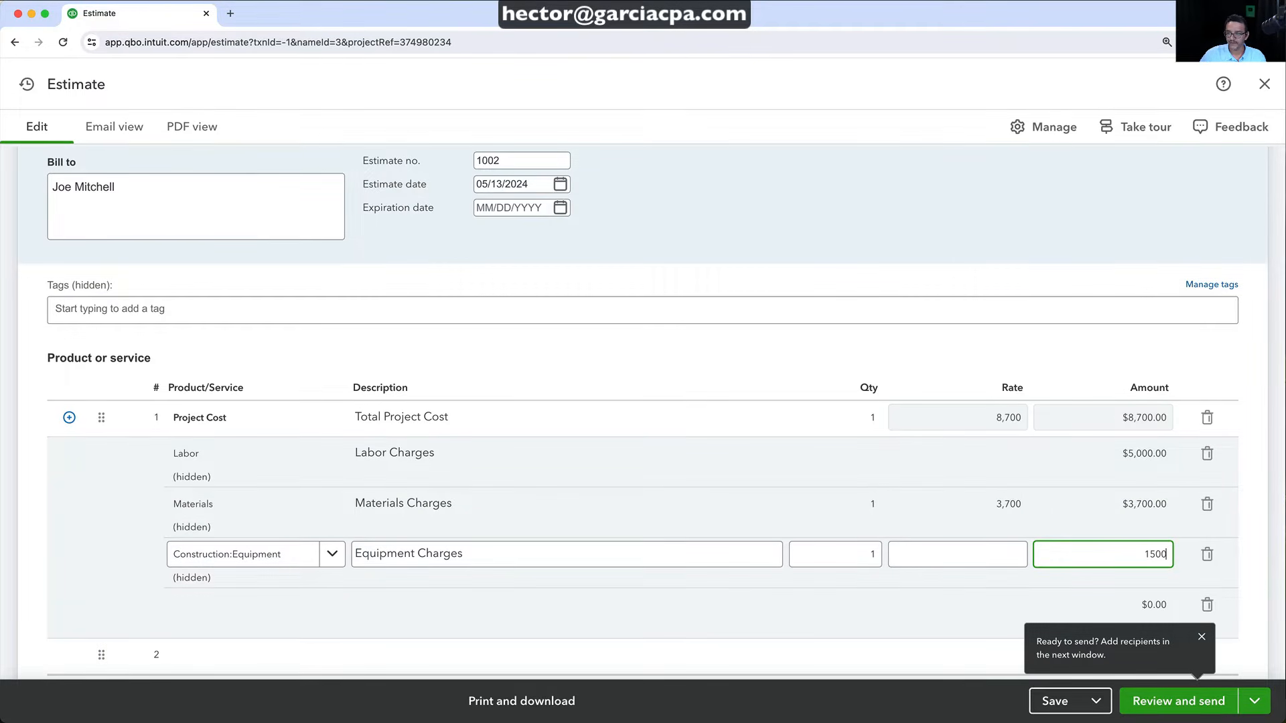
pyautogui.press('Tab')
pyautogui.click(949, 346)
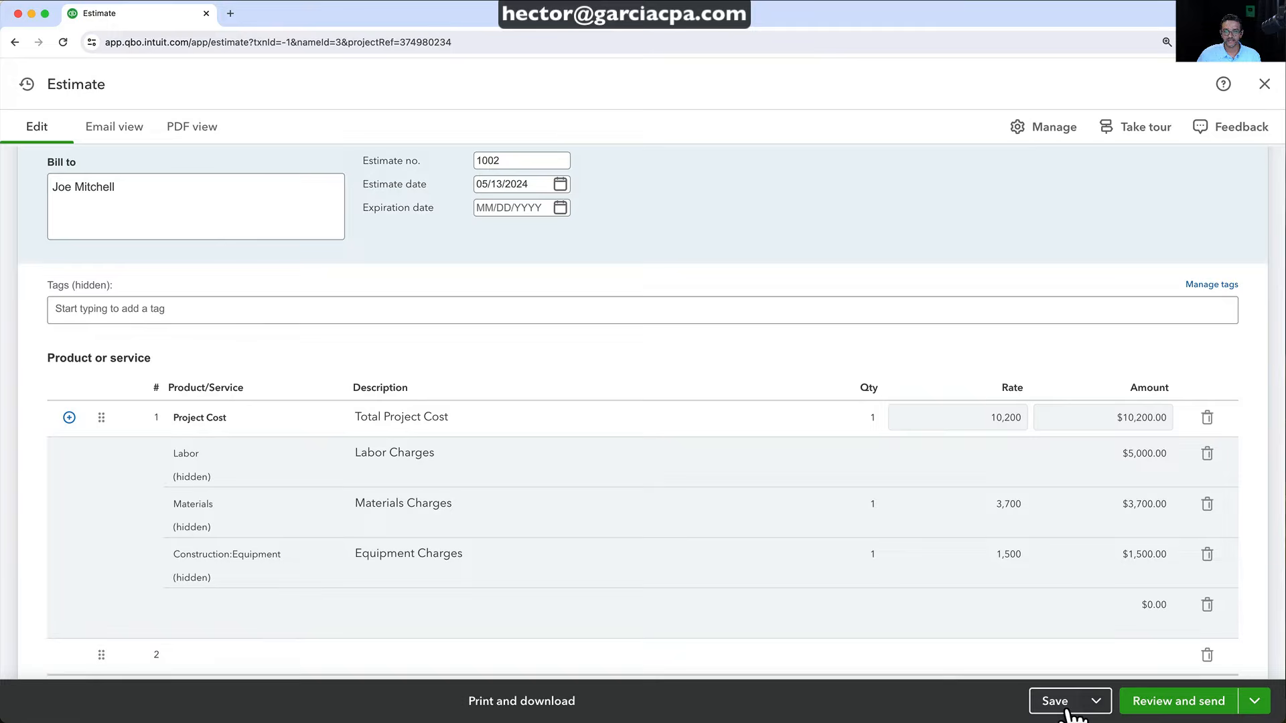
pyautogui.click(1066, 703)
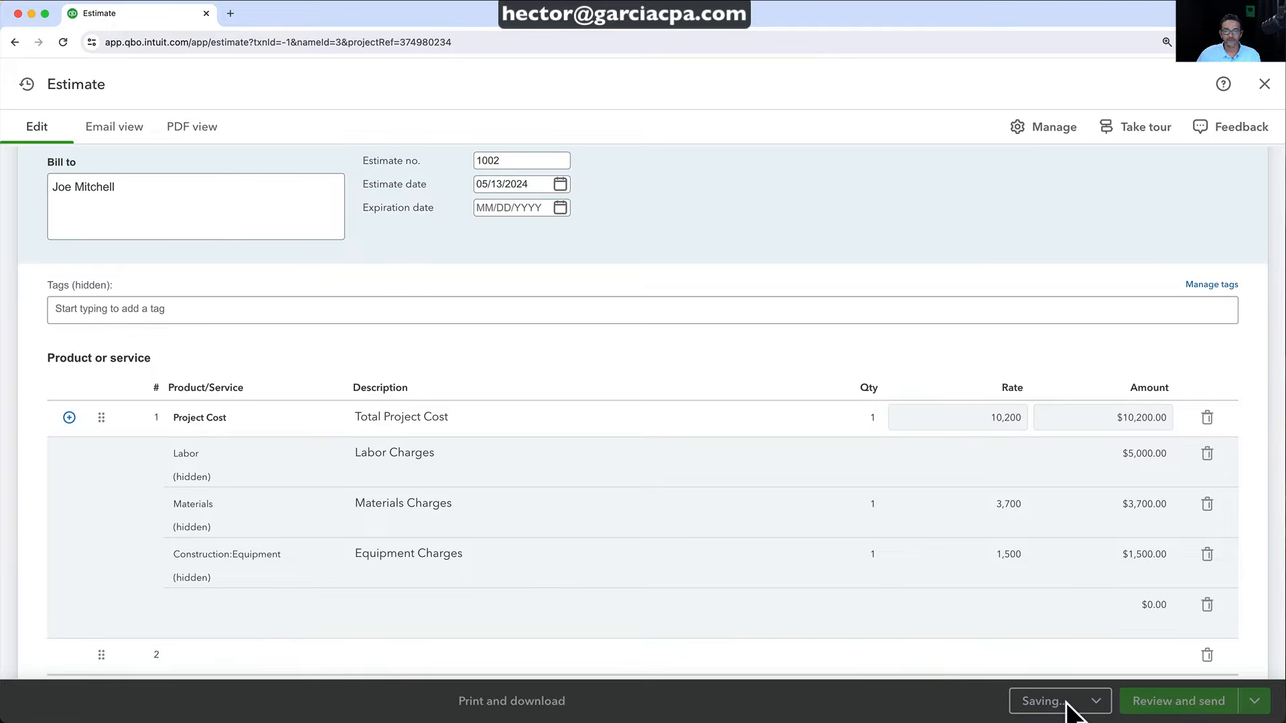
pyautogui.click(187, 129)
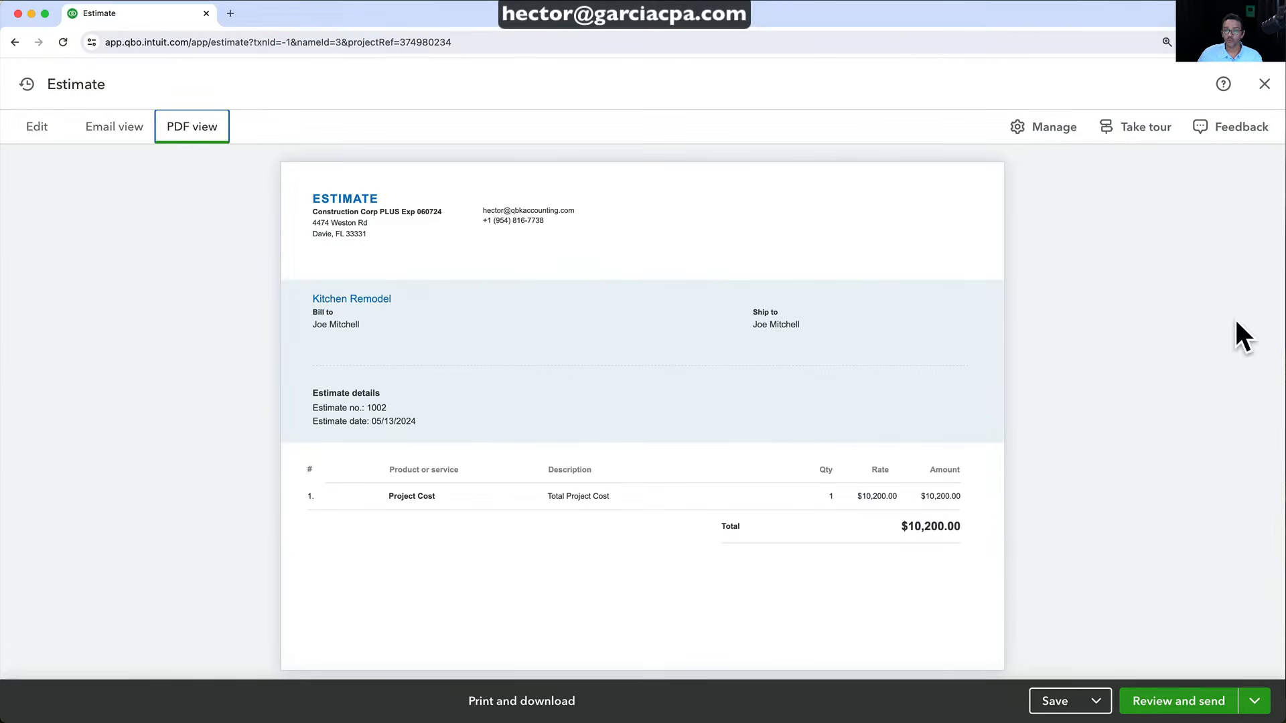
pyautogui.click(1264, 84)
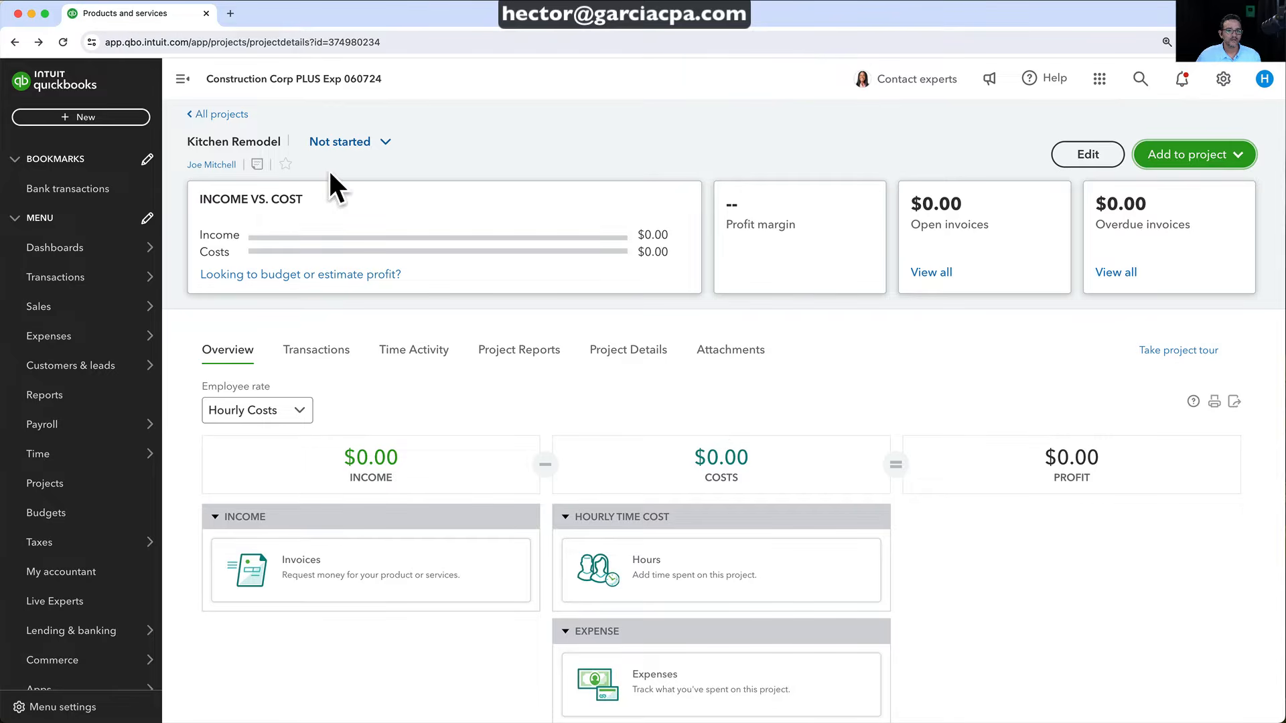
pyautogui.click(218, 115)
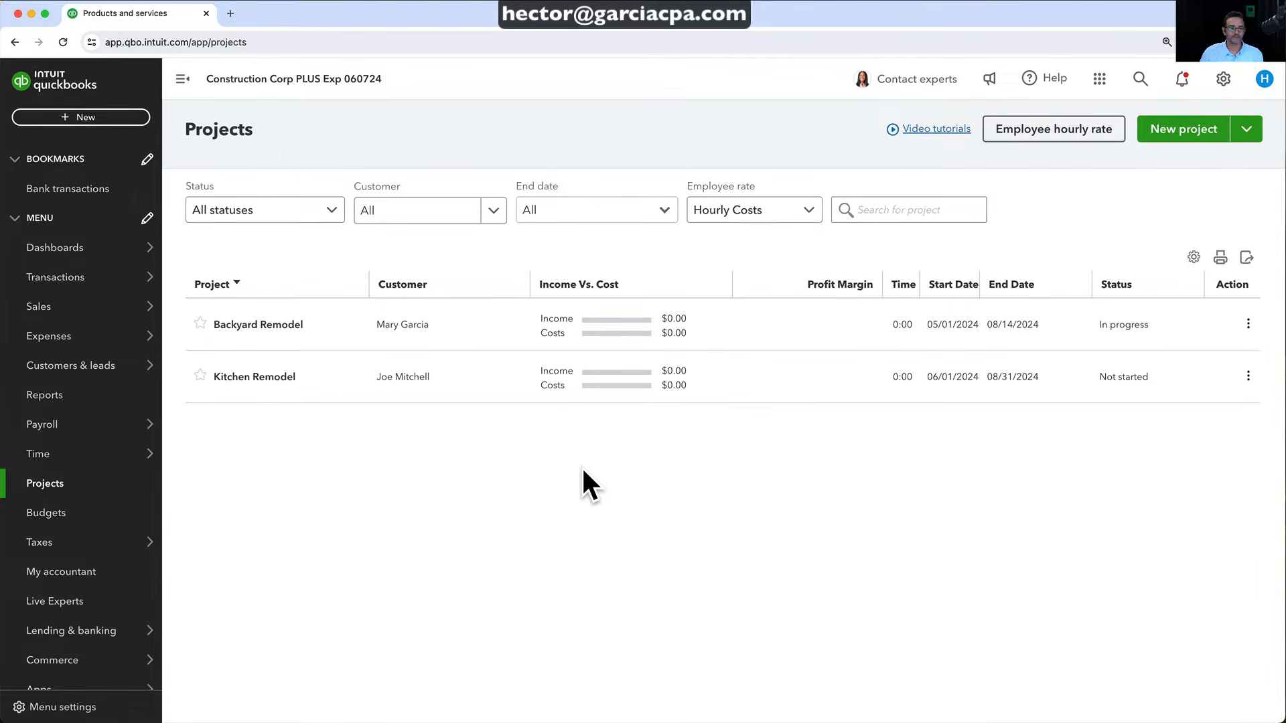
pyautogui.click(50, 396)
pyautogui.click(922, 277)
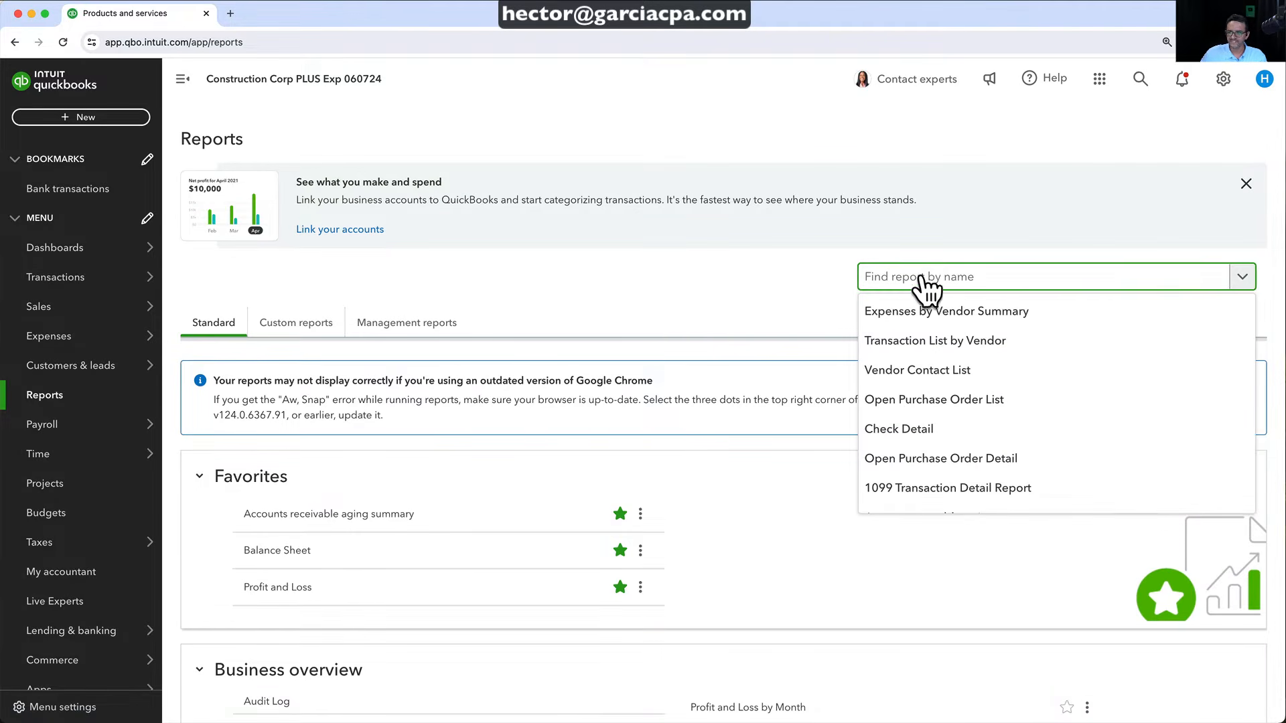
pyautogui.write('ex')
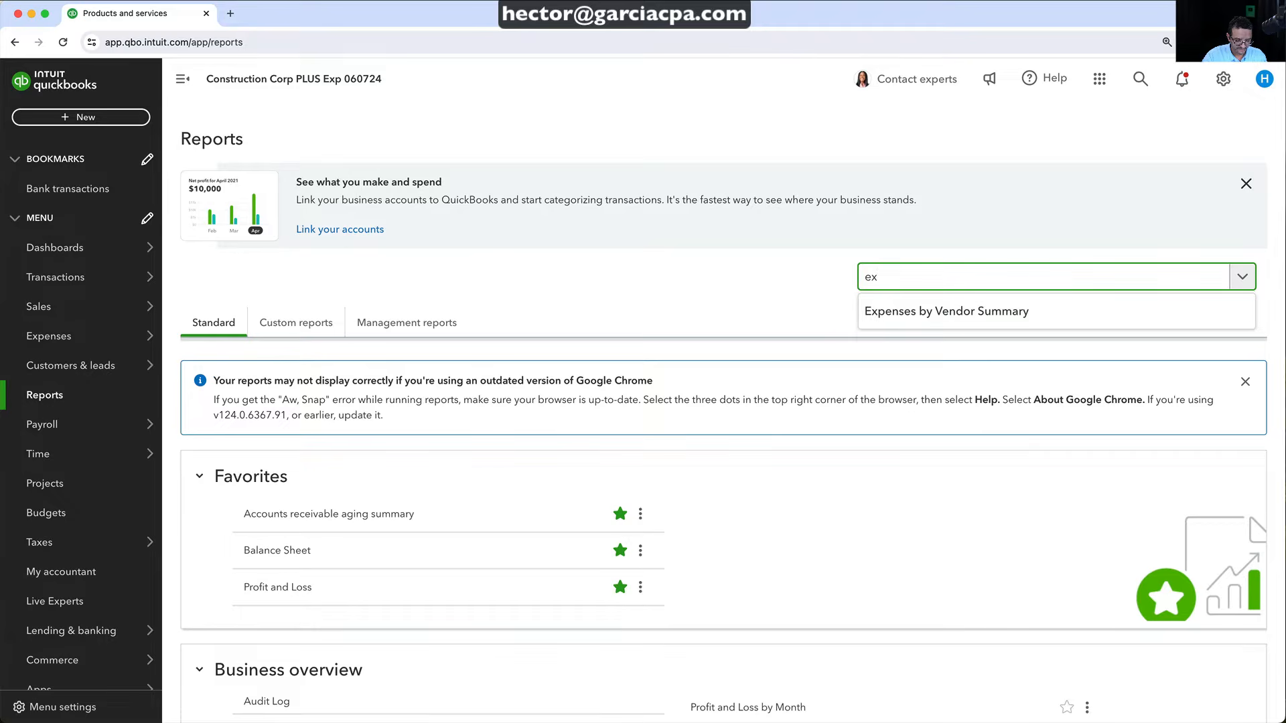
pyautogui.press('BackSpace')
pyautogui.write('stim')
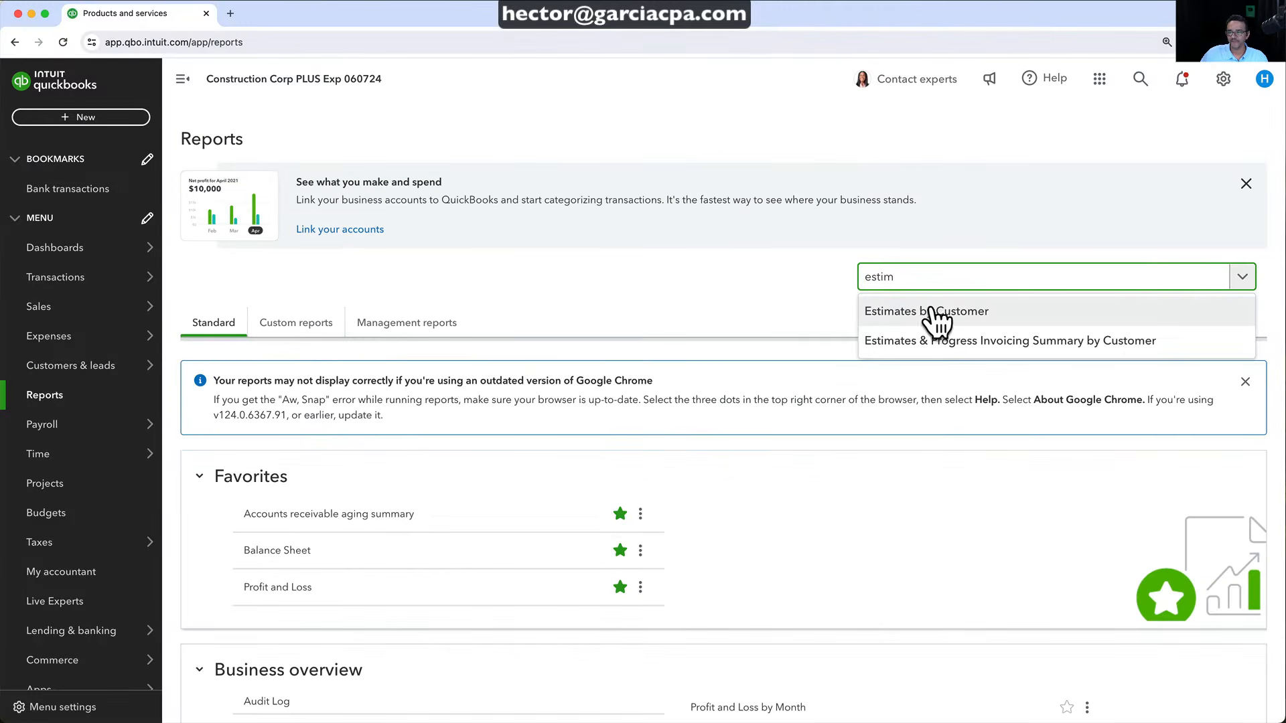
pyautogui.click(924, 310)
pyautogui.scroll(-1, 931, 315)
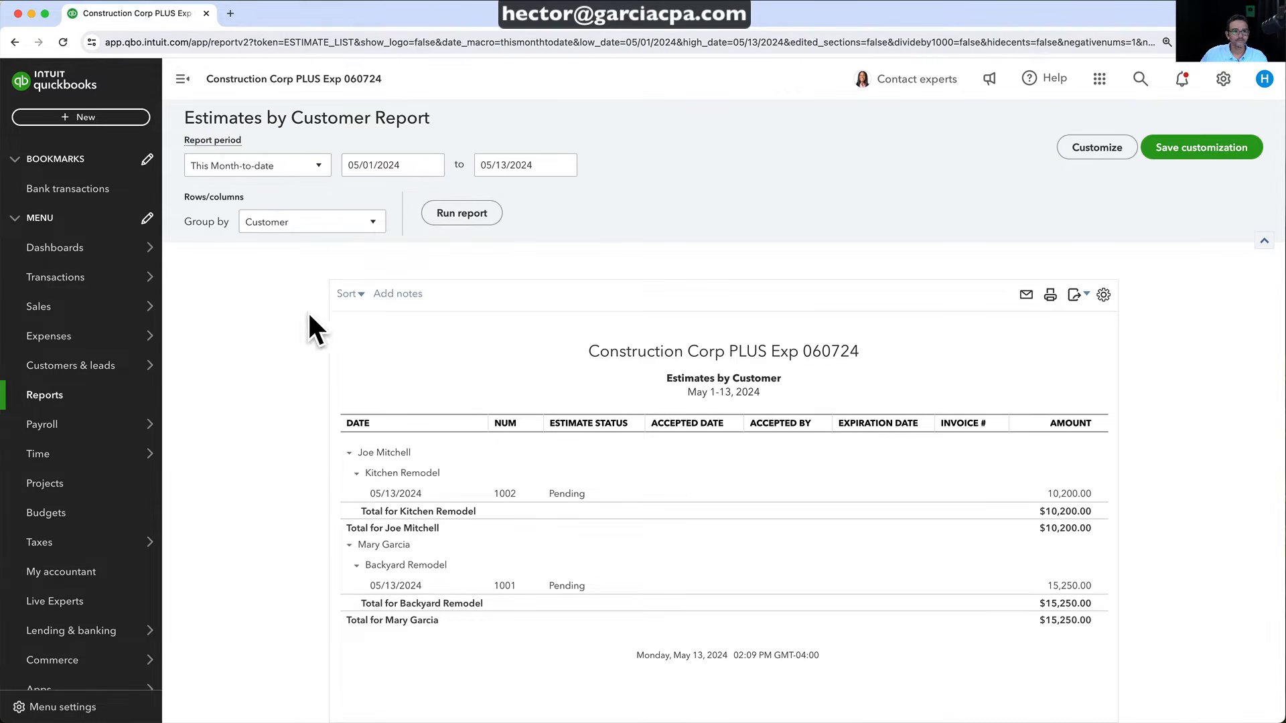
pyautogui.click(15, 42)
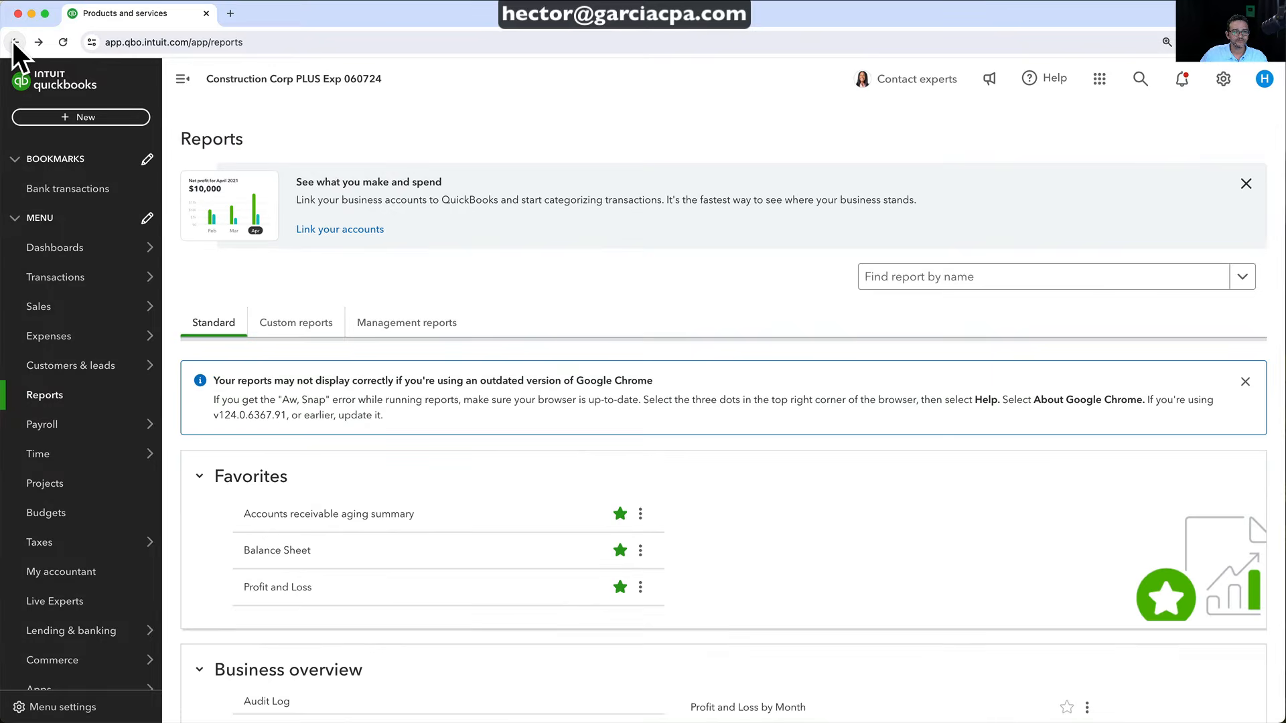
pyautogui.click(879, 278)
pyautogui.write('estim')
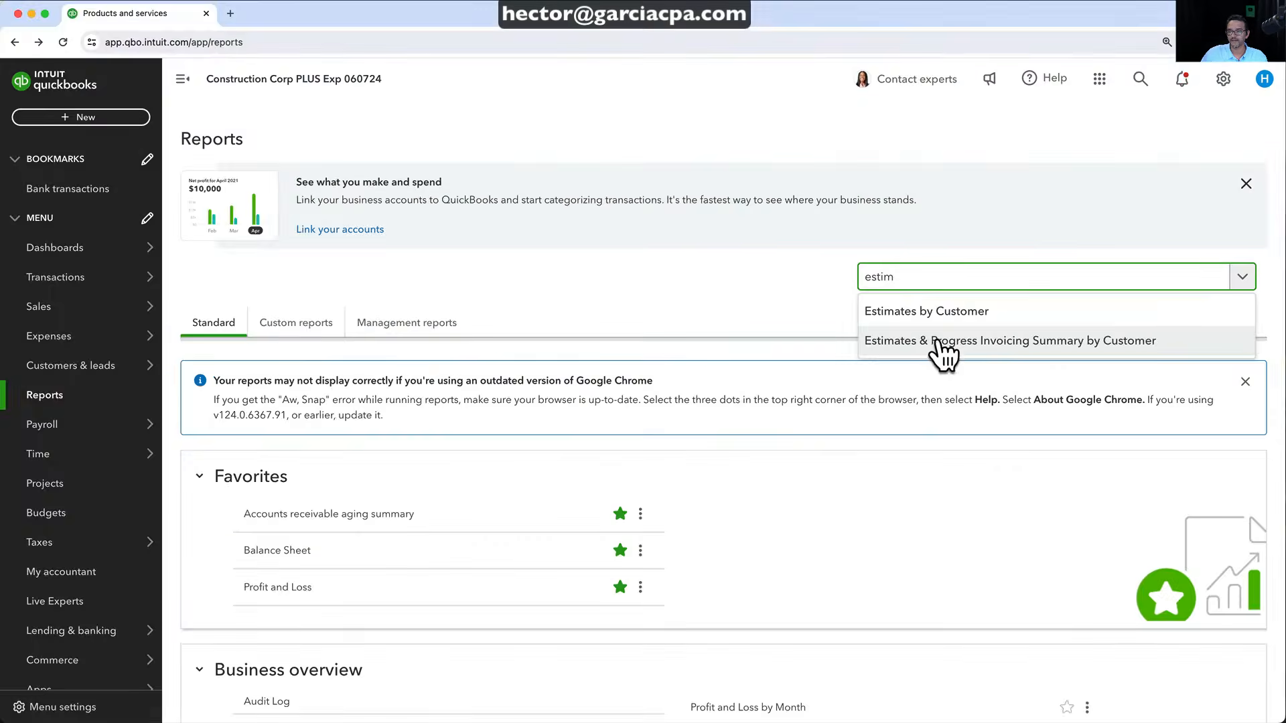
pyautogui.click(918, 333)
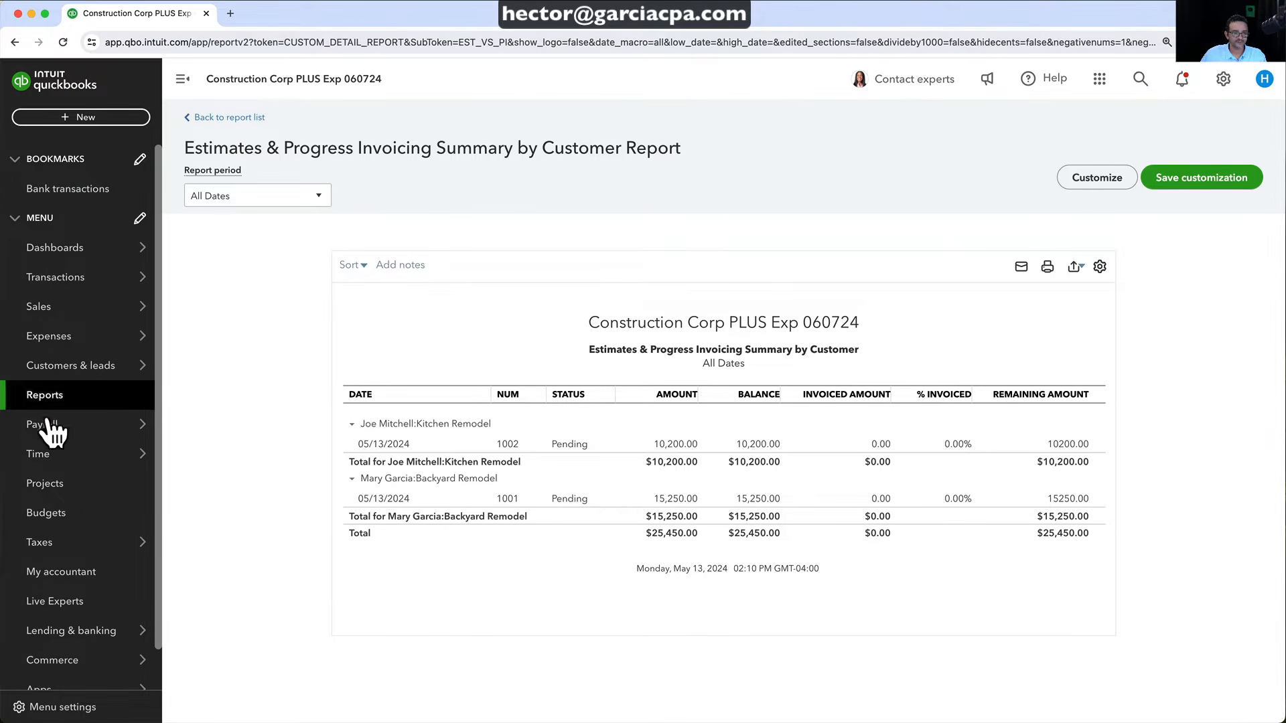
pyautogui.click(56, 493)
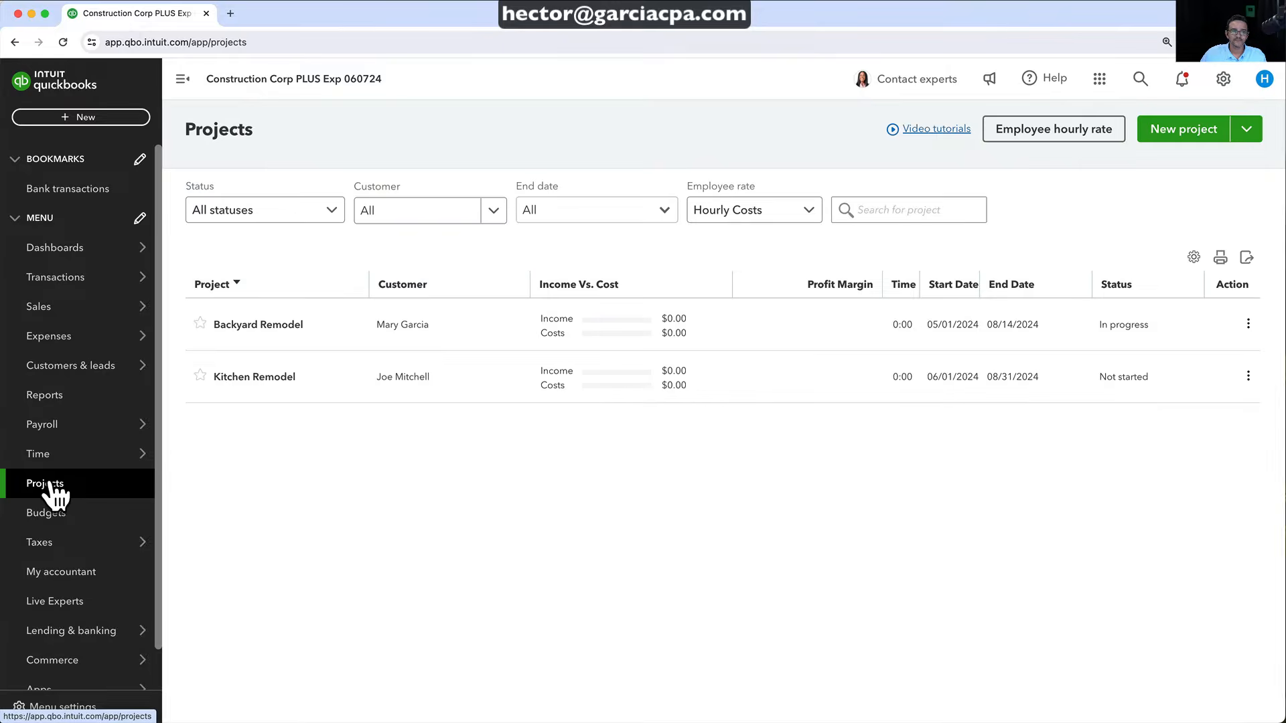
# Open estimate 1001 from the Backyard Remodel project's Transactions tab
pyautogui.click(271, 325)
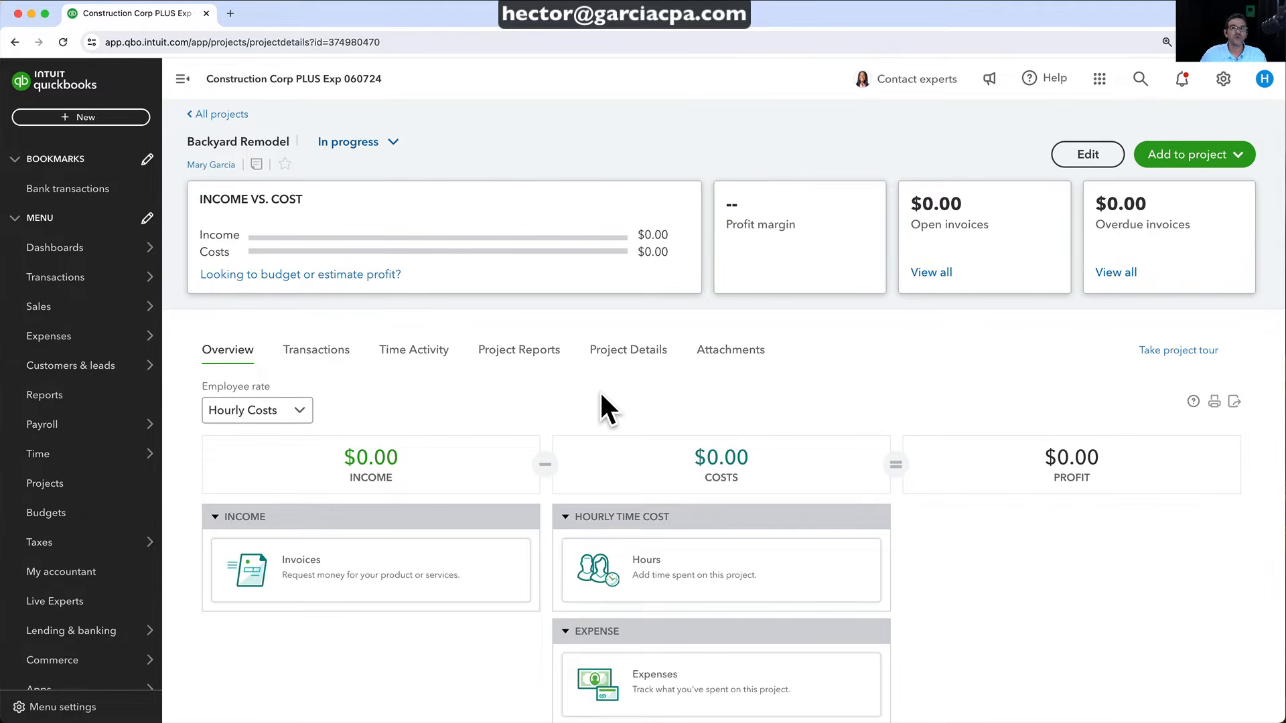
pyautogui.click(325, 362)
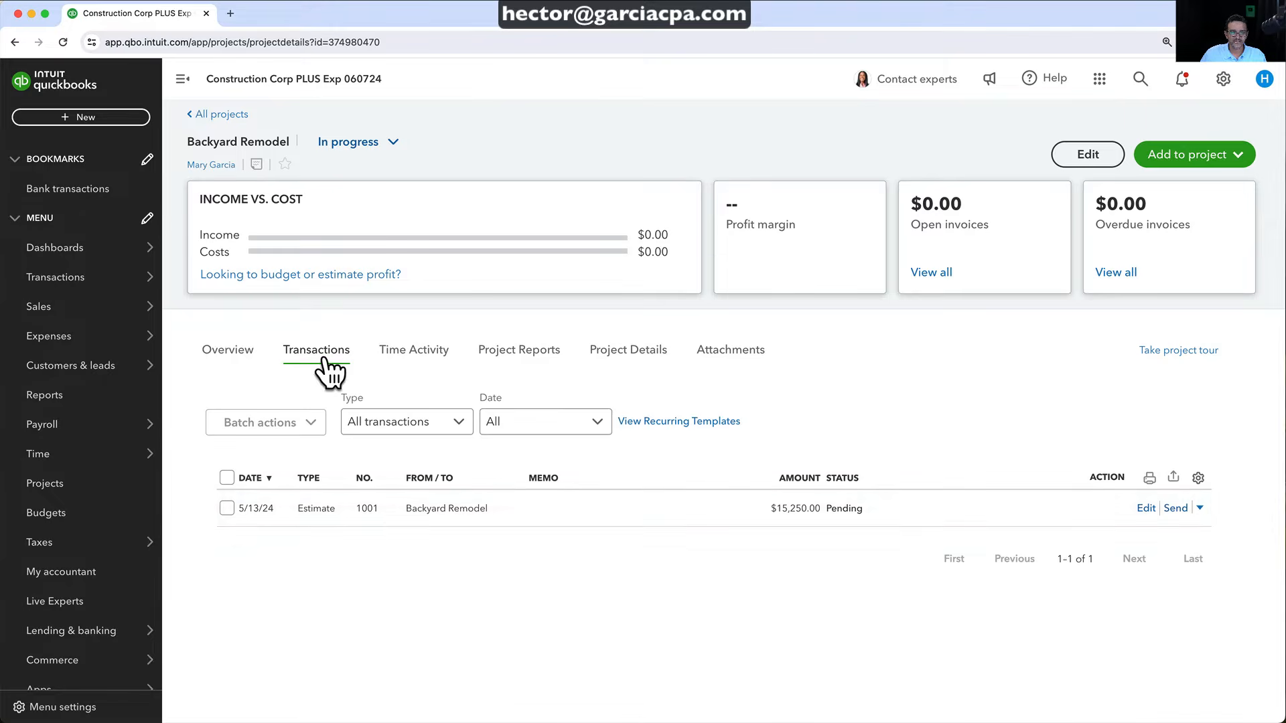
pyautogui.click(443, 517)
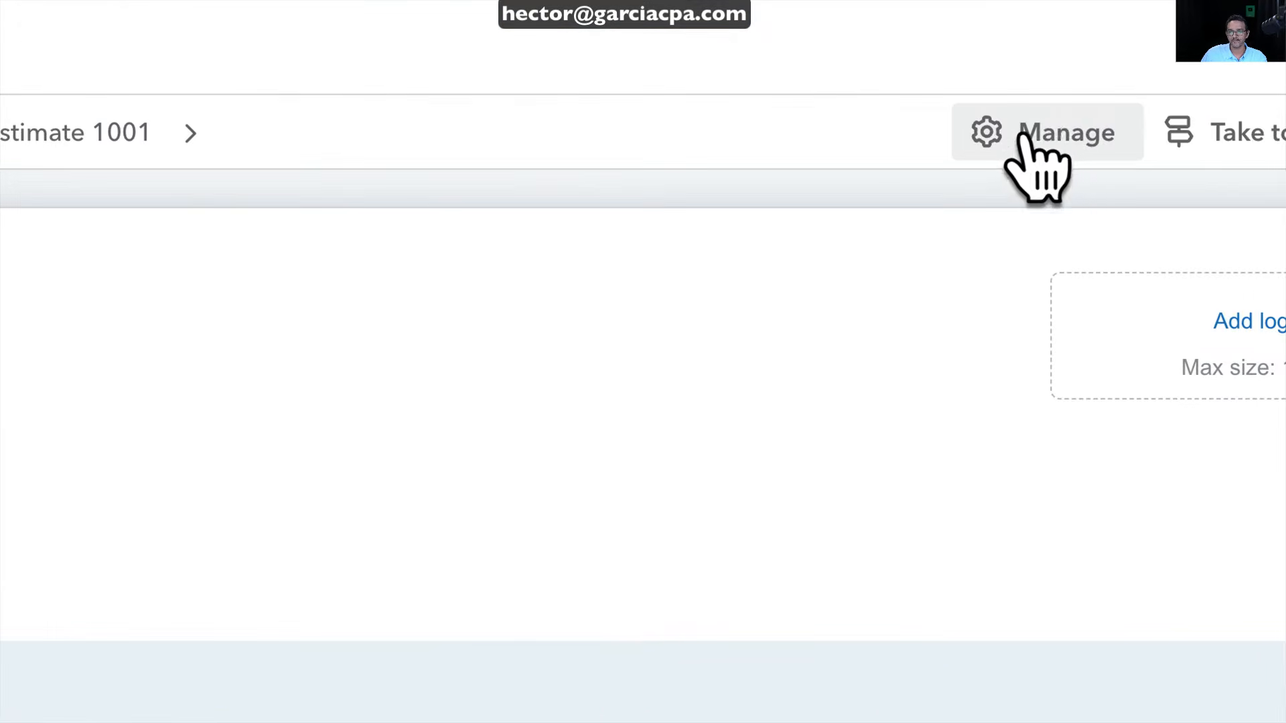
# Change estimate 1001's status from Pending to Accepted, save it, and convert it to an invoice
pyautogui.click(1025, 134)
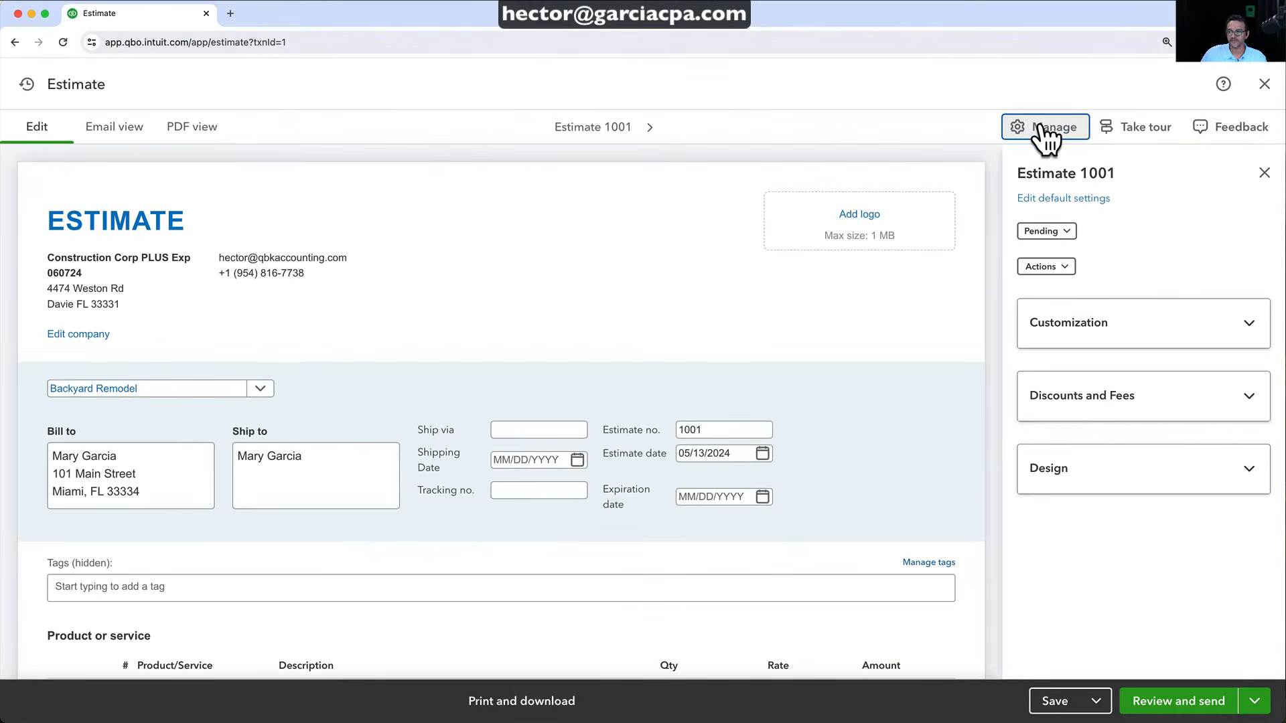
pyautogui.click(1065, 268)
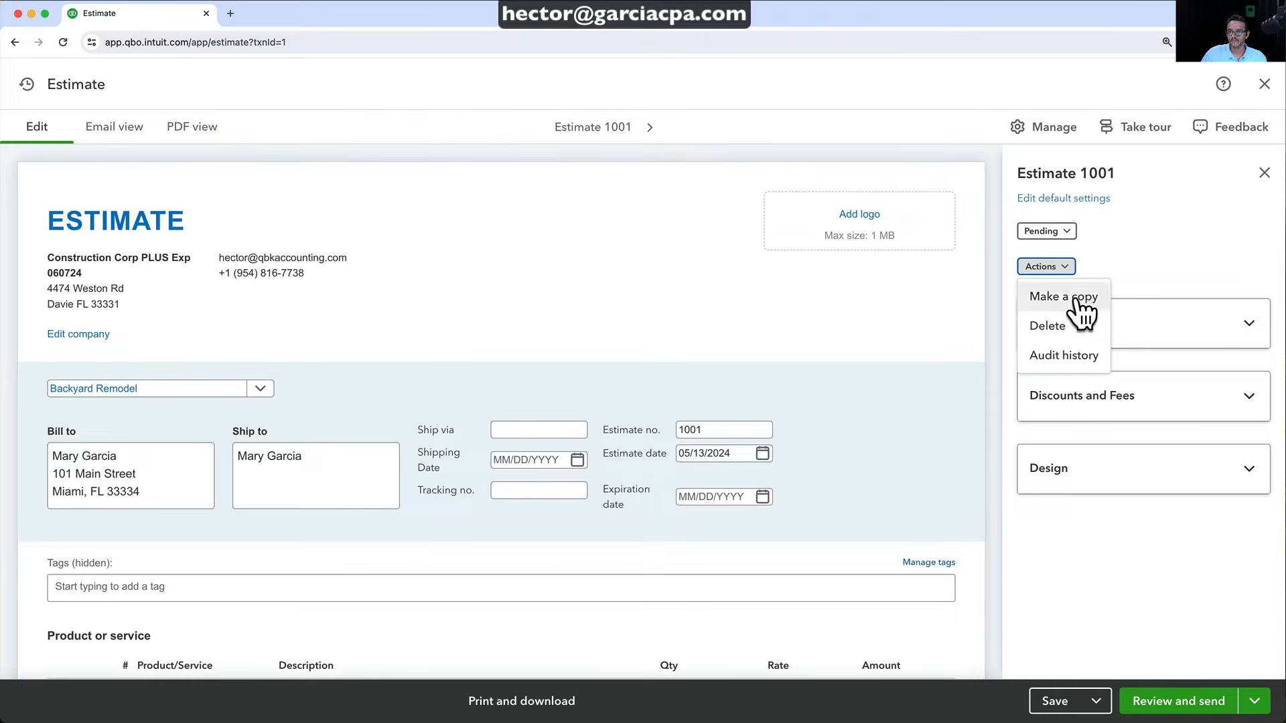
pyautogui.click(1064, 231)
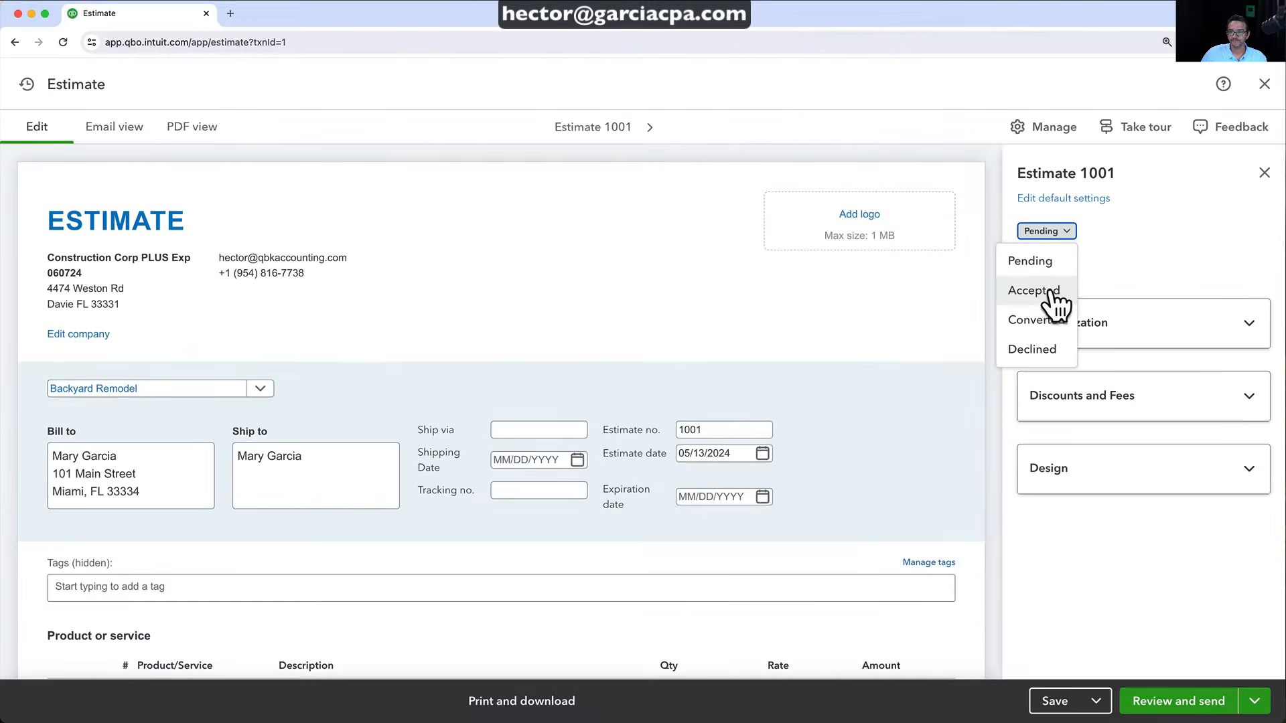
pyautogui.click(1012, 377)
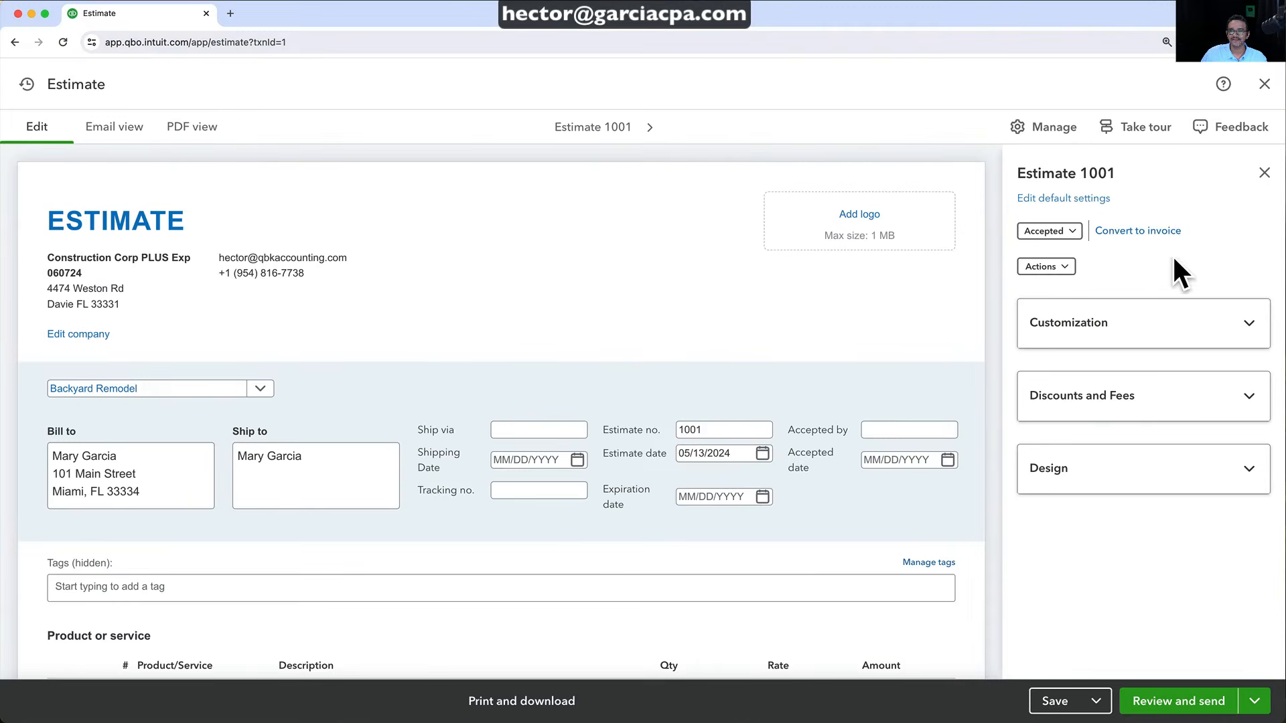
pyautogui.click(1065, 701)
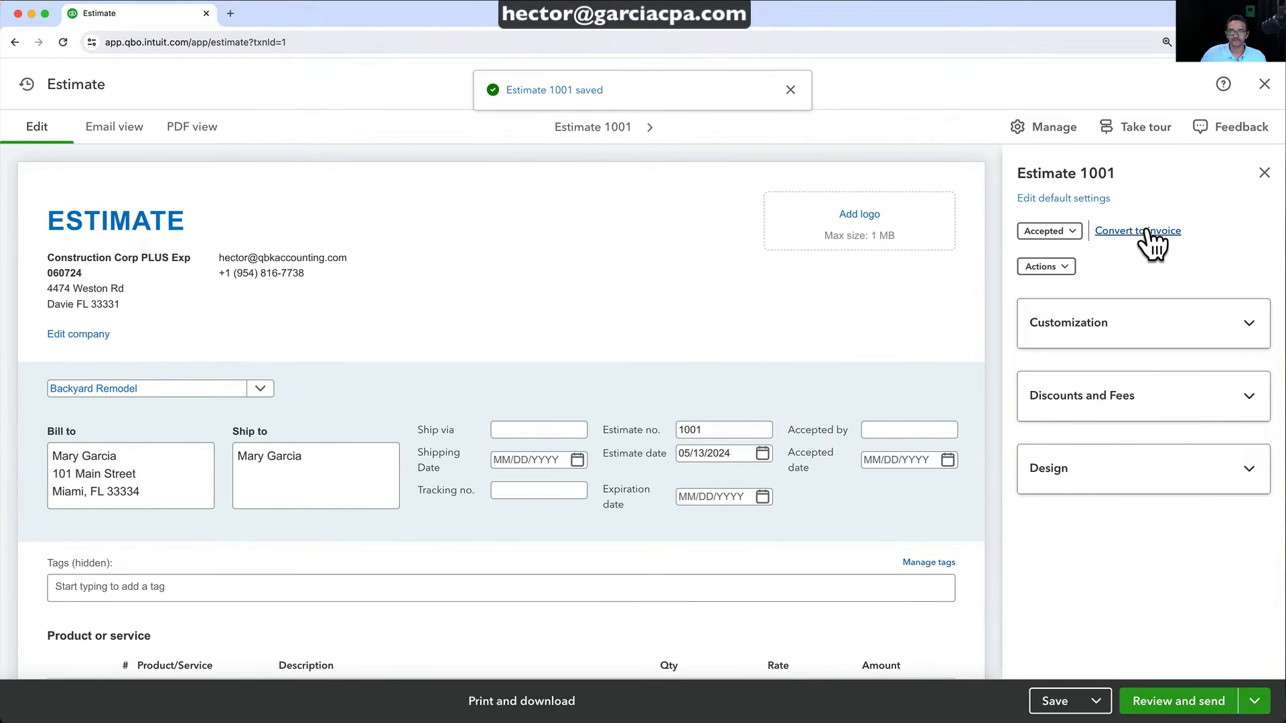
pyautogui.click(1161, 231)
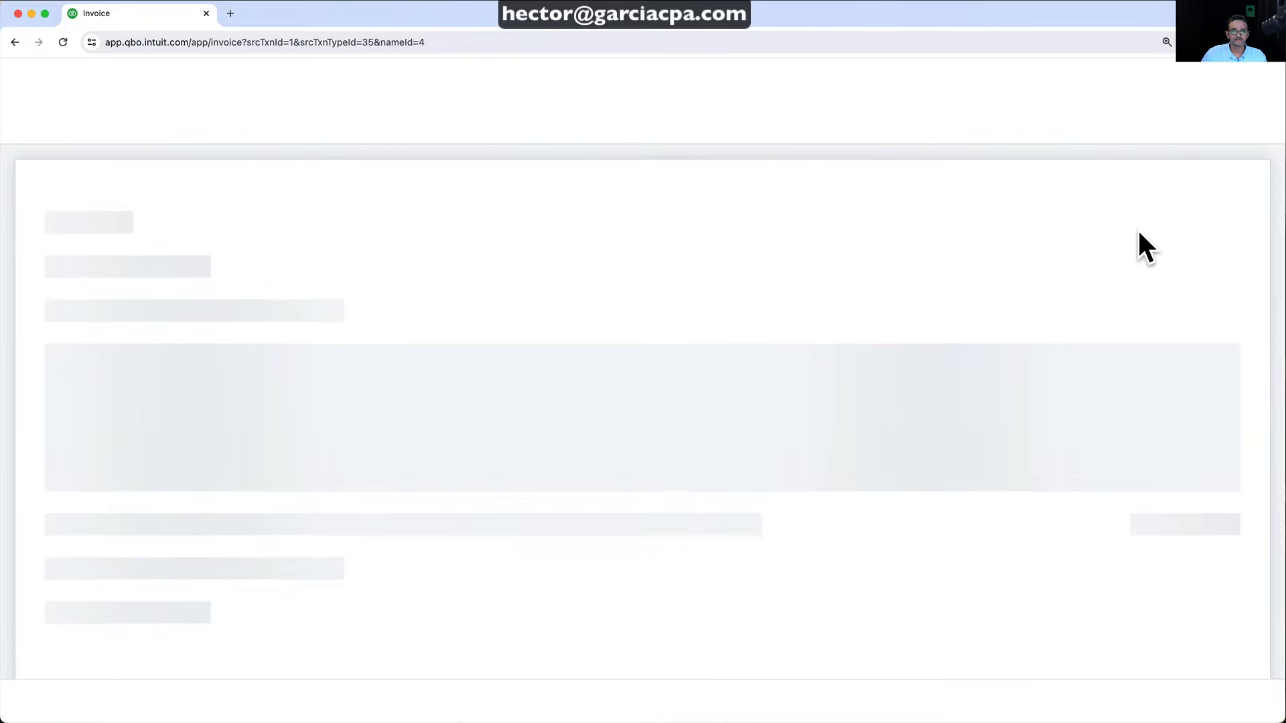
# Review the draft invoice's line items, then close it without saving
pyautogui.scroll(-5, 717, 396)
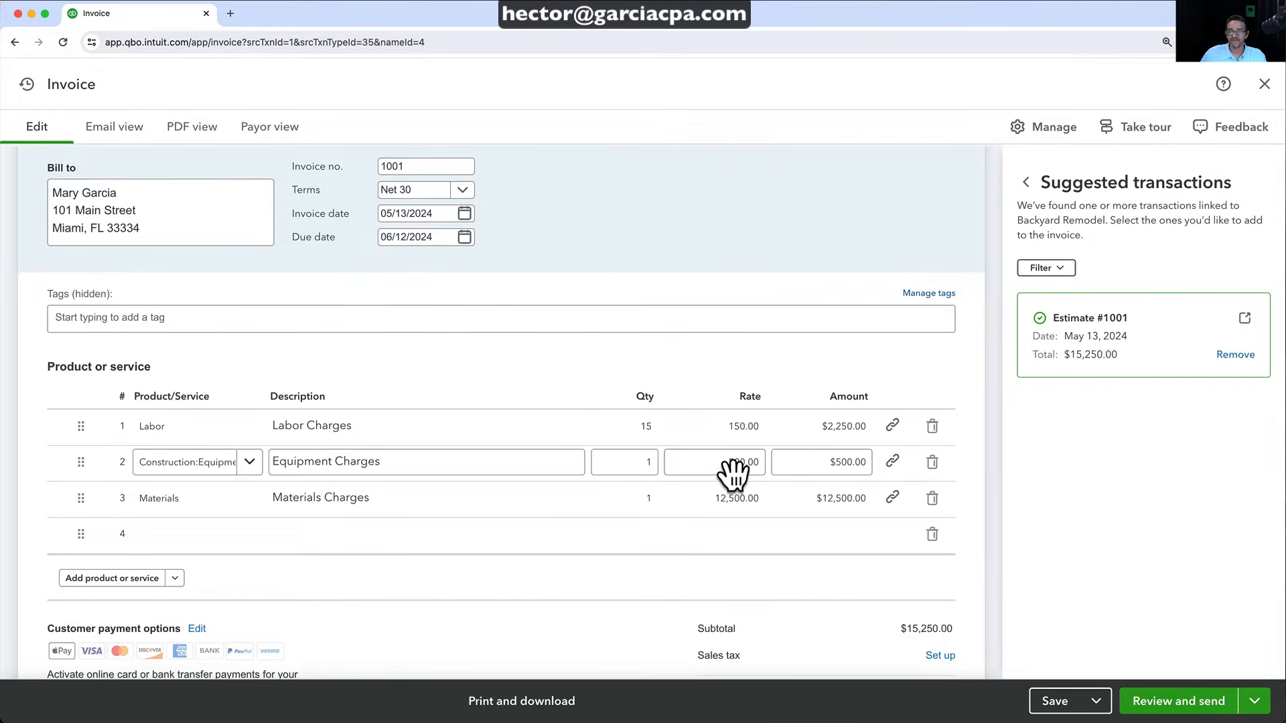
pyautogui.scroll(1, 732, 499)
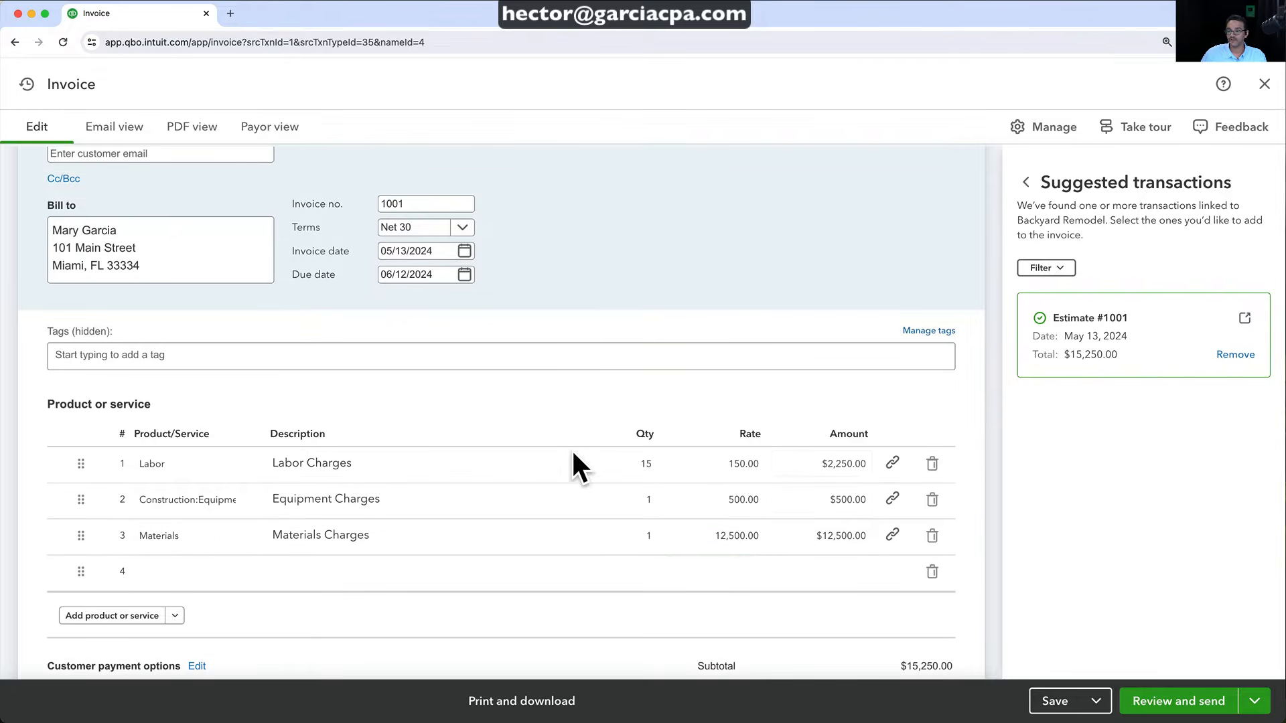
pyautogui.click(745, 575)
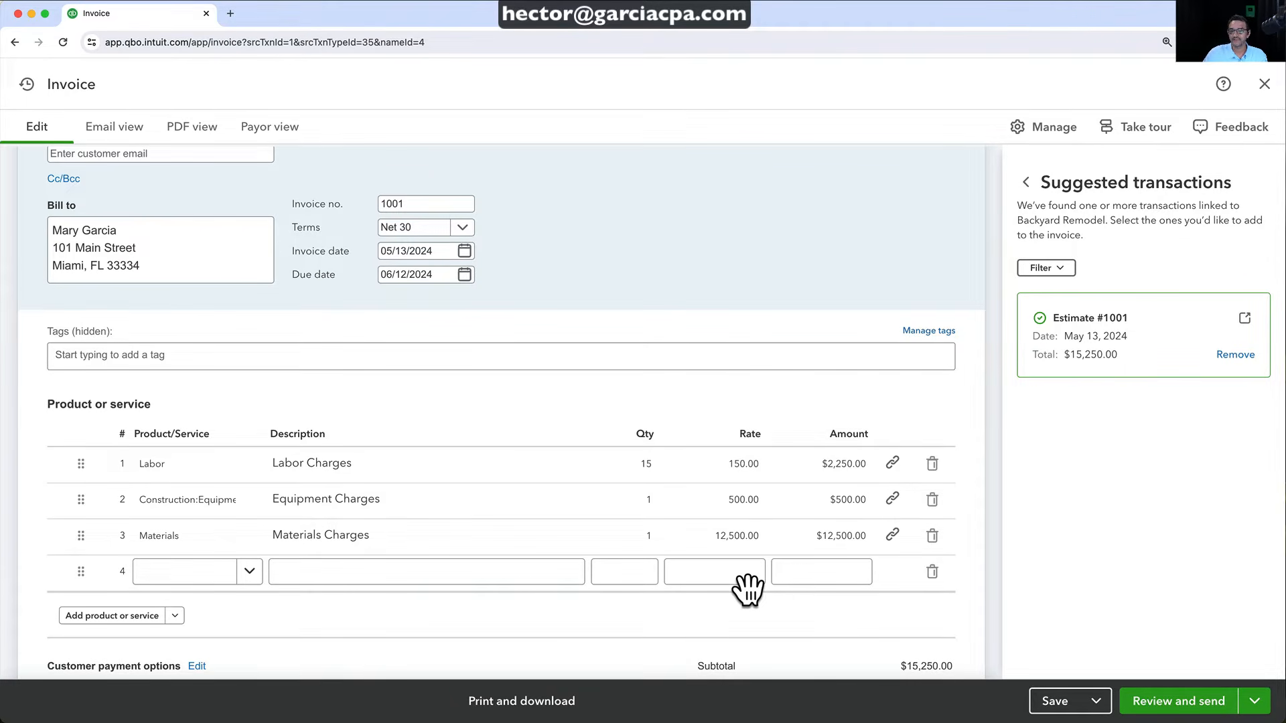
pyautogui.click(758, 540)
pyautogui.click(748, 502)
pyautogui.click(743, 467)
pyautogui.click(737, 579)
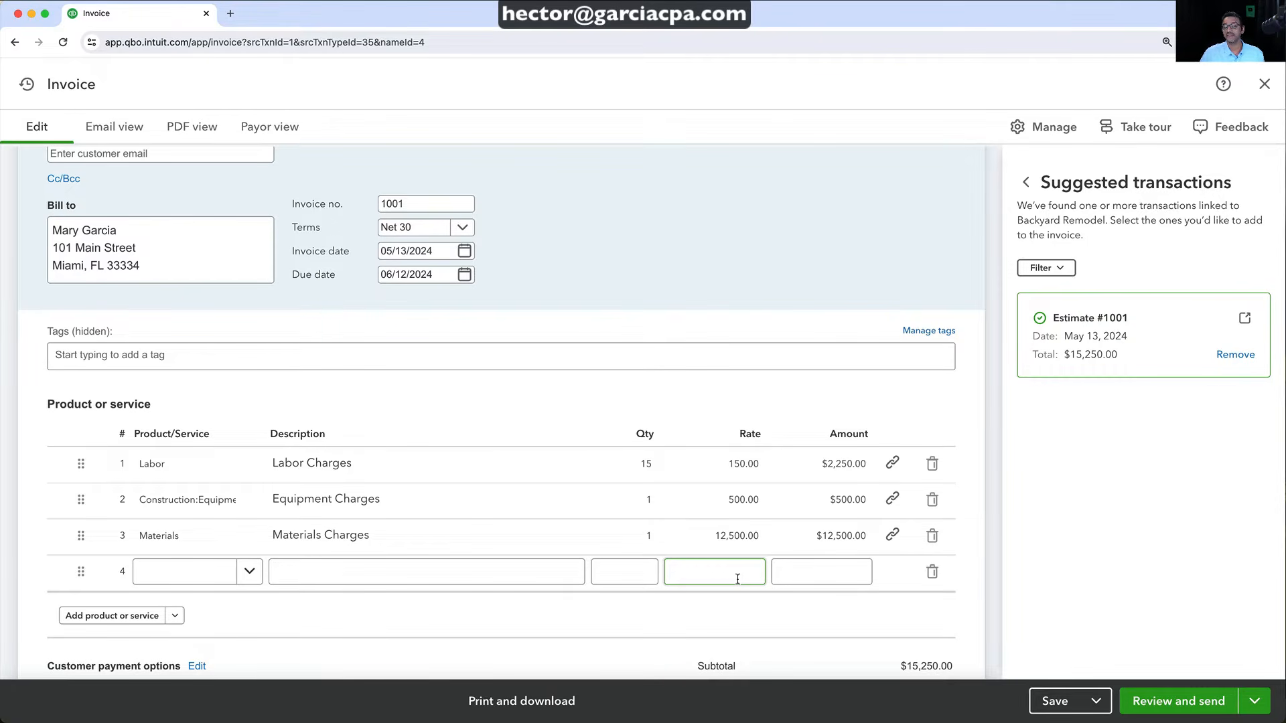
pyautogui.scroll(5, 677, 467)
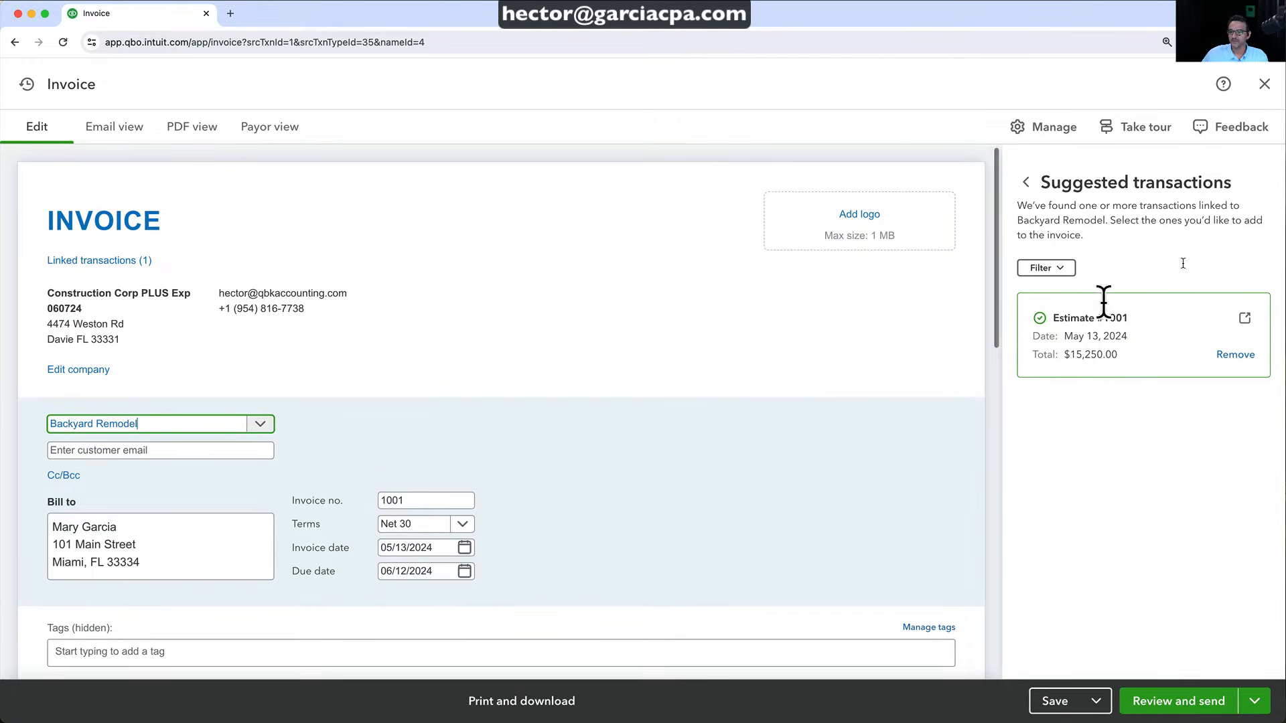
pyautogui.click(1260, 93)
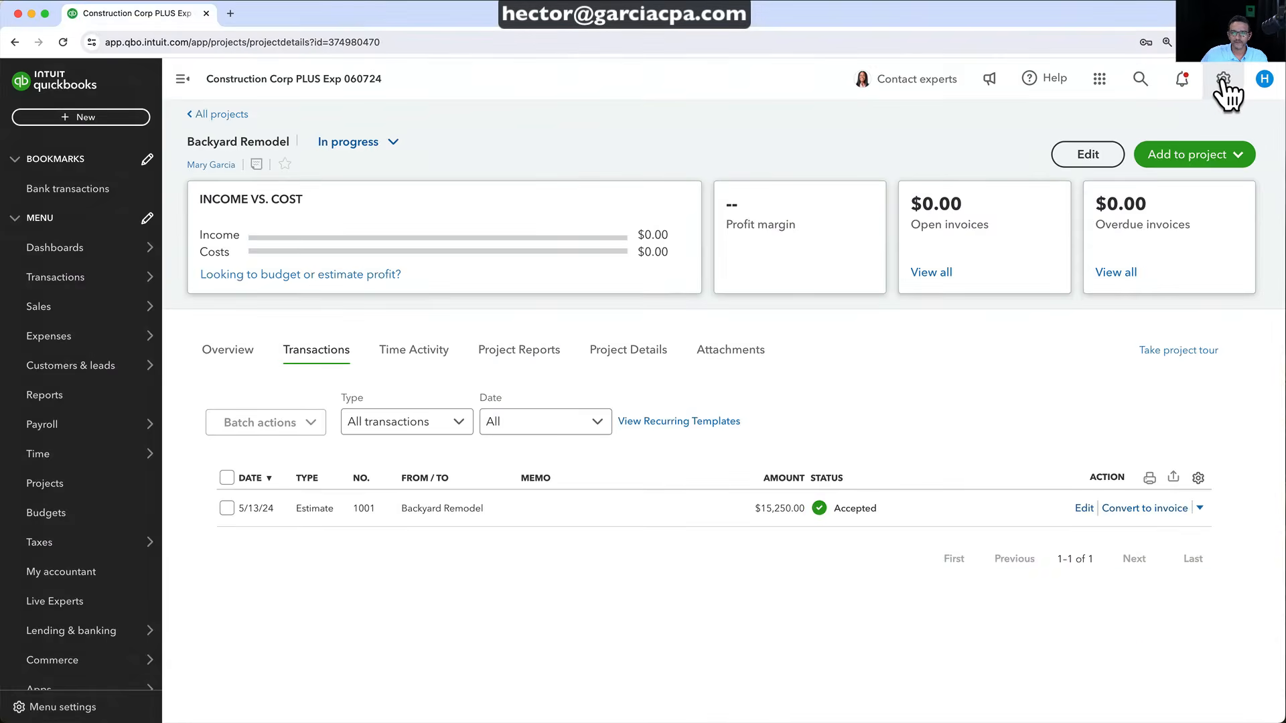
# Open Account and Settings and view the Sales page, where Progress Invoicing is Off
pyautogui.click(1222, 79)
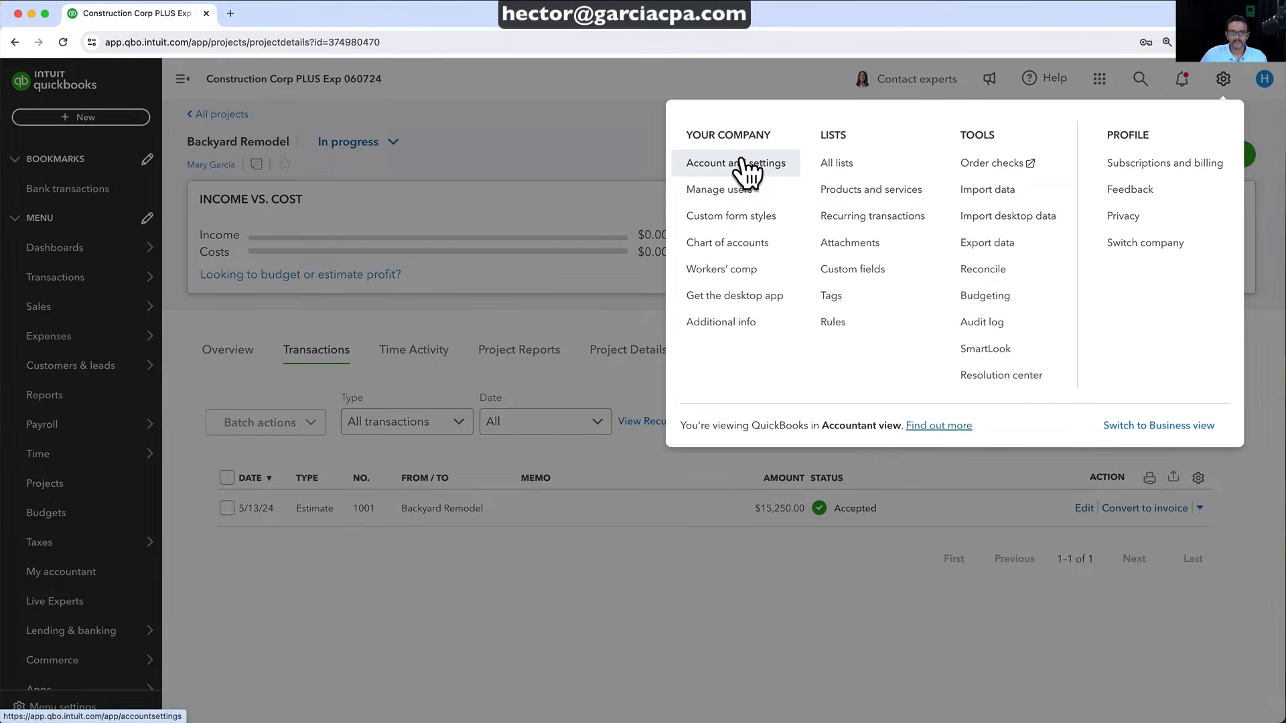
pyautogui.click(740, 164)
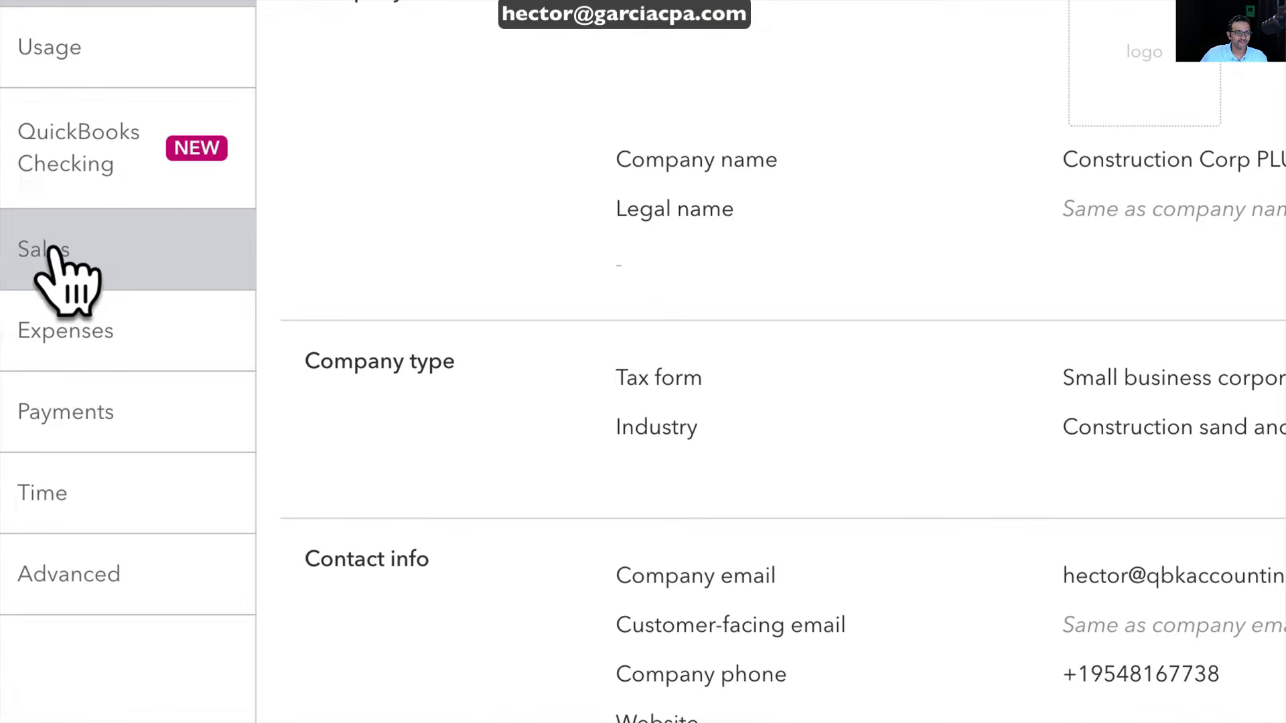
pyautogui.click(52, 251)
pyautogui.scroll(-1, 539, 469)
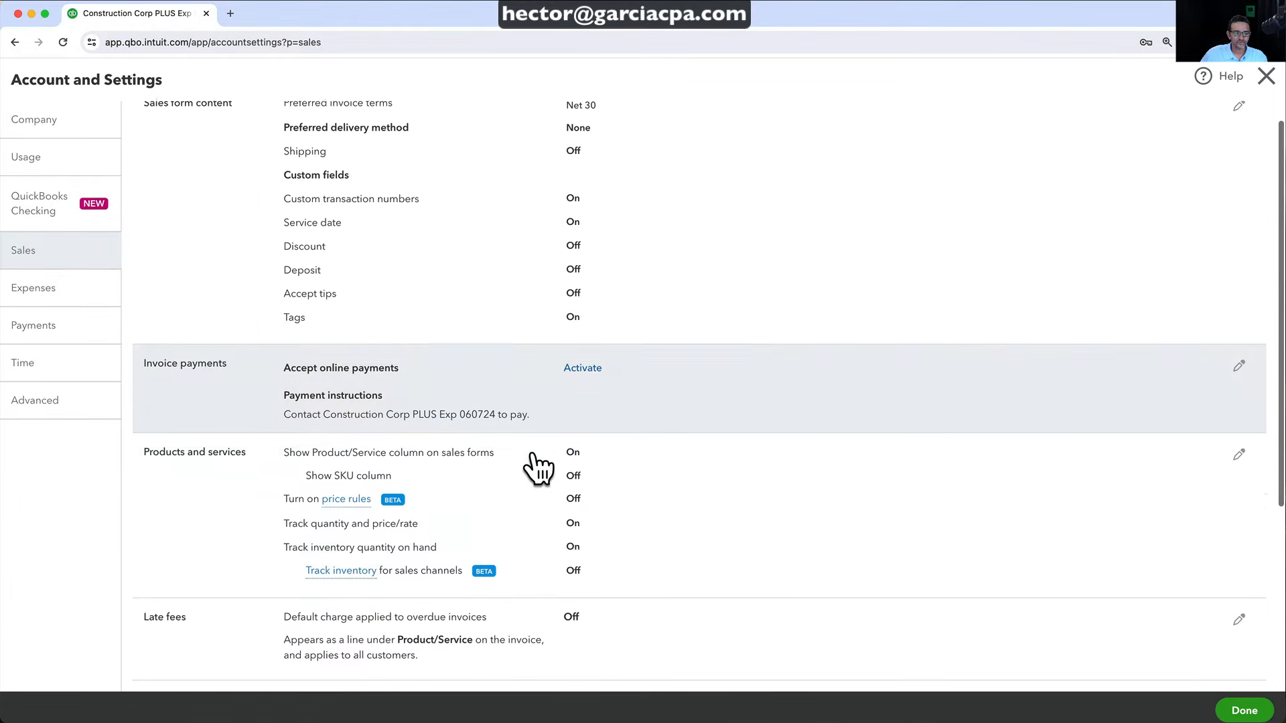
pyautogui.scroll(-5, 536, 465)
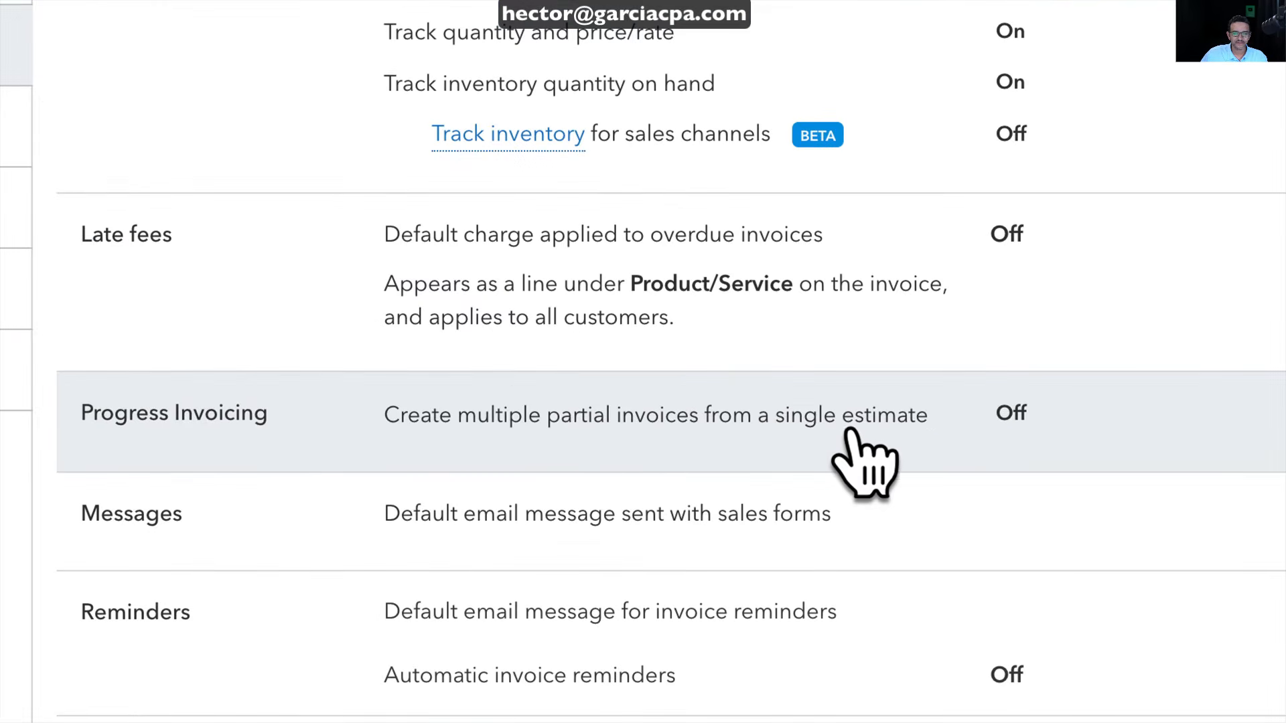
# Turn Progress Invoicing on, confirm the template update, save, and close Account and Settings
pyautogui.click(452, 425)
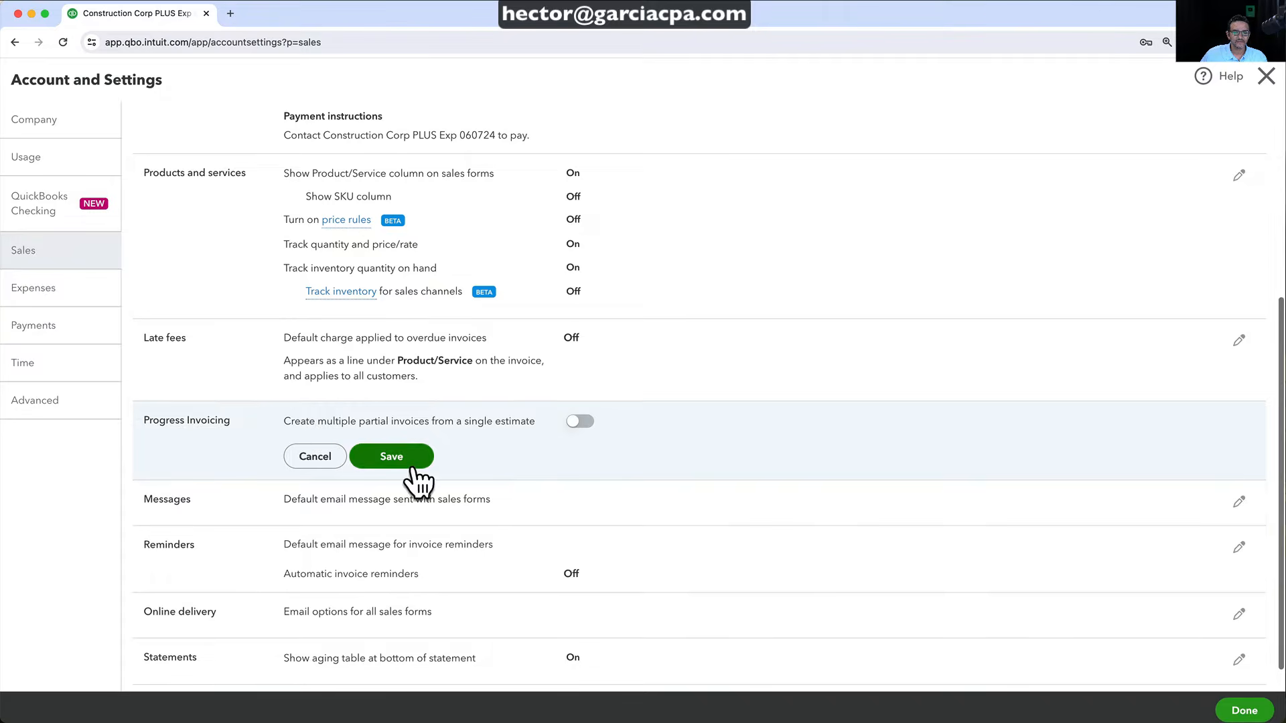
pyautogui.click(580, 421)
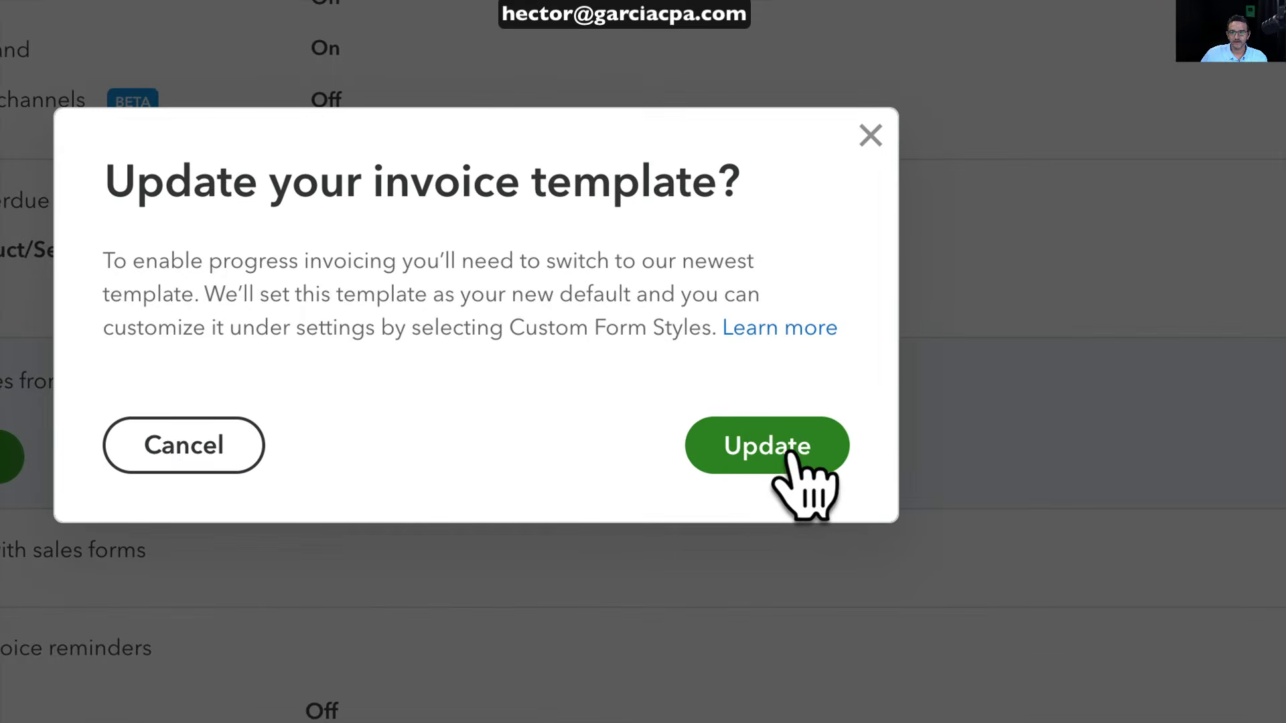
pyautogui.click(789, 455)
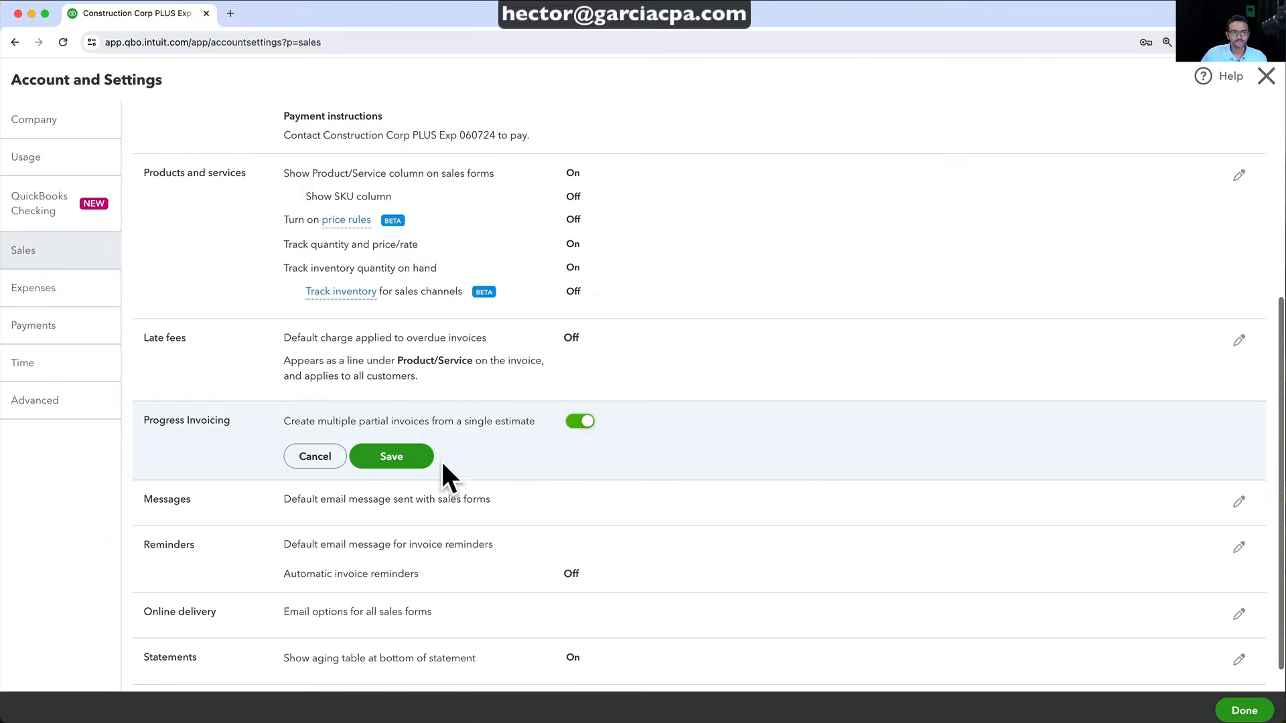
pyautogui.click(416, 458)
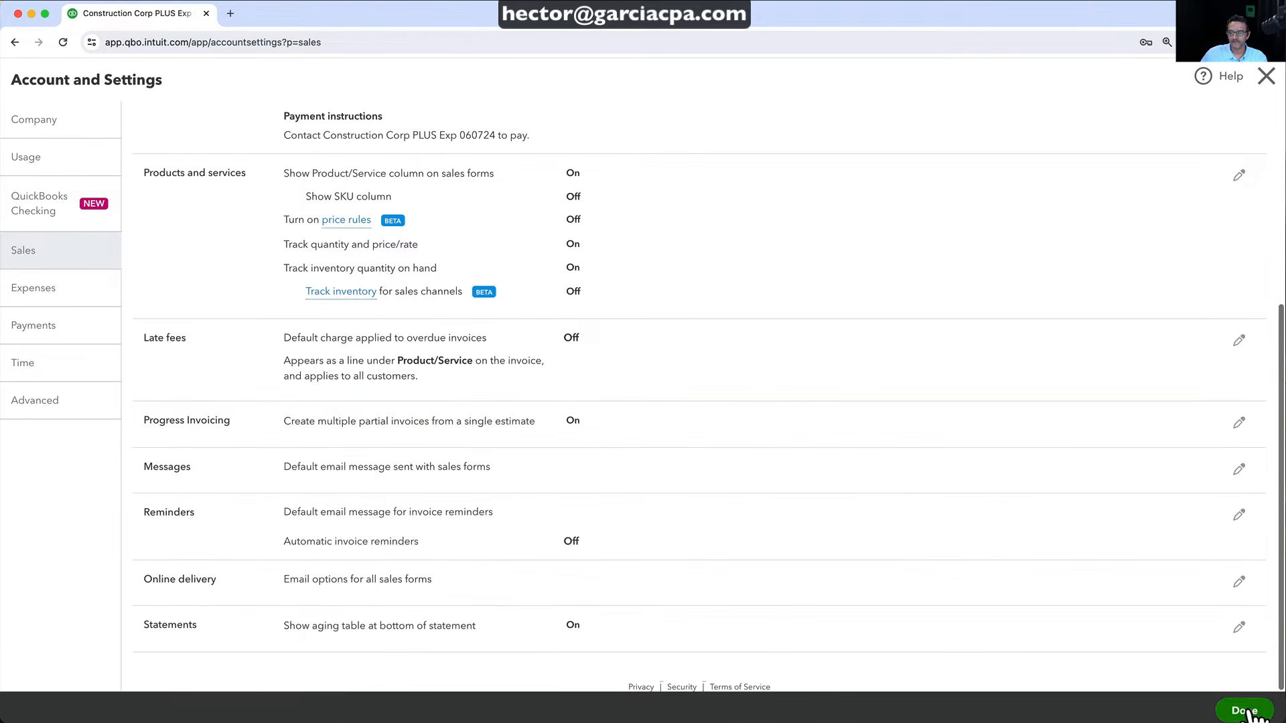
pyautogui.click(1243, 711)
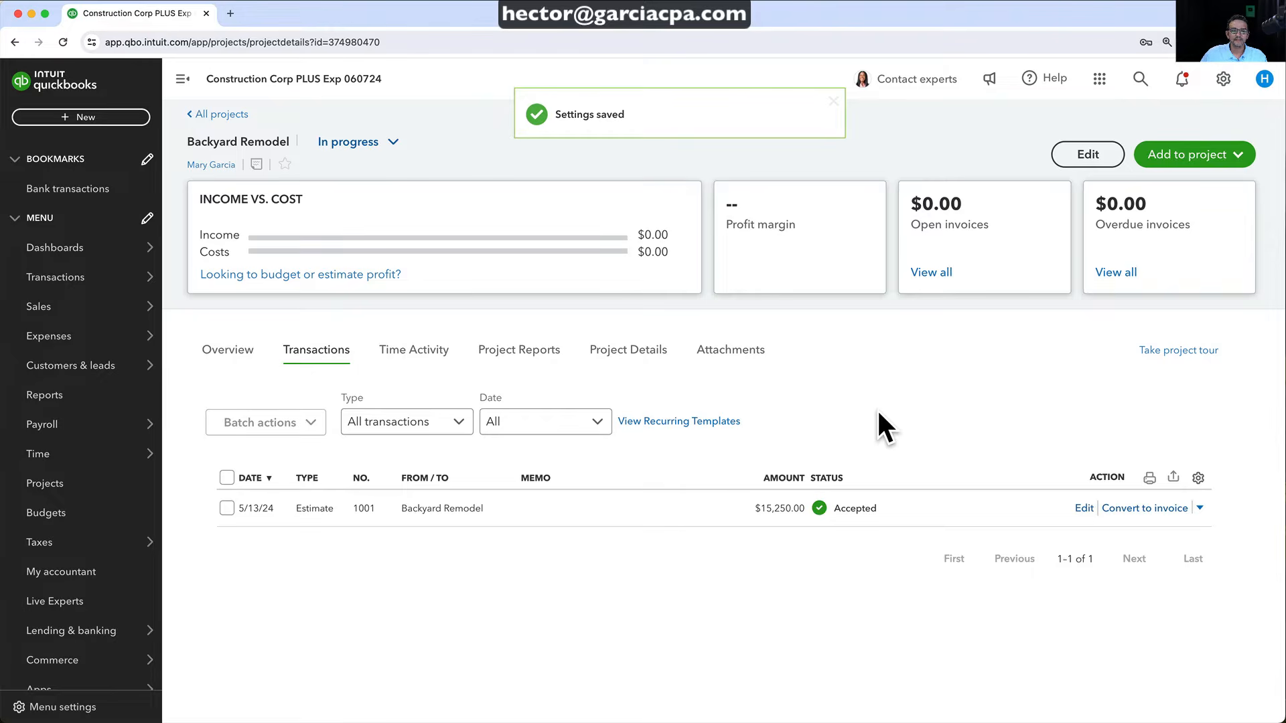
# Convert Estimate 1001 to an invoice with manual entry for each line, after trying 20%
pyautogui.click(432, 516)
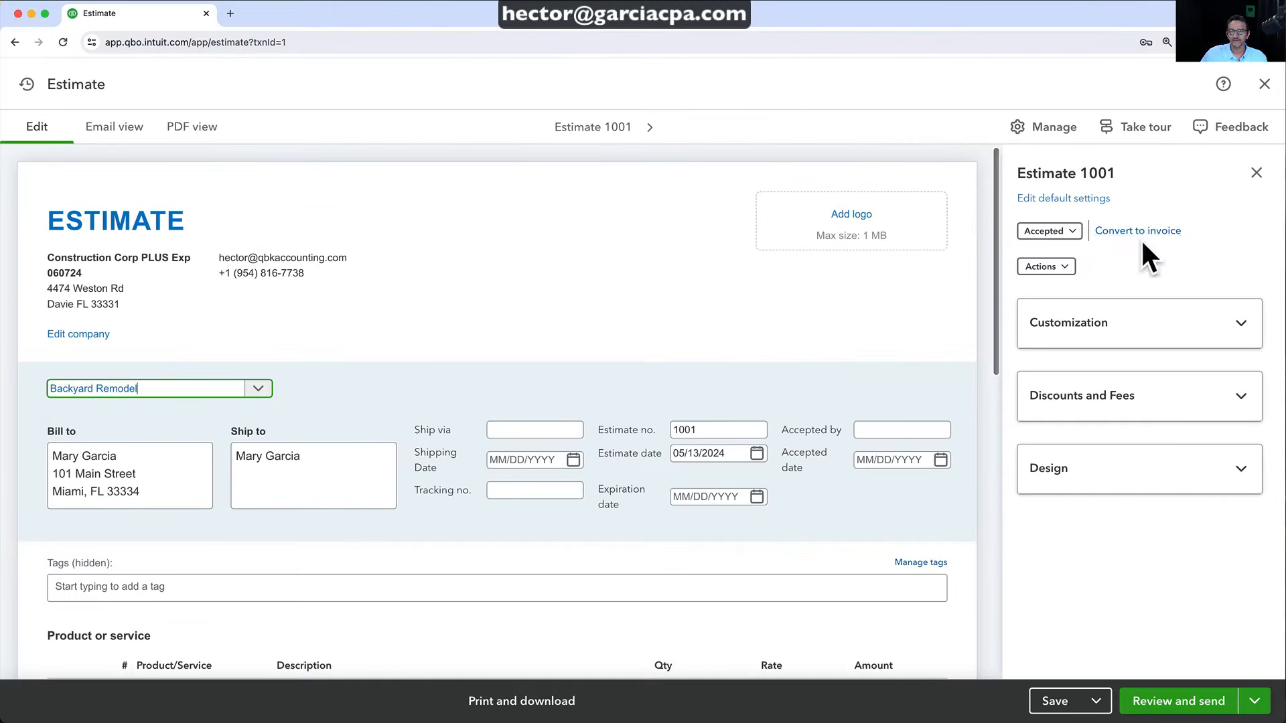
pyautogui.click(1130, 231)
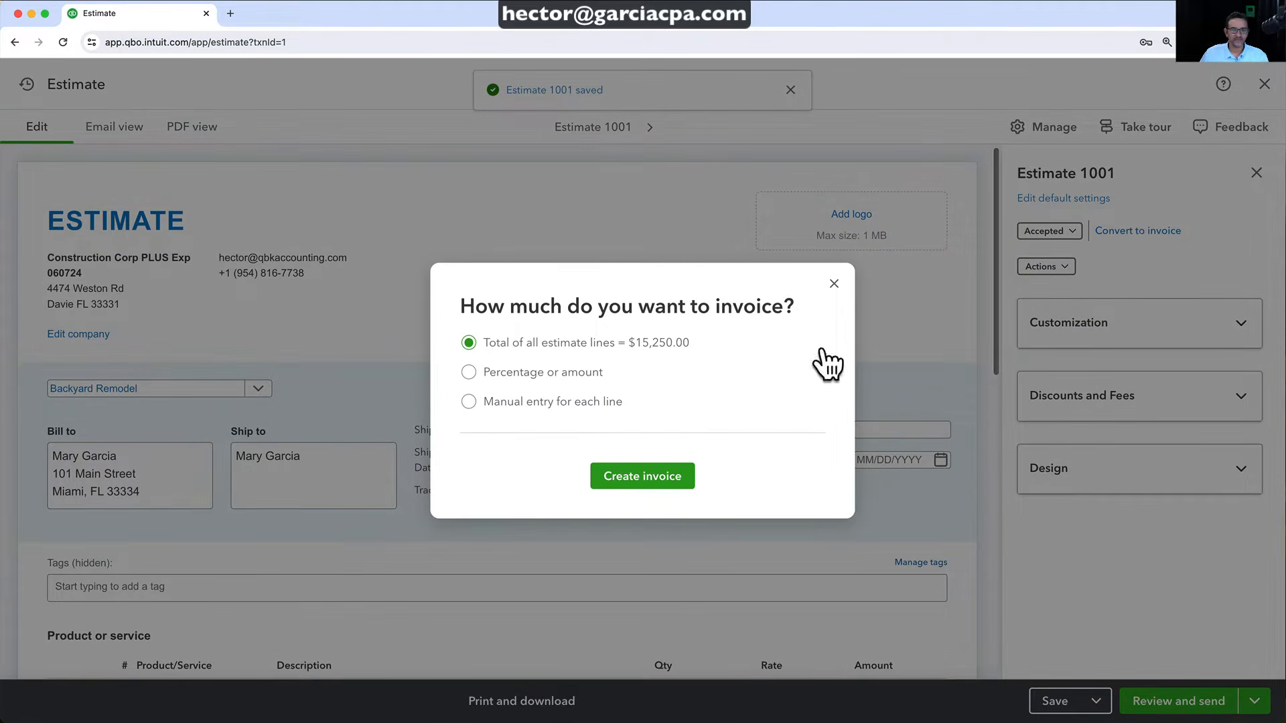
pyautogui.click(469, 373)
pyautogui.moveTo(533, 394); pyautogui.dragTo(469, 395)
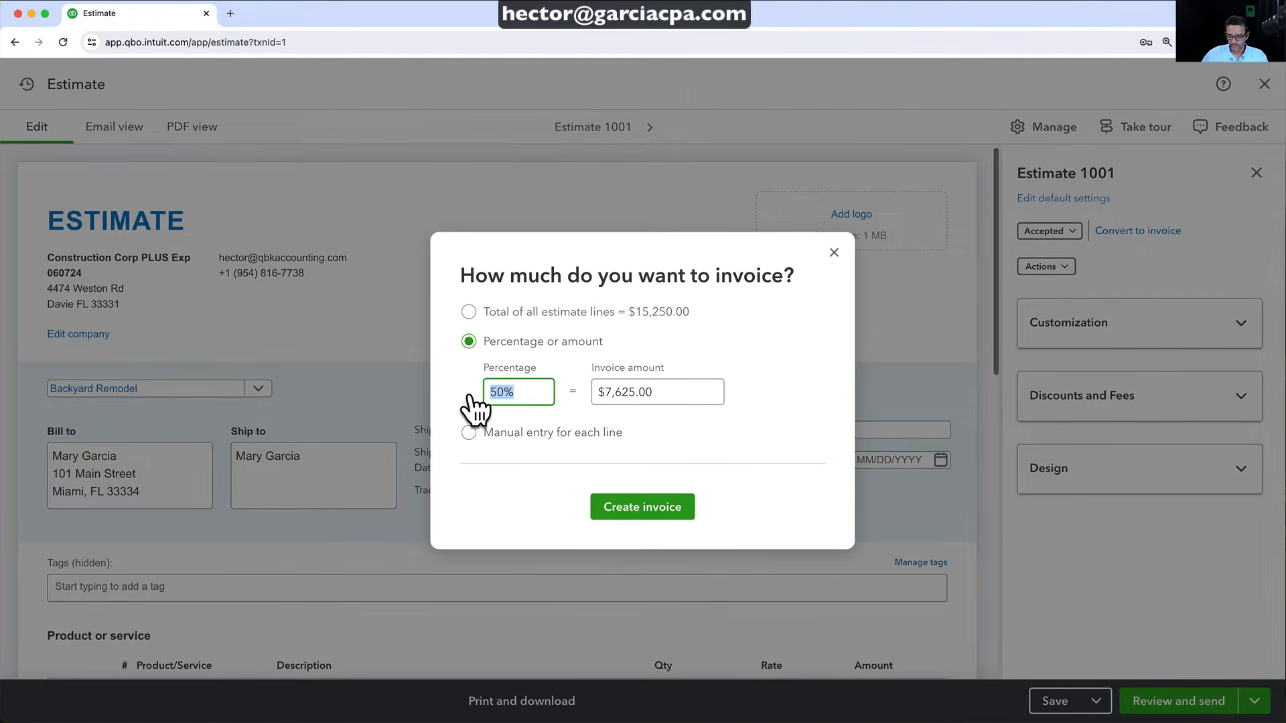
pyautogui.write('20')
pyautogui.press('Tab')
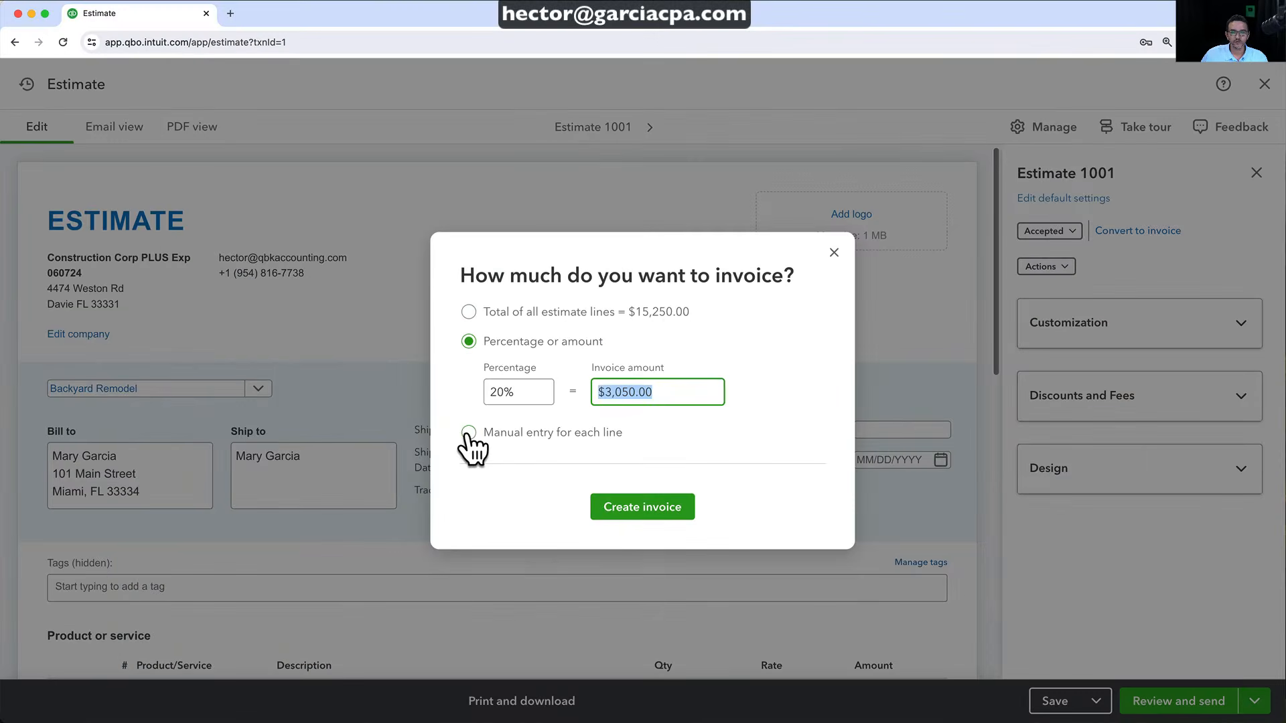
pyautogui.click(468, 432)
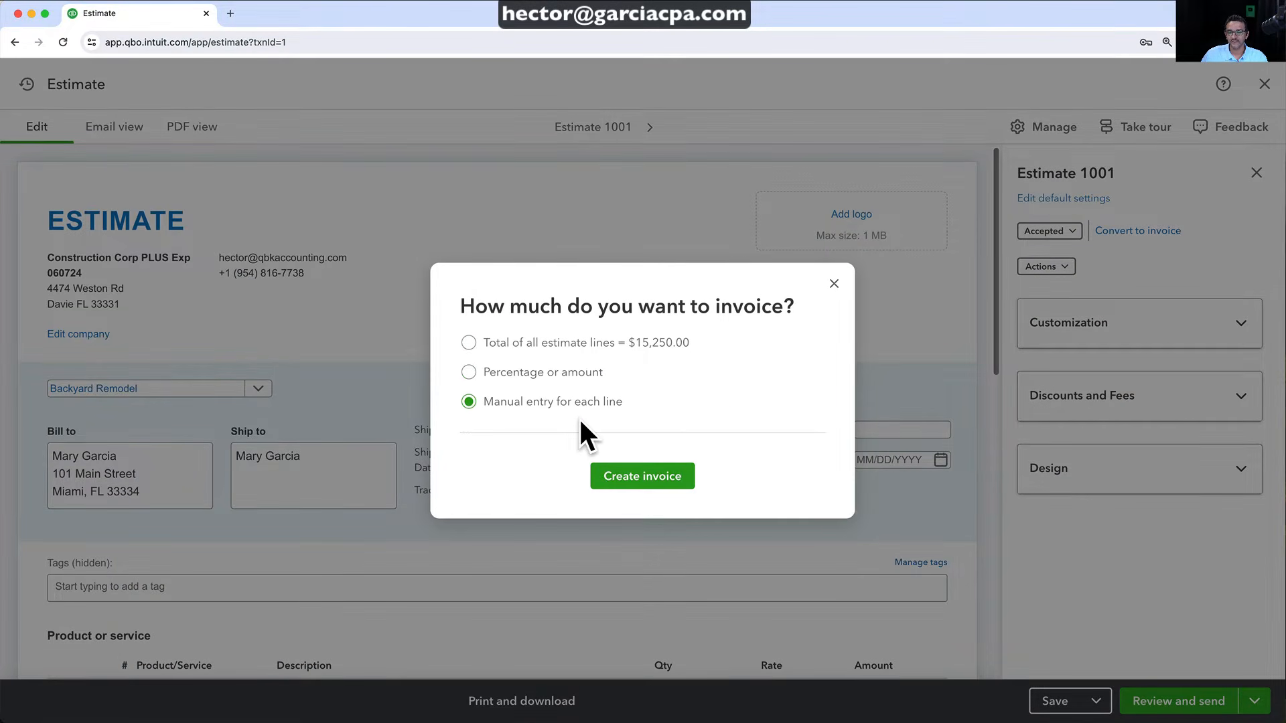
pyautogui.click(642, 480)
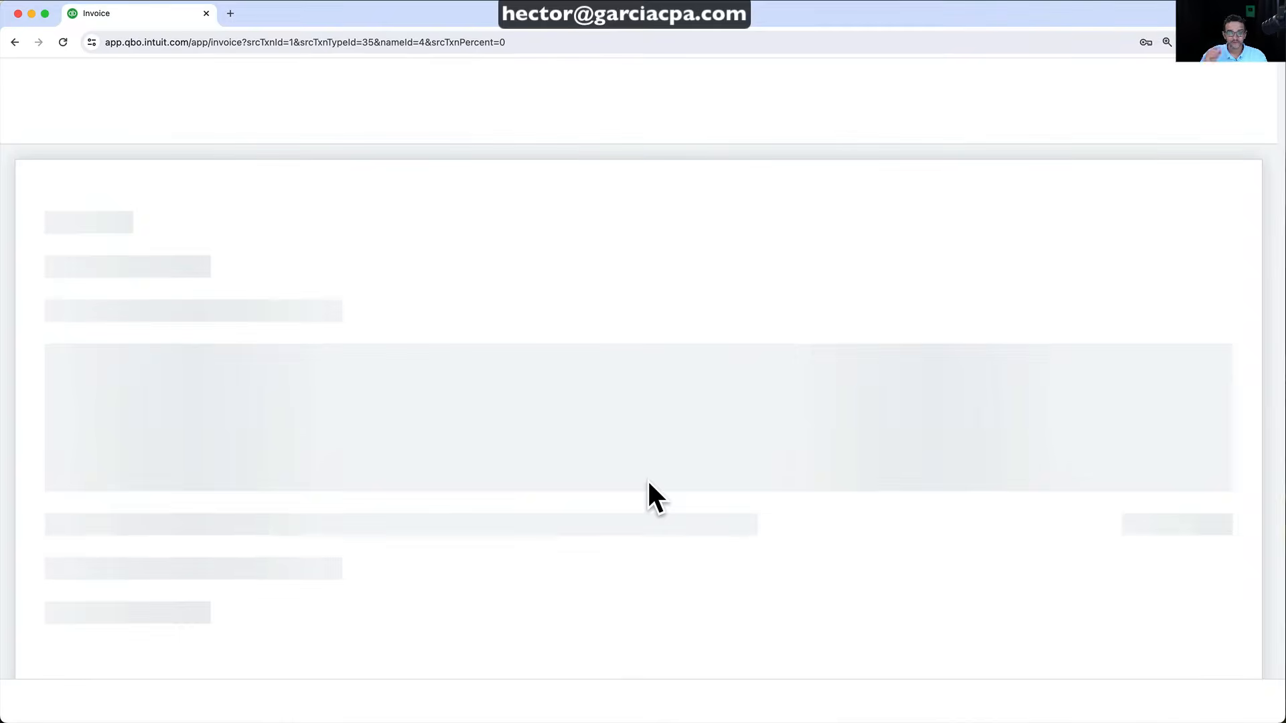
# Set Due % to 20 on the Labor, Equipment and Materials lines of invoice 1001
pyautogui.scroll(-5, 647, 479)
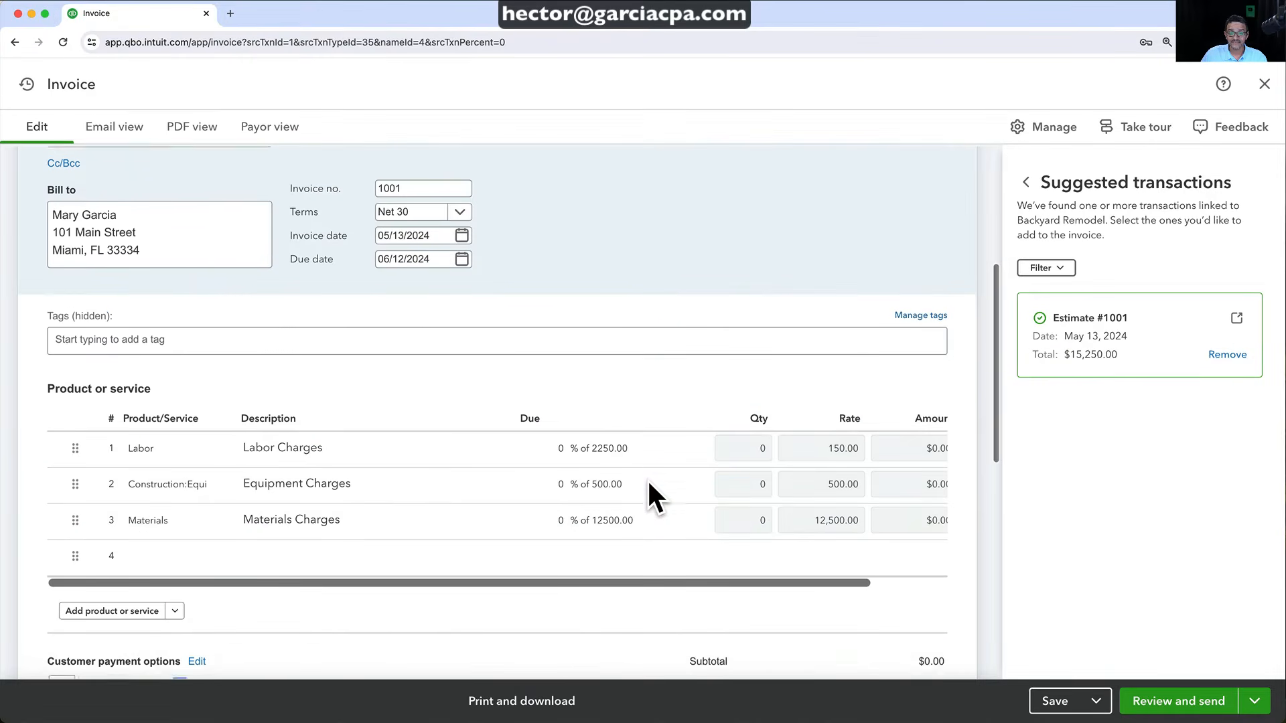
pyautogui.click(543, 421)
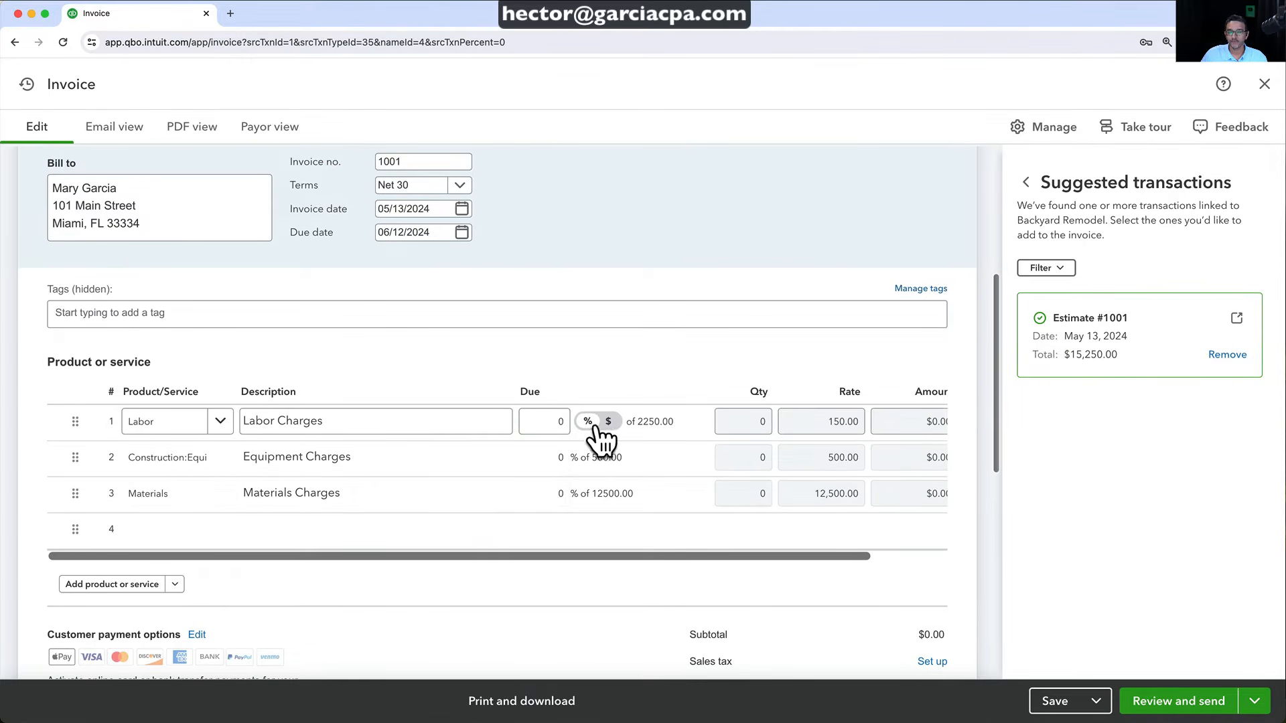
pyautogui.click(565, 423)
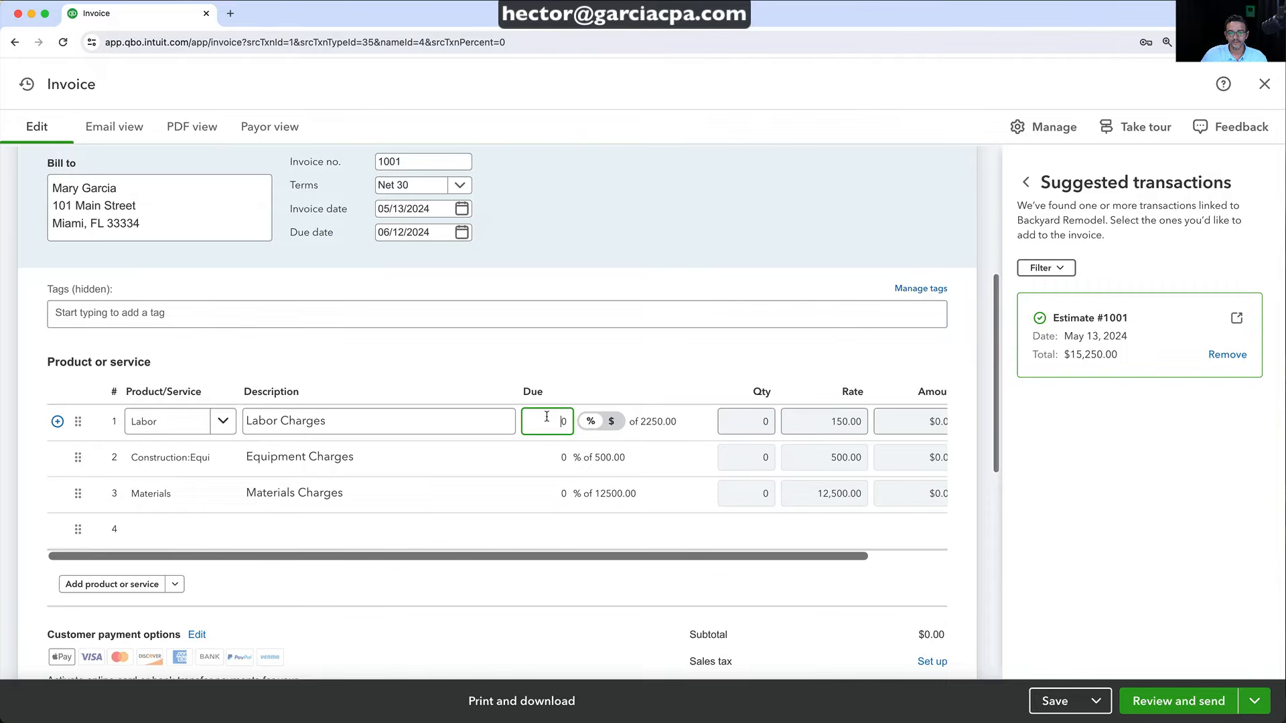
pyautogui.write('20')
pyautogui.click(561, 457)
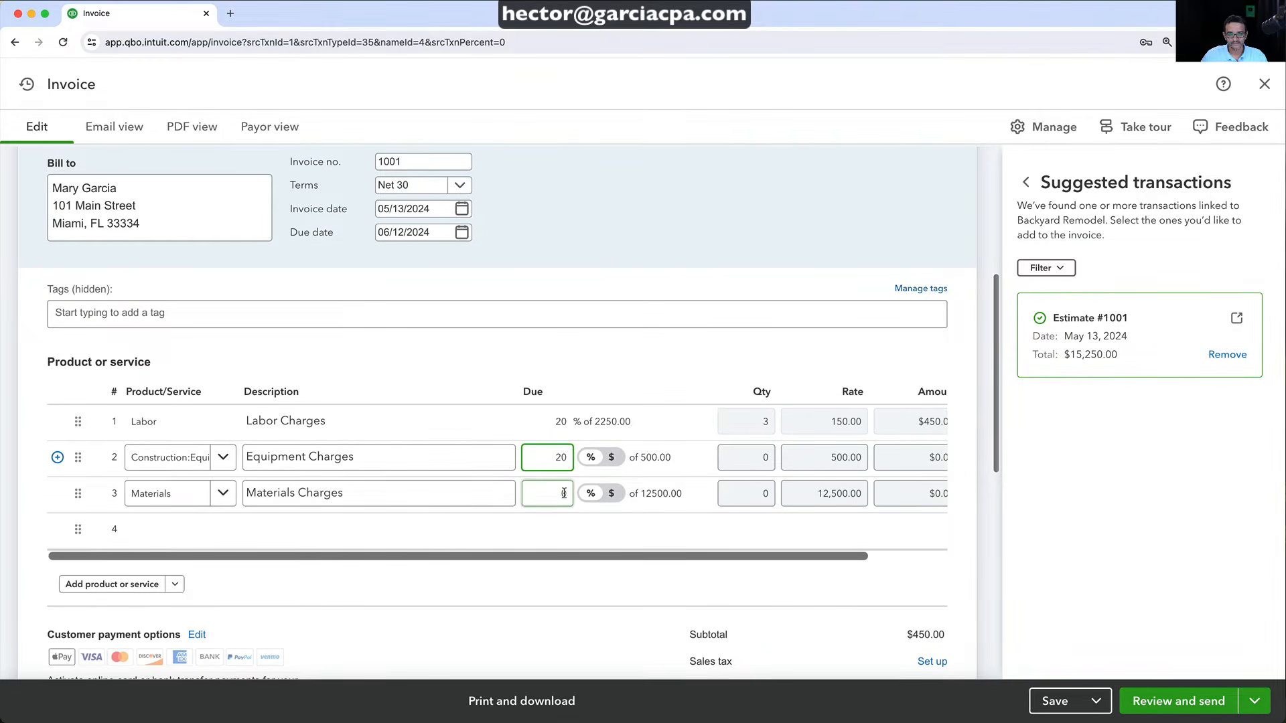
pyautogui.click(563, 494)
pyautogui.click(859, 549)
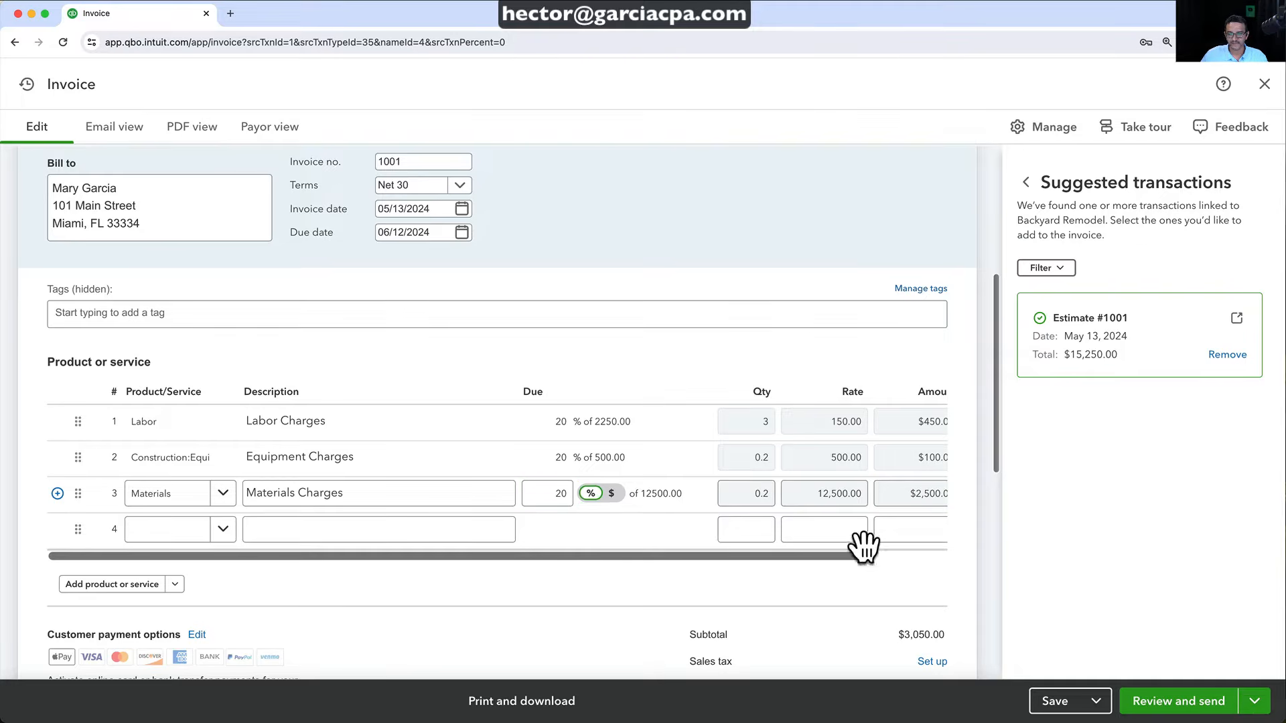
# Hide the Suggested transactions panel and save invoice 1001 totalling $3,050.00
pyautogui.scroll(-2, 859, 549)
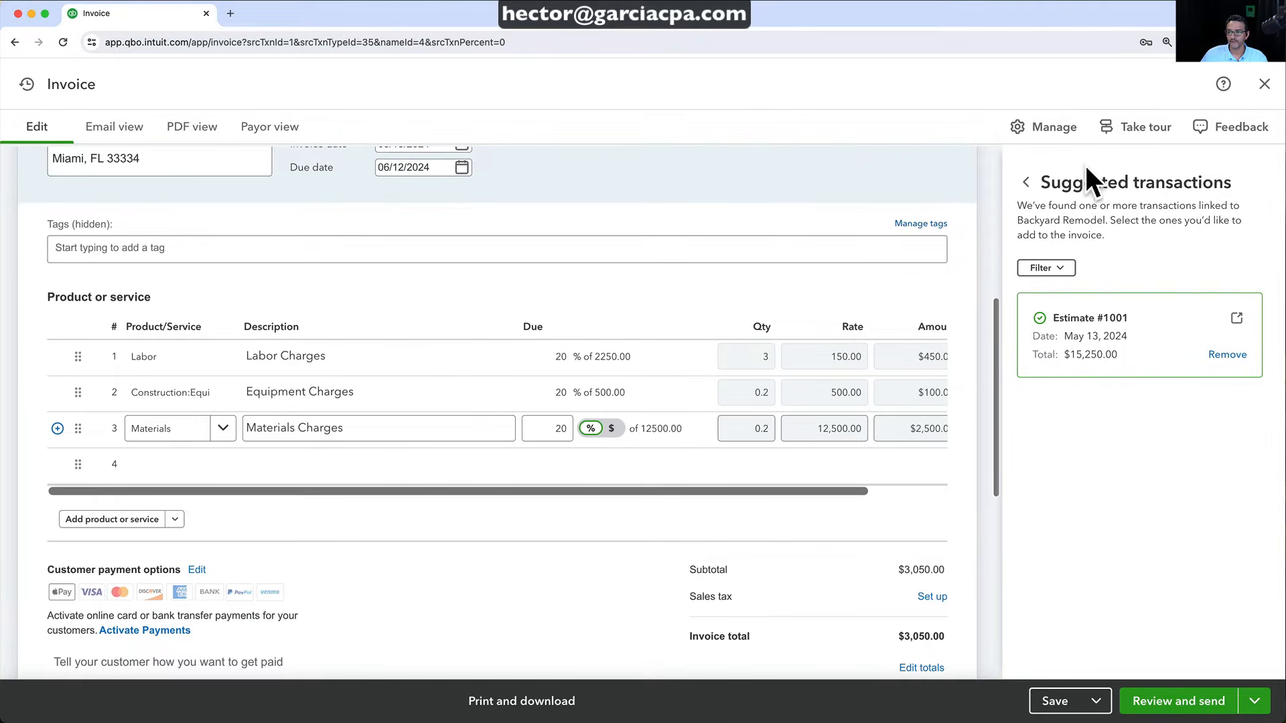
pyautogui.click(1044, 127)
pyautogui.click(1044, 127)
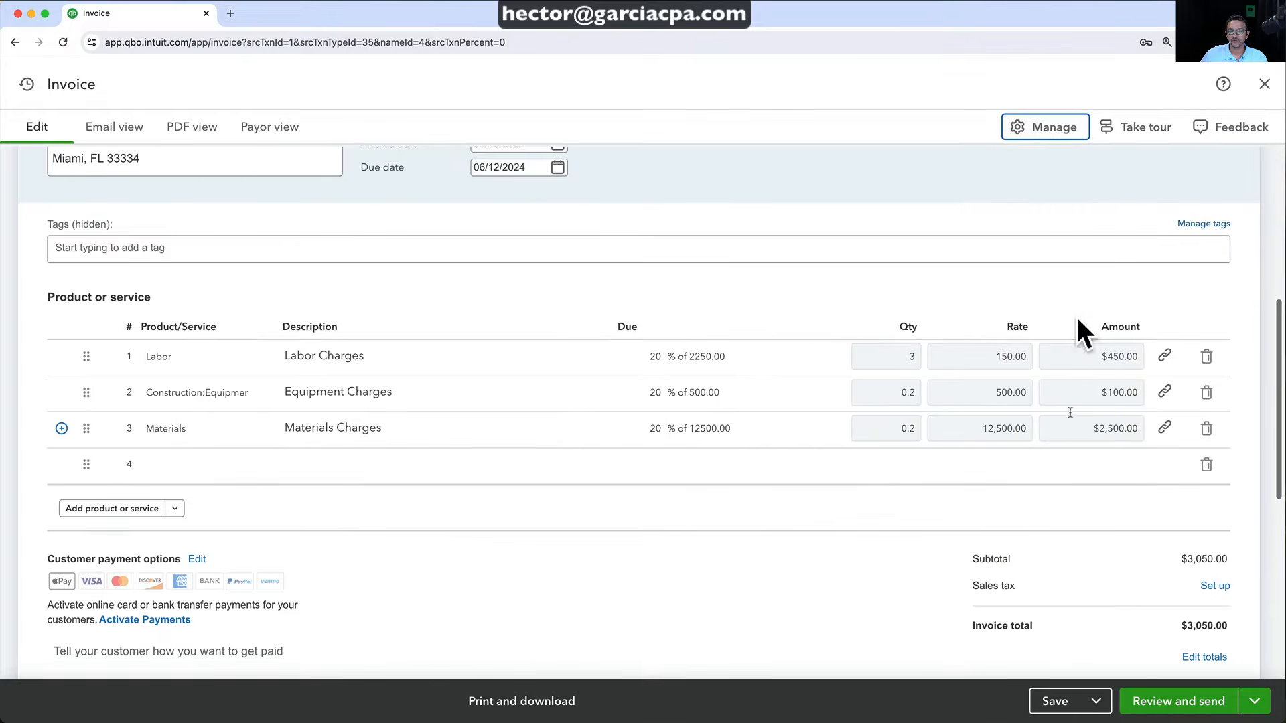
pyautogui.click(867, 397)
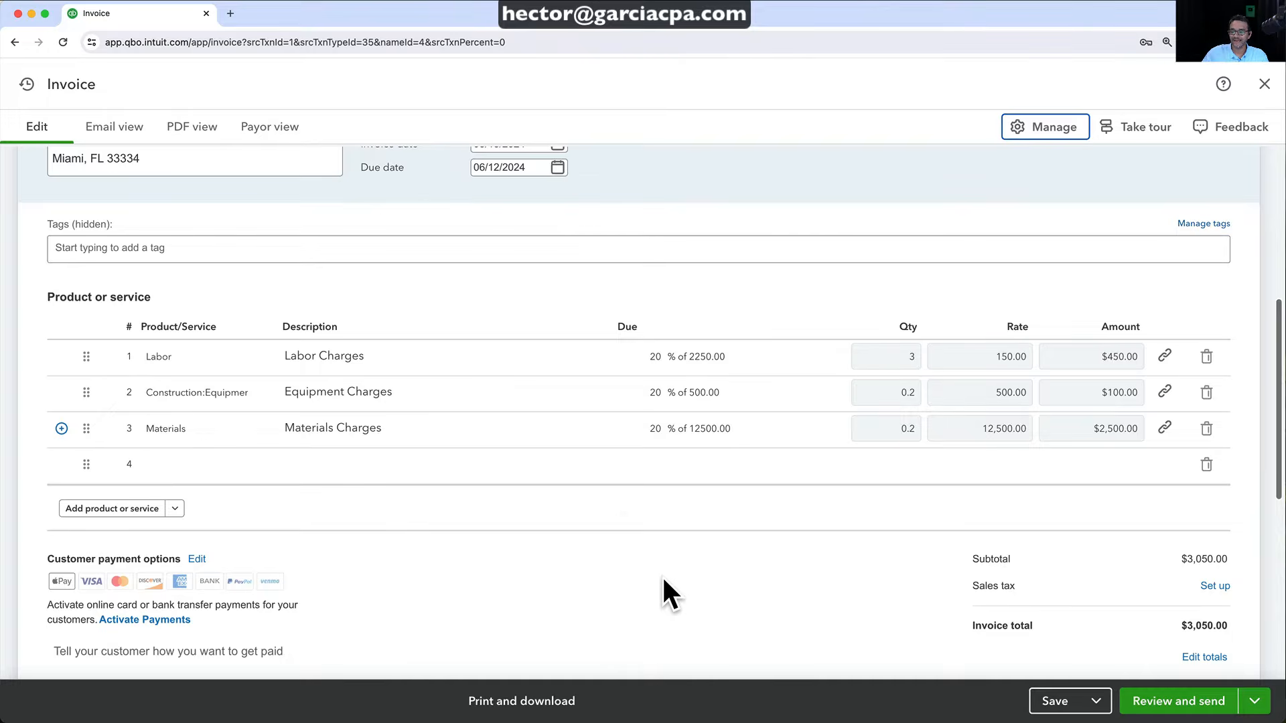
pyautogui.scroll(1, 624, 514)
pyautogui.click(1049, 704)
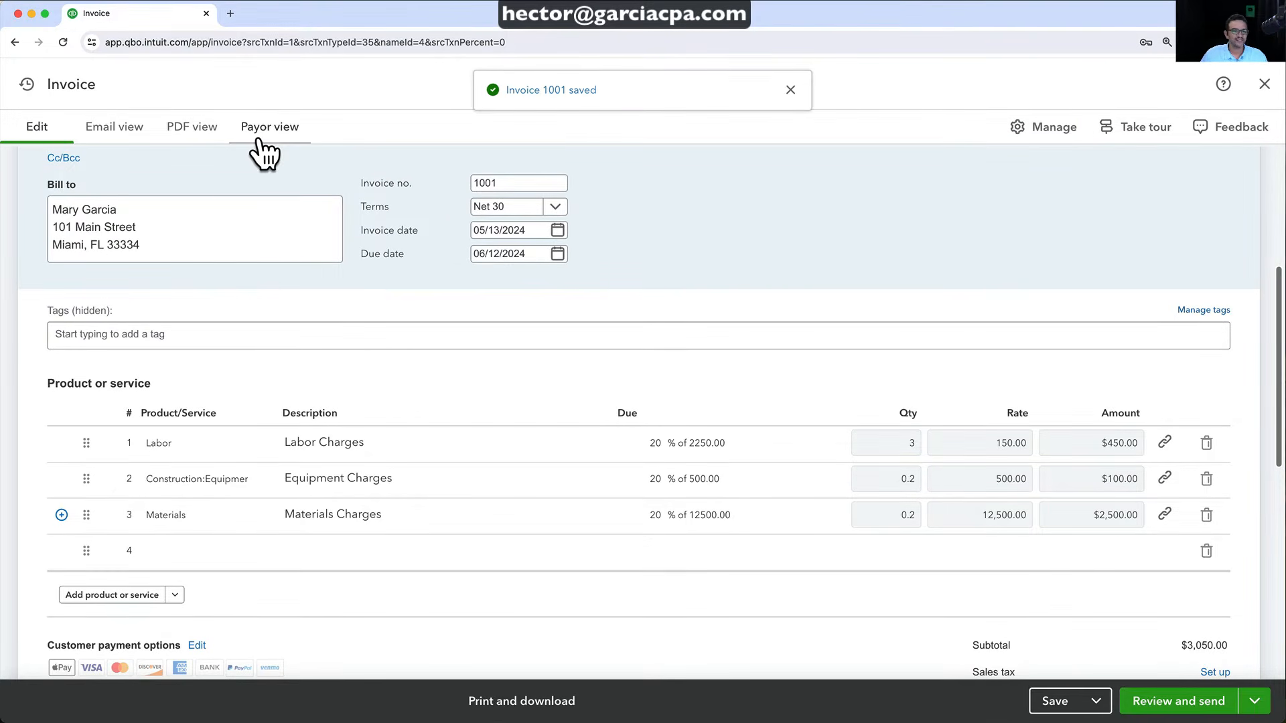
# Check invoice 1001's PDF preview (Labor $450, Equipment $100, Materials $2,500), then save and close it
pyautogui.click(194, 129)
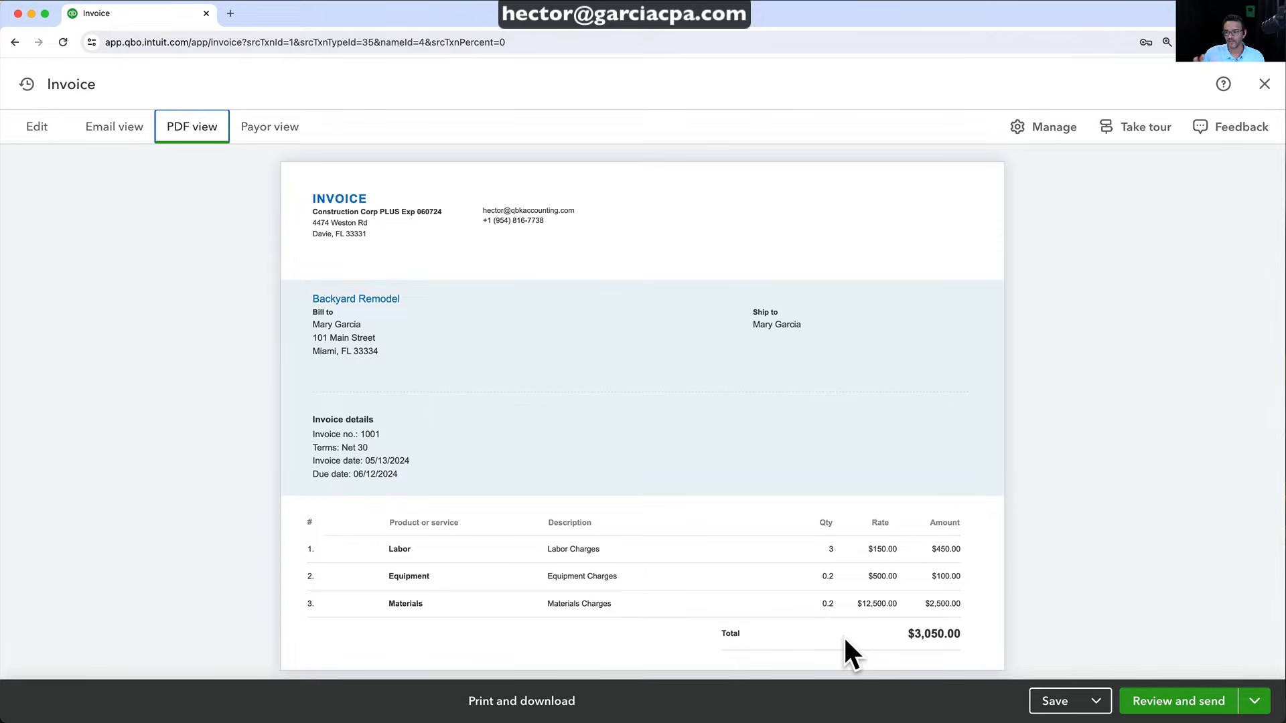
pyautogui.click(1042, 701)
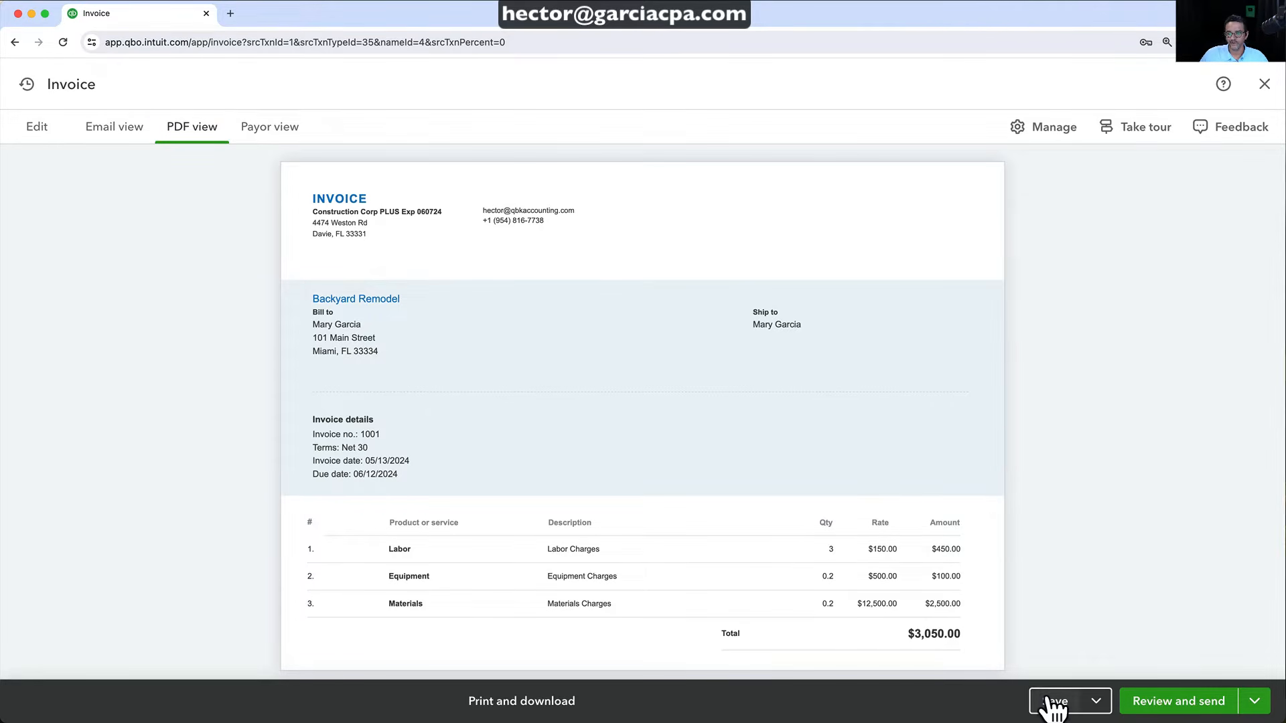
pyautogui.click(1263, 85)
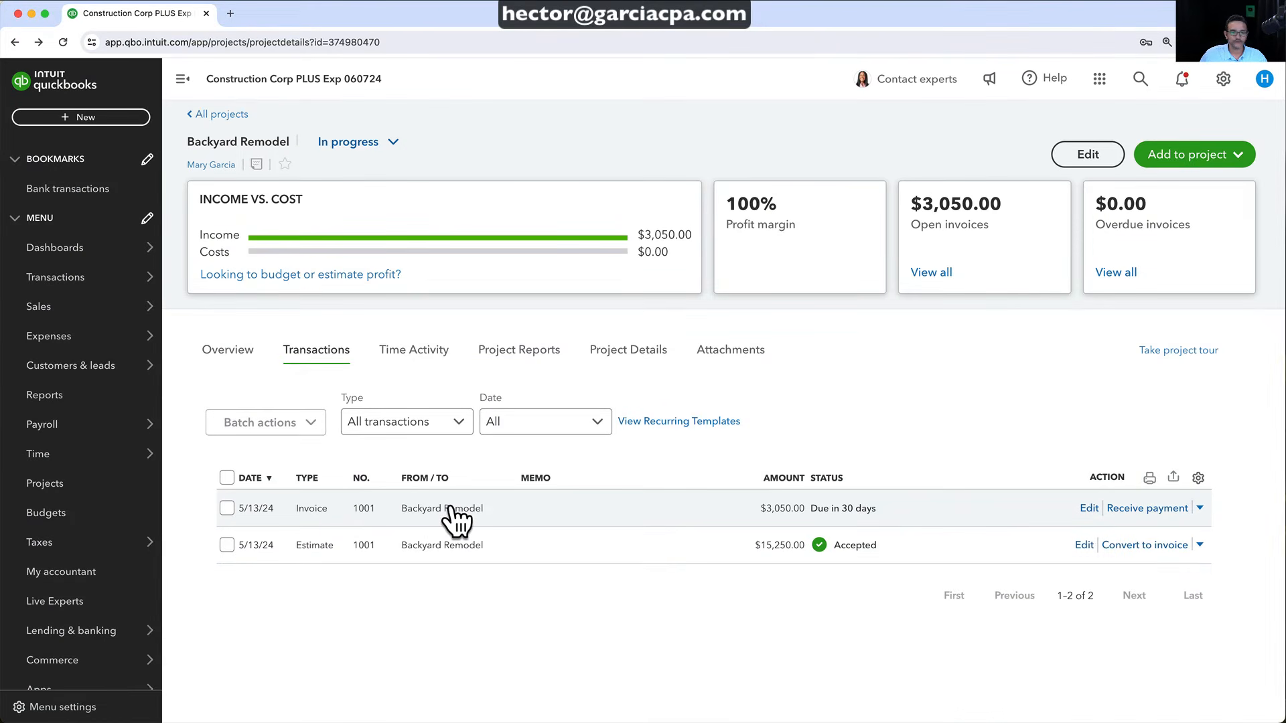
# Move invoice 1001's empty line to the top, describe it '20% To get Project Started', and save
pyautogui.click(446, 509)
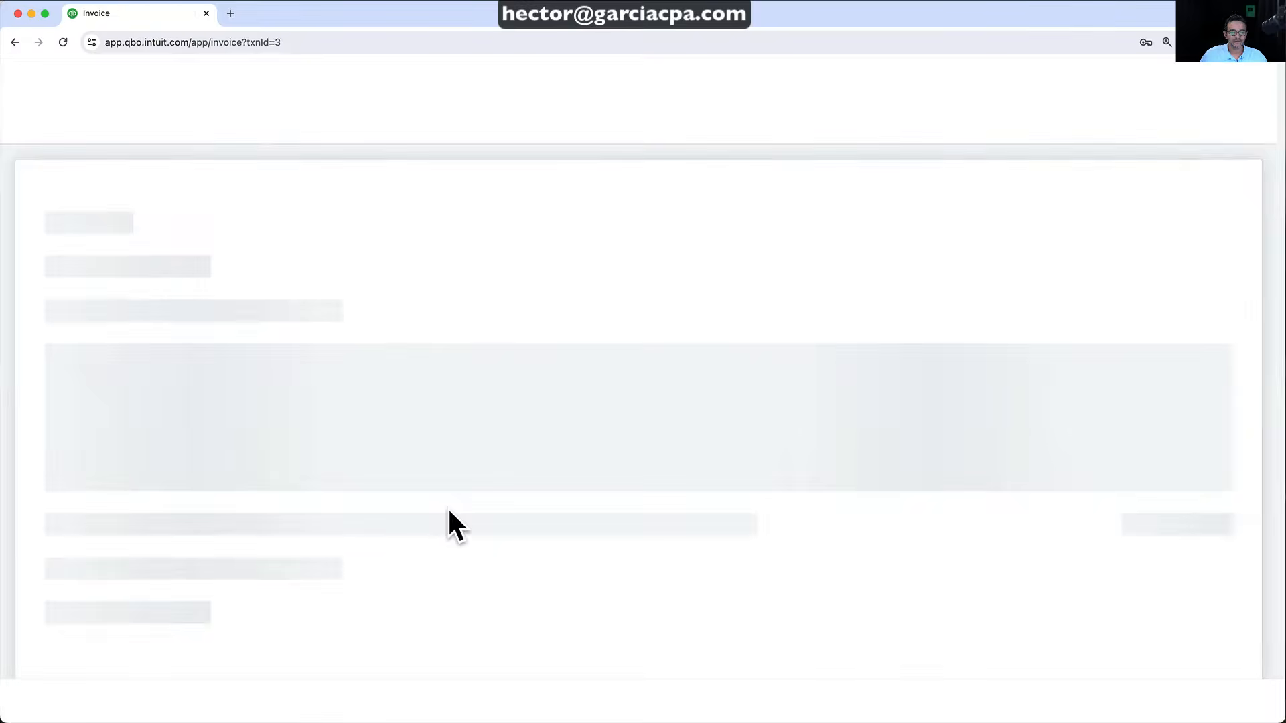
pyautogui.scroll(-8, 344, 519)
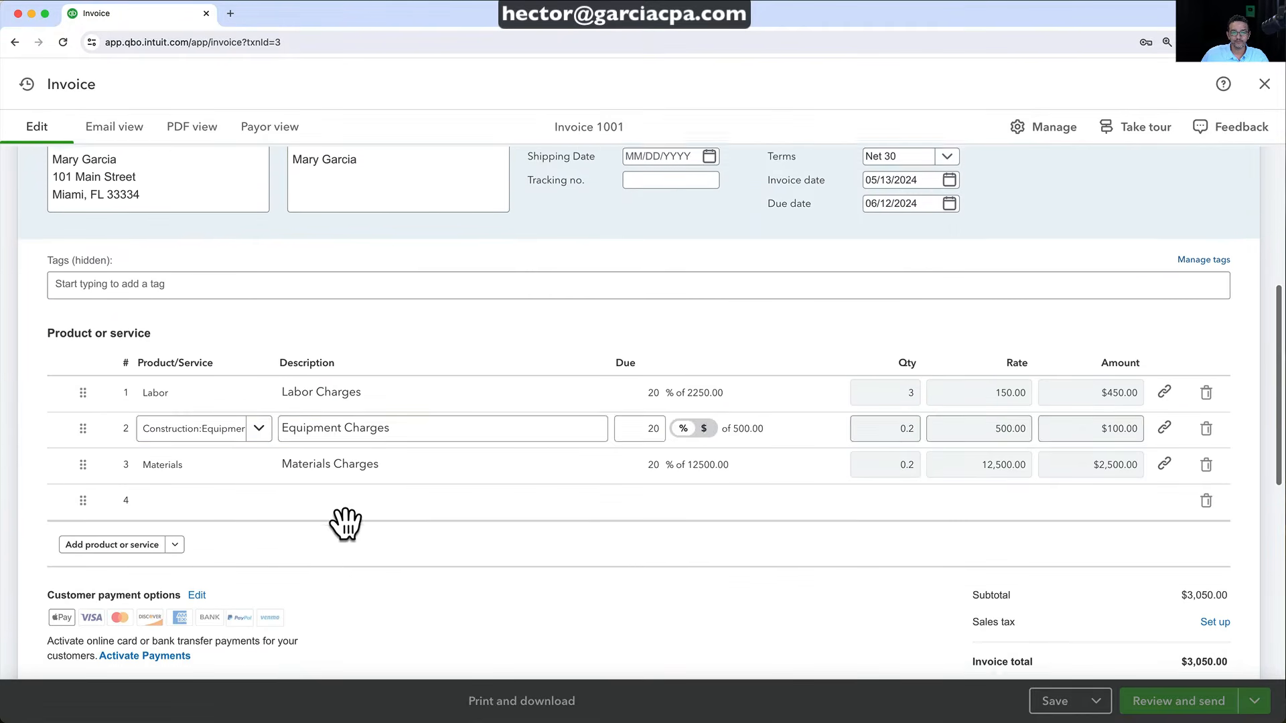
pyautogui.moveTo(82, 468); pyautogui.dragTo(93, 348)
pyautogui.click(368, 362)
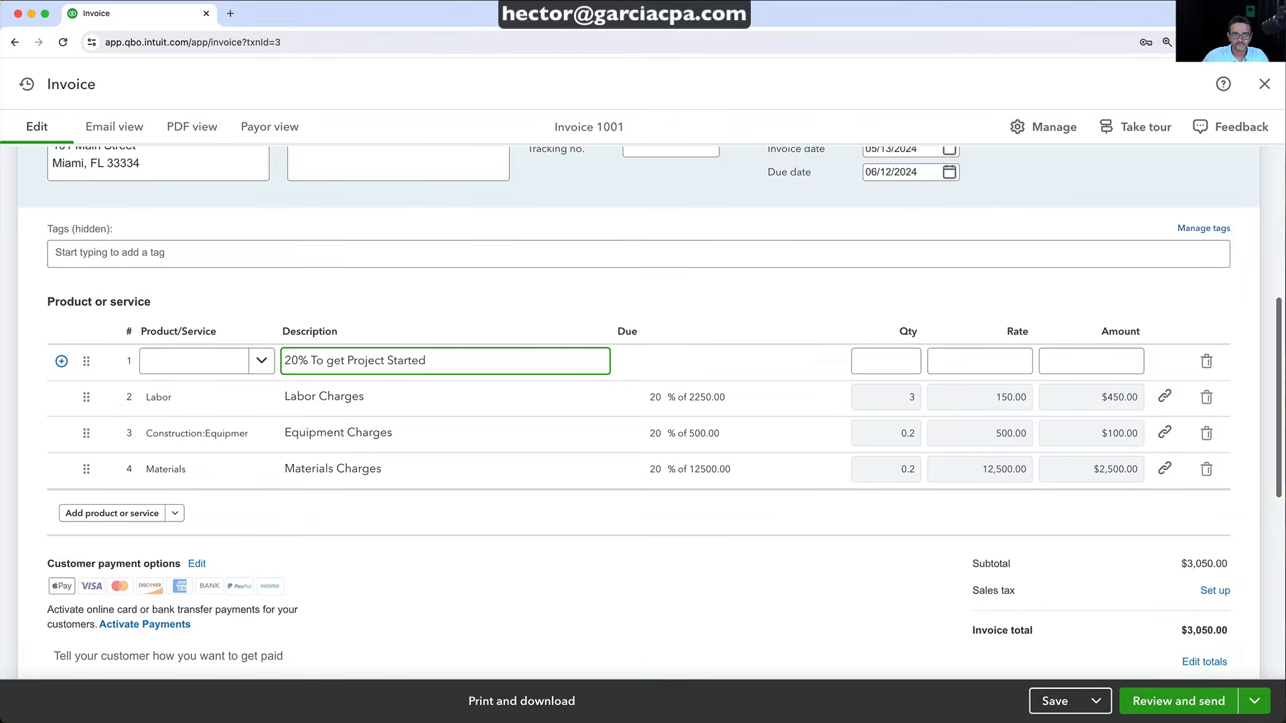
pyautogui.click(1056, 702)
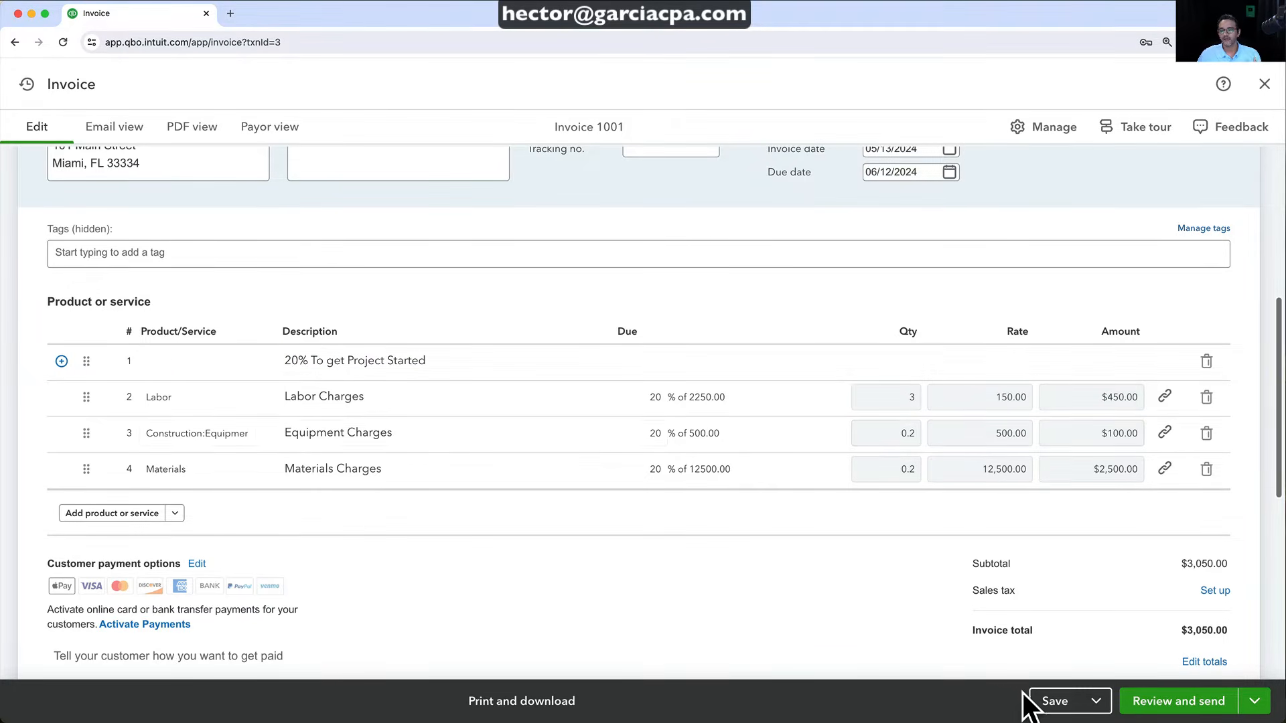
pyautogui.click(1056, 705)
pyautogui.click(683, 451)
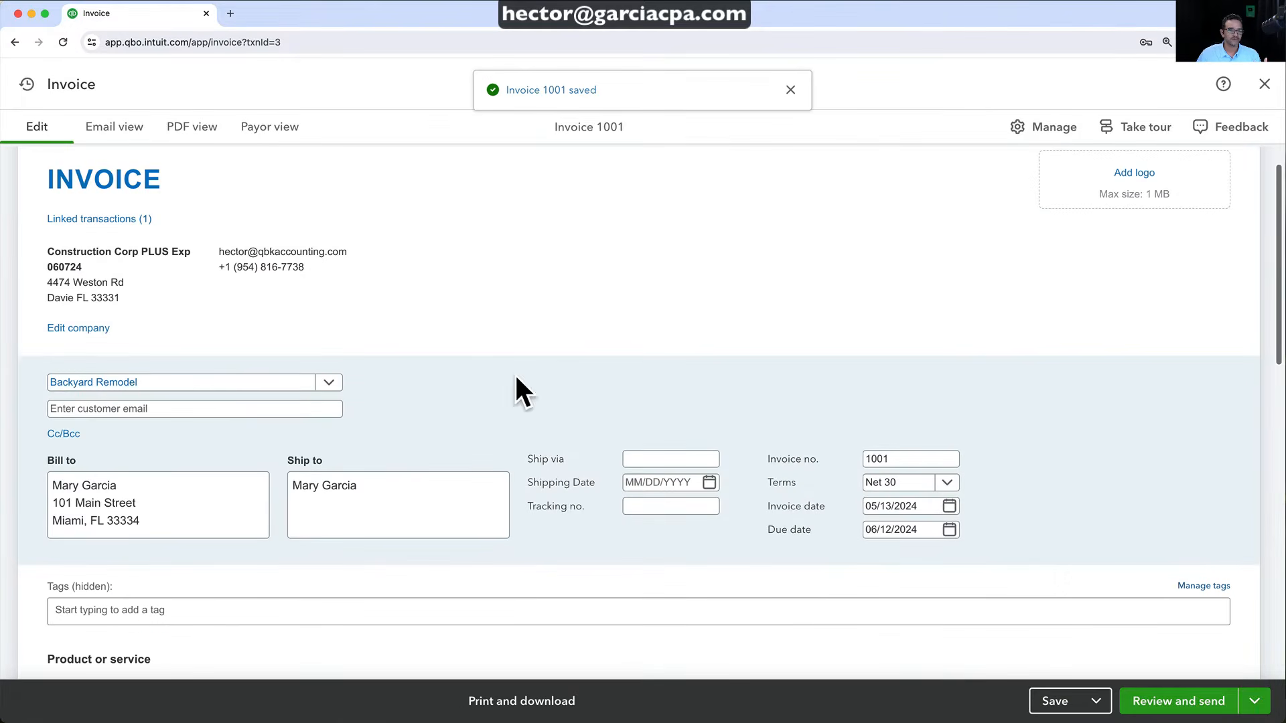
# Verify the '20% To get Project Started' line in the PDF view, then save and close invoice 1001
pyautogui.click(177, 132)
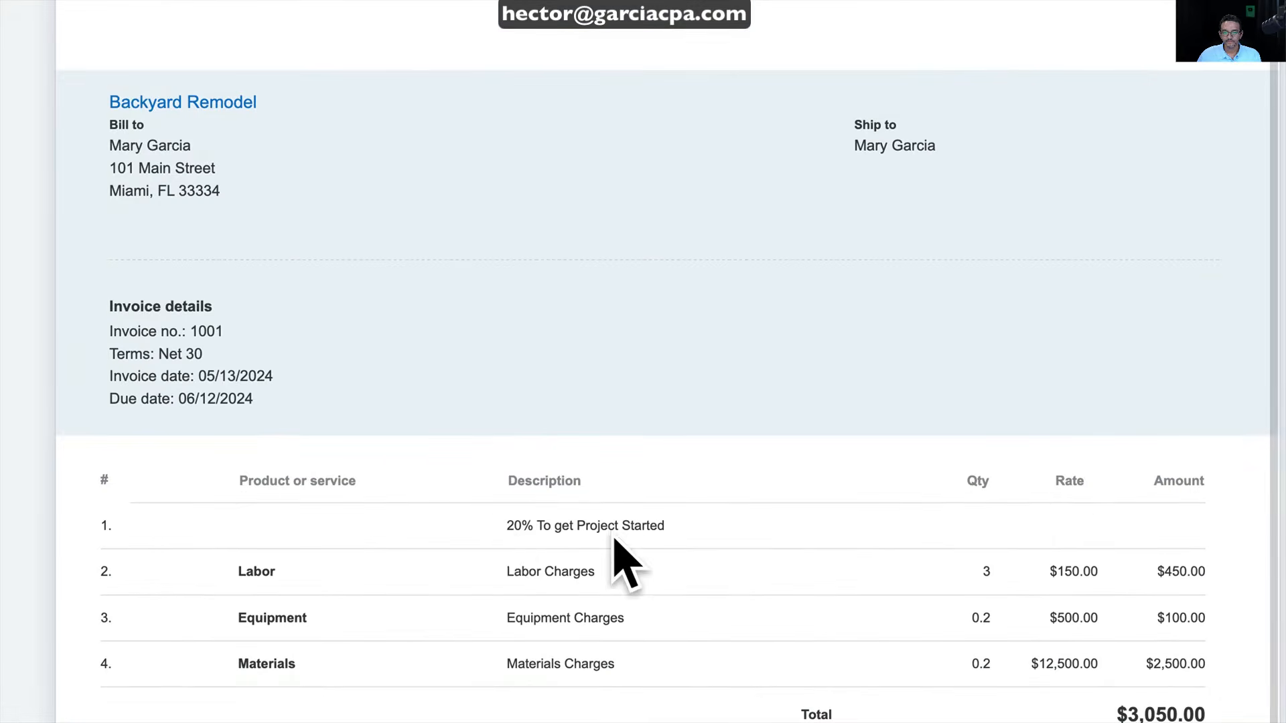
pyautogui.moveTo(546, 526); pyautogui.dragTo(680, 525)
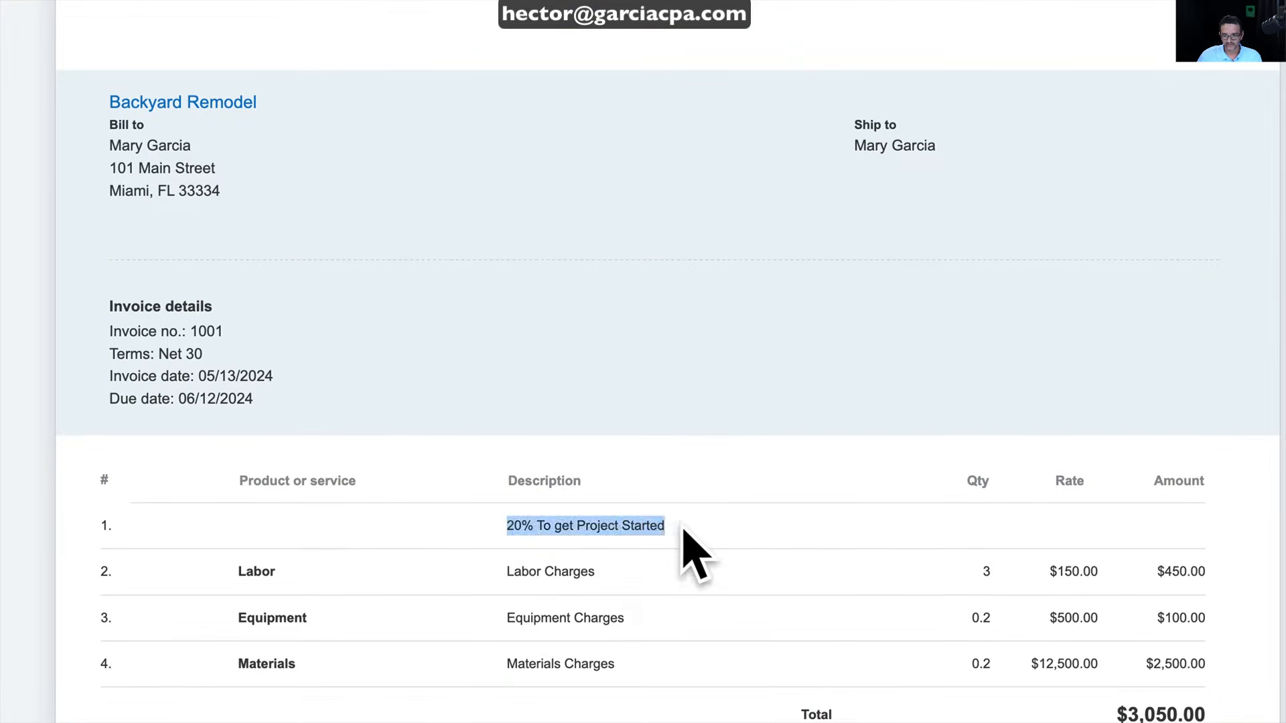
pyautogui.click(601, 531)
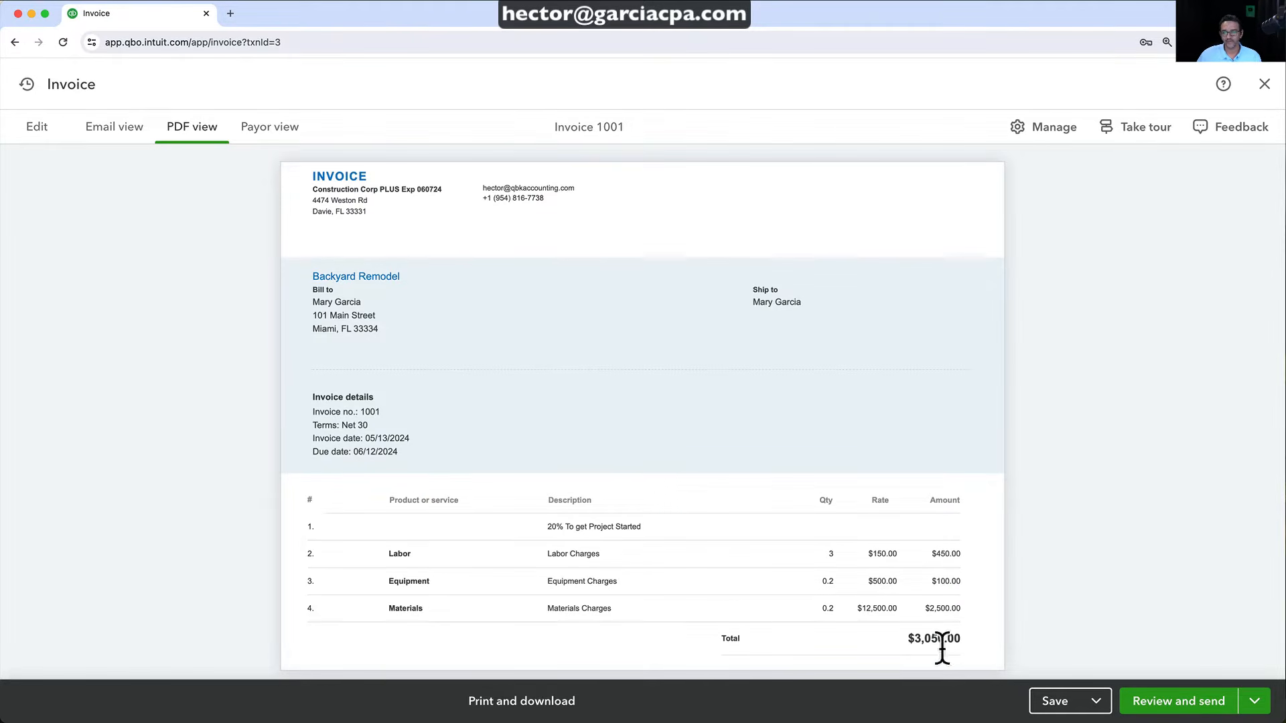
pyautogui.click(1054, 700)
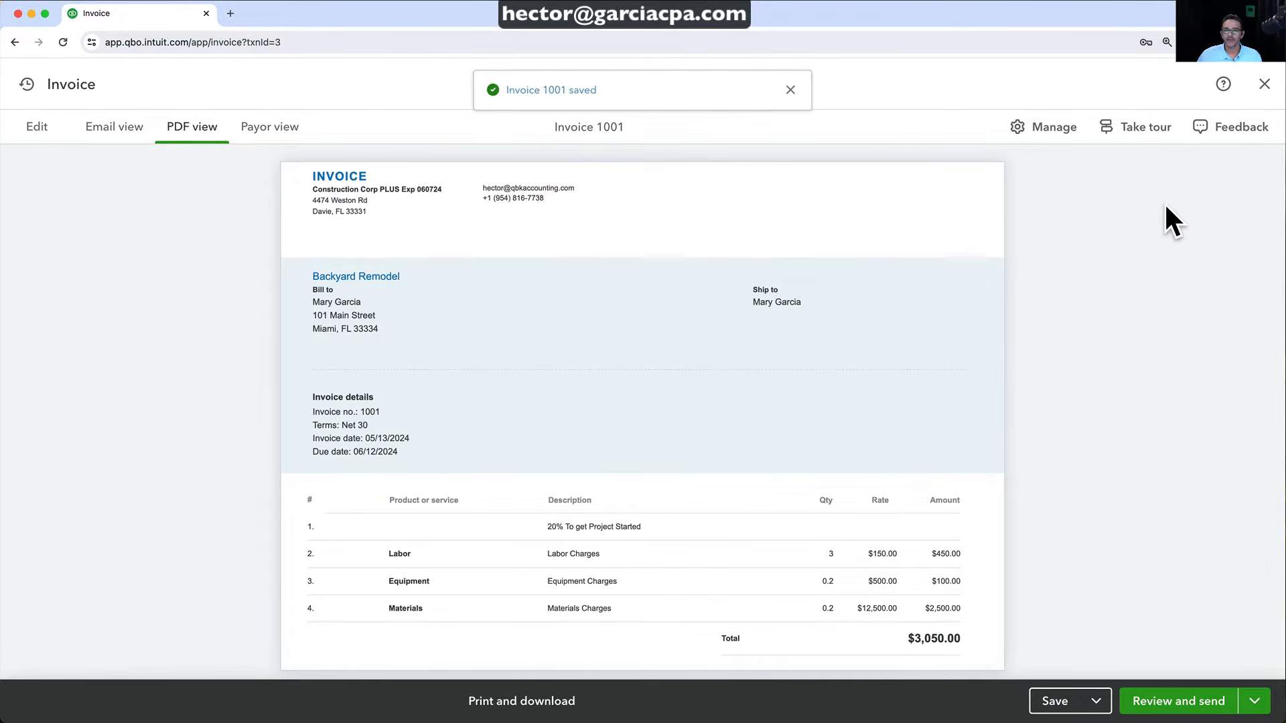
pyautogui.click(1262, 85)
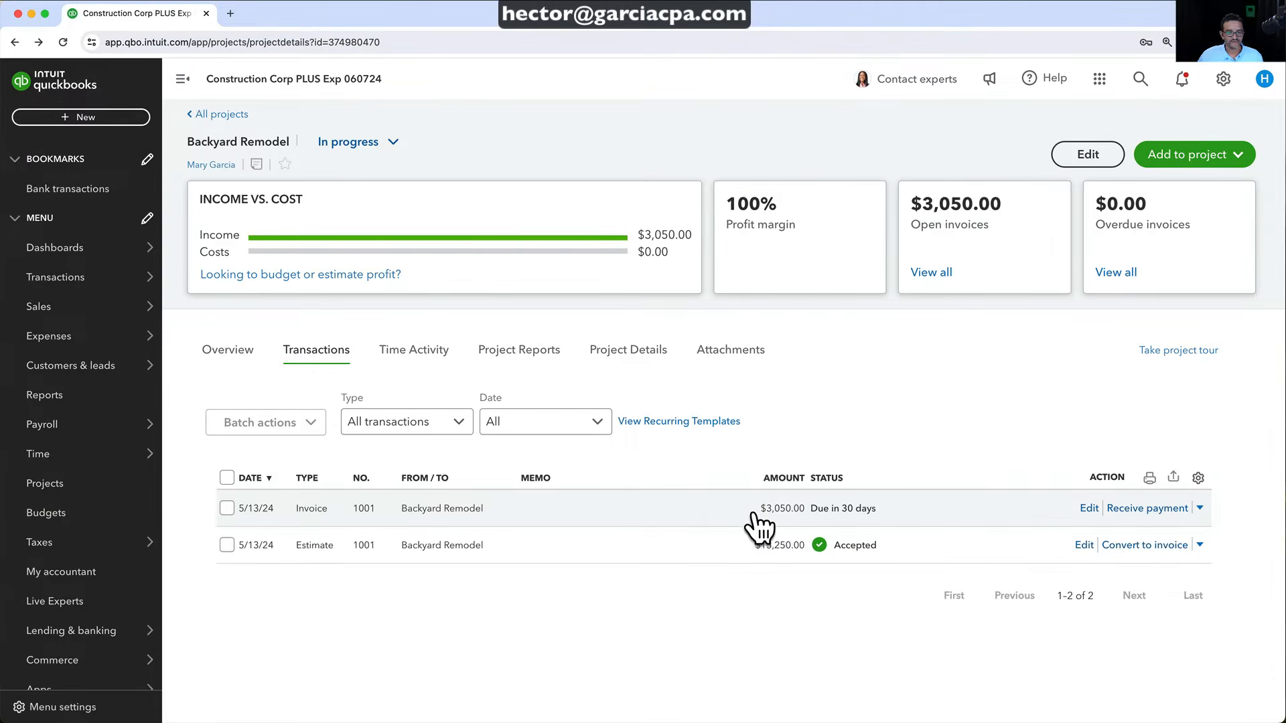
# Return to All projects and open the Kitchen Remodel project
pyautogui.click(228, 114)
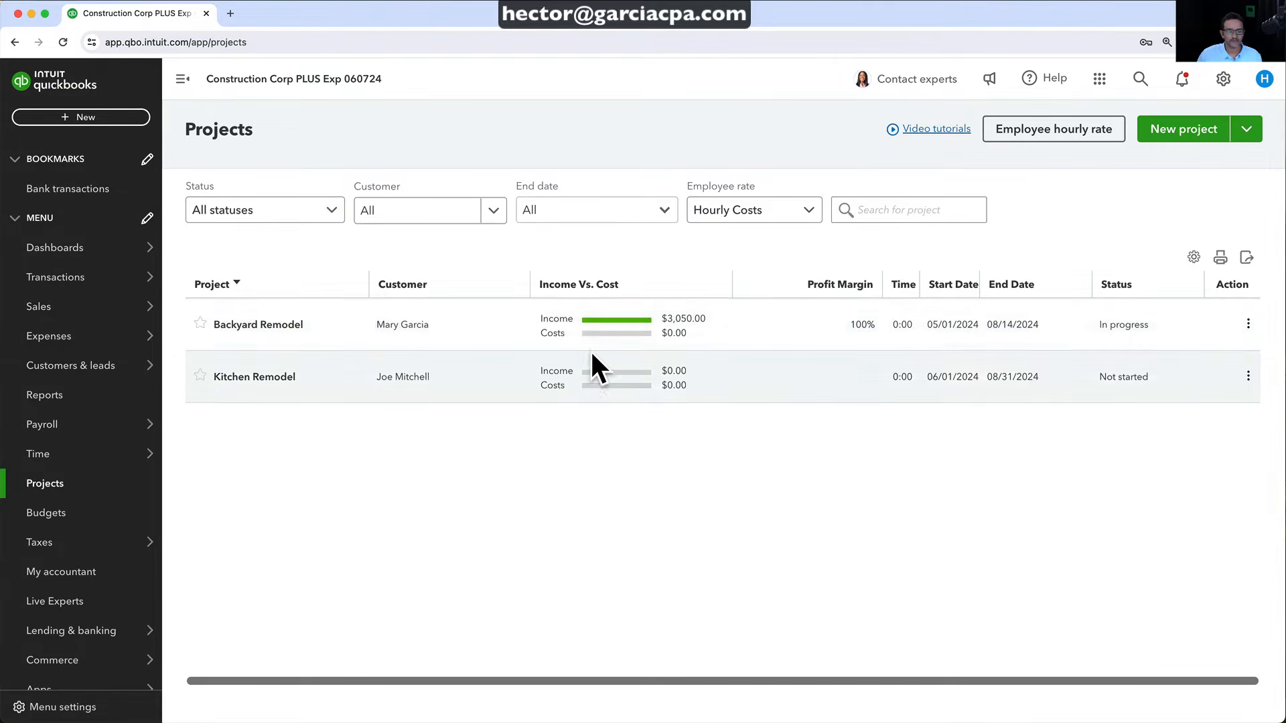
pyautogui.click(263, 381)
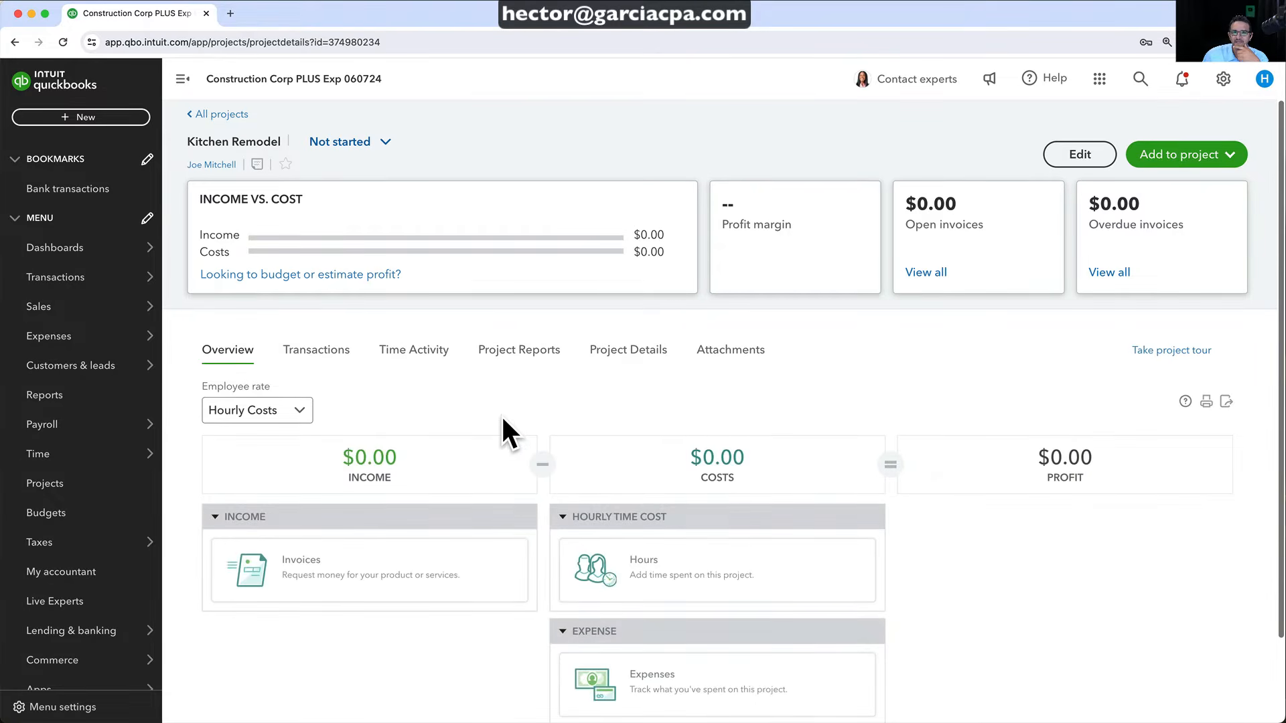
# Open Kitchen Remodel's Estimate 1002 and set its status to Accepted
pyautogui.click(322, 355)
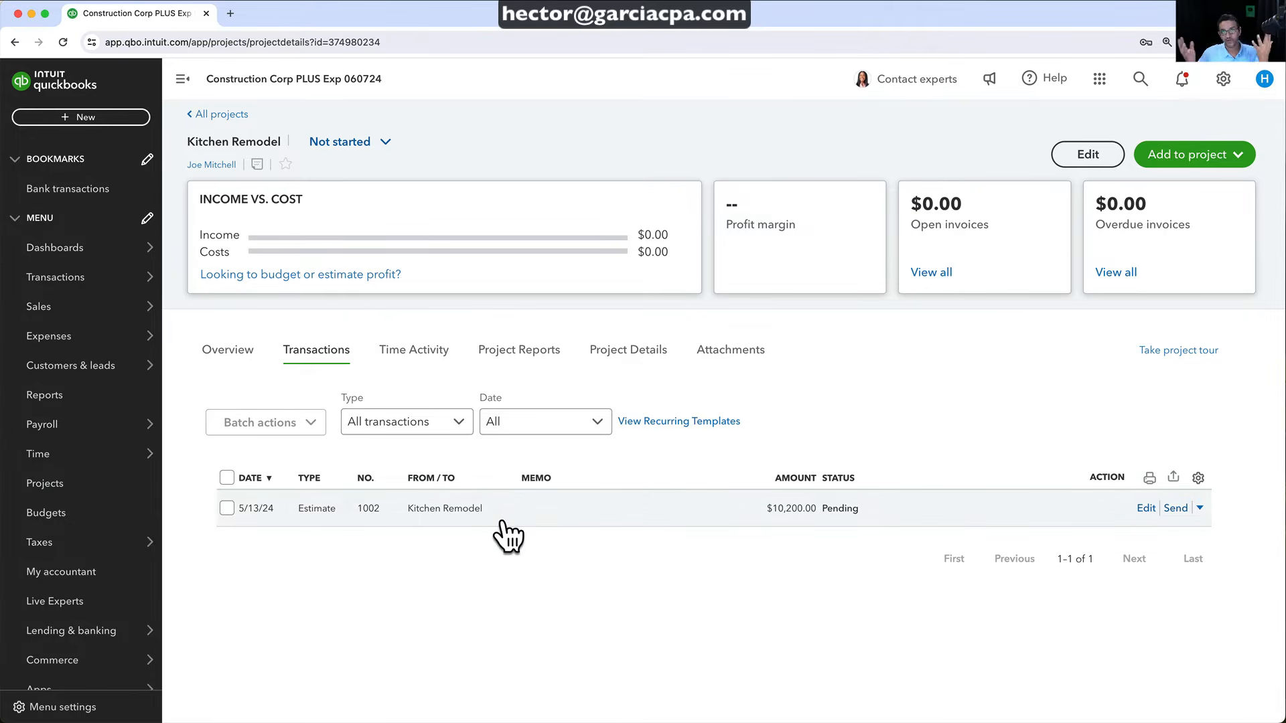
pyautogui.click(443, 510)
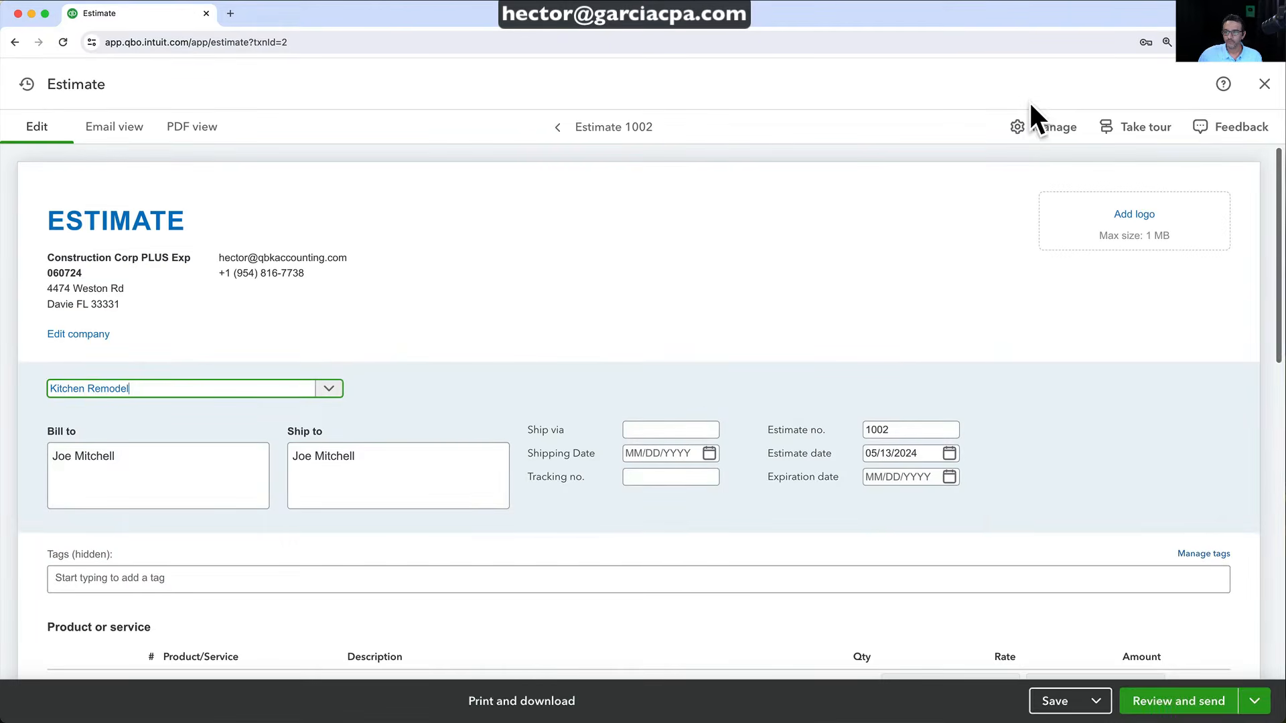
pyautogui.click(1041, 128)
pyautogui.click(1060, 232)
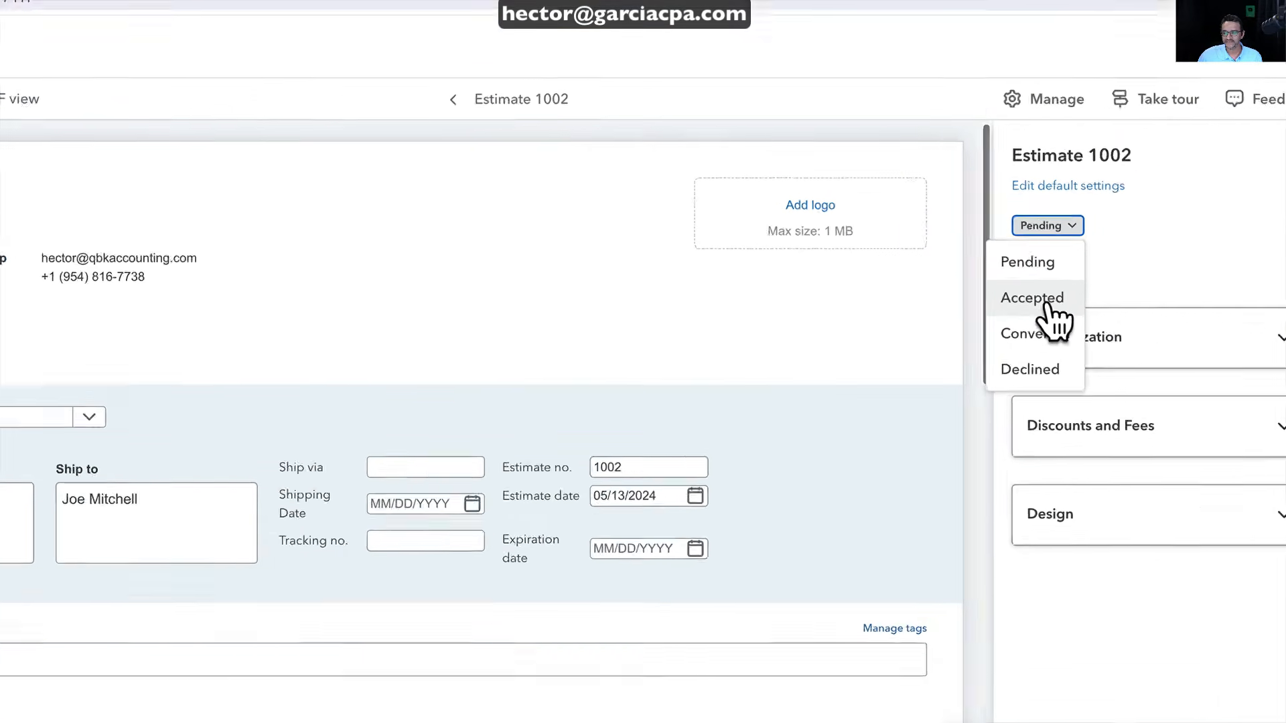
pyautogui.click(1045, 300)
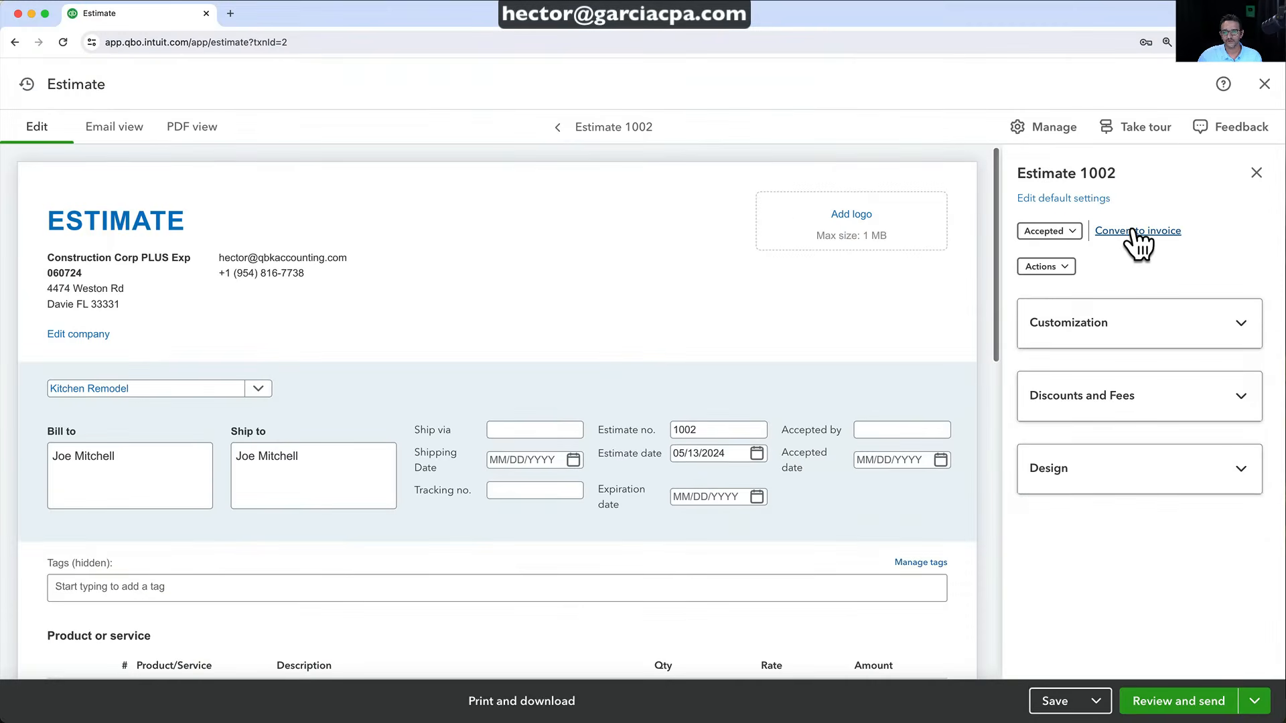
# Convert 35% of Estimate 1002 ($3,570.00) into a new invoice
pyautogui.click(1133, 231)
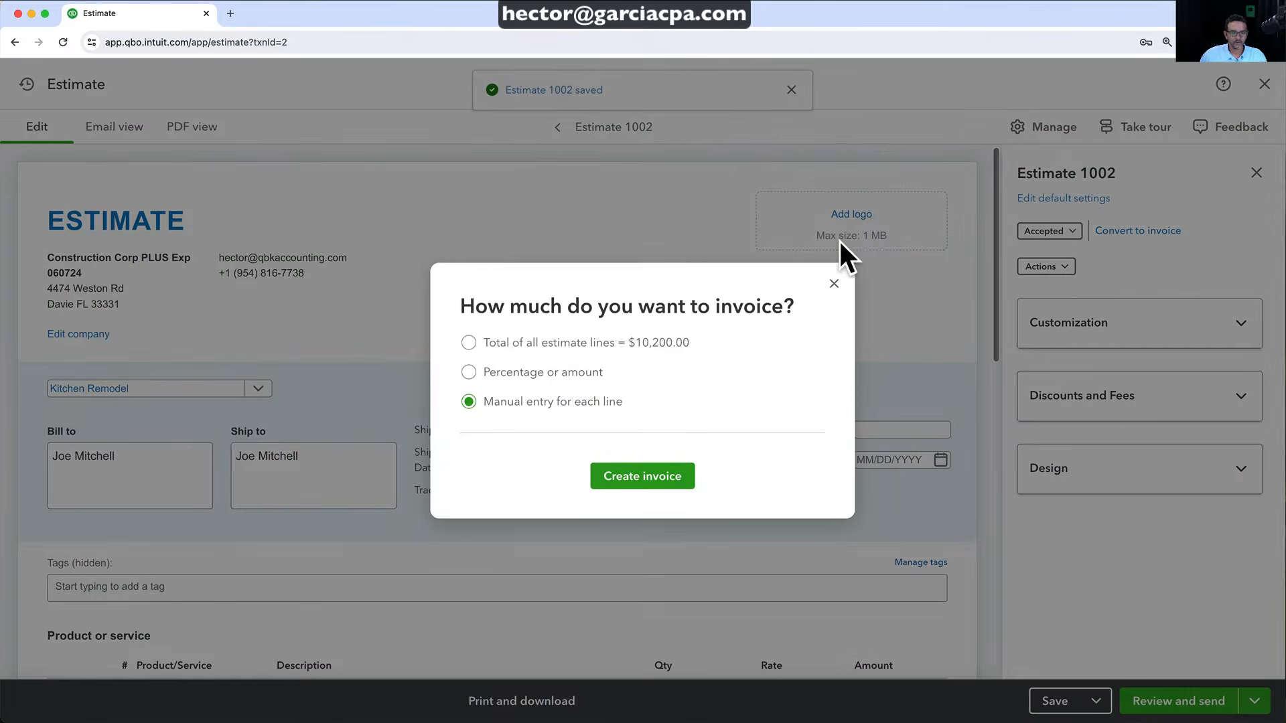
pyautogui.click(501, 373)
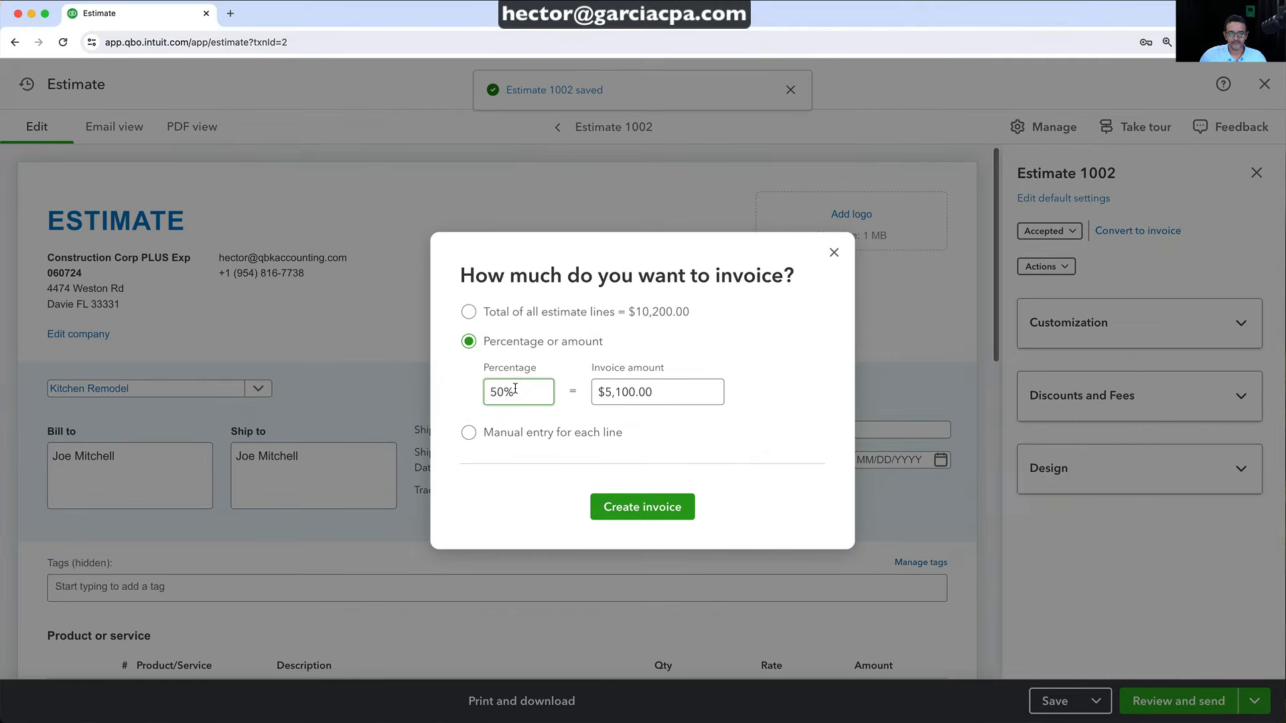
pyautogui.press('Tab')
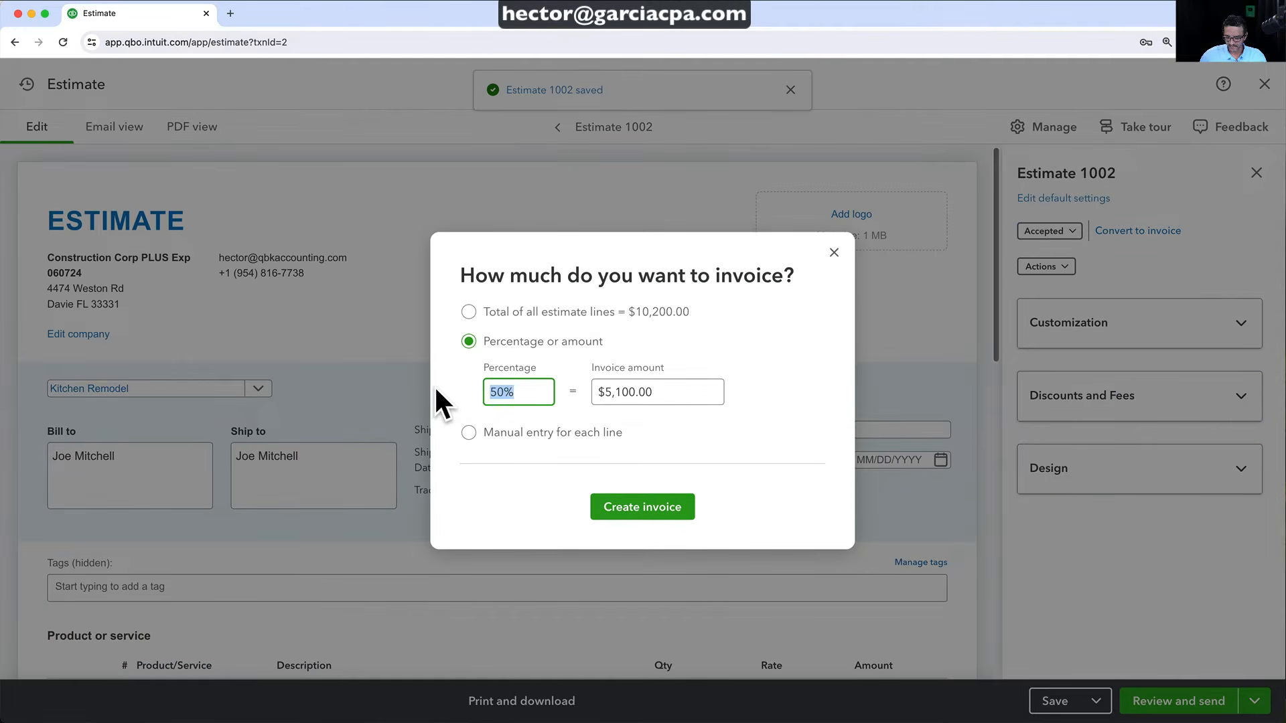
pyautogui.write('35')
pyautogui.press('Tab')
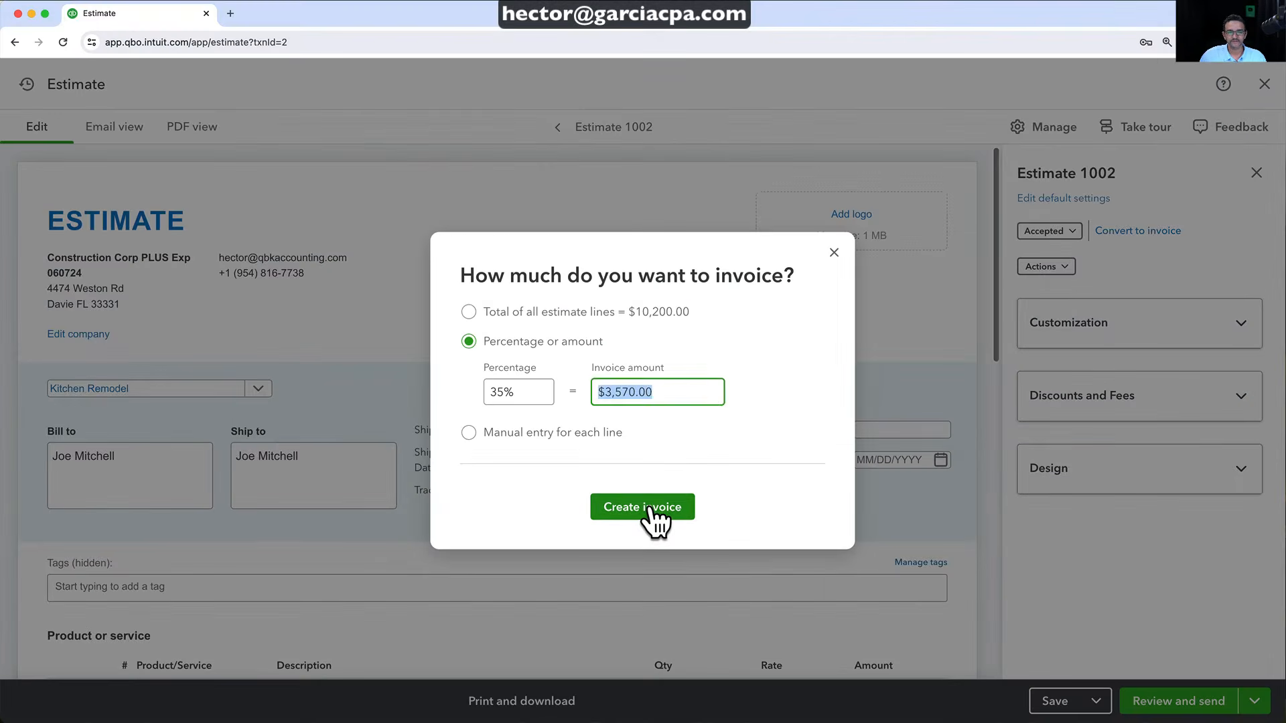
pyautogui.click(648, 508)
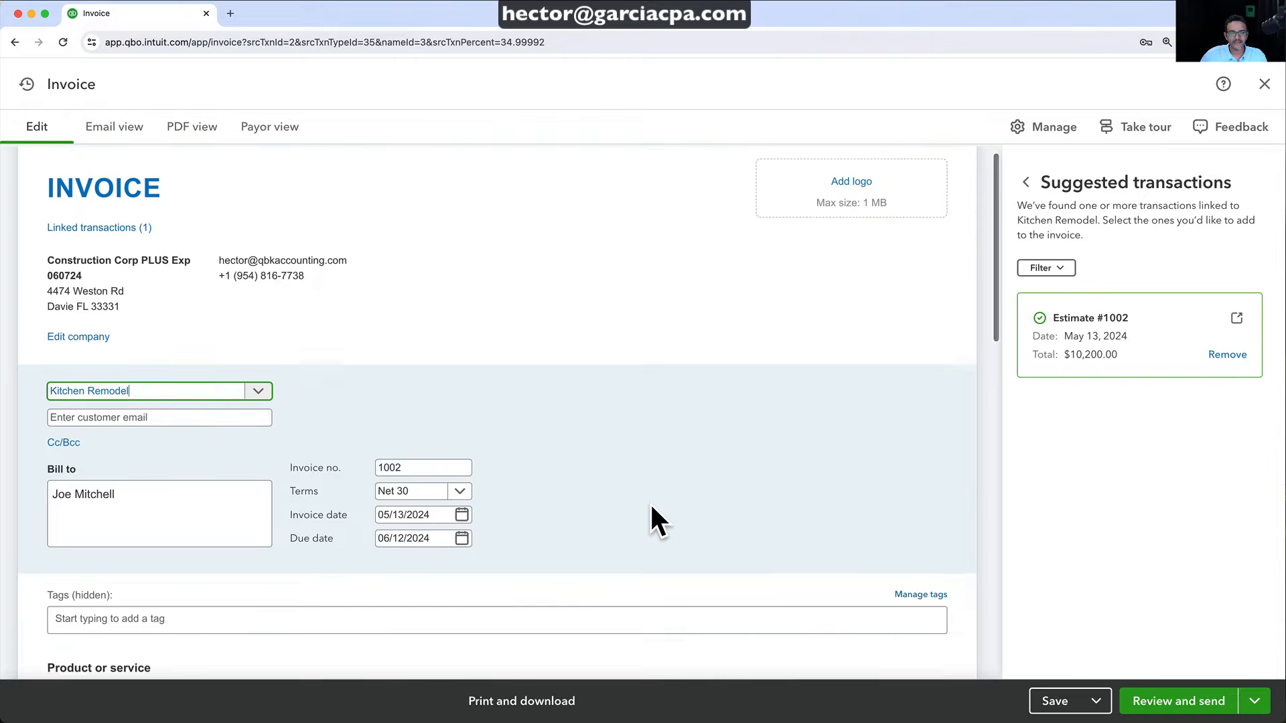
# Review the 35% Materials and Labor line splits and save invoice 1002 at $3,570.00
pyautogui.scroll(-5, 653, 521)
pyautogui.click(650, 506)
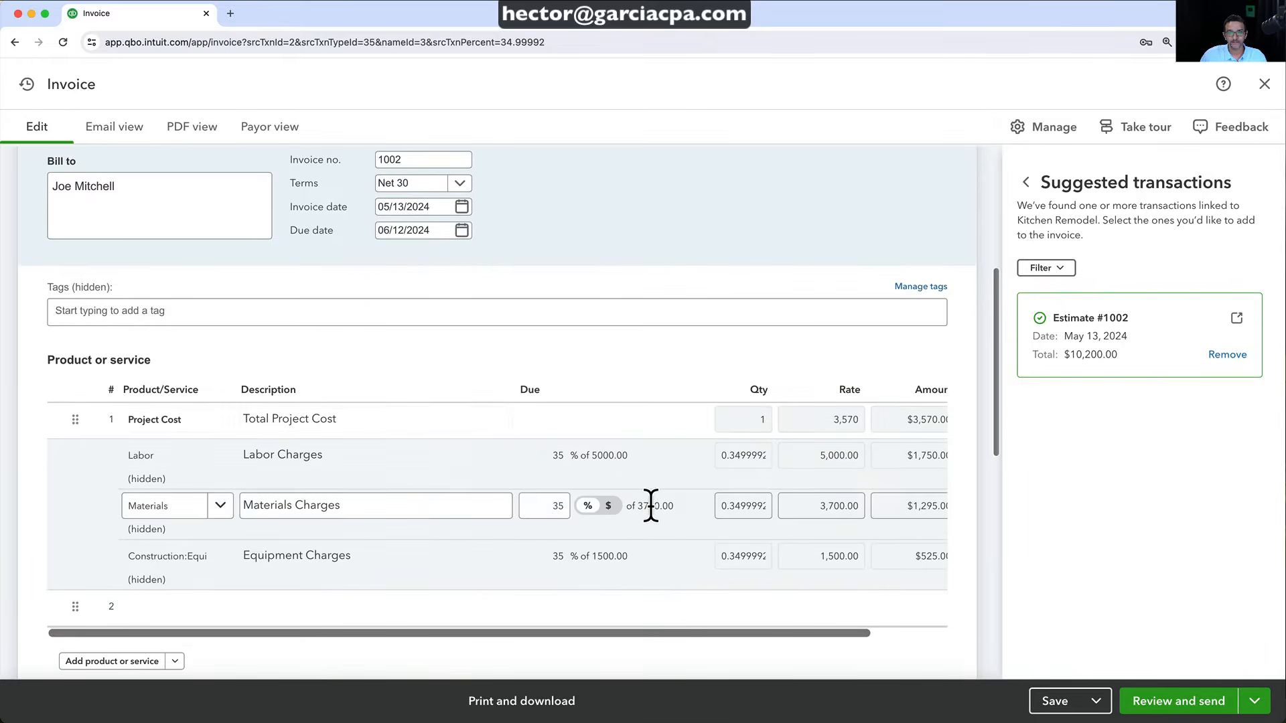
pyautogui.click(608, 464)
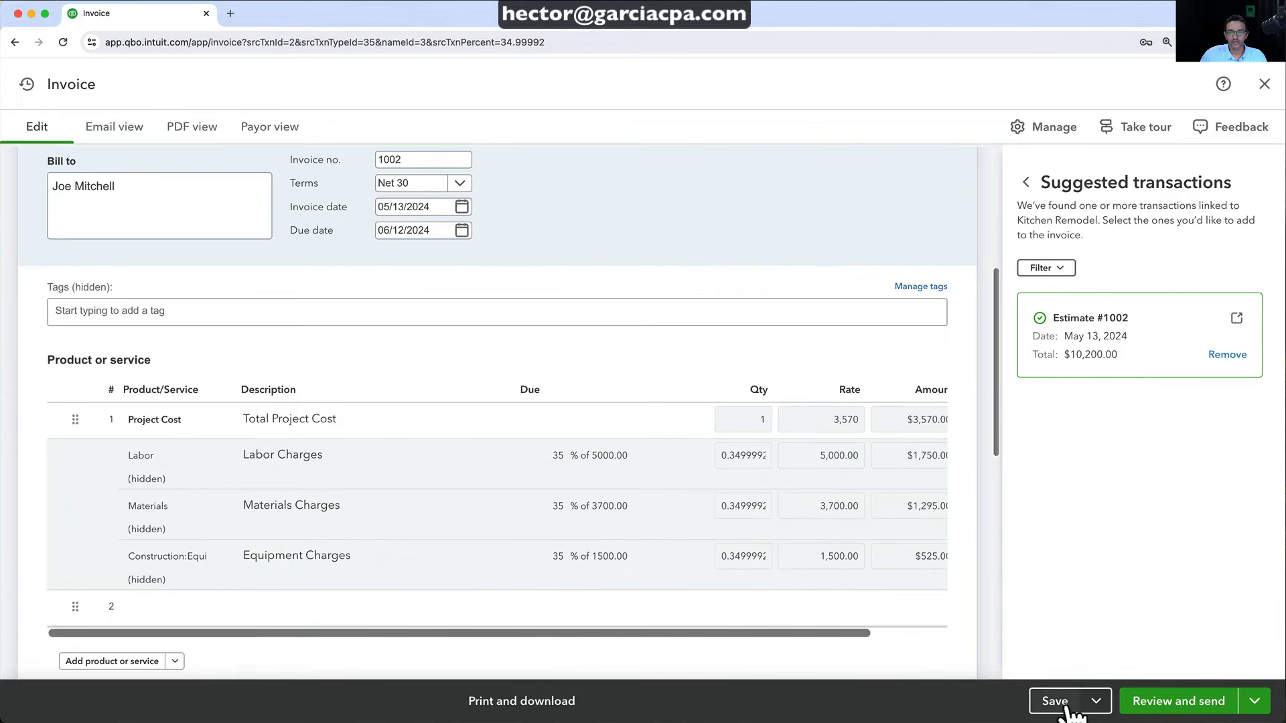
pyautogui.click(1285, 722)
# Preview invoice 1002 as a PDF, then return to editing the first line's description
pyautogui.scroll(2, 254, 201)
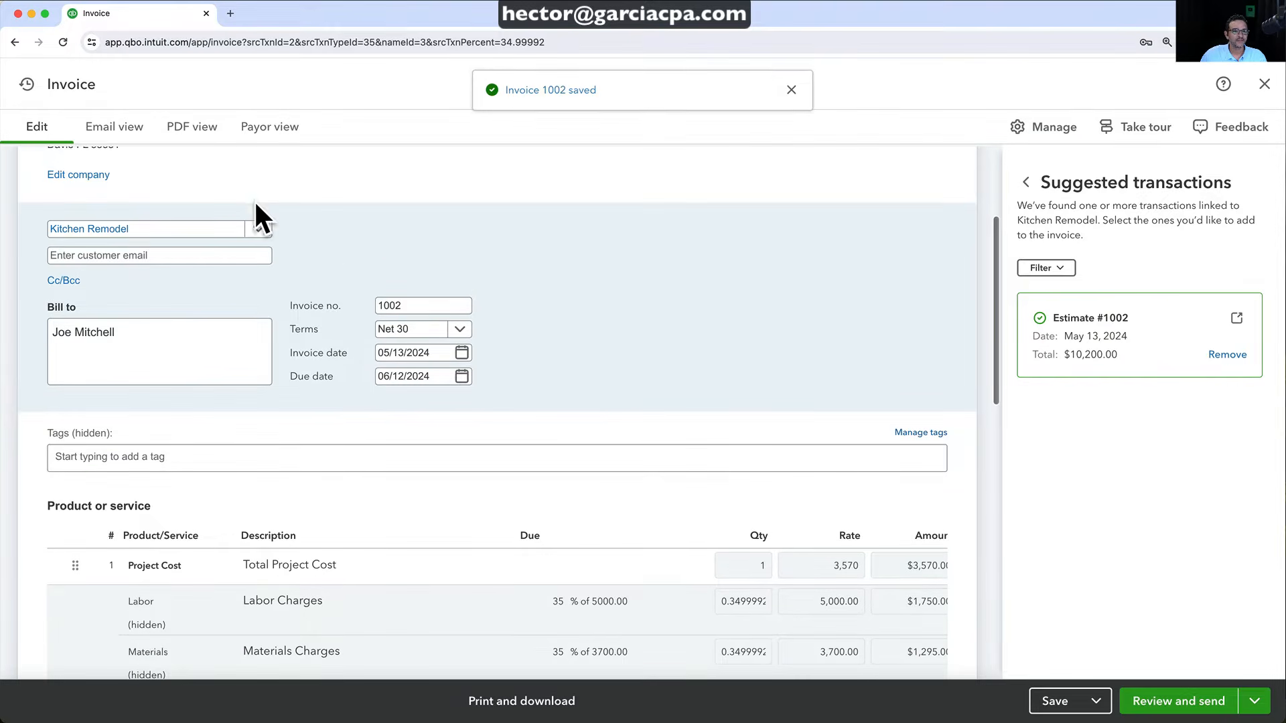
pyautogui.click(193, 128)
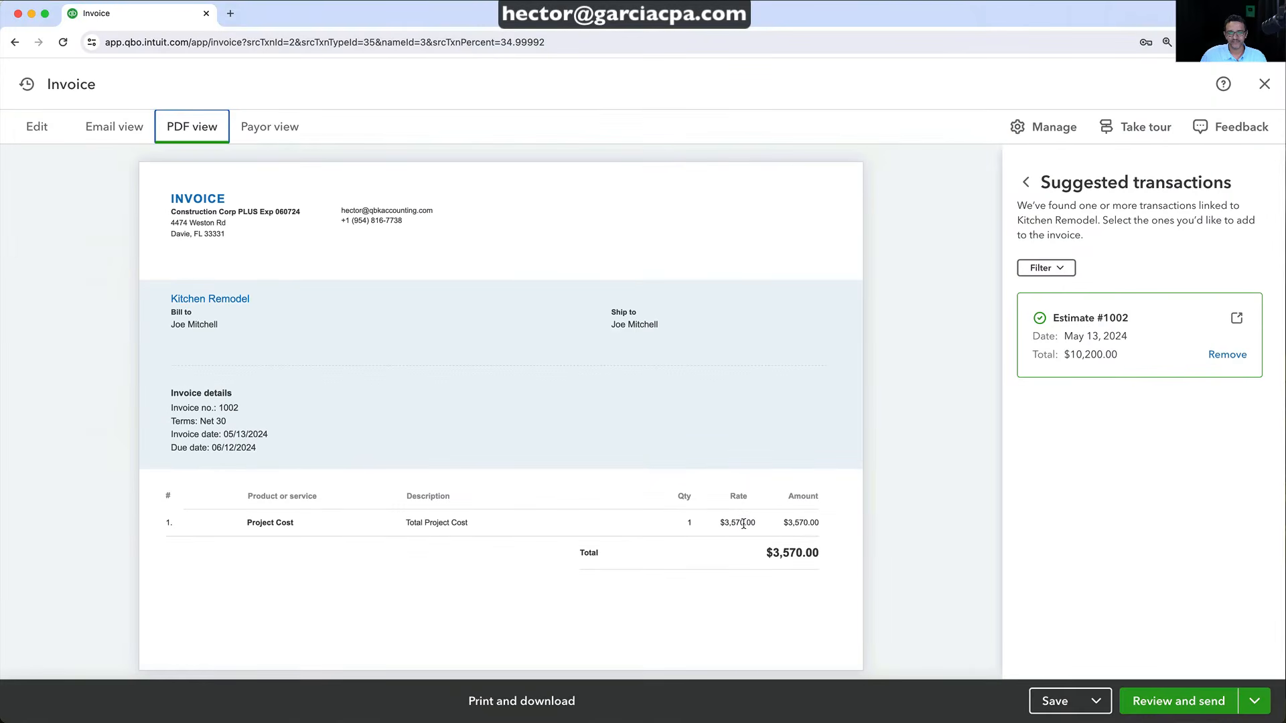
pyautogui.click(42, 131)
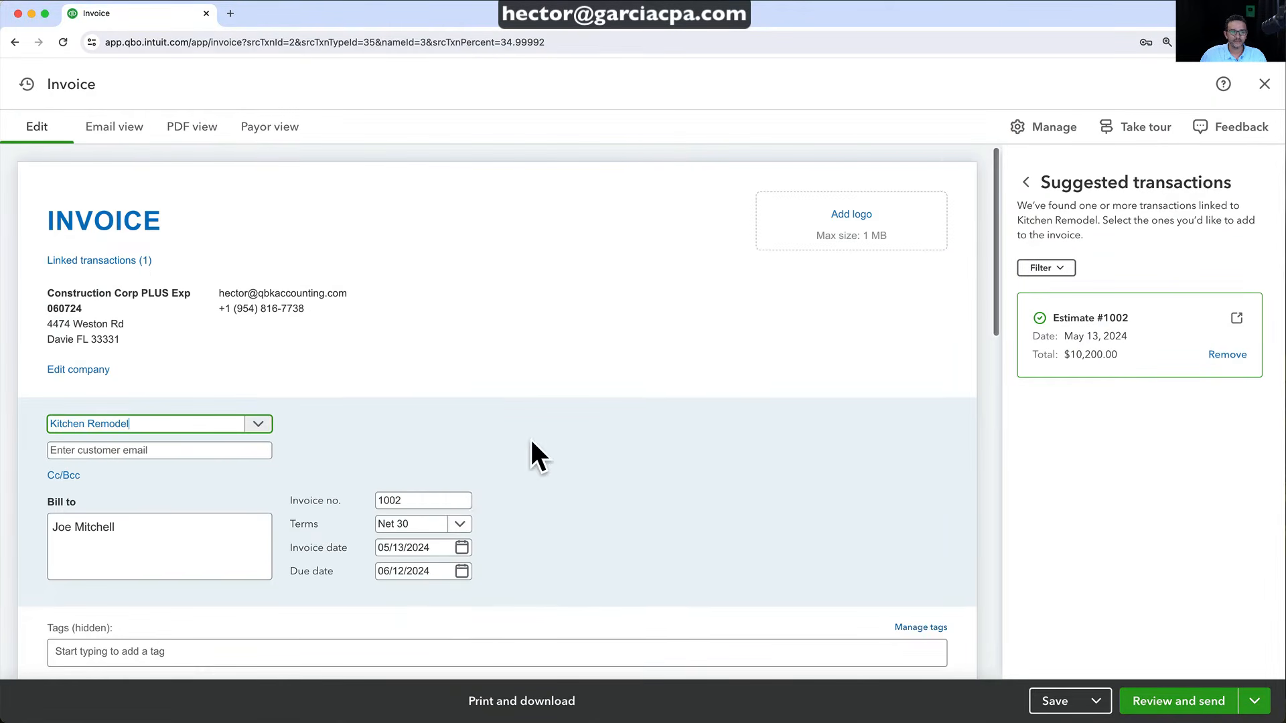
pyautogui.scroll(-5, 531, 445)
pyautogui.click(358, 484)
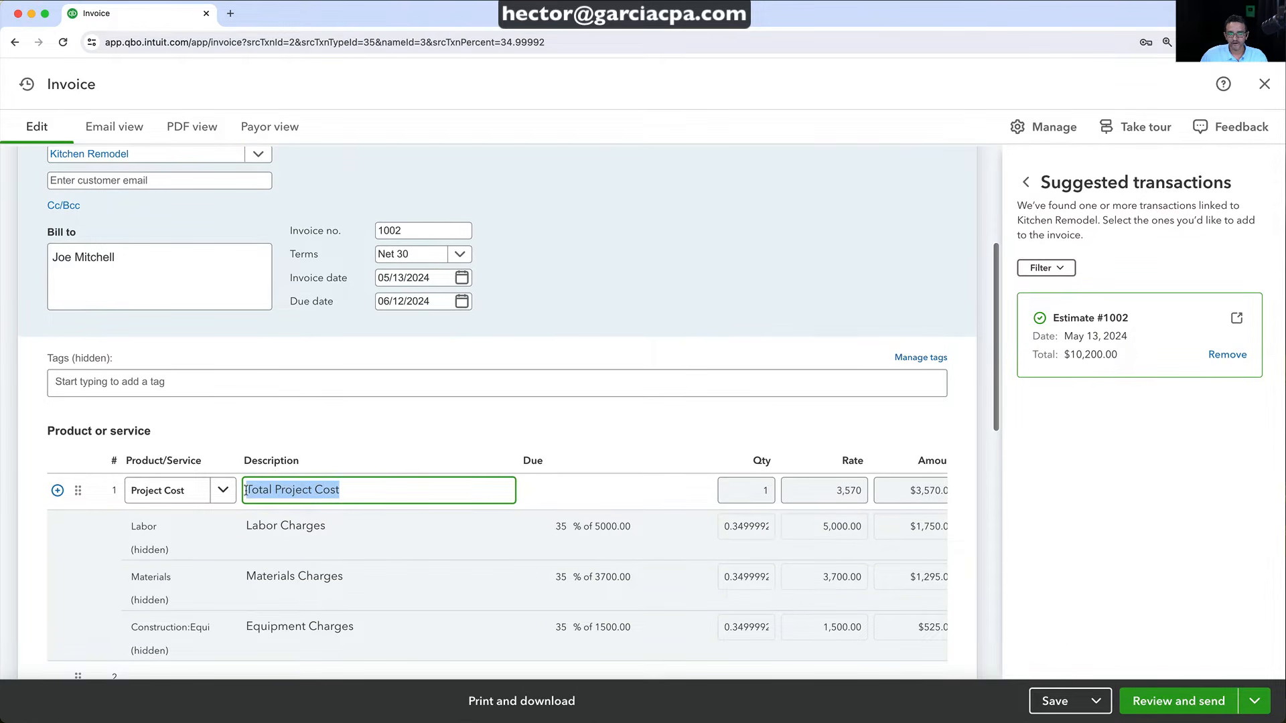
# Change the line description to '35% Total Project Cost, to get the work started' and save
pyautogui.click(300, 536)
pyautogui.write('35%')
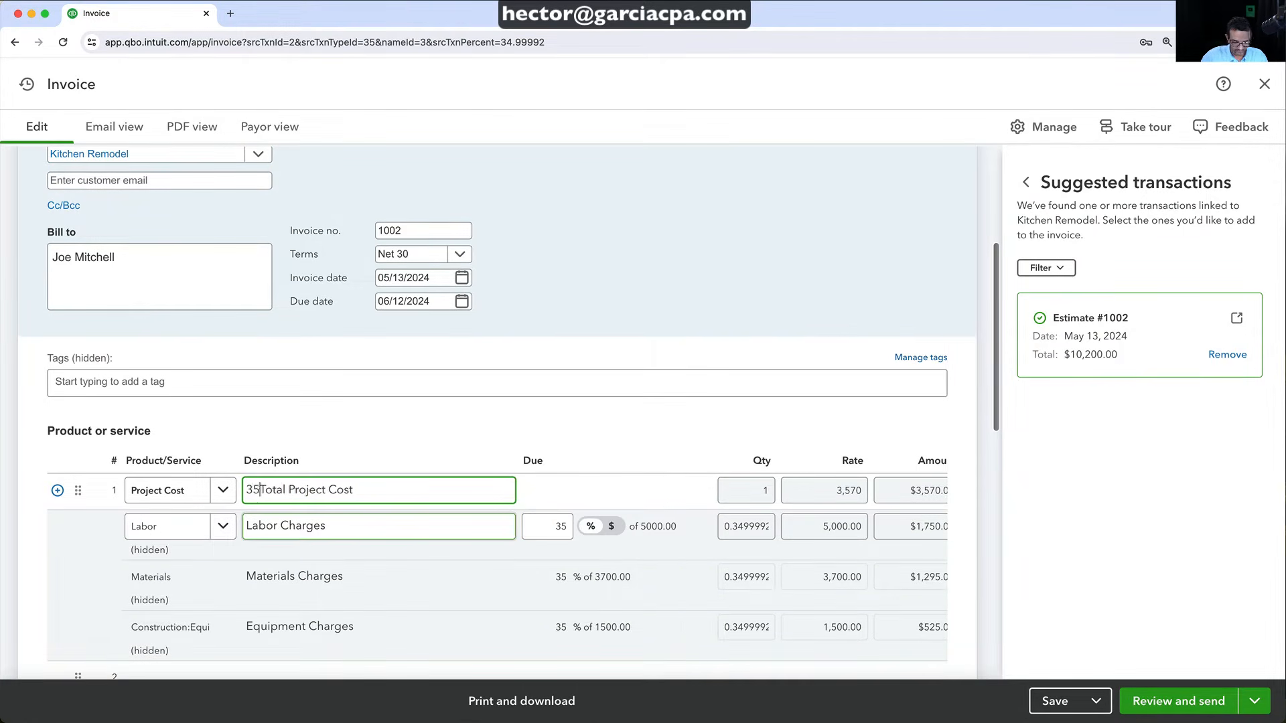
pyautogui.click(395, 495)
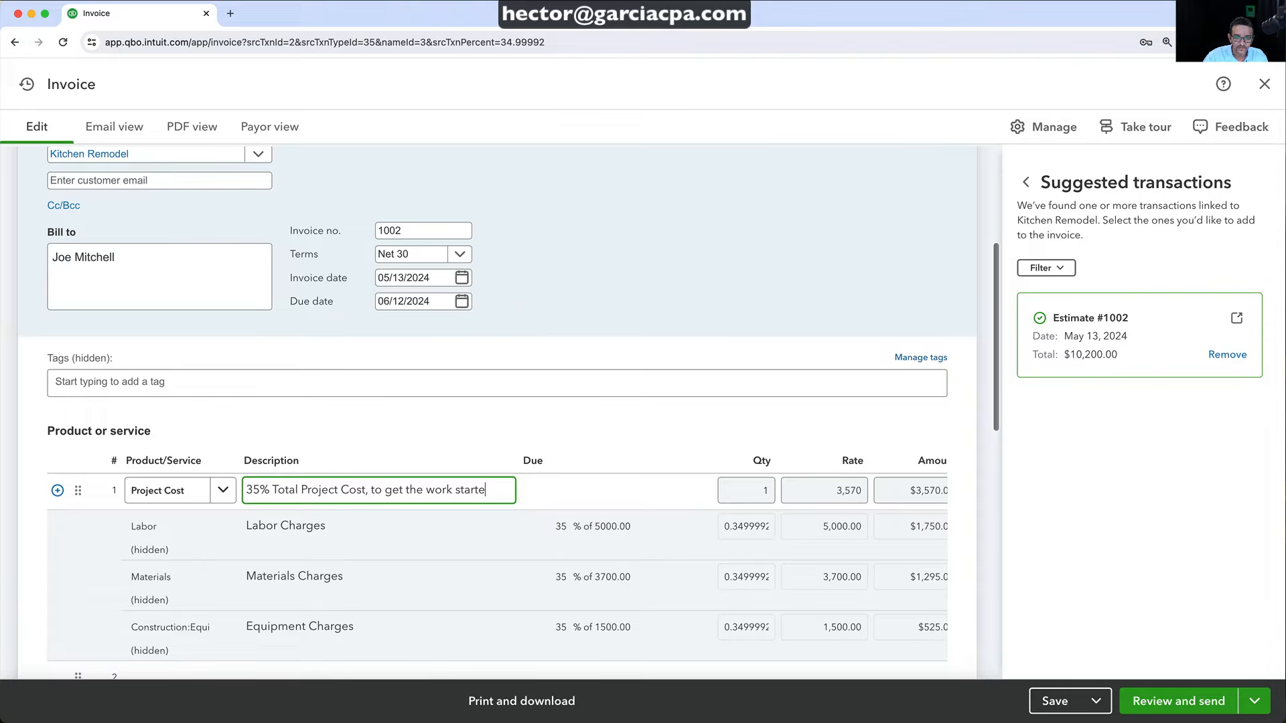
pyautogui.write(', to get the work started')
pyautogui.click(1054, 701)
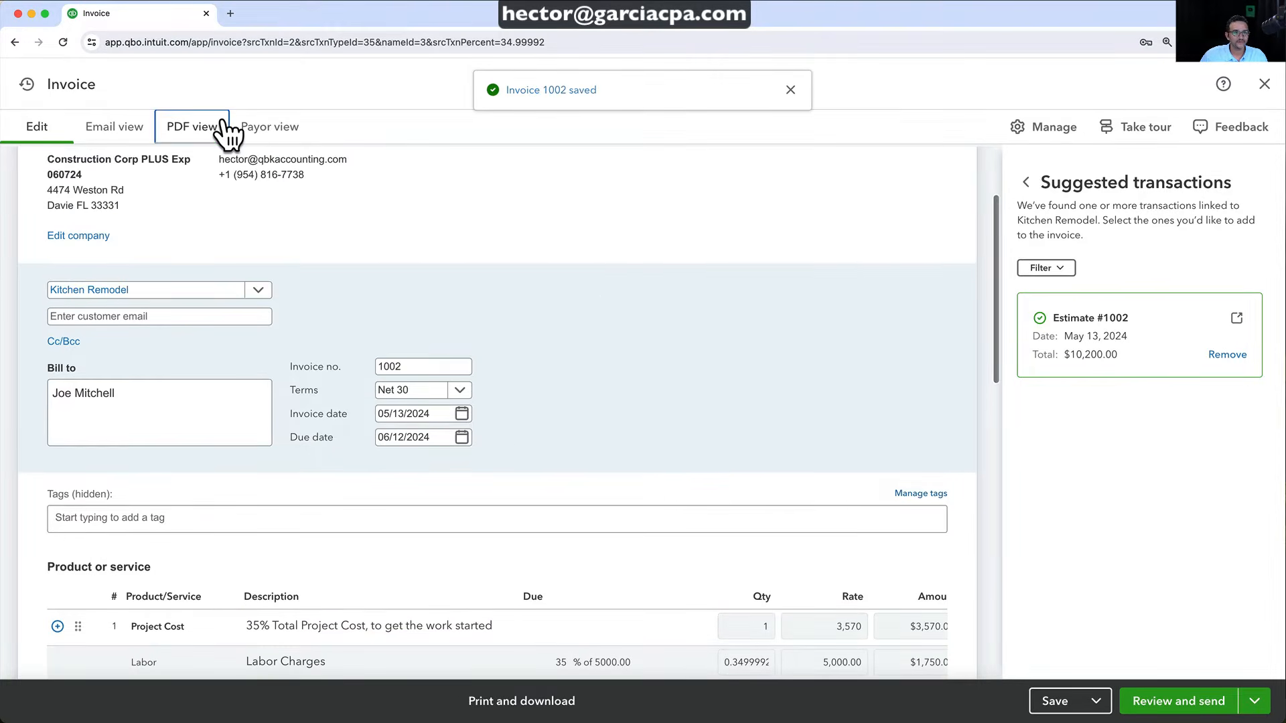
# Check the PDF preview, save invoice 1002 again, close it, and return to All projects
pyautogui.click(218, 129)
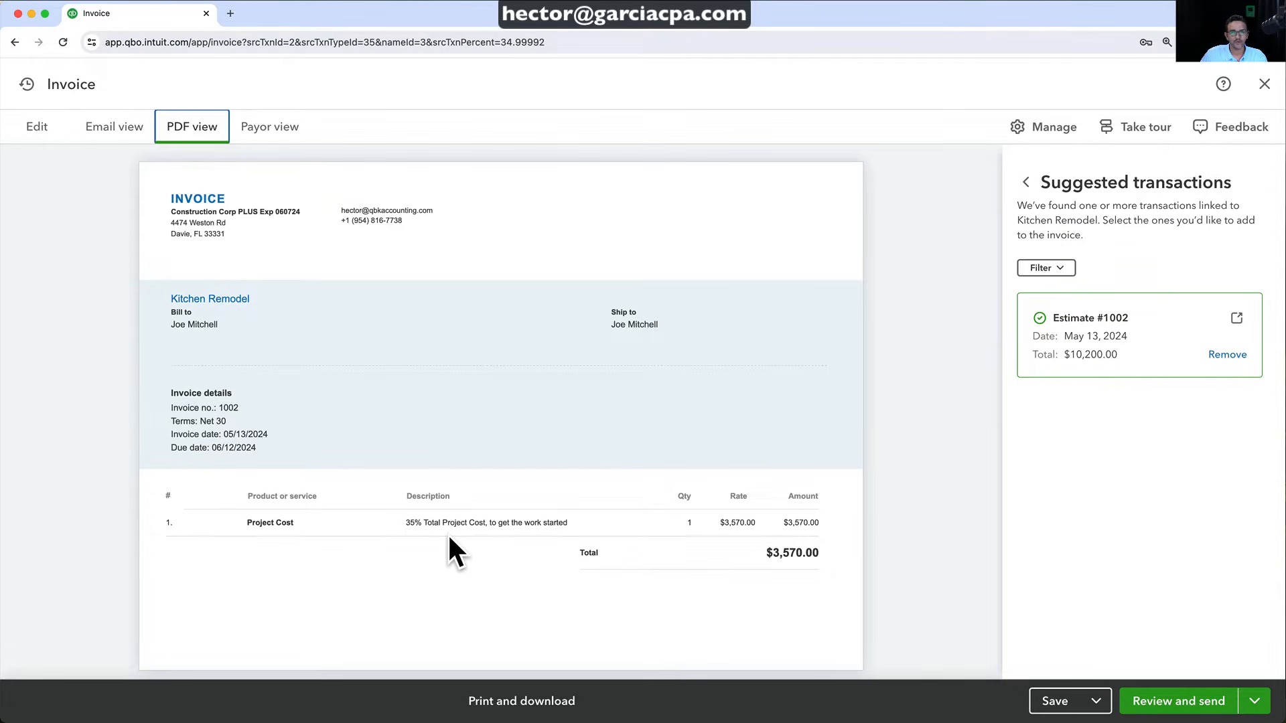
pyautogui.click(1056, 704)
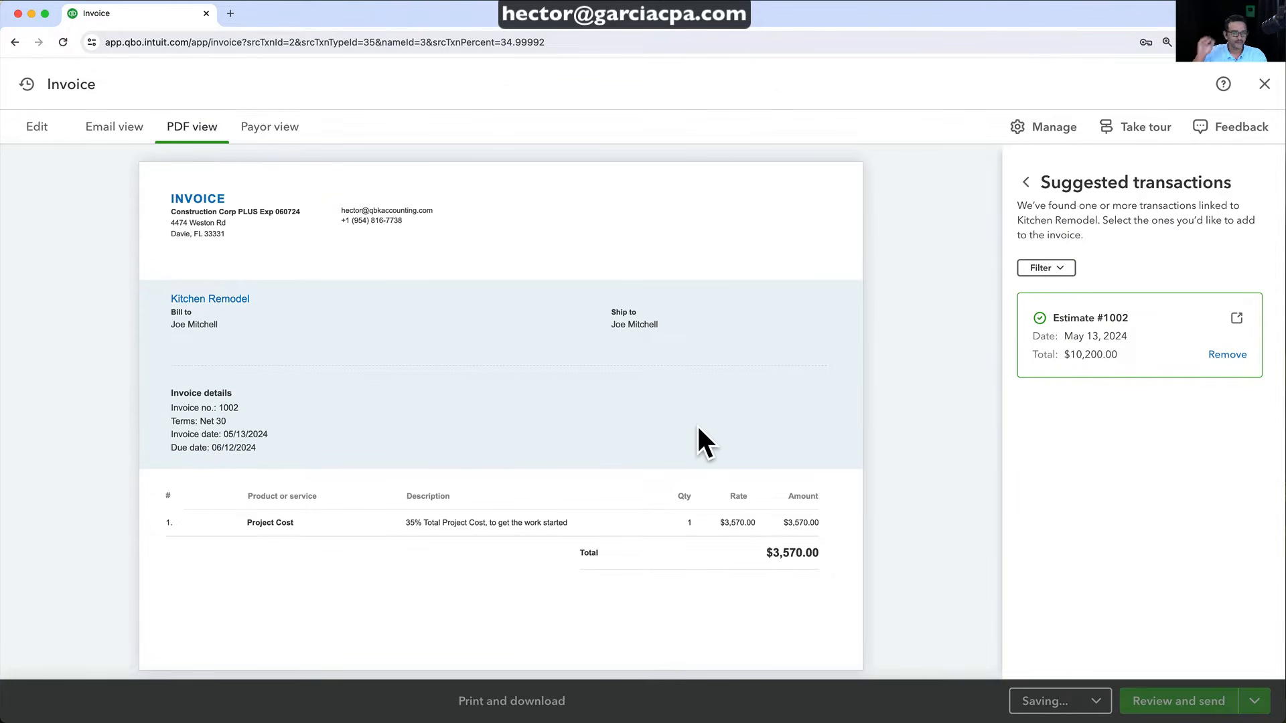
pyautogui.click(1264, 84)
pyautogui.click(215, 115)
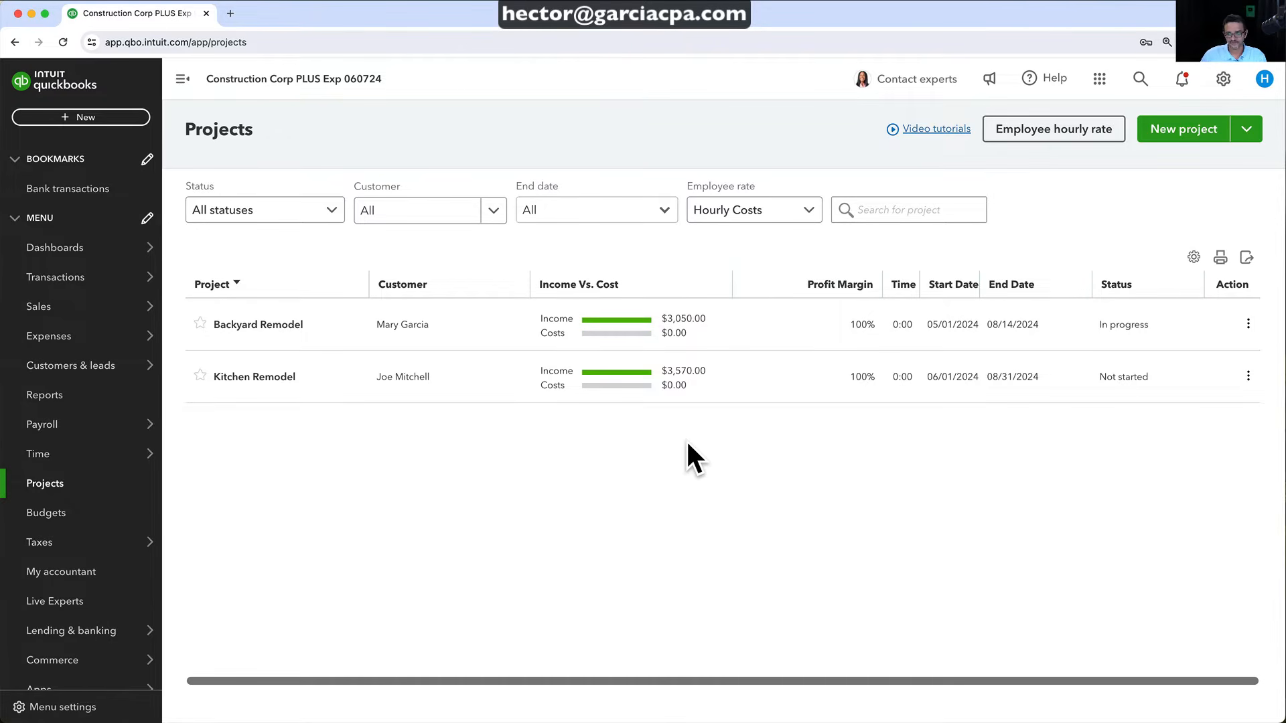
# Start a new expense paid from the Cash account
pyautogui.click(82, 118)
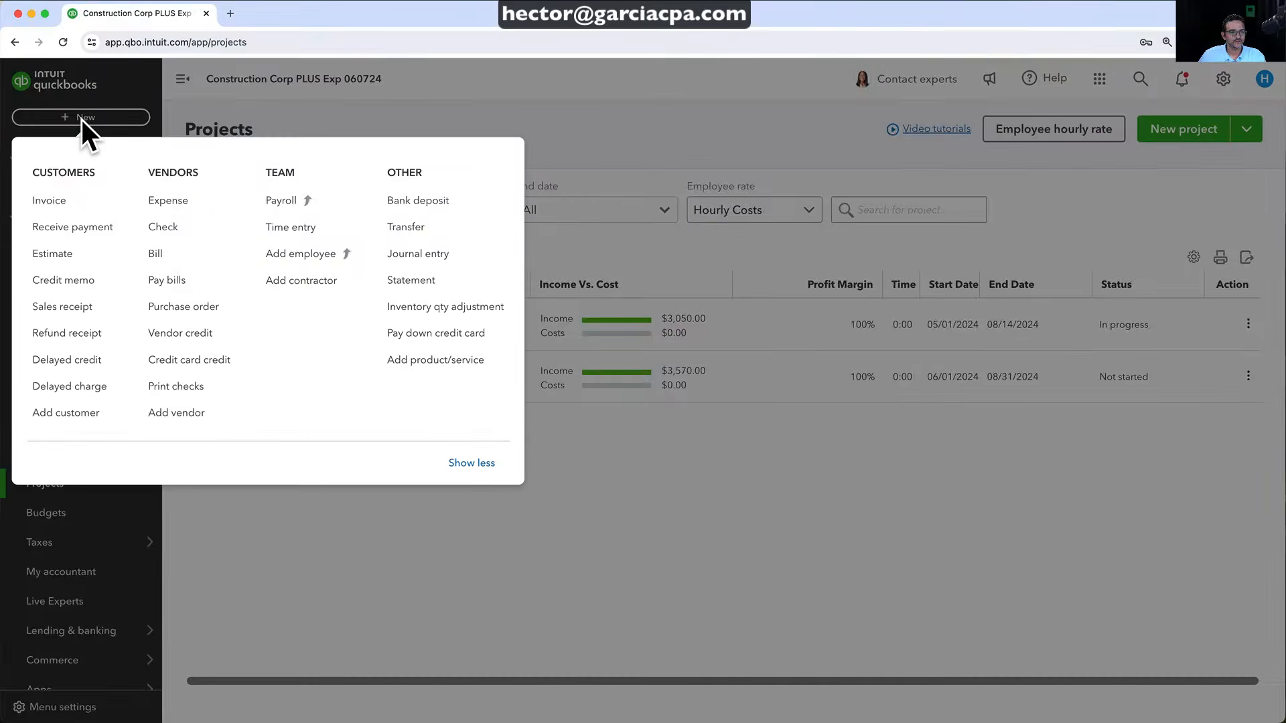
pyautogui.click(175, 201)
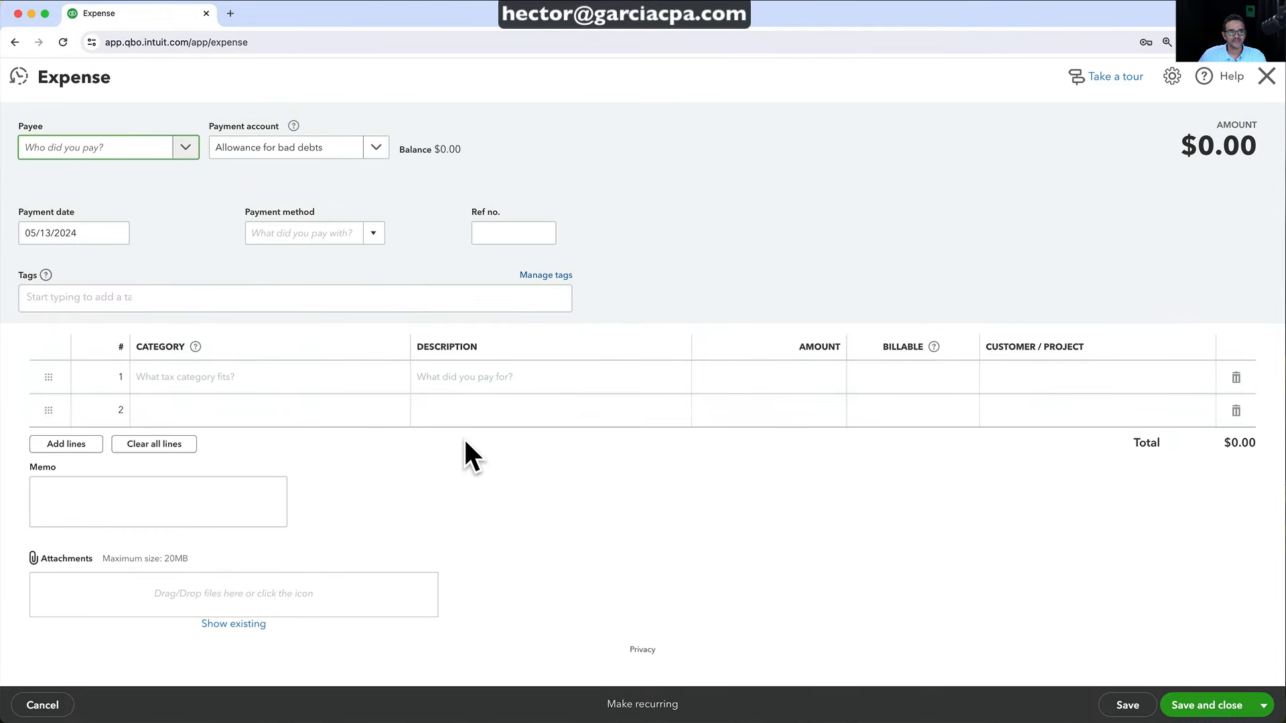
pyautogui.click(375, 147)
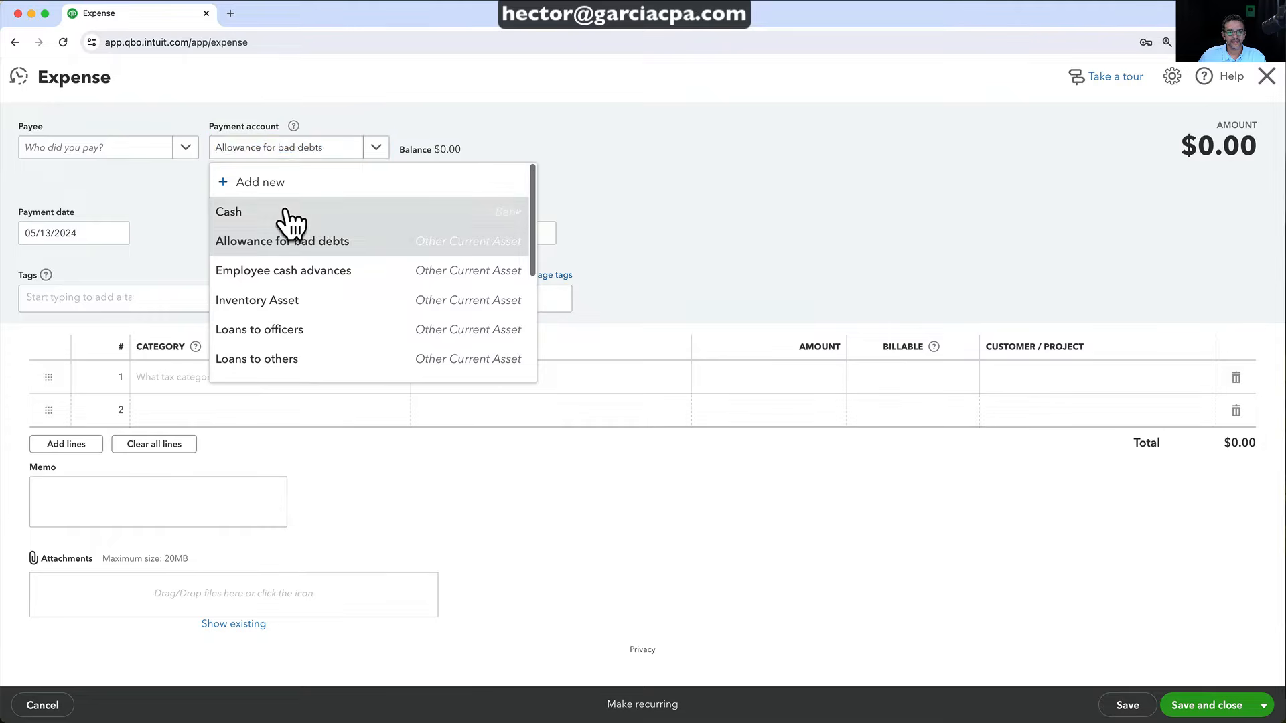
pyautogui.click(287, 211)
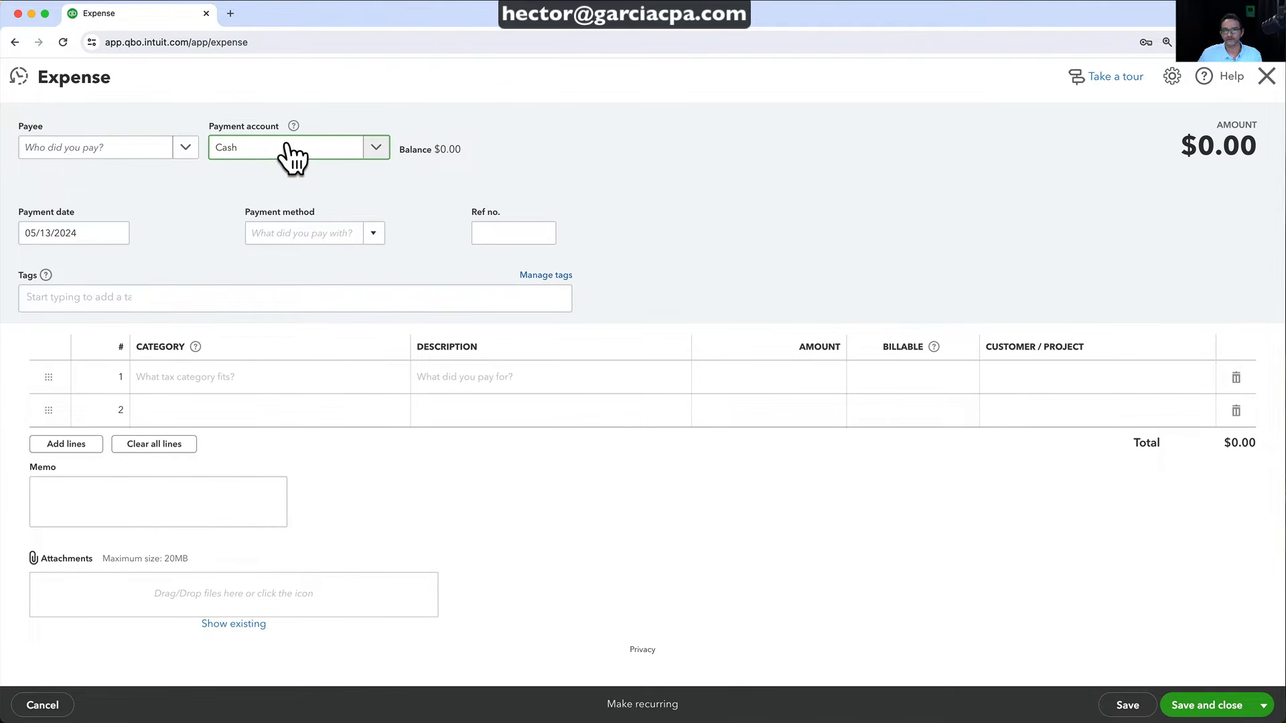
# Create Home Depot as a new vendor and set it as the expense's payee
pyautogui.click(125, 149)
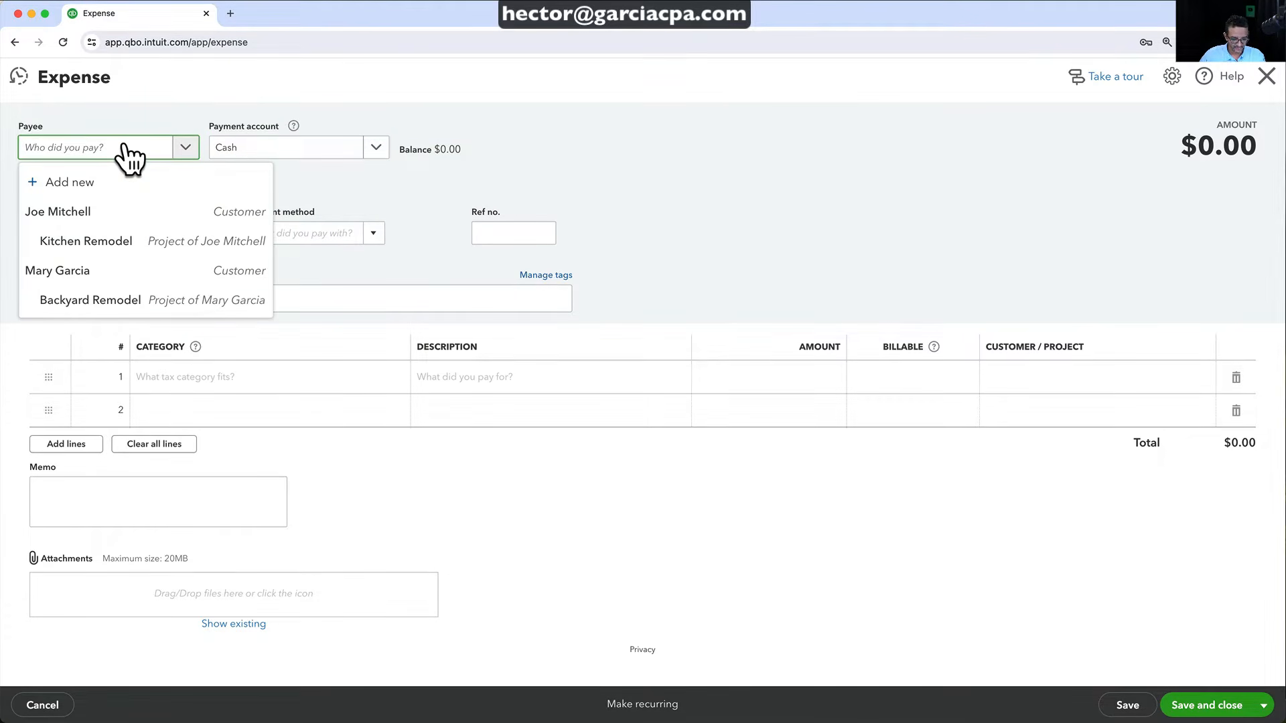
pyautogui.write('Home')
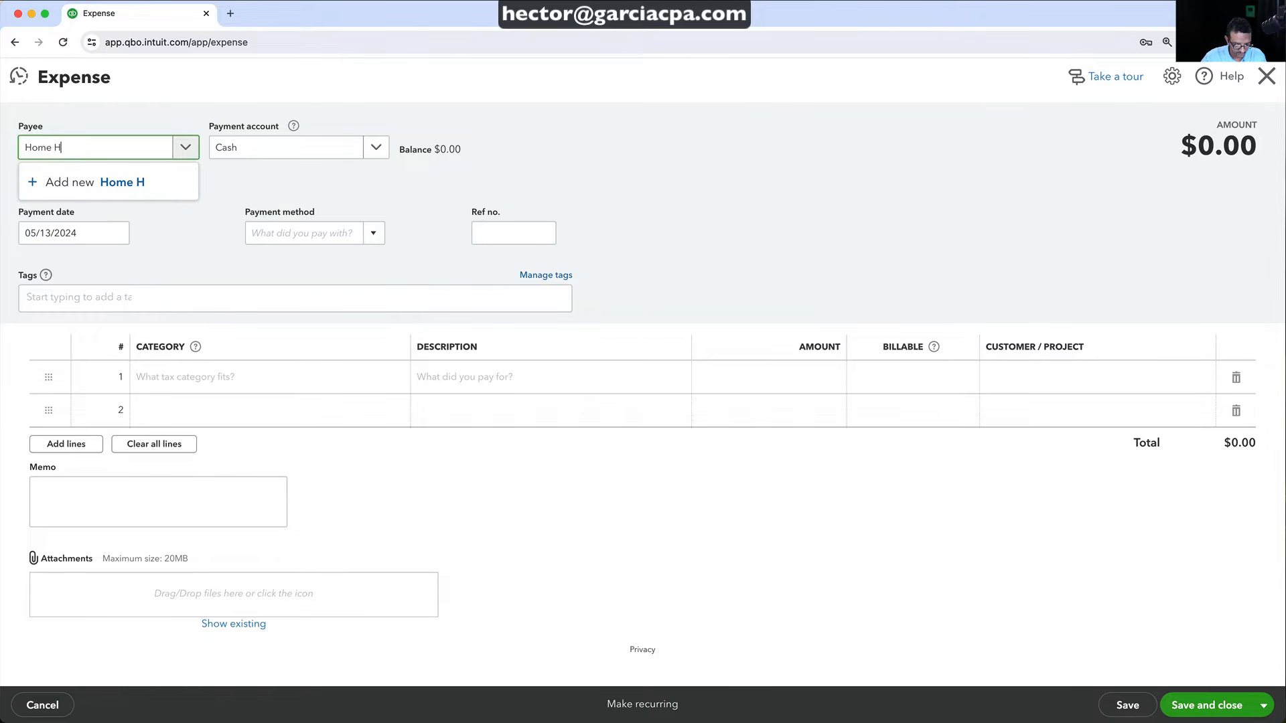
pyautogui.write(' Depot')
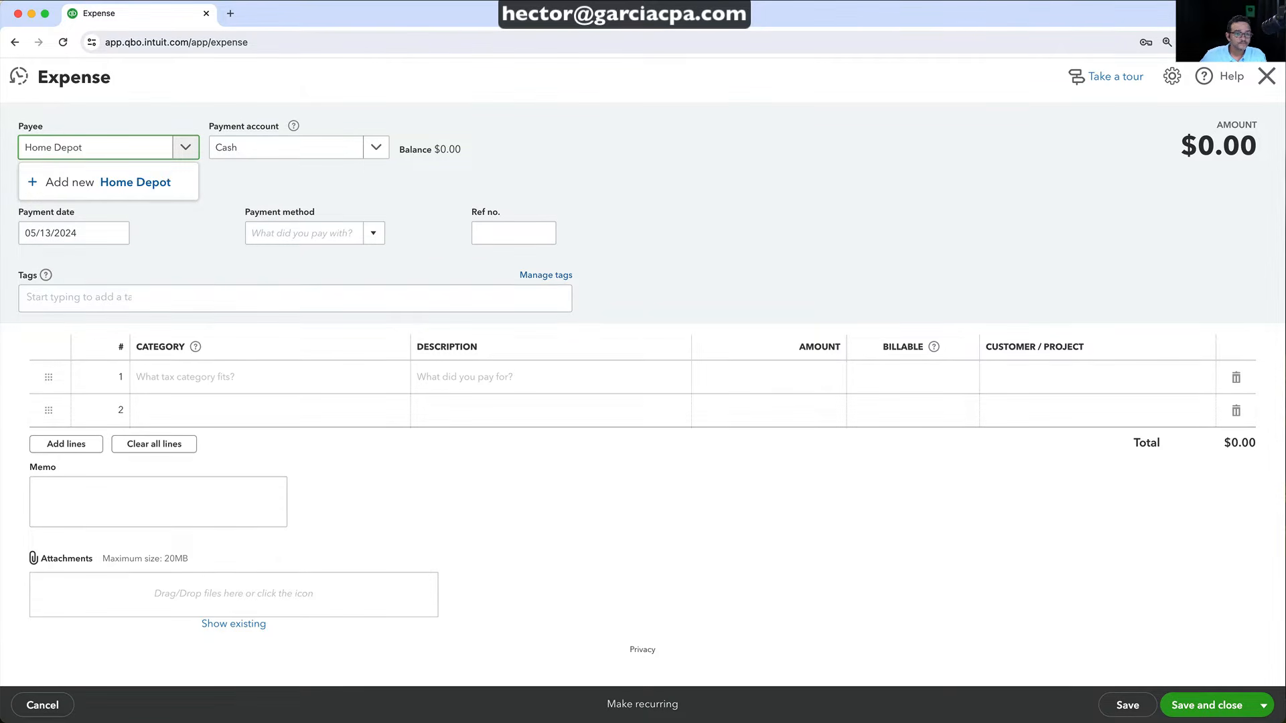
pyautogui.click(154, 183)
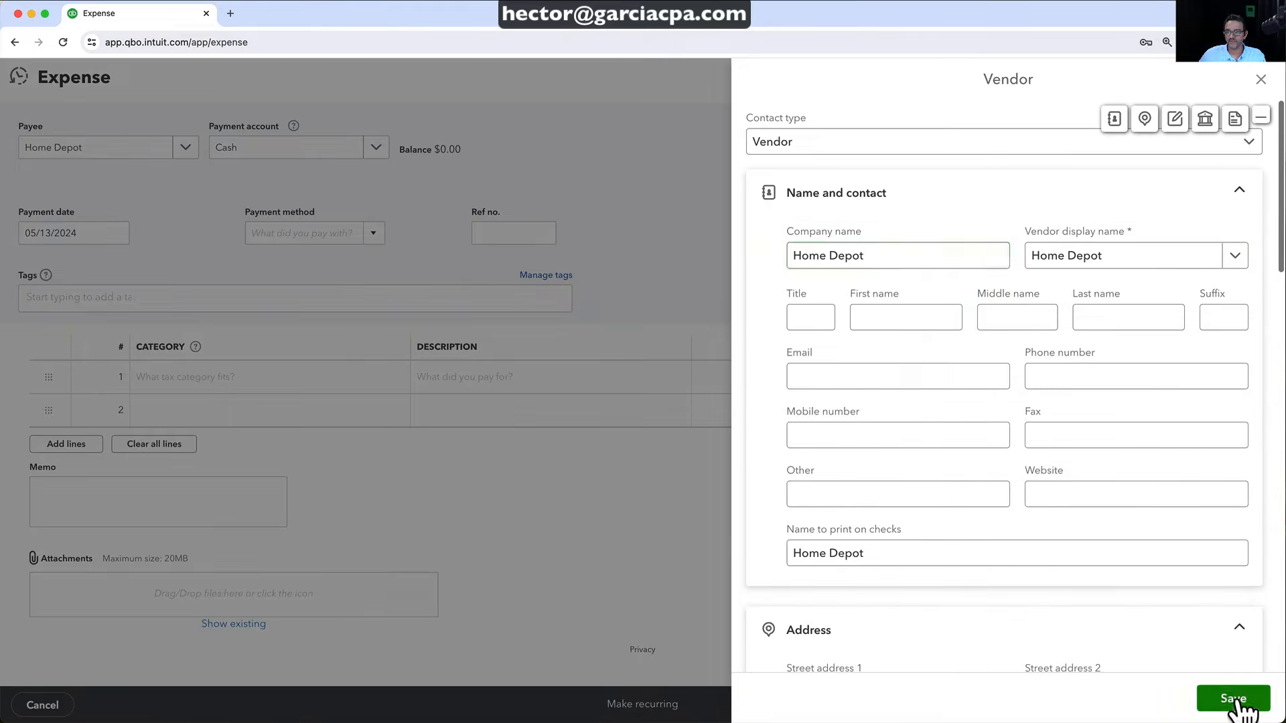
pyautogui.click(1234, 700)
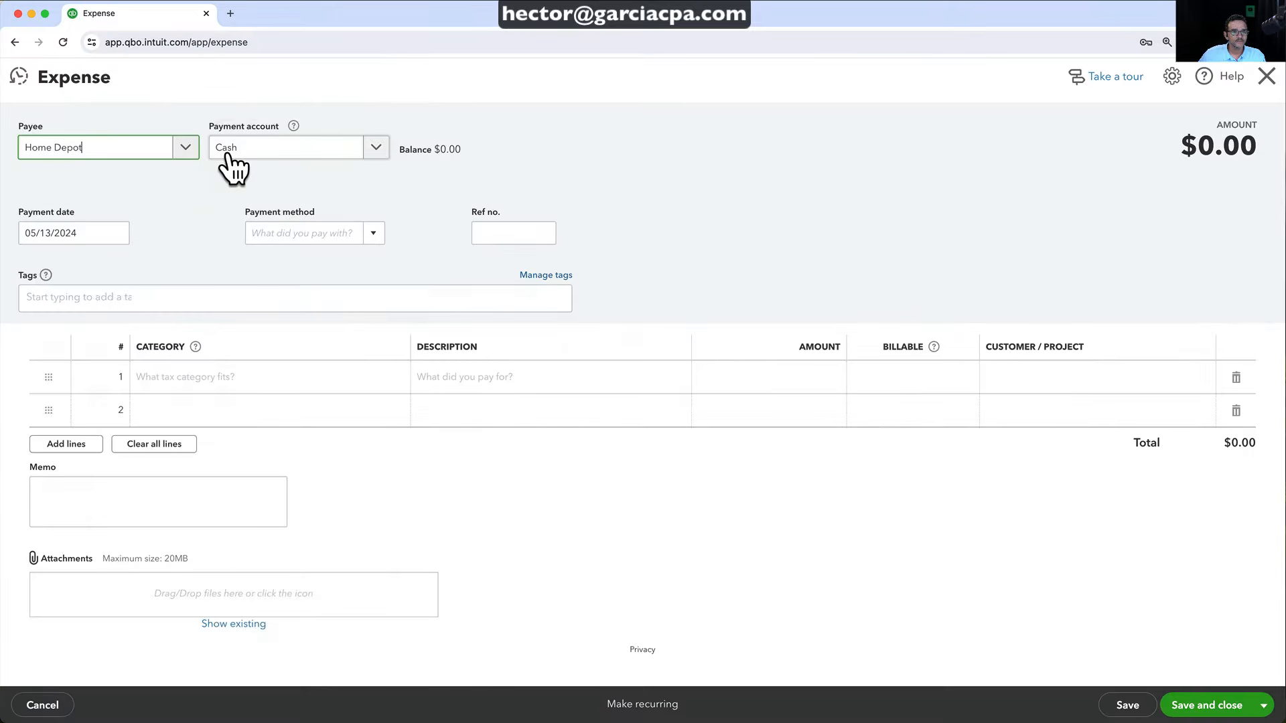
pyautogui.click(245, 151)
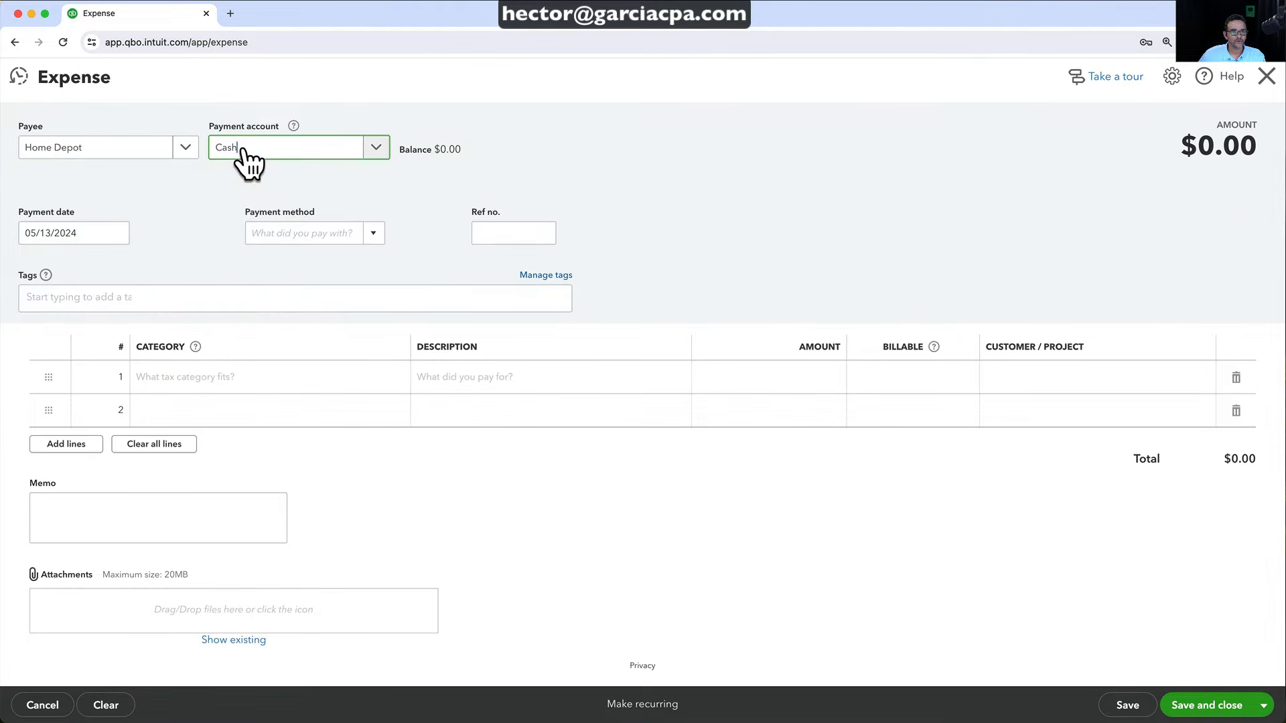
# Keep Cash and fill line 1 with Supplies & materials - COGS for 987.62
pyautogui.click(764, 178)
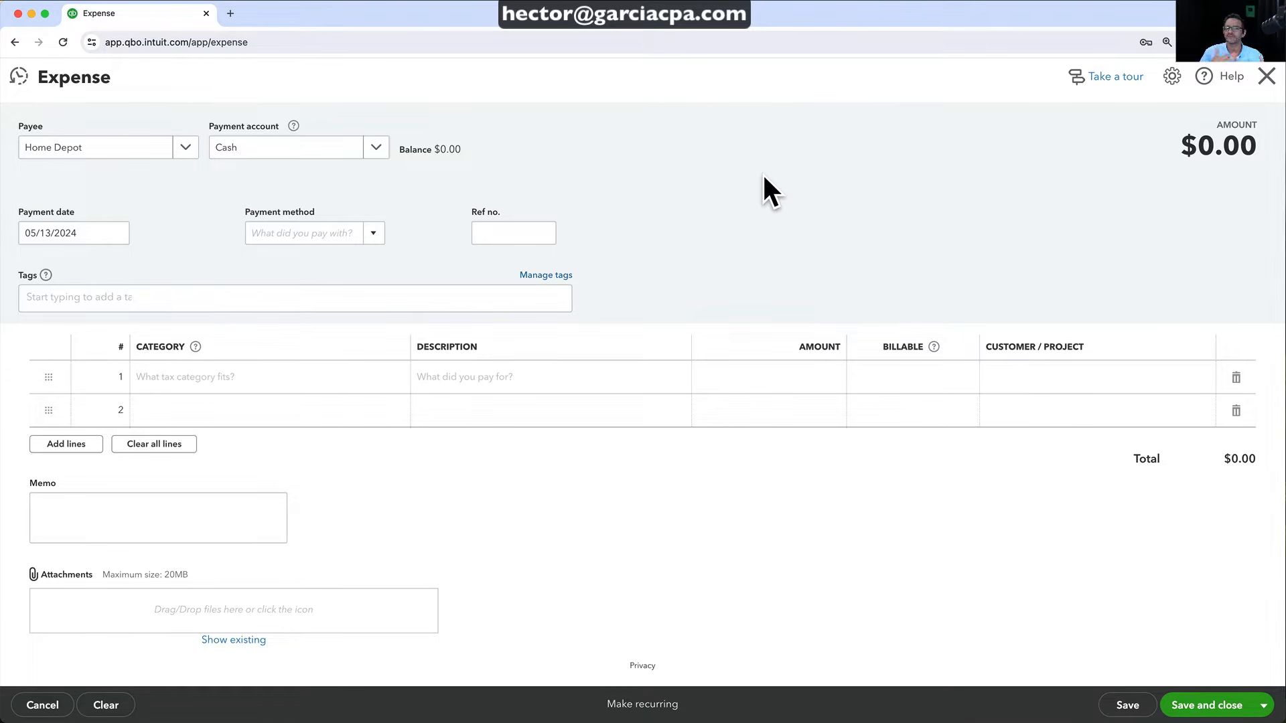
pyautogui.click(204, 379)
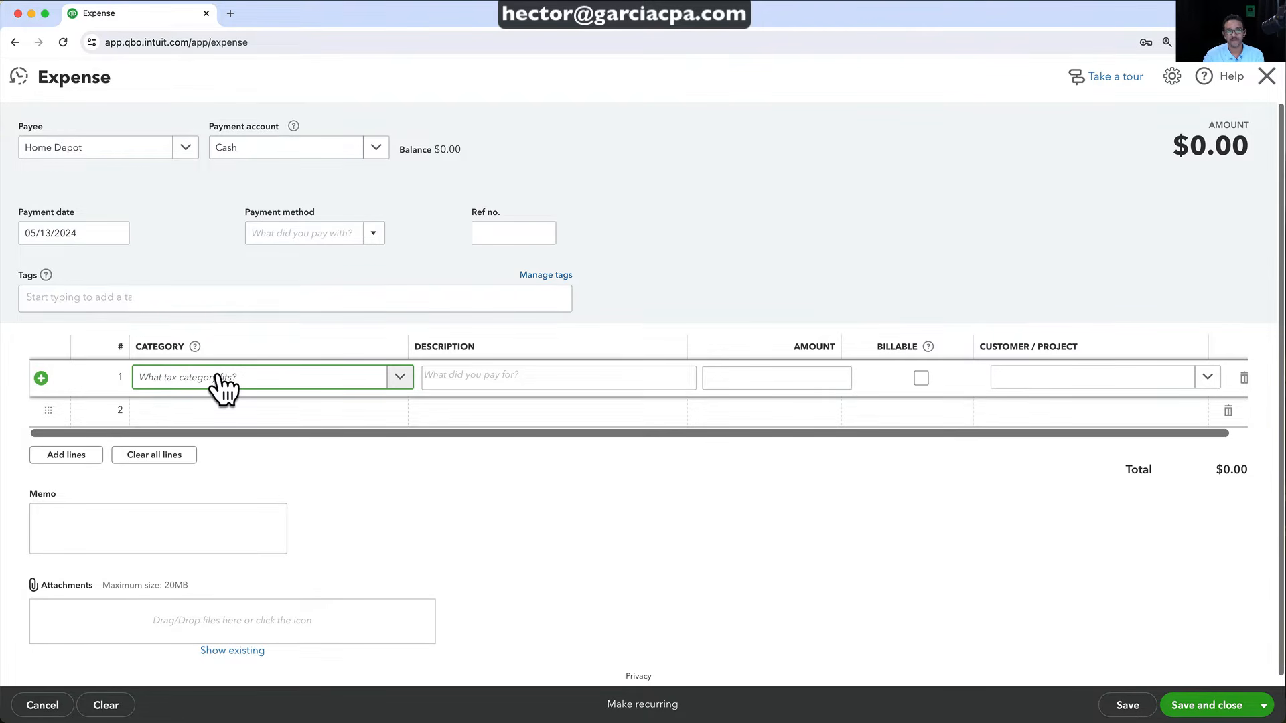
pyautogui.write('mater')
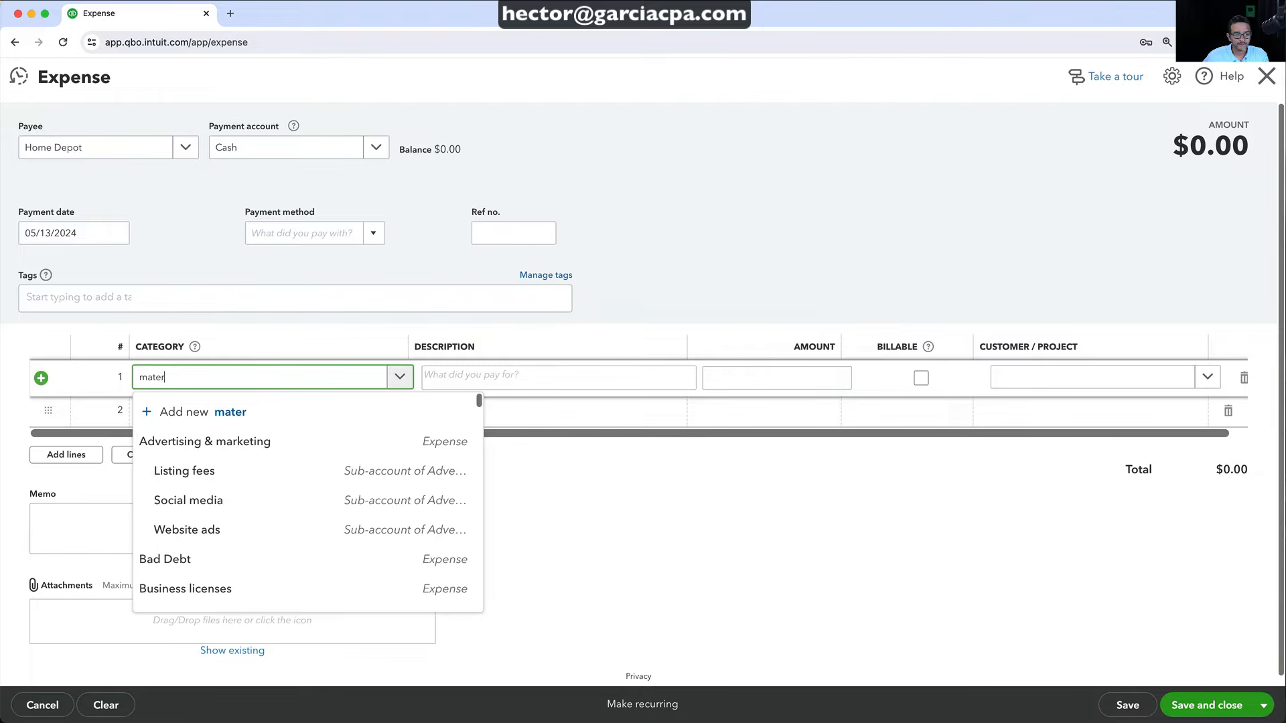
pyautogui.click(235, 442)
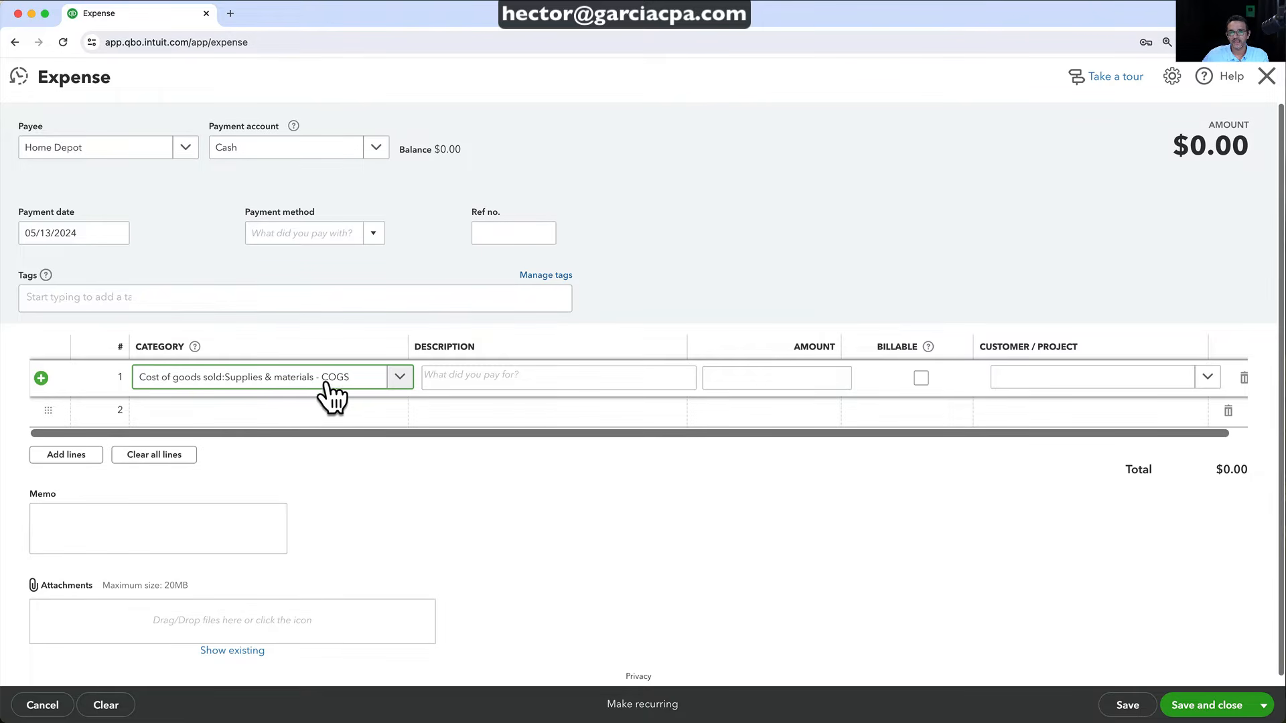
pyautogui.click(772, 381)
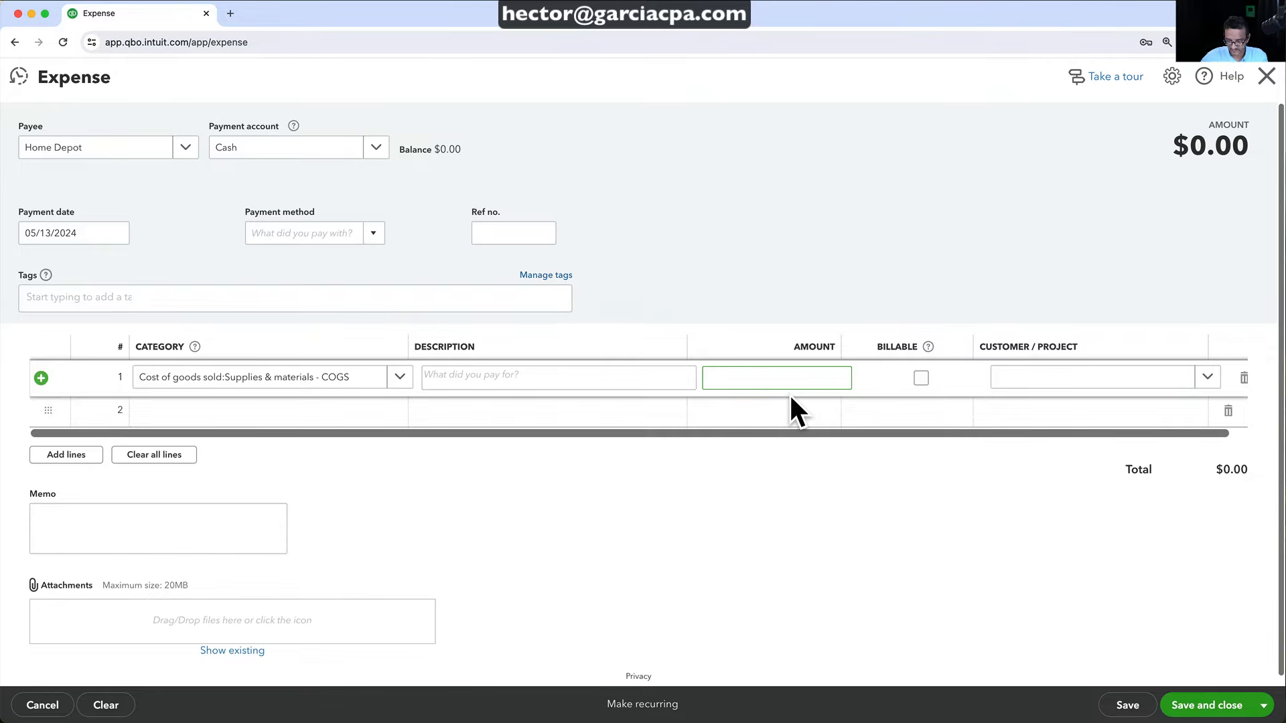
pyautogui.write('987.62')
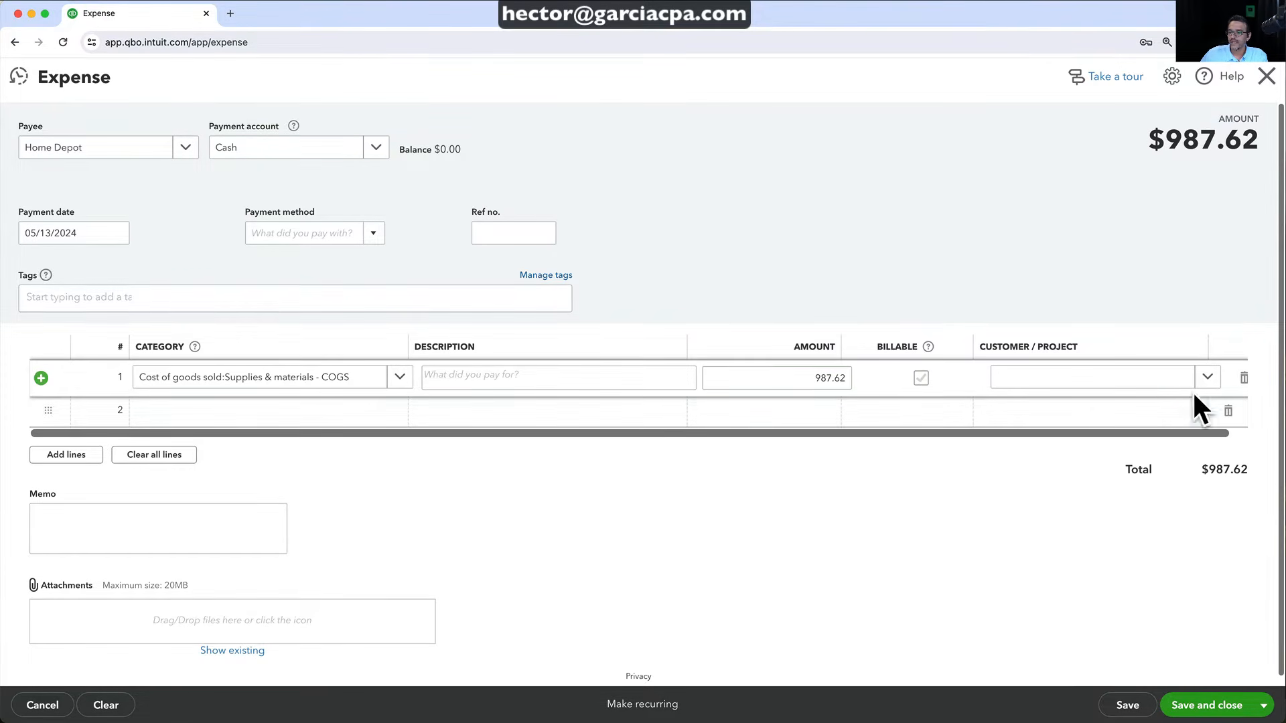
# Assign the line to Kitchen Remodel, save the expense, and return to Projects
pyautogui.click(1207, 377)
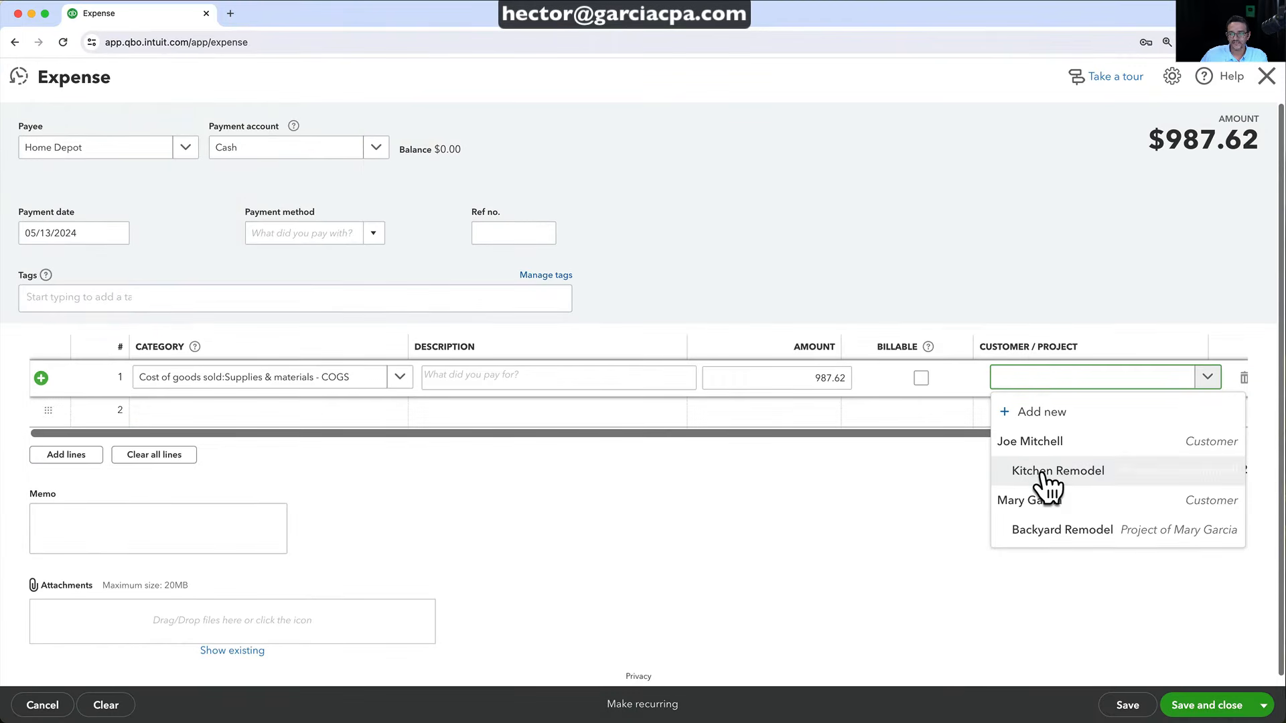
pyautogui.click(1044, 536)
pyautogui.click(1127, 705)
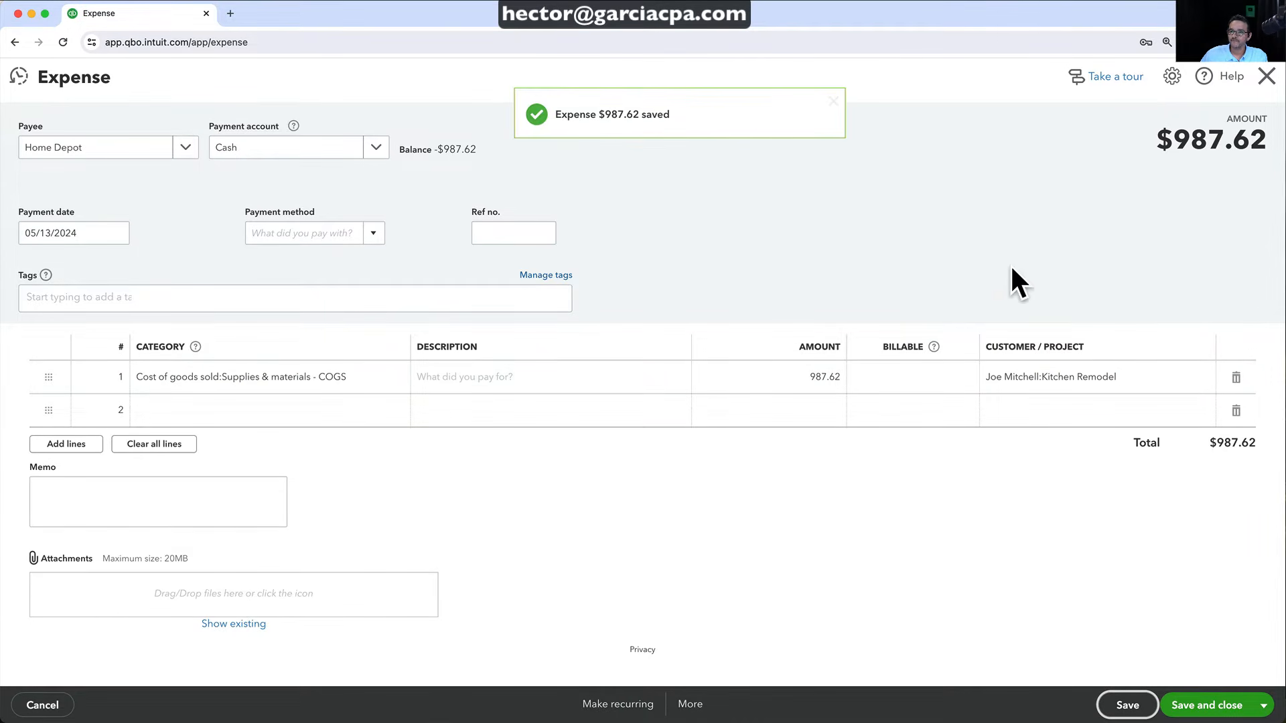
pyautogui.click(1266, 76)
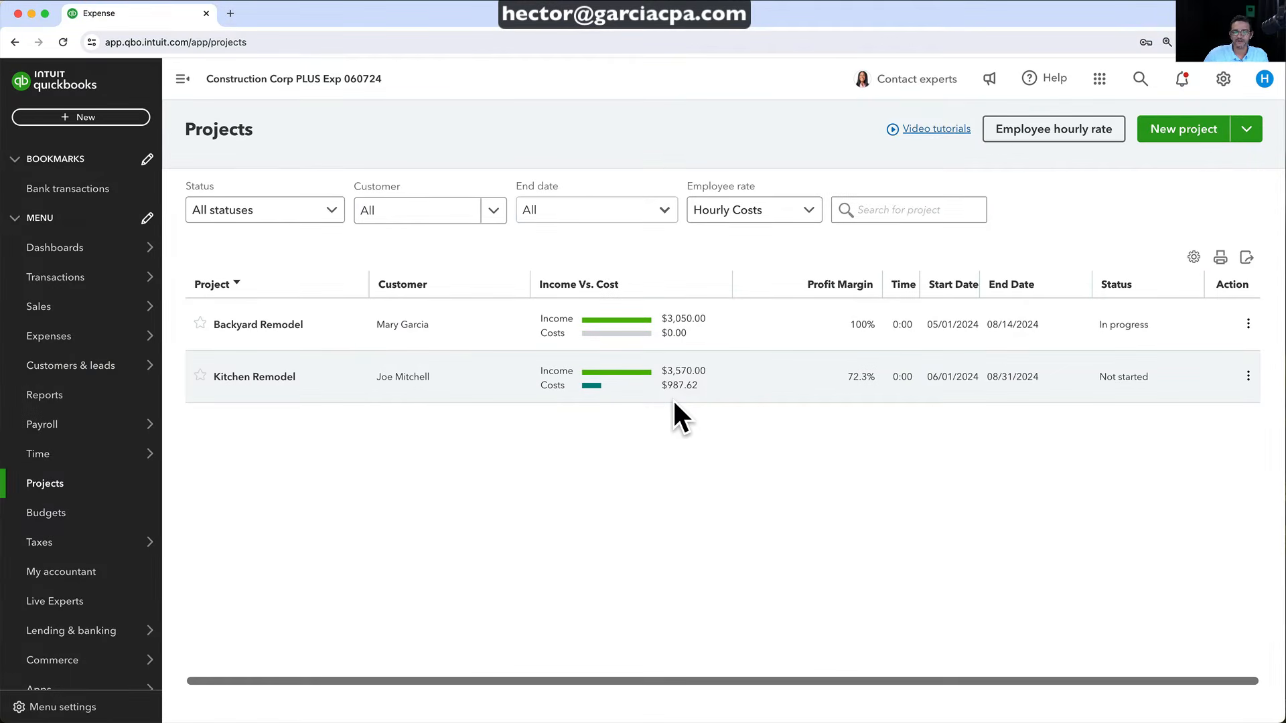
# Open Kitchen Remodel's Transactions tab and view the $987.62 Home Depot expense, then close it
pyautogui.click(261, 379)
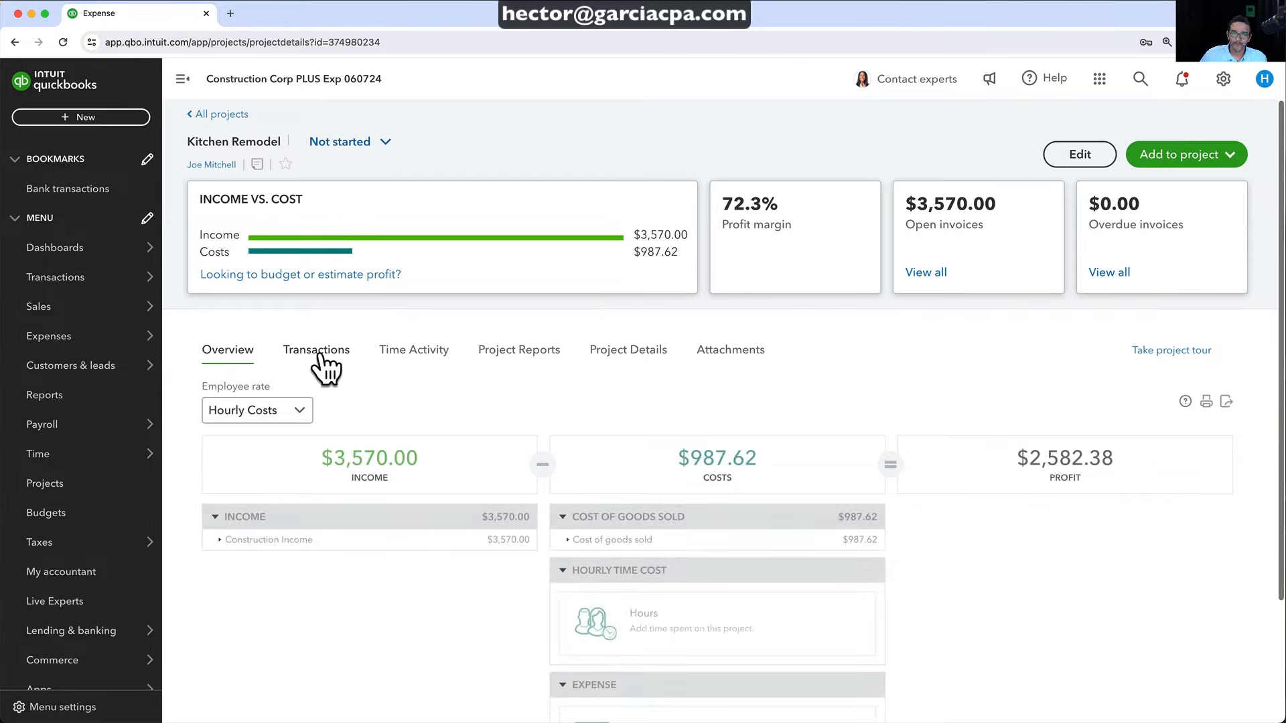
pyautogui.click(320, 351)
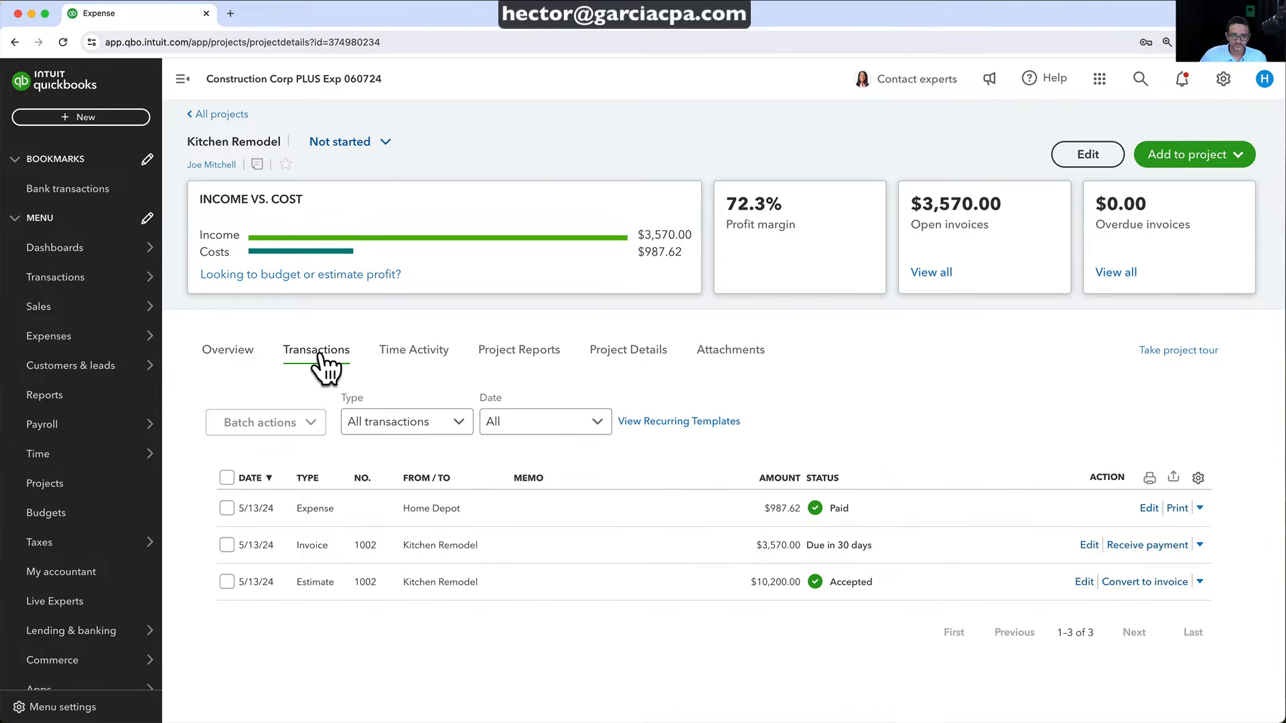
pyautogui.click(441, 510)
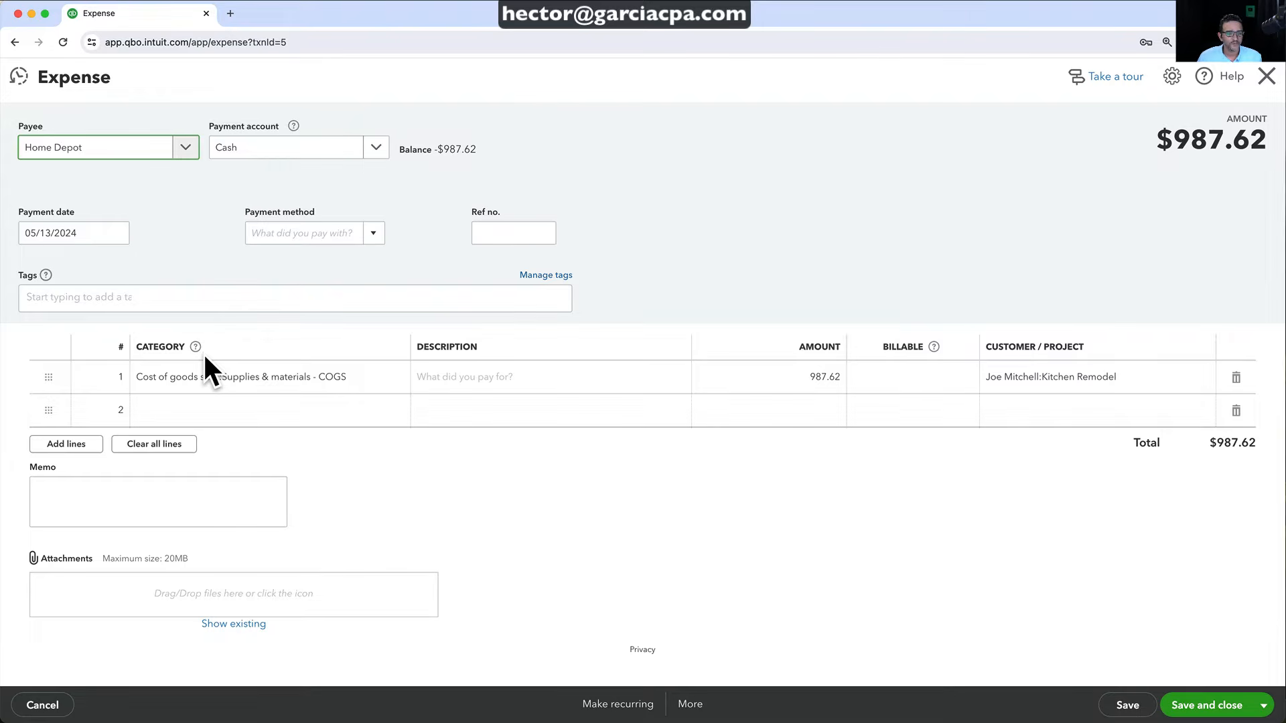
pyautogui.click(1266, 76)
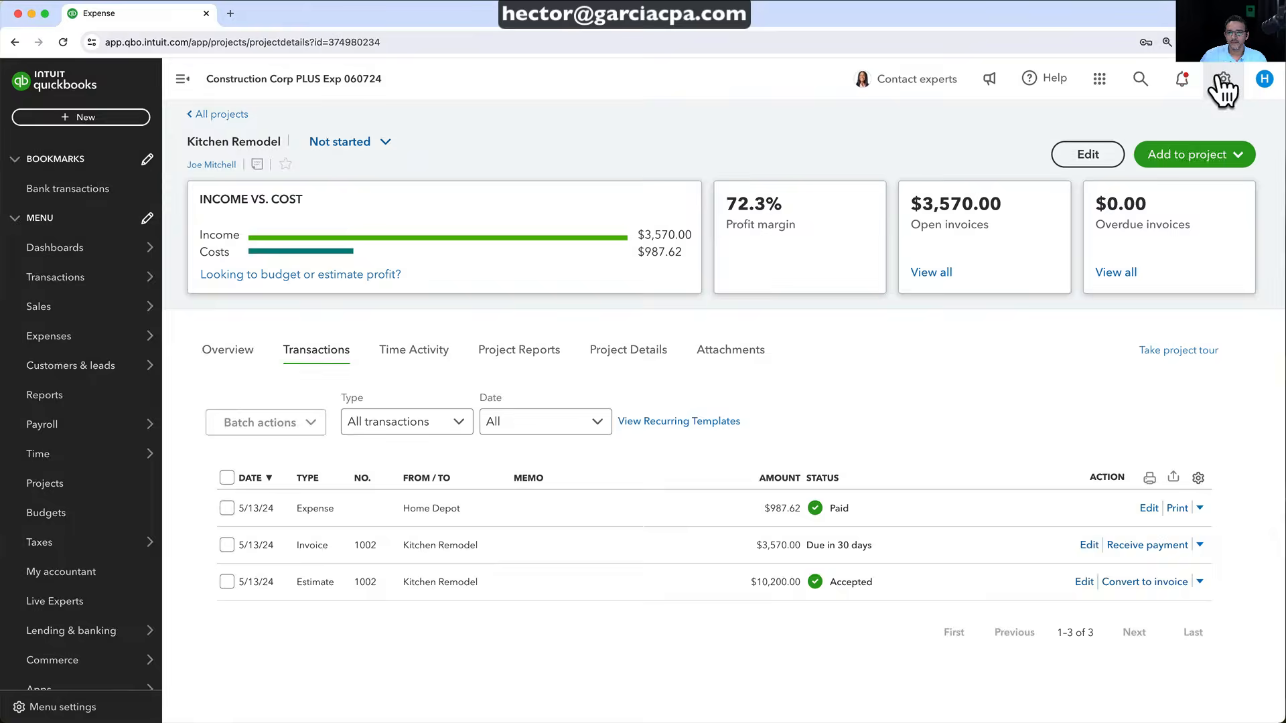
# Turn on Show Items table in the Expenses settings' Bills and expenses, save, then return home
pyautogui.click(1223, 80)
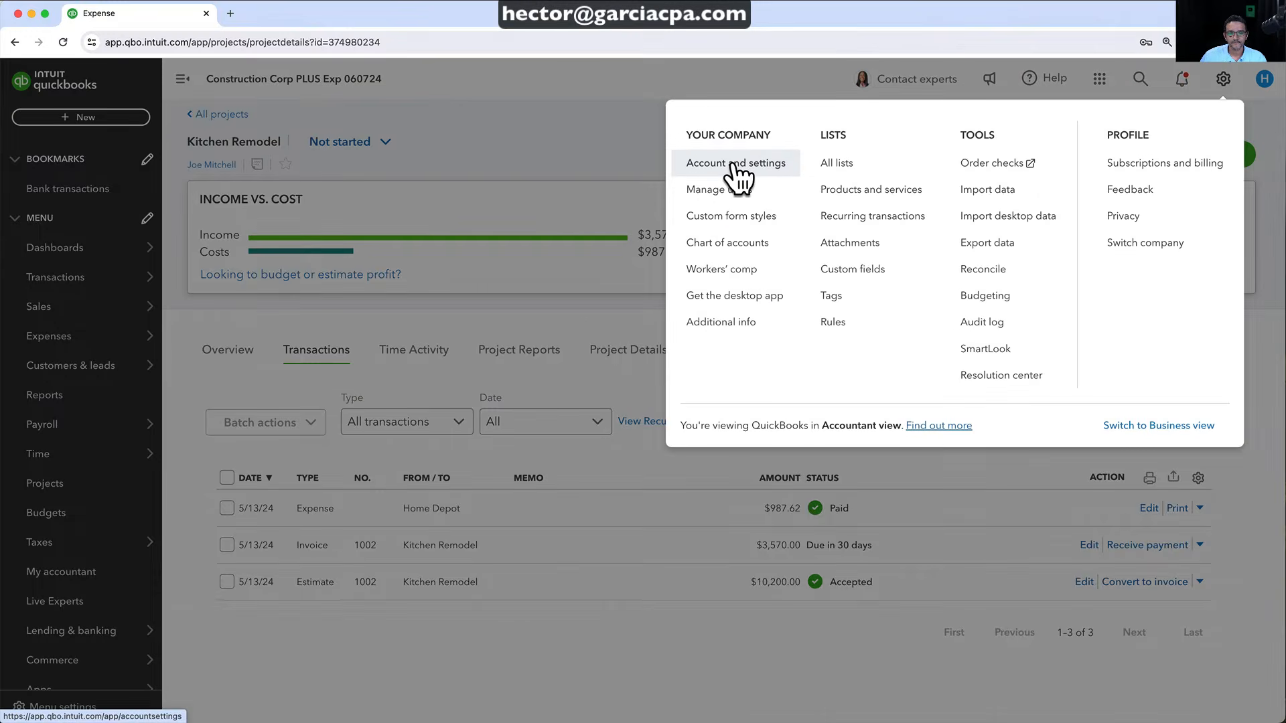
pyautogui.click(734, 166)
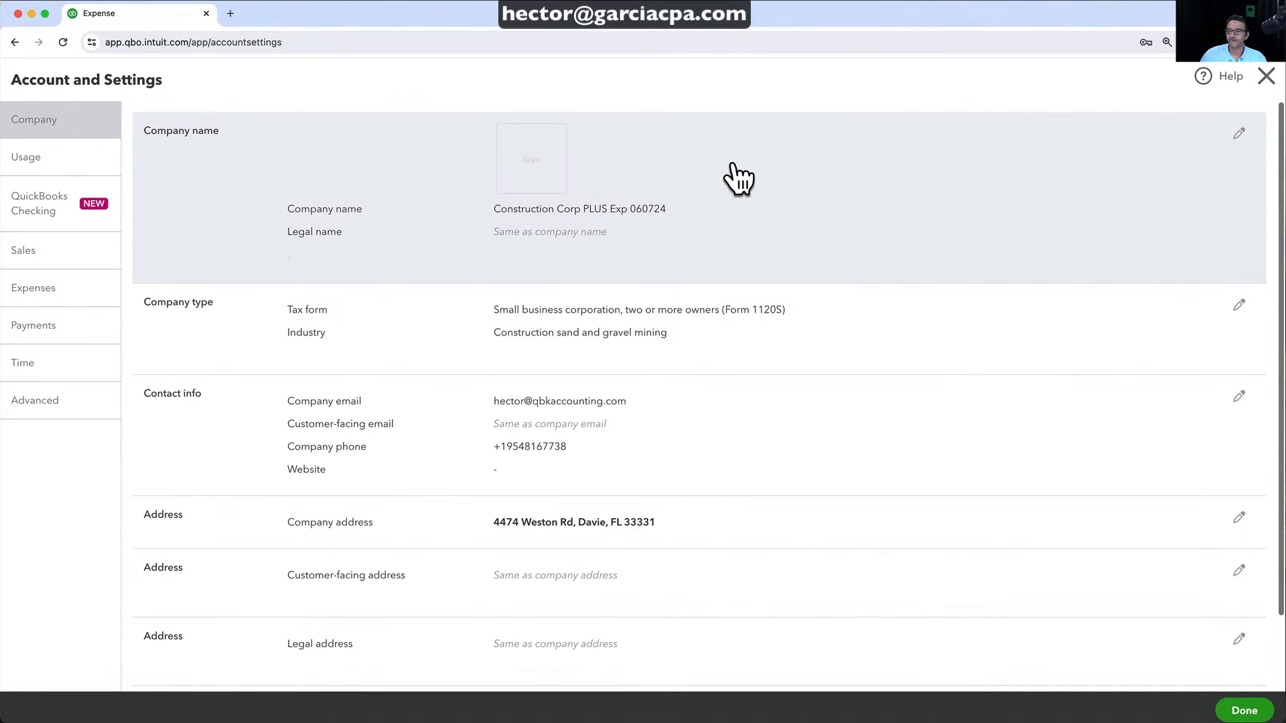
pyautogui.click(34, 258)
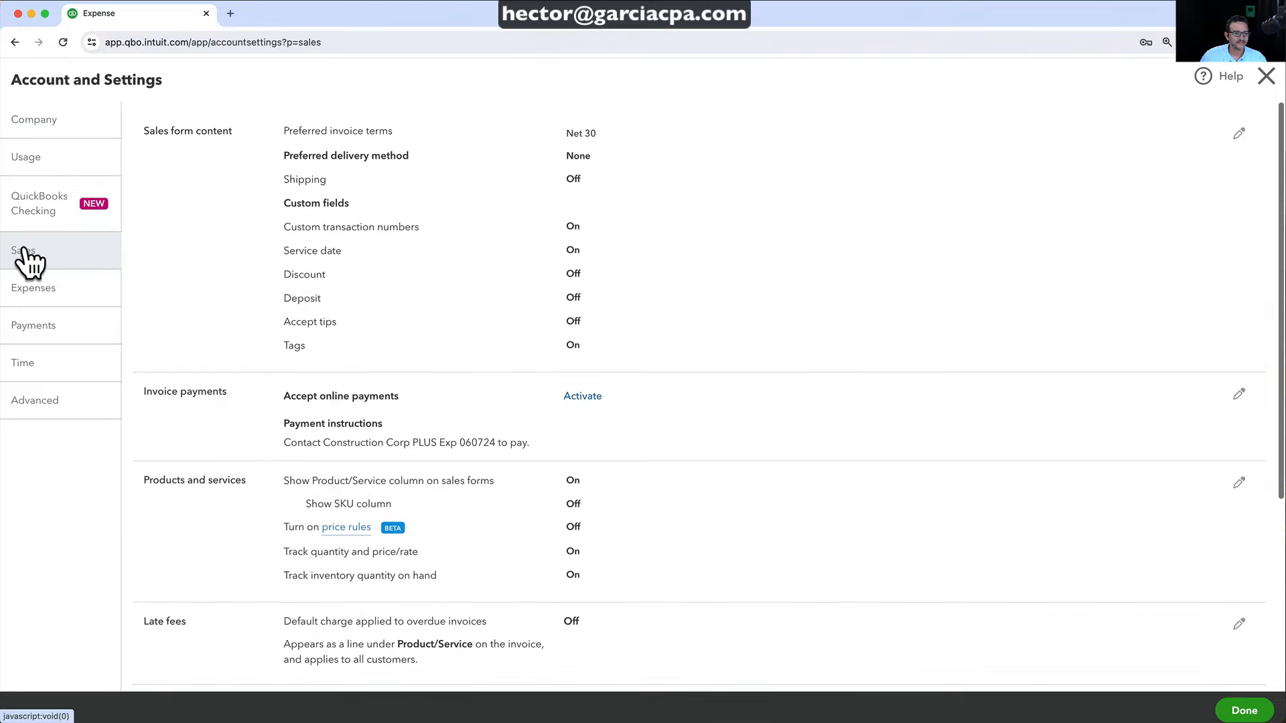
pyautogui.click(30, 295)
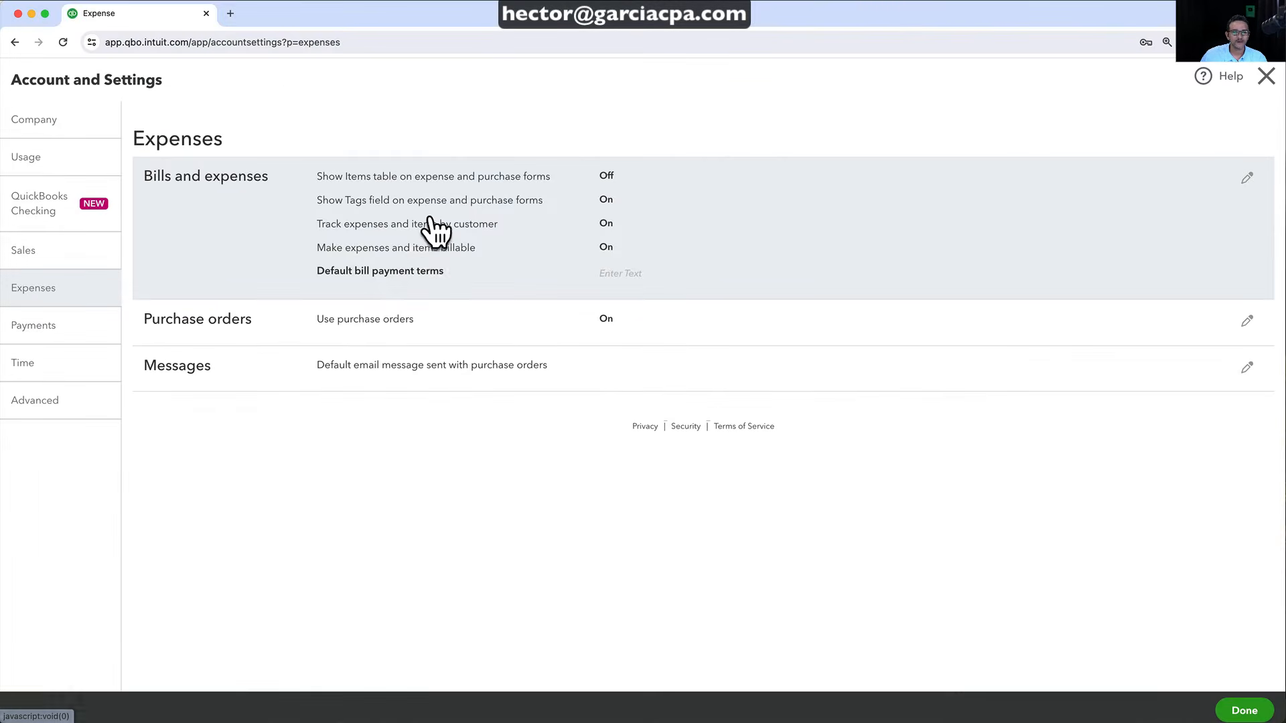
pyautogui.click(726, 161)
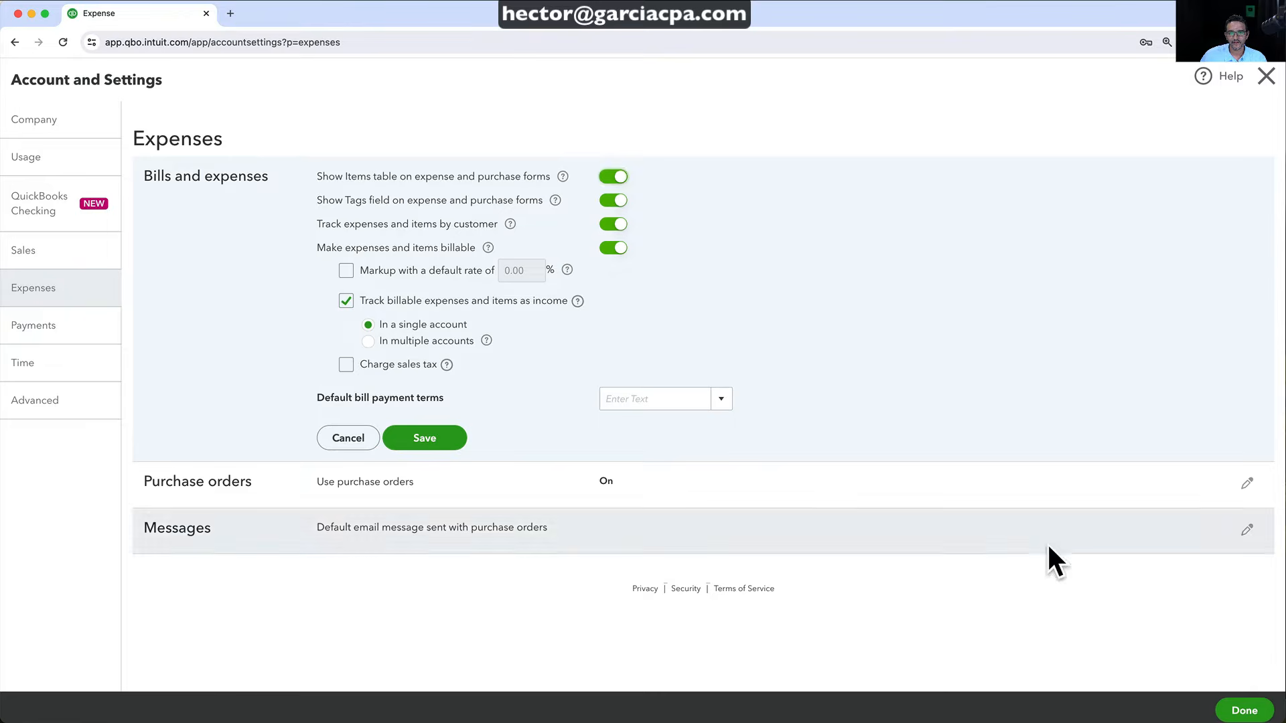
pyautogui.click(615, 177)
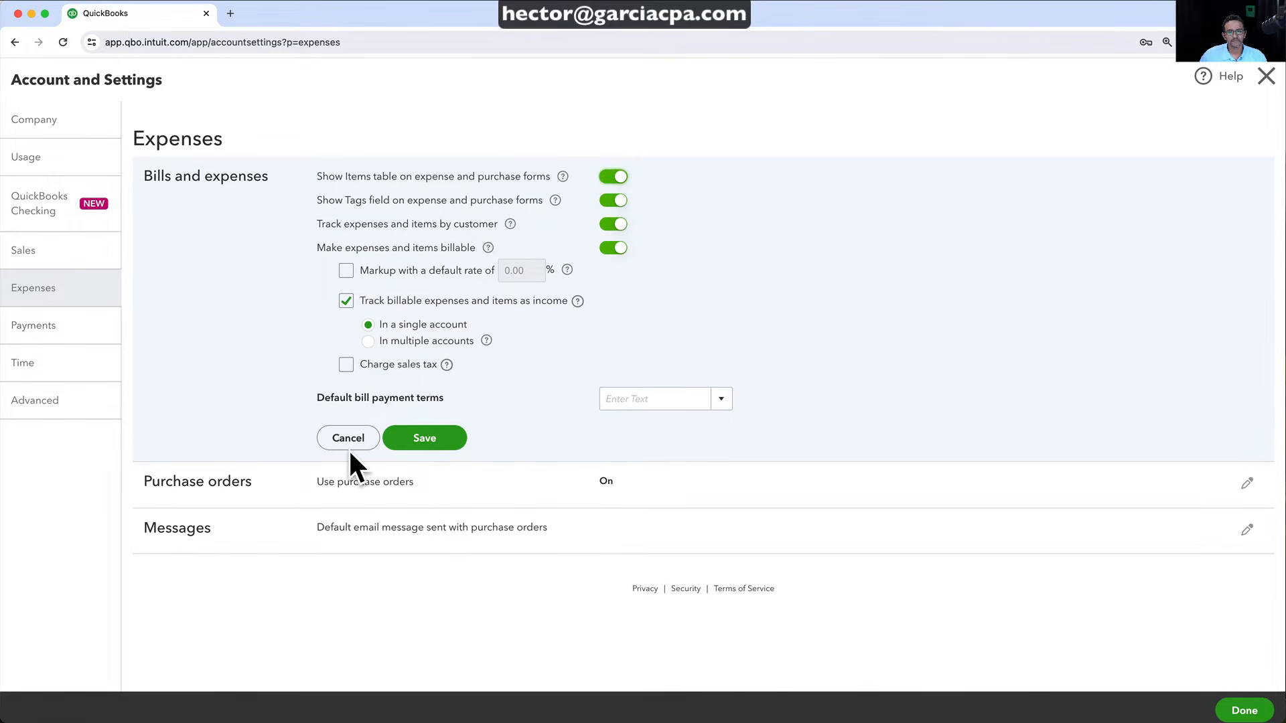
pyautogui.click(426, 436)
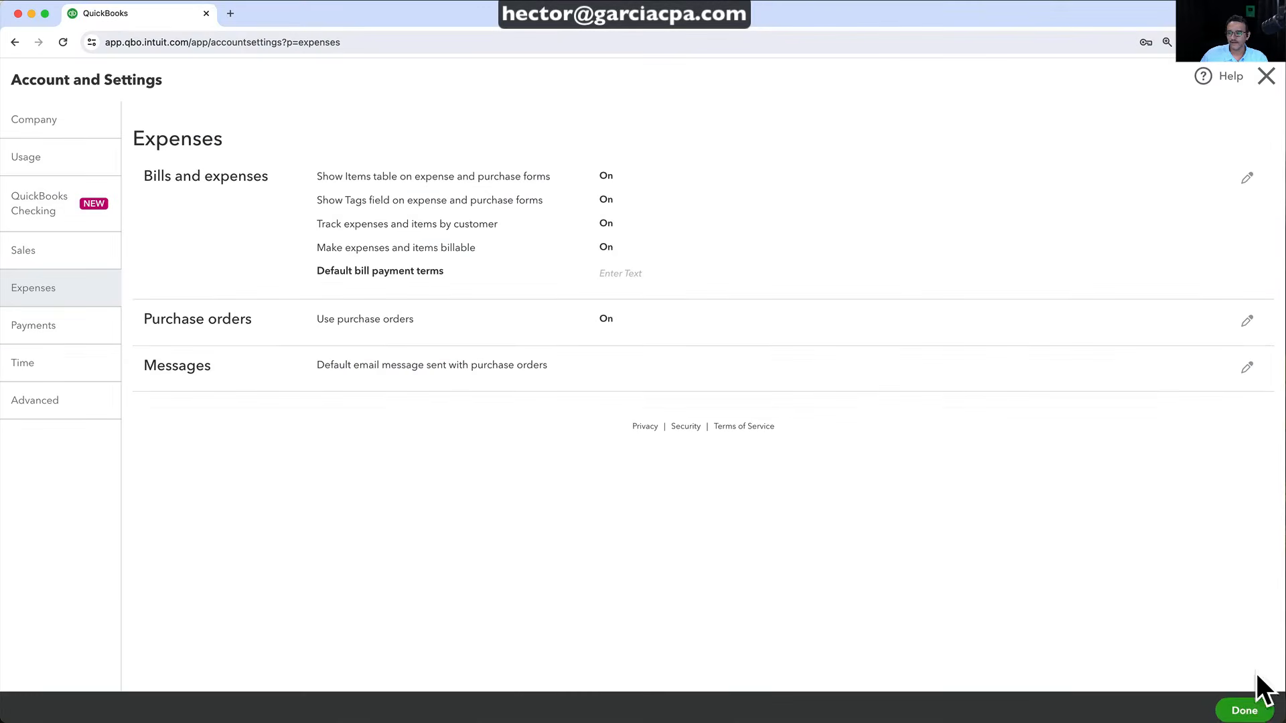
pyautogui.click(1245, 710)
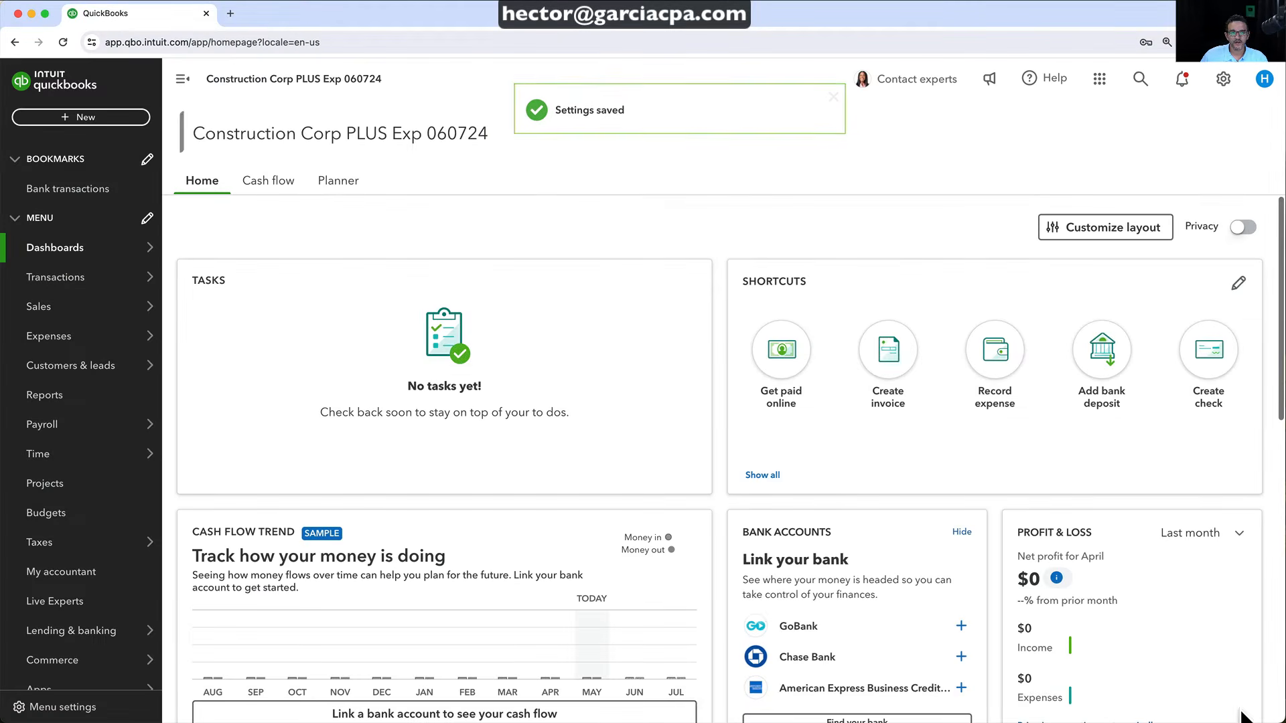
# Reopen the $987.62 Home Depot expense from search's recent transactions
pyautogui.click(1139, 81)
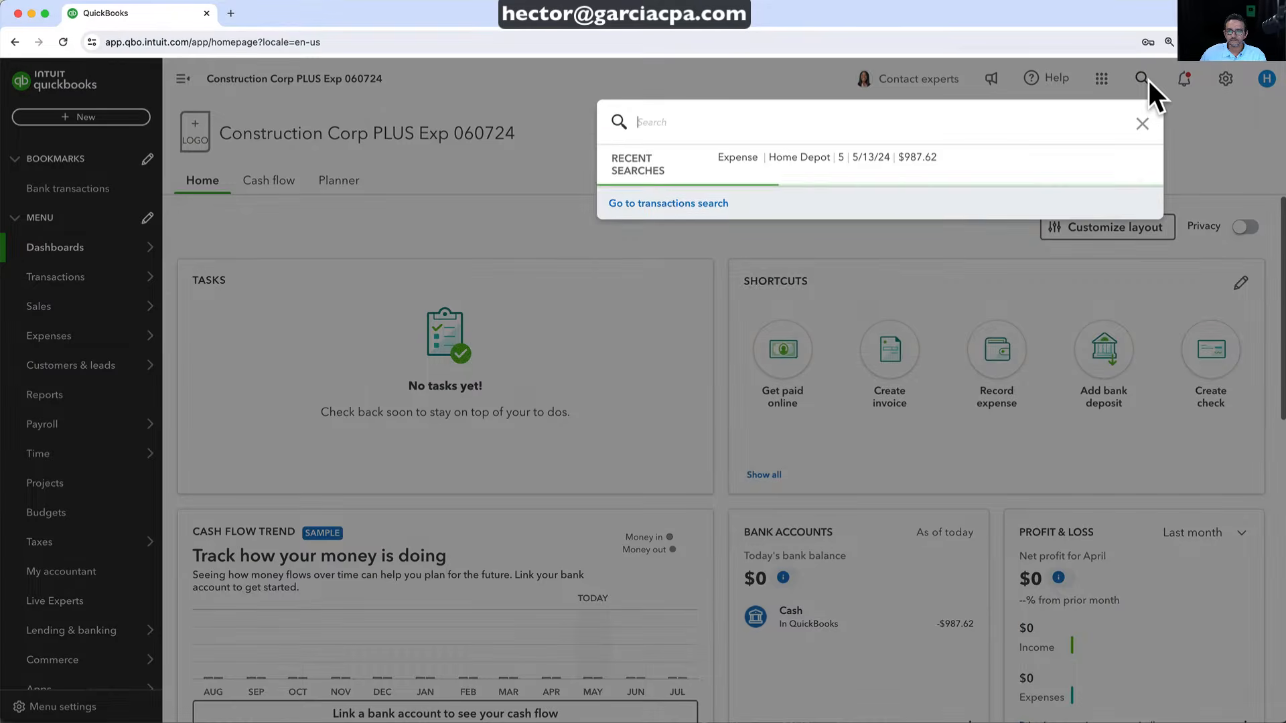
pyautogui.click(1143, 80)
pyautogui.click(1144, 80)
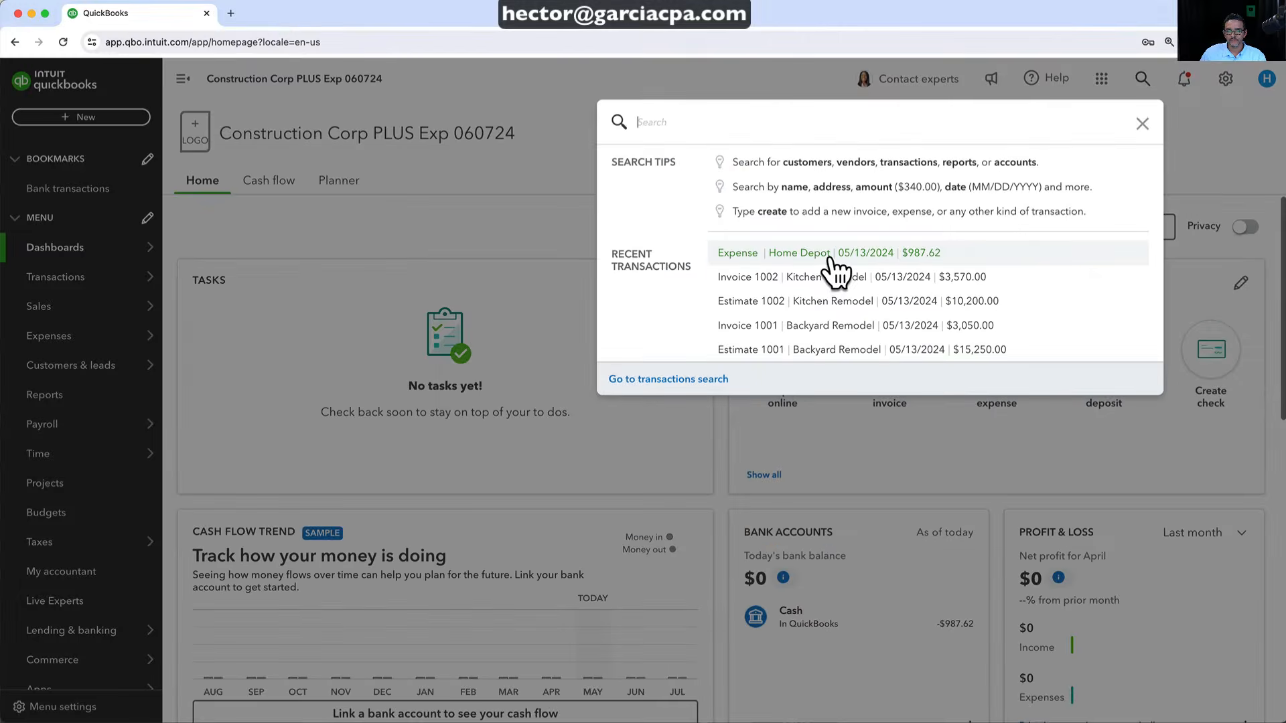
pyautogui.click(703, 263)
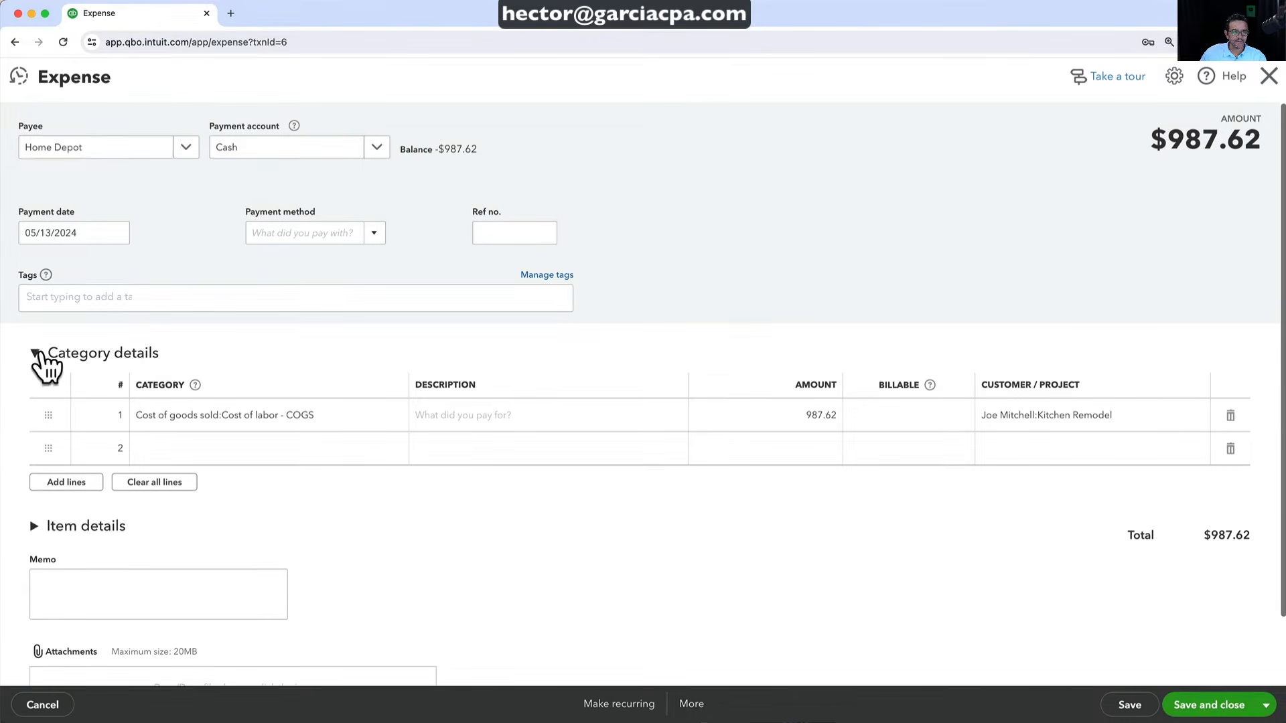
# Expand the category and item details and delete the cost of labor category line
pyautogui.click(40, 352)
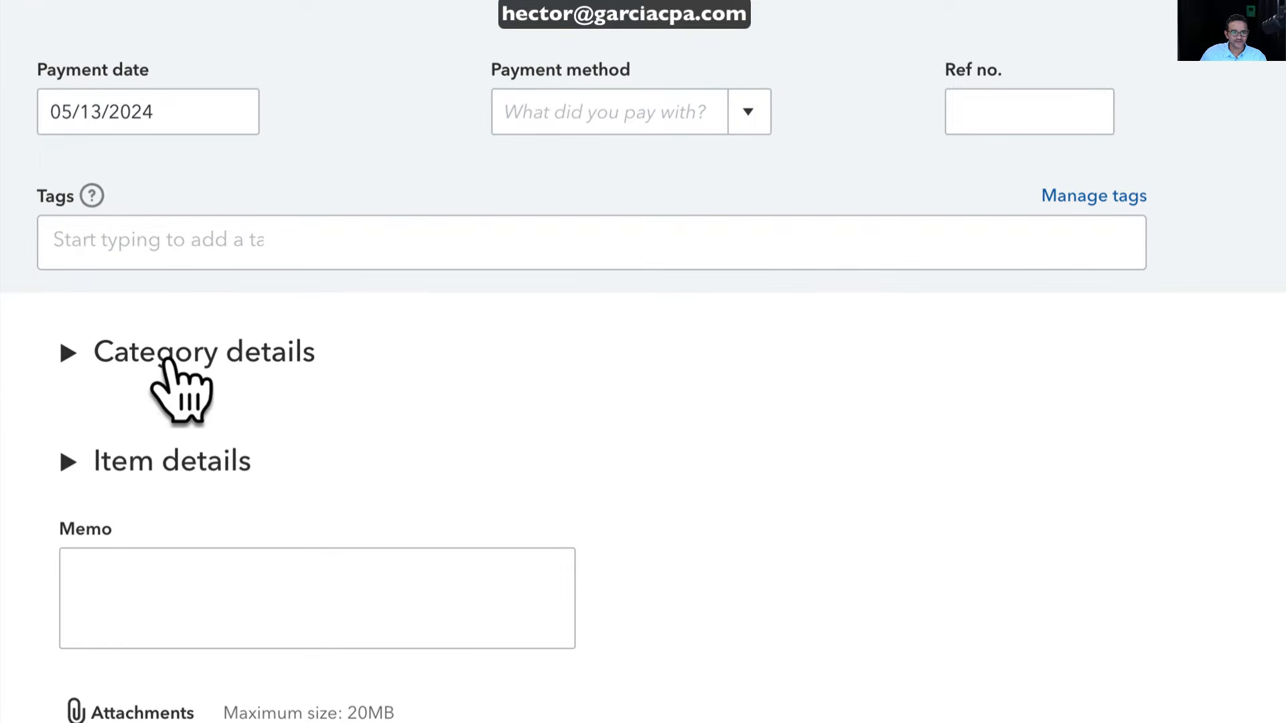
pyautogui.click(73, 352)
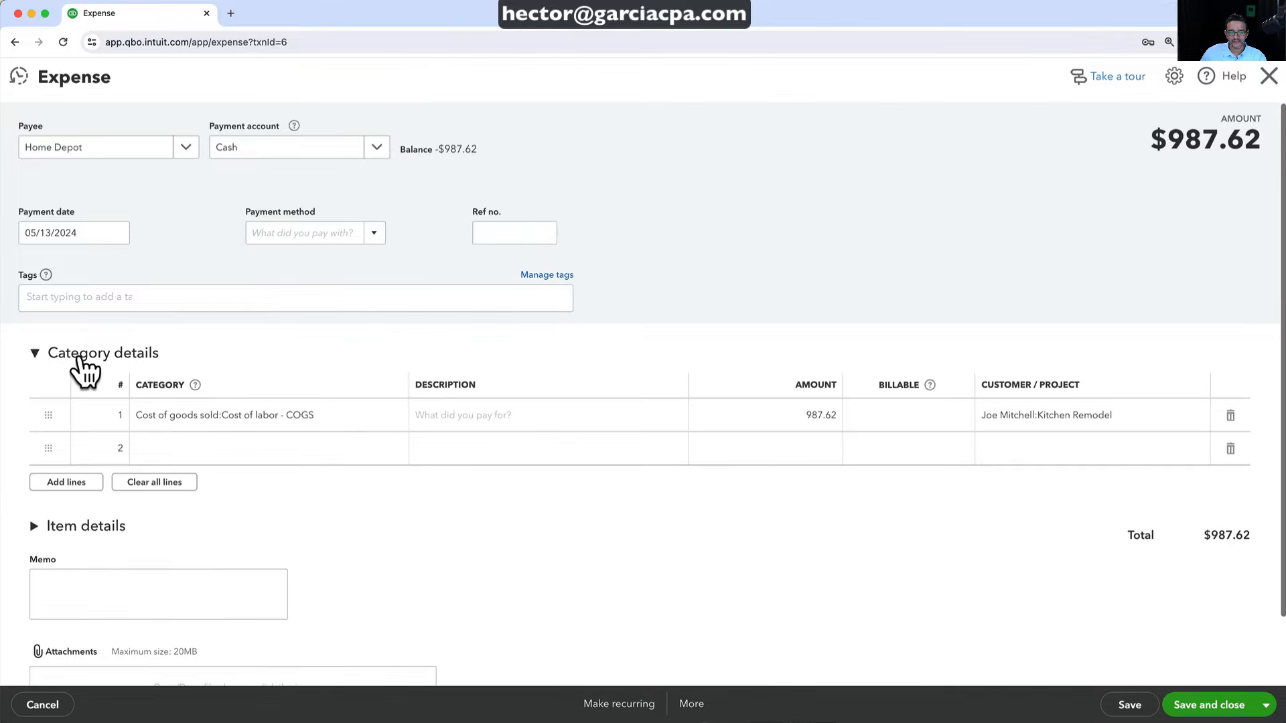
pyautogui.click(36, 529)
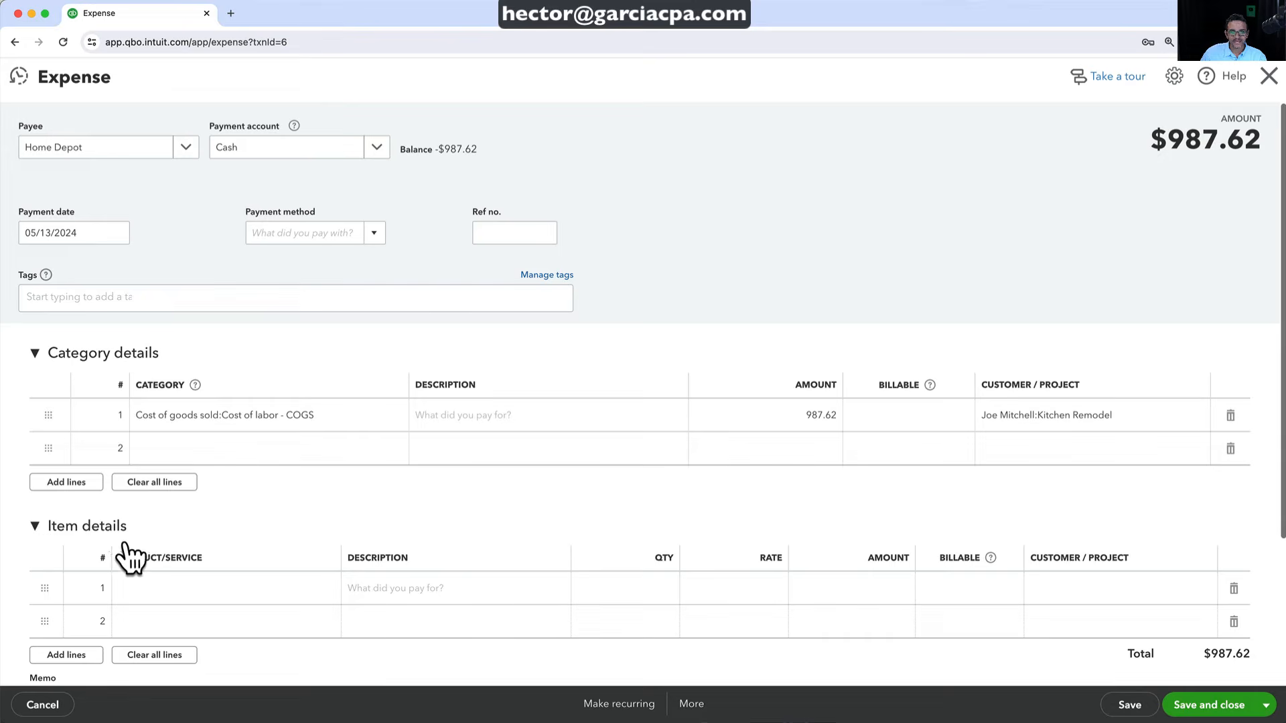
pyautogui.click(1230, 415)
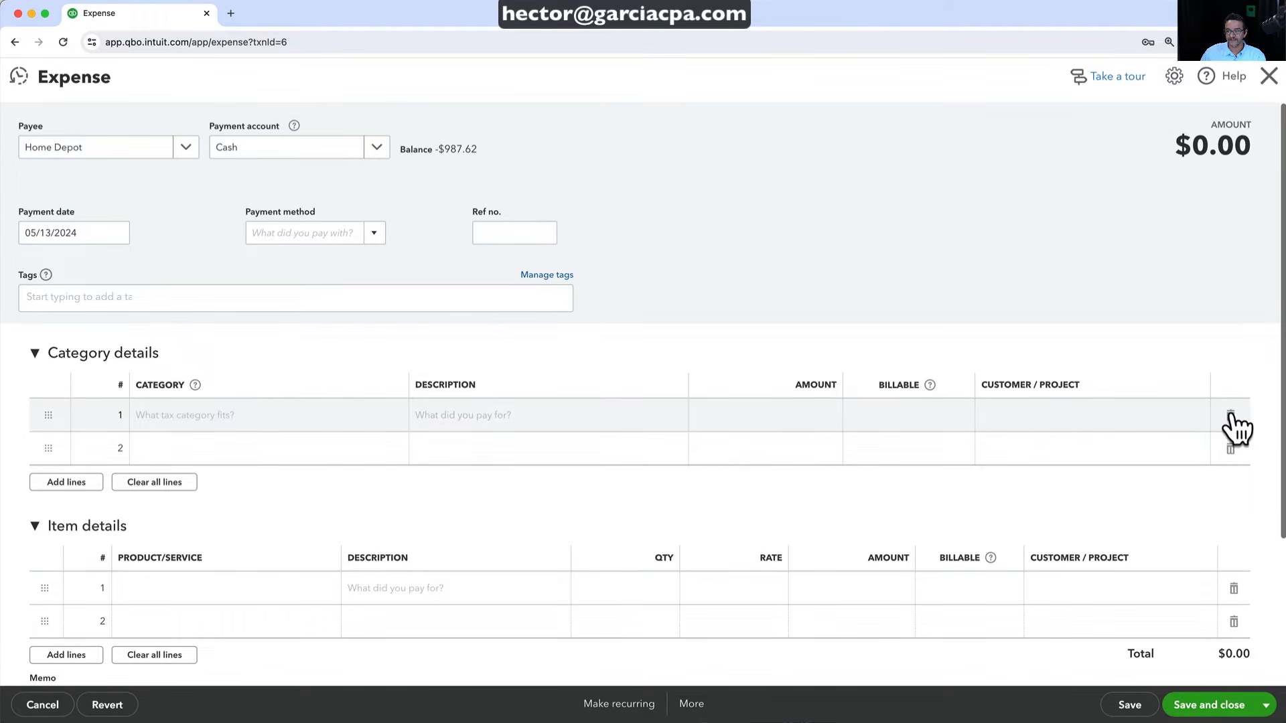
# Add a Materials item line at rate 987.62 for Kitchen Remodel, then save and close
pyautogui.click(201, 590)
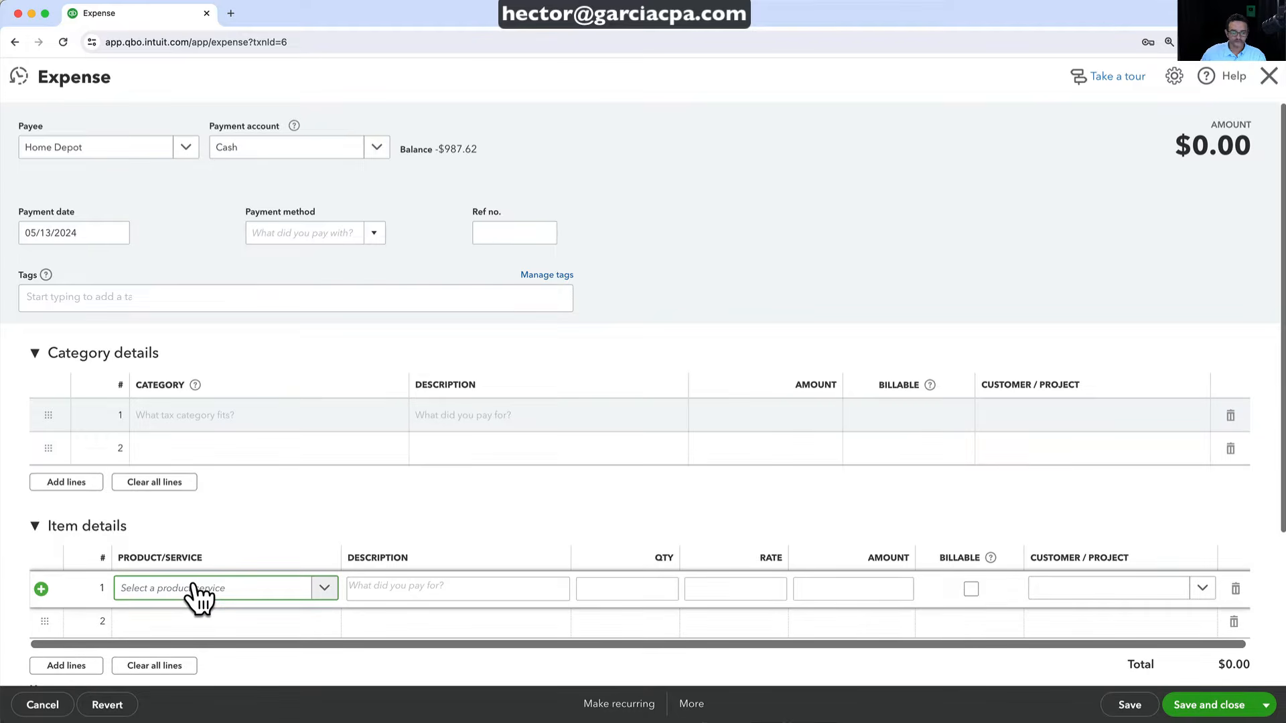
pyautogui.write('mate')
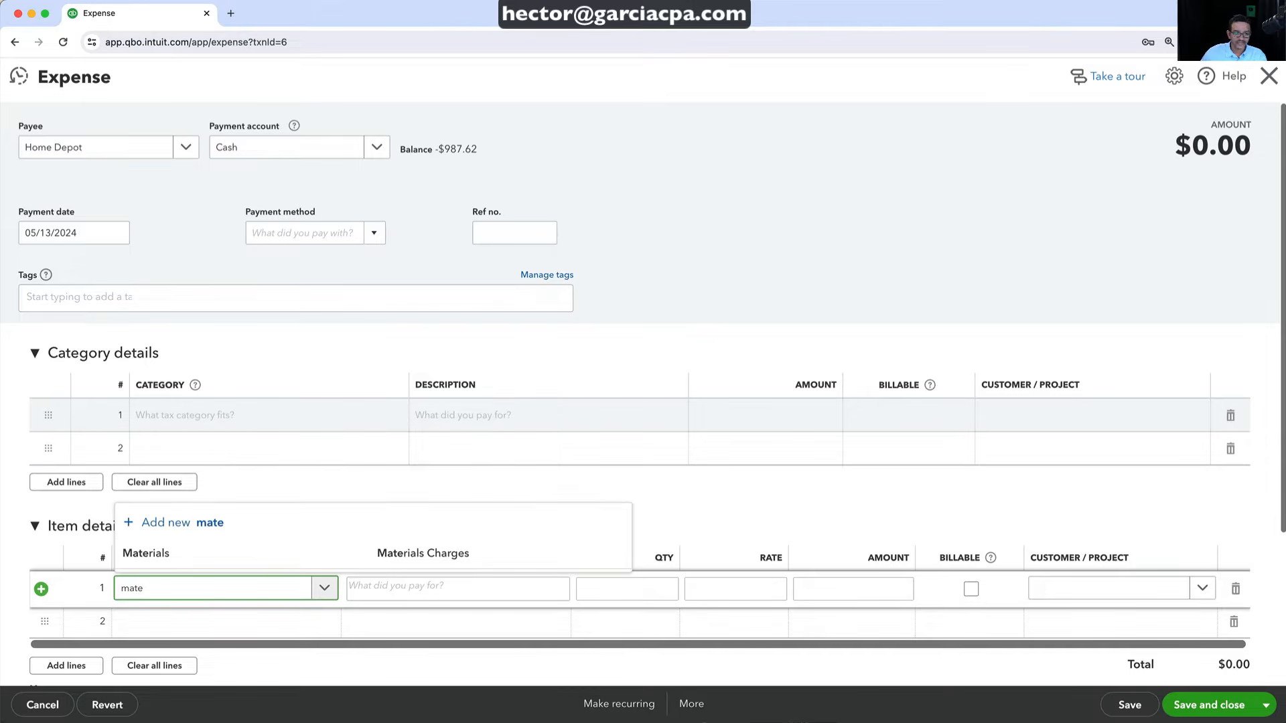
pyautogui.click(191, 561)
pyautogui.click(721, 580)
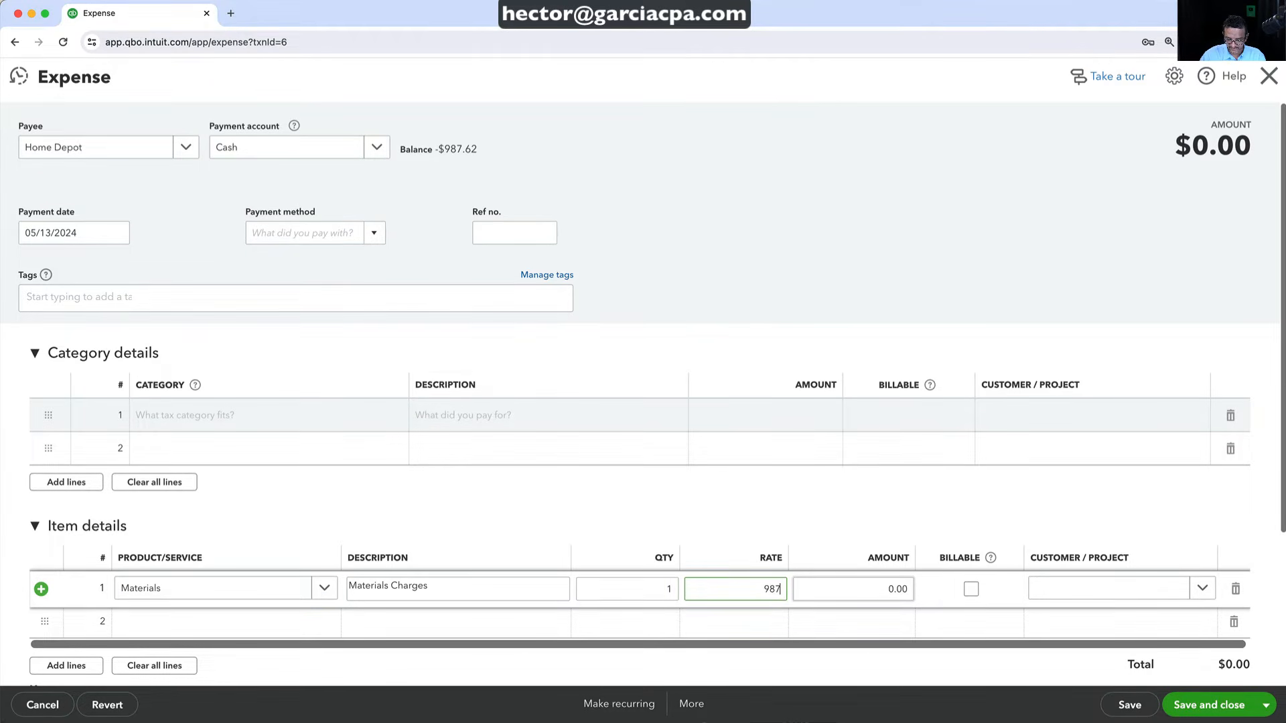
pyautogui.write('987.62')
pyautogui.press('Tab')
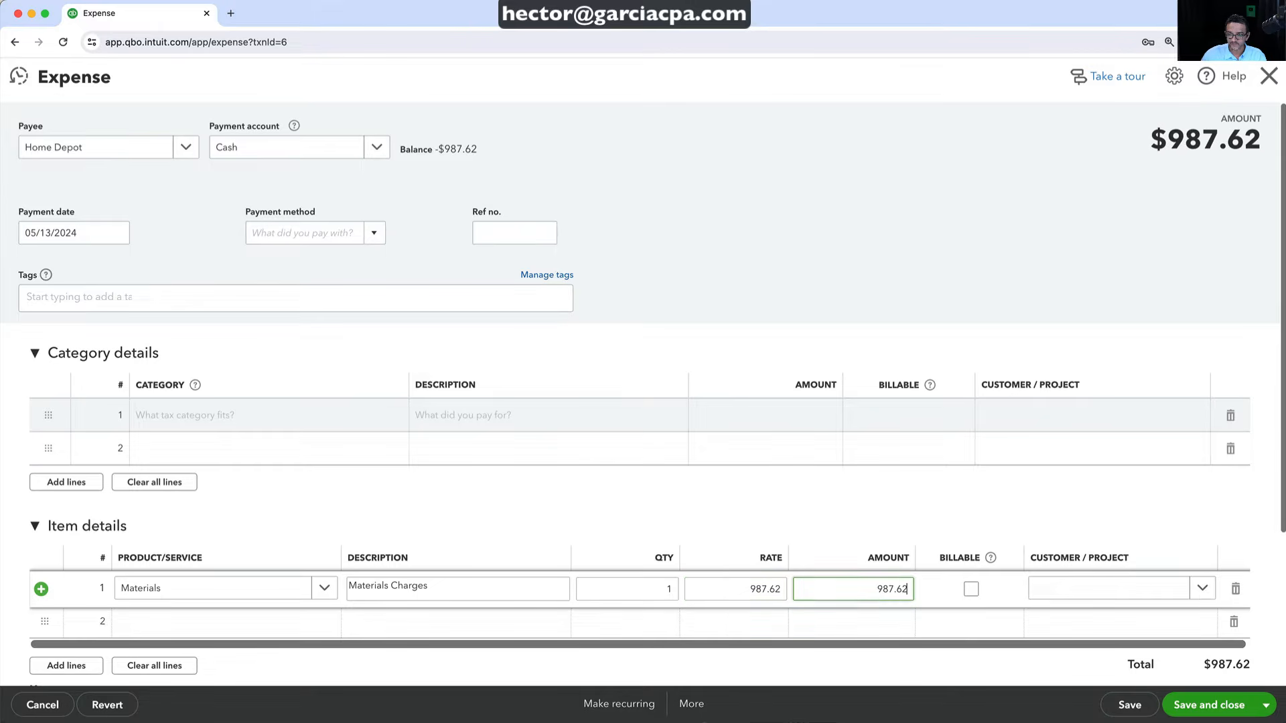
pyautogui.click(1202, 591)
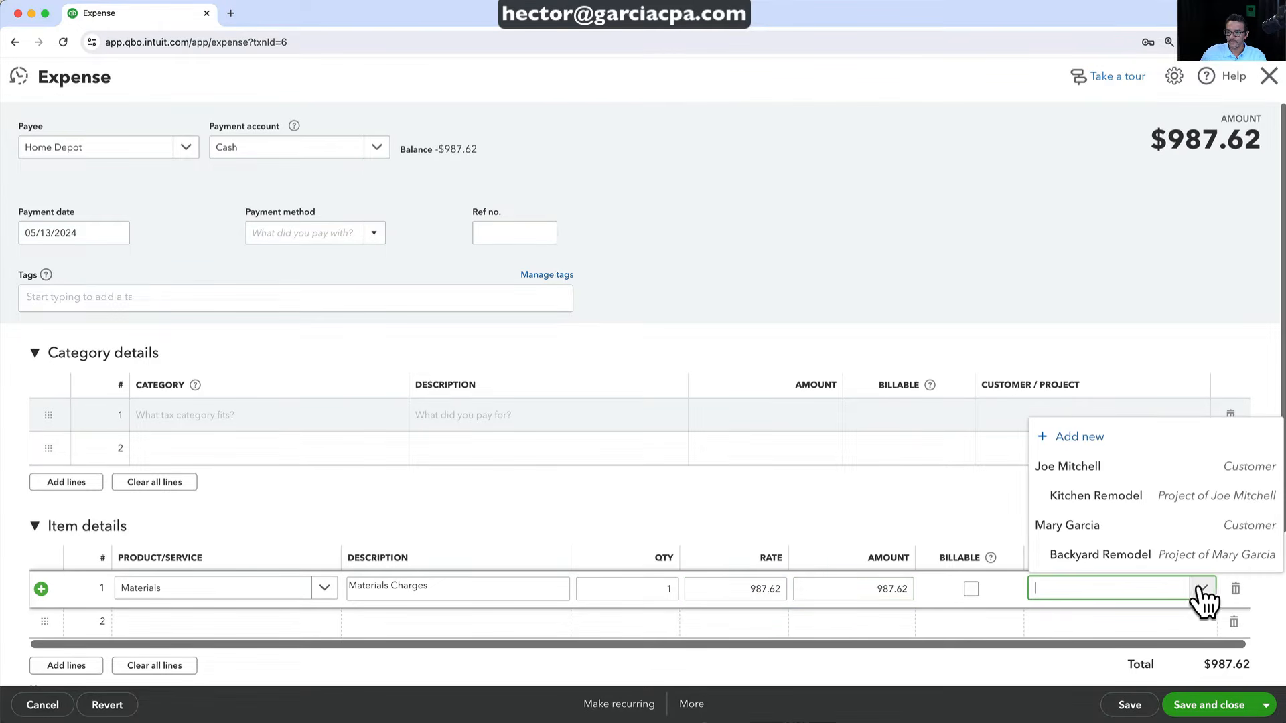
pyautogui.click(1115, 497)
pyautogui.click(1126, 709)
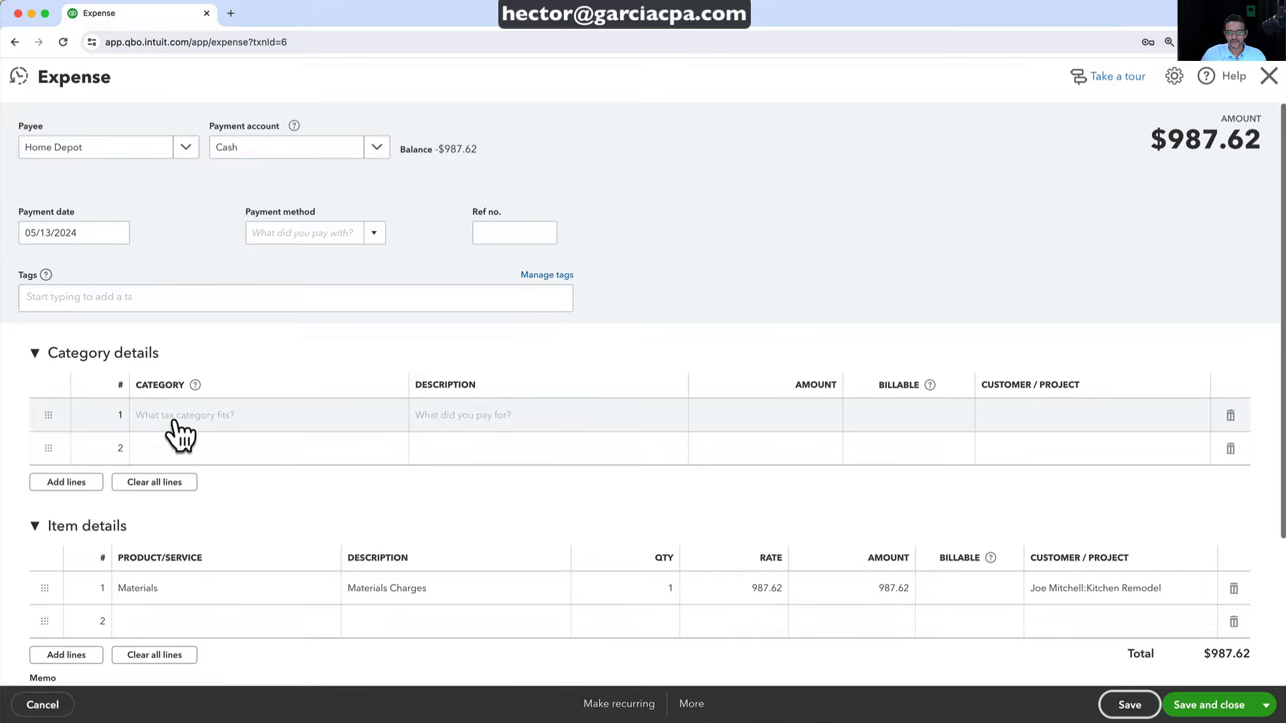
pyautogui.click(1269, 75)
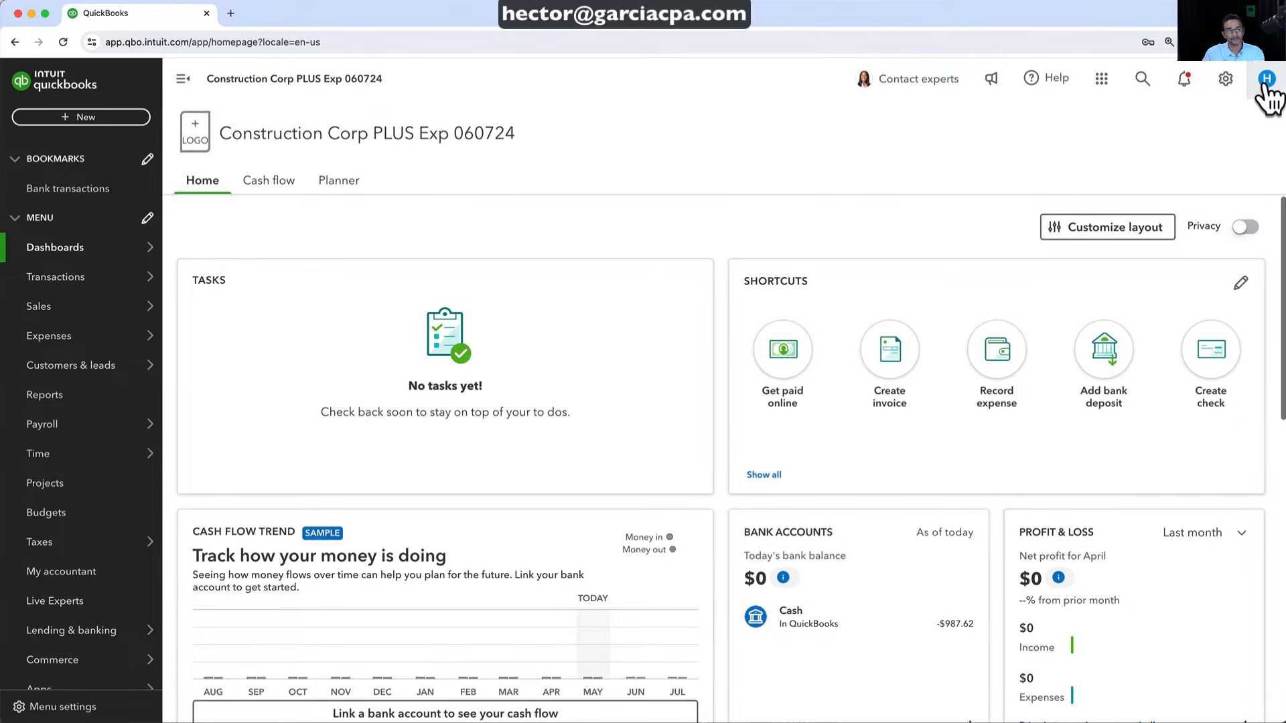
# Start a new check payable to Garcia Plumbing, created as a new vendor
pyautogui.click(79, 120)
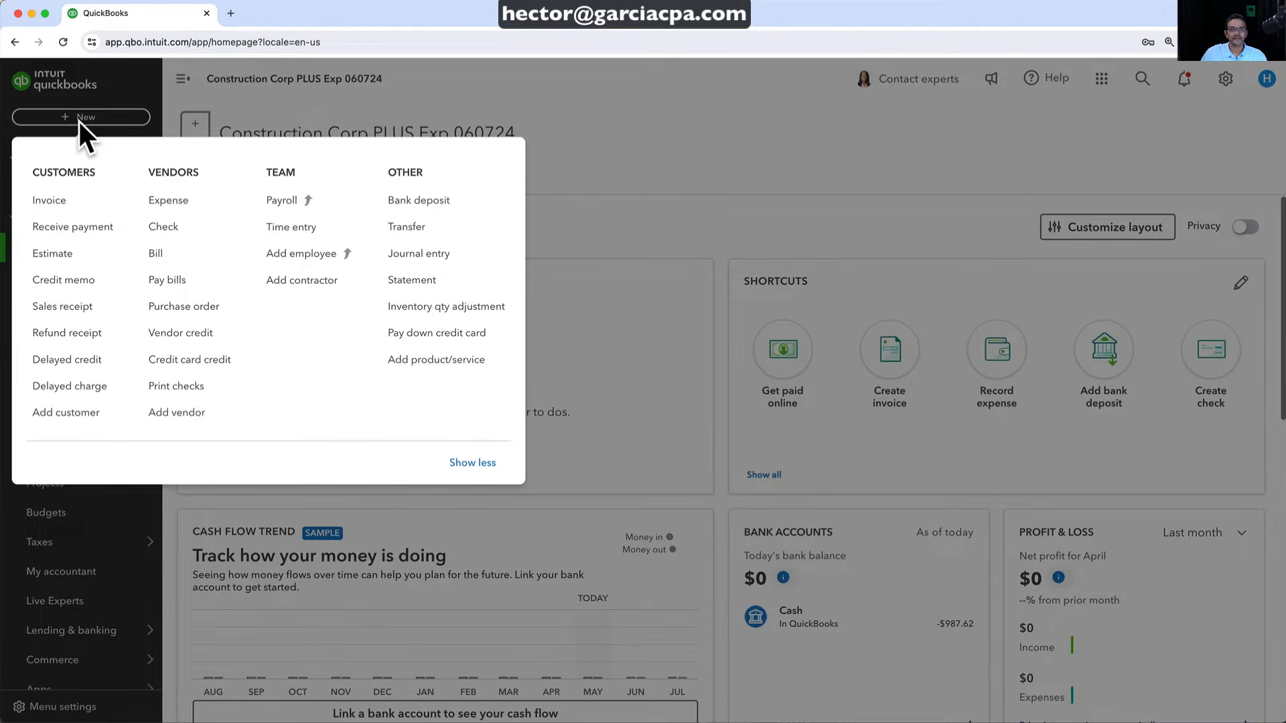
pyautogui.click(167, 229)
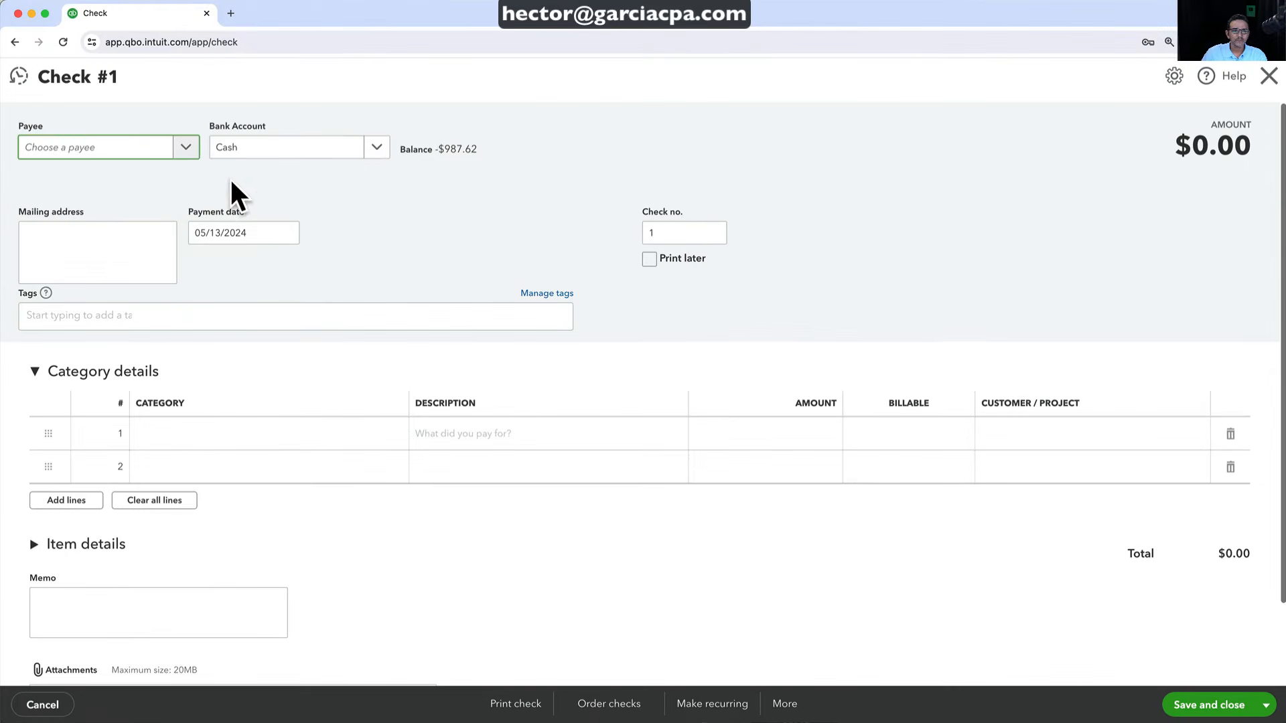
pyautogui.click(182, 148)
pyautogui.click(89, 178)
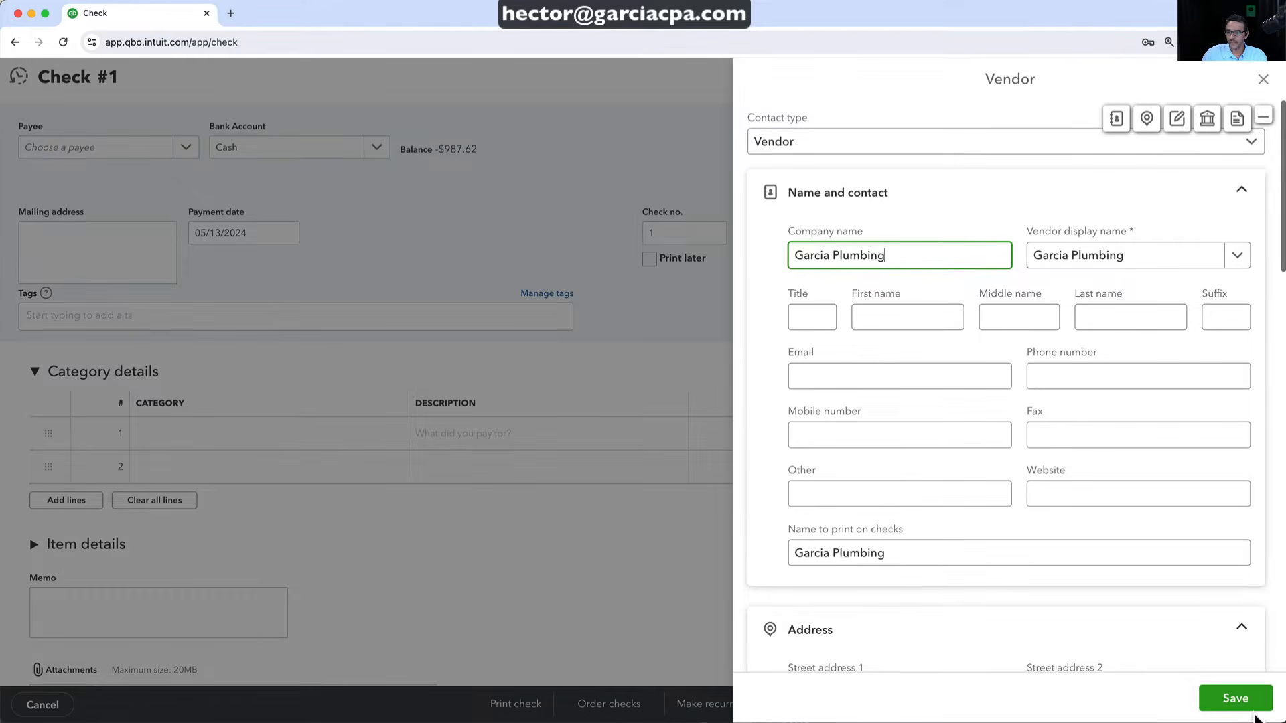
pyautogui.click(1235, 700)
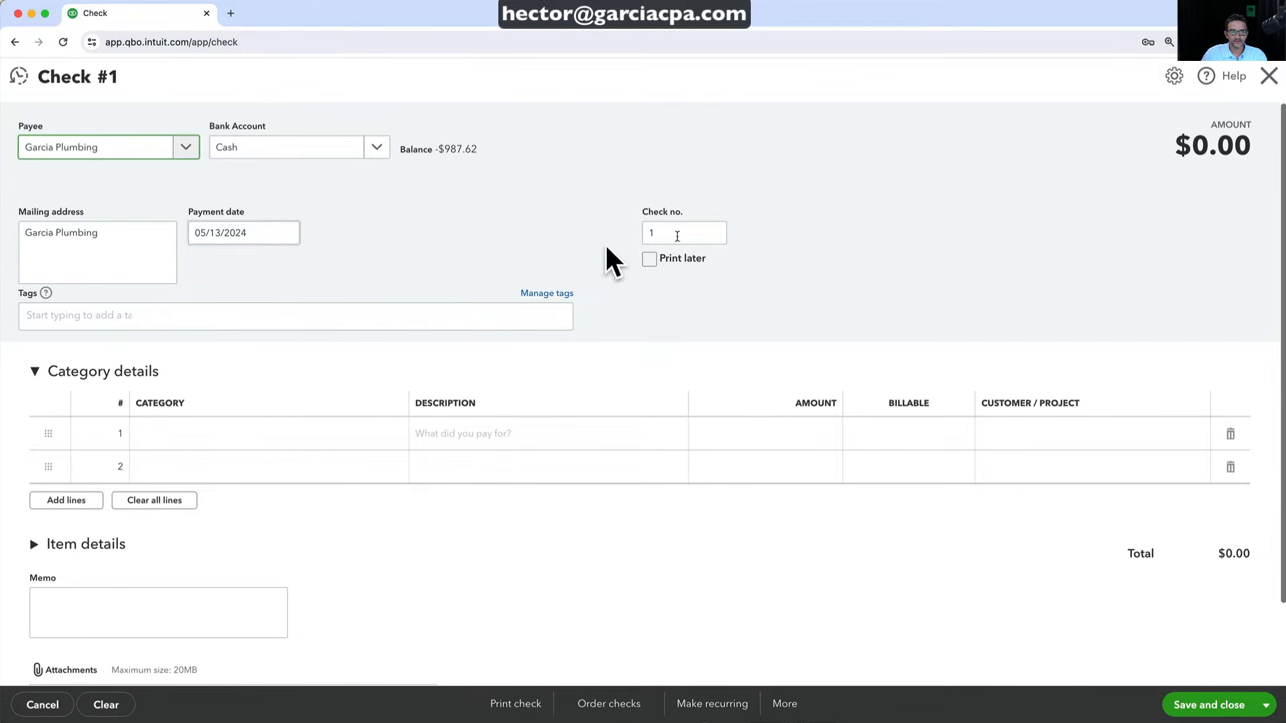
# Set check number 1041 and add a Labor item line
pyautogui.click(711, 228)
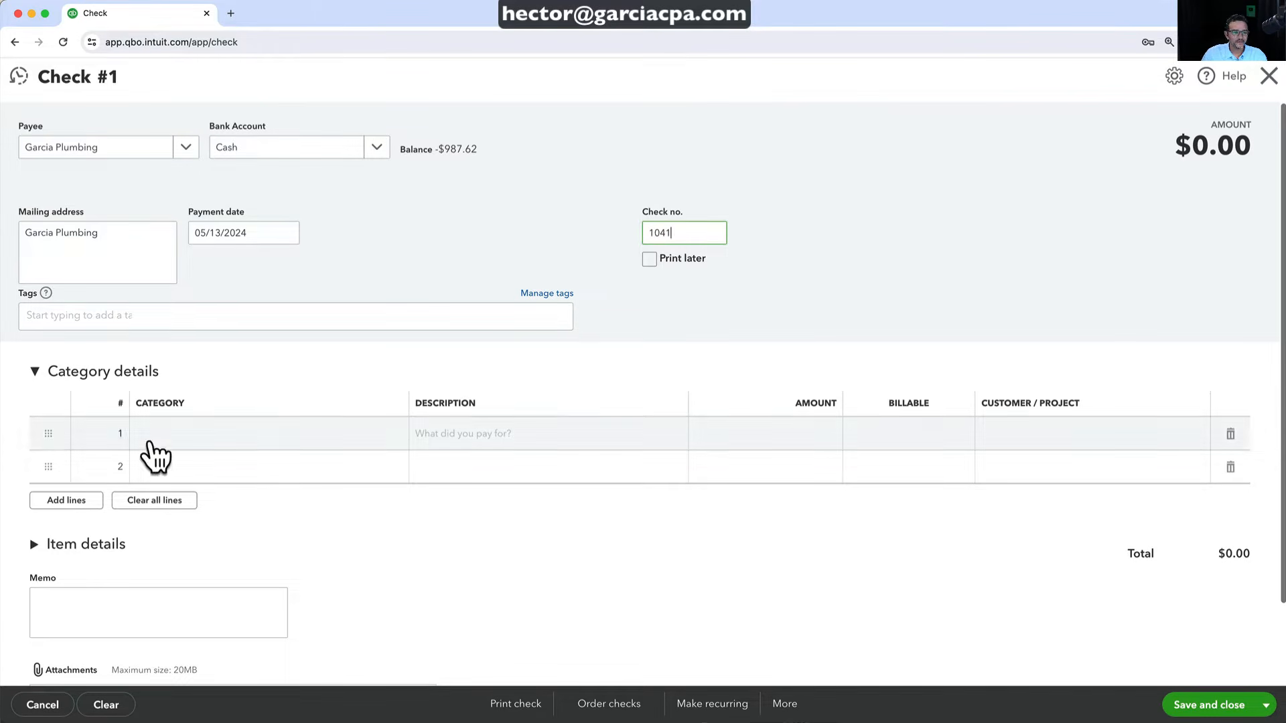
pyautogui.click(57, 546)
pyautogui.scroll(-3, 163, 556)
pyautogui.click(163, 523)
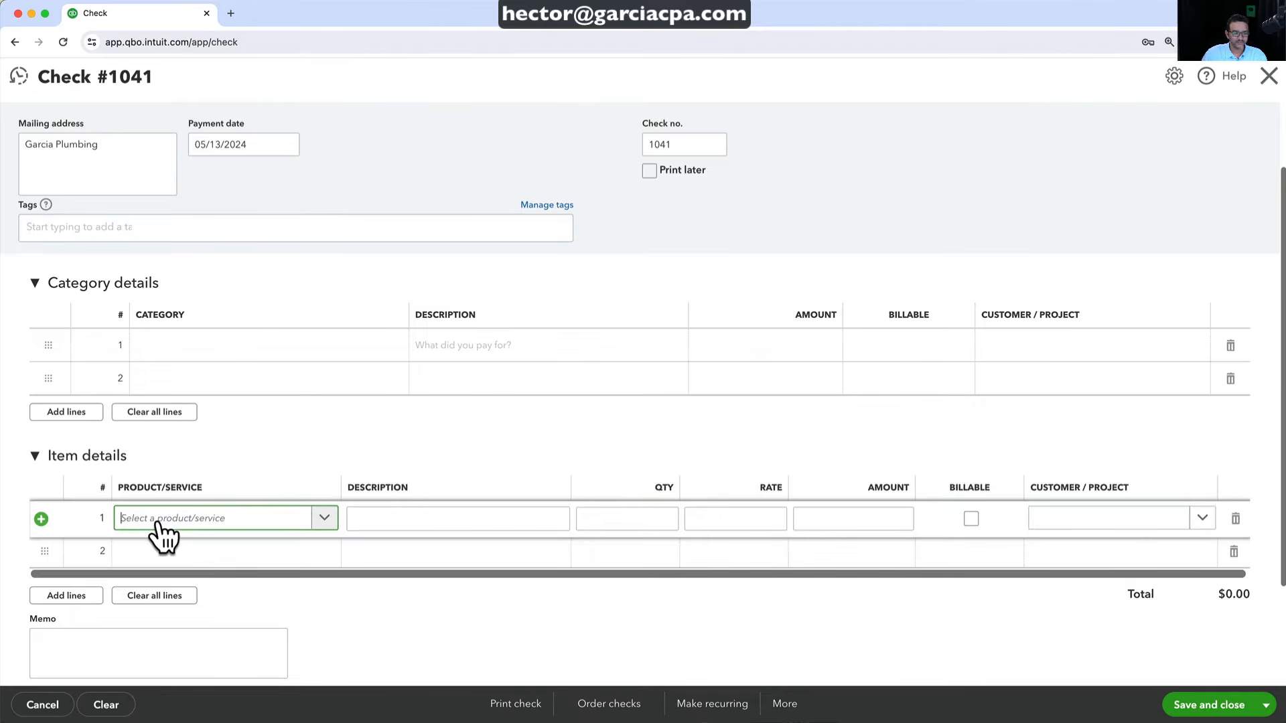
pyautogui.write('labor')
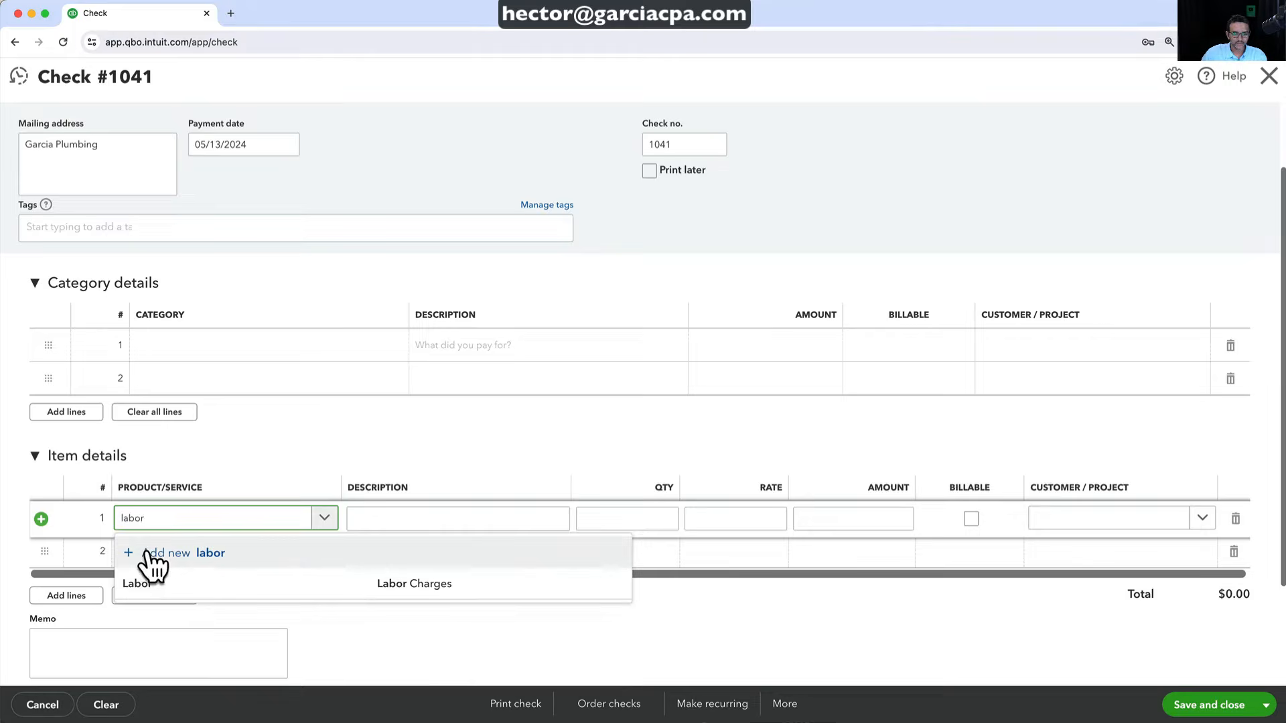
pyautogui.click(164, 584)
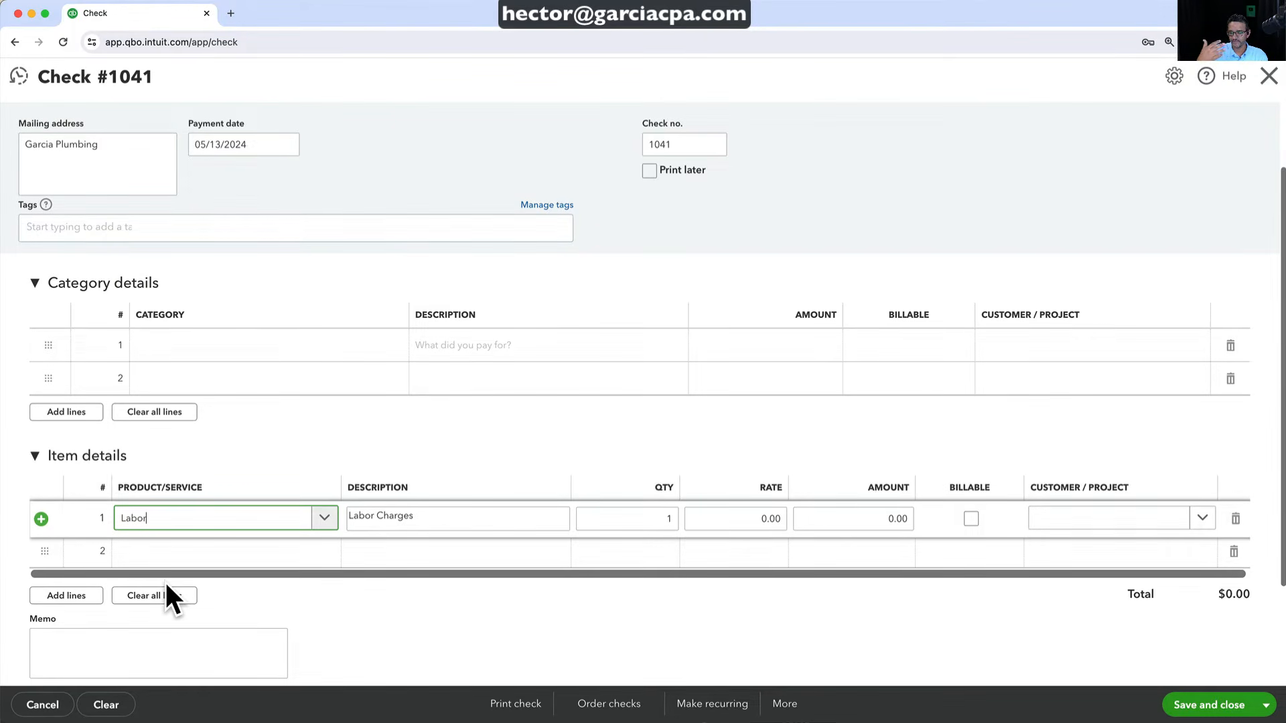
# Enter 7 hours at $68.50 for Kitchen Remodel, then save and close the check
pyautogui.click(654, 517)
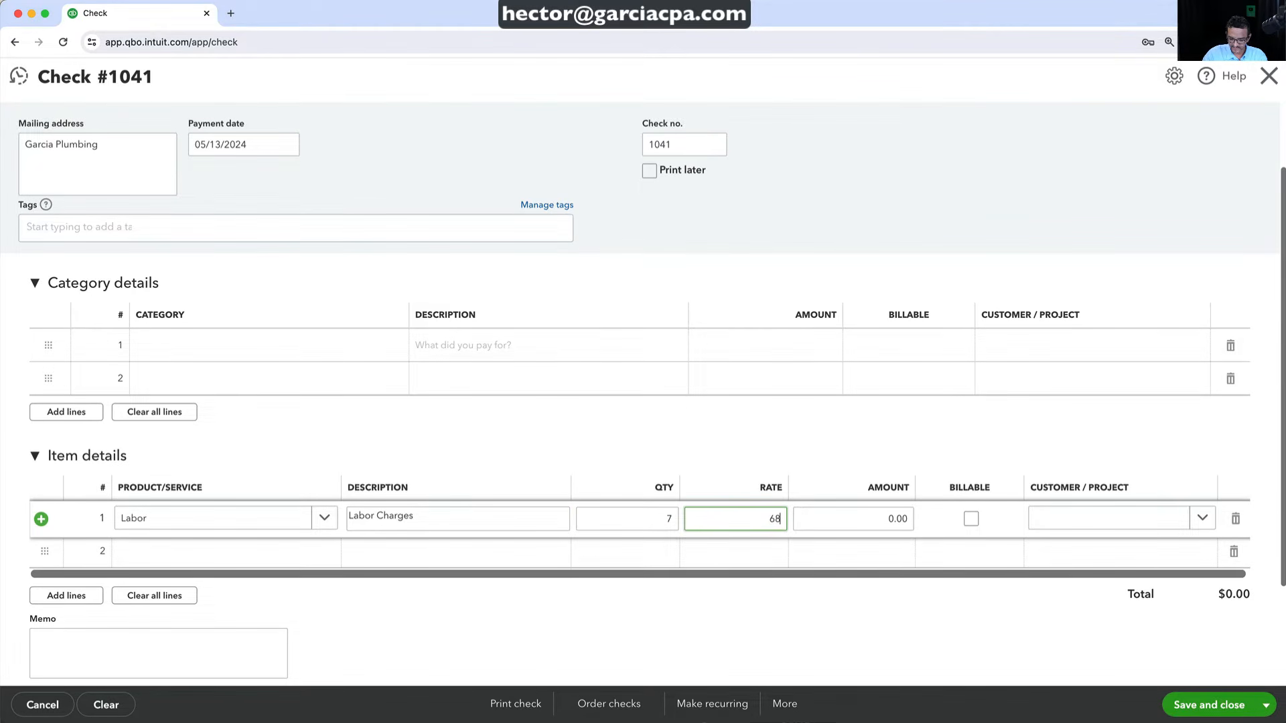
pyautogui.press('Tab')
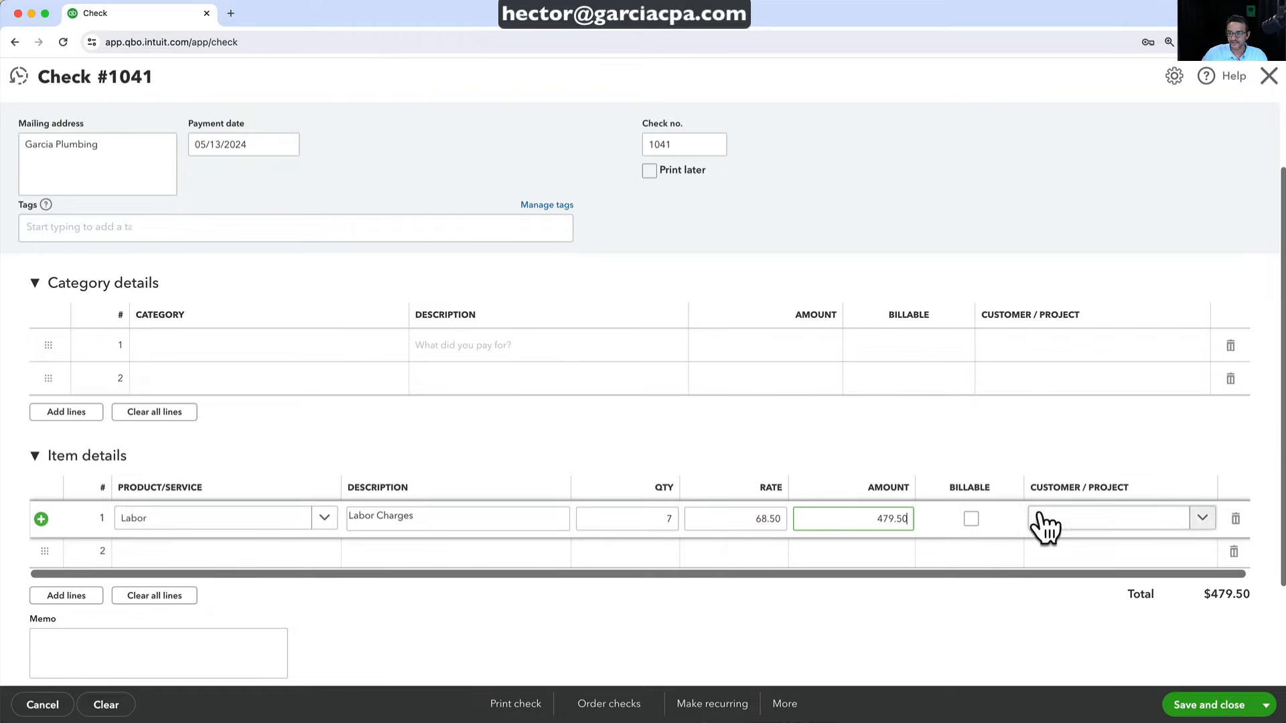
pyautogui.click(1202, 519)
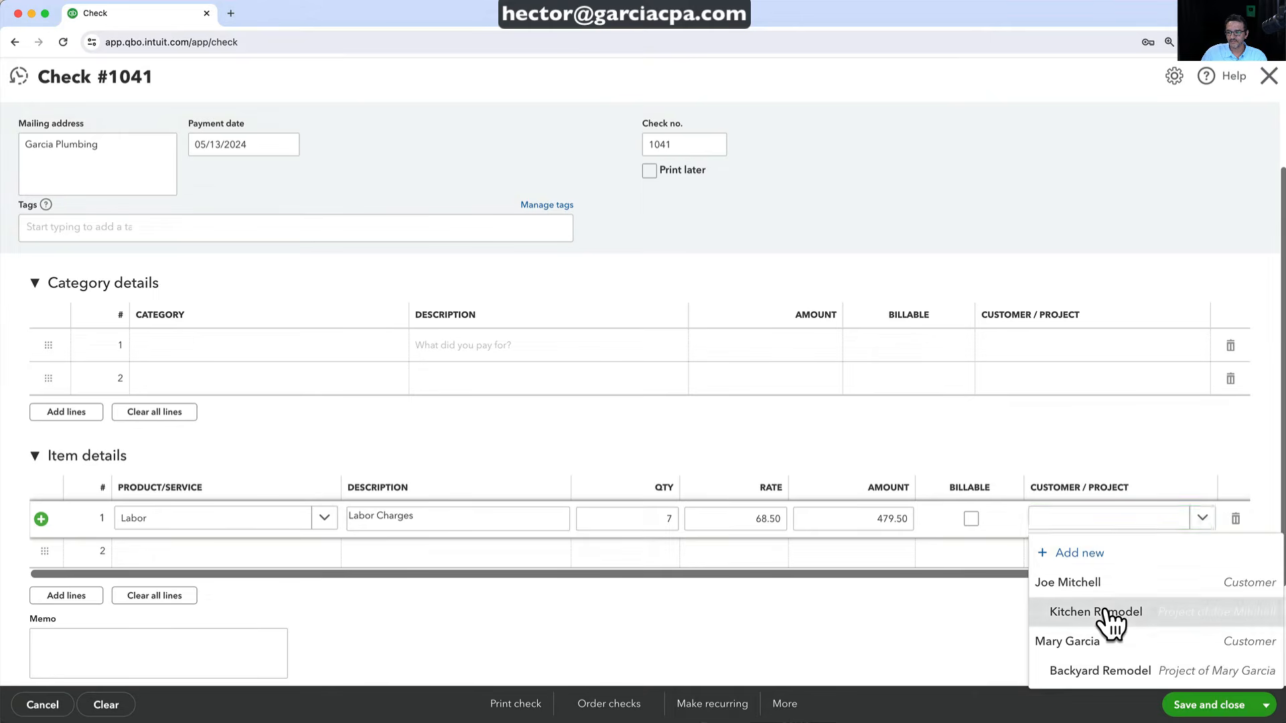
pyautogui.click(1104, 615)
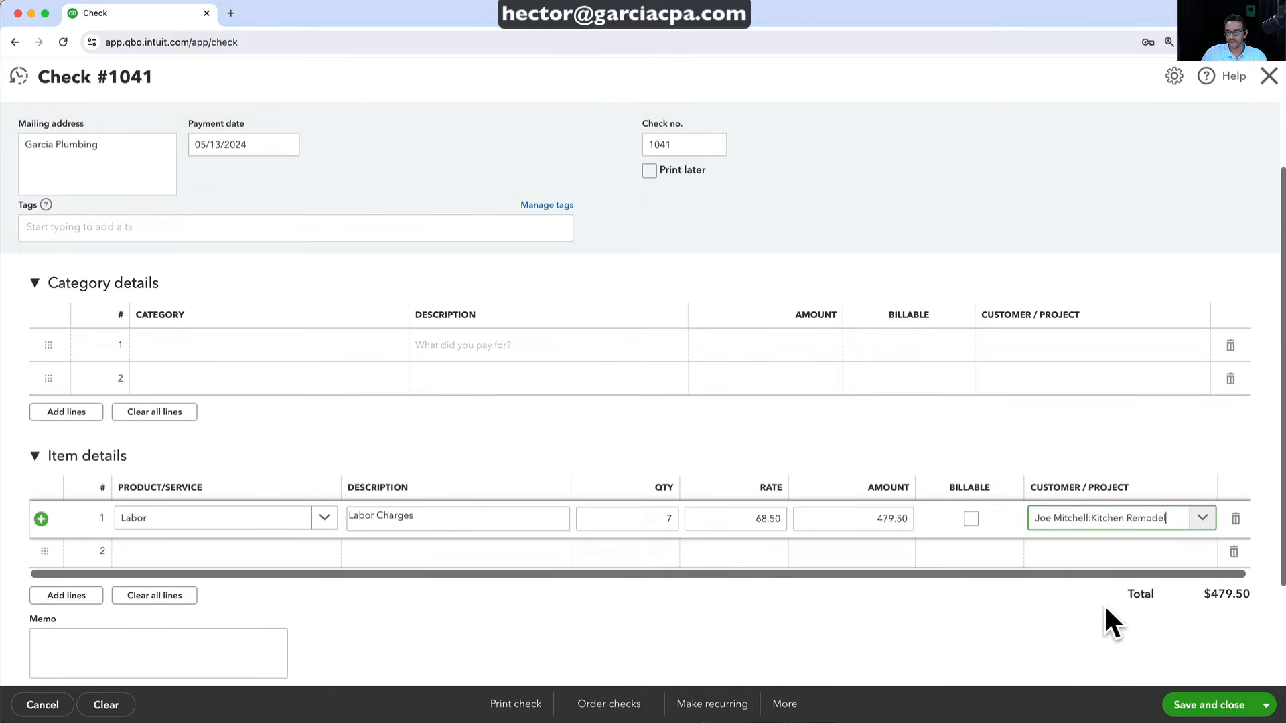
pyautogui.click(1196, 705)
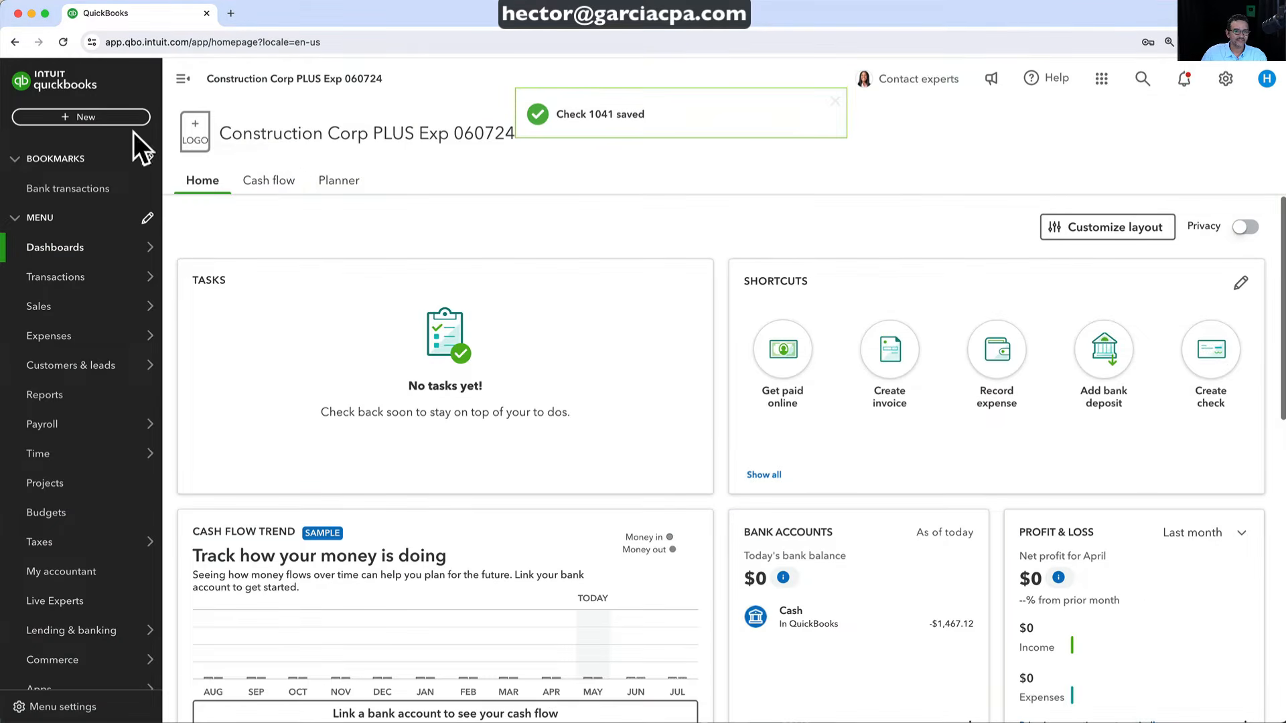
pyautogui.click(73, 116)
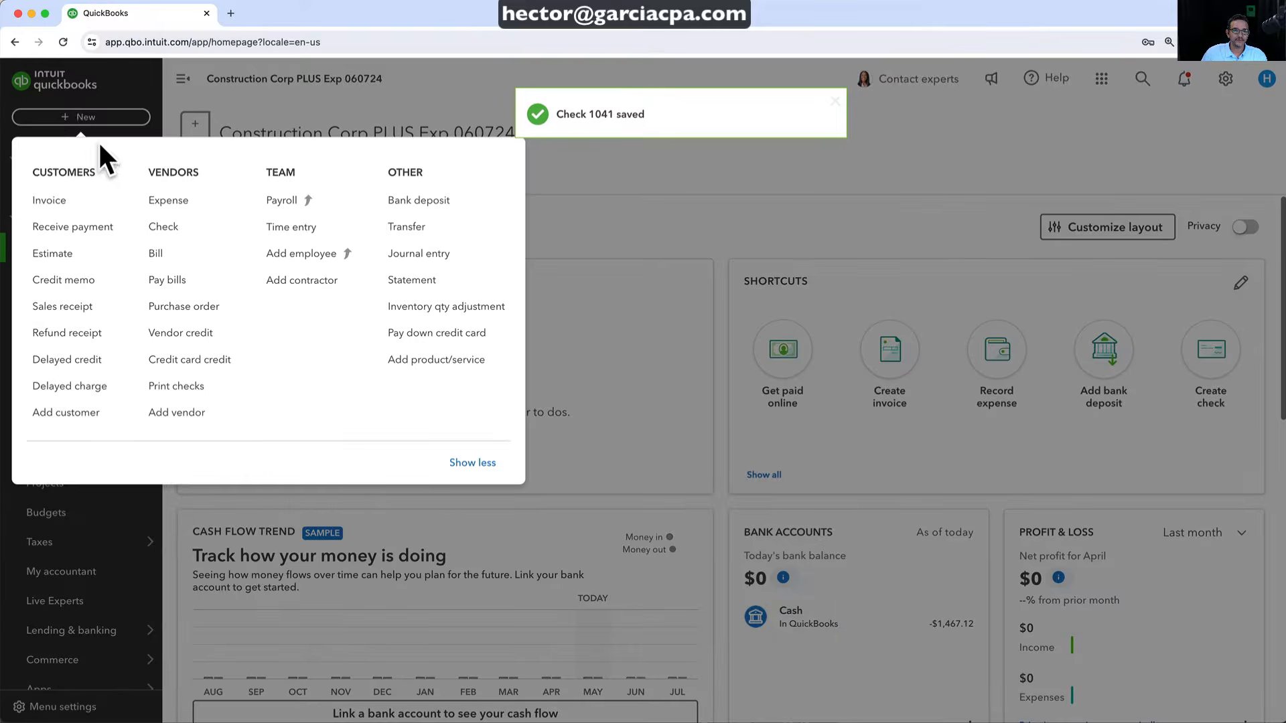
# Start a new bill from Equipment Depot, created as a new vendor
pyautogui.click(168, 253)
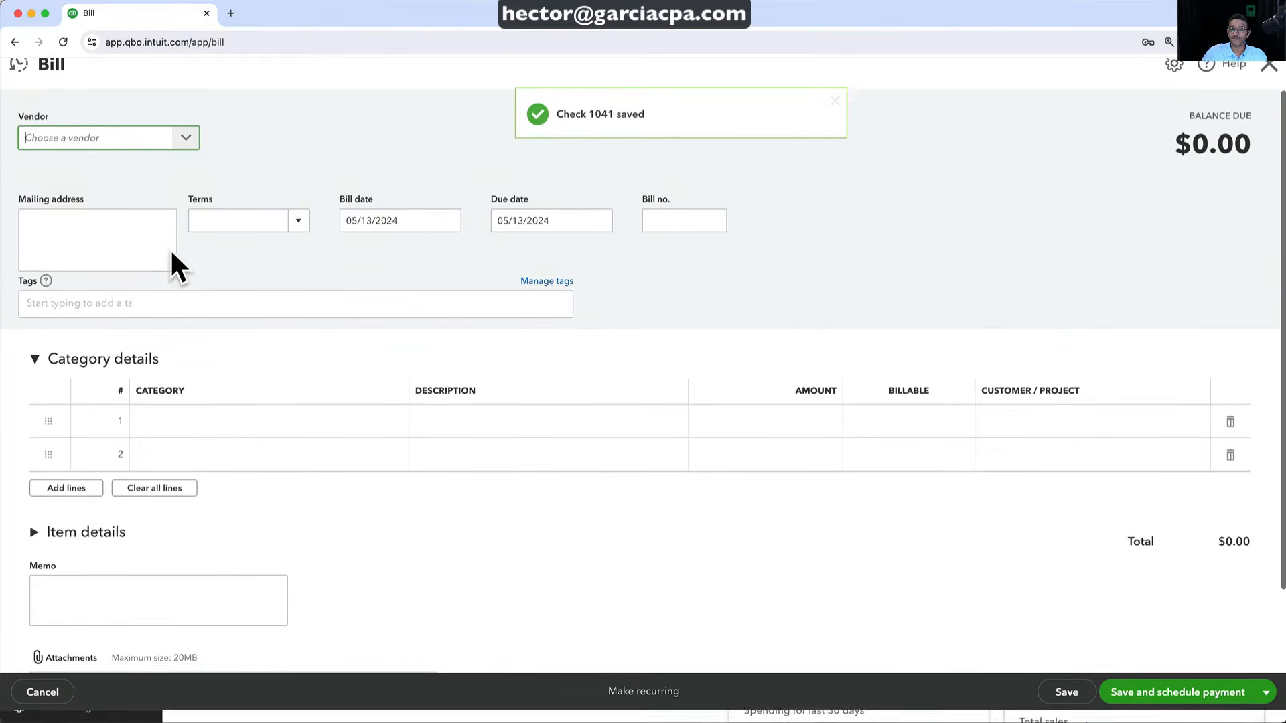
pyautogui.click(183, 149)
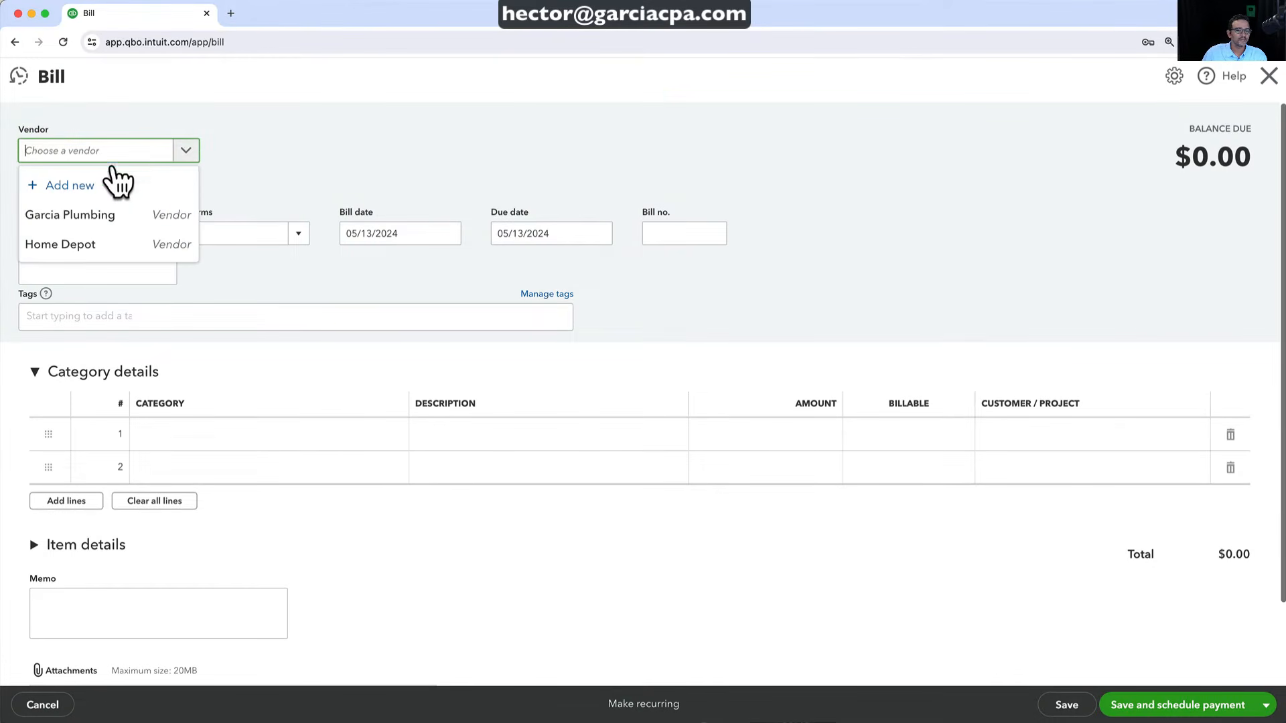
pyautogui.click(111, 175)
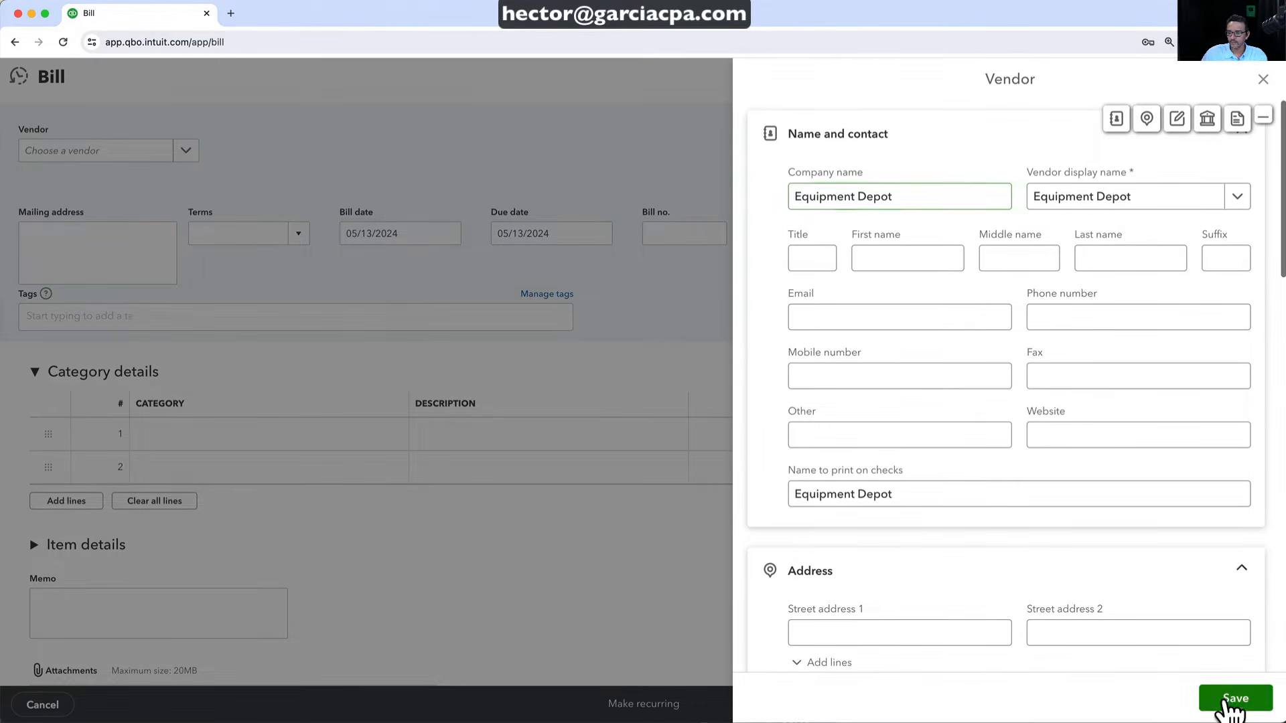
pyautogui.click(1231, 702)
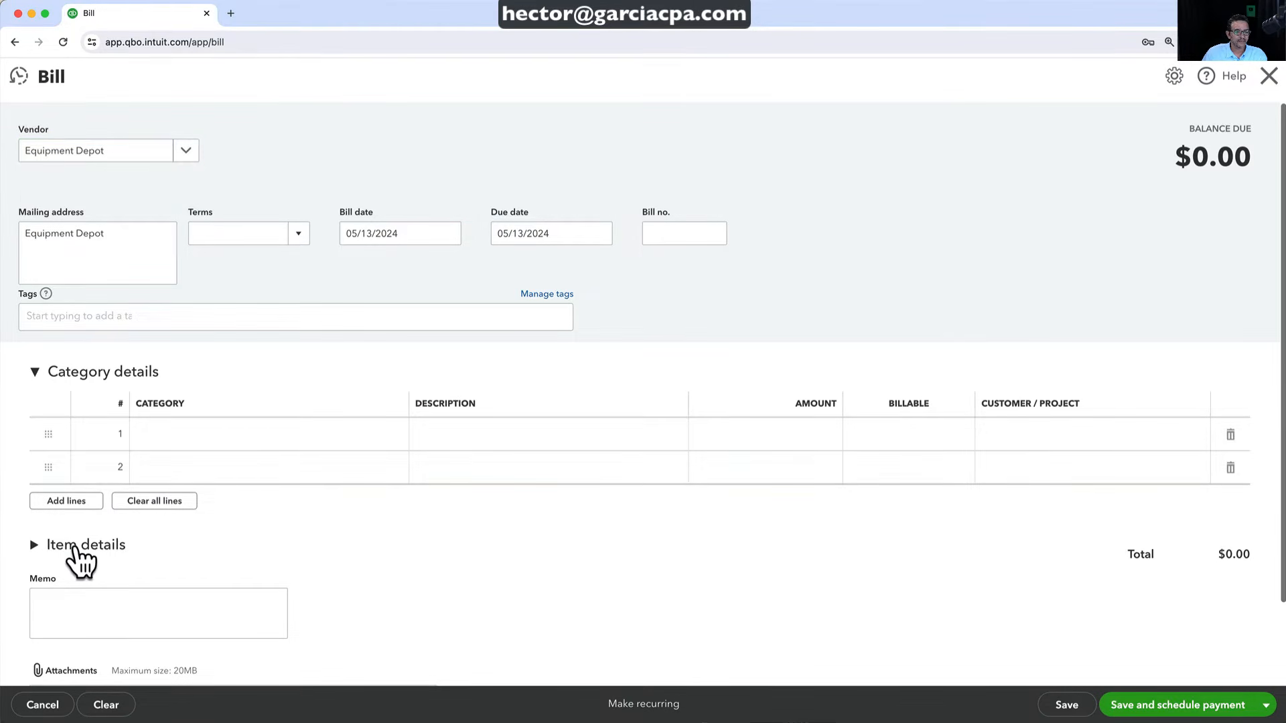
# Add an Equipment item line at a rate of 400
pyautogui.click(57, 548)
pyautogui.scroll(-2, 52, 550)
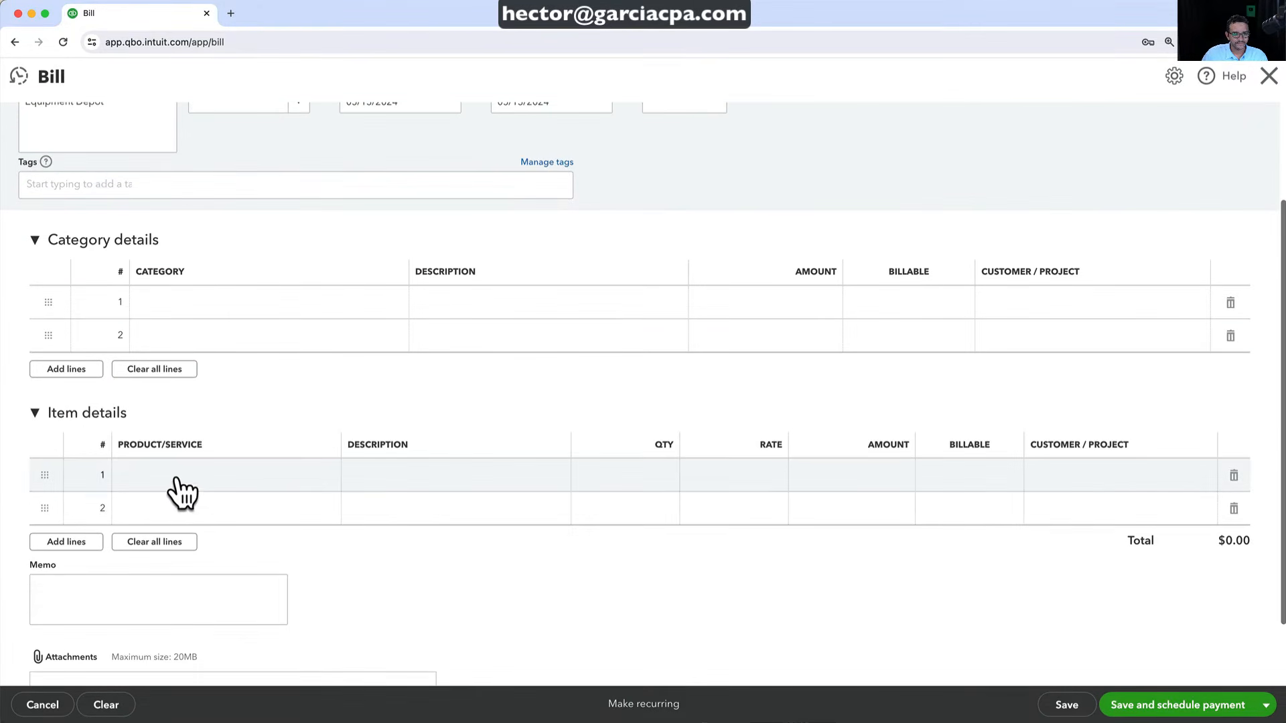
pyautogui.click(176, 480)
pyautogui.write('equi')
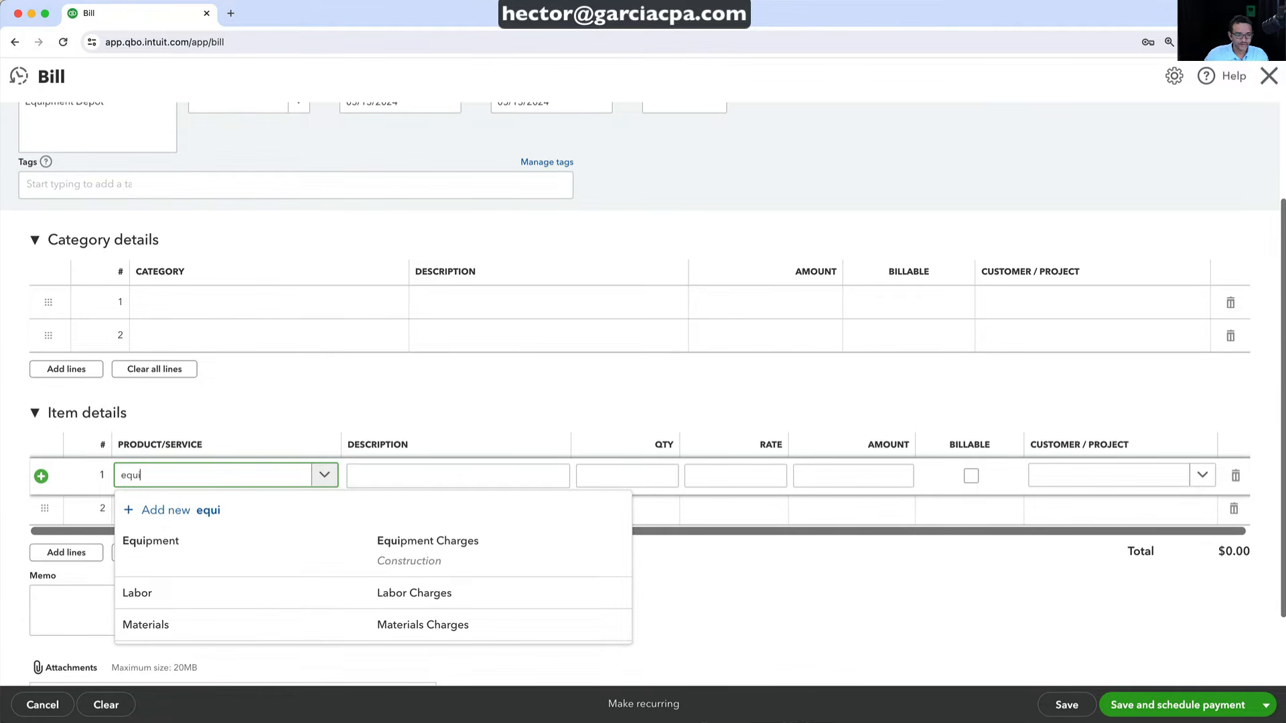
pyautogui.click(172, 553)
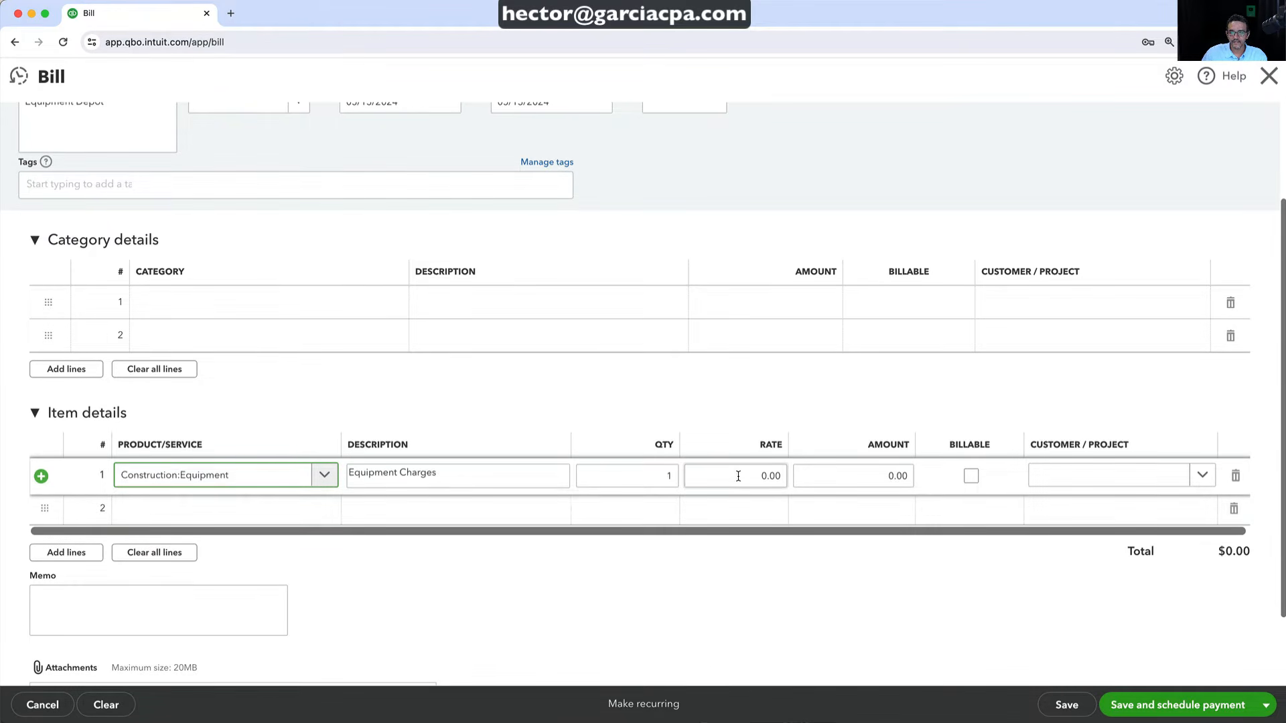
pyautogui.moveTo(738, 476); pyautogui.dragTo(772, 472)
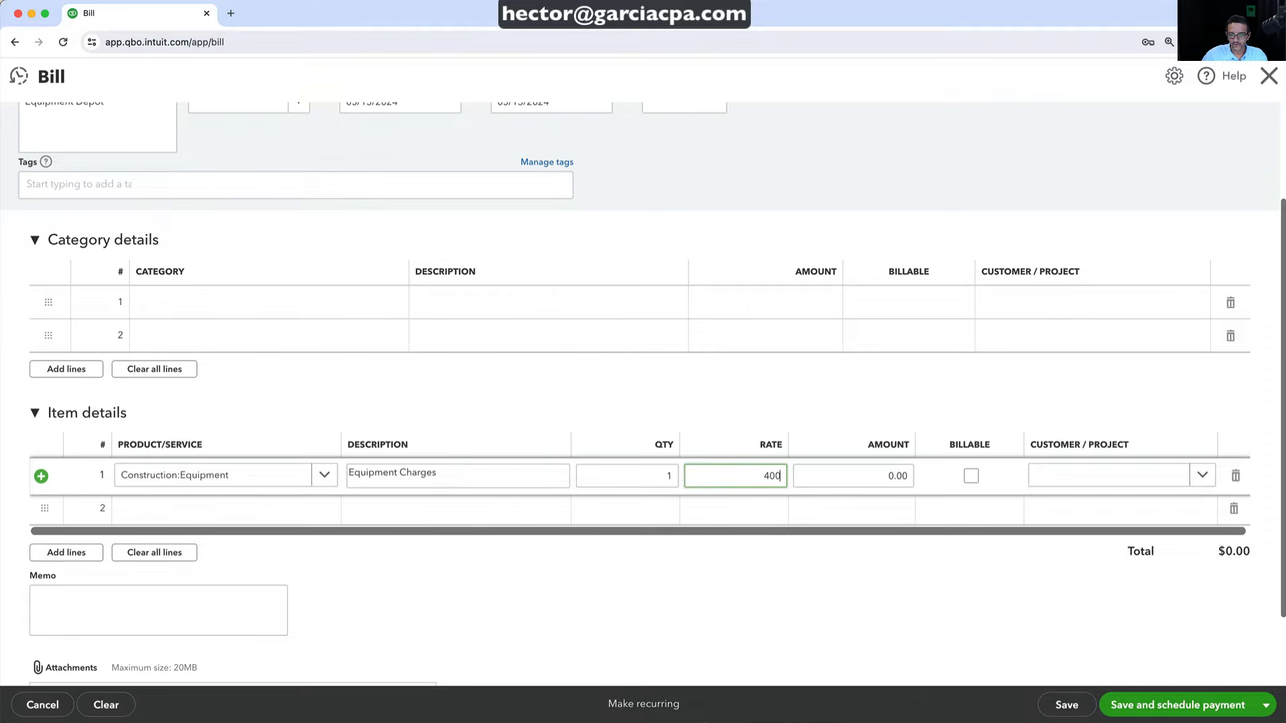
pyautogui.press('Tab')
# Change the line description to 'renting backhow', then save and close the bill
pyautogui.click(485, 468)
pyautogui.click(485, 468)
pyautogui.moveTo(484, 468); pyautogui.dragTo(348, 458)
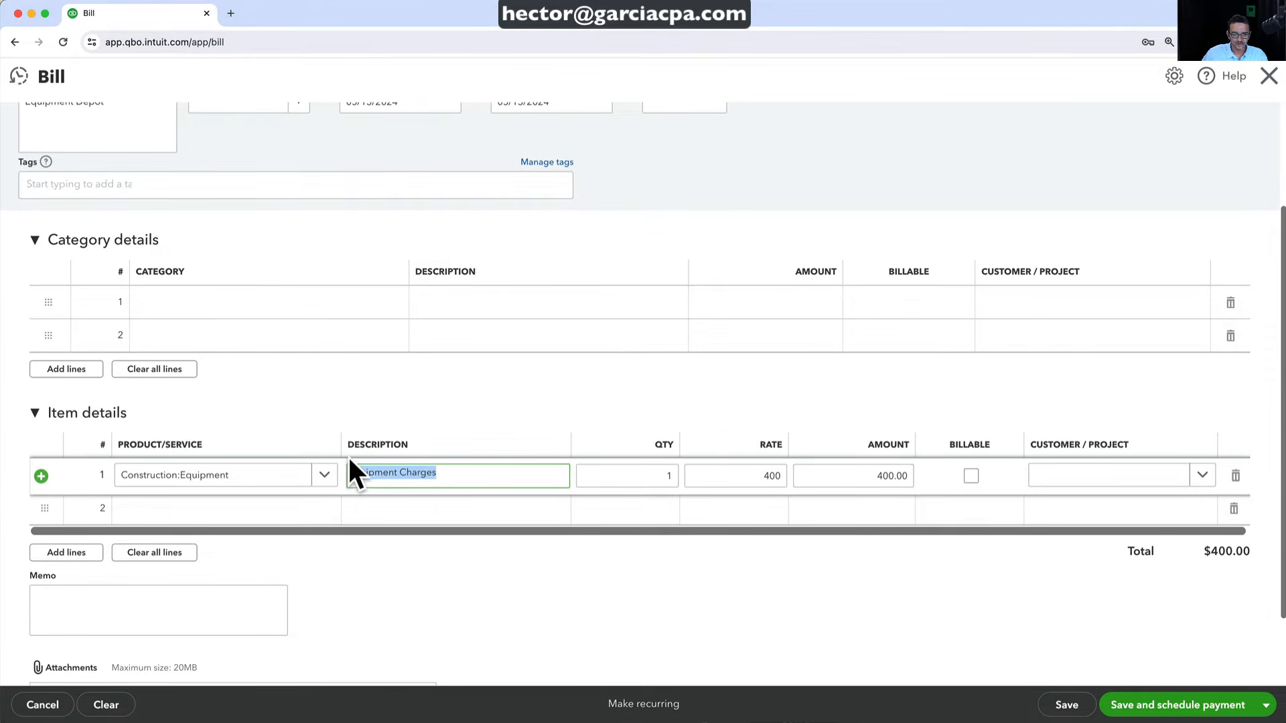
pyautogui.write('renting b')
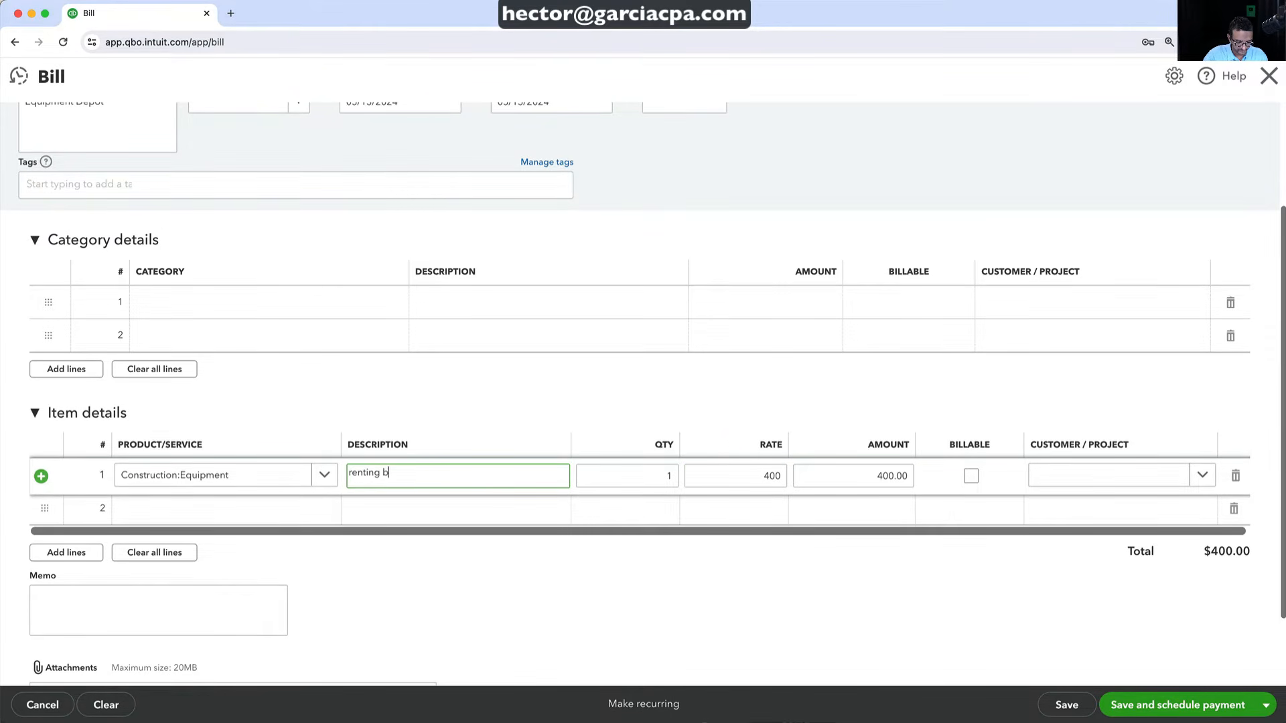
pyautogui.write('ackhow')
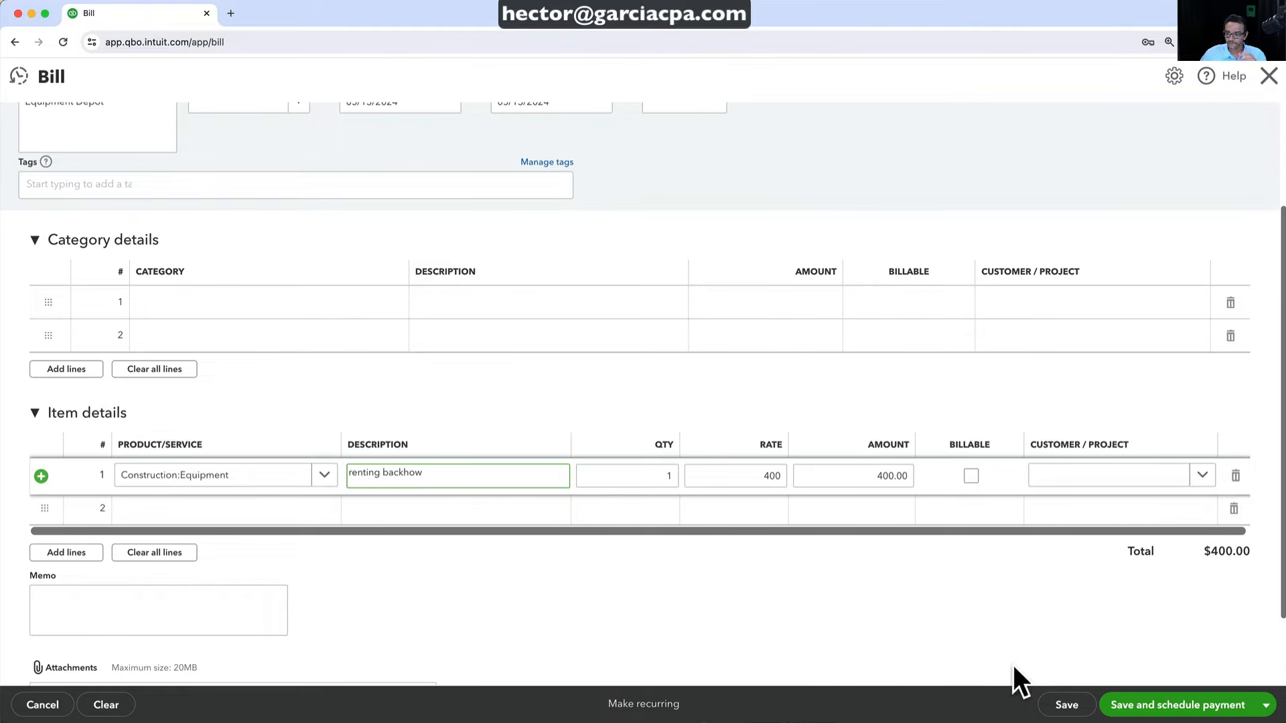
pyautogui.click(1071, 707)
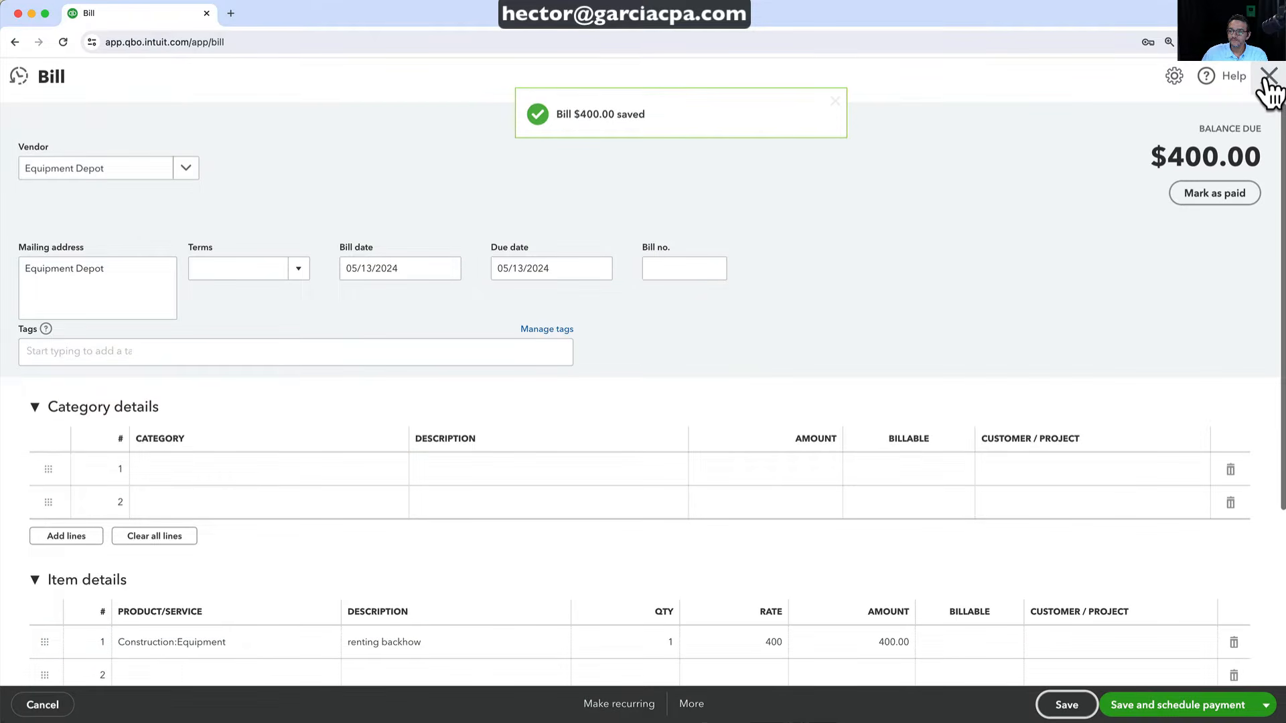
pyautogui.click(1269, 76)
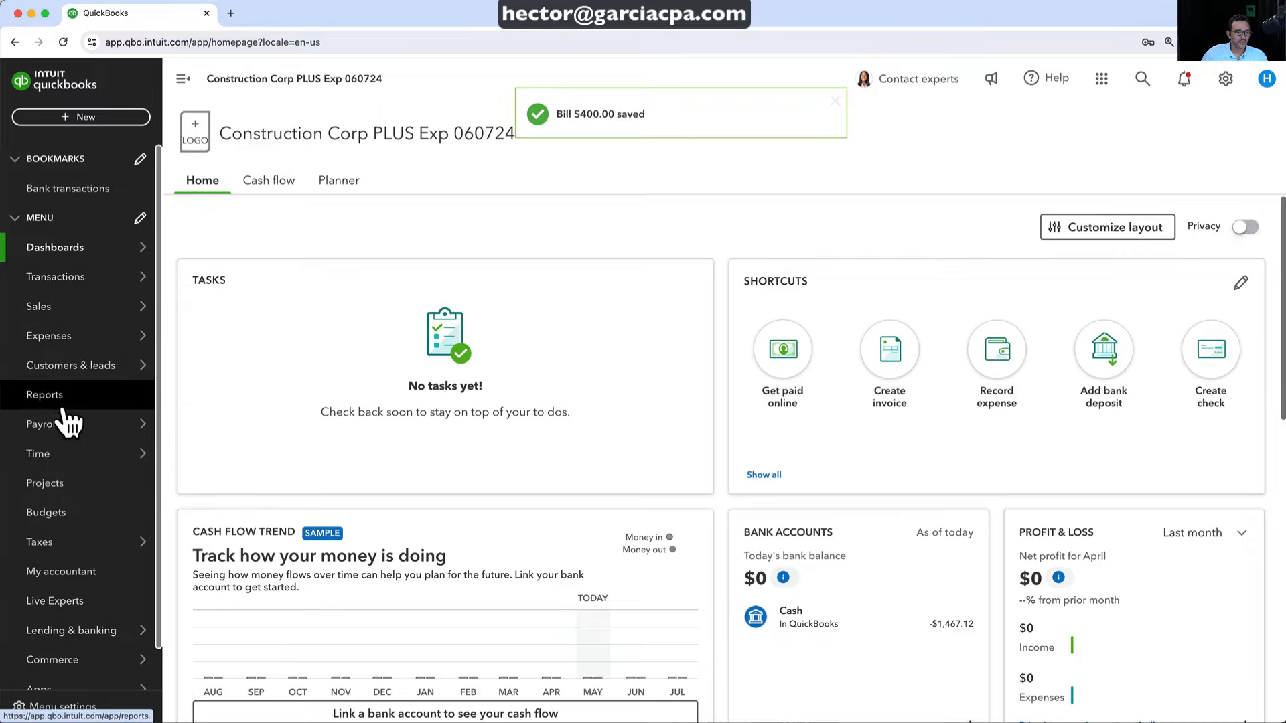
# Open the Kitchen Remodel project overview and expand its $1,467.12 Cost of goods sold row
pyautogui.click(50, 488)
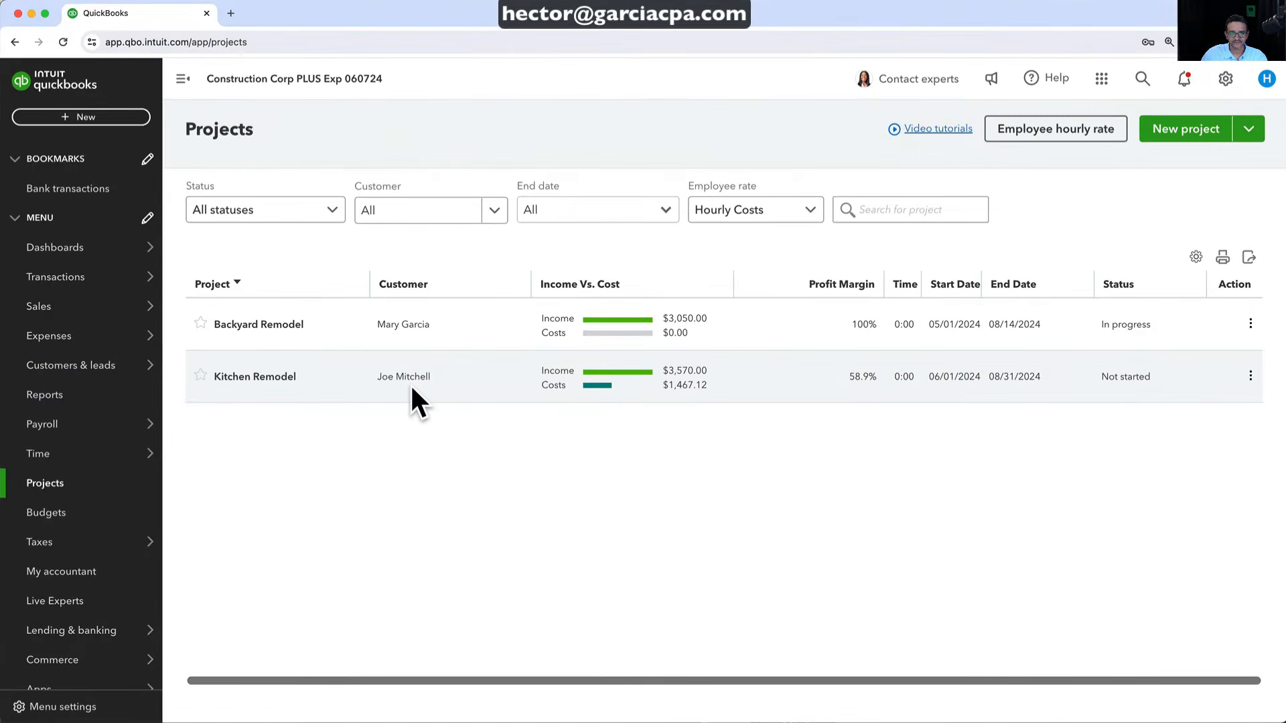
pyautogui.click(287, 382)
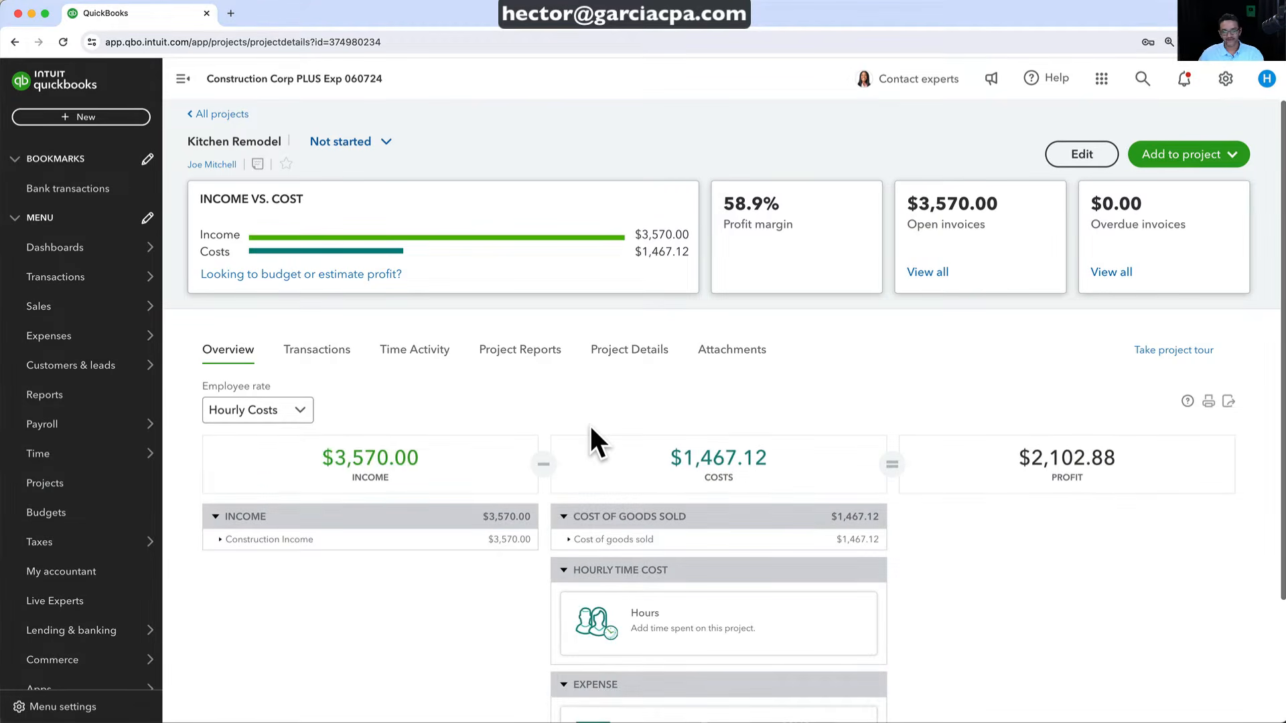
pyautogui.scroll(-3, 690, 579)
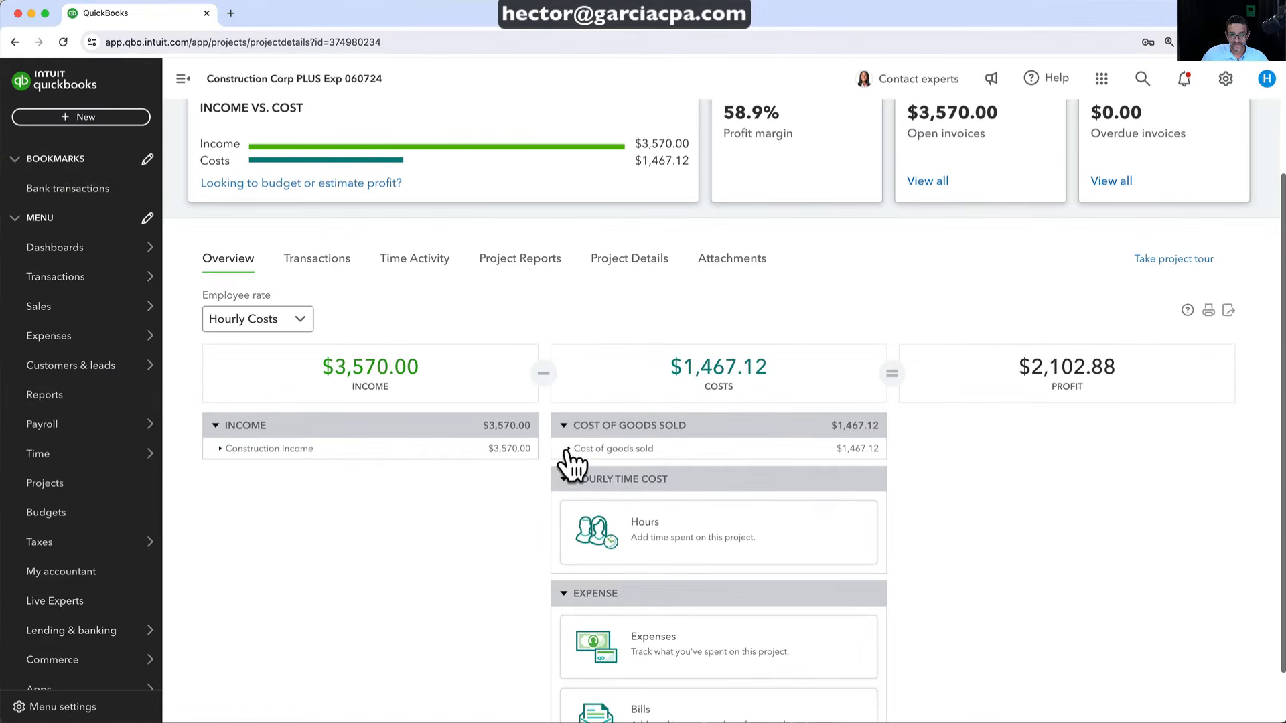
pyautogui.click(852, 440)
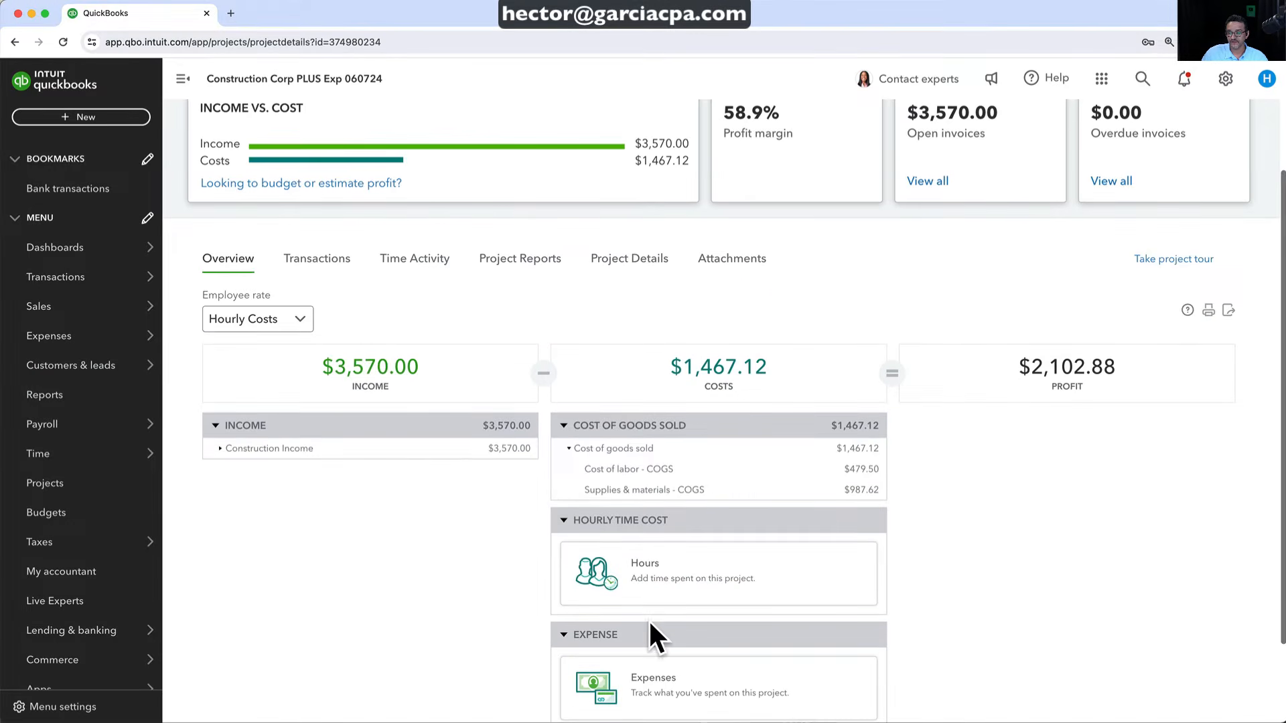
pyautogui.scroll(-3, 651, 625)
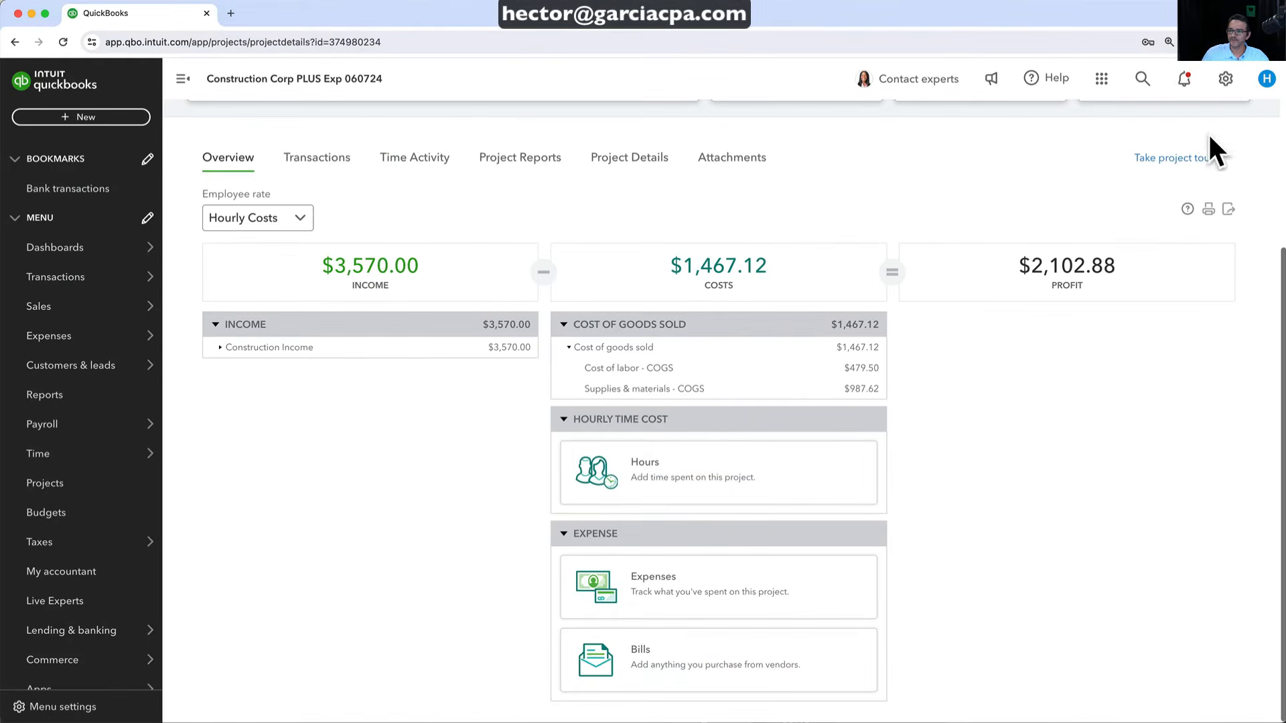
# Reopen the $400 Equipment Depot bill, assign its line to Kitchen Remodel, and save
pyautogui.click(1142, 79)
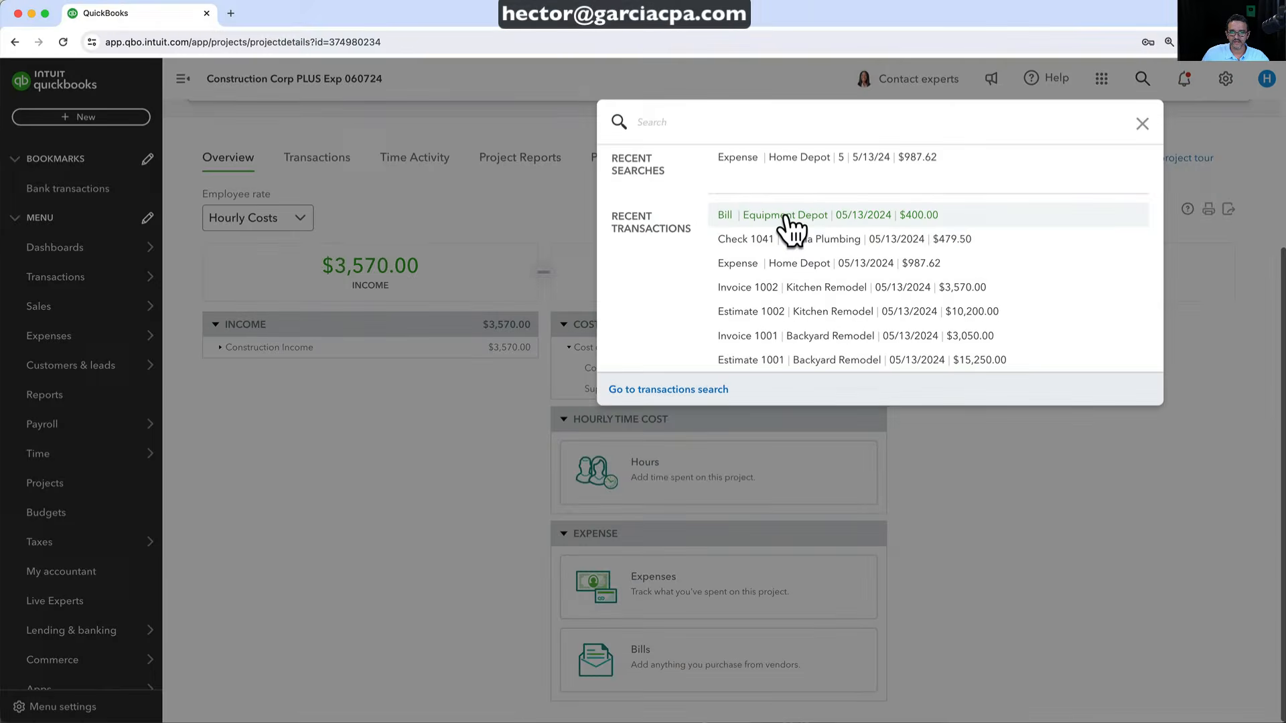
pyautogui.click(842, 218)
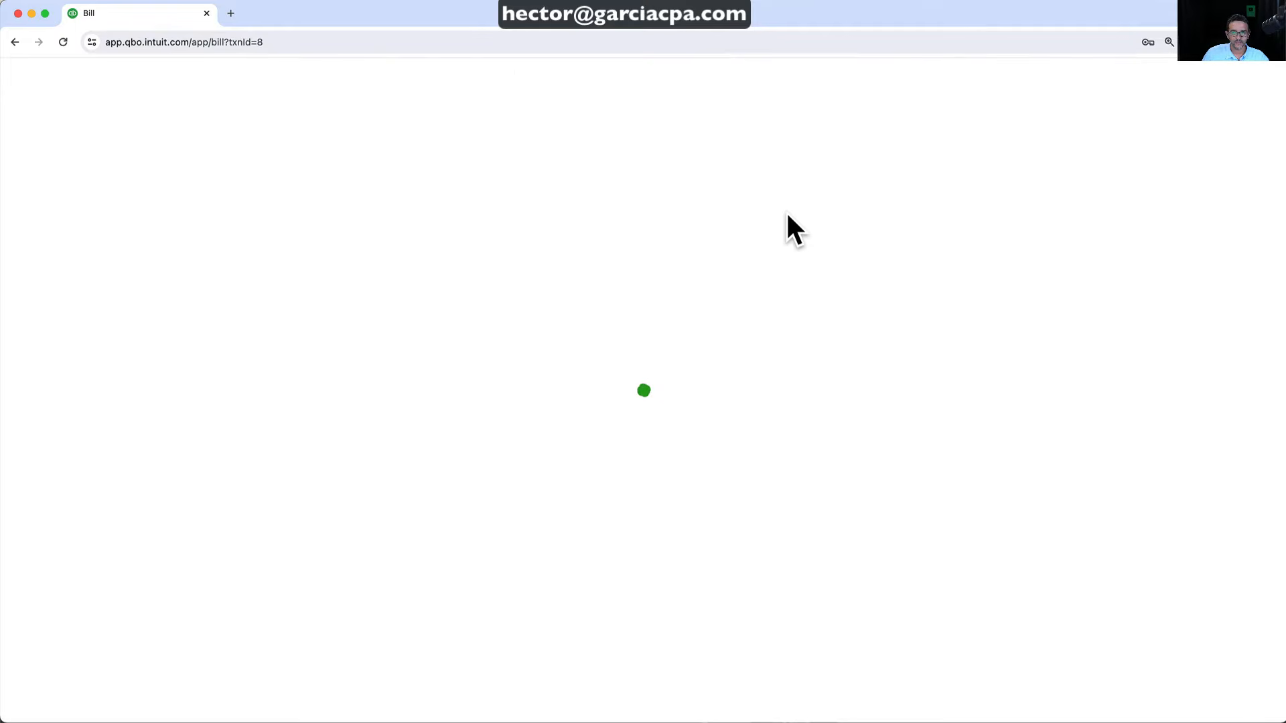
pyautogui.scroll(-1, 1102, 583)
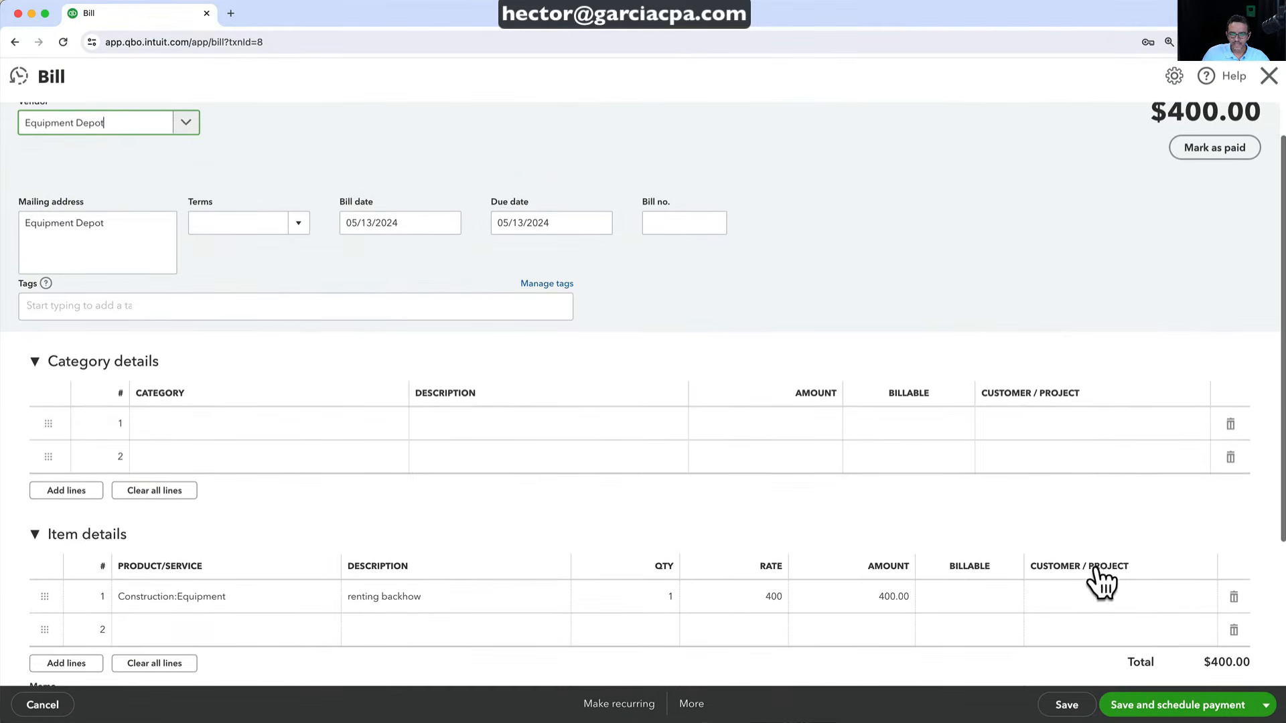
pyautogui.click(1098, 603)
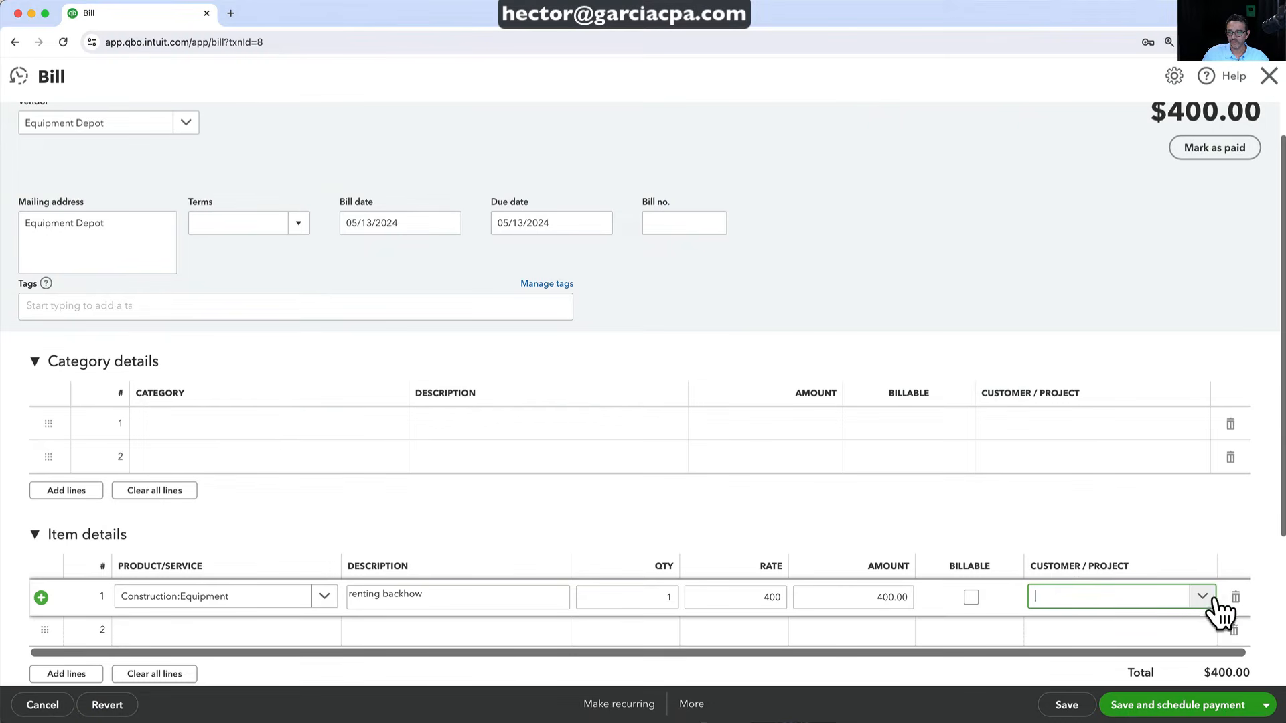
pyautogui.click(1202, 598)
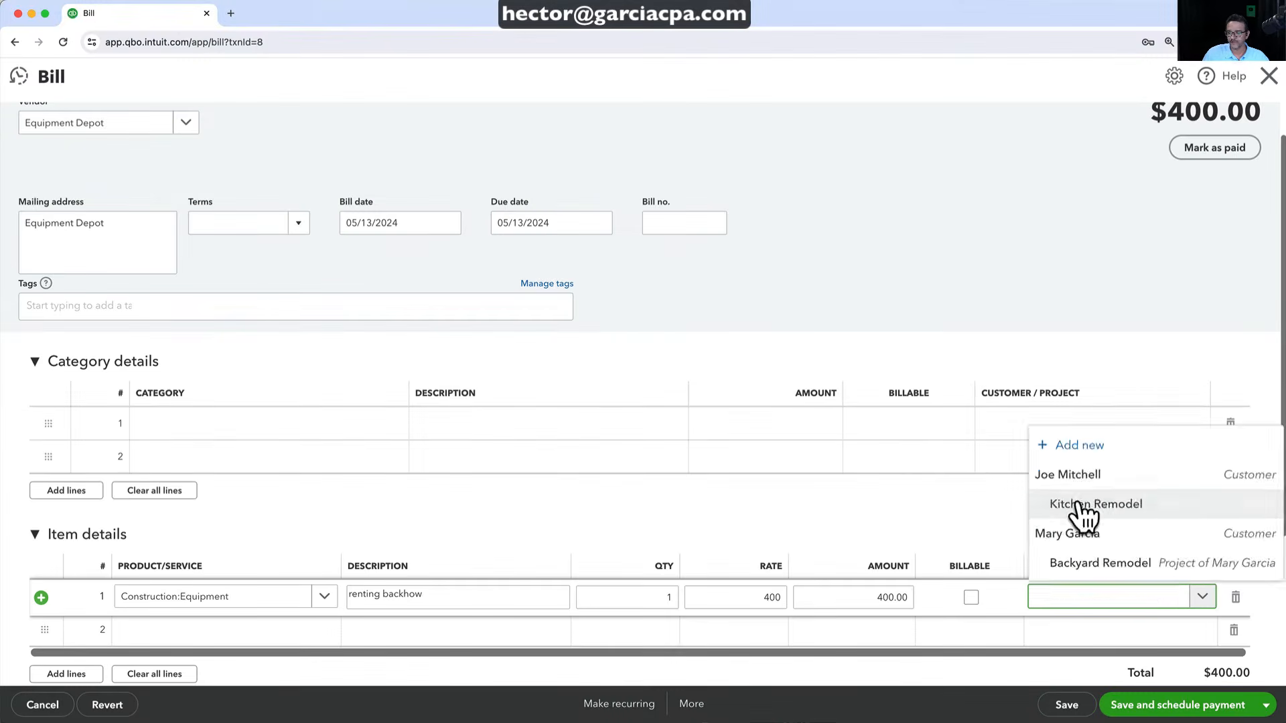
pyautogui.click(1085, 505)
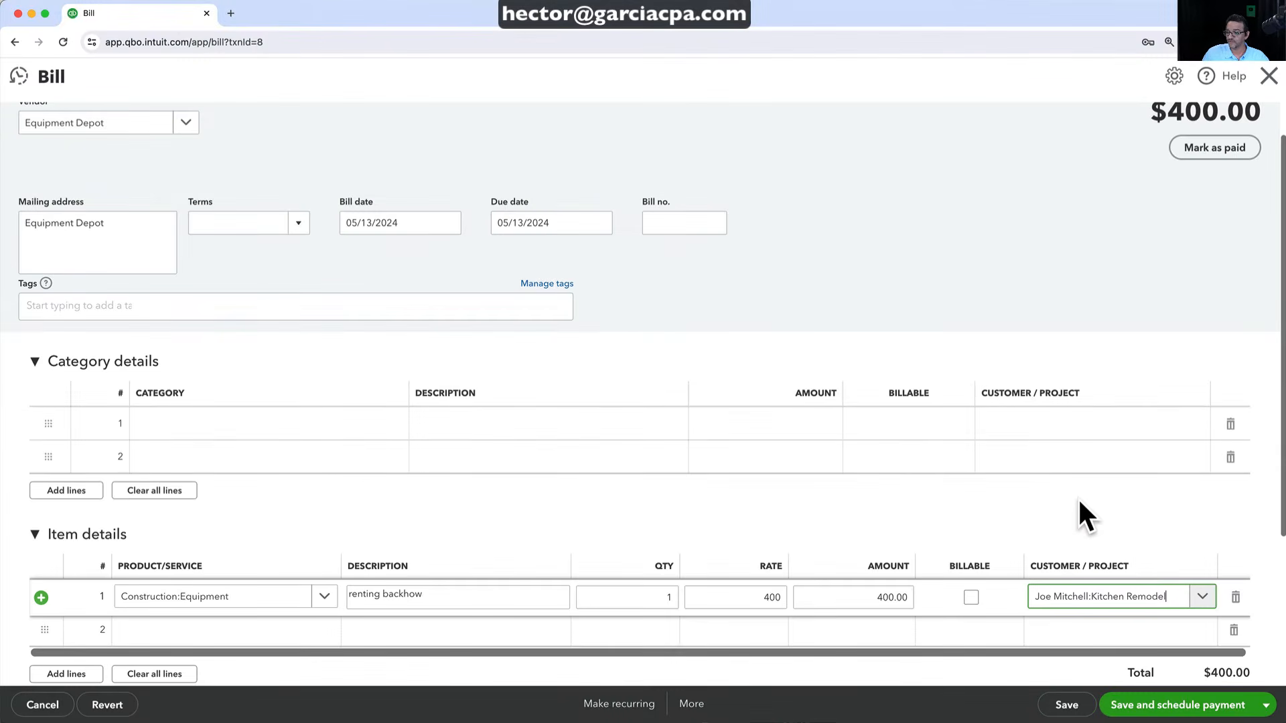
pyautogui.click(1068, 703)
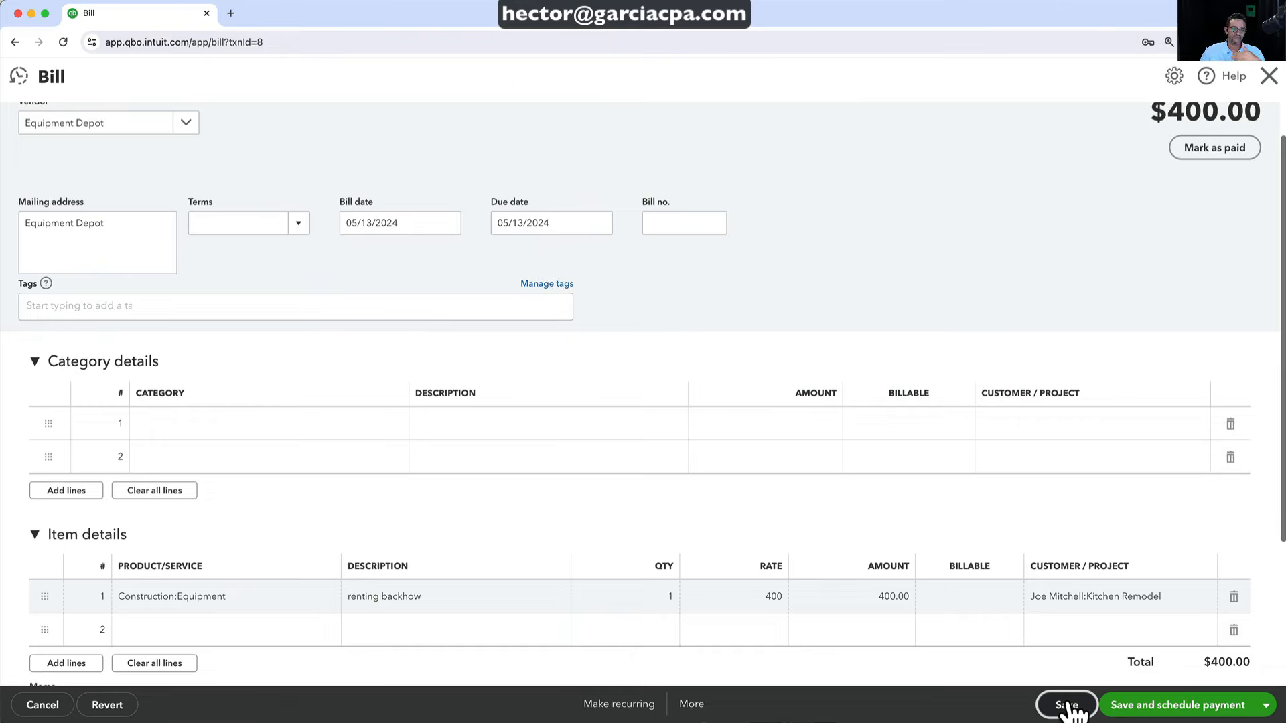
# Close the bill and review Kitchen Remodel's $1,867.12 costs, transactions and empty time activity
pyautogui.click(1269, 75)
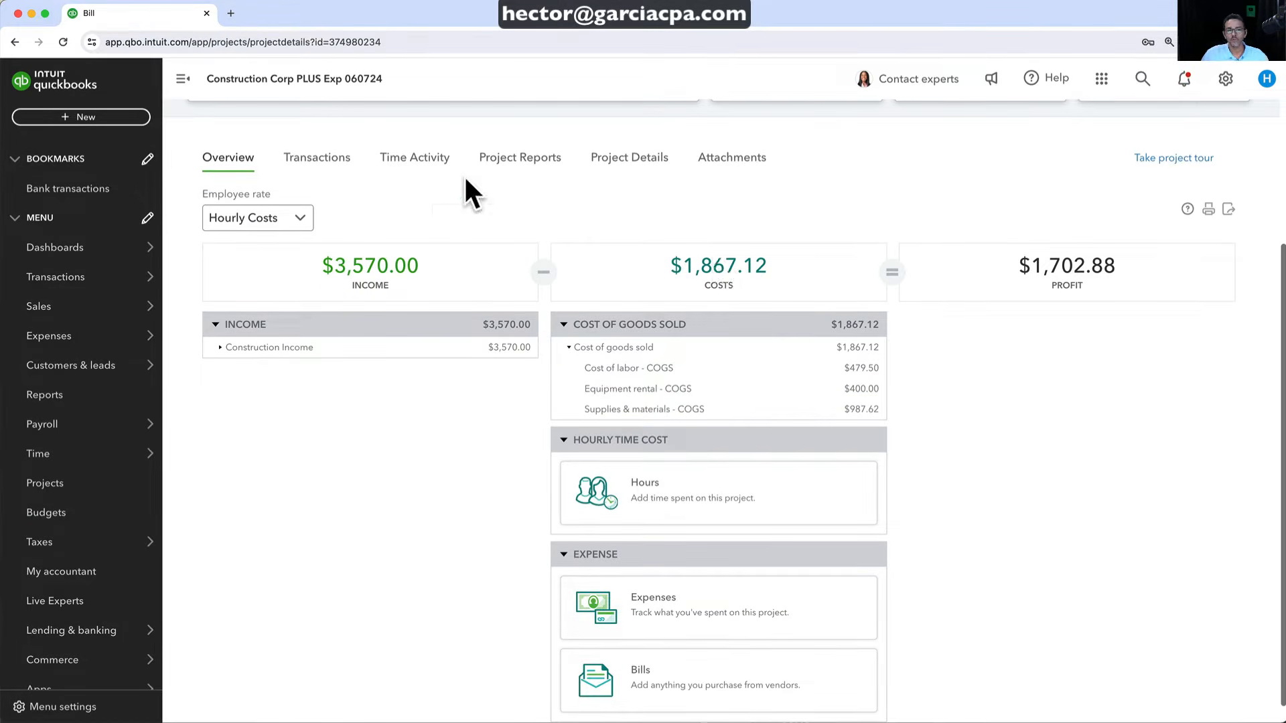
pyautogui.click(295, 171)
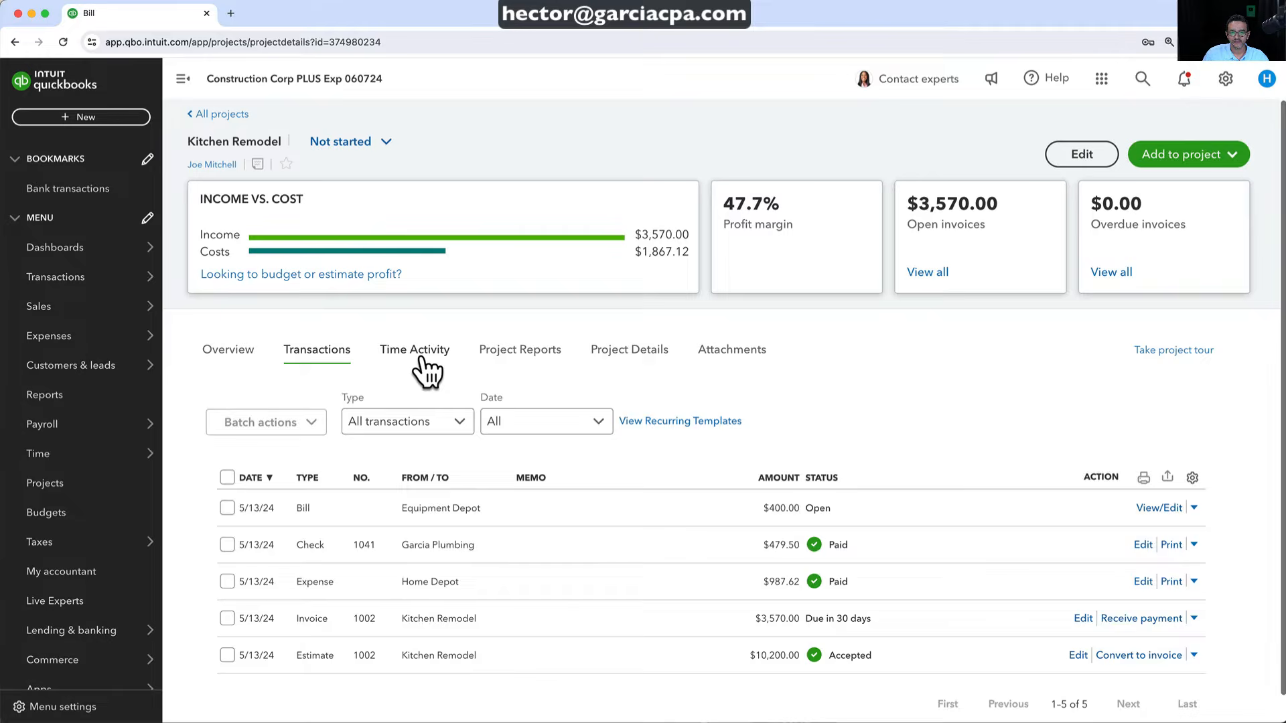
pyautogui.click(422, 354)
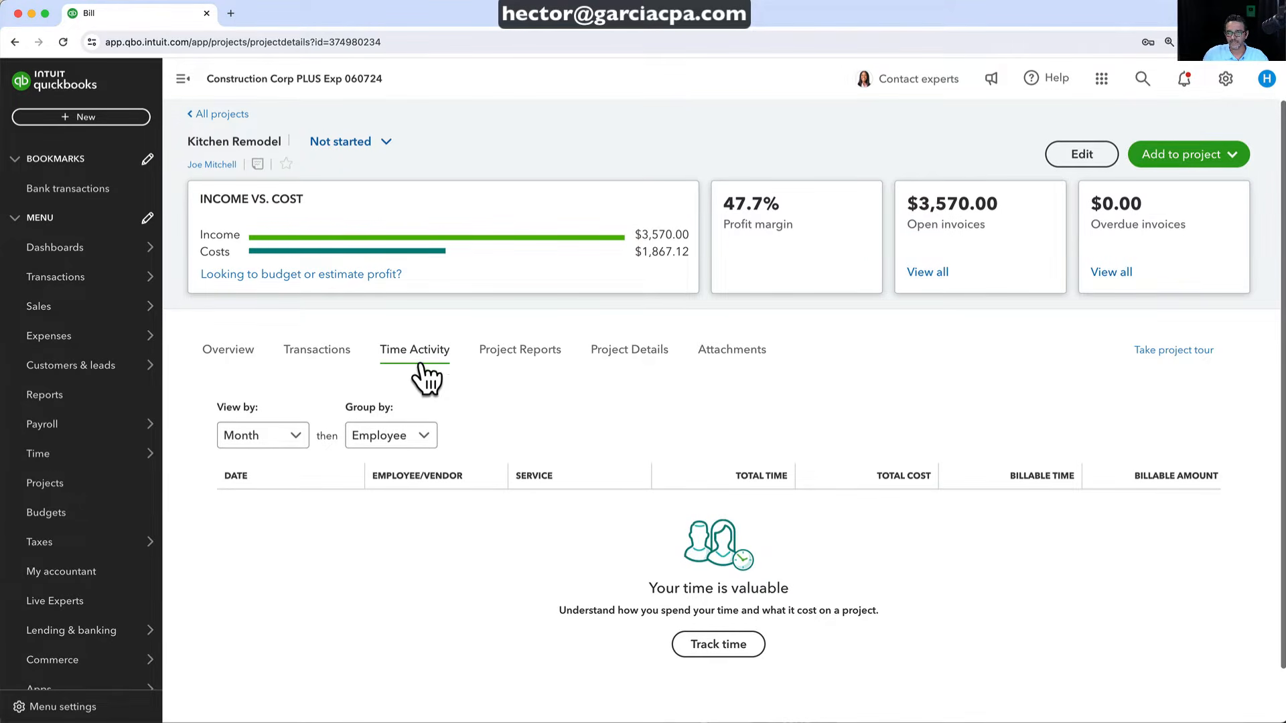
pyautogui.click(67, 118)
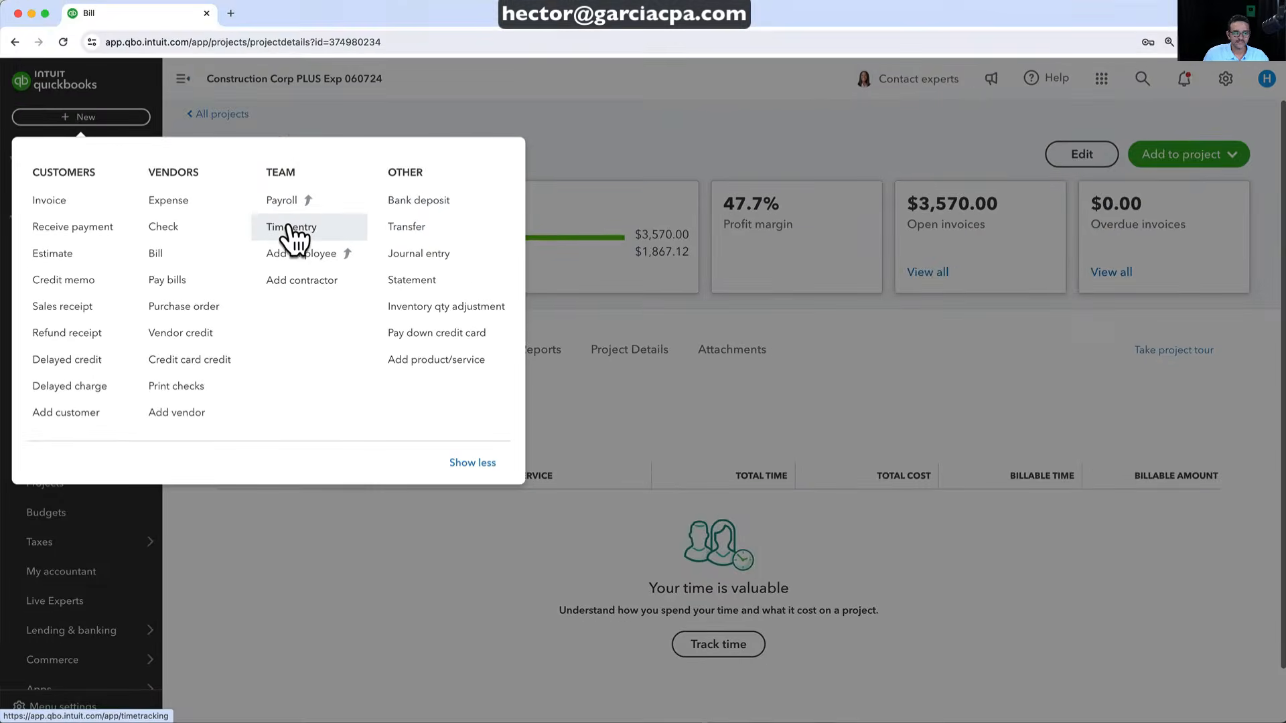
# Start a new time entry to log employee hours
pyautogui.click(290, 228)
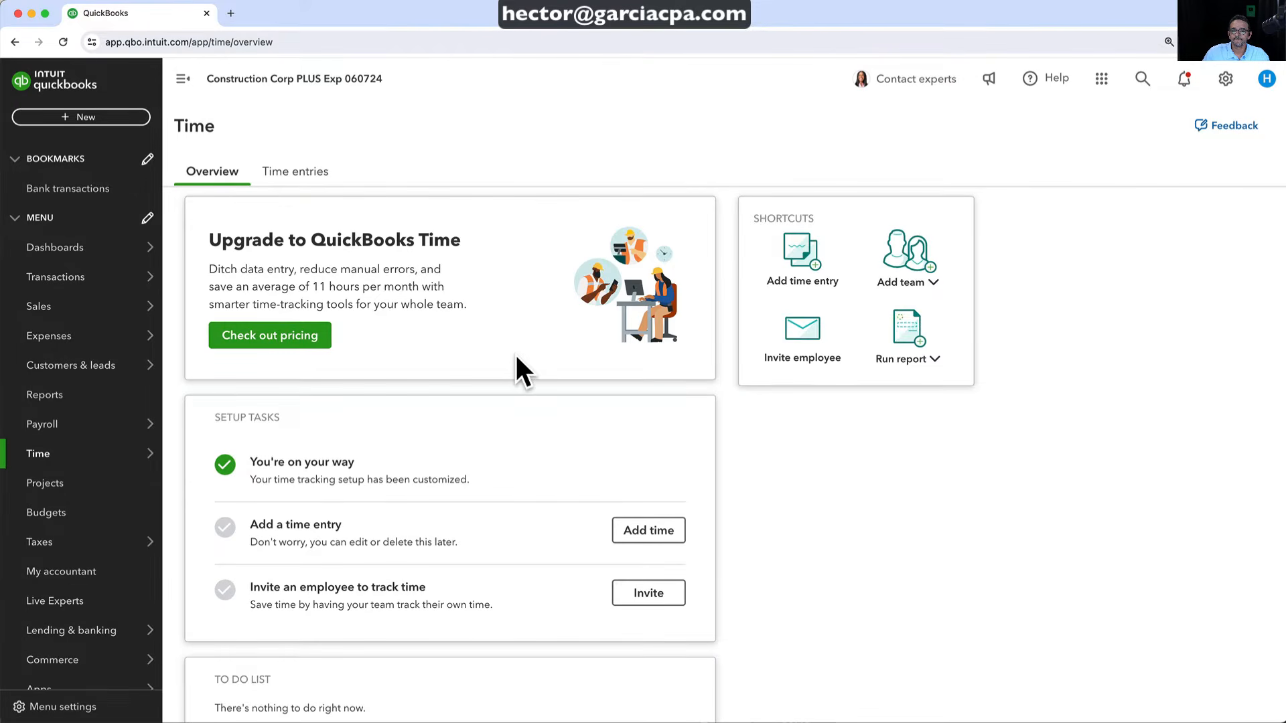
pyautogui.scroll(-2, 515, 362)
pyautogui.scroll(2, 516, 362)
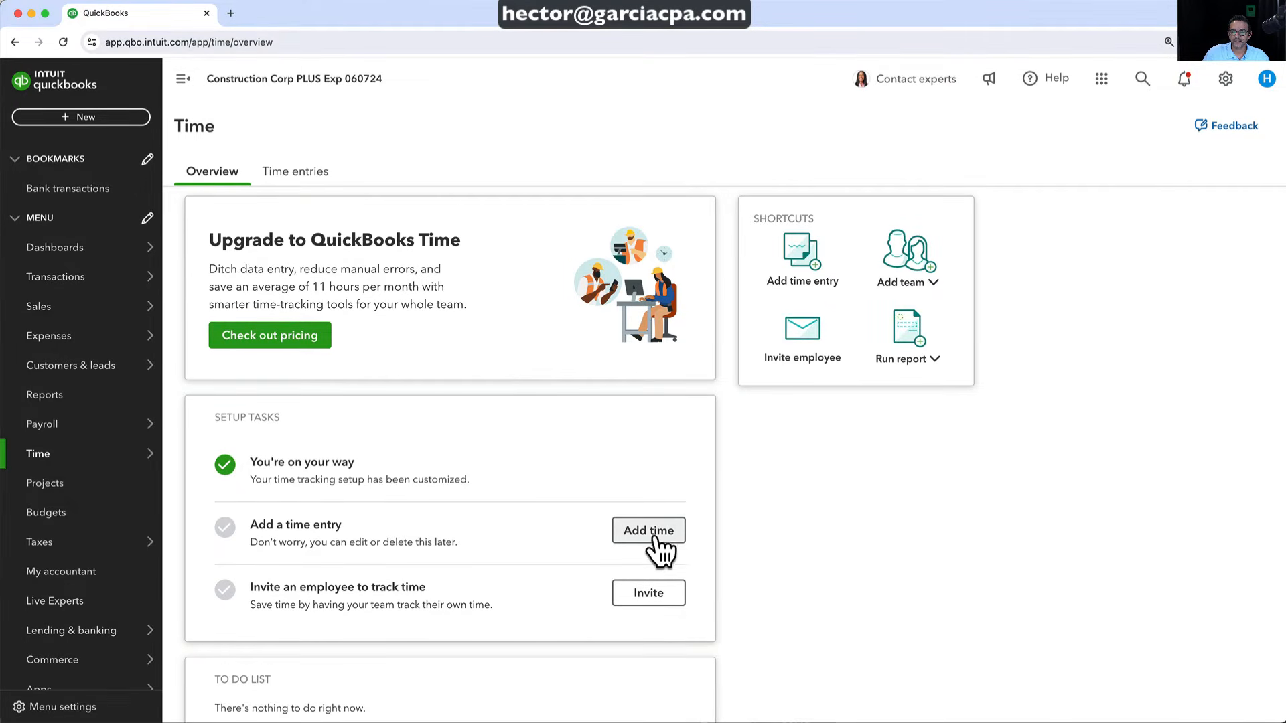
pyautogui.click(653, 532)
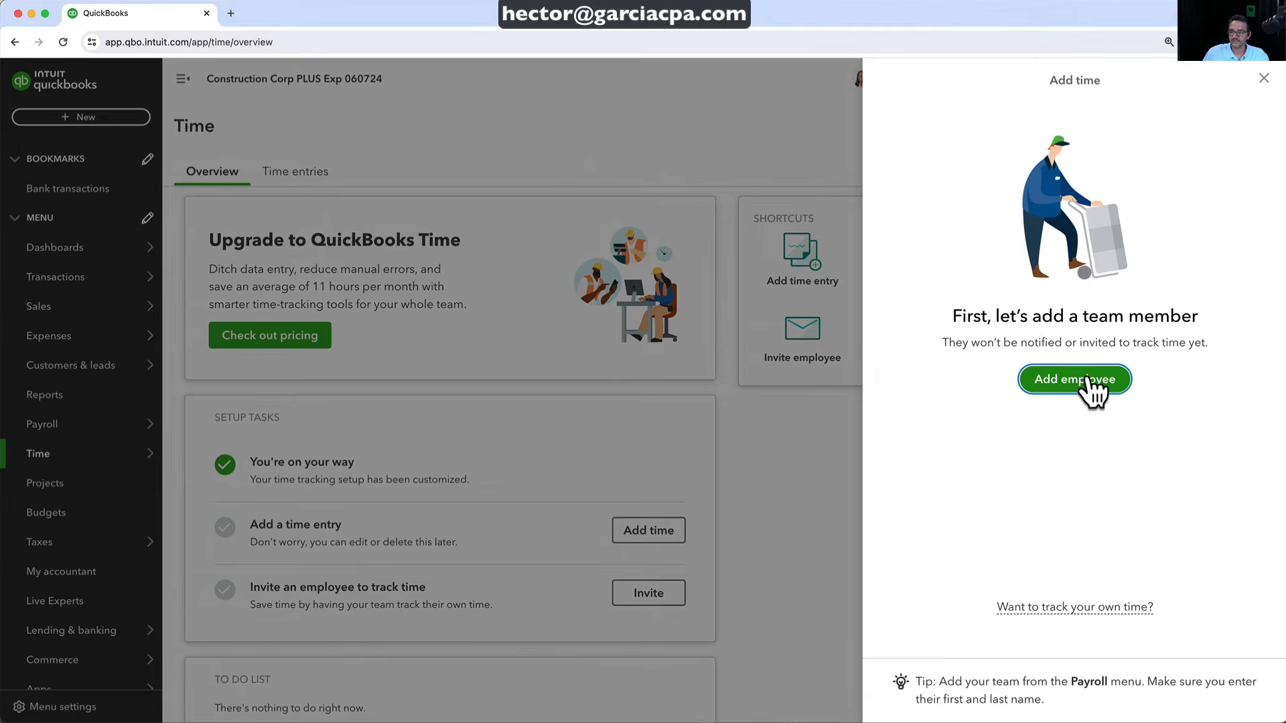
# Add a new employee with hire date 01/01/2020 and save them
pyautogui.click(1103, 380)
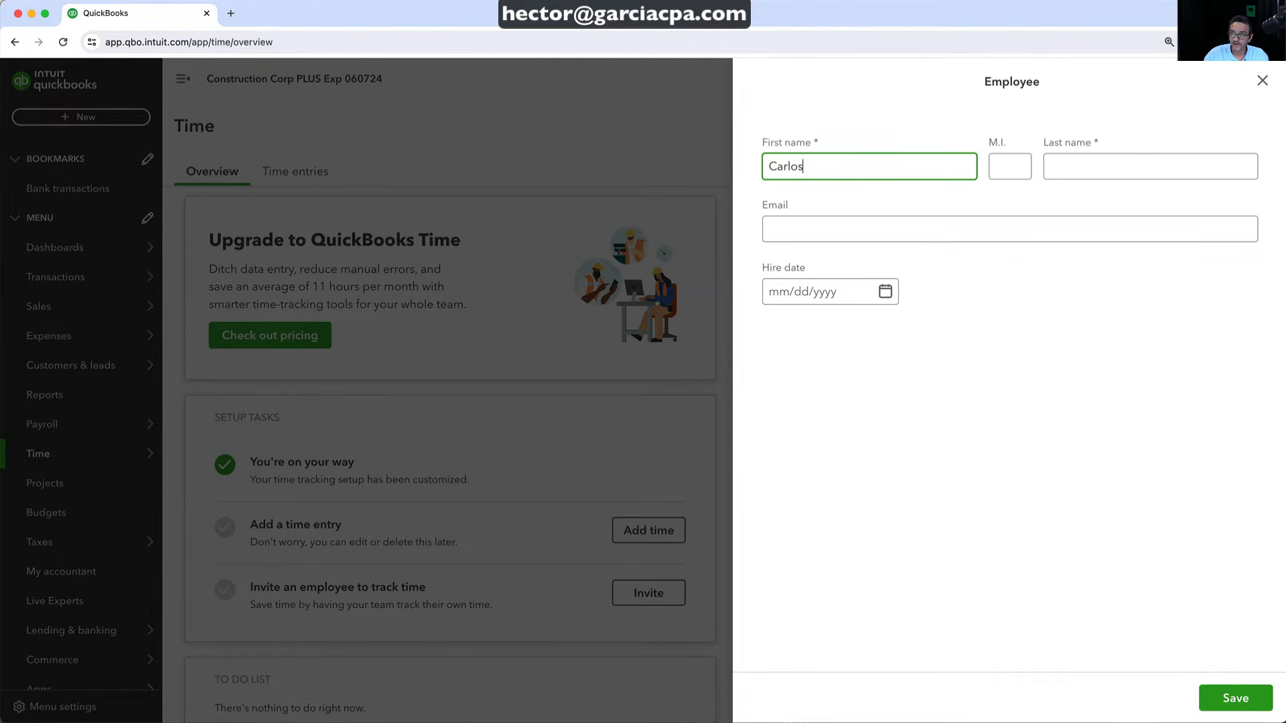
pyautogui.press('Tab')
pyautogui.press('Tab')
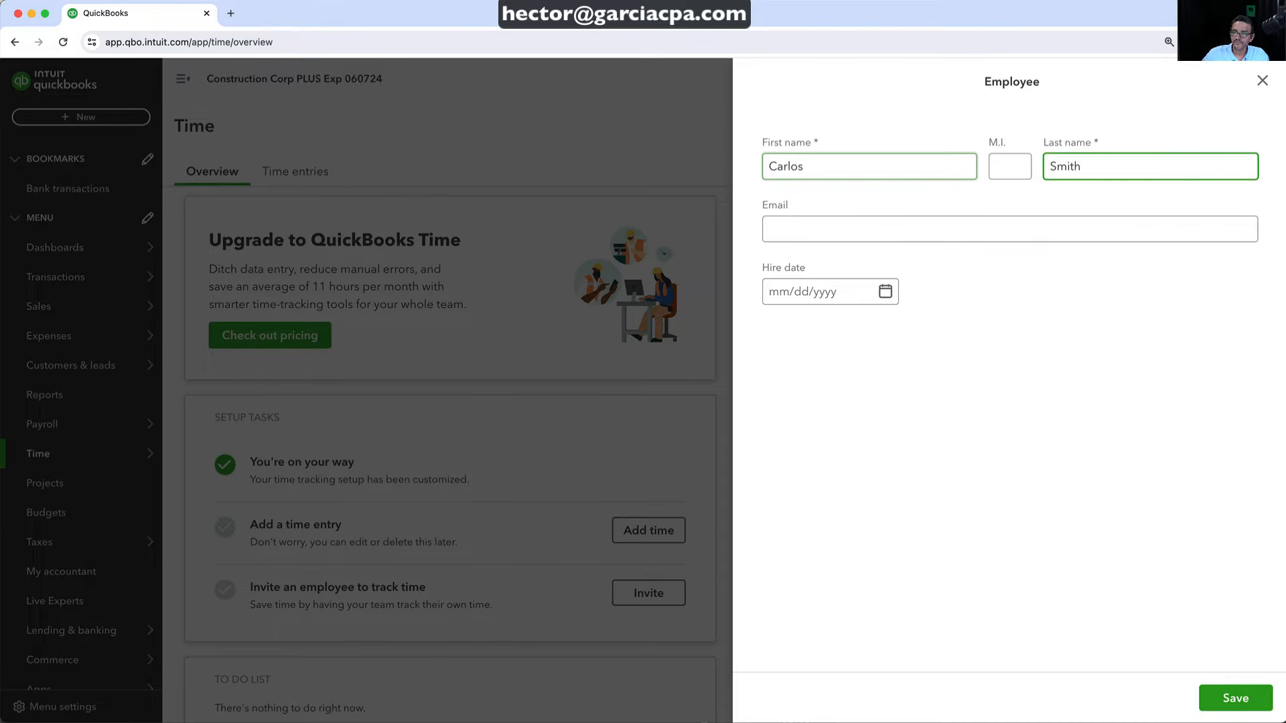
pyautogui.click(838, 308)
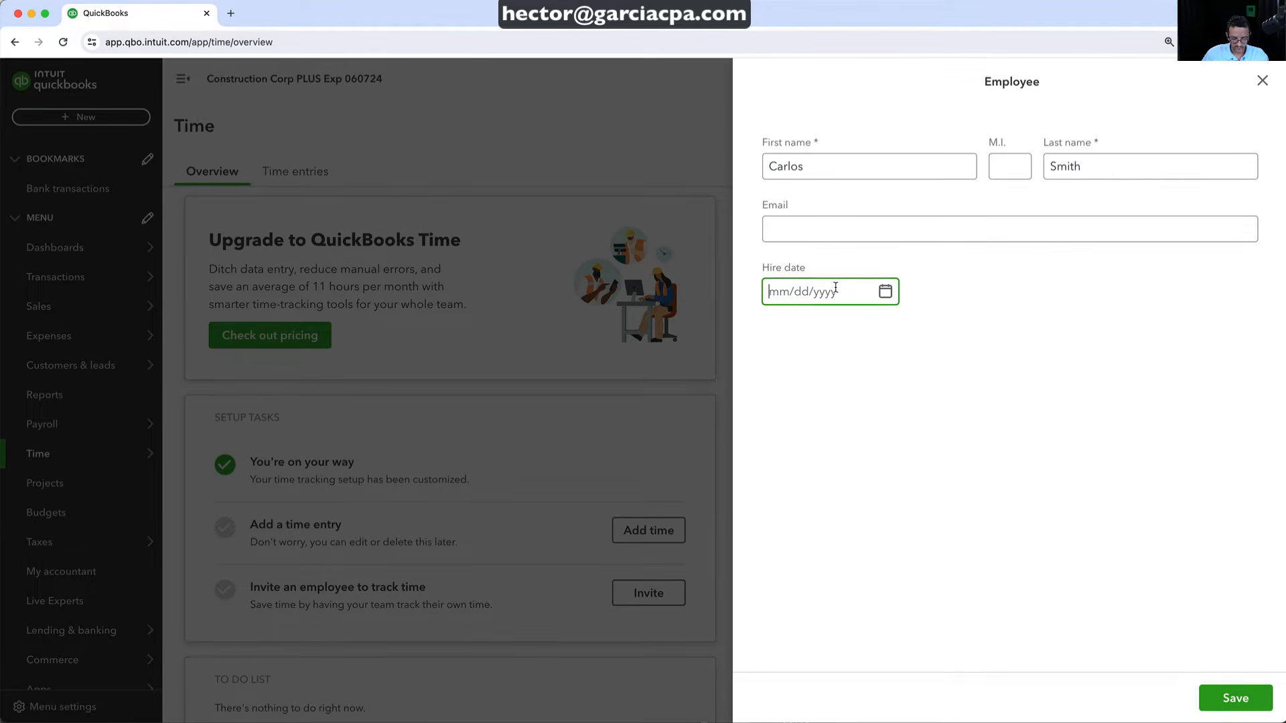
pyautogui.write('01/01/2021')
pyautogui.press('BackSpace')
pyautogui.write('0')
pyautogui.click(1223, 695)
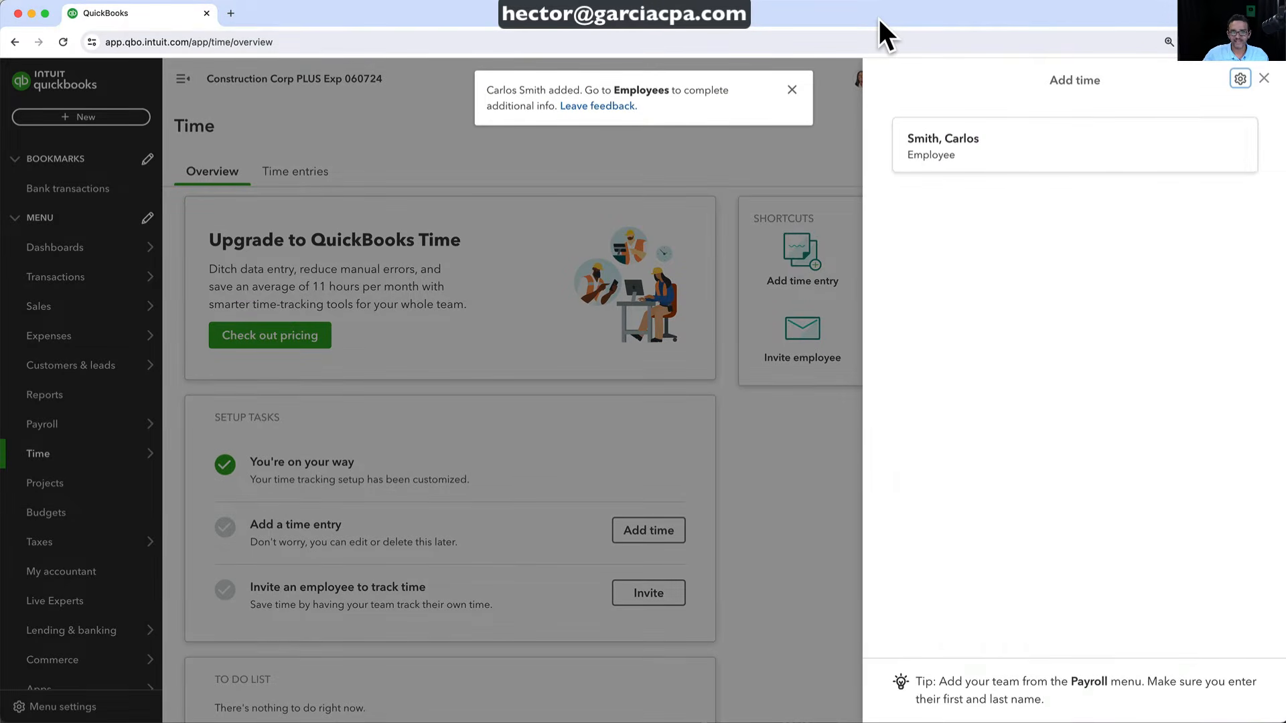
# Log 8 Sunday hours for the new employee on Backyard Remodel as Labor
pyautogui.click(792, 91)
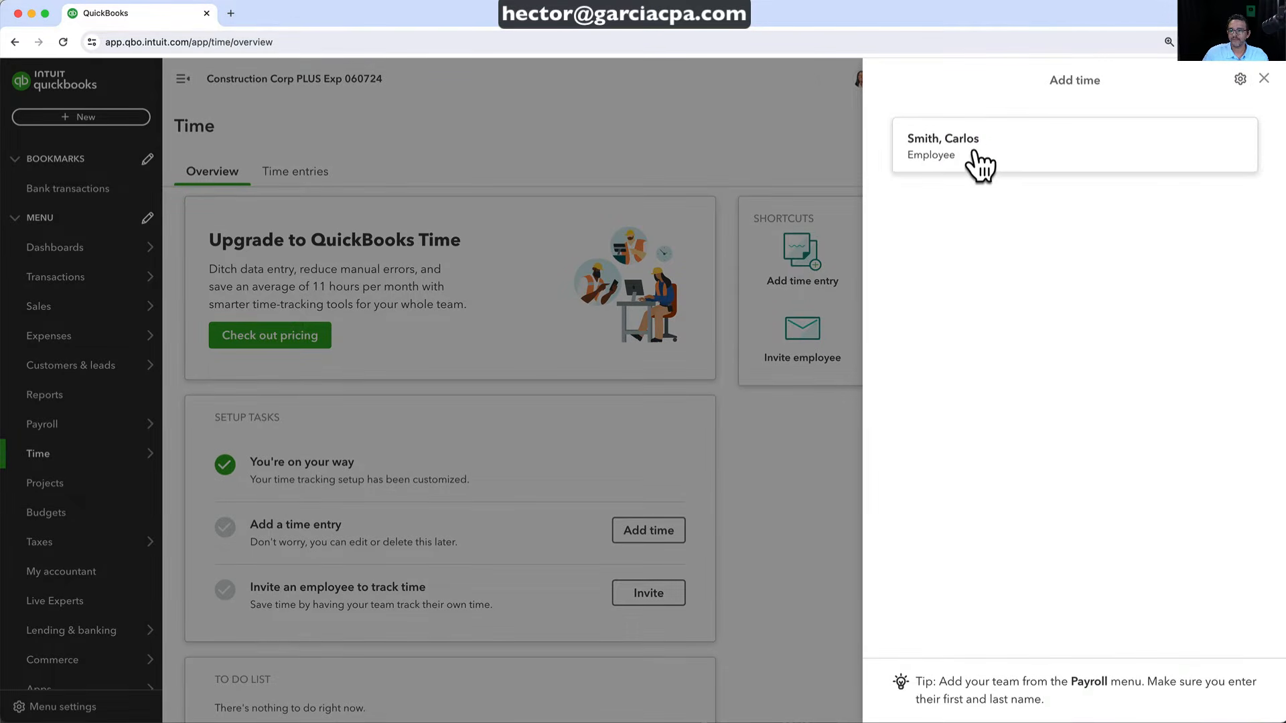
pyautogui.click(979, 164)
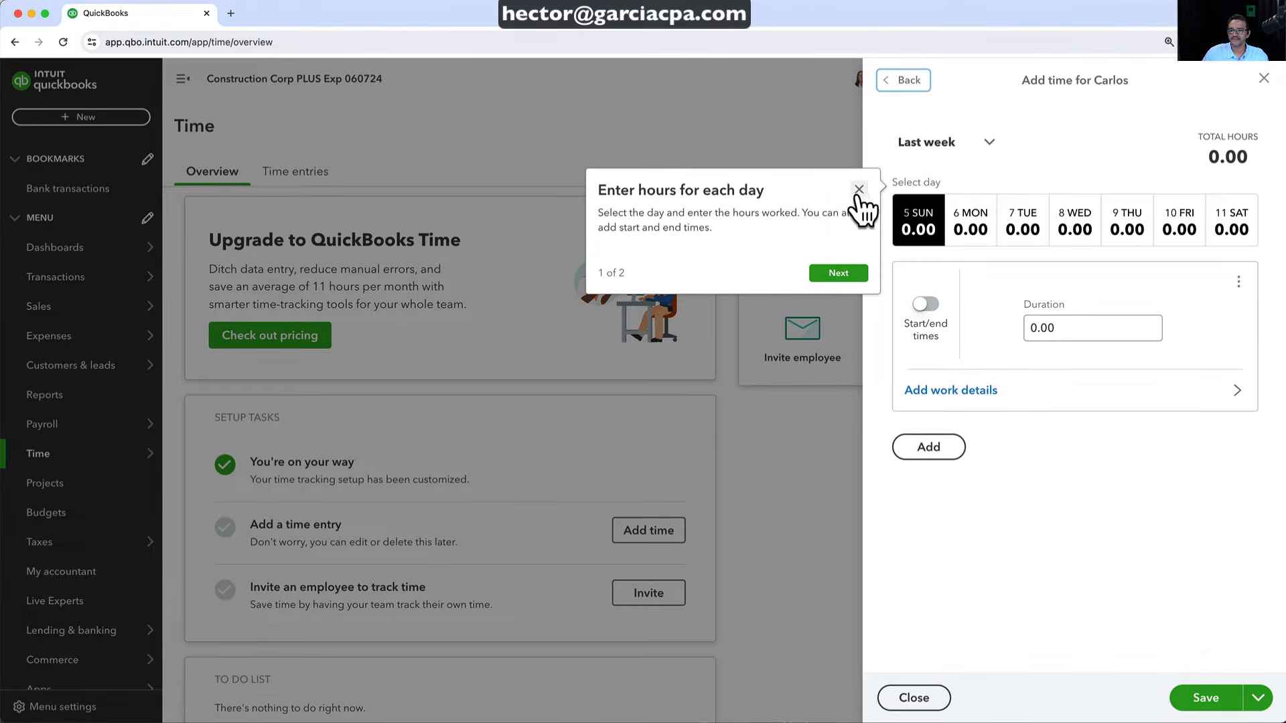
pyautogui.click(858, 189)
pyautogui.click(1083, 334)
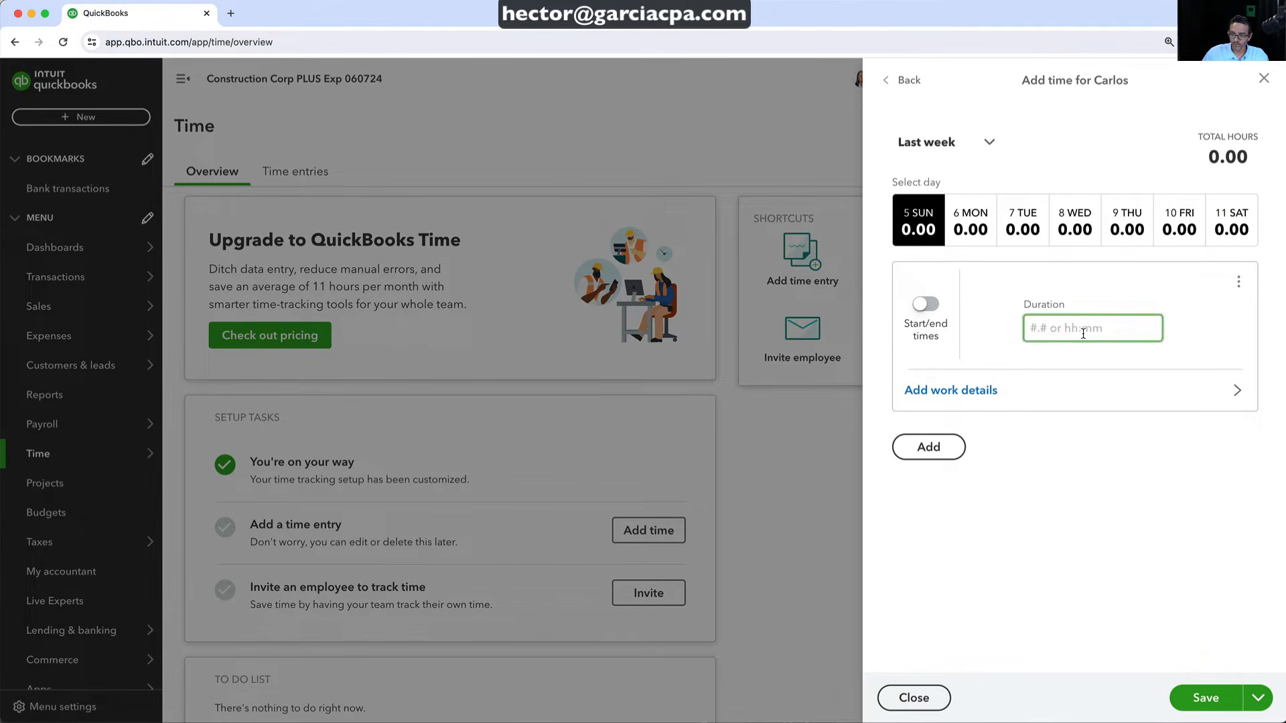
pyautogui.click(981, 400)
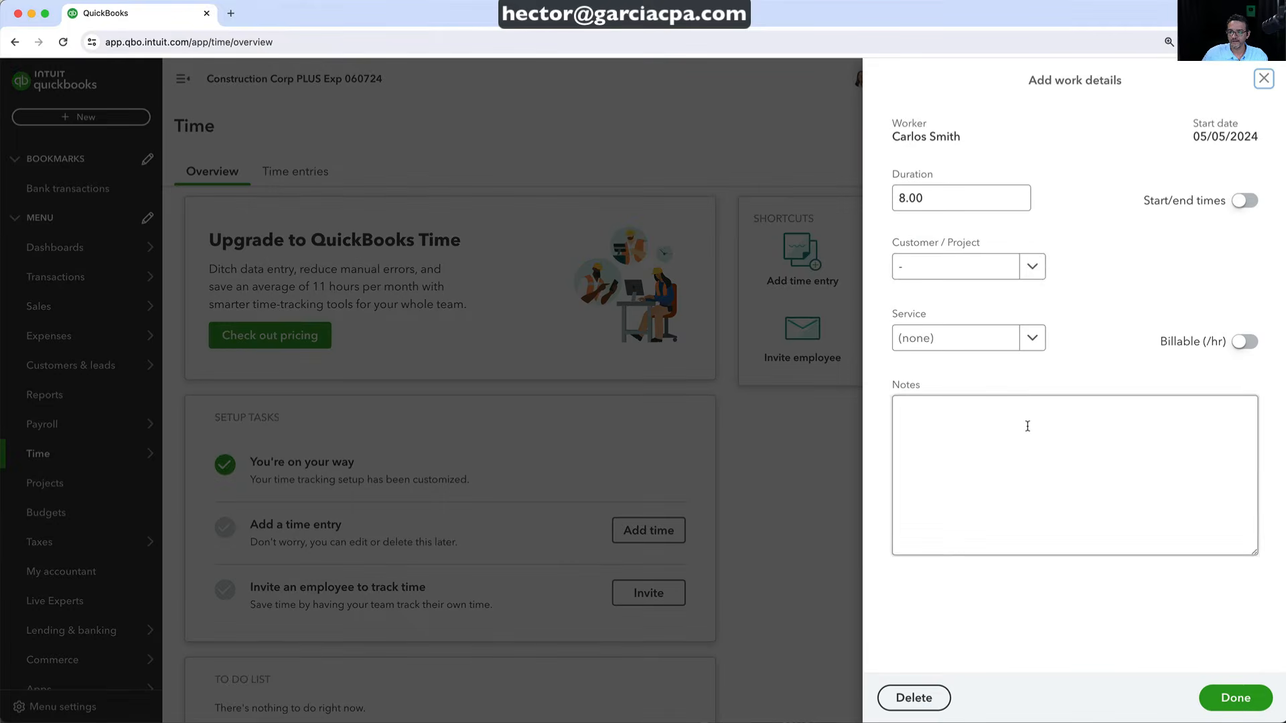
pyautogui.click(1032, 268)
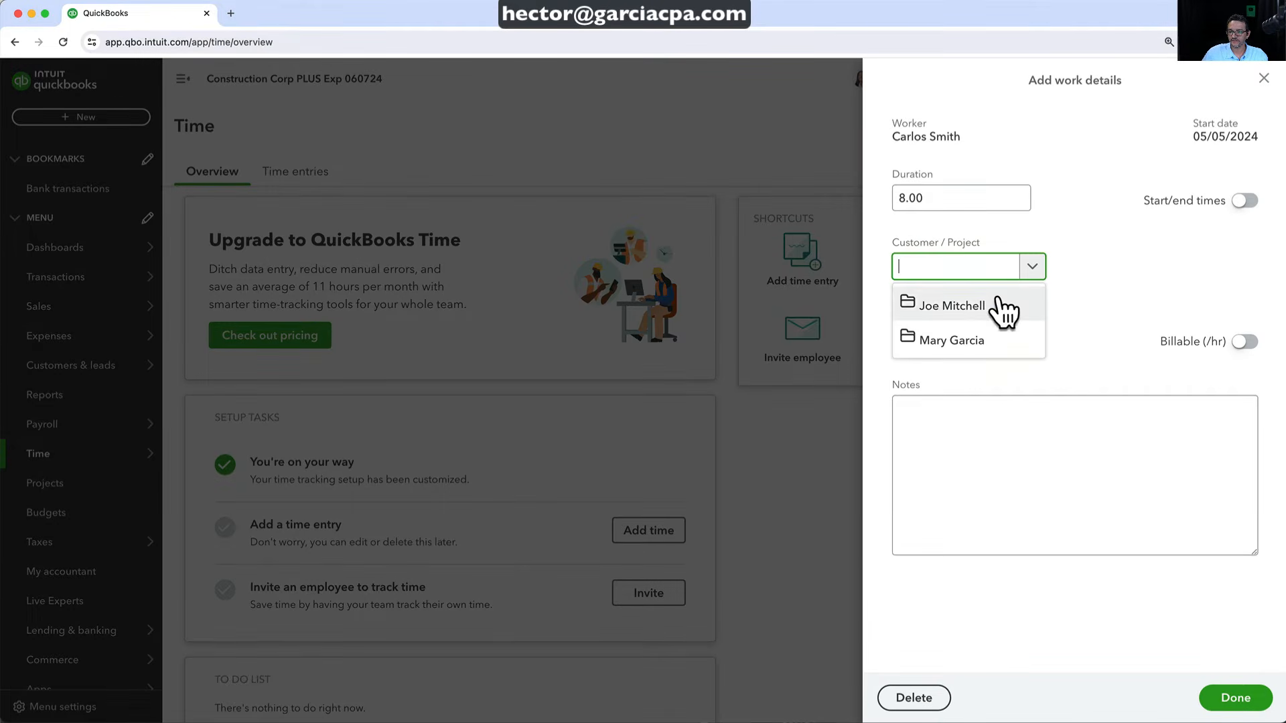
pyautogui.click(974, 338)
pyautogui.click(975, 337)
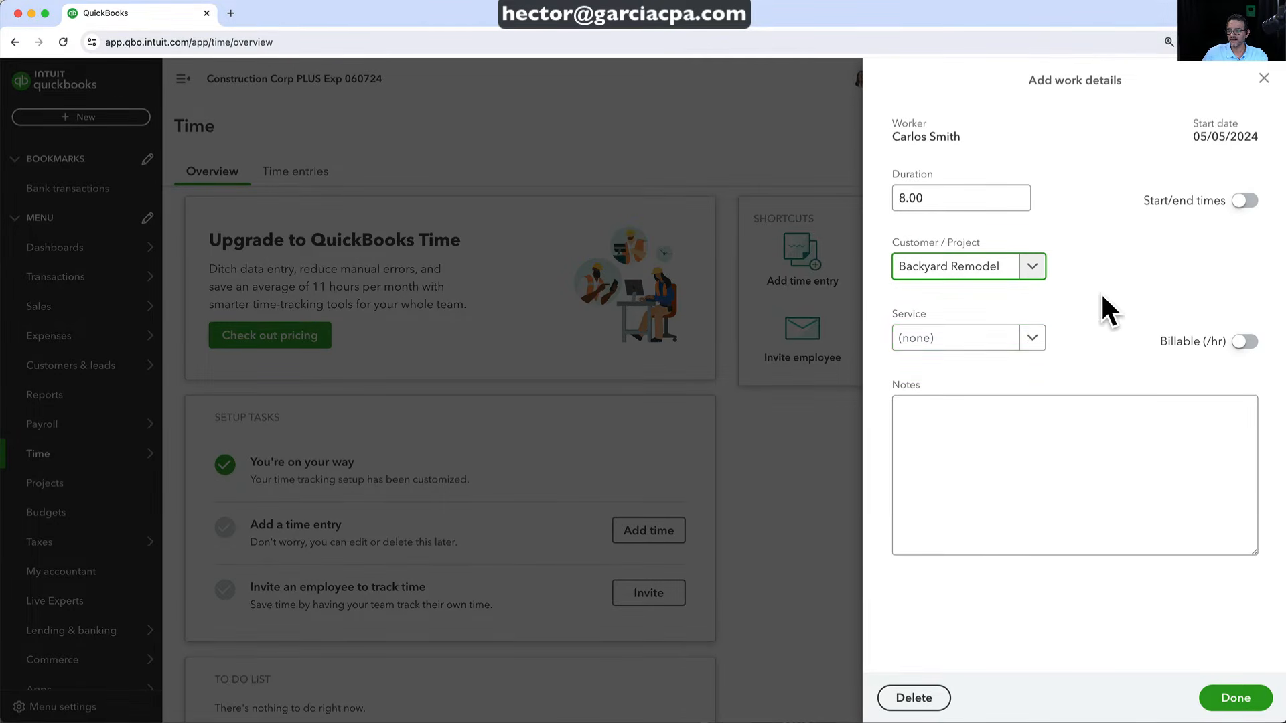
pyautogui.click(1032, 338)
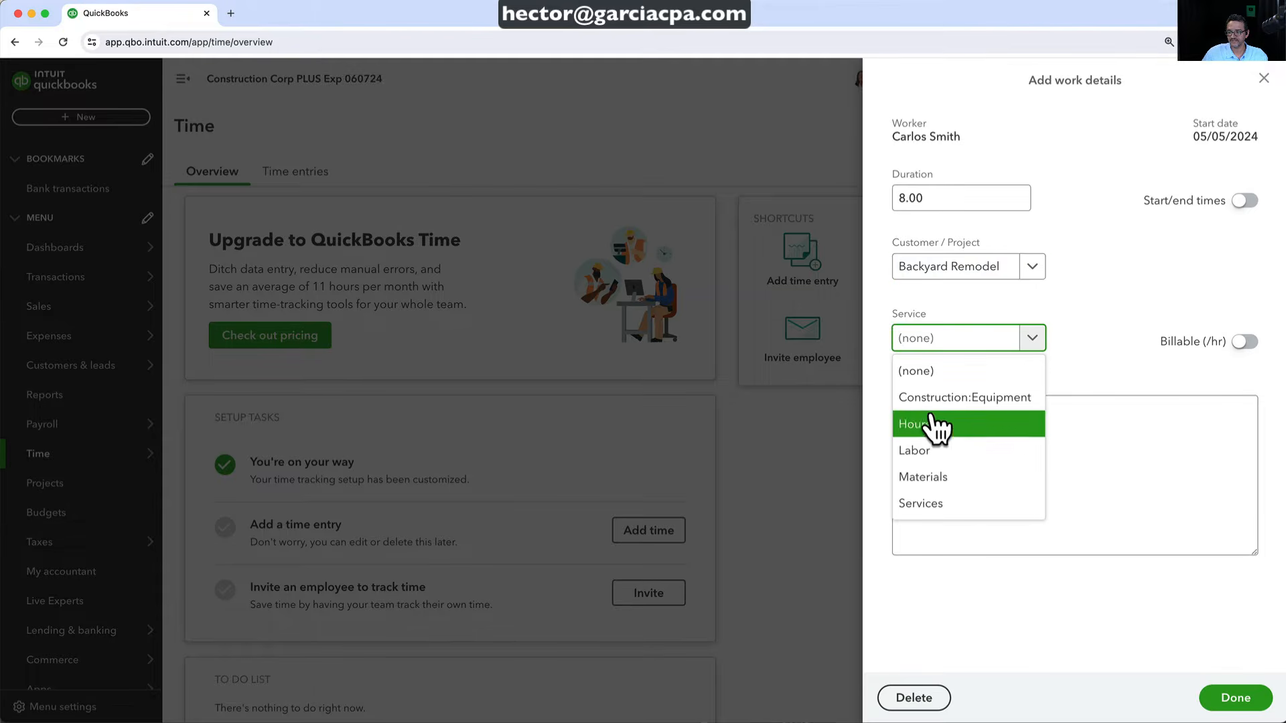
pyautogui.click(934, 452)
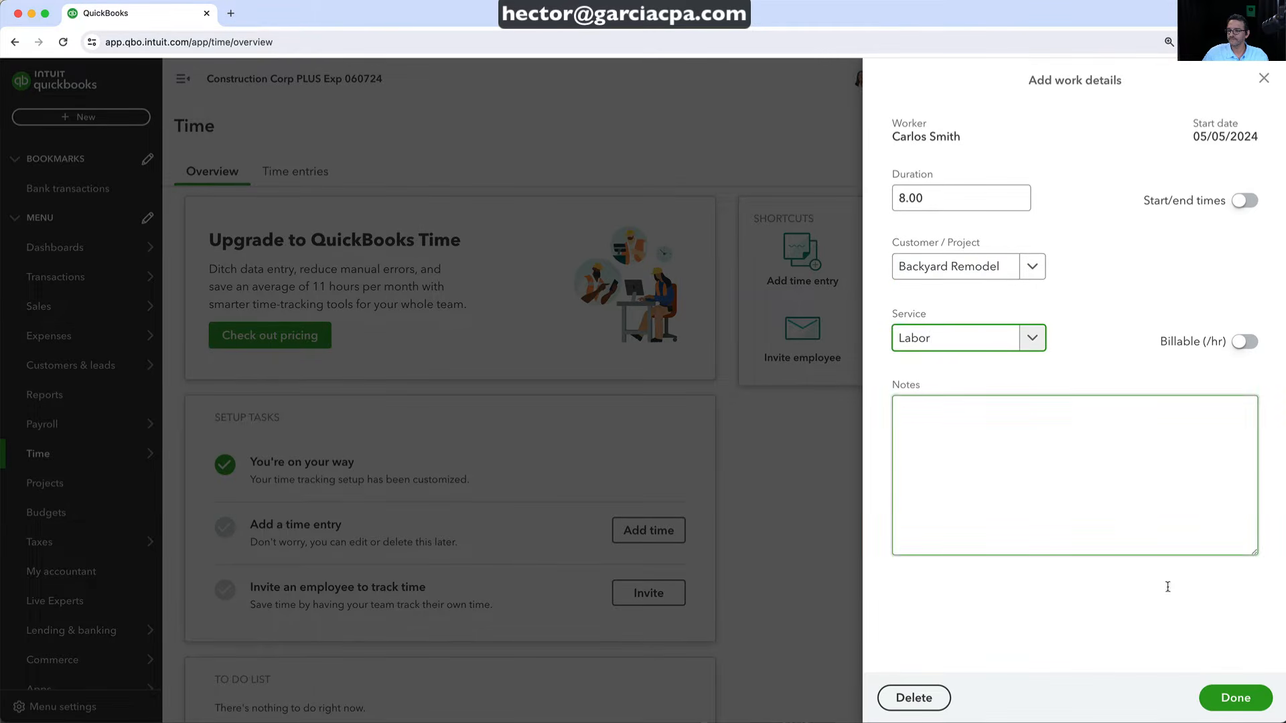
pyautogui.click(1238, 699)
# Log 4 Monday hours on Kitchen Remodel as Labor, then save both time entries
pyautogui.click(979, 227)
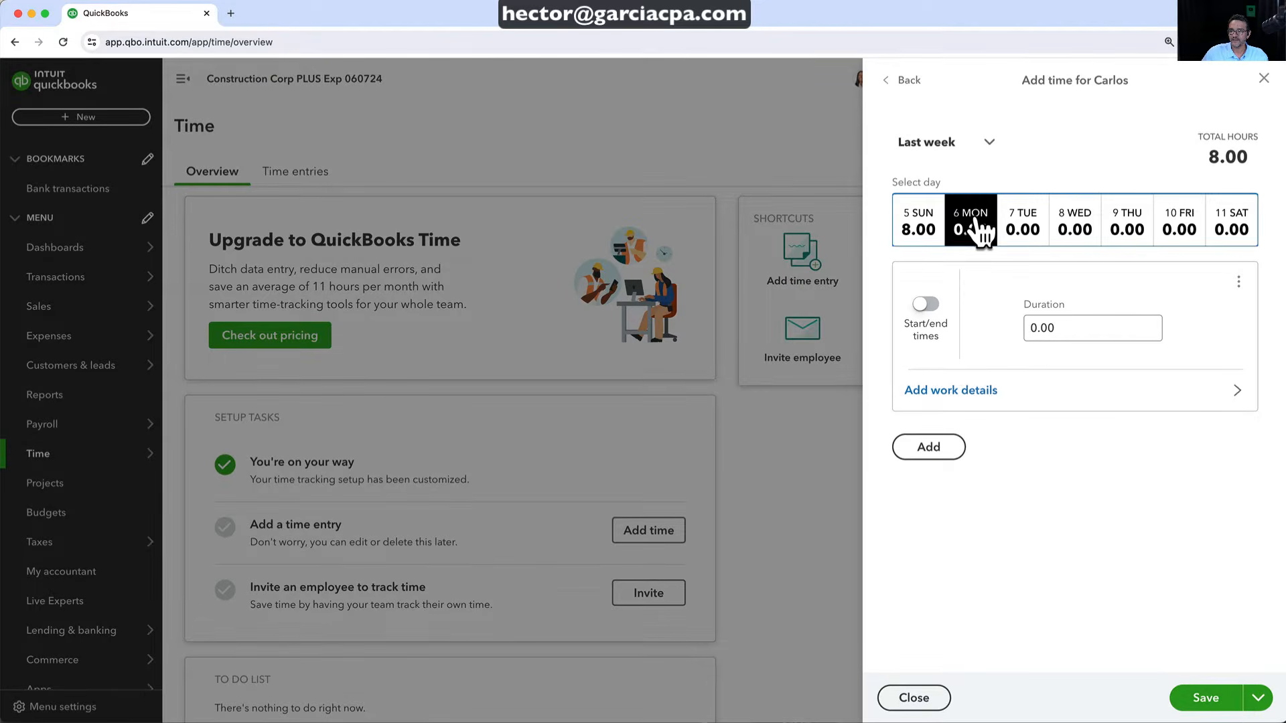
pyautogui.click(1031, 328)
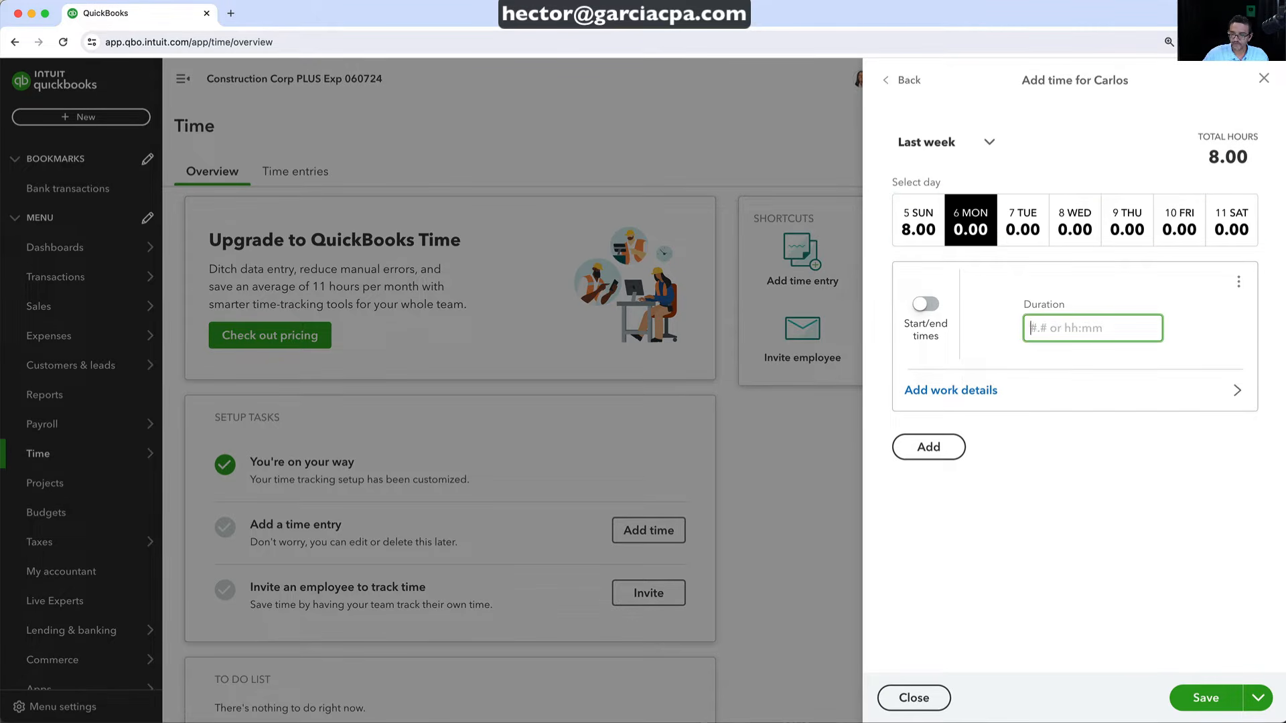
pyautogui.write('4')
pyautogui.click(950, 390)
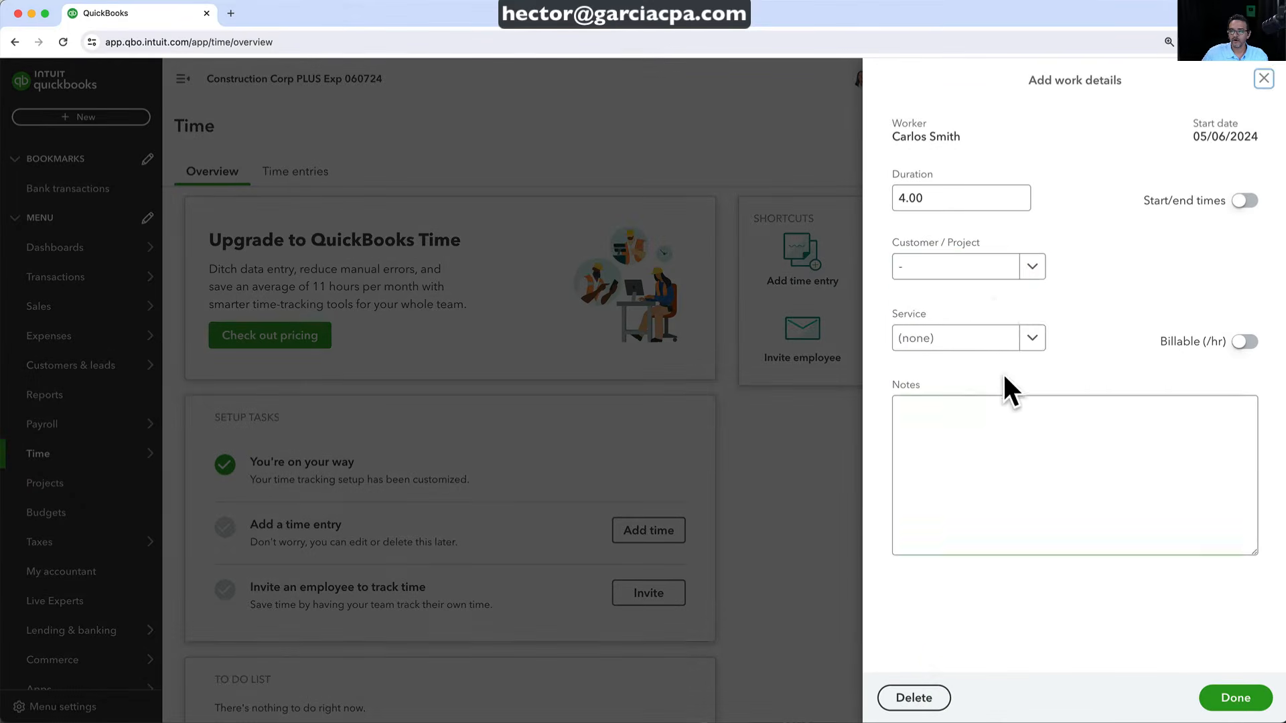
pyautogui.click(1021, 266)
pyautogui.click(971, 305)
pyautogui.click(958, 335)
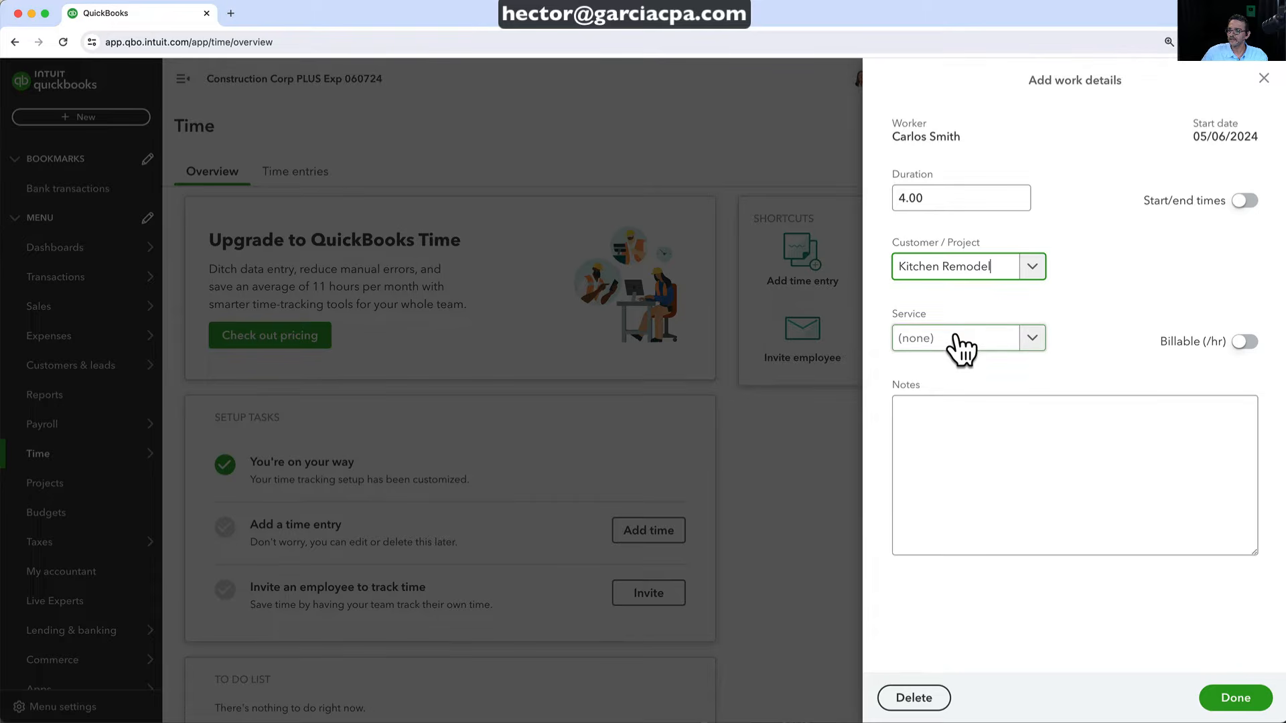
pyautogui.click(1028, 339)
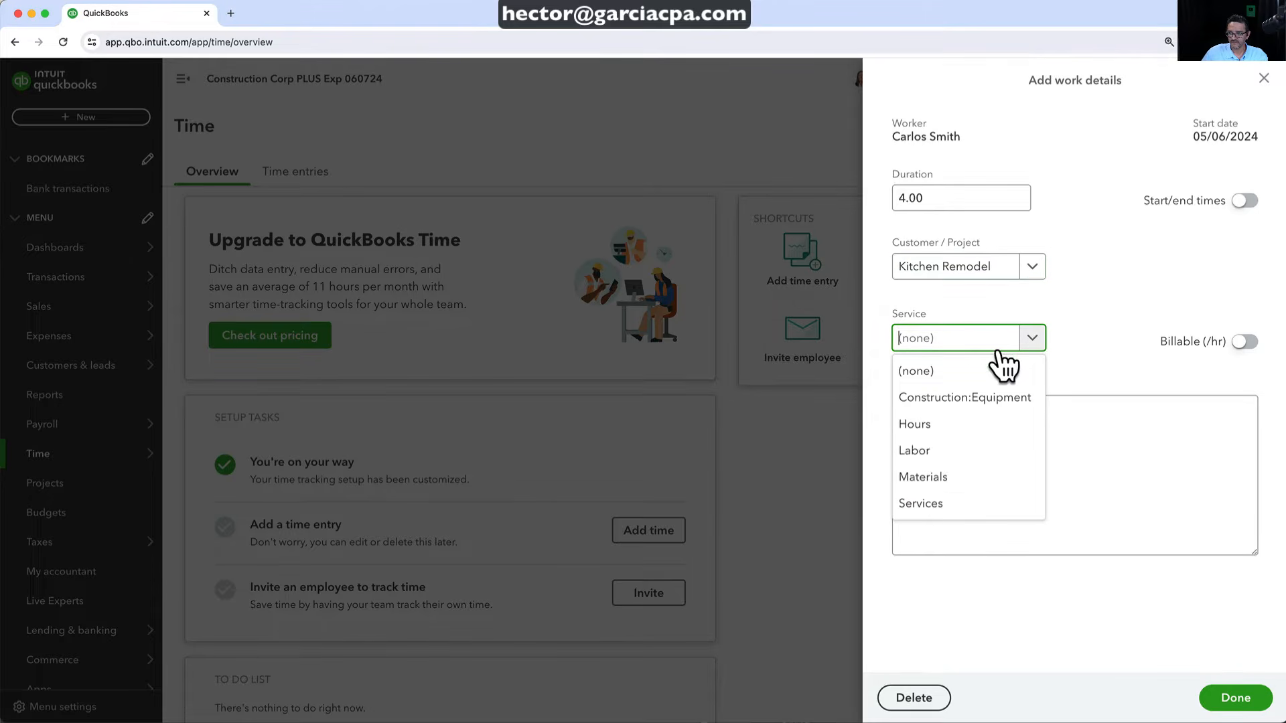
pyautogui.click(930, 450)
pyautogui.click(1236, 700)
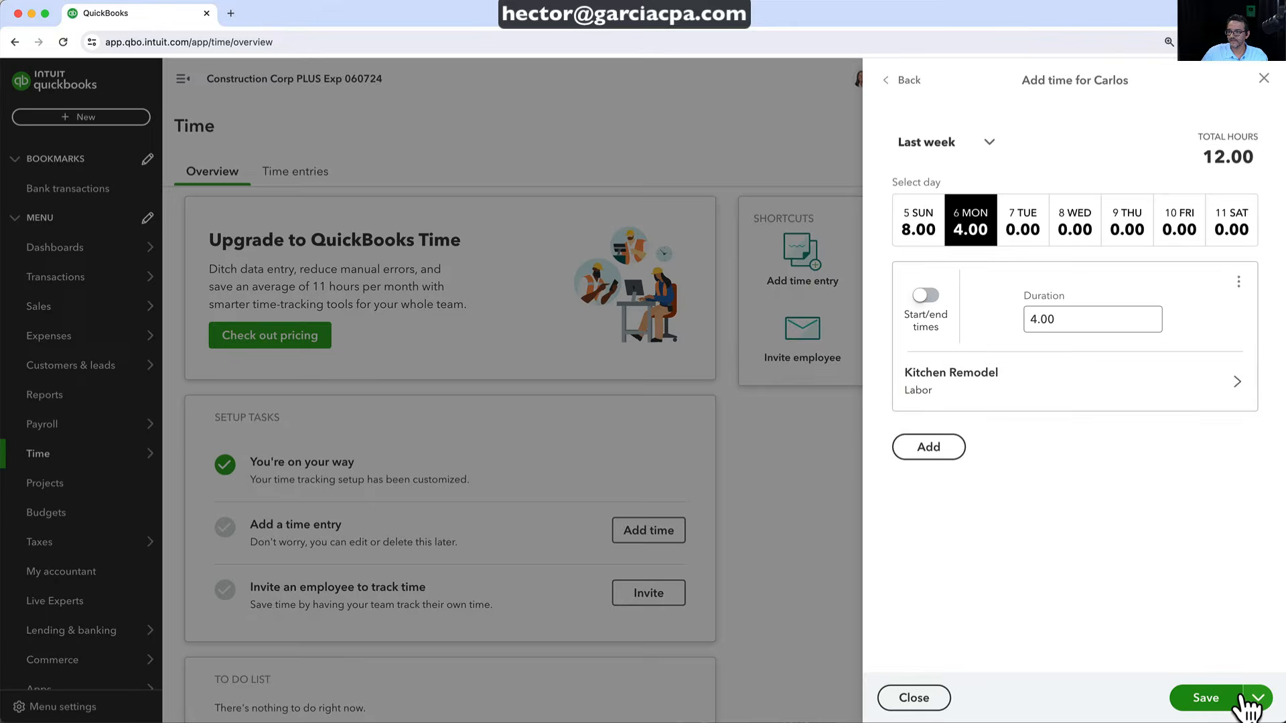
pyautogui.click(1205, 700)
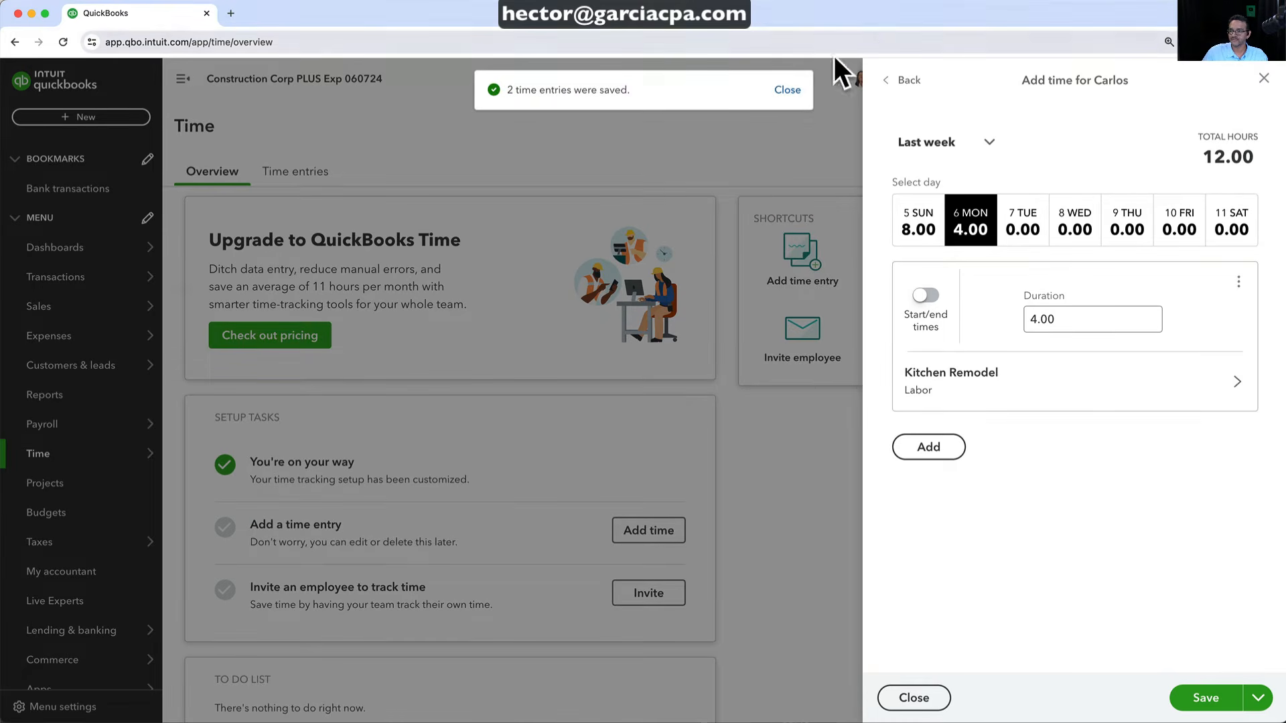
pyautogui.click(788, 91)
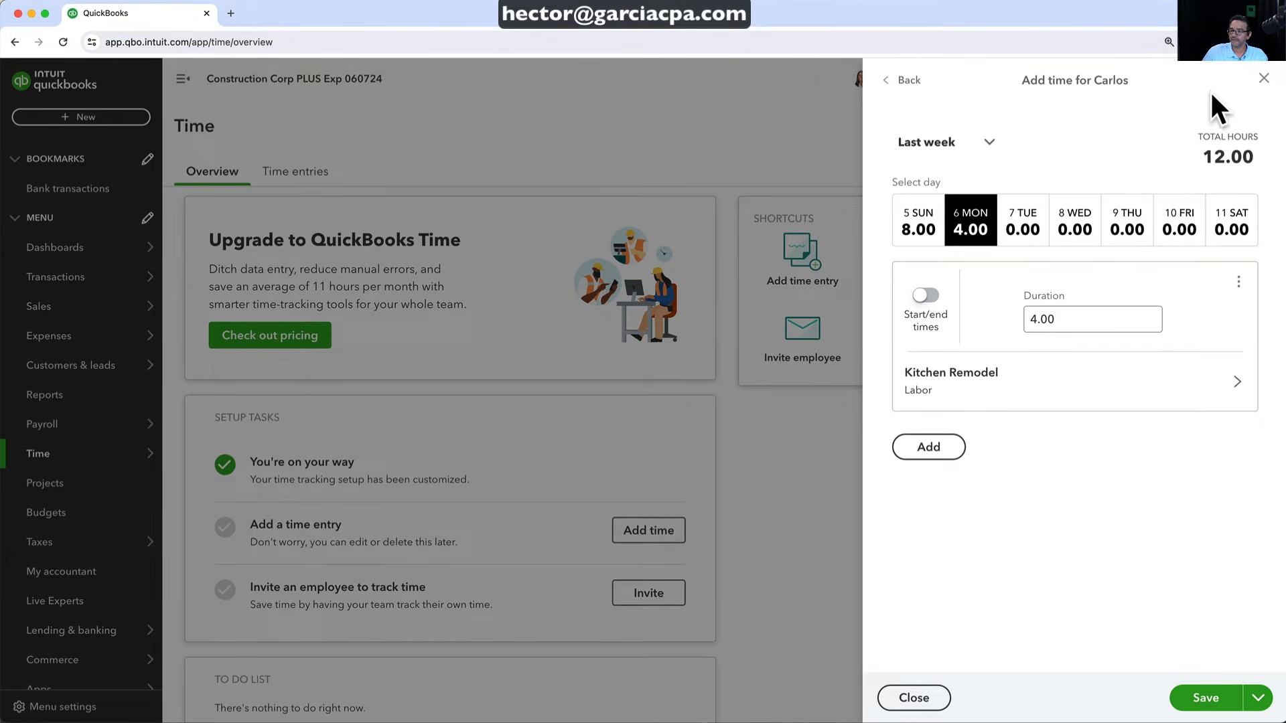
pyautogui.click(1263, 79)
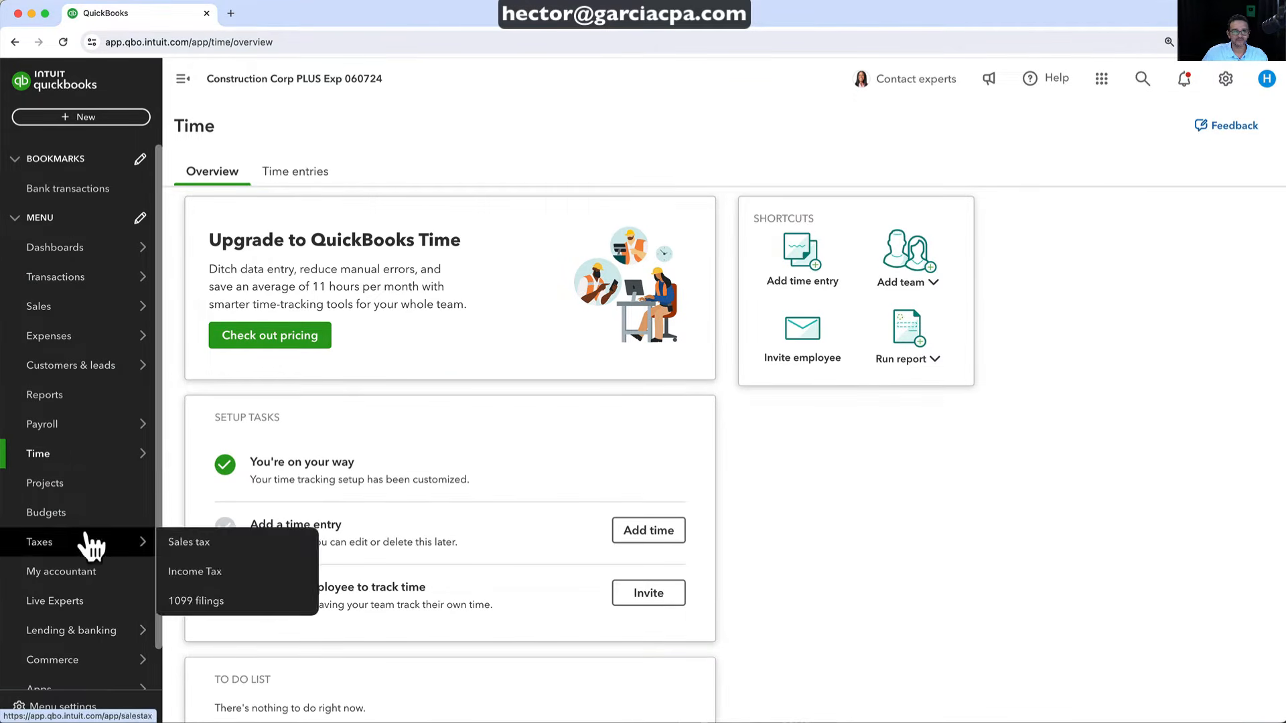
# Review the Kitchen Remodel project details, then return to all projects
pyautogui.click(58, 492)
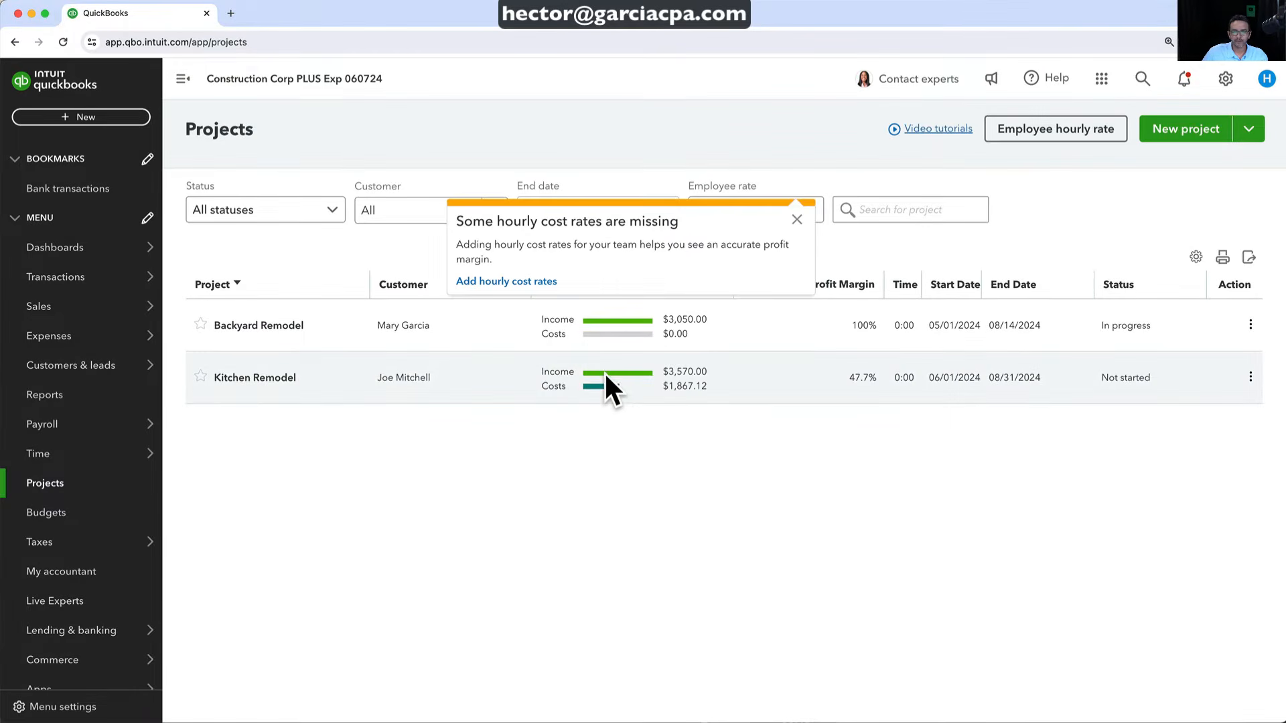
pyautogui.click(604, 371)
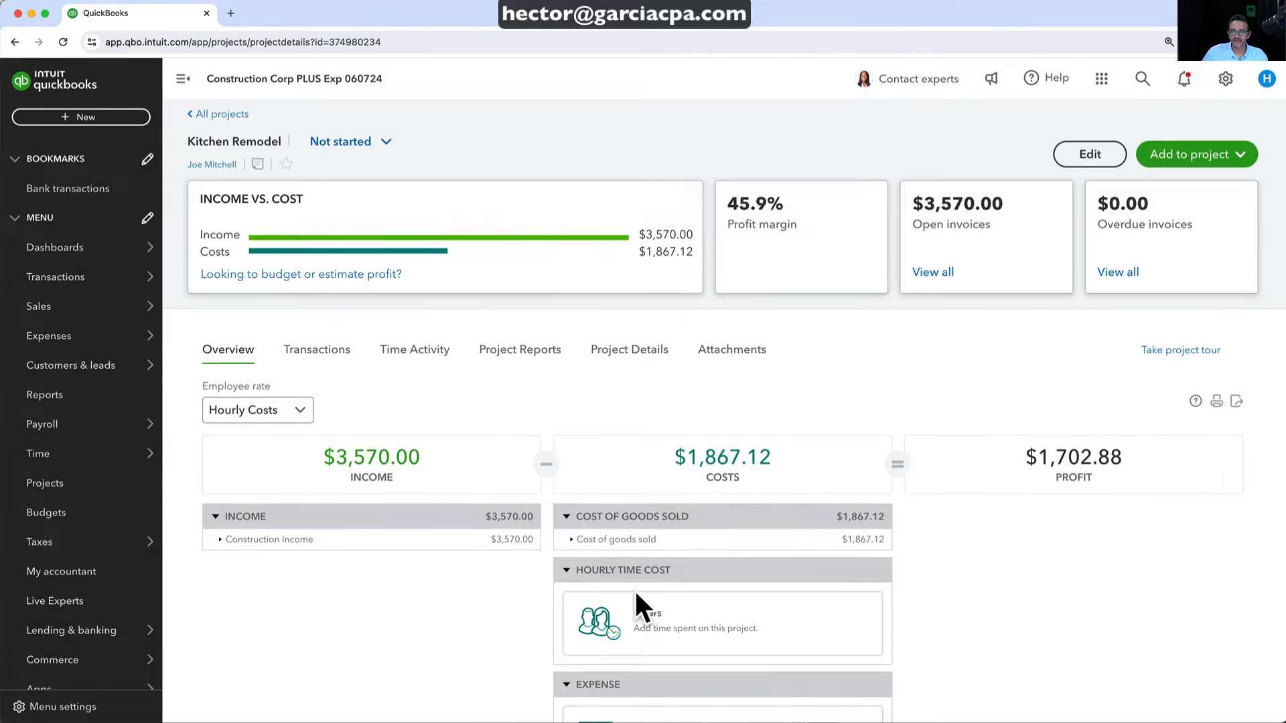
pyautogui.scroll(-5, 637, 603)
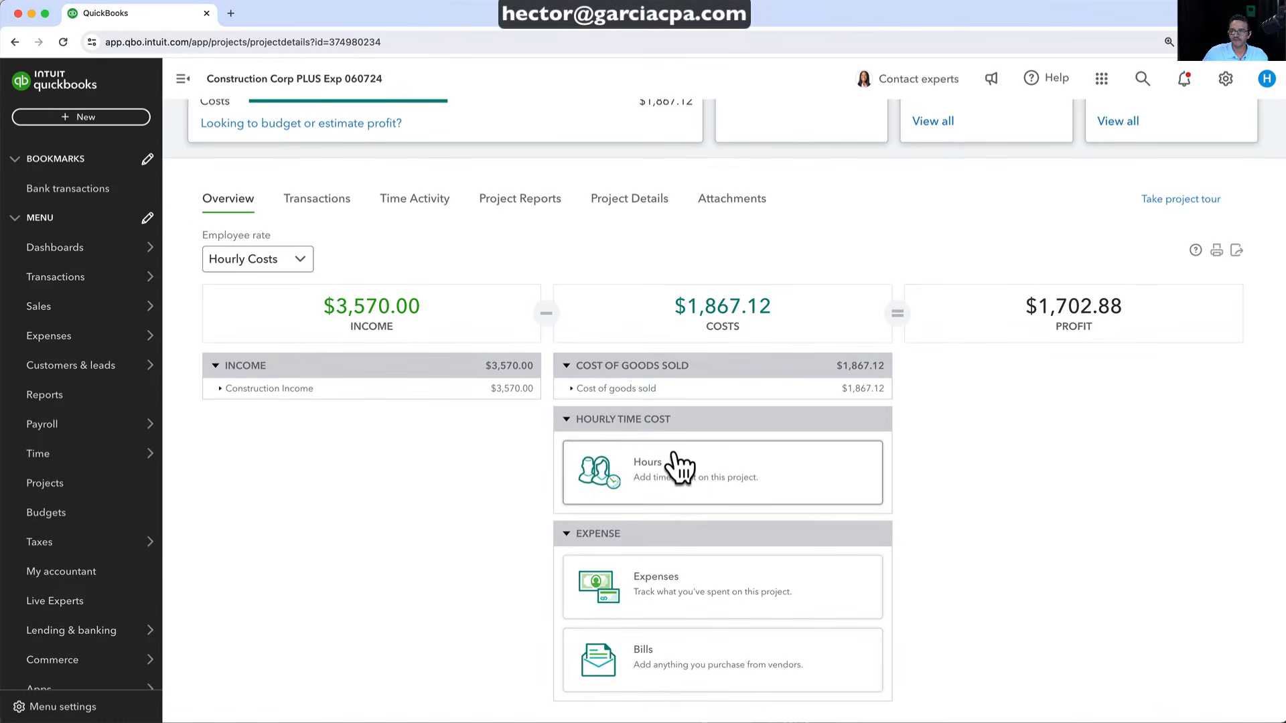
pyautogui.scroll(5, 676, 462)
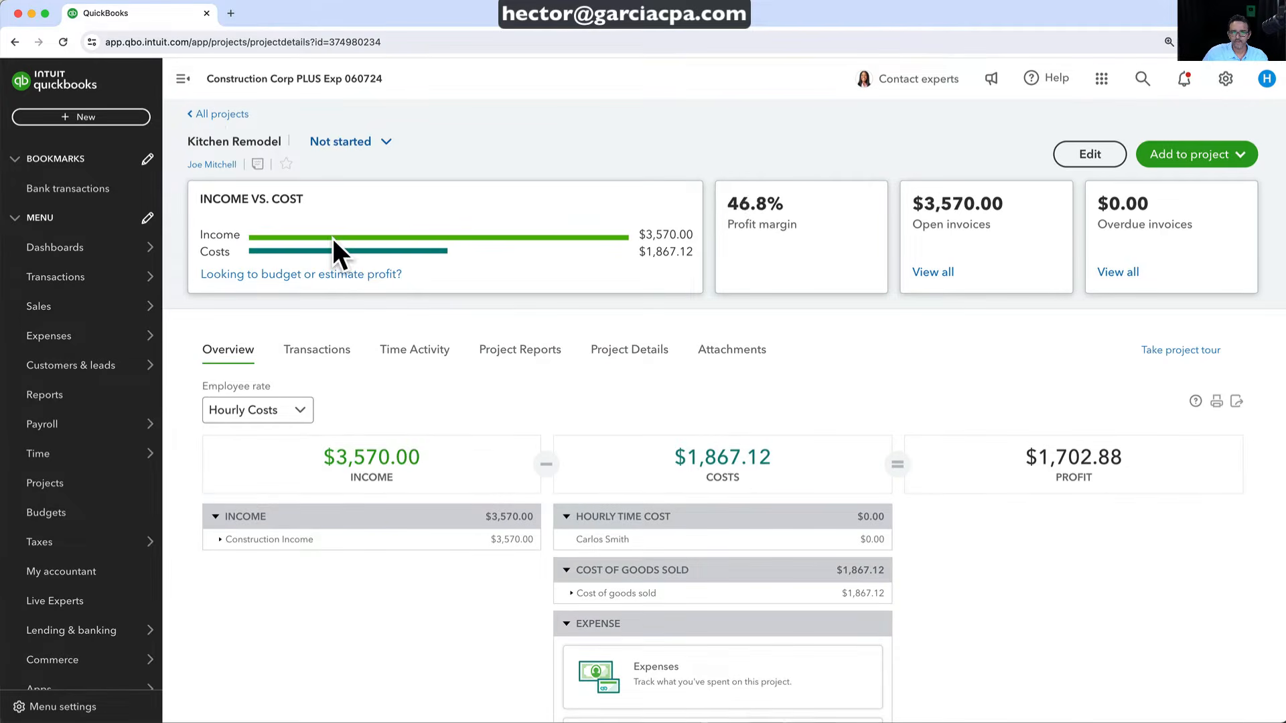
pyautogui.click(223, 115)
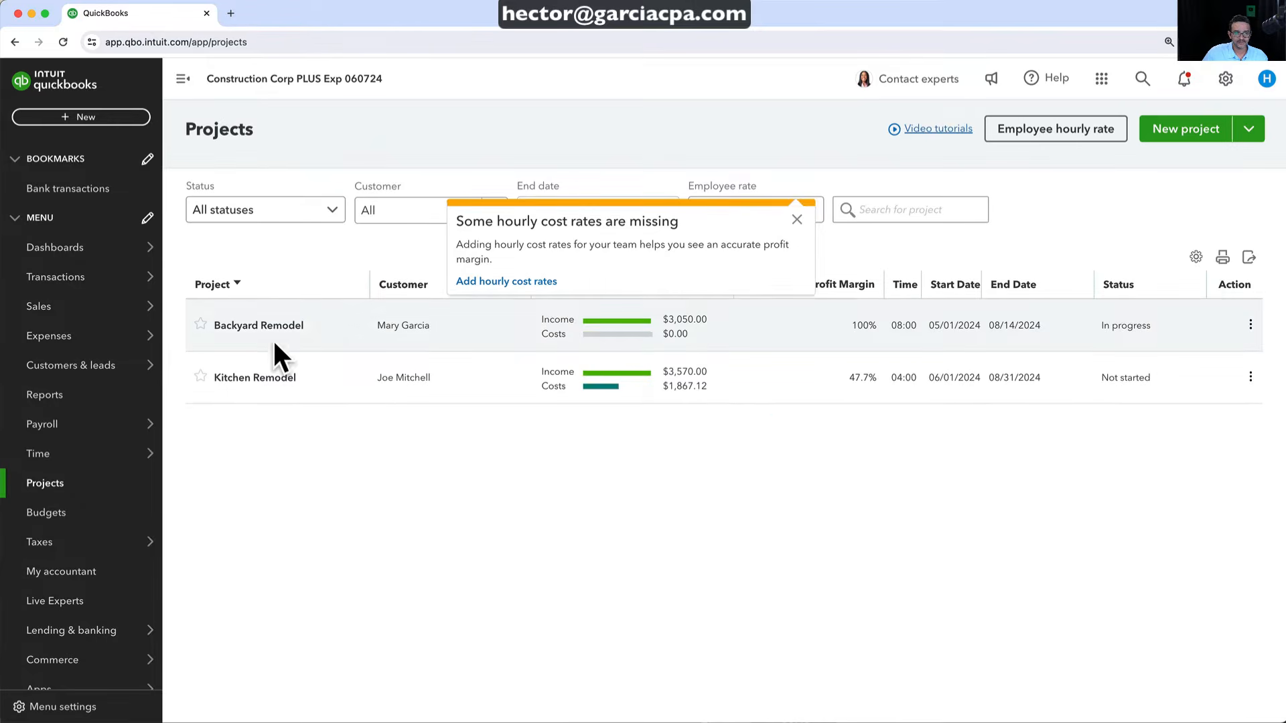
# Check Backyard Remodel's time activity, showing 8:00 Labor hours at $0.00 cost
pyautogui.click(260, 326)
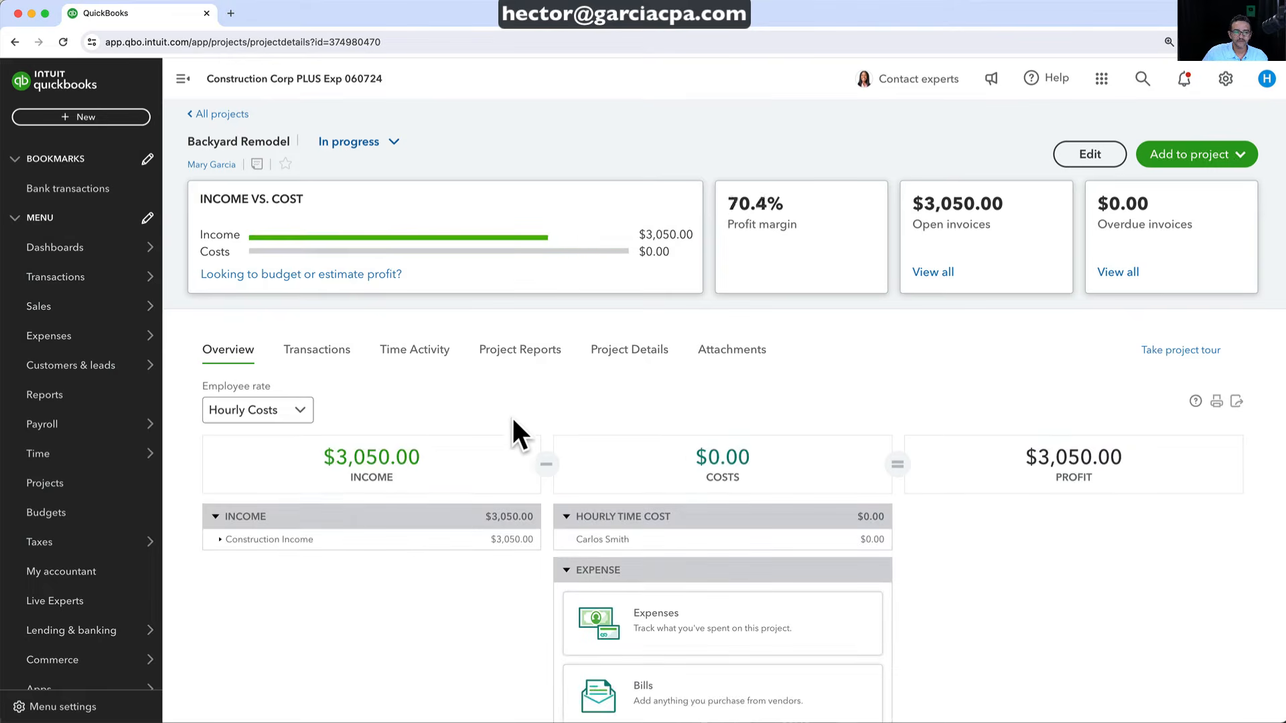
pyautogui.click(414, 362)
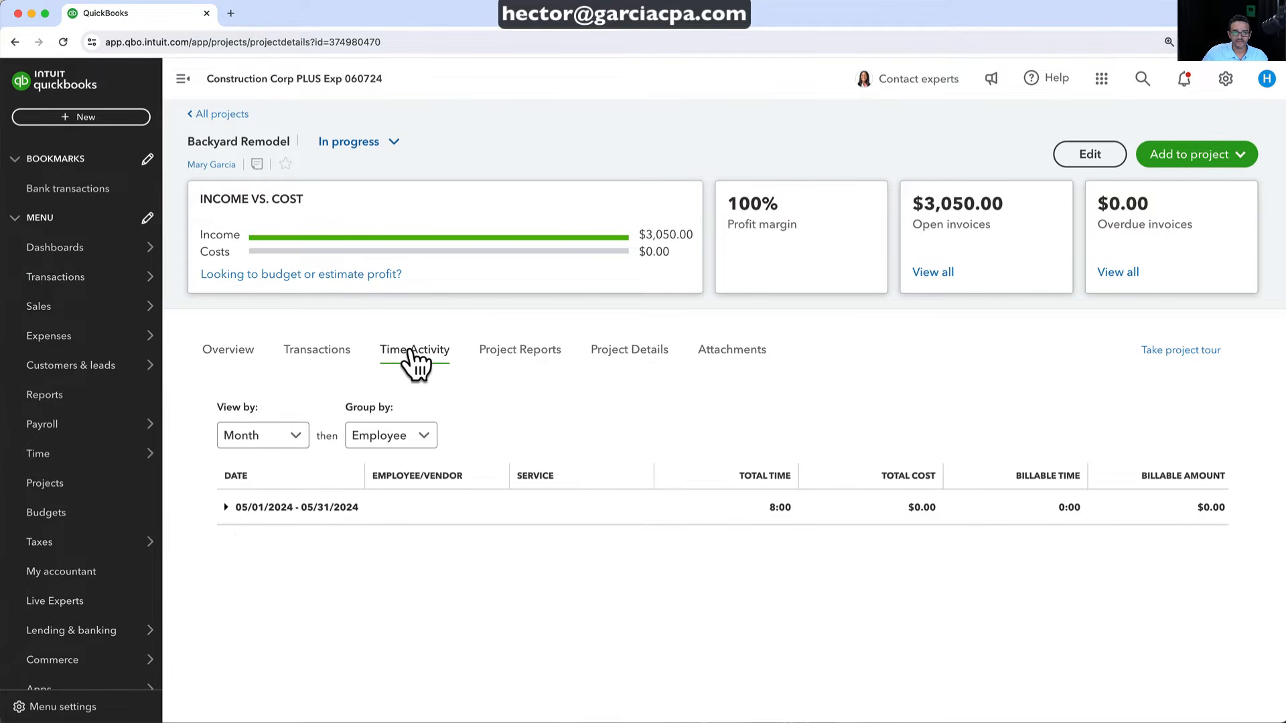
pyautogui.click(226, 507)
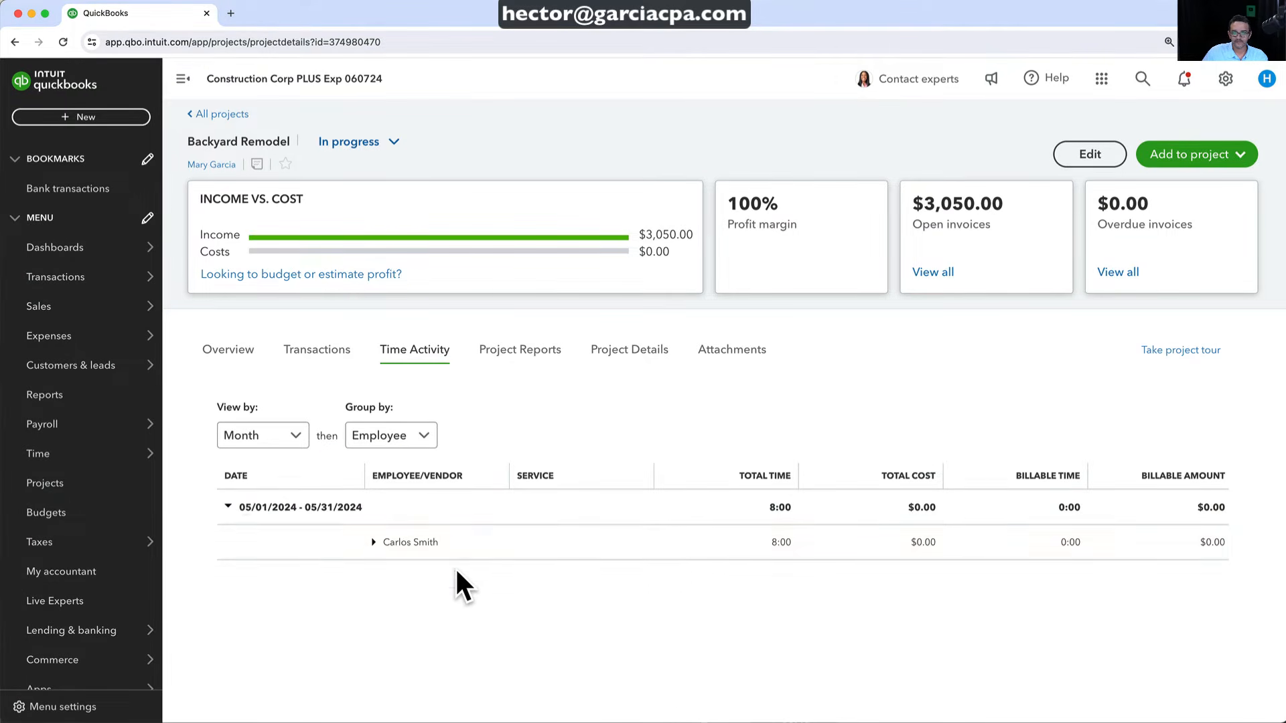
pyautogui.click(374, 544)
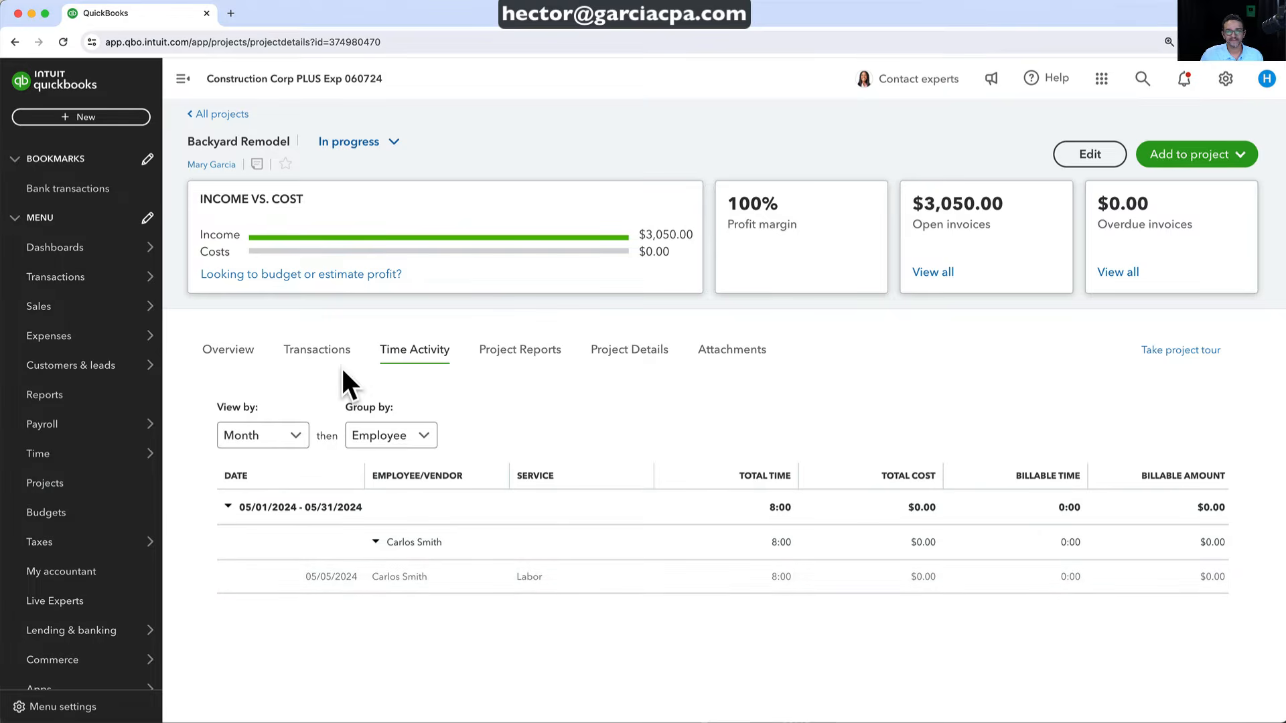
pyautogui.click(231, 351)
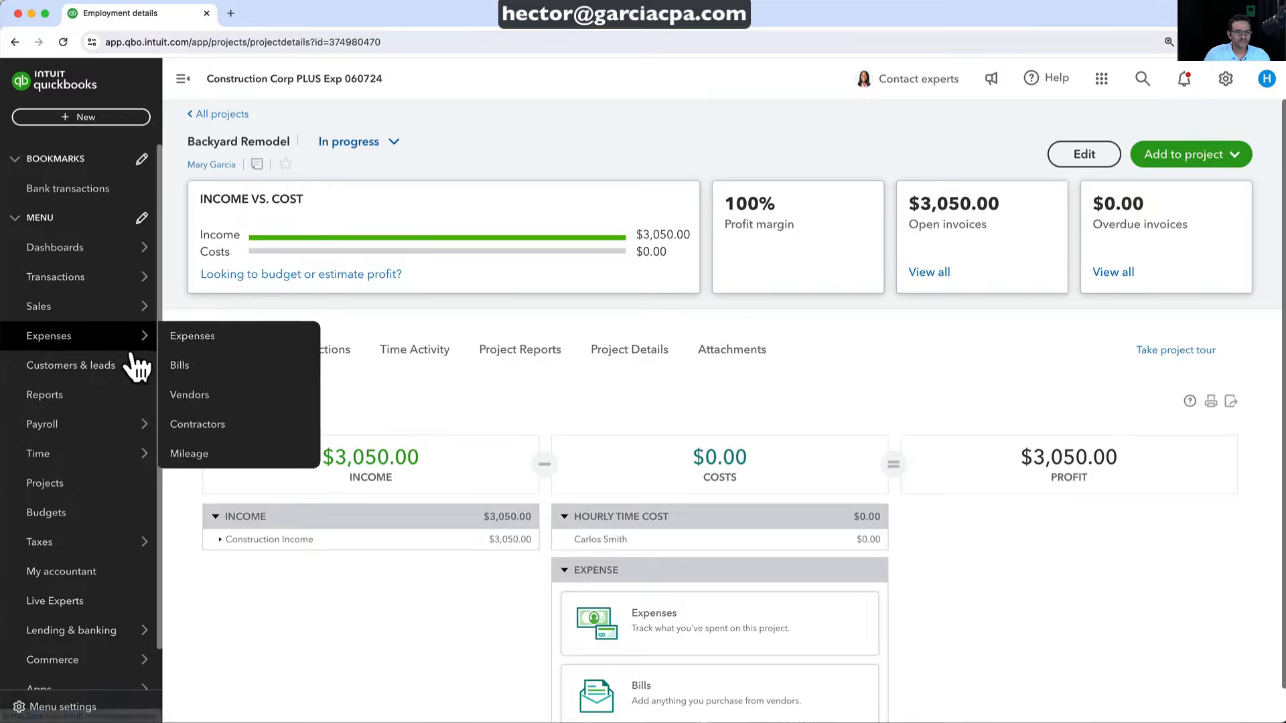
# Review the employee's $41.90/hour cost rate in employment details and save them
pyautogui.moveTo(63, 428)
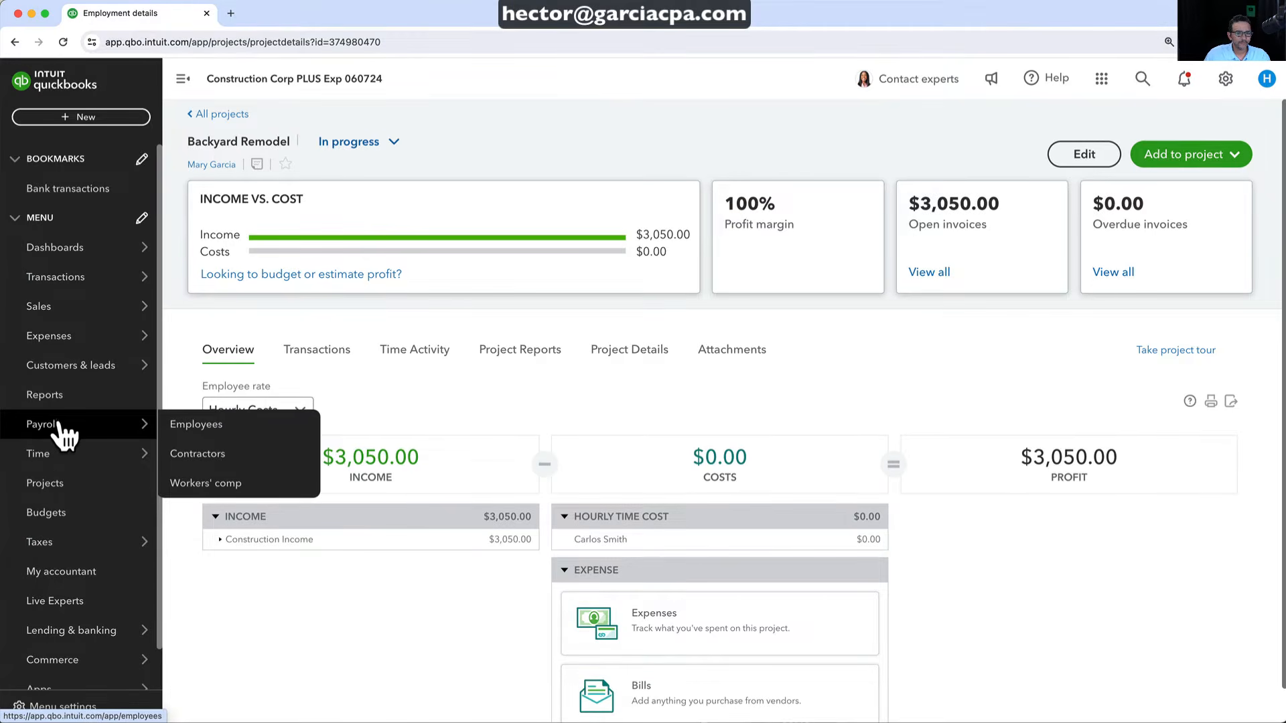
pyautogui.click(198, 426)
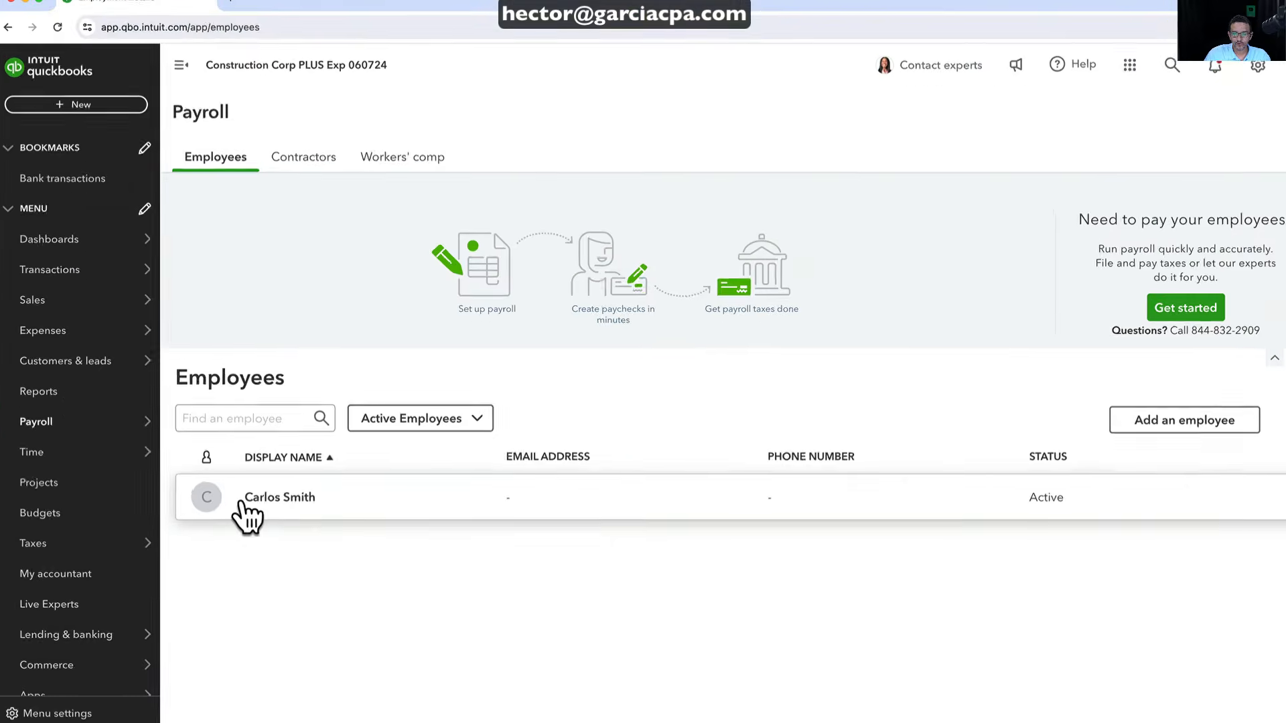
pyautogui.click(243, 502)
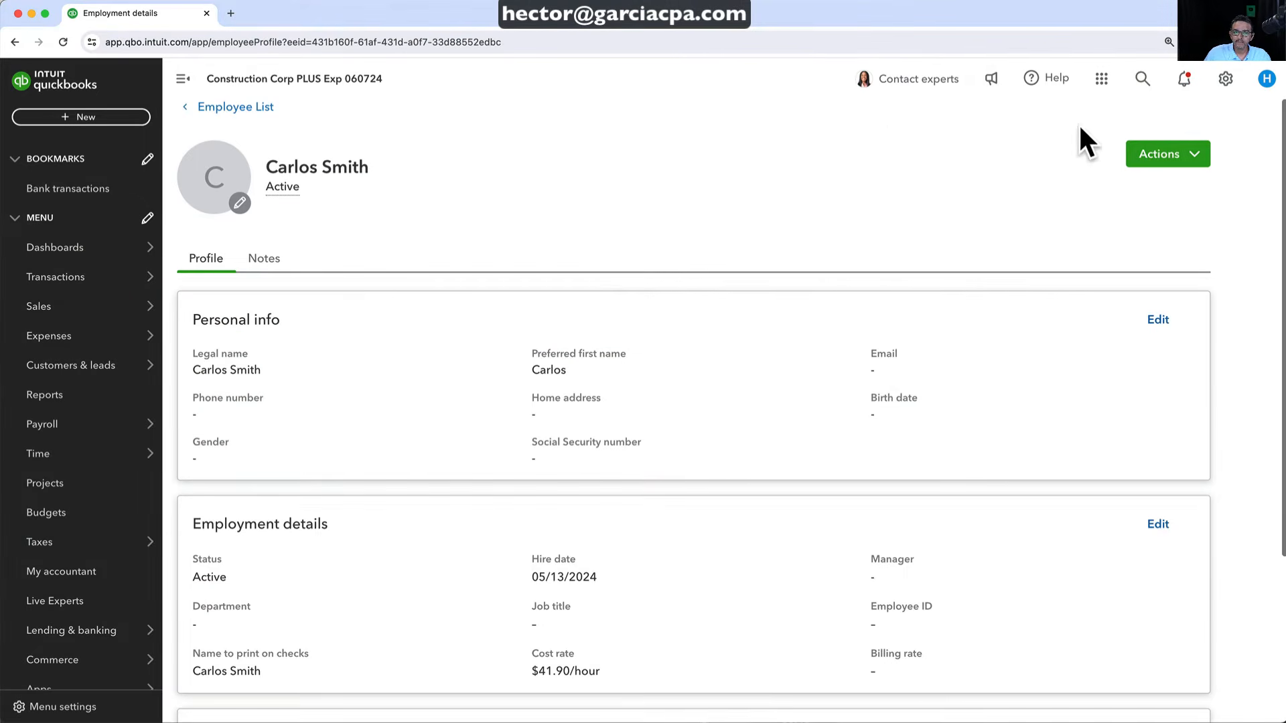
pyautogui.click(1172, 157)
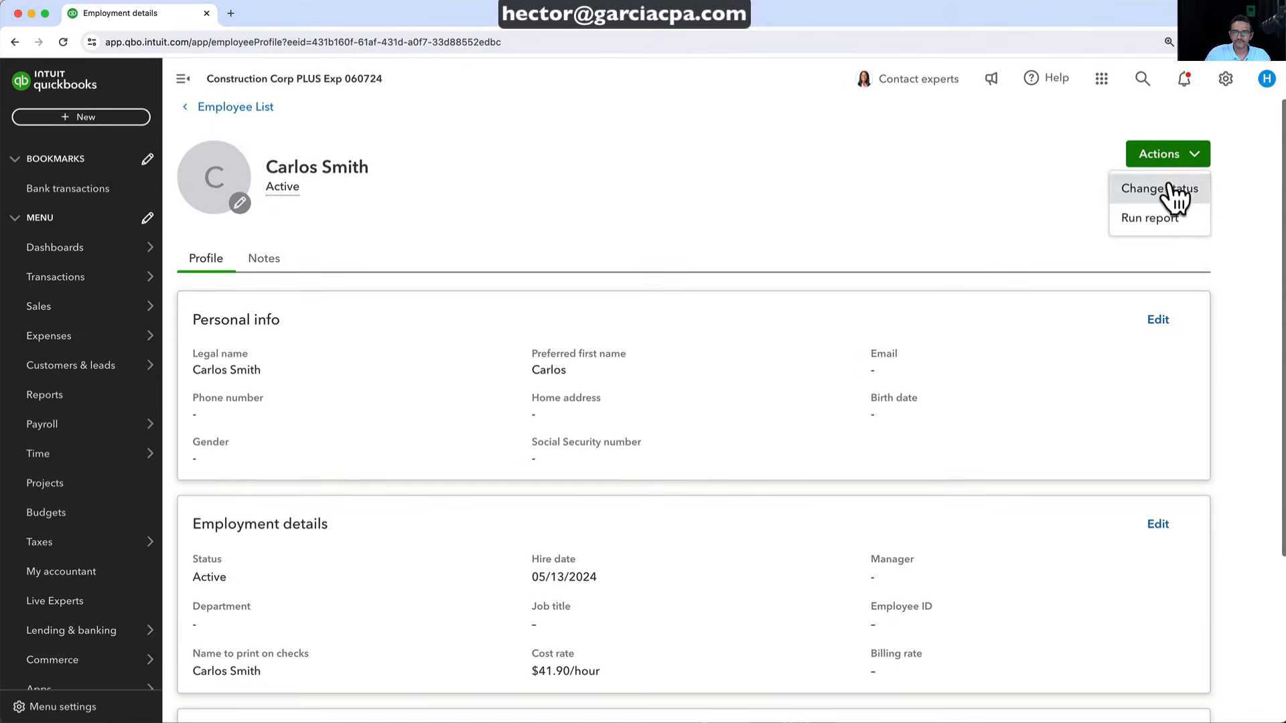
pyautogui.click(1173, 195)
pyautogui.scroll(-3, 291, 442)
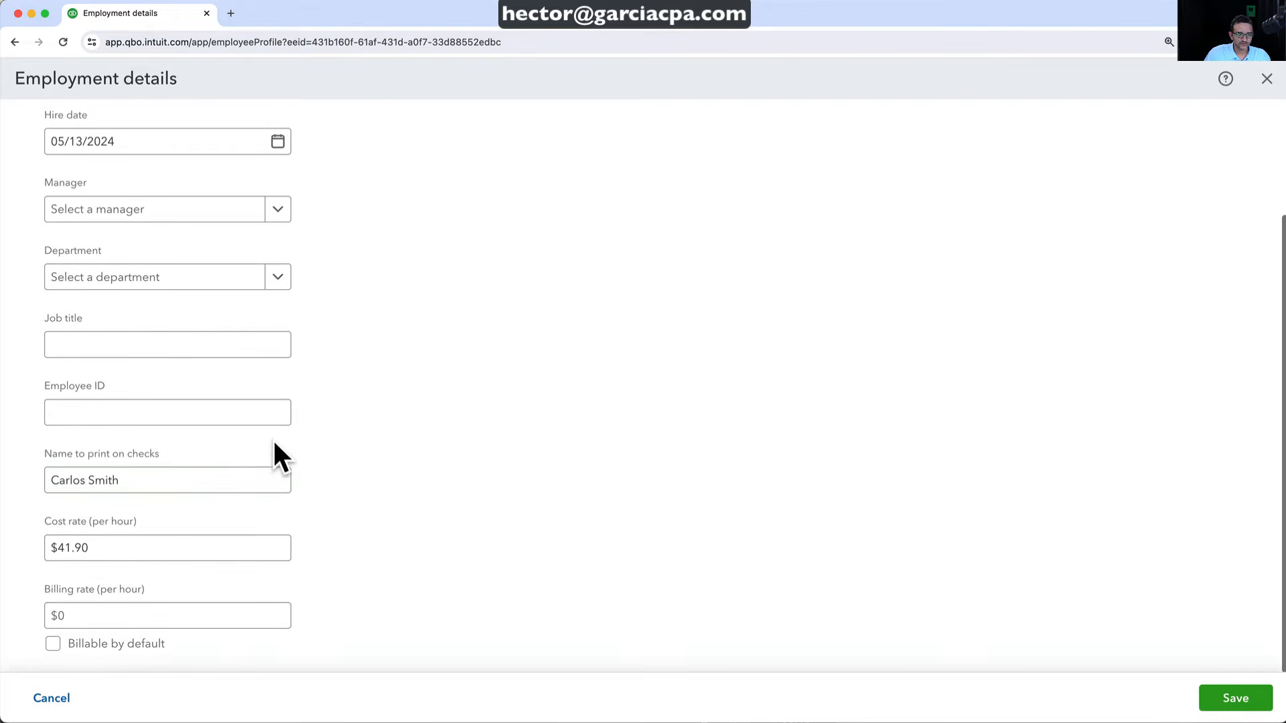
pyautogui.click(133, 546)
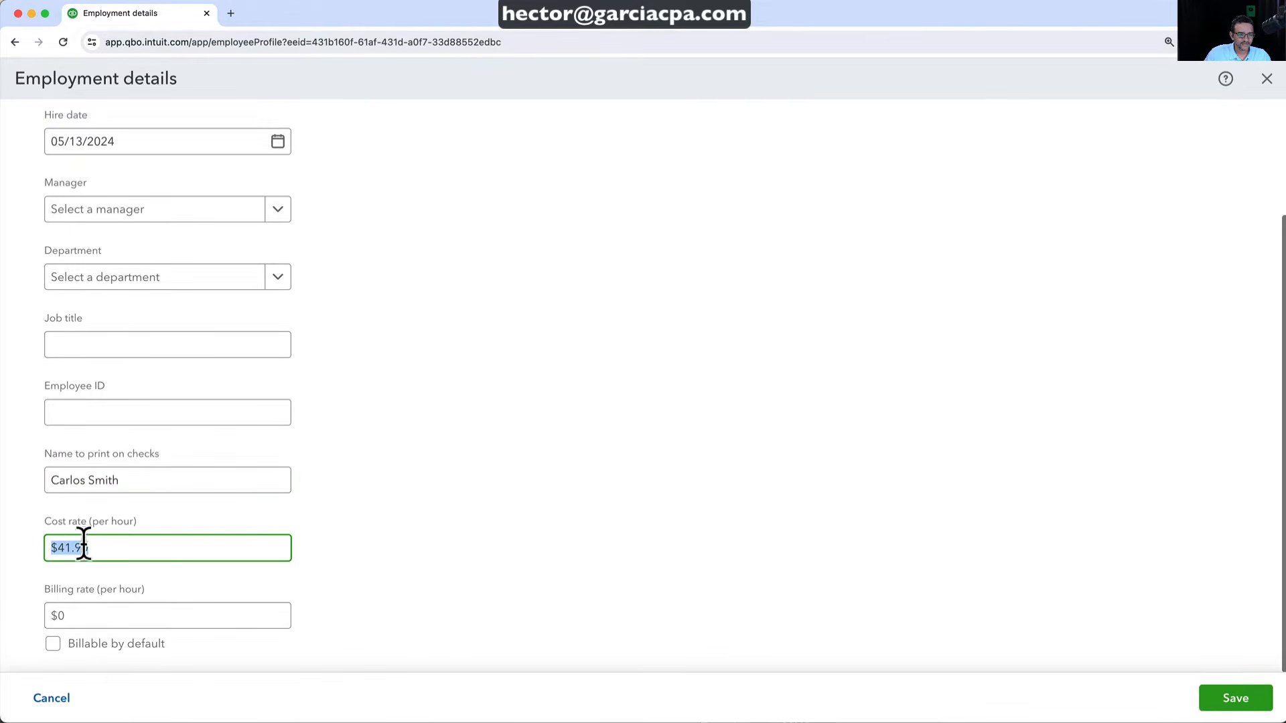
pyautogui.click(97, 547)
pyautogui.click(1247, 701)
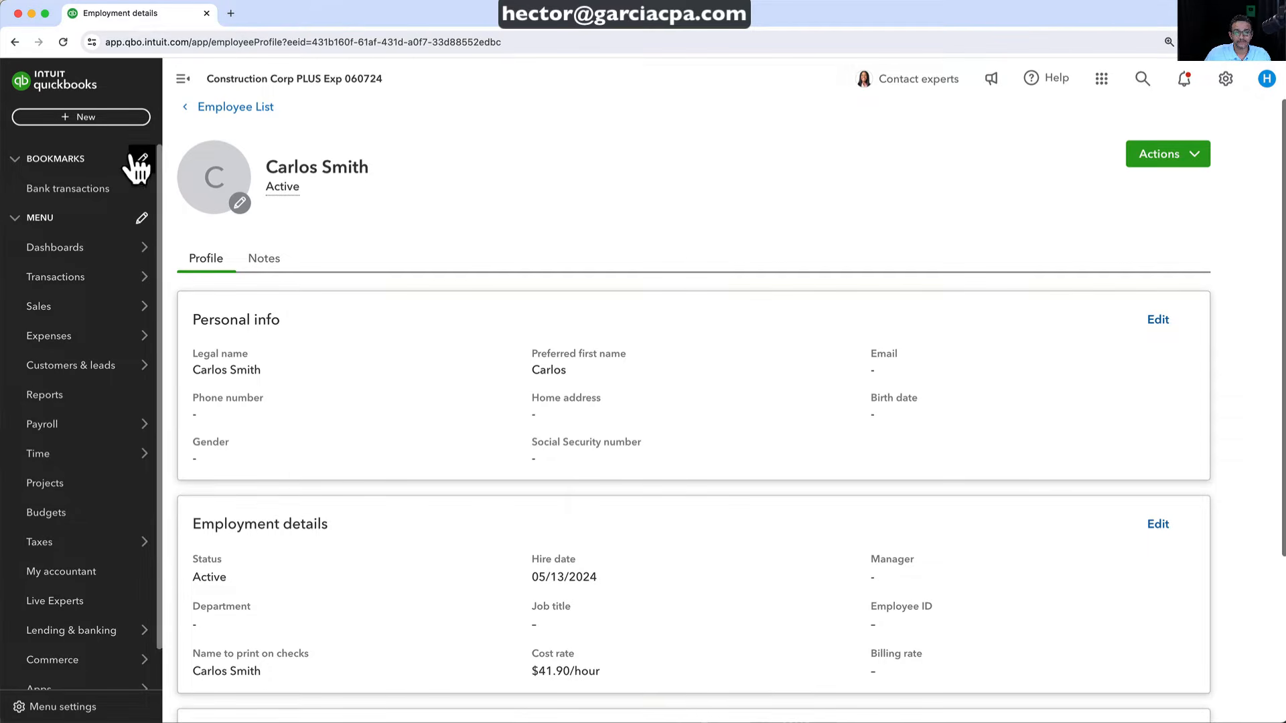
# Start a new 7-hour time entry for the employee
pyautogui.click(70, 121)
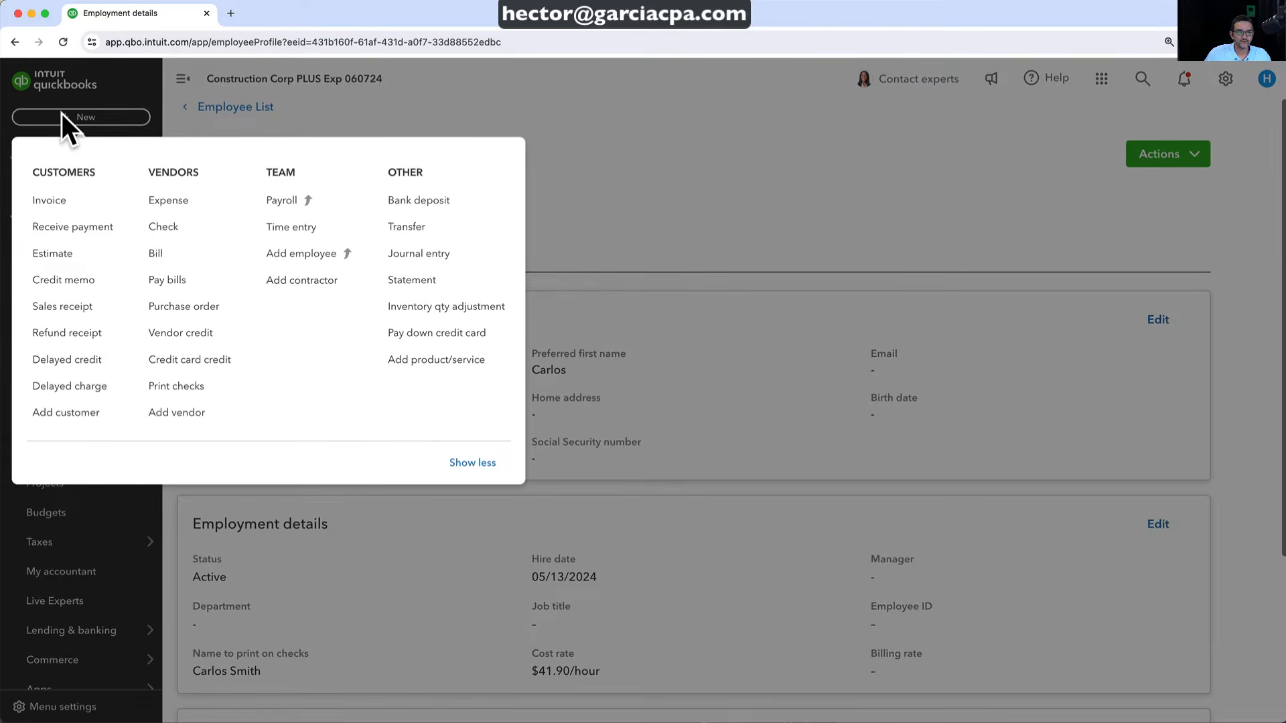
pyautogui.click(299, 228)
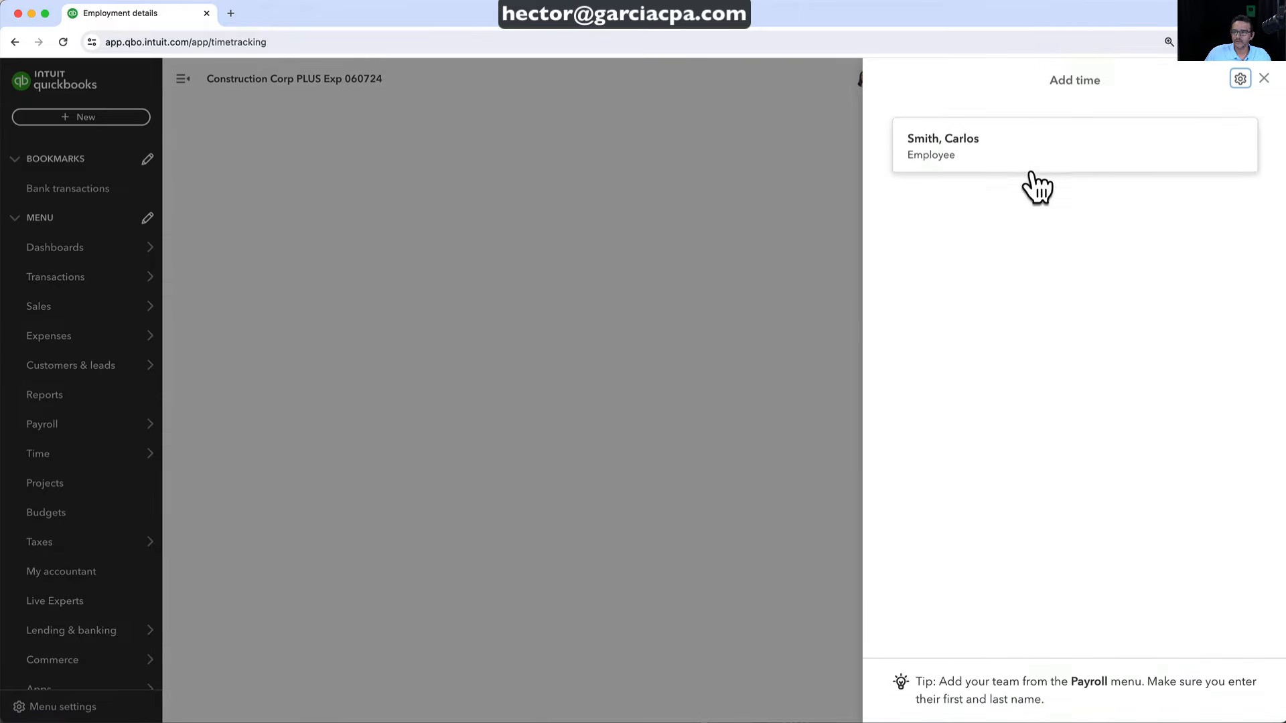
pyautogui.click(981, 171)
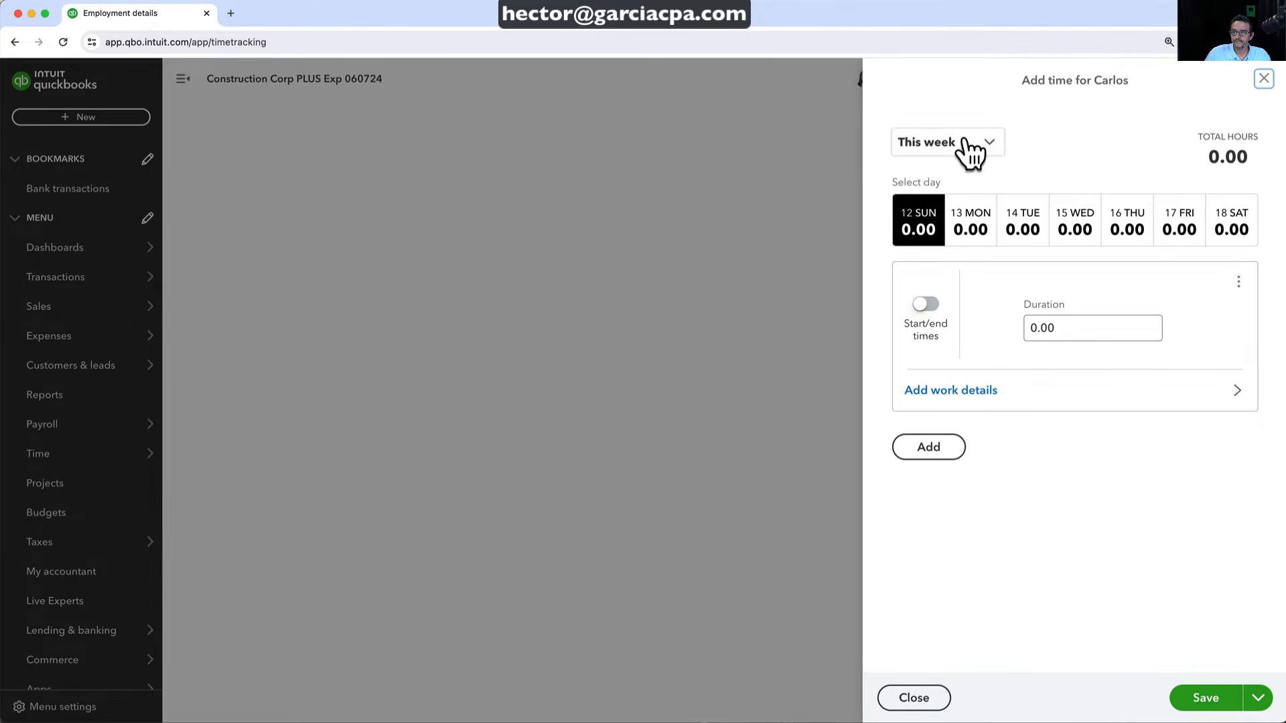
pyautogui.click(1084, 327)
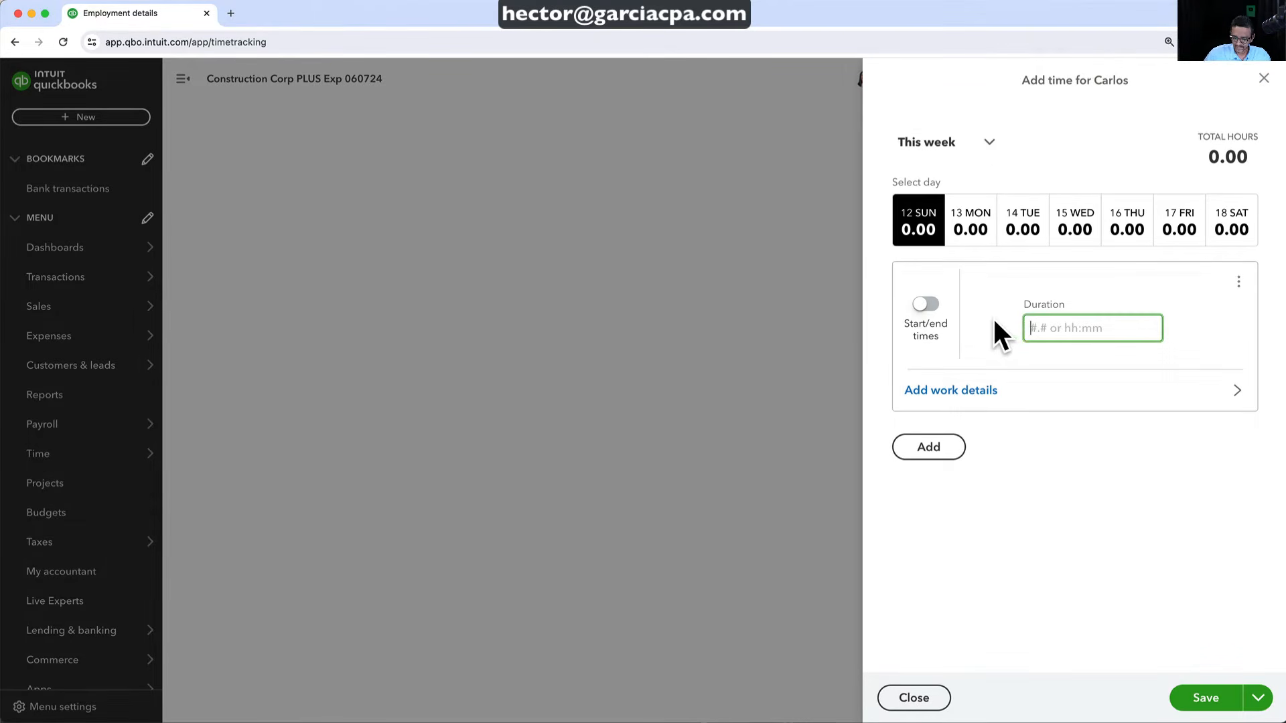
pyautogui.write('7')
# Assign the hours to Kitchen Remodel as non-billable Labor and save the entry
pyautogui.click(990, 390)
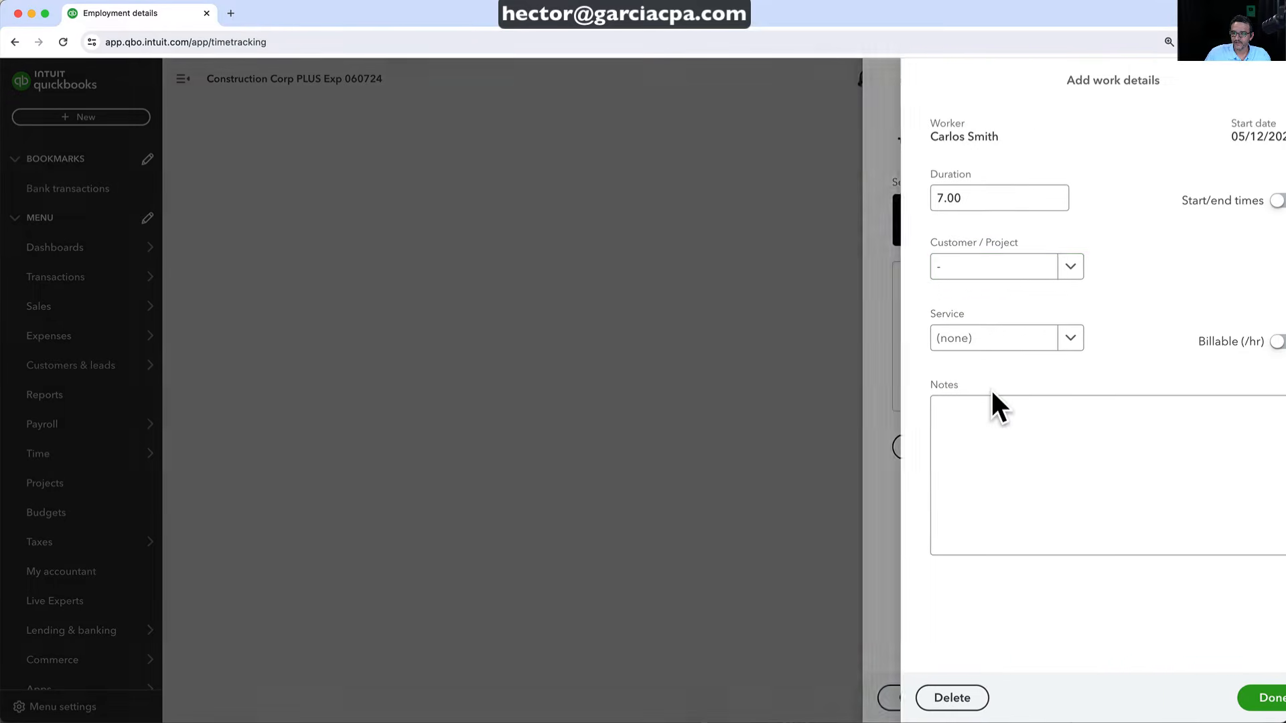
pyautogui.click(1032, 268)
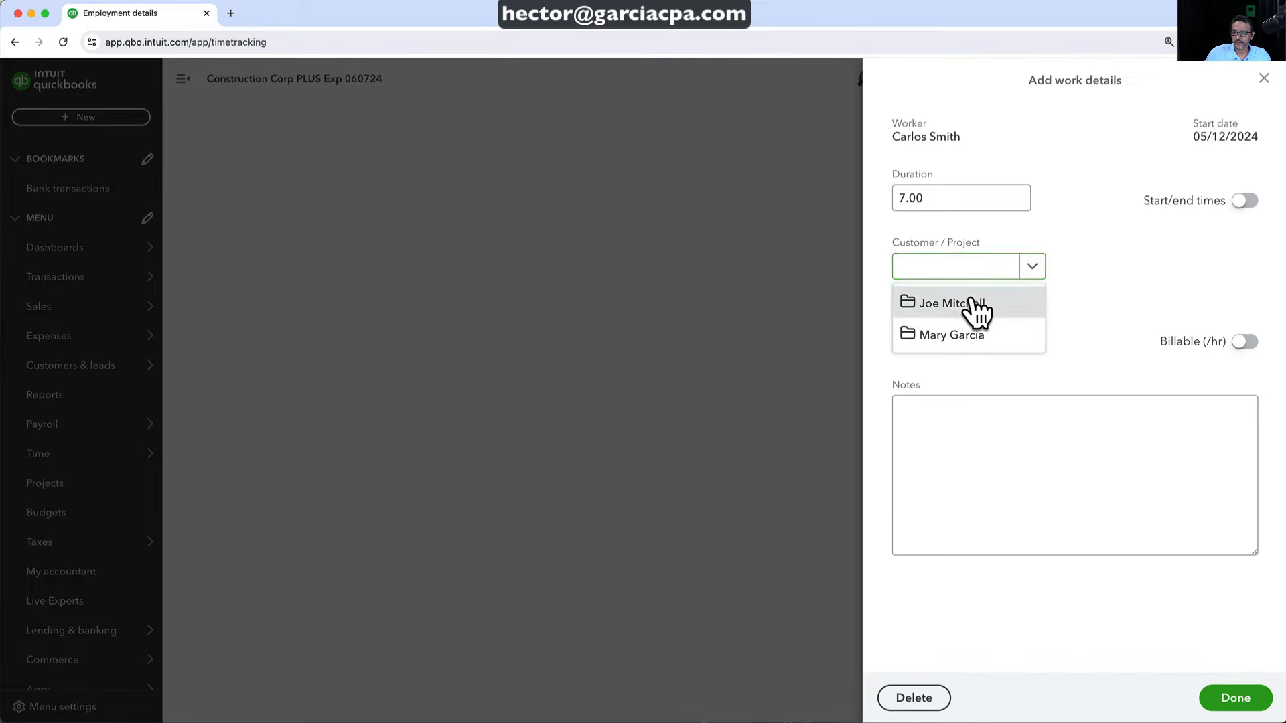
pyautogui.click(972, 305)
pyautogui.click(954, 332)
pyautogui.click(1032, 343)
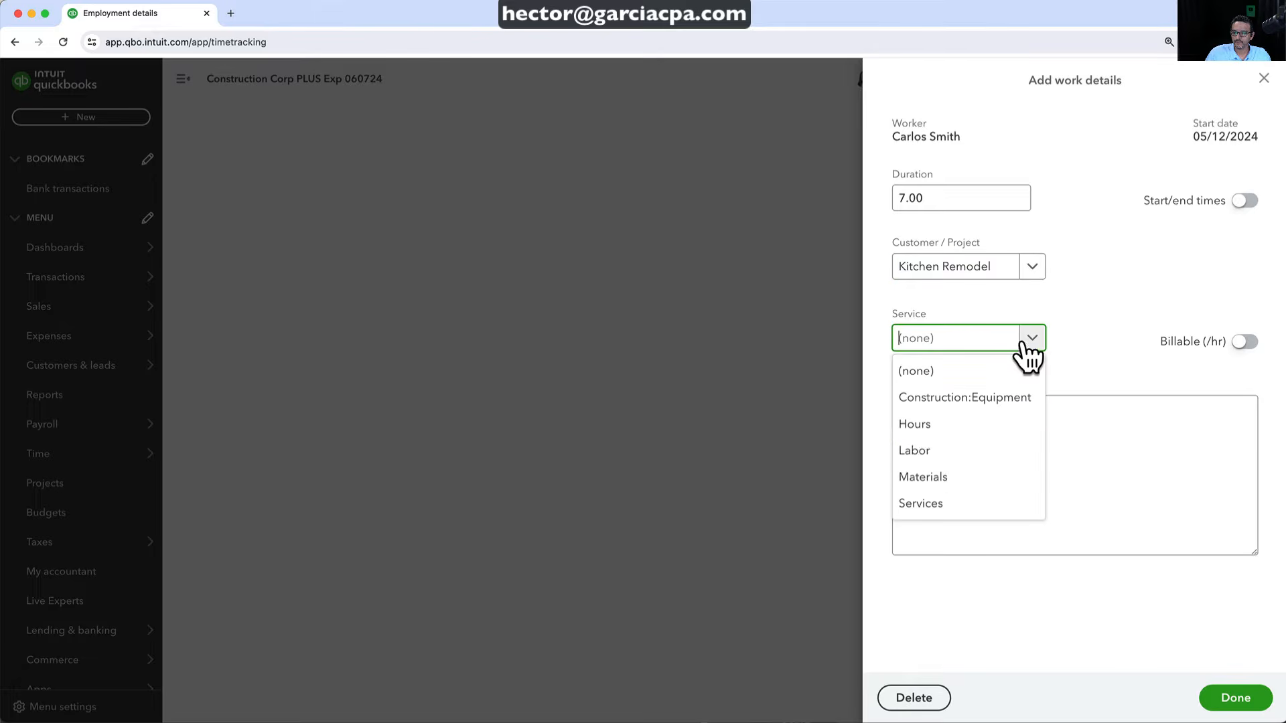
pyautogui.click(940, 454)
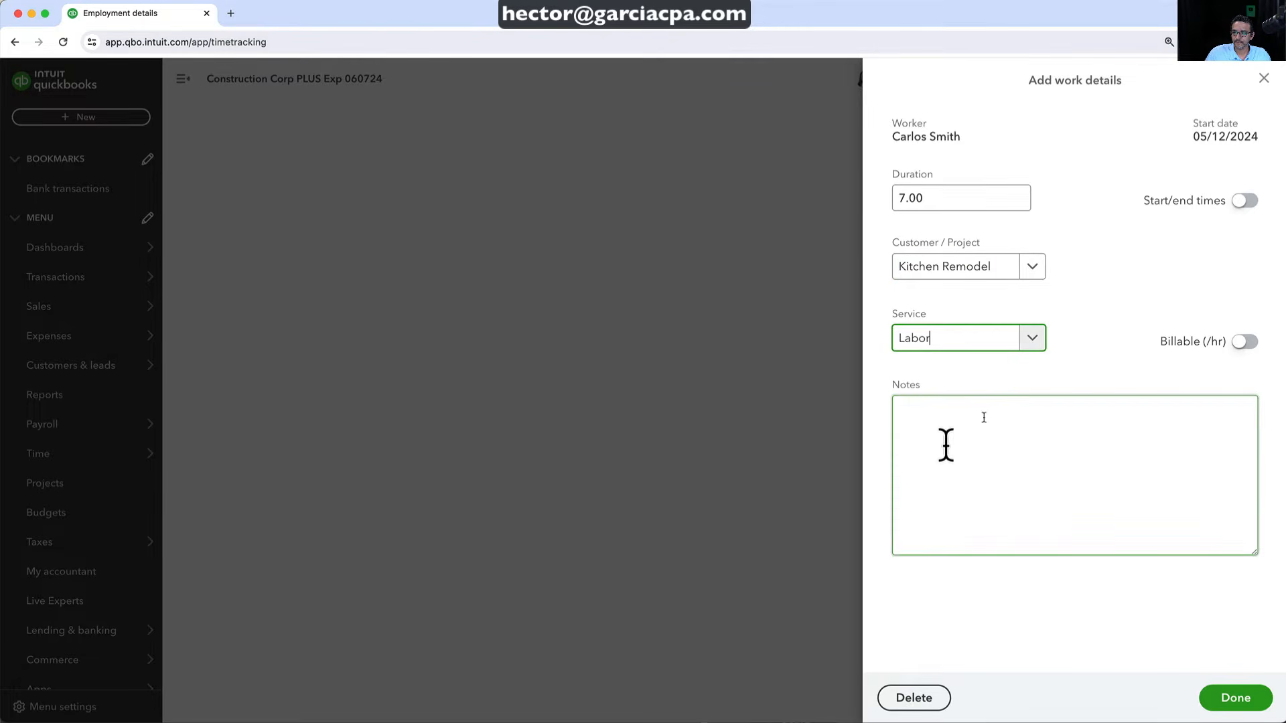
pyautogui.click(1244, 343)
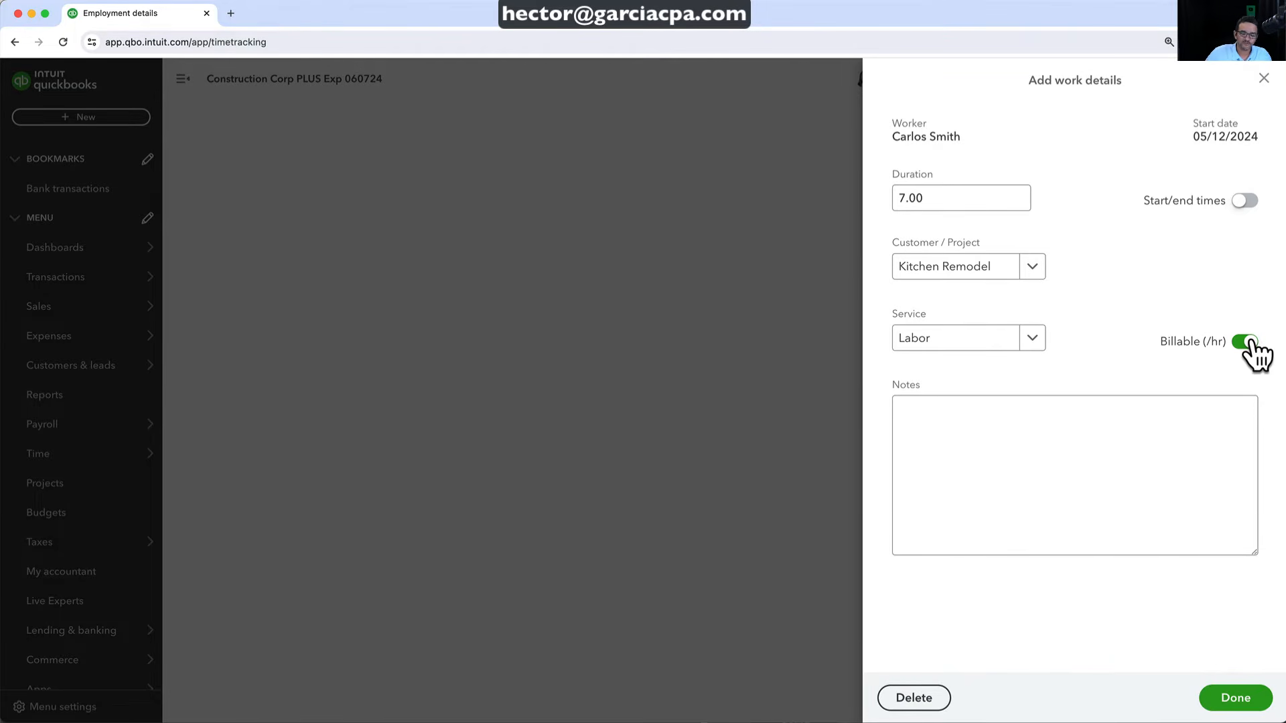
pyautogui.click(1246, 342)
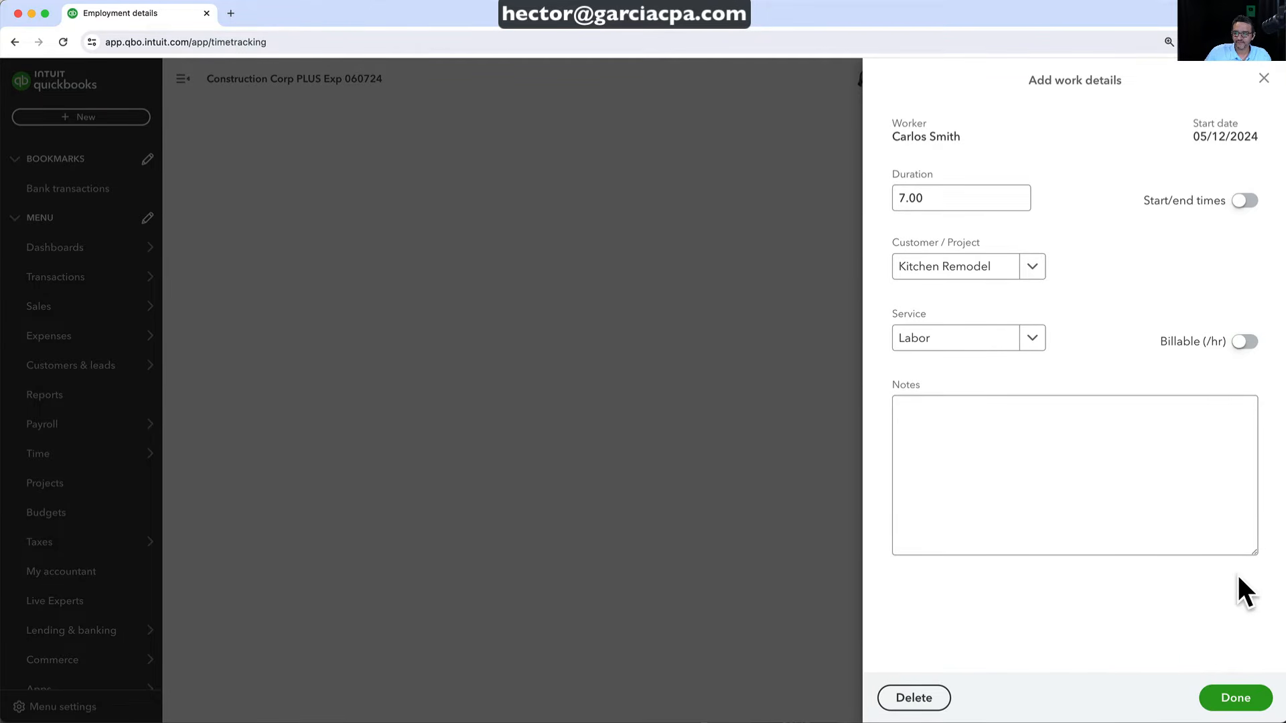
pyautogui.click(1236, 700)
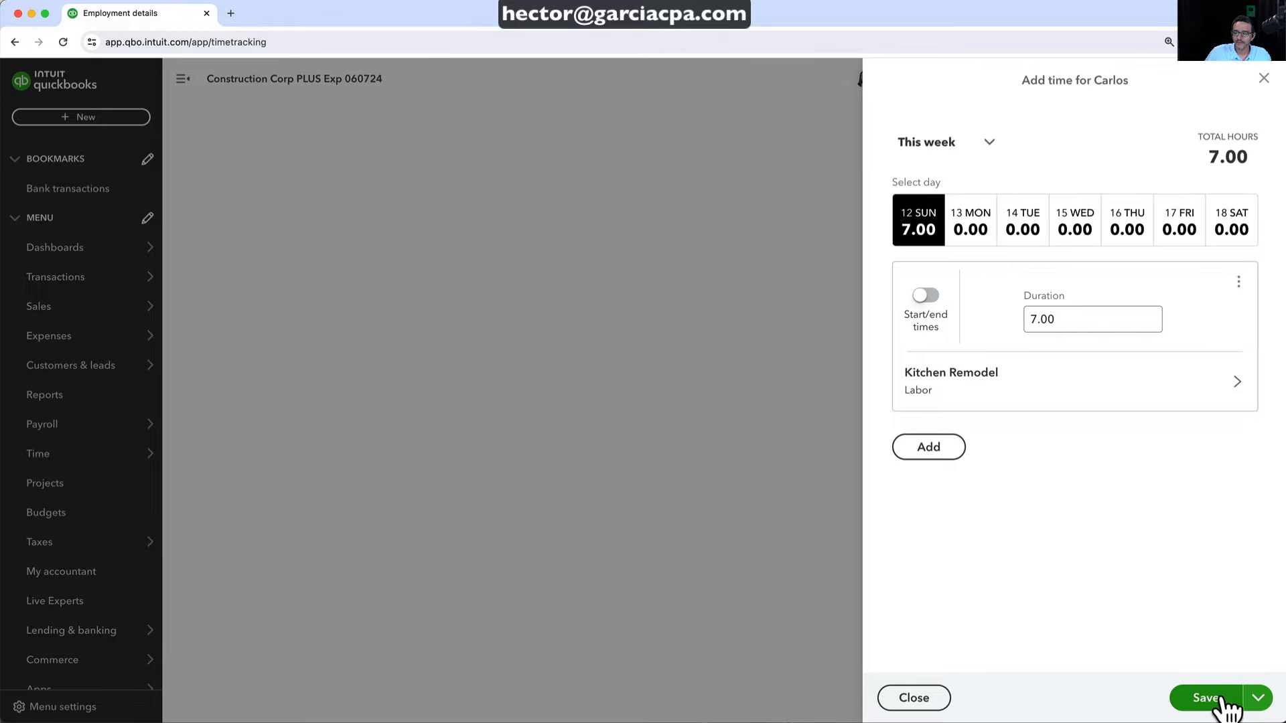
pyautogui.click(1220, 698)
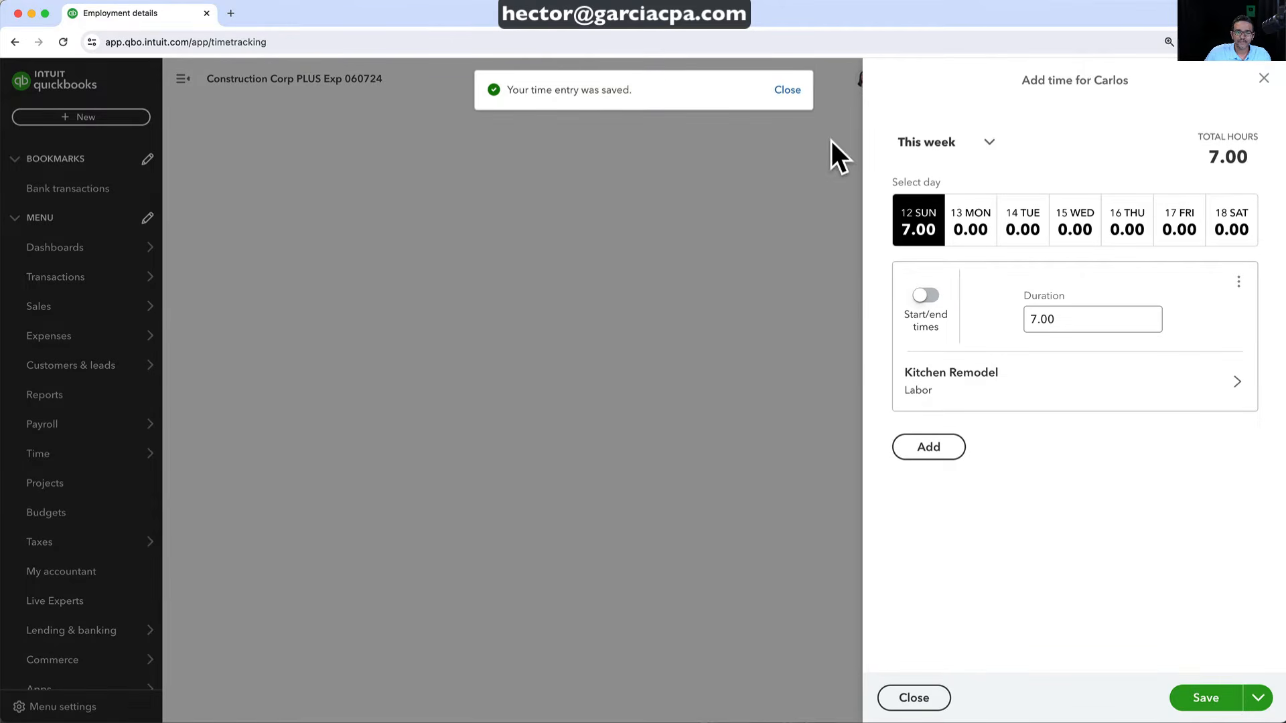
pyautogui.click(786, 90)
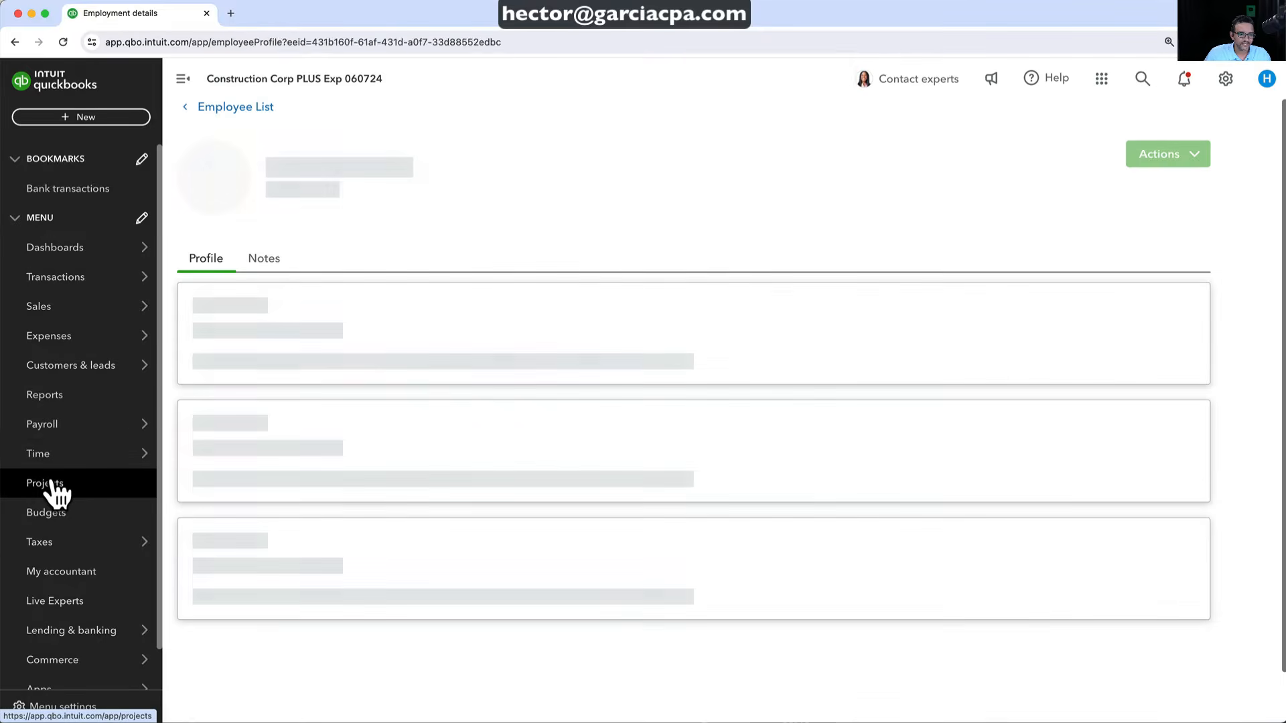
# Open Kitchen Remodel's time cost by employee report showing 4:00 Labor hours at $0.00
pyautogui.click(48, 483)
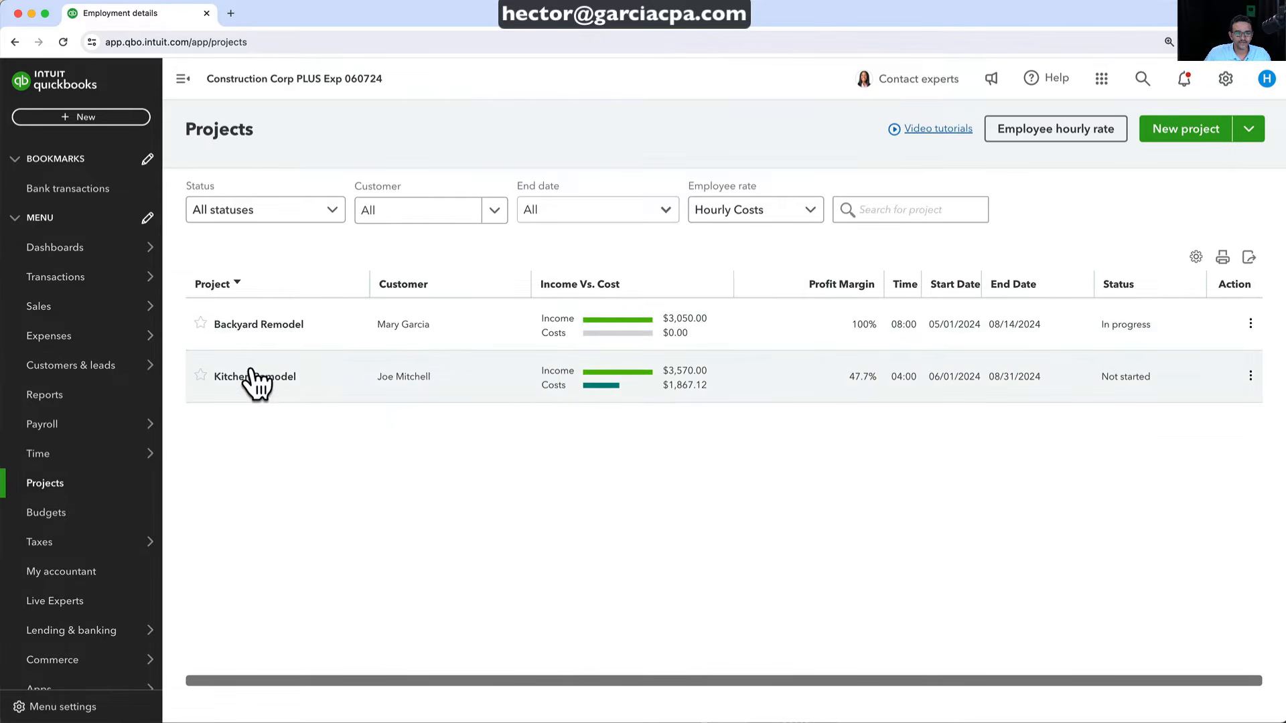
pyautogui.click(253, 377)
pyautogui.scroll(-3, 801, 452)
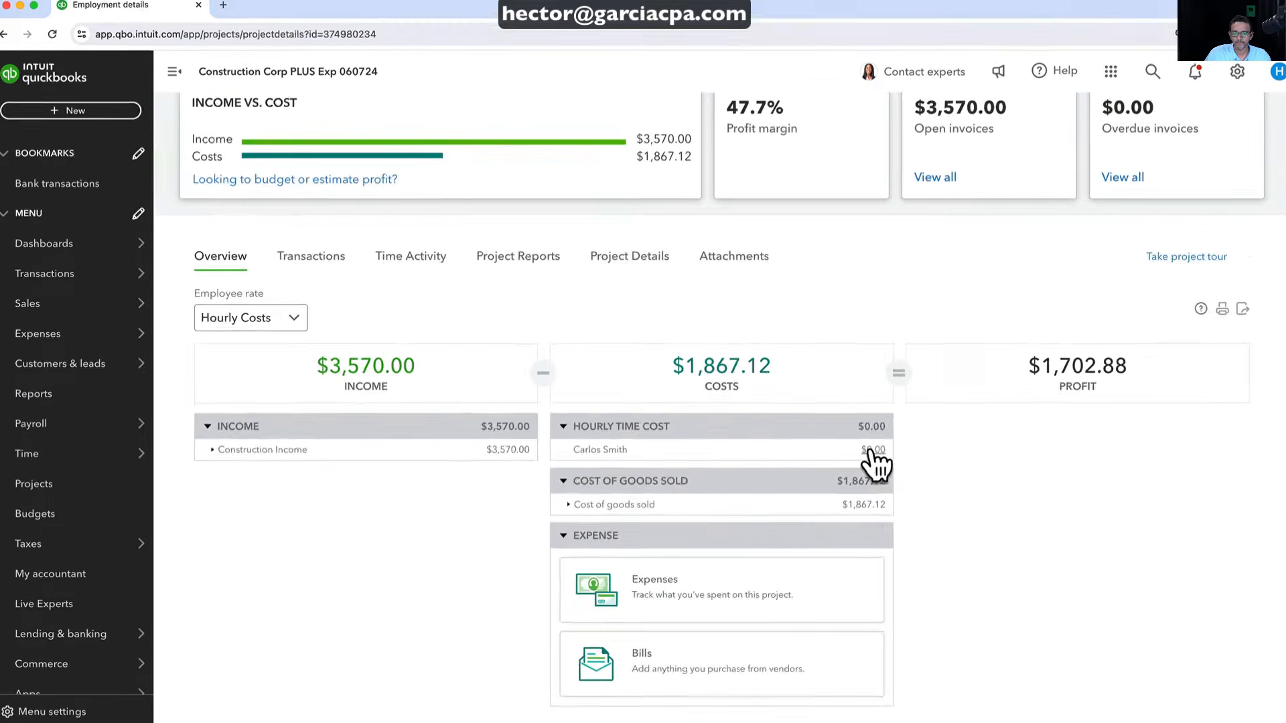
pyautogui.click(1115, 448)
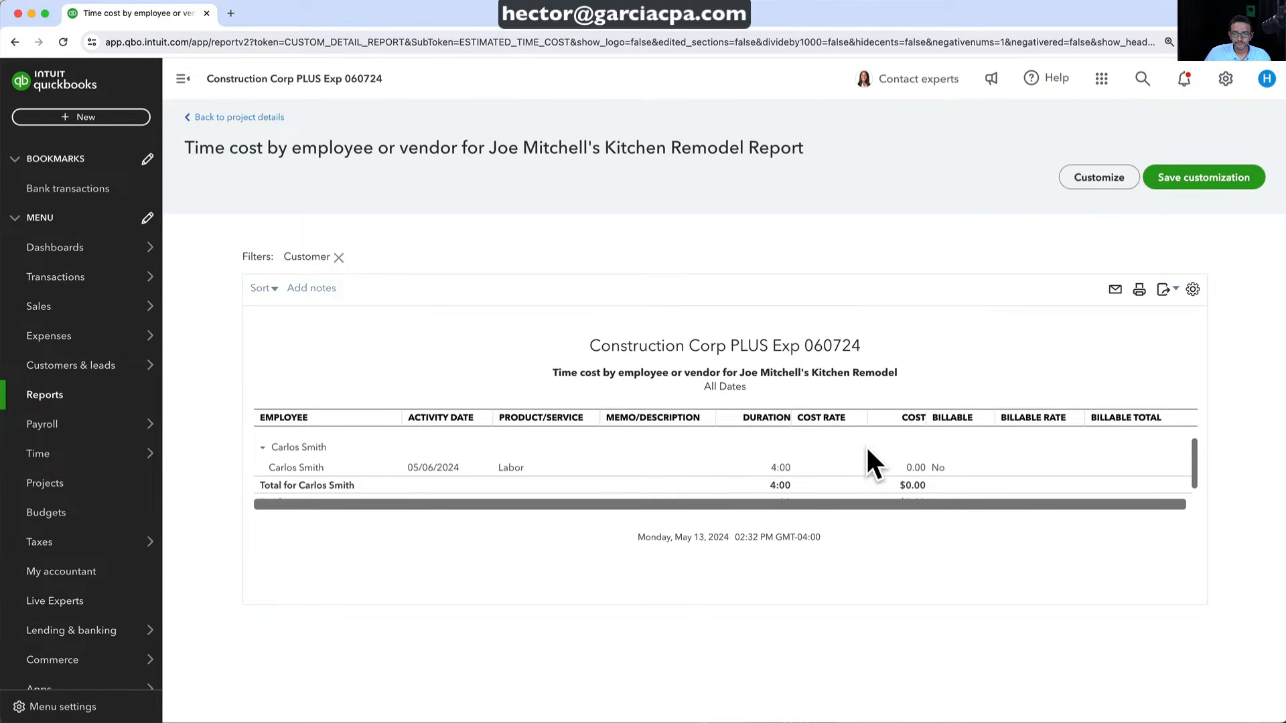
# Mark the 05/06/2024 Kitchen Remodel time entry billable and return to project details
pyautogui.click(430, 468)
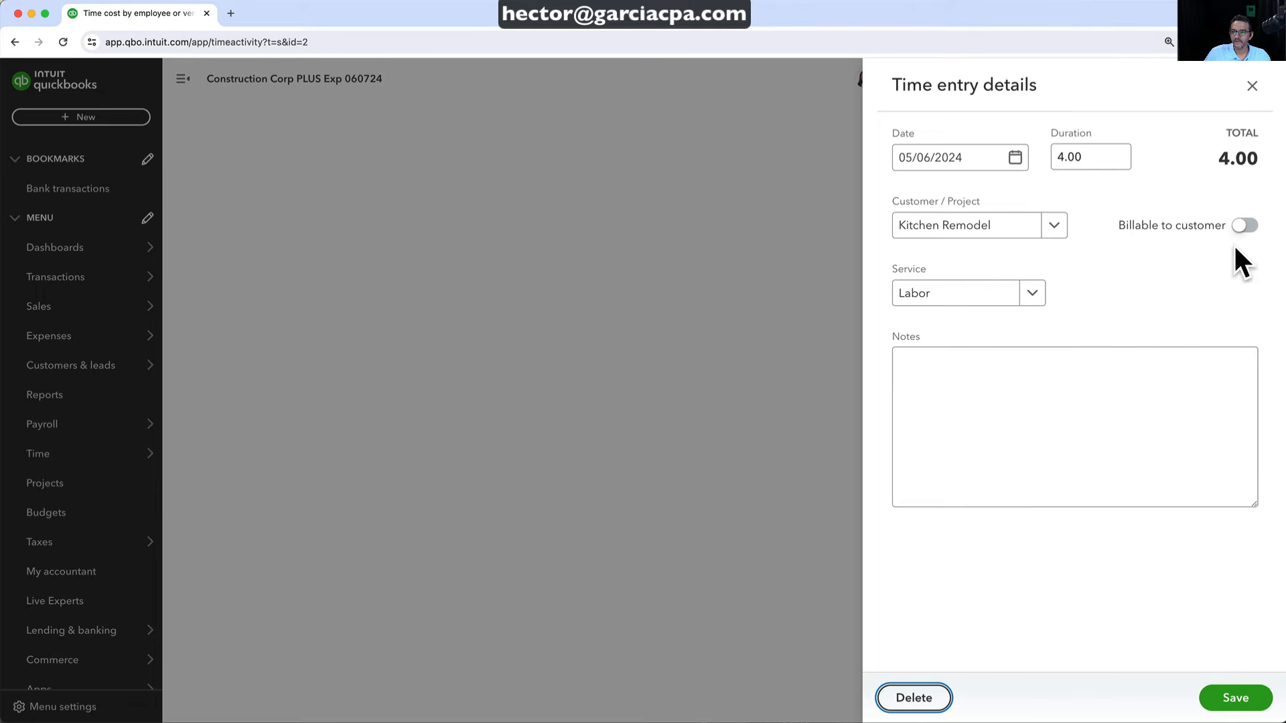
pyautogui.click(1246, 234)
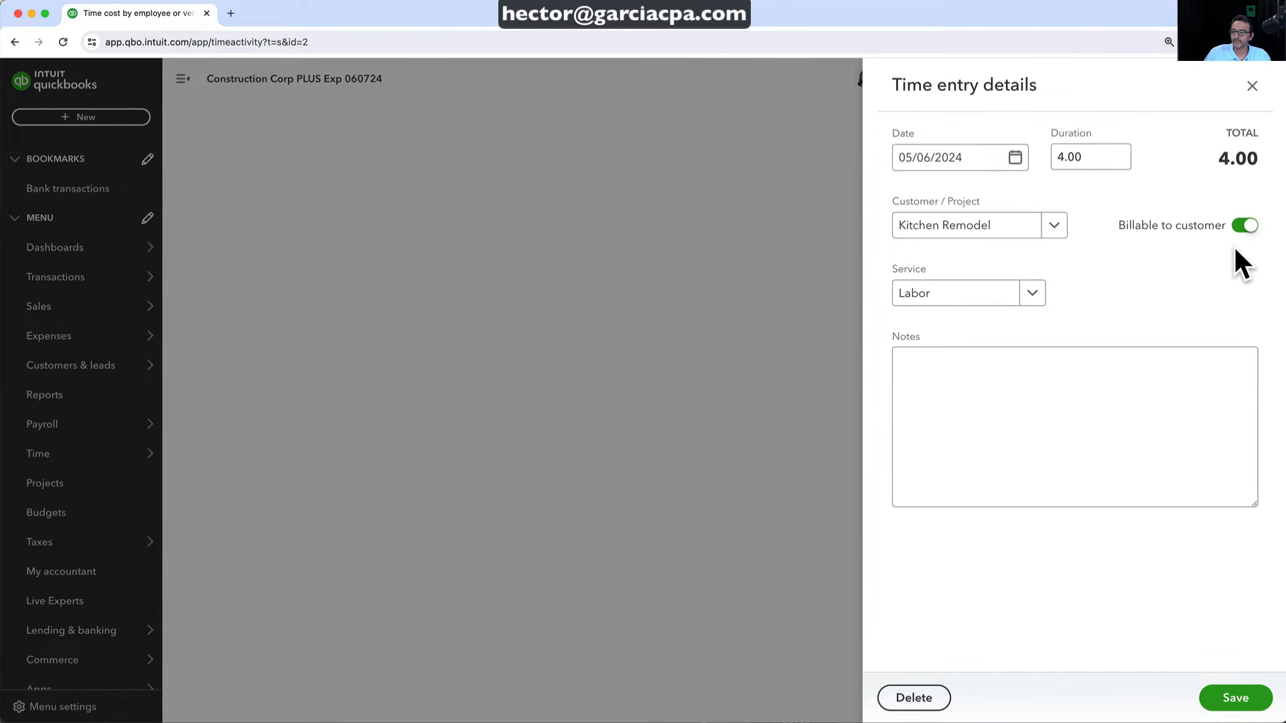
pyautogui.click(1238, 698)
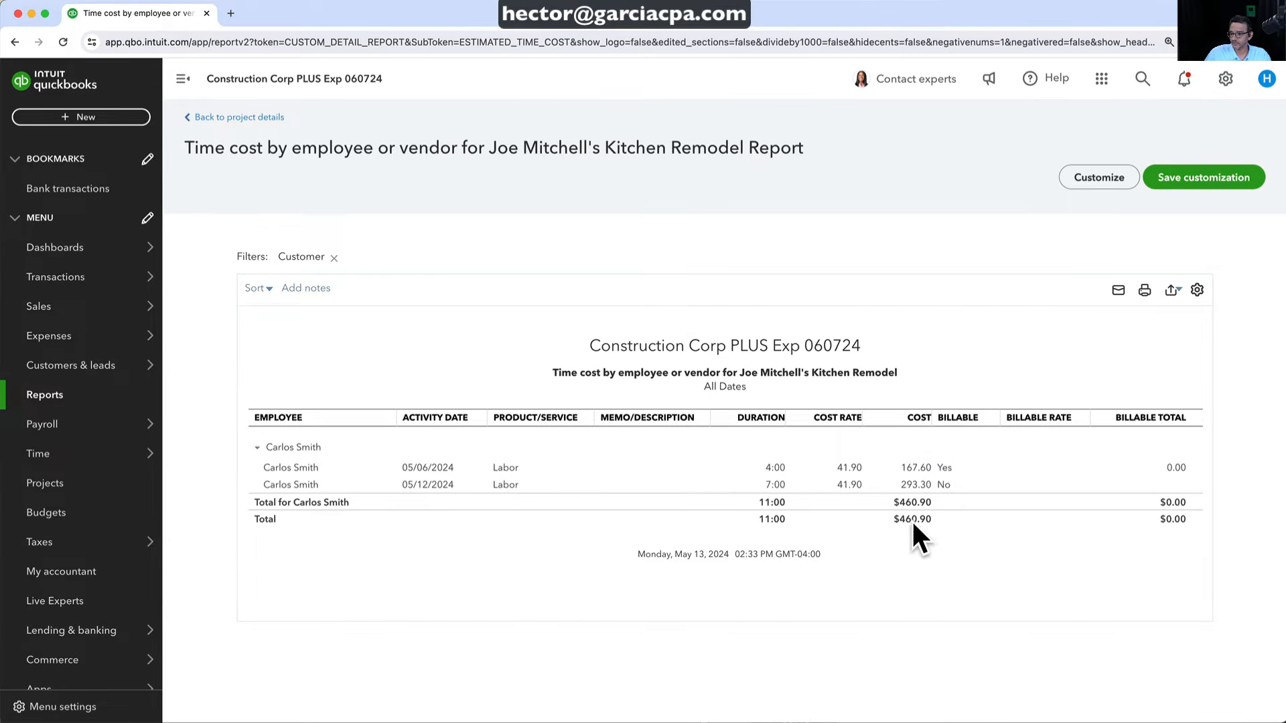
pyautogui.click(240, 118)
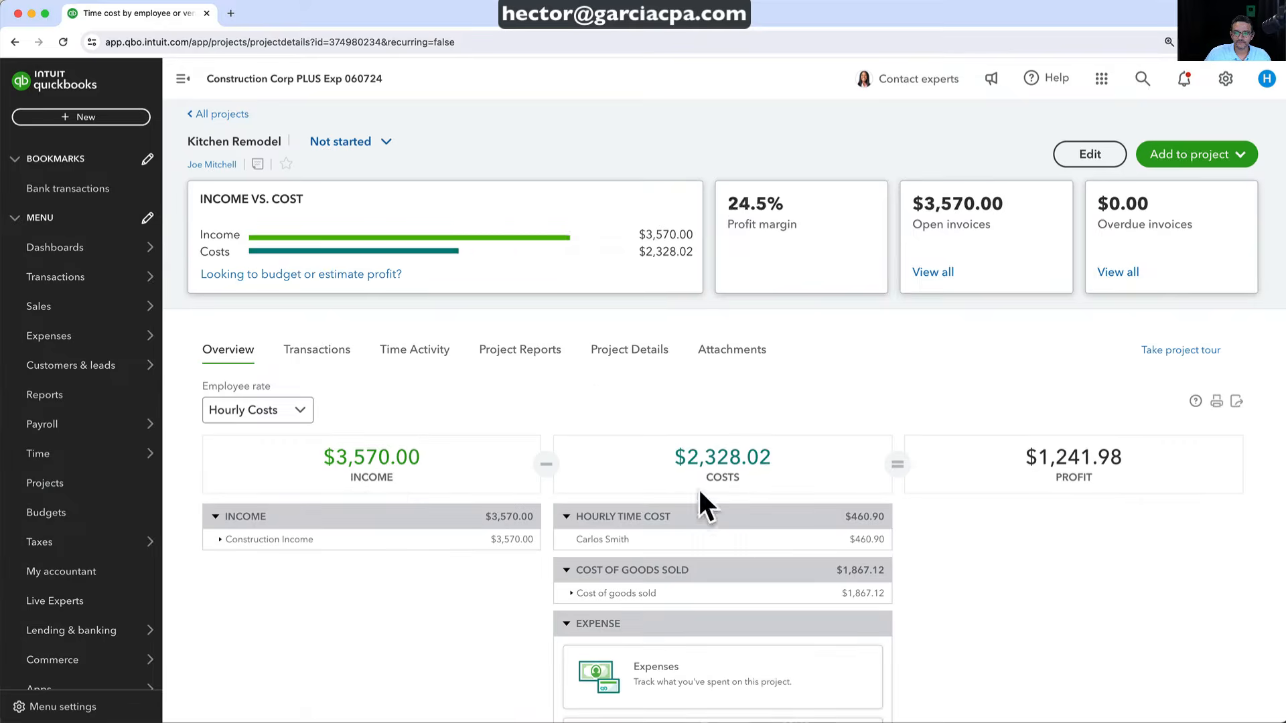
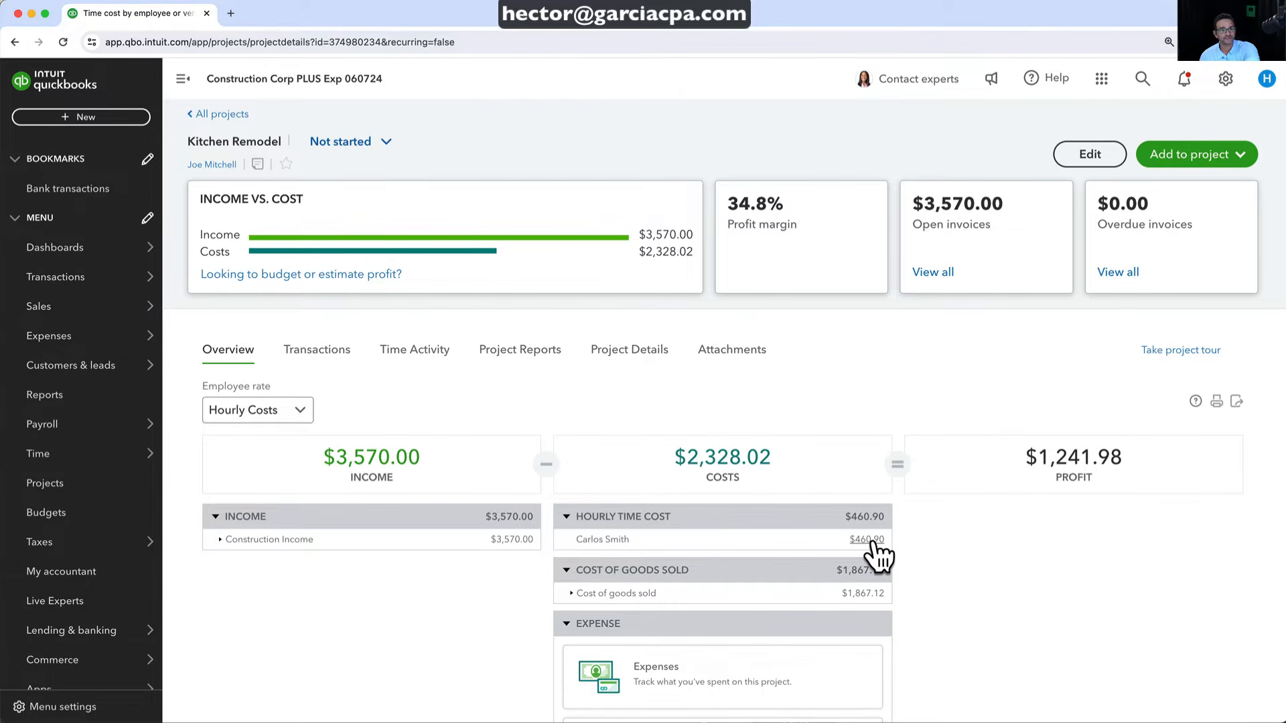
# Switch employee time valuation between Payroll Expenses and Hourly Costs, leaving it on Hourly Costs
pyautogui.click(276, 411)
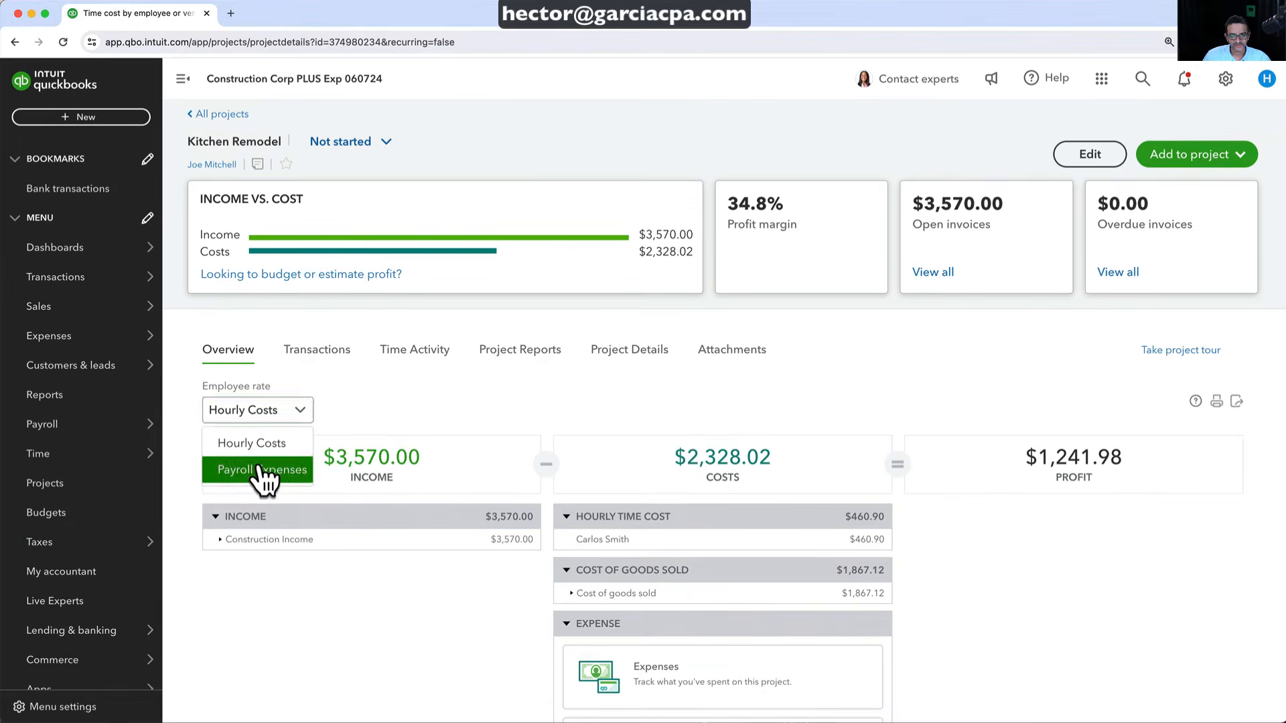
pyautogui.click(261, 471)
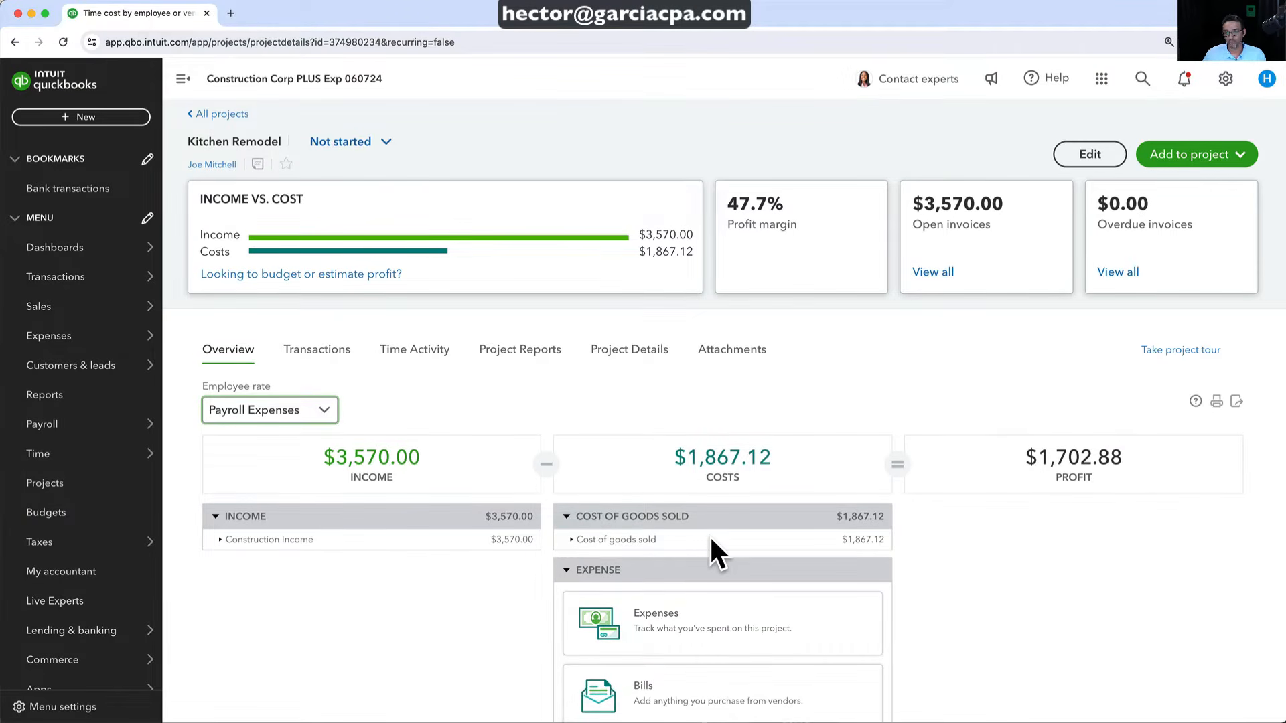
pyautogui.click(297, 410)
pyautogui.click(241, 440)
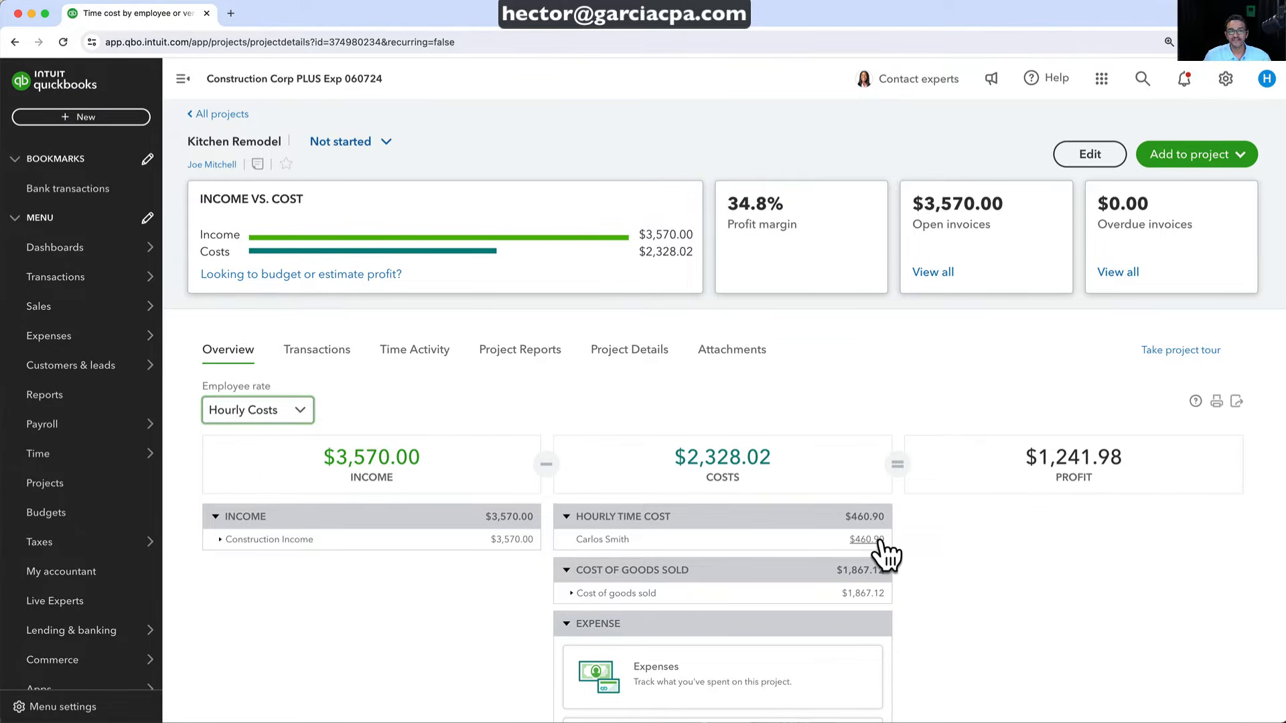
pyautogui.click(248, 412)
pyautogui.click(258, 444)
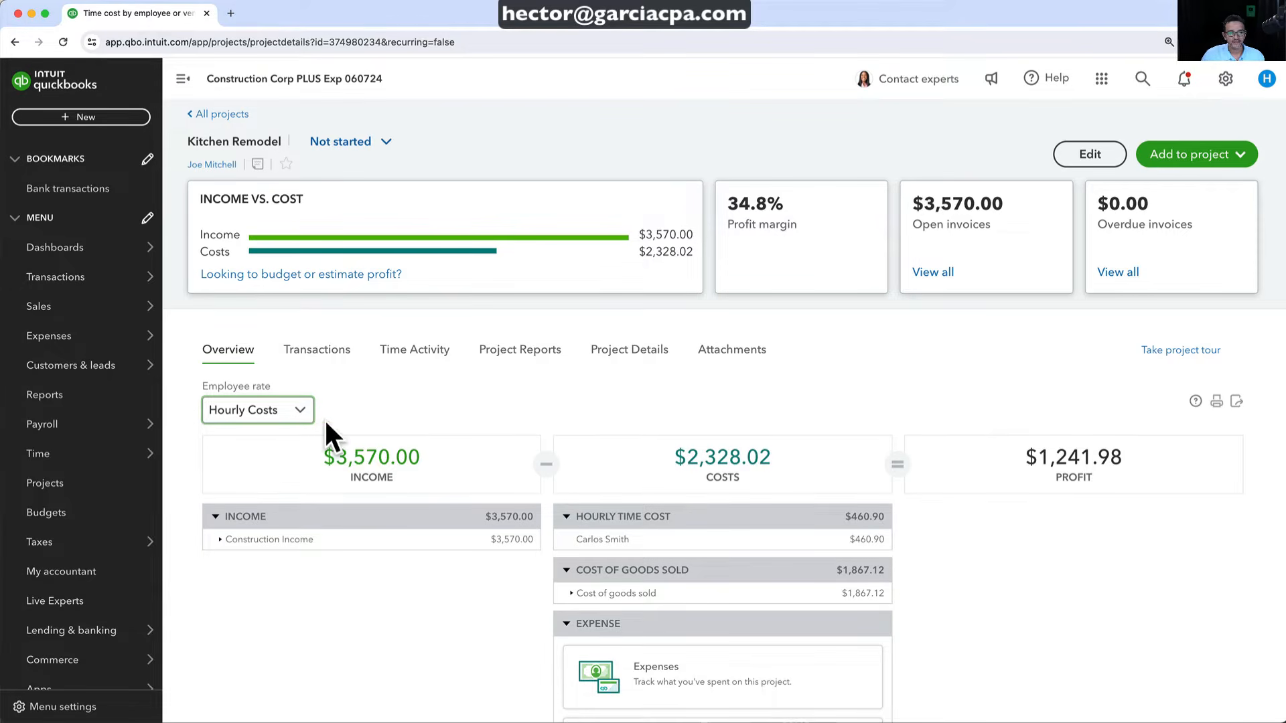
pyautogui.click(295, 411)
pyautogui.click(271, 469)
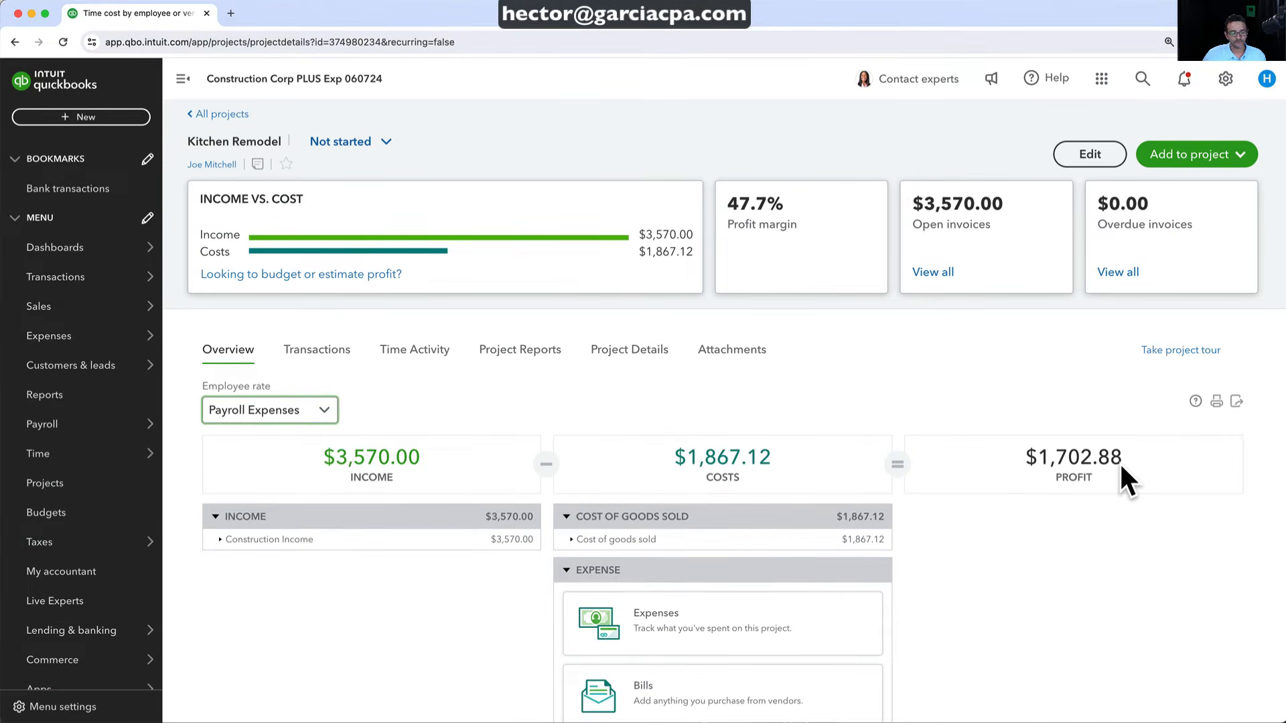
pyautogui.click(285, 410)
pyautogui.click(271, 443)
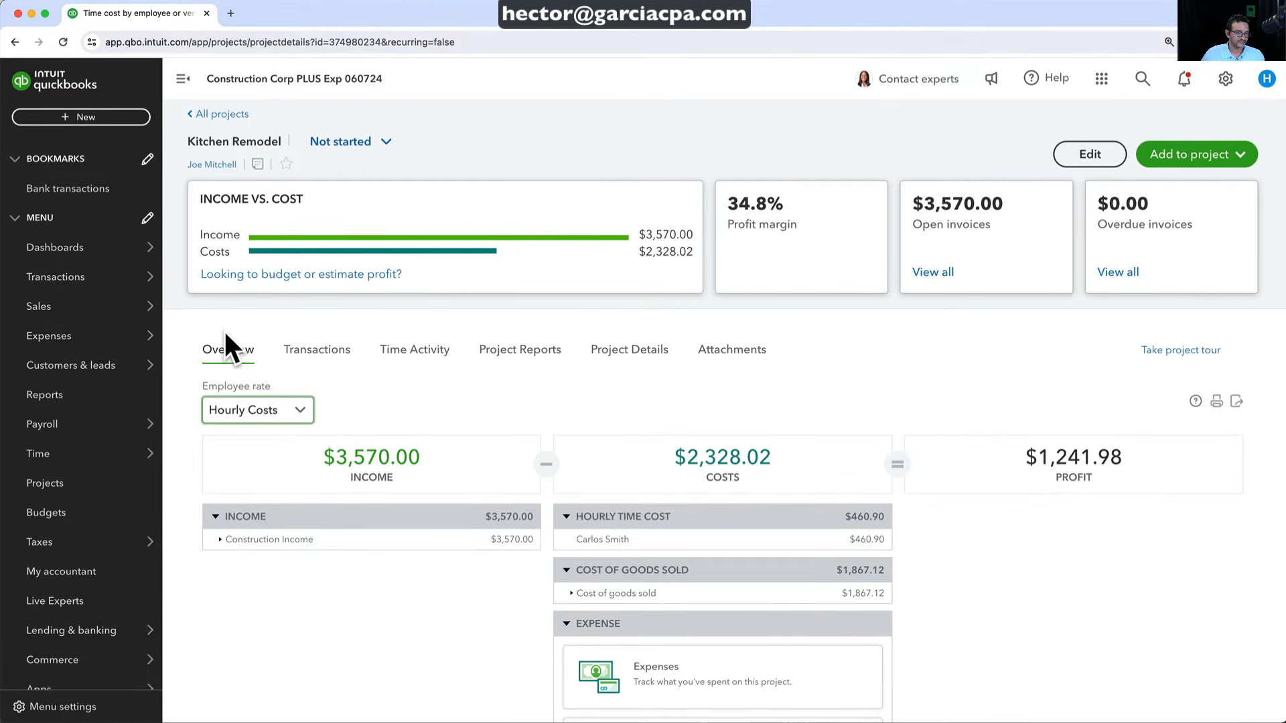
# Run Profit and Loss for All Dates by customer, showing Kitchen Remodel net income $1,702.88
pyautogui.click(57, 398)
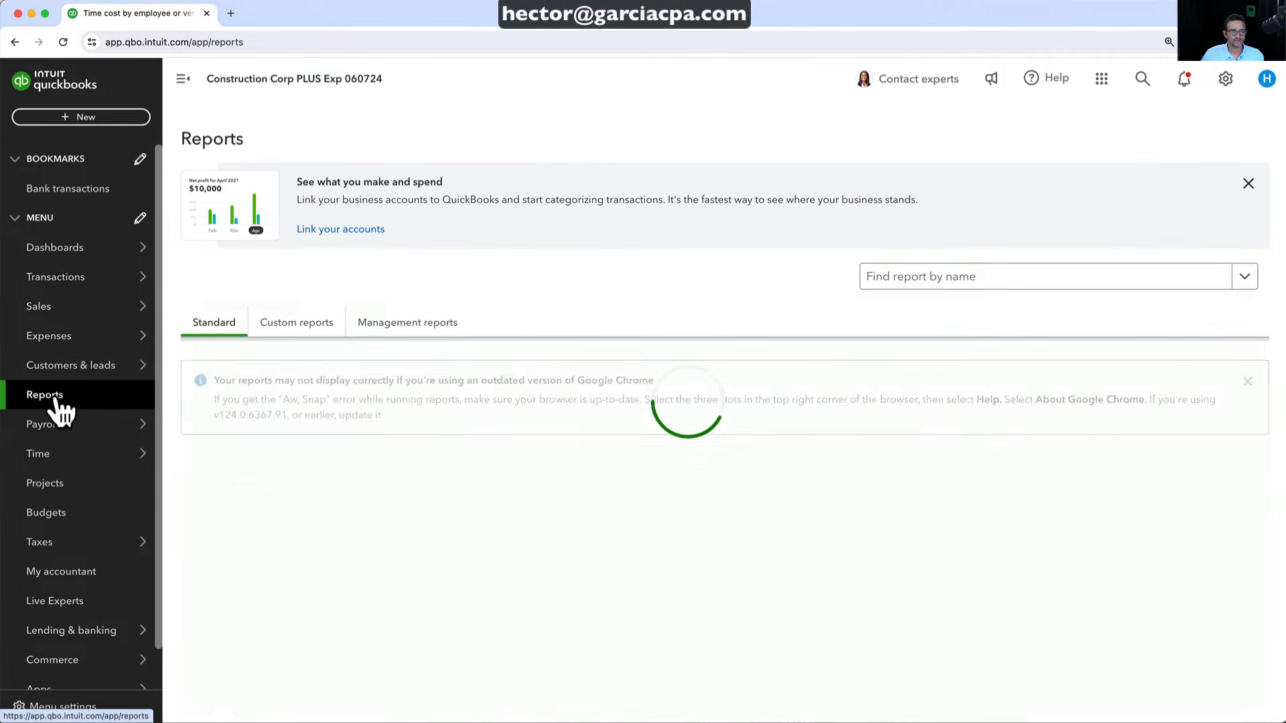
pyautogui.click(271, 588)
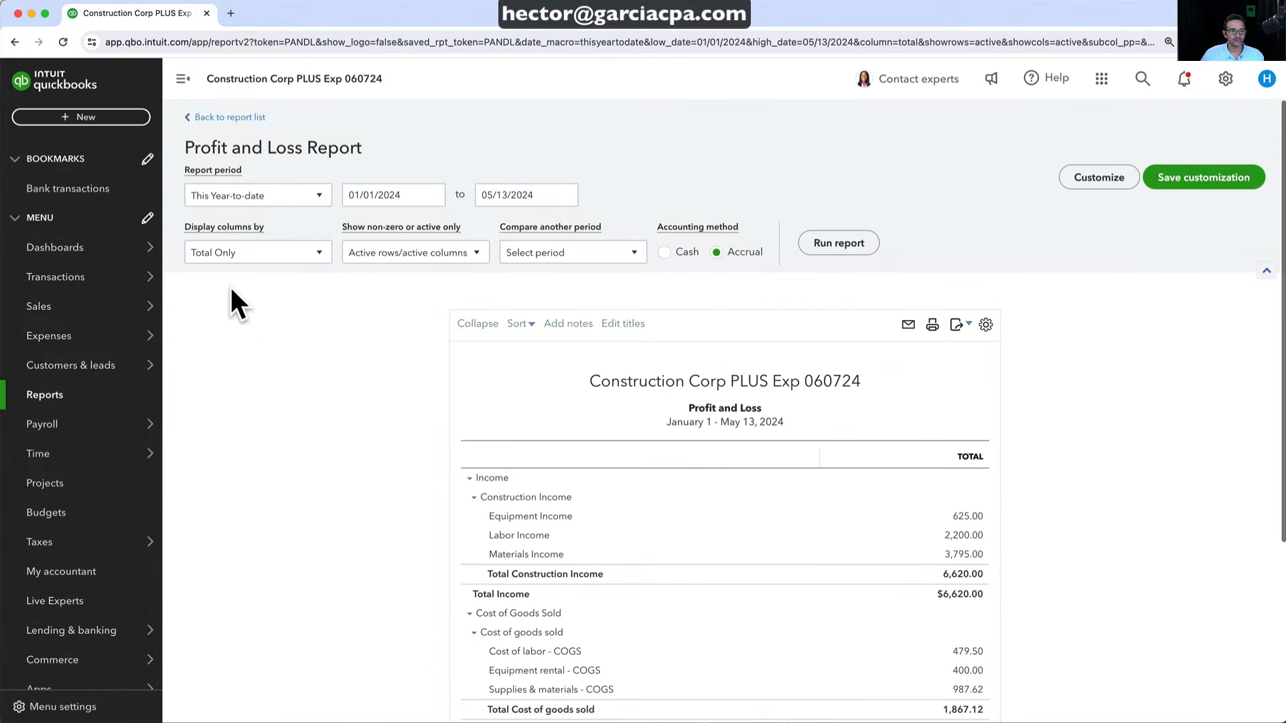
pyautogui.click(215, 254)
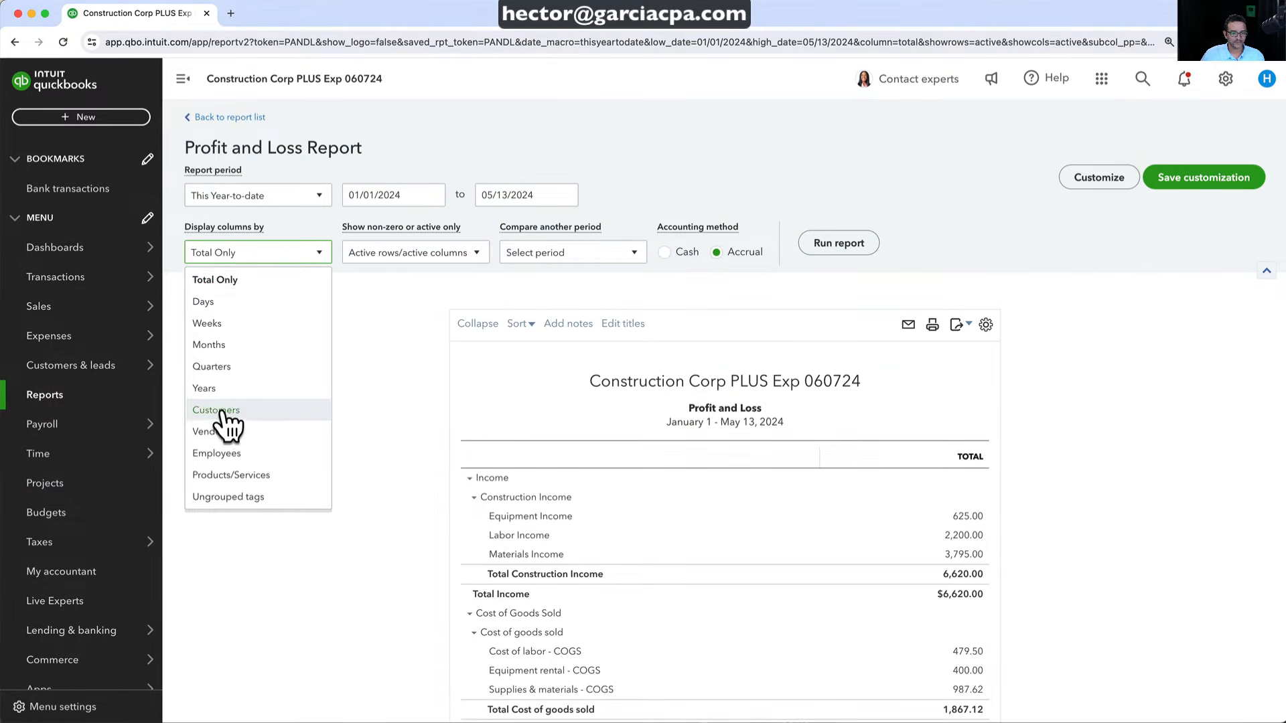
pyautogui.click(295, 410)
pyautogui.click(249, 201)
pyautogui.click(231, 222)
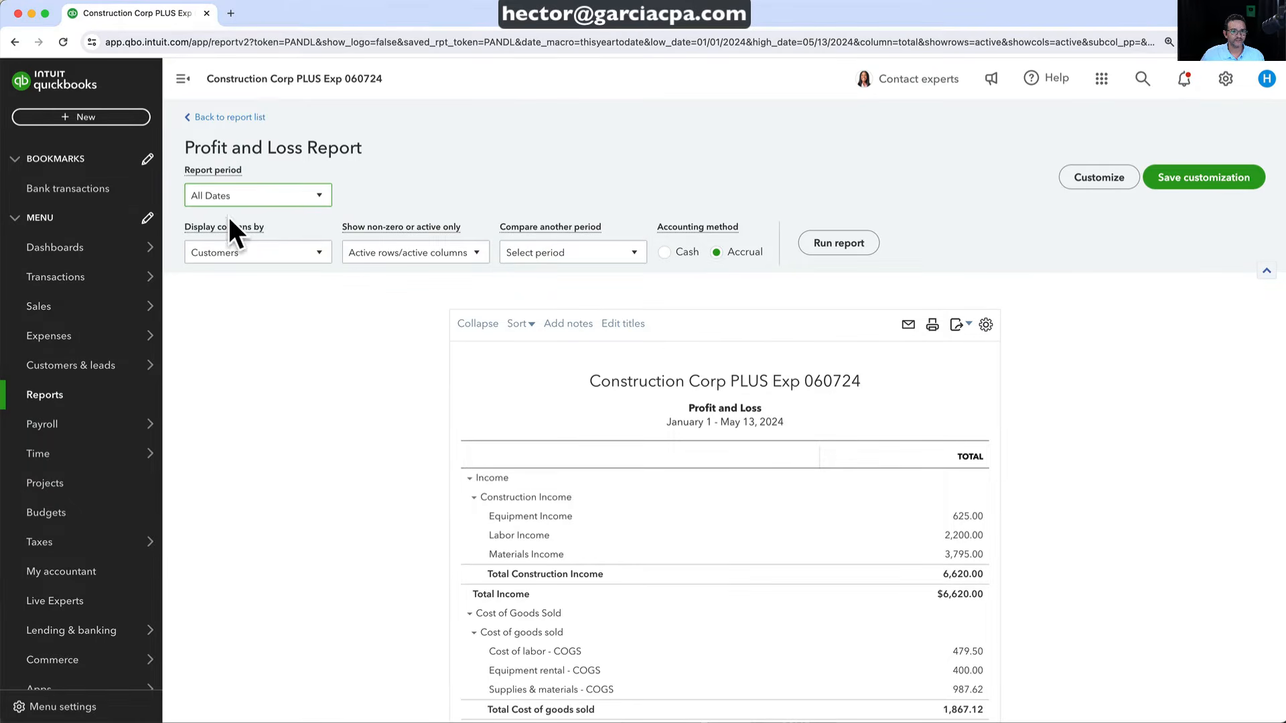
pyautogui.click(841, 244)
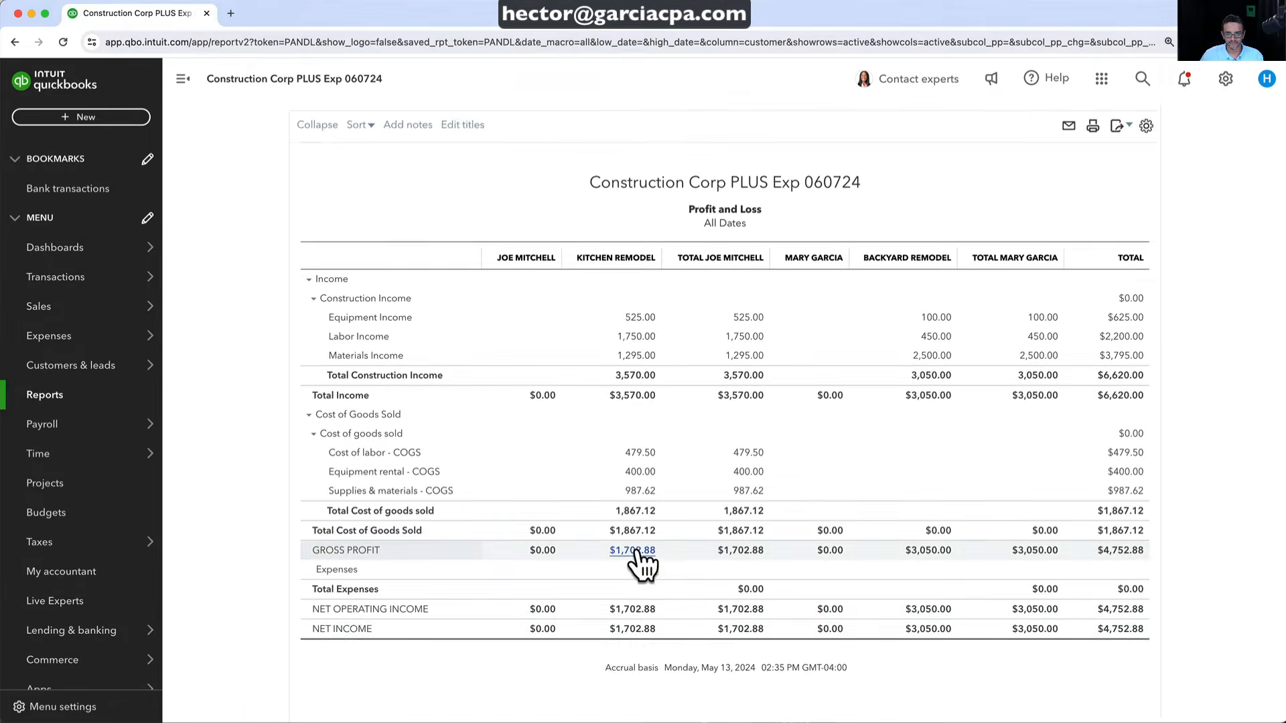
pyautogui.scroll(-2, 636, 552)
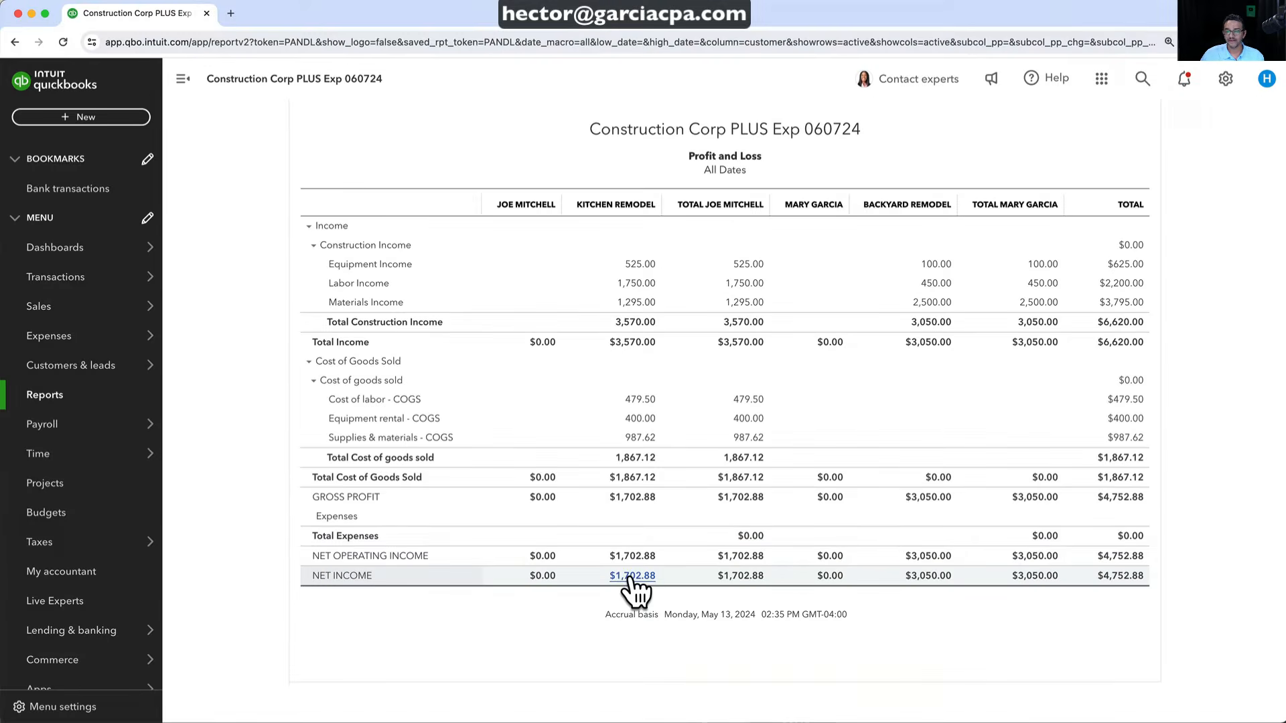
pyautogui.scroll(1, 606, 566)
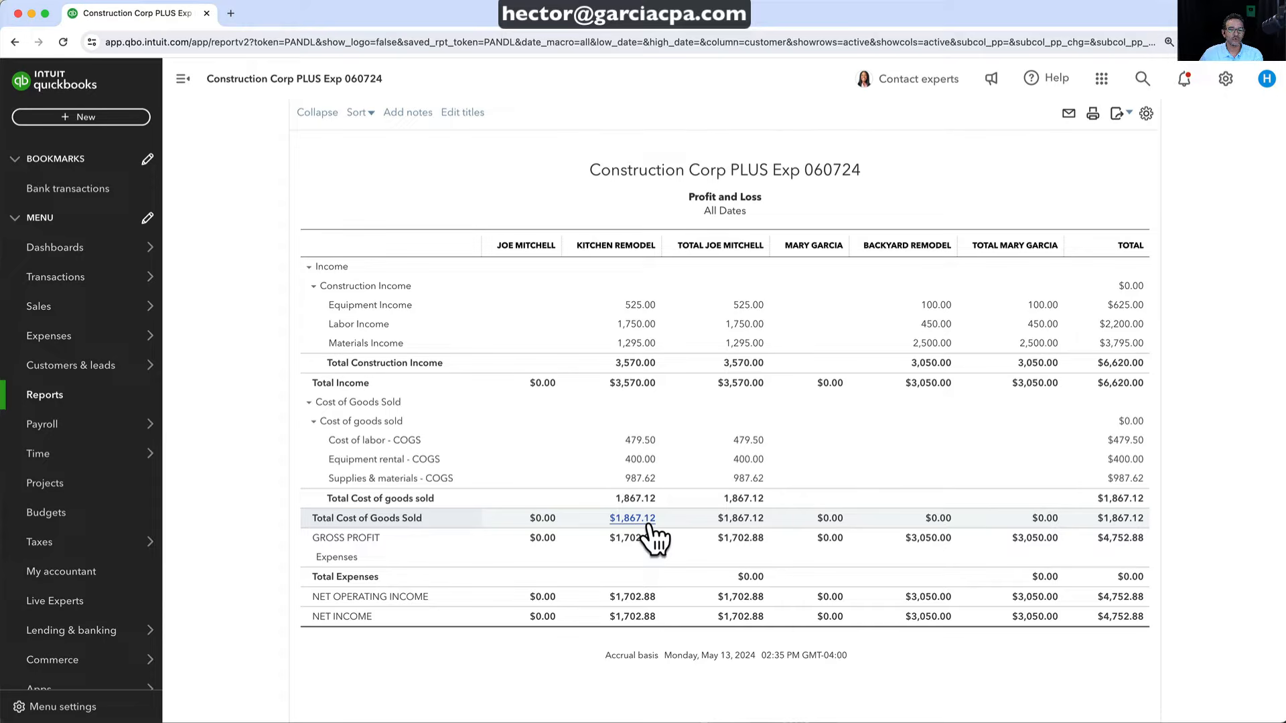
pyautogui.scroll(5, 648, 529)
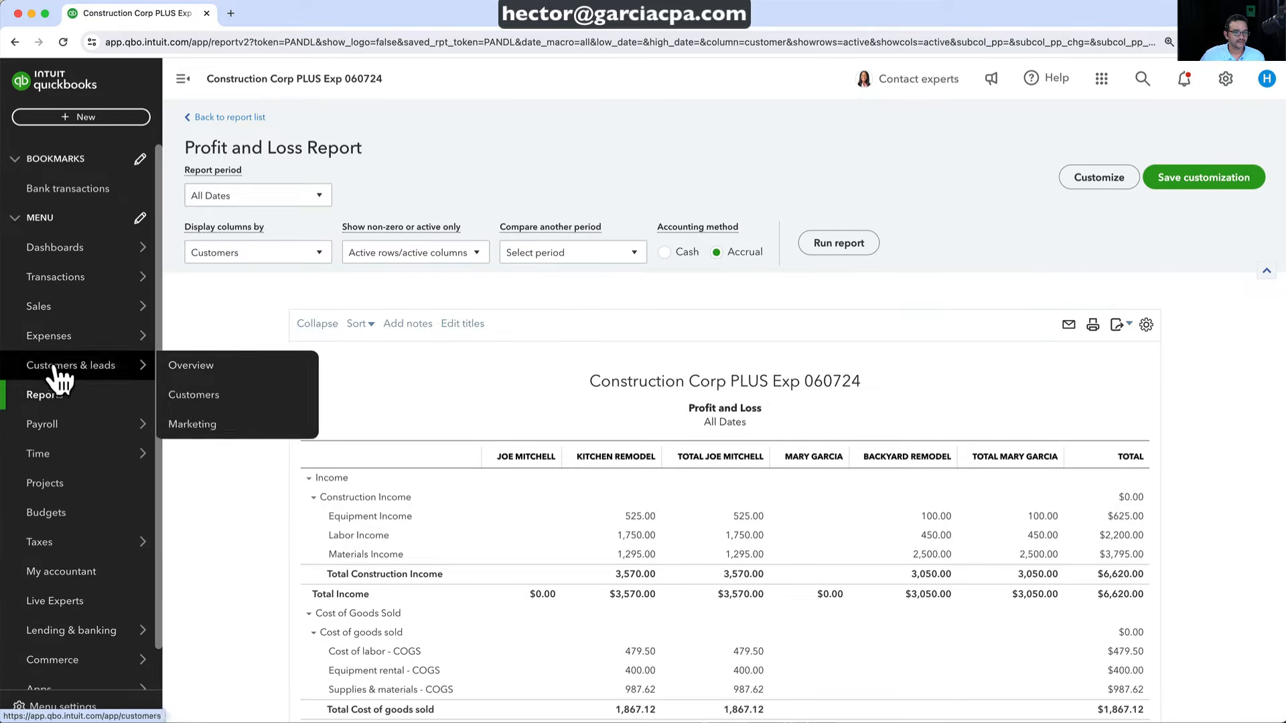
# Open the Project profitability report from Kitchen Remodel's Project Reports tab
pyautogui.click(45, 489)
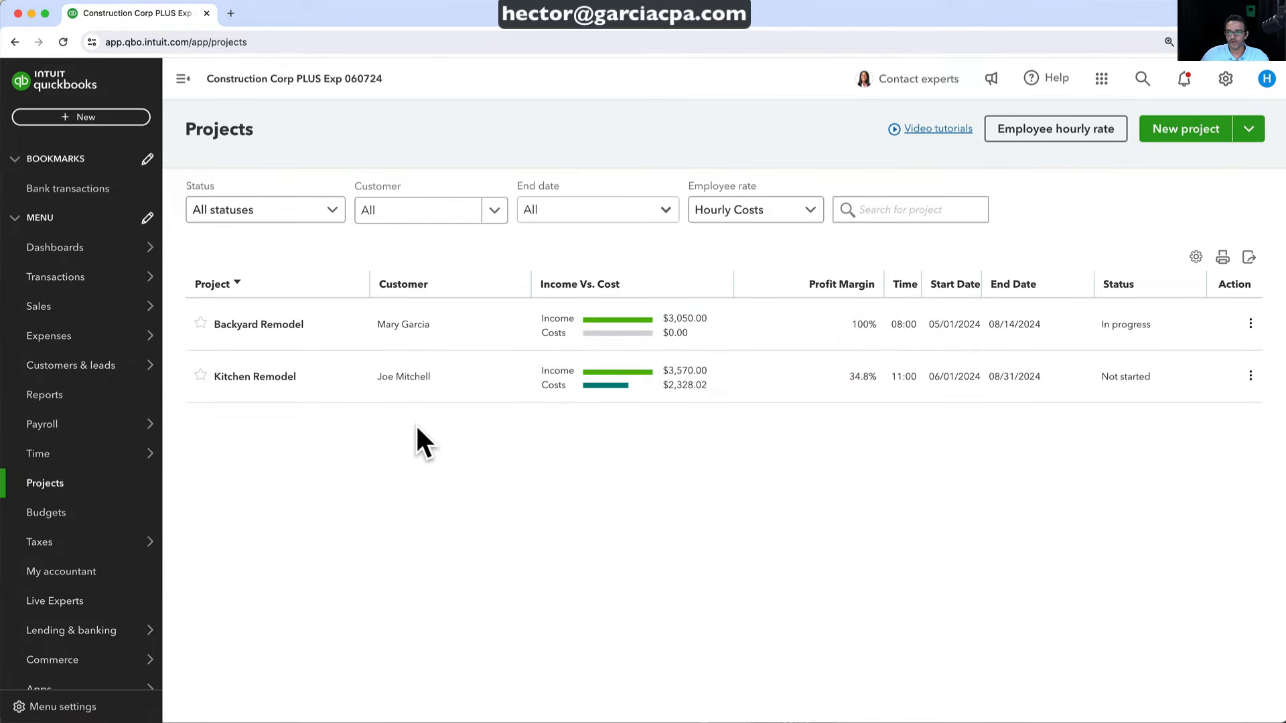
pyautogui.click(408, 375)
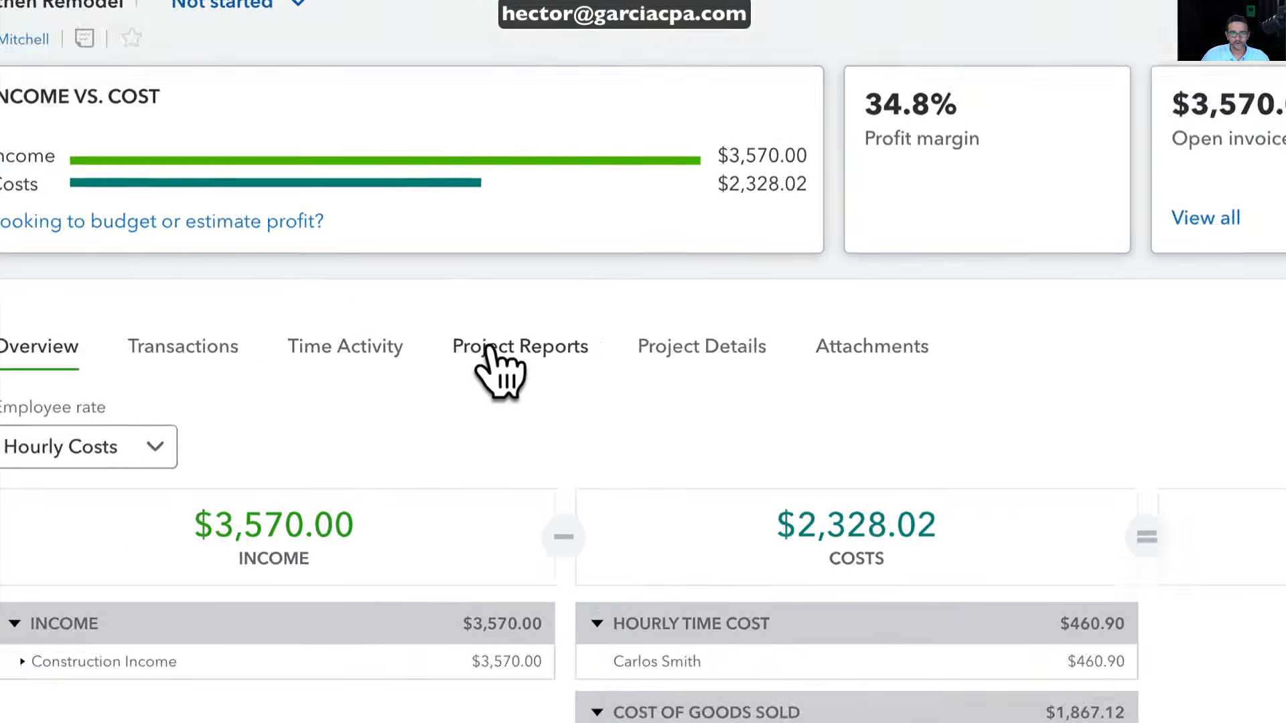
pyautogui.click(488, 346)
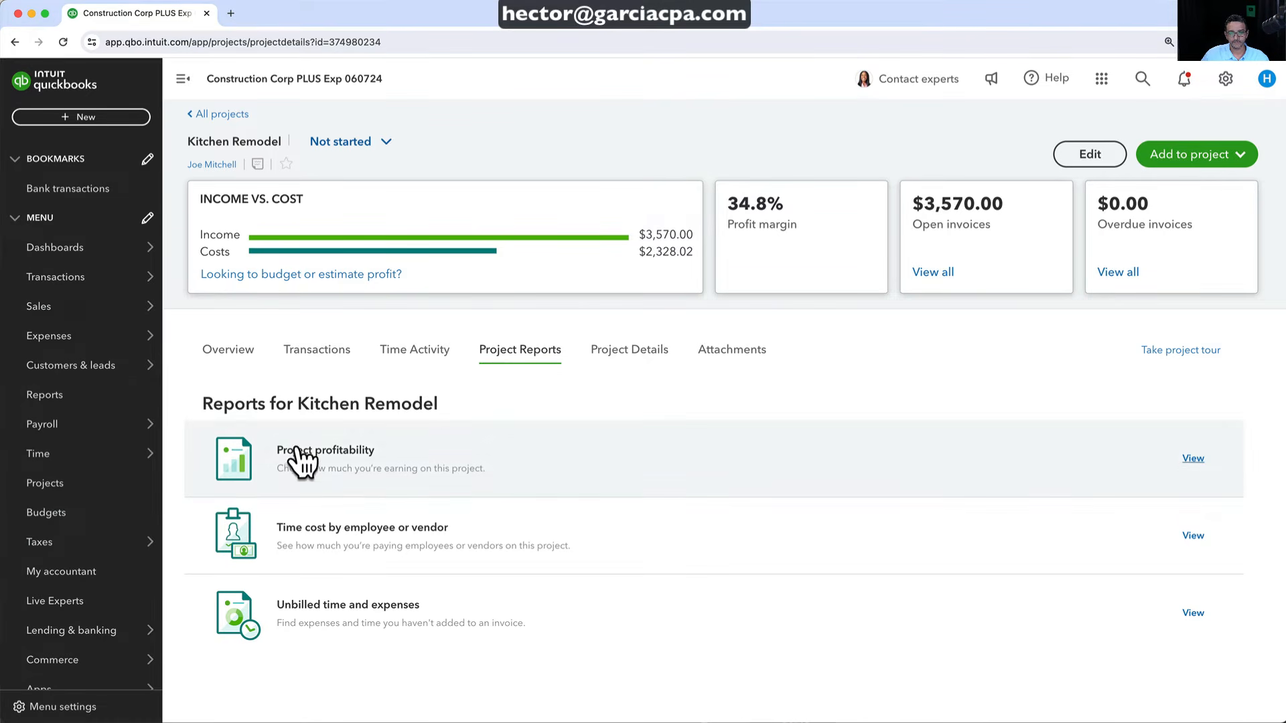
pyautogui.click(334, 463)
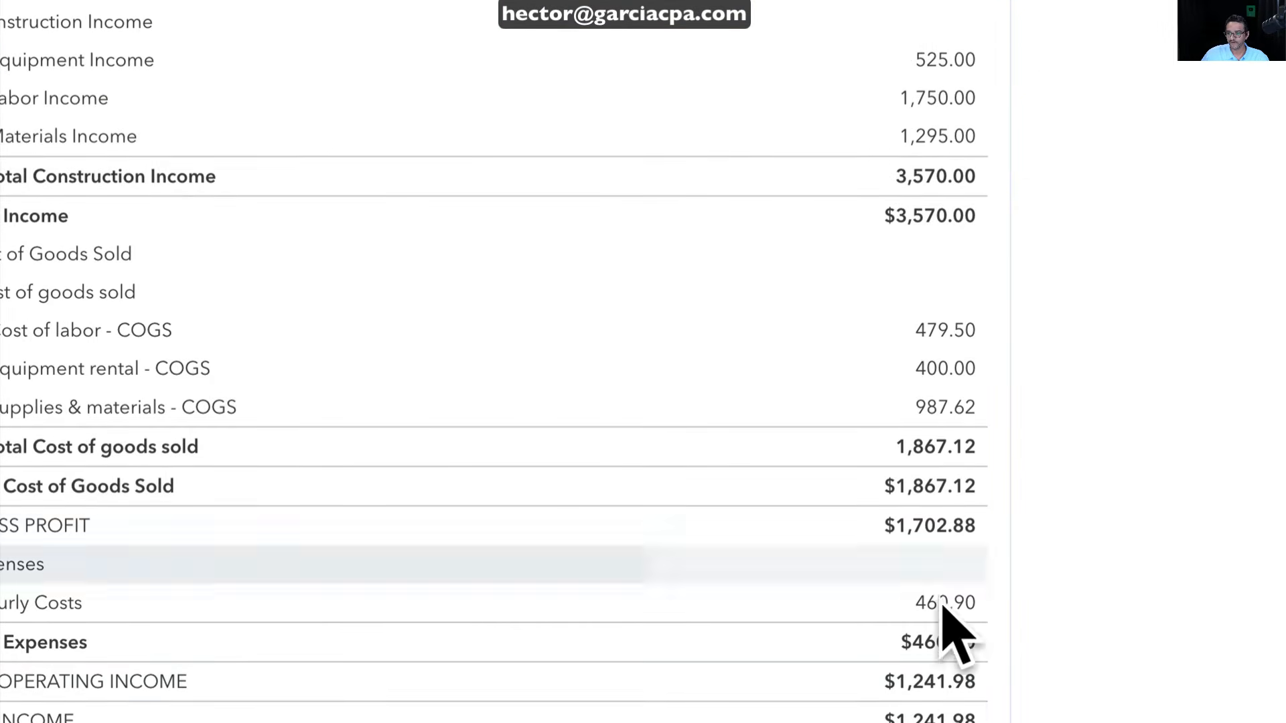
# Look through the profitability figures, then go back to the project's reports page
pyautogui.scroll(5, 804, 154)
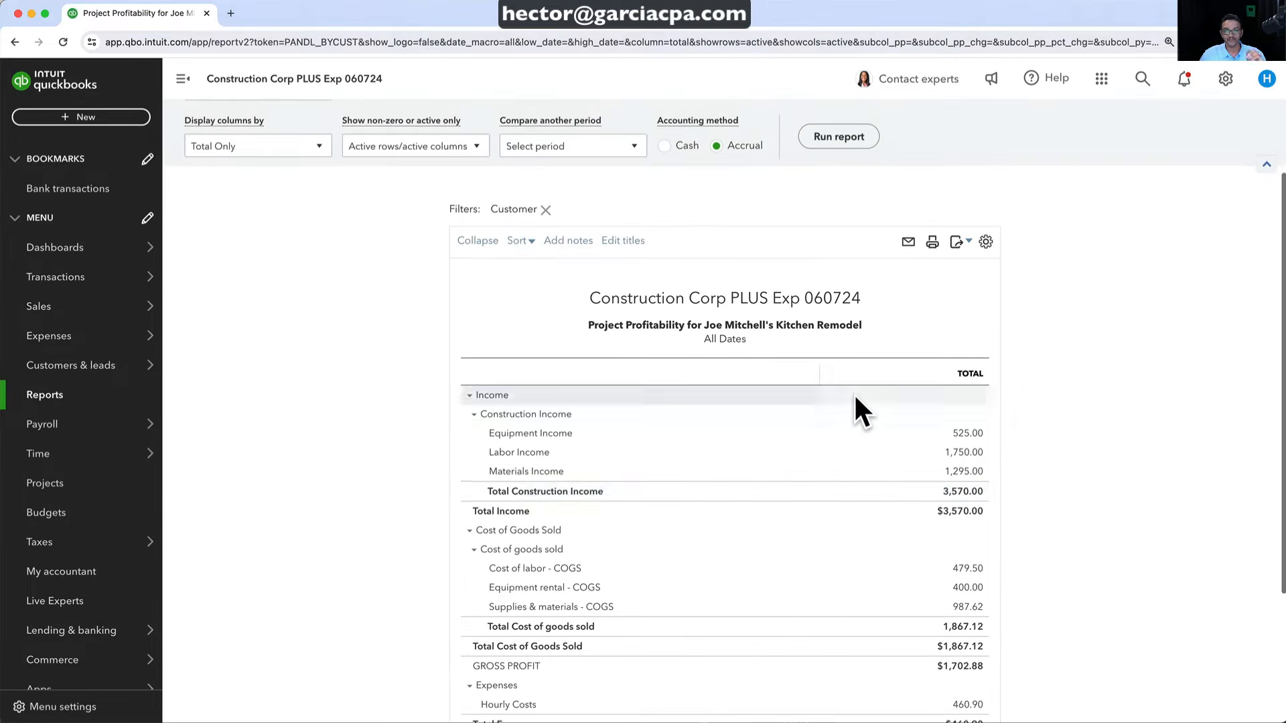
pyautogui.scroll(2, 853, 393)
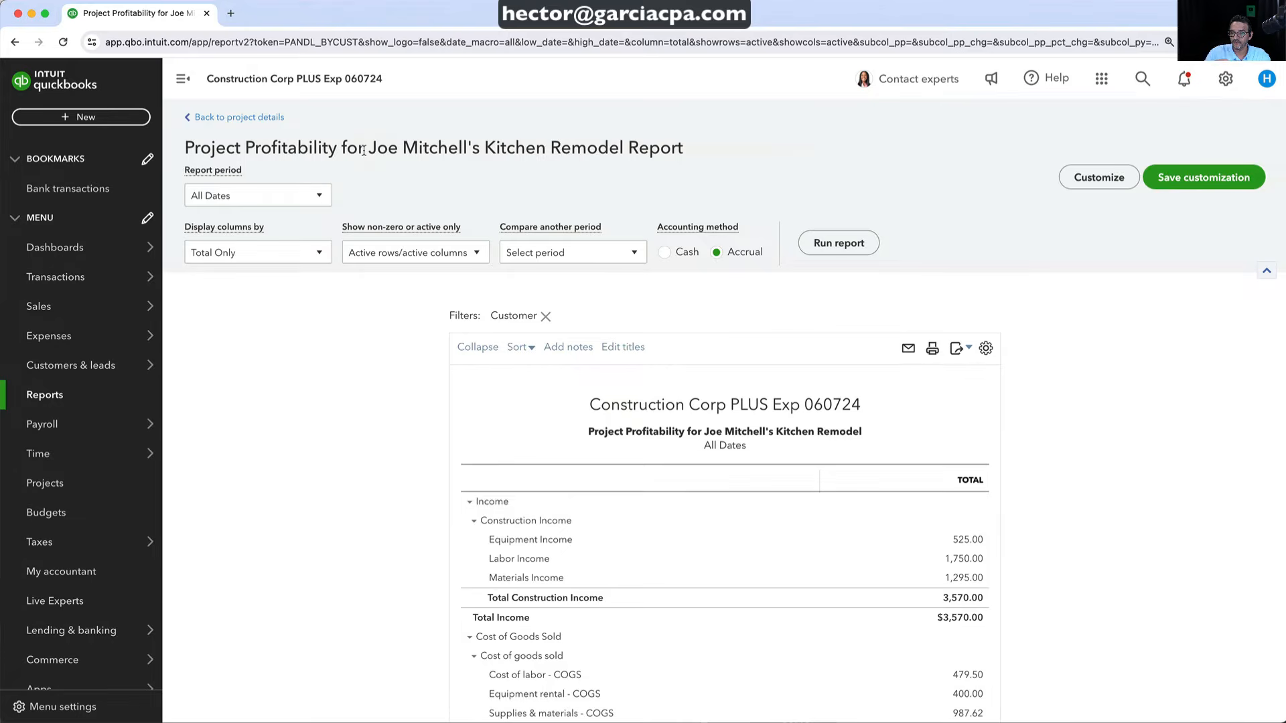
pyautogui.scroll(-3, 943, 516)
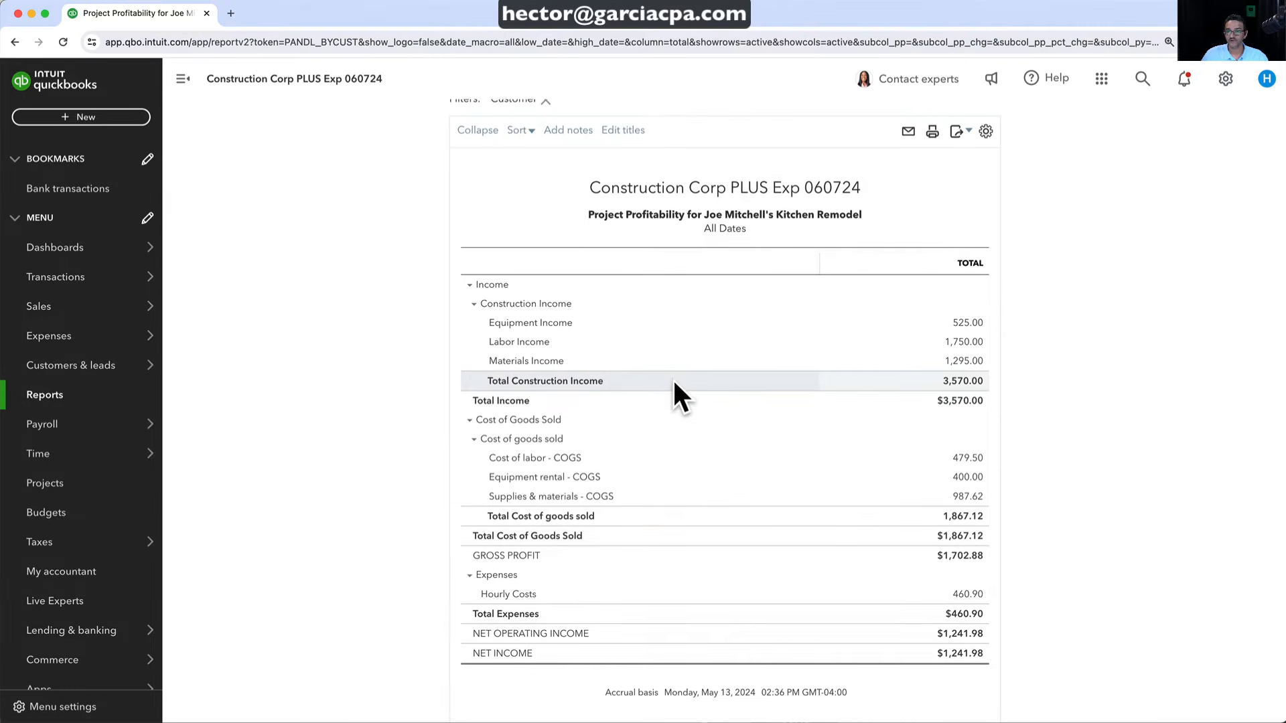
pyautogui.scroll(2, 672, 377)
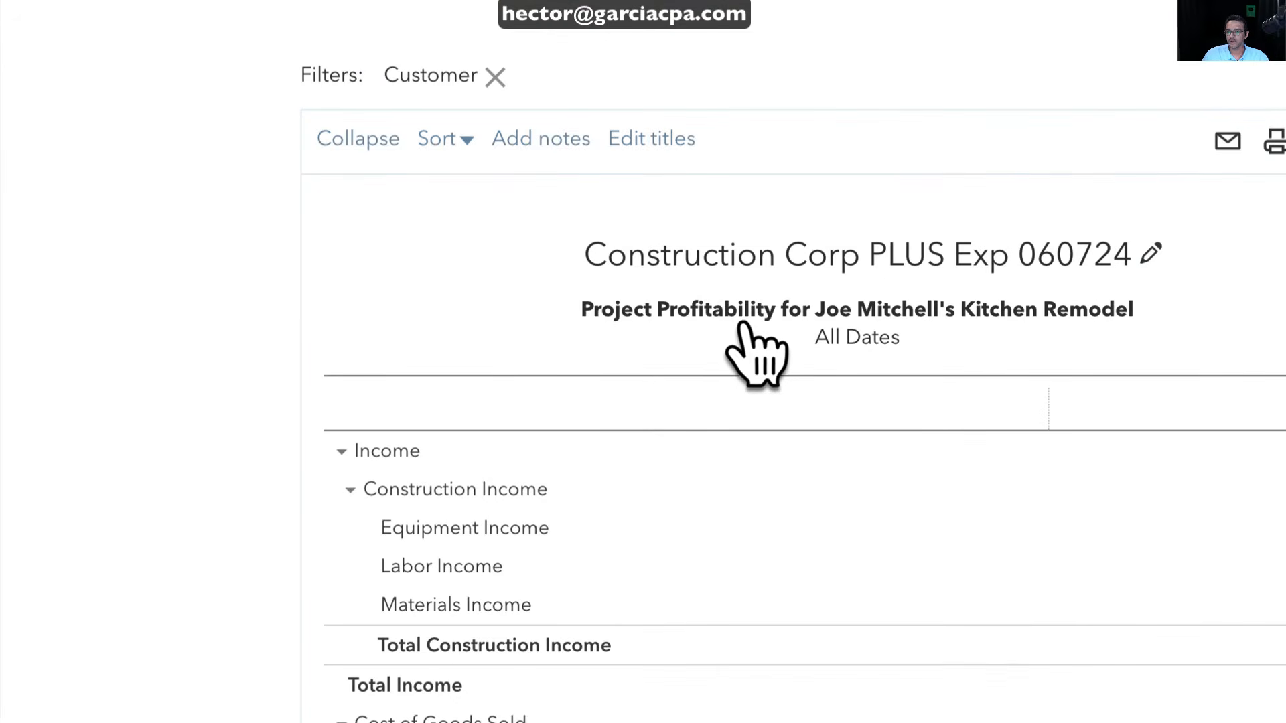
pyautogui.scroll(1, 743, 324)
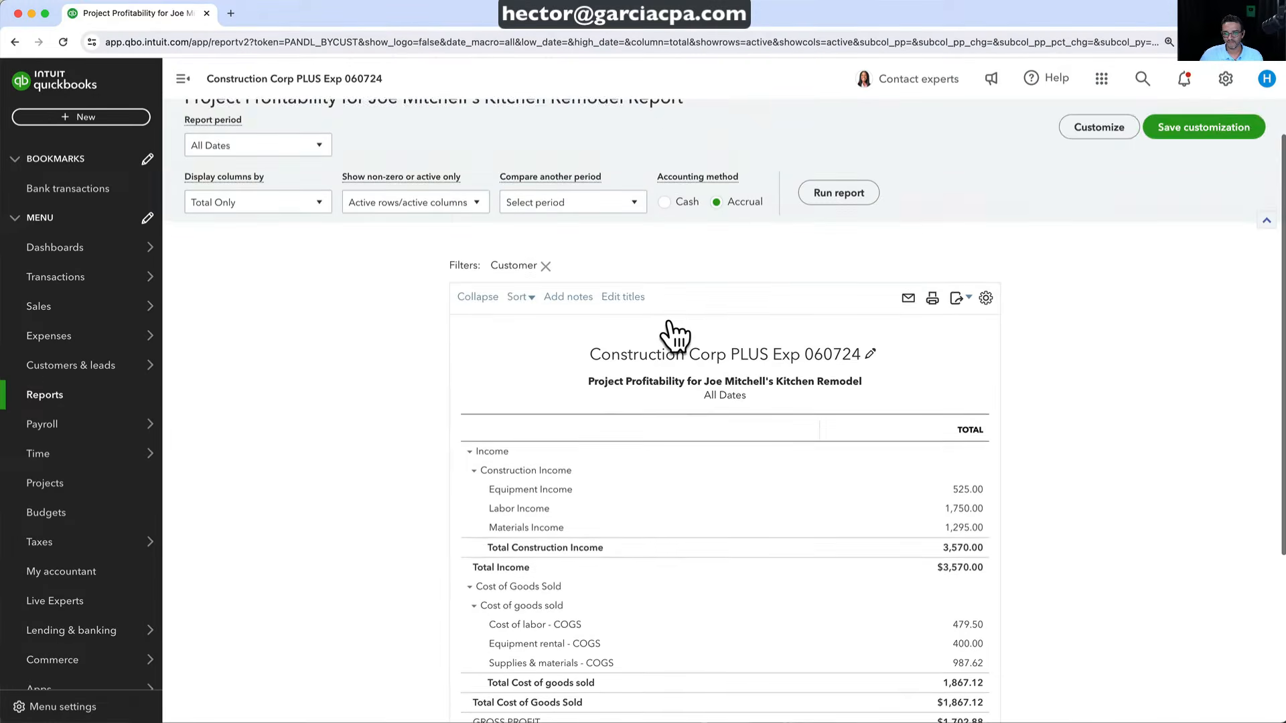
pyautogui.scroll(-2, 743, 325)
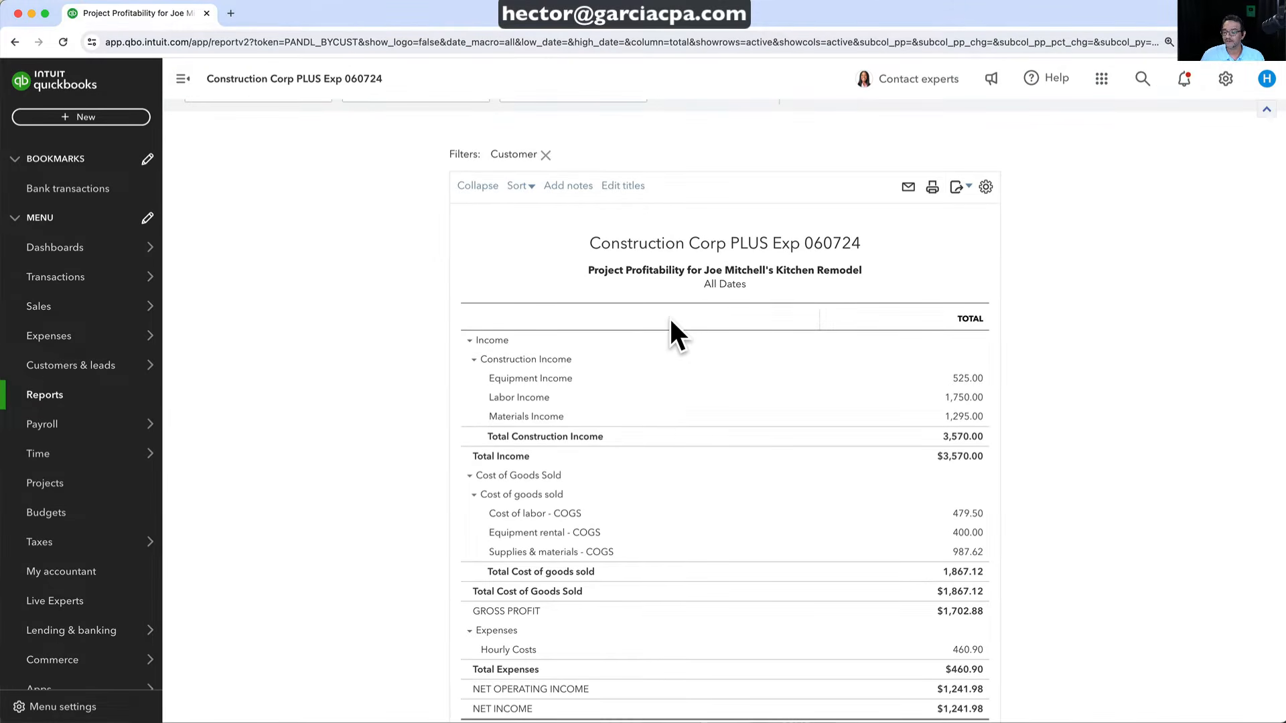
pyautogui.scroll(-1, 670, 321)
pyautogui.scroll(3, 670, 321)
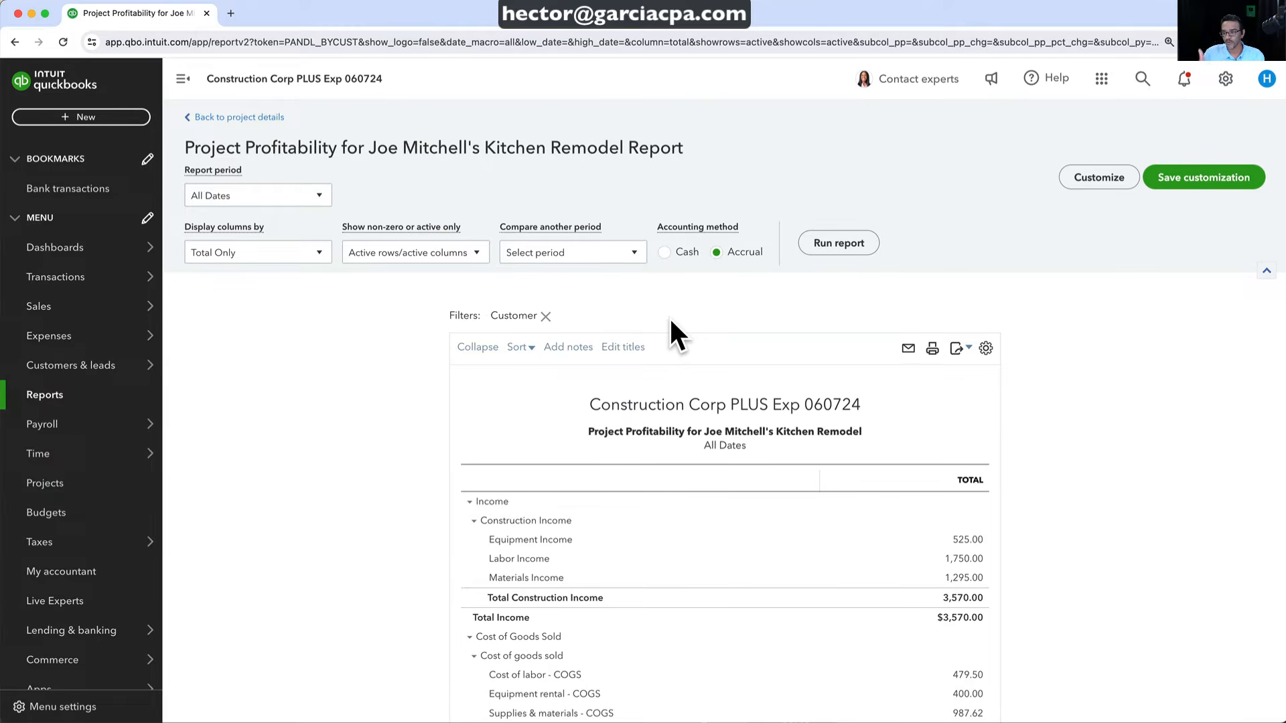
pyautogui.click(236, 117)
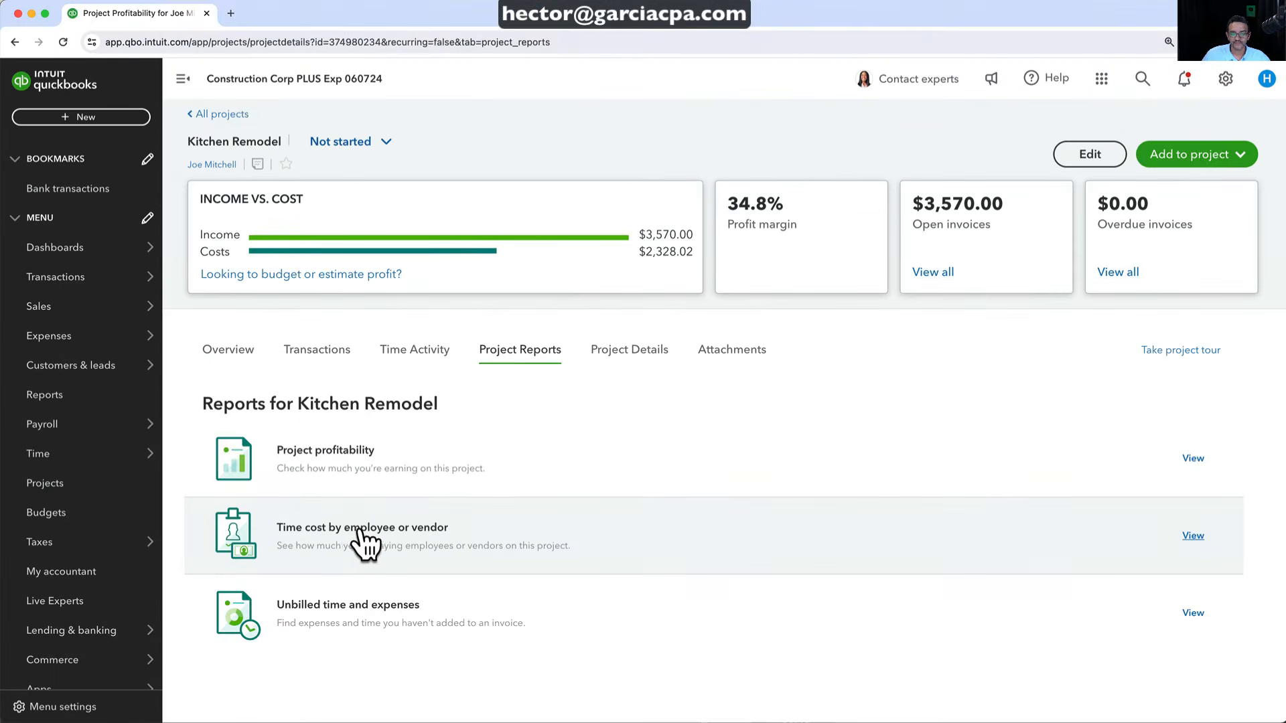
pyautogui.click(360, 529)
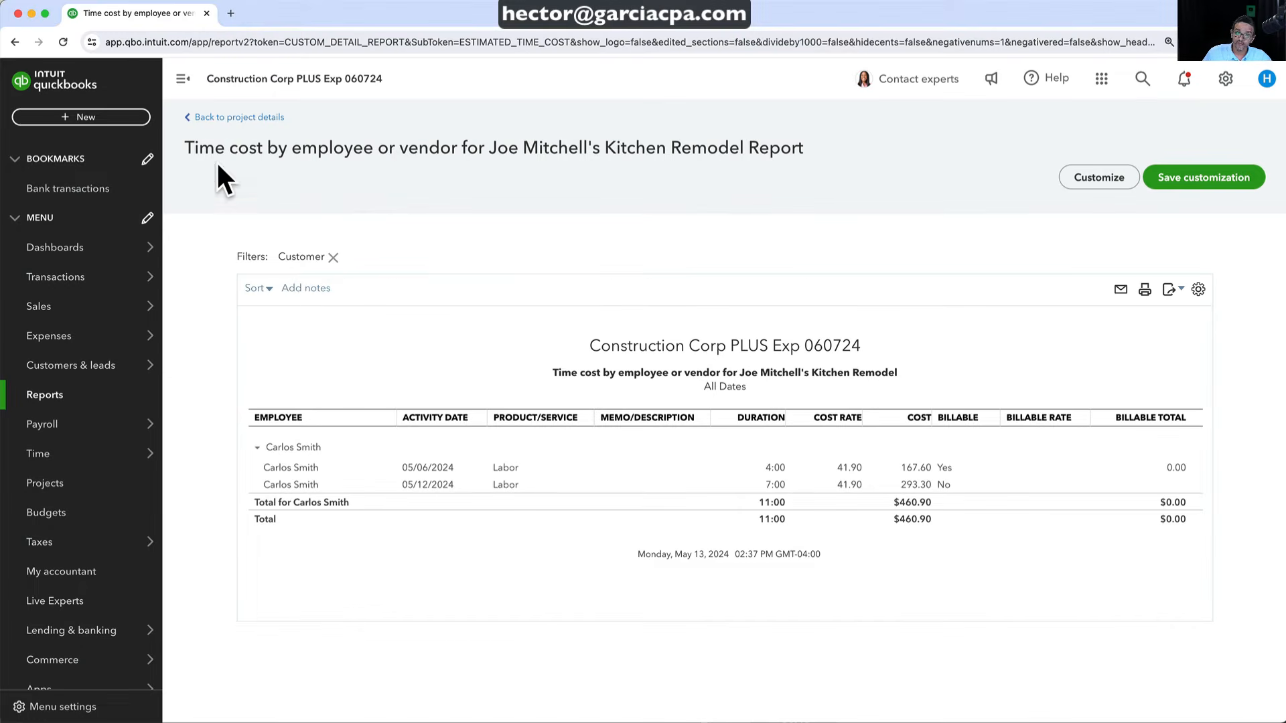
pyautogui.click(221, 117)
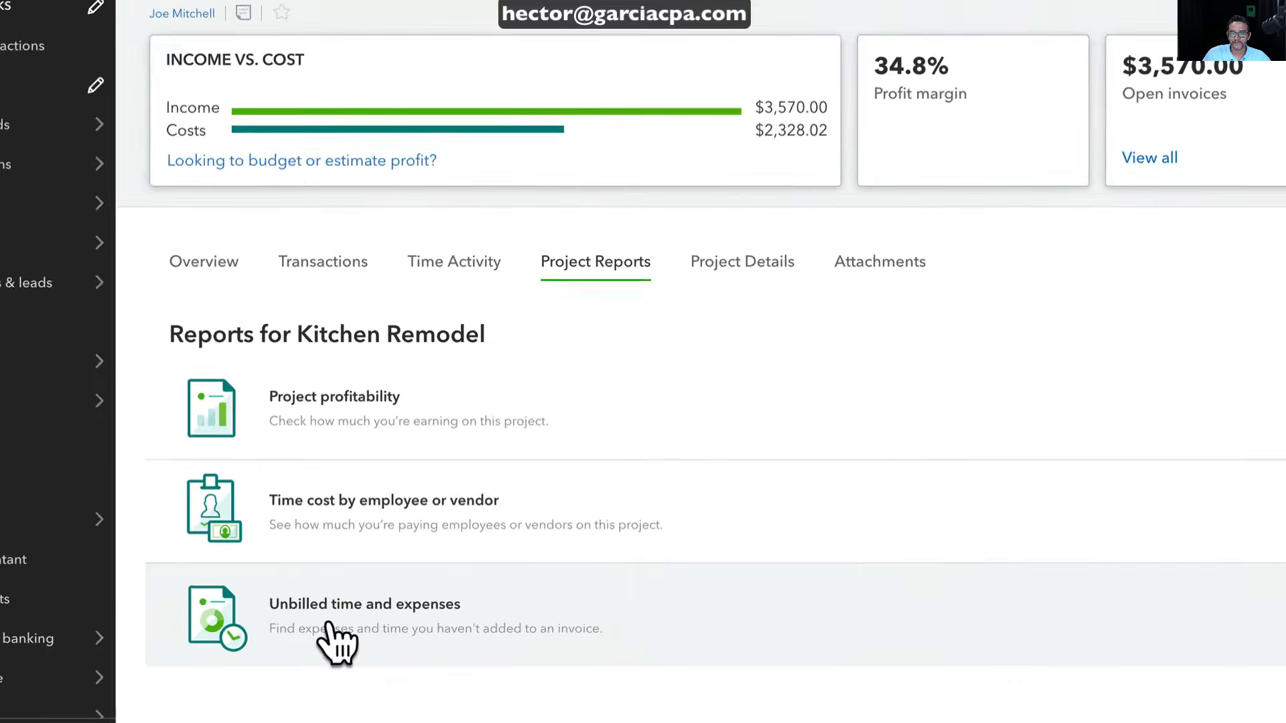
pyautogui.click(321, 620)
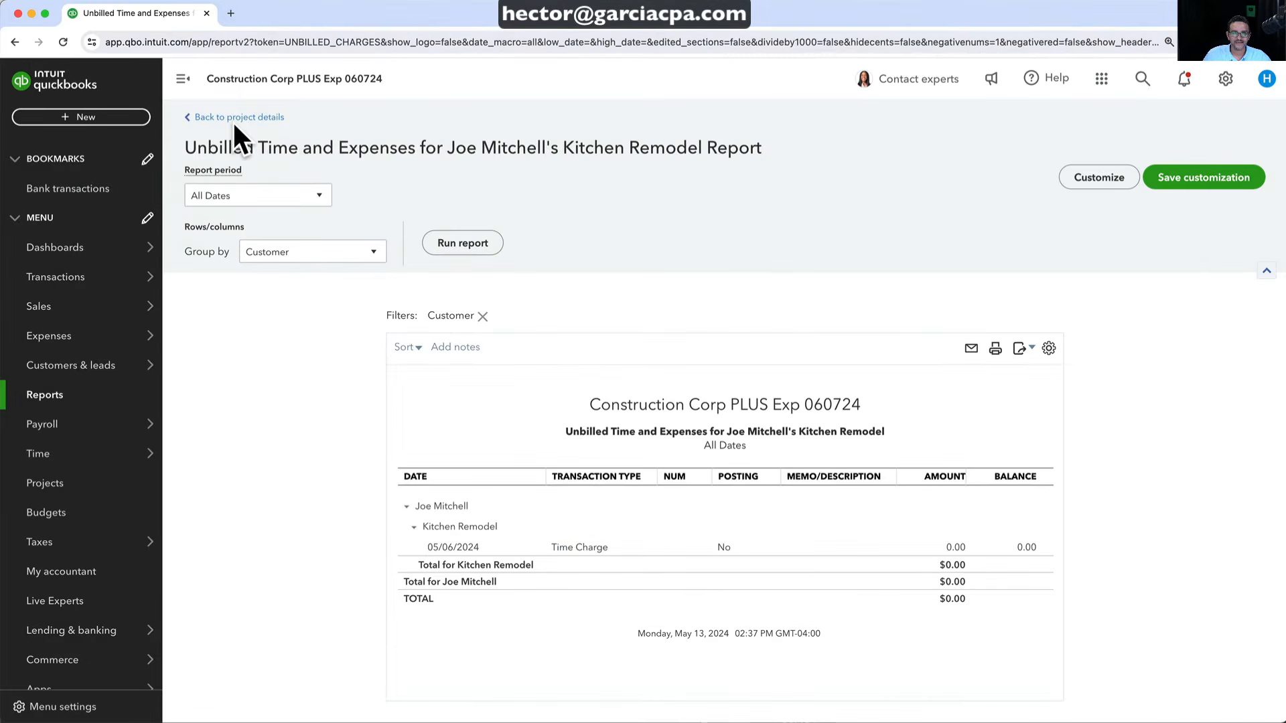
pyautogui.click(234, 119)
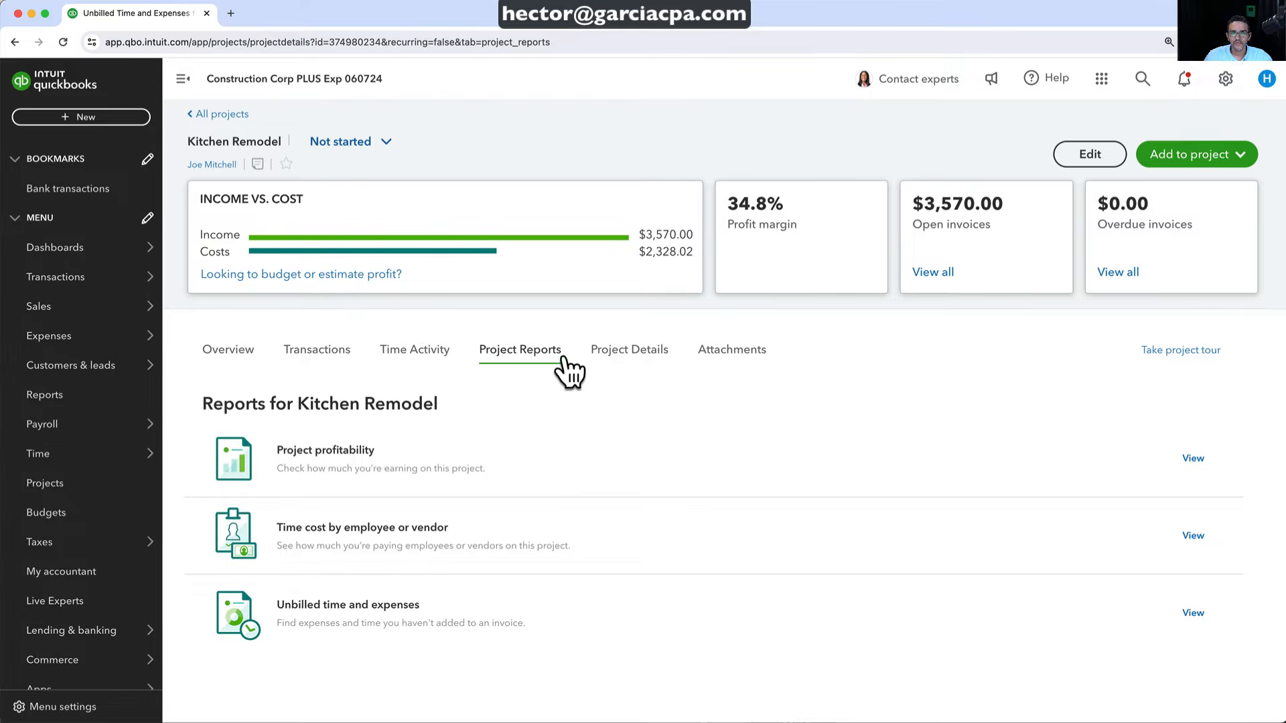
# Browse Kitchen Remodel's Project Details, Attachments, Transactions and Overview tabs, then return to all projects
pyautogui.click(590, 350)
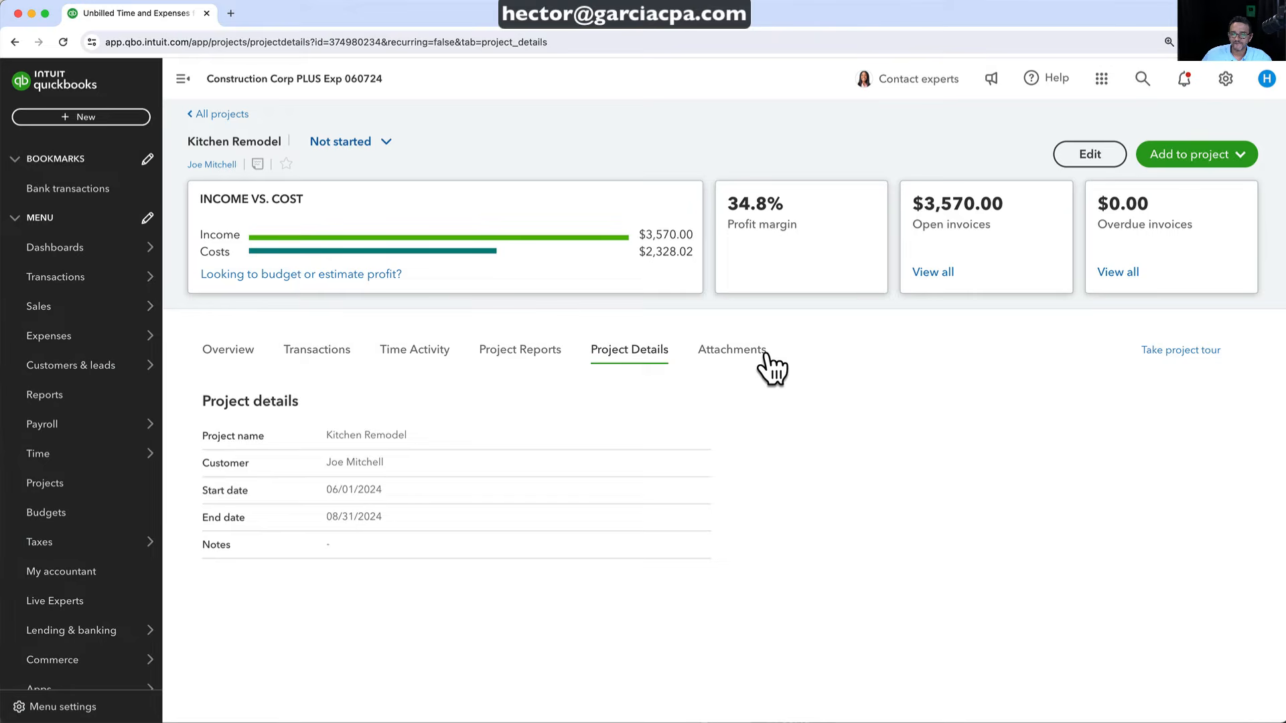
pyautogui.click(764, 365)
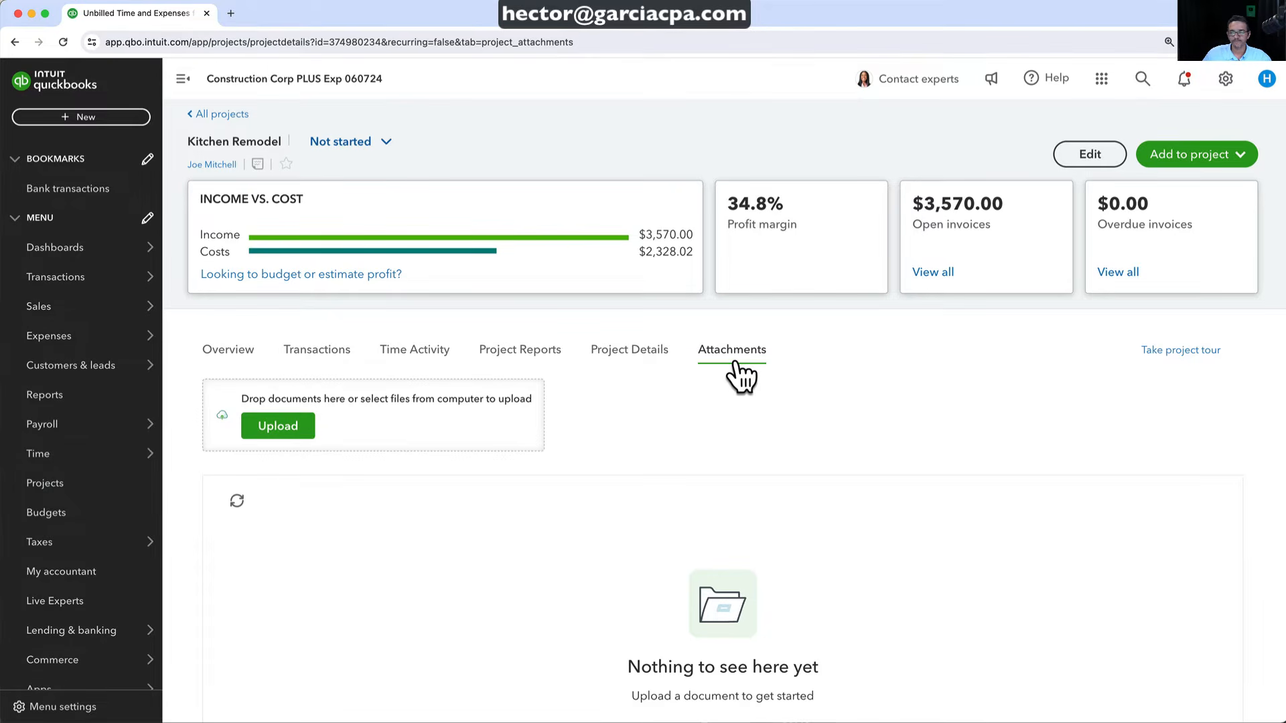
pyautogui.click(311, 354)
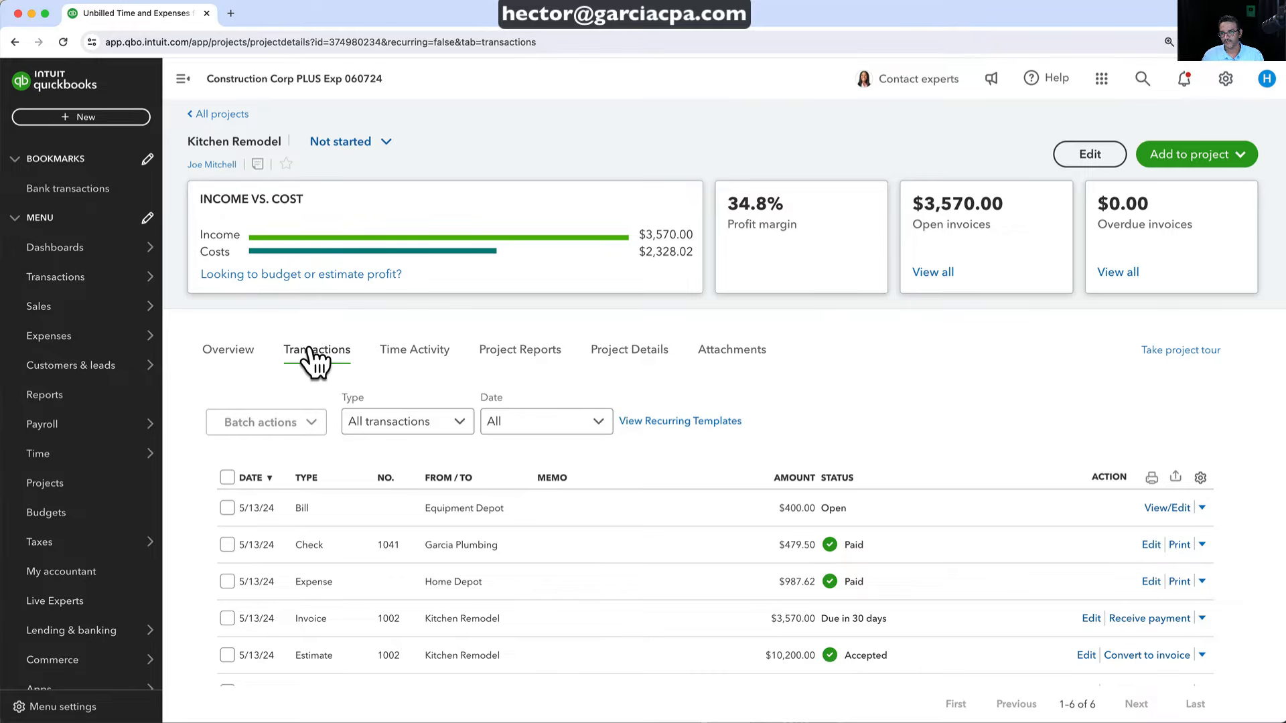
pyautogui.click(221, 349)
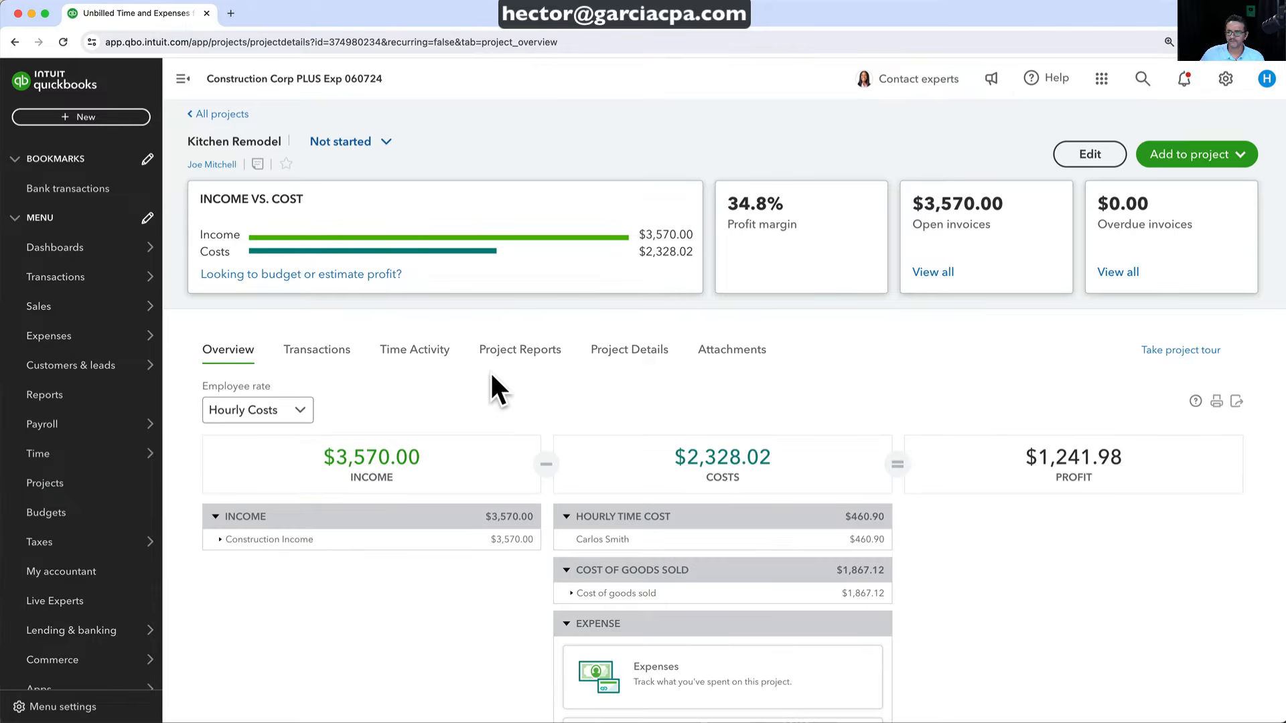
pyautogui.click(221, 114)
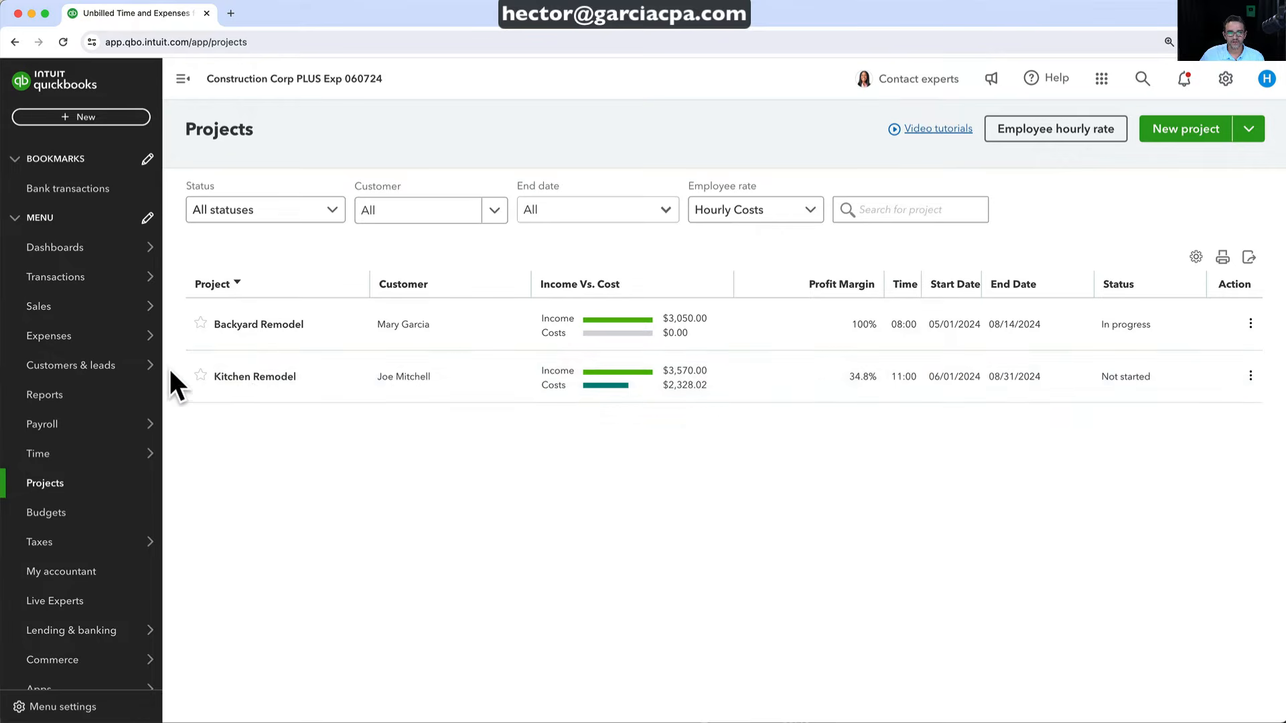
# Star Kitchen Remodel and mark it as In progress
pyautogui.click(201, 376)
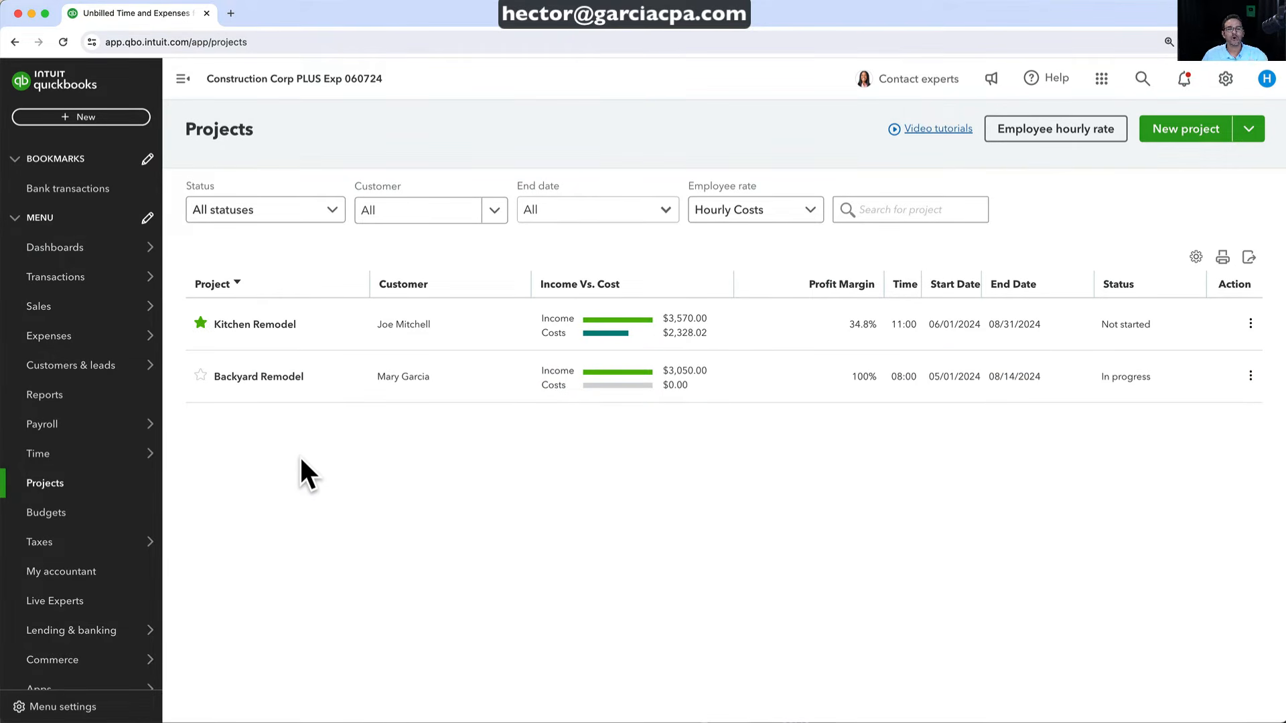
pyautogui.click(1220, 322)
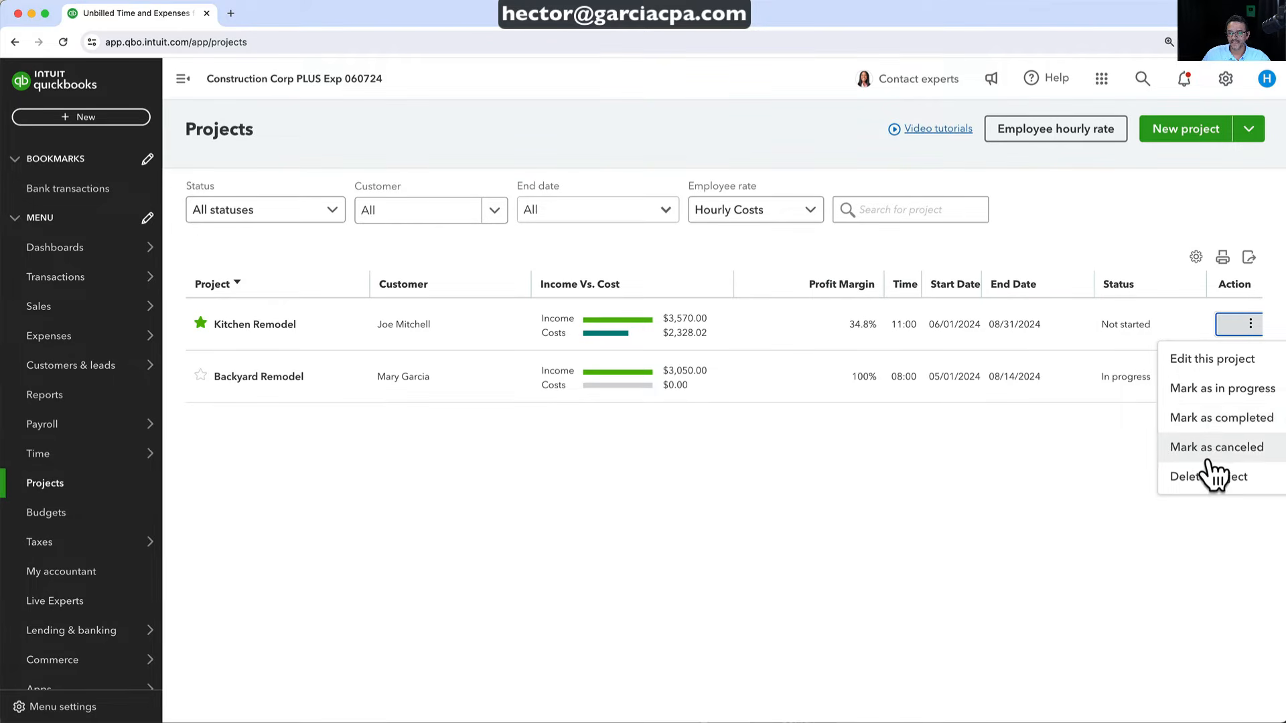
pyautogui.click(1213, 389)
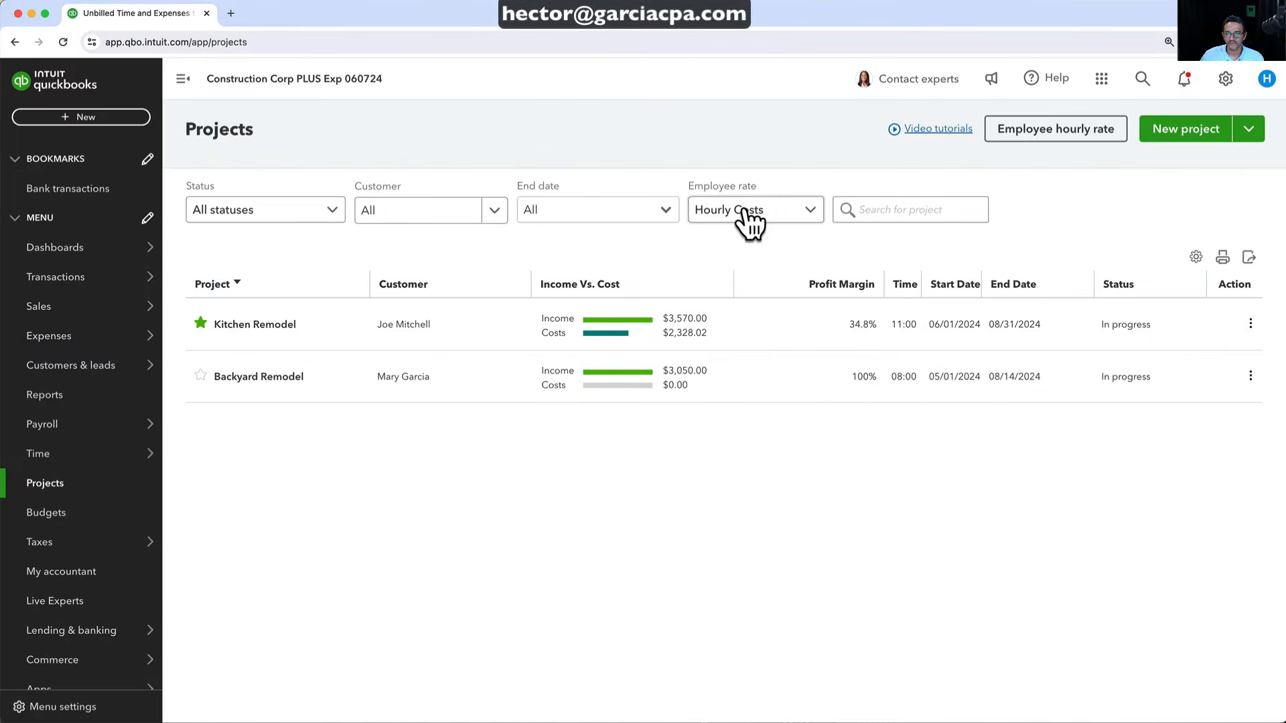
# Set the Employee rate to Payroll Expenses, putting Kitchen Remodel at 47.7% margin
pyautogui.click(814, 93)
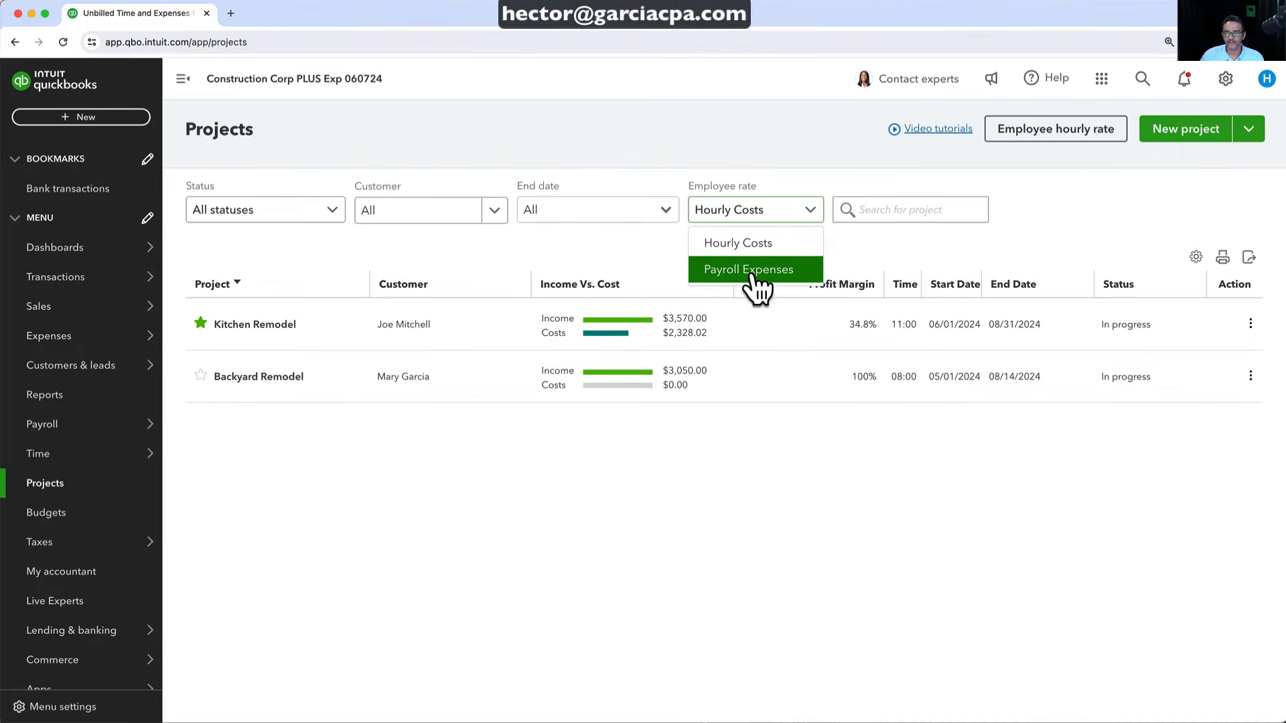
pyautogui.click(782, 272)
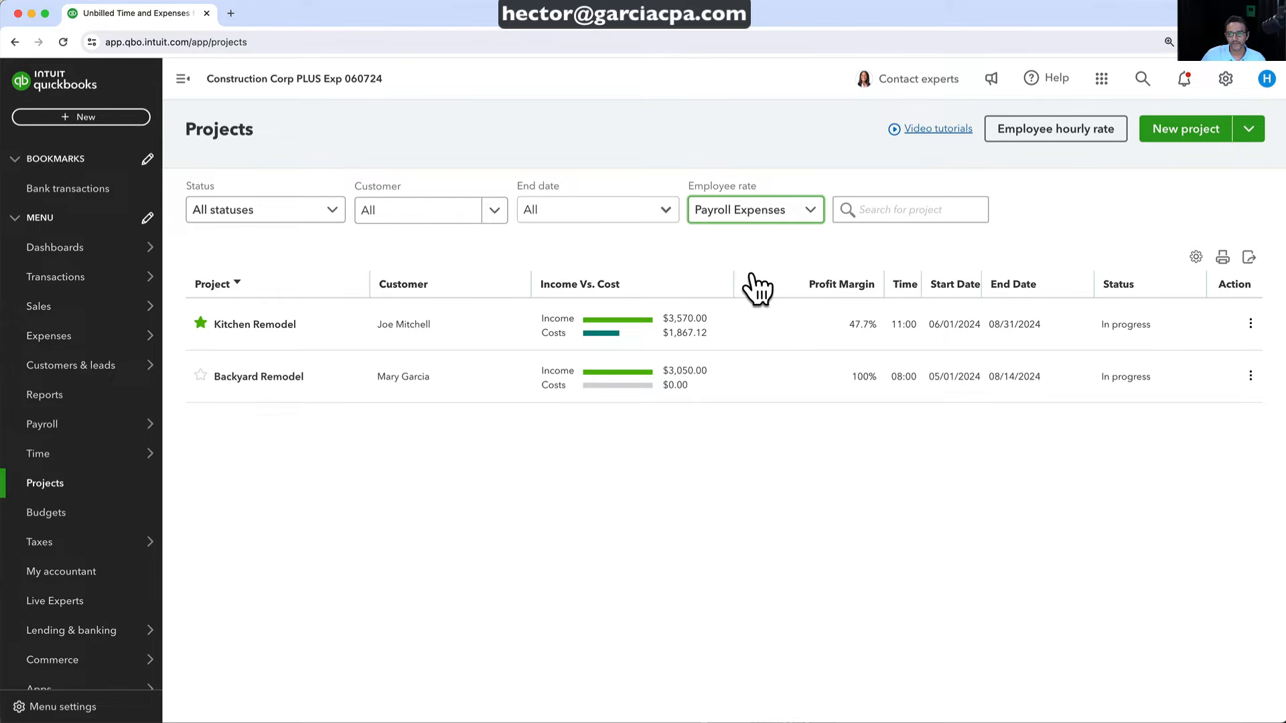
pyautogui.click(745, 216)
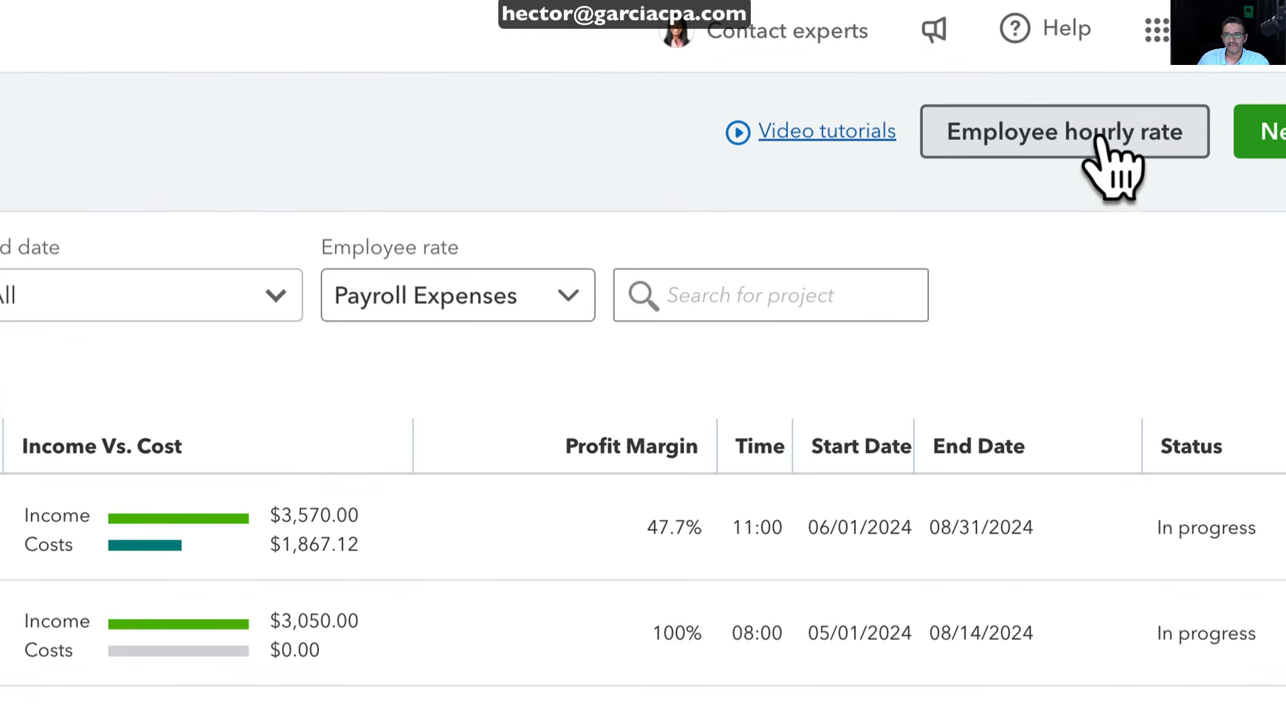
# Recalculate the employee cost rate from 33.50 wage, 1.00, 12.00 and 6 overhead to $55.06, and save
pyautogui.click(1053, 131)
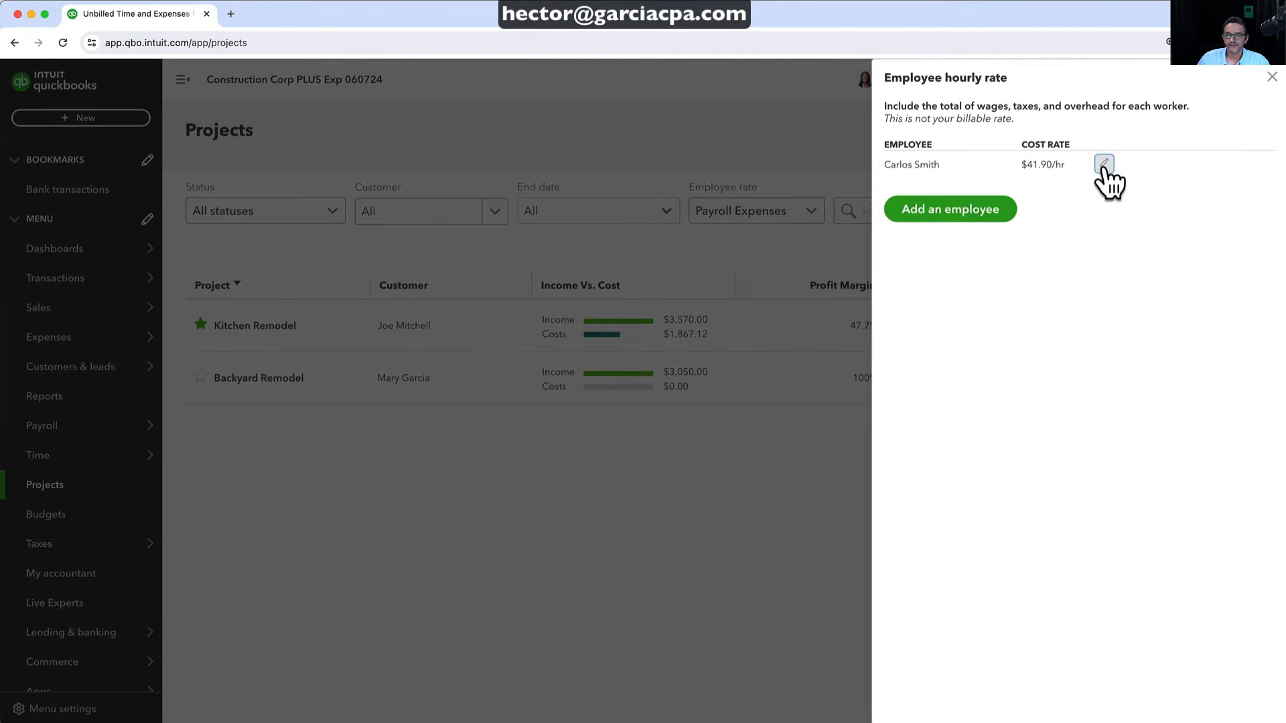
pyautogui.click(1103, 165)
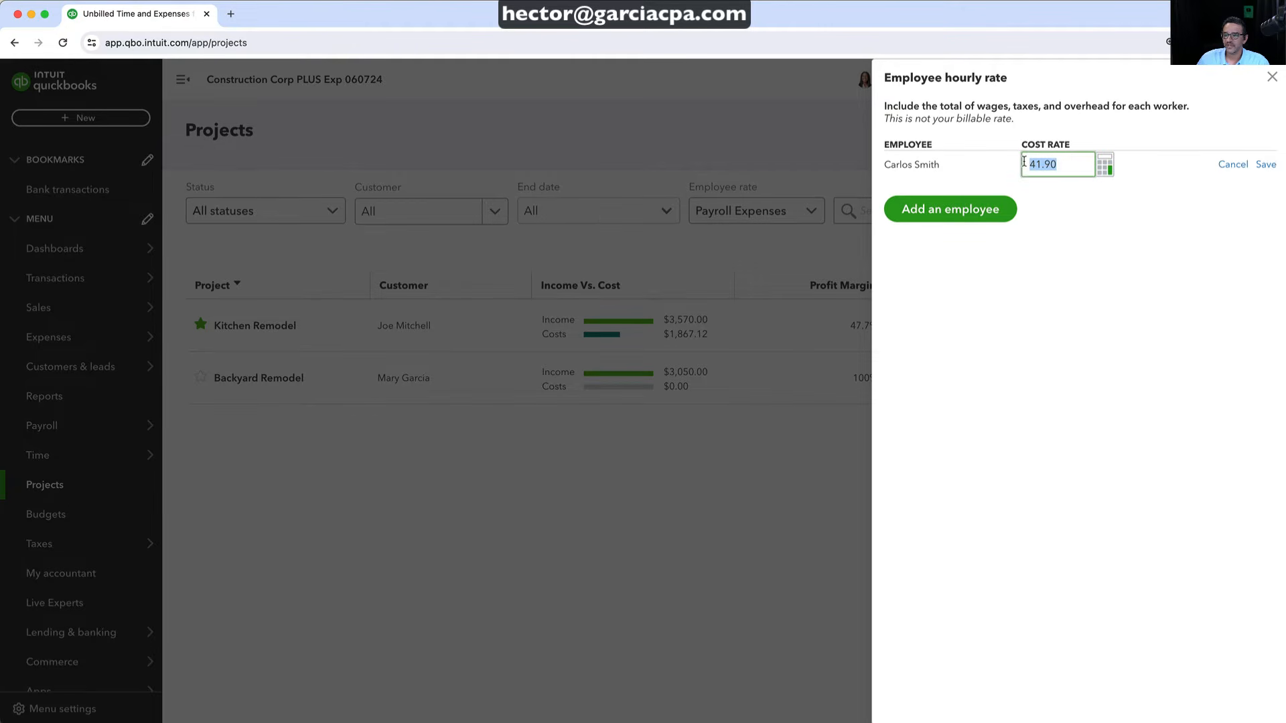
pyautogui.click(1104, 169)
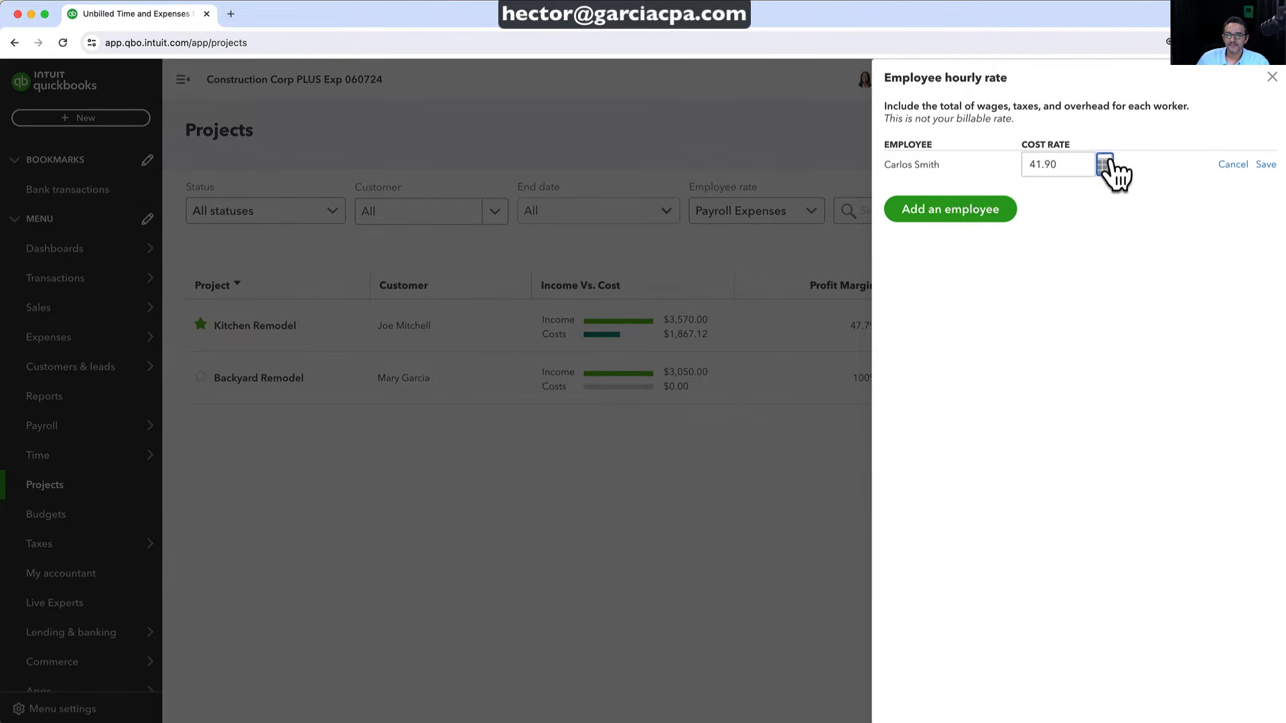
pyautogui.click(1072, 245)
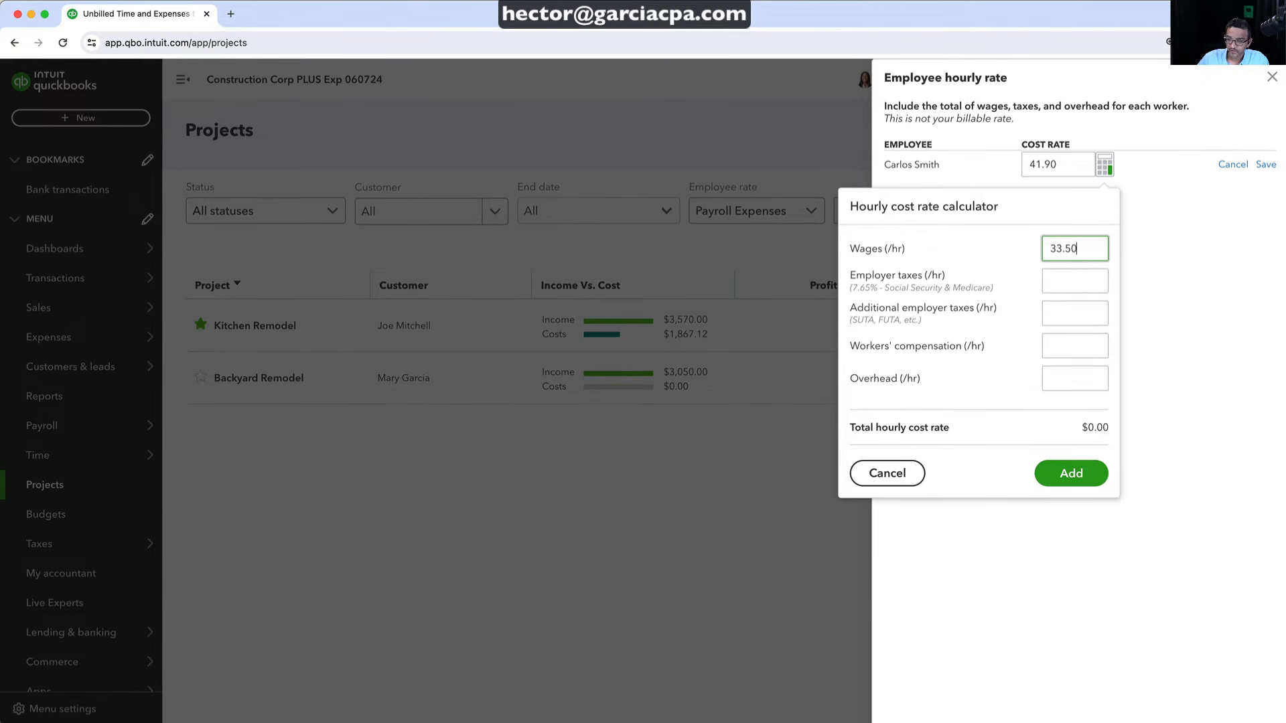
pyautogui.click(1070, 281)
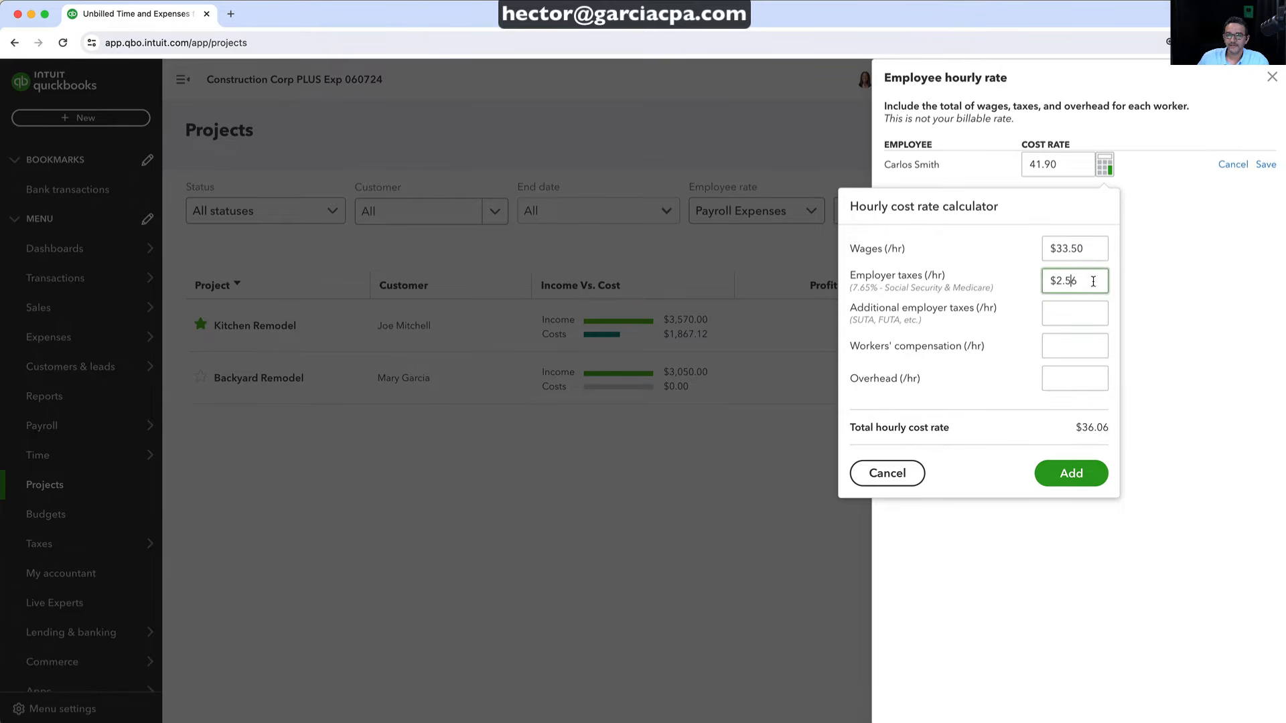
pyautogui.click(1072, 312)
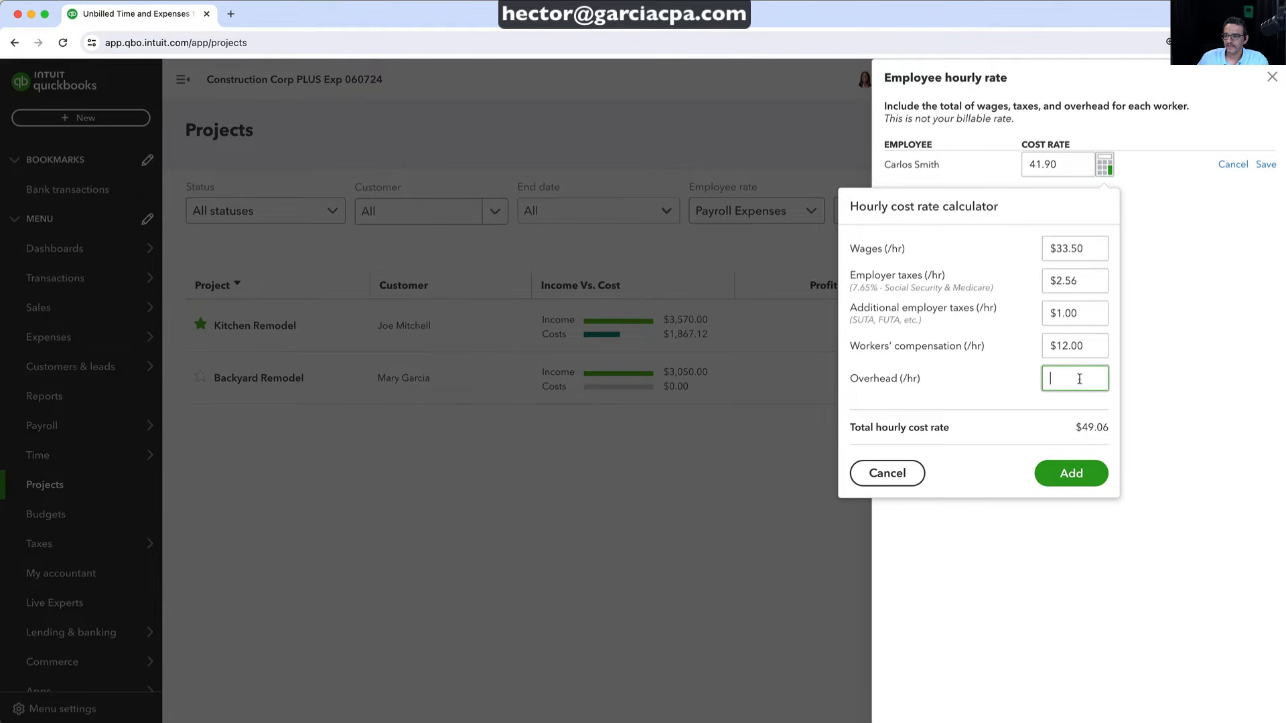
pyautogui.press('Tab')
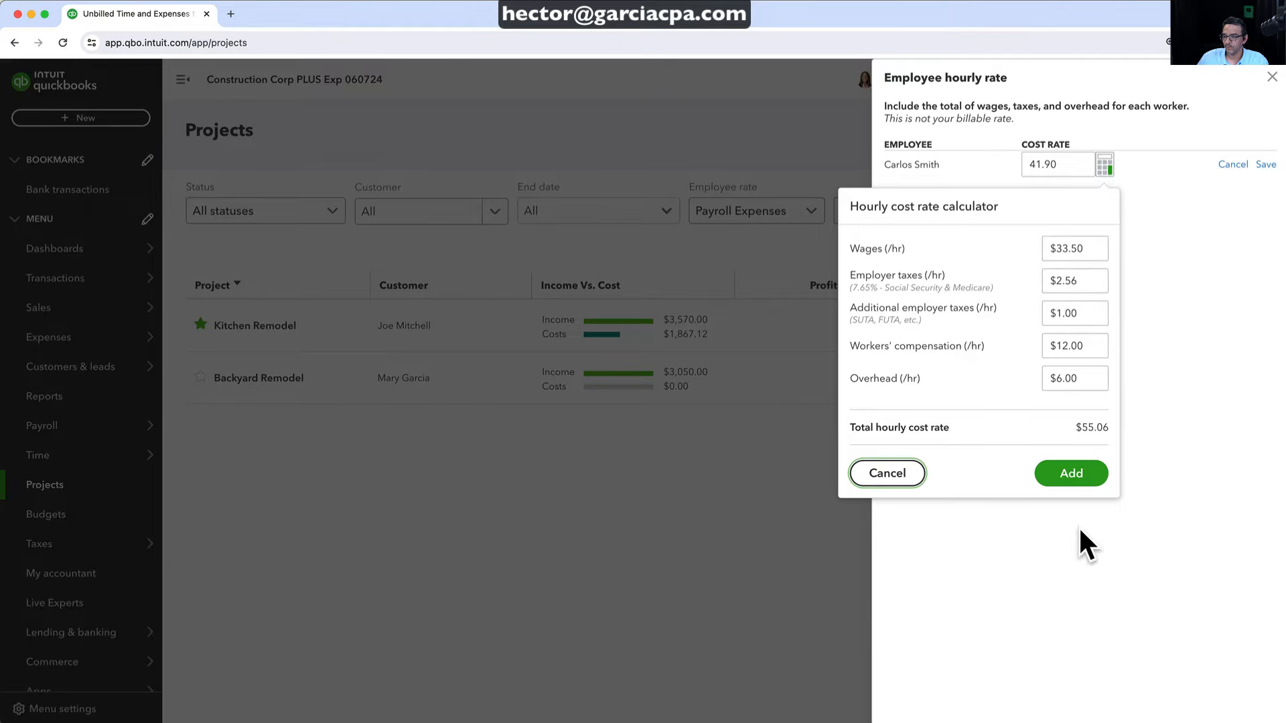
pyautogui.click(1070, 474)
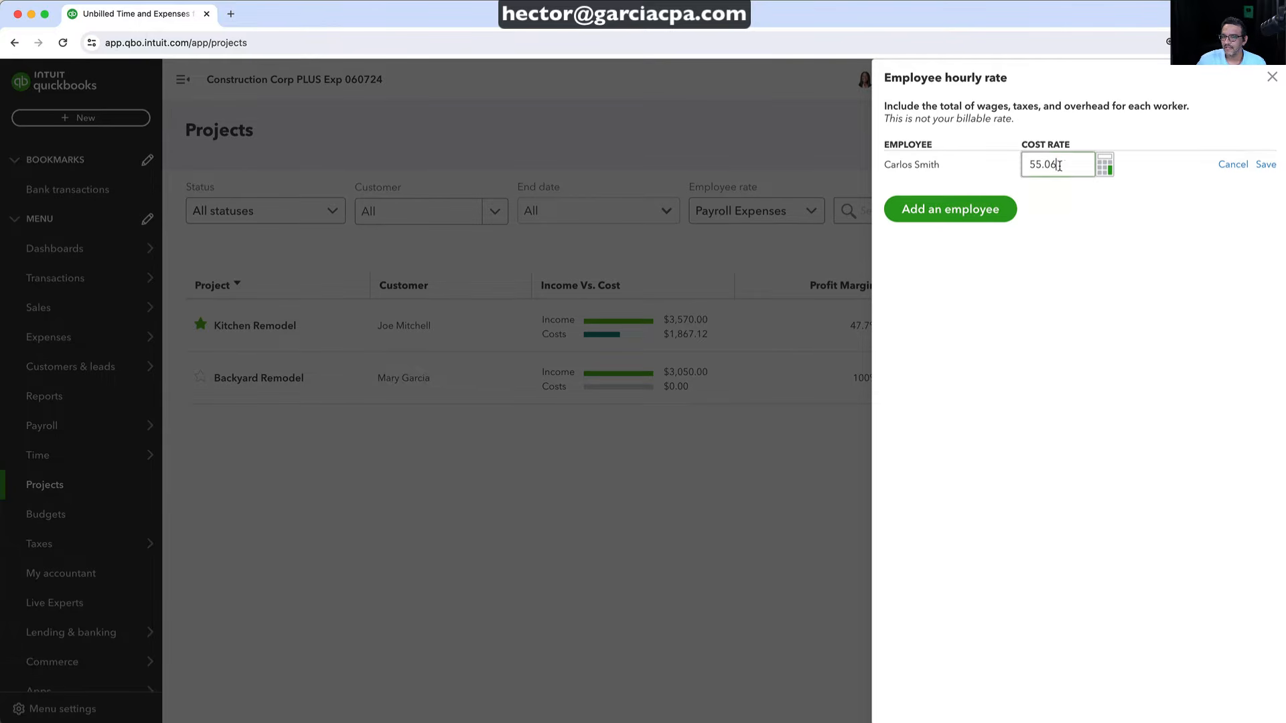
pyautogui.click(1265, 165)
pyautogui.click(1271, 78)
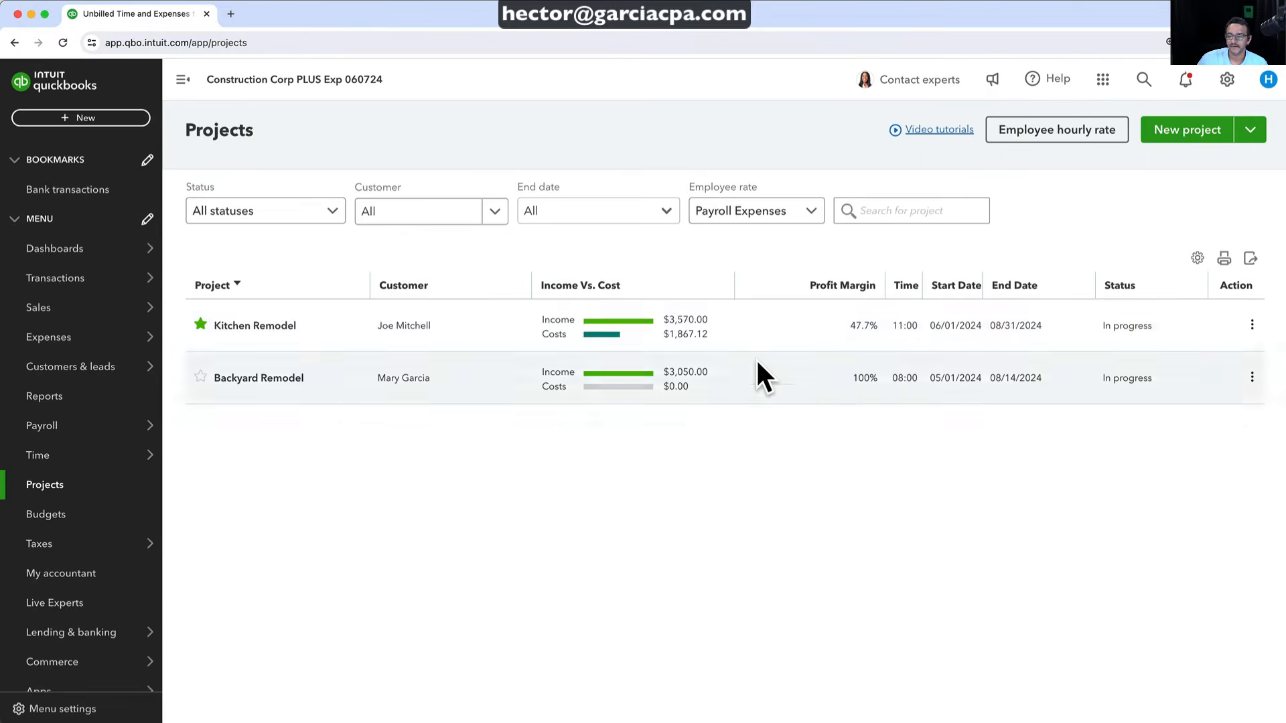
# Switch Kitchen Remodel to Hourly Costs, then bring up the employee hourly rates from the projects list
pyautogui.click(680, 335)
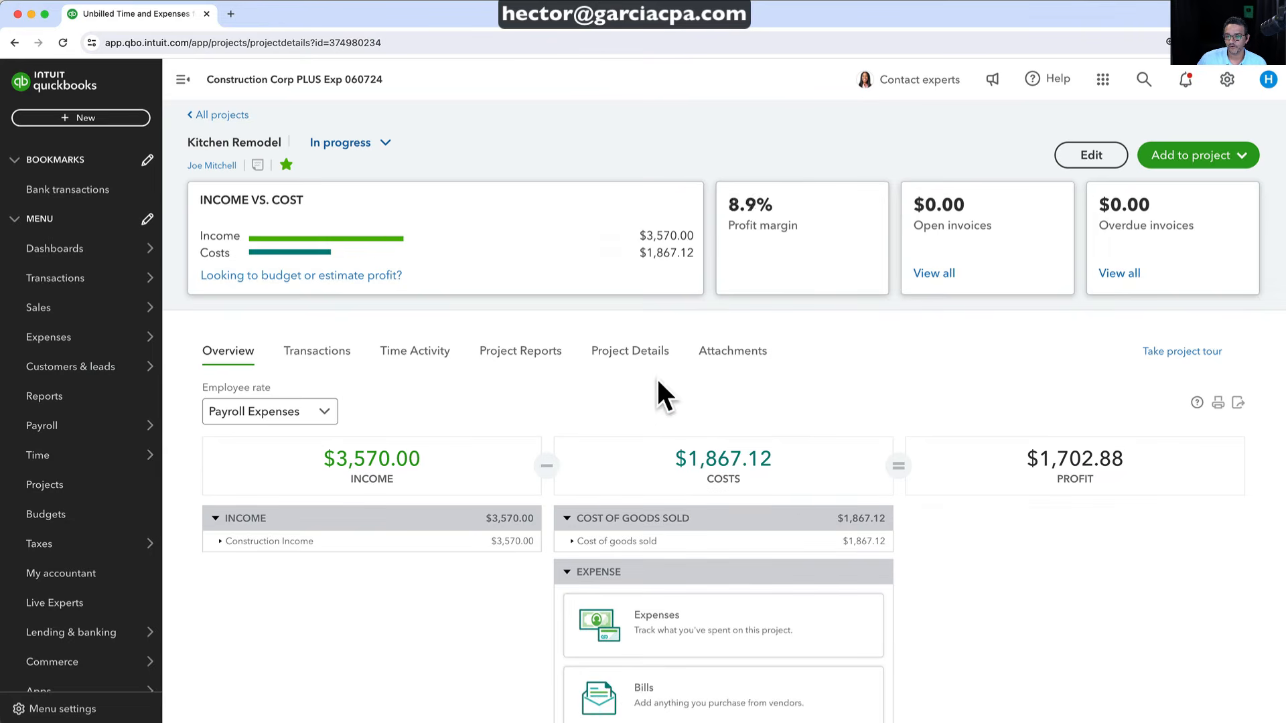
pyautogui.click(272, 409)
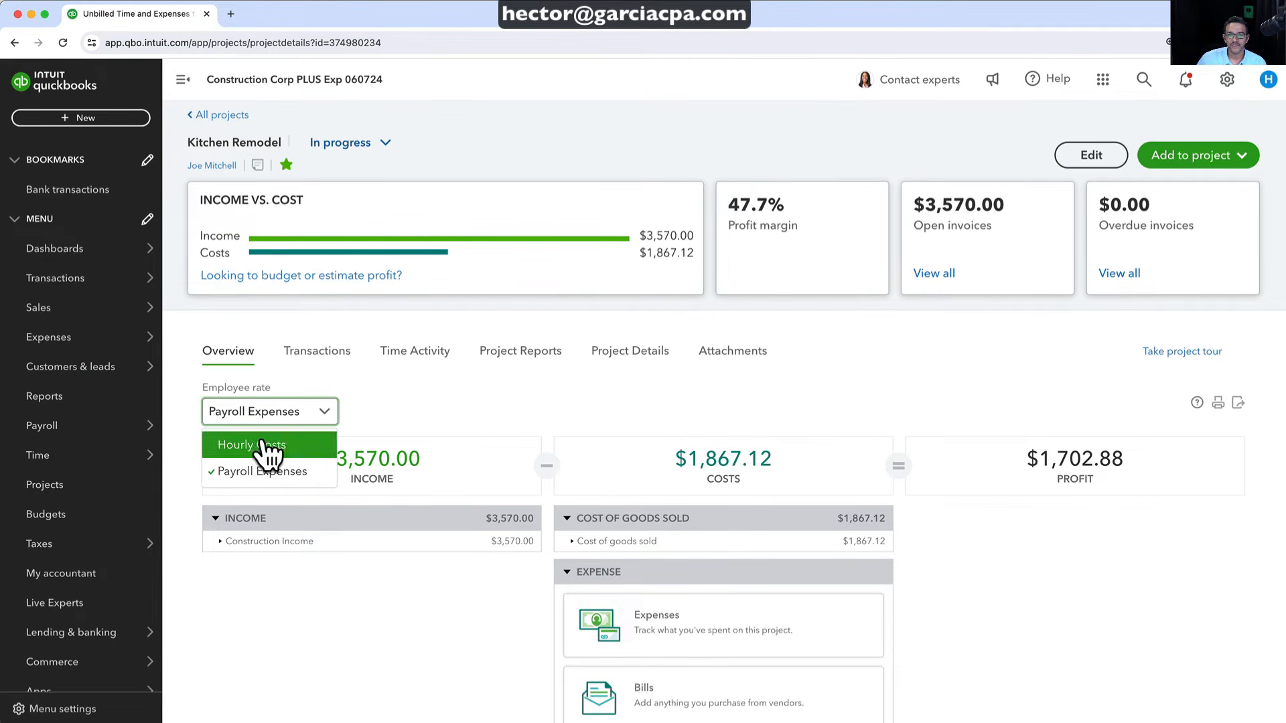
pyautogui.click(267, 445)
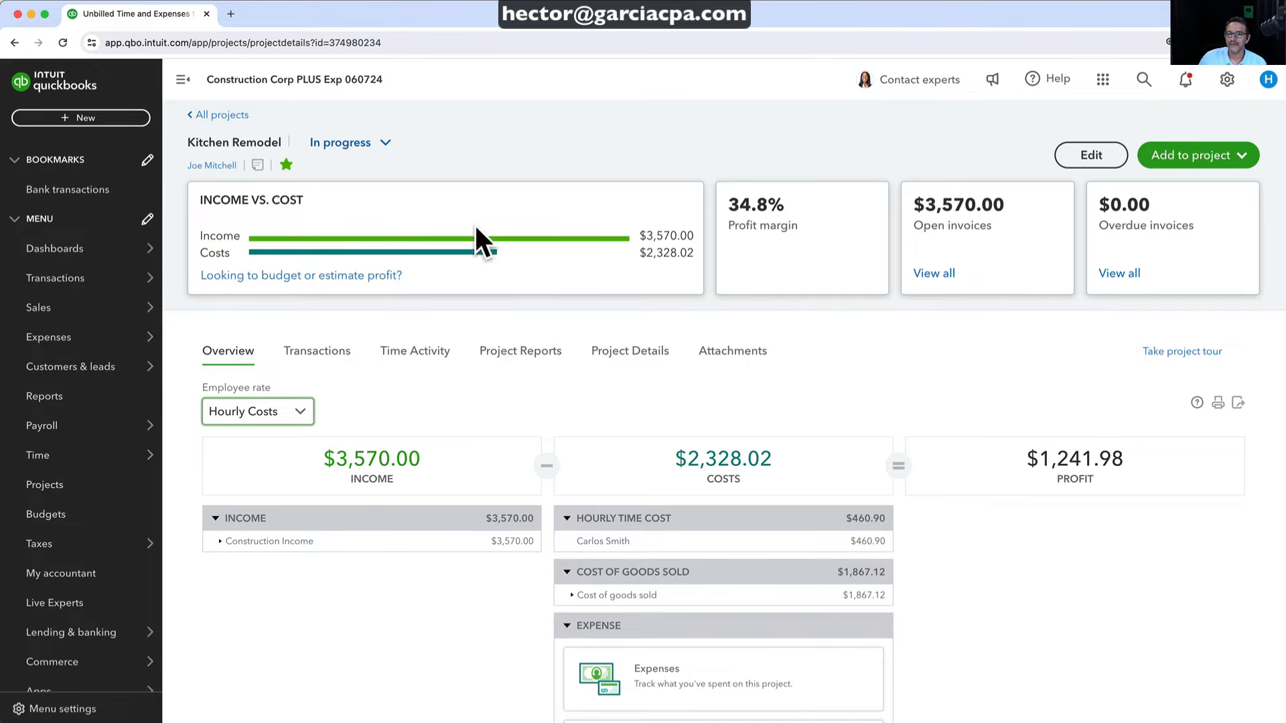
pyautogui.click(201, 115)
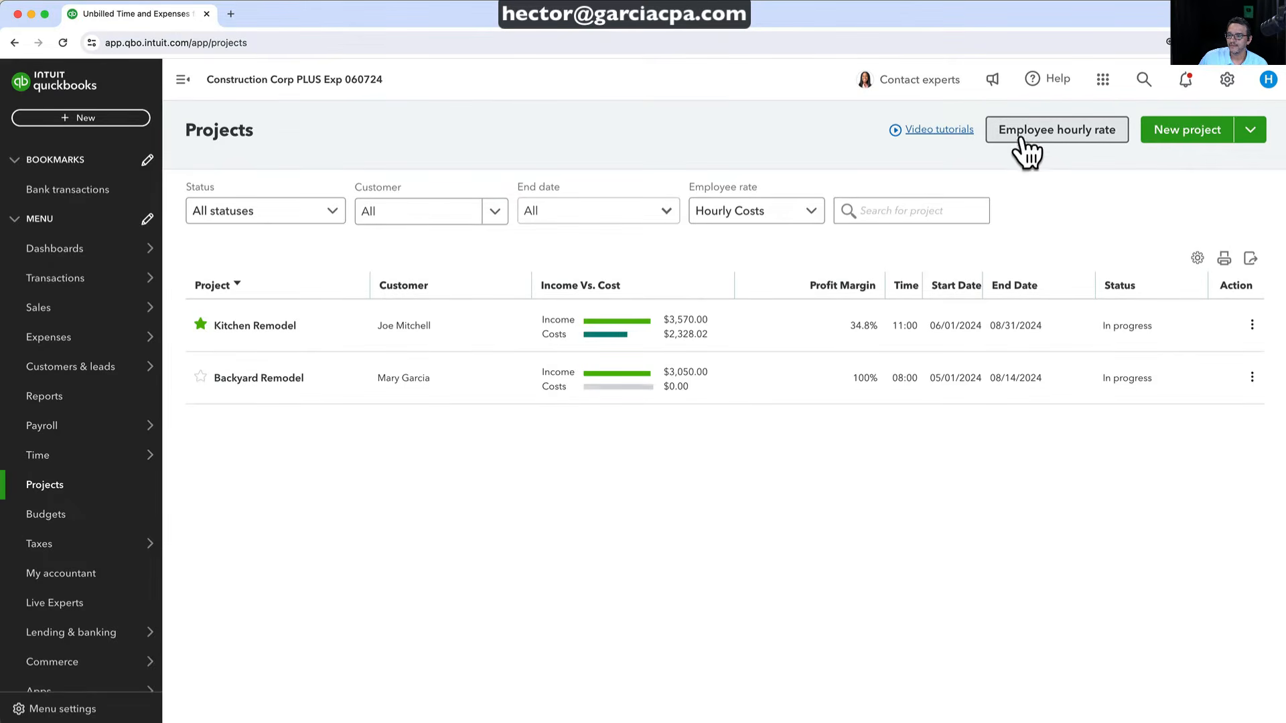
pyautogui.click(1024, 134)
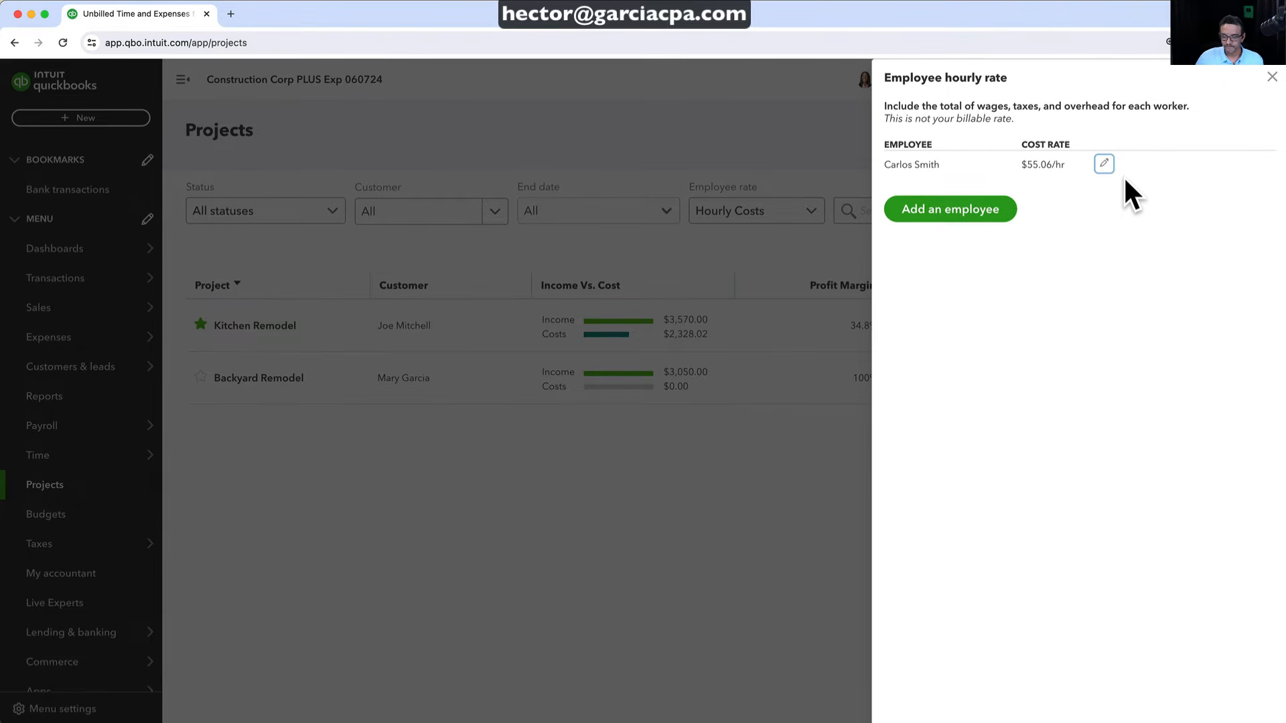
# Close the Employee hourly rate panel to see Kitchen Remodel at $2,328.02 costs, 34.8% margin
pyautogui.click(1272, 78)
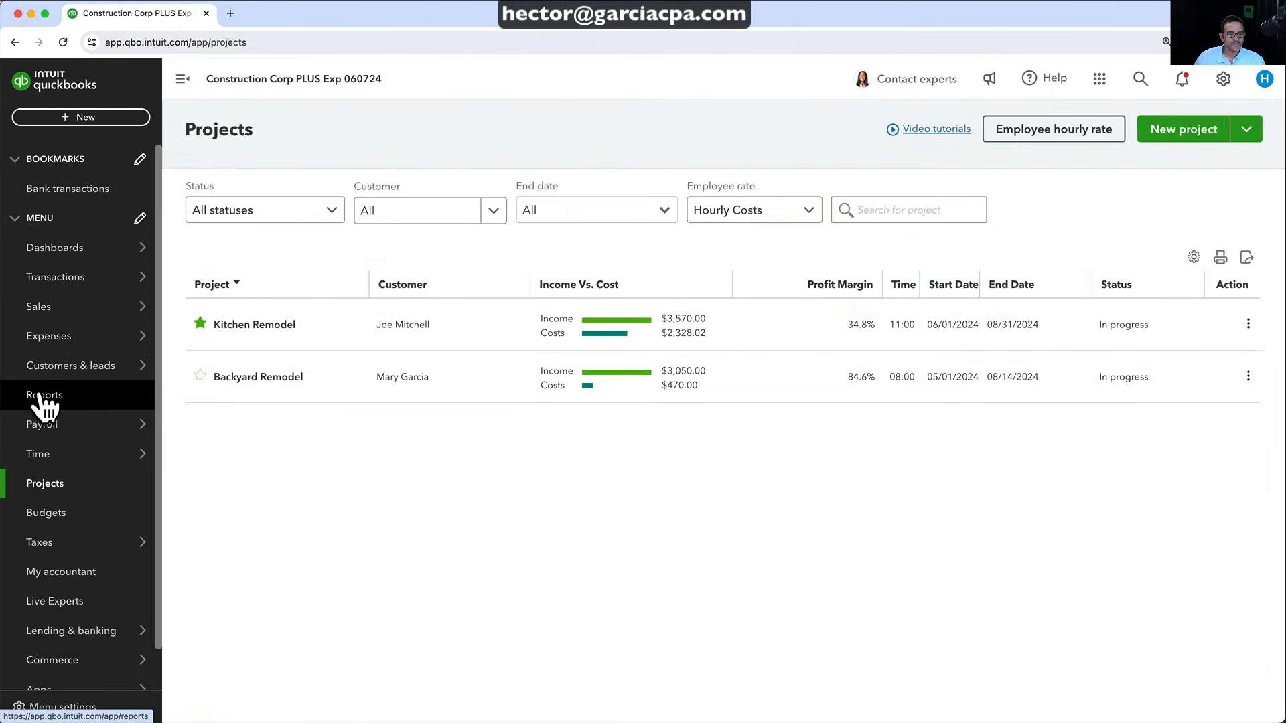
# Search 'prog' and open Estimates & Progress Invoicing Summary by Customer for all dates
pyautogui.click(27, 402)
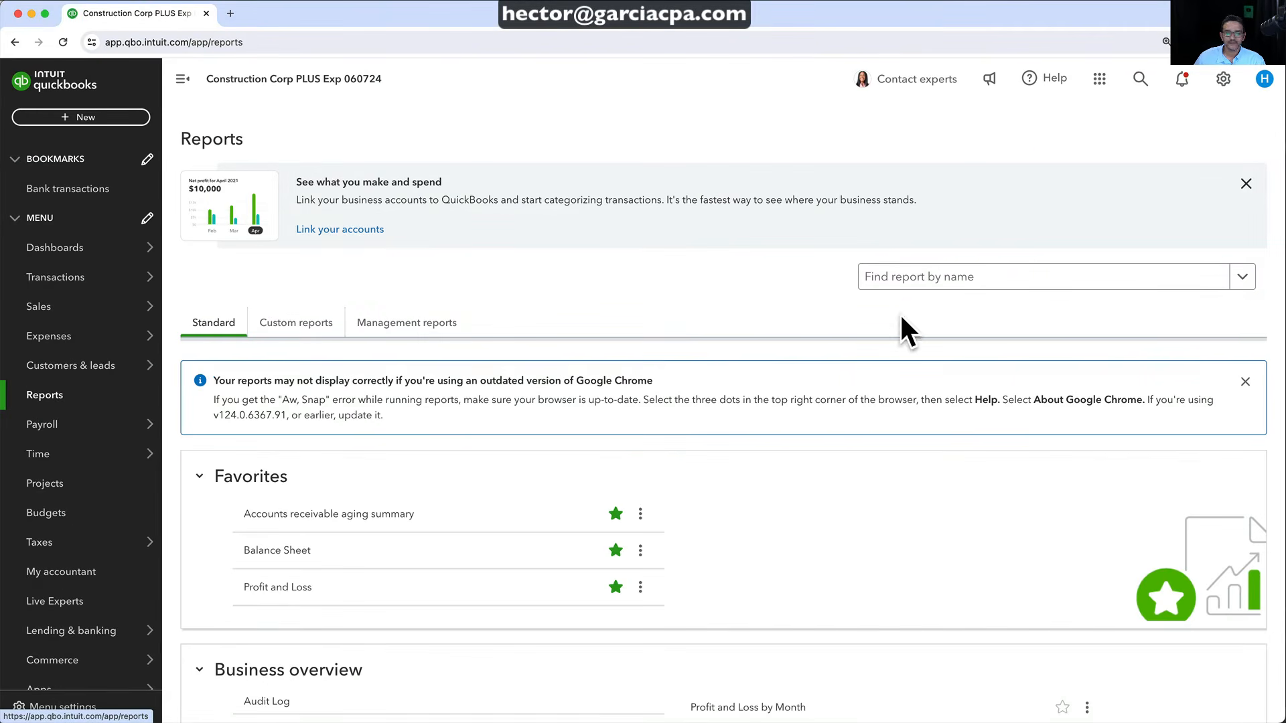
pyautogui.click(924, 276)
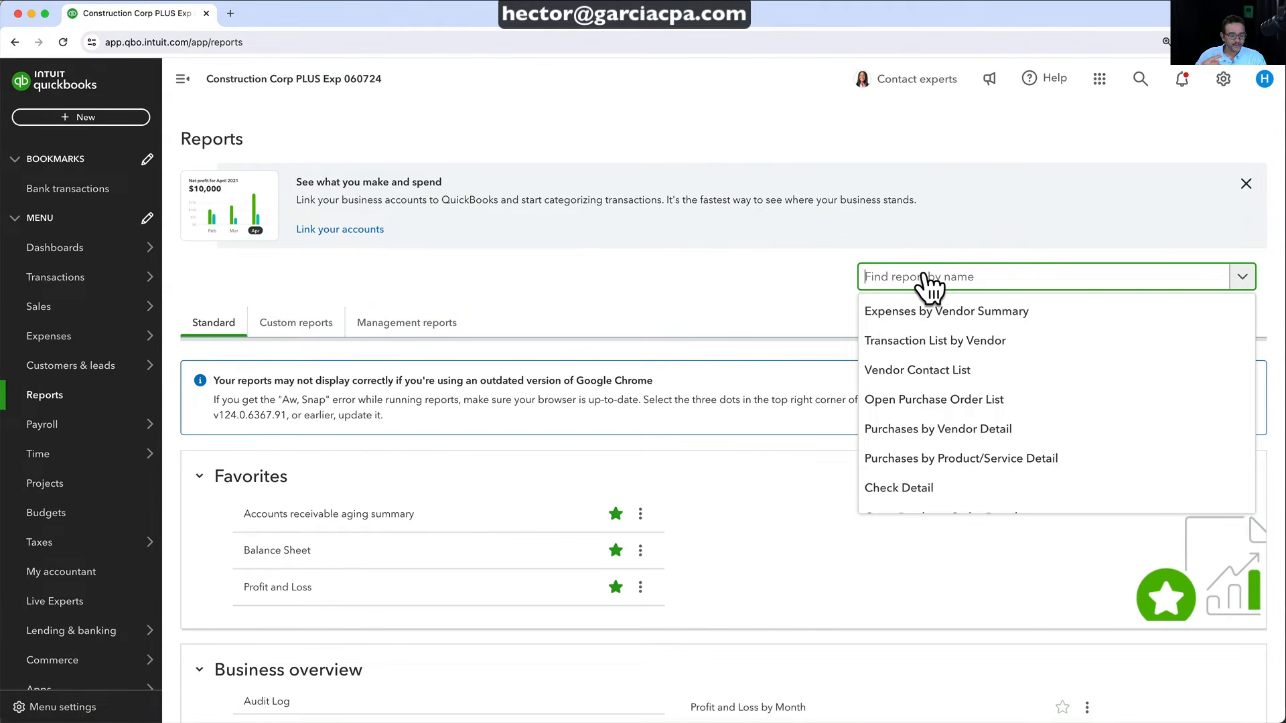
pyautogui.write('prio')
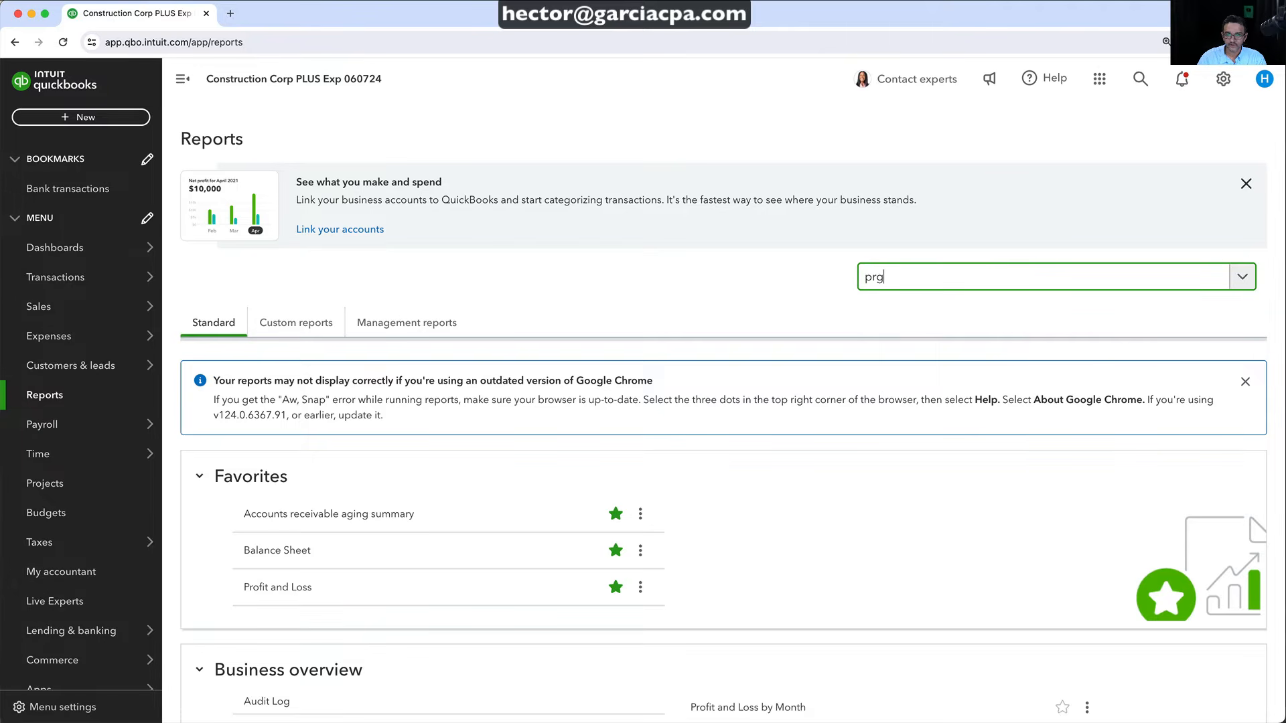
pyautogui.press('BackSpace')
pyautogui.write('og')
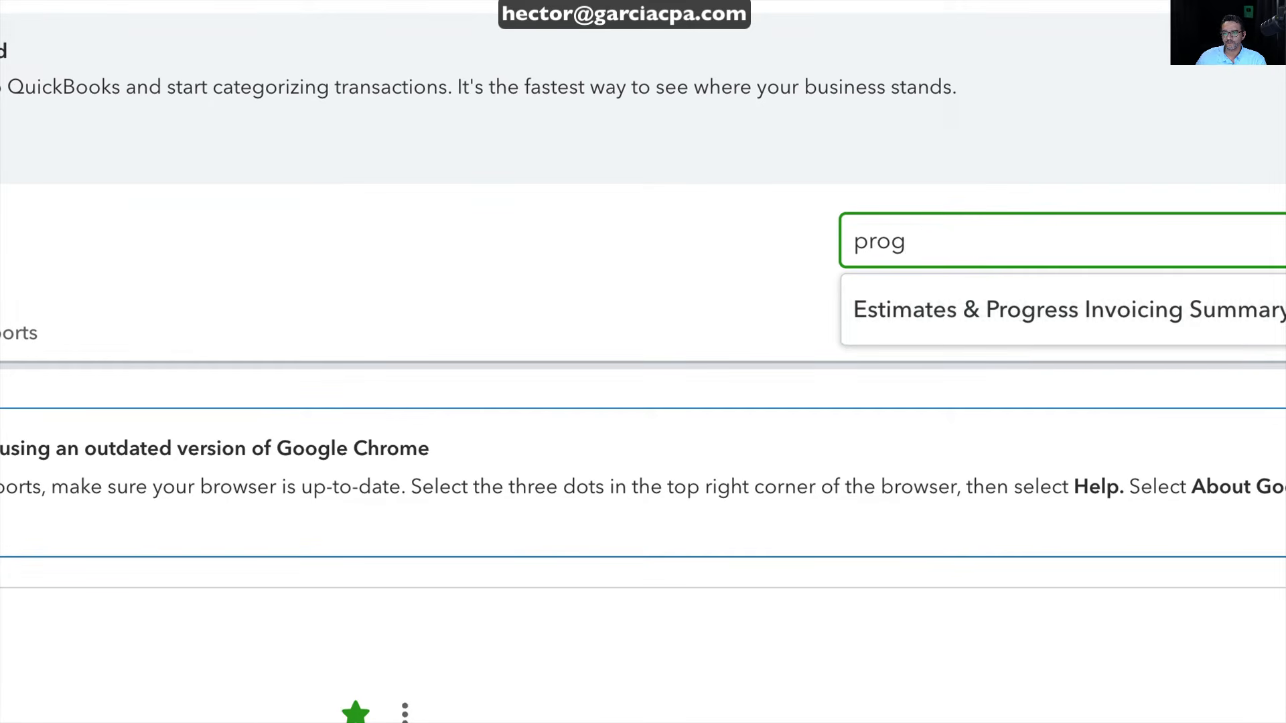
pyautogui.click(1018, 309)
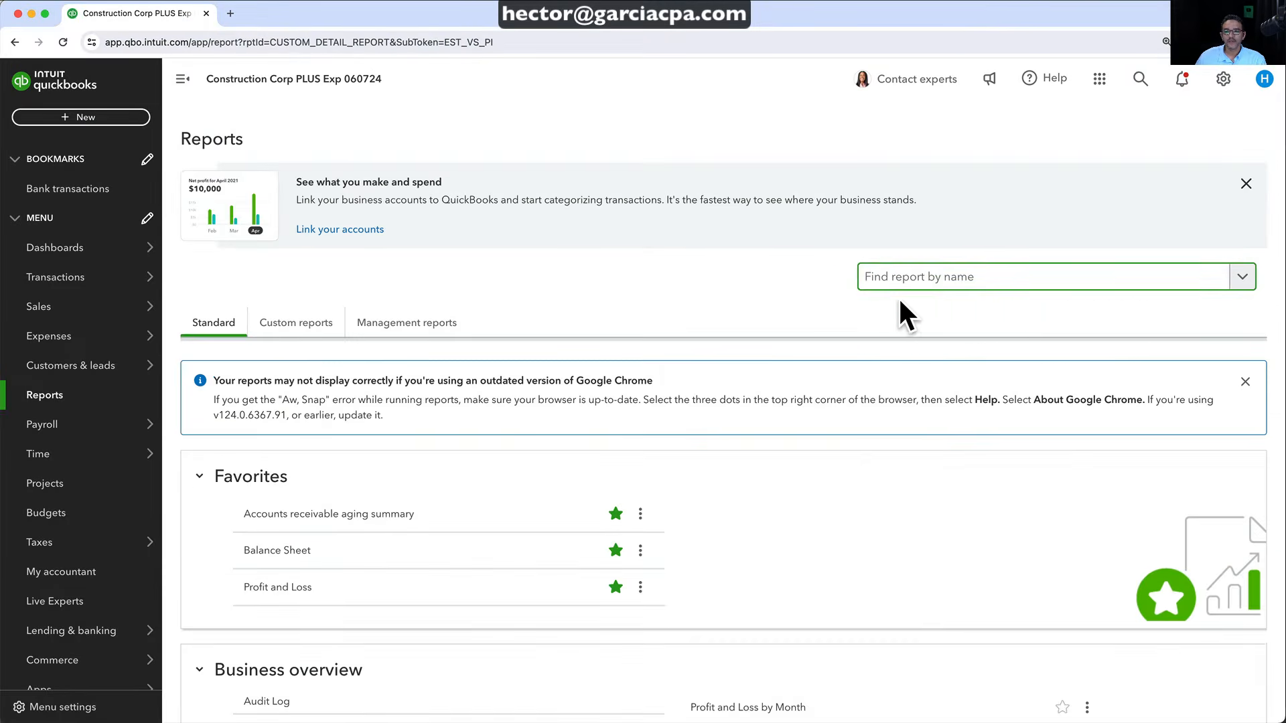
pyautogui.click(824, 452)
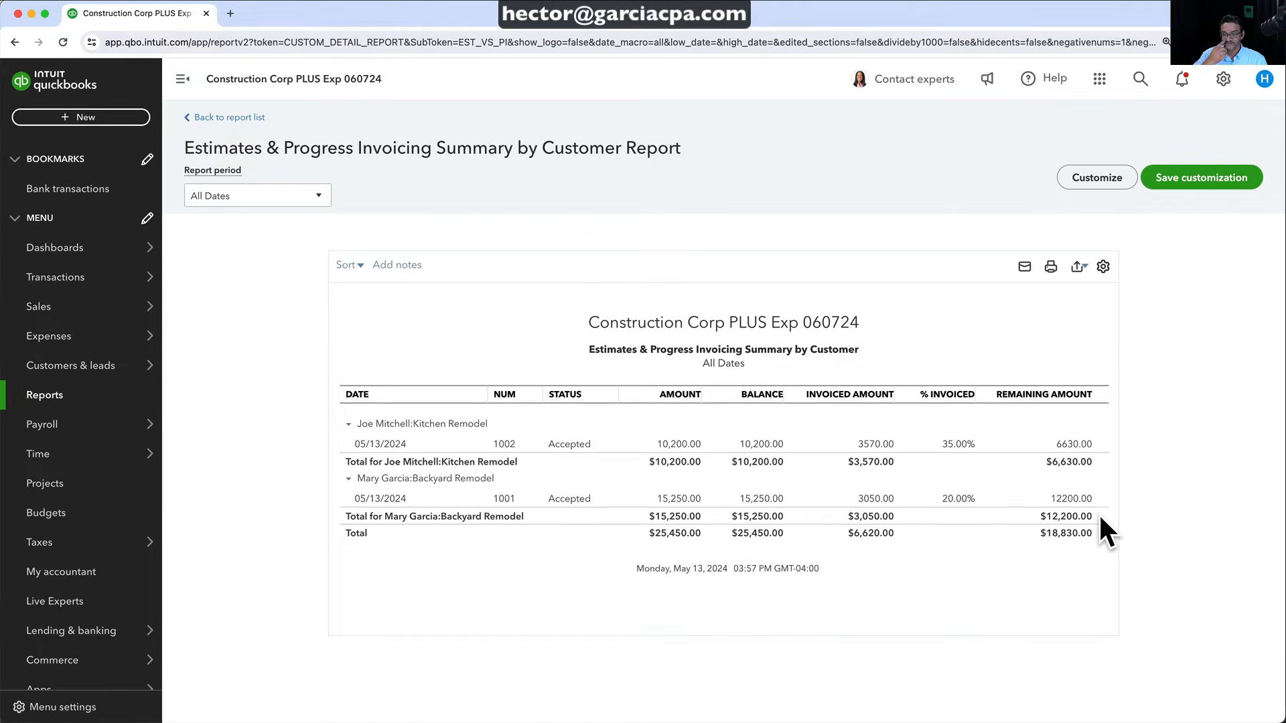
# Search 'income' to view Income by Customer Summary ($6,620.00 income), then return to the reports list
pyautogui.click(225, 118)
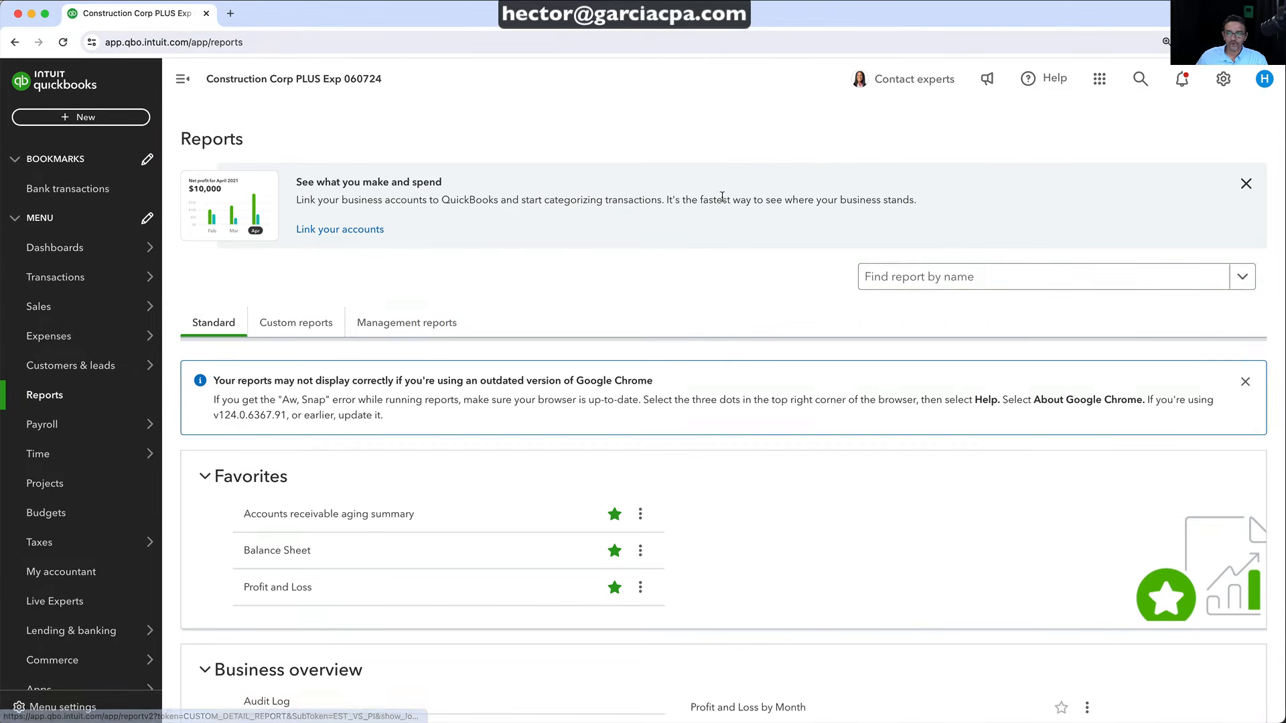
pyautogui.click(934, 281)
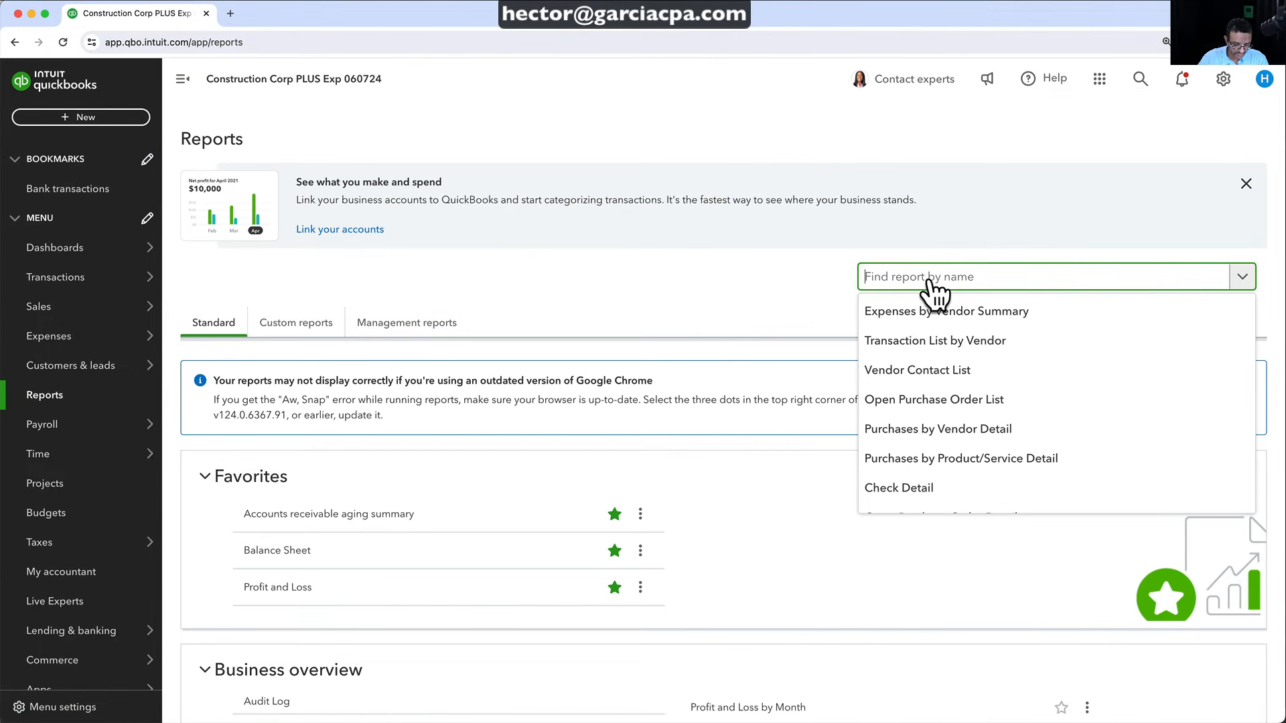
pyautogui.write('income')
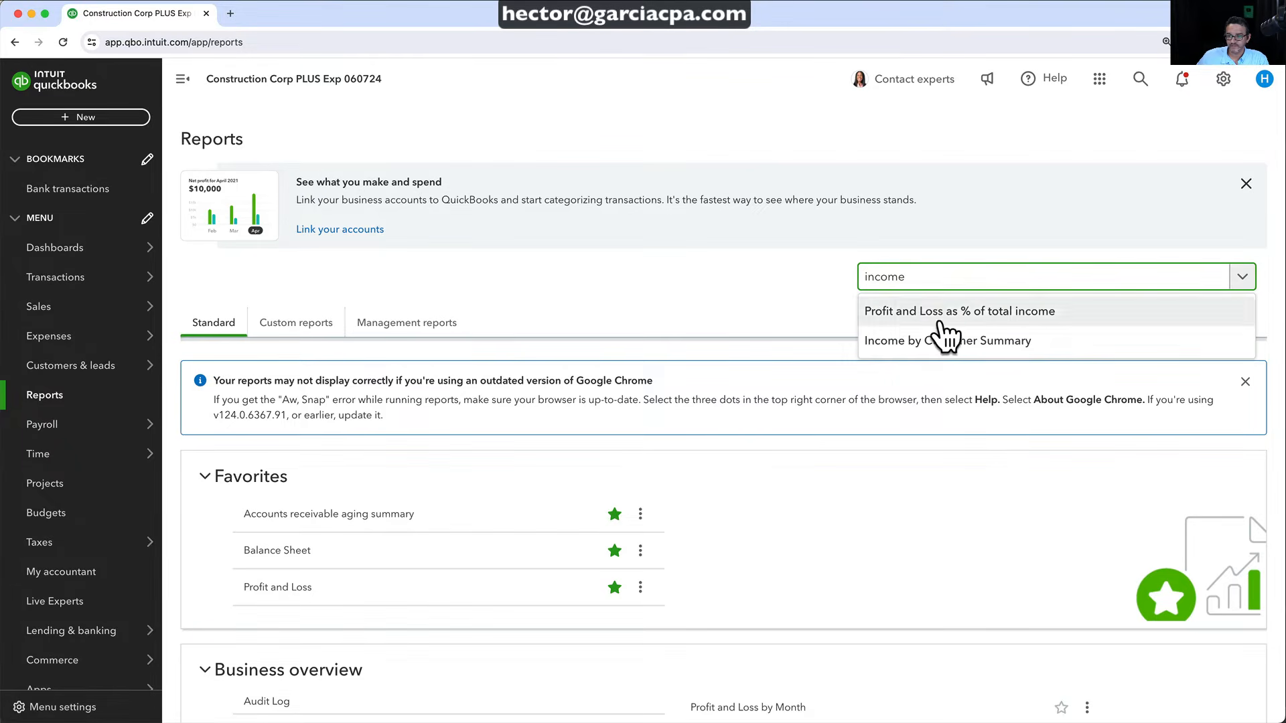
pyautogui.click(924, 340)
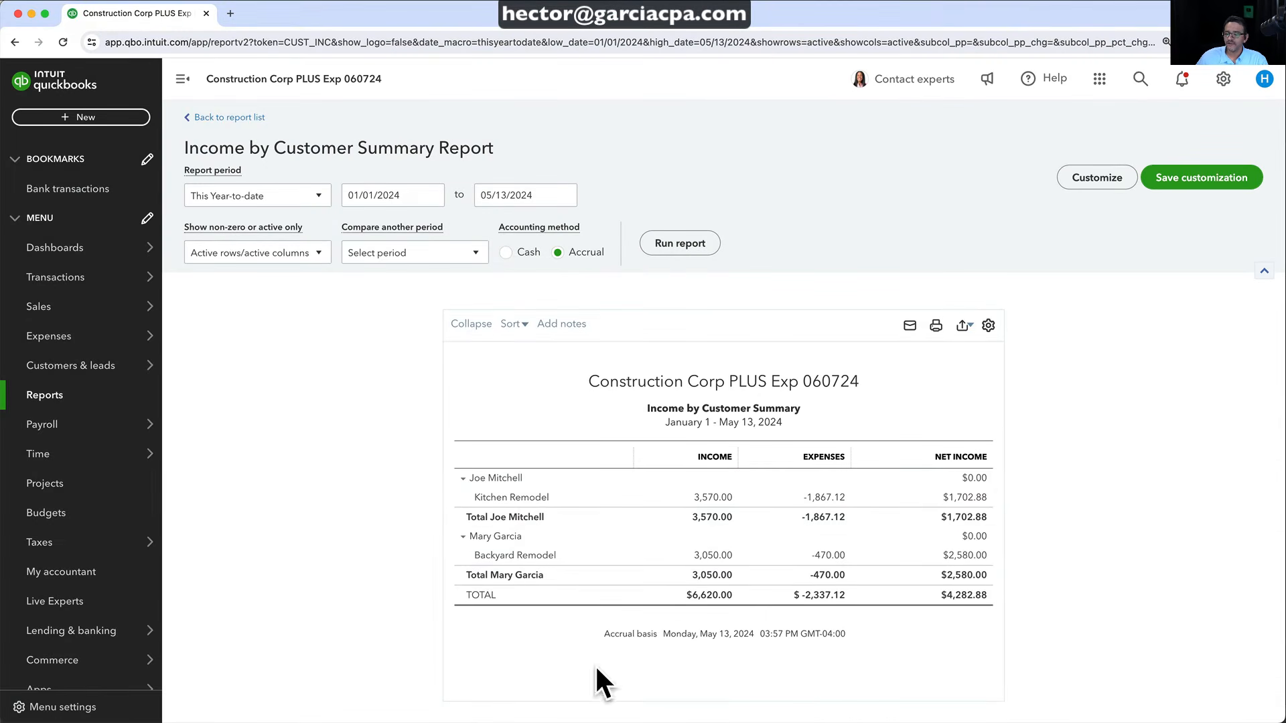
pyautogui.click(215, 117)
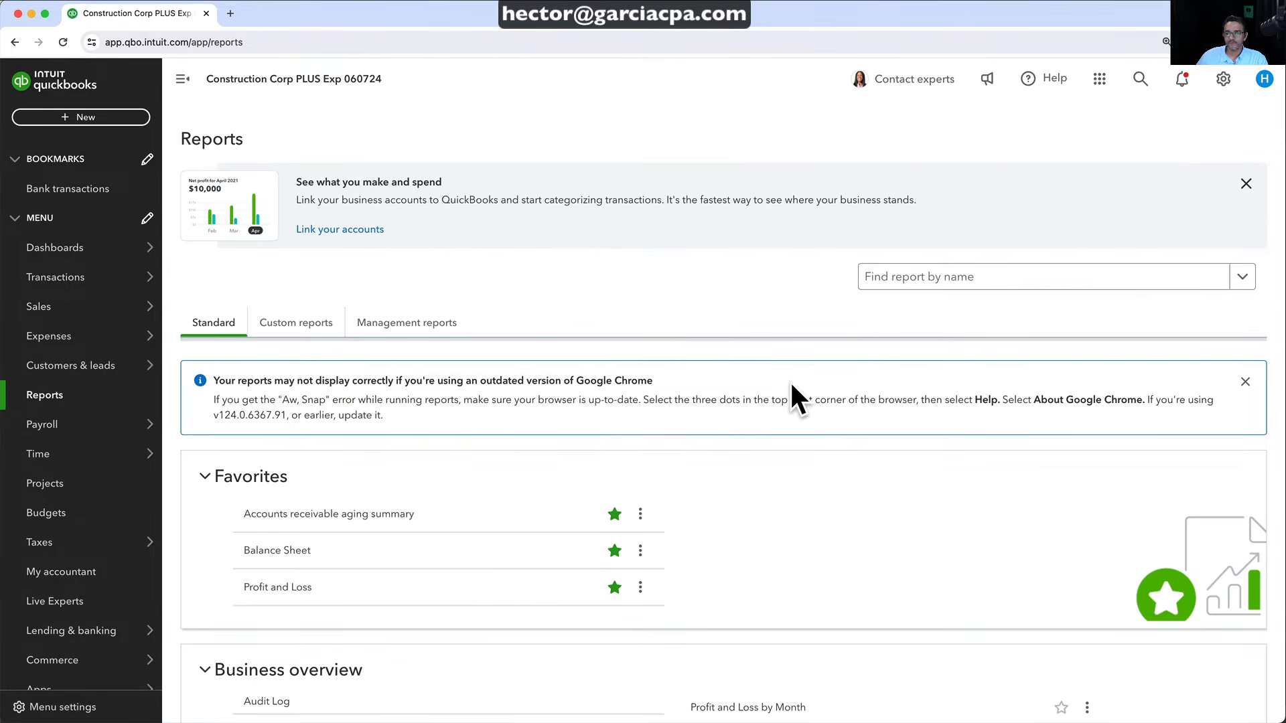
# Search 'det', open Transaction Detail by Account, and group it by Customer for May 1–13, 2024
pyautogui.click(874, 280)
pyautogui.write('detail')
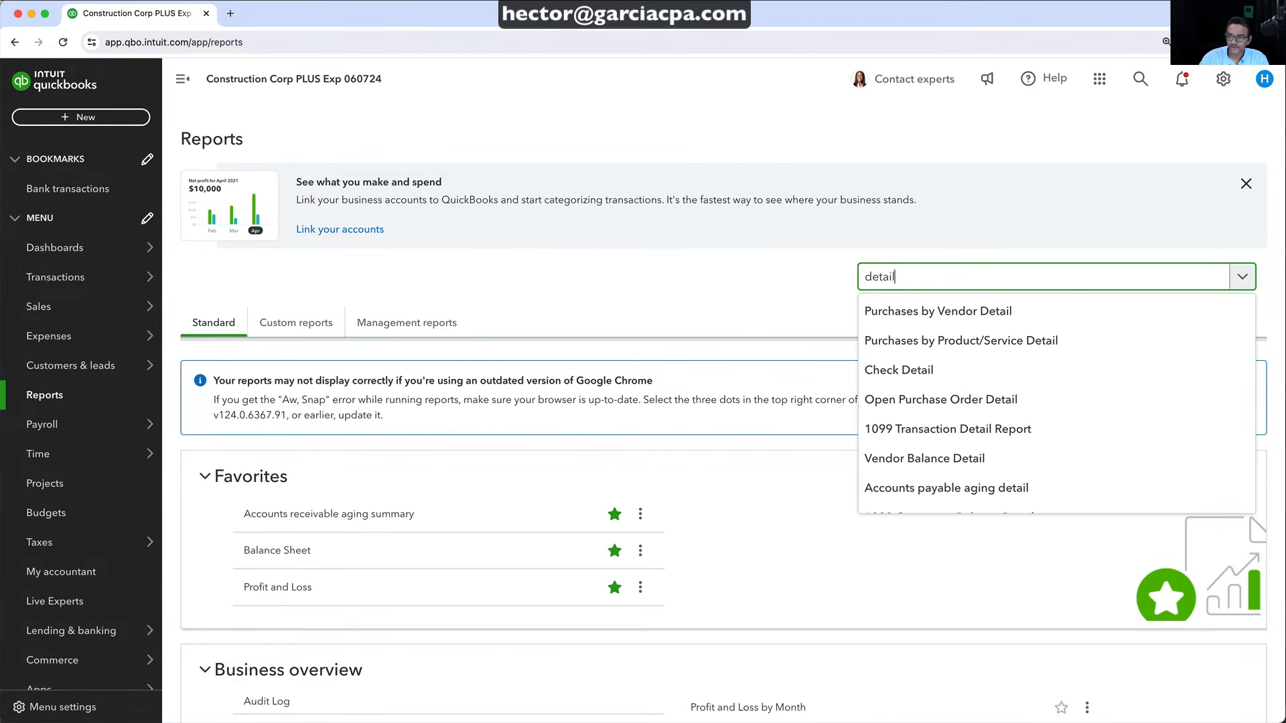
pyautogui.scroll(-4, 923, 446)
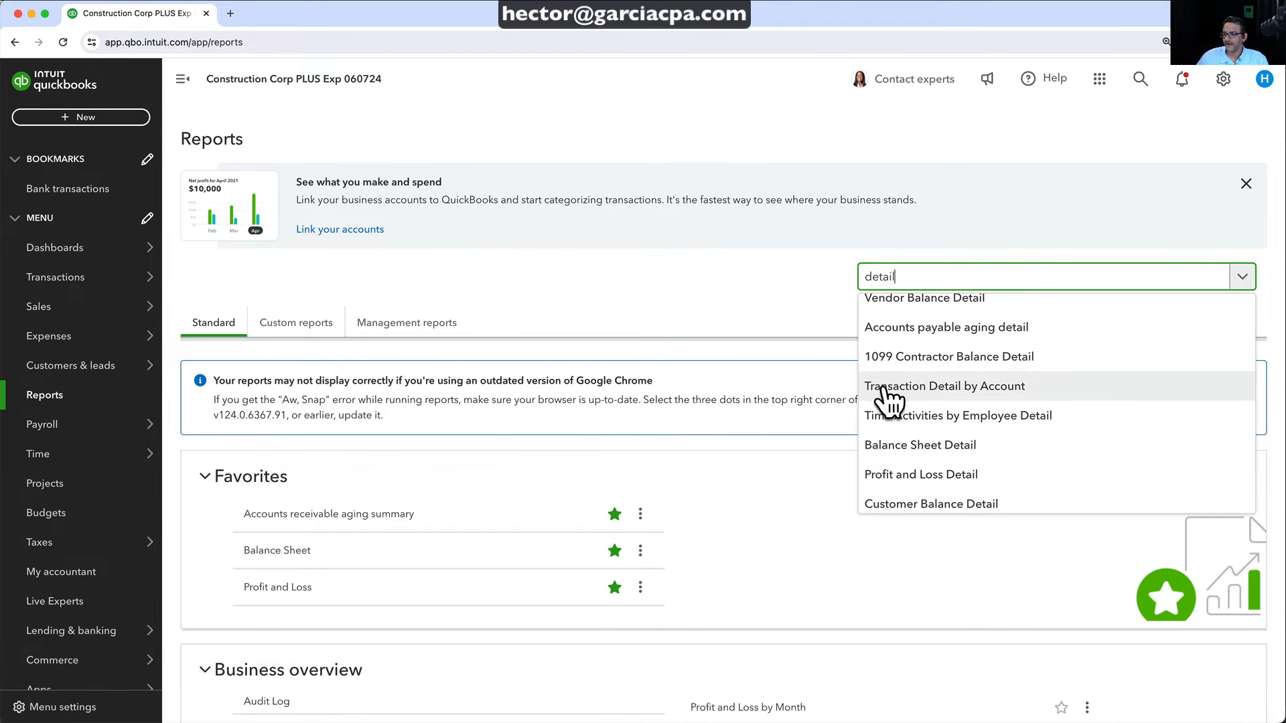
pyautogui.click(919, 387)
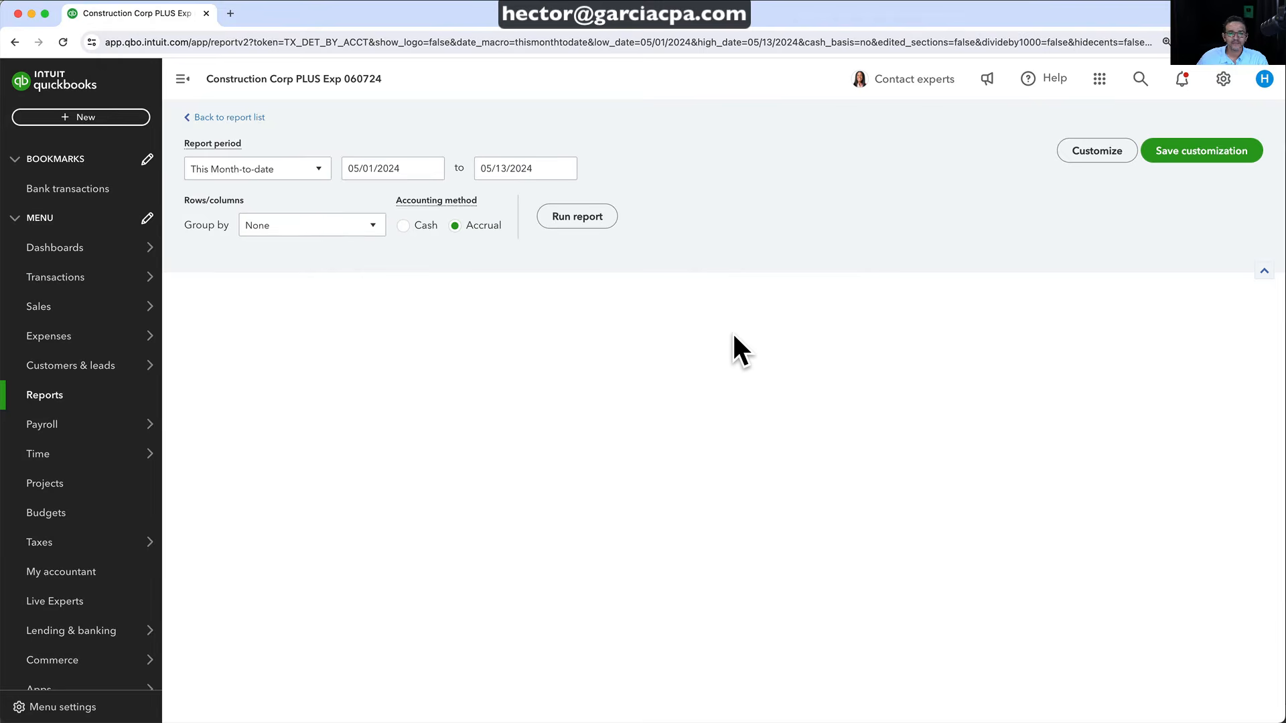
pyautogui.scroll(-5, 733, 331)
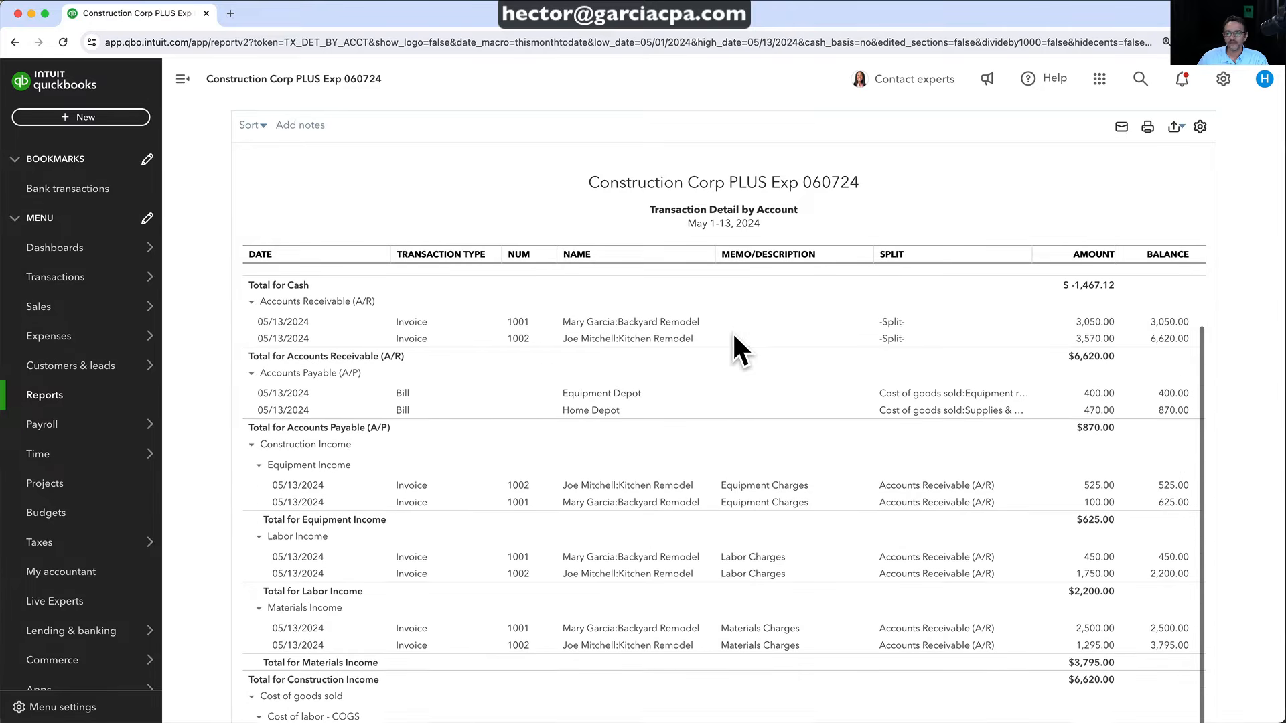
pyautogui.scroll(9, 734, 337)
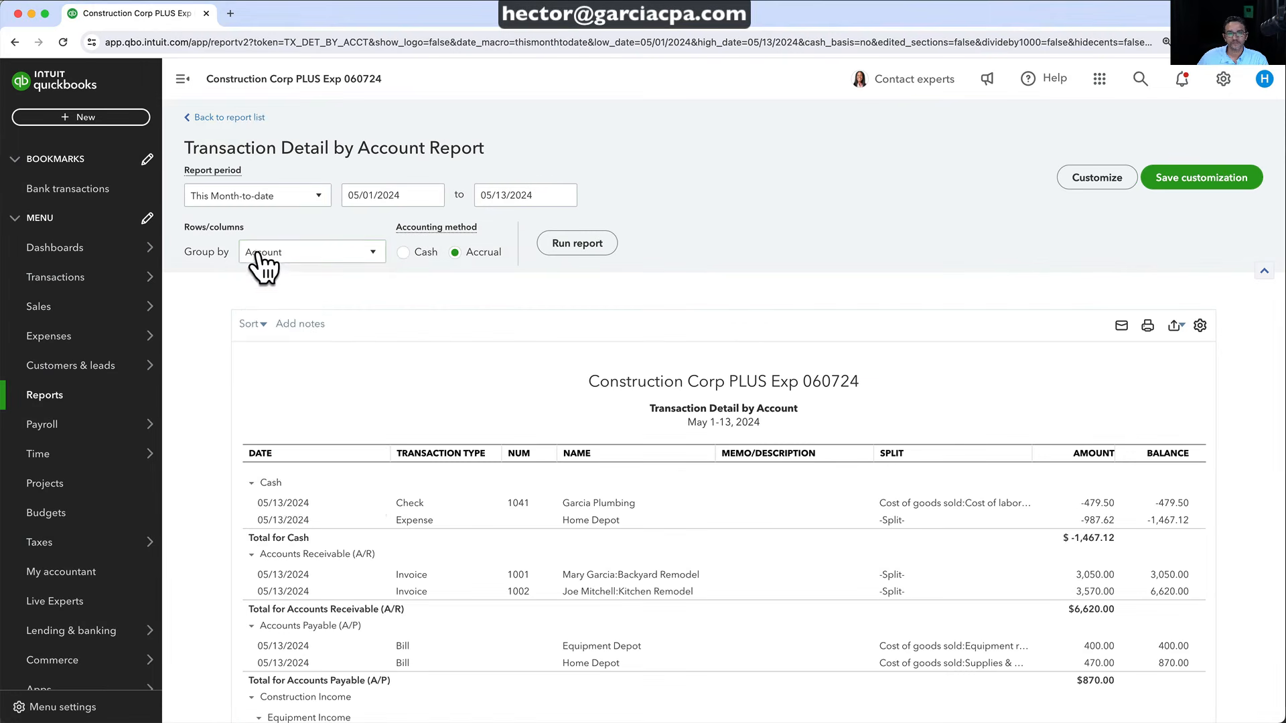
pyautogui.click(299, 262)
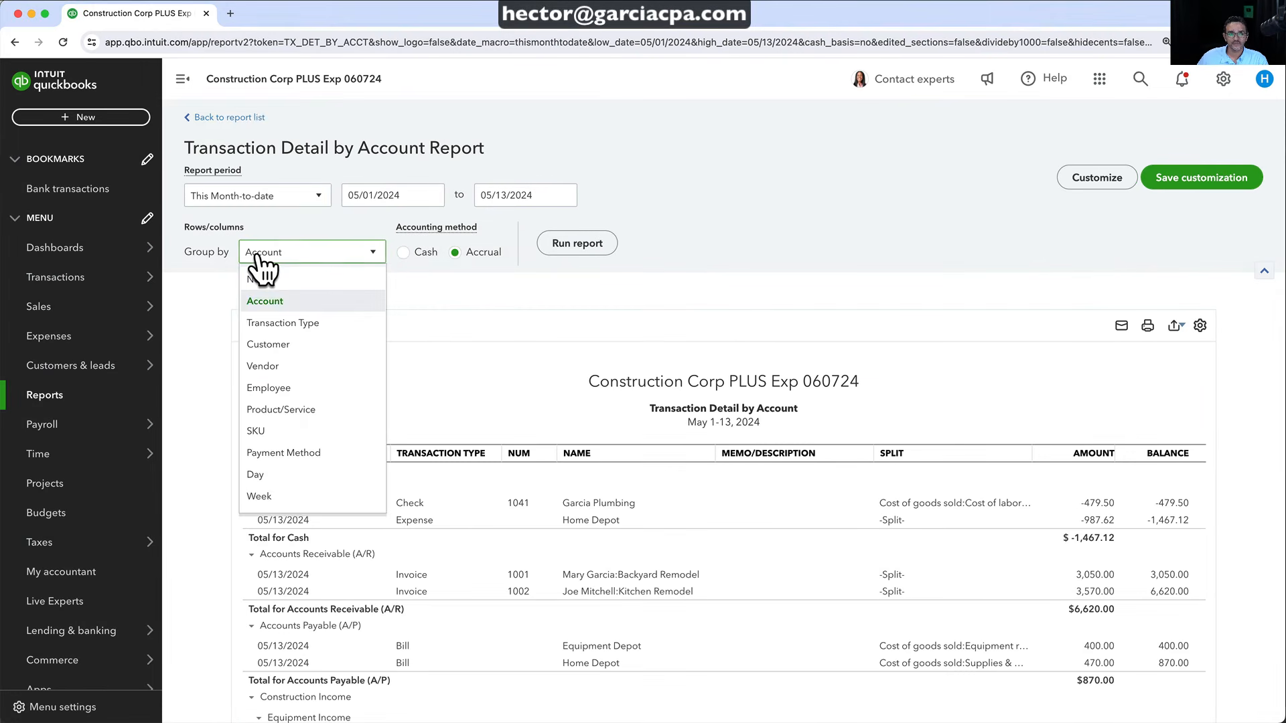
pyautogui.click(280, 346)
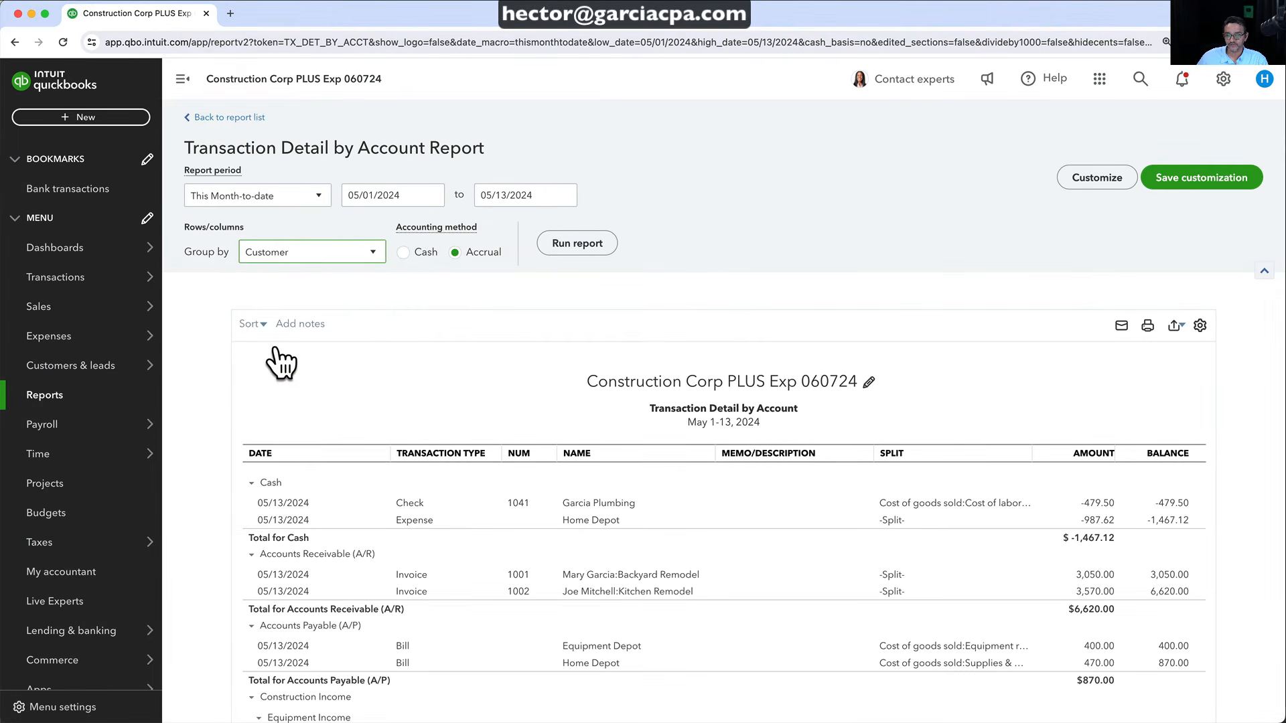
pyautogui.click(557, 252)
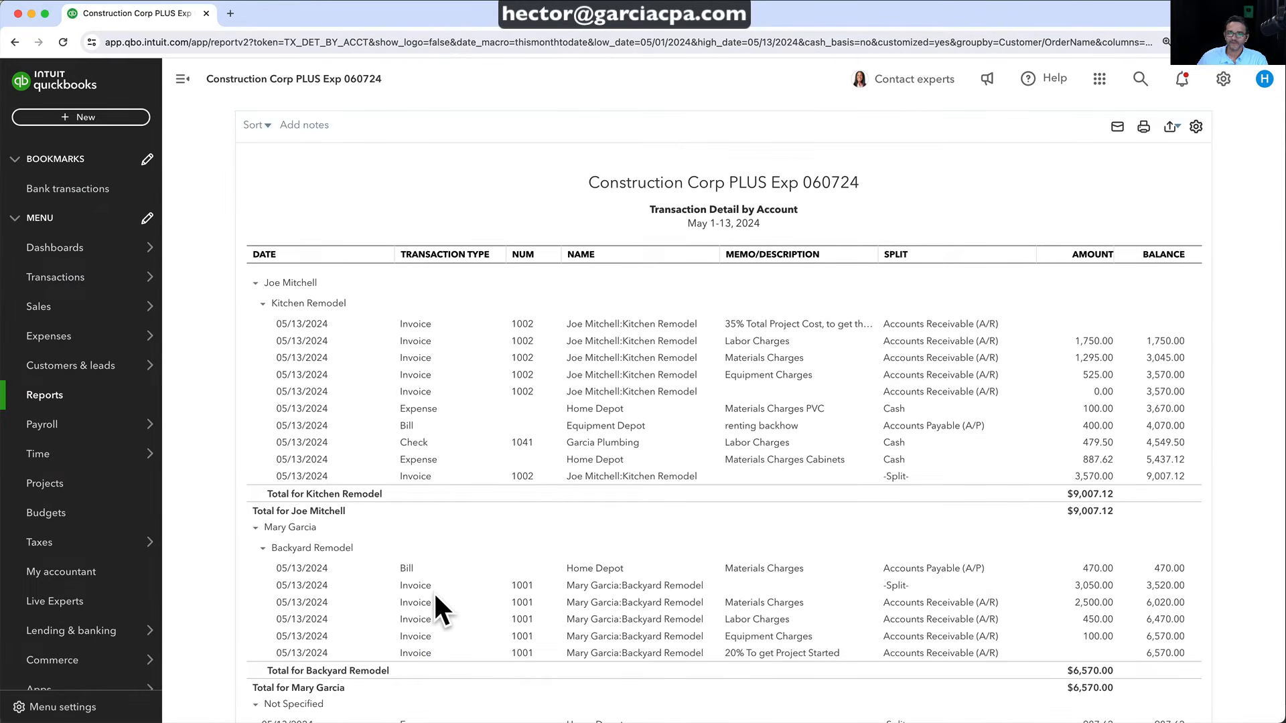
pyautogui.scroll(3, 585, 480)
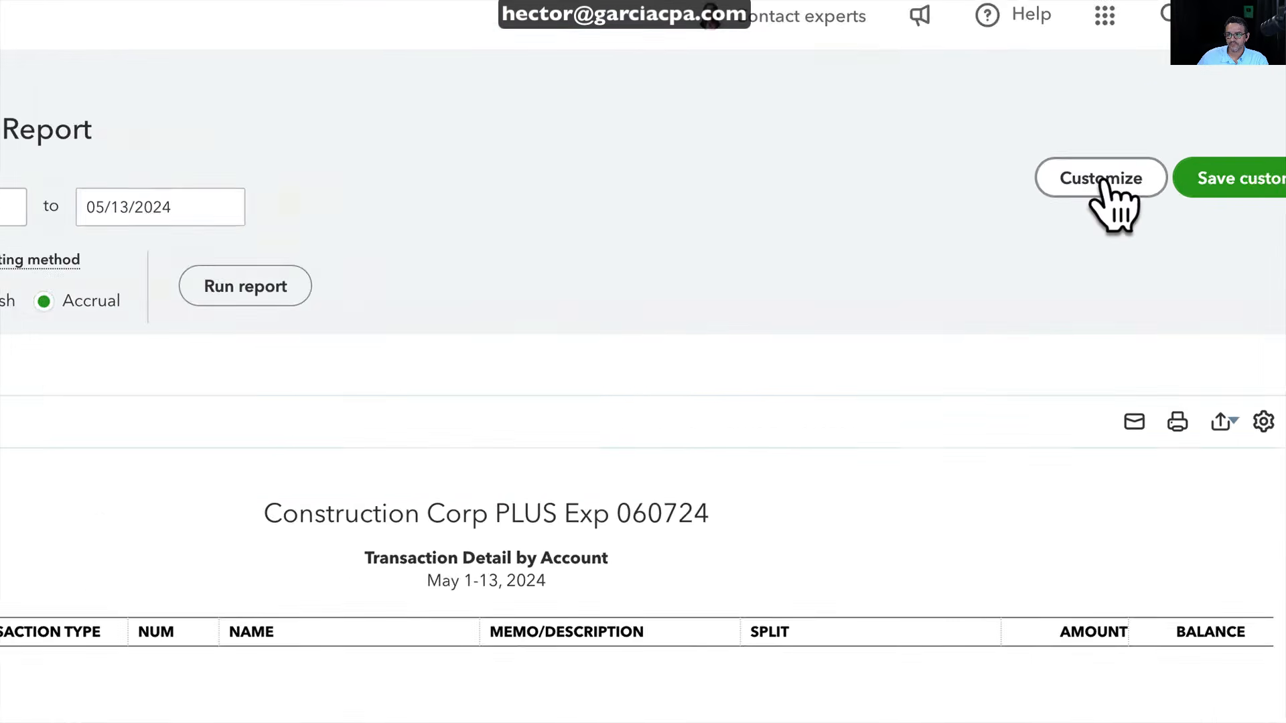
# Filter the report's Distribution Account to All Income/Expense Accounts and rerun it
pyautogui.click(1098, 176)
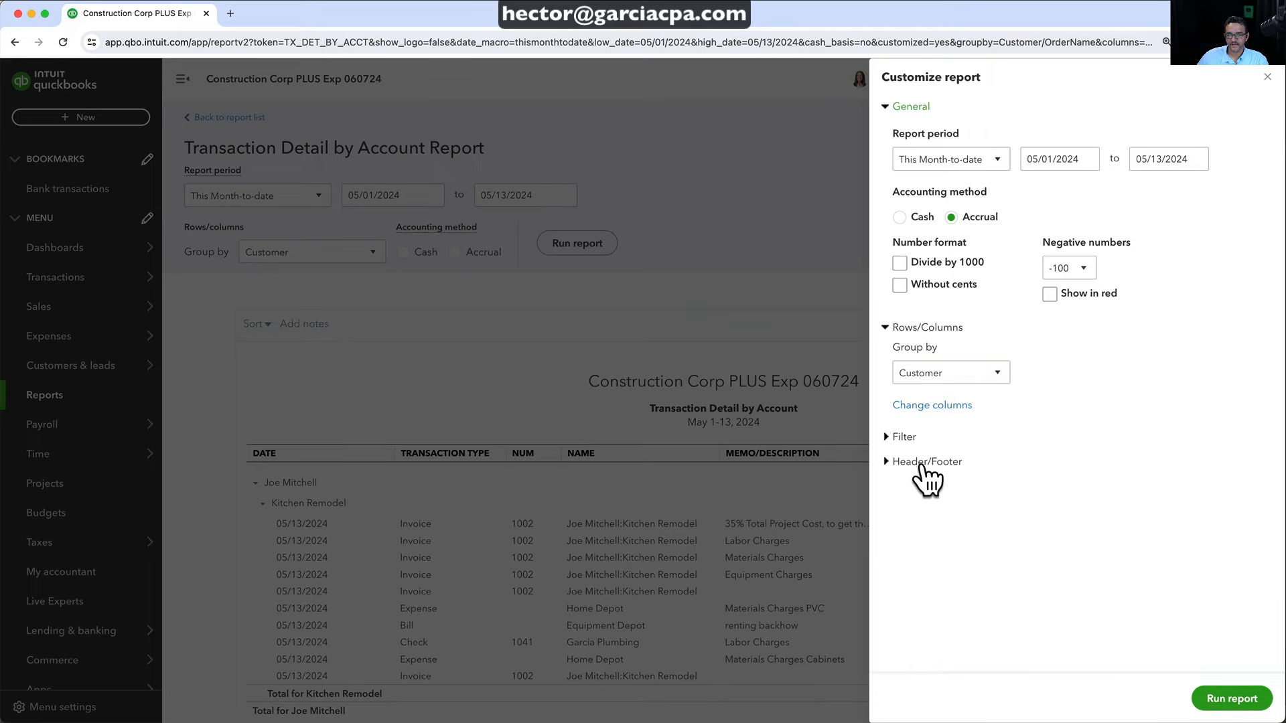
pyautogui.click(905, 438)
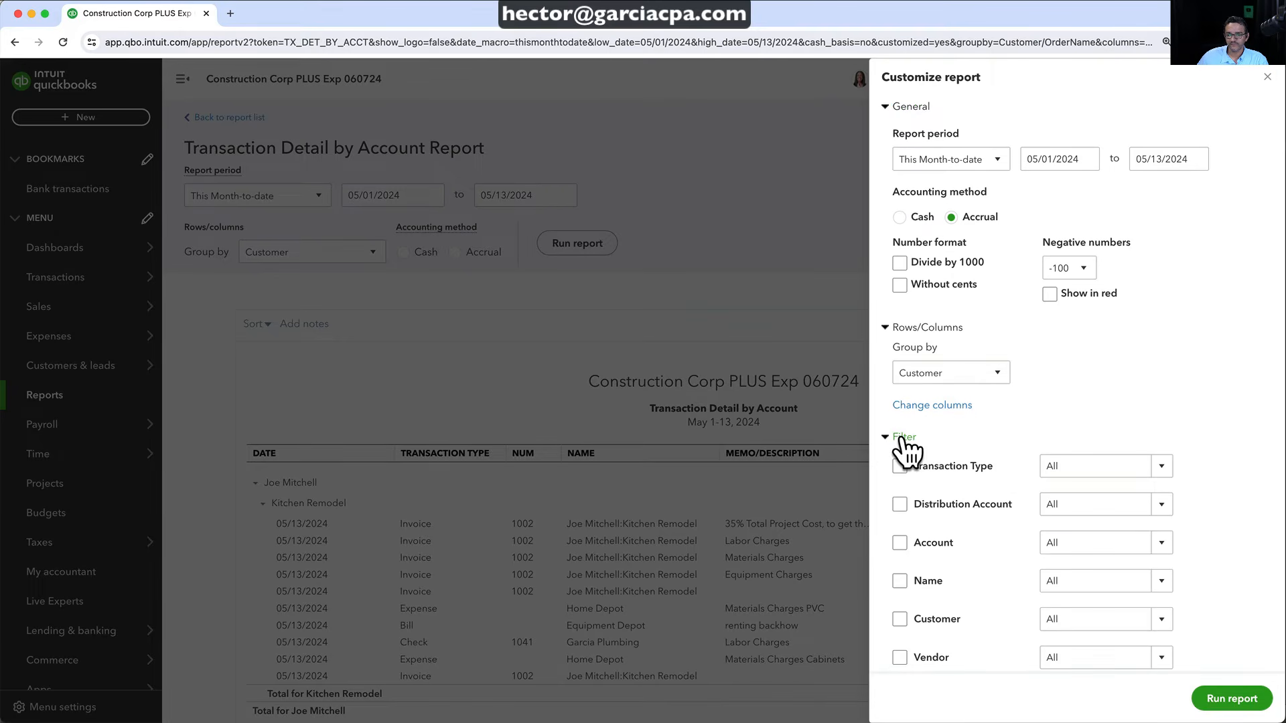
pyautogui.scroll(-1, 1000, 421)
pyautogui.scroll(-2, 1000, 420)
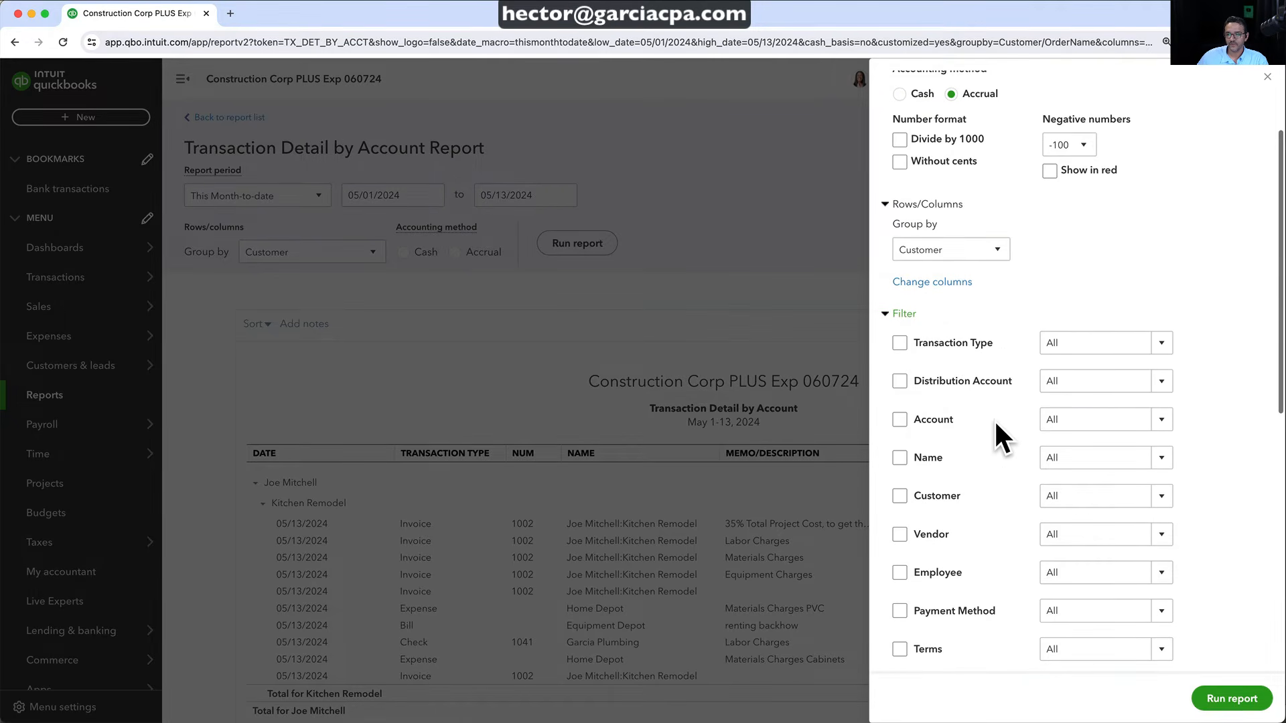
pyautogui.click(901, 379)
pyautogui.click(1163, 343)
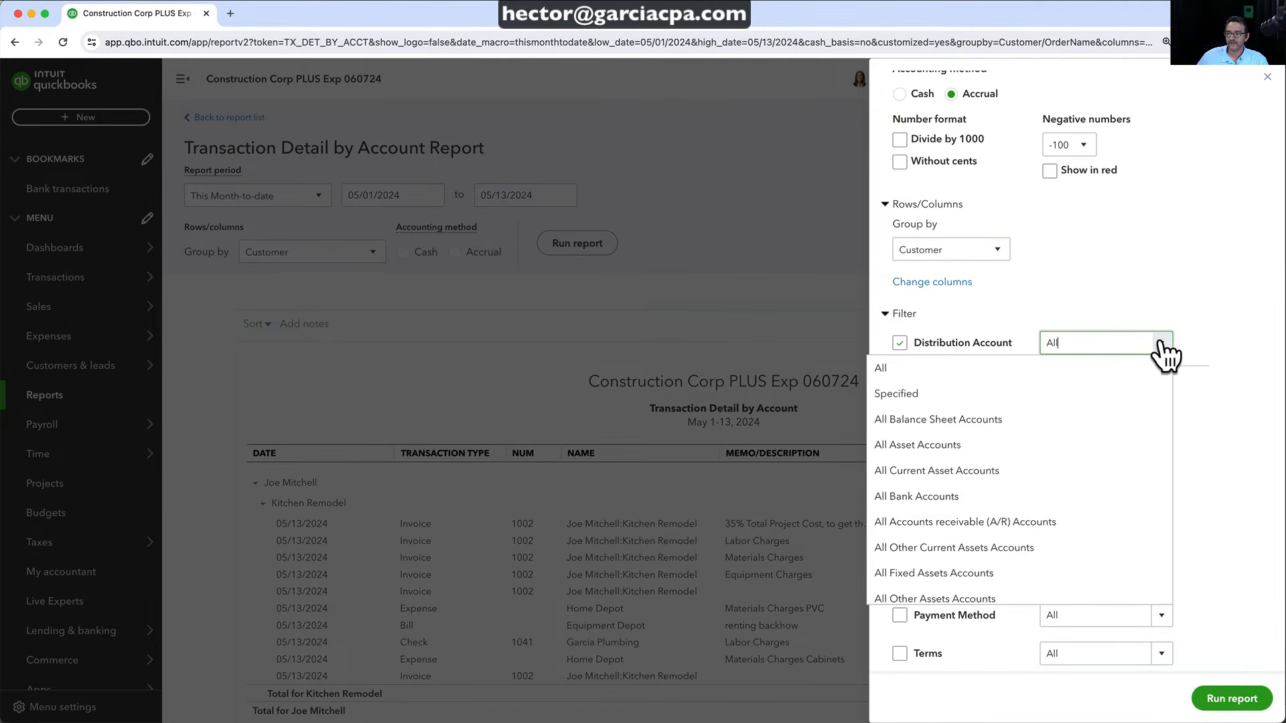
pyautogui.scroll(-5, 1038, 545)
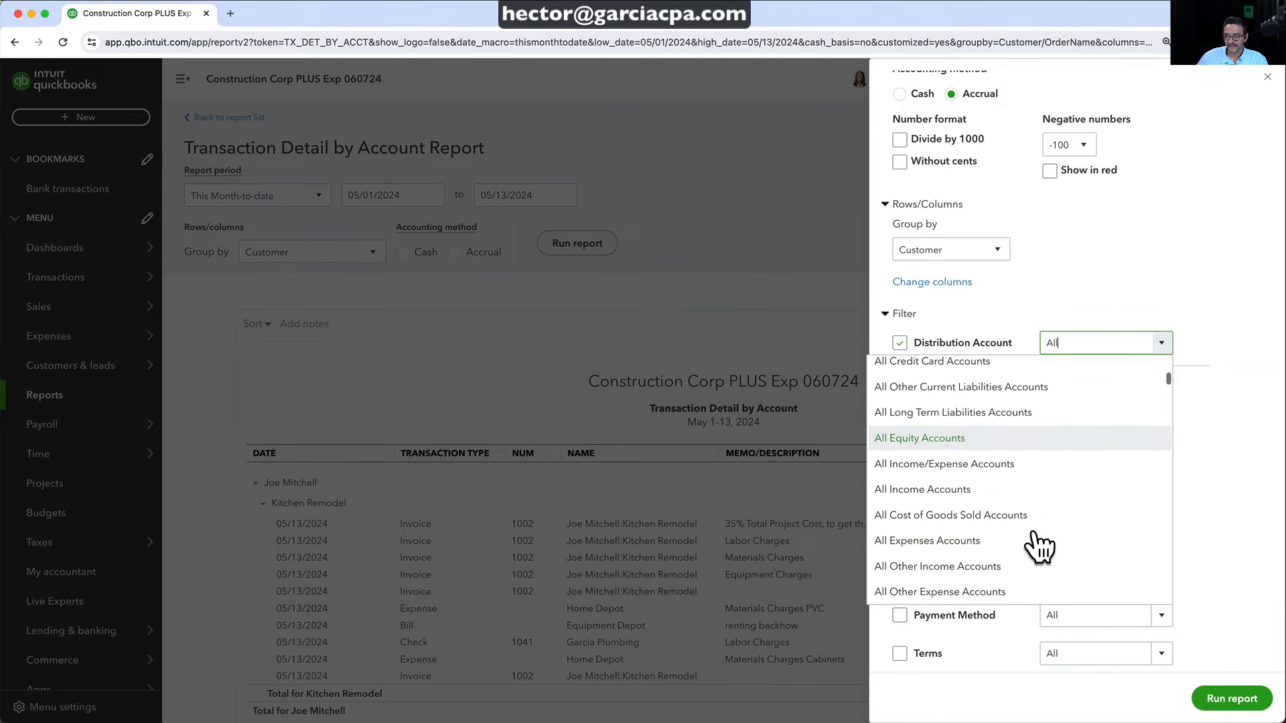
pyautogui.click(962, 465)
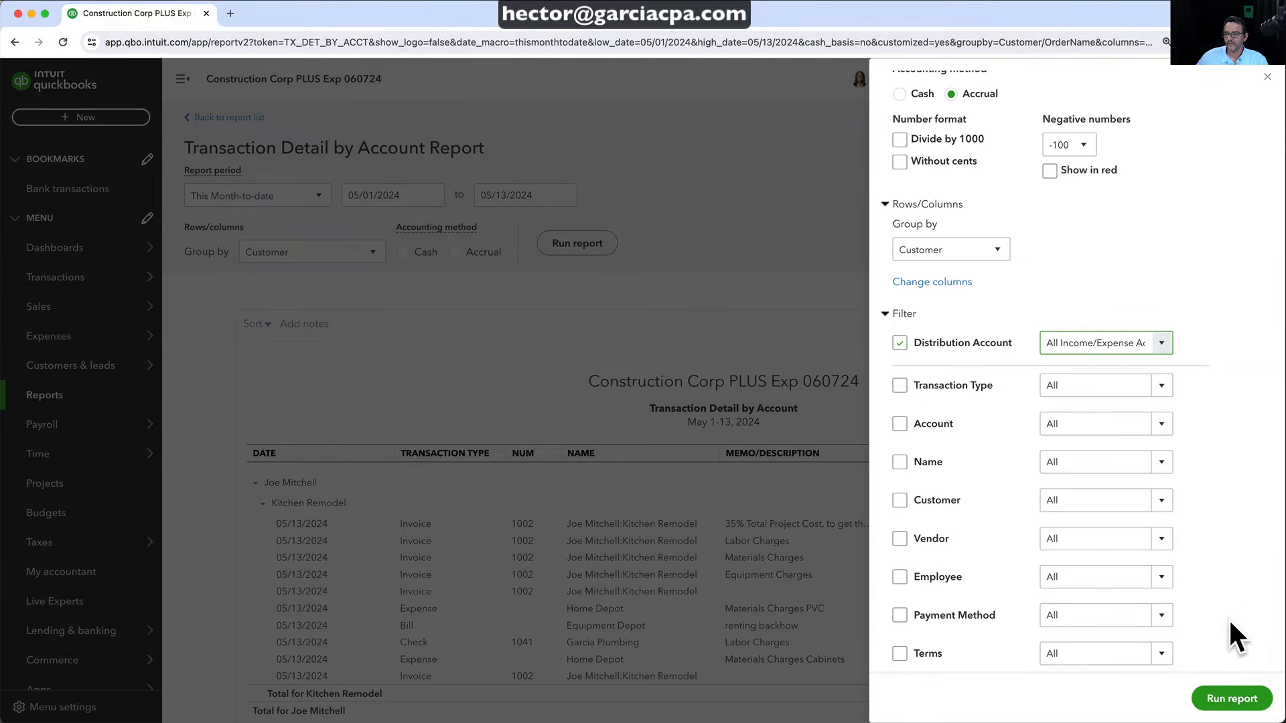
pyautogui.click(1233, 698)
pyautogui.scroll(-3, 1236, 706)
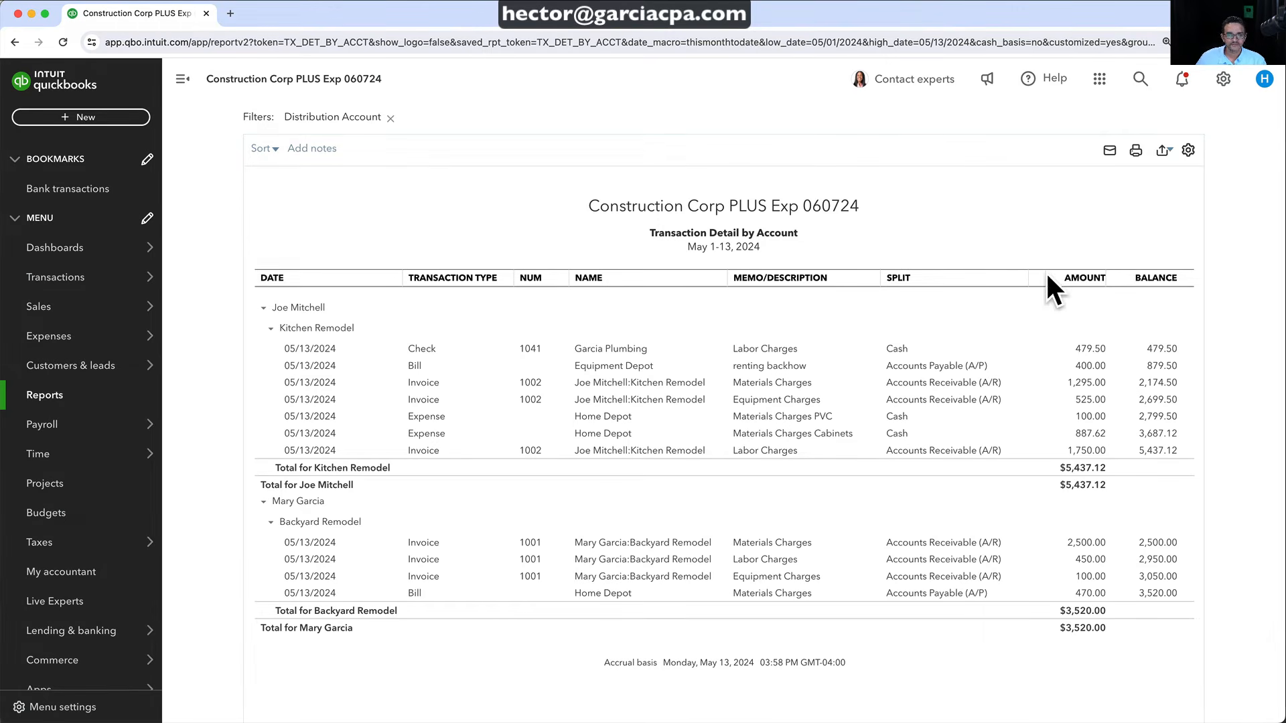
pyautogui.scroll(1, 1138, 191)
# Replace the Amount column with Debit and Credit columns
pyautogui.click(1189, 194)
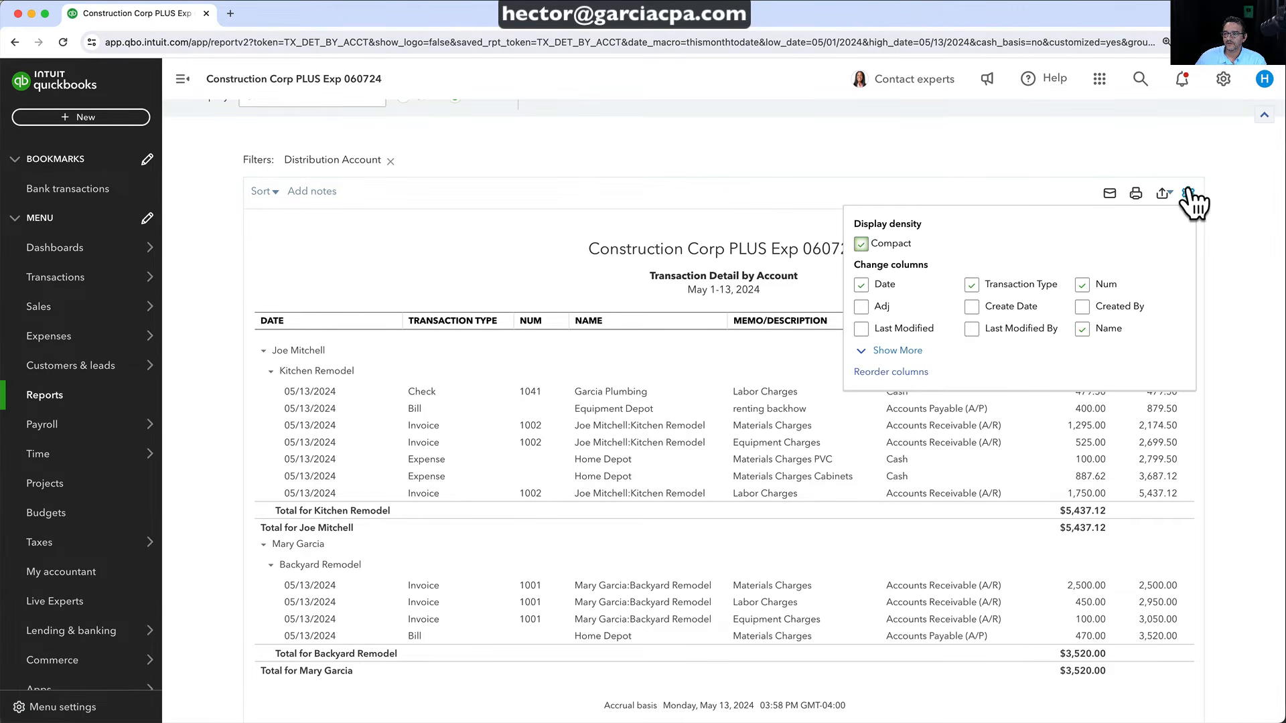
pyautogui.click(899, 350)
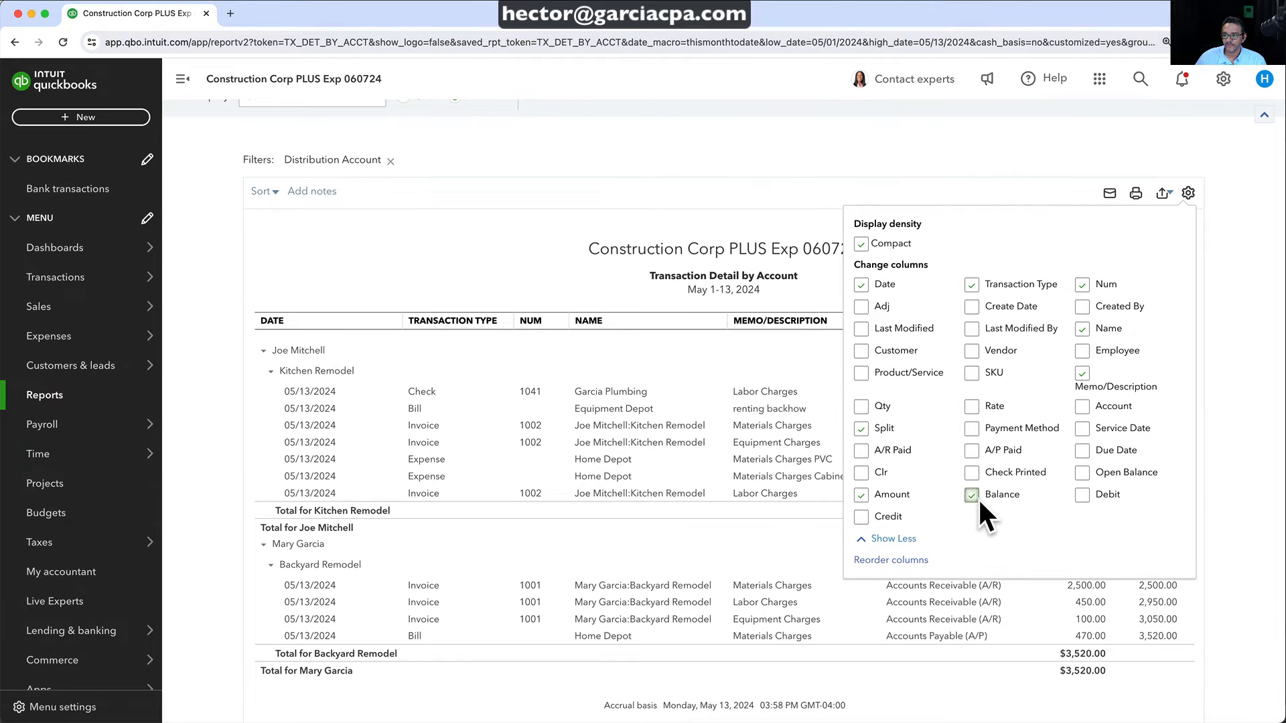
pyautogui.click(861, 496)
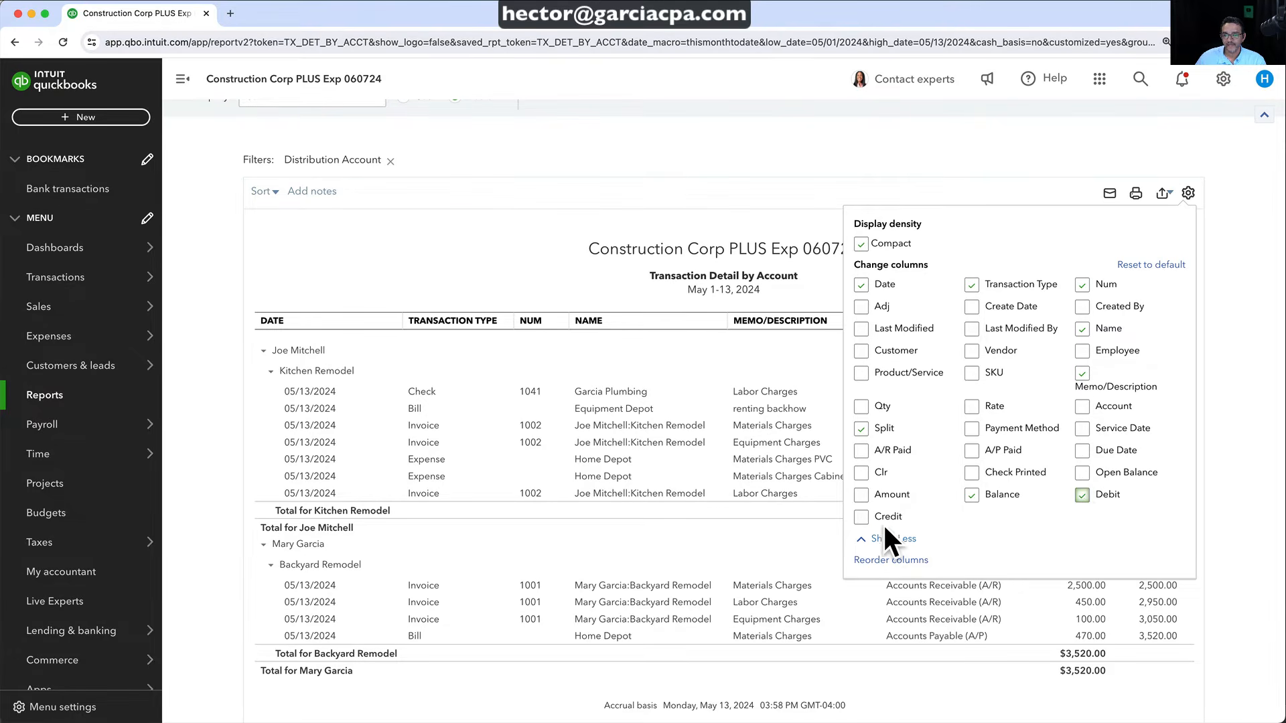
pyautogui.click(1209, 311)
pyautogui.scroll(-1, 1271, 400)
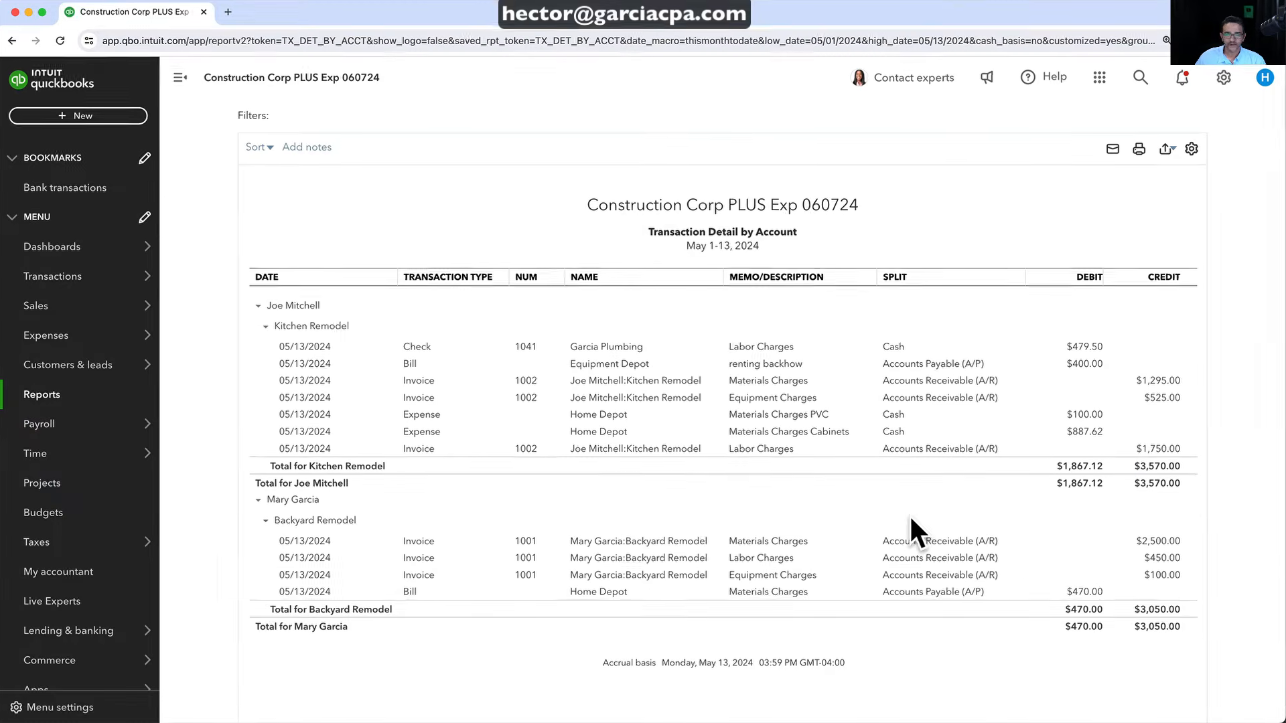
pyautogui.scroll(3, 342, 282)
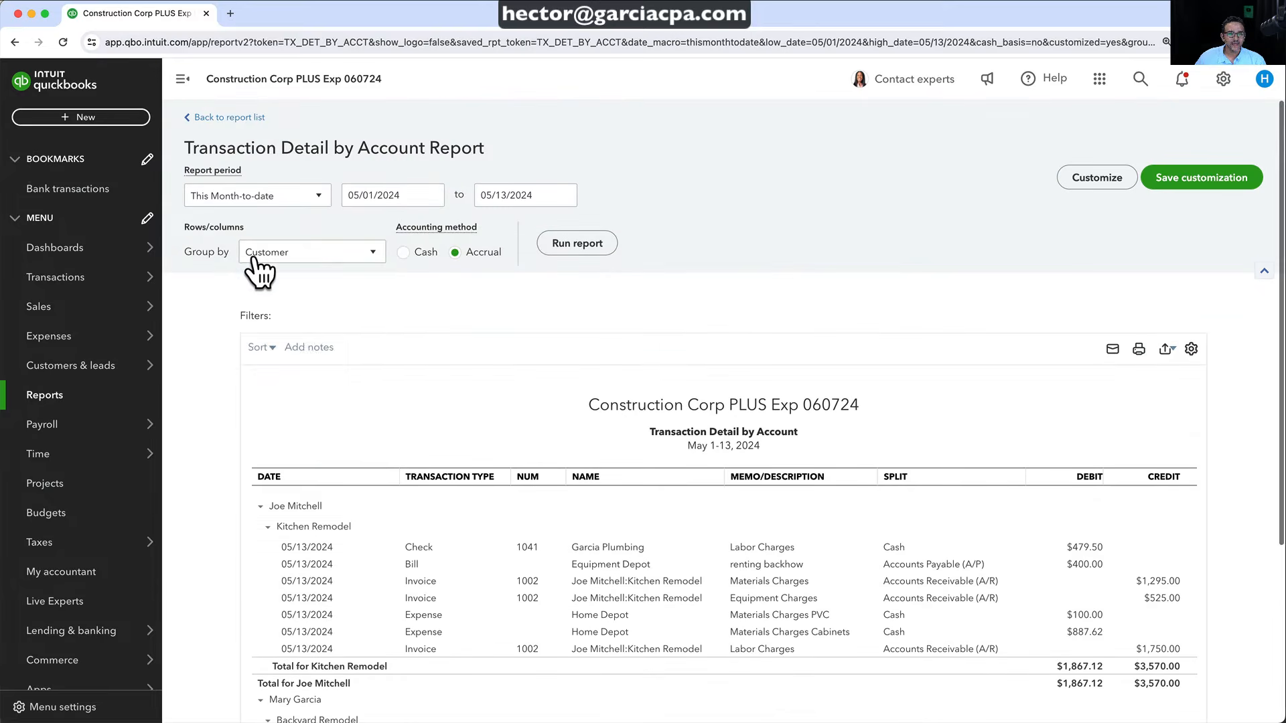
# Group the report rows by Product/Service and rerun it
pyautogui.click(254, 257)
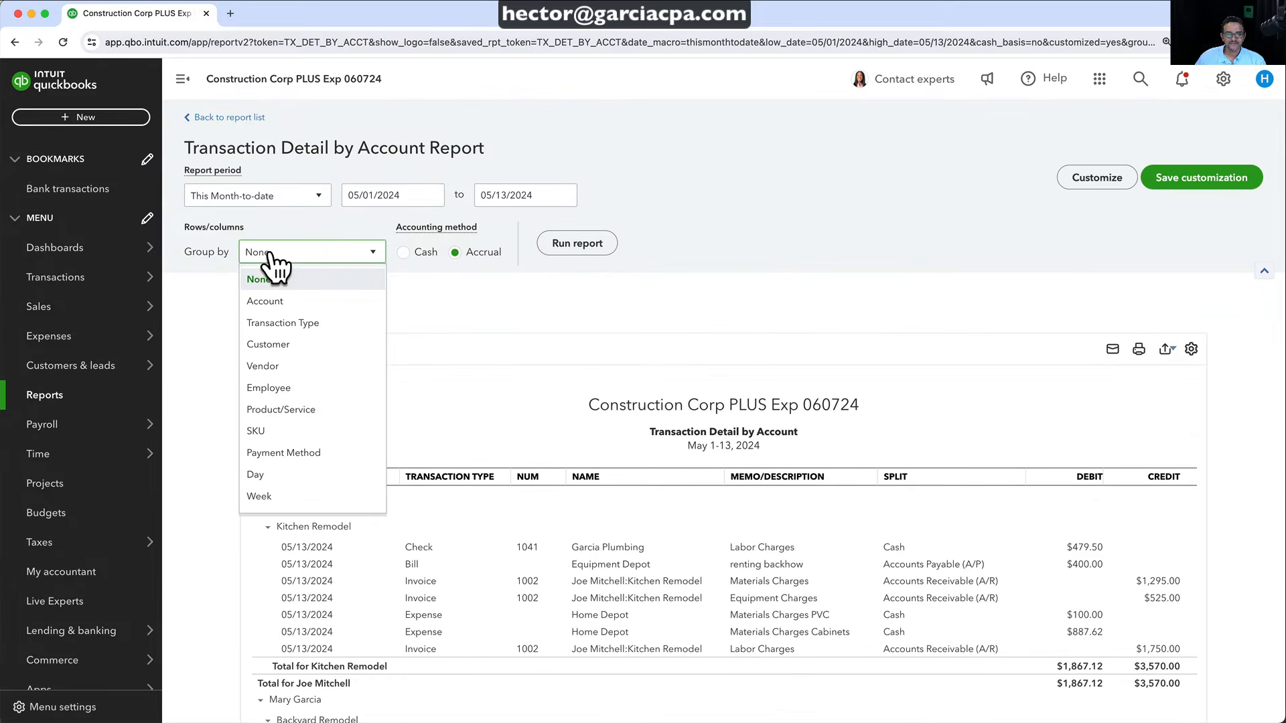
pyautogui.click(286, 413)
pyautogui.click(578, 243)
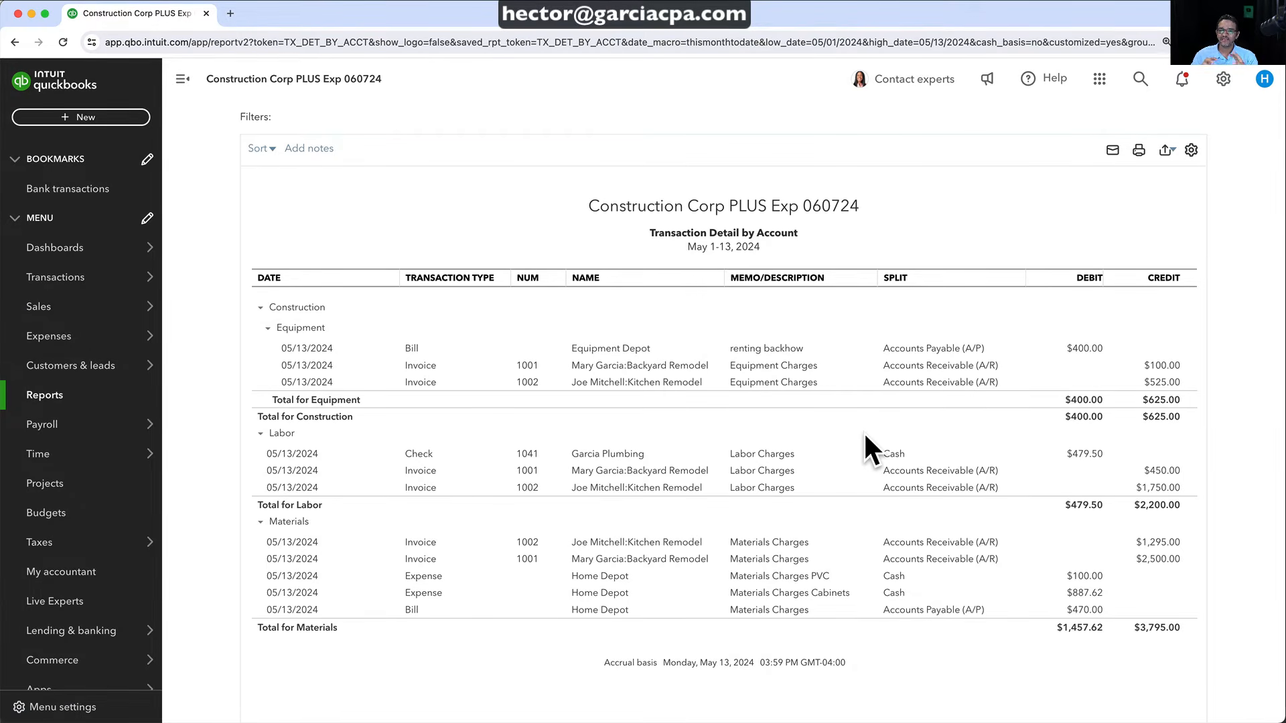
# Change the report's Group by setting to Account
pyautogui.scroll(3, 310, 247)
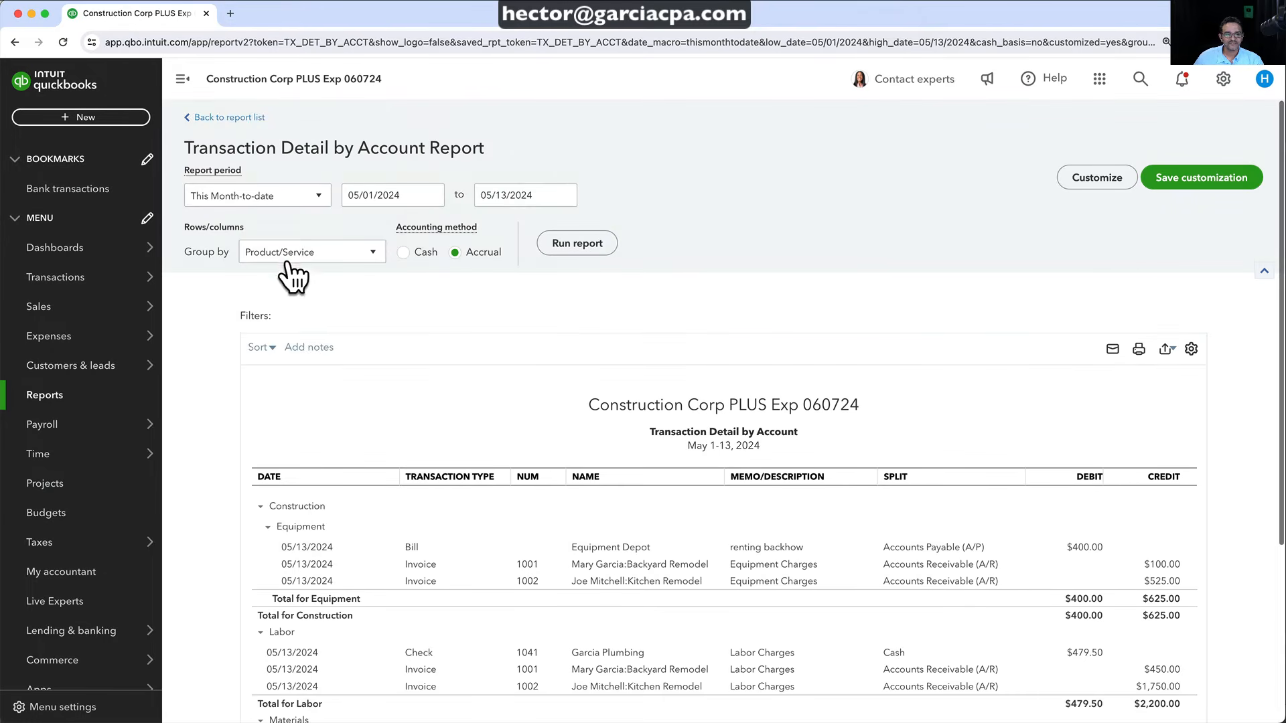
pyautogui.click(286, 254)
pyautogui.click(277, 300)
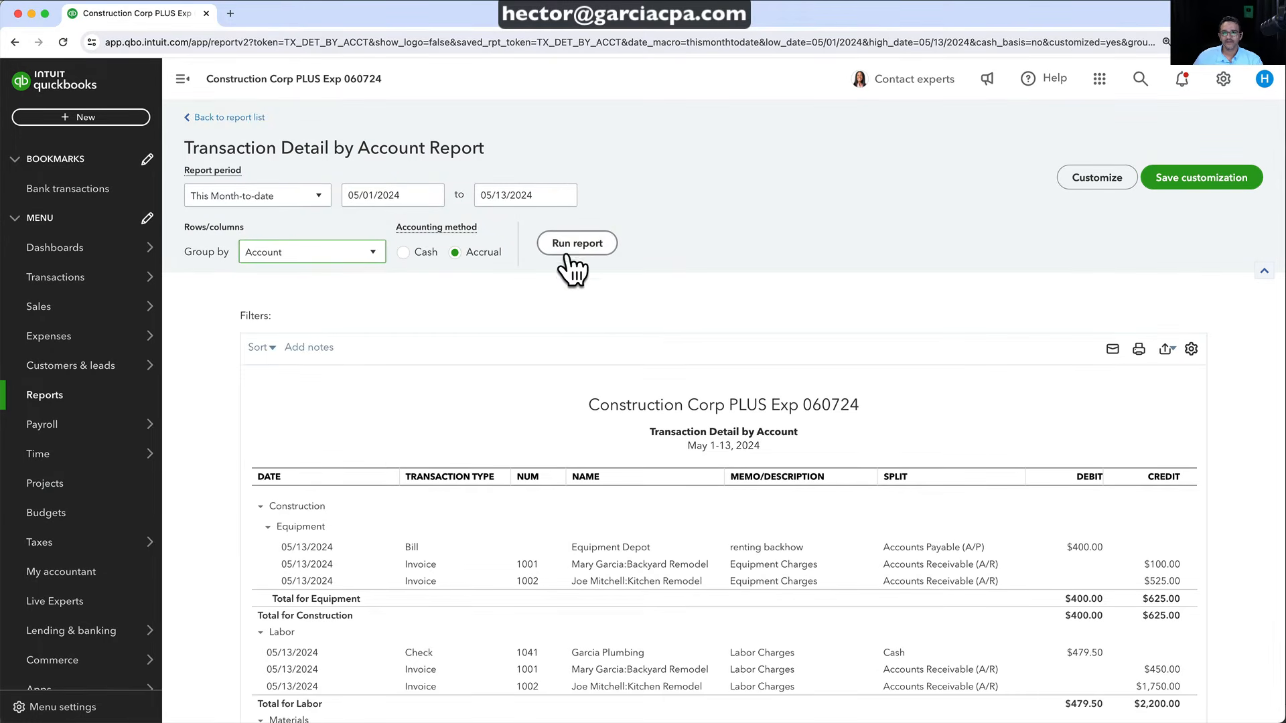
# Run the account-grouped report and review income against cost of goods sold
pyautogui.click(575, 247)
pyautogui.scroll(-3, 801, 381)
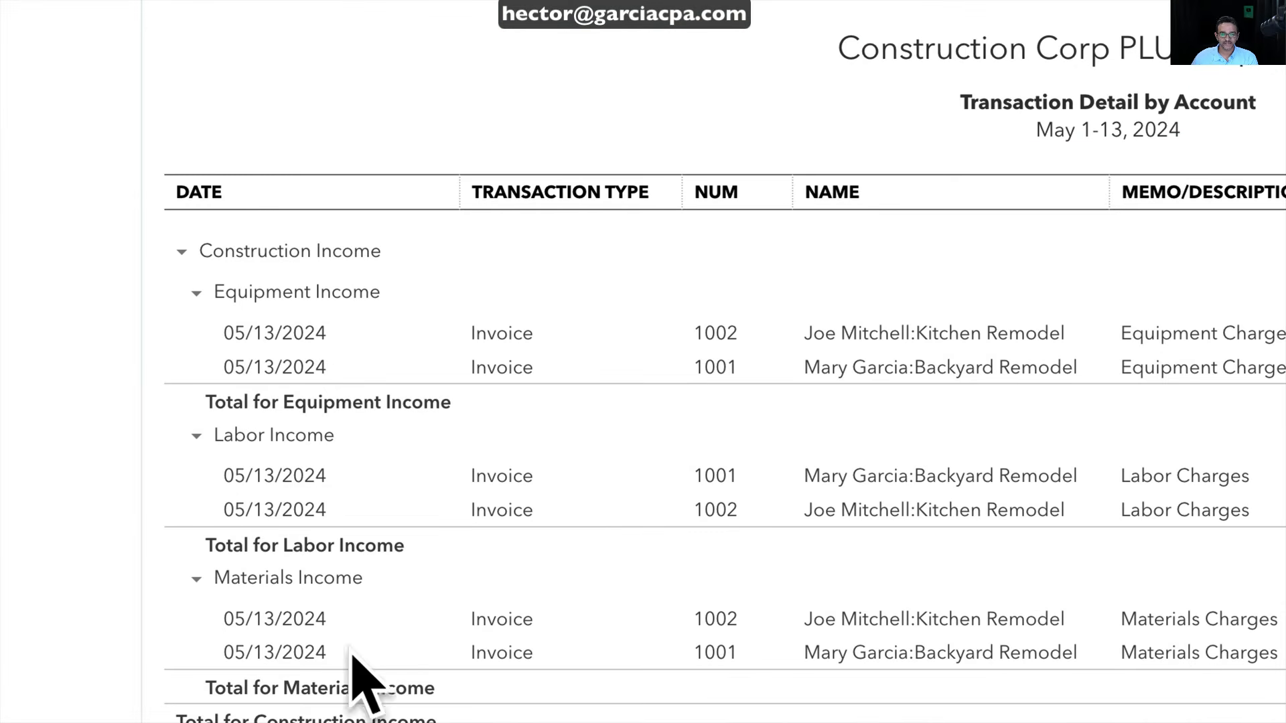
pyautogui.scroll(-5, 706, 632)
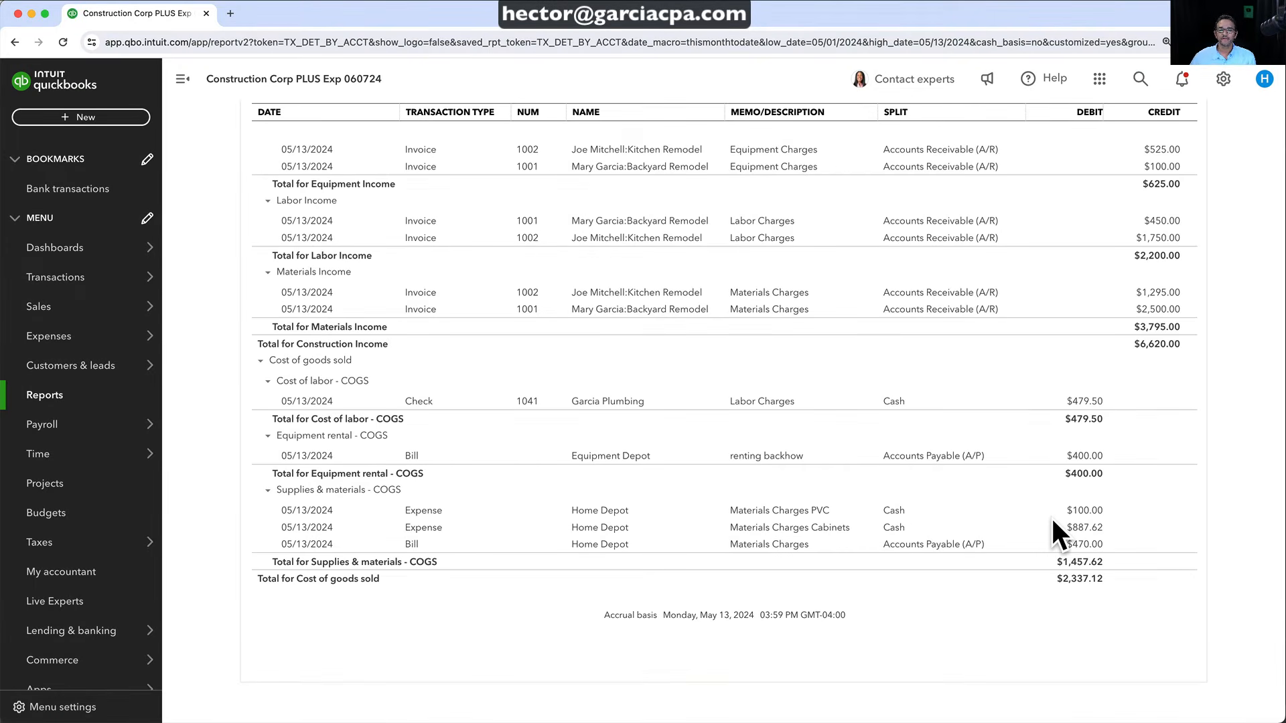
pyautogui.scroll(3, 1050, 517)
pyautogui.scroll(-2, 364, 325)
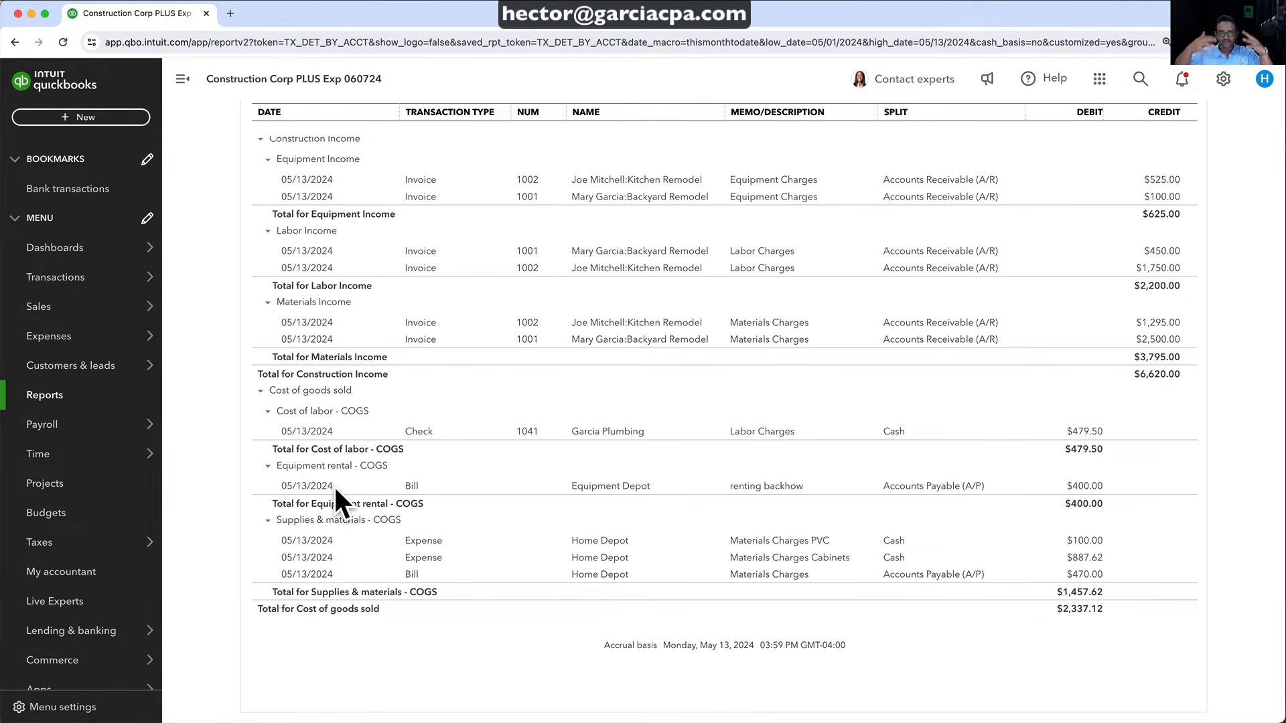
pyautogui.scroll(5, 334, 484)
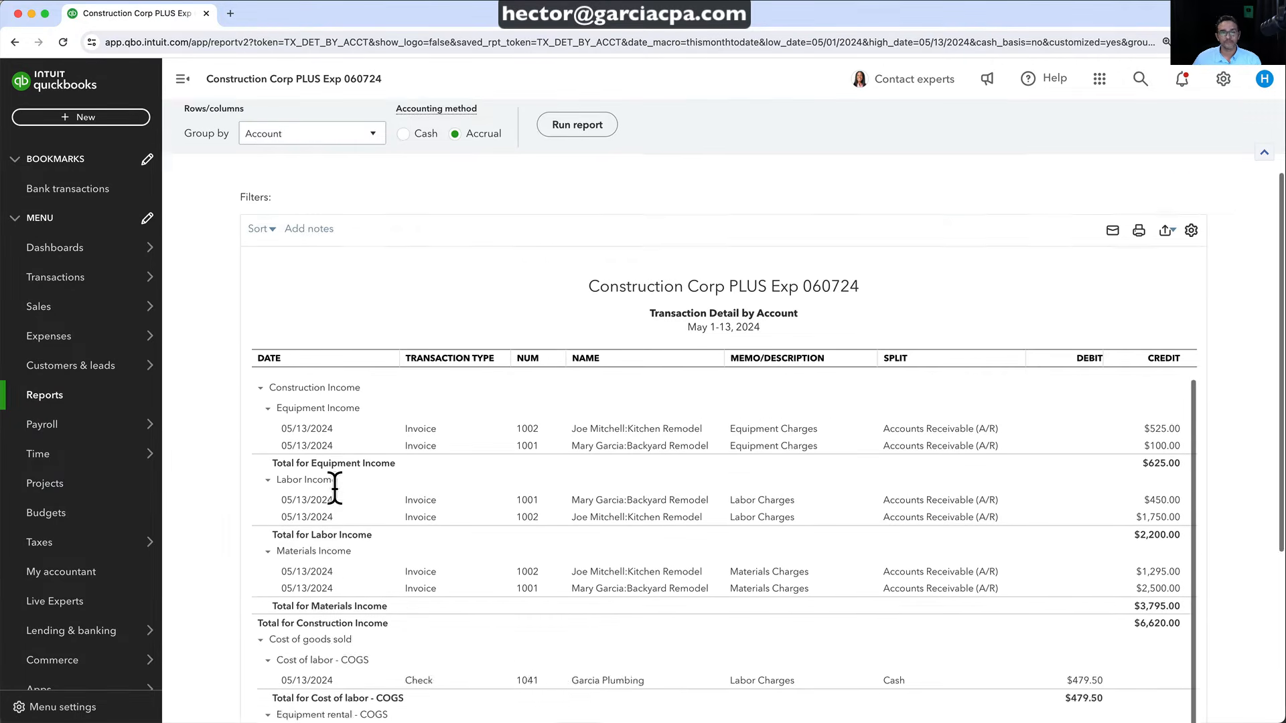
# Regroup the transaction detail report by Product/Service and run it again
pyautogui.click(268, 253)
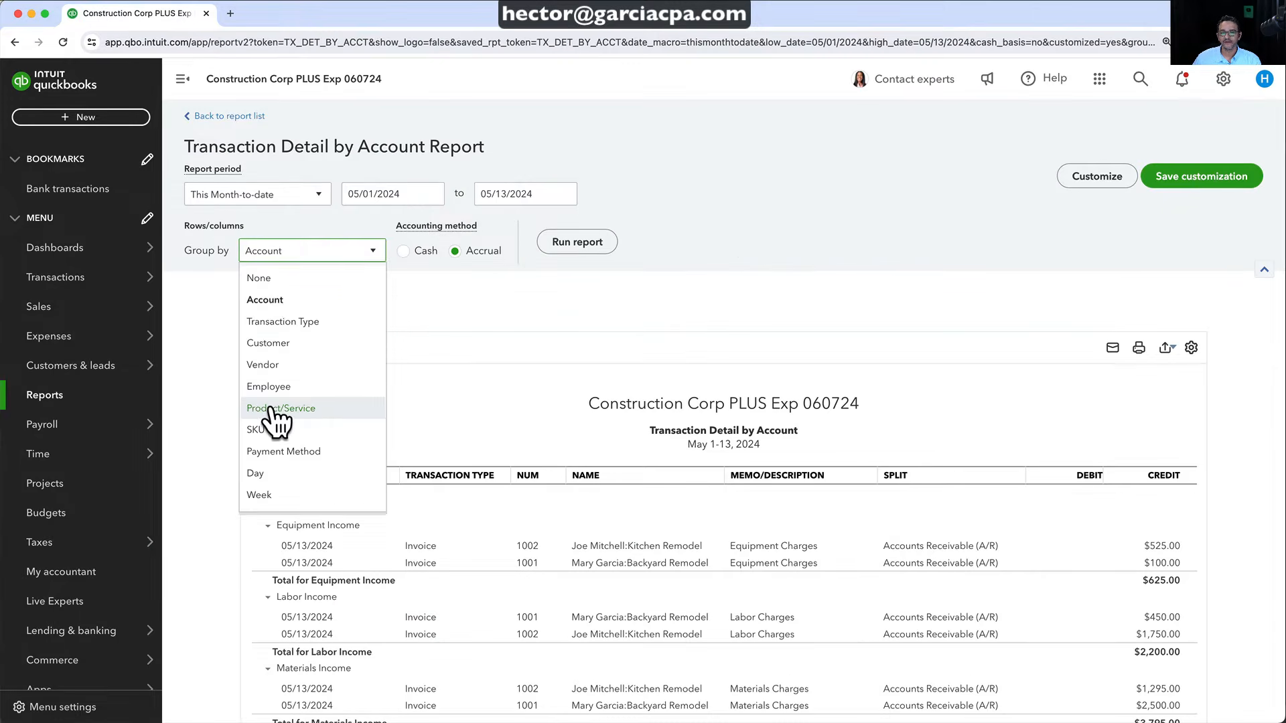
pyautogui.click(275, 410)
pyautogui.click(566, 246)
pyautogui.scroll(-3, 721, 379)
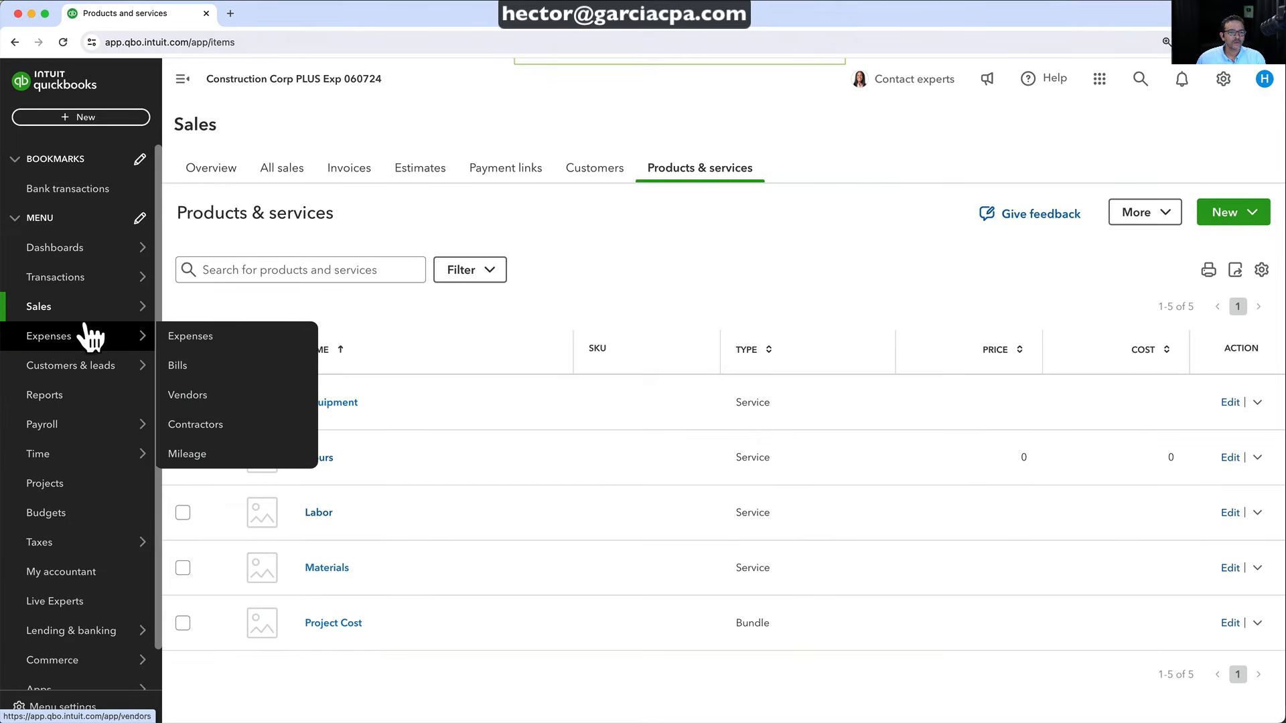
# Open the Products & services list and check the Manage categories page
pyautogui.moveTo(21, 306)
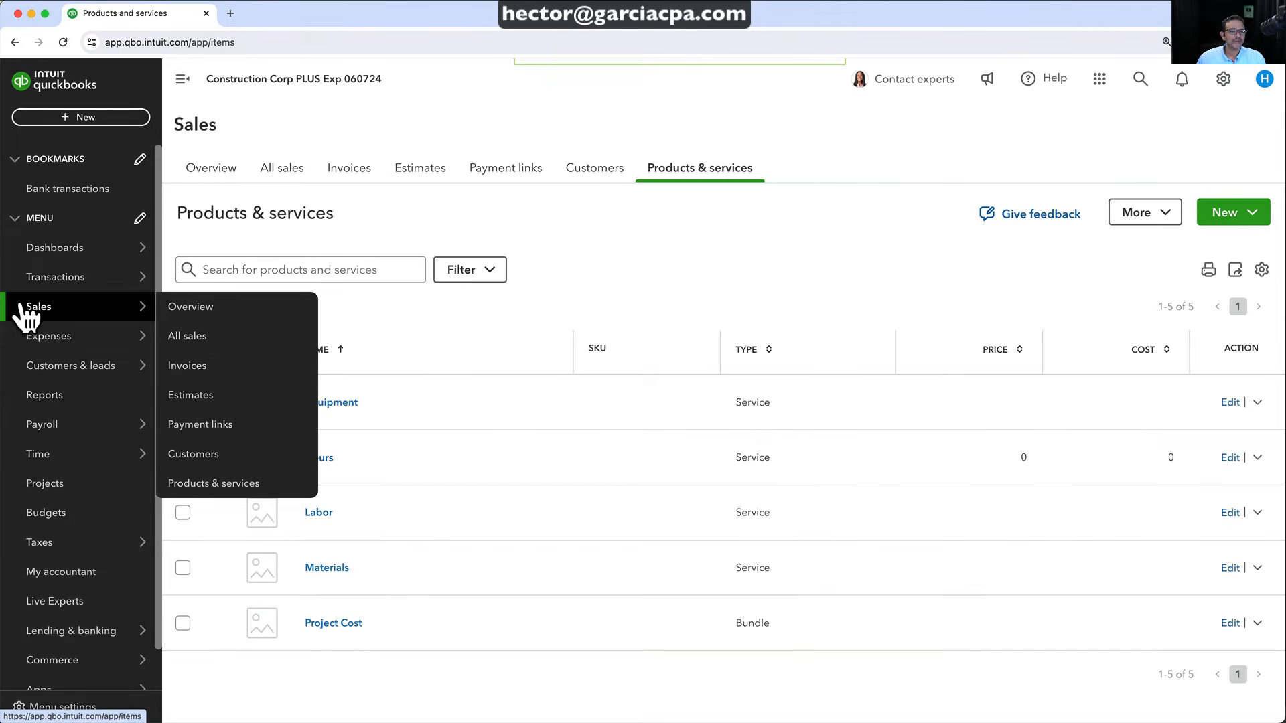
pyautogui.click(204, 483)
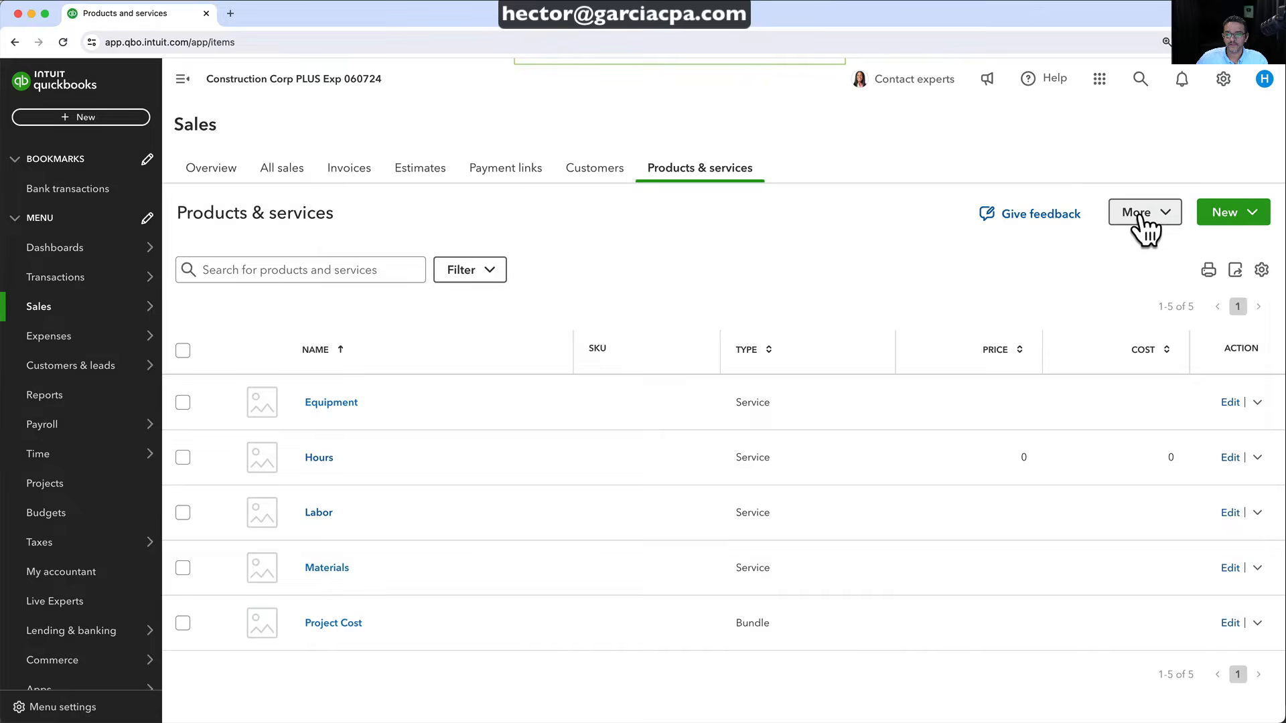
pyautogui.click(1142, 216)
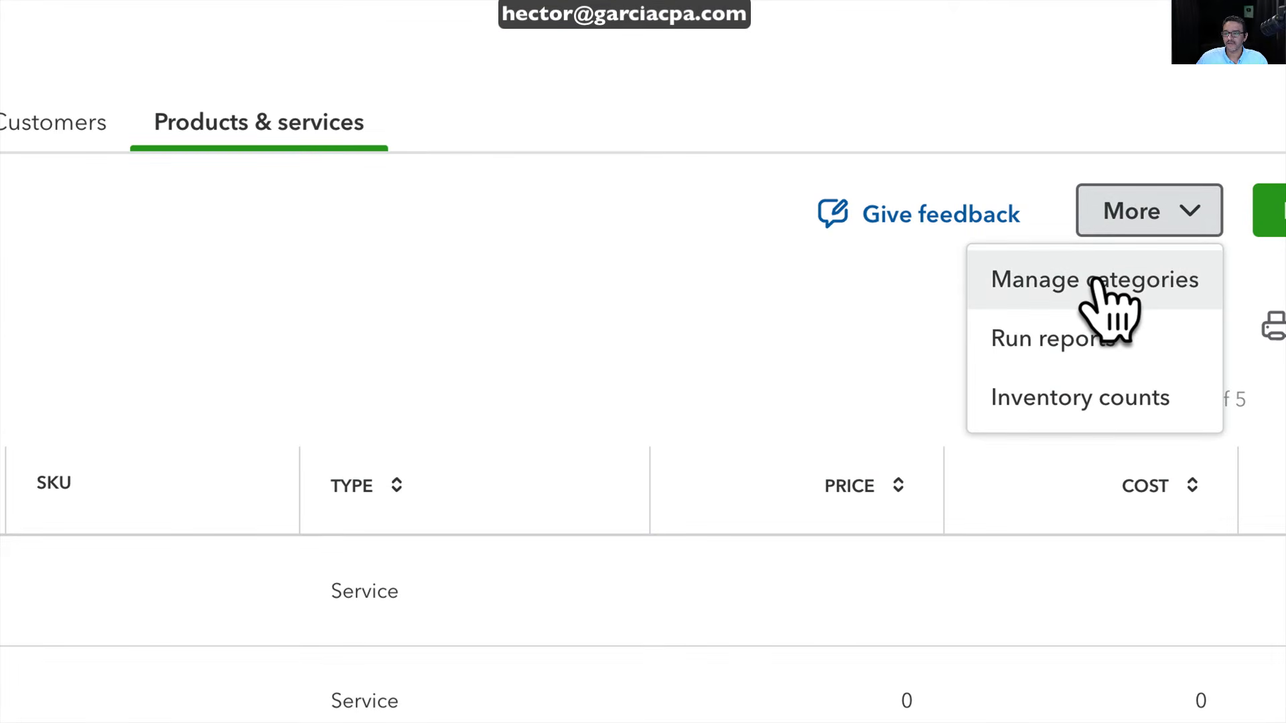
pyautogui.click(1101, 282)
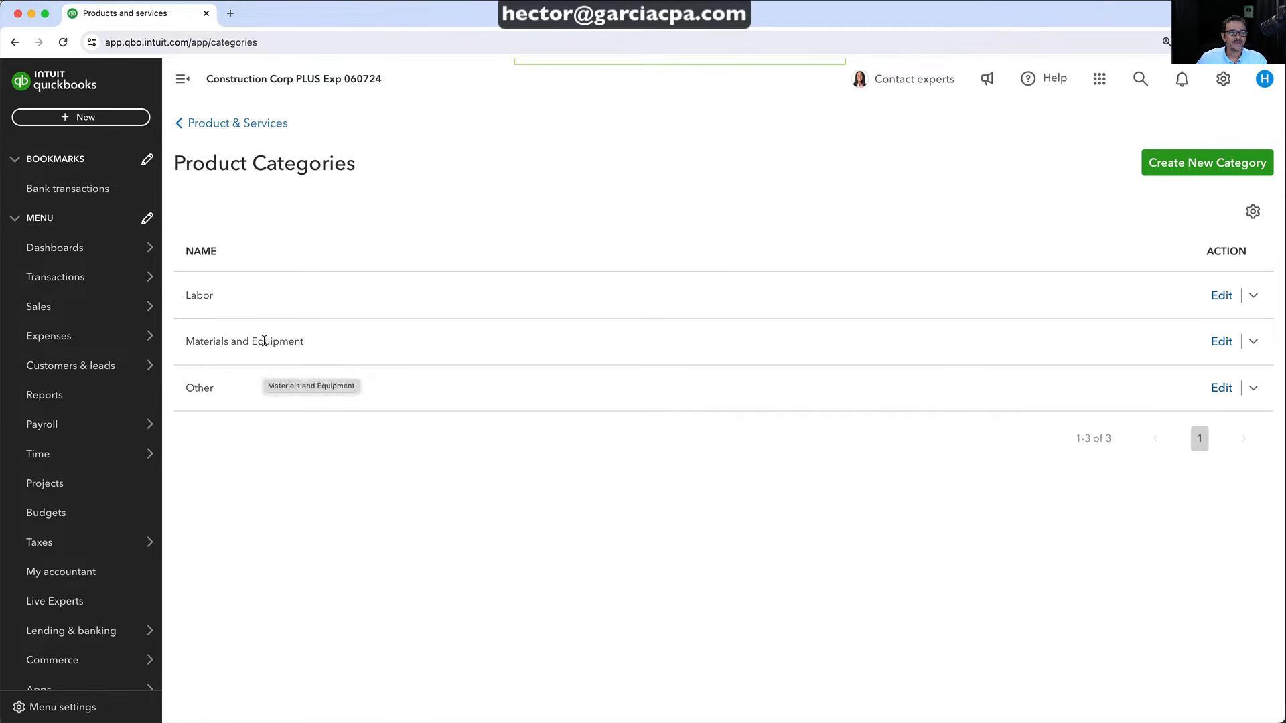
pyautogui.click(227, 125)
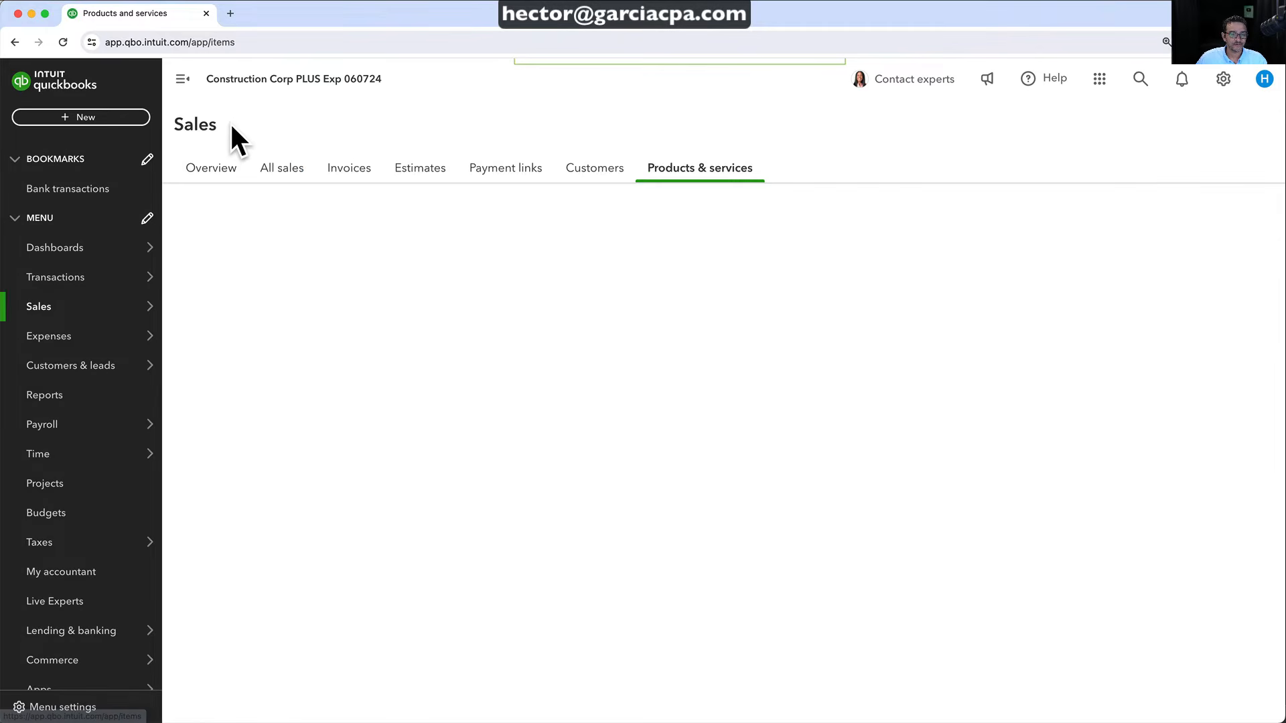
# Add a Category column to the Products & services table
pyautogui.click(1261, 270)
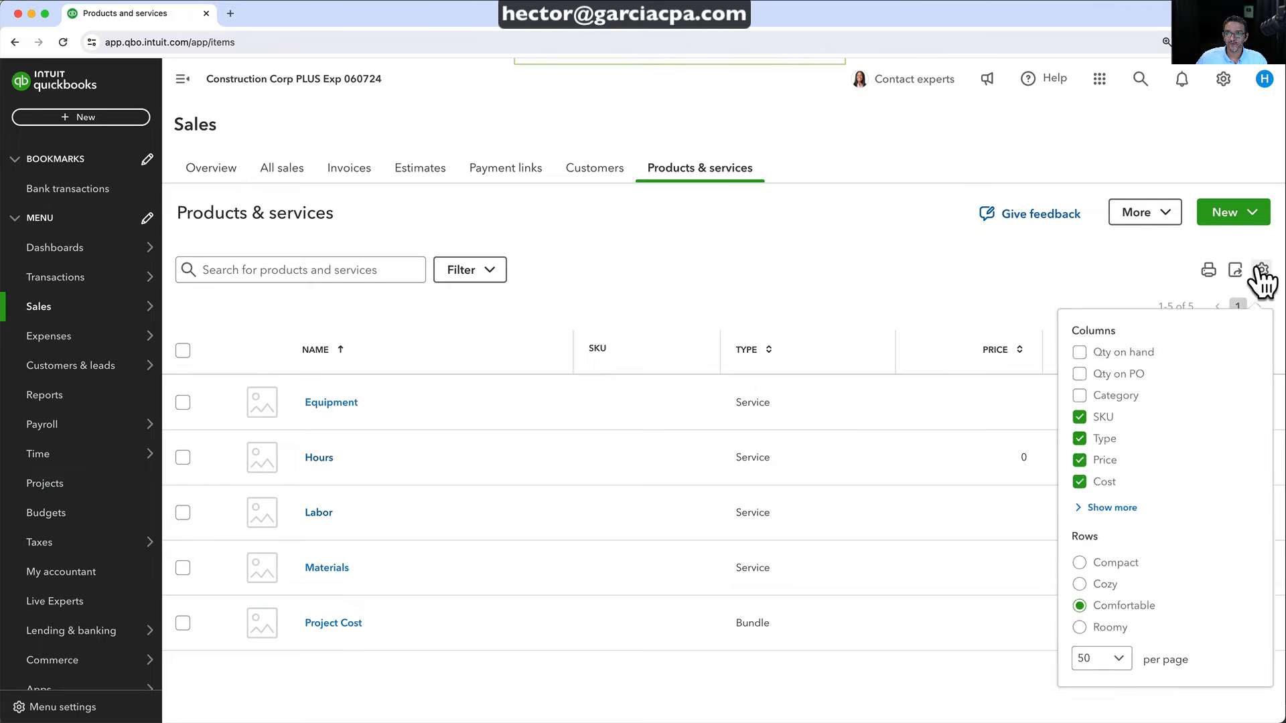
pyautogui.click(1073, 387)
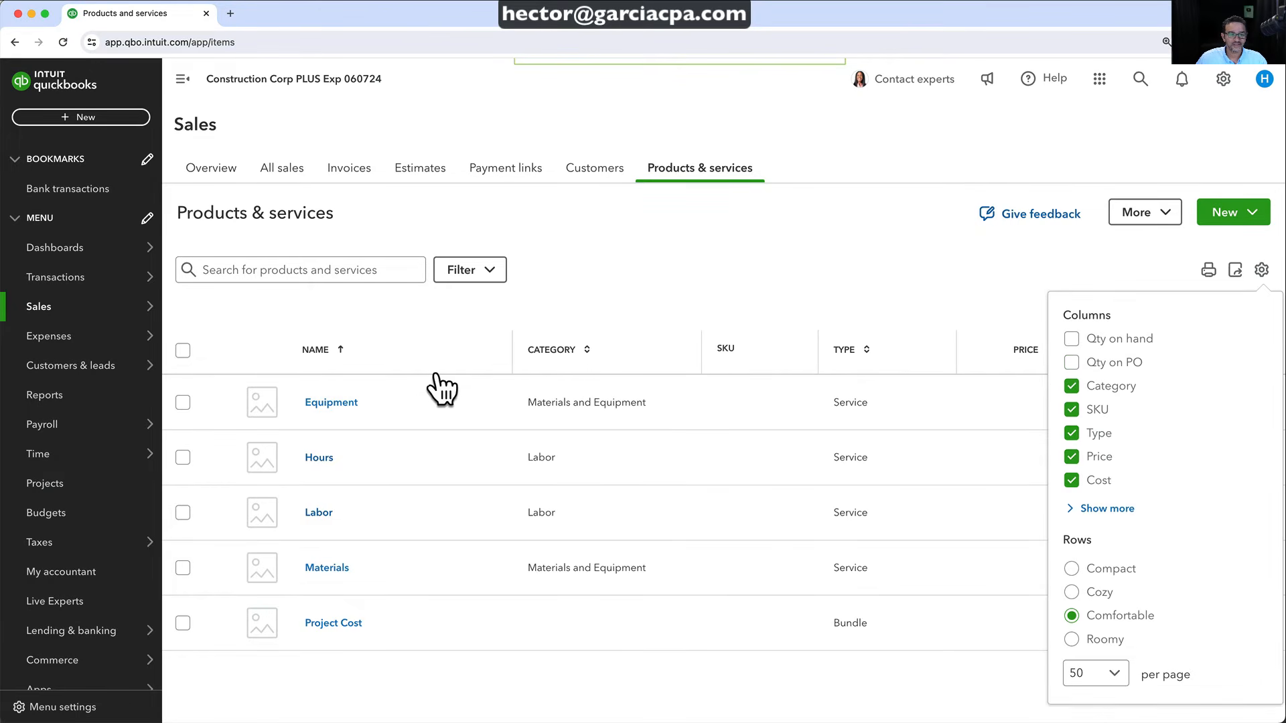
pyautogui.click(508, 324)
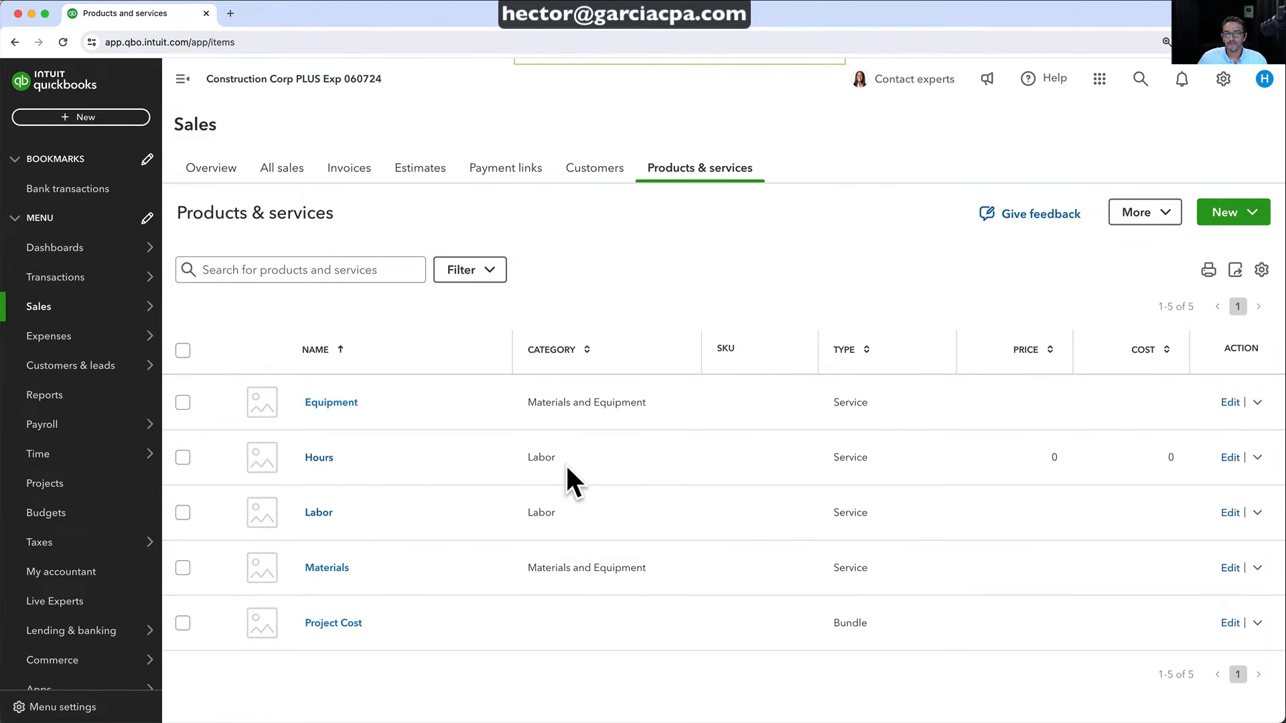
# Open Sales by Product/Service Summary with Labor ($2,200.00) and Materials and Equipment ($4,420.00) collapsed
pyautogui.click(41, 397)
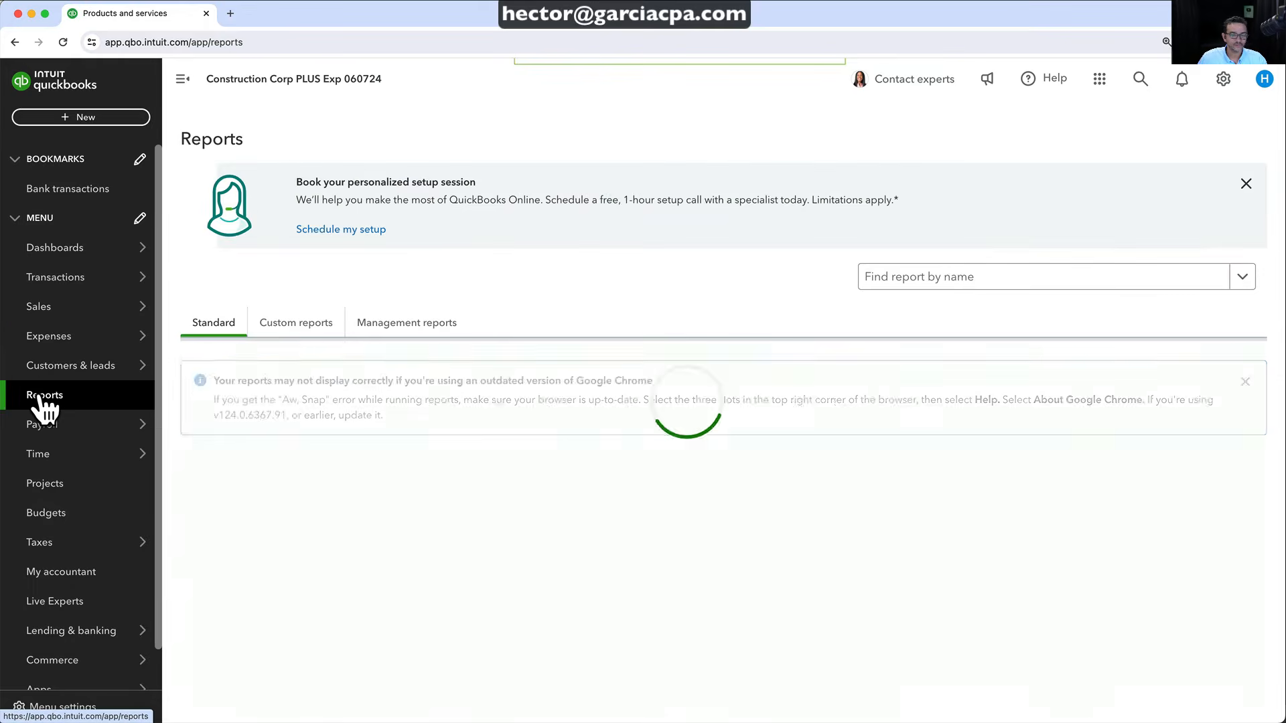
pyautogui.click(883, 281)
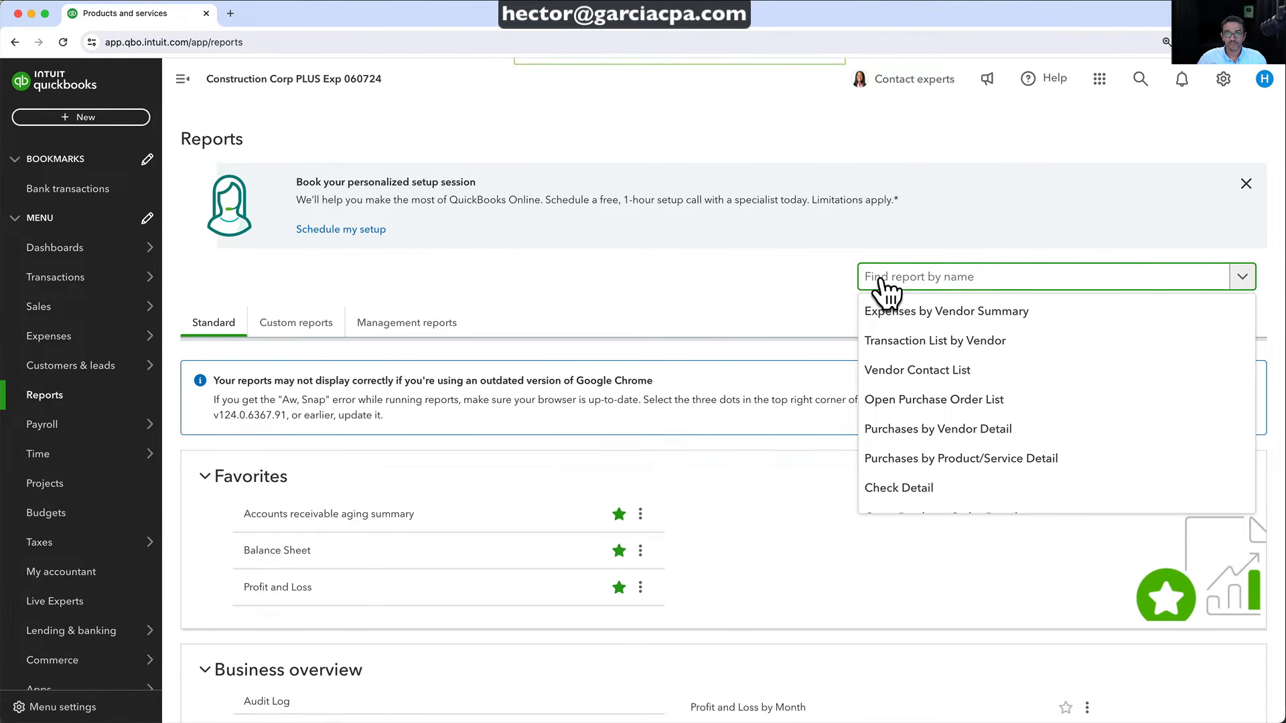
pyautogui.write('product')
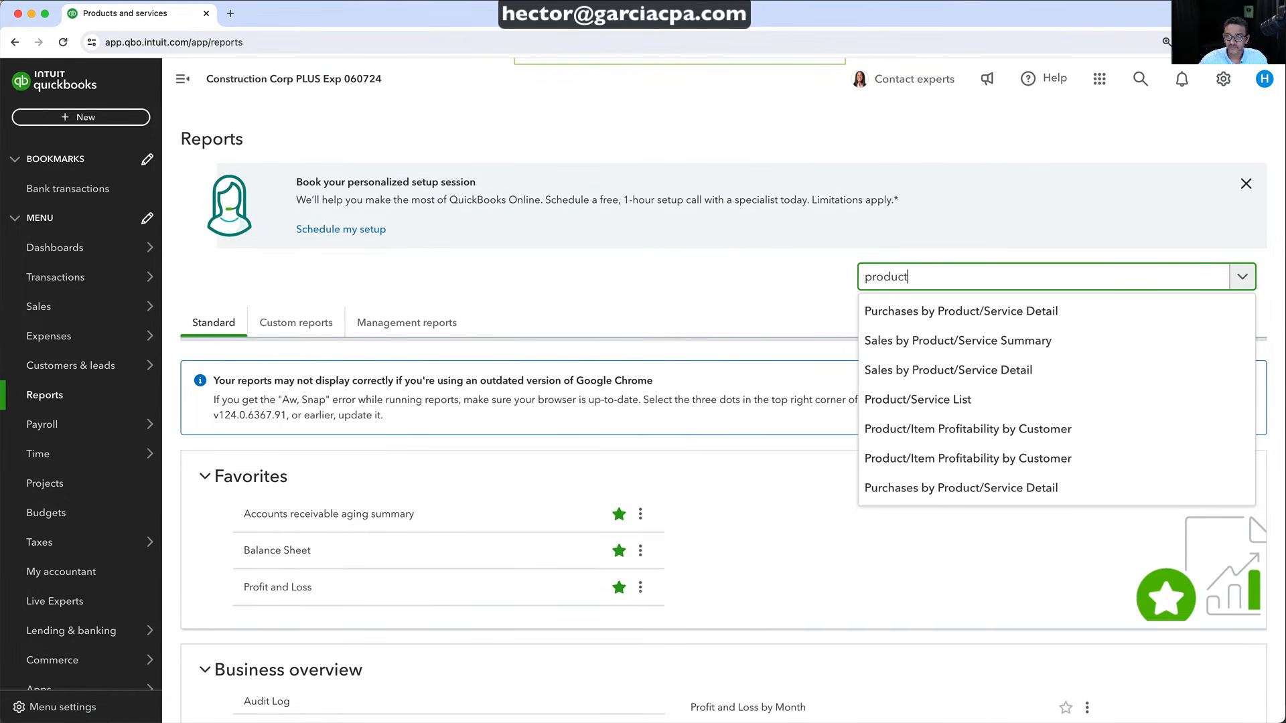
pyautogui.click(944, 341)
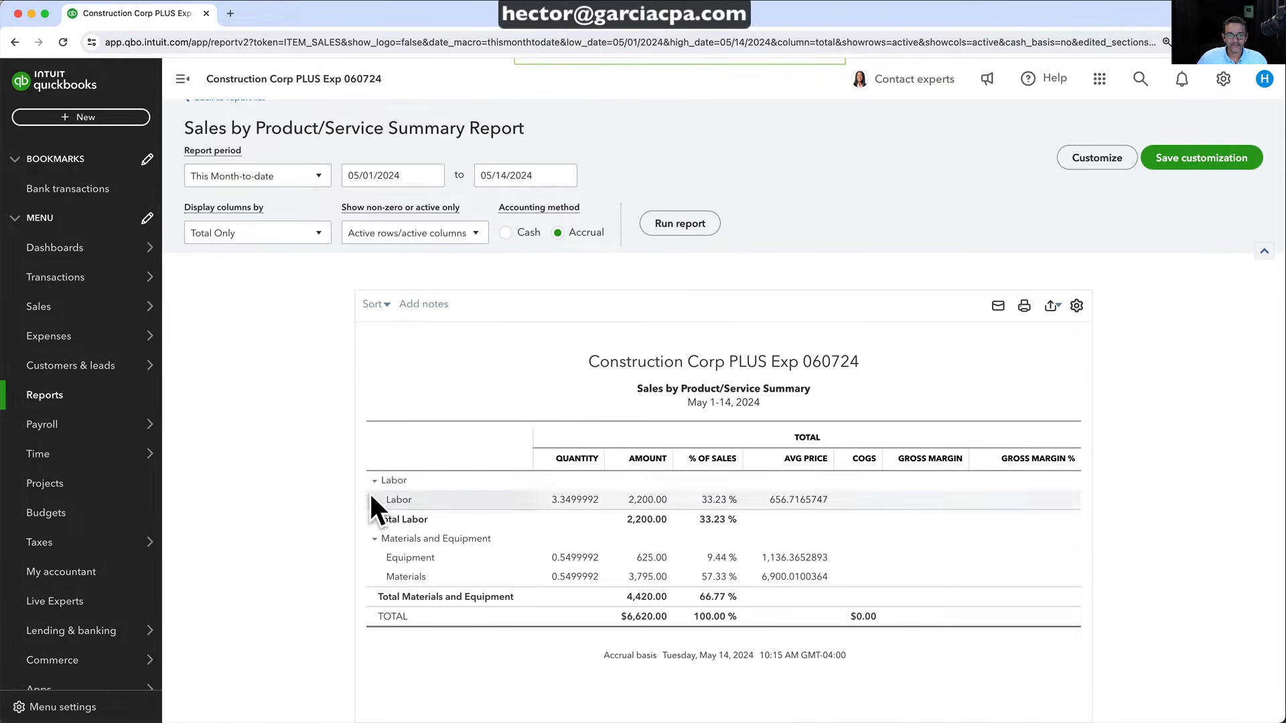
pyautogui.click(365, 468)
pyautogui.click(373, 500)
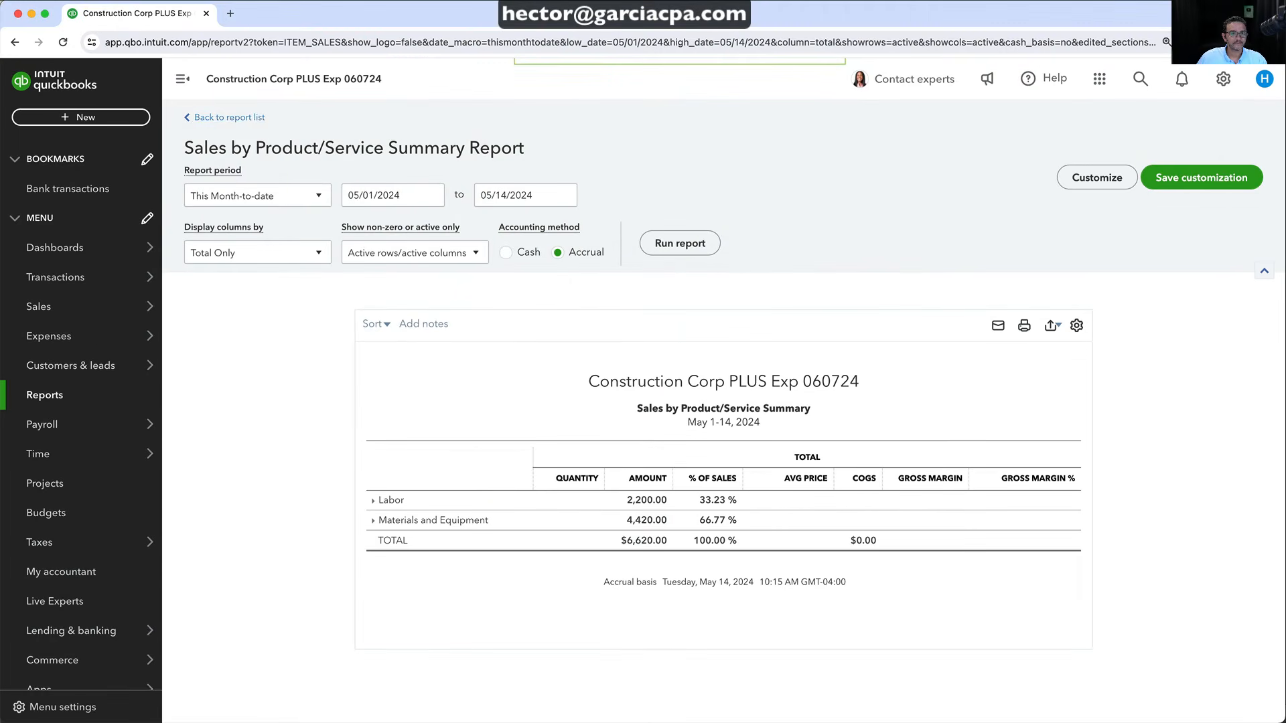
pyautogui.click(231, 118)
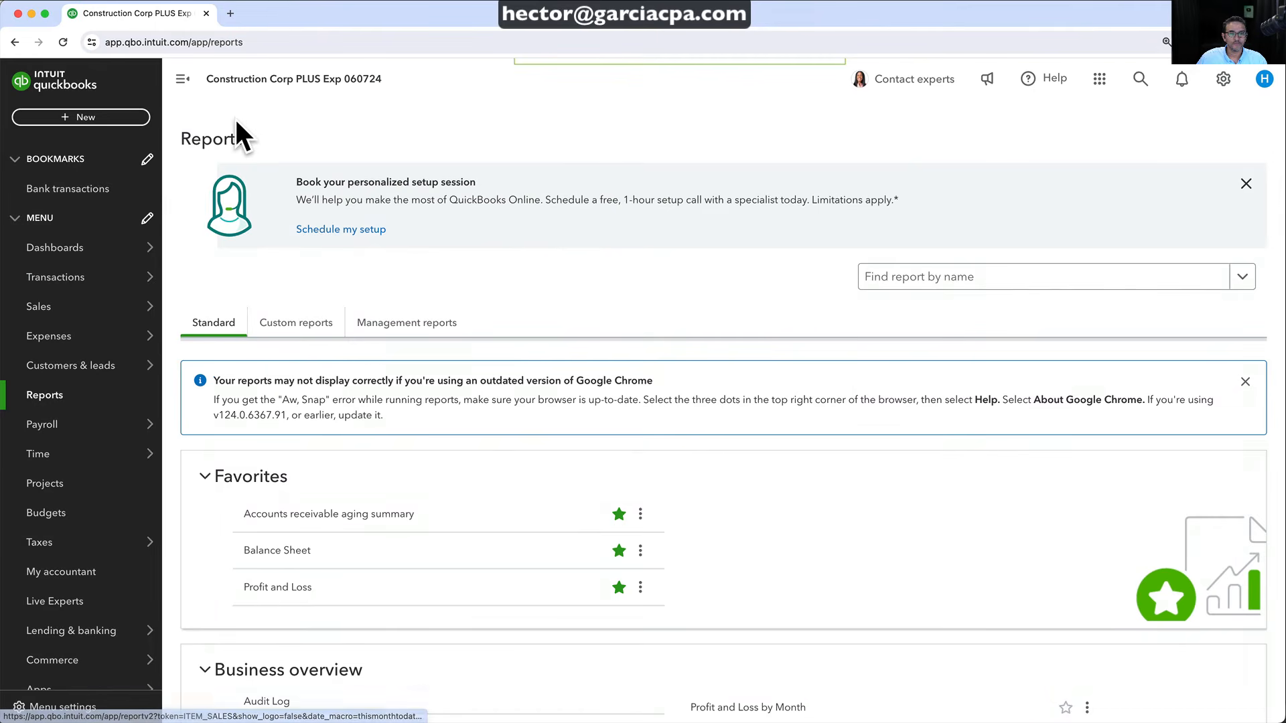
# Open Sales by Product/Service Detail with Labor, Equipment and Materials collapsed to totals
pyautogui.click(883, 286)
pyautogui.write('product')
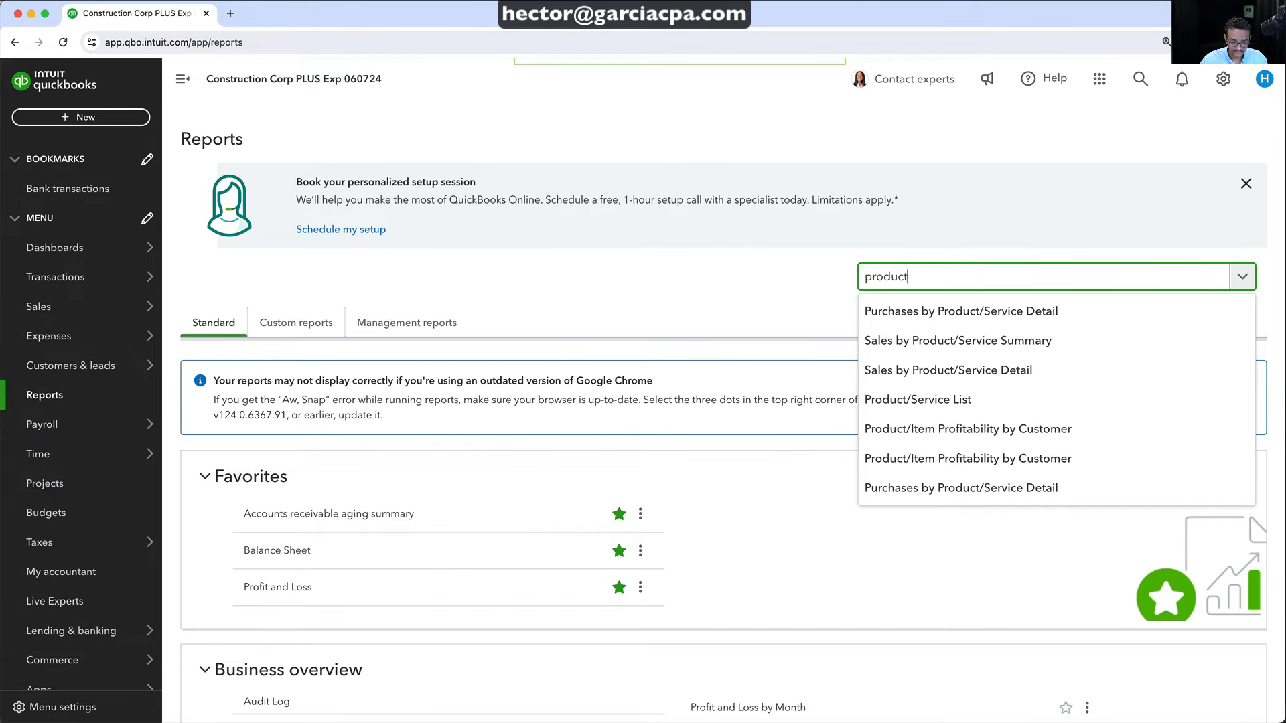
pyautogui.write('/ser')
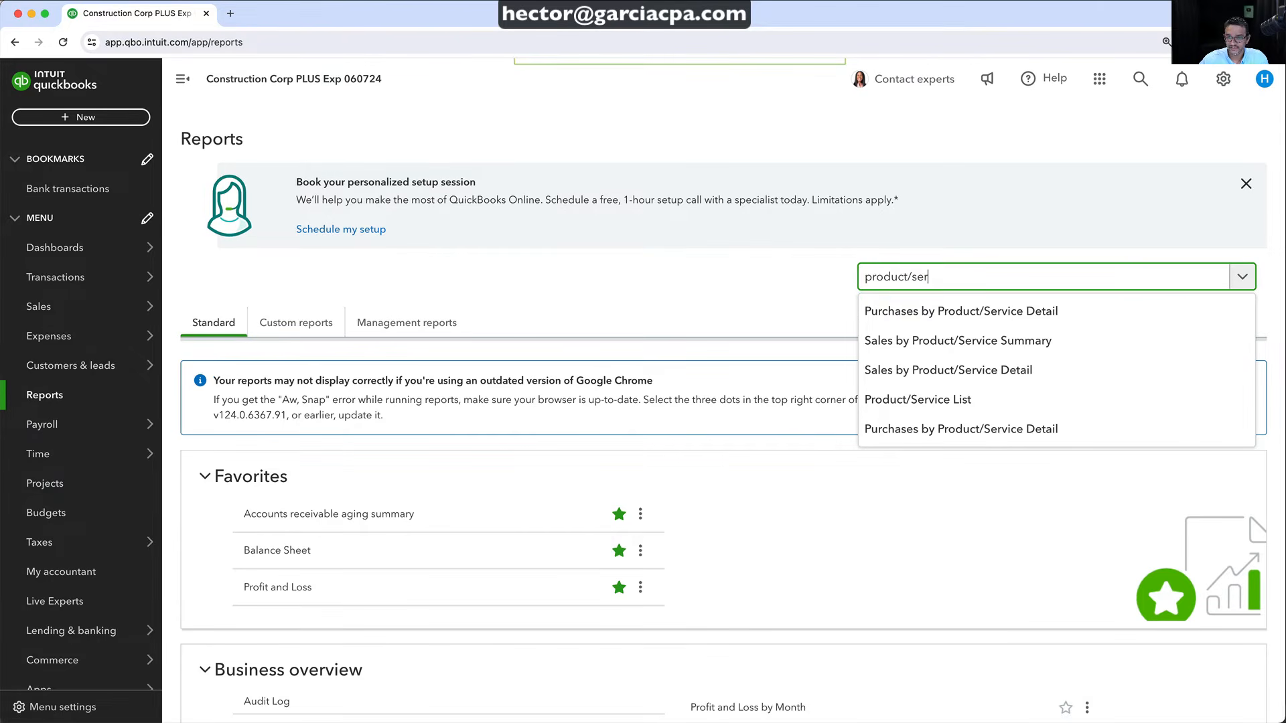
pyautogui.click(956, 380)
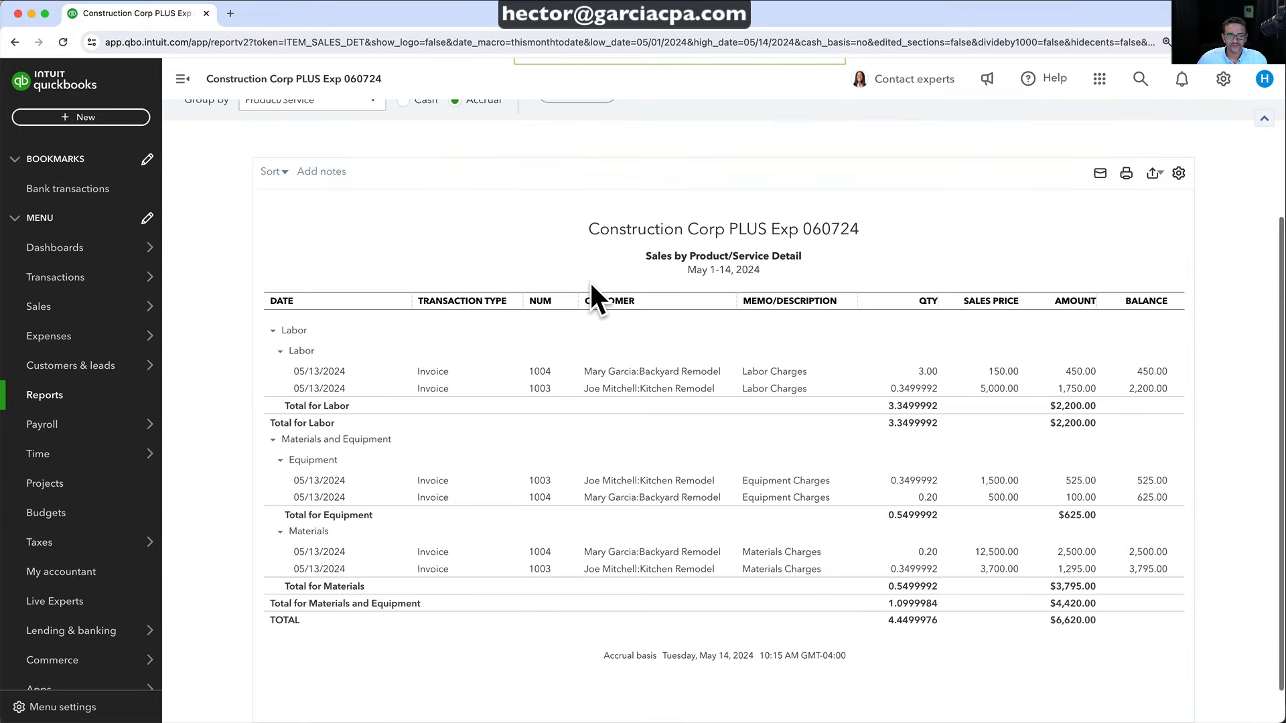
pyautogui.click(279, 350)
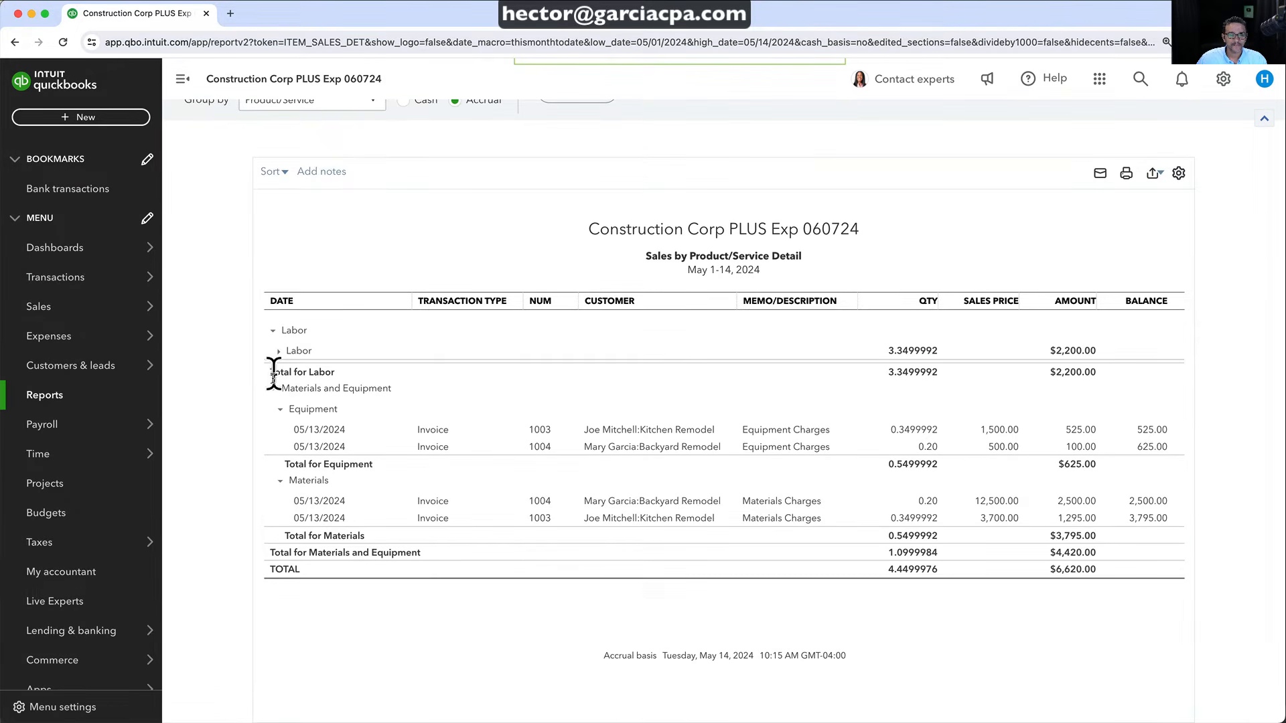
pyautogui.click(280, 409)
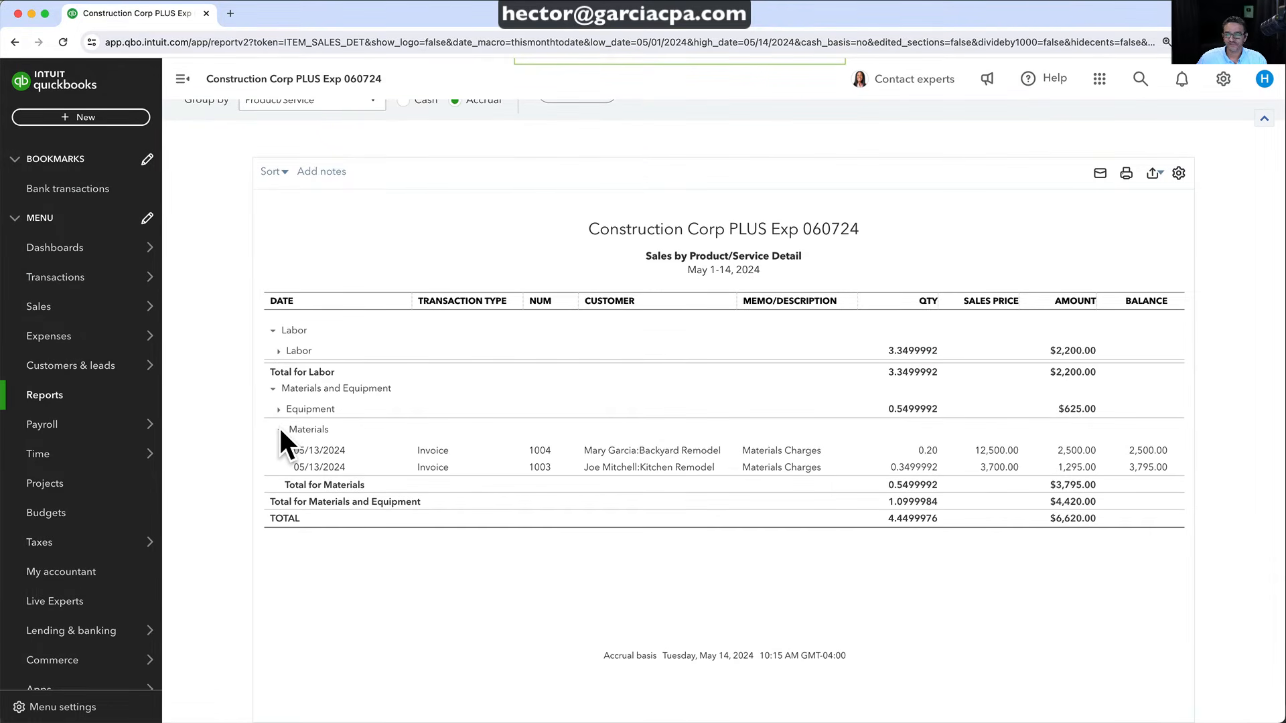
pyautogui.click(280, 429)
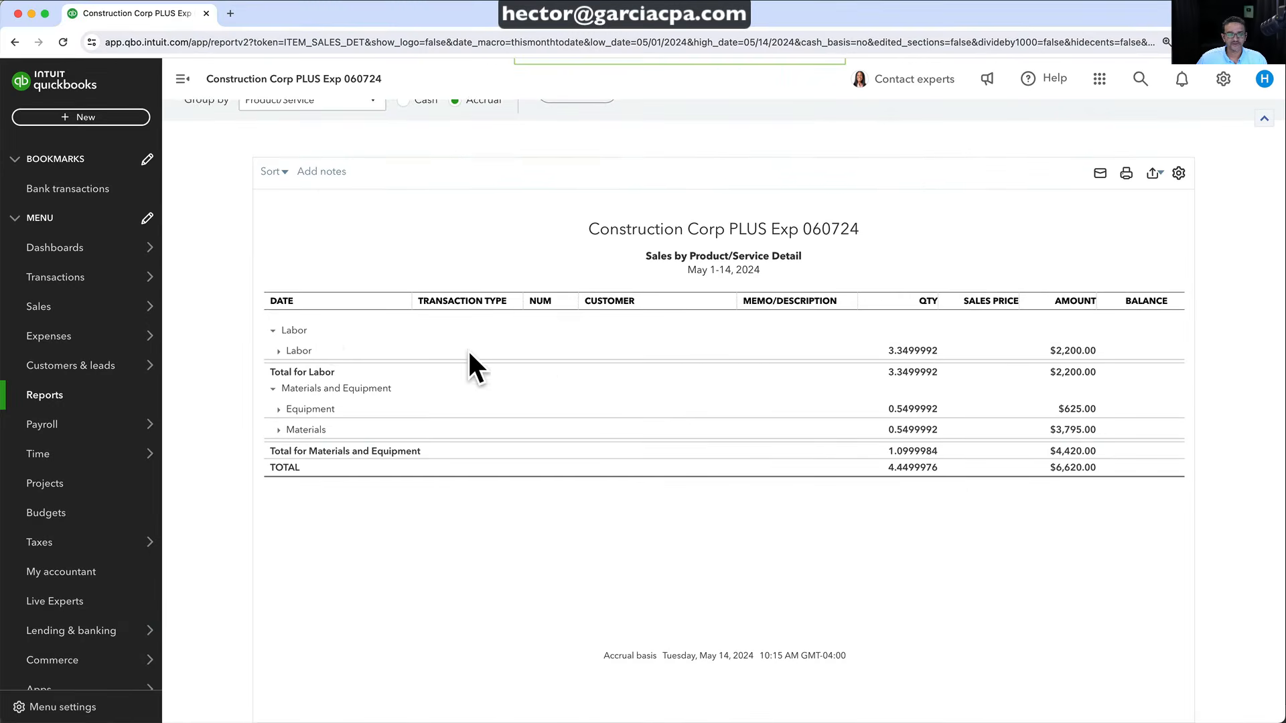
pyautogui.scroll(5, 402, 334)
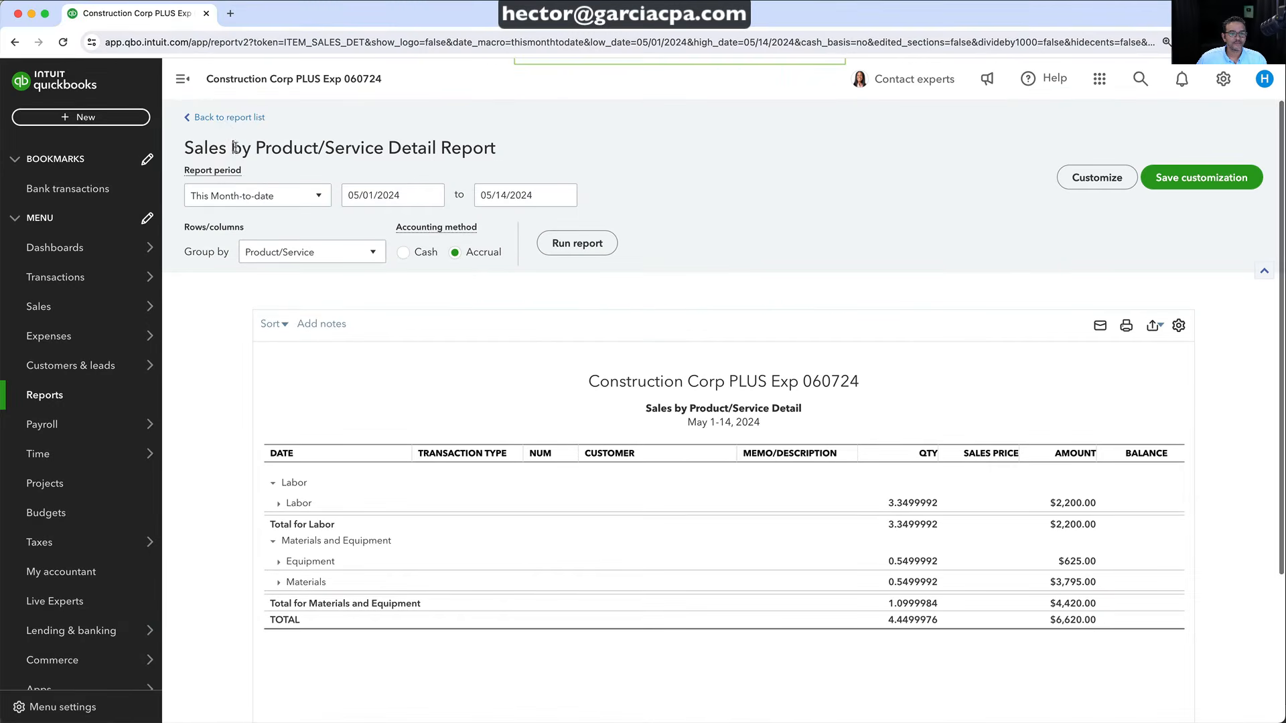
pyautogui.click(221, 118)
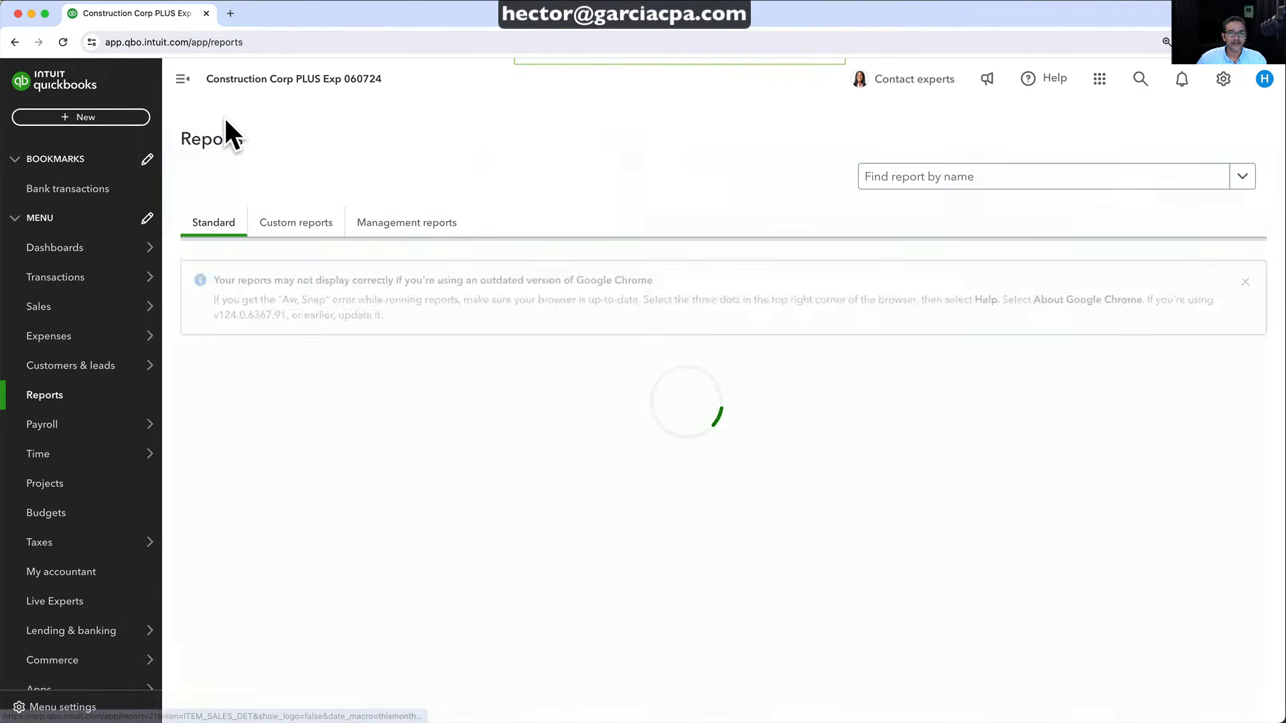
pyautogui.click(920, 177)
pyautogui.write('purchase')
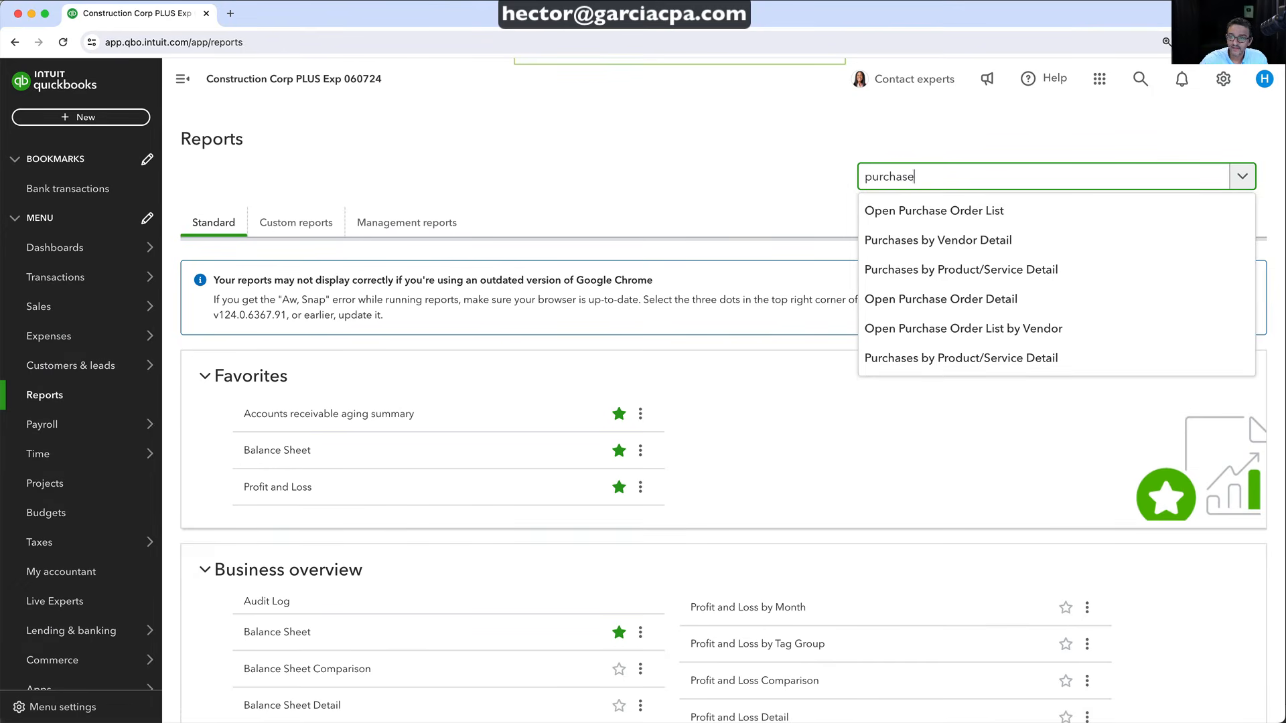
pyautogui.write('s')
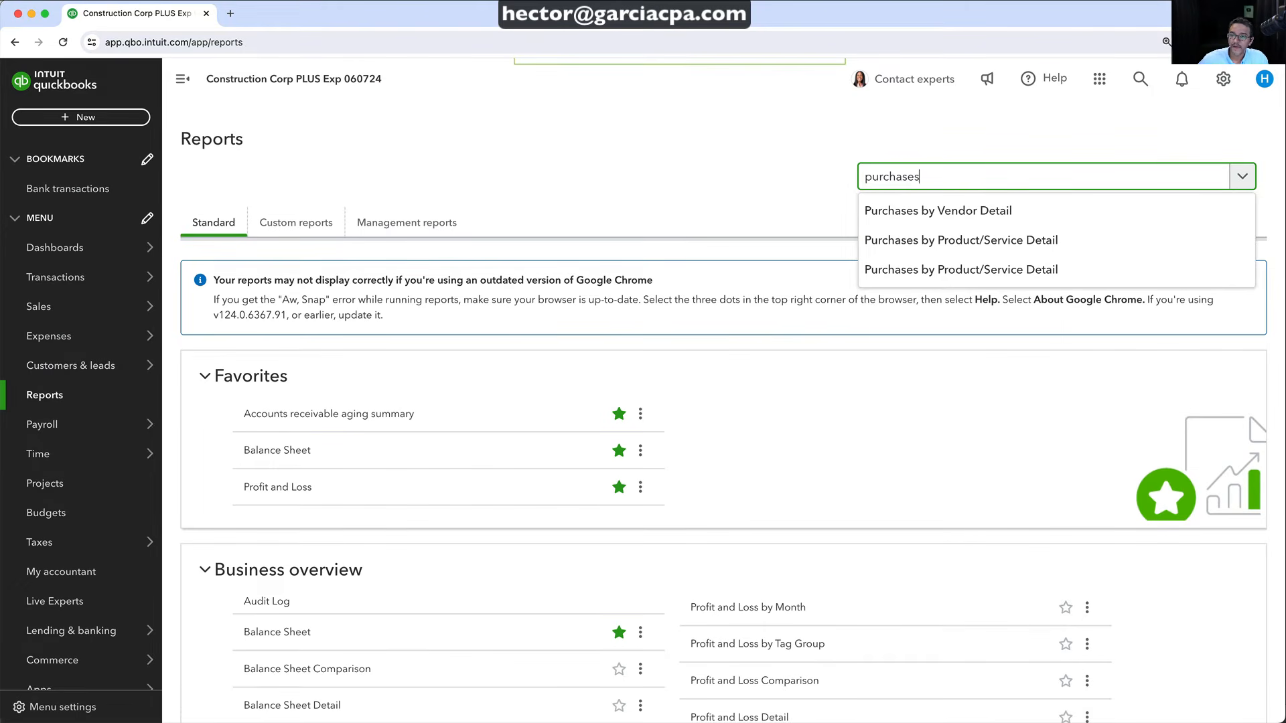
pyautogui.click(971, 242)
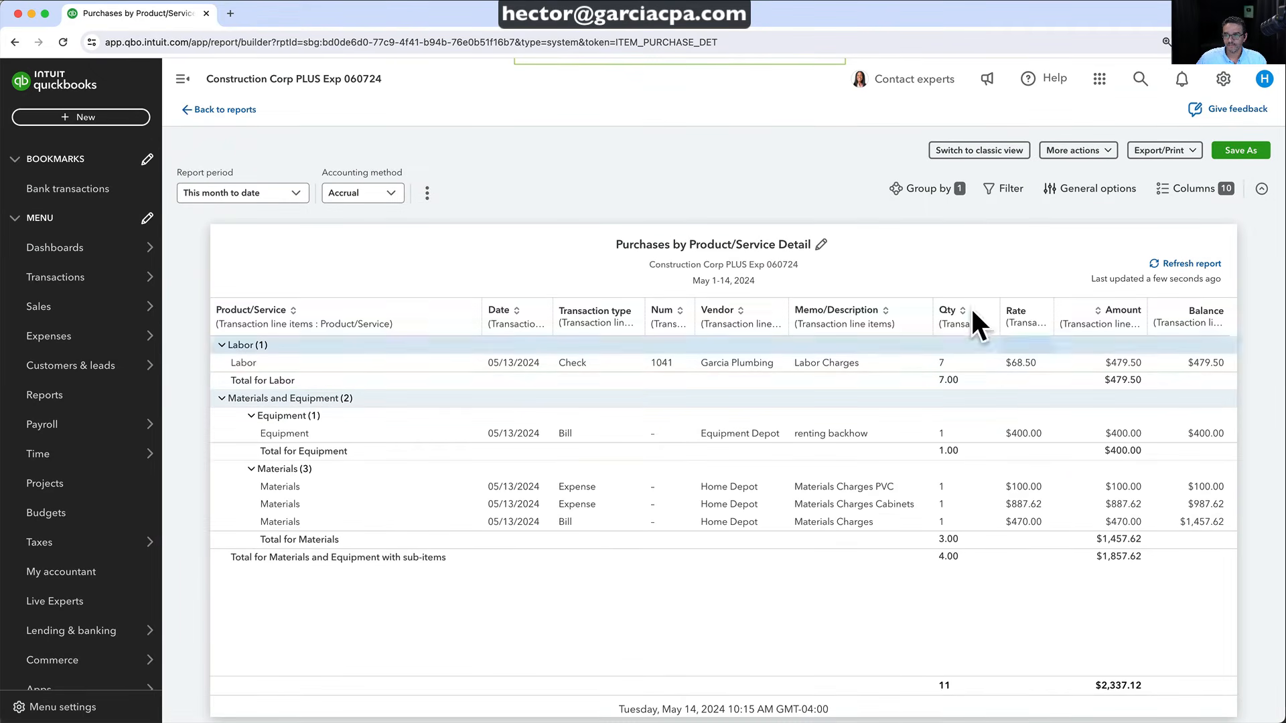
pyautogui.click(221, 399)
pyautogui.click(221, 345)
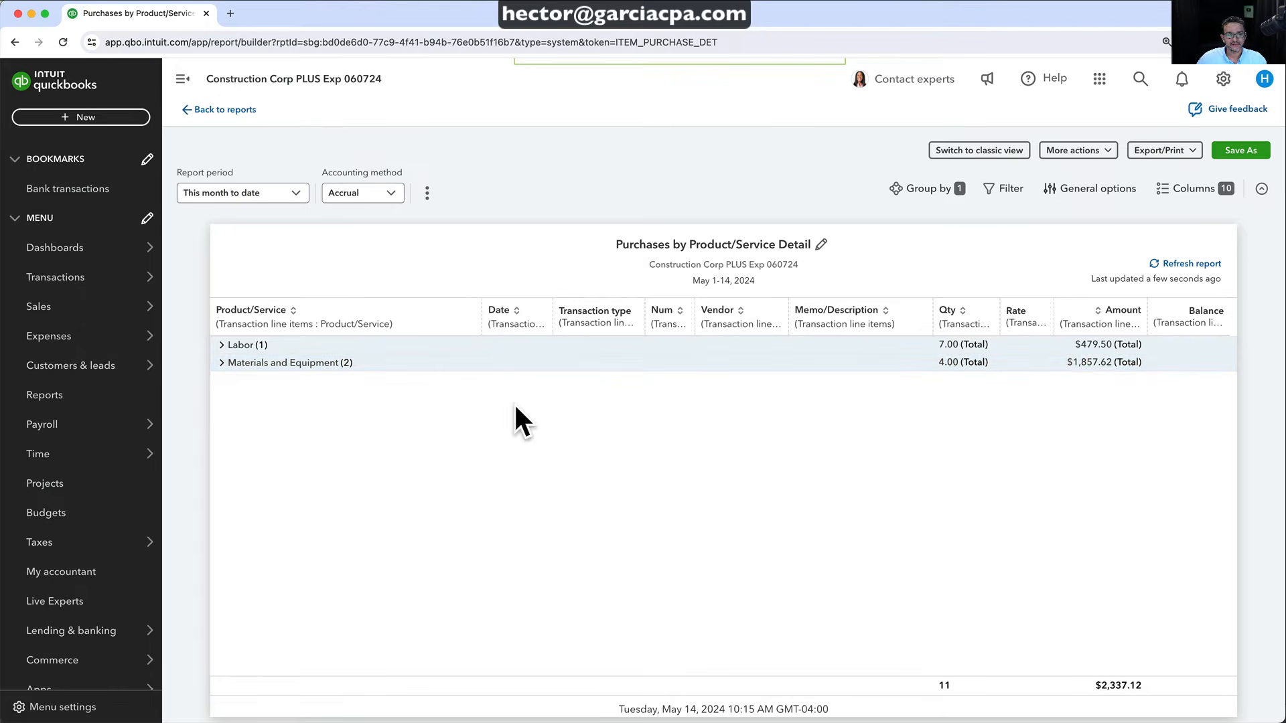
pyautogui.click(222, 362)
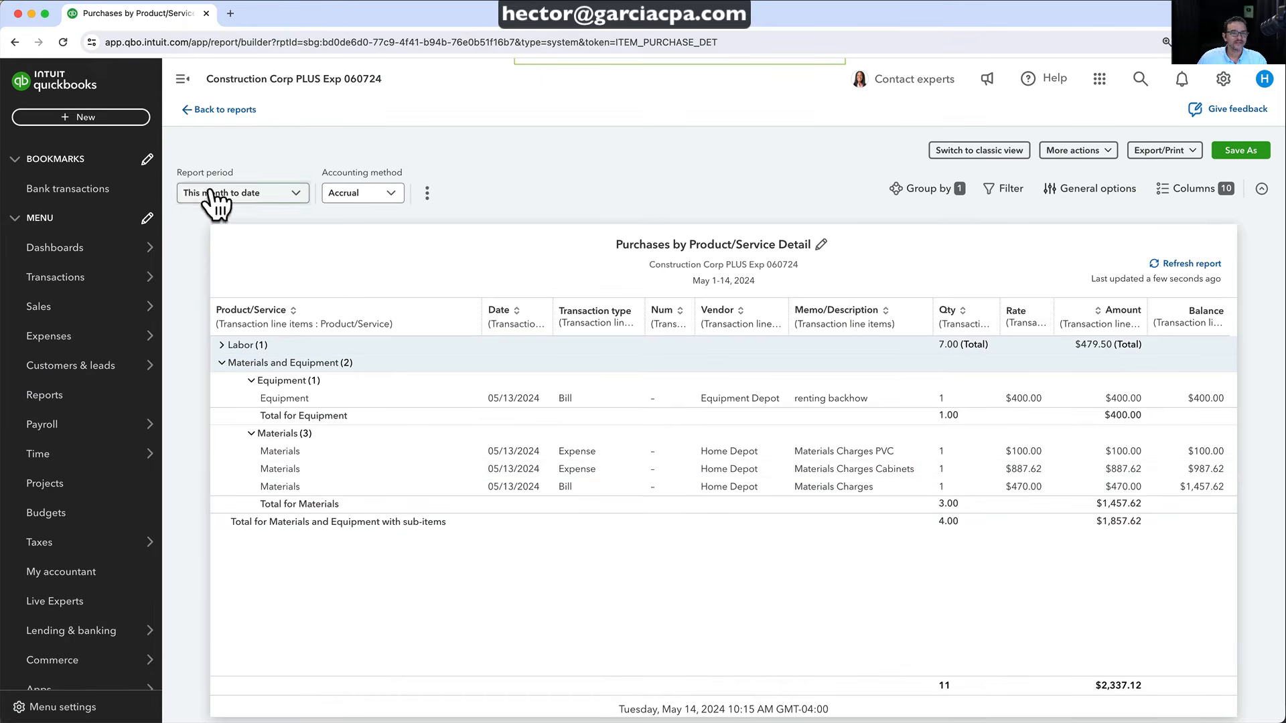
pyautogui.click(208, 110)
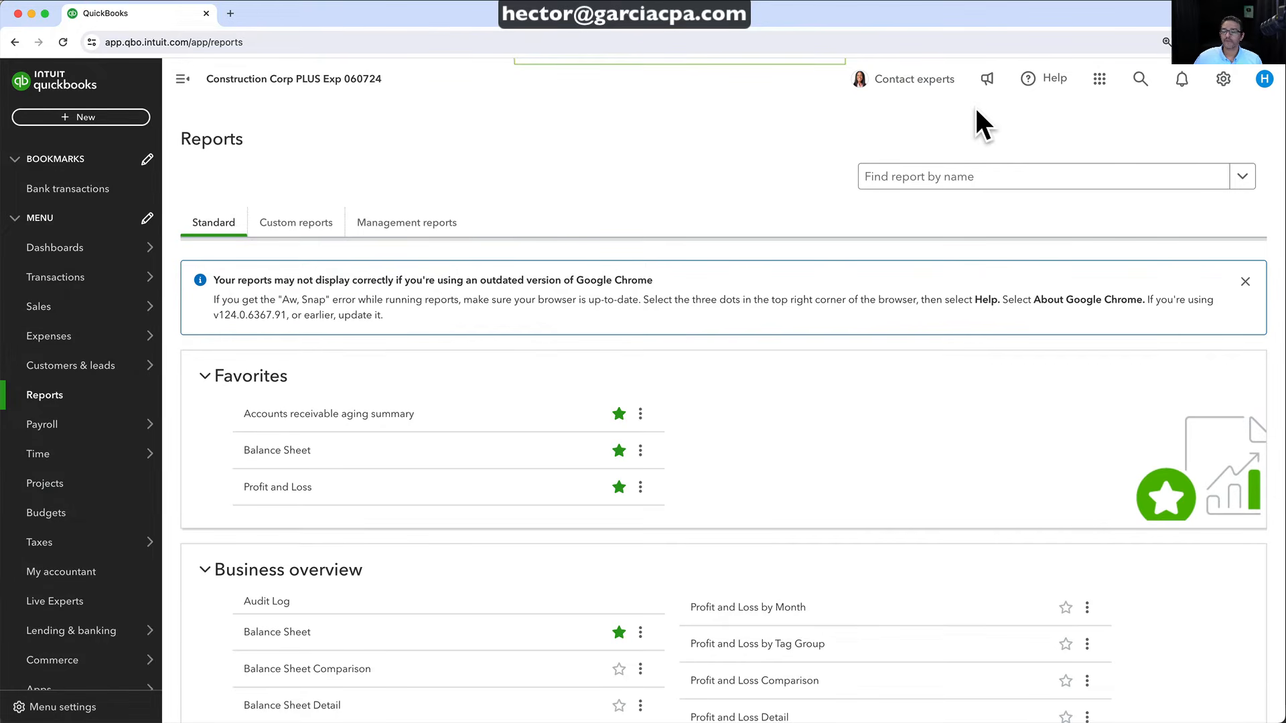
# Go to Subscriptions and billing and start upgrading the QuickBooks Plus plan
pyautogui.click(1222, 78)
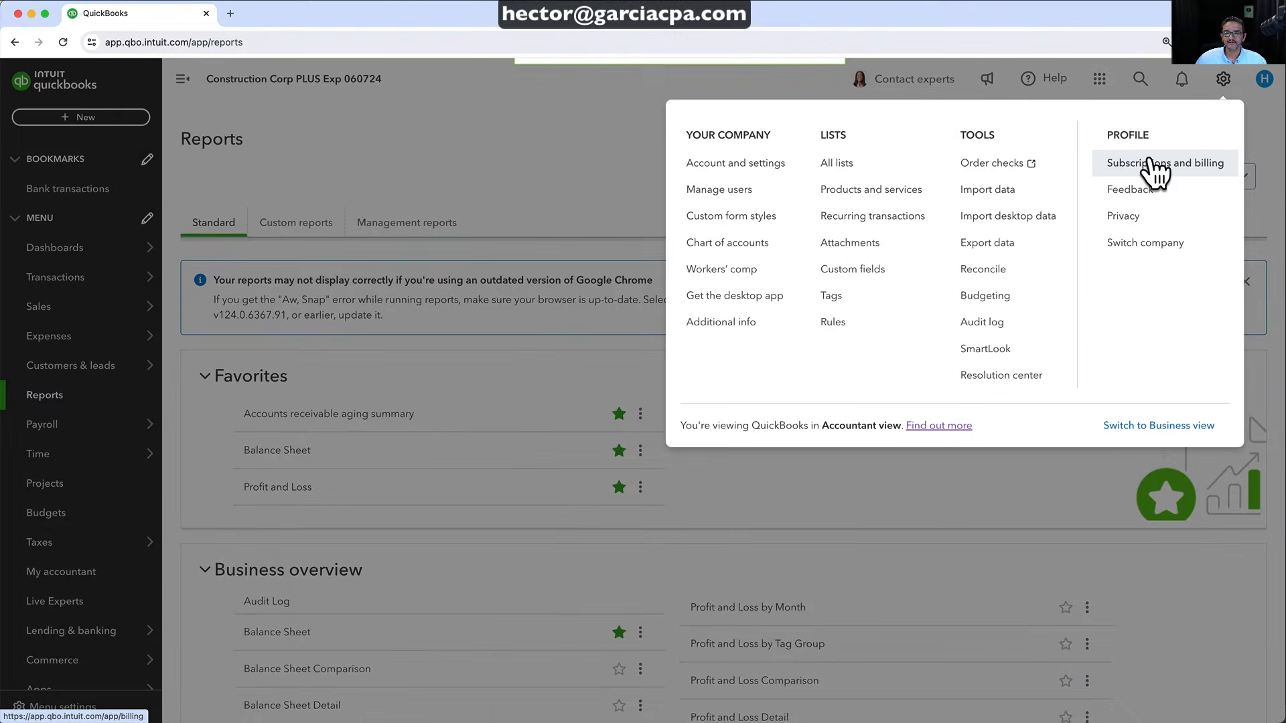
pyautogui.click(1152, 162)
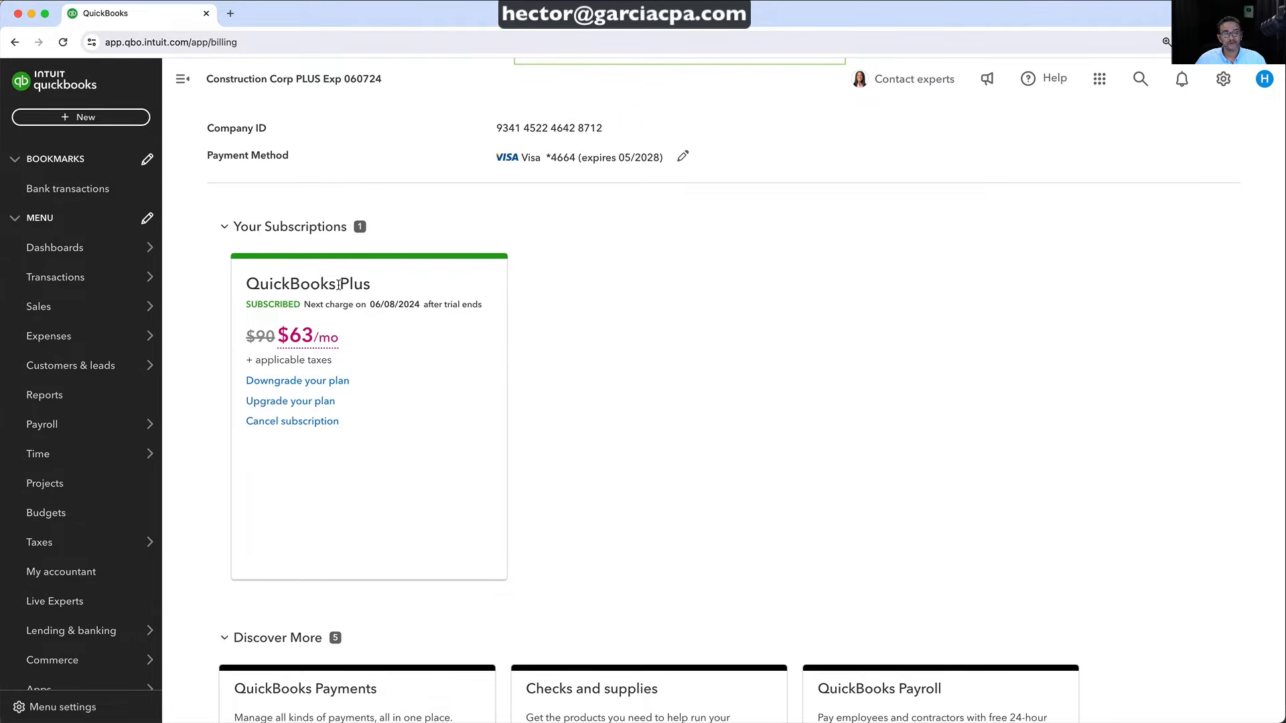
pyautogui.click(286, 401)
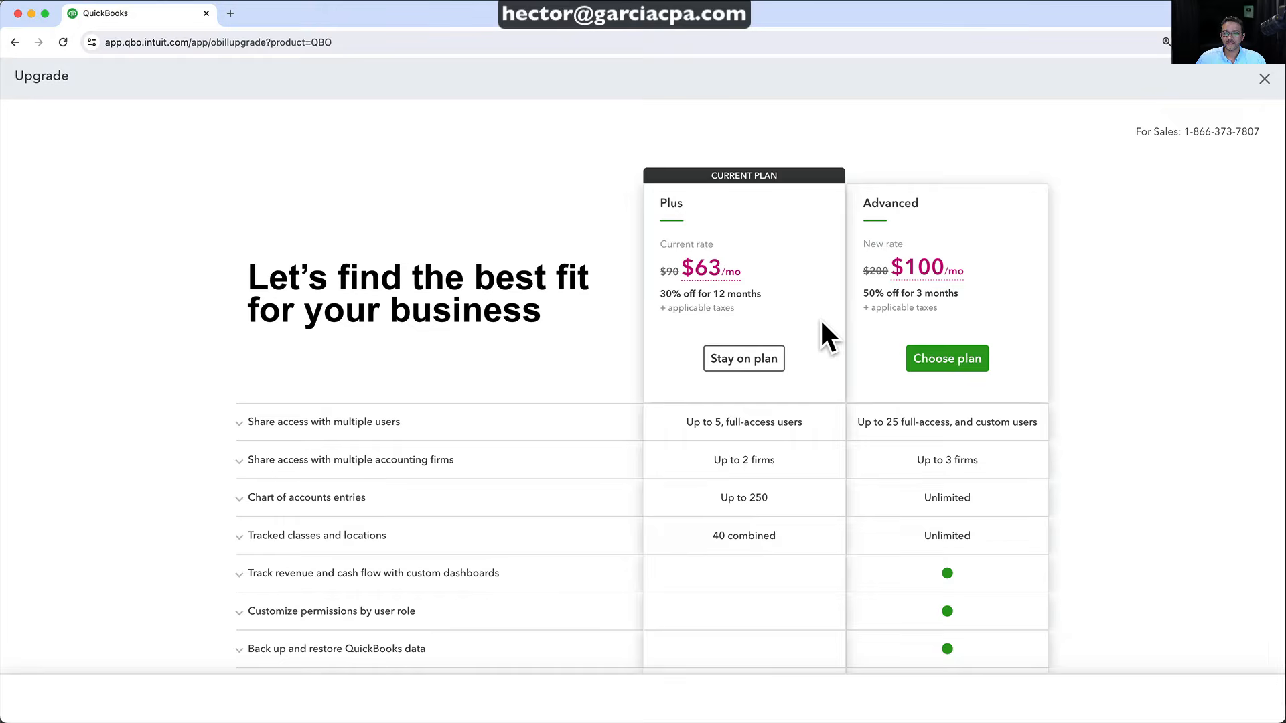
# Switch the subscription to QuickBooks Advanced at $100/mo and dismiss the welcome dialog
pyautogui.click(941, 358)
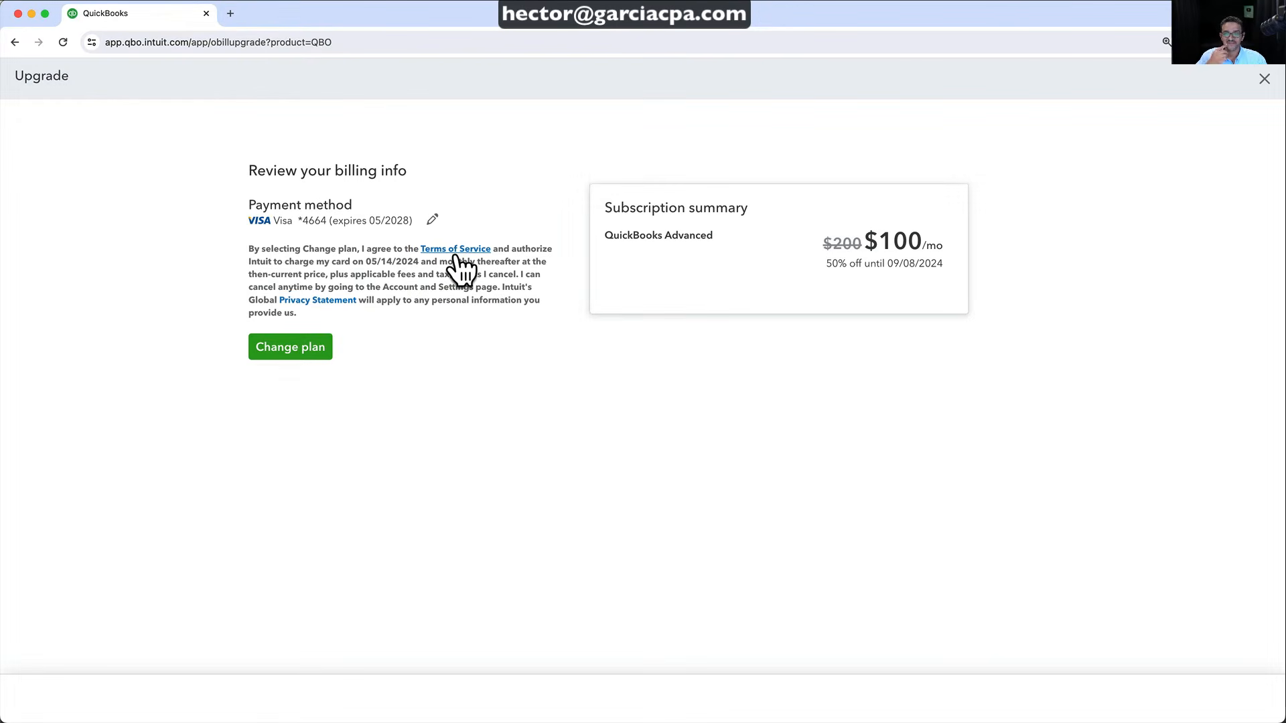
pyautogui.click(288, 347)
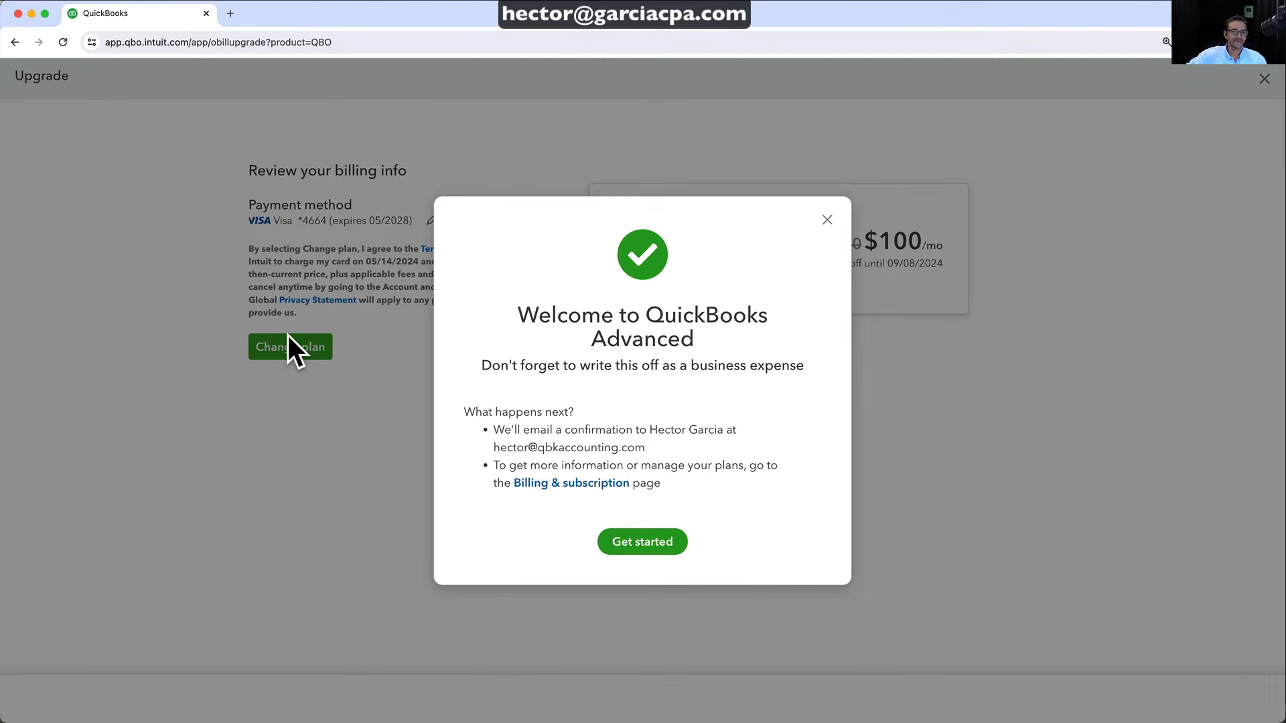
pyautogui.click(631, 546)
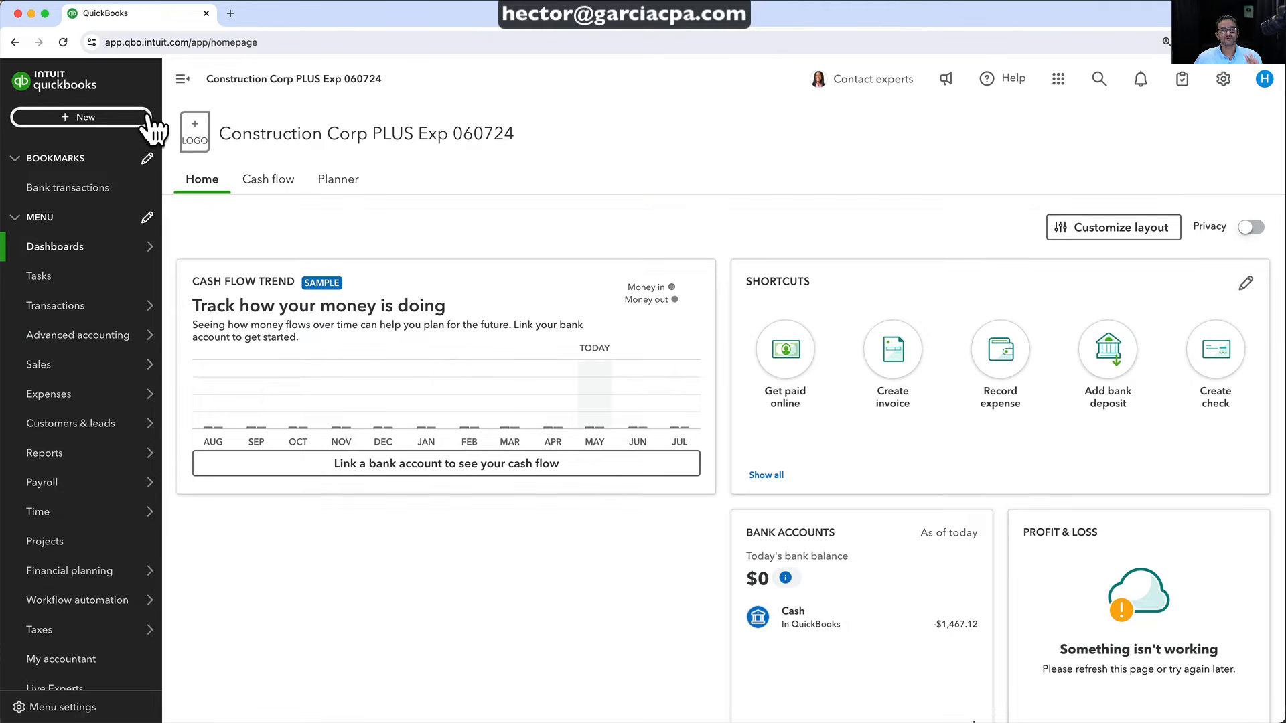
pyautogui.click(51, 116)
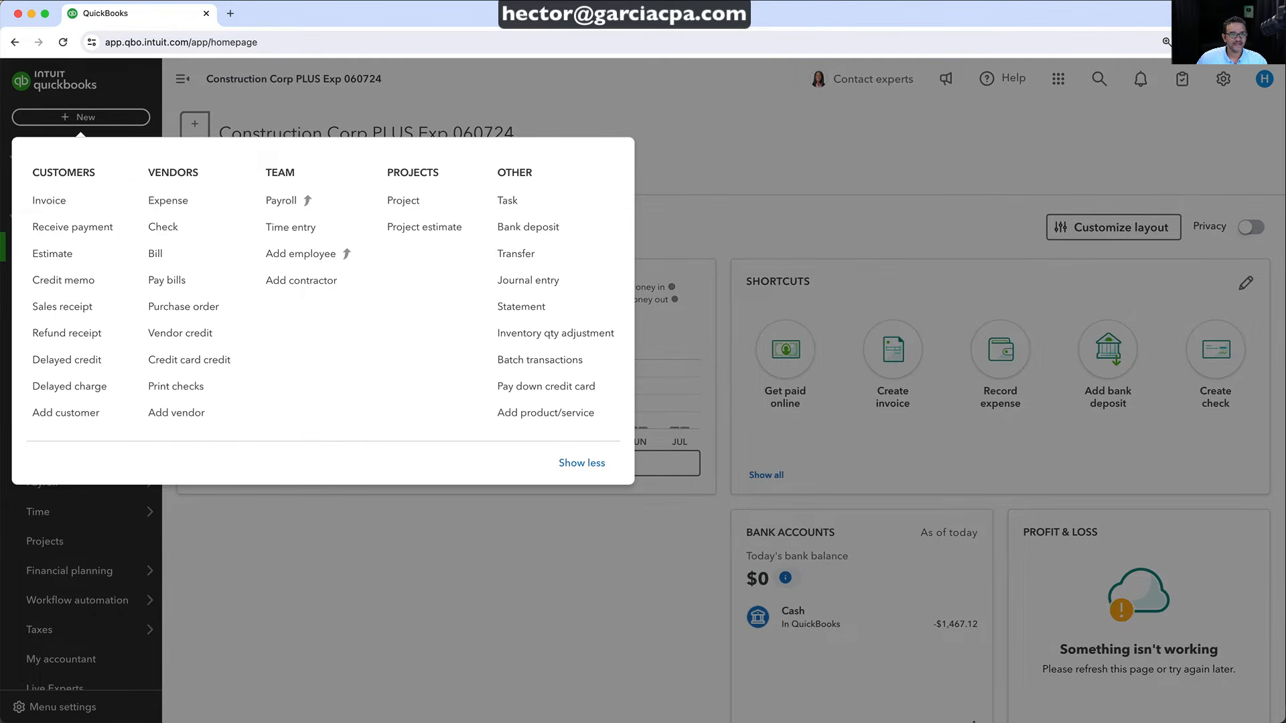
pyautogui.click(54, 254)
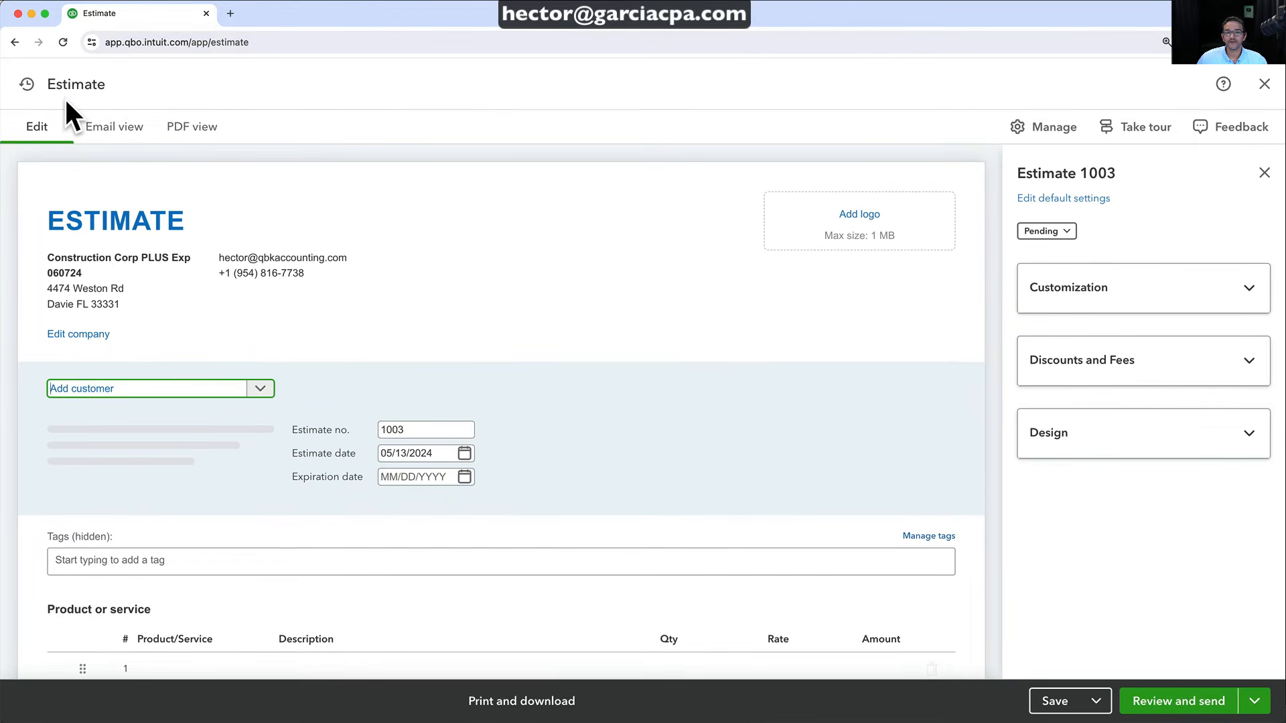
pyautogui.moveTo(48, 86); pyautogui.dragTo(176, 87)
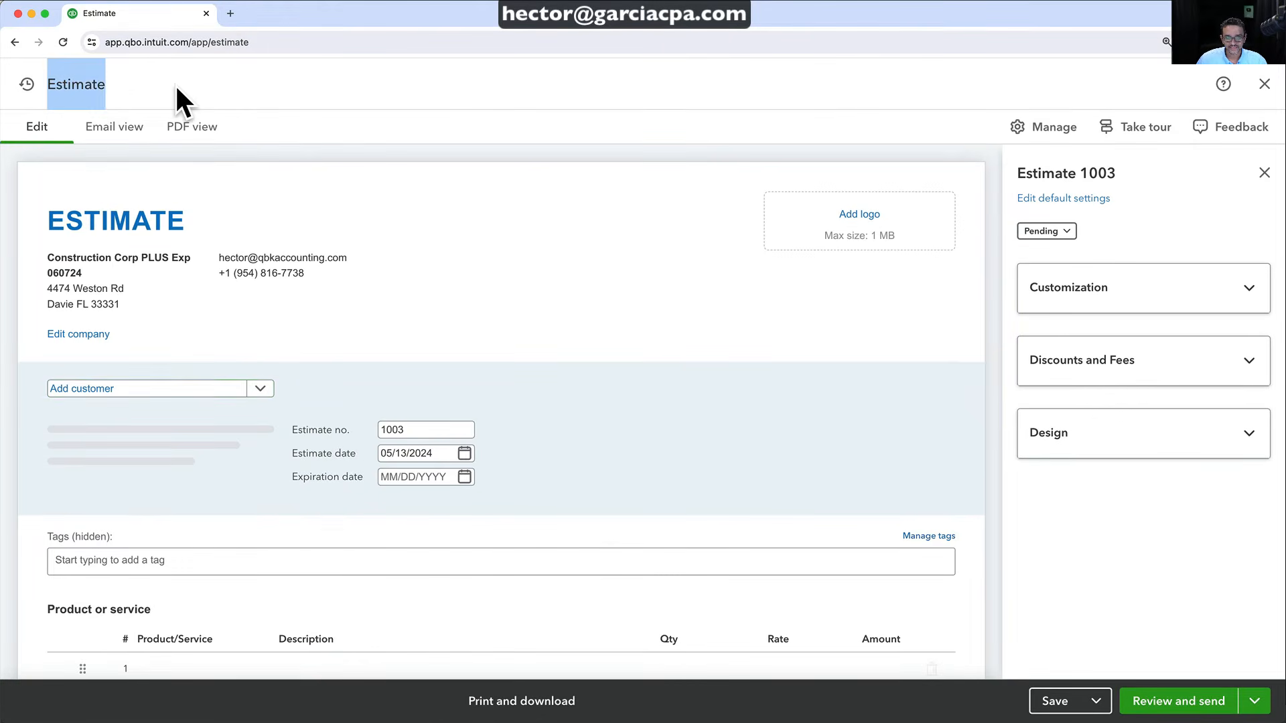
pyautogui.click(176, 87)
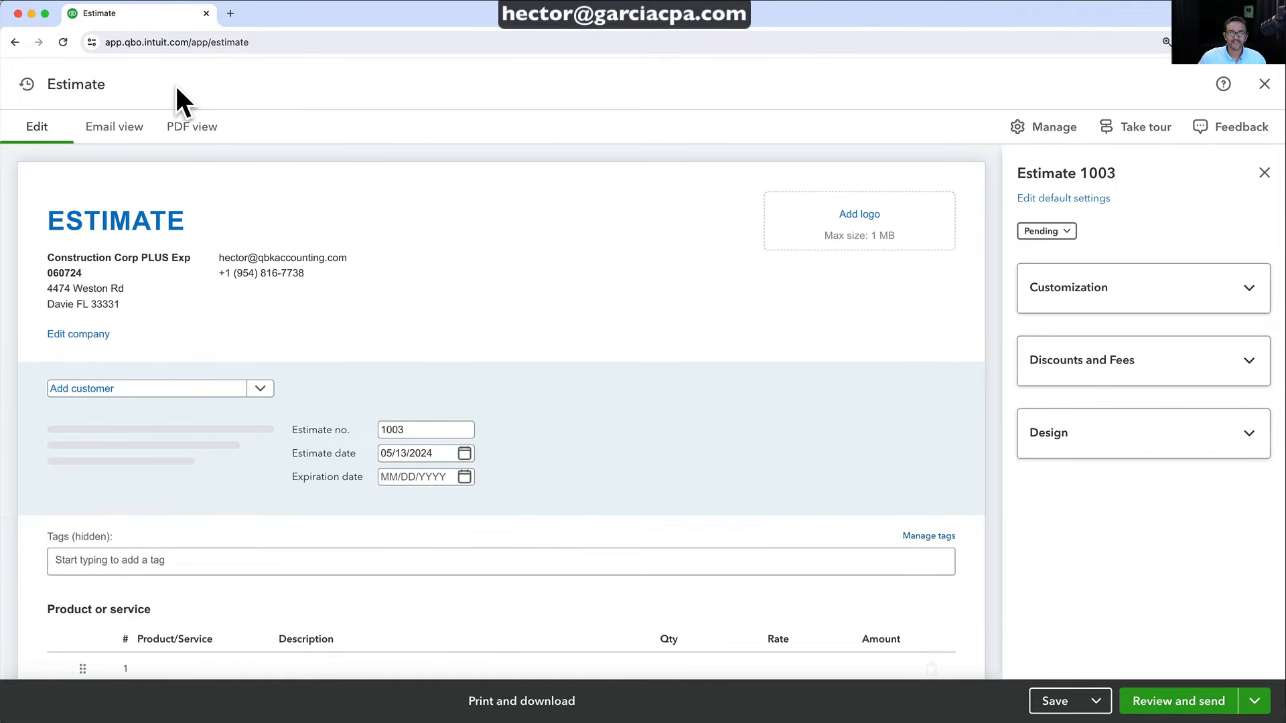
pyautogui.click(1264, 84)
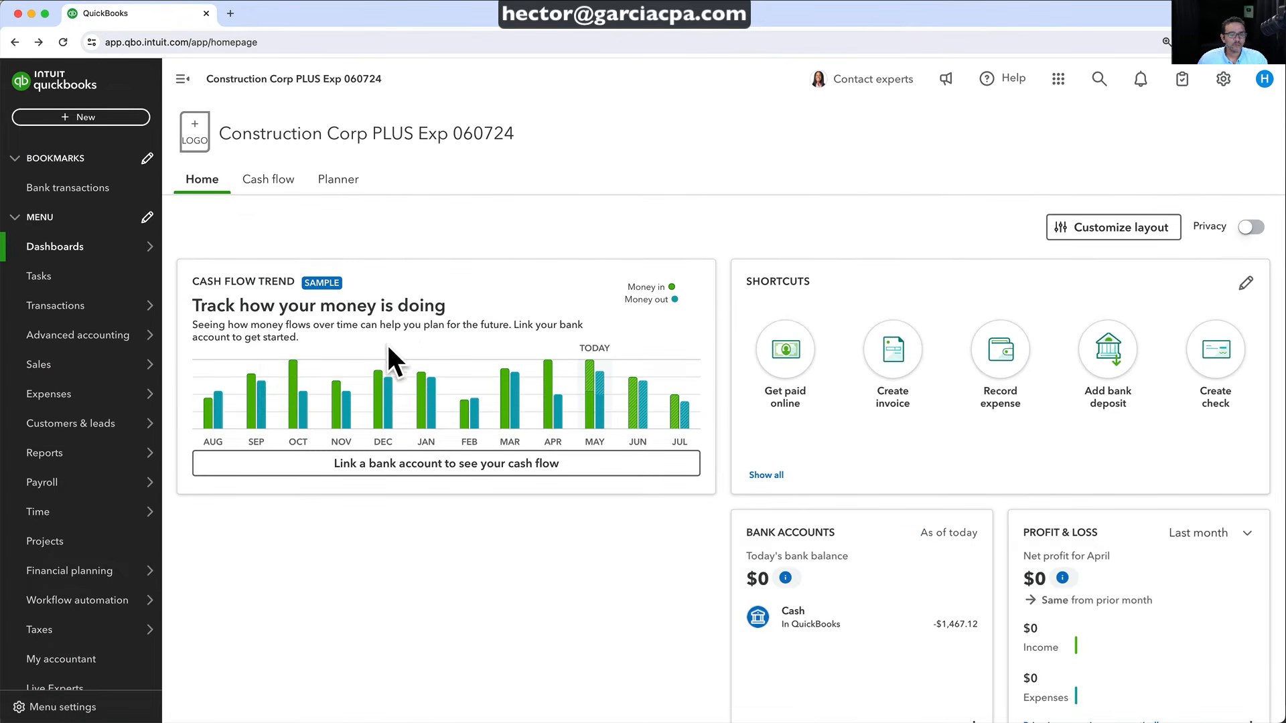
pyautogui.moveTo(59, 517)
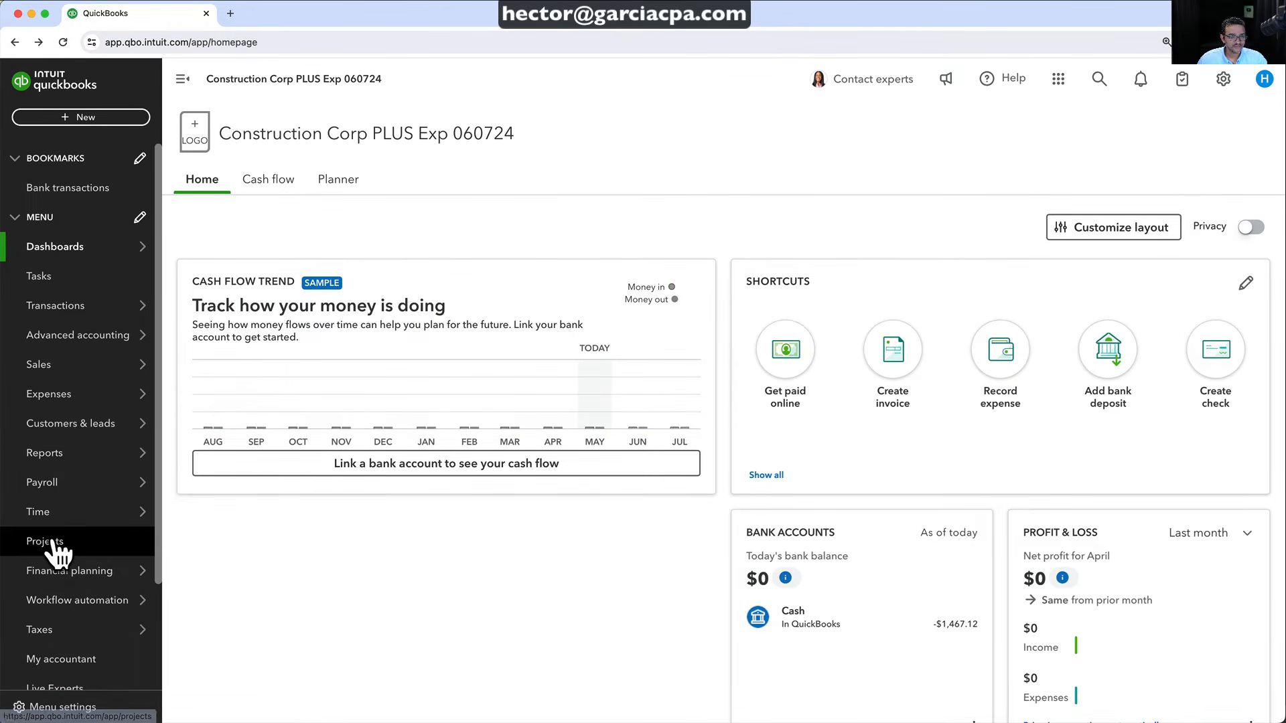
# Start a new project for the customer named 'Master Bathroom Remodel'
pyautogui.click(57, 541)
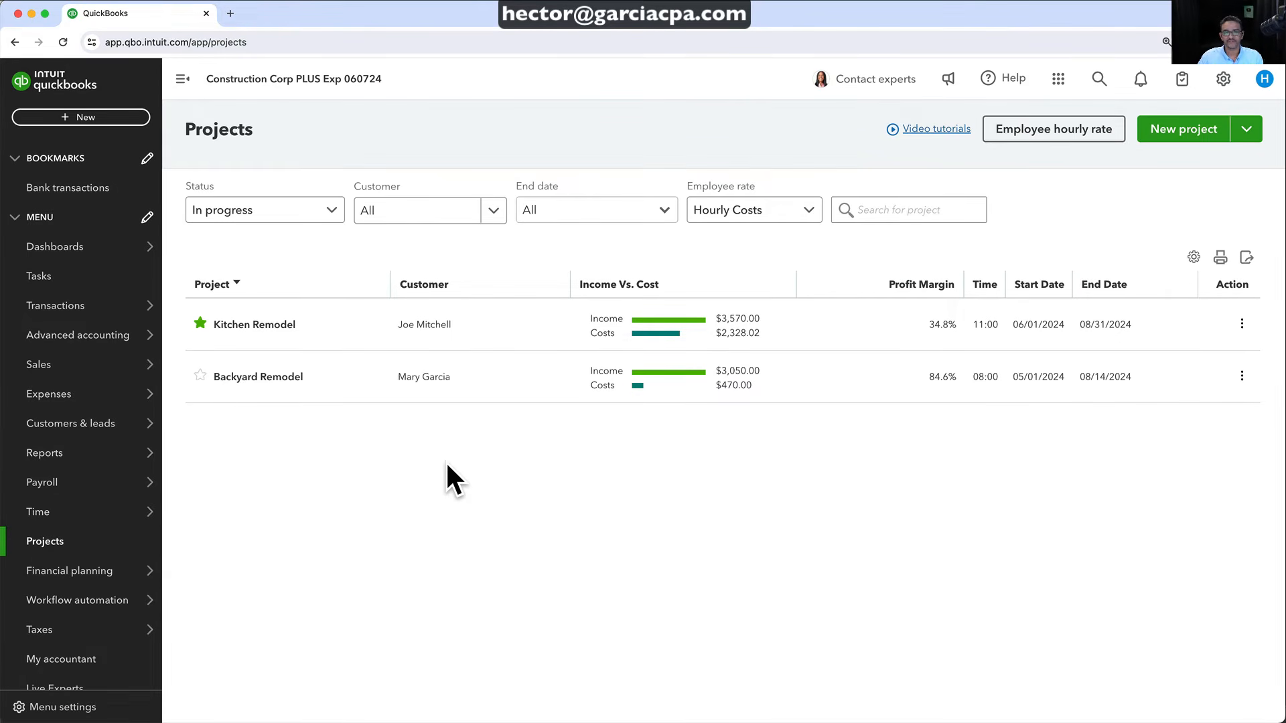
pyautogui.click(1183, 131)
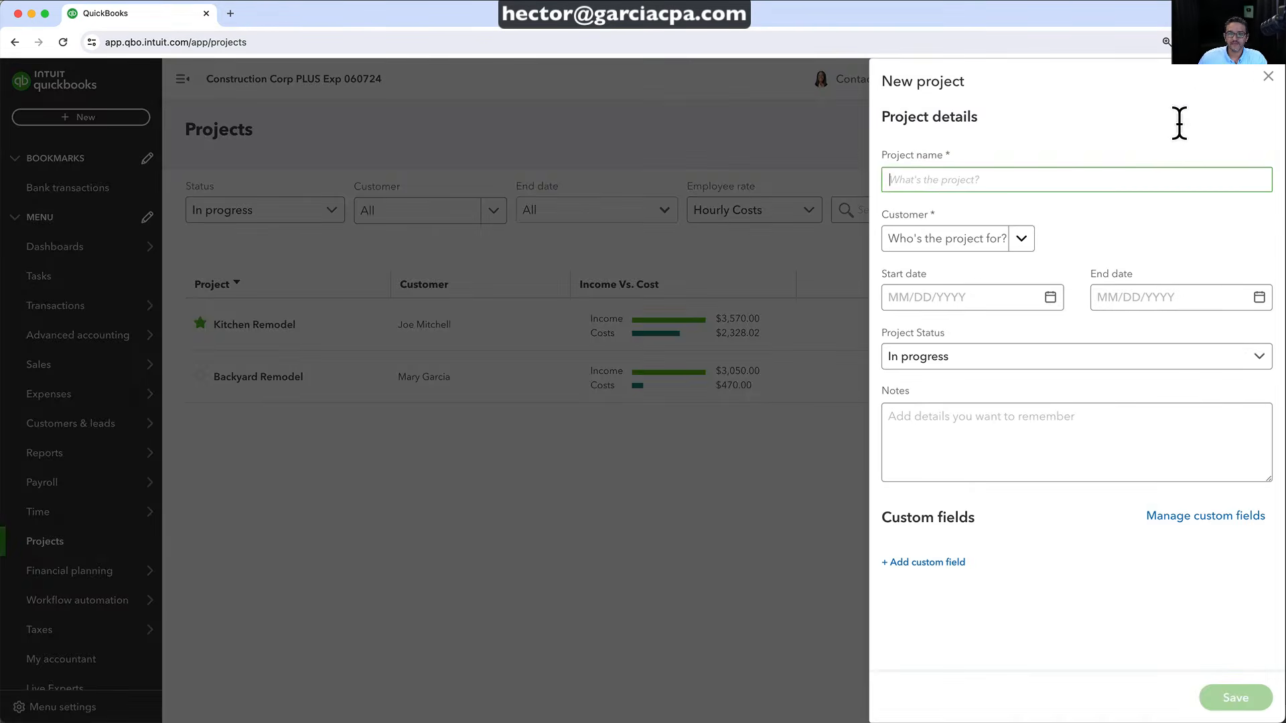
pyautogui.click(1023, 241)
pyautogui.click(964, 304)
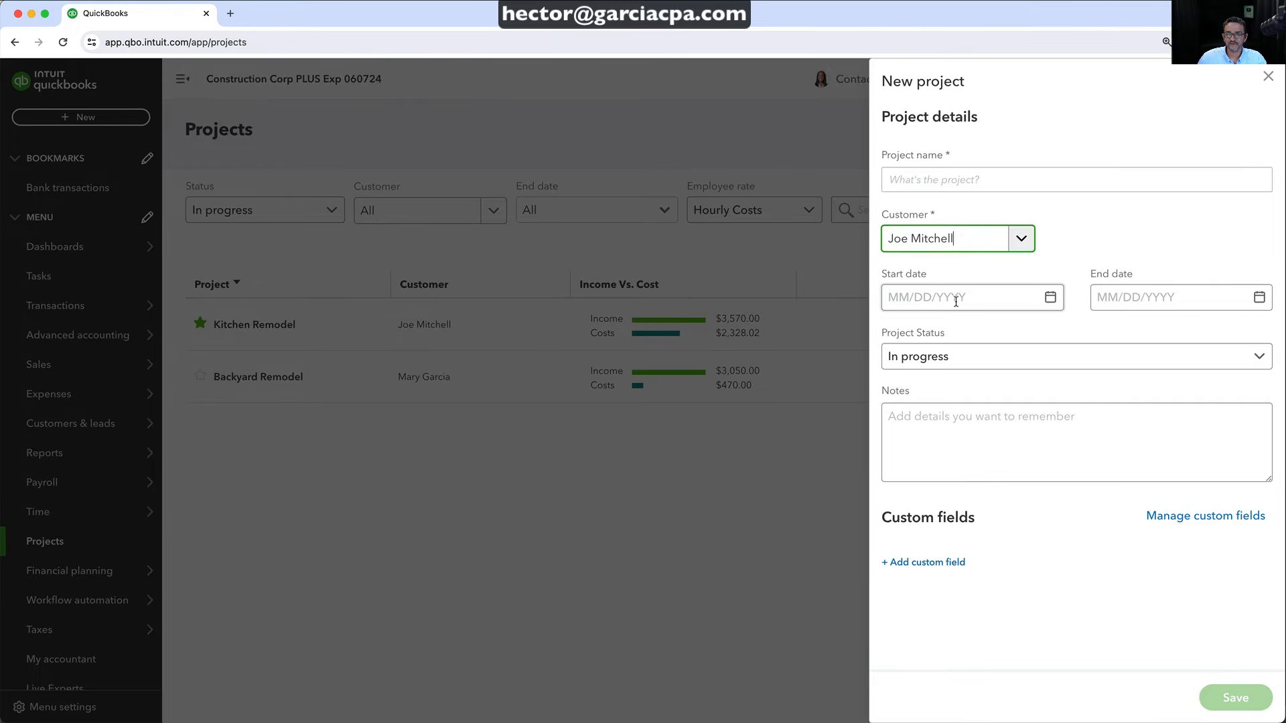
pyautogui.click(927, 185)
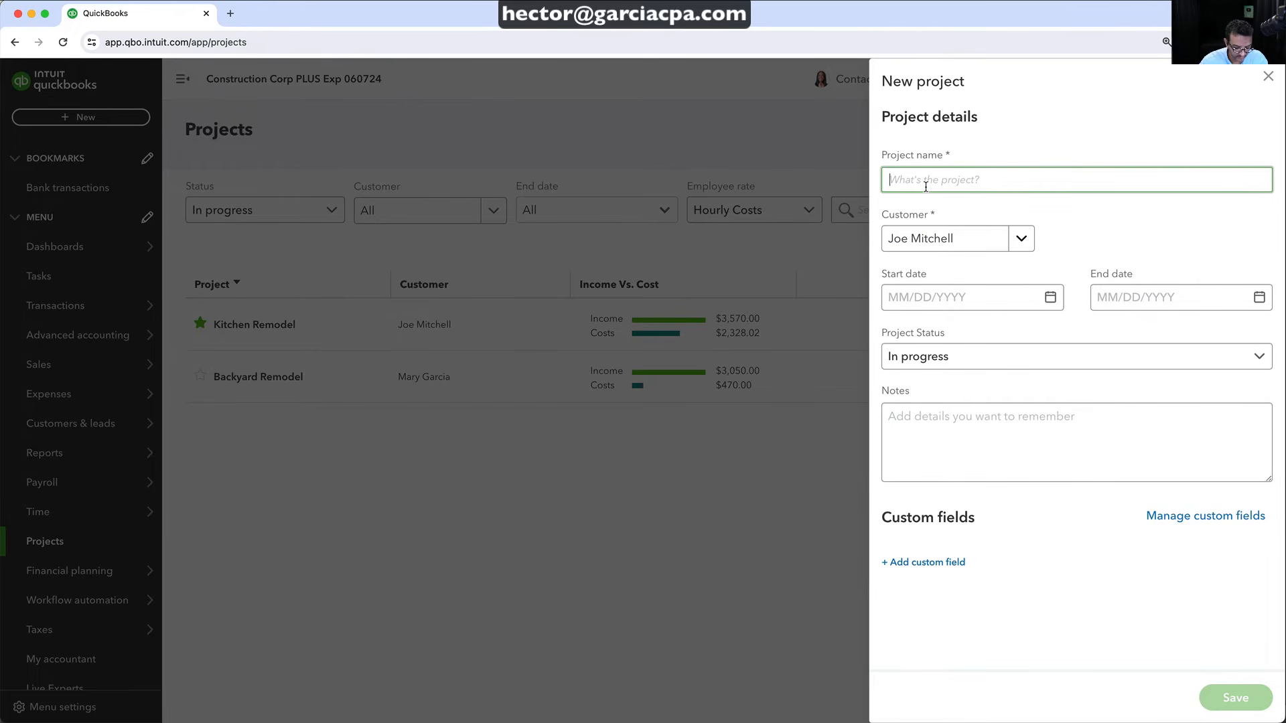
pyautogui.write('Master BathRoom Re')
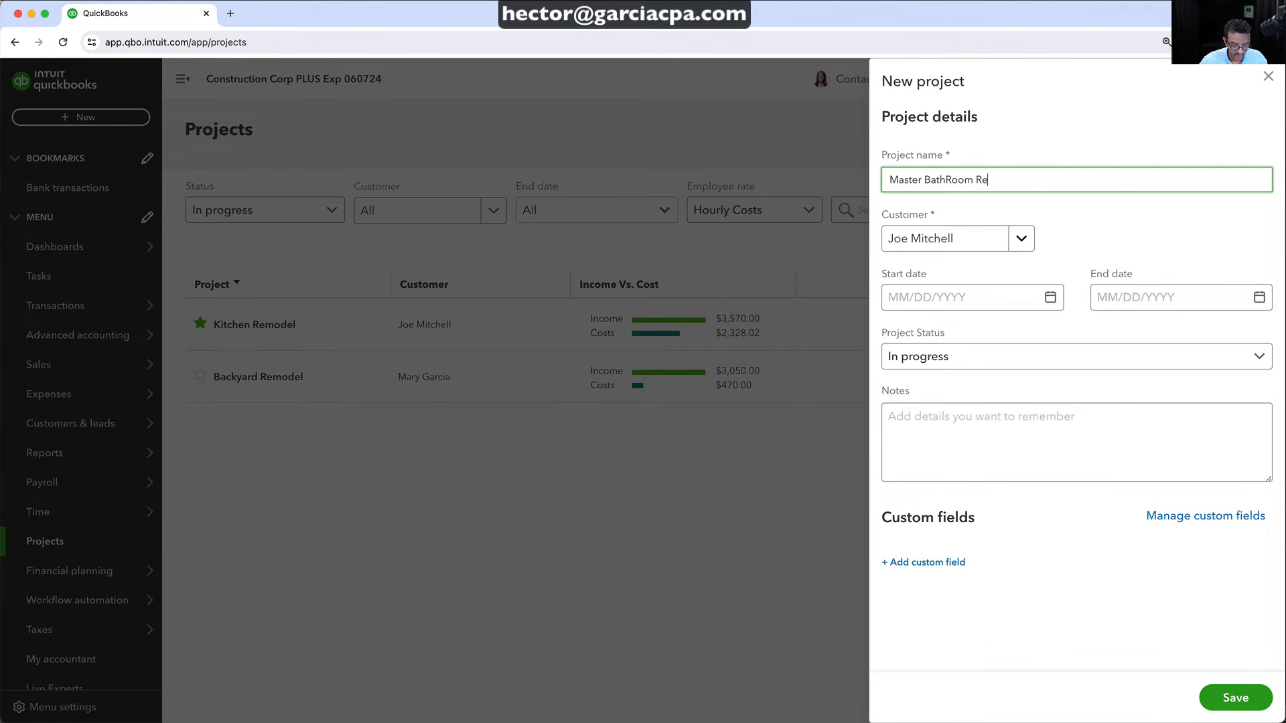
pyautogui.write('model')
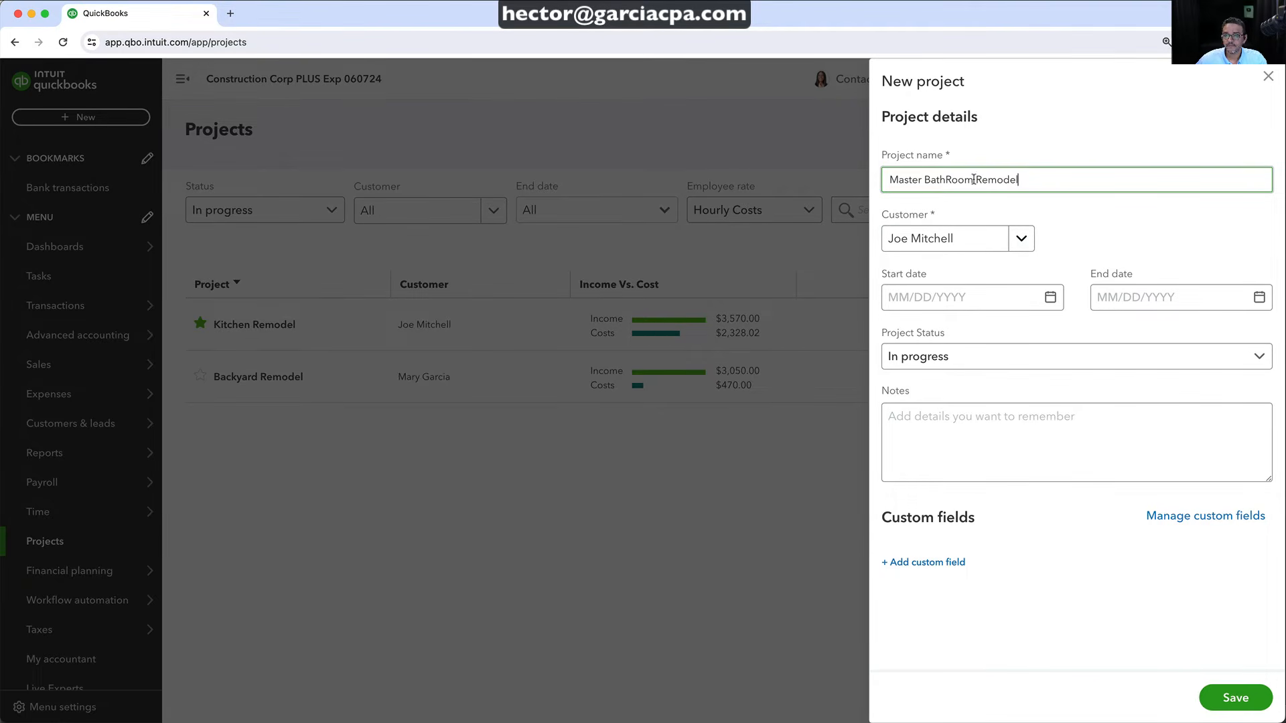
pyautogui.click(951, 179)
pyautogui.press('BackSpace')
pyautogui.write('r')
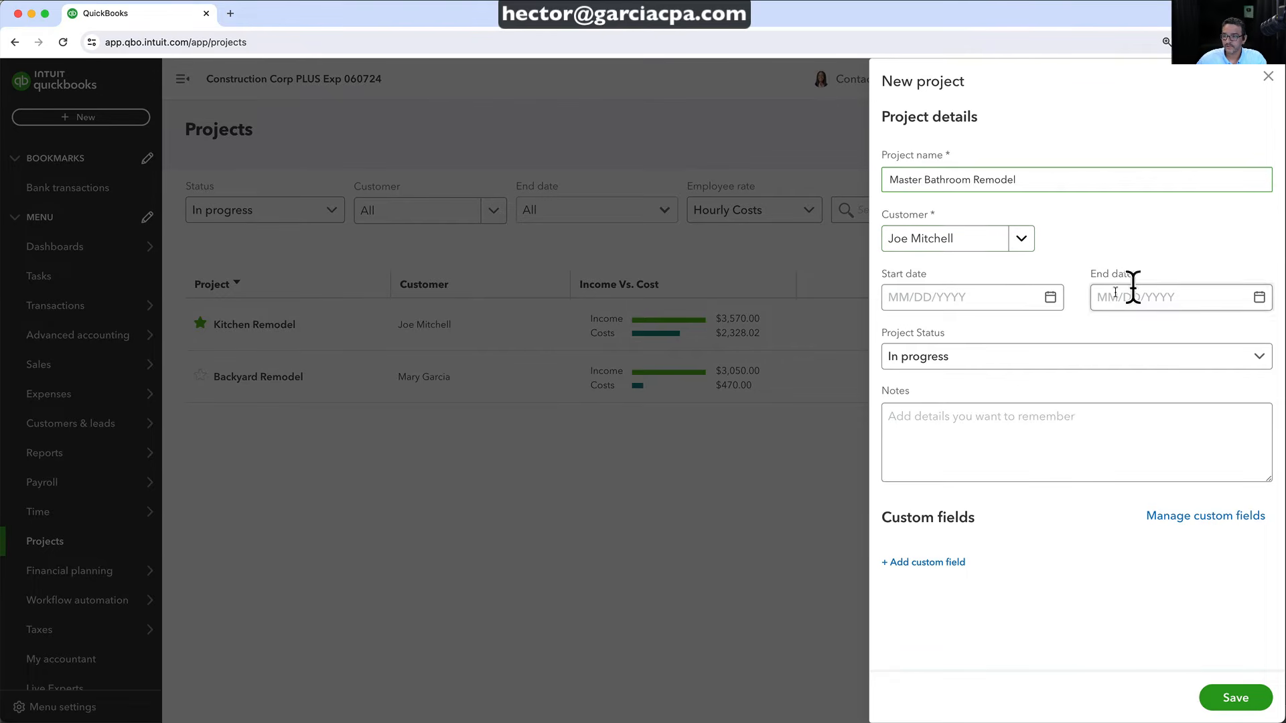
# Set the project to run 06/01/2024–07/31/2024, In progress, and save it
pyautogui.click(1050, 298)
pyautogui.click(1042, 333)
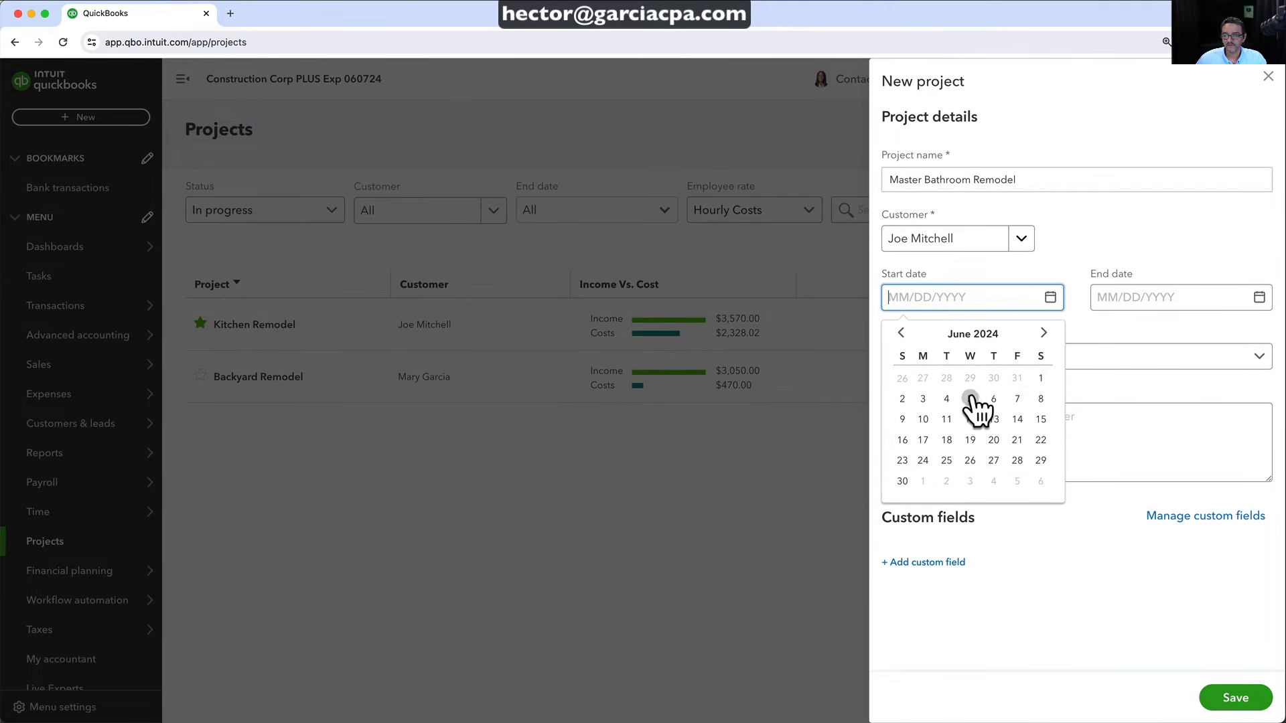
pyautogui.click(1041, 379)
pyautogui.click(1259, 298)
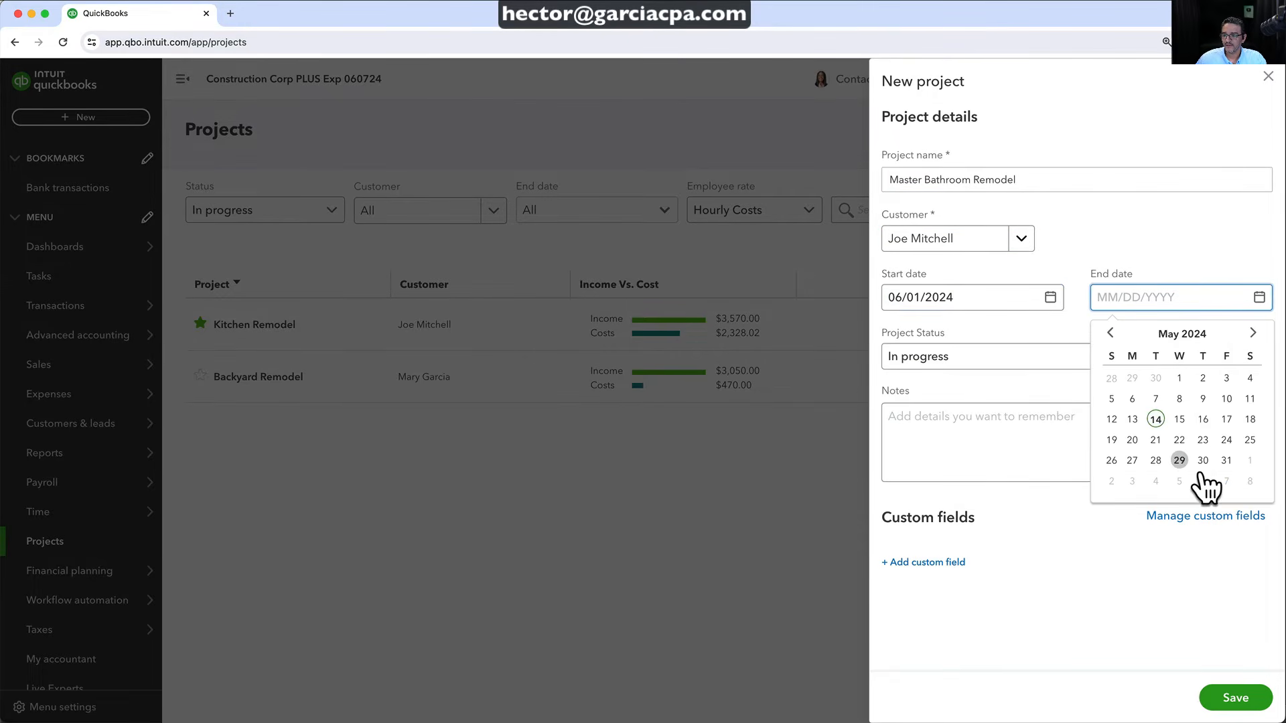
pyautogui.click(1252, 333)
pyautogui.click(1252, 333)
pyautogui.click(1178, 461)
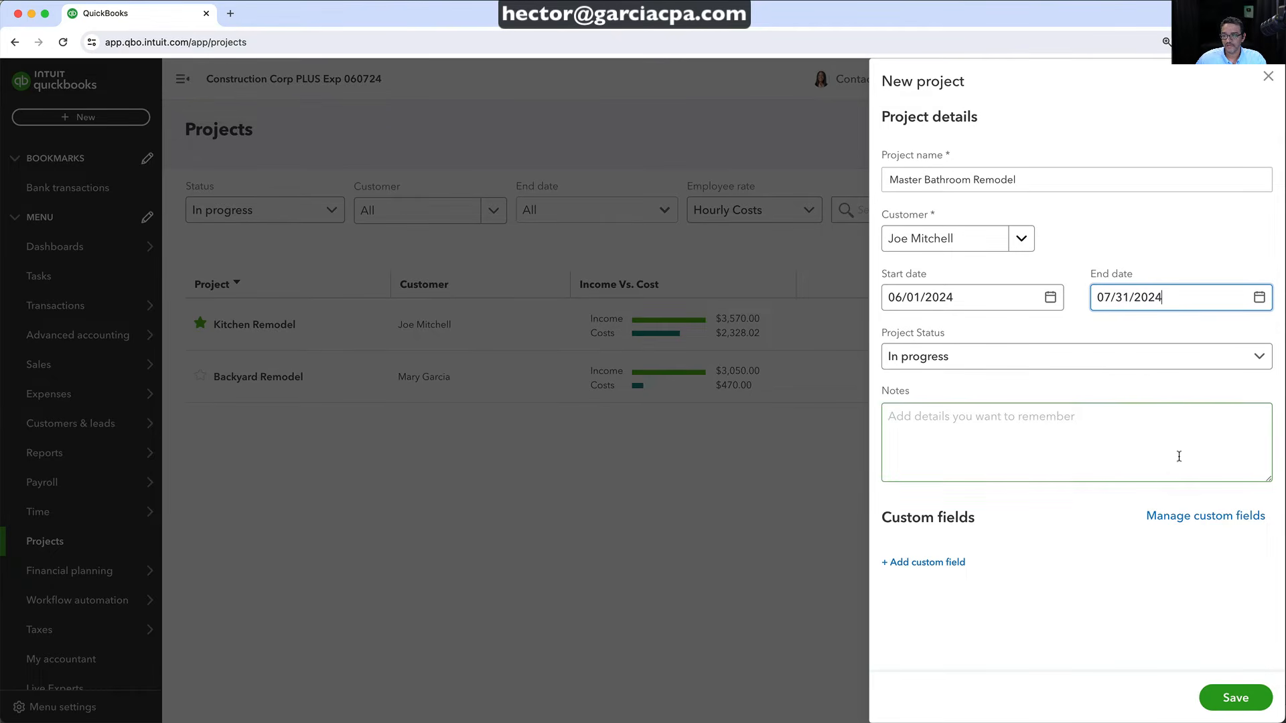
pyautogui.click(933, 365)
pyautogui.click(933, 365)
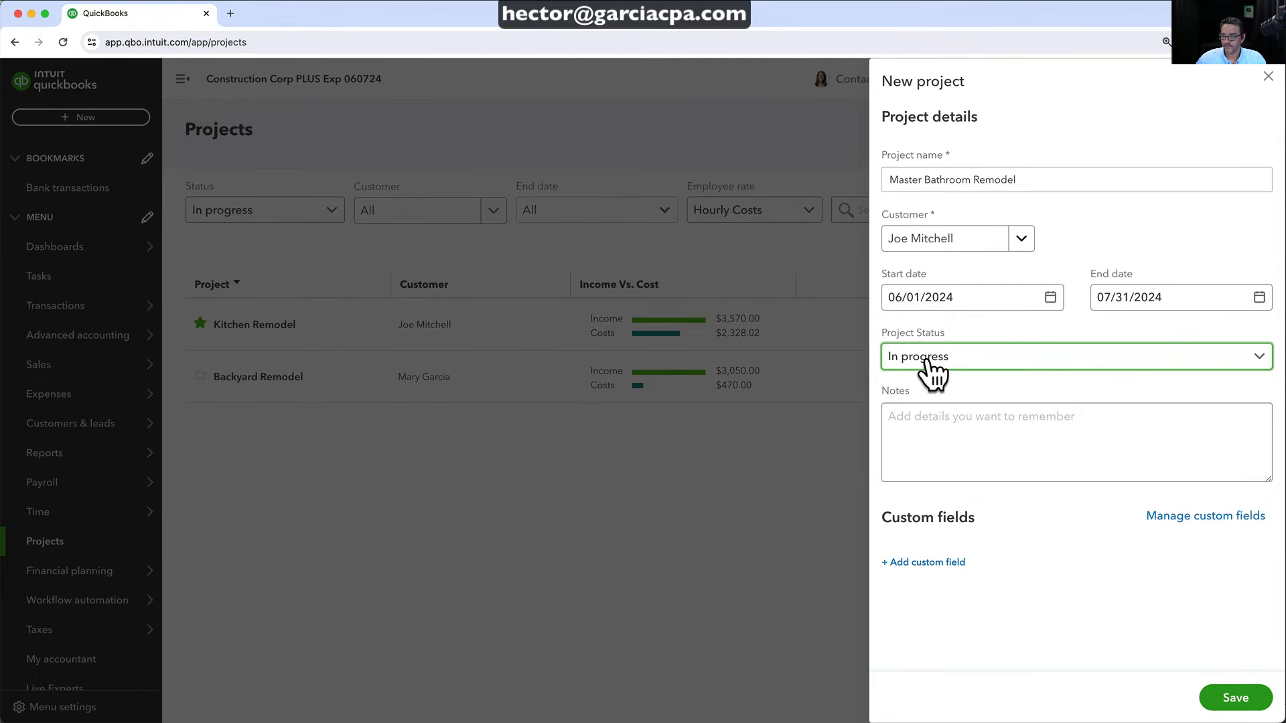
pyautogui.click(1234, 698)
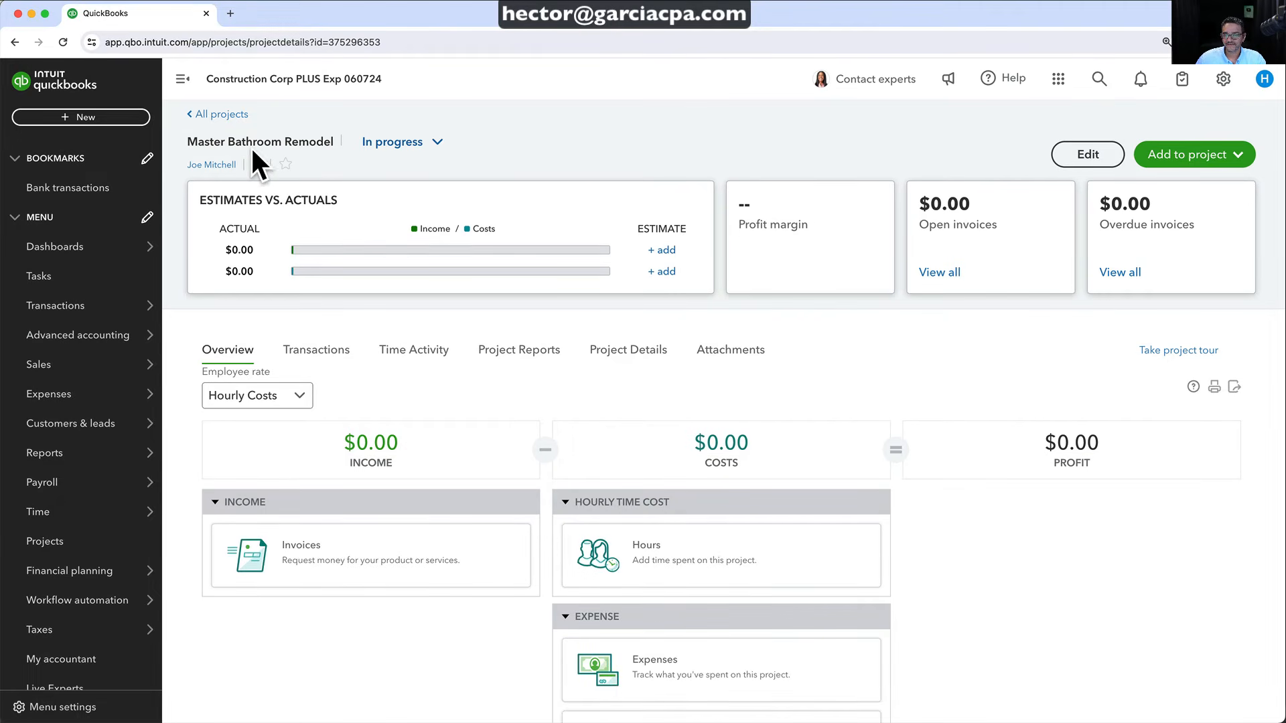
pyautogui.click(217, 114)
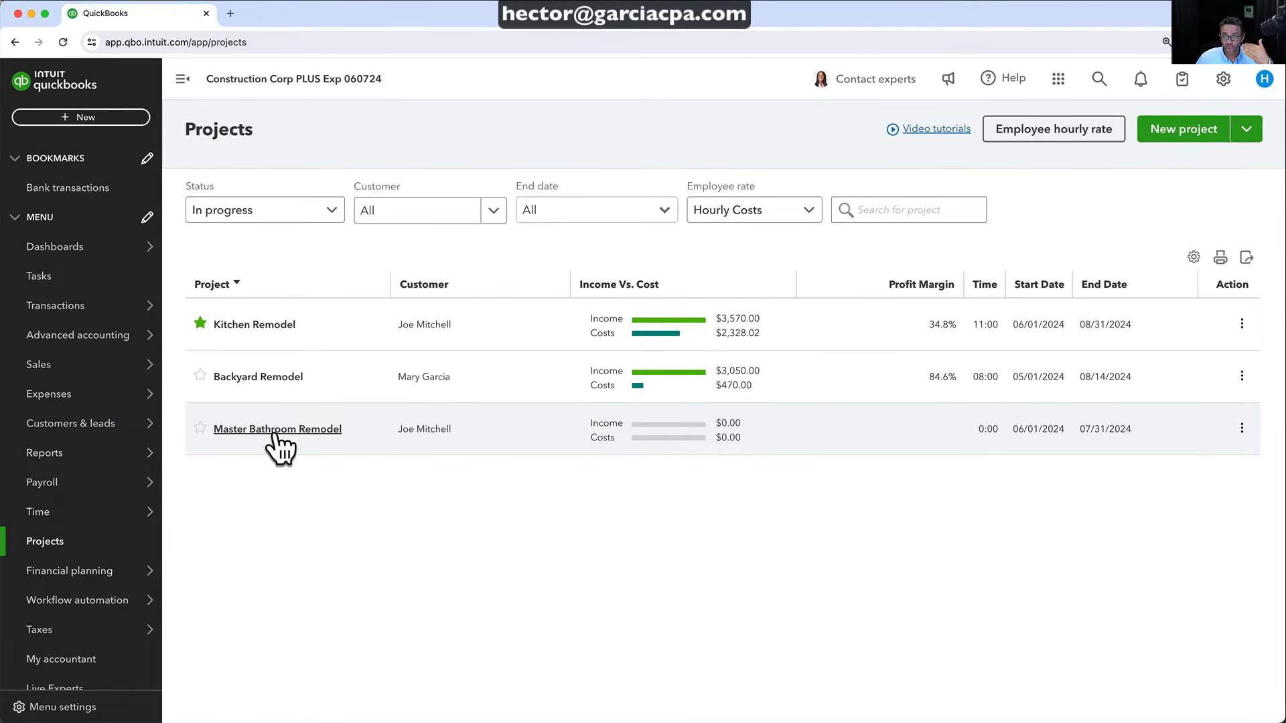
# Open Master Bathroom Remodel and add a new Project estimate, number 1003
pyautogui.click(282, 432)
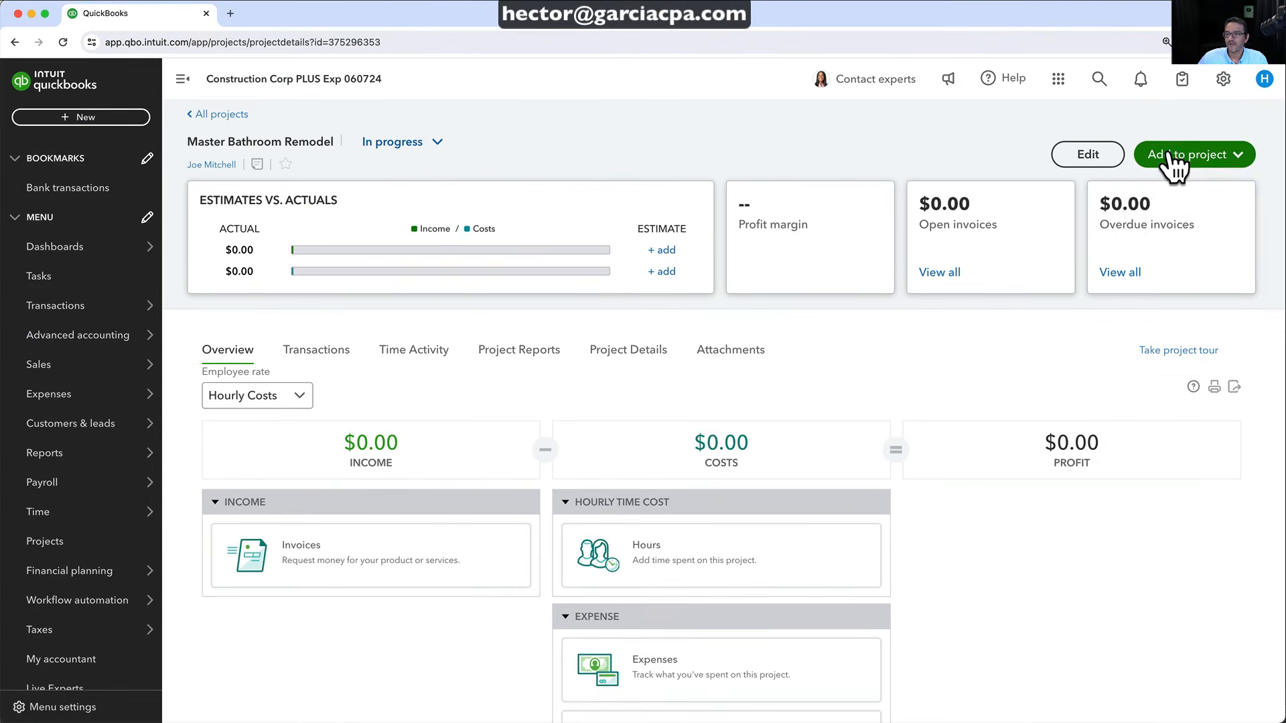
pyautogui.click(1156, 158)
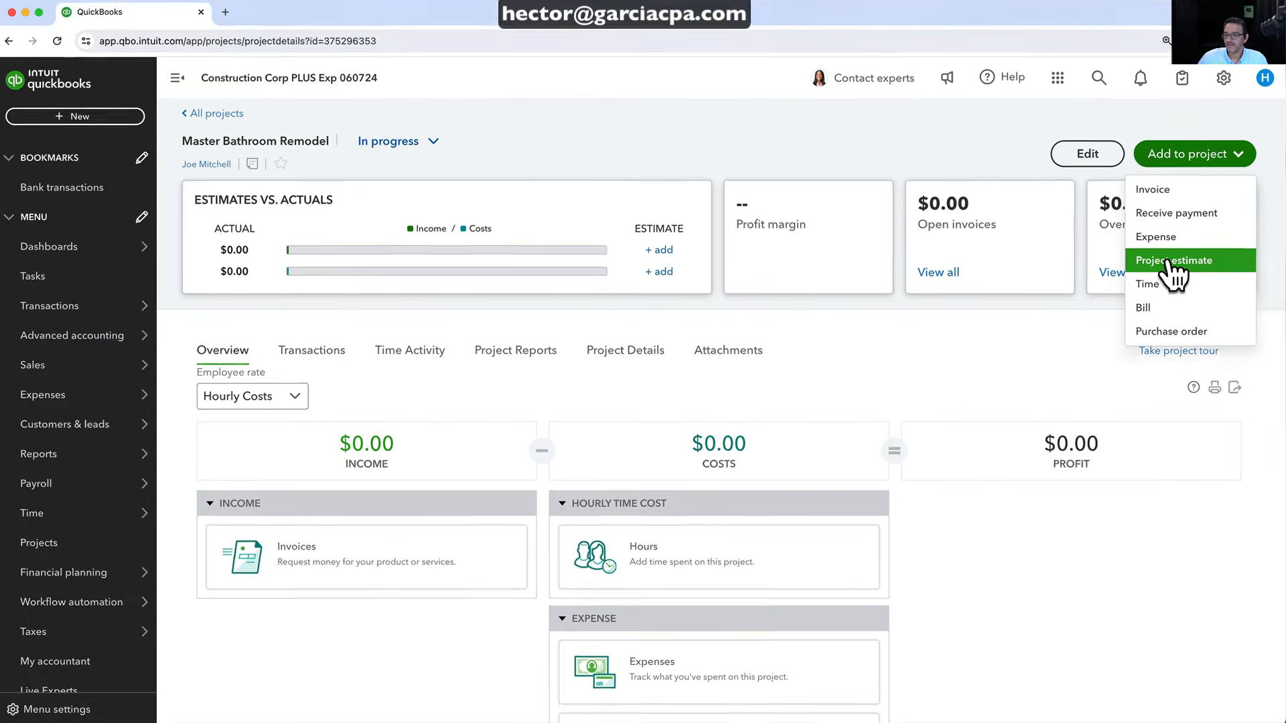
pyautogui.click(1177, 264)
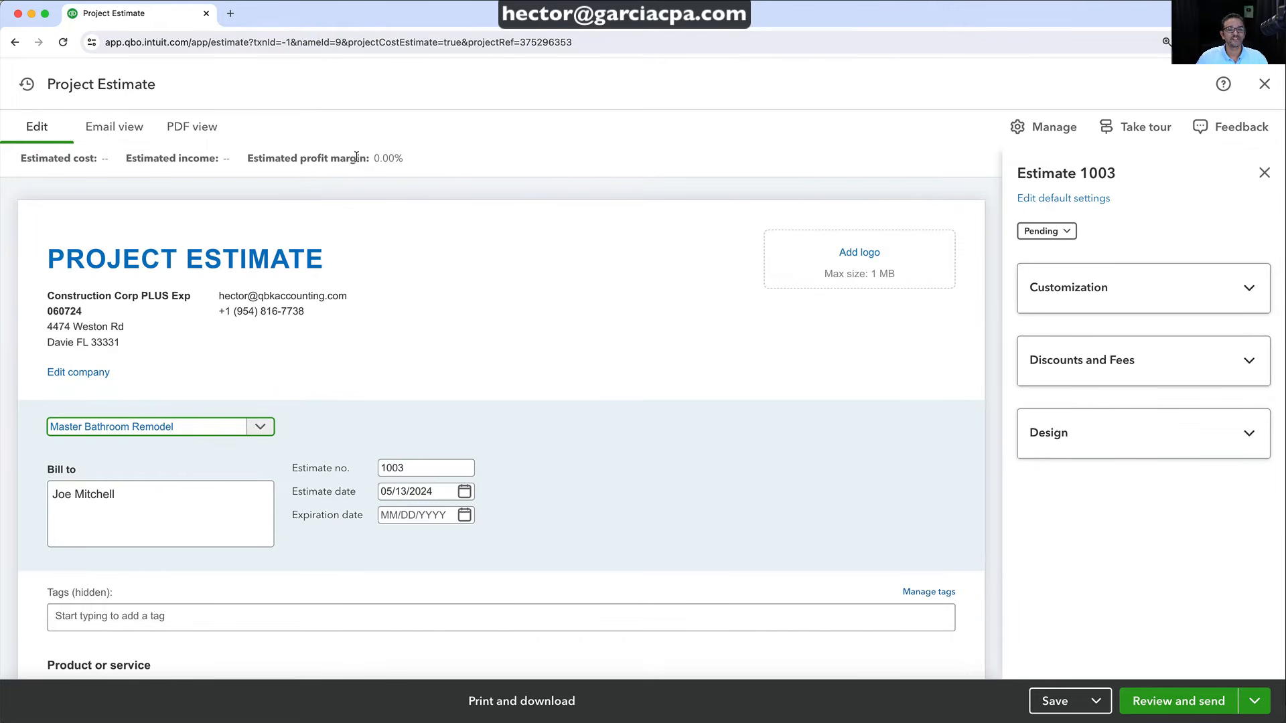
# Close the estimate settings panel and put Project Cost on line 1, adding Equipment, Materials and Labor Charges lines
pyautogui.scroll(-5, 368, 343)
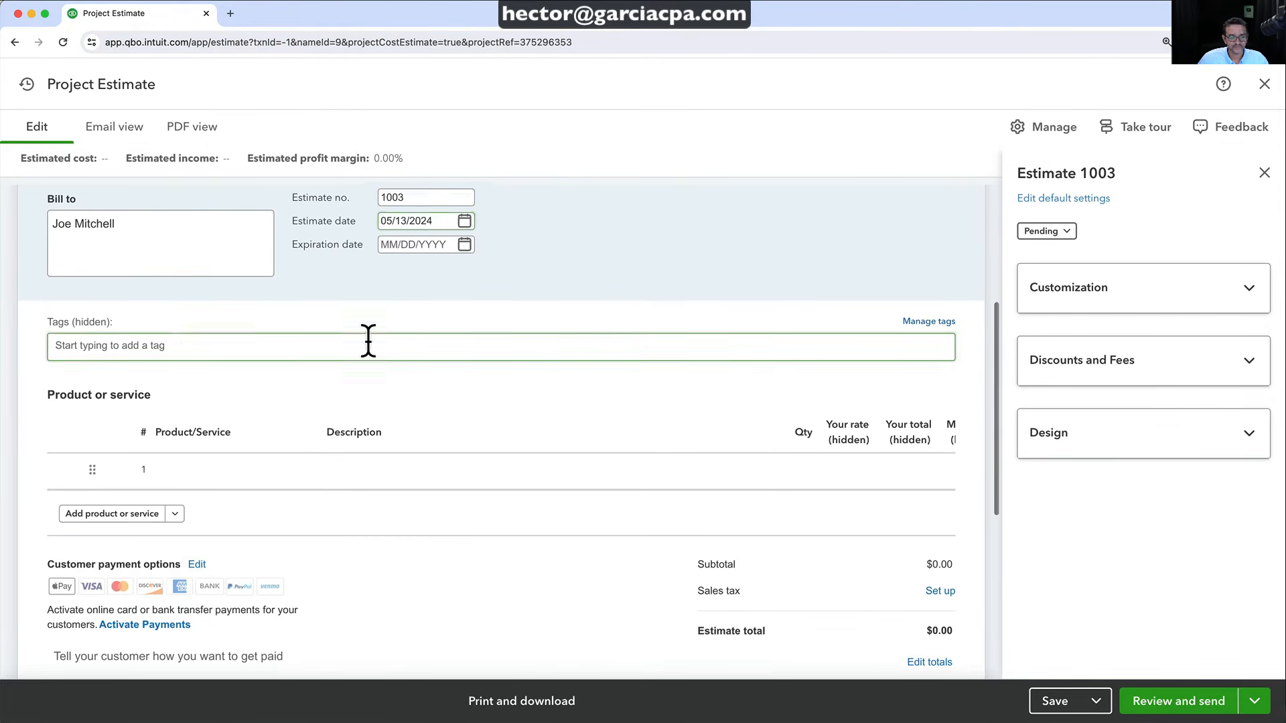
pyautogui.click(1264, 174)
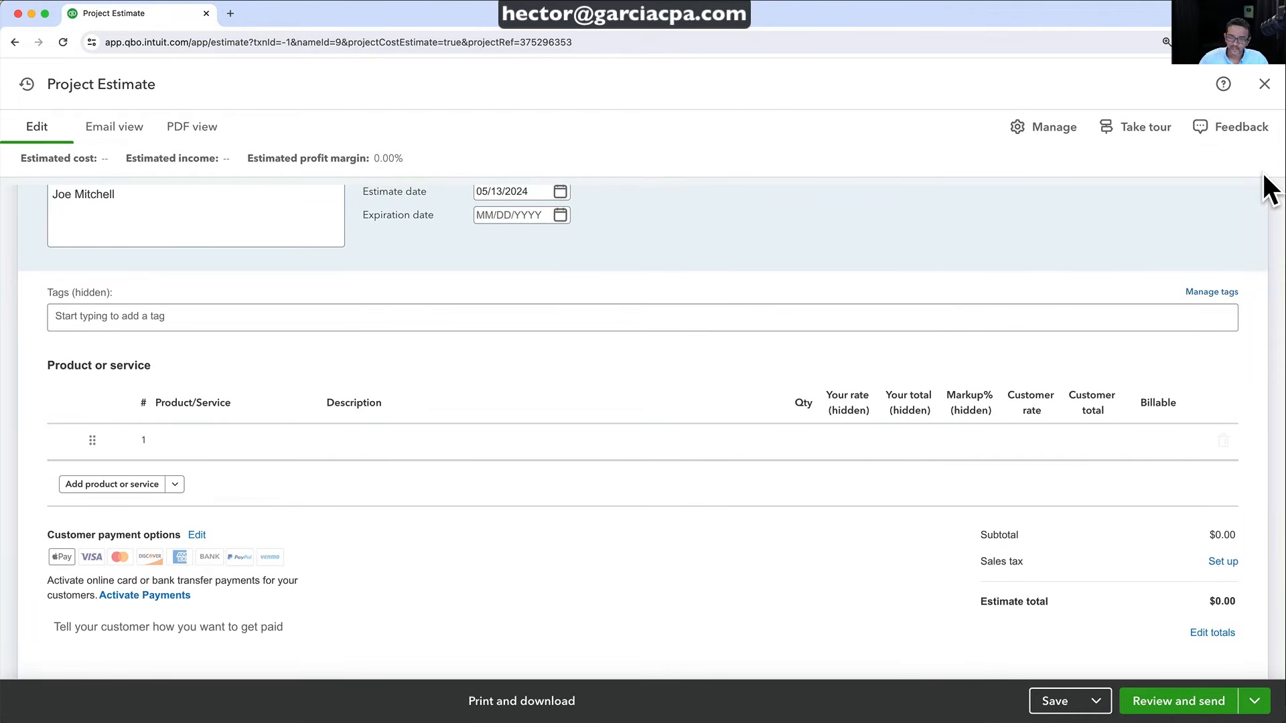
pyautogui.click(168, 439)
pyautogui.click(238, 442)
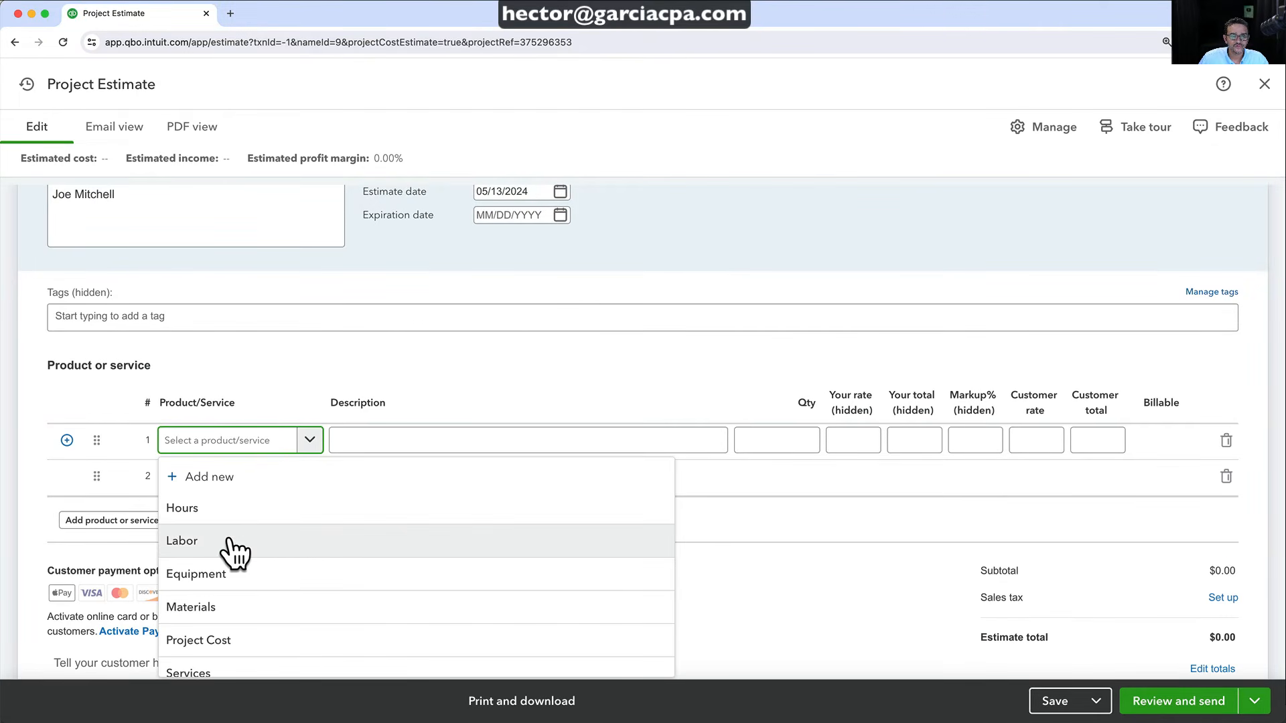
pyautogui.scroll(-1, 212, 596)
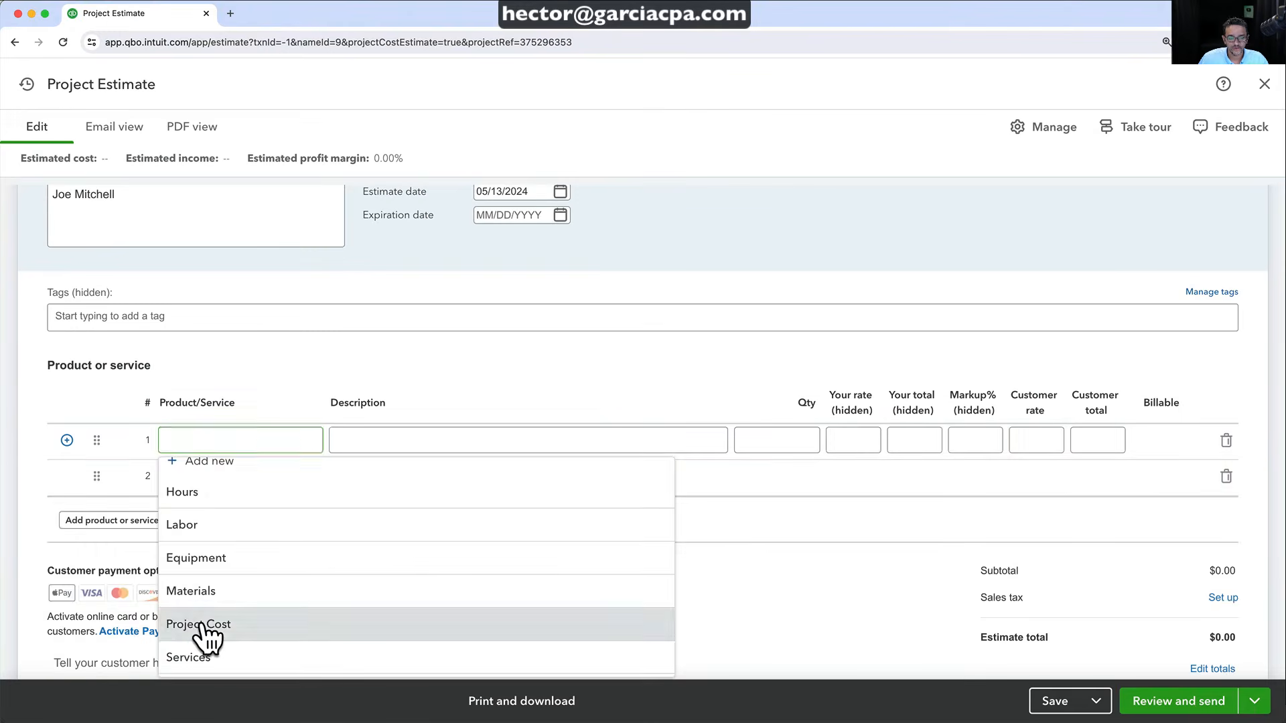
pyautogui.click(201, 624)
pyautogui.scroll(-1, 401, 373)
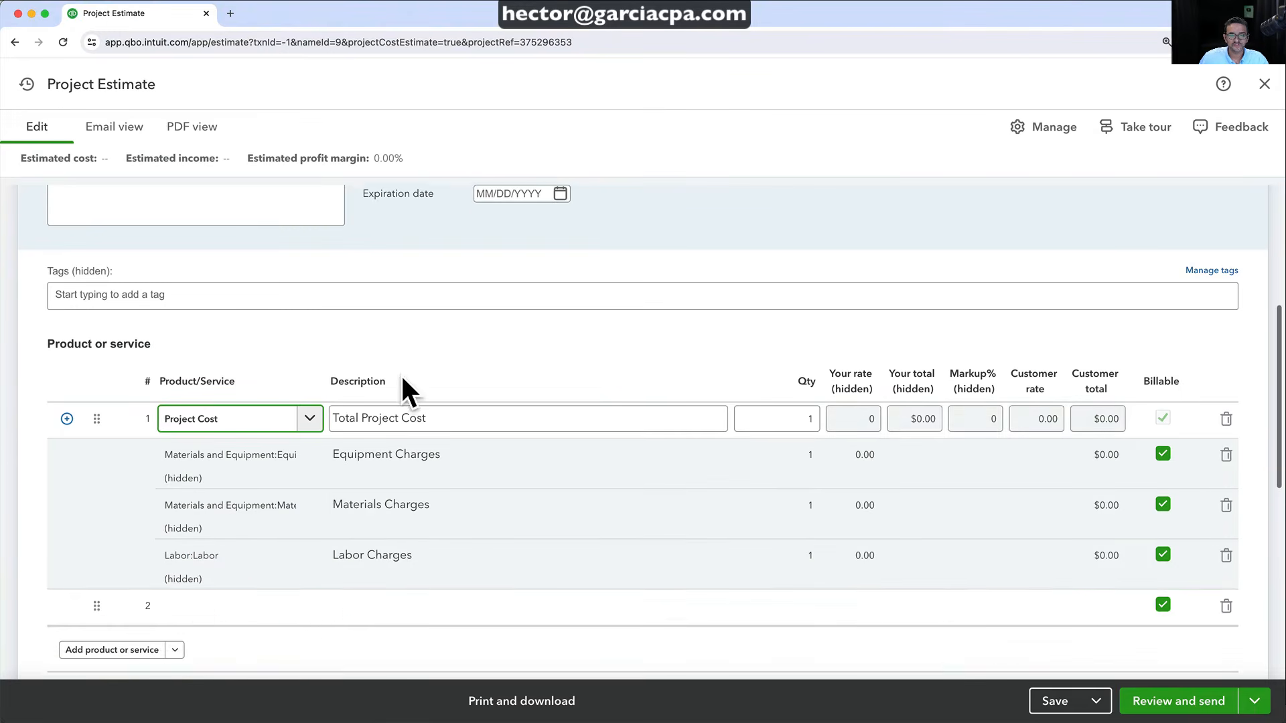
pyautogui.click(253, 445)
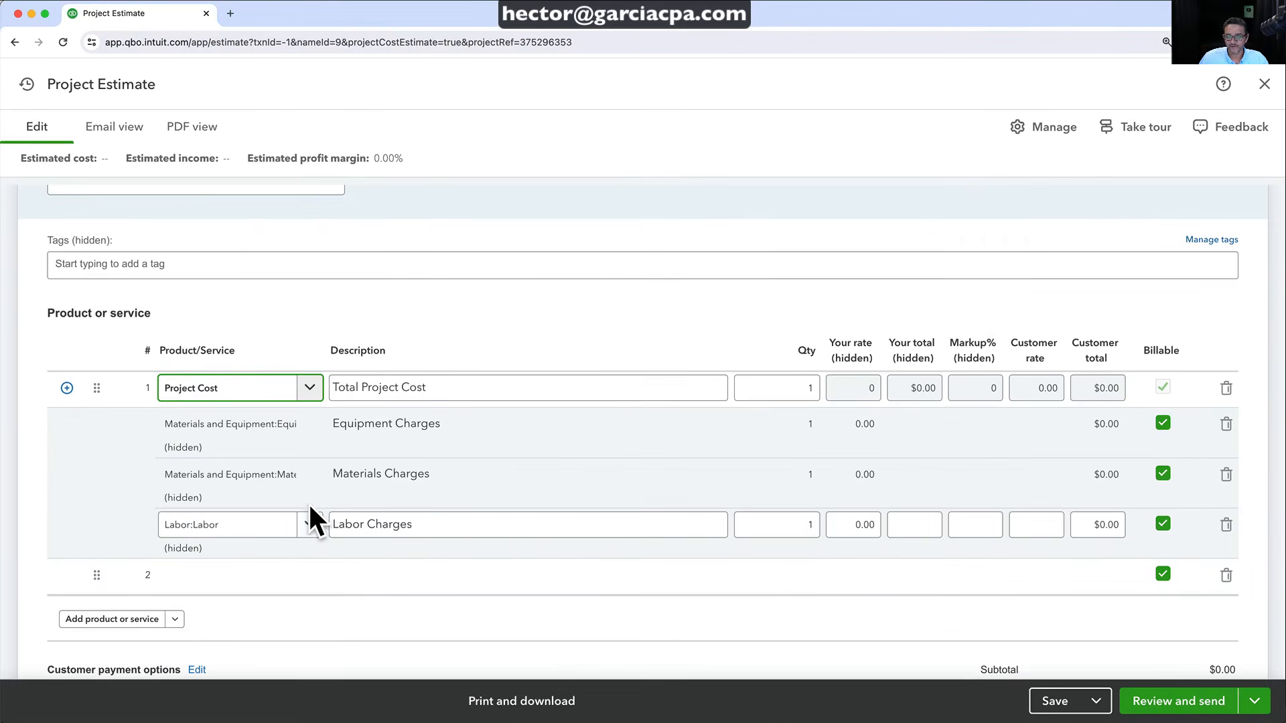
pyautogui.scroll(1, 378, 594)
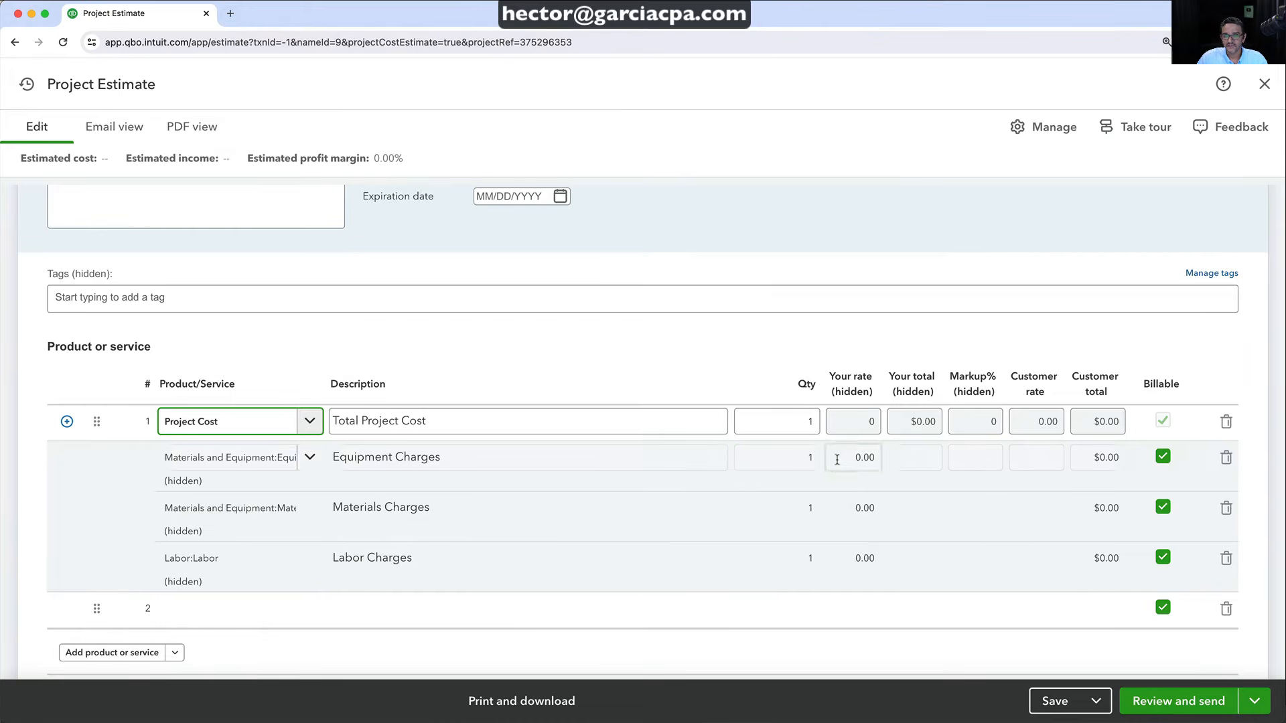
# Price Equipment Charges at 4.5 × $150 with 40% markup, correcting 'Backhow' to 'Backhoe'
pyautogui.click(737, 528)
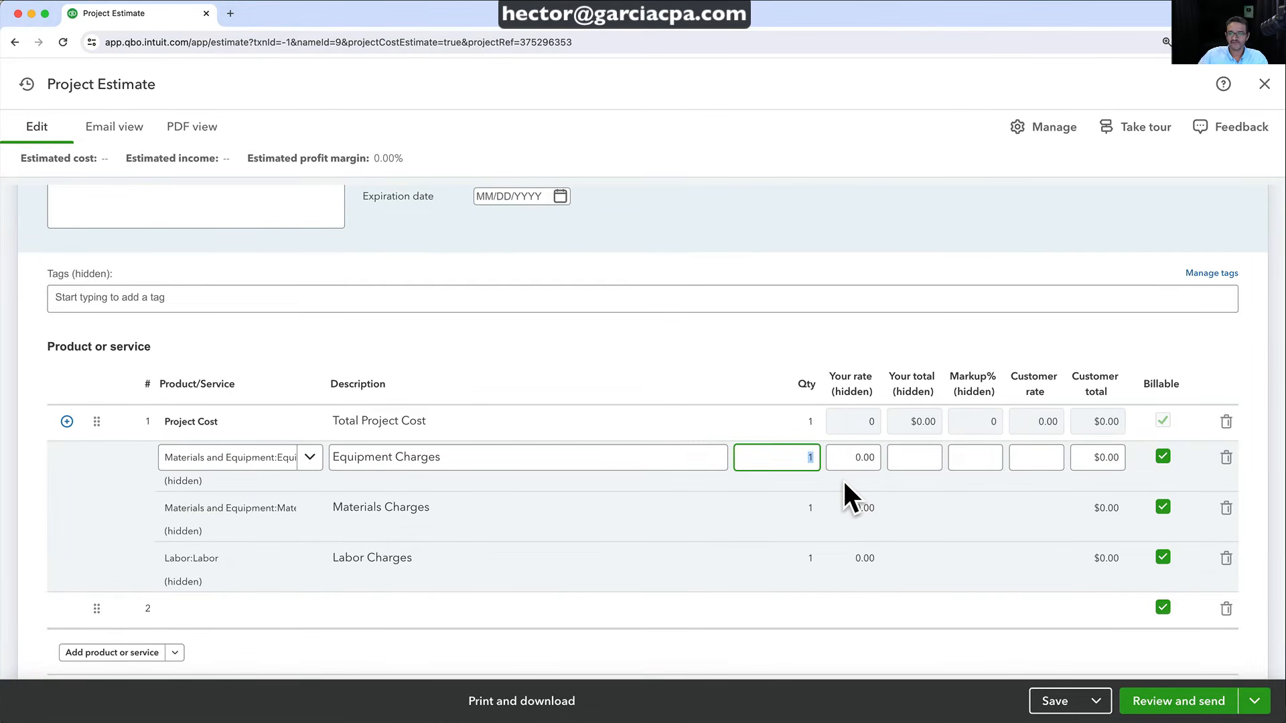
pyautogui.write('4.5')
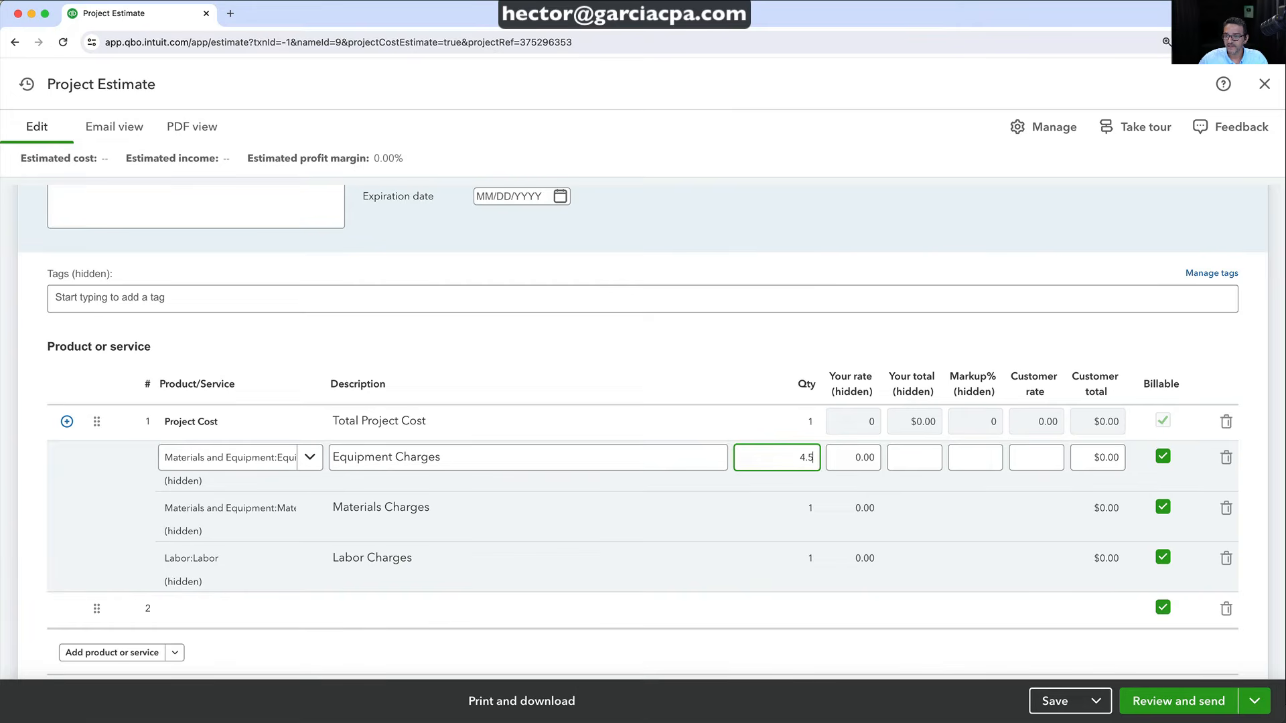
pyautogui.press('Tab')
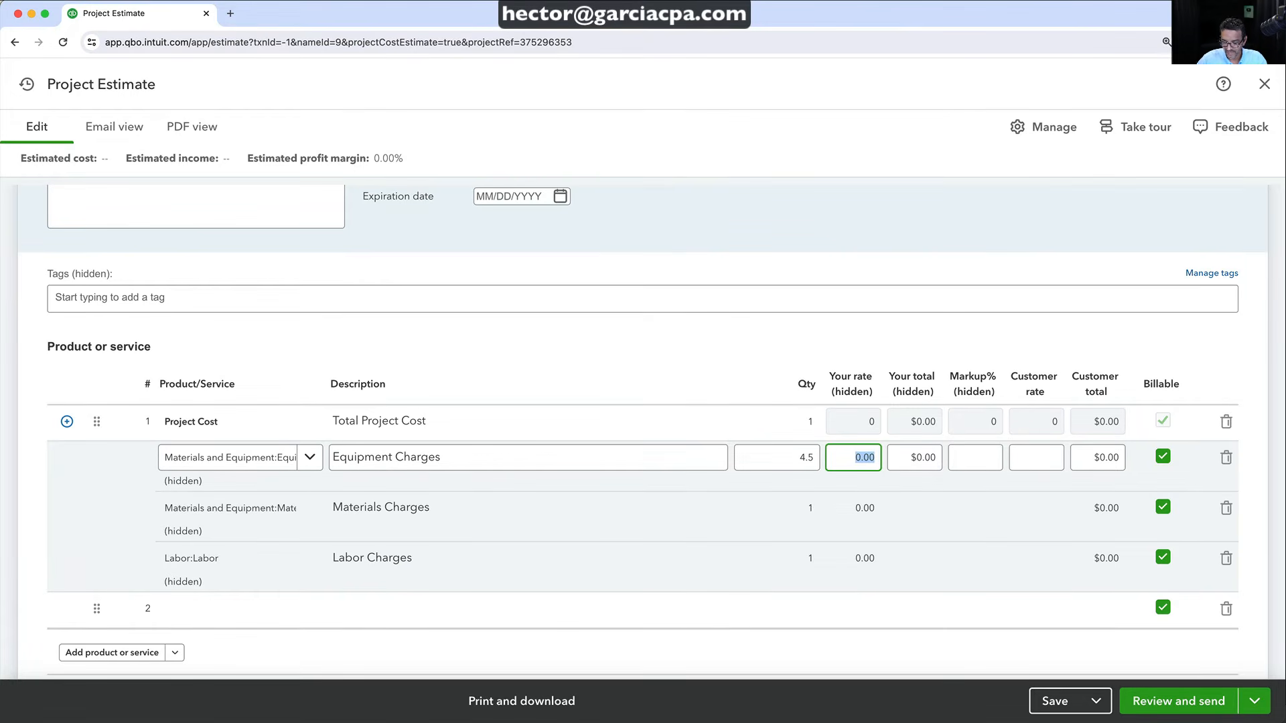
pyautogui.press('Tab')
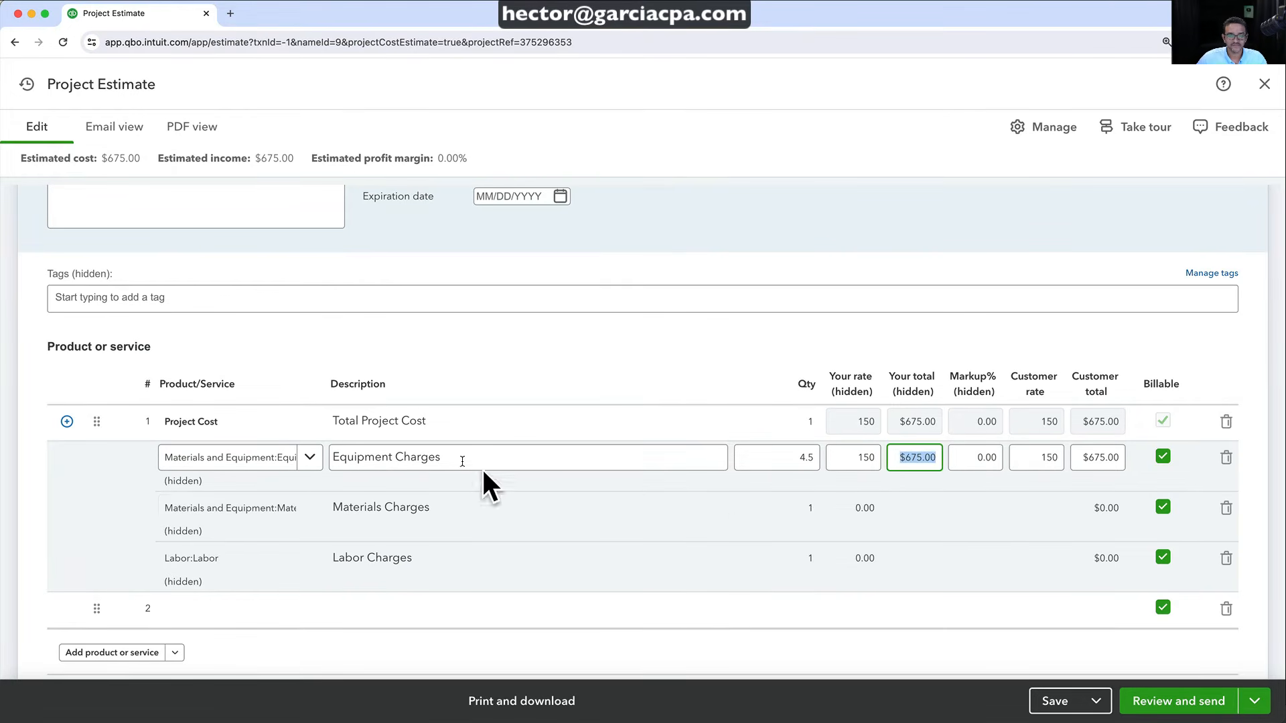
pyautogui.click(463, 455)
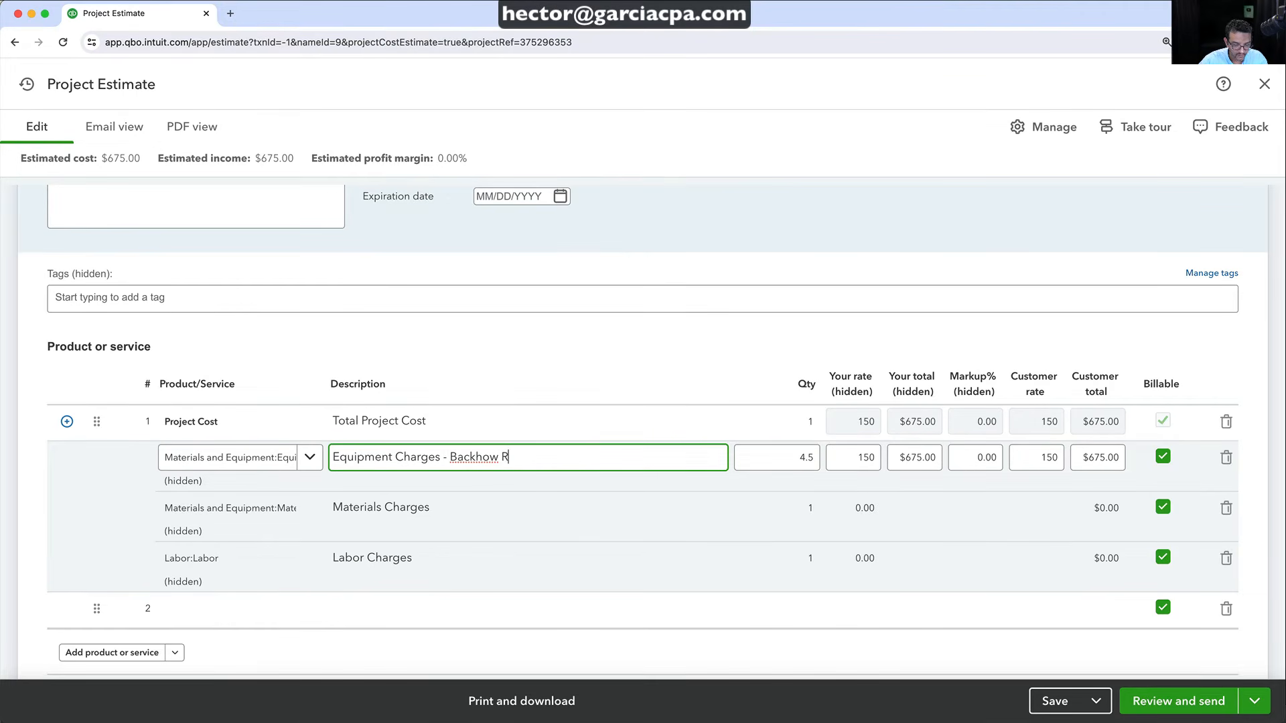
pyautogui.rightClick(480, 452)
pyautogui.click(496, 459)
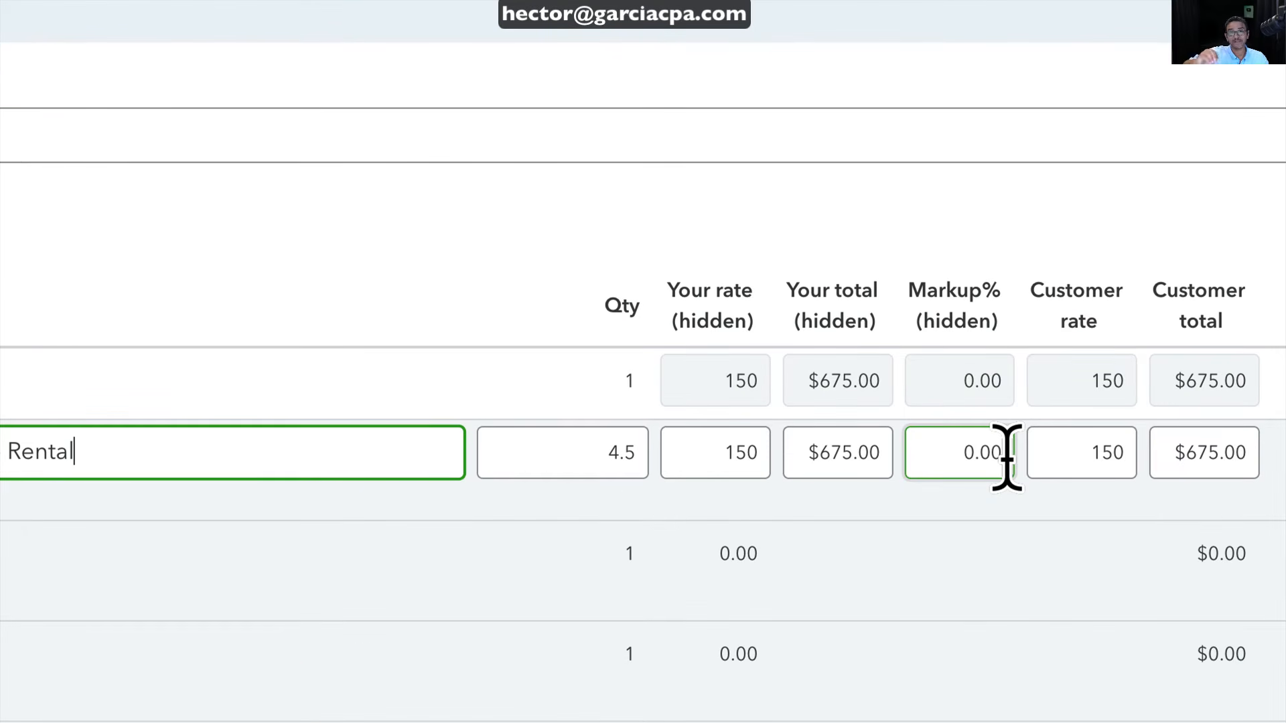
pyautogui.click(993, 460)
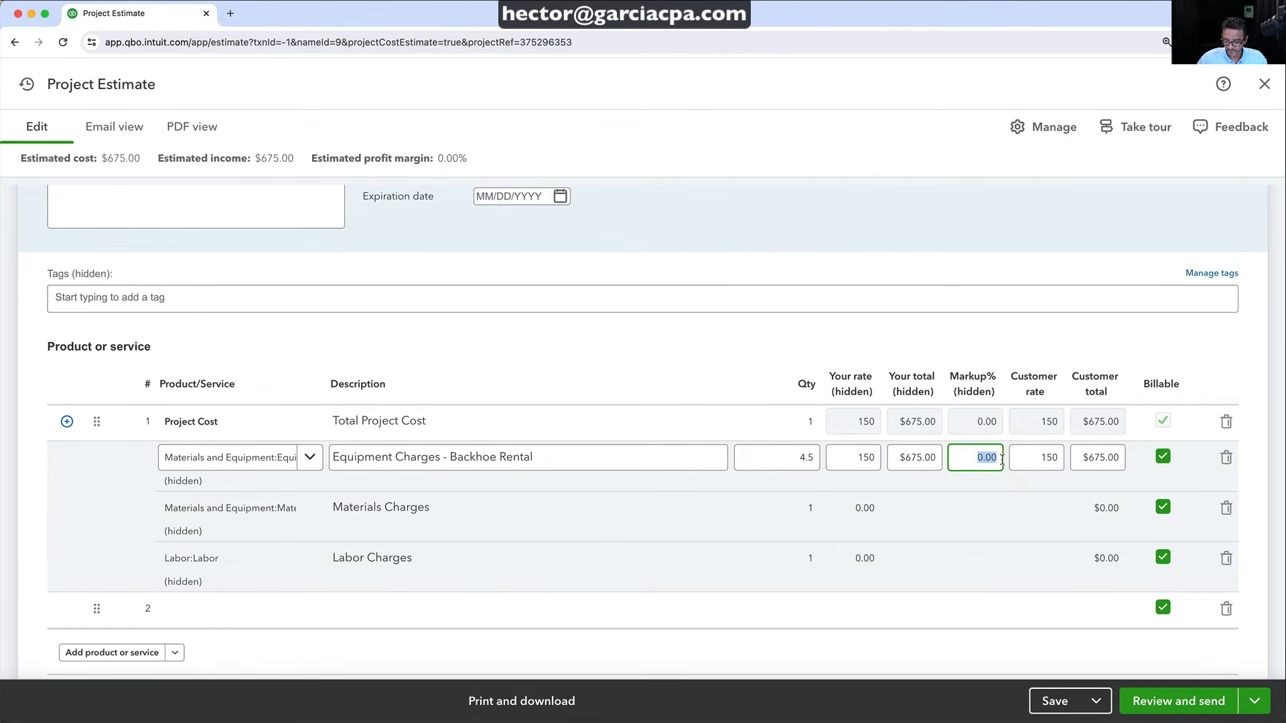
pyautogui.press('Tab')
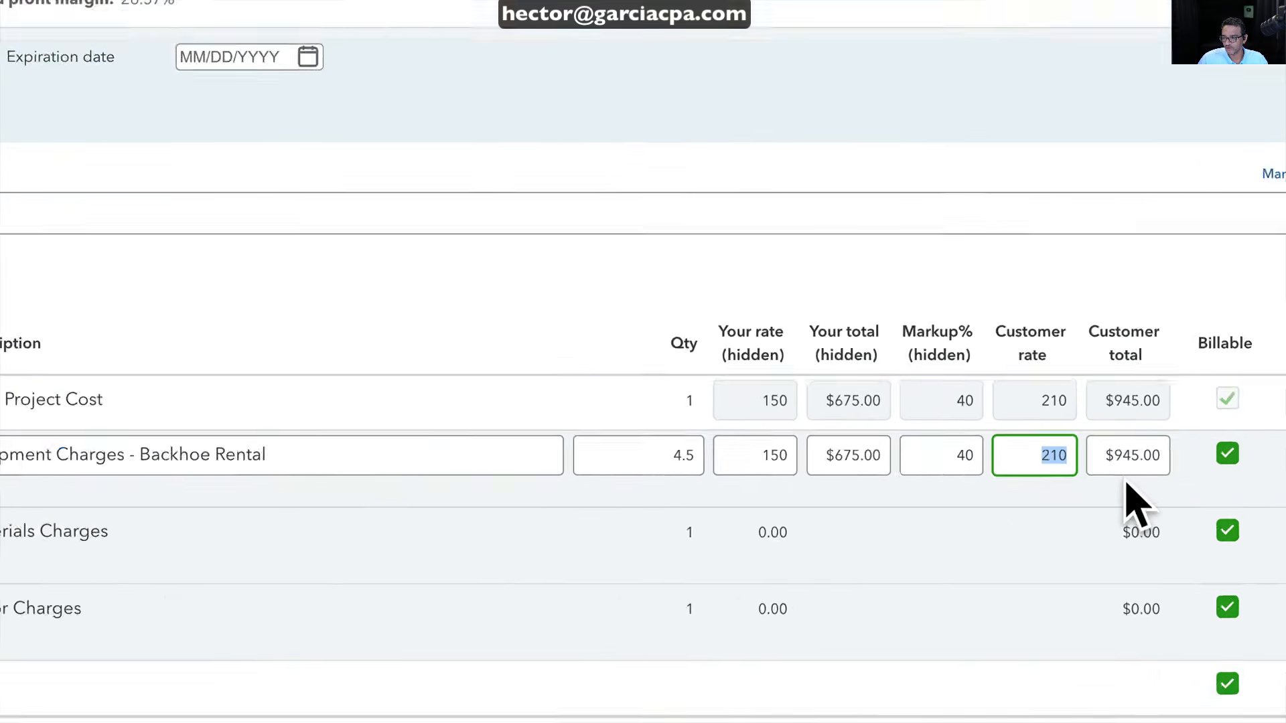
# Set the Materials Charges cost to $12,500 with a 60% markup
pyautogui.click(1045, 529)
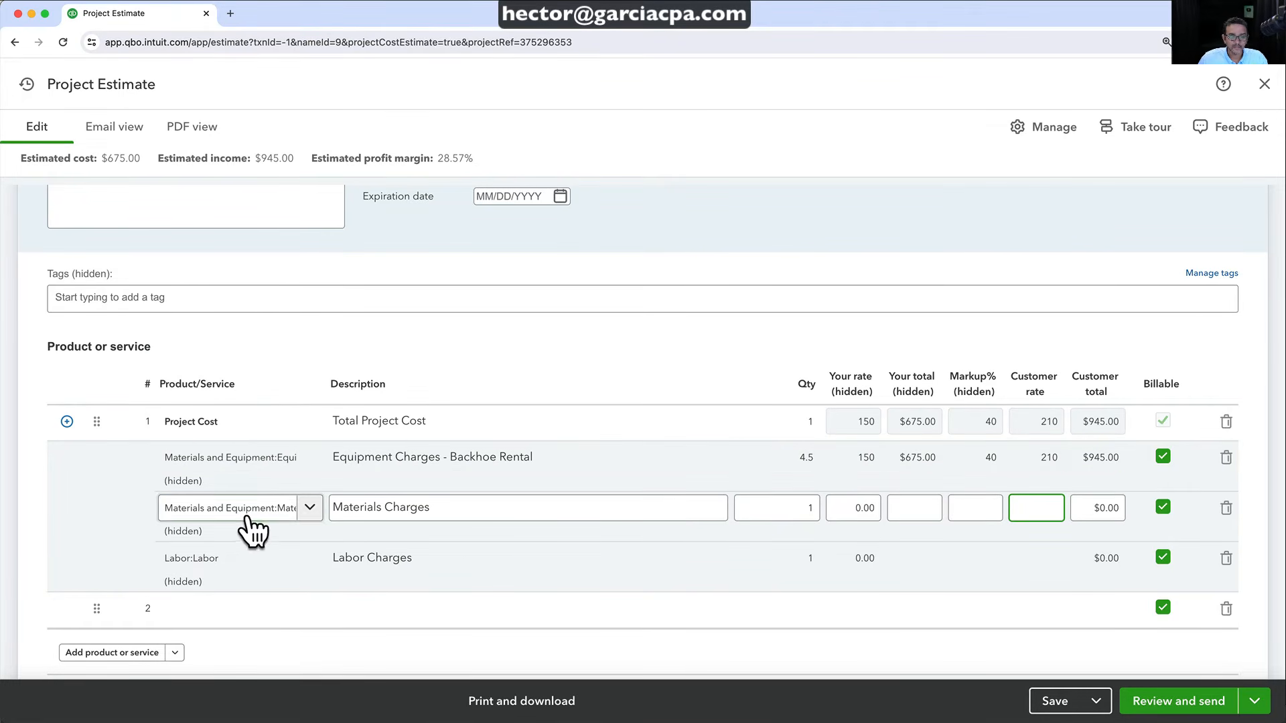
pyautogui.click(859, 509)
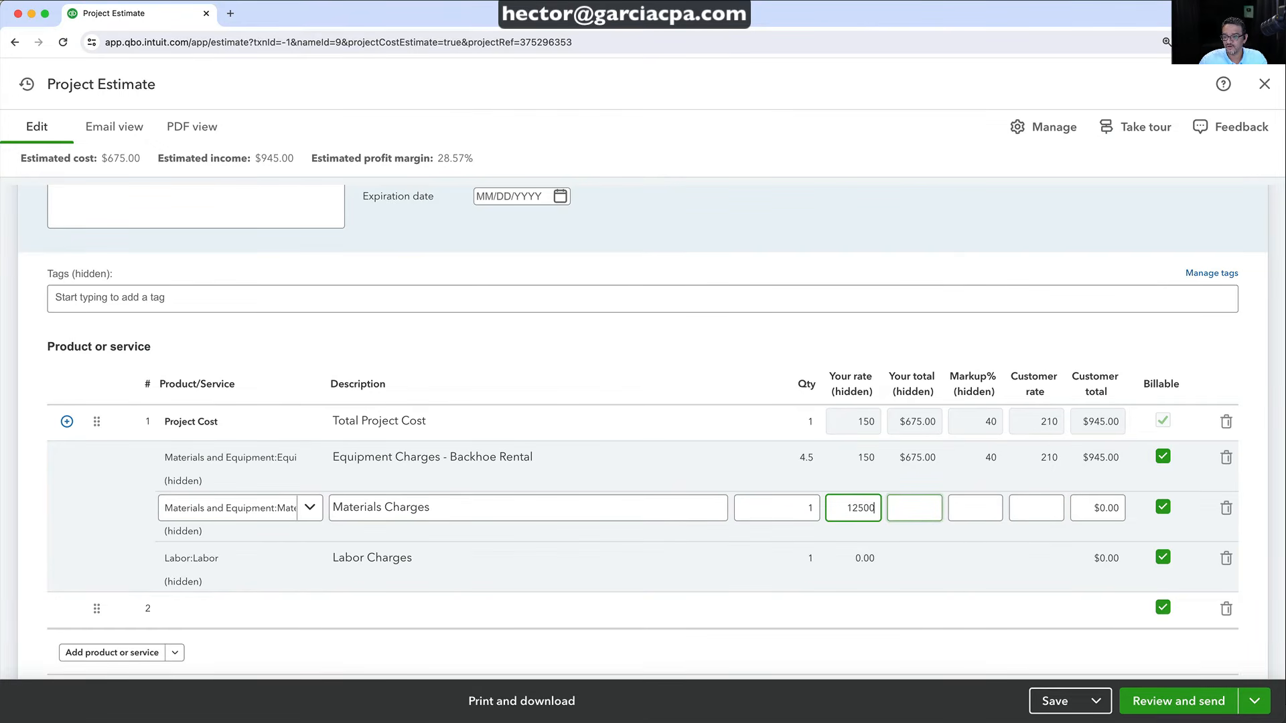
pyautogui.write('12500')
pyautogui.press('Tab')
pyautogui.click(967, 504)
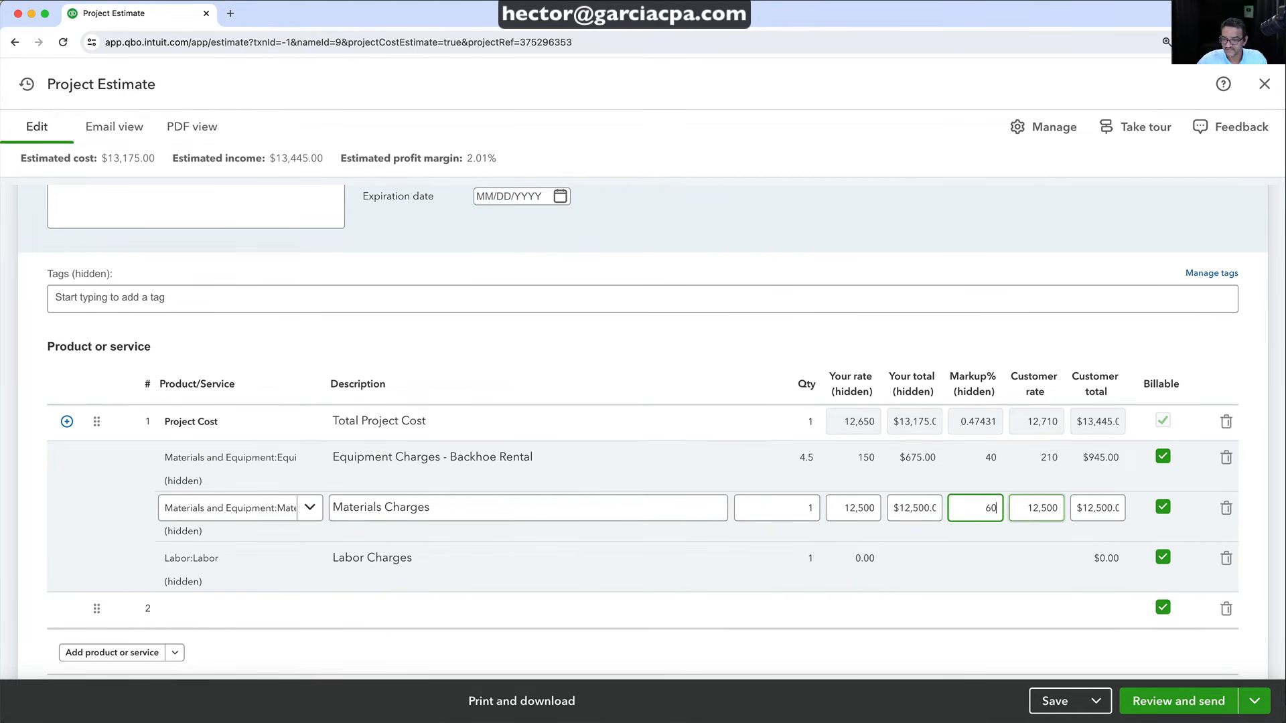
pyautogui.press('Tab')
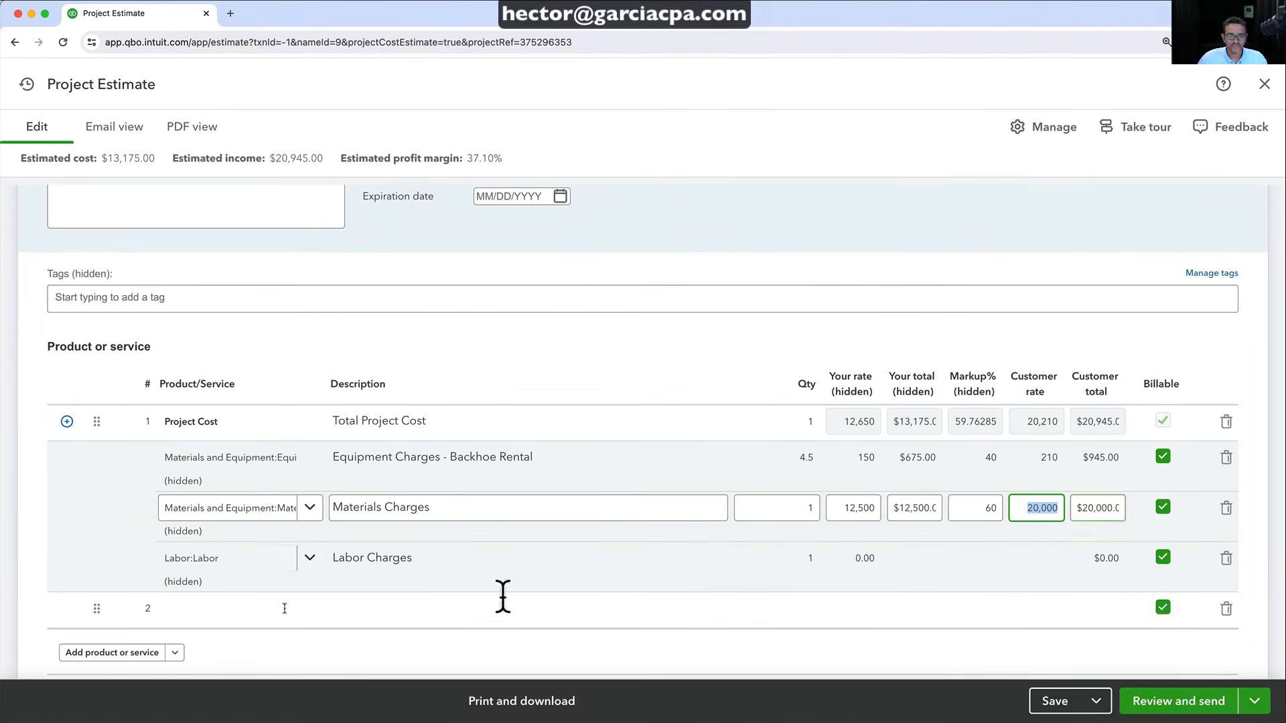
# Price Labor Charges at 46 hours × $75 with 25% markup, a $4,312.50 customer total
pyautogui.click(770, 570)
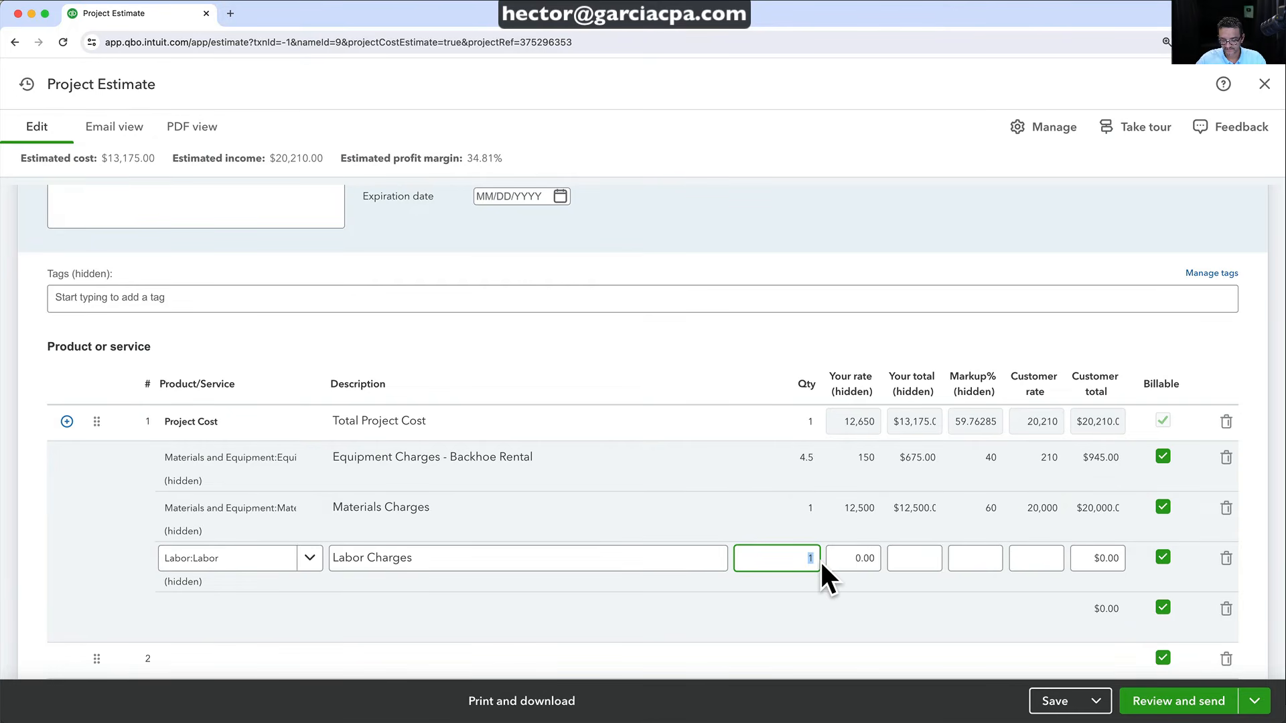
pyautogui.write('46')
pyautogui.press('Tab')
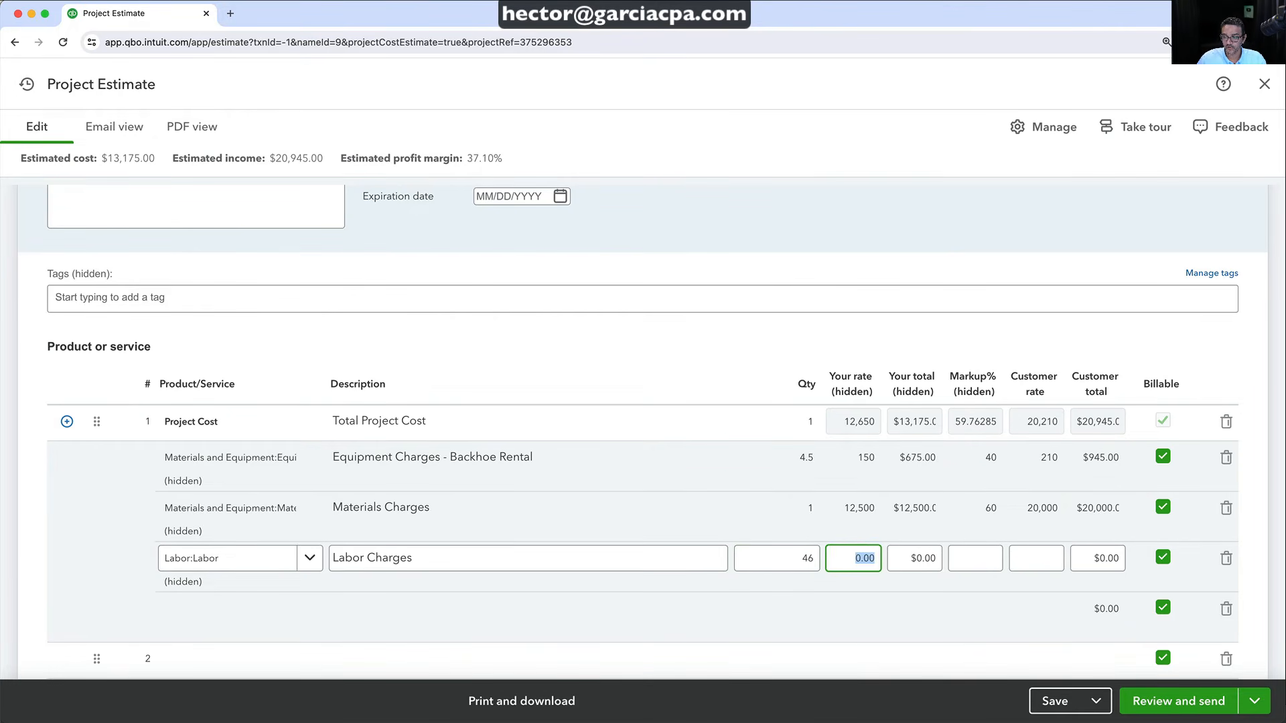
pyautogui.write('7')
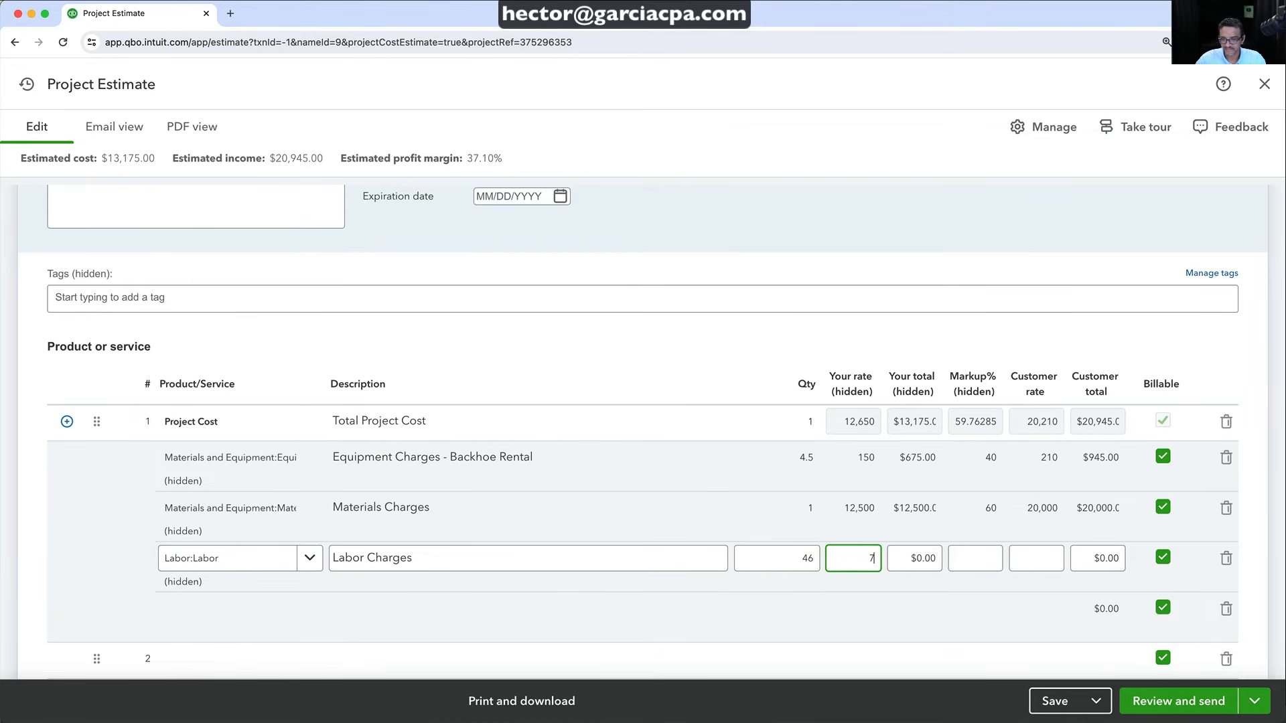
pyautogui.write('5')
pyautogui.press('Tab')
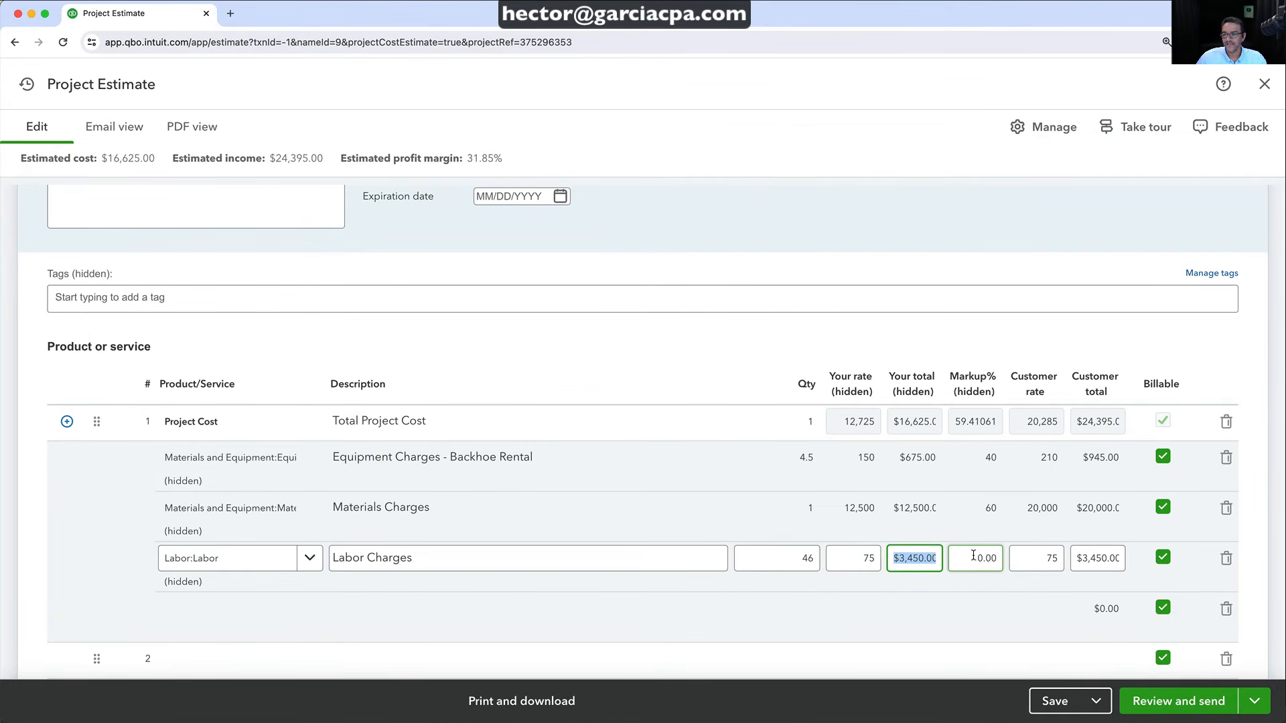
pyautogui.press('Tab')
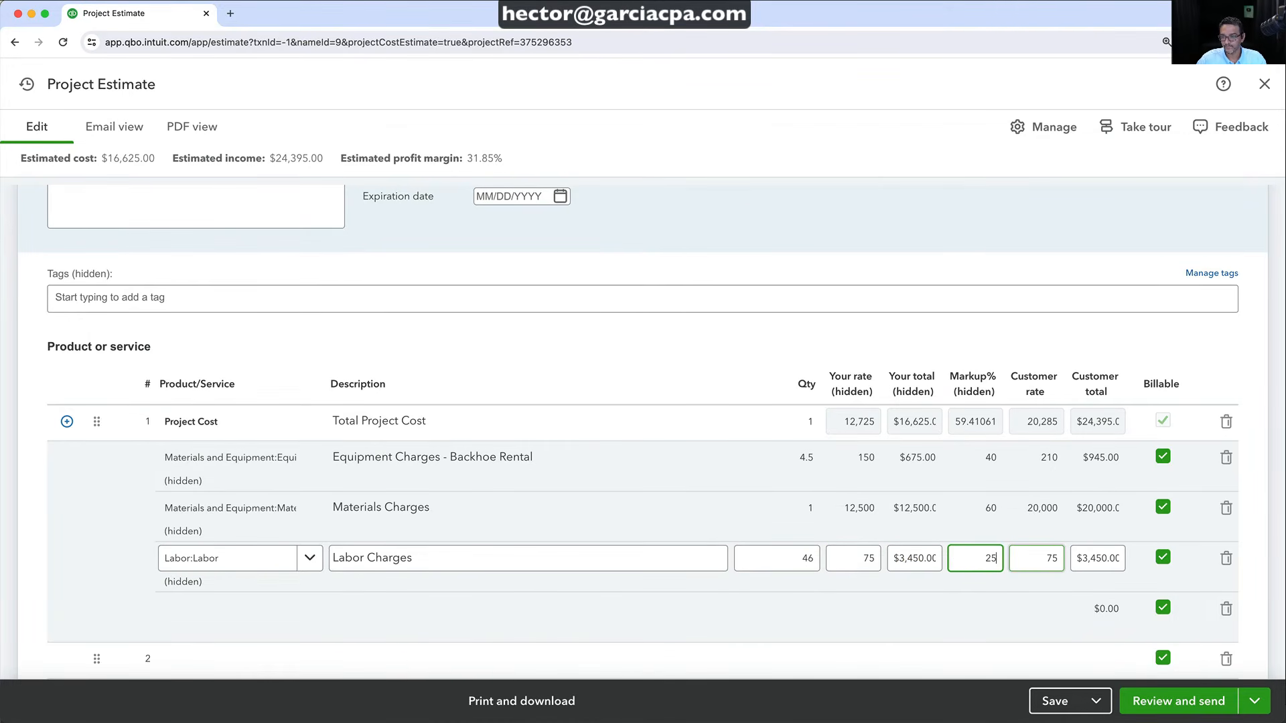
pyautogui.press('Tab')
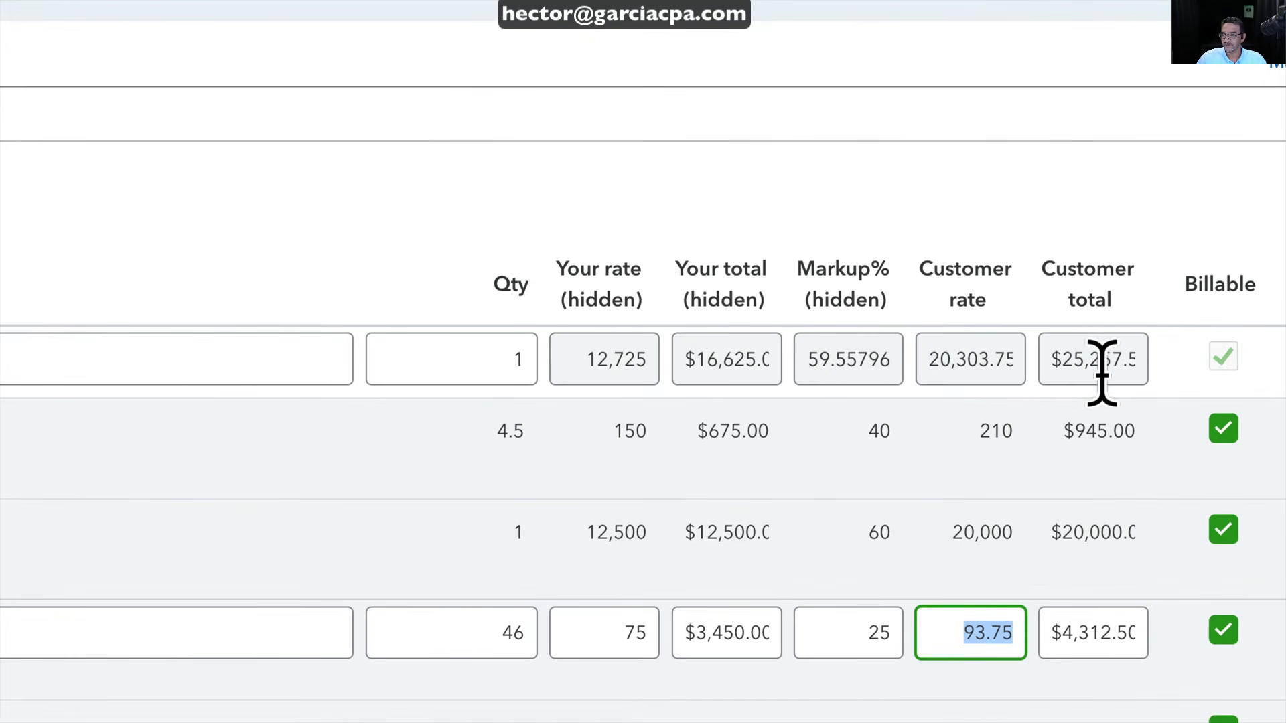
pyautogui.click(1092, 409)
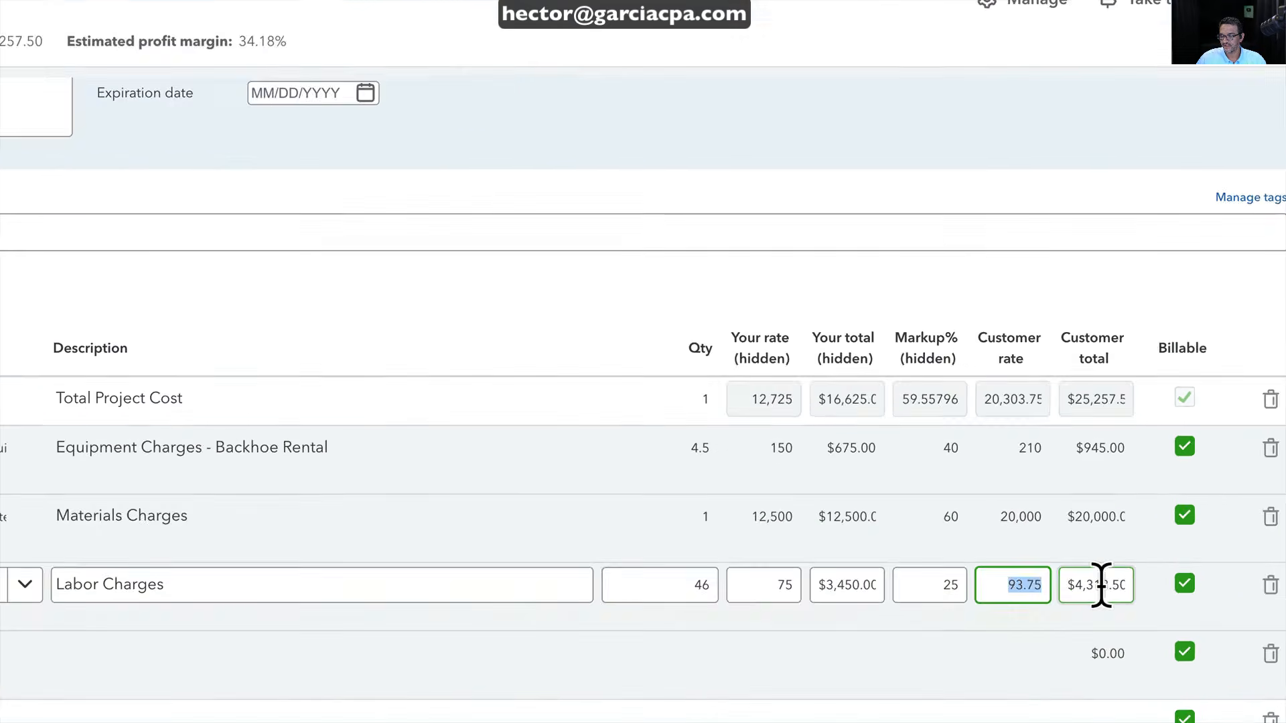
pyautogui.click(1101, 584)
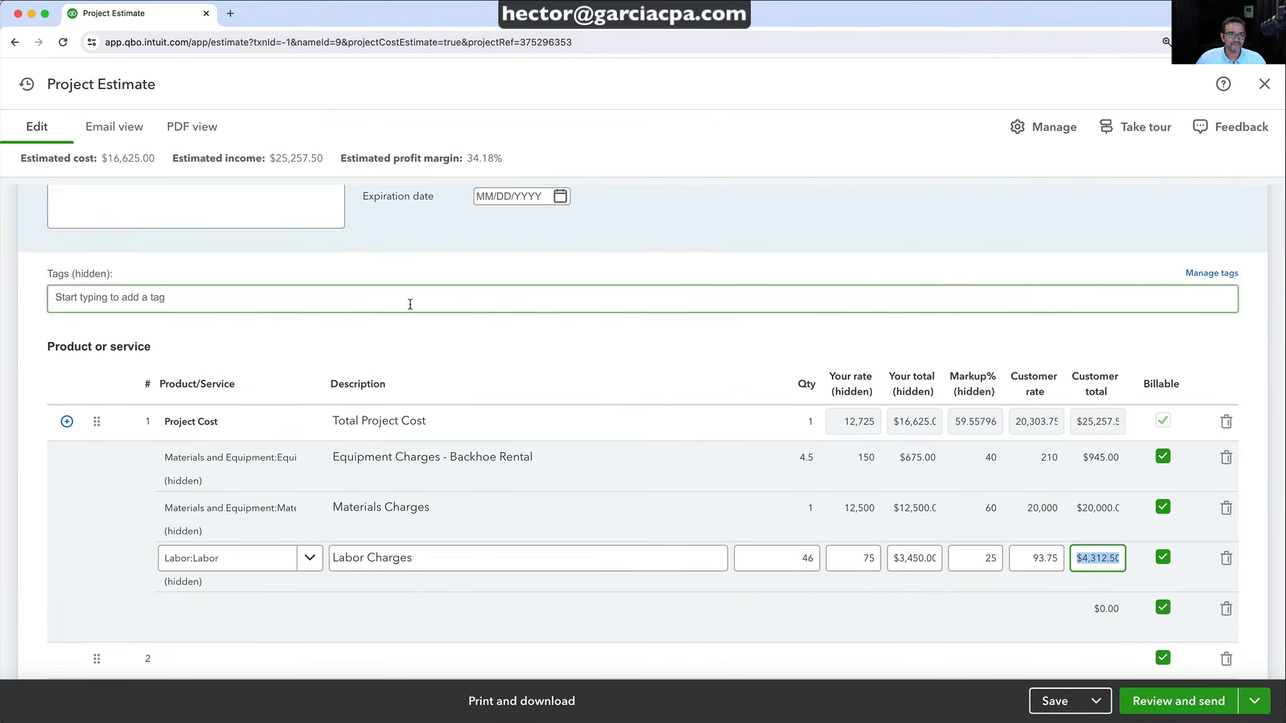
pyautogui.scroll(4, 347, 288)
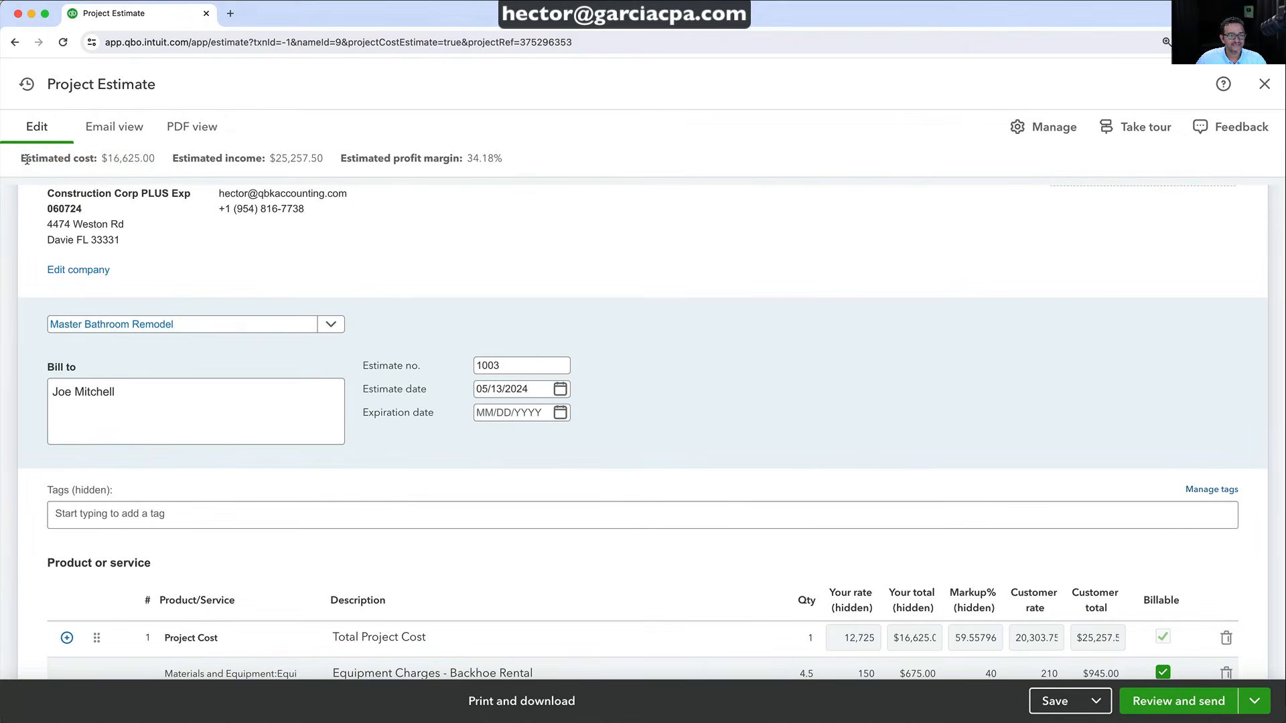
# Review the estimate's $16,625.00 estimated cost and $25,257.50 estimated income
pyautogui.moveTo(53, 175); pyautogui.dragTo(332, 168)
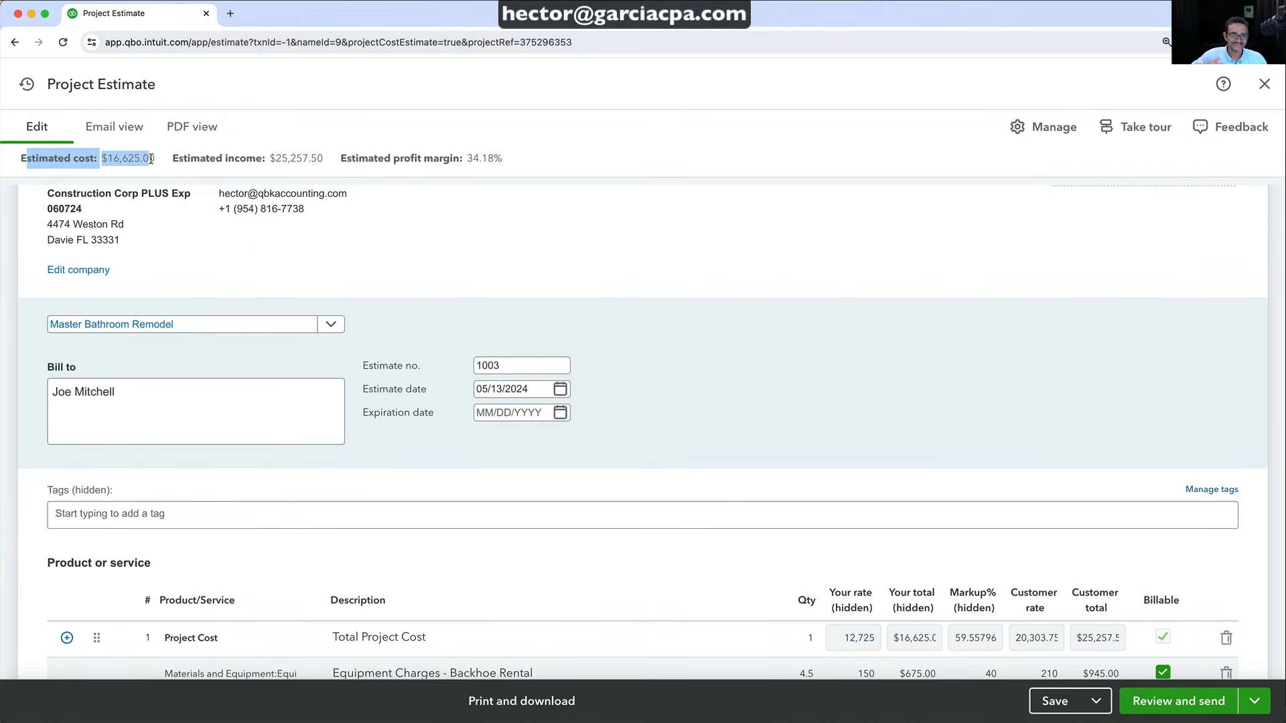
pyautogui.click(151, 158)
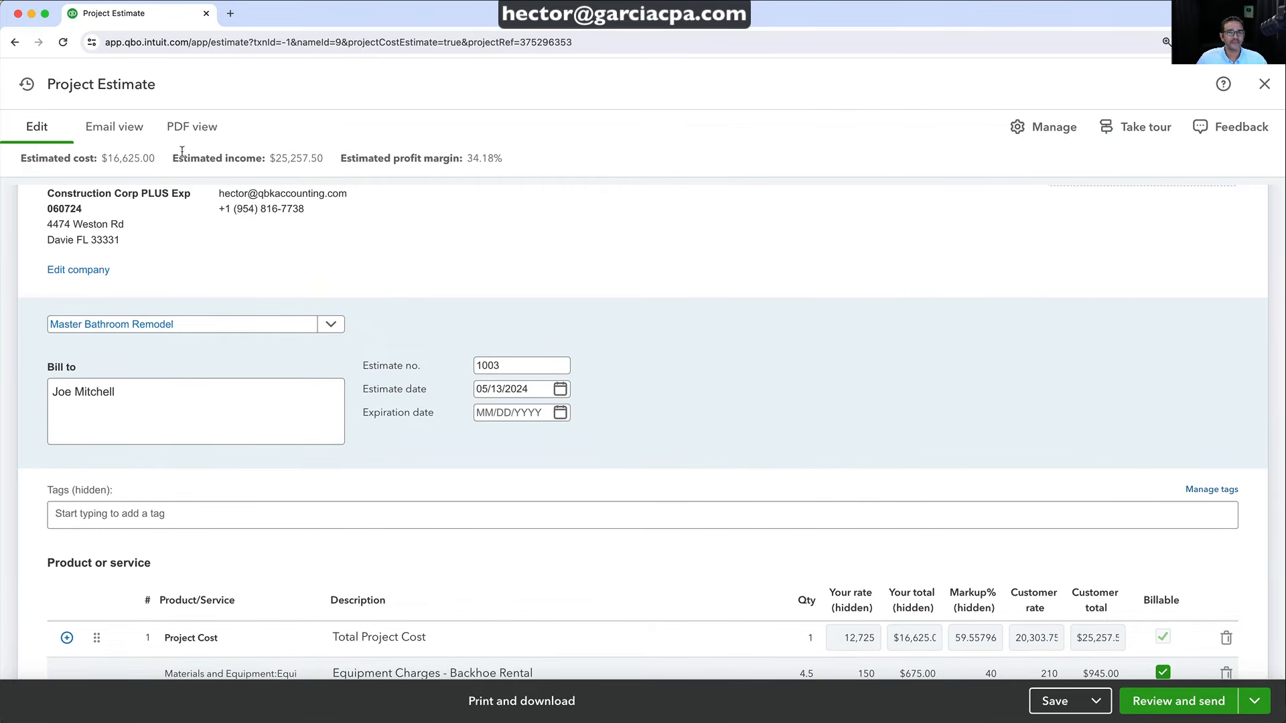
pyautogui.moveTo(173, 158); pyautogui.dragTo(340, 164)
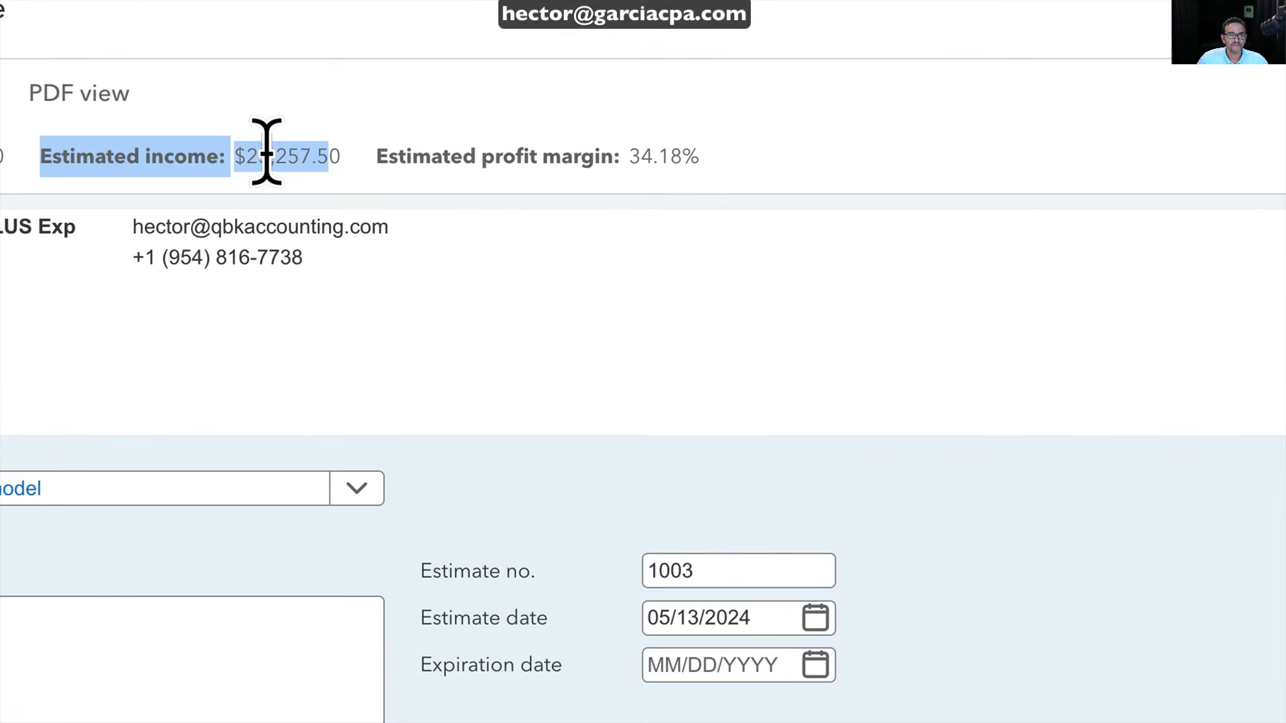
pyautogui.click(296, 156)
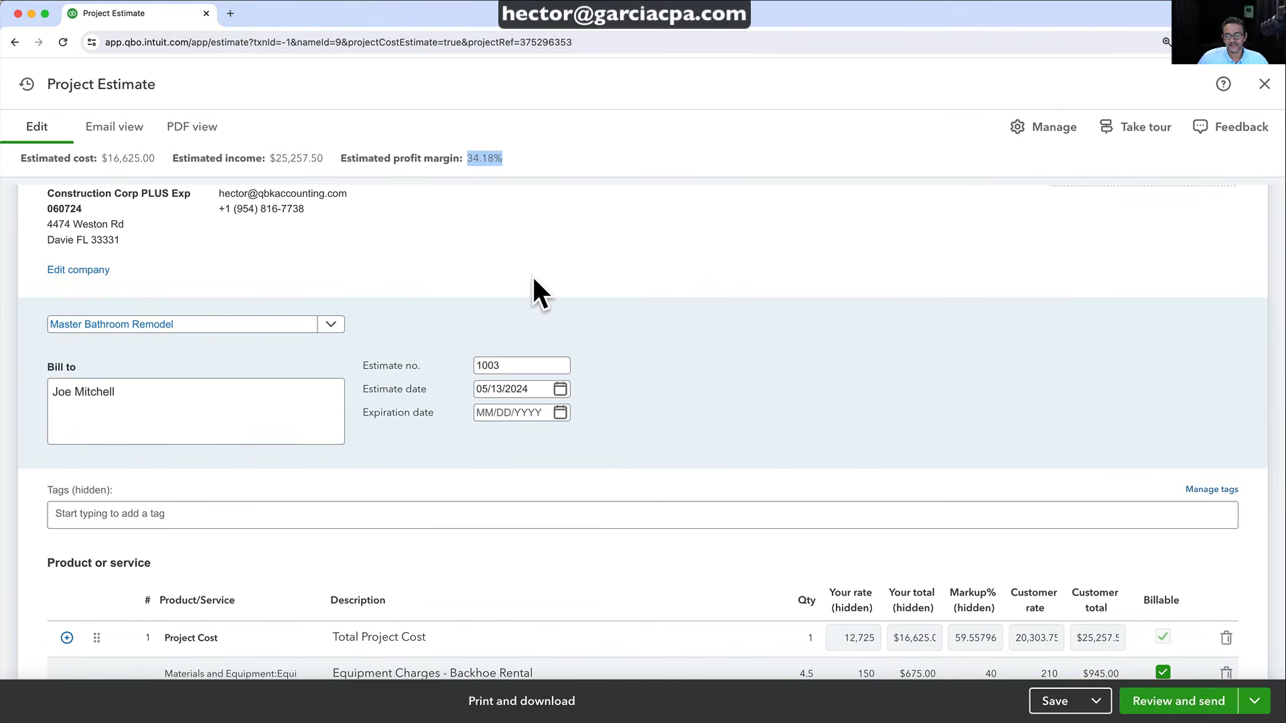
pyautogui.scroll(-5, 542, 402)
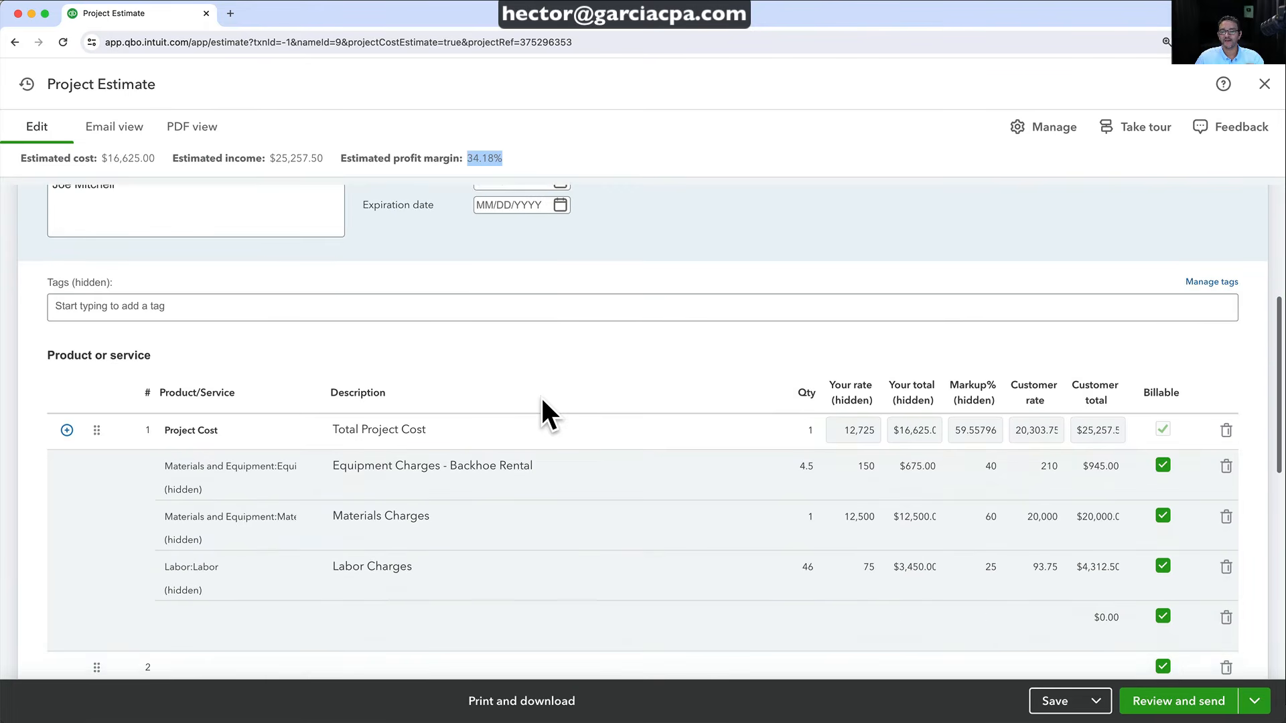
pyautogui.scroll(10, 542, 405)
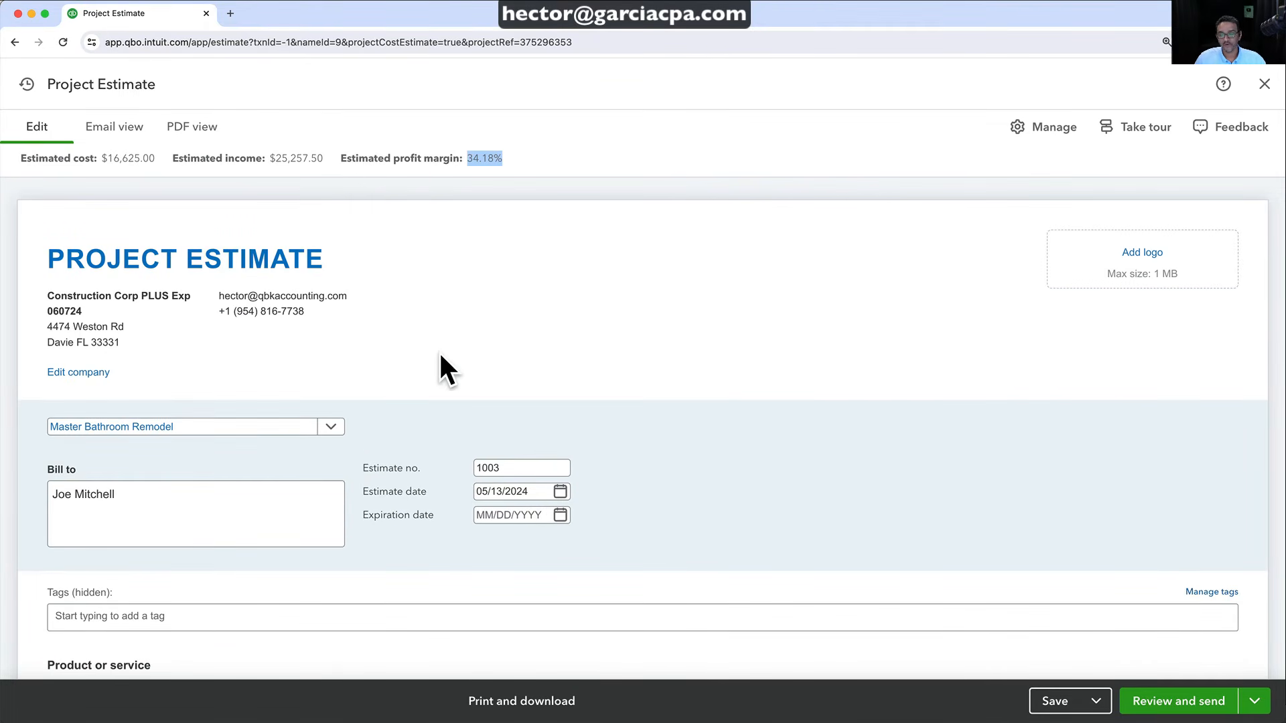
pyautogui.scroll(-20, 440, 351)
pyautogui.scroll(8, 439, 351)
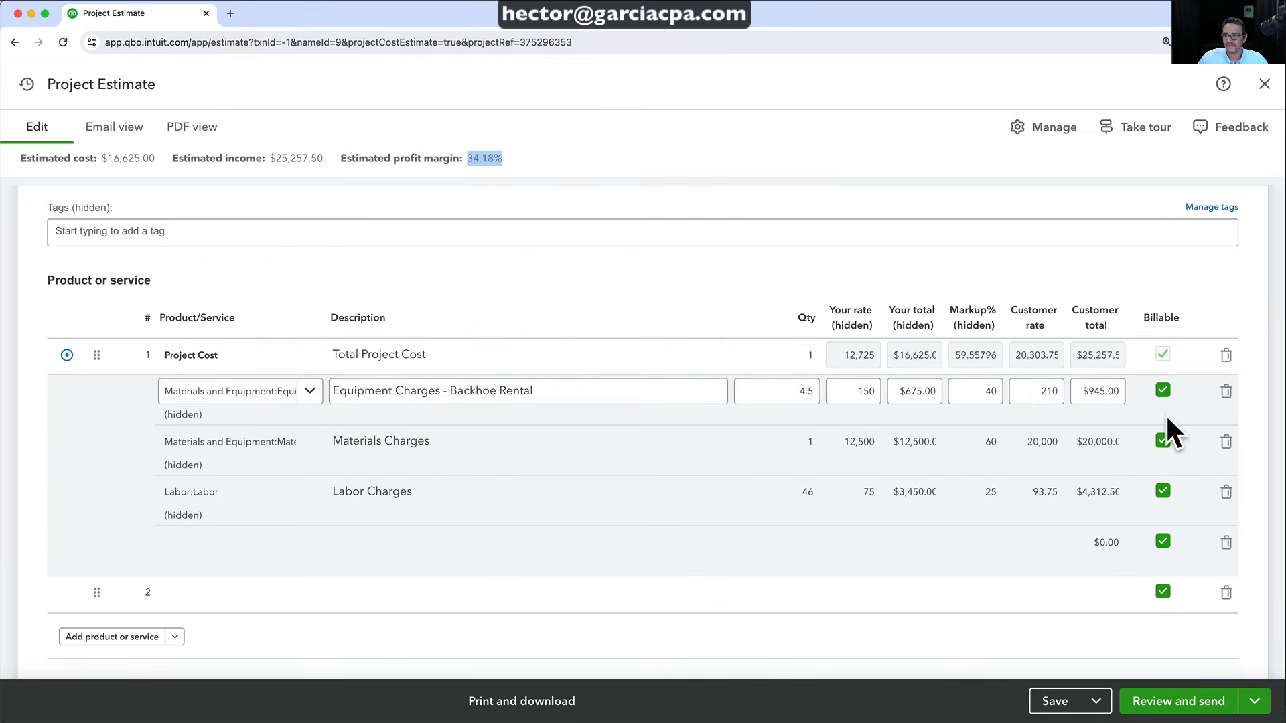
# Save estimate 1003 and bring up its Manage side panel
pyautogui.click(1071, 689)
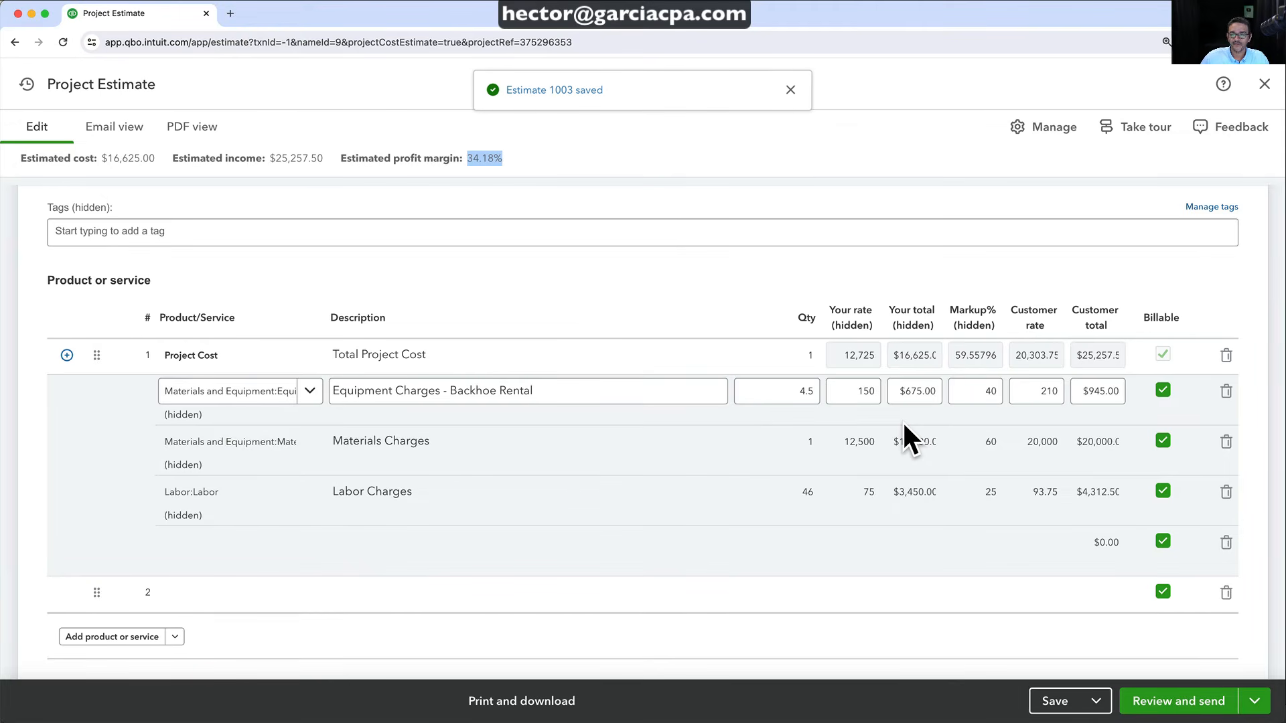
pyautogui.scroll(5, 701, 323)
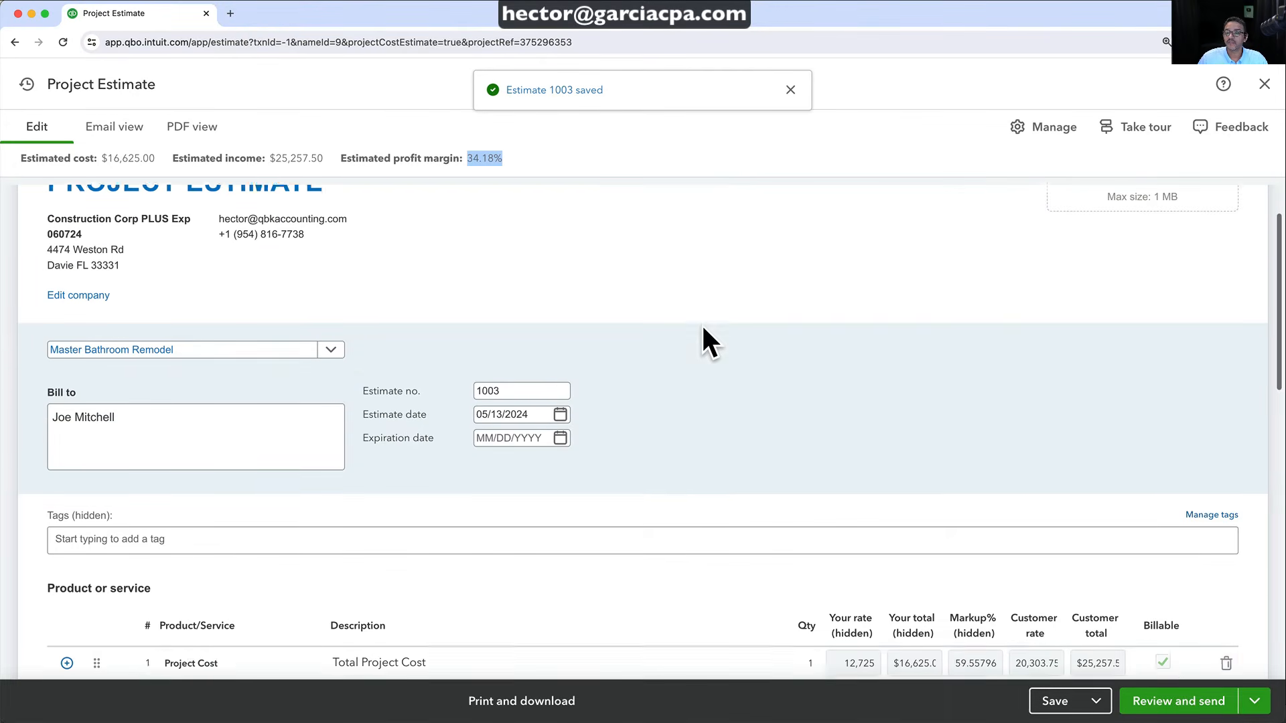
pyautogui.scroll(1, 701, 323)
pyautogui.click(1018, 134)
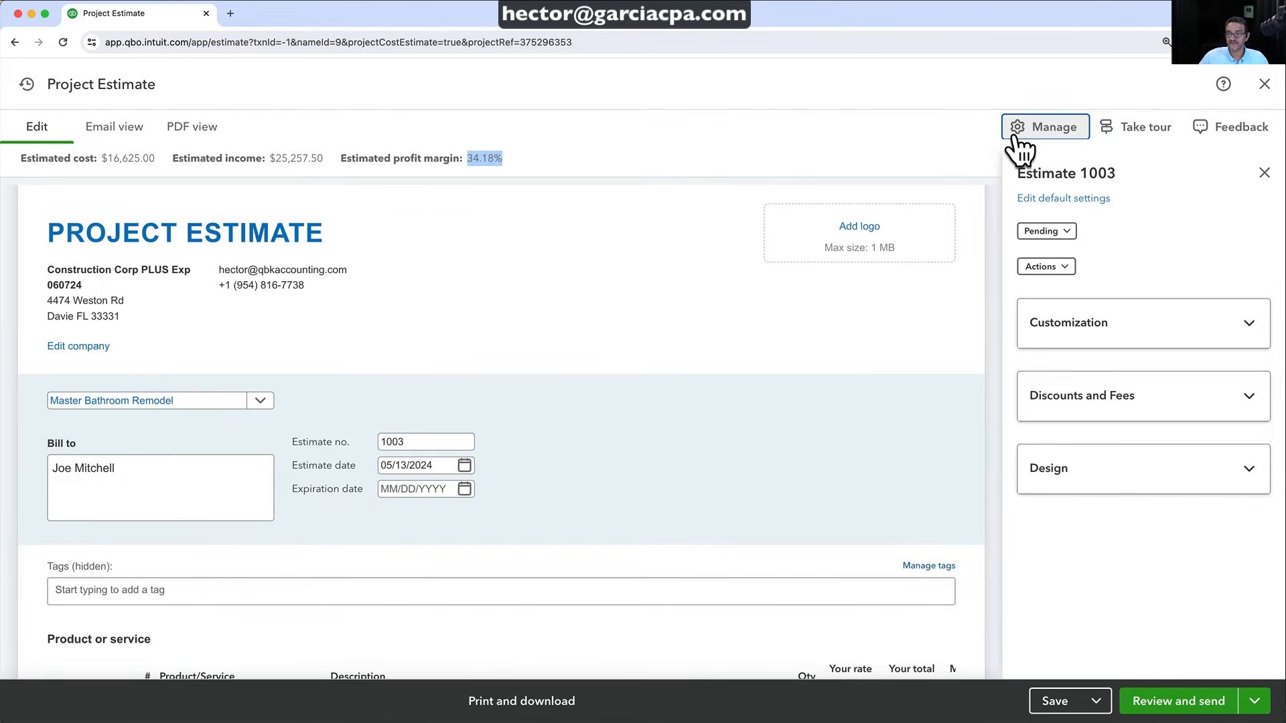
# Mark estimate 1003 Accepted, fill in the acceptor, date it 05/16/2024, and convert it to an invoice
pyautogui.click(1051, 231)
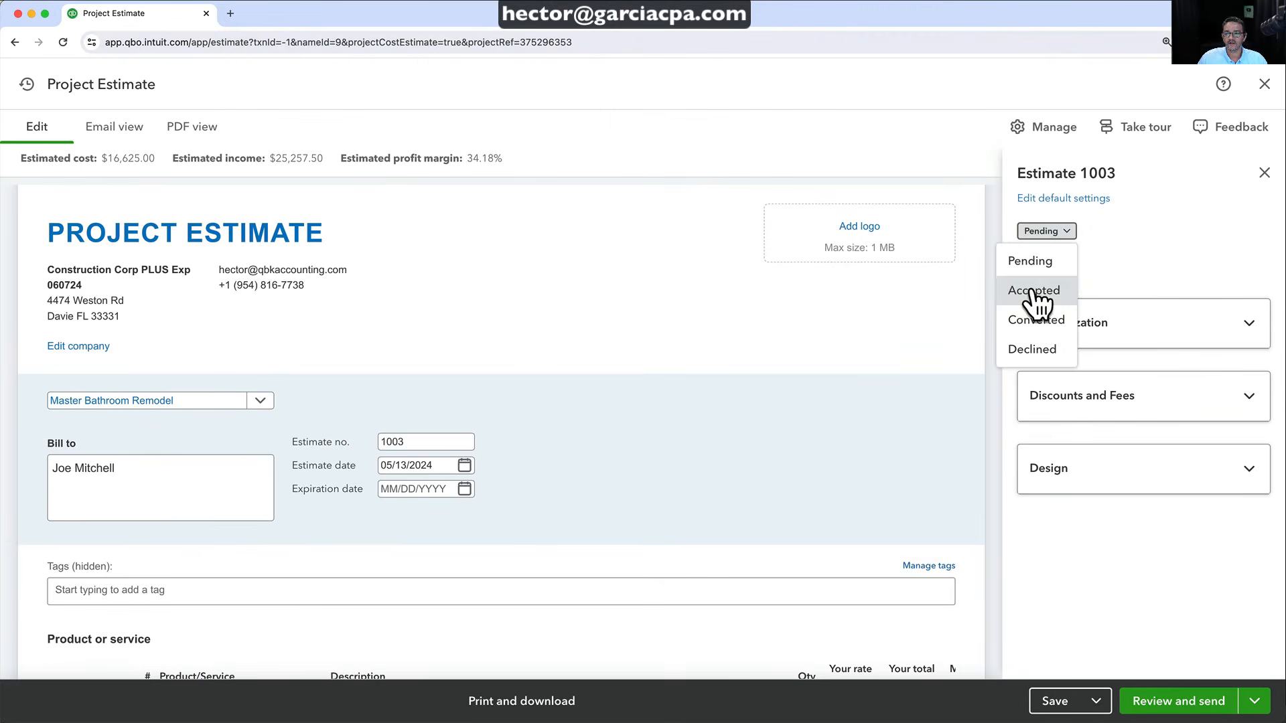
pyautogui.click(1033, 291)
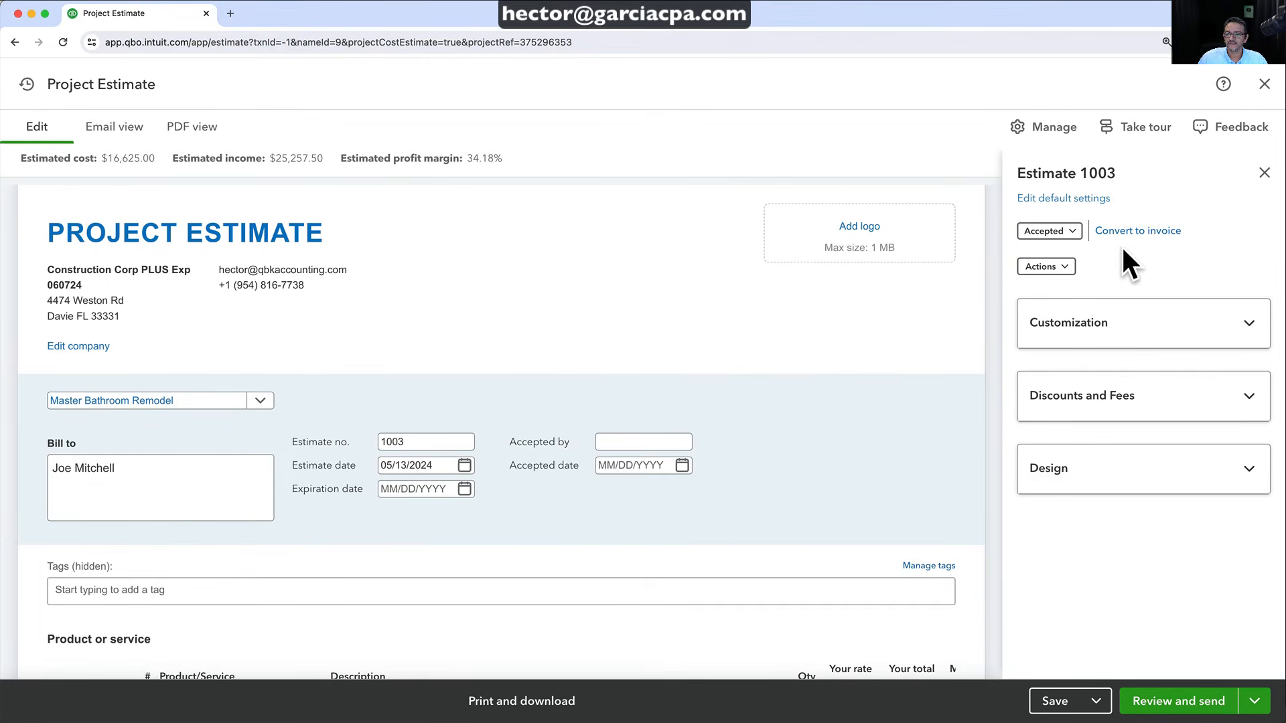
pyautogui.click(661, 432)
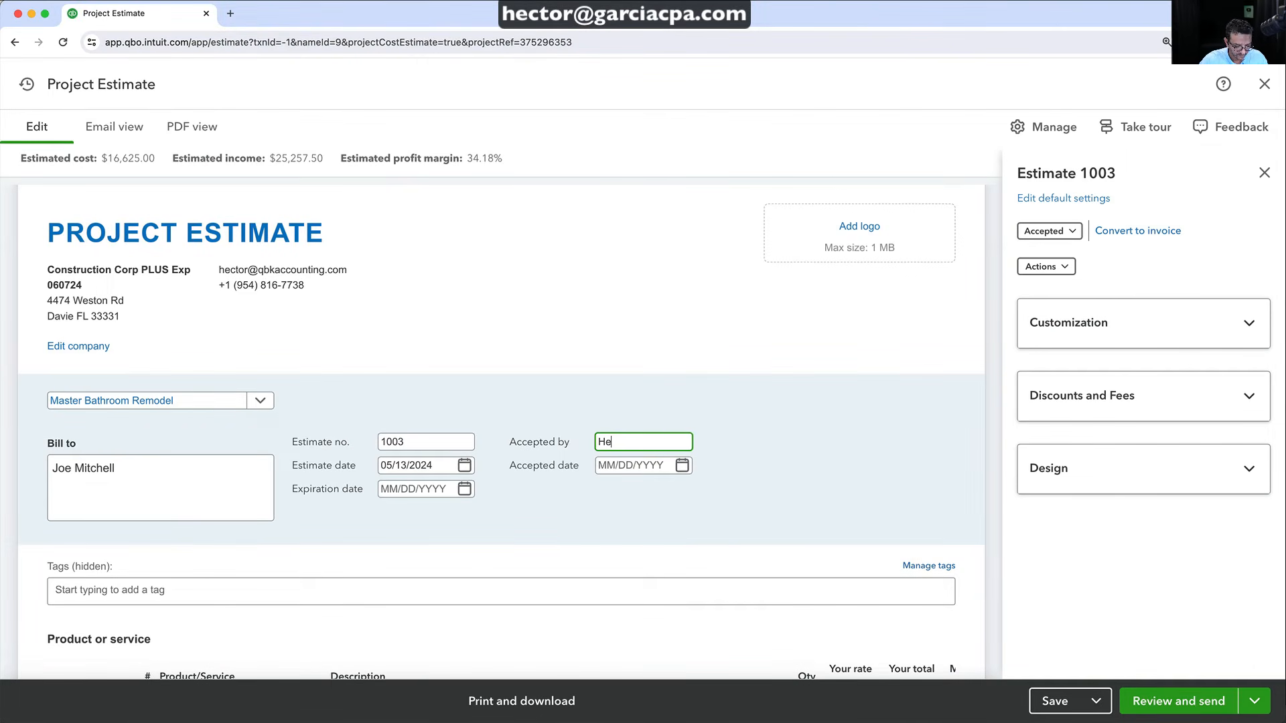
pyautogui.click(682, 466)
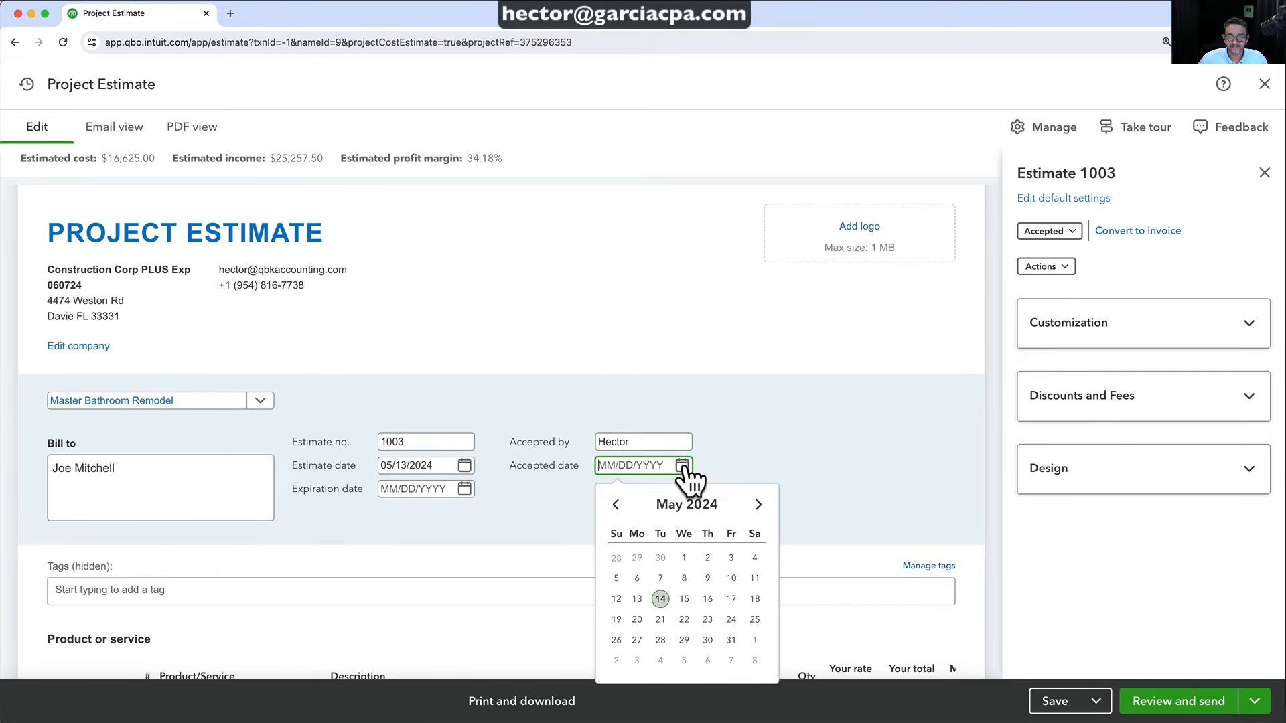
pyautogui.click(710, 601)
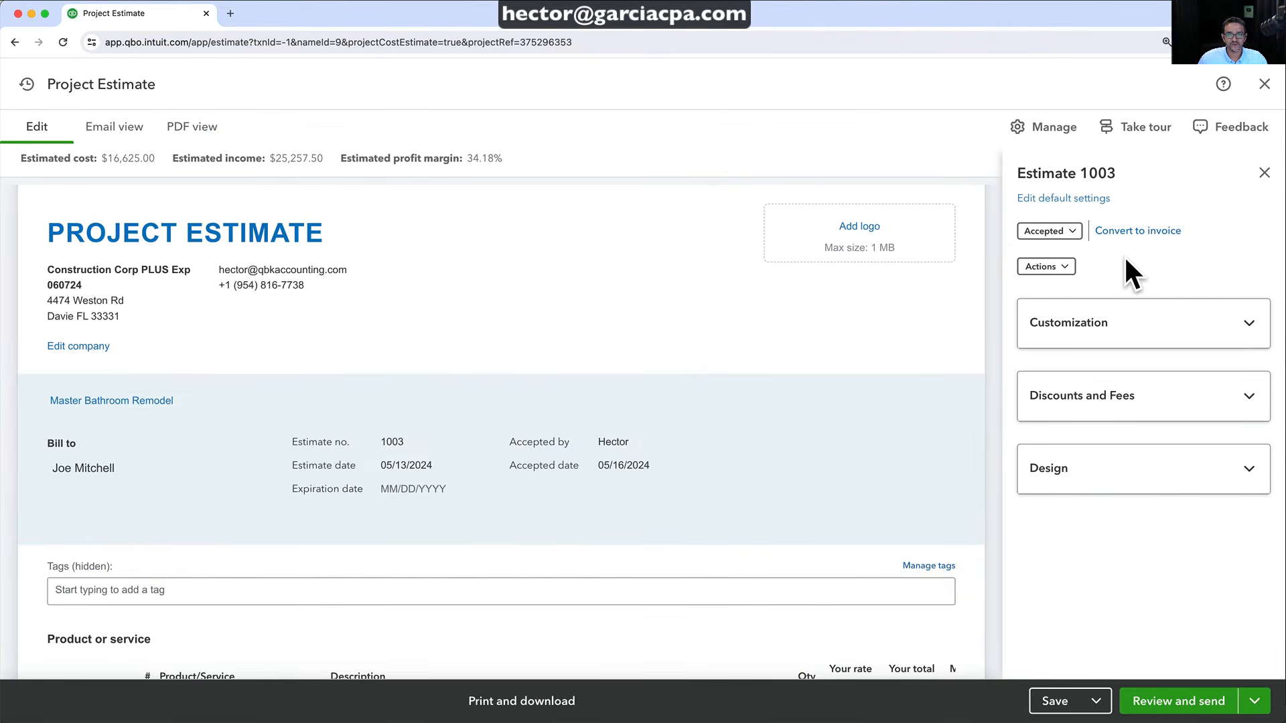
pyautogui.click(1120, 235)
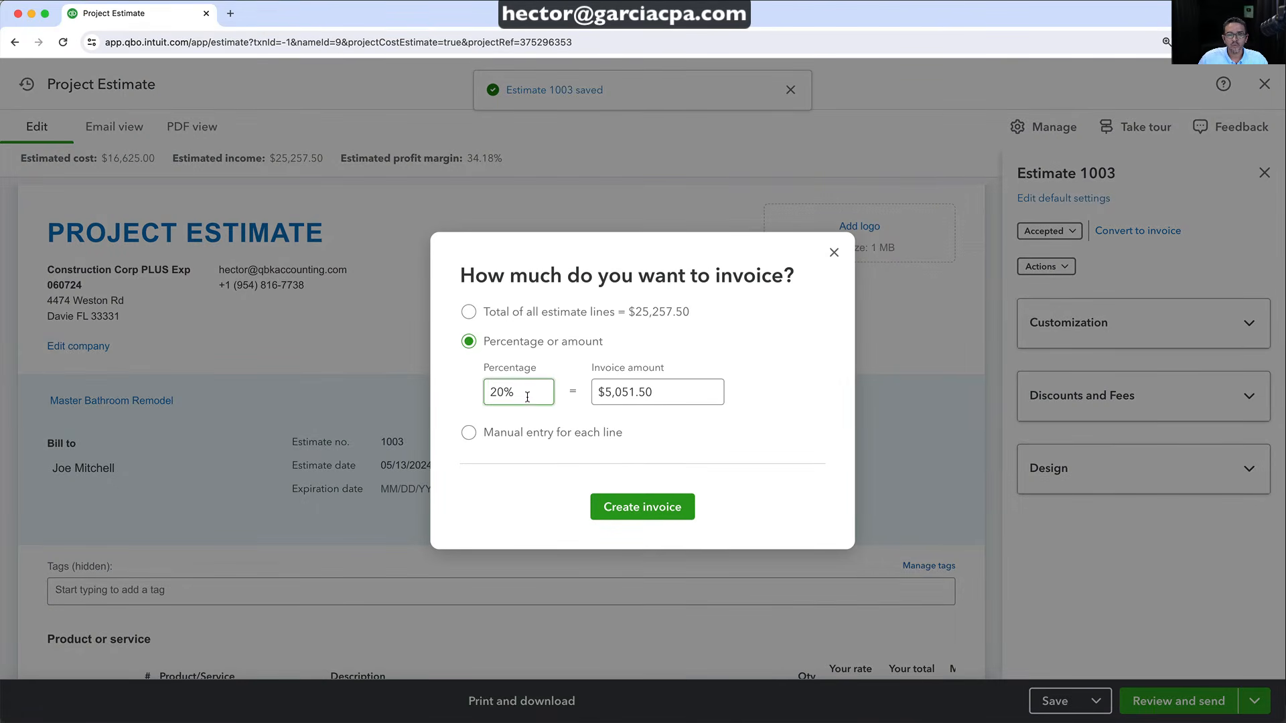
# Change the invoiced share from 20% to 10% of the estimate and create the invoice
pyautogui.moveTo(528, 394); pyautogui.dragTo(476, 395)
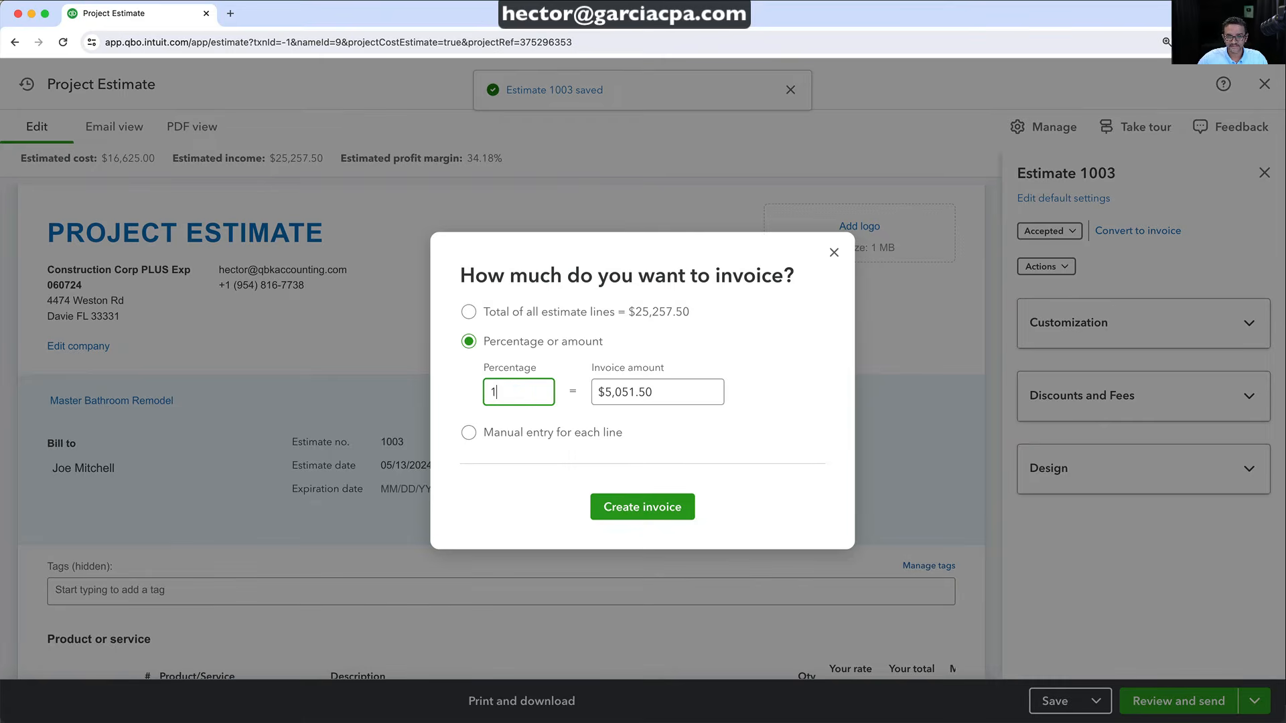
pyautogui.write('10')
pyautogui.press('Tab')
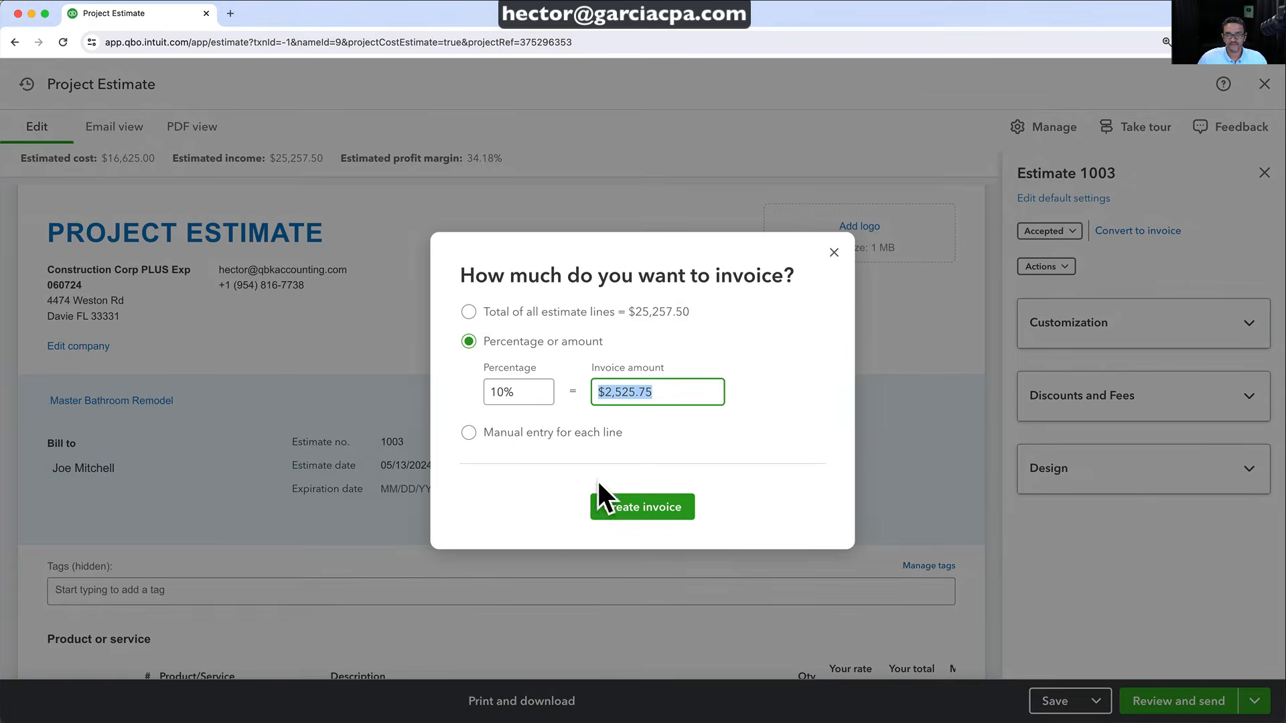
pyautogui.click(645, 513)
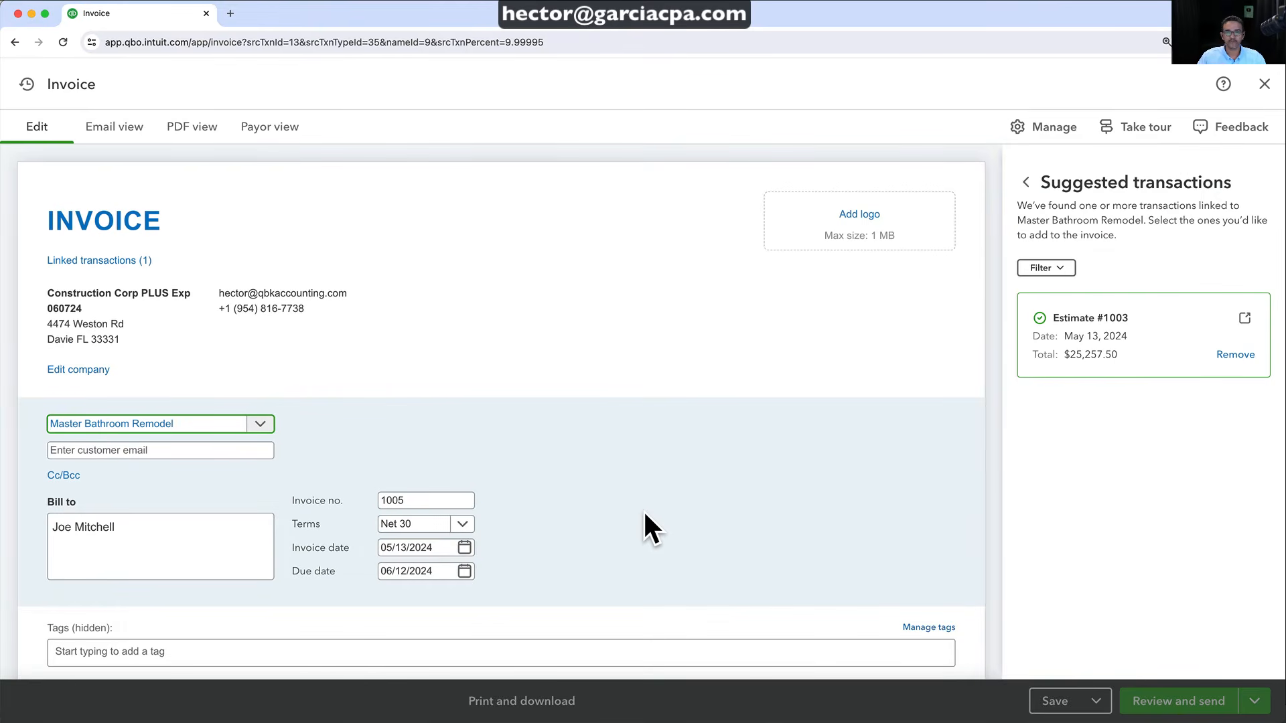
# Change the Materials Charges due value from 9.99995 to 10 and confirm the $2,525.75 invoice total
pyautogui.scroll(-6, 643, 529)
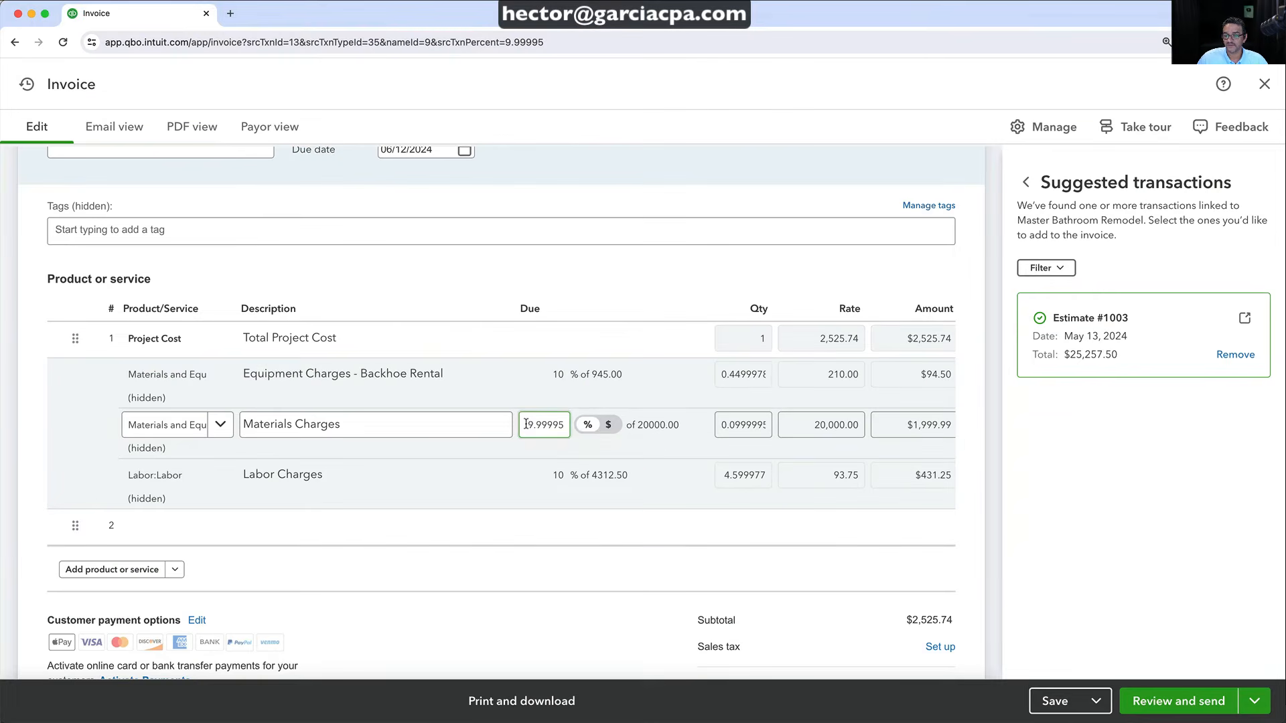
pyautogui.click(547, 472)
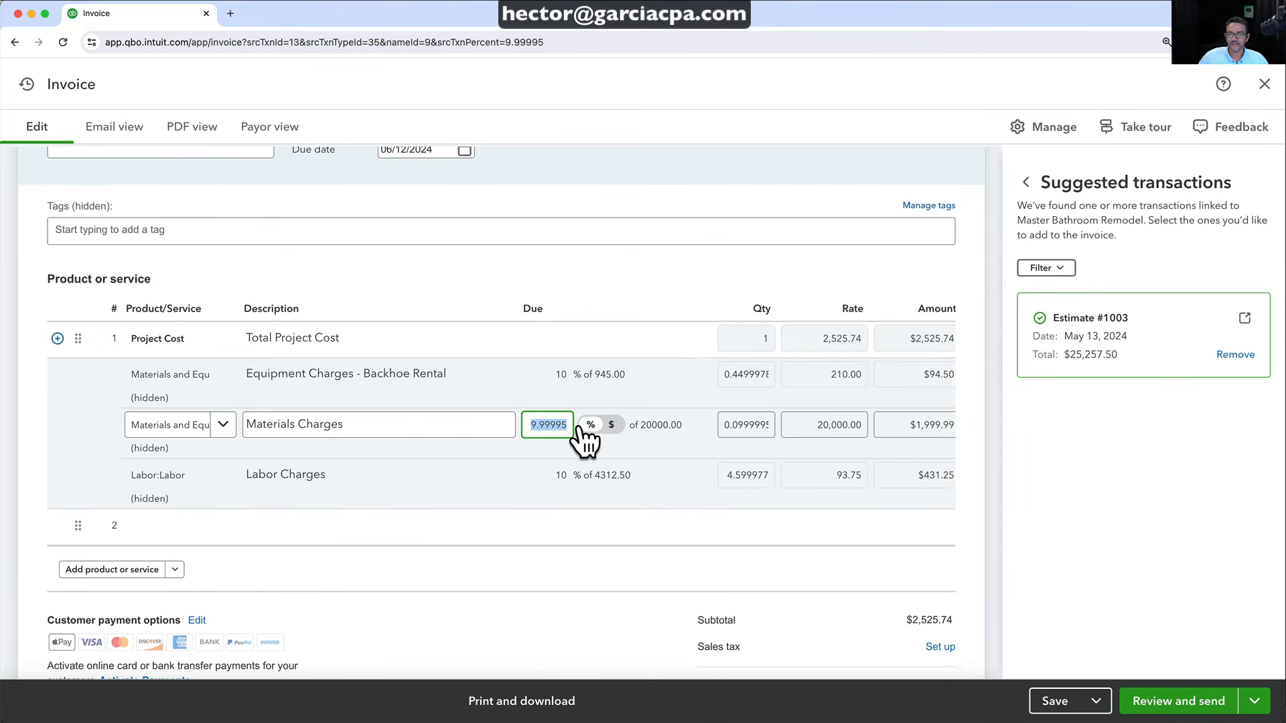
pyautogui.click(599, 295)
pyautogui.click(533, 436)
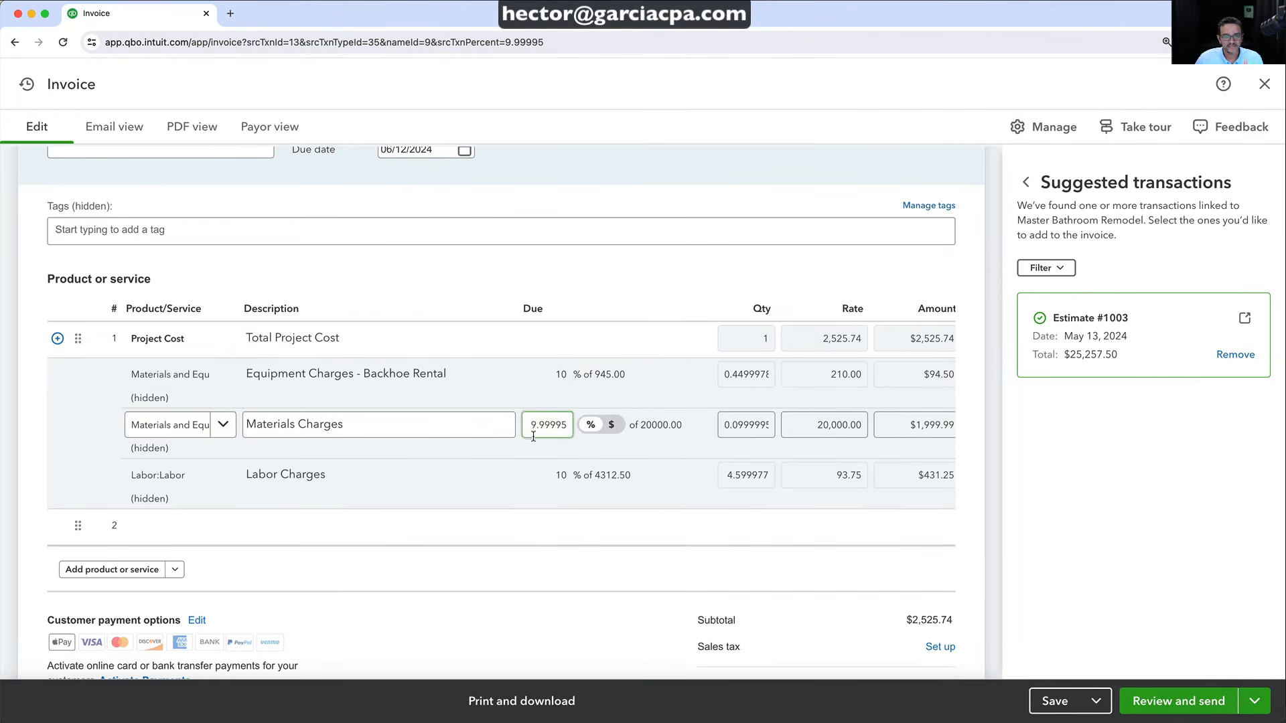
pyautogui.click(533, 436)
pyautogui.write('10')
pyautogui.press('Tab')
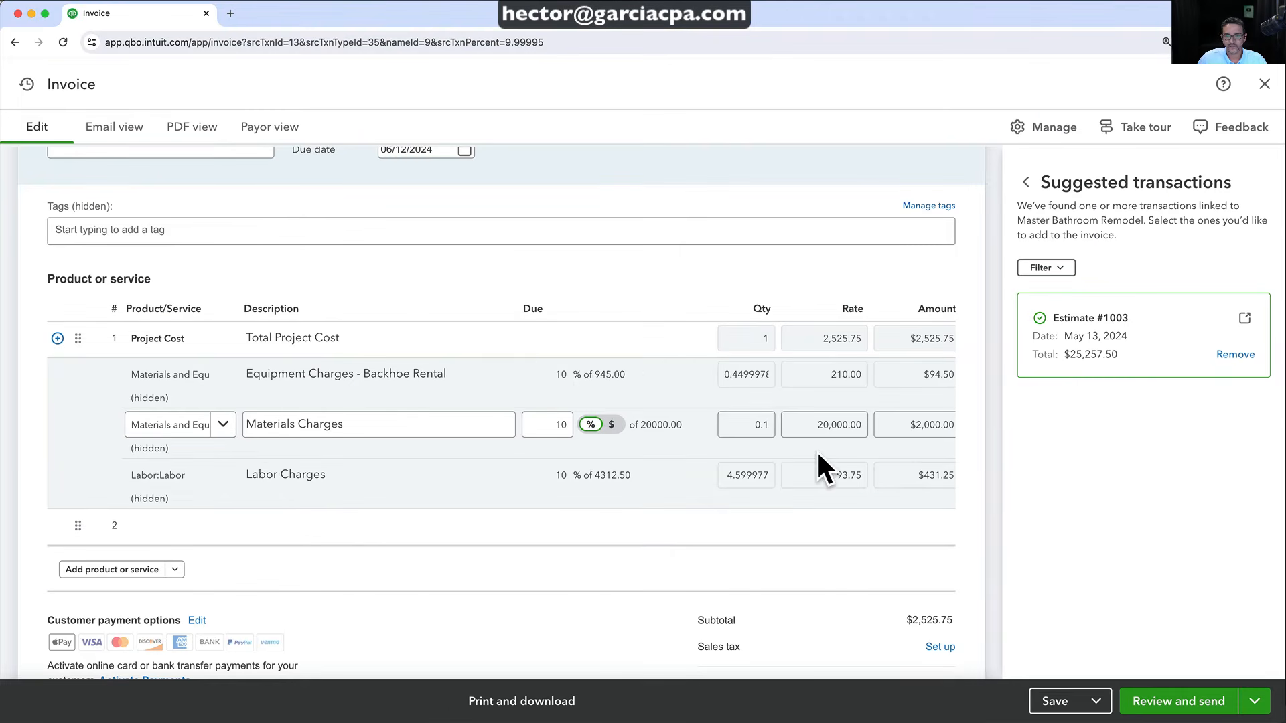
pyautogui.click(522, 294)
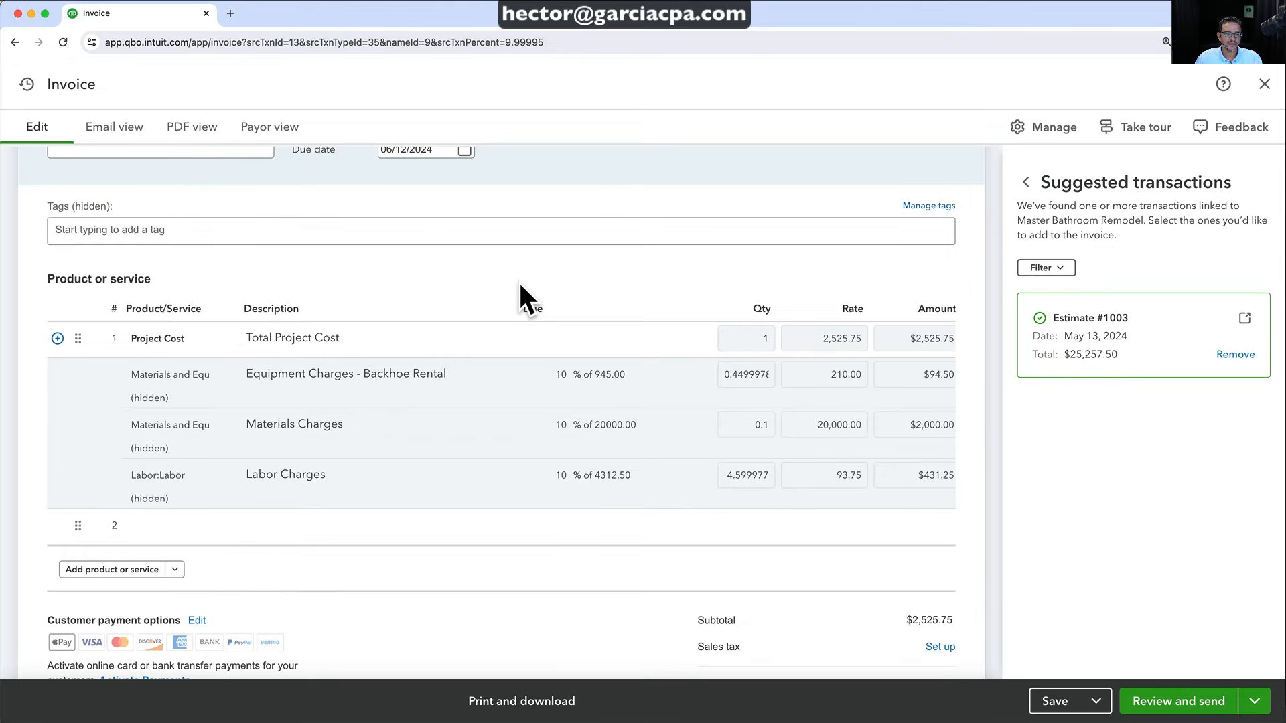
pyautogui.scroll(-1, 583, 472)
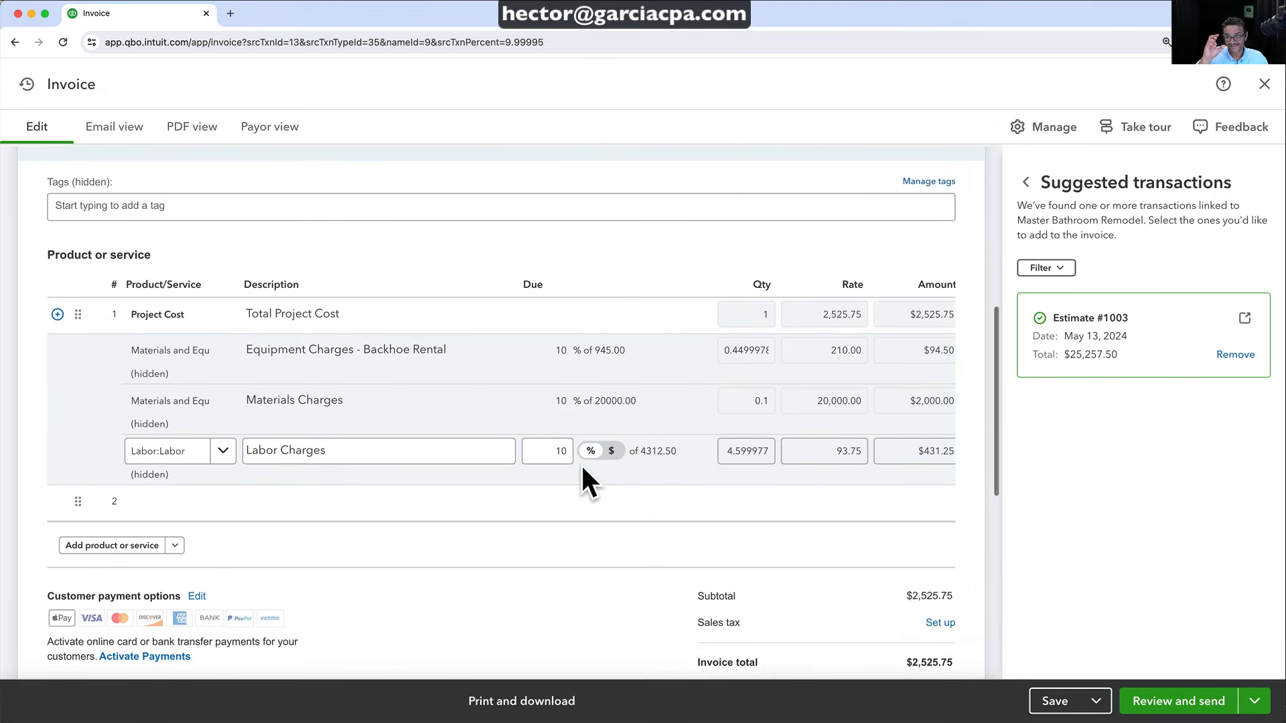
pyautogui.scroll(-5, 581, 464)
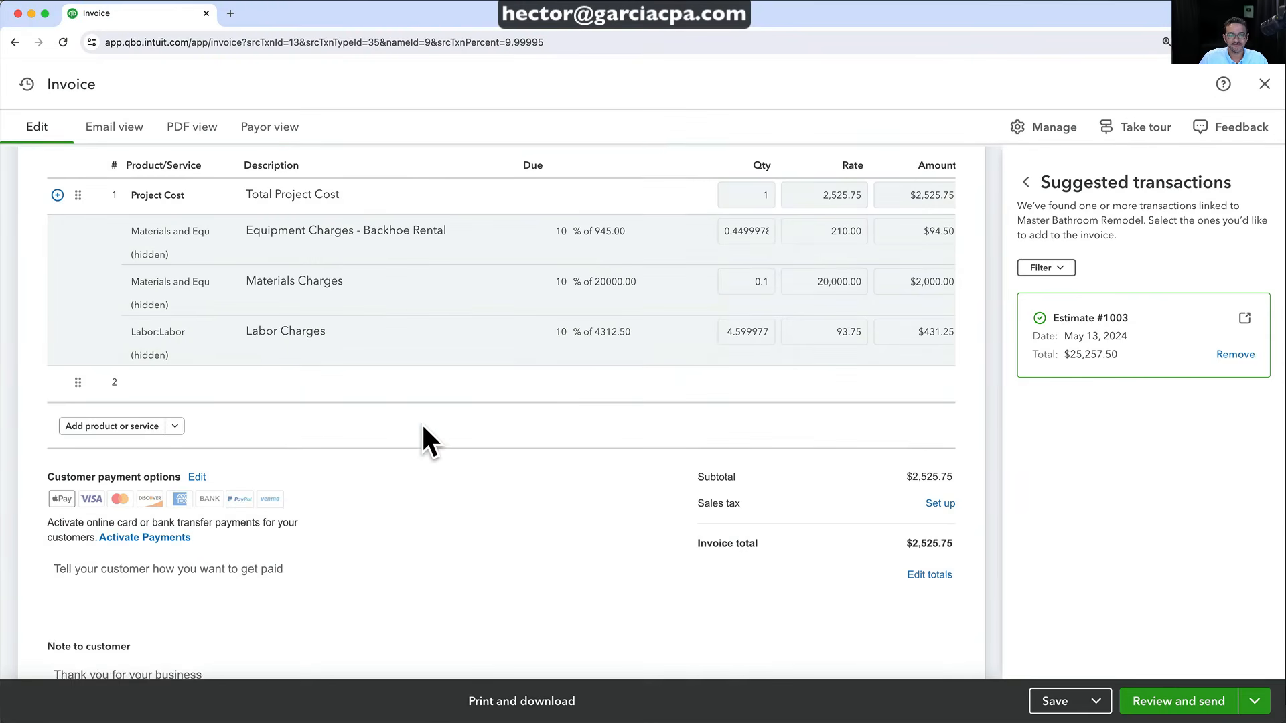
pyautogui.scroll(5, 421, 439)
pyautogui.scroll(5, 421, 426)
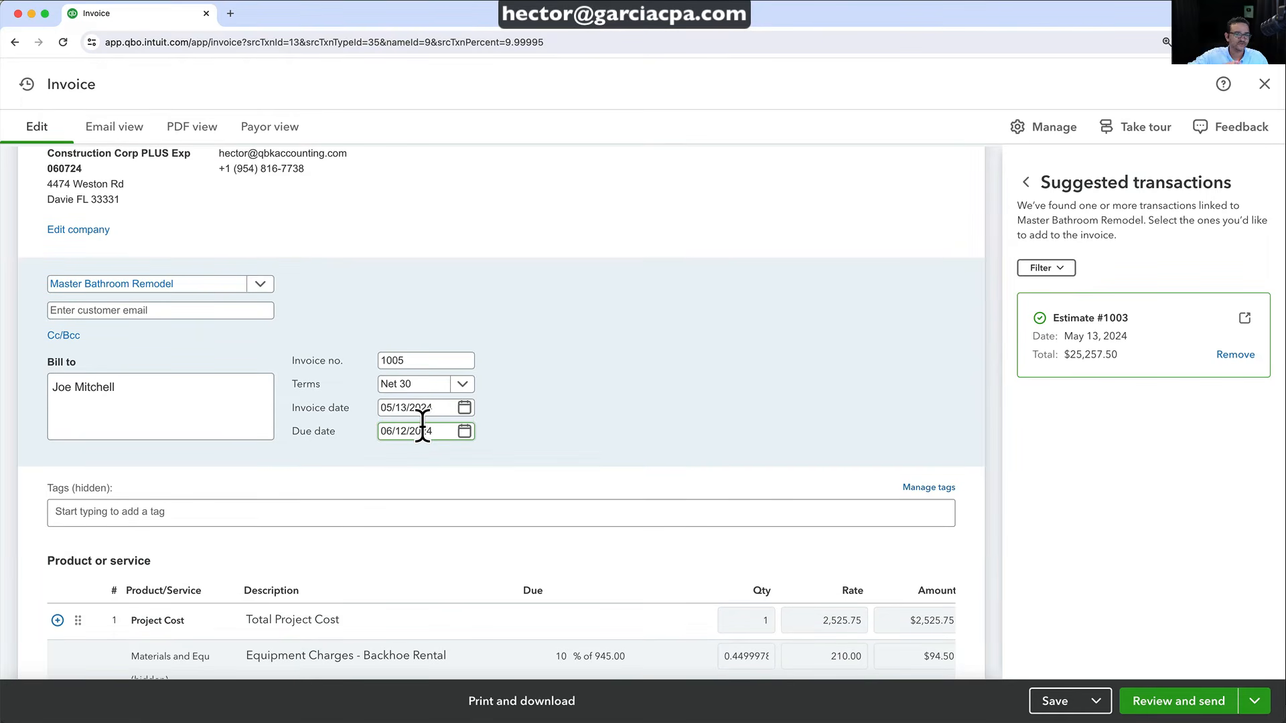
pyautogui.scroll(3, 421, 426)
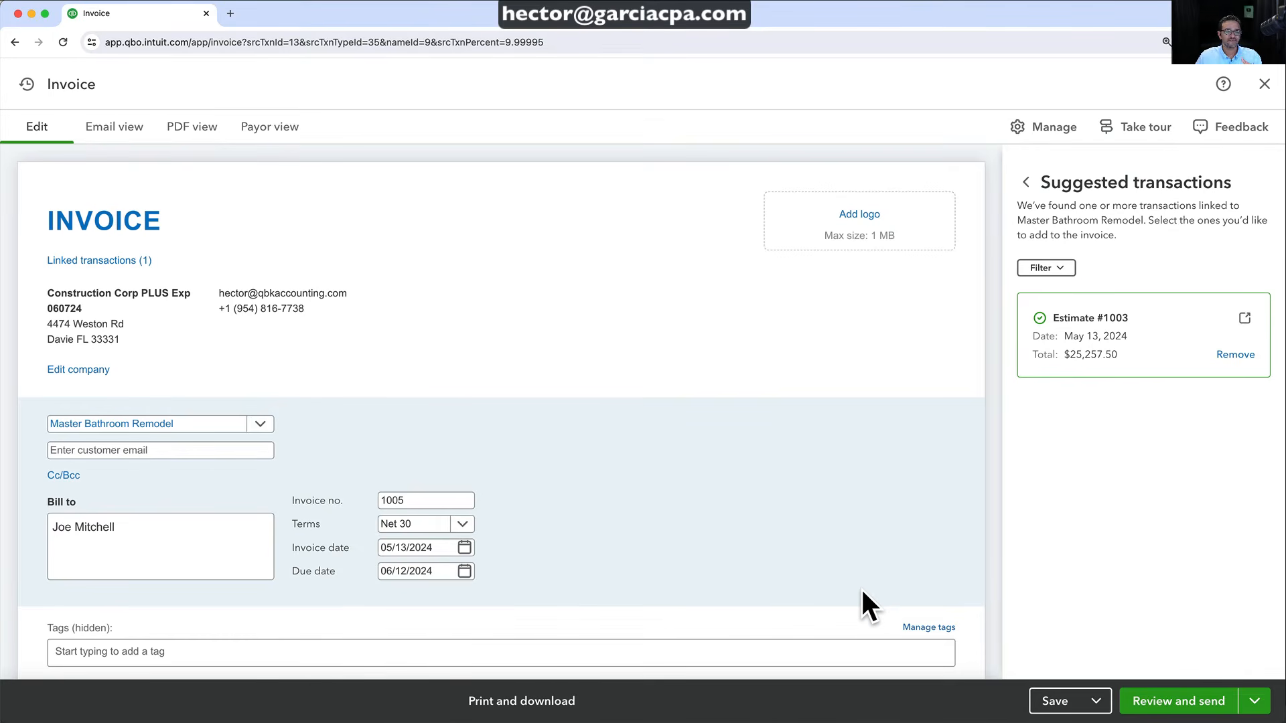
# Save invoice 1005, view its linked transactions, and open Estimate #1003 in a new tab
pyautogui.click(1058, 700)
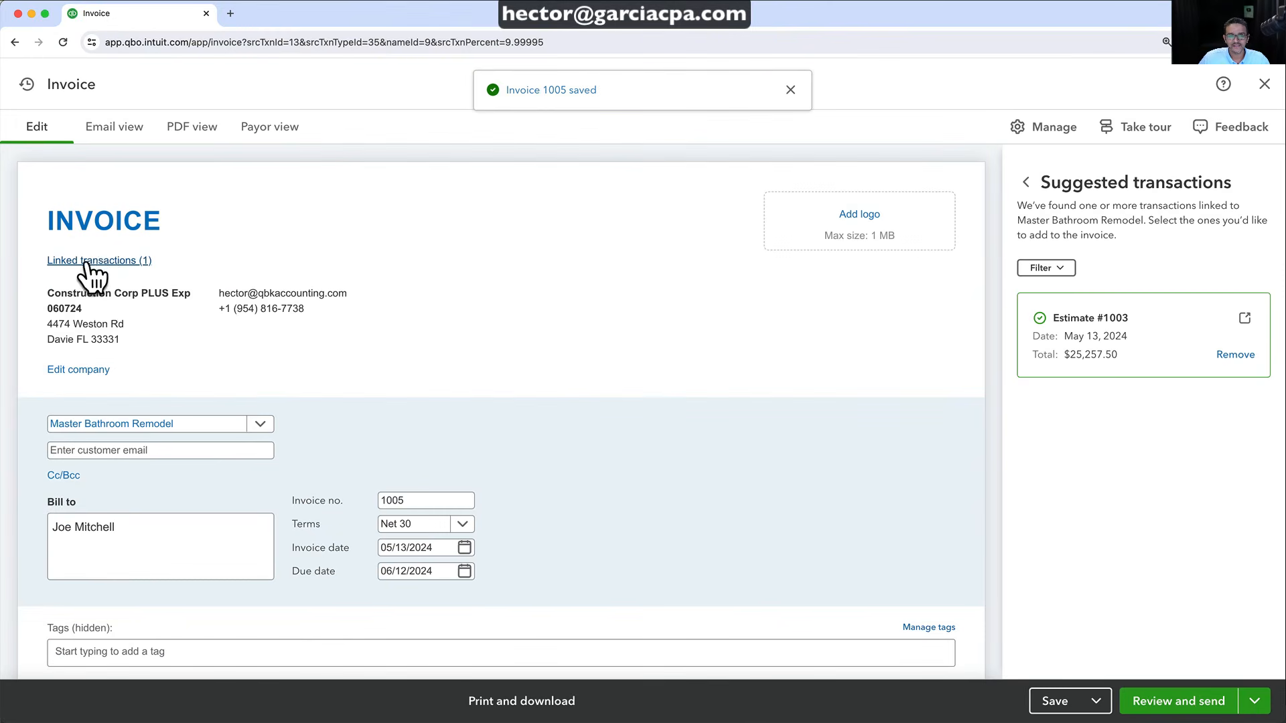
pyautogui.click(87, 262)
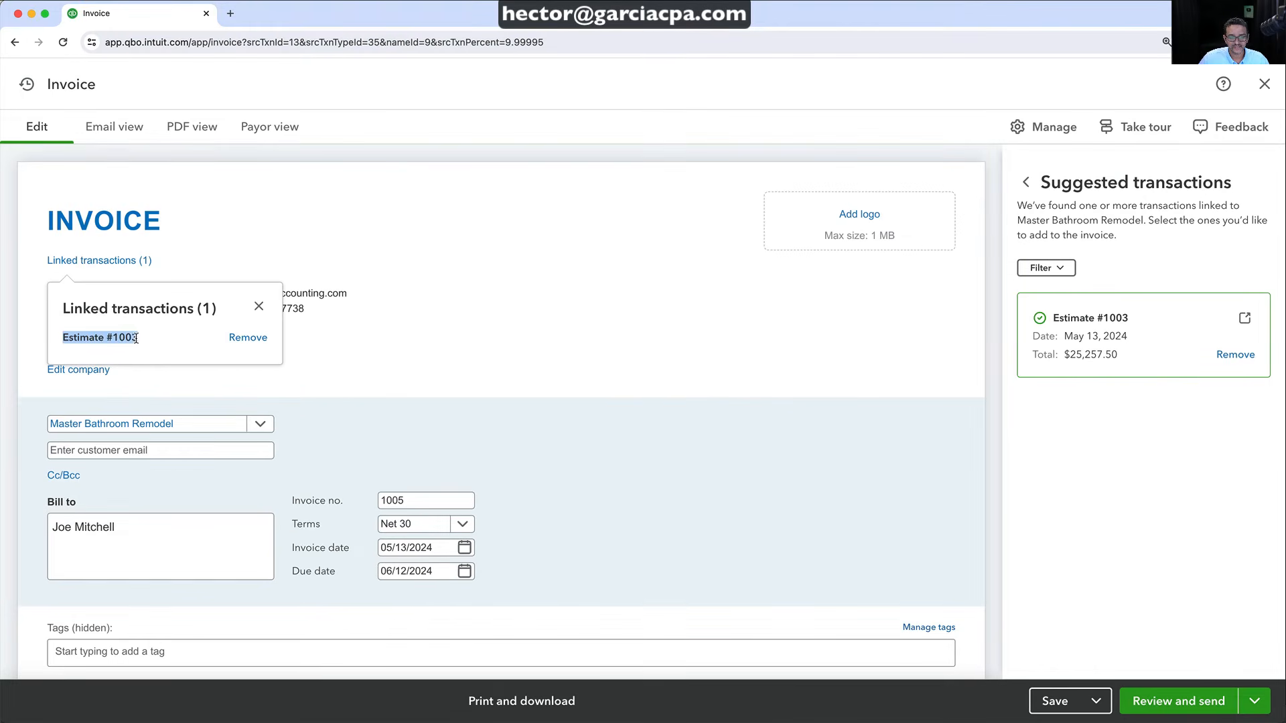
pyautogui.click(117, 339)
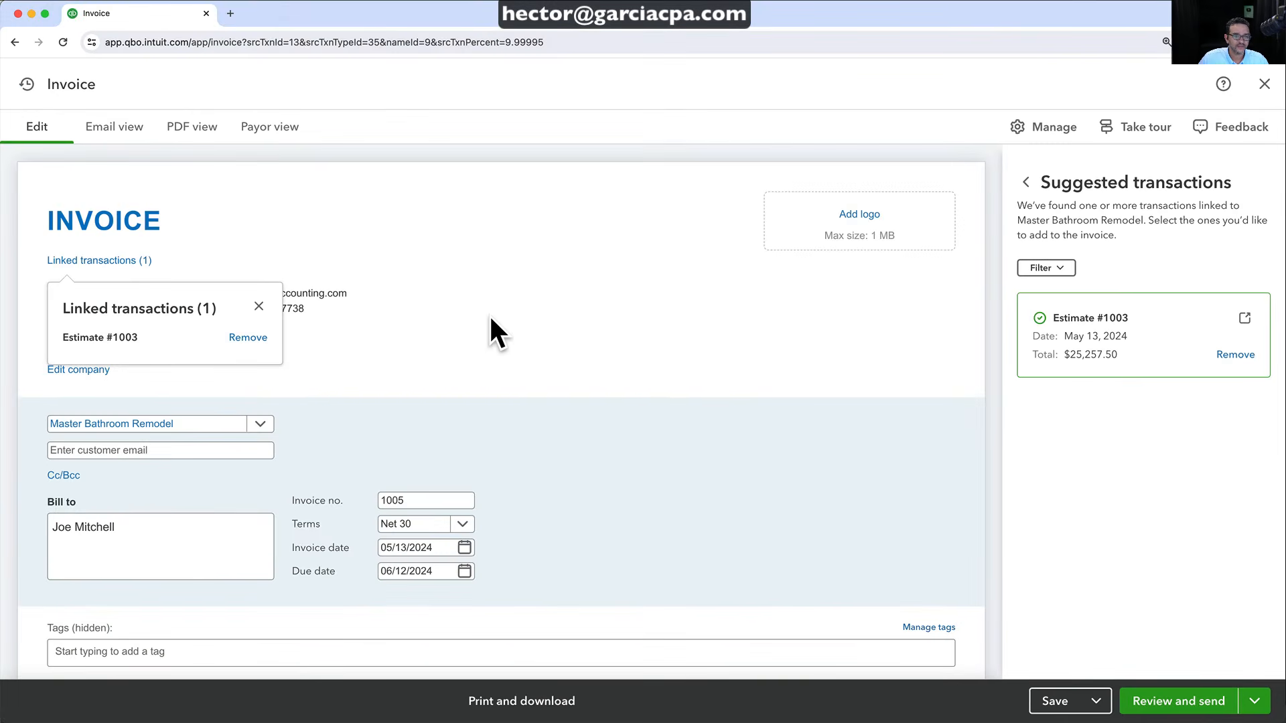
pyautogui.click(902, 293)
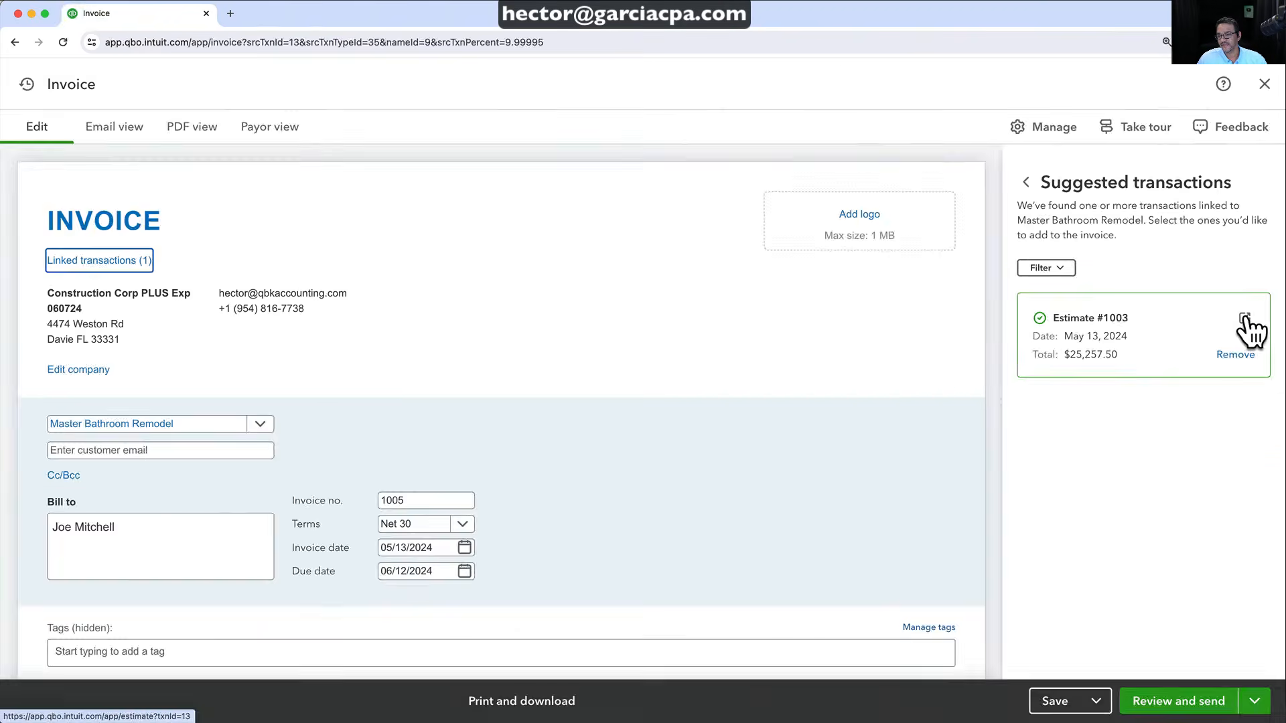
pyautogui.click(1242, 324)
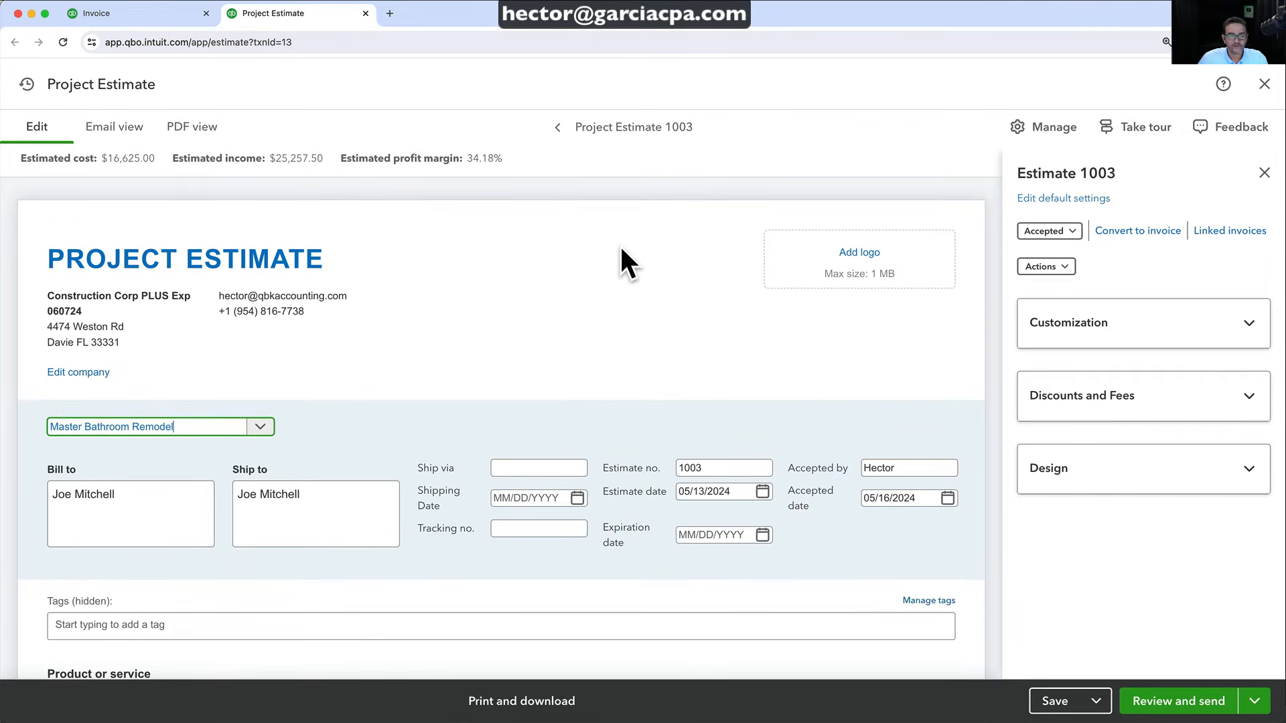
# Confirm on Estimate 1003 that Invoice #1005 appears among its linked invoices
pyautogui.click(118, 16)
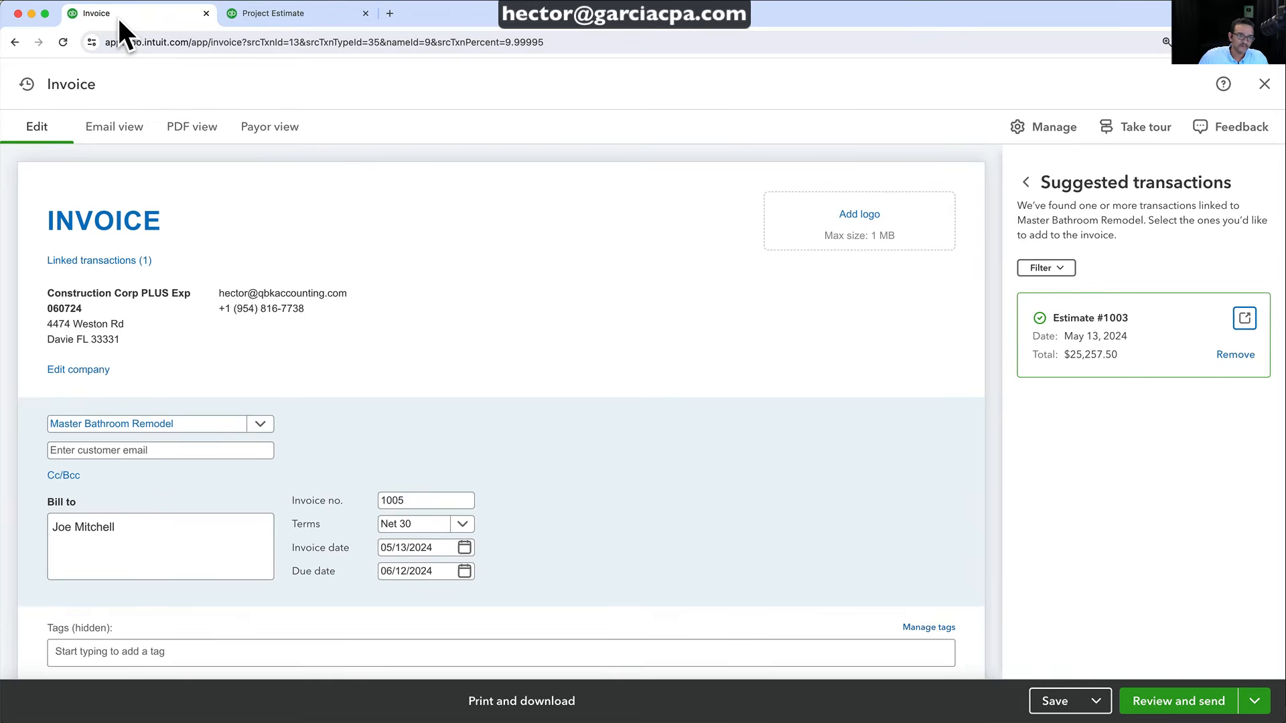
pyautogui.click(282, 15)
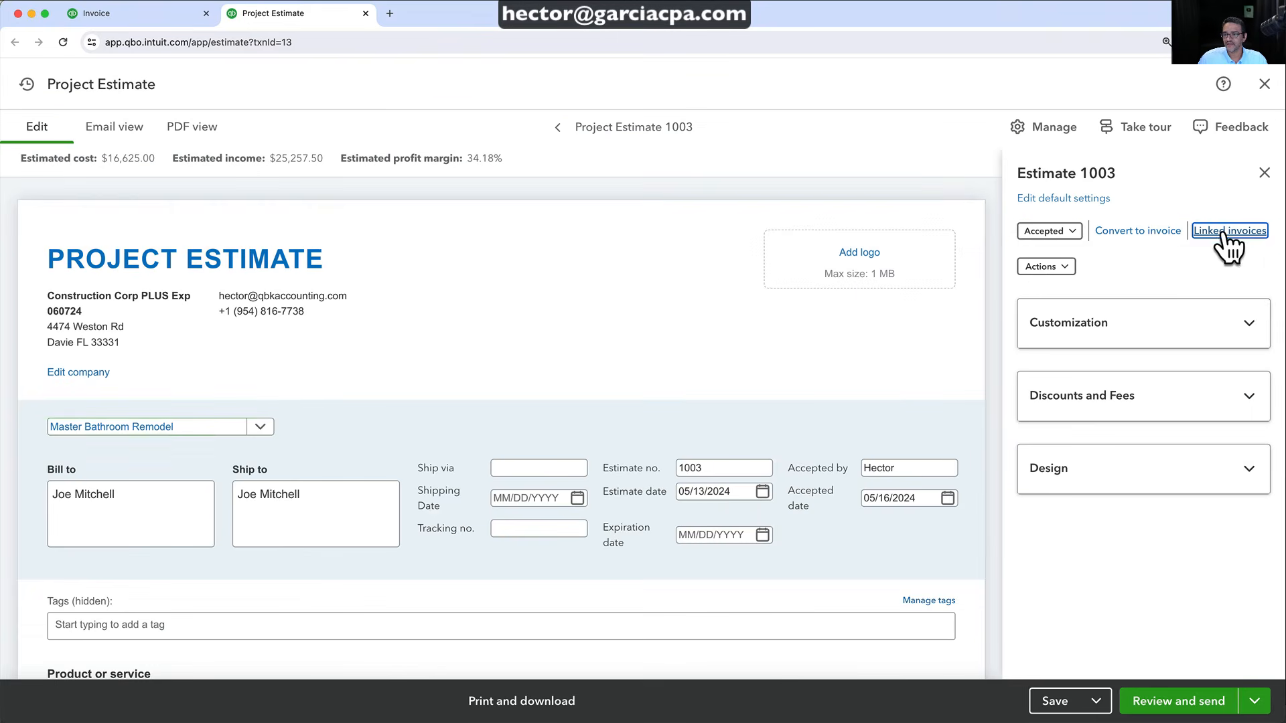
pyautogui.click(1206, 235)
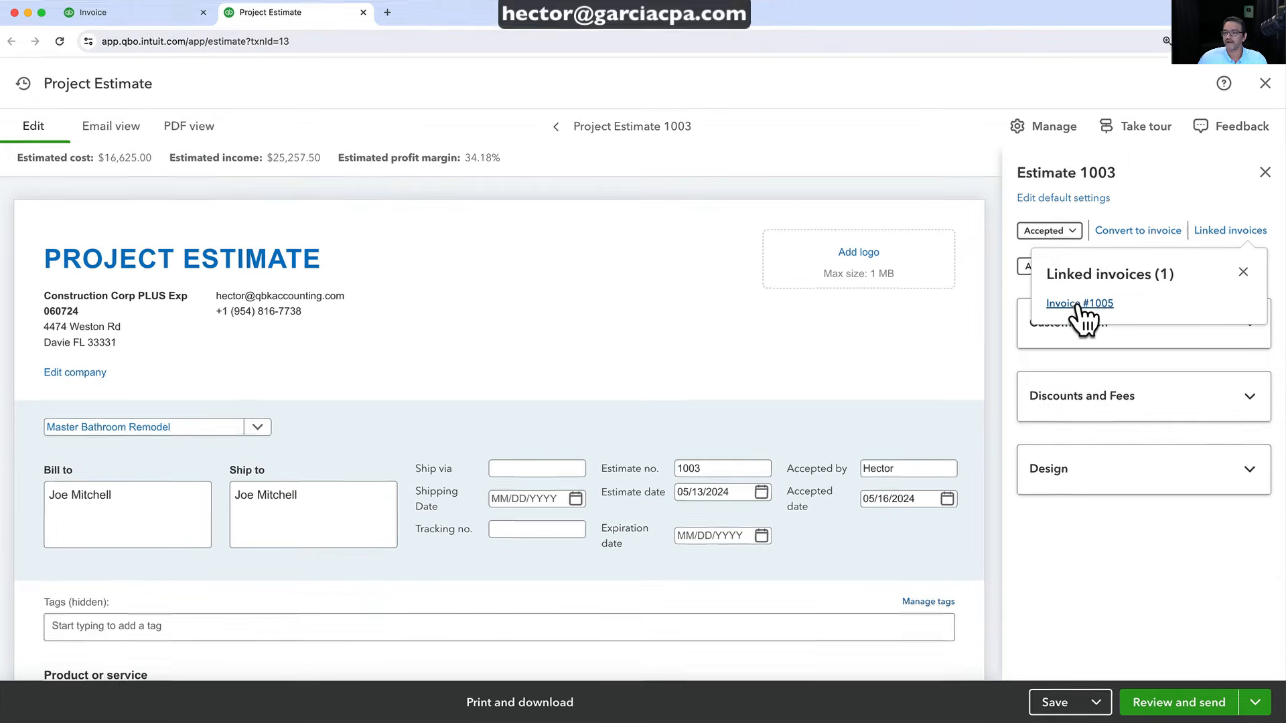
pyautogui.click(1092, 302)
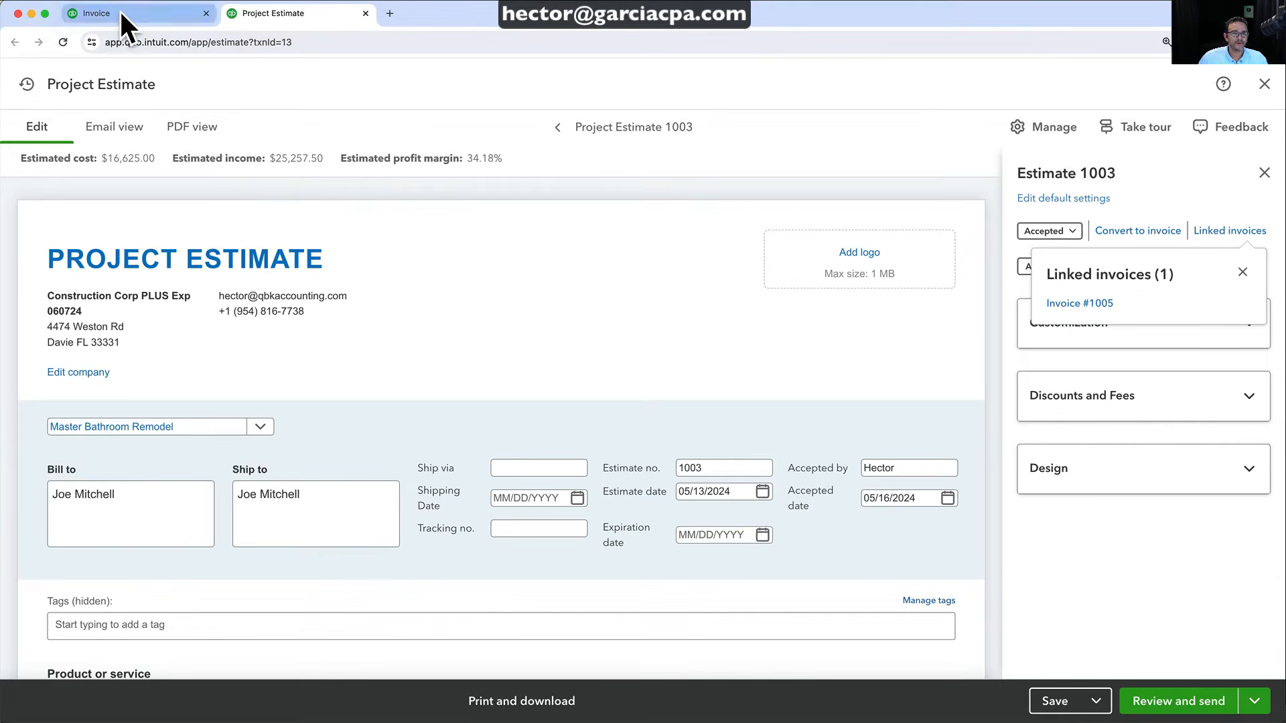
# Save and close invoice 1005 from its browser tab
pyautogui.click(119, 12)
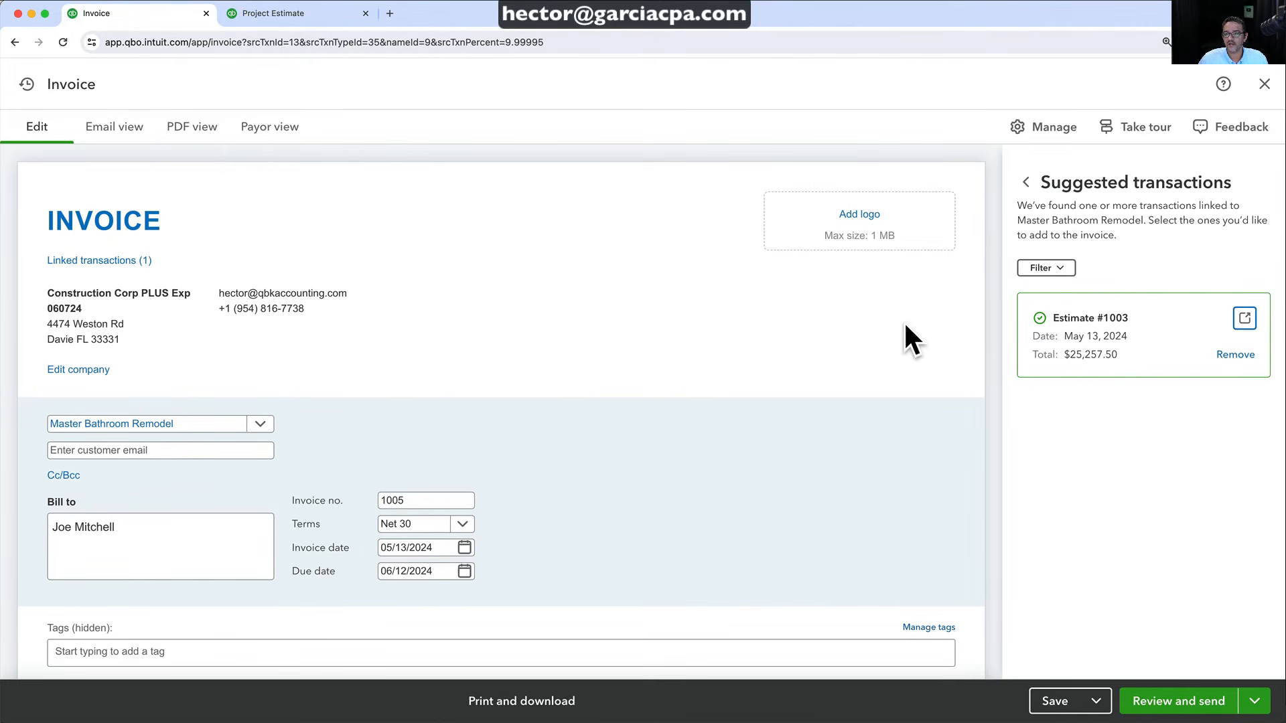
pyautogui.click(1096, 700)
pyautogui.click(1070, 662)
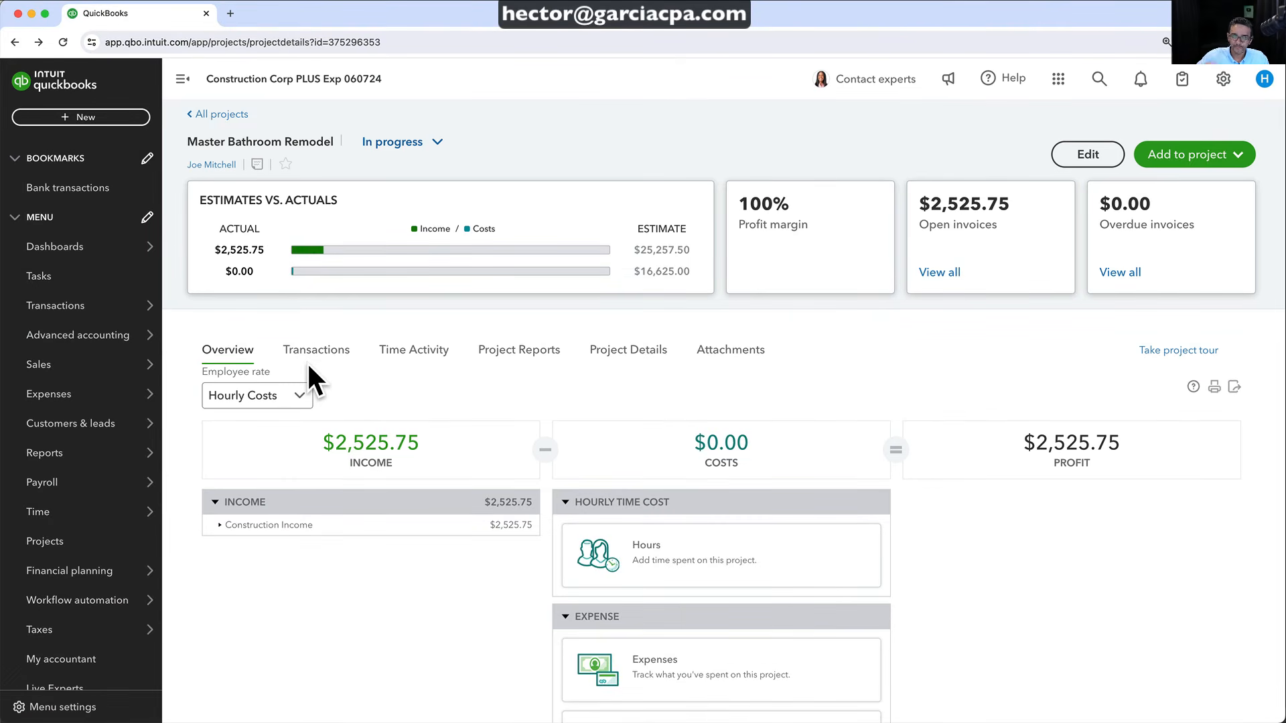
# Open the Master Bathroom Remodel project, review Estimates vs. Actuals, and list its transactions
pyautogui.click(41, 539)
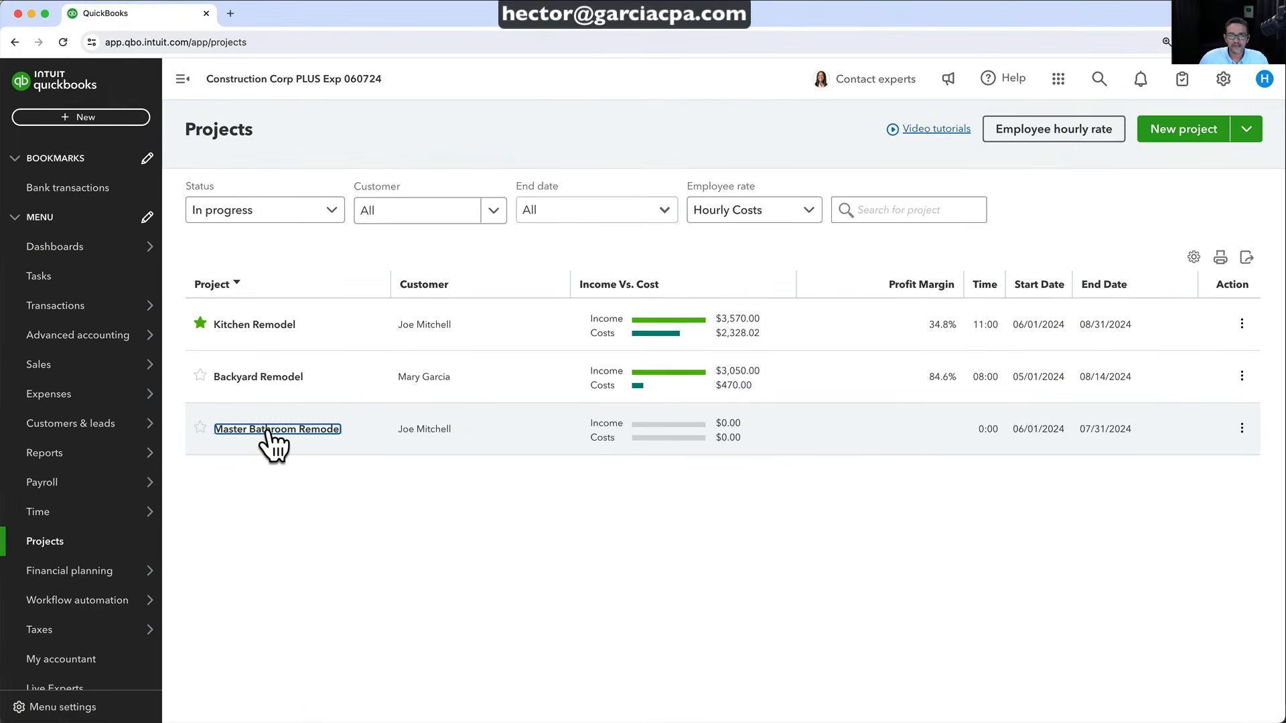
pyautogui.click(284, 432)
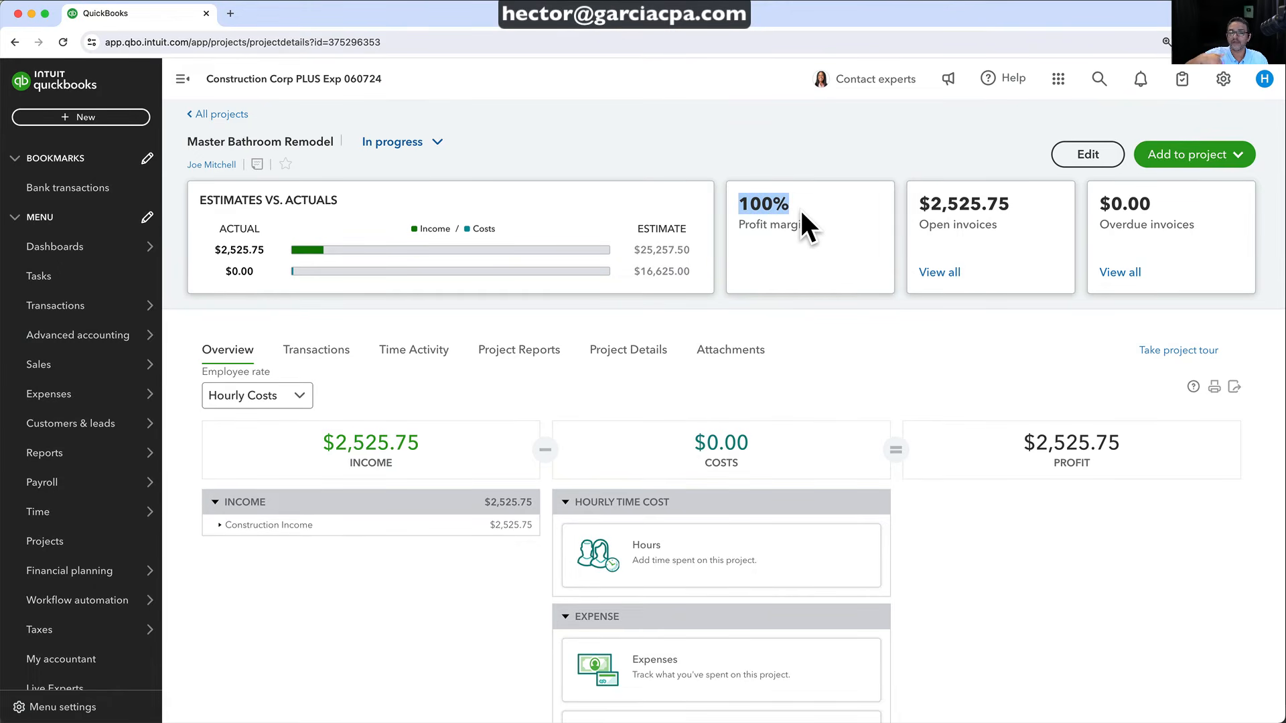
pyautogui.click(789, 238)
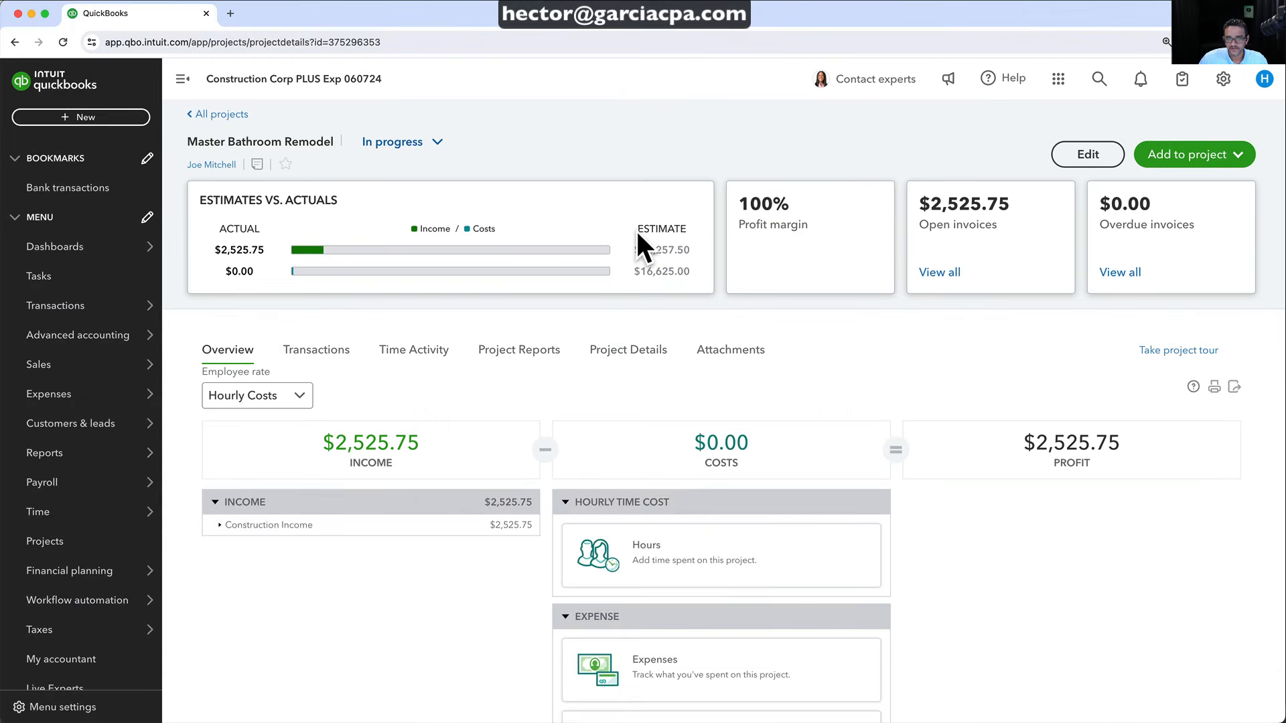
pyautogui.moveTo(623, 172); pyautogui.dragTo(757, 282)
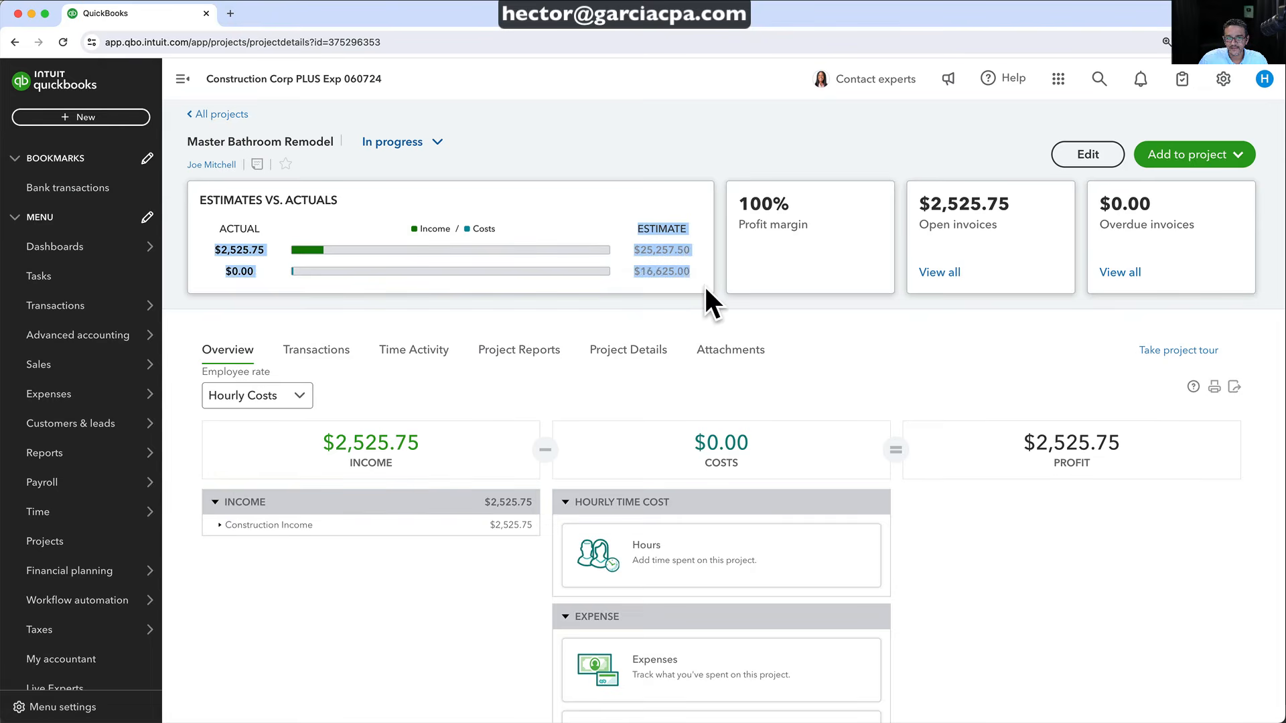
pyautogui.click(752, 286)
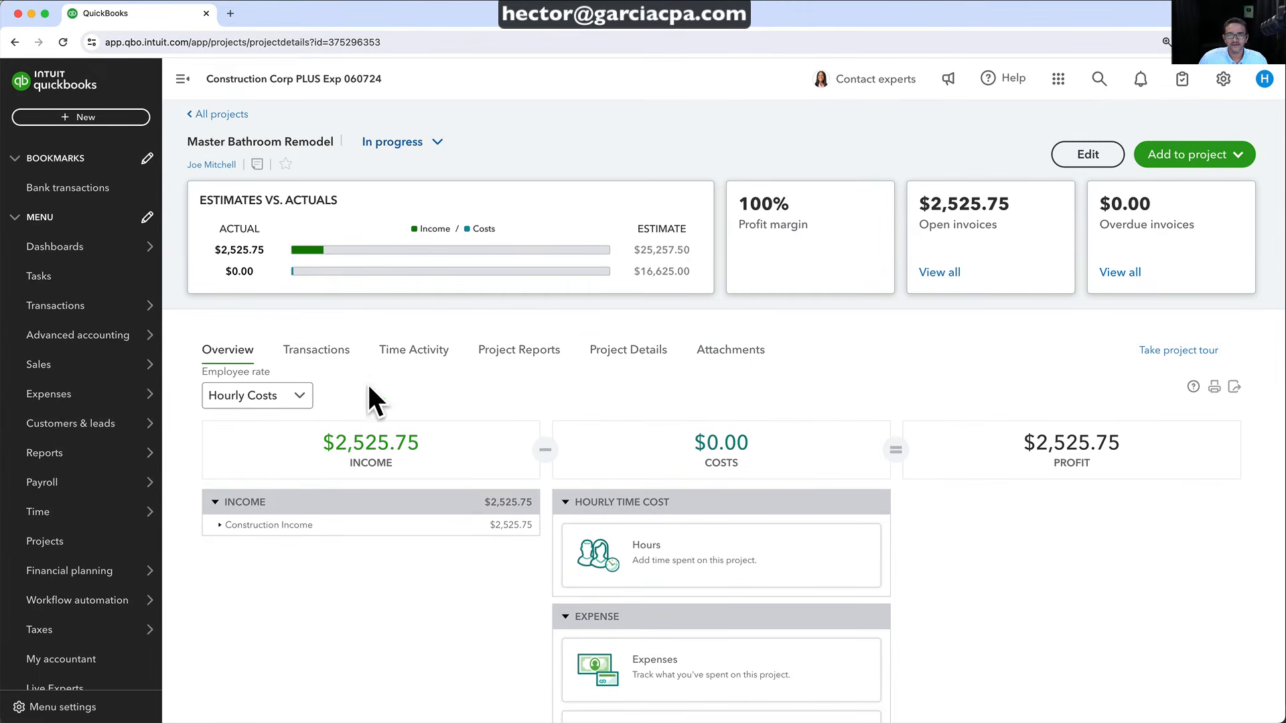
pyautogui.click(315, 355)
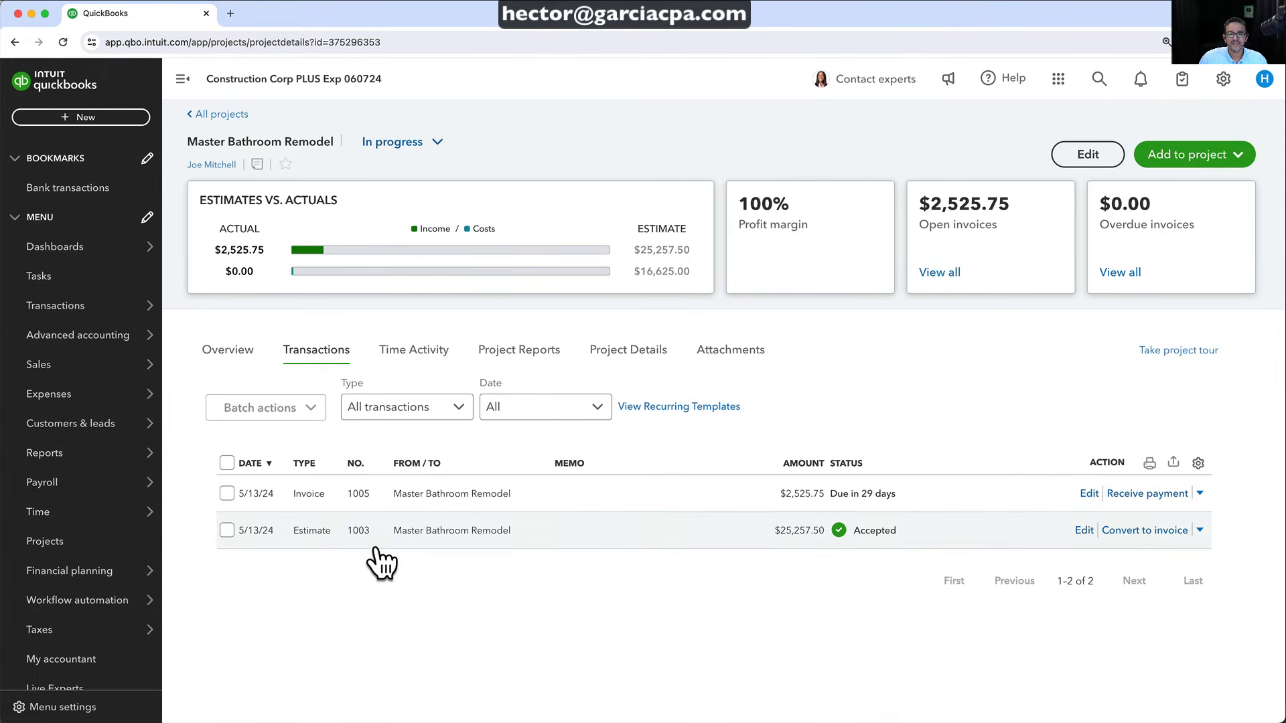
# Reopen Estimate 1003 from the project list and save and close it
pyautogui.click(448, 544)
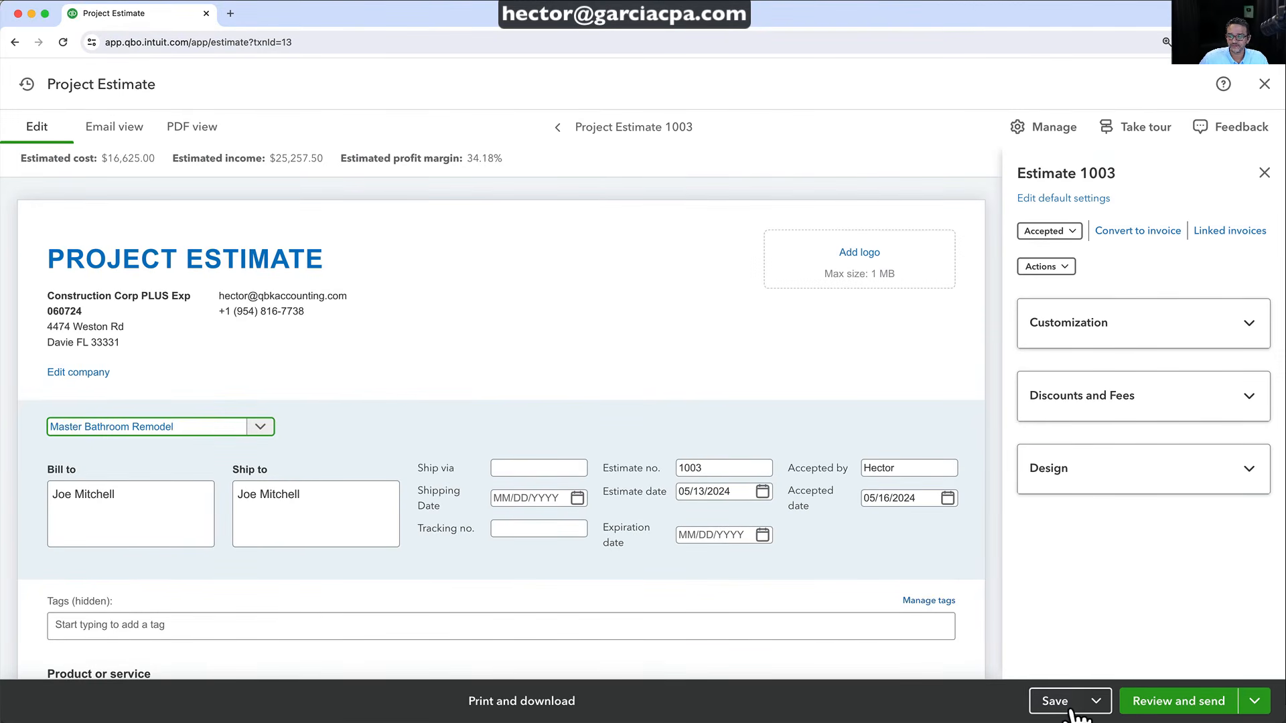
pyautogui.click(1095, 701)
pyautogui.click(1070, 662)
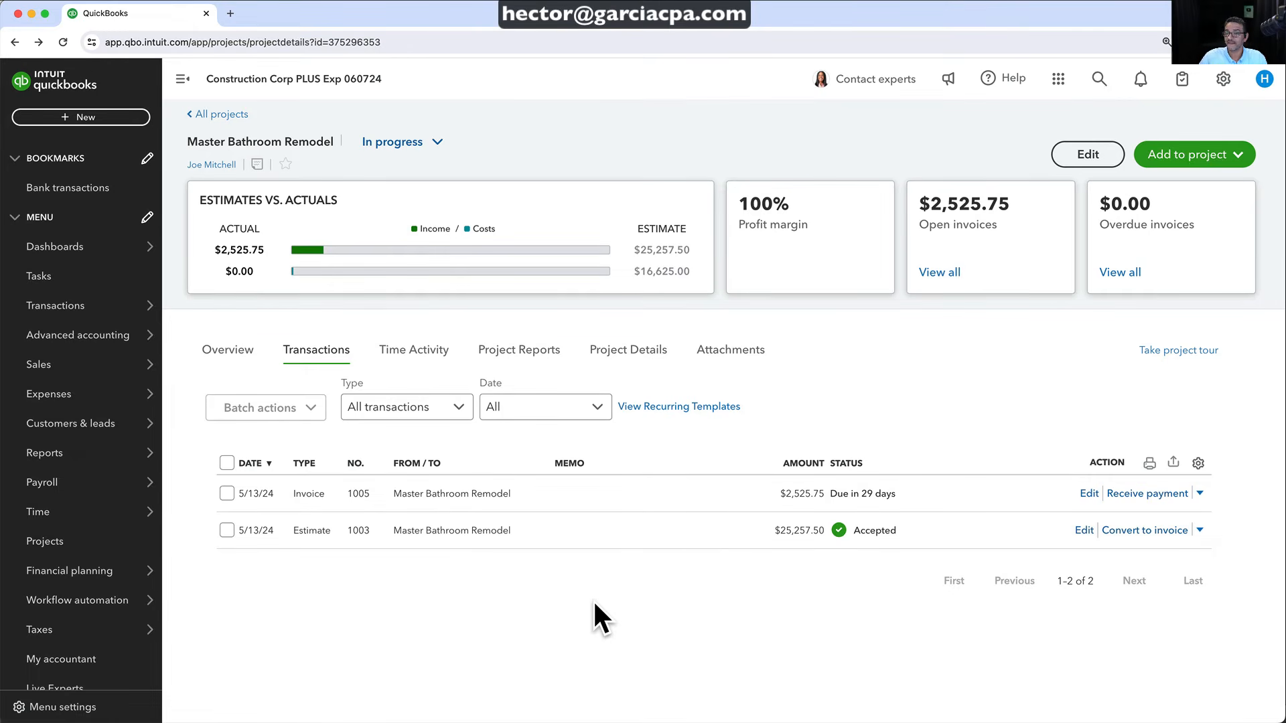
# Start a new expense for the Master Bathroom Remodel project via Add to project
pyautogui.click(44, 118)
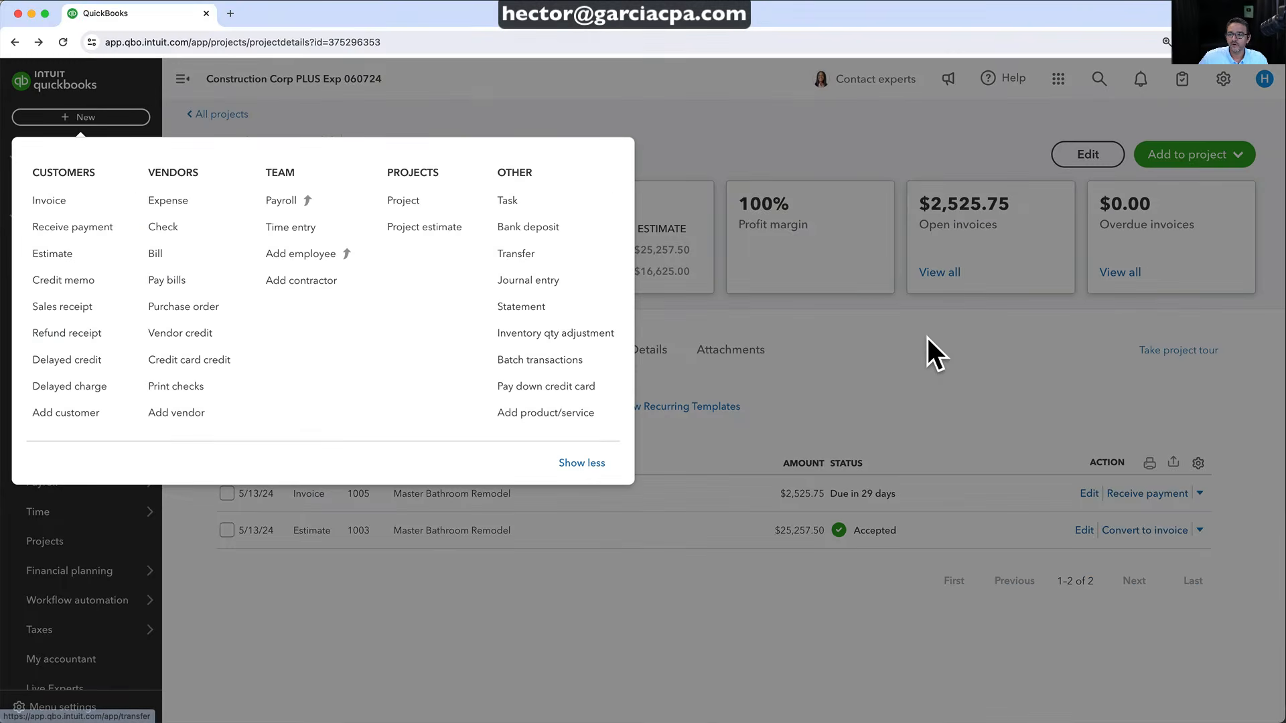
pyautogui.click(927, 337)
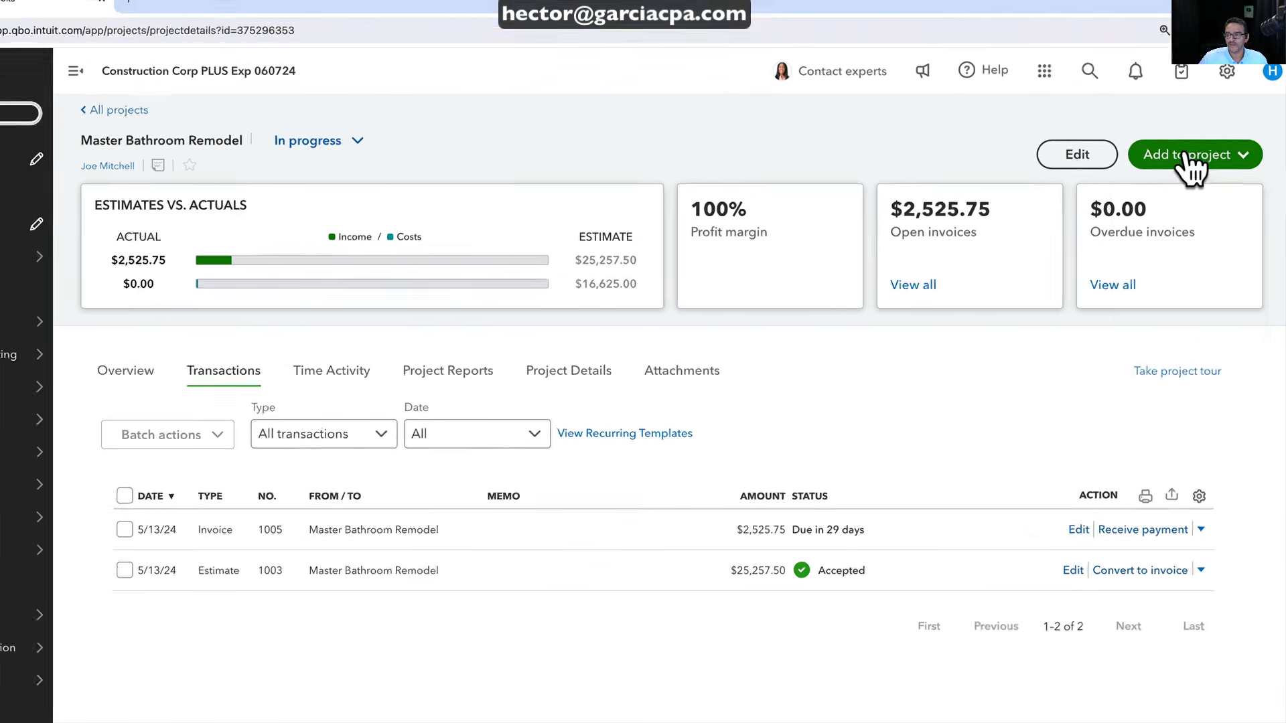
pyautogui.click(1200, 162)
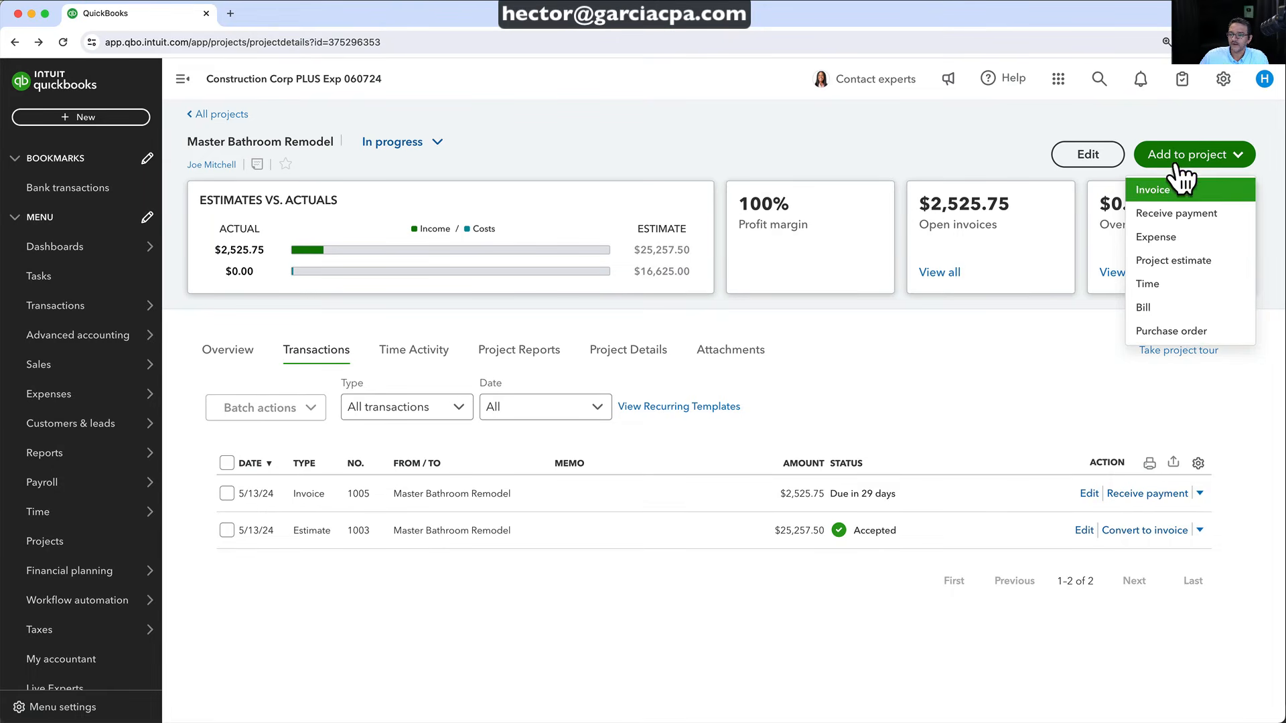
pyautogui.click(1168, 238)
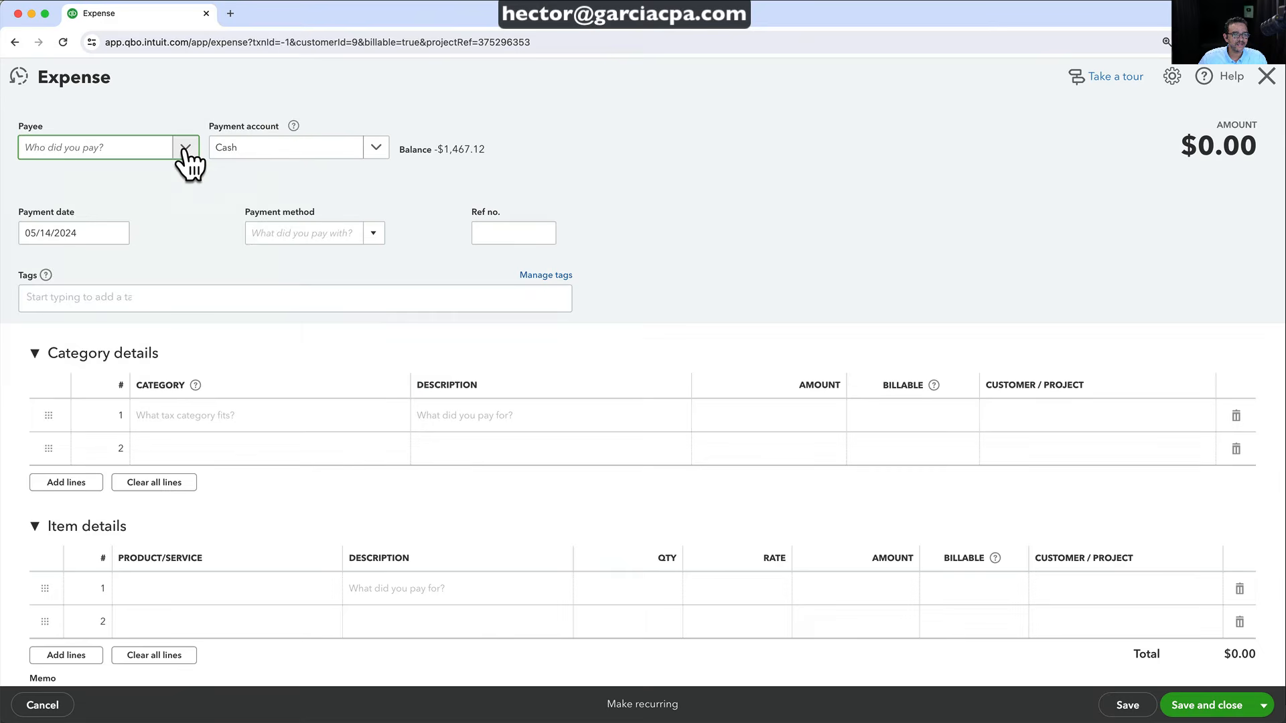
# Make Garcia Plumbing the payee and add a Labor line at rate 75 for Master Bathroom Remodel
pyautogui.click(185, 151)
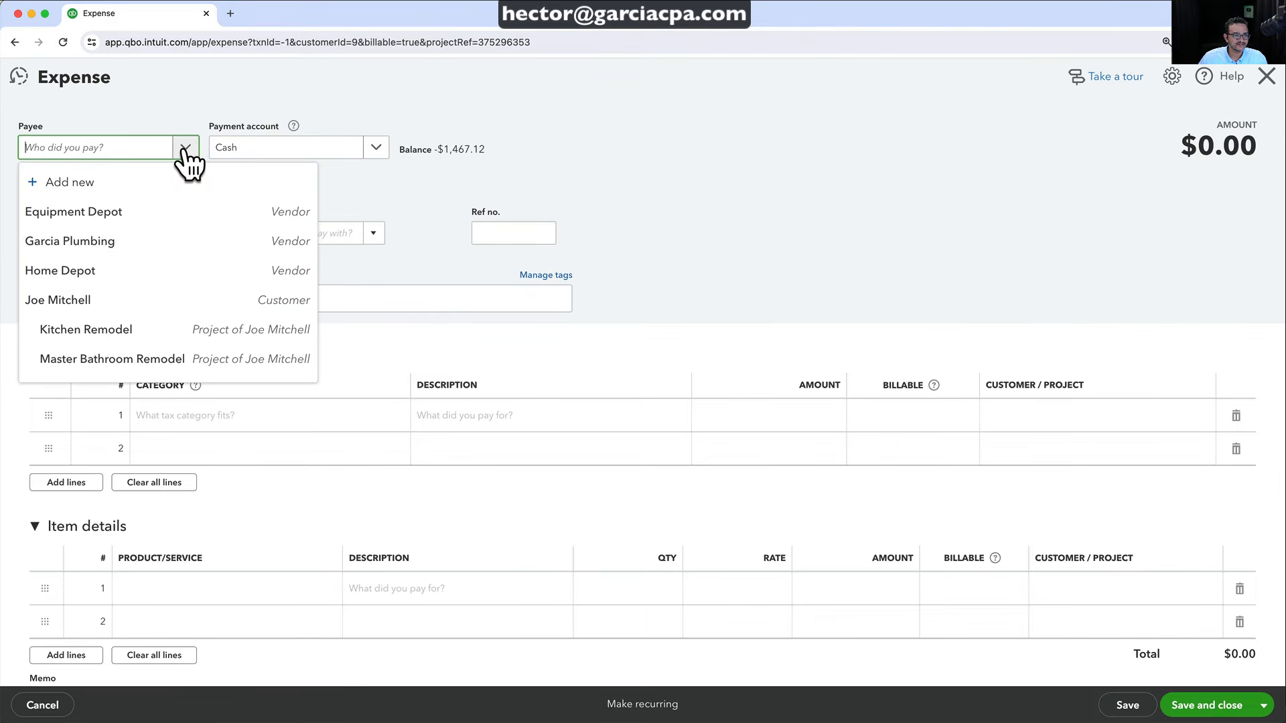
pyautogui.click(52, 250)
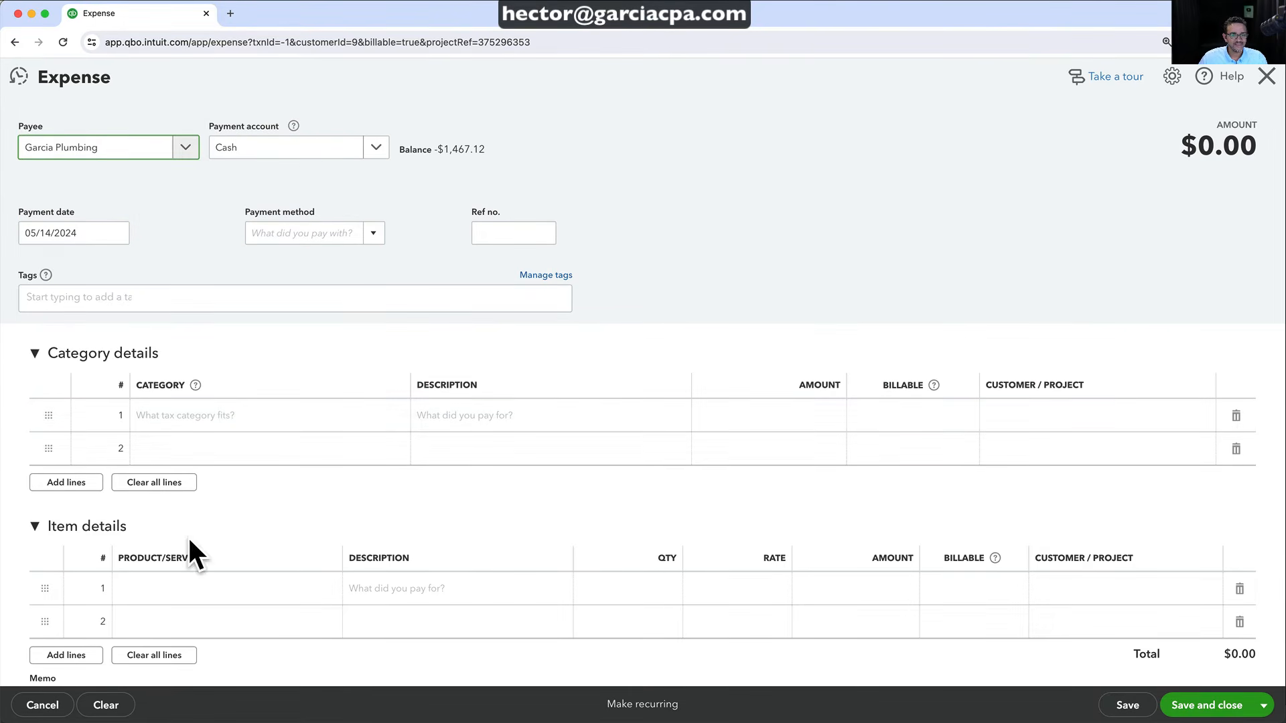
pyautogui.click(218, 588)
pyautogui.write('labor')
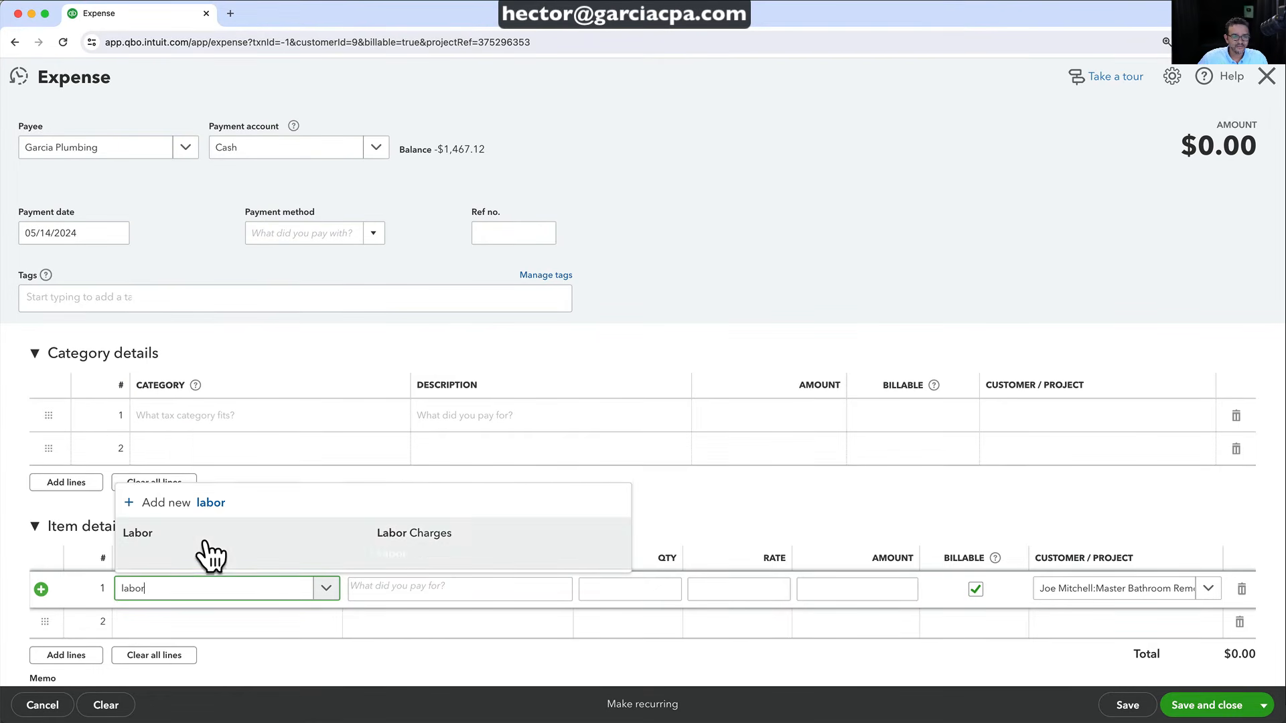
pyautogui.click(204, 535)
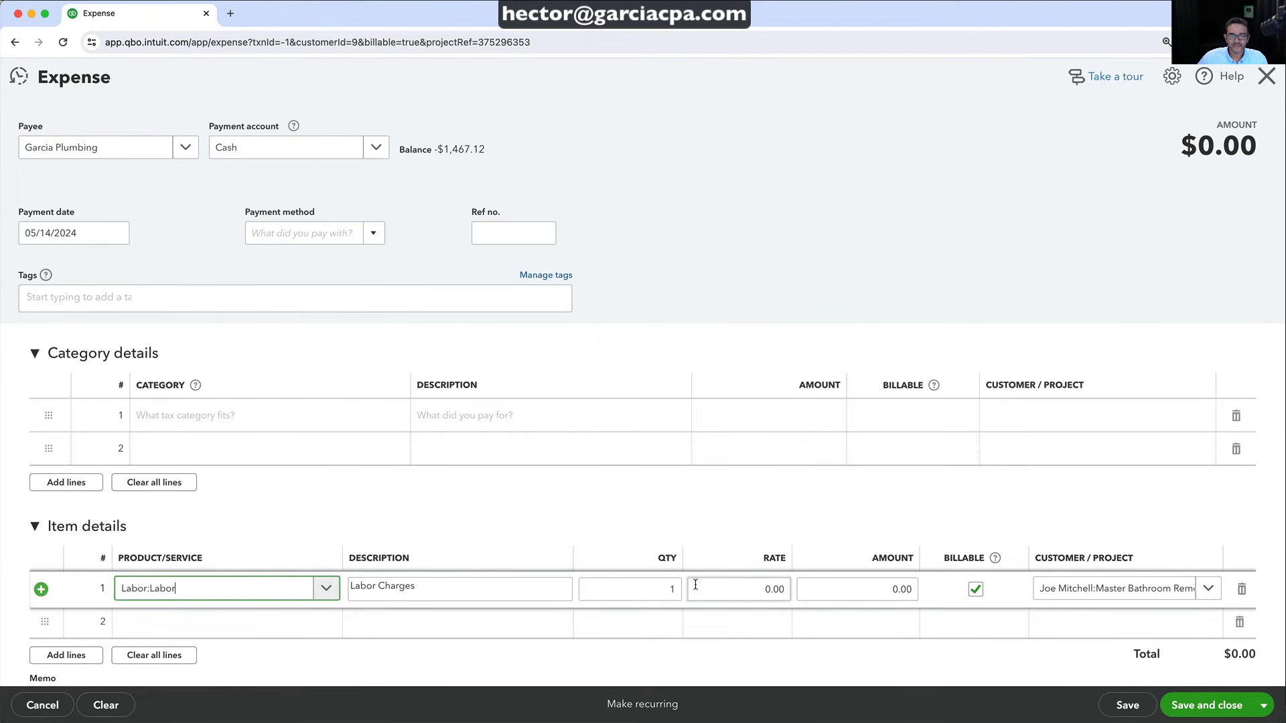
pyautogui.click(666, 589)
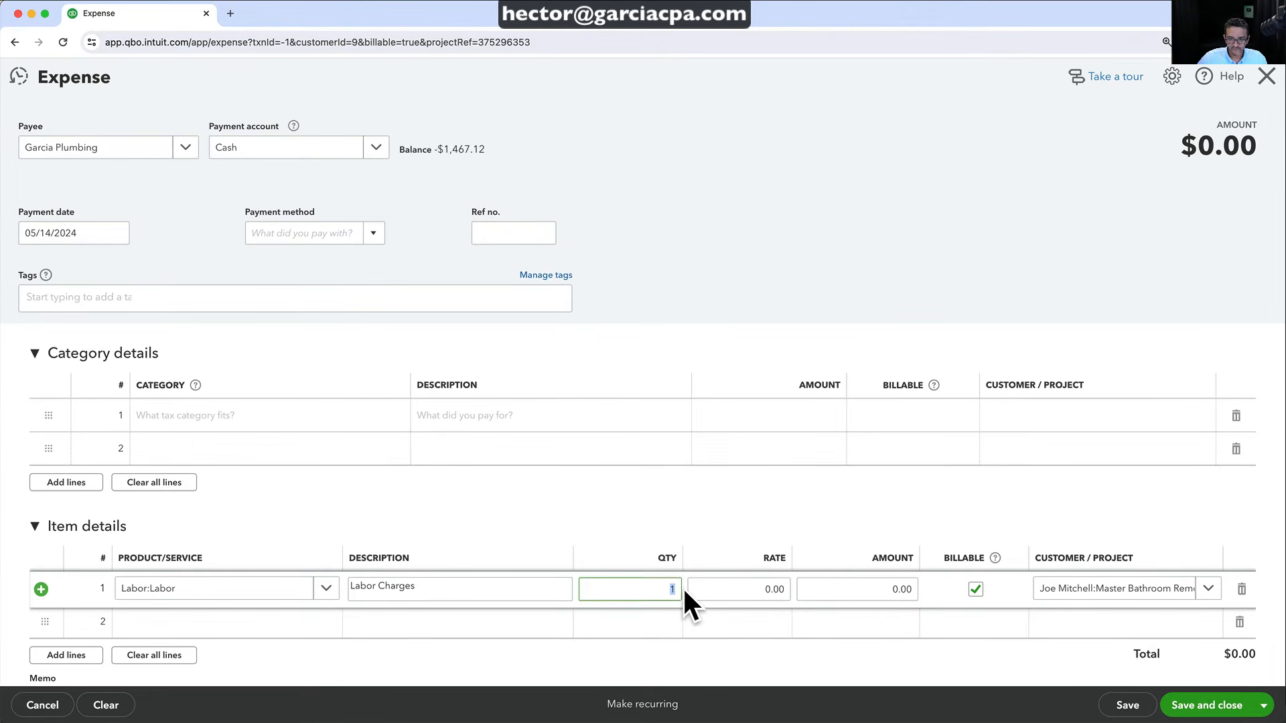
pyautogui.press('Tab')
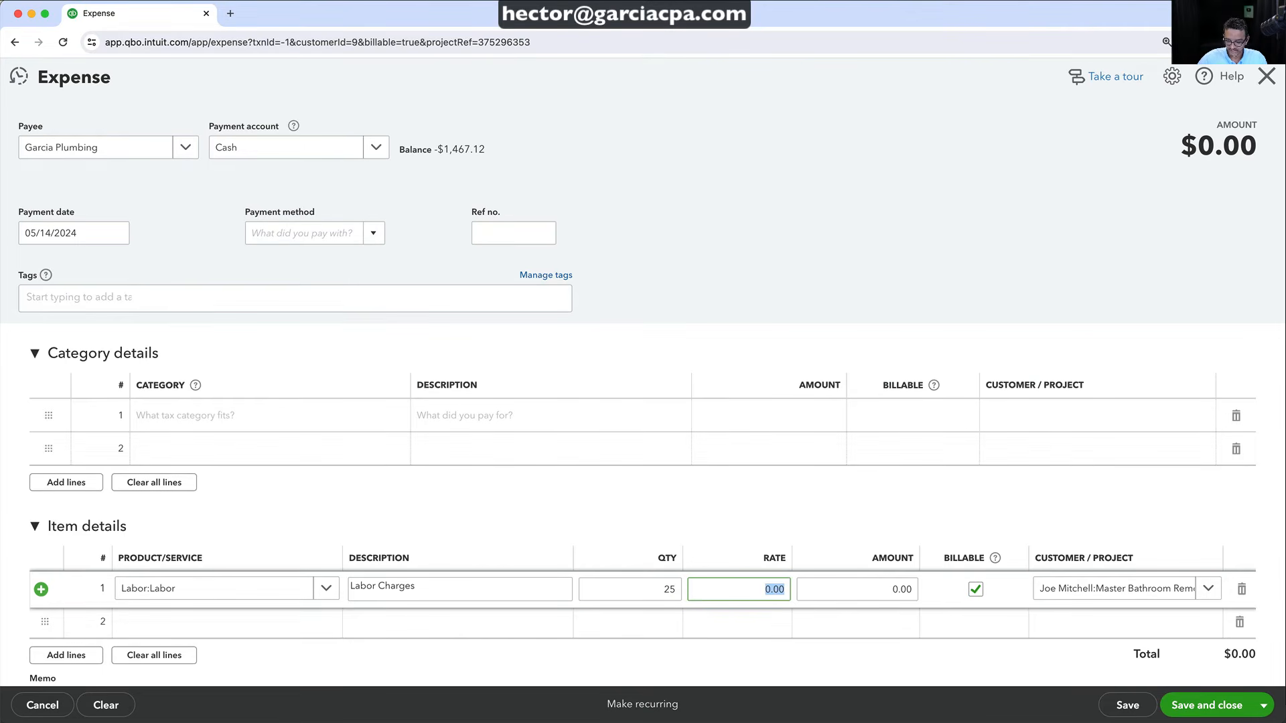
pyautogui.write('75')
pyautogui.press('Tab')
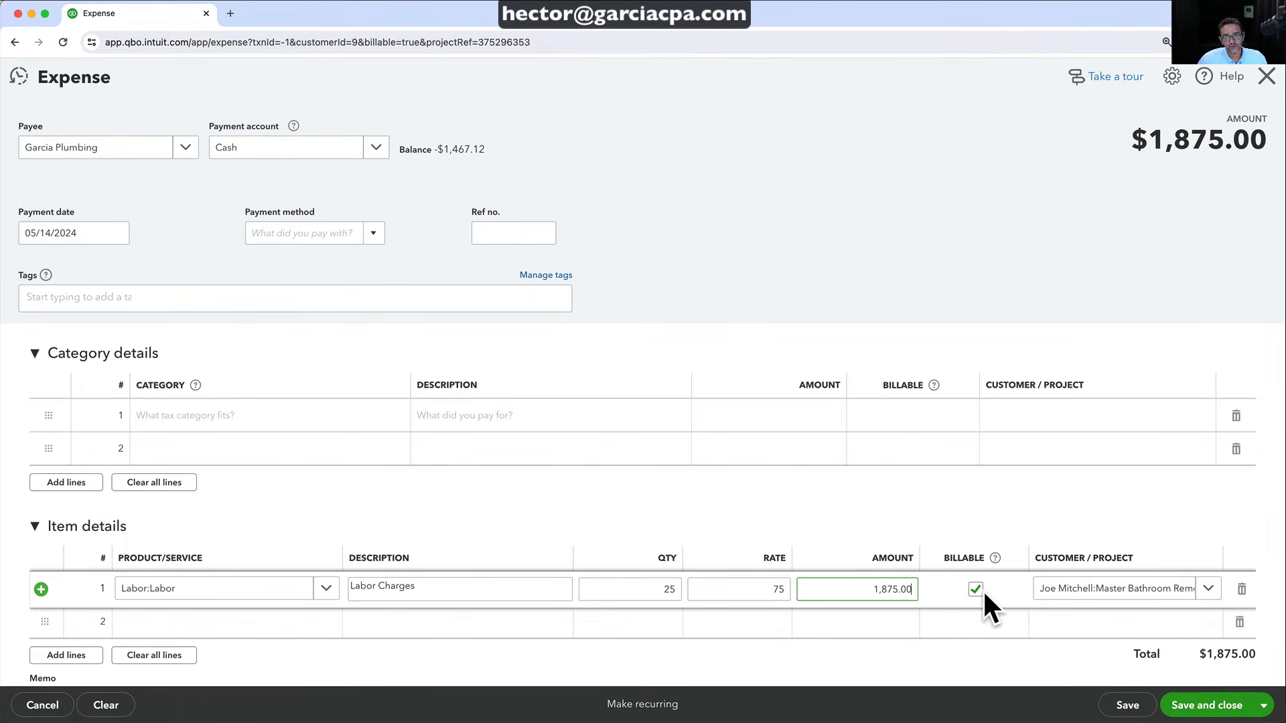
pyautogui.click(1207, 592)
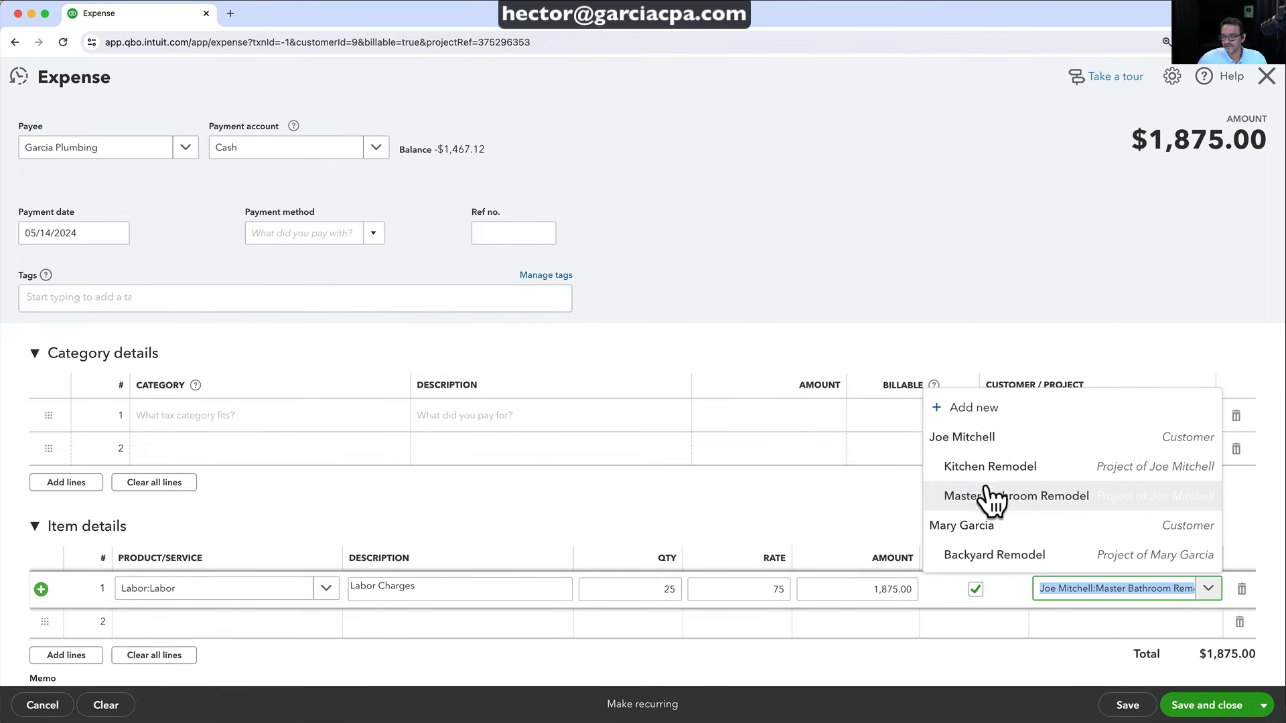
pyautogui.click(1019, 497)
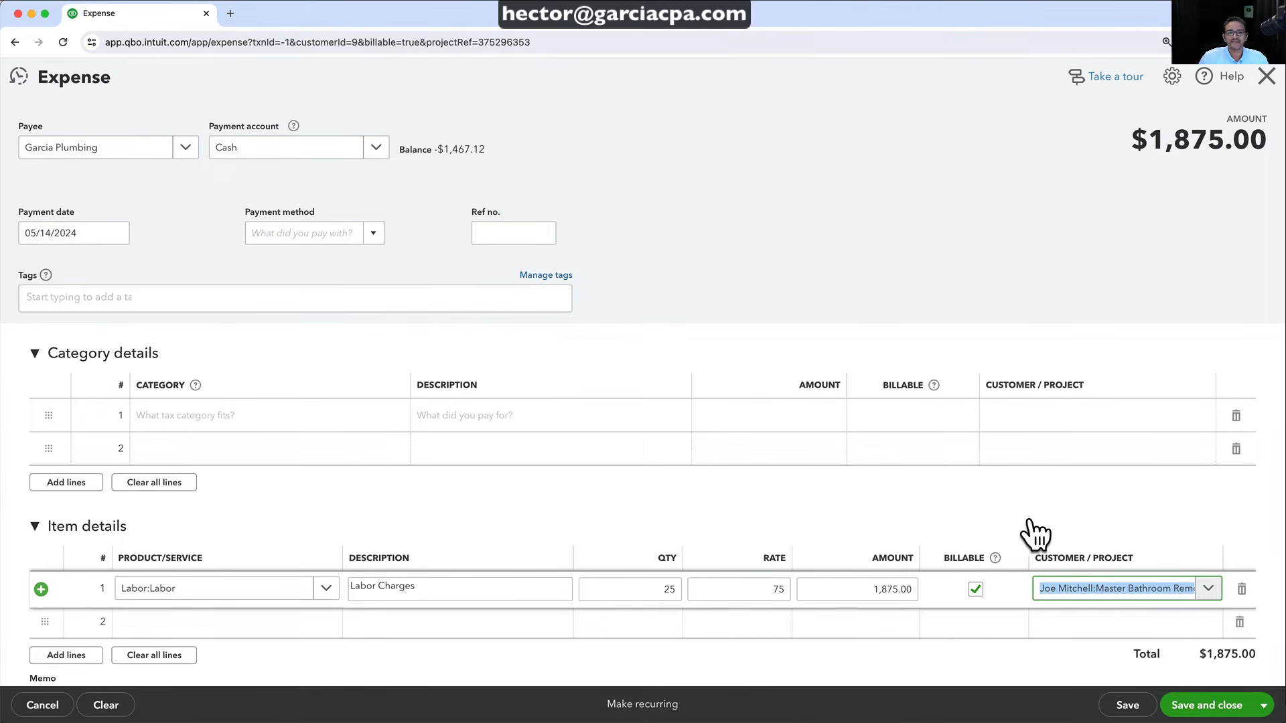
pyautogui.click(1211, 591)
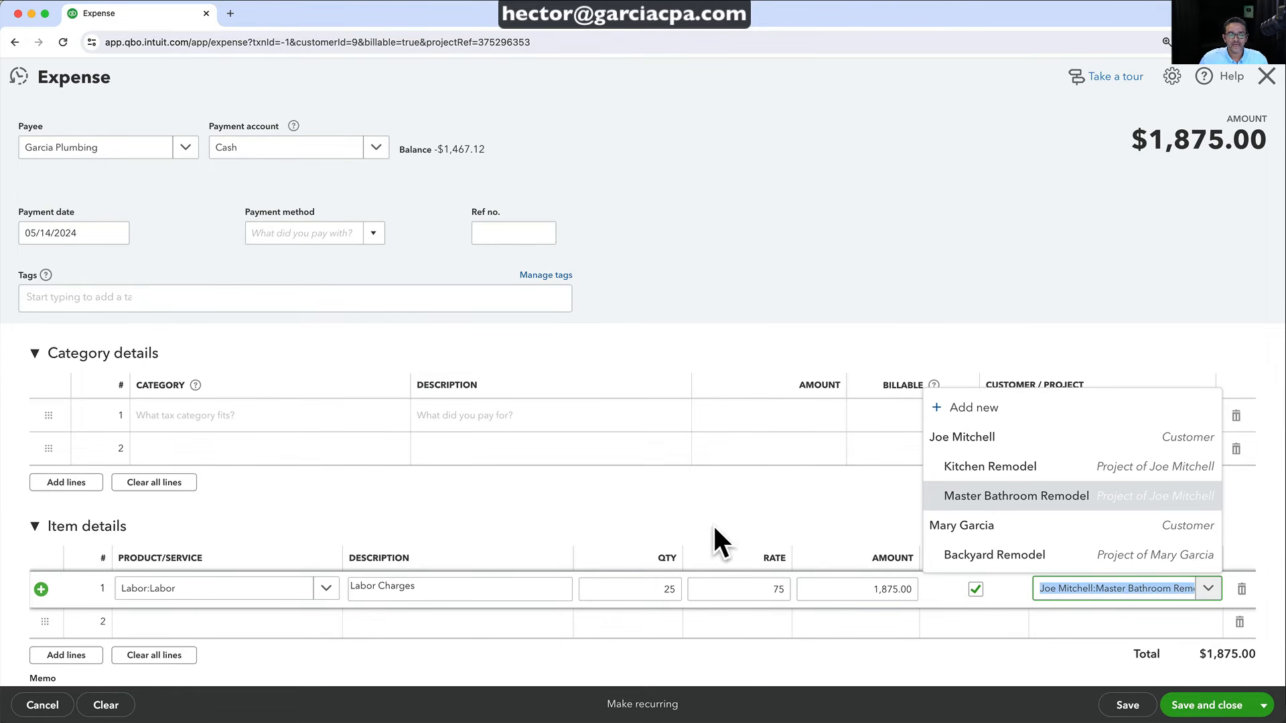
# Add a second line for Materials and Equipment:Materials, quantity 1 at rate 500
pyautogui.click(295, 627)
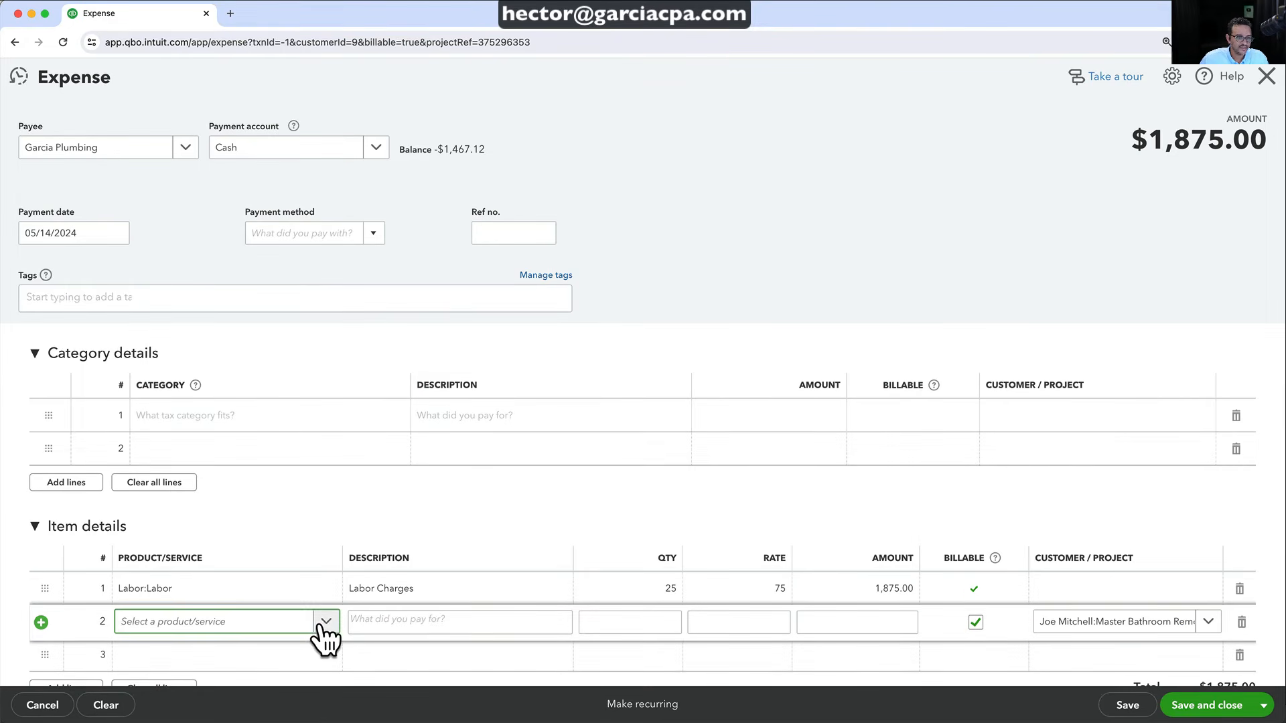
pyautogui.click(327, 622)
pyautogui.click(165, 570)
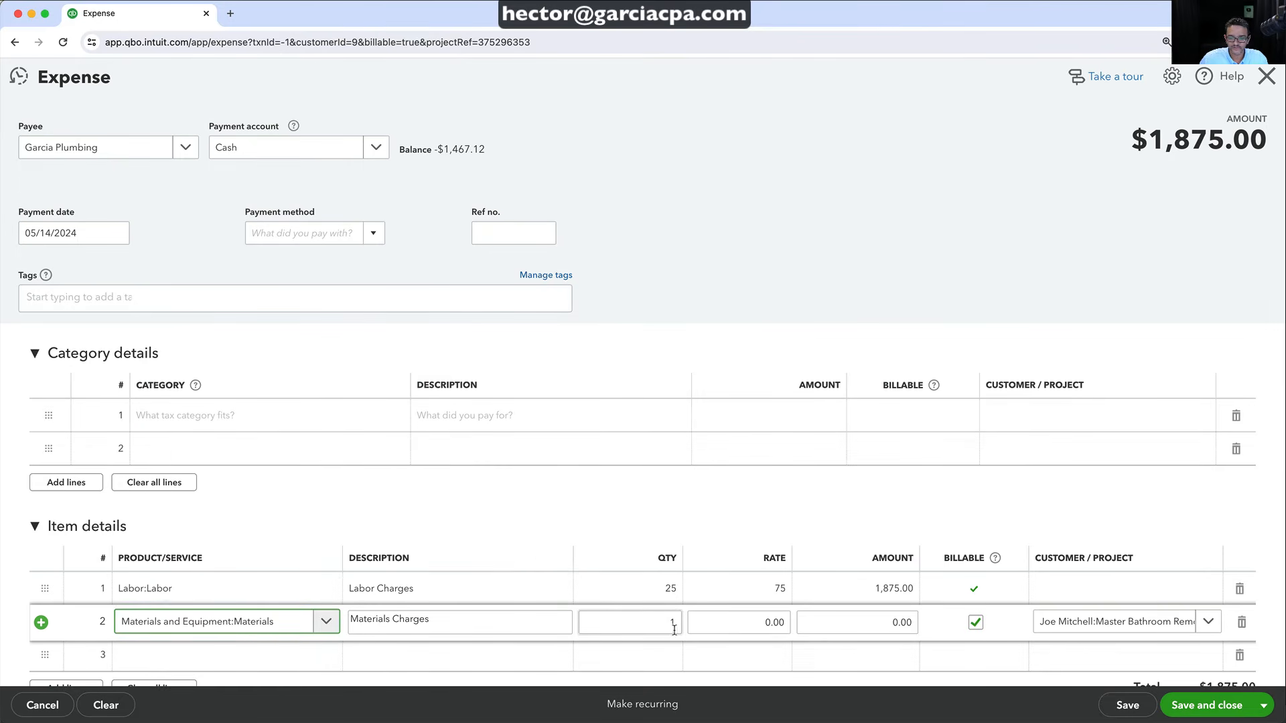
pyautogui.click(732, 627)
pyautogui.click(732, 627)
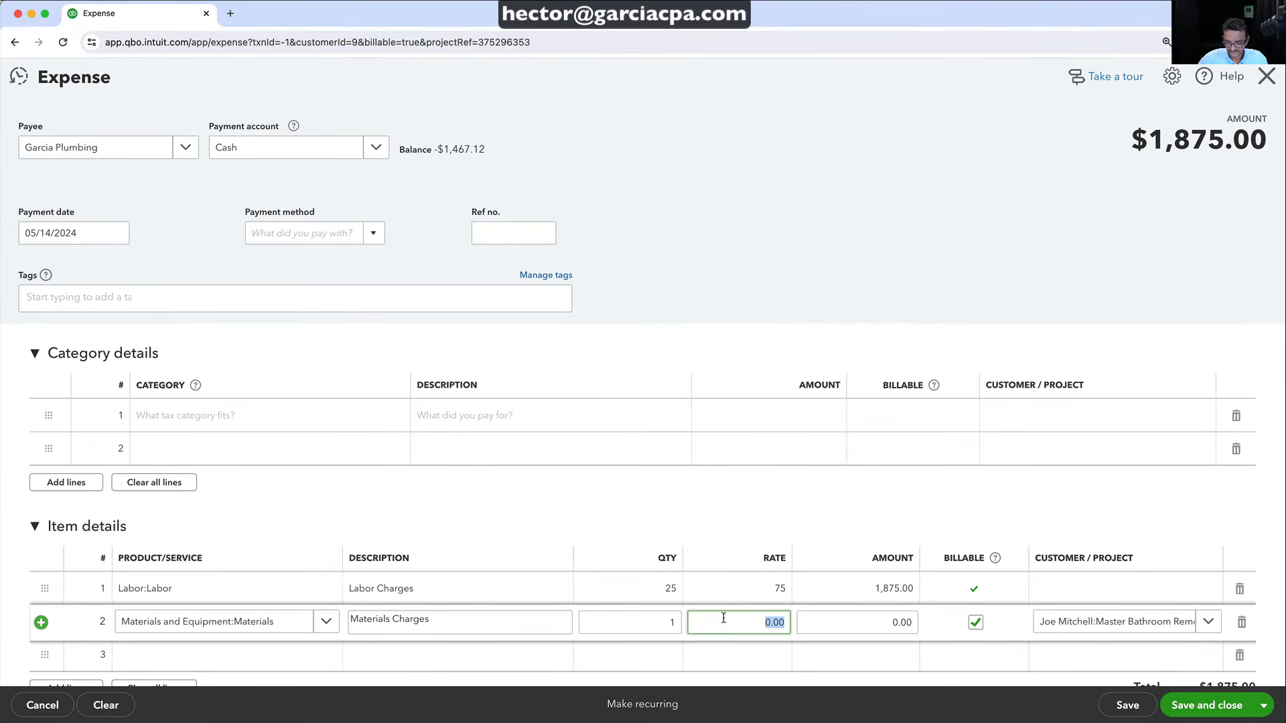
pyautogui.press('Tab')
# Bill both lines to Master Bathroom Remodel and save the $2,375 expense
pyautogui.click(1085, 593)
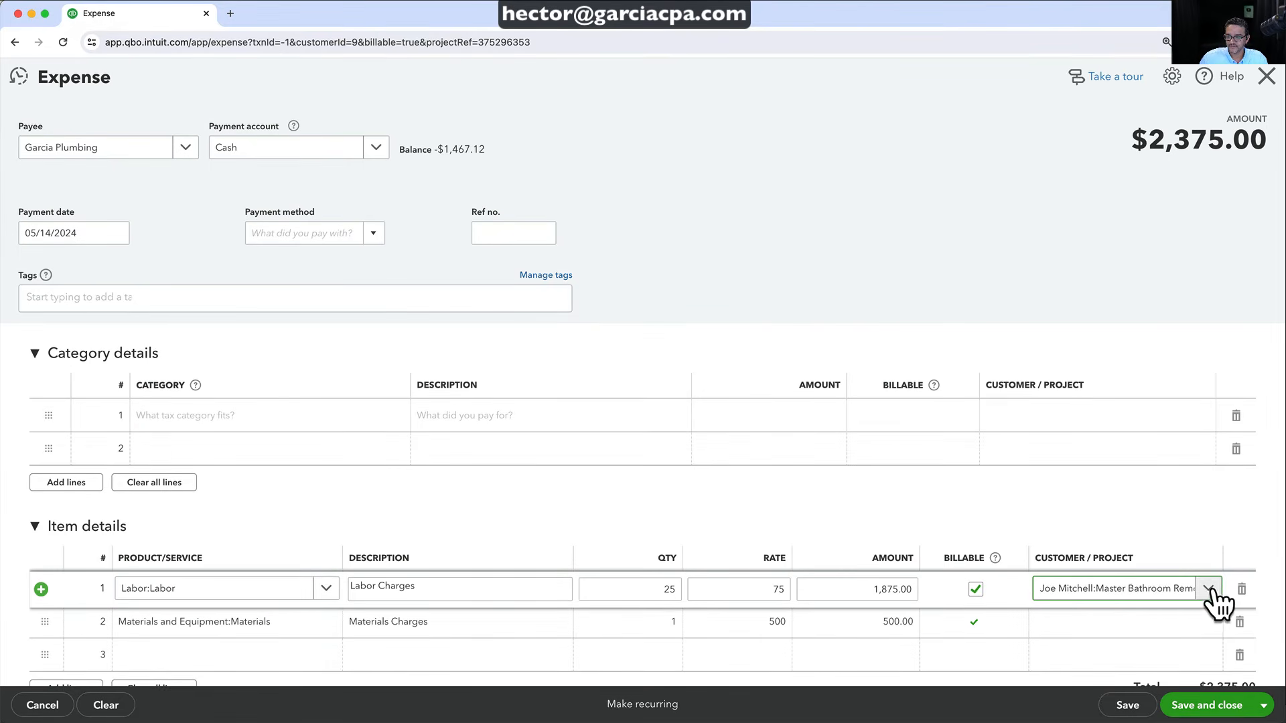
pyautogui.click(1146, 628)
pyautogui.click(1129, 594)
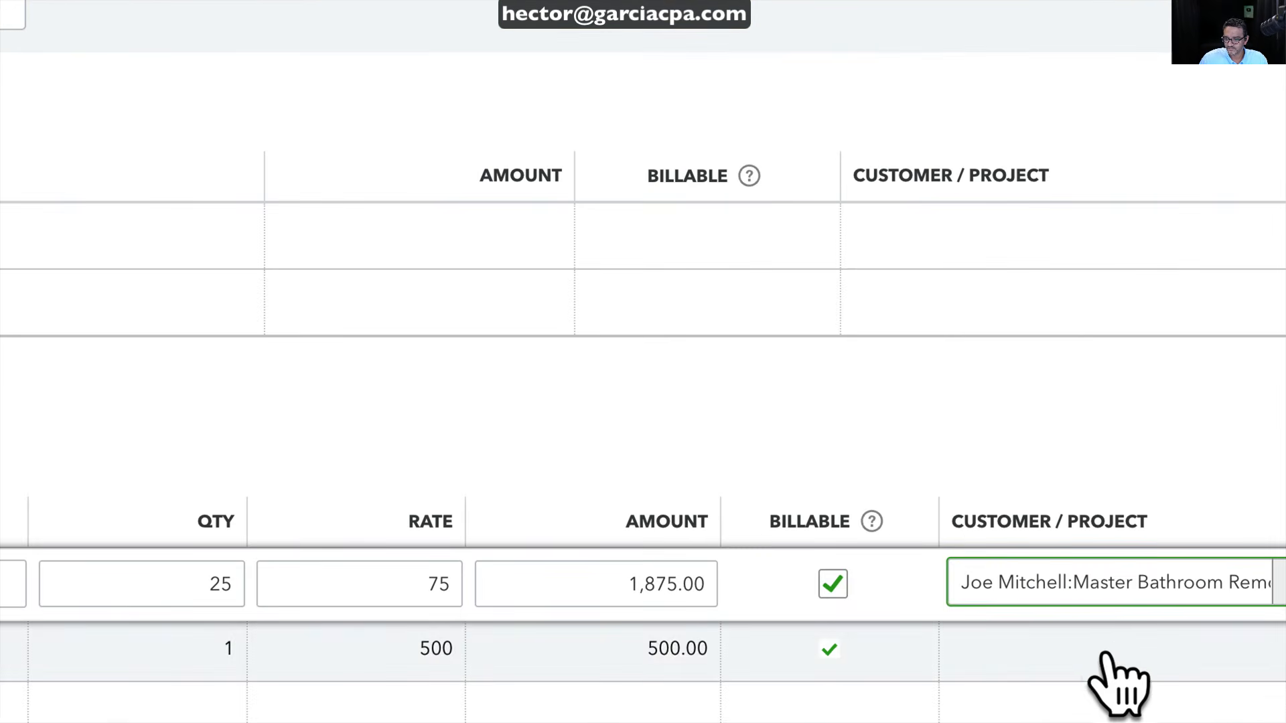
pyautogui.click(1097, 651)
pyautogui.click(1097, 590)
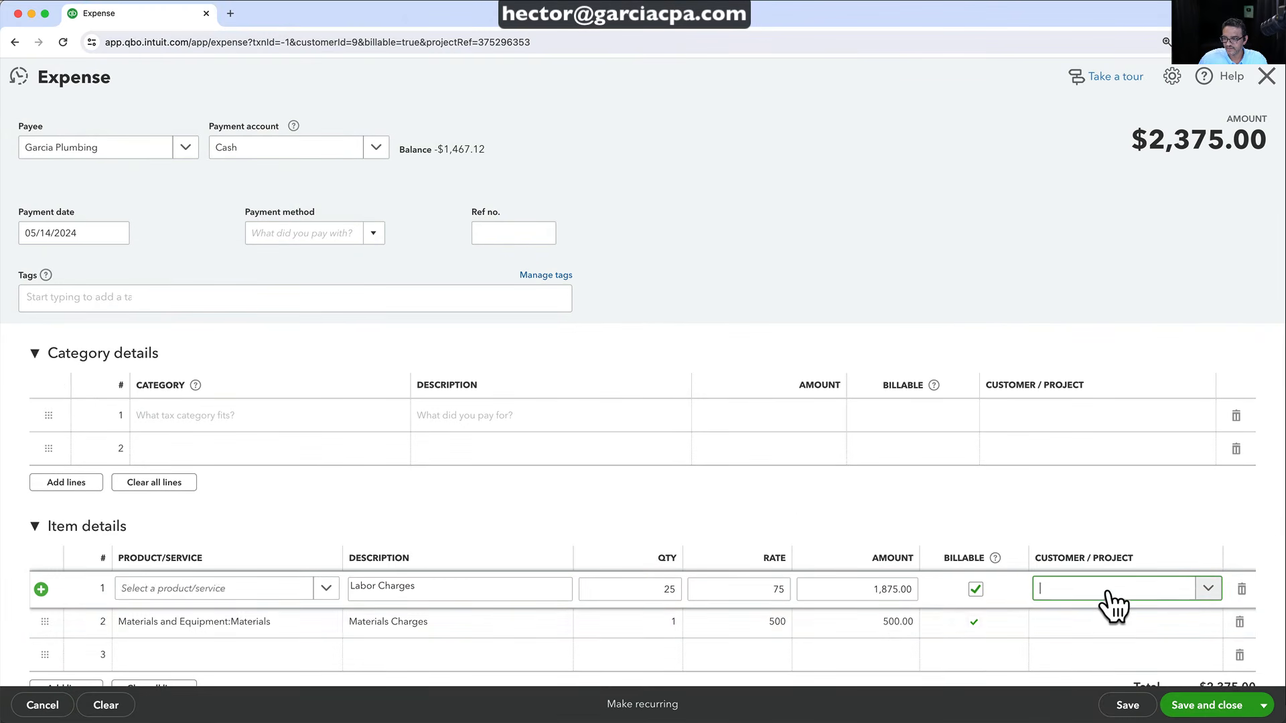
pyautogui.click(1128, 706)
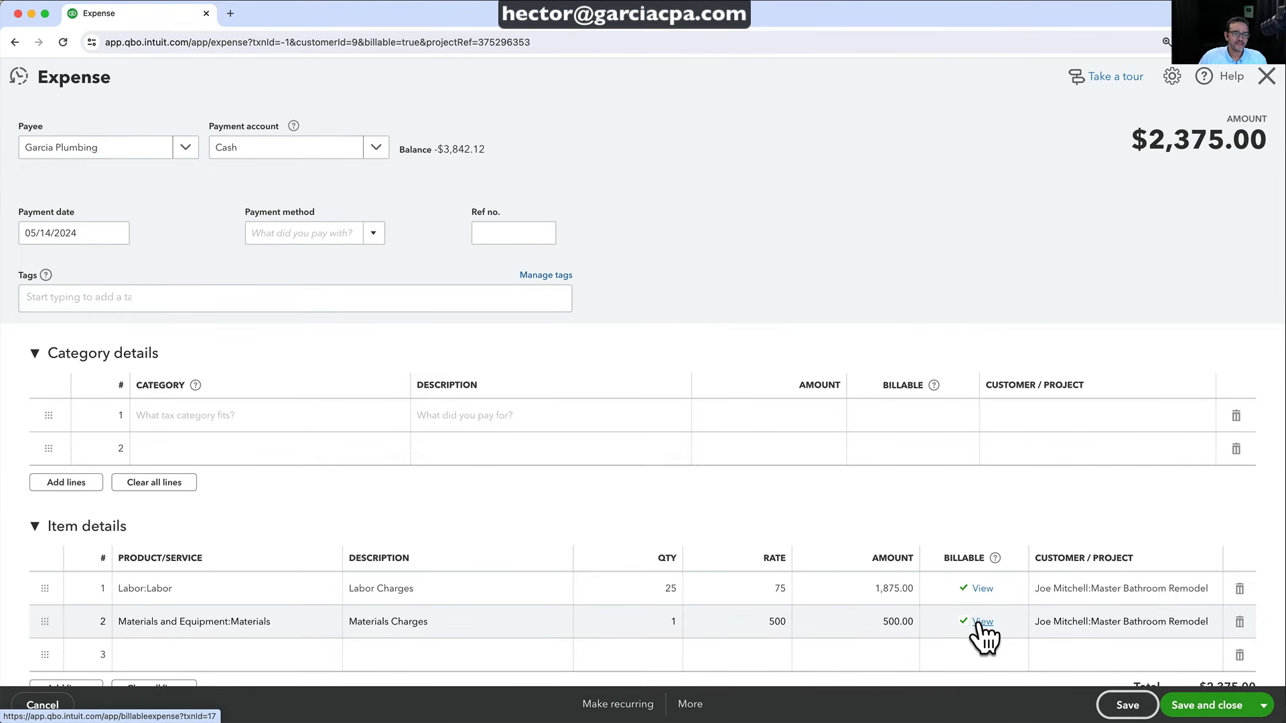
pyautogui.click(1127, 705)
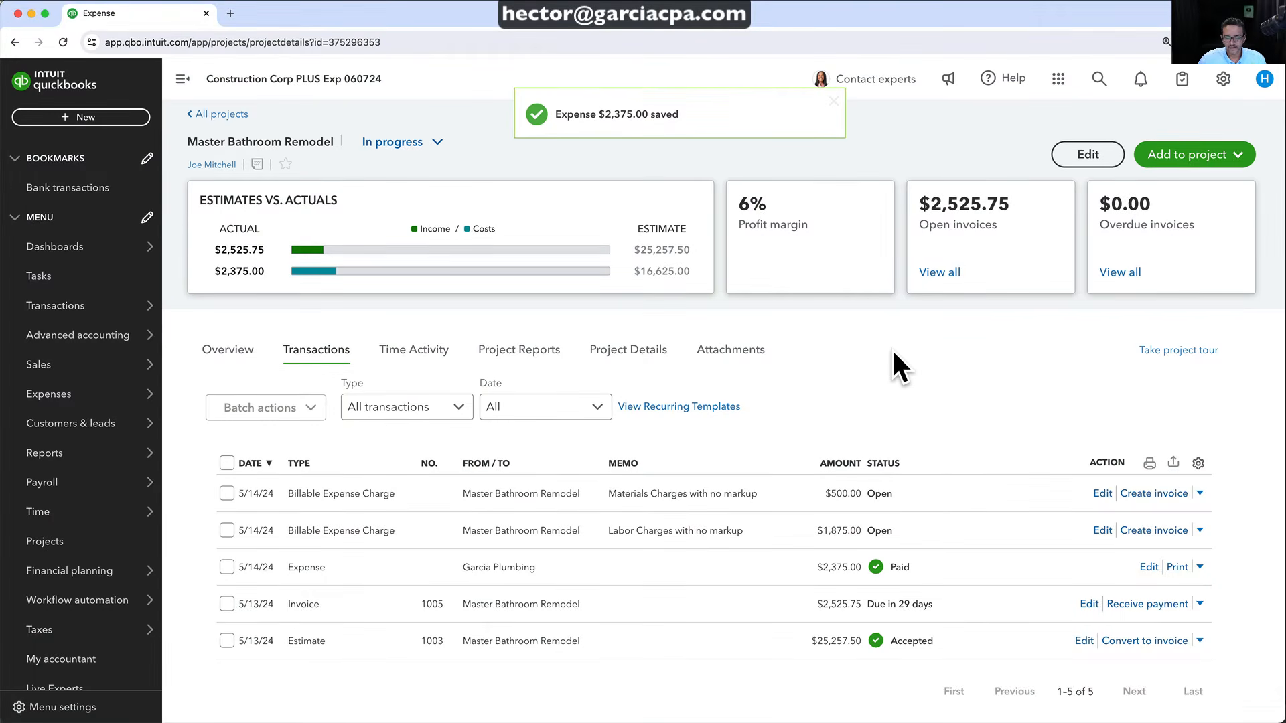
# Start a new project bill with Equipment Depot as the vendor
pyautogui.click(1168, 159)
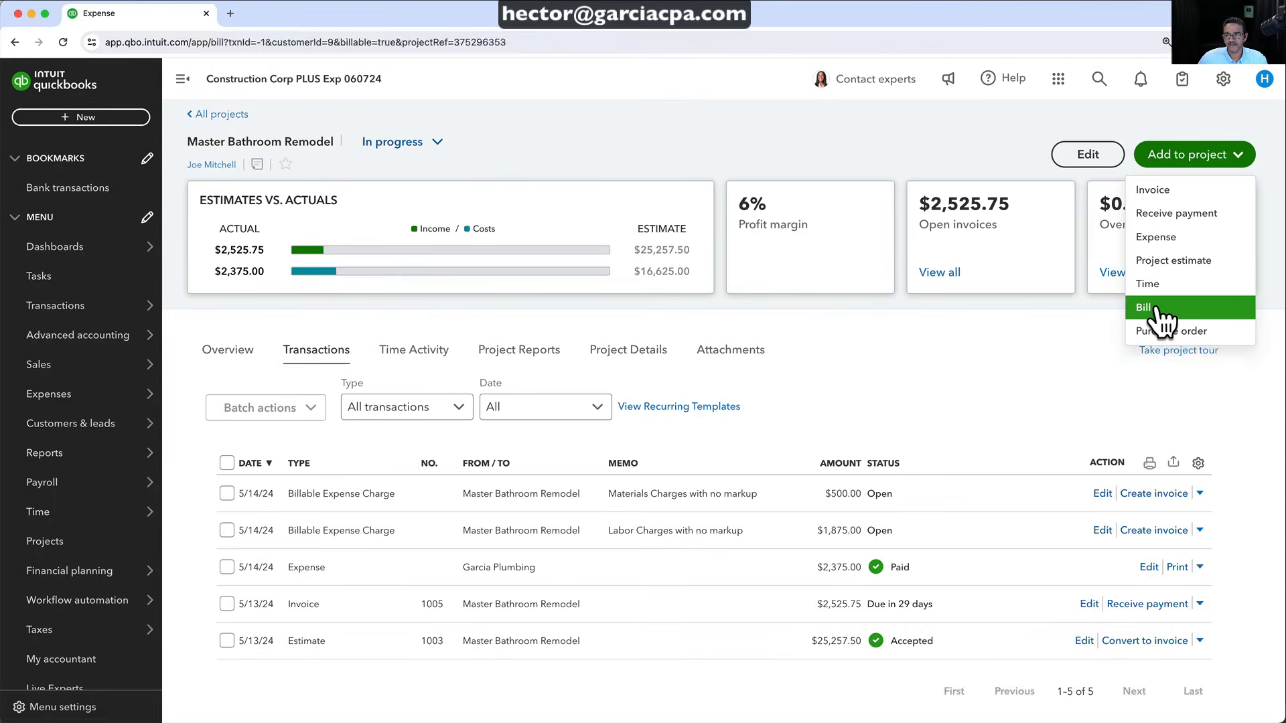
pyautogui.click(1152, 310)
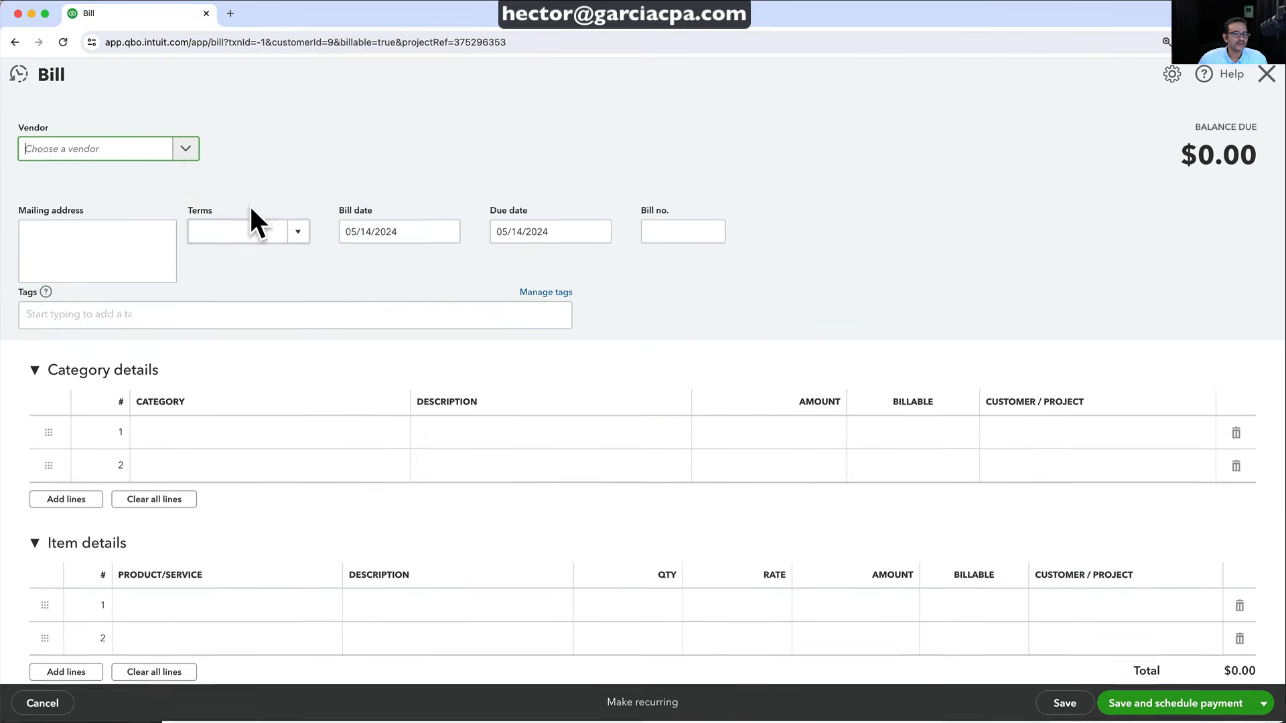
pyautogui.click(185, 153)
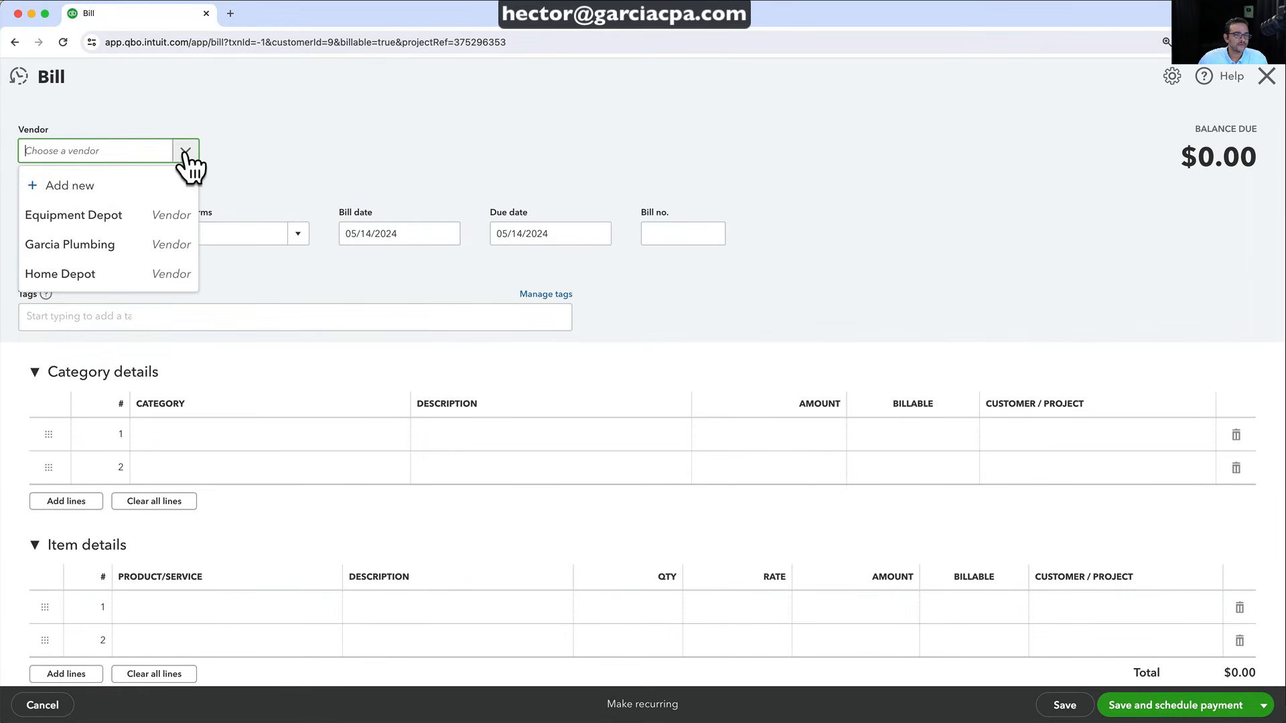
pyautogui.click(97, 214)
pyautogui.scroll(-2, 308, 596)
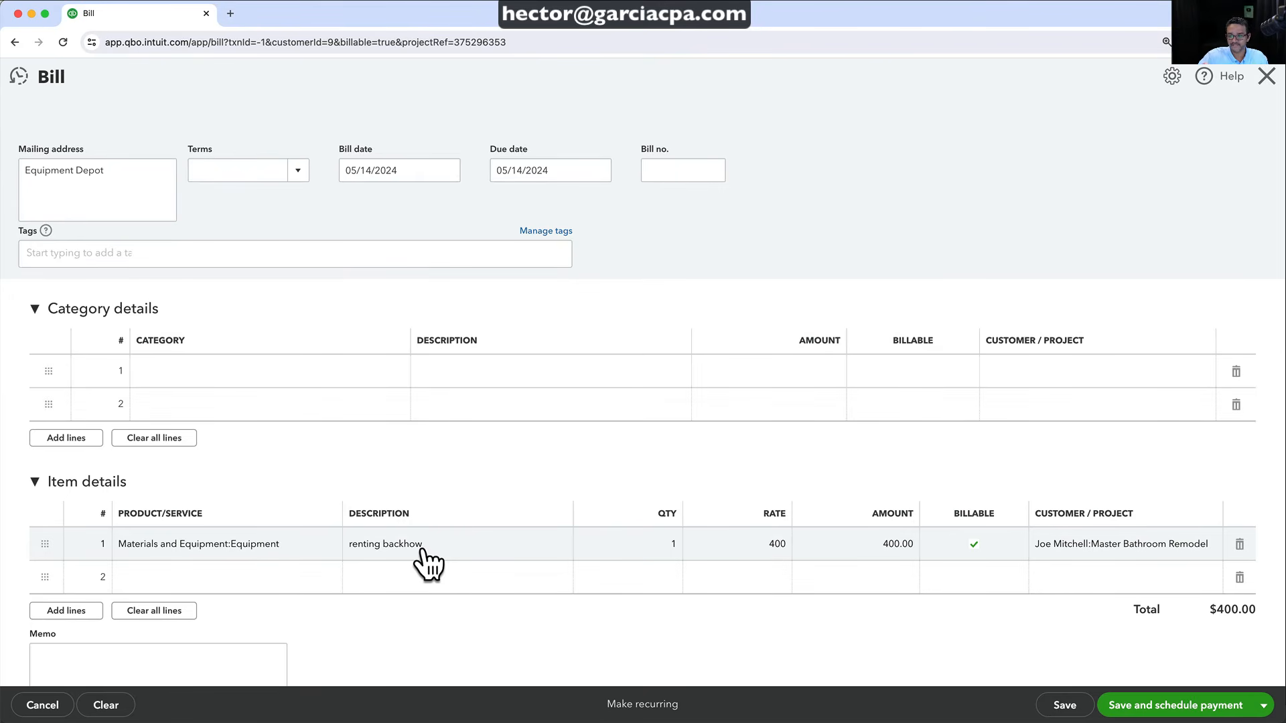
# Correct the description's spelling to 'backhoe' and set quantity 2 at rate 150
pyautogui.click(395, 546)
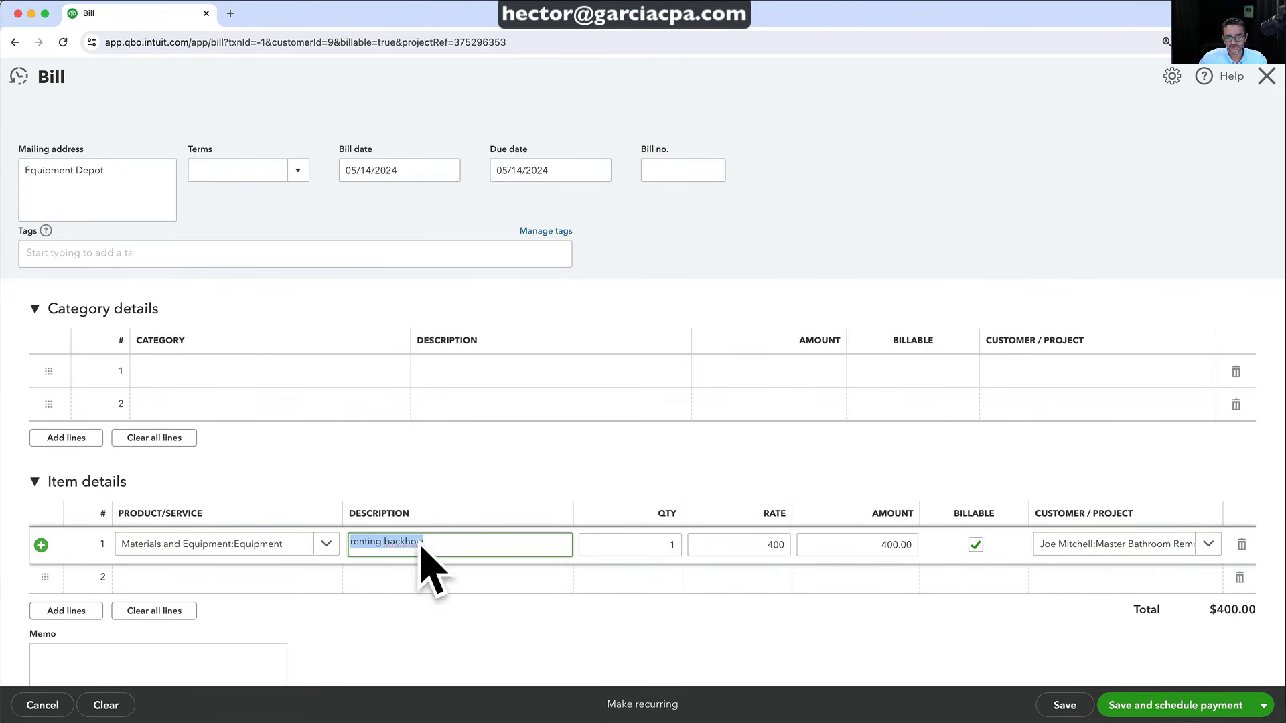
pyautogui.click(412, 542)
pyautogui.rightClick(412, 542)
pyautogui.click(439, 547)
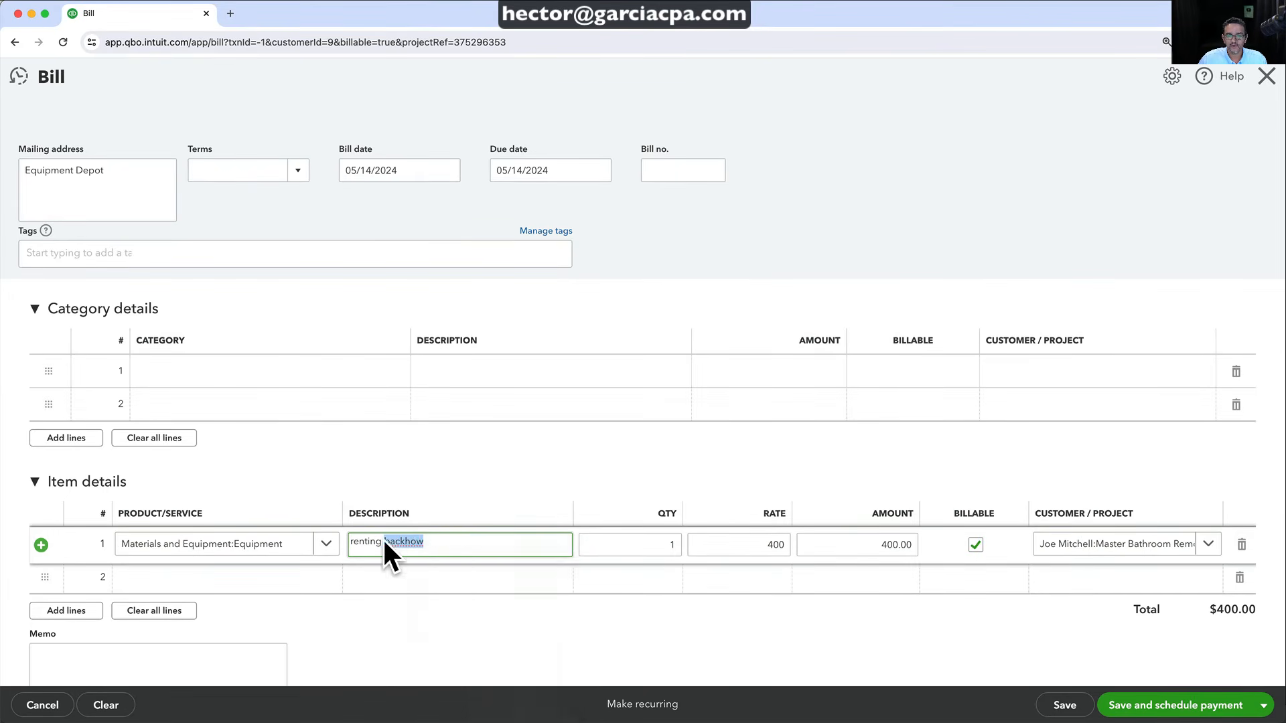
pyautogui.press('Tab')
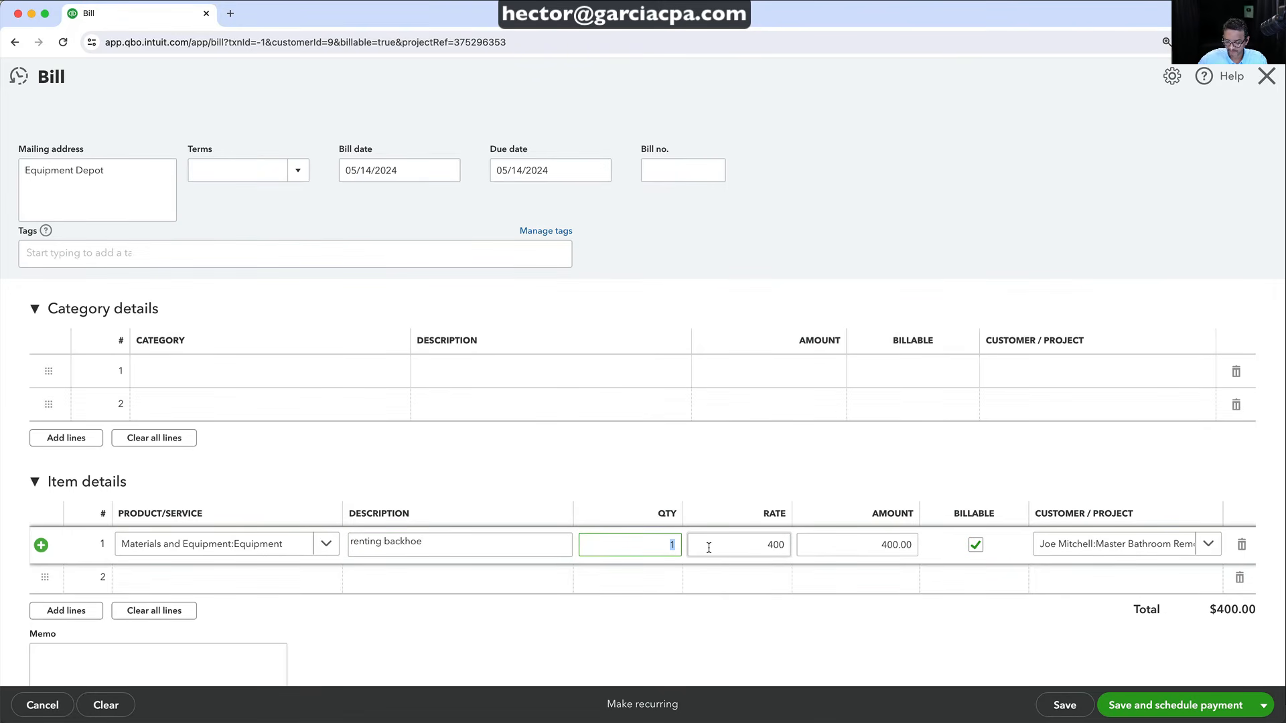
pyautogui.write('2')
pyautogui.press('Tab')
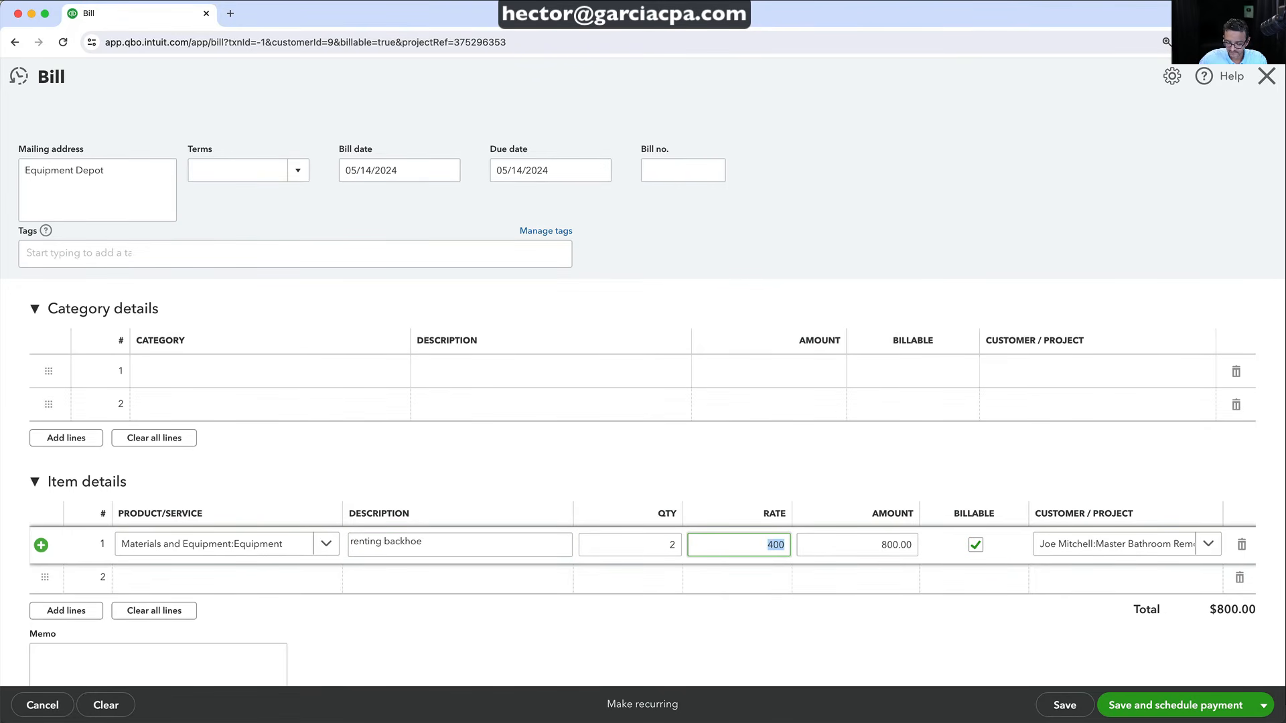
pyautogui.write('150')
pyautogui.press('Tab')
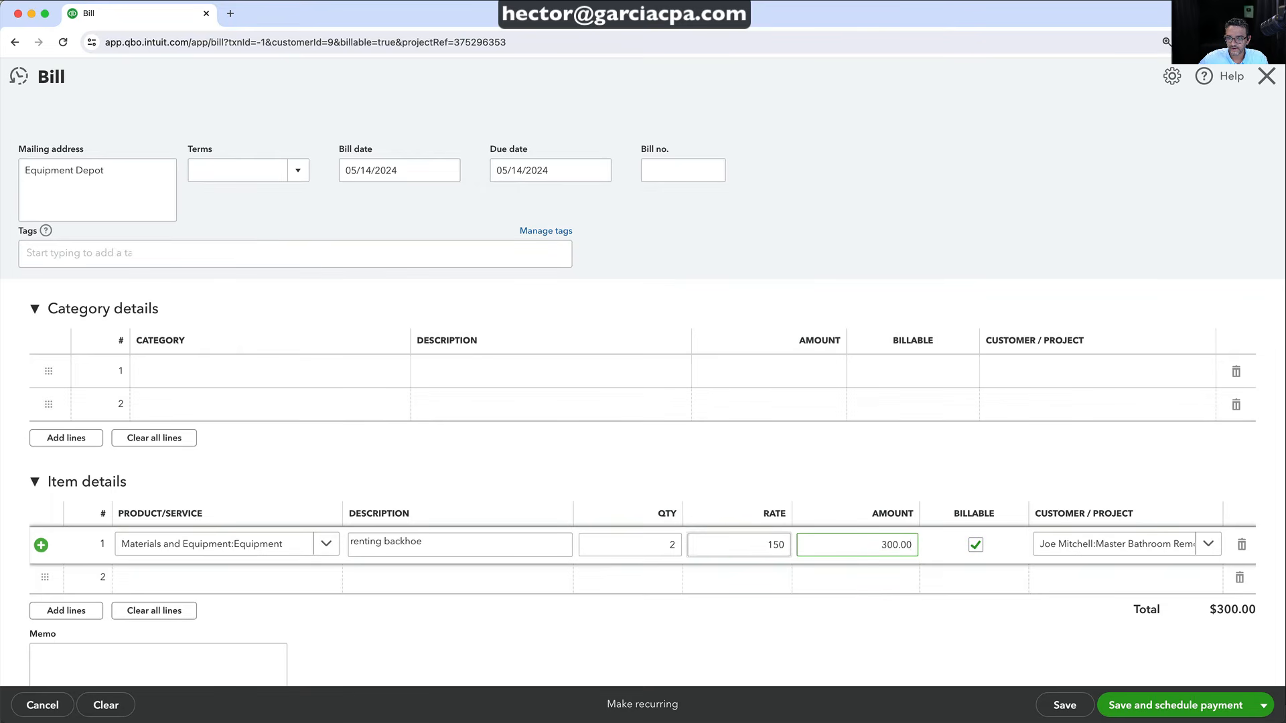
# Save the $300 bill and close it
pyautogui.scroll(2, 489, 400)
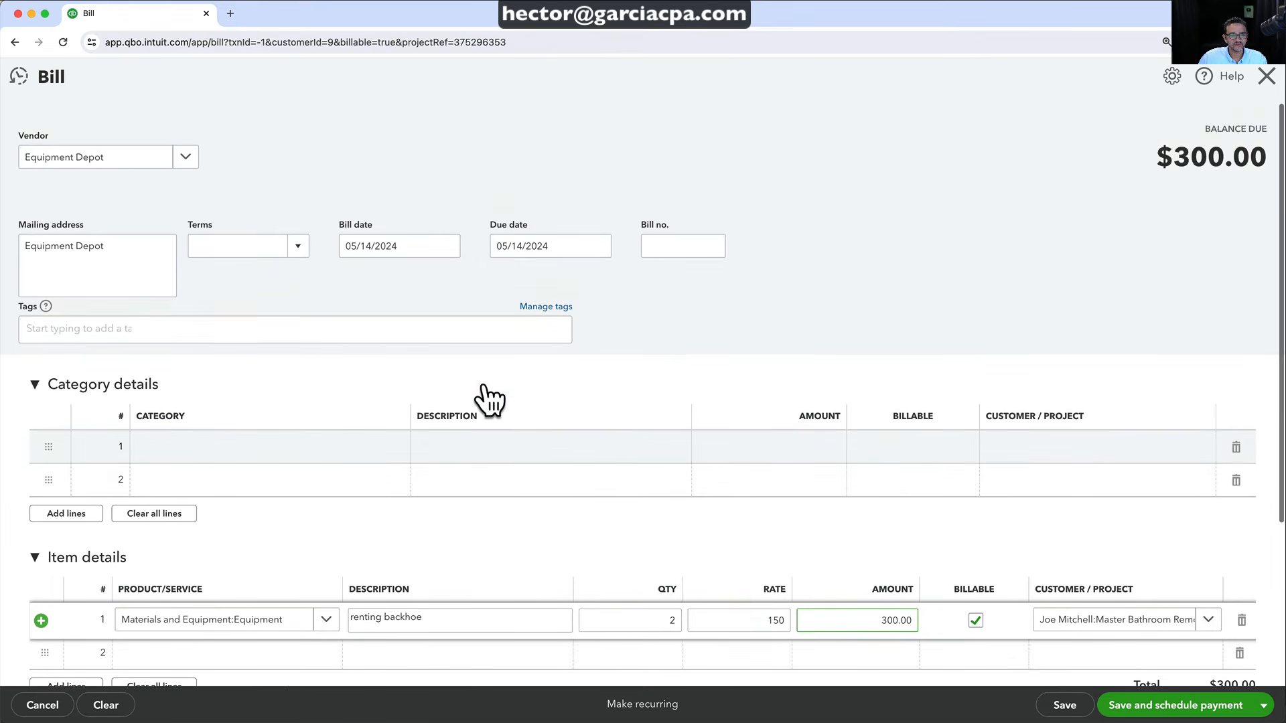
pyautogui.scroll(-2, 489, 400)
pyautogui.click(1065, 712)
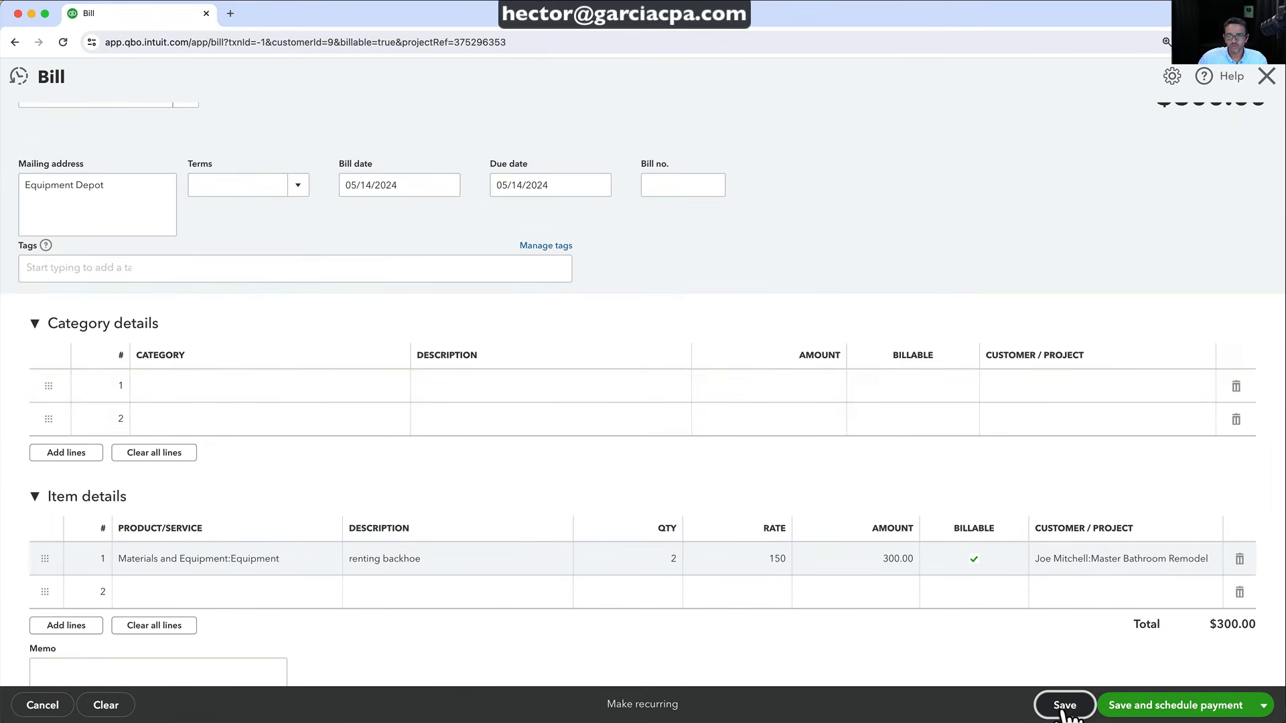
pyautogui.click(1266, 75)
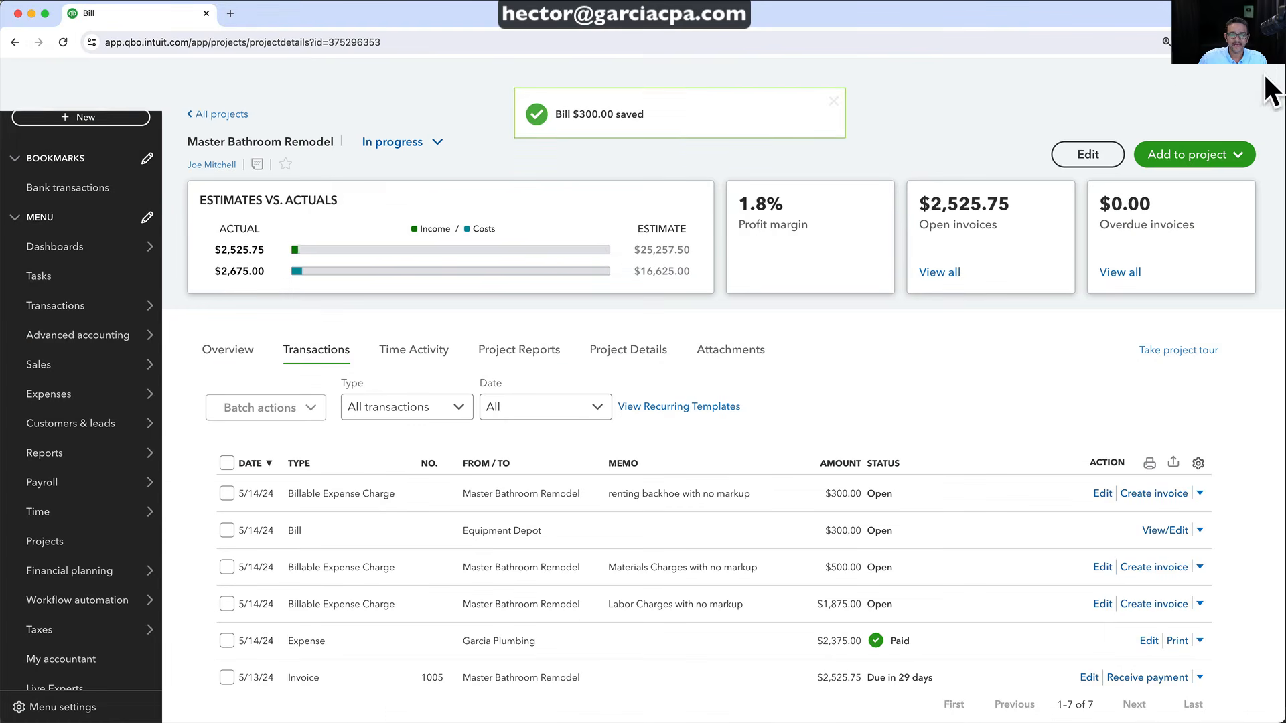
# Start a project time entry for the employee with 8 hours on Monday
pyautogui.click(1172, 161)
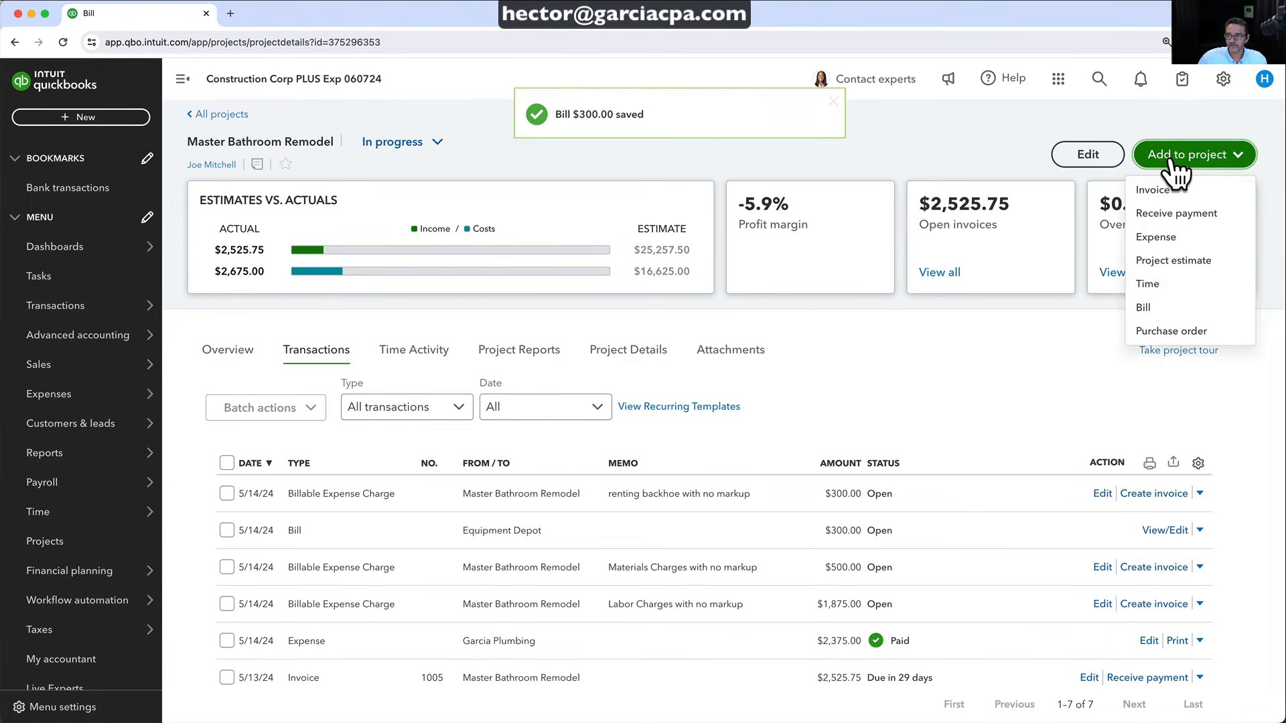
pyautogui.click(1153, 283)
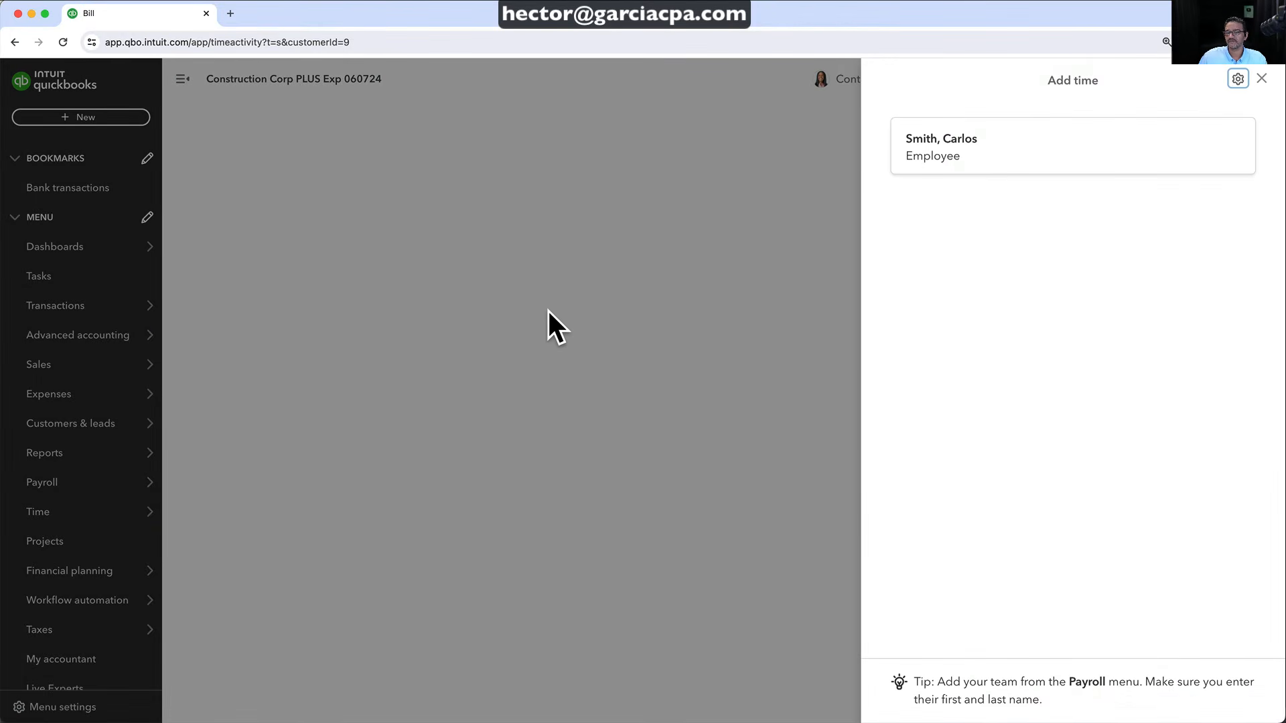
pyautogui.click(955, 143)
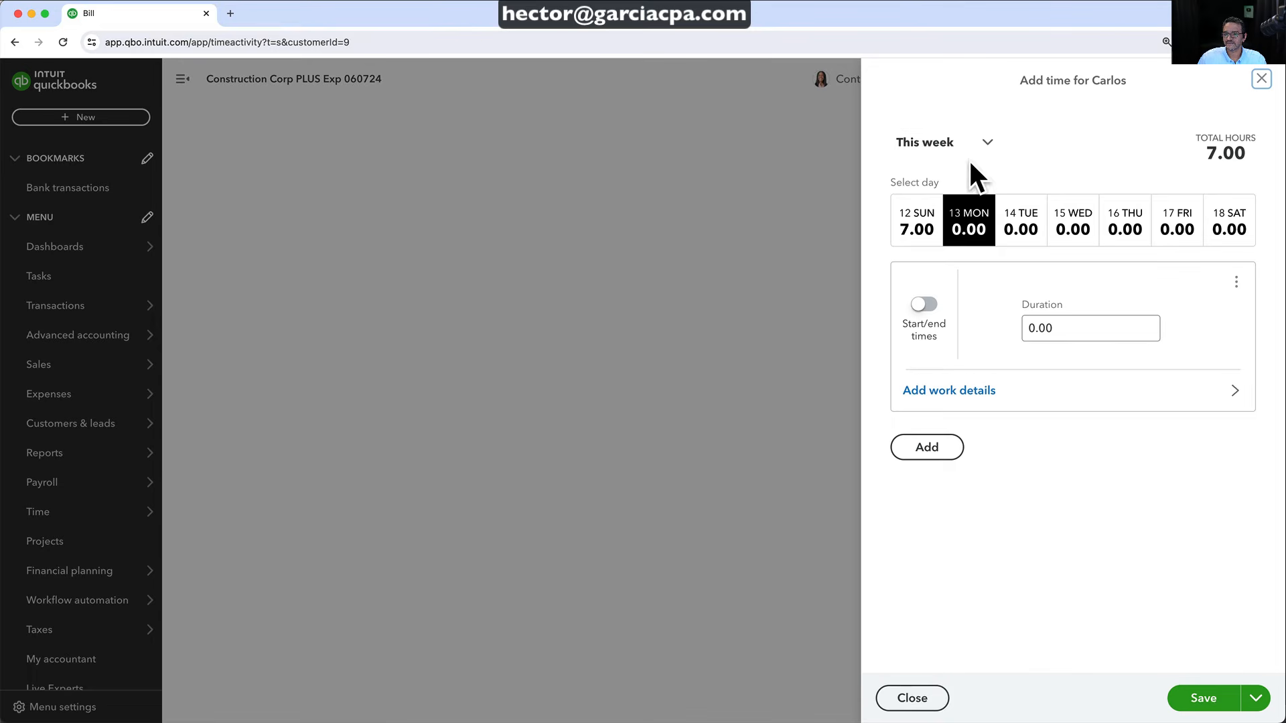
pyautogui.click(1090, 331)
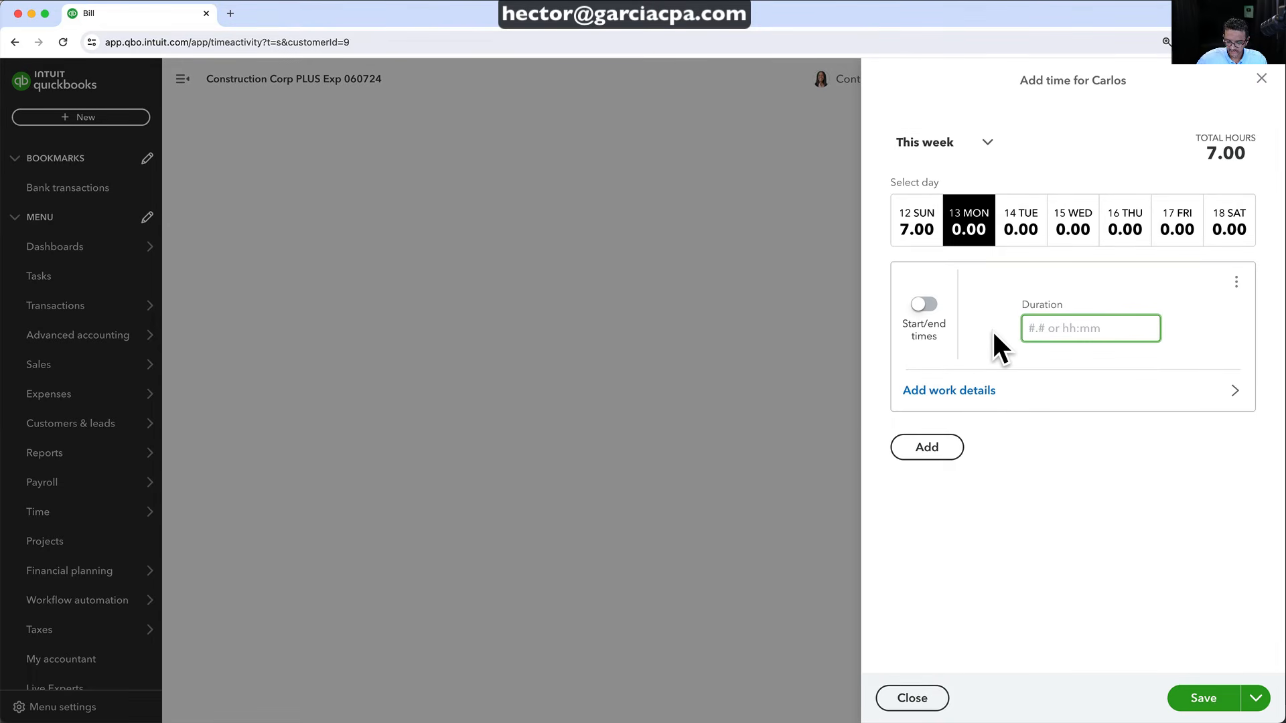
pyautogui.write('8')
# Assign the hours to Master Bathroom Remodel as billable Labor:Labor, then save and close
pyautogui.click(951, 390)
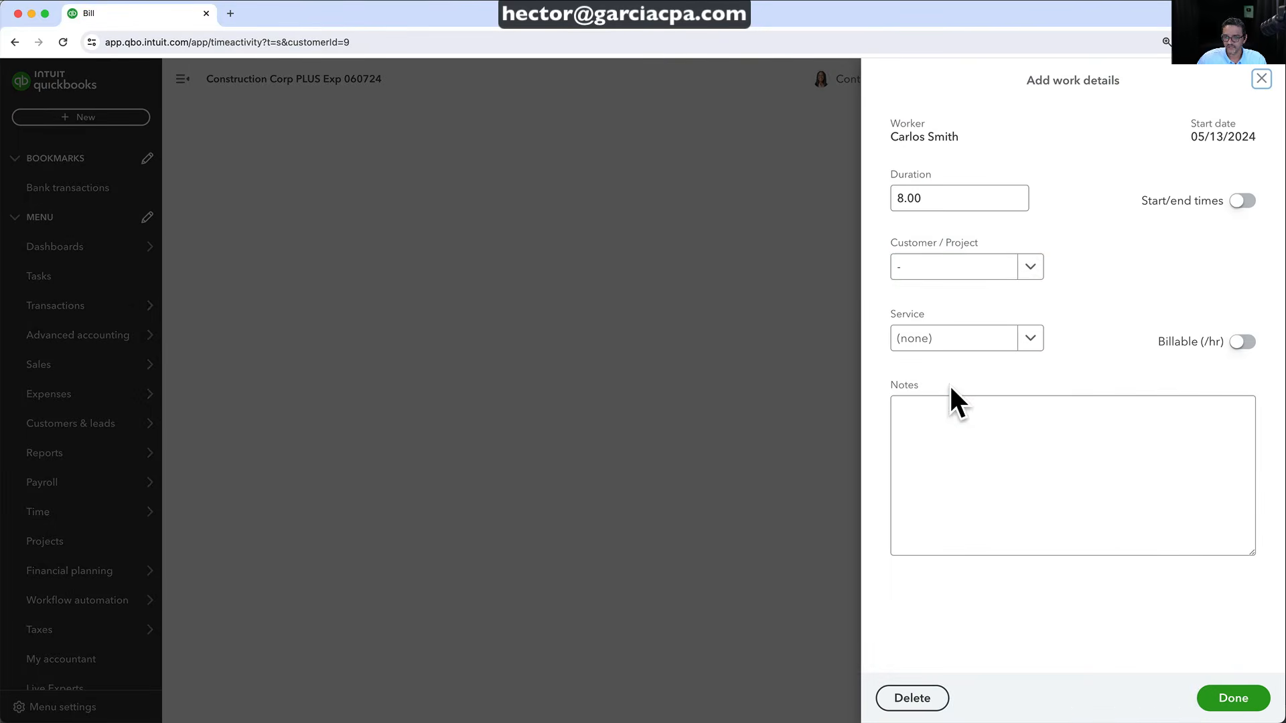
pyautogui.click(1009, 267)
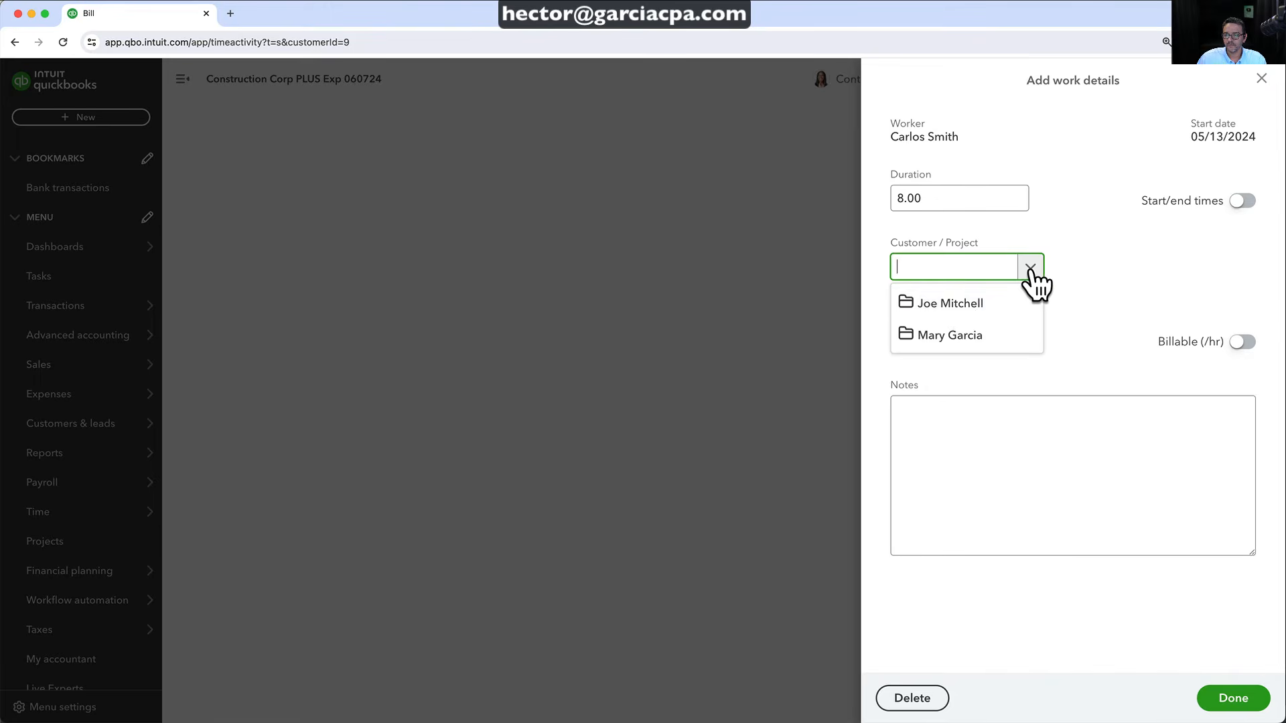
pyautogui.click(956, 305)
pyautogui.click(962, 363)
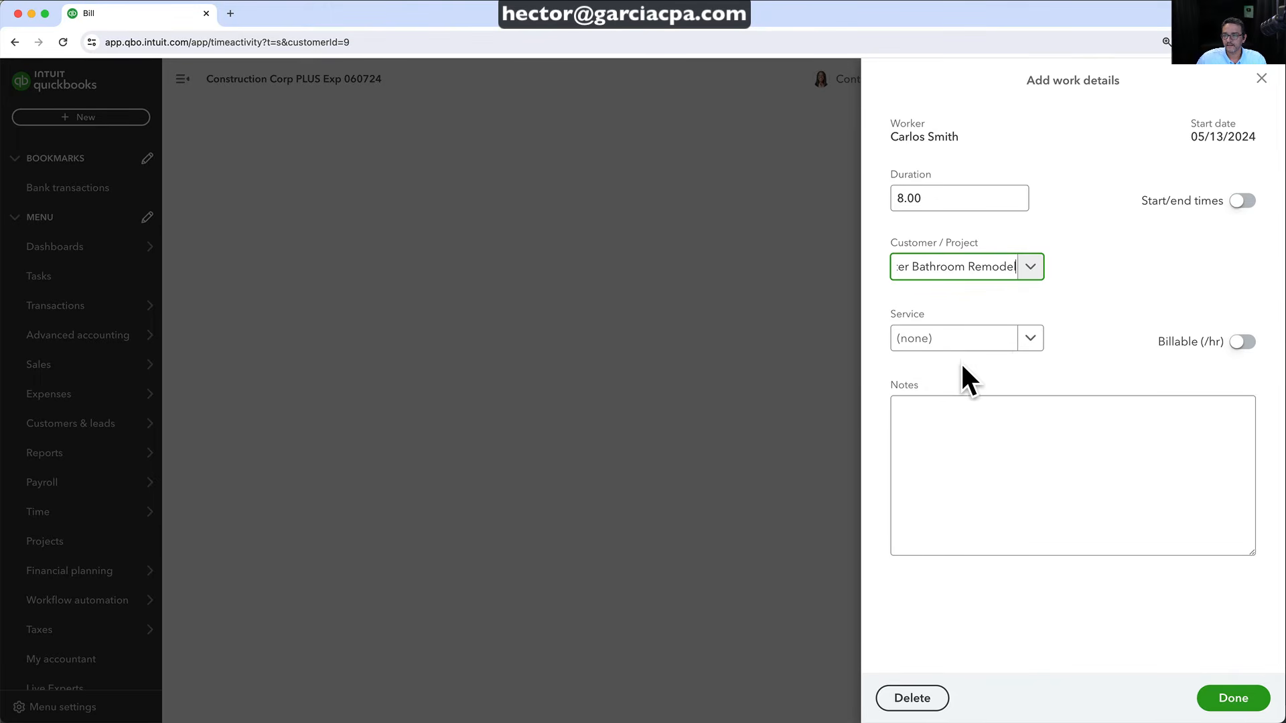
pyautogui.click(1028, 341)
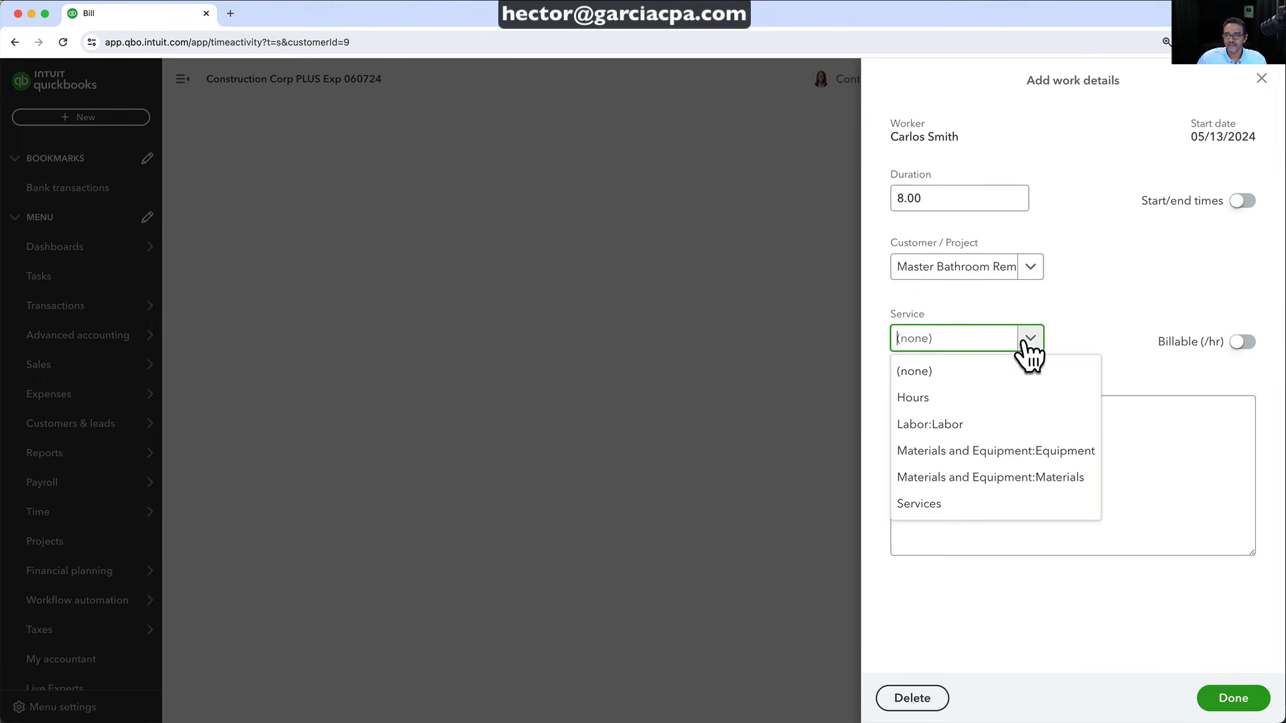
pyautogui.click(947, 428)
pyautogui.click(1243, 342)
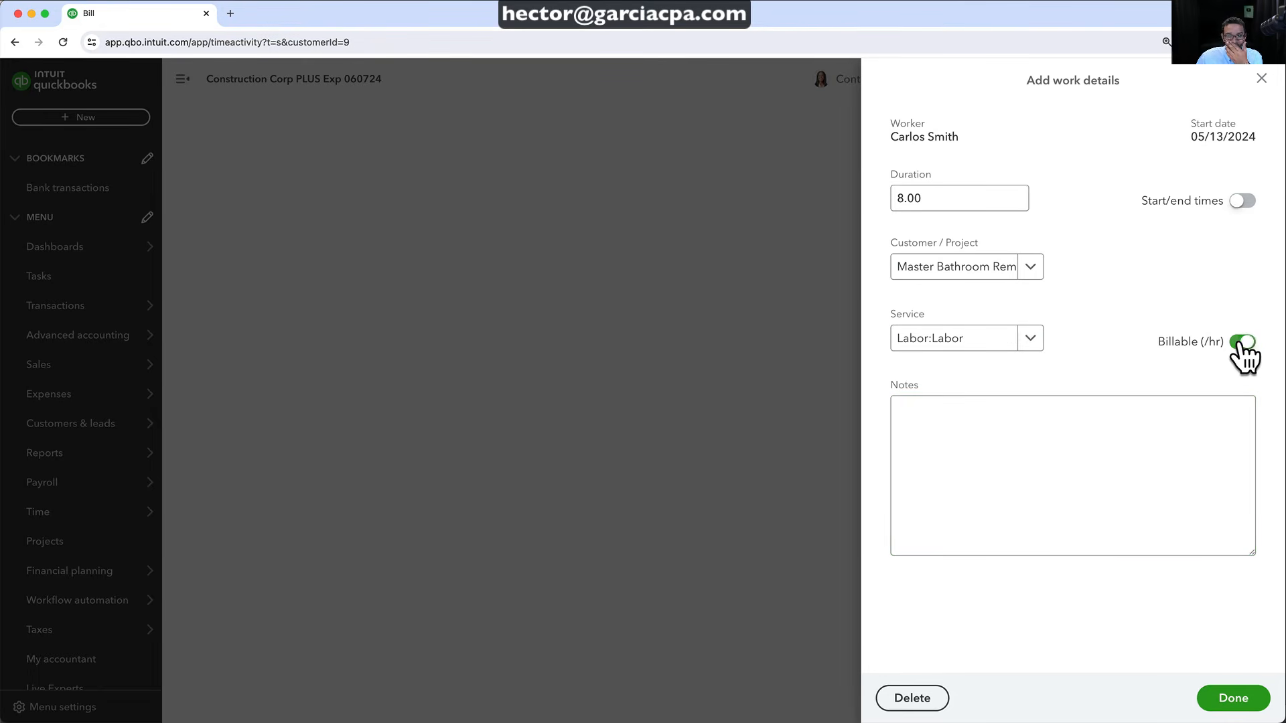
pyautogui.click(1111, 414)
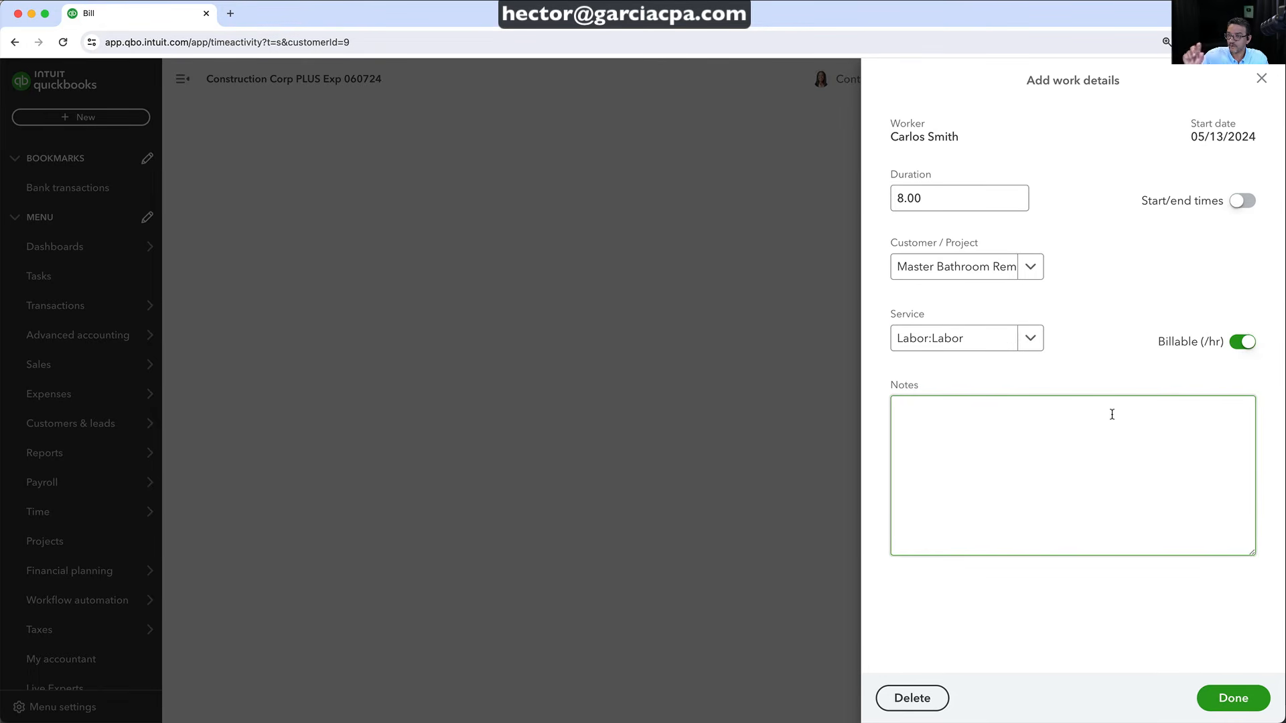
pyautogui.click(1230, 701)
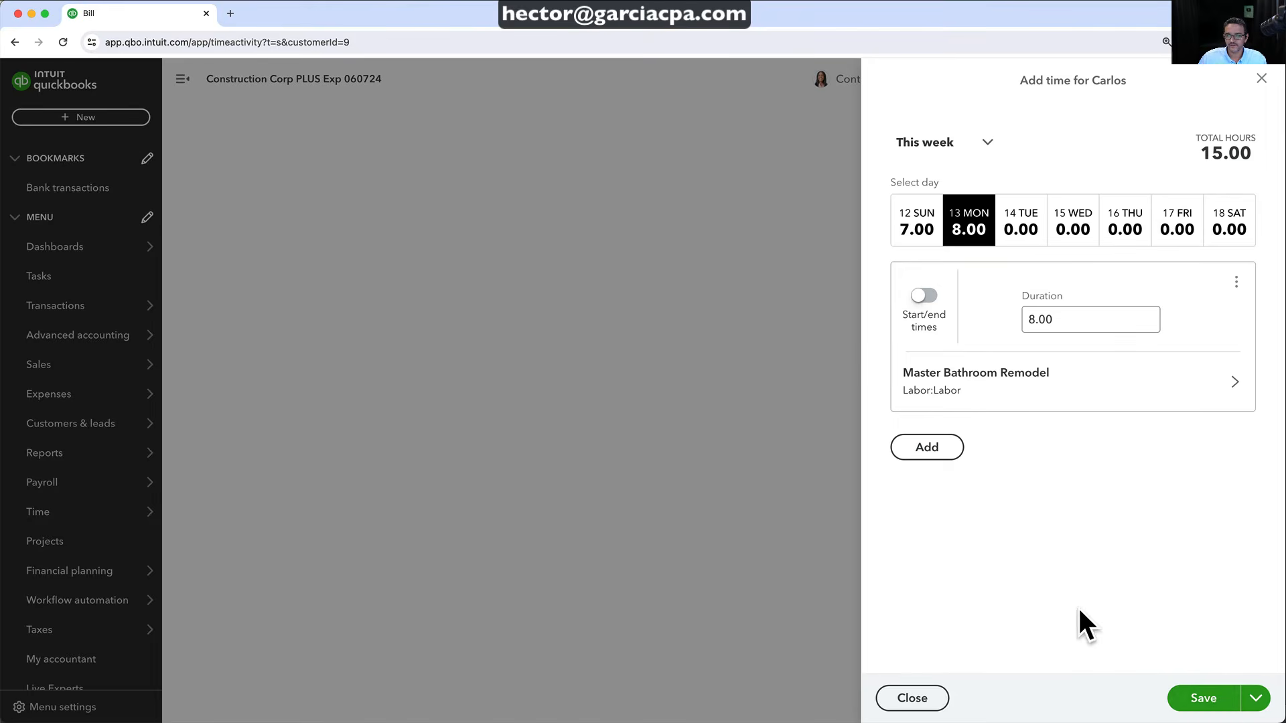
pyautogui.click(1204, 700)
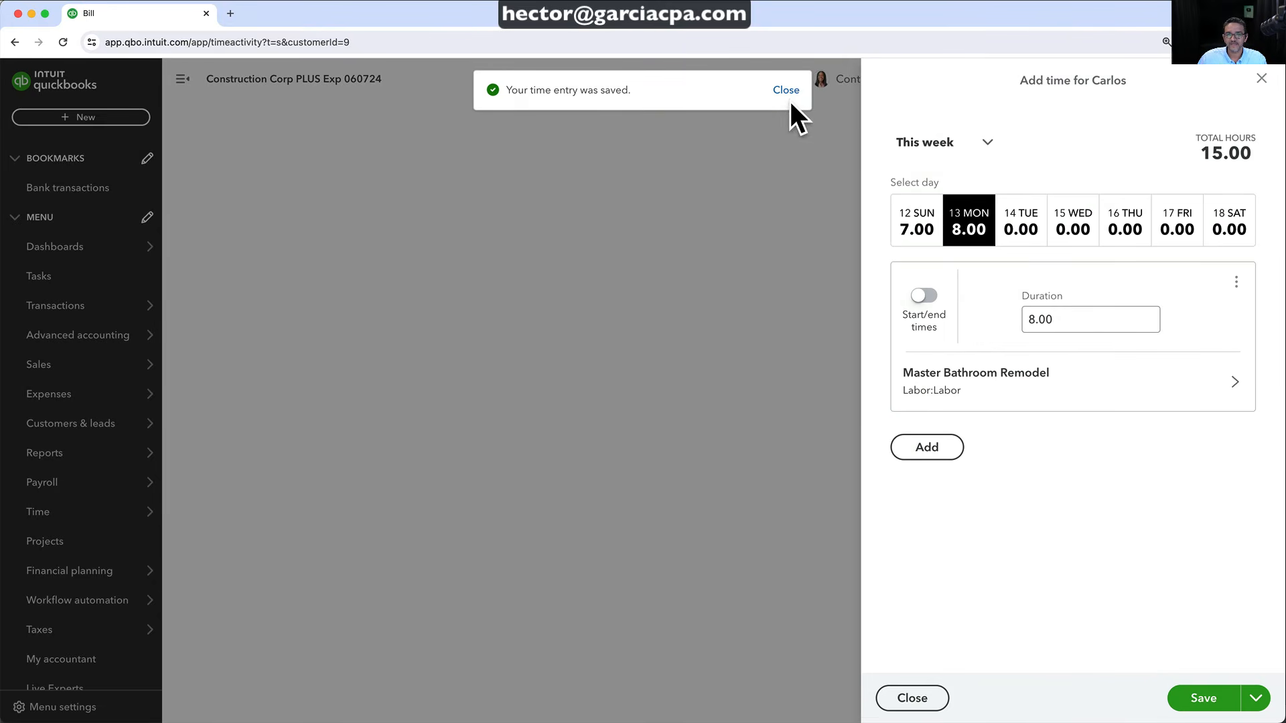
pyautogui.click(1261, 79)
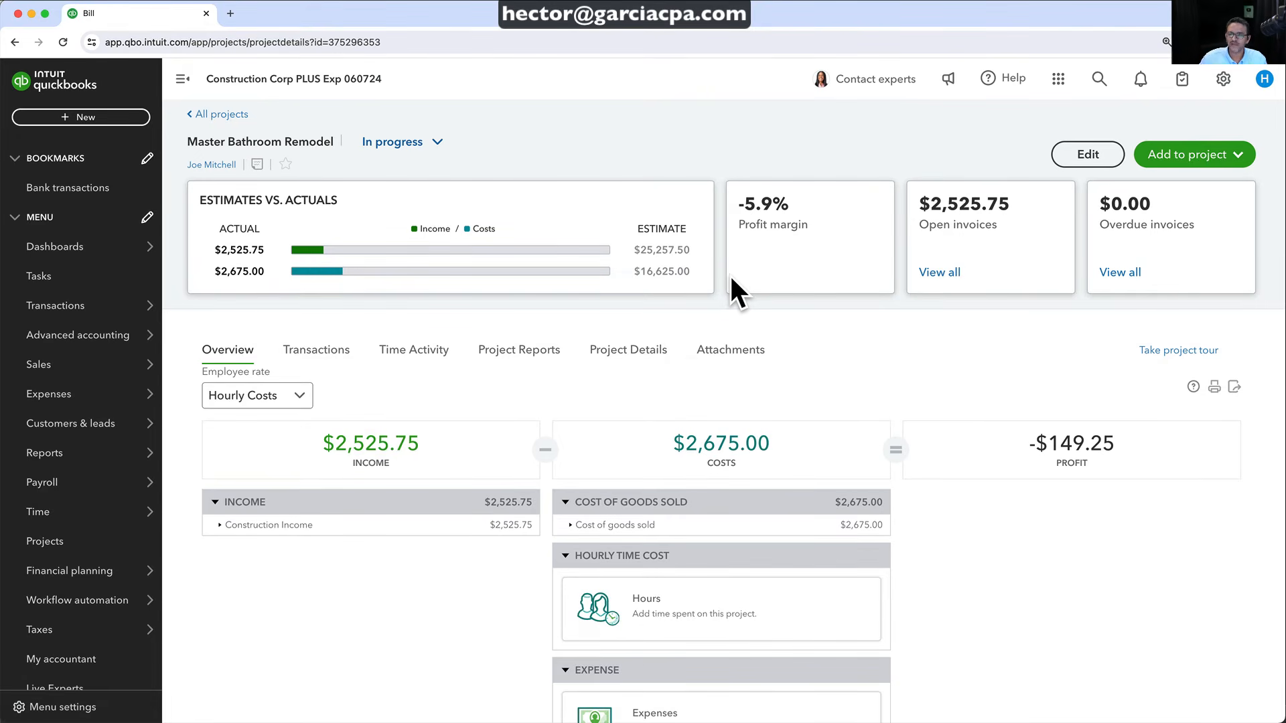
# Open a new check #1042 drawn on the Cash account from the + New menu
pyautogui.click(1162, 161)
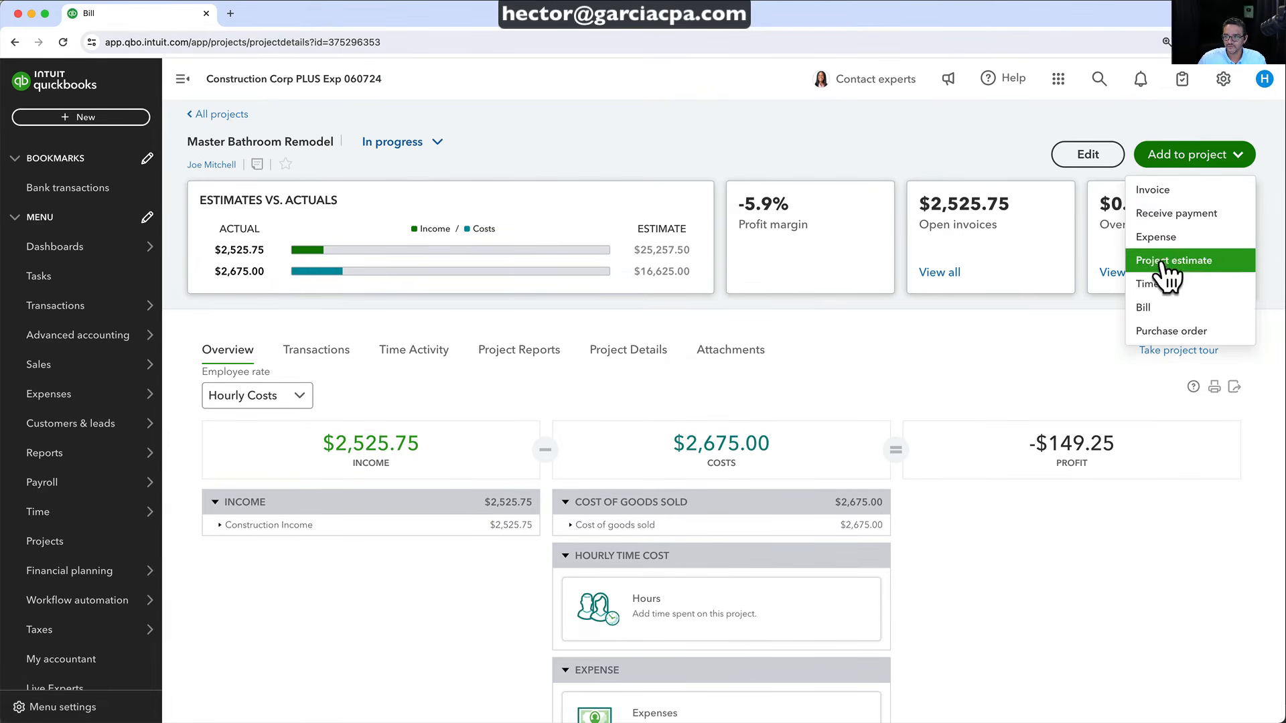
pyautogui.click(1185, 160)
pyautogui.click(1186, 161)
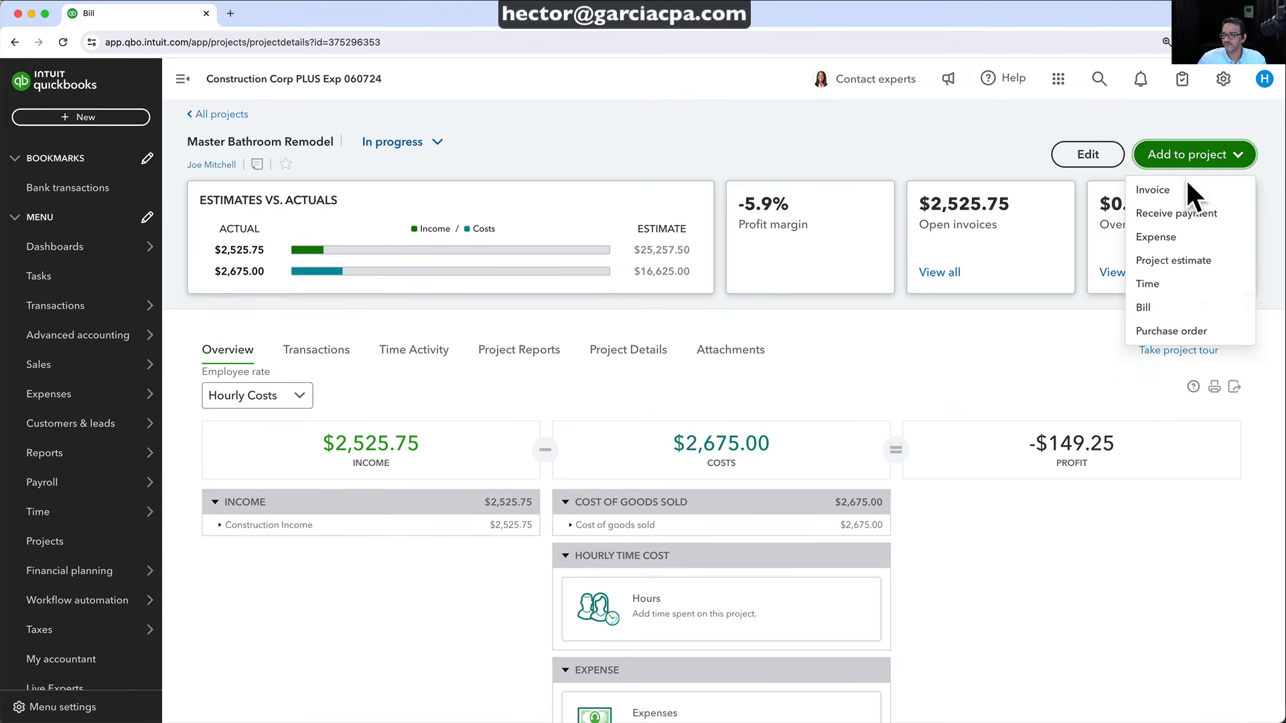
pyautogui.click(50, 117)
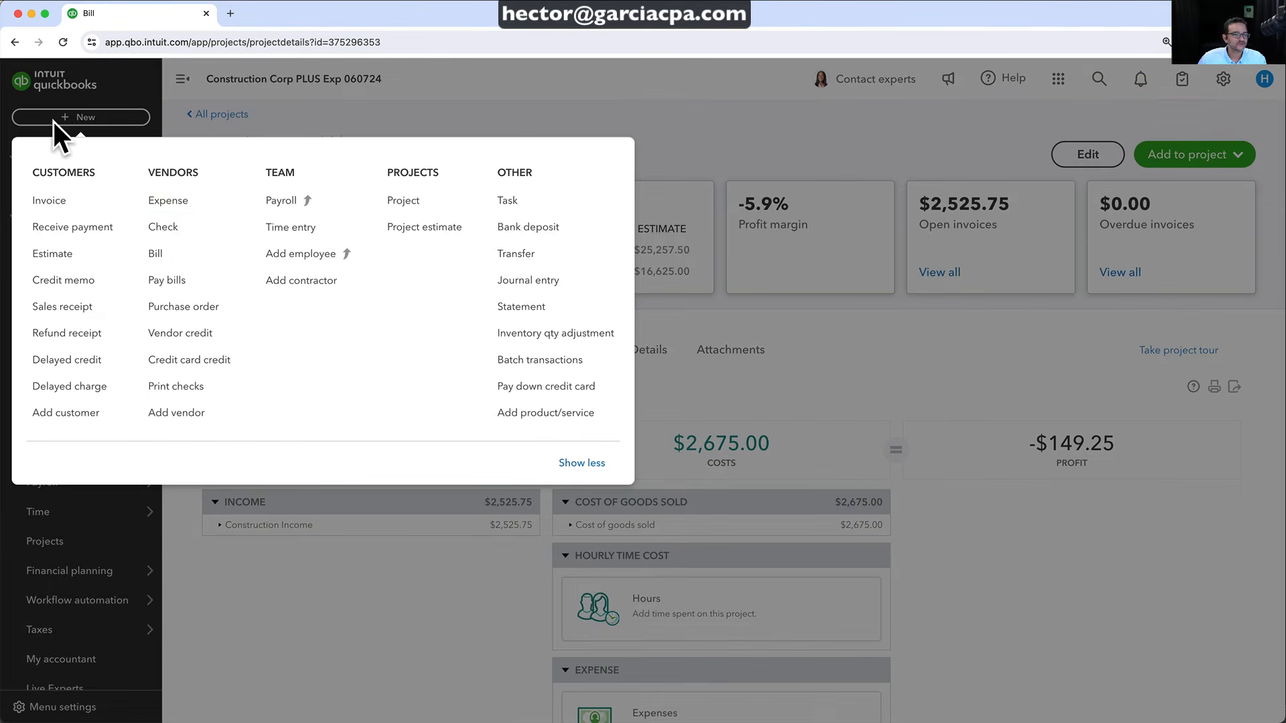
pyautogui.click(173, 227)
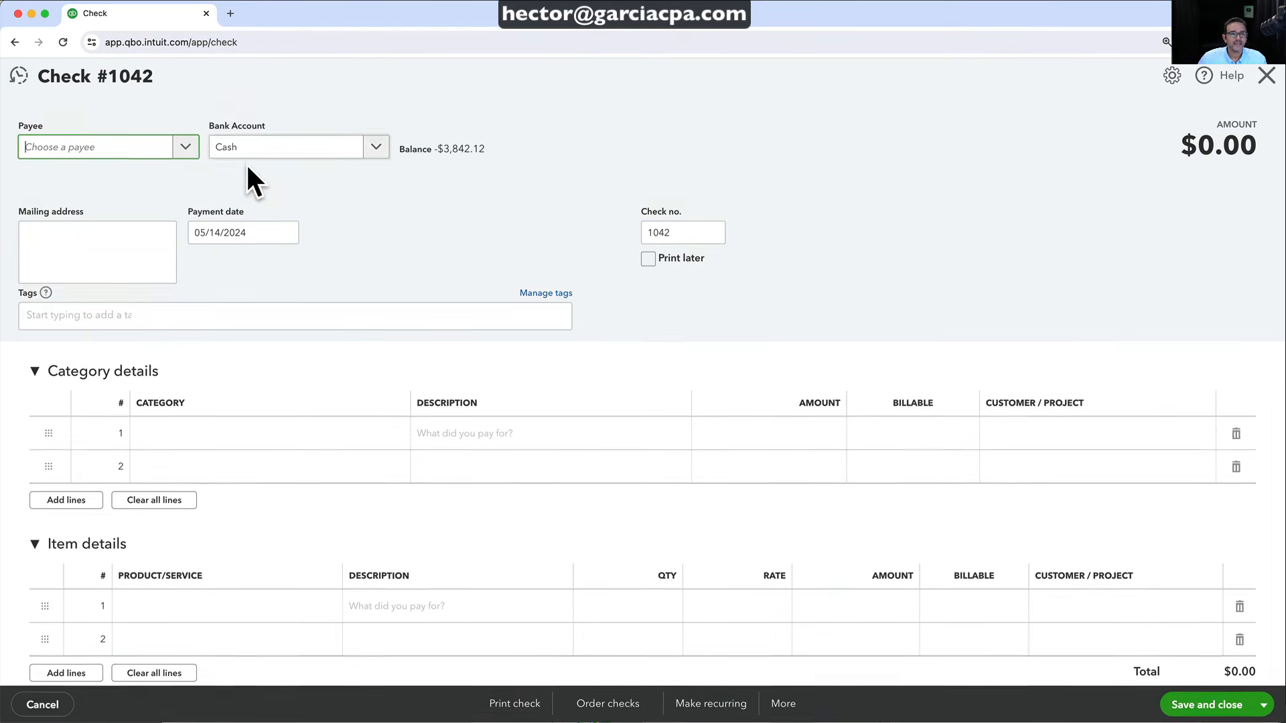
pyautogui.click(186, 148)
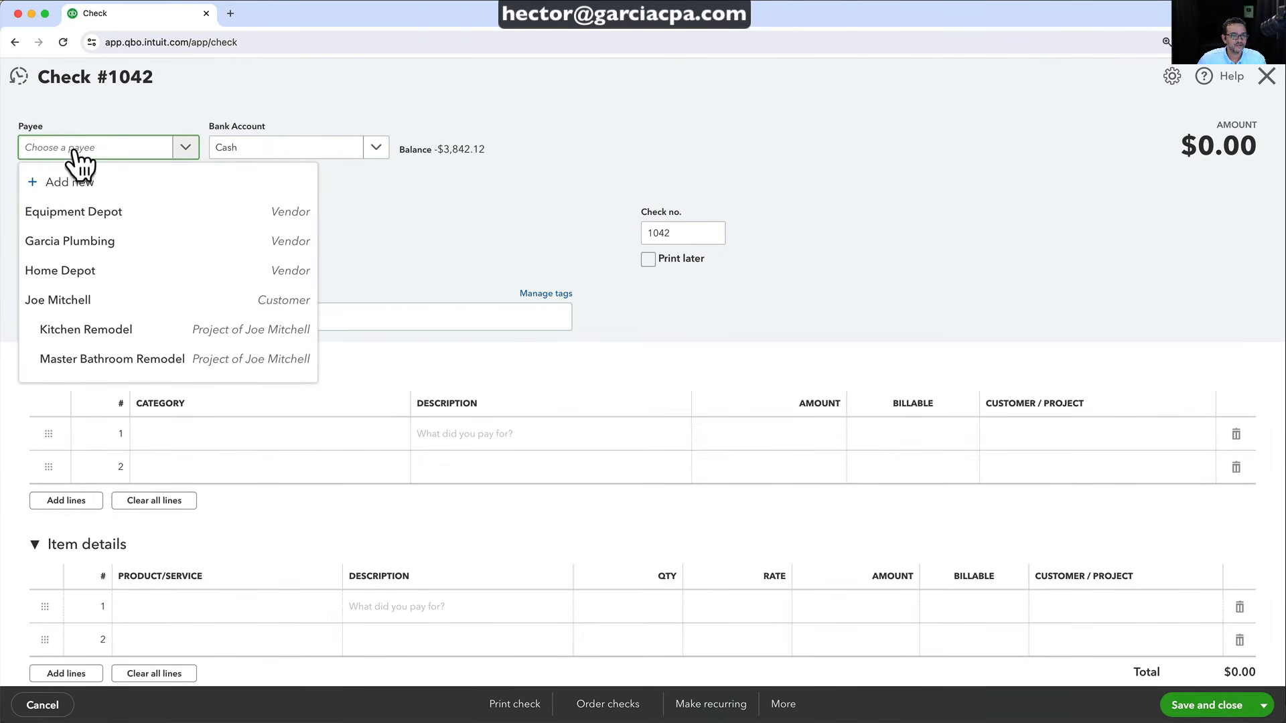
# Add the contractor as a new vendor payee, fixing one wrong letter in the company name
pyautogui.write('Johm contractor')
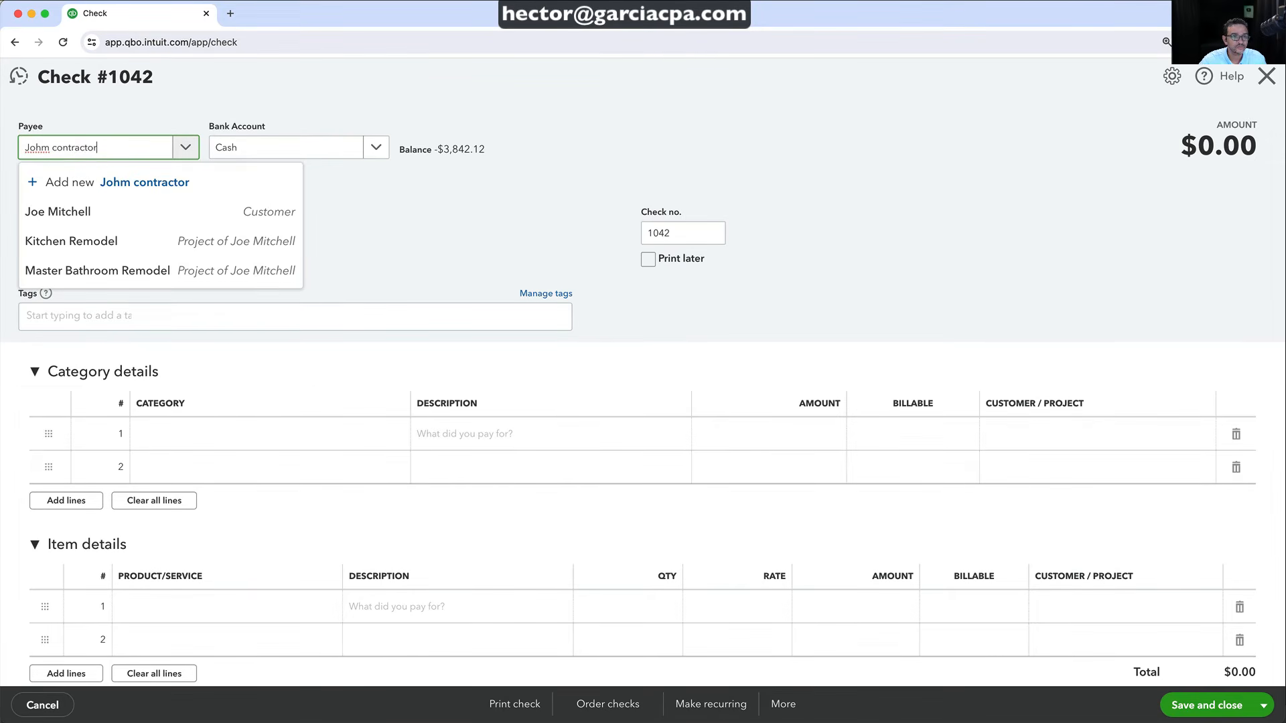
pyautogui.click(127, 182)
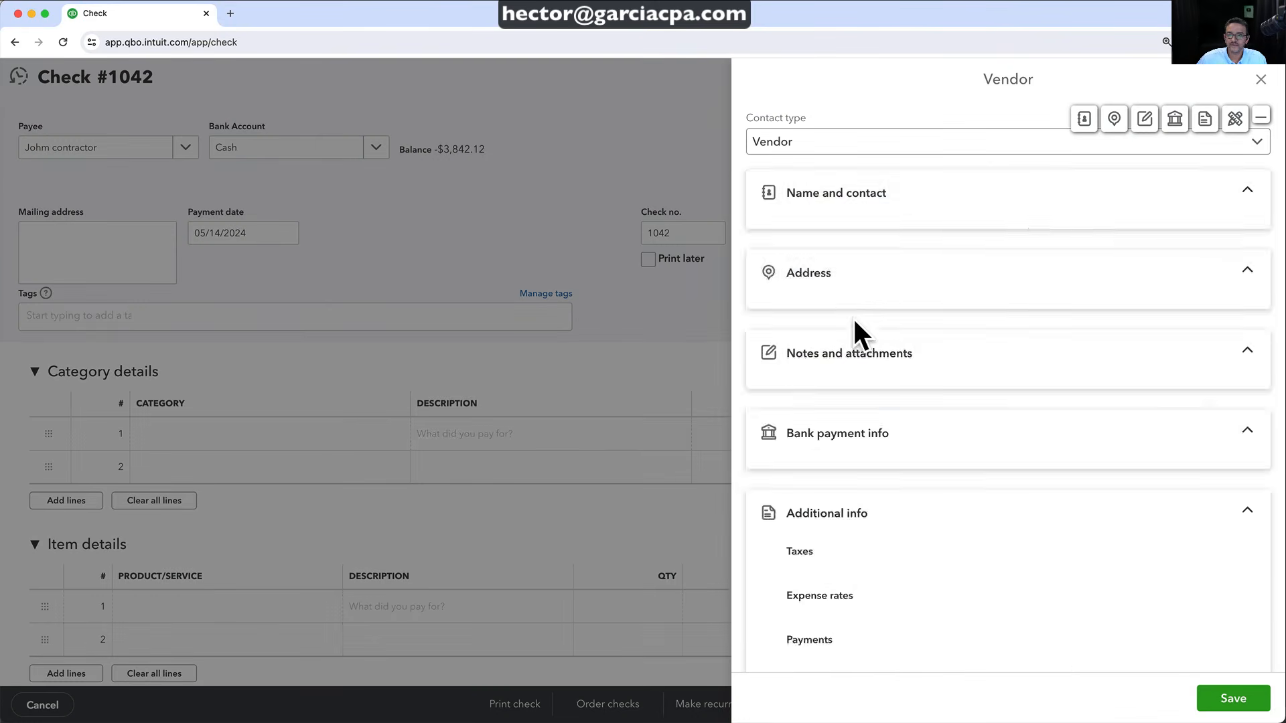
pyautogui.click(816, 255)
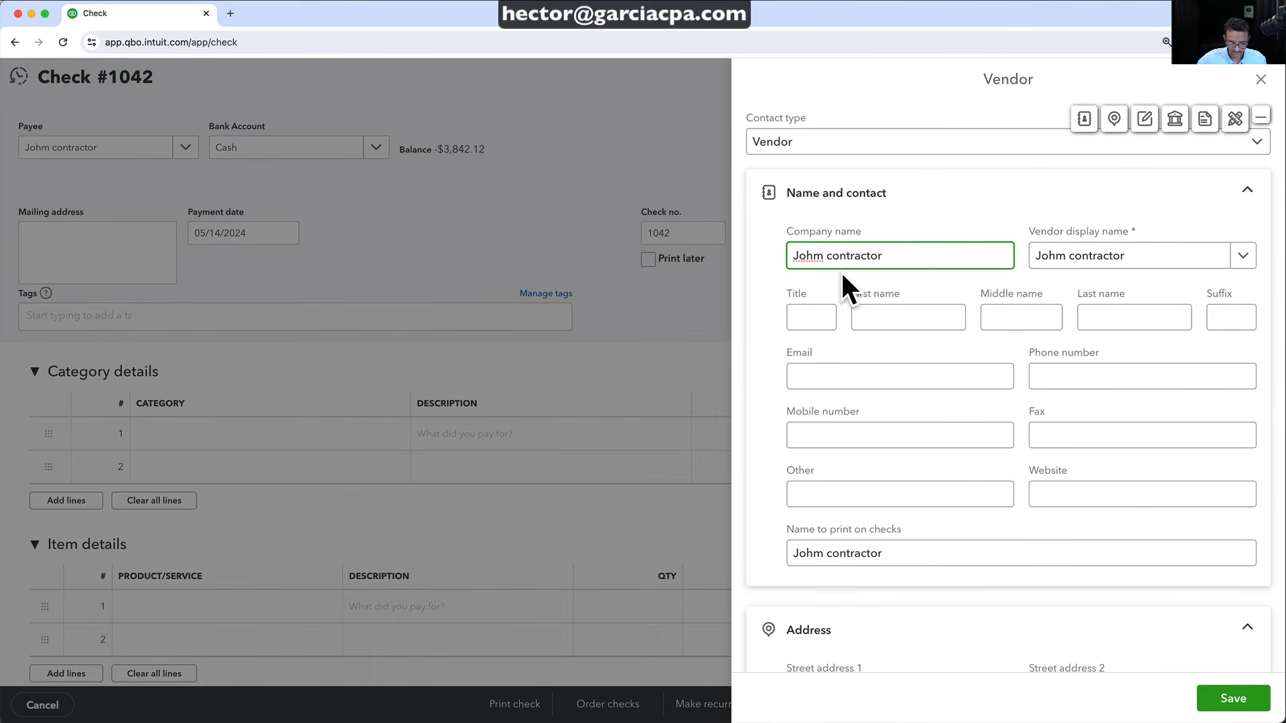
pyautogui.press('Delete')
pyautogui.write('n')
pyautogui.click(1239, 703)
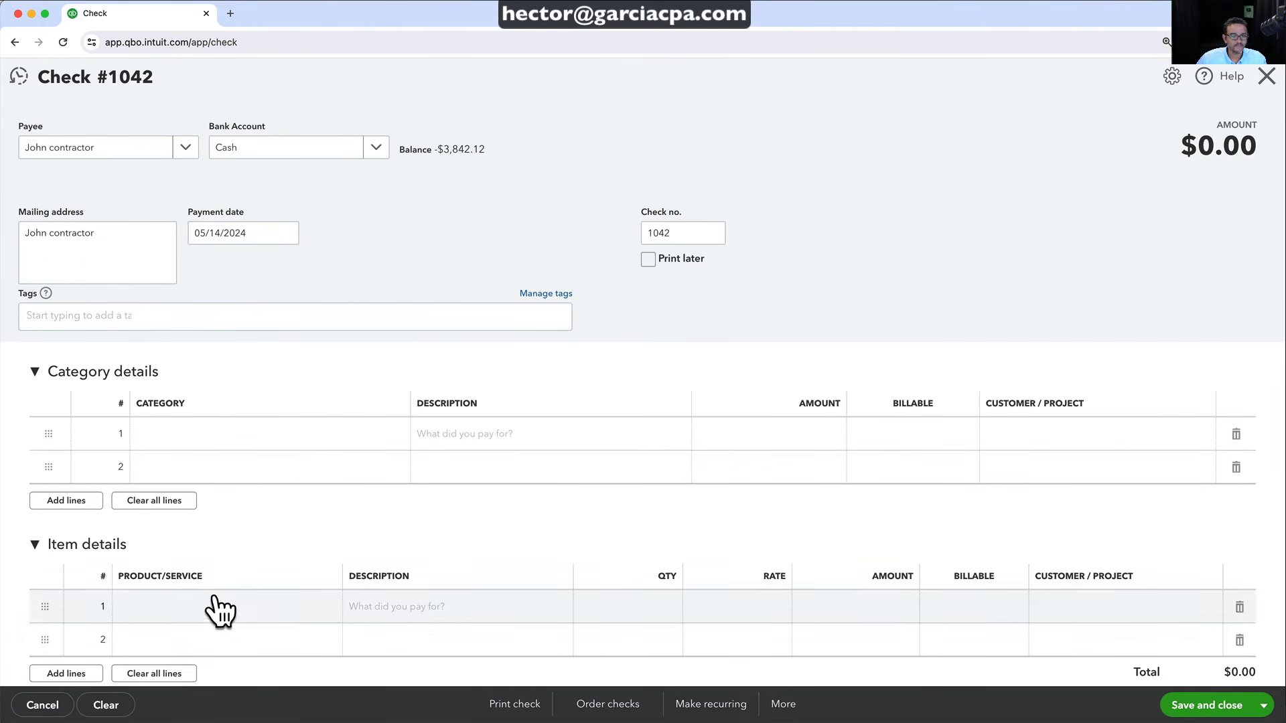
# Enter a Labor:Labor line of $1,200 with a description for building the furniture
pyautogui.click(220, 609)
pyautogui.write('lab')
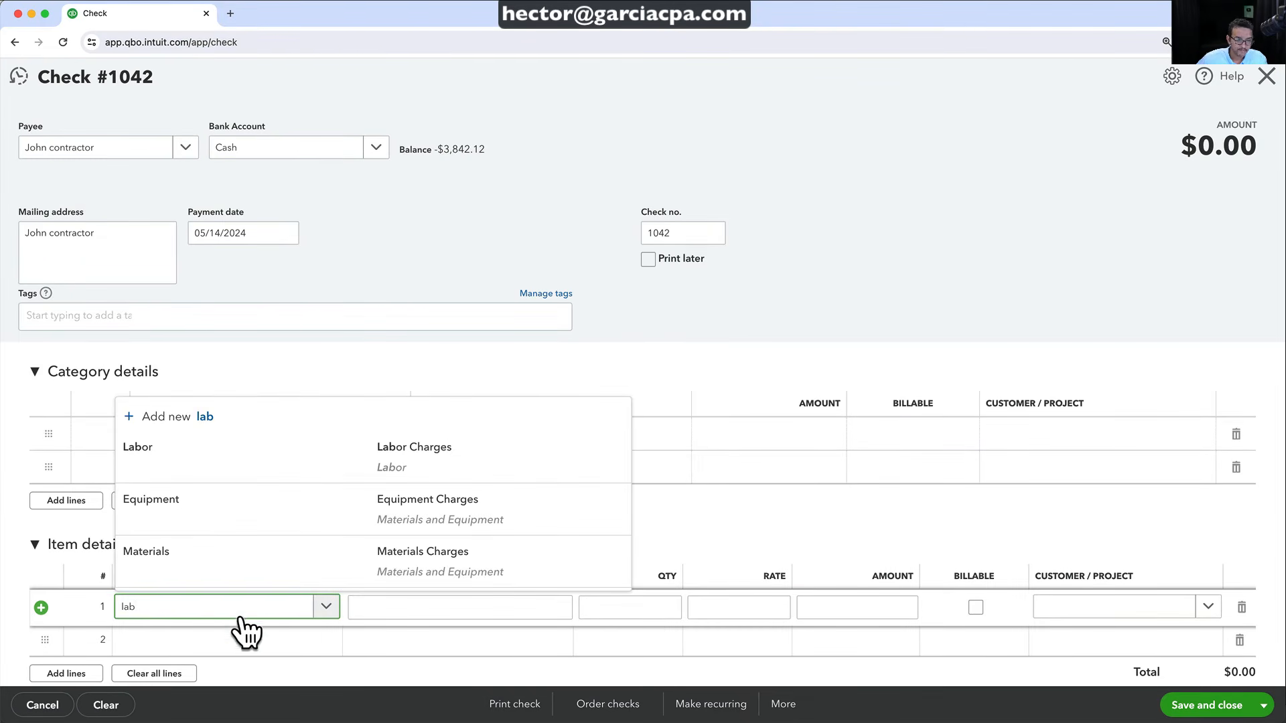
pyautogui.click(203, 557)
pyautogui.moveTo(890, 607); pyautogui.dragTo(937, 608)
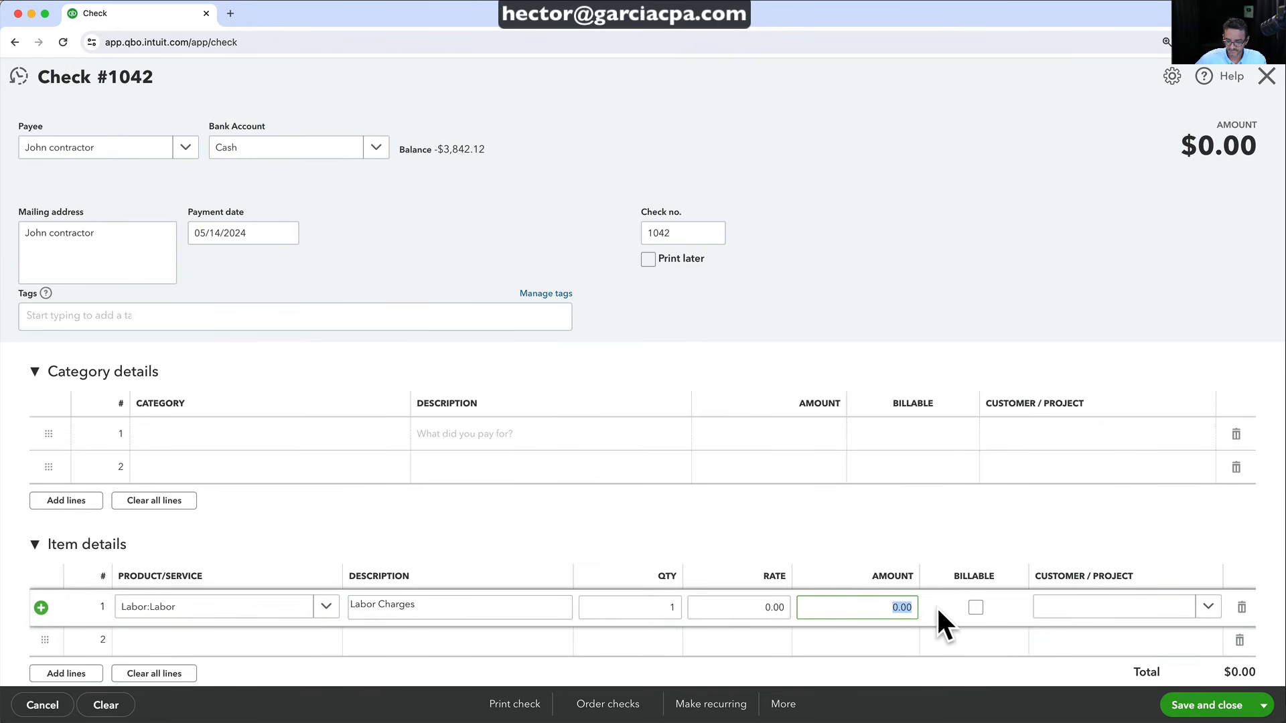
pyautogui.write('12')
pyautogui.click(445, 607)
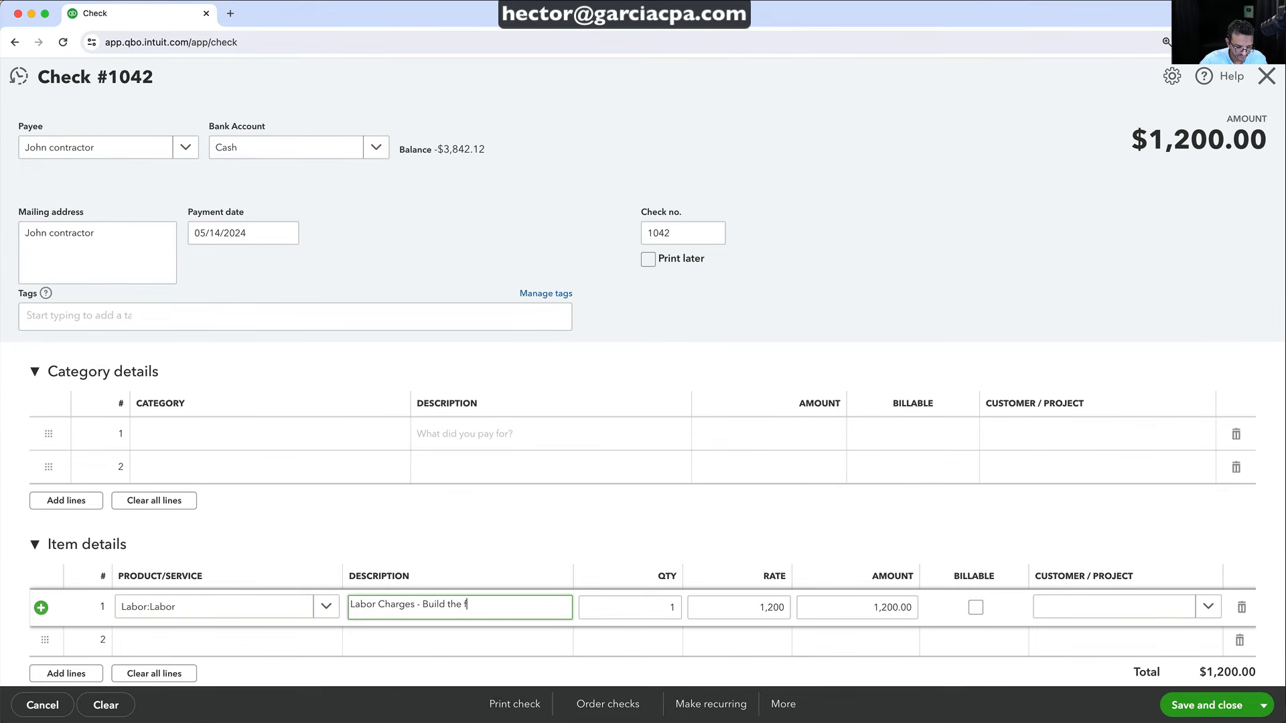
pyautogui.press('Tab')
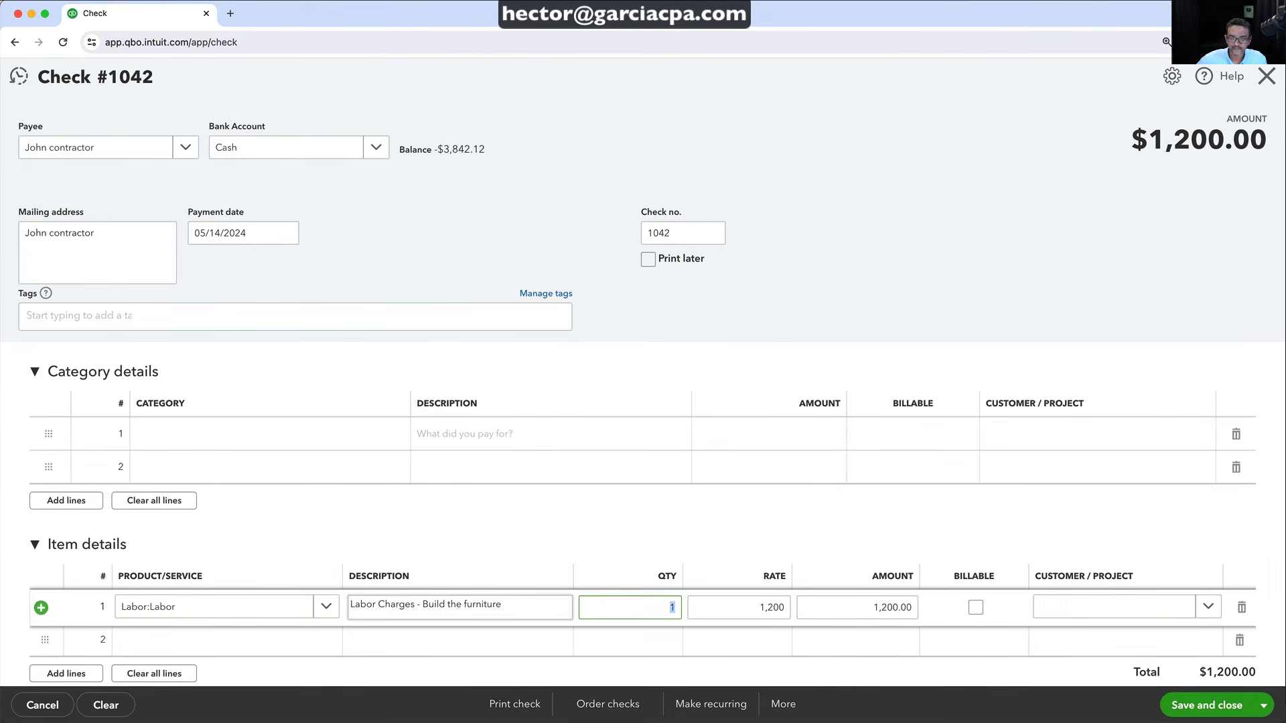
# Bill the labor line to Master Bathroom Remodel and save the check
pyautogui.click(1199, 608)
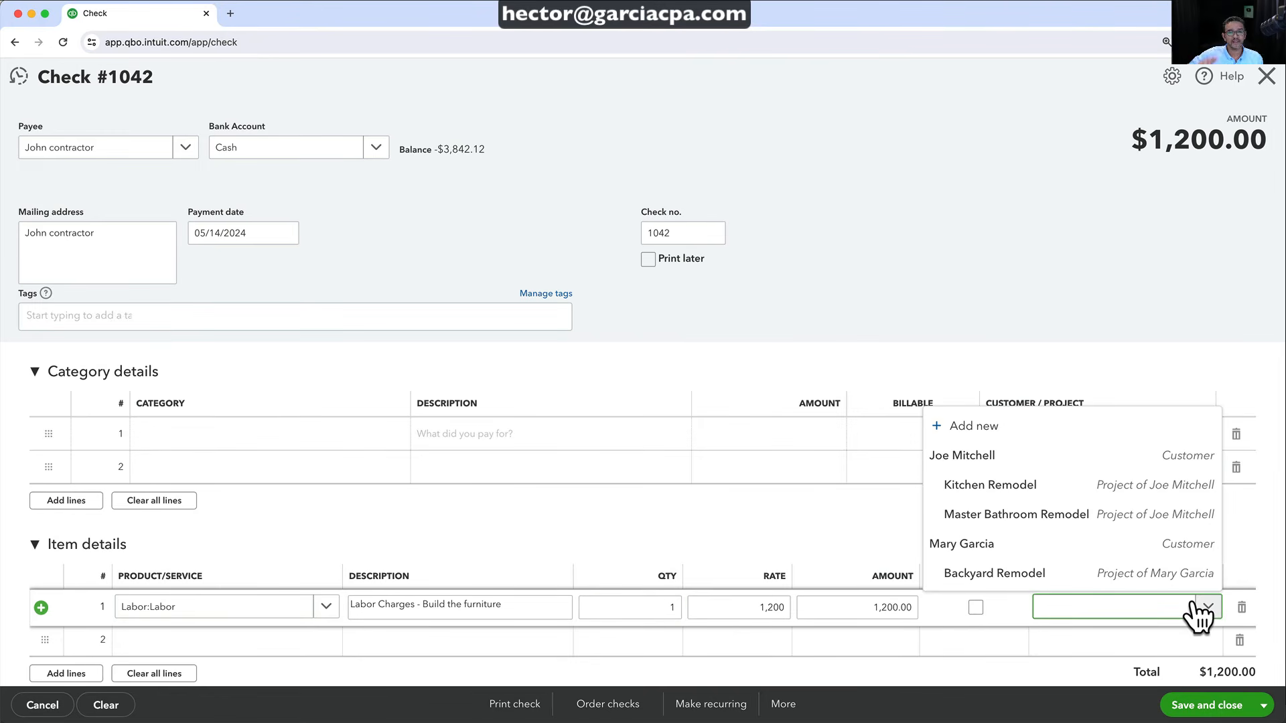
pyautogui.click(1017, 519)
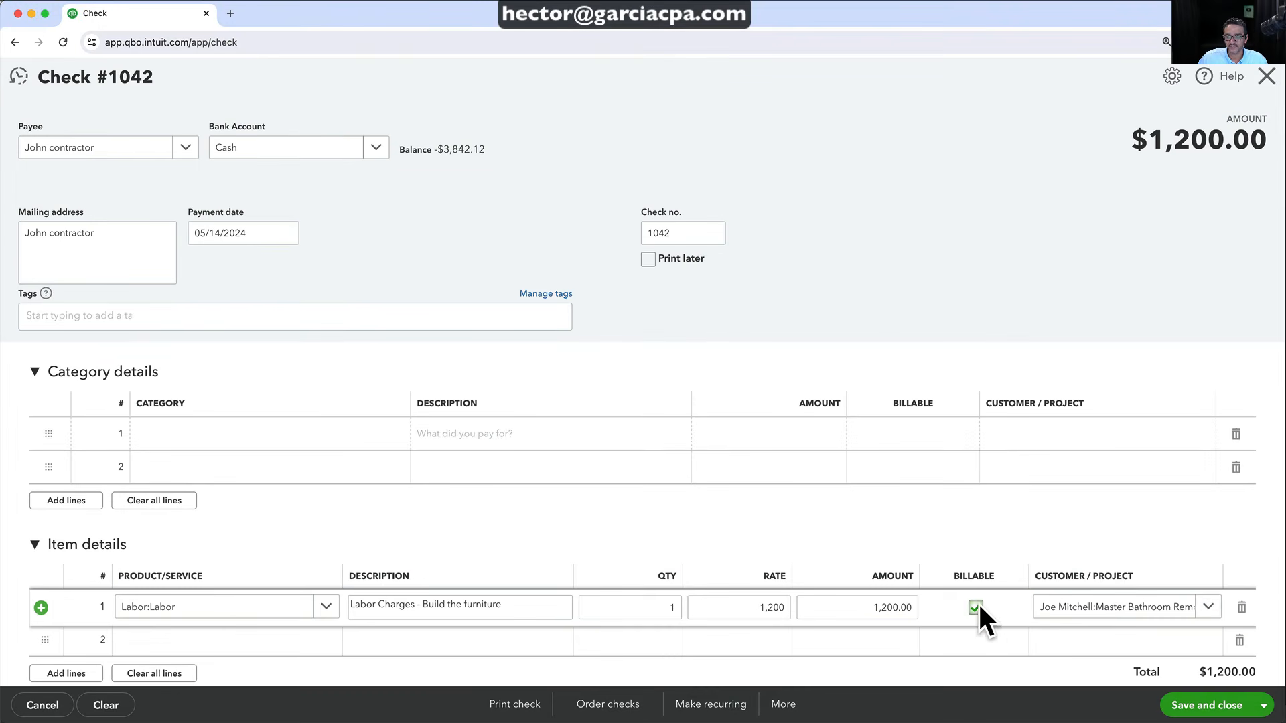
pyautogui.click(848, 601)
pyautogui.click(1195, 710)
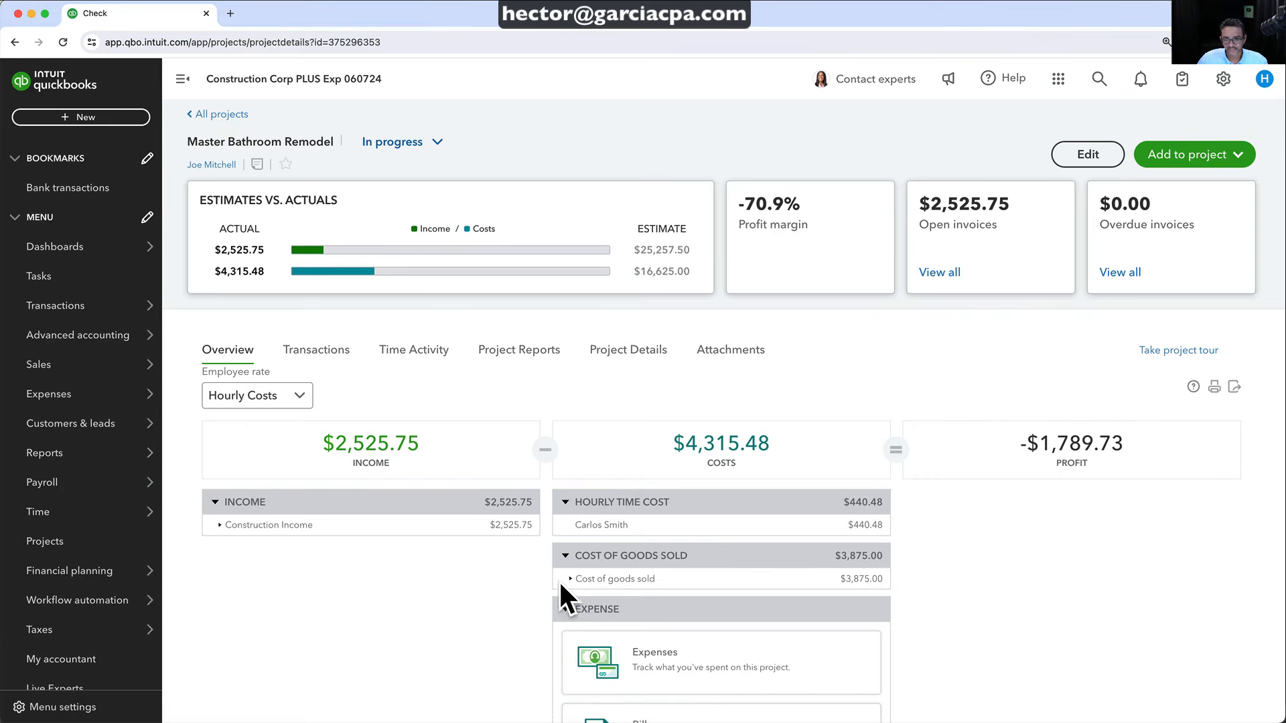
# Expand cost of goods sold into $3,075 labor, $300 equipment rental and $500 supplies
pyautogui.click(511, 616)
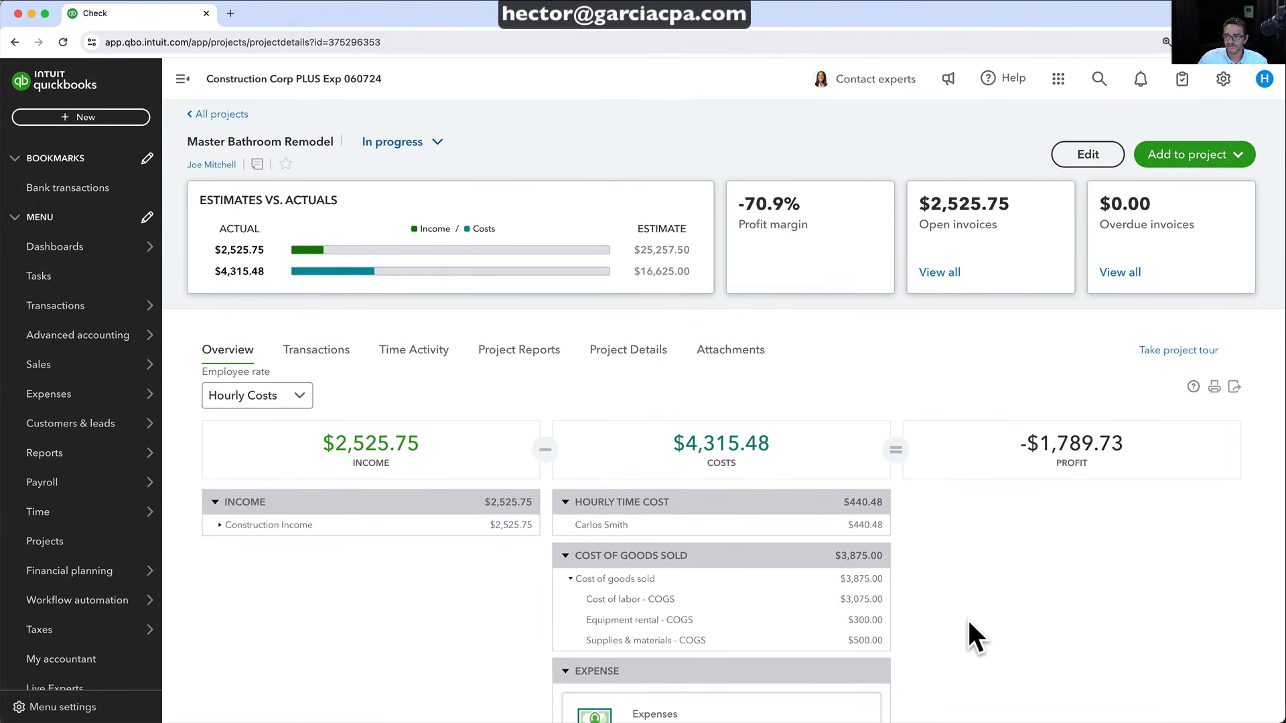
pyautogui.scroll(1, 1049, 557)
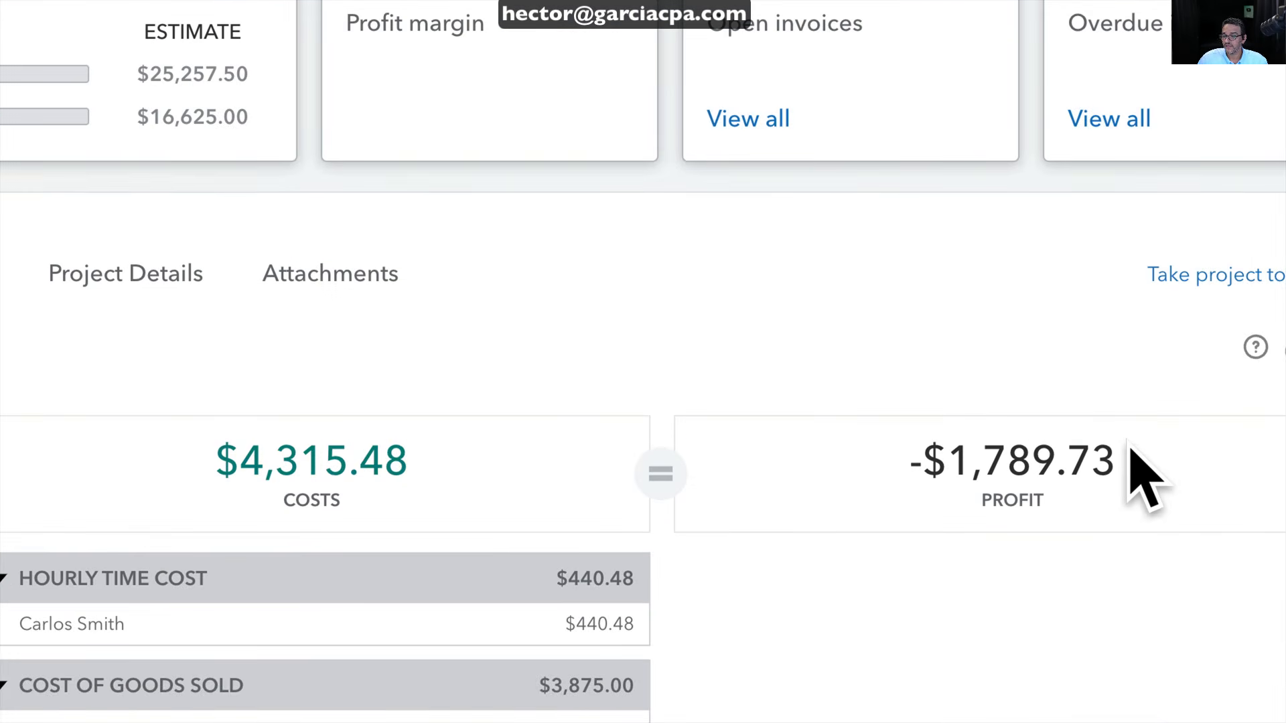
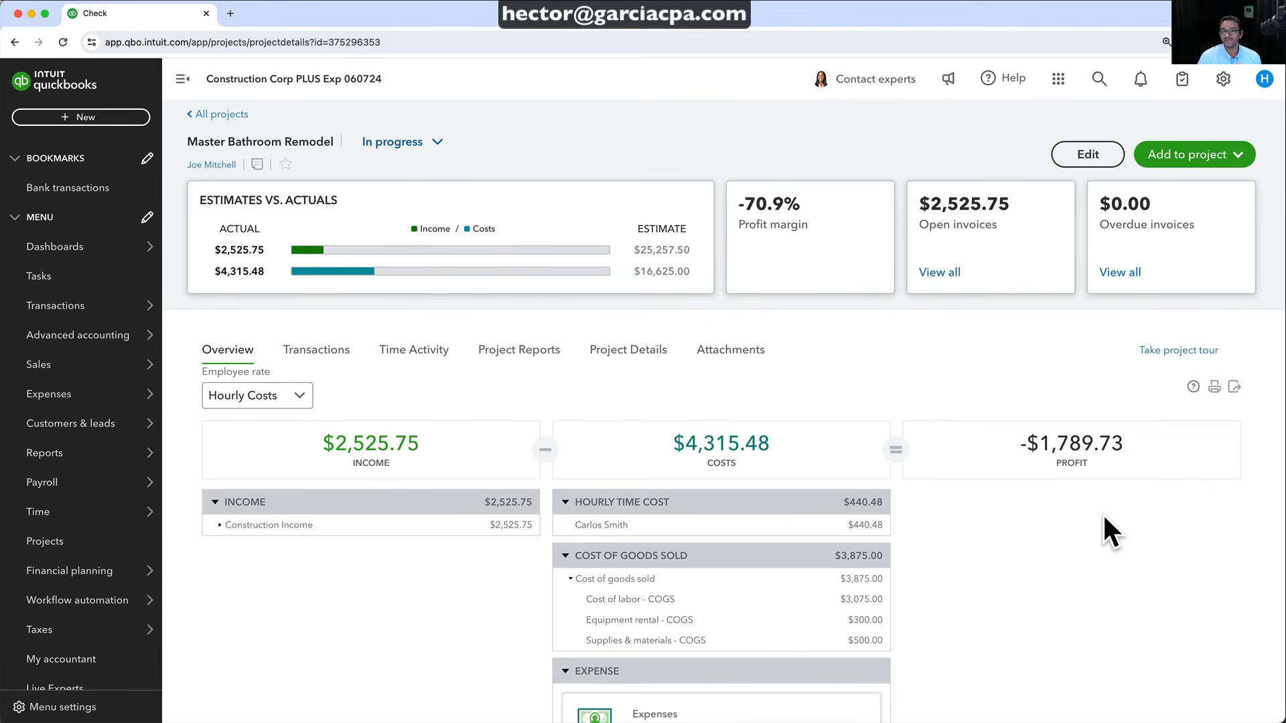
# Review the project's transactions, including accepted estimate 1003, then return to the overview
pyautogui.click(340, 352)
pyautogui.scroll(-3, 320, 569)
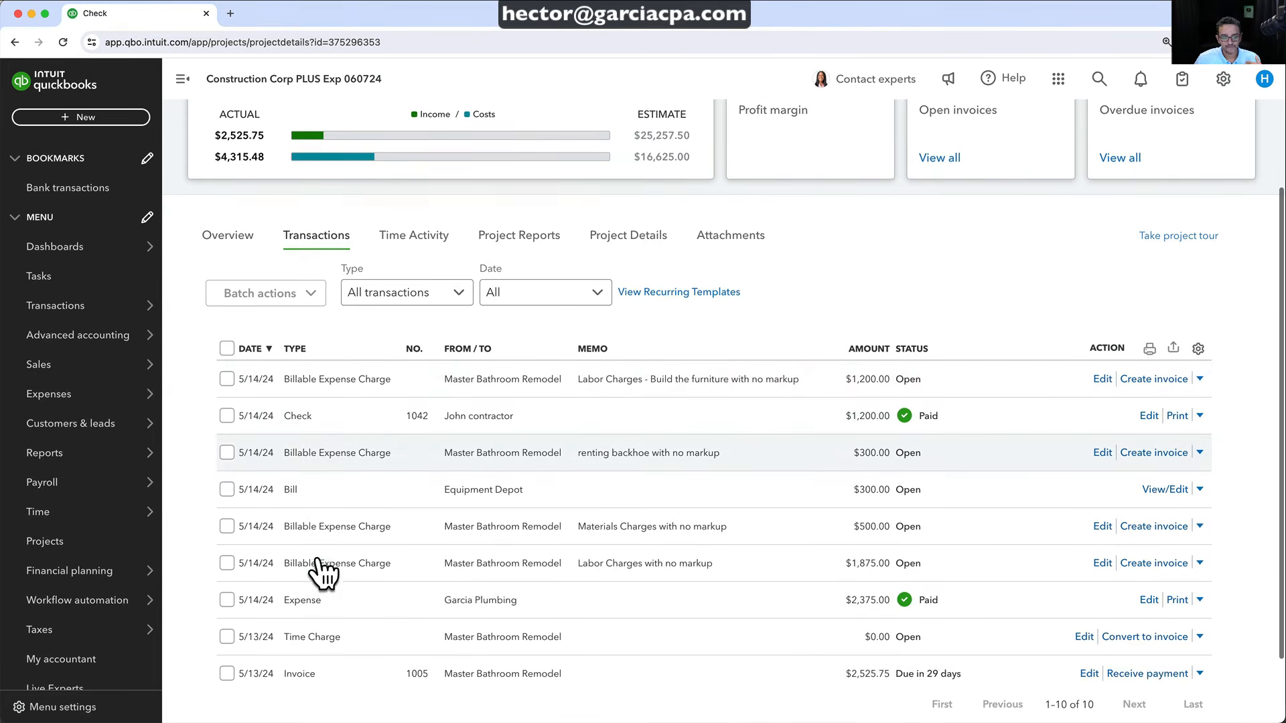
pyautogui.click(318, 633)
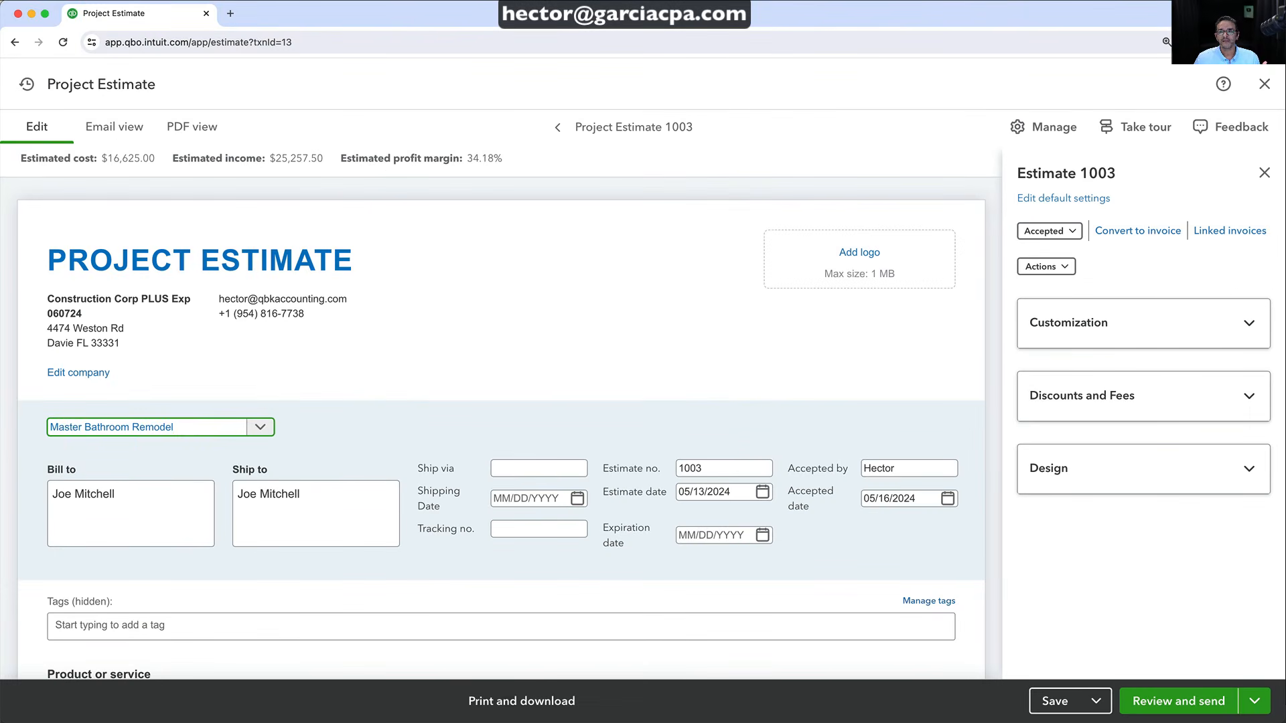
pyautogui.click(1264, 84)
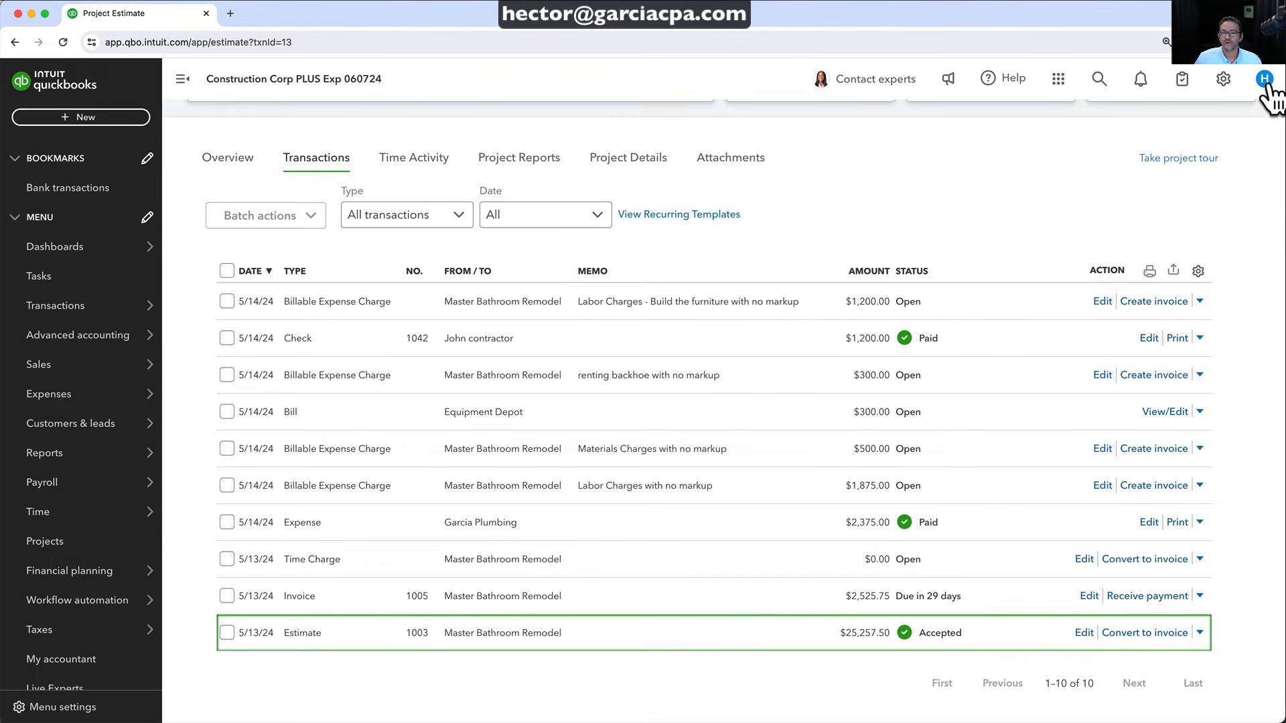
pyautogui.scroll(1, 469, 268)
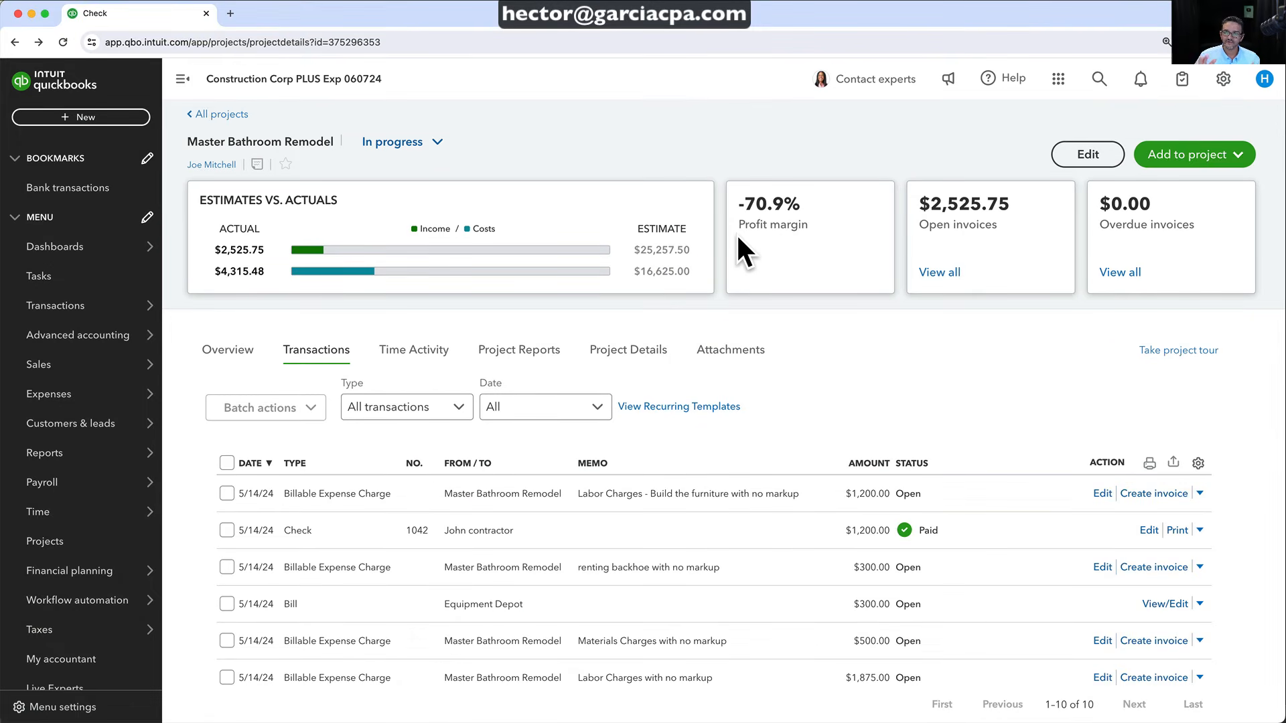
pyautogui.click(221, 354)
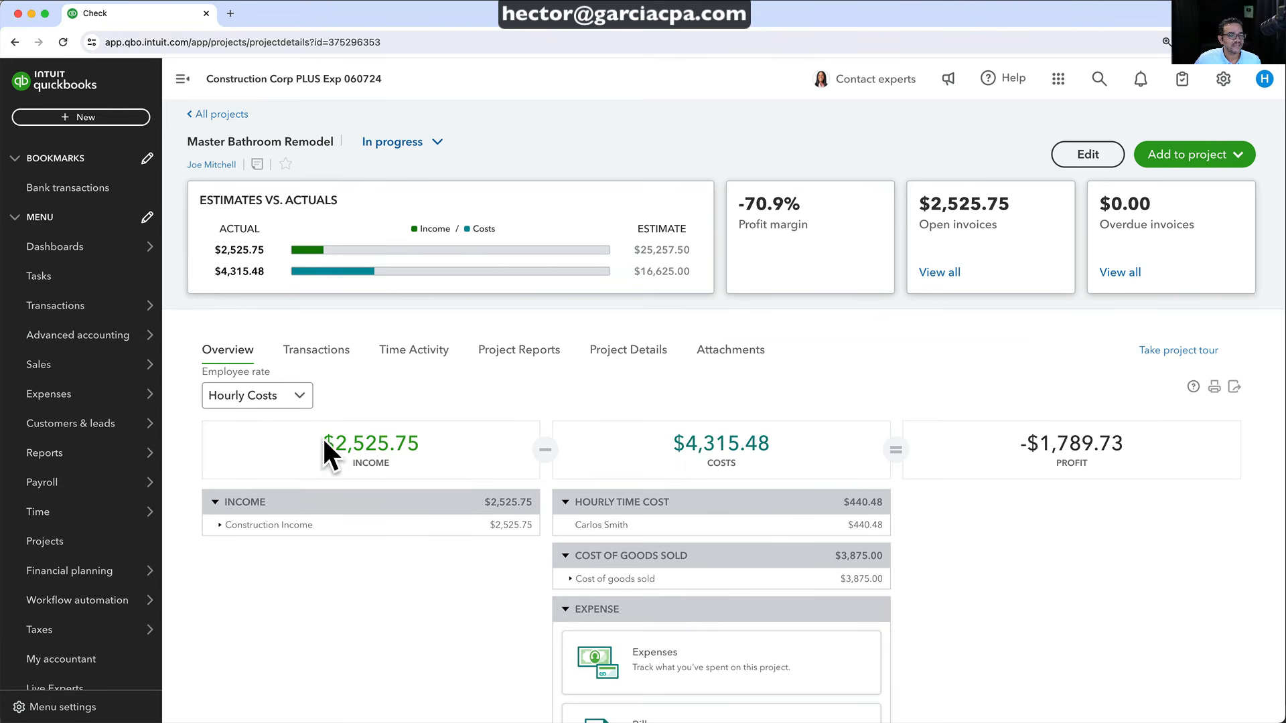
# Highlight the $2,525.75 income and $4,315.48 costs totals, then list the project's reports
pyautogui.moveTo(323, 442); pyautogui.dragTo(484, 440)
pyautogui.click(675, 450)
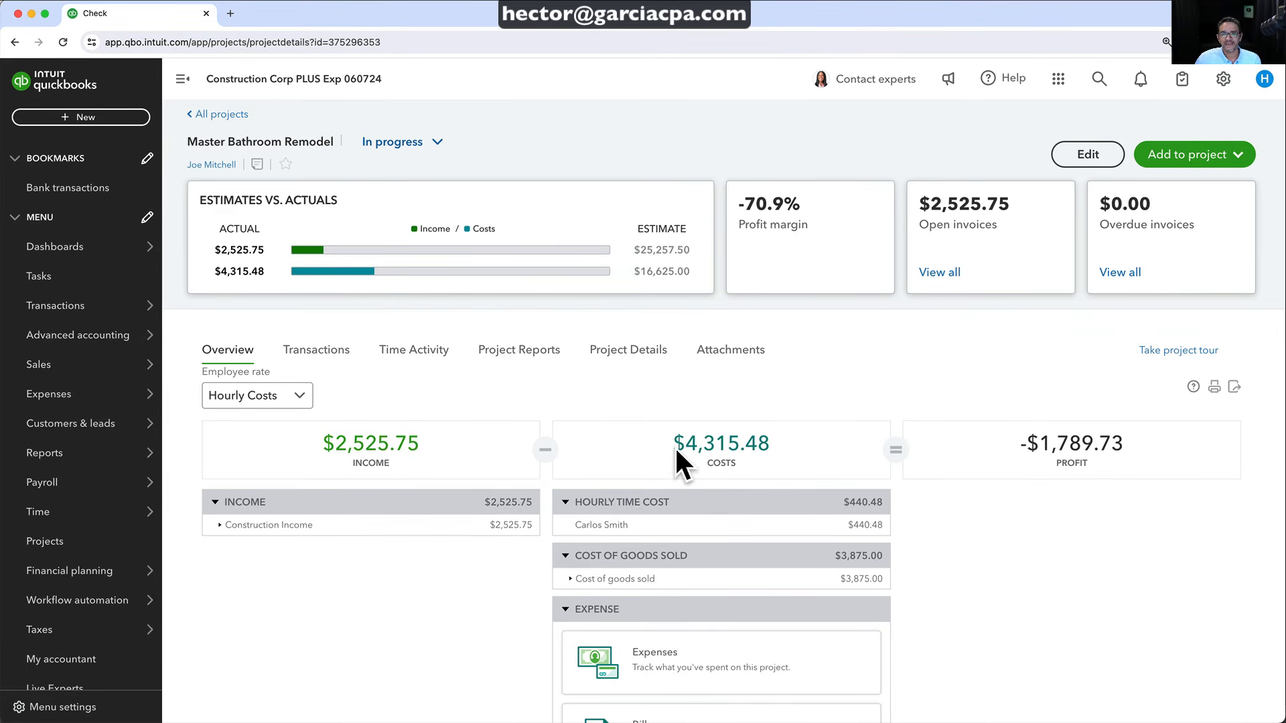
pyautogui.click(783, 447)
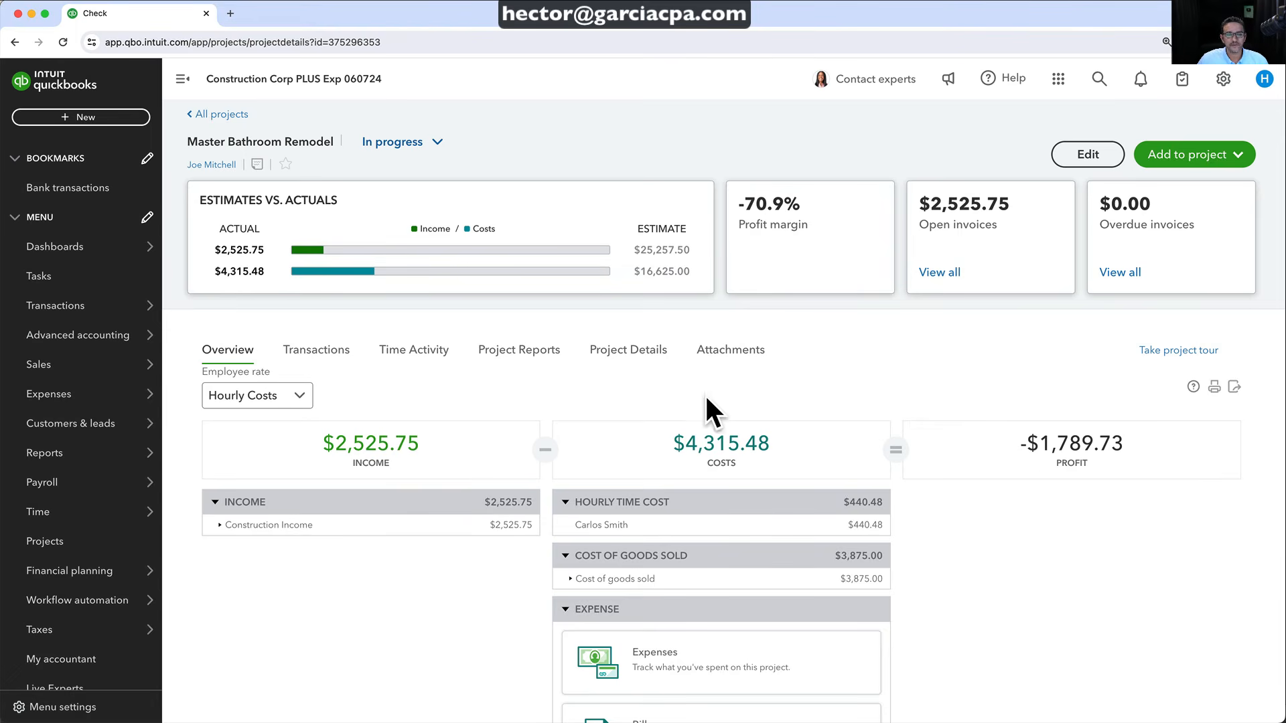
pyautogui.click(509, 349)
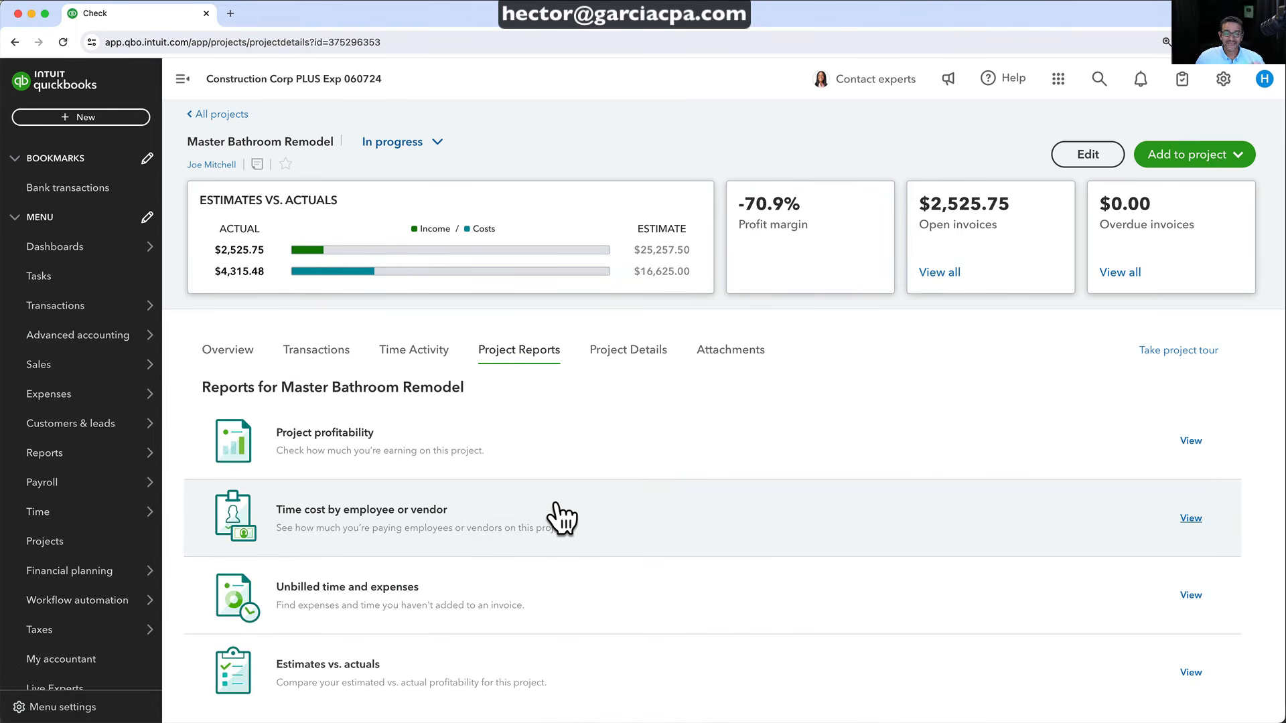
pyautogui.scroll(-5, 561, 517)
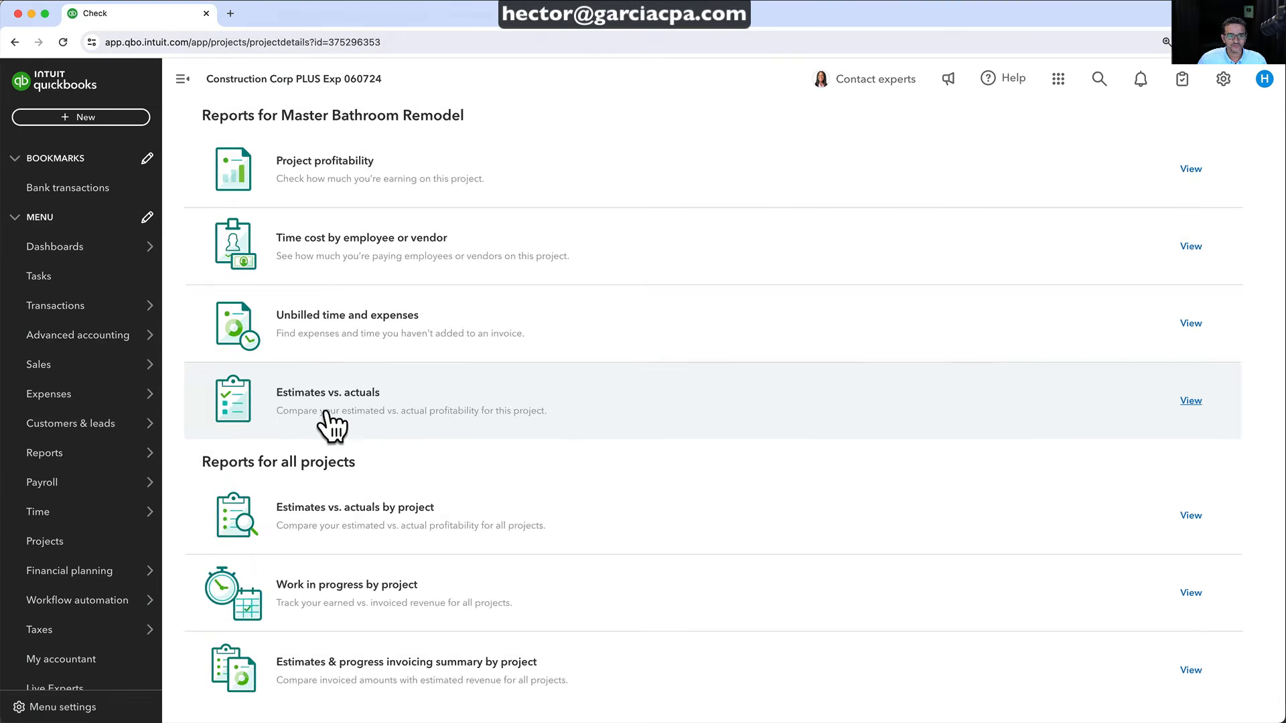
# Open the project's Estimates vs. actuals report: $16,625.00 estimated against $4,315.48 actual costs
pyautogui.click(342, 427)
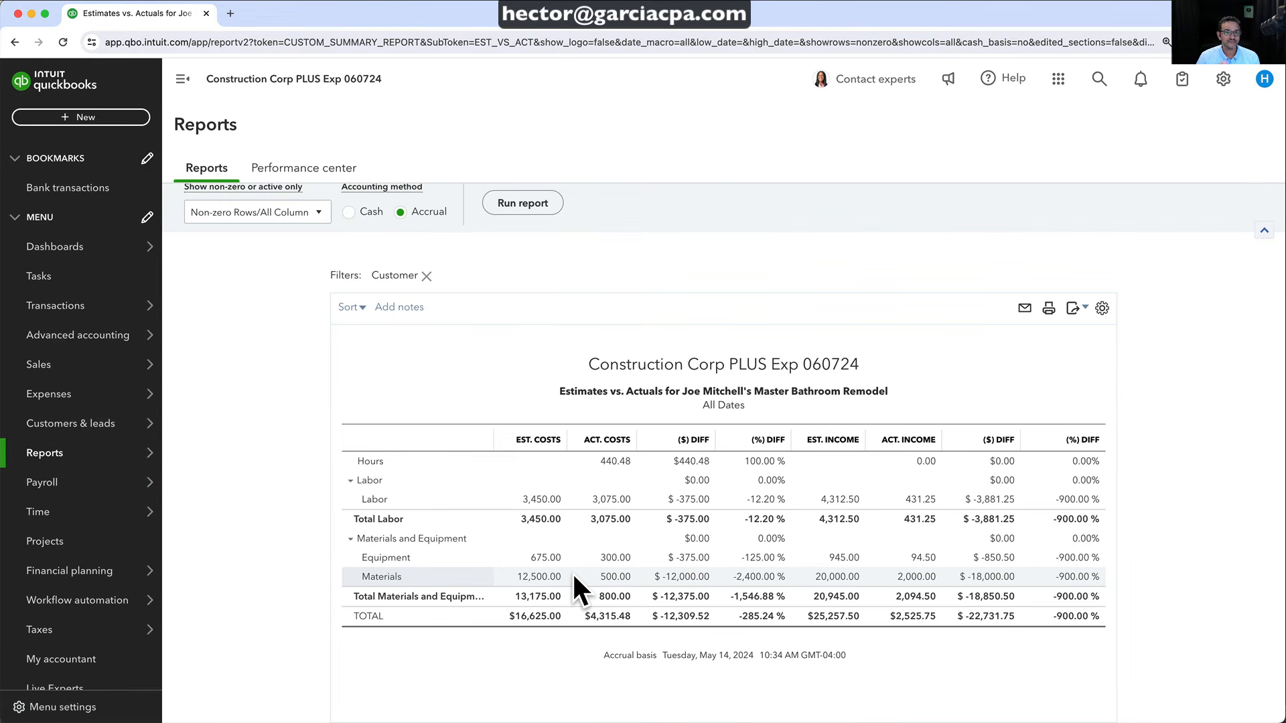
pyautogui.scroll(2, 572, 572)
pyautogui.scroll(-3, 572, 572)
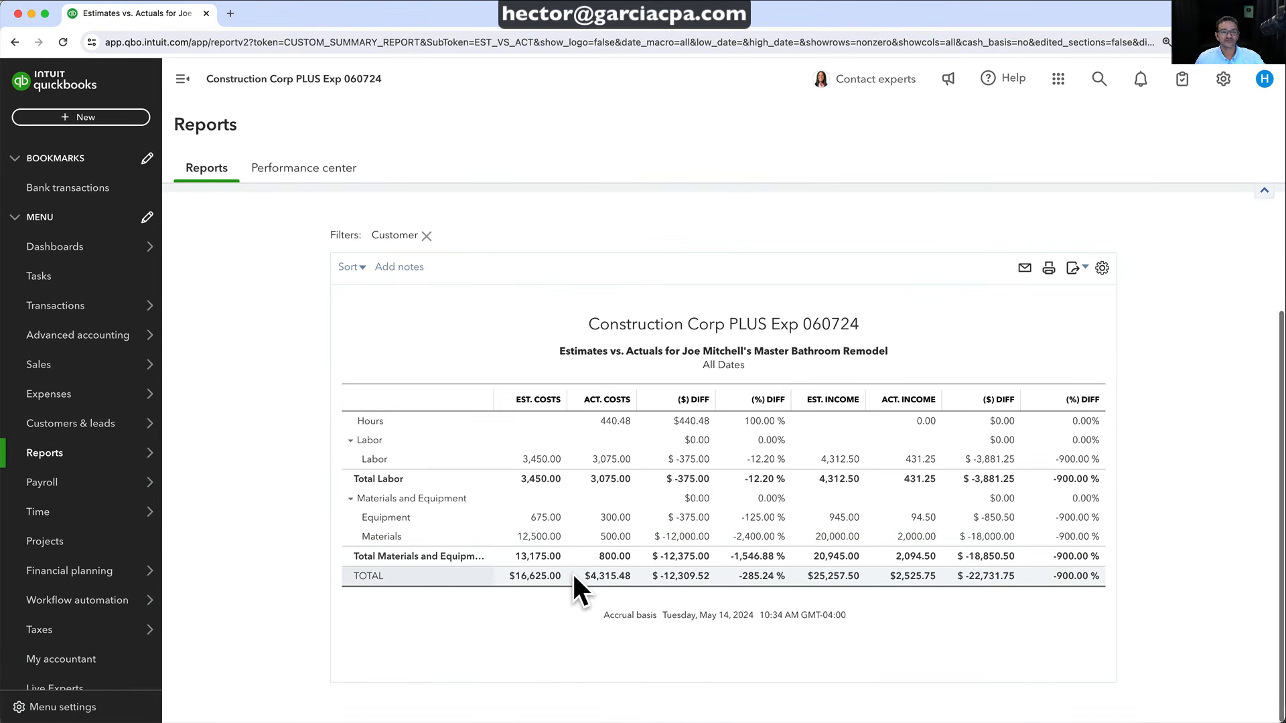
pyautogui.scroll(2, 572, 572)
pyautogui.scroll(-3, 572, 572)
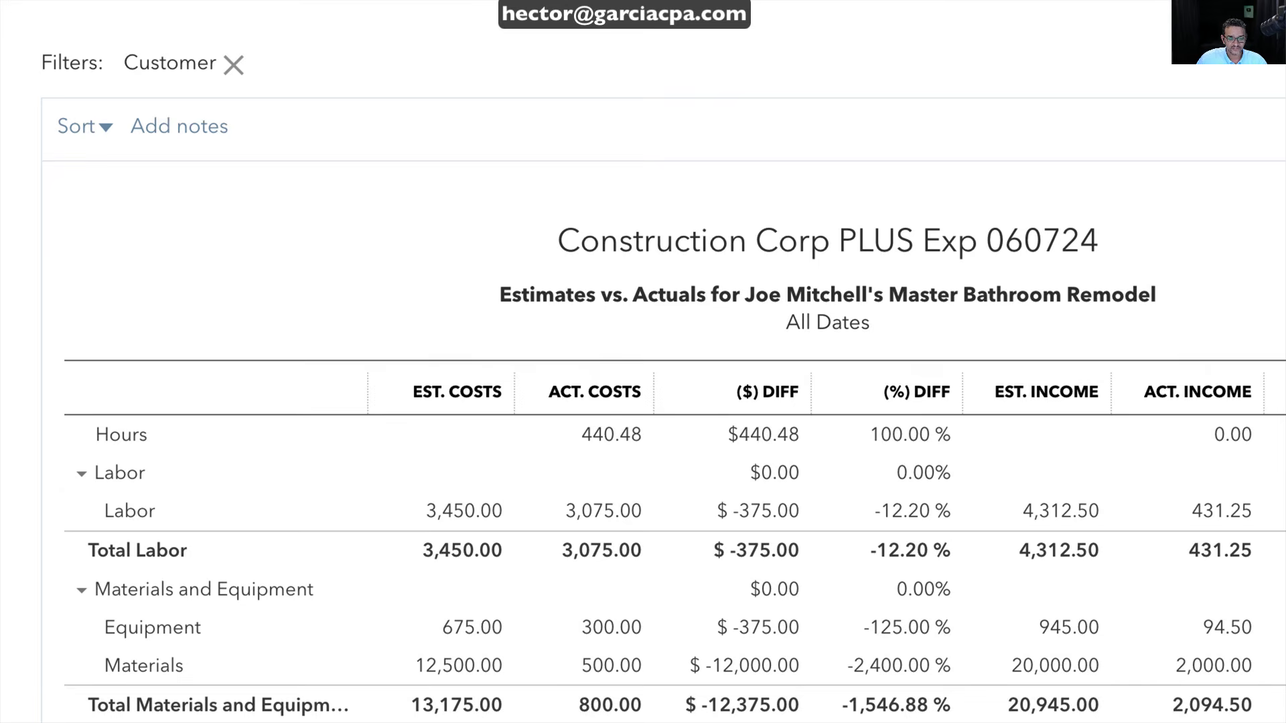
pyautogui.scroll(-1, 630, 397)
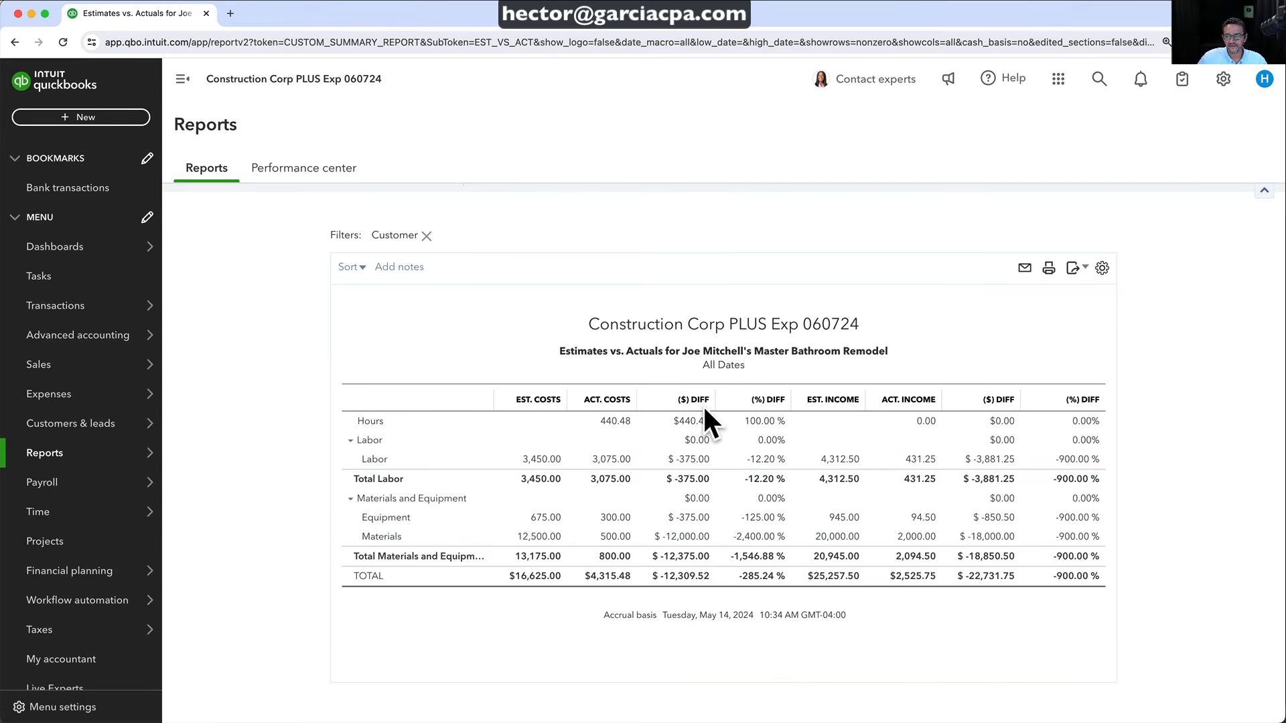
pyautogui.click(1102, 268)
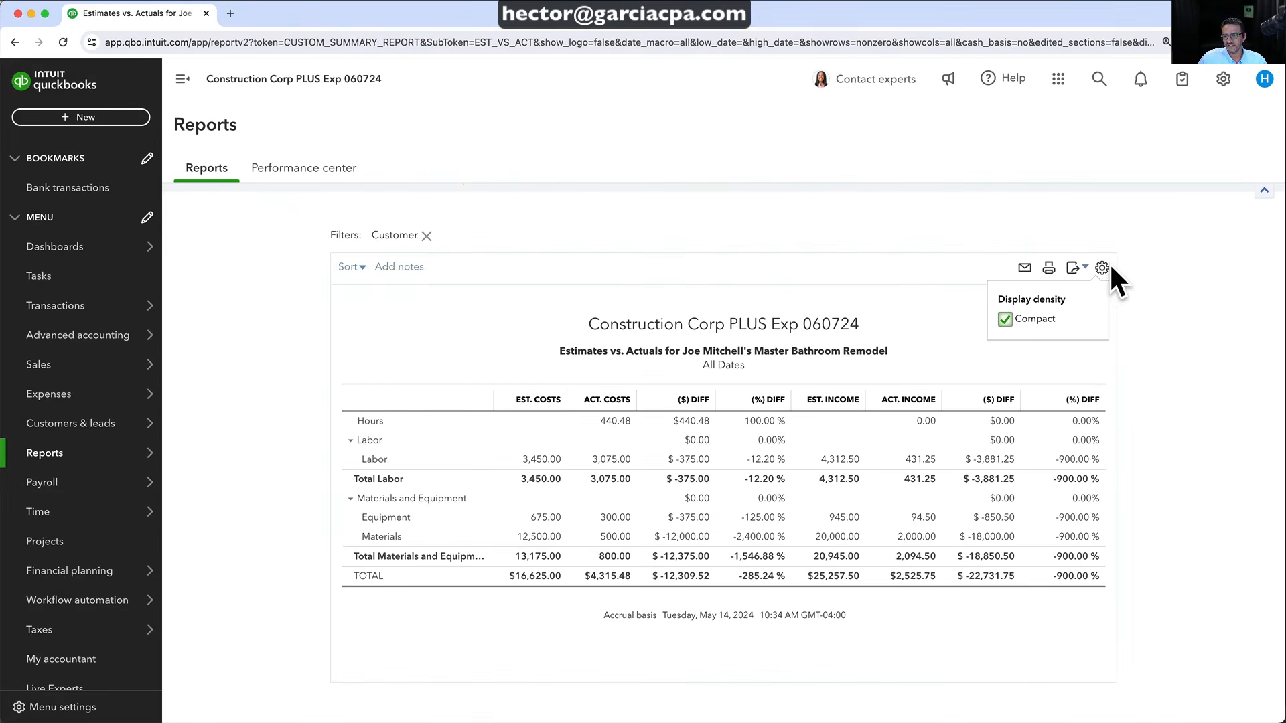
pyautogui.click(1114, 256)
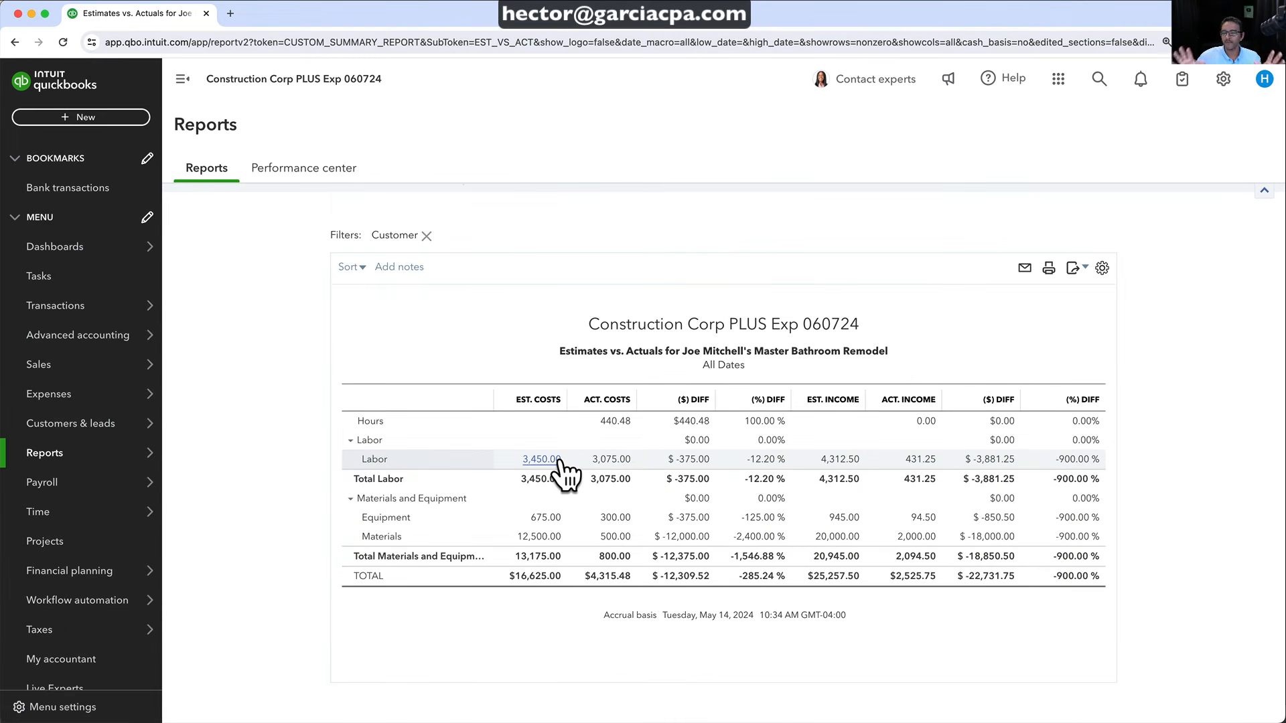
pyautogui.scroll(3, 482, 388)
# Return to the project's reports list and open Work in progress by project
pyautogui.click(228, 203)
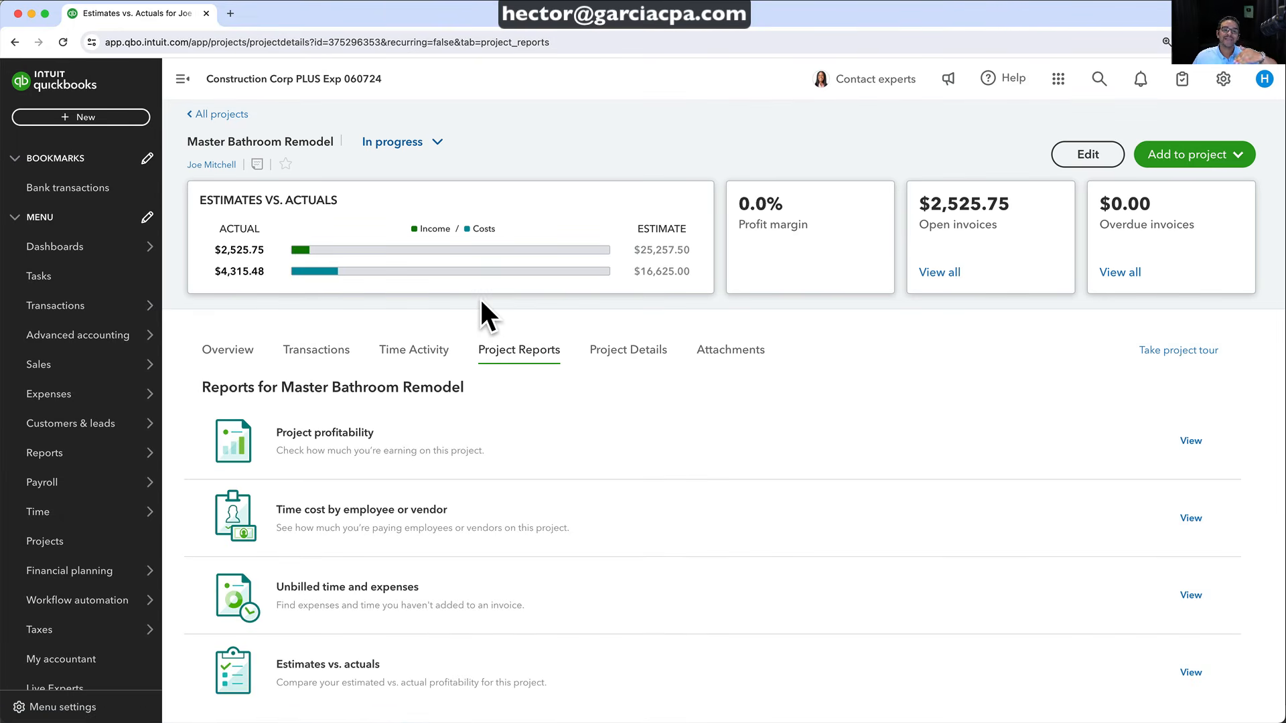
pyautogui.scroll(-5, 462, 496)
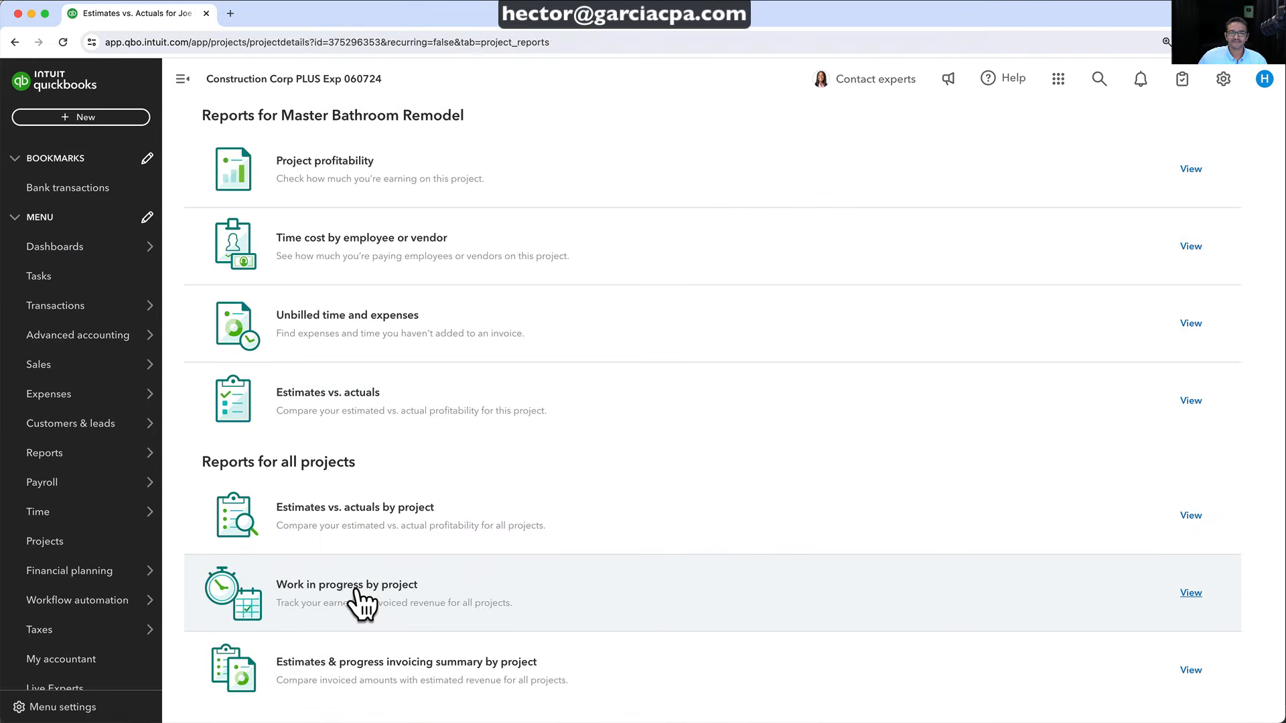
pyautogui.click(456, 576)
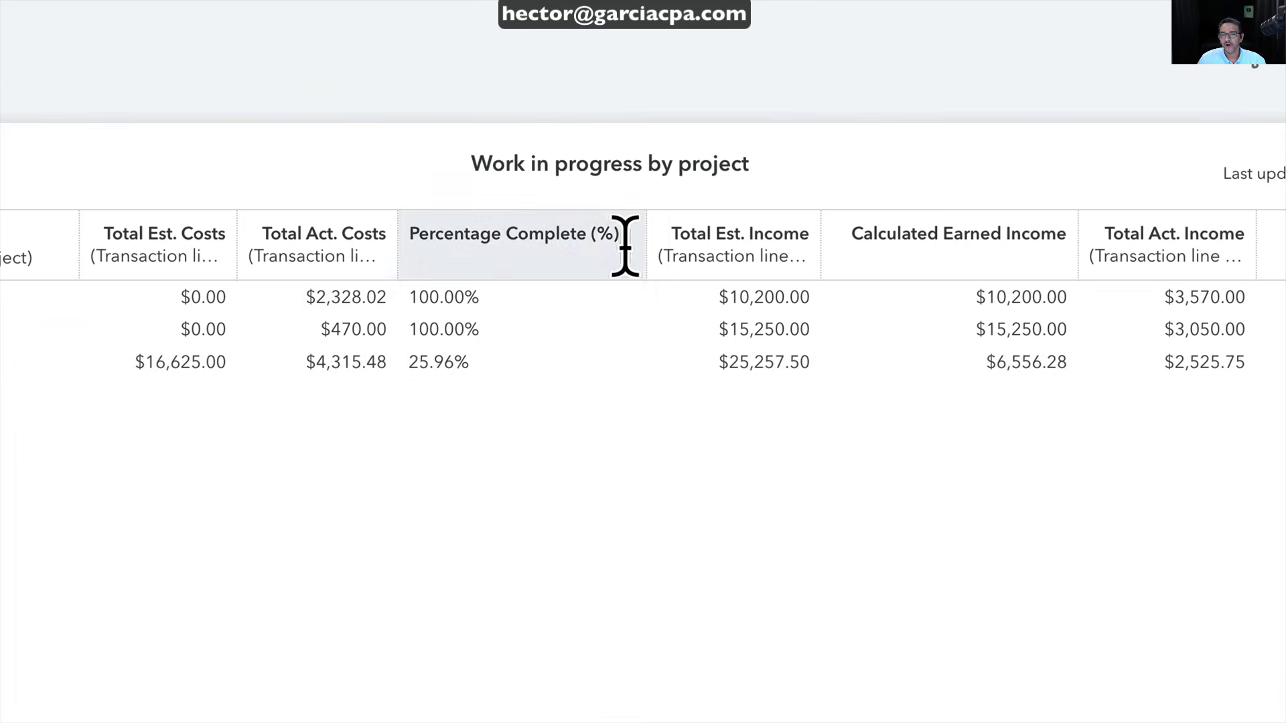
pyautogui.moveTo(976, 364); pyautogui.dragTo(1074, 365)
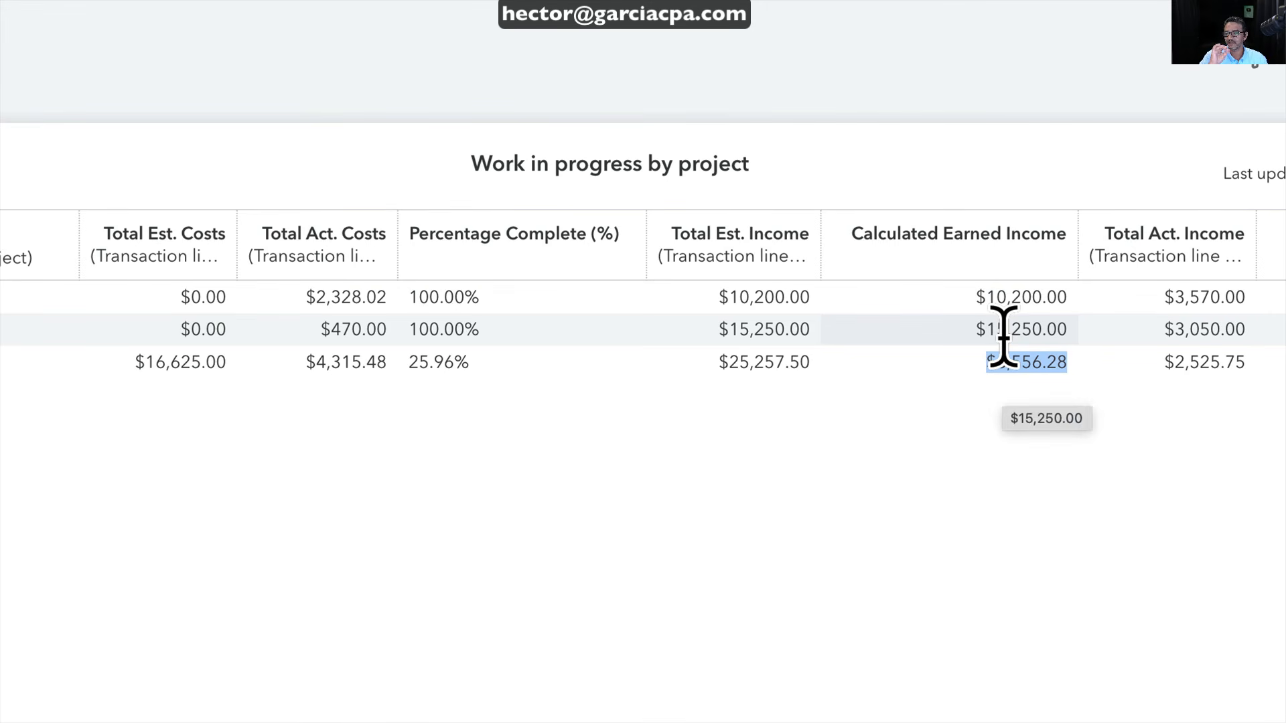
pyautogui.click(958, 366)
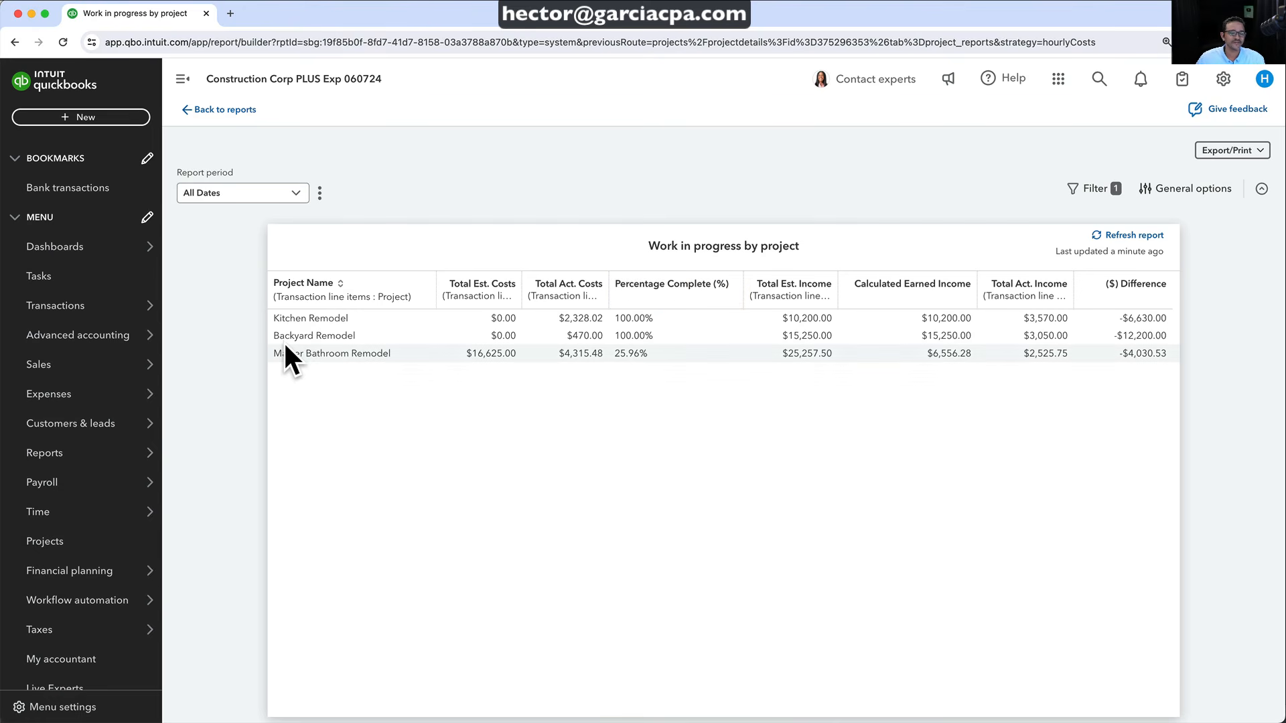
# Open the Projects page in a new browser tab
pyautogui.moveTo(50, 488)
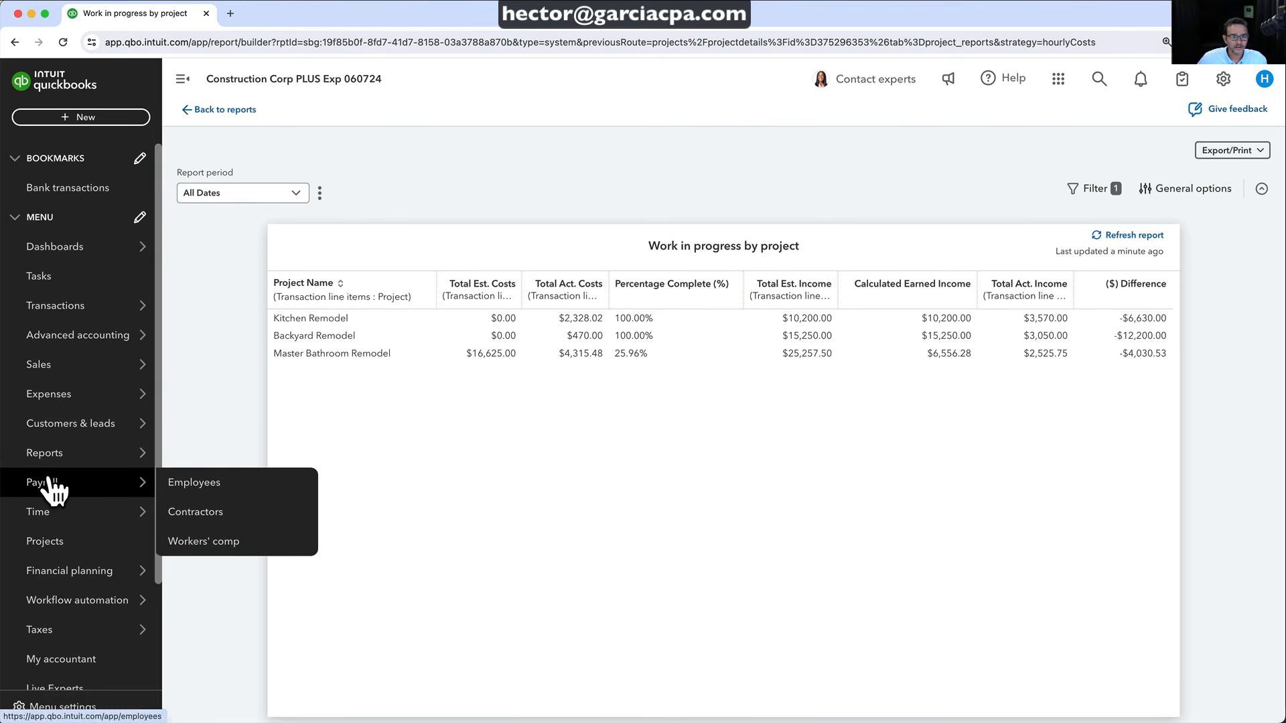
pyautogui.rightClick(49, 543)
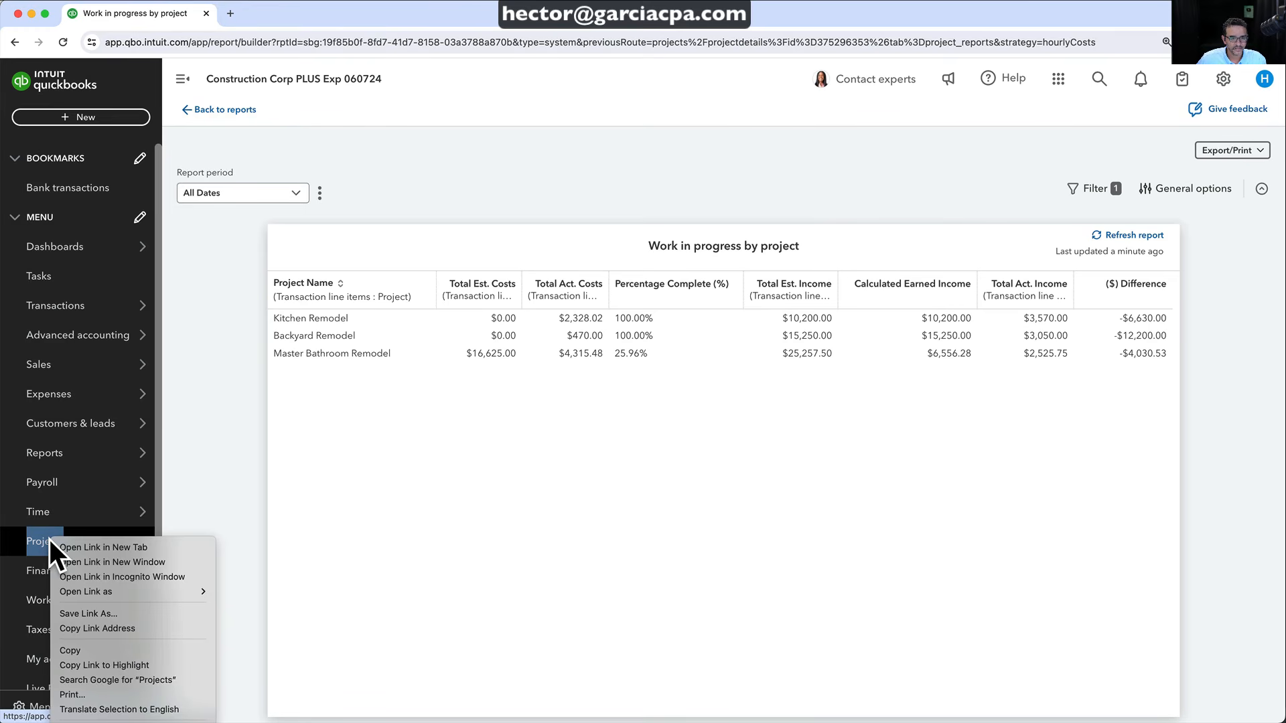
pyautogui.click(108, 550)
pyautogui.click(271, 20)
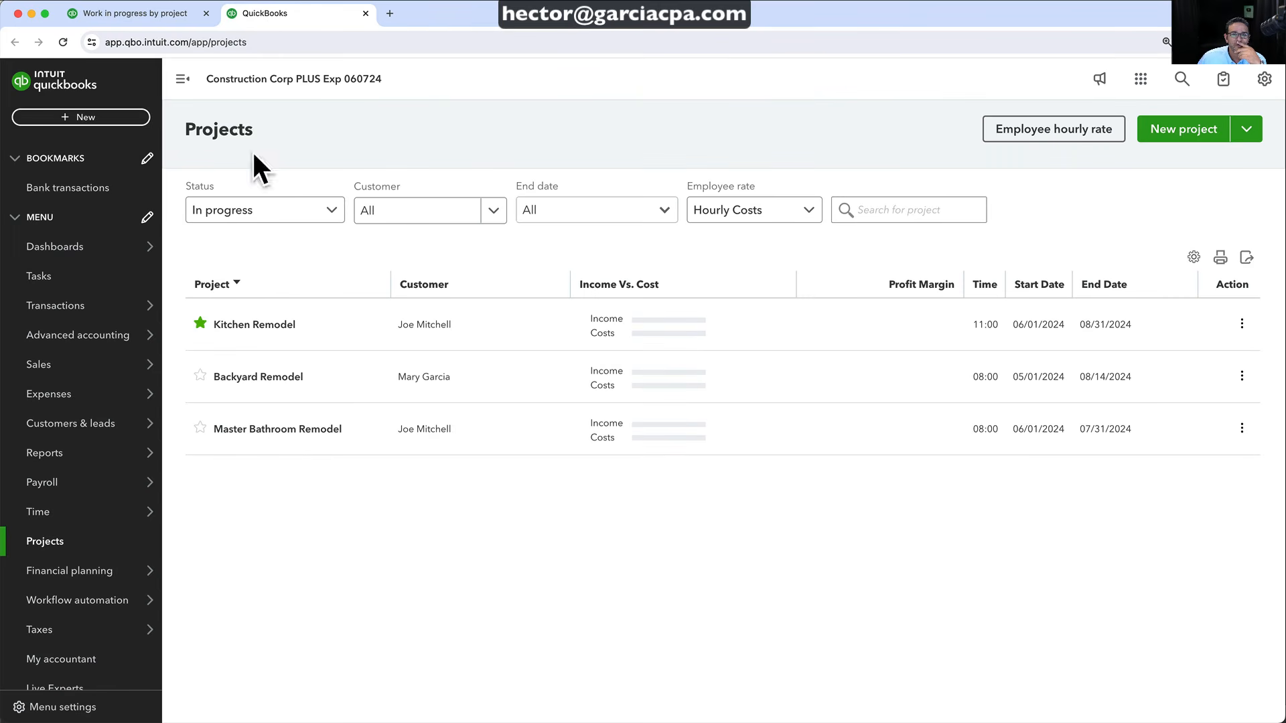
# Open accepted estimate 1003 from Master Bathroom Remodel's transactions
pyautogui.click(278, 431)
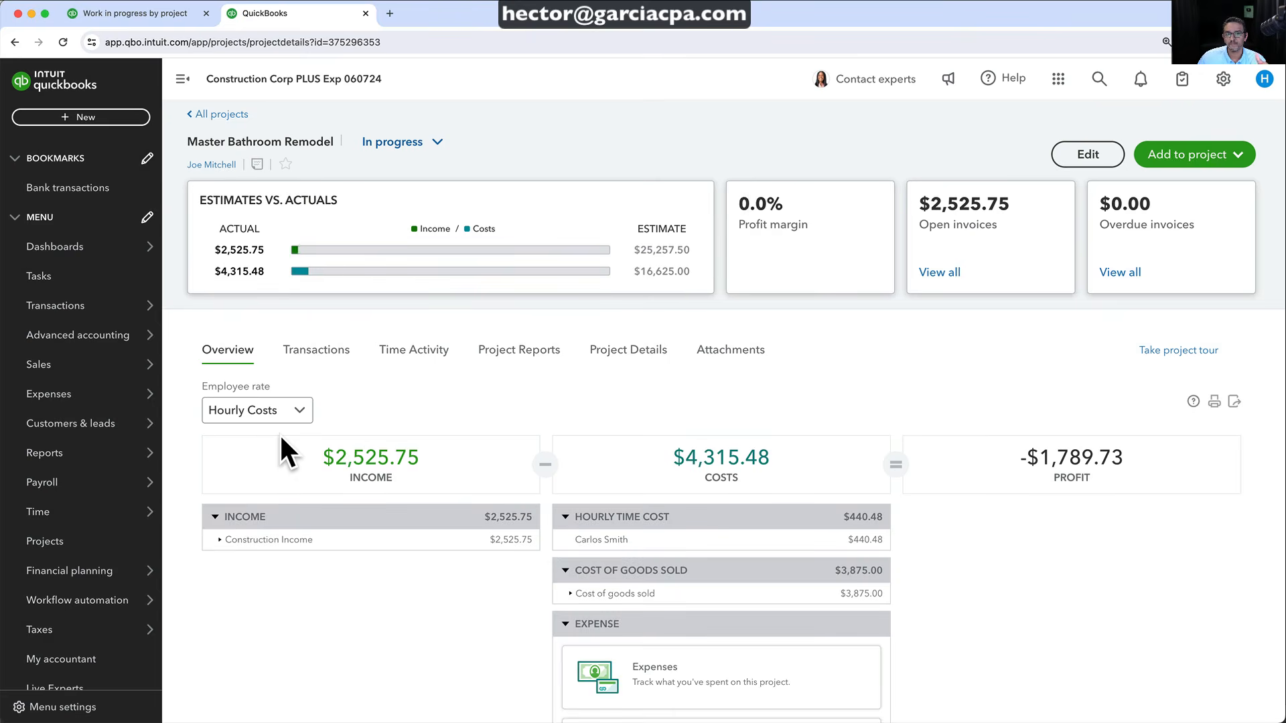
pyautogui.click(303, 349)
pyautogui.scroll(-3, 323, 653)
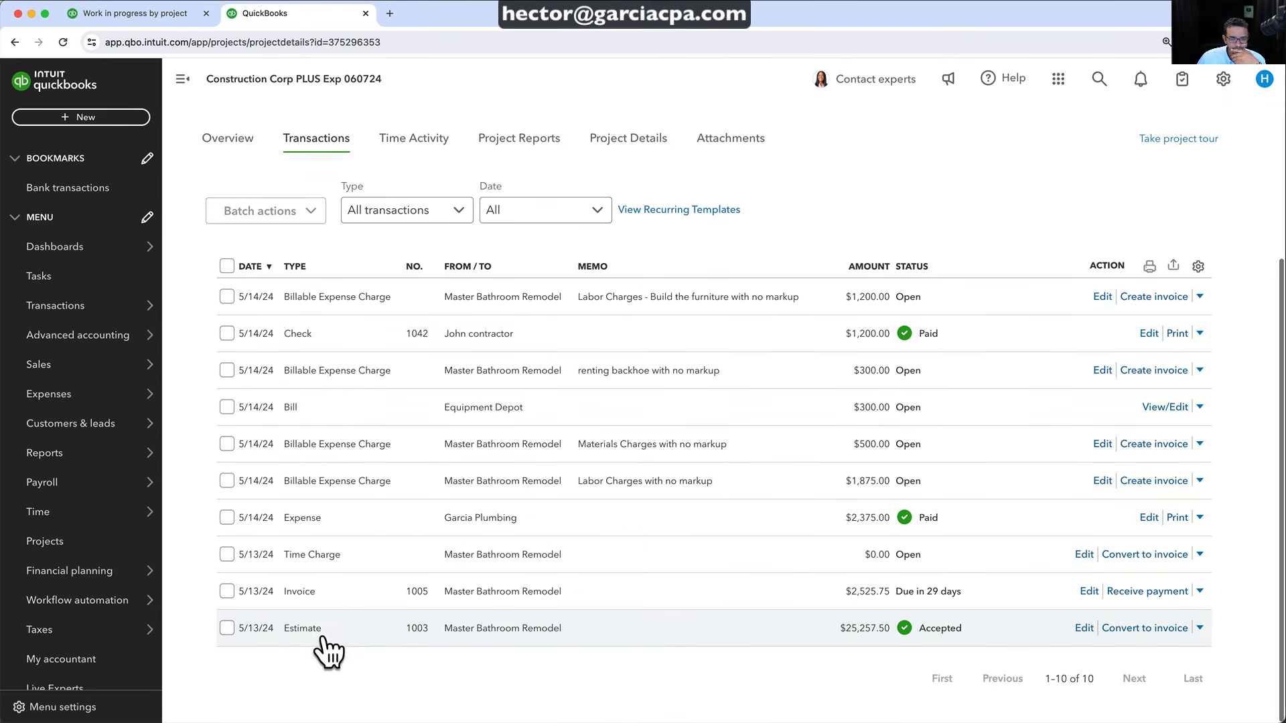
pyautogui.click(323, 638)
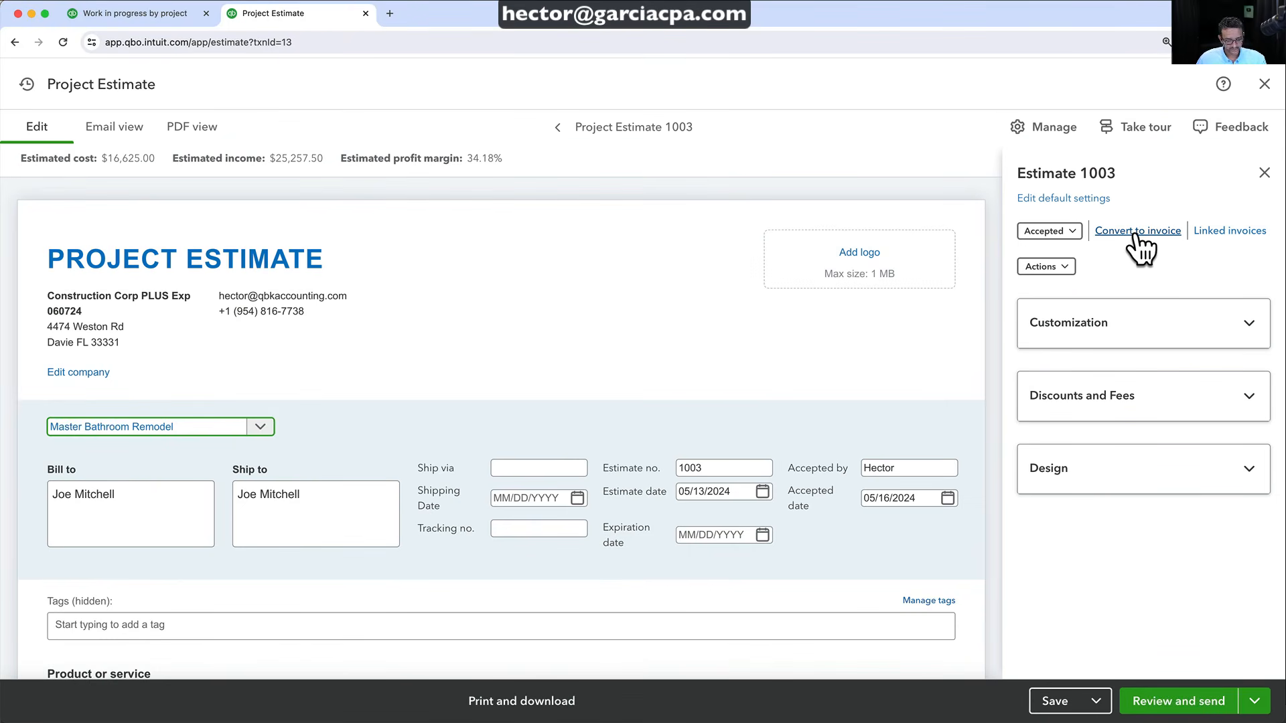
# Convert estimate 1003 into a 40% invoice for $10,103.00 and save it
pyautogui.click(1133, 232)
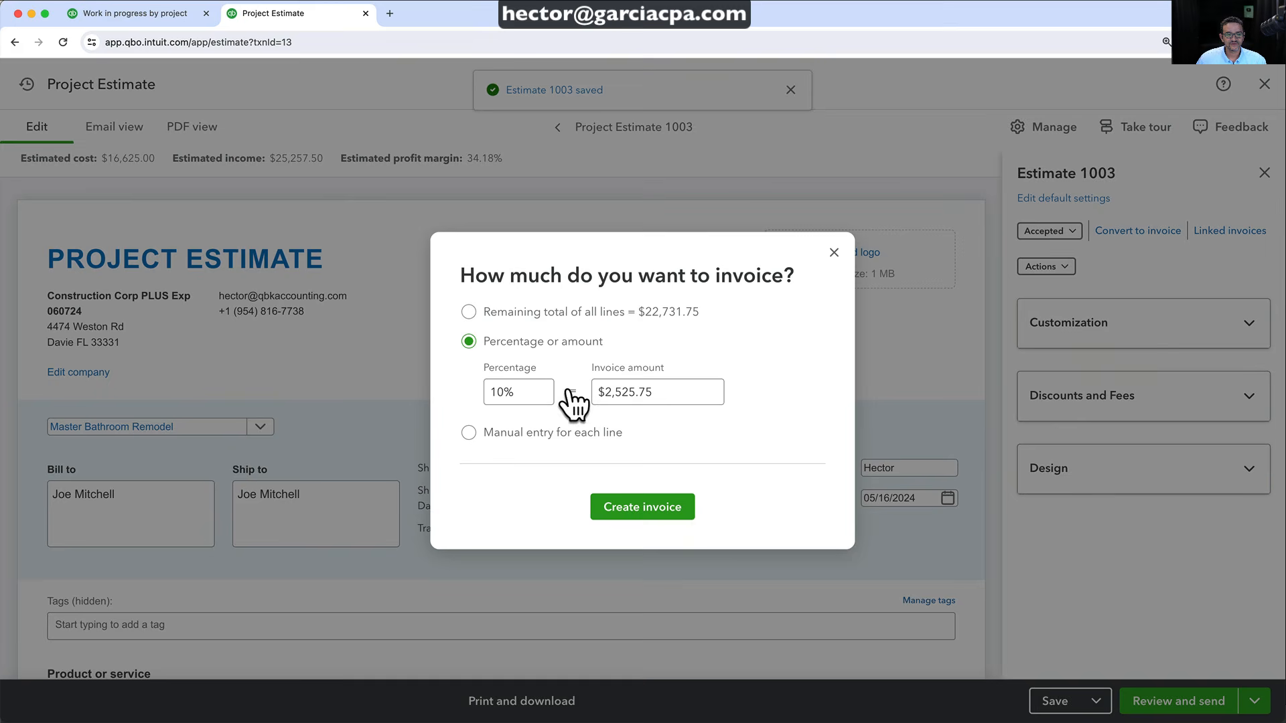
pyautogui.click(528, 388)
pyautogui.moveTo(528, 388); pyautogui.dragTo(468, 395)
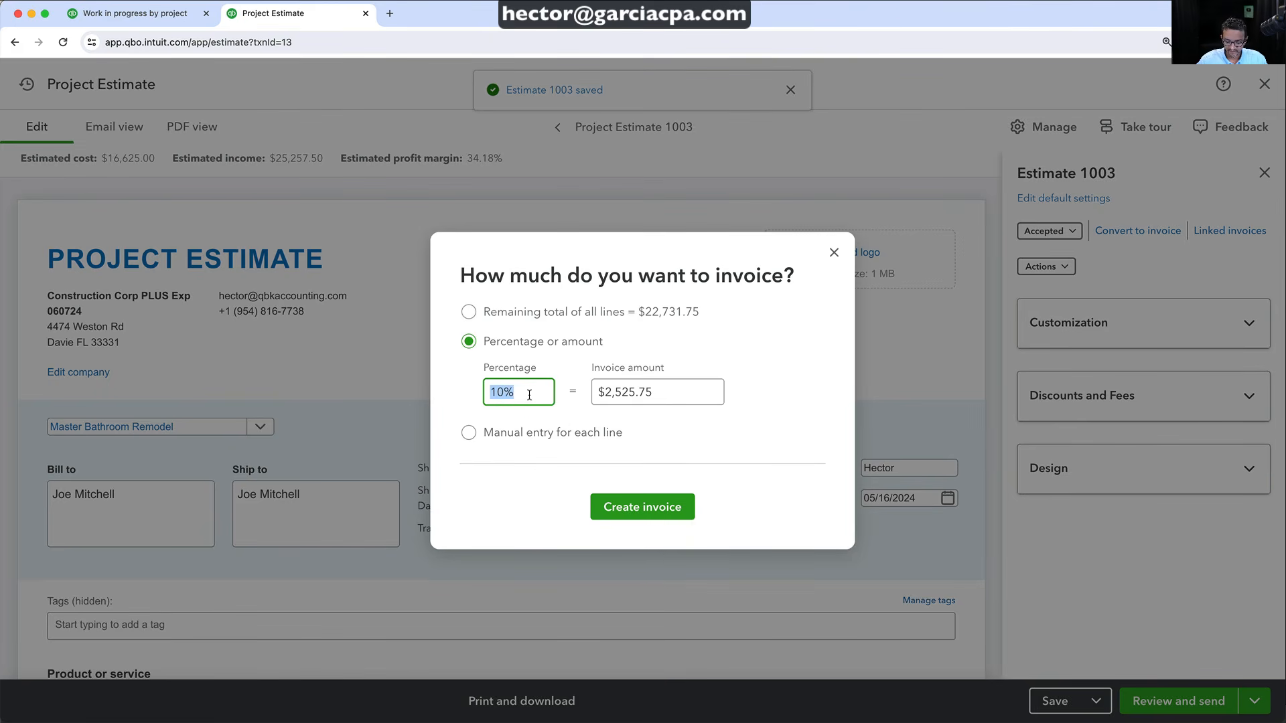
pyautogui.write('40')
pyautogui.press('Tab')
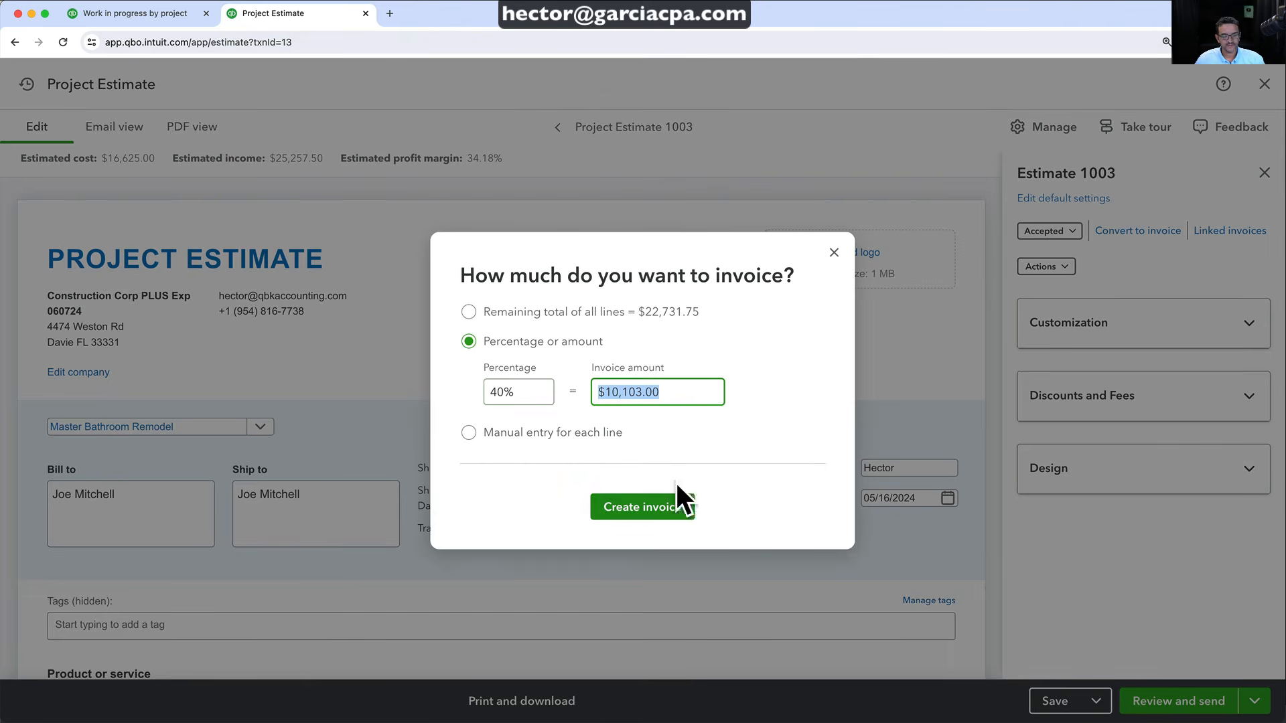
pyautogui.click(655, 507)
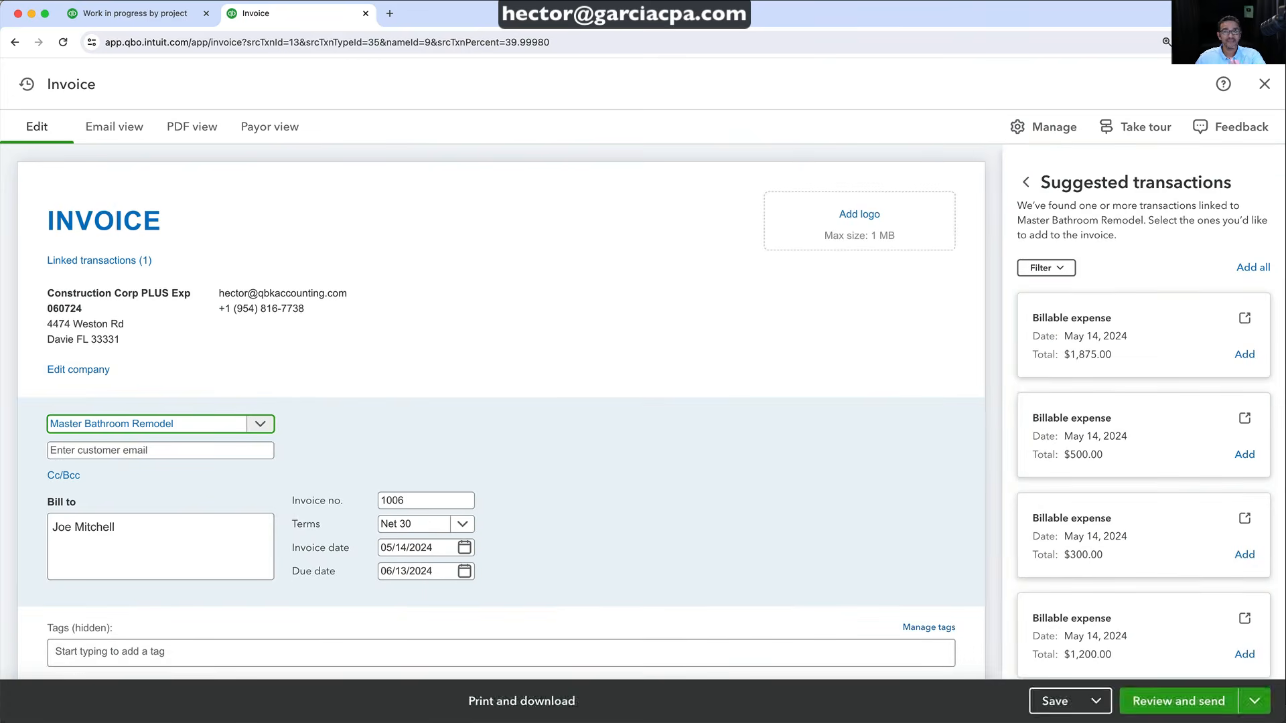
pyautogui.click(1068, 701)
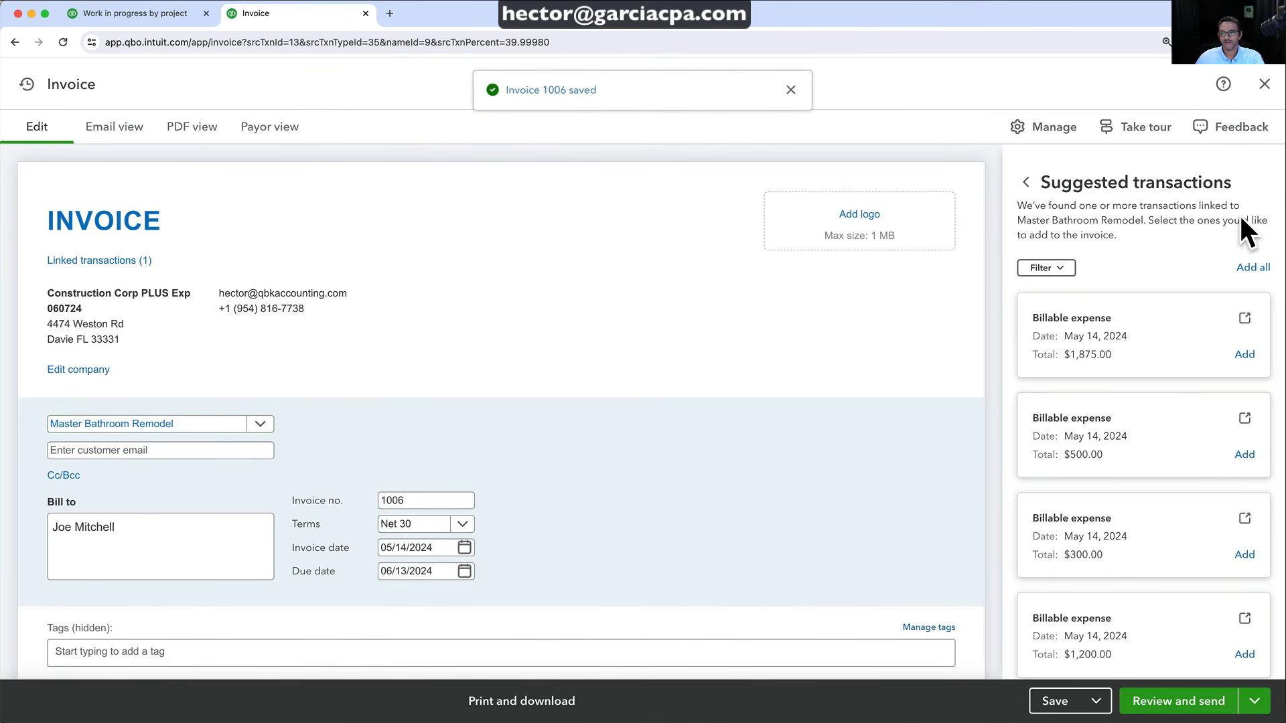
# Close saved invoice 1006 and go back to the Work in progress by project report
pyautogui.click(1264, 84)
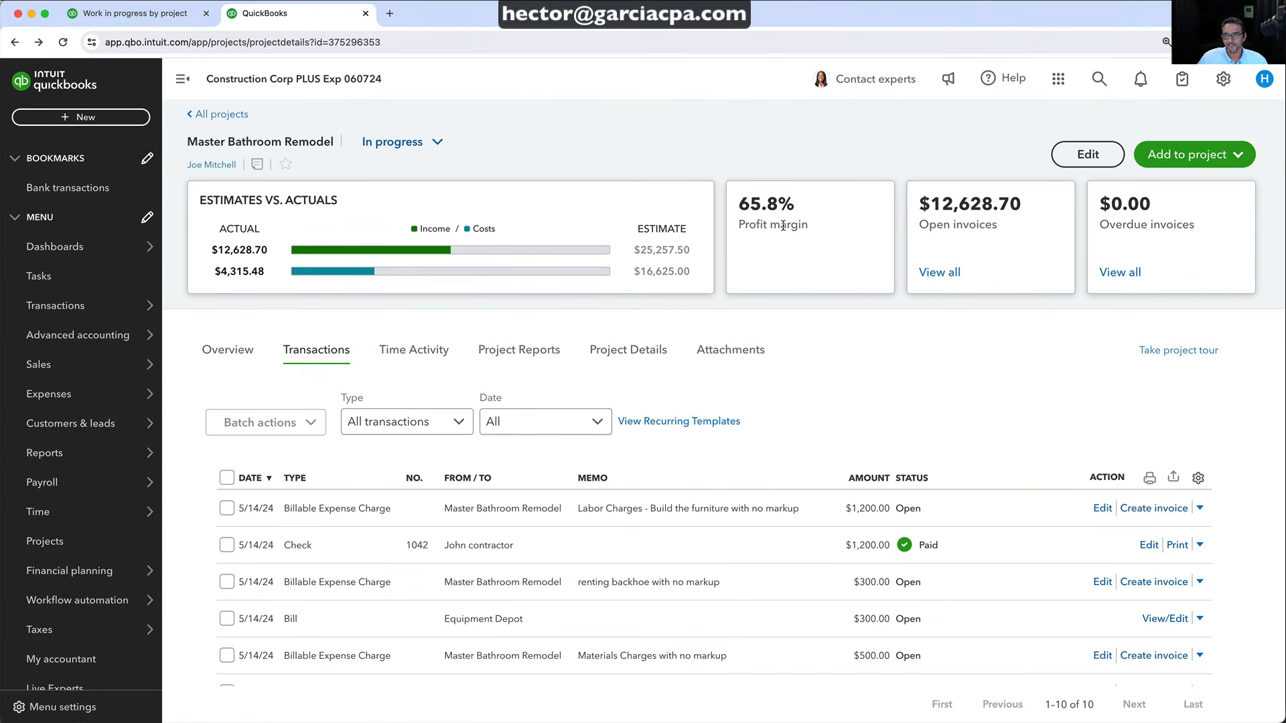
pyautogui.click(144, 15)
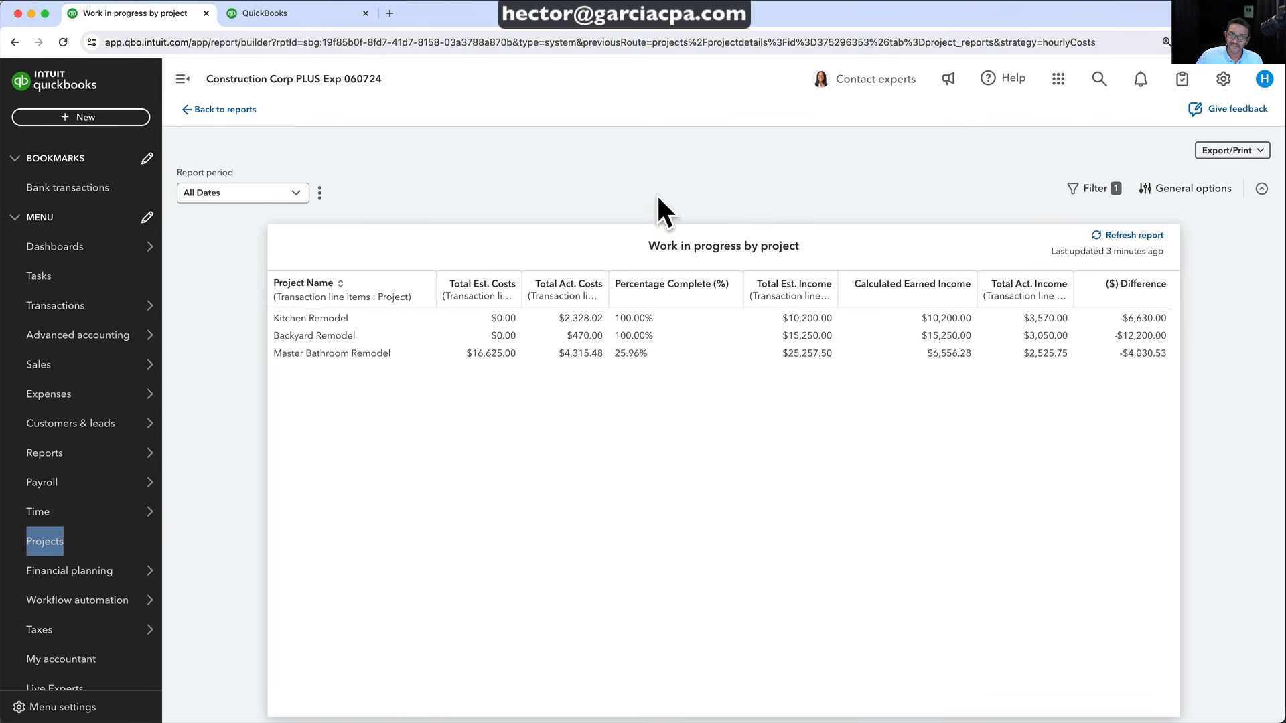
# Refresh the report until Master Bathroom Remodel shows $12,628.70 actual income
pyautogui.click(1127, 234)
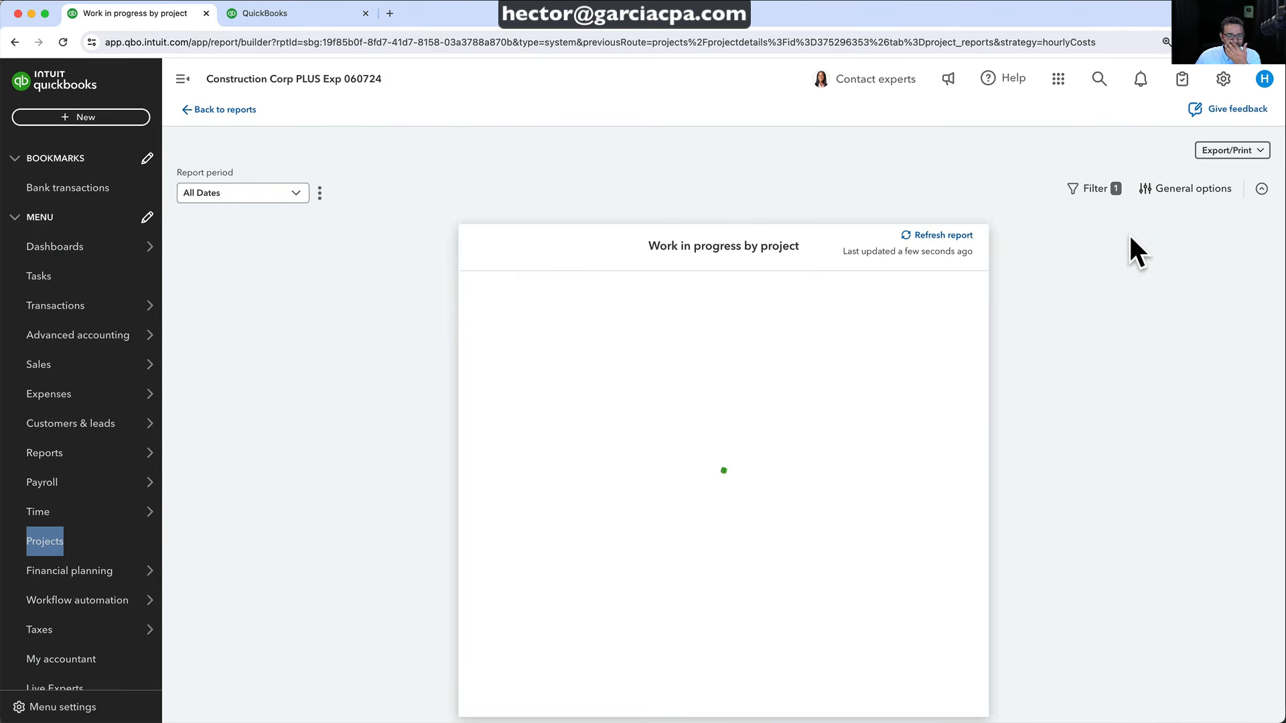
pyautogui.click(1132, 235)
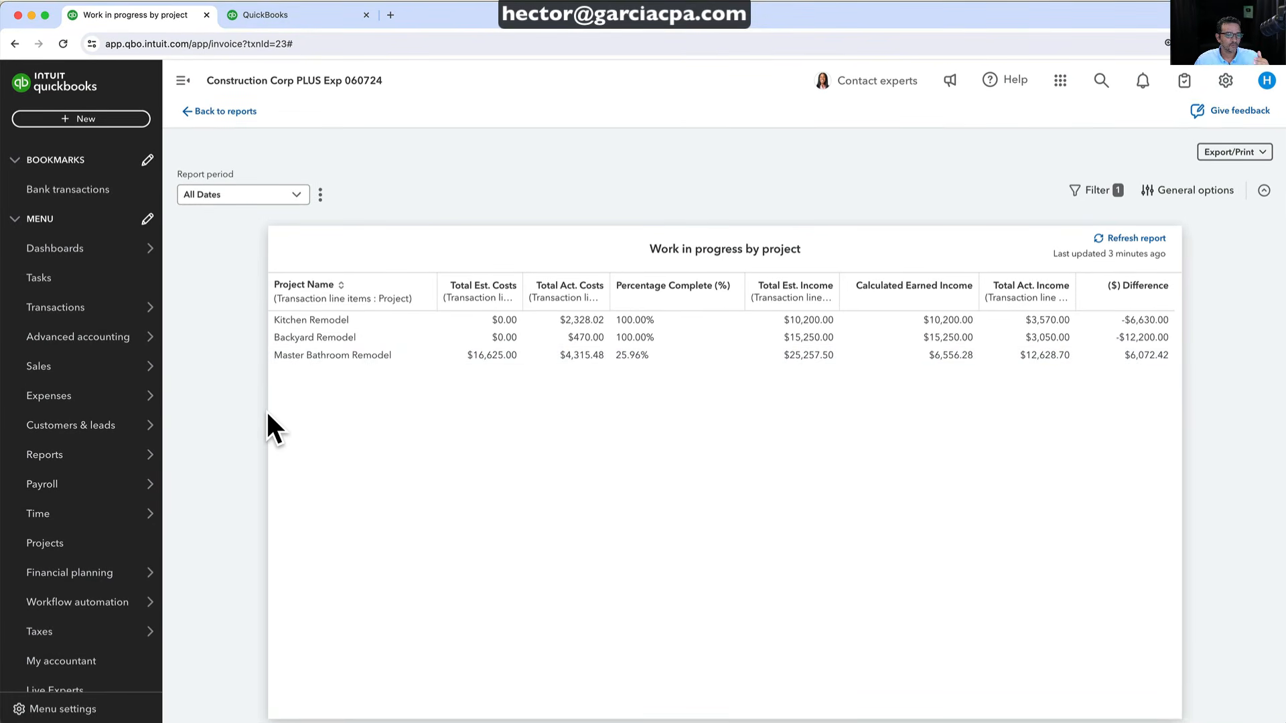
pyautogui.click(37, 553)
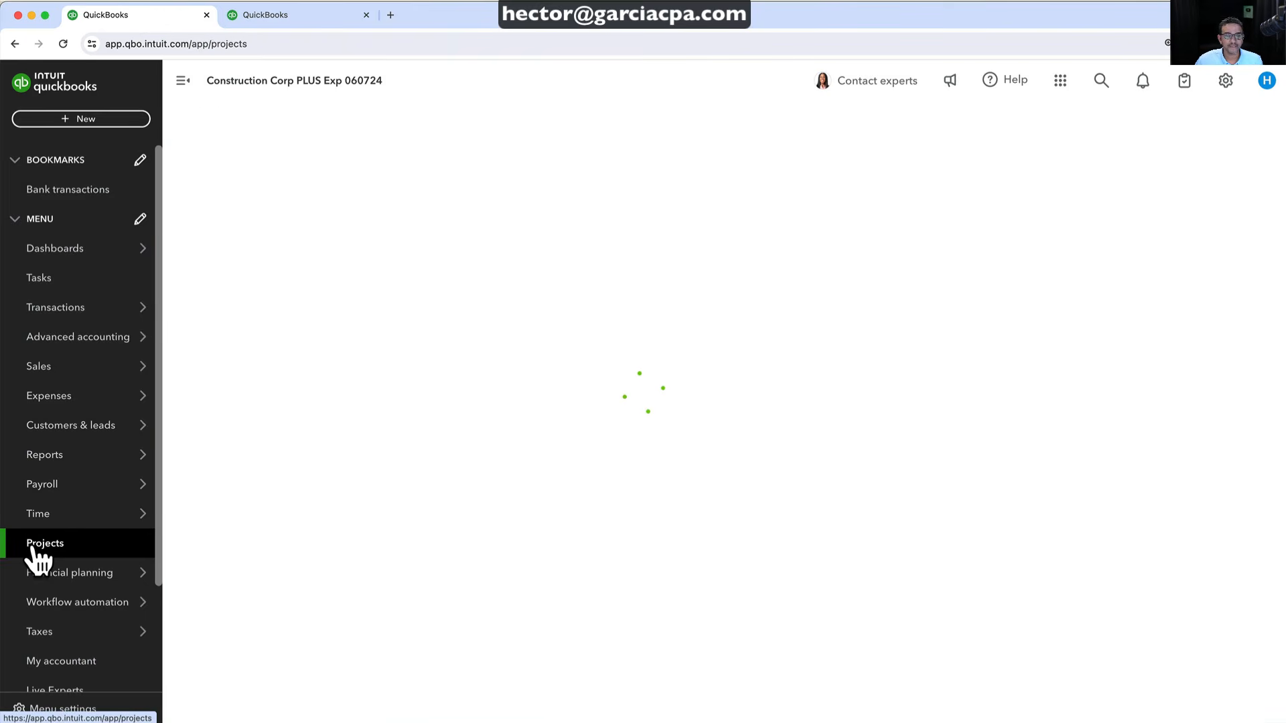
# Open Master Bathroom Remodel and scroll through its Project Reports list
pyautogui.click(267, 434)
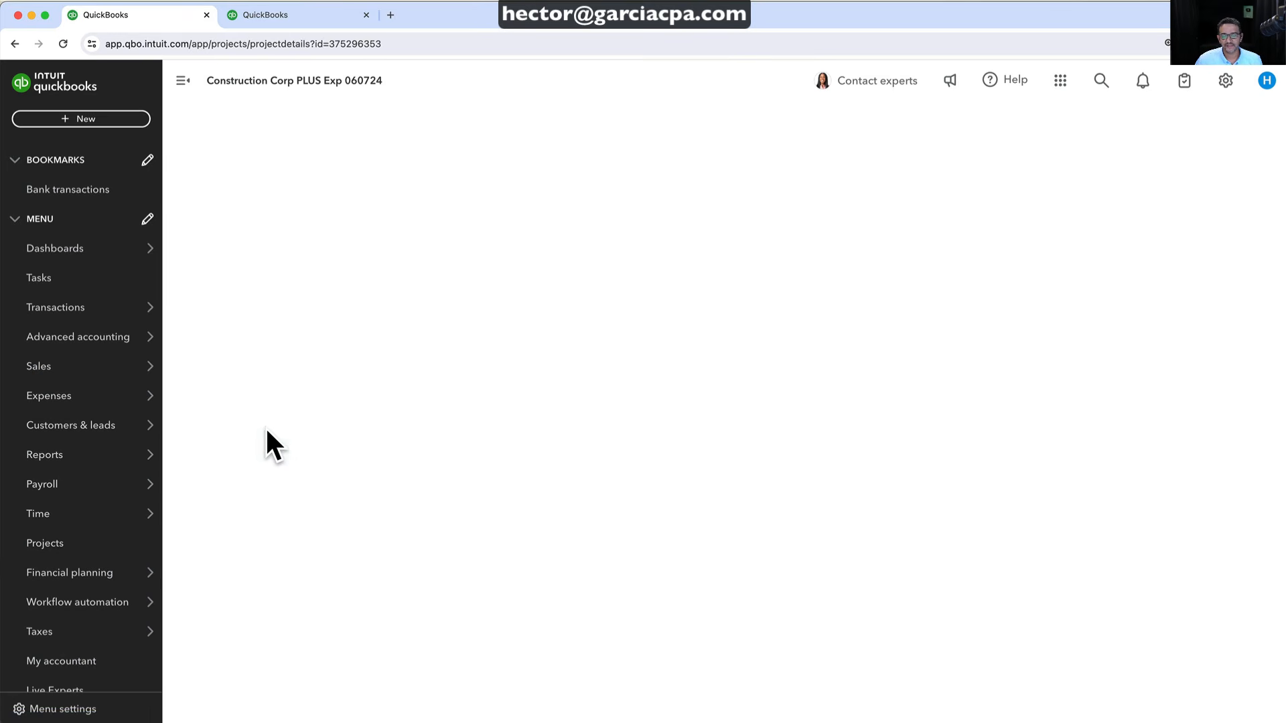
pyautogui.click(510, 359)
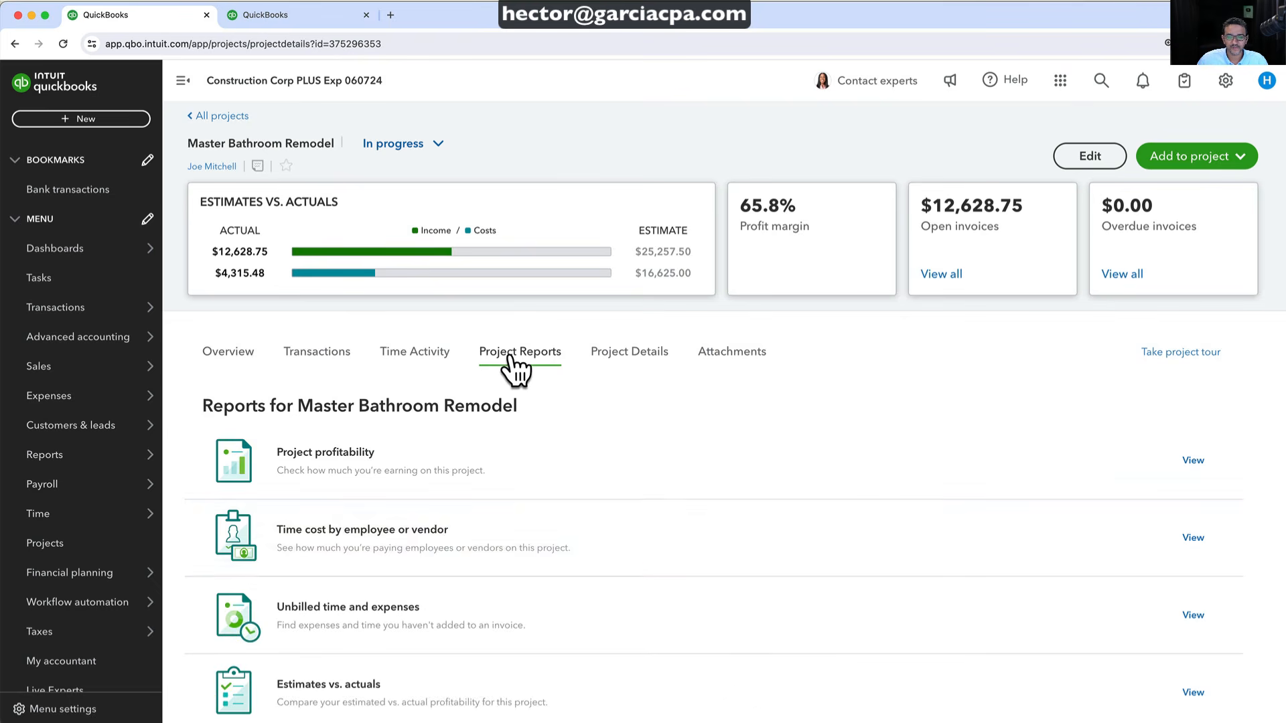
pyautogui.scroll(-5, 436, 534)
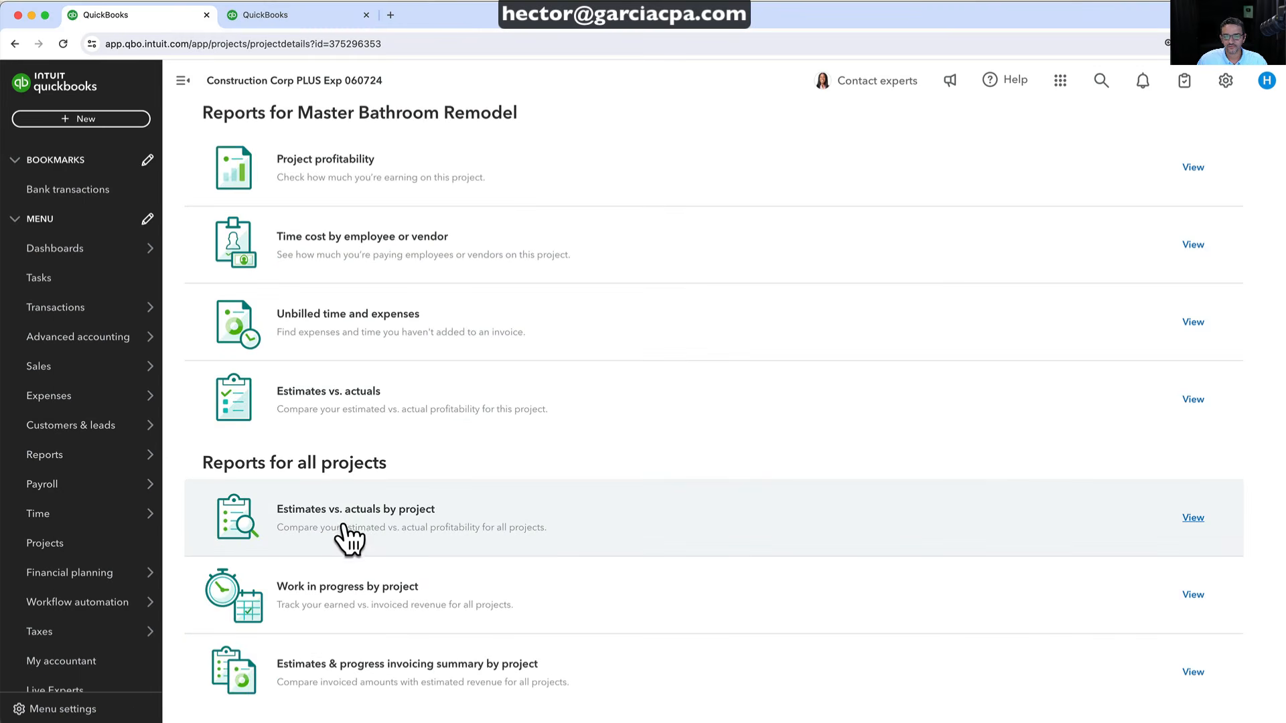
# Open Estimates vs. actuals by project, showing $12,628.70 actual against $25,257.50 estimated, and its filters
pyautogui.click(352, 508)
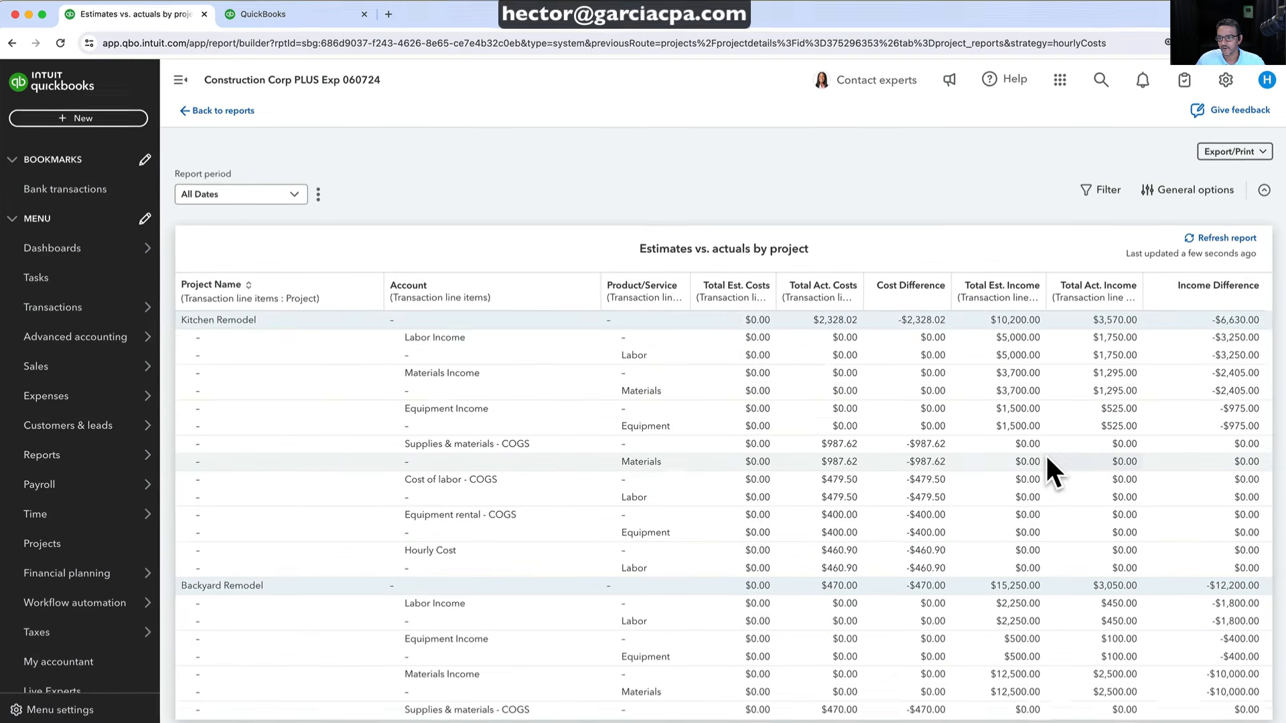
pyautogui.scroll(-5, 1047, 462)
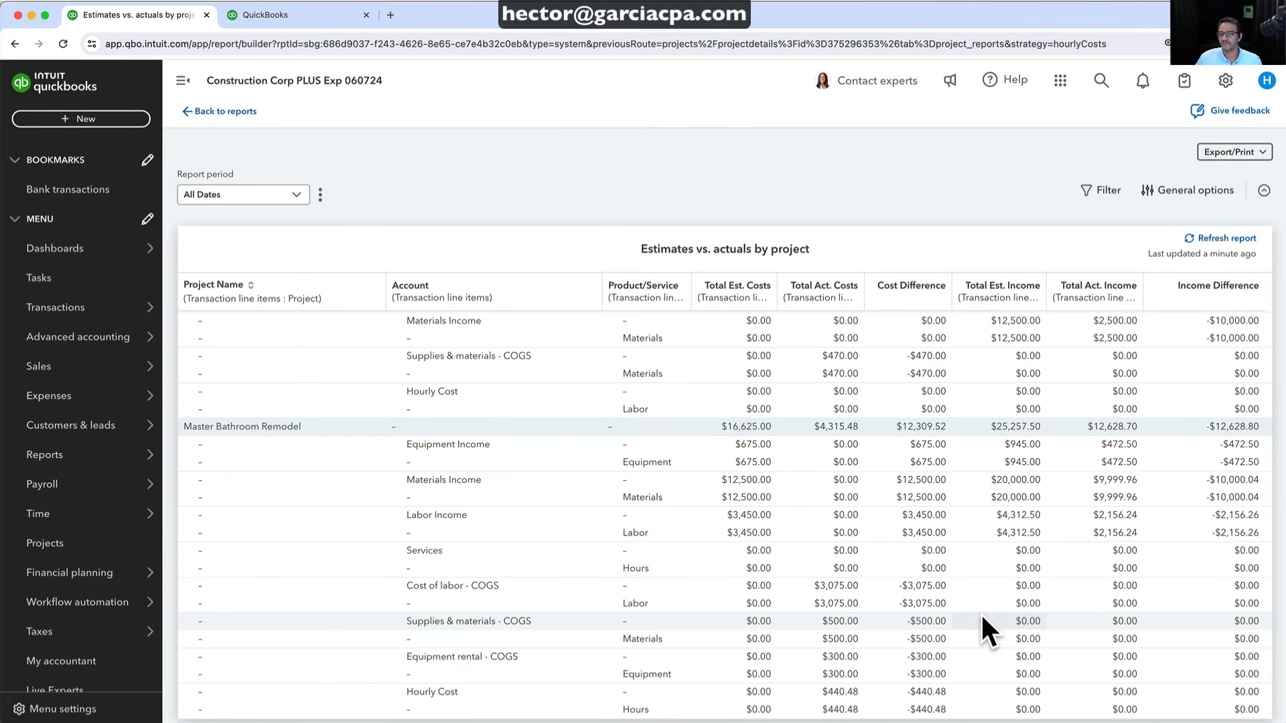
pyautogui.click(1089, 192)
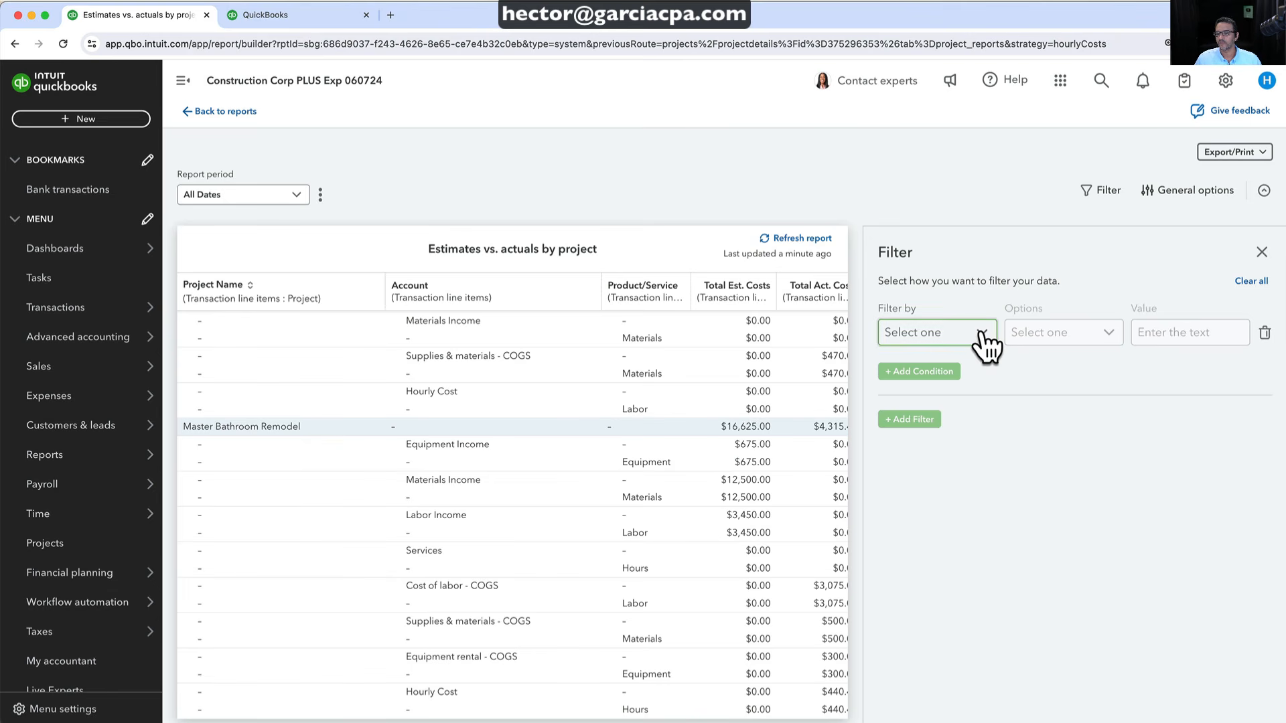
# Filter the report to rows where Product/Service is not empty
pyautogui.click(1181, 190)
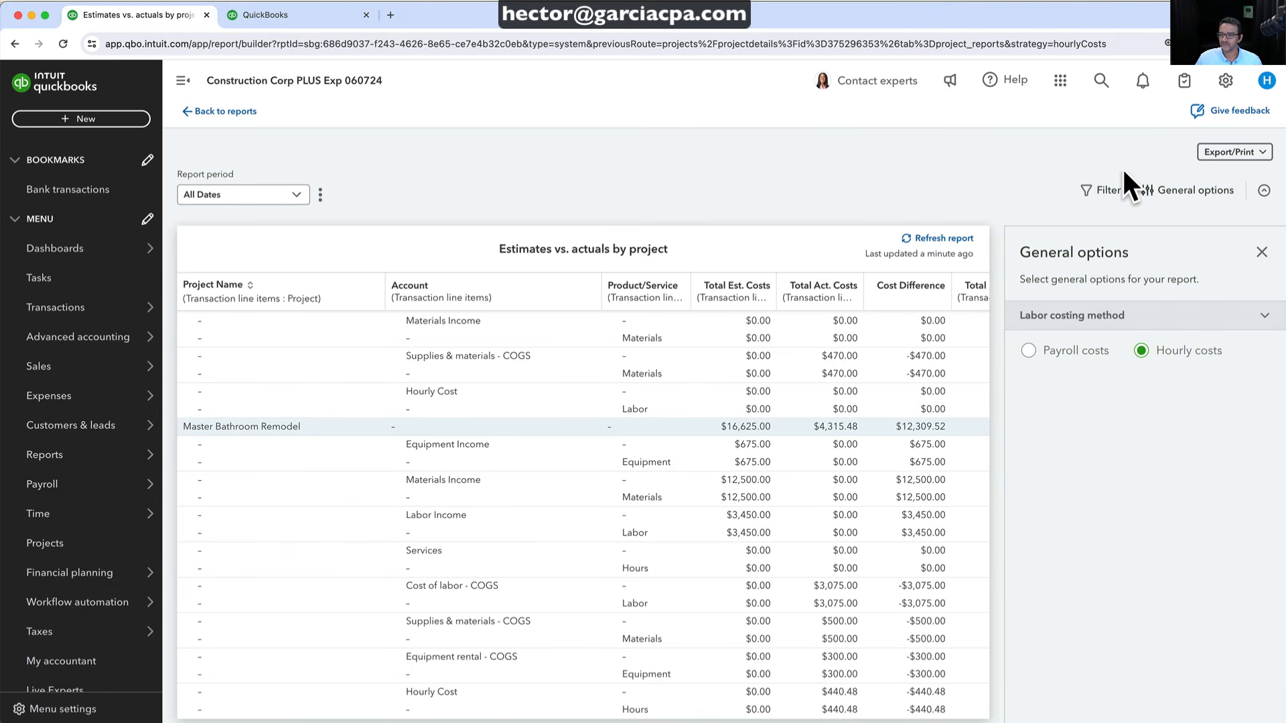
pyautogui.click(1105, 190)
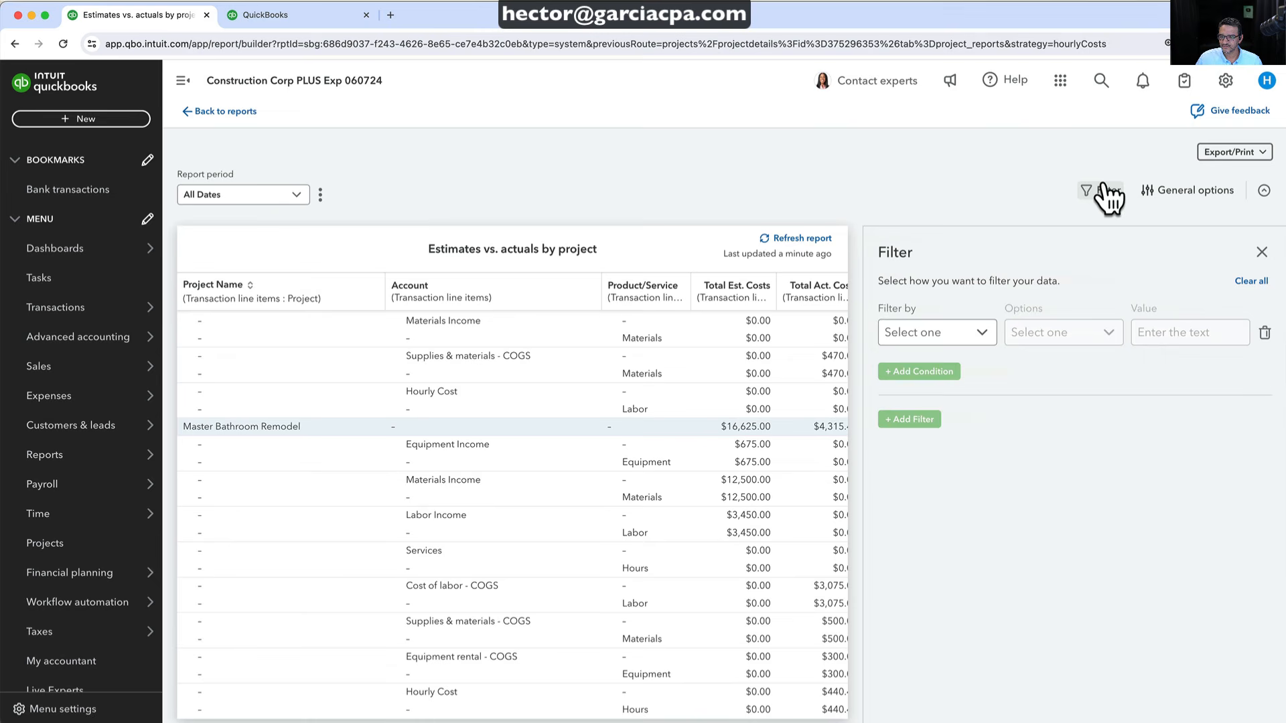
pyautogui.click(968, 335)
pyautogui.scroll(-3, 962, 495)
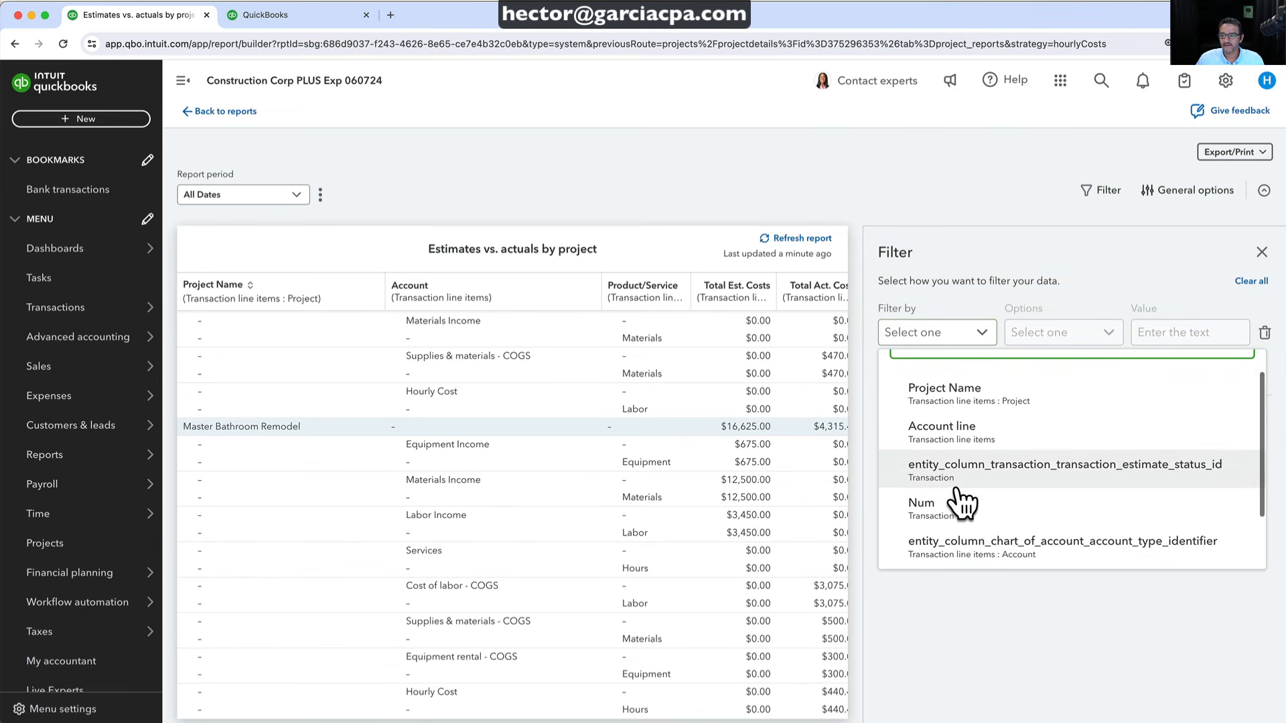
pyautogui.click(962, 505)
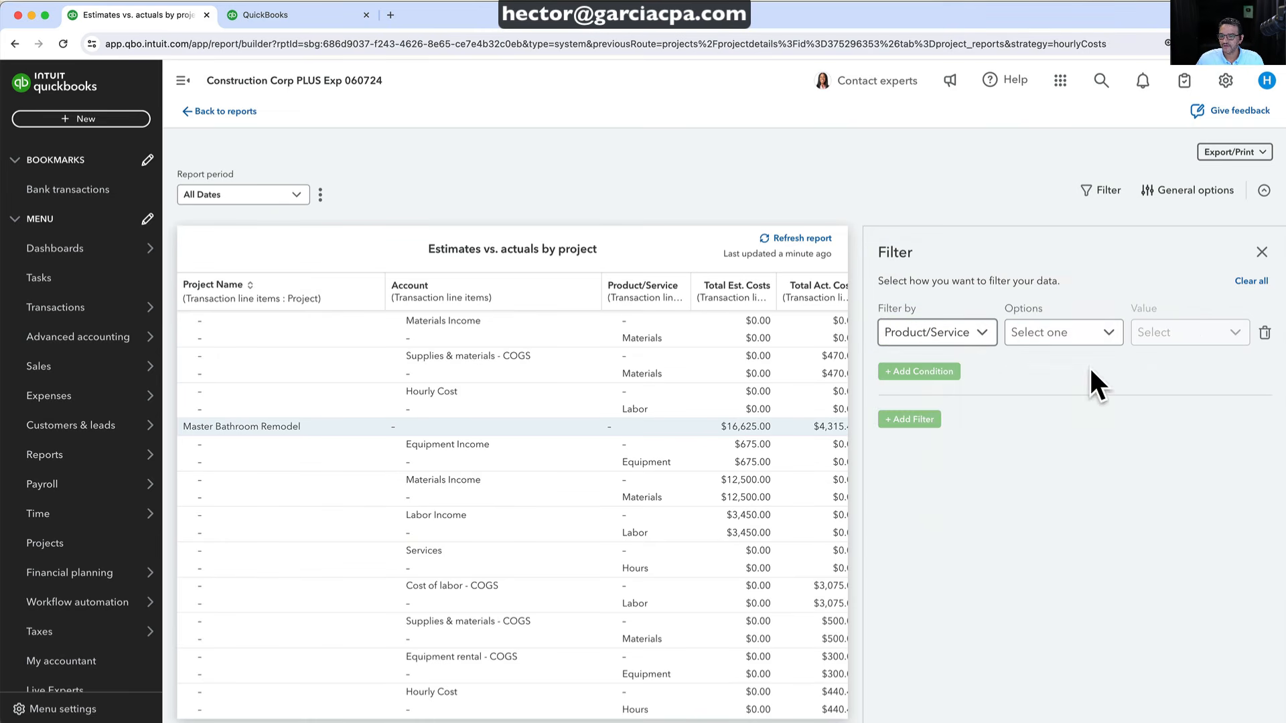
pyautogui.click(1106, 334)
pyautogui.click(744, 455)
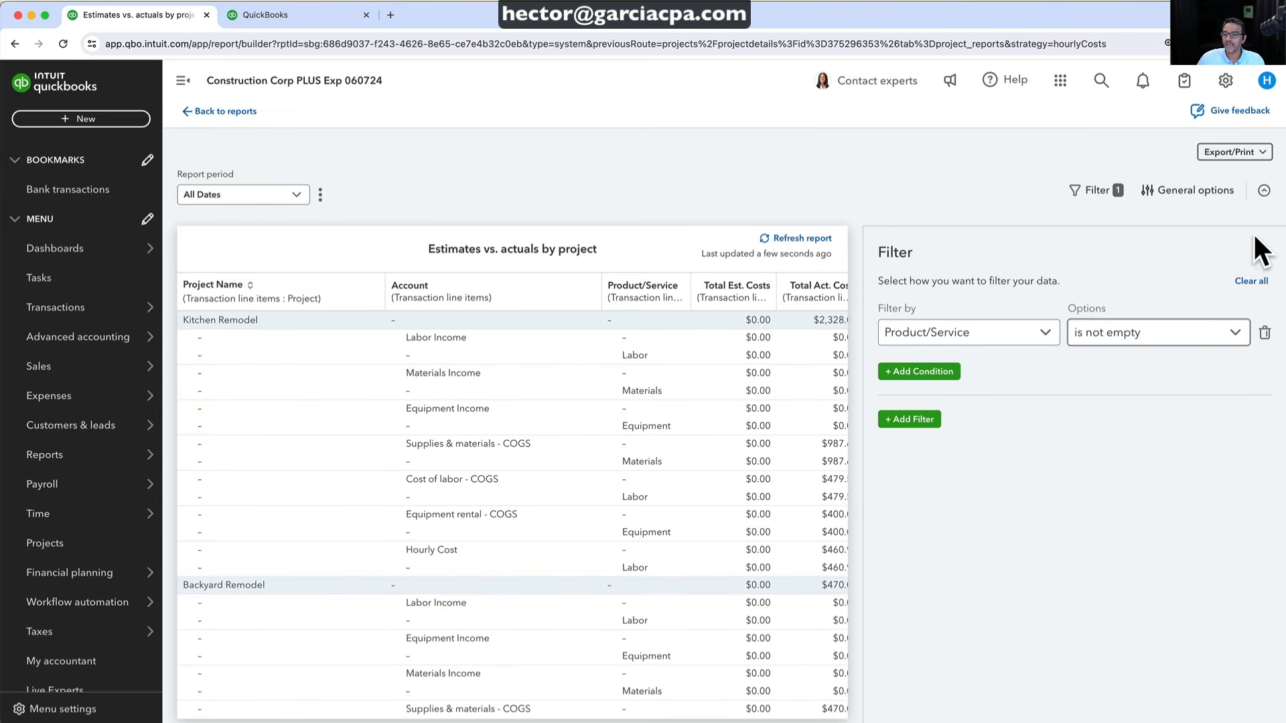
# Review the filtered report: Kitchen Remodel at $3,570.00 actual against $10,200.00 estimated
pyautogui.click(1261, 252)
pyautogui.scroll(-5, 829, 514)
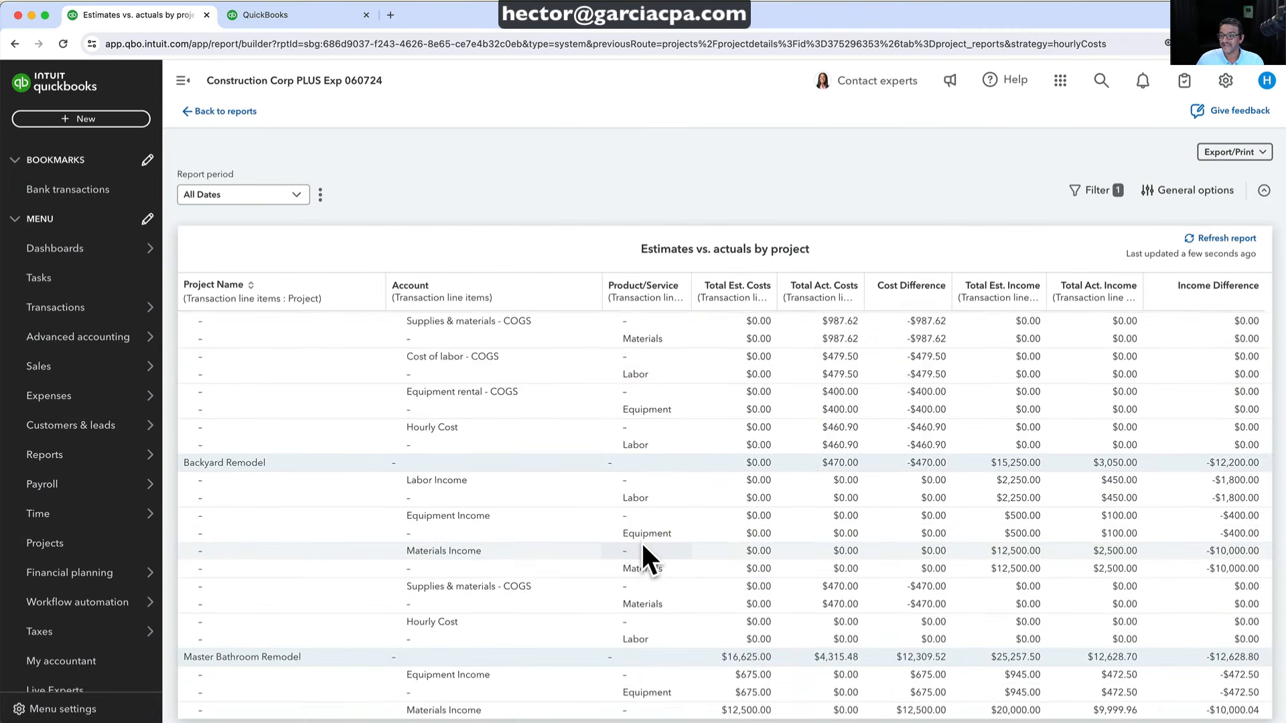
pyautogui.scroll(-5, 643, 546)
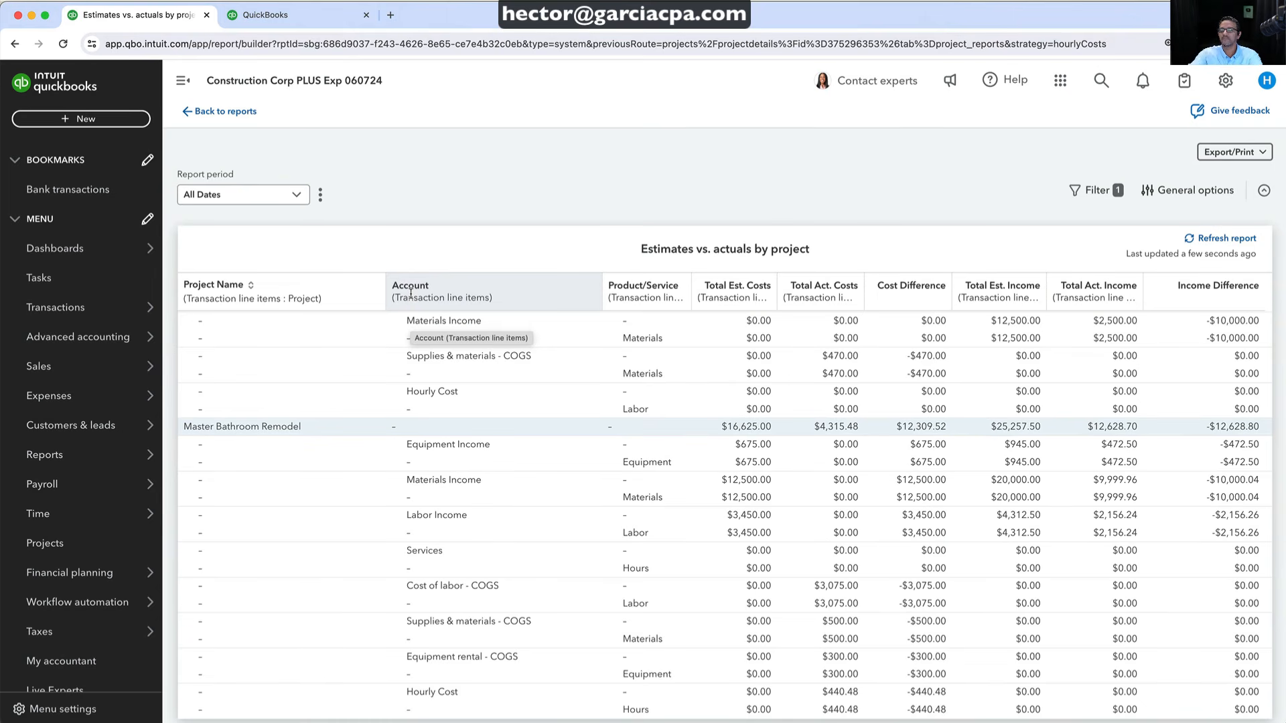
pyautogui.scroll(2, 867, 485)
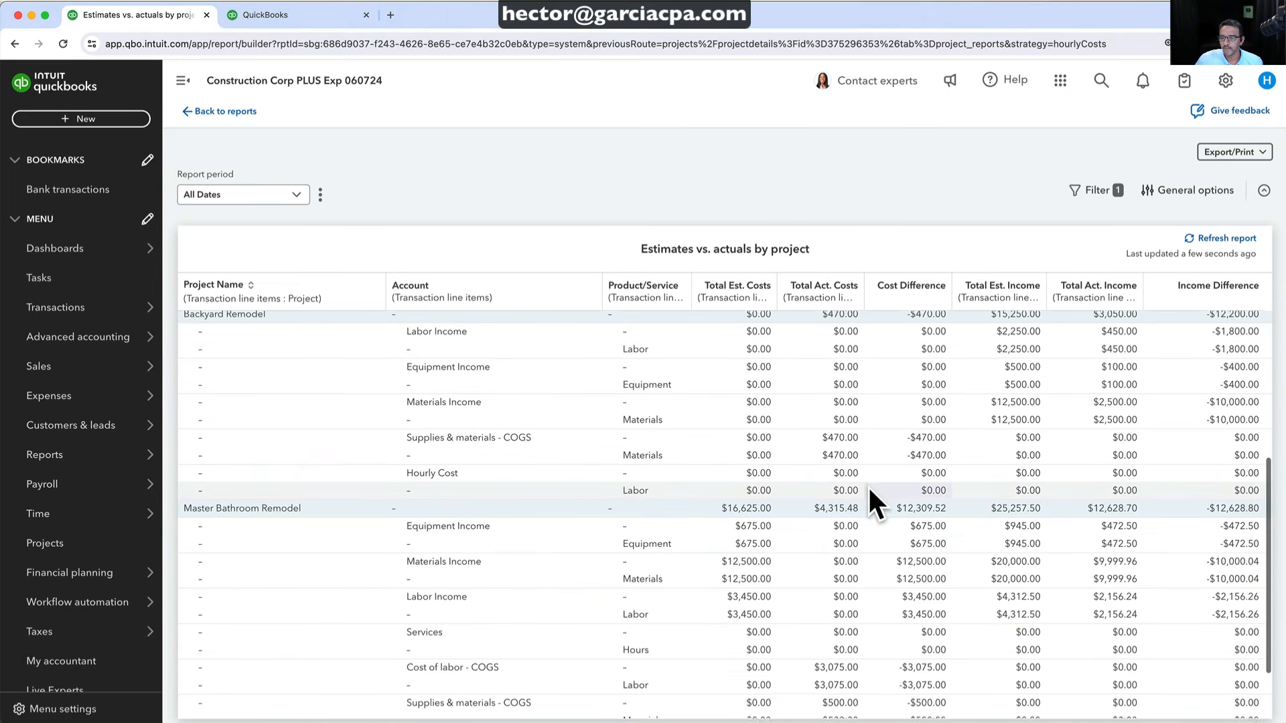
pyautogui.scroll(5, 620, 542)
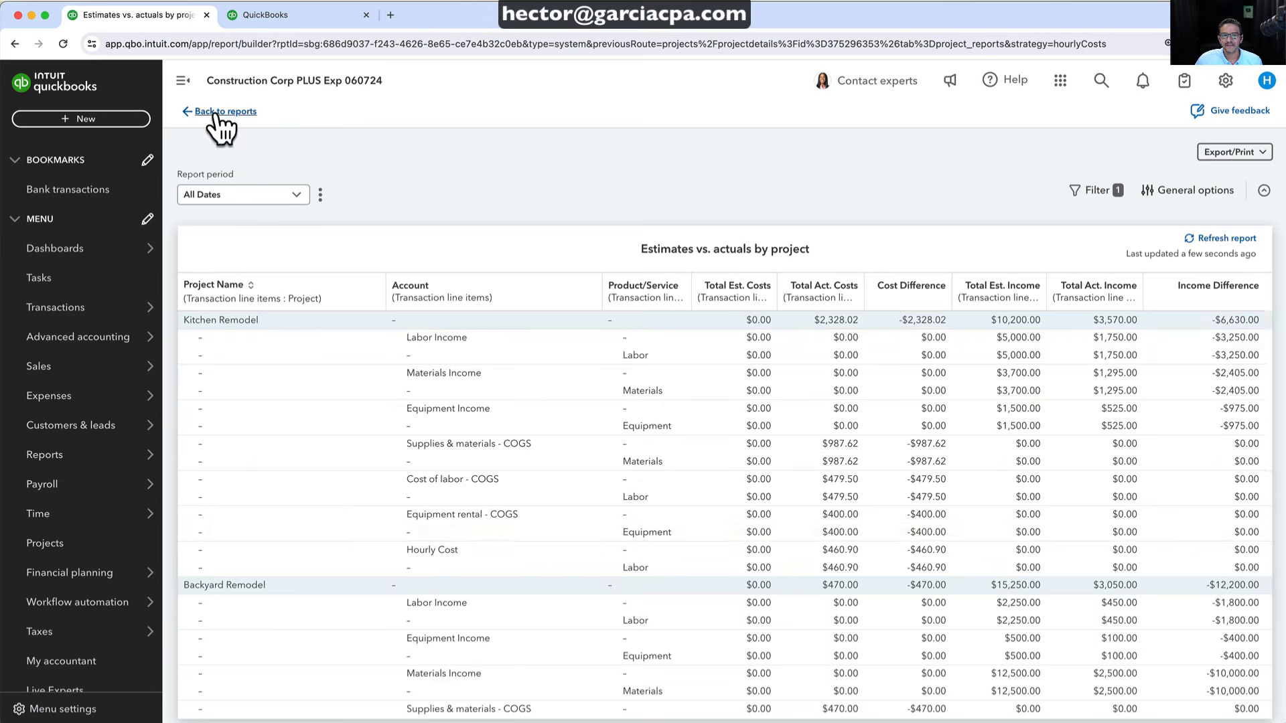
# From the project's reports list, reopen the Estimates vs. Actuals report for Master Bathroom Remodel
pyautogui.click(216, 111)
pyautogui.scroll(-3, 372, 569)
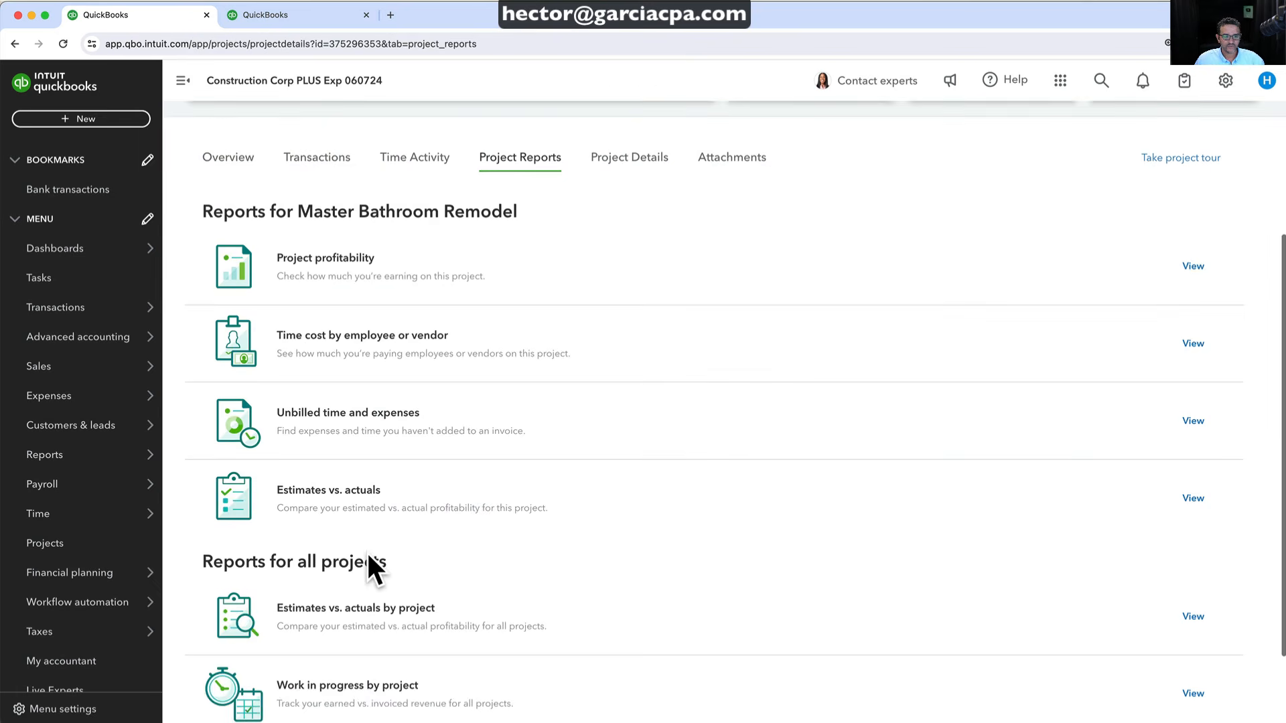
pyautogui.click(329, 494)
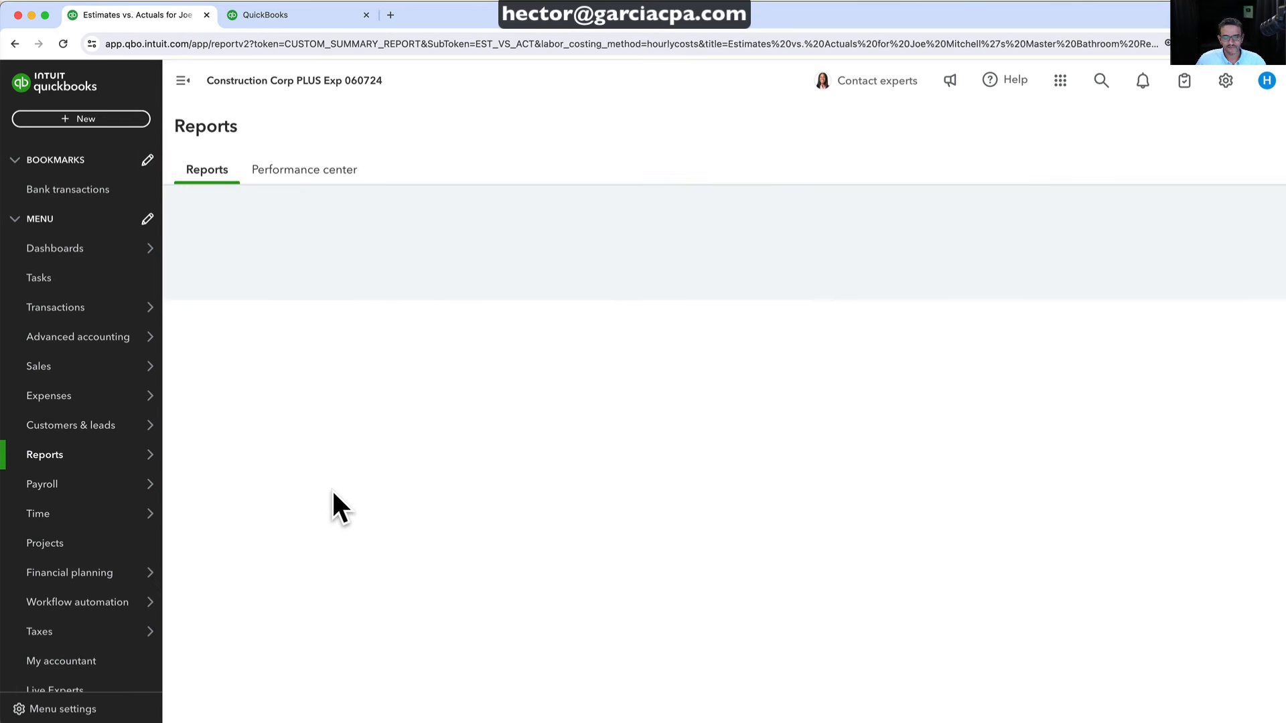
# Review the Estimates vs. Actuals figures, then go back to the project details
pyautogui.scroll(-3, 486, 466)
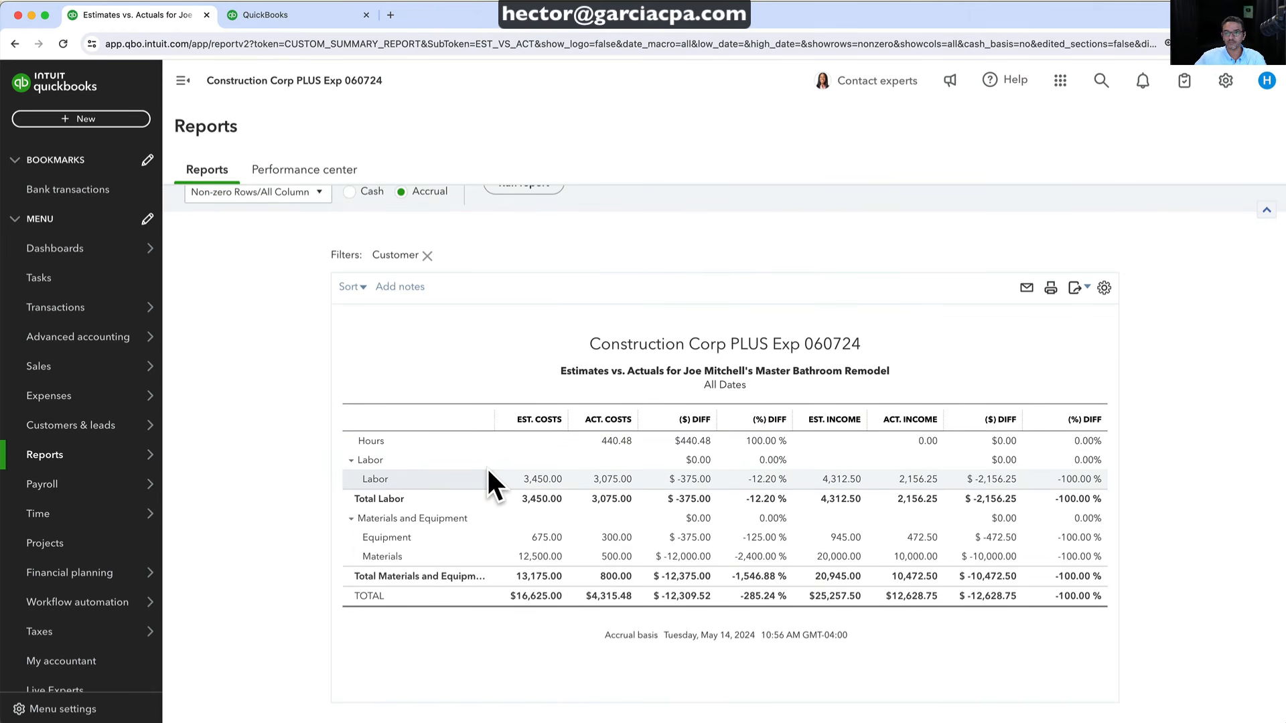
pyautogui.scroll(2, 486, 466)
pyautogui.scroll(-2, 486, 466)
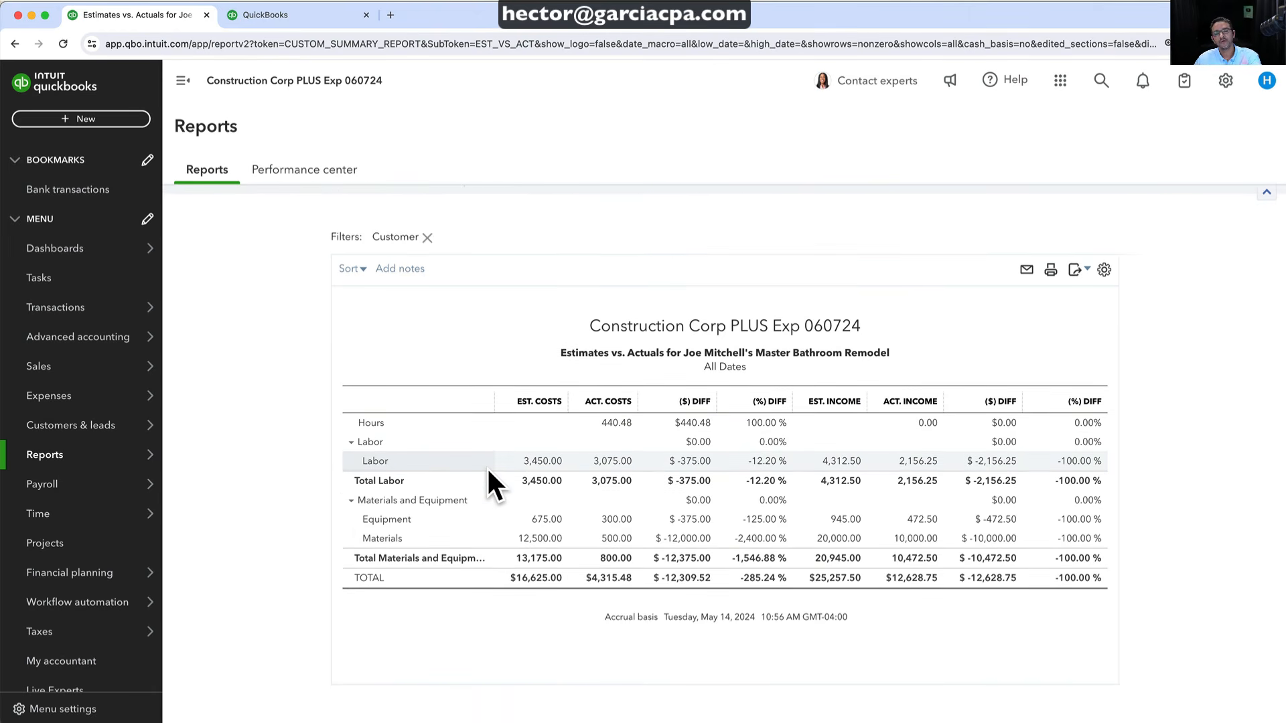
pyautogui.scroll(3, 486, 466)
pyautogui.scroll(-2, 493, 482)
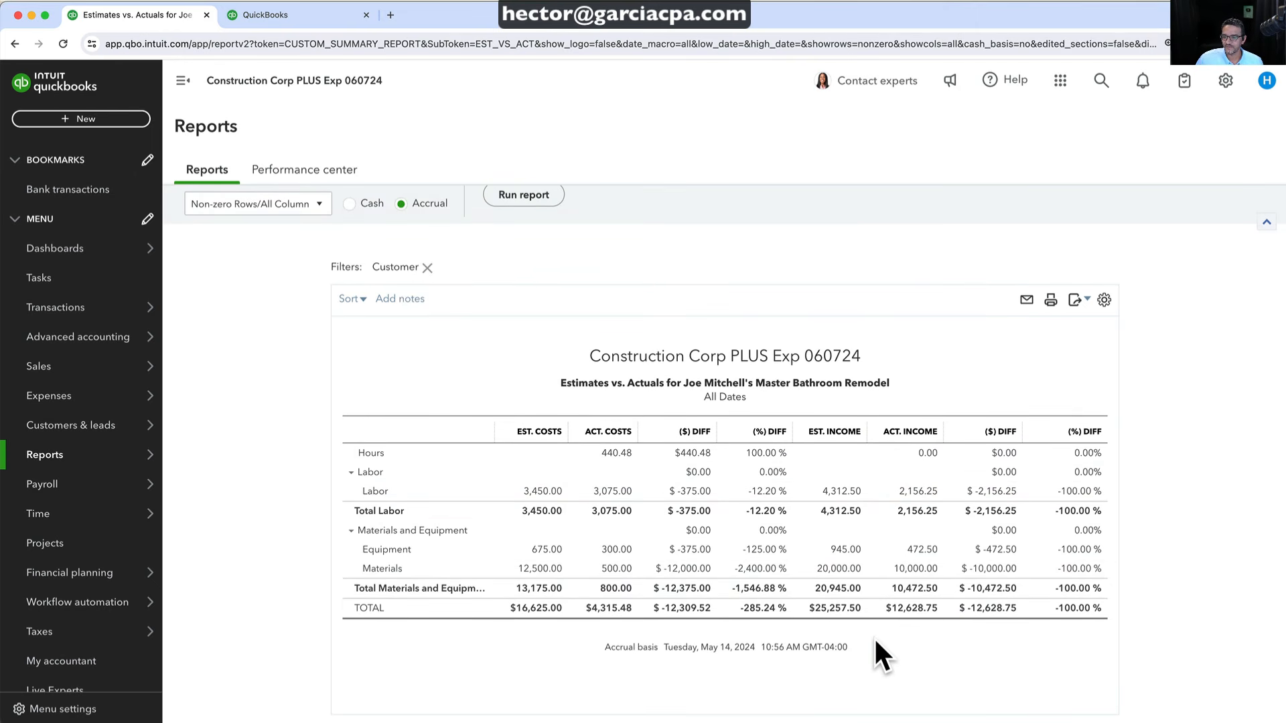
pyautogui.scroll(2, 867, 681)
pyautogui.scroll(-1, 867, 681)
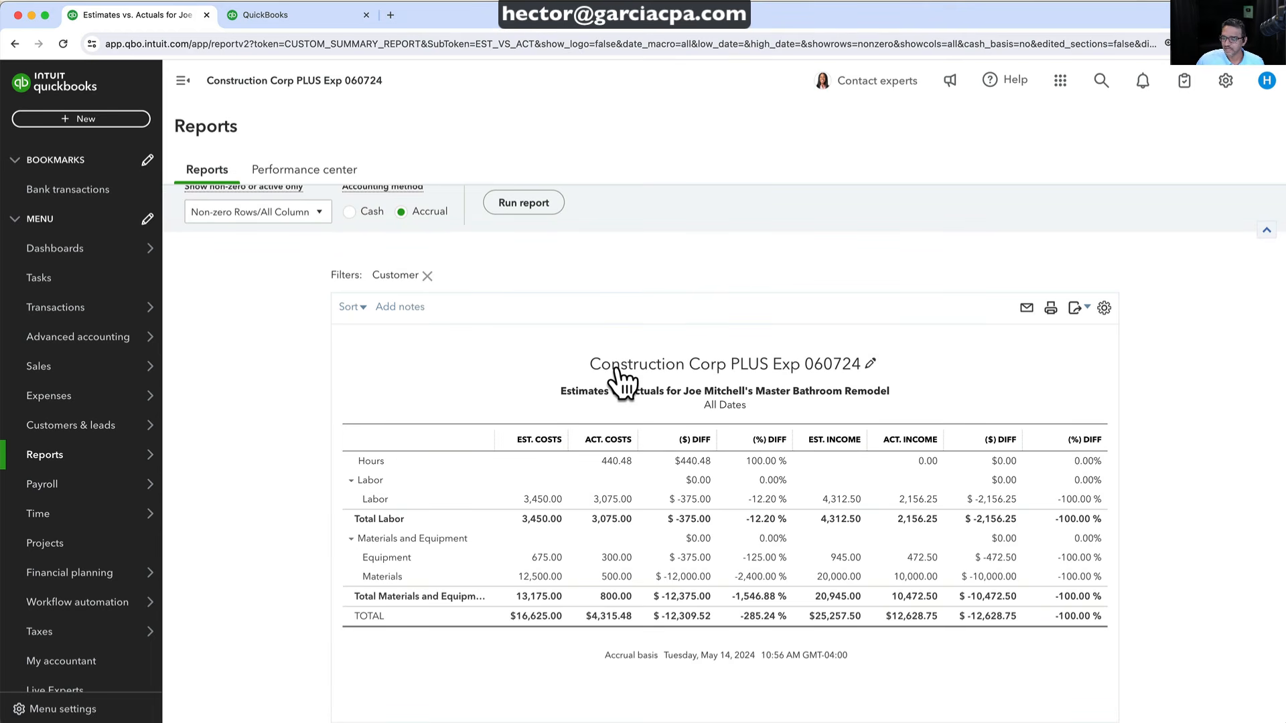
pyautogui.scroll(3, 617, 369)
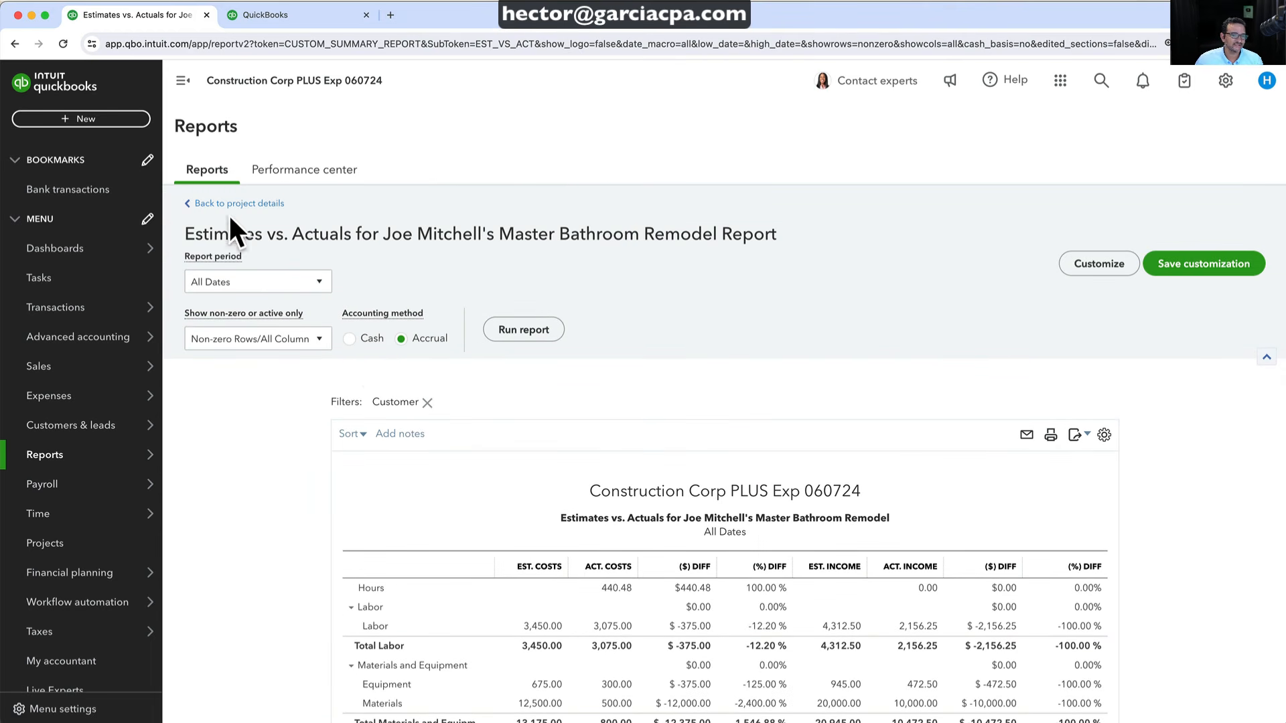
pyautogui.click(229, 206)
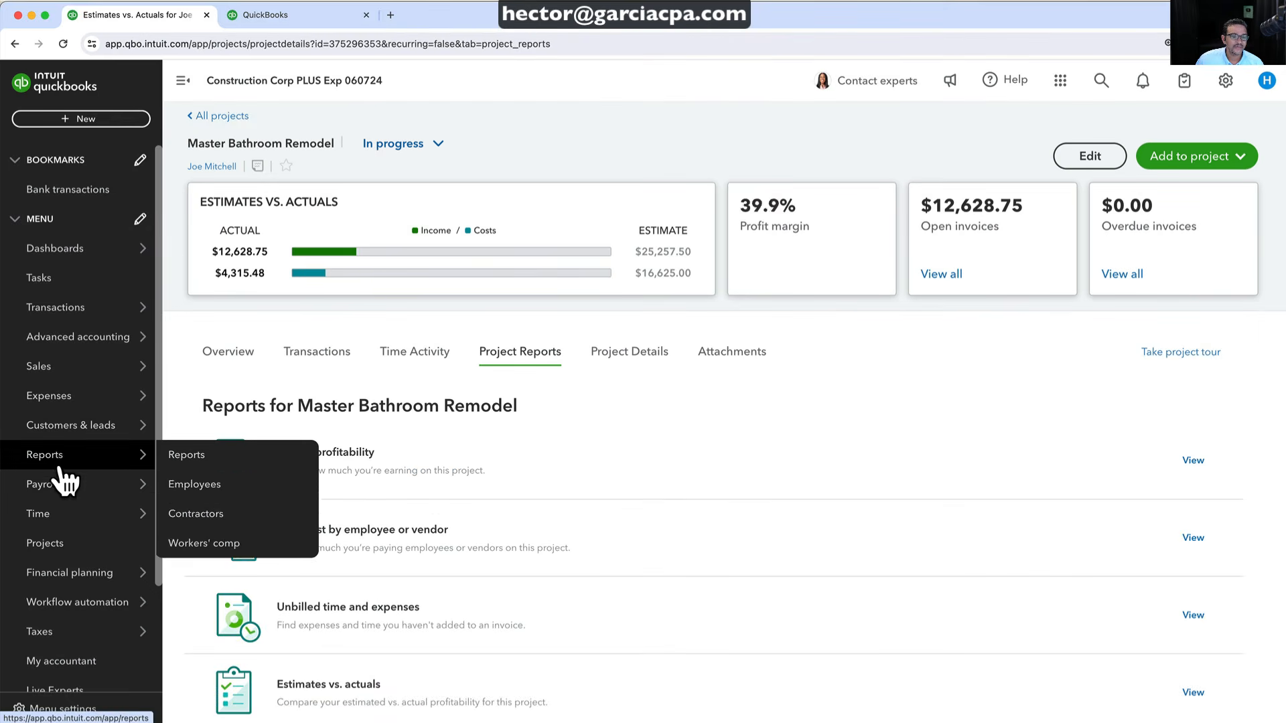
pyautogui.click(61, 544)
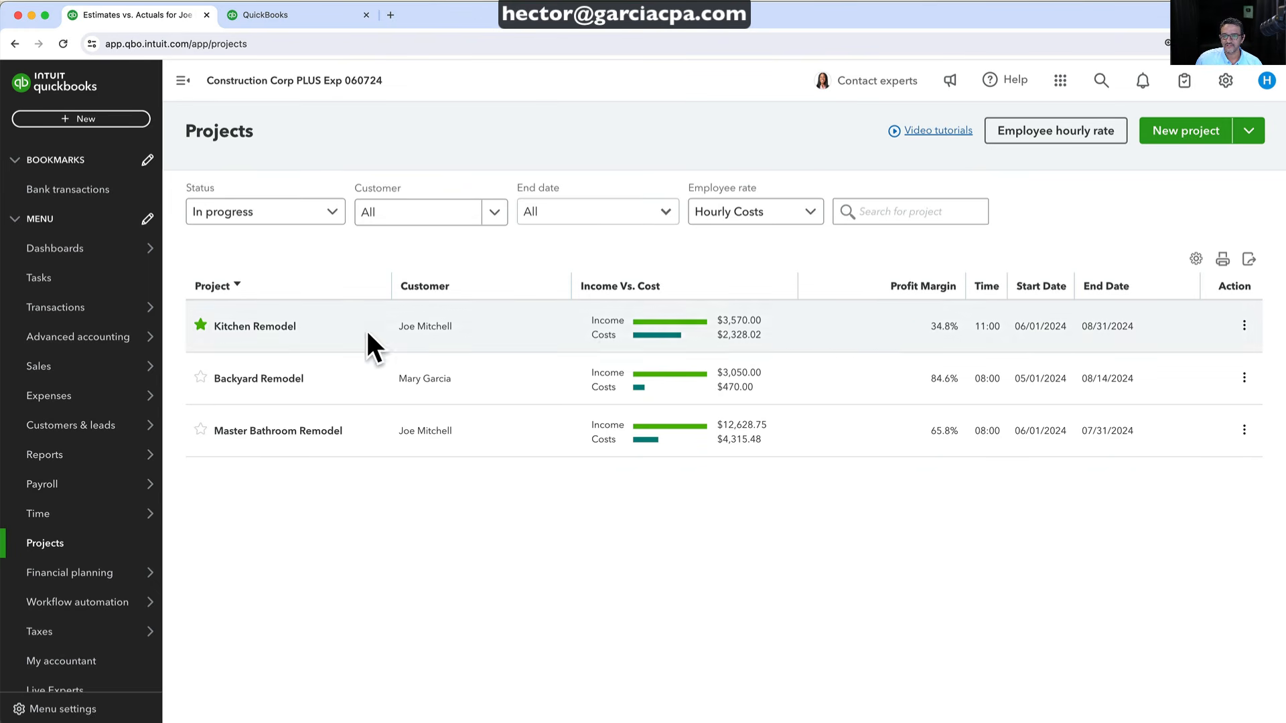
pyautogui.click(281, 434)
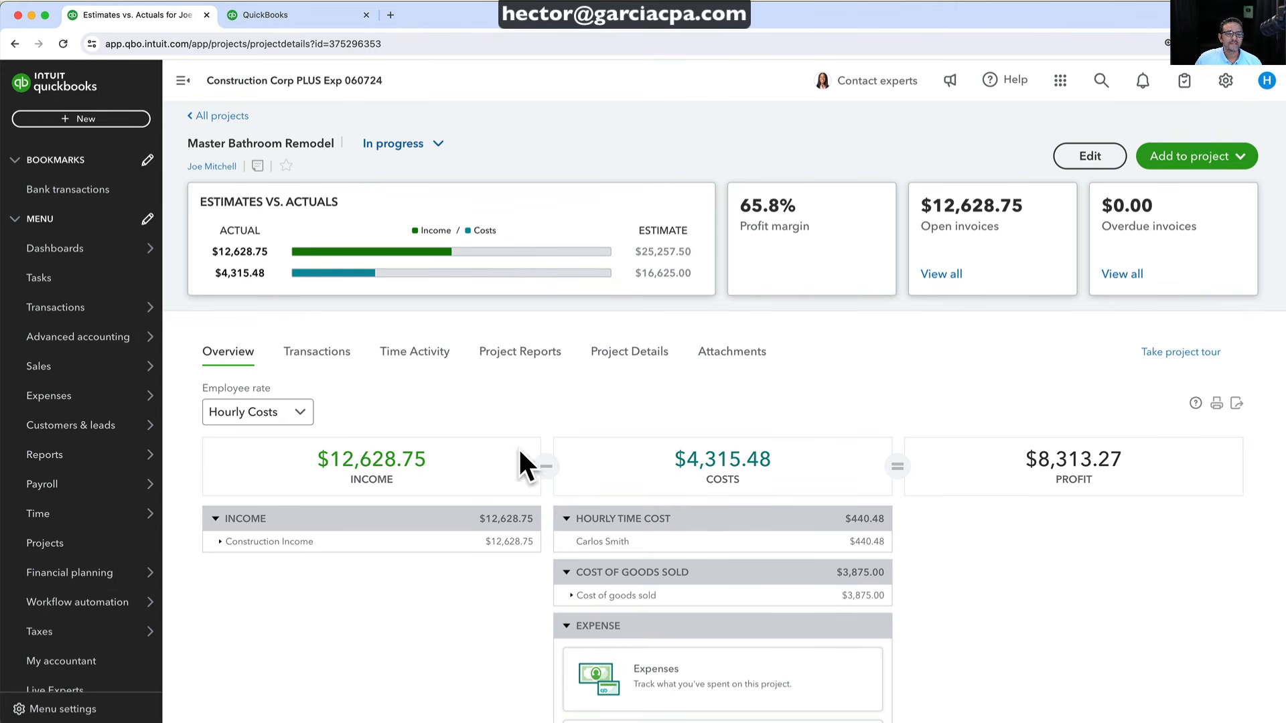
pyautogui.click(313, 351)
pyautogui.scroll(-3, 394, 507)
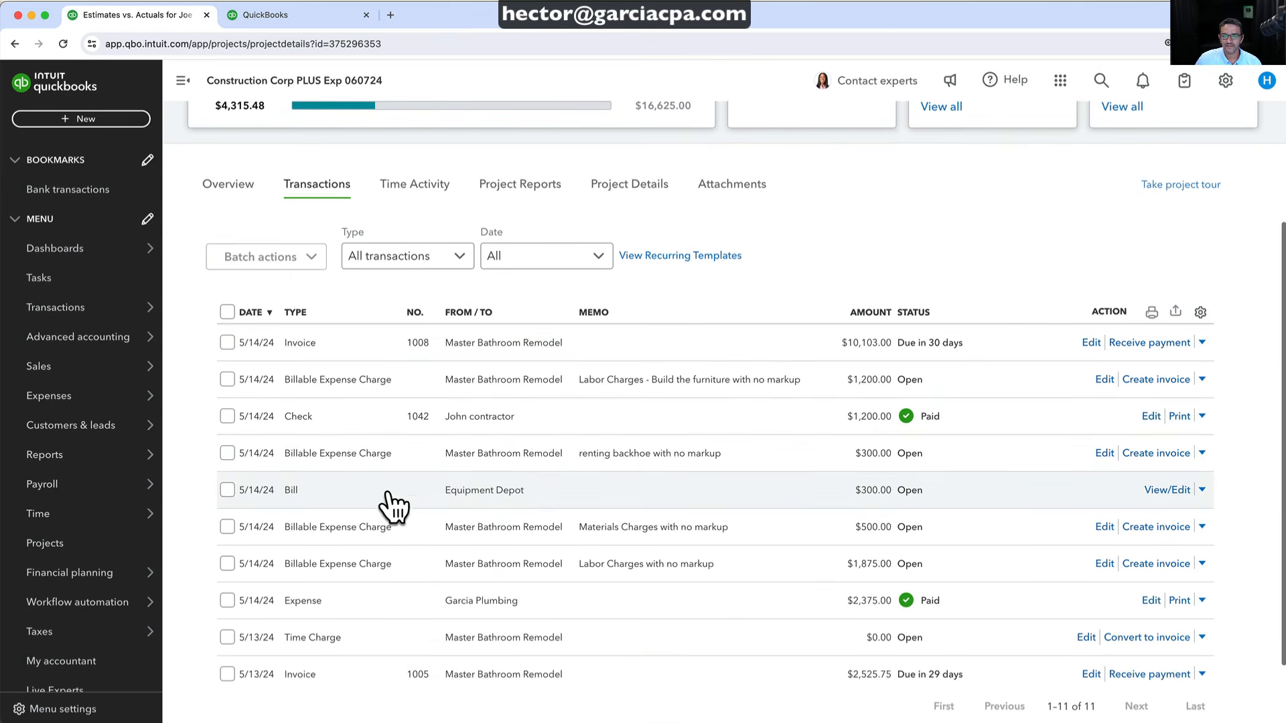
pyautogui.scroll(3, 401, 509)
pyautogui.click(418, 352)
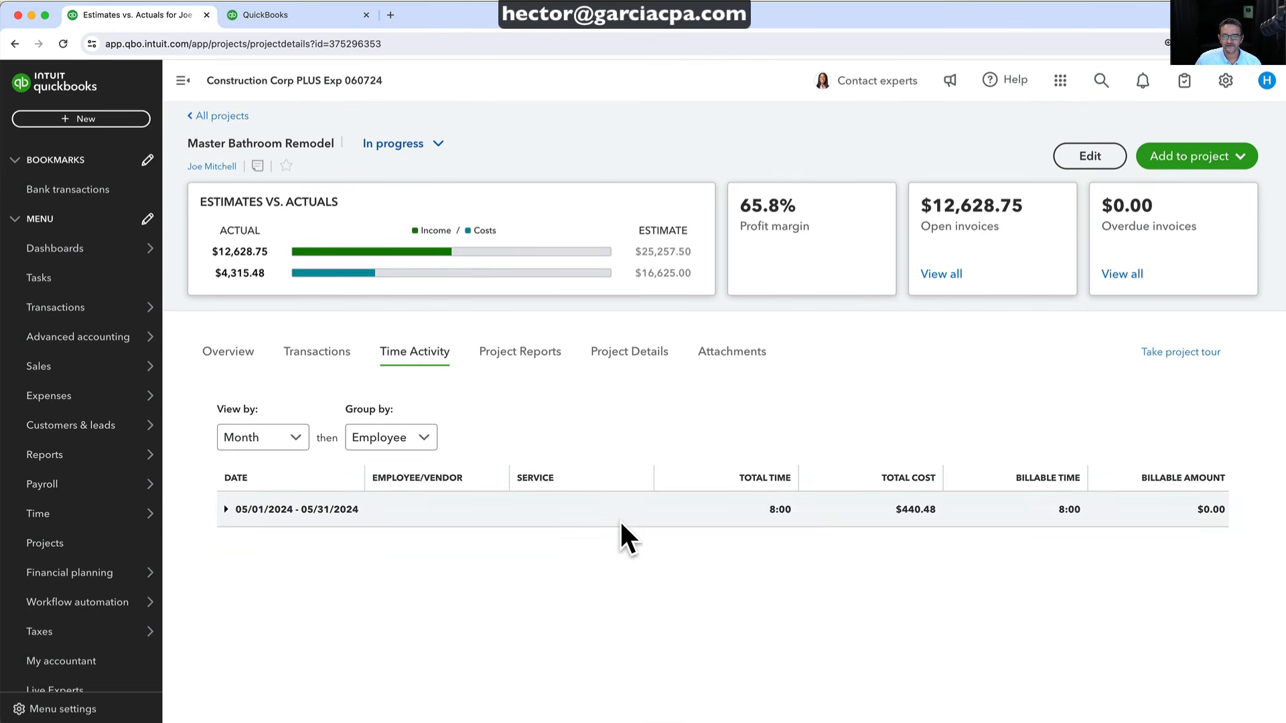
pyautogui.click(225, 510)
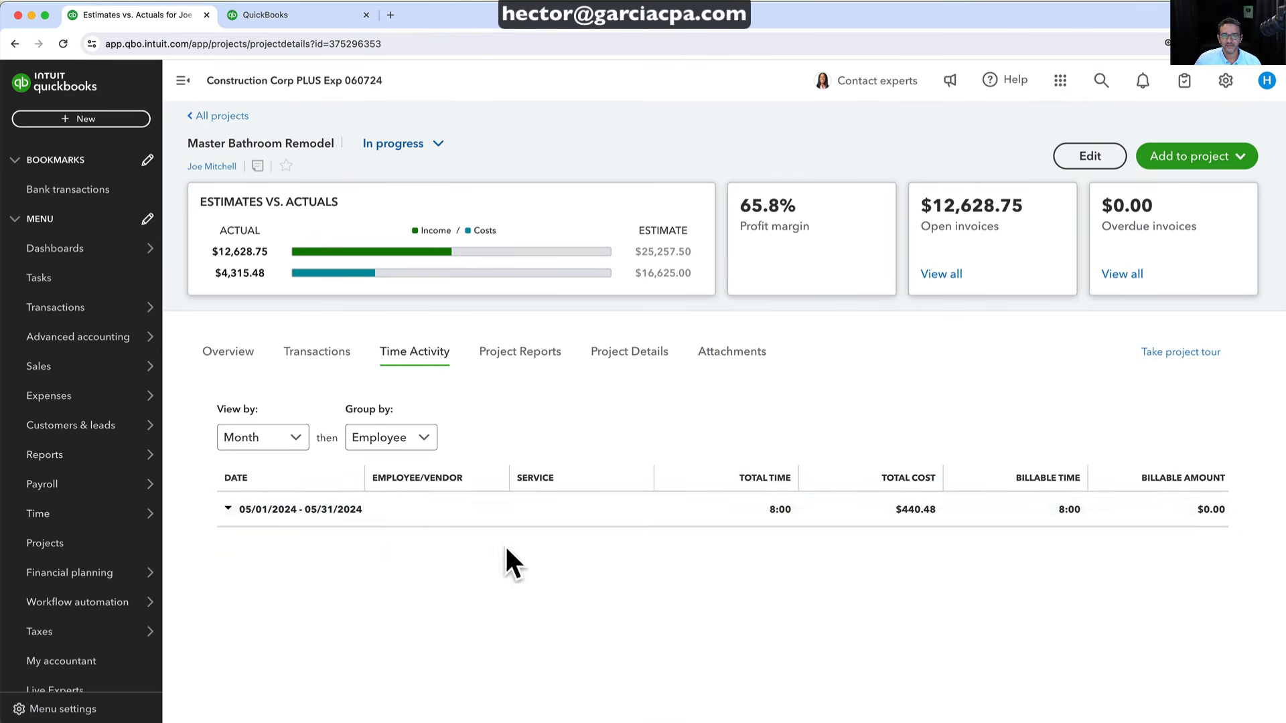
pyautogui.click(374, 543)
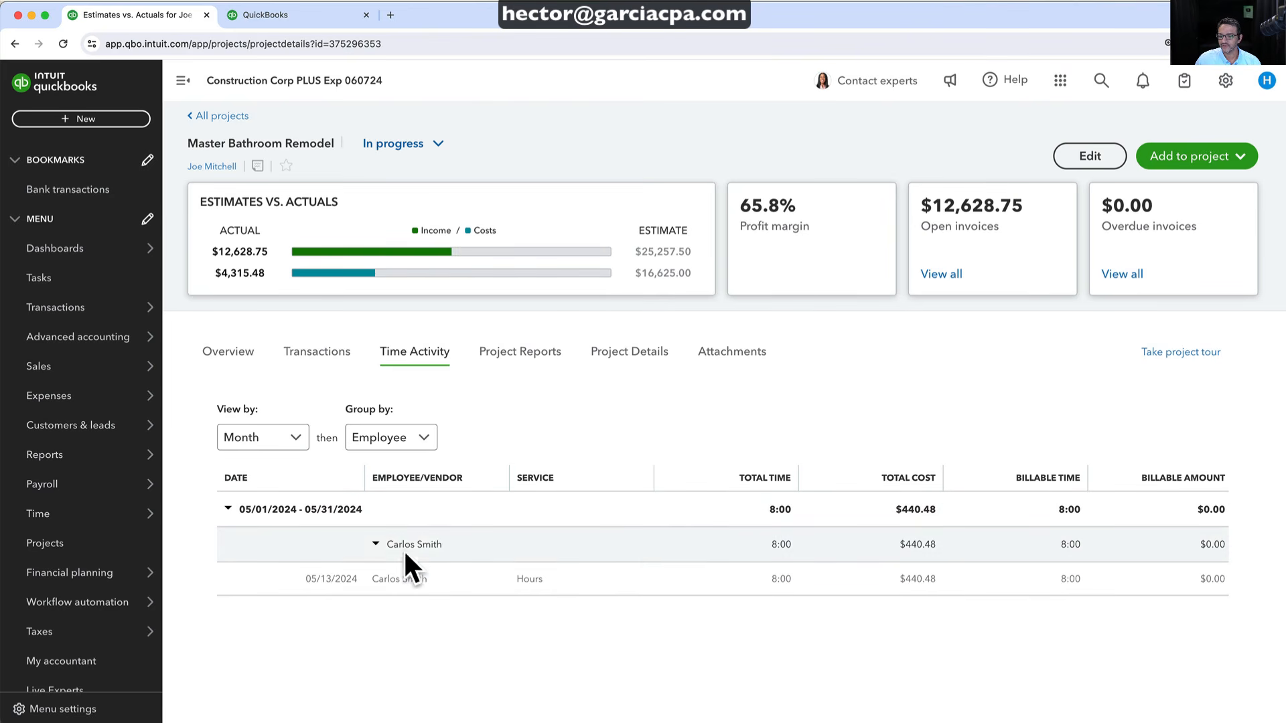
pyautogui.click(507, 362)
pyautogui.scroll(-3, 488, 696)
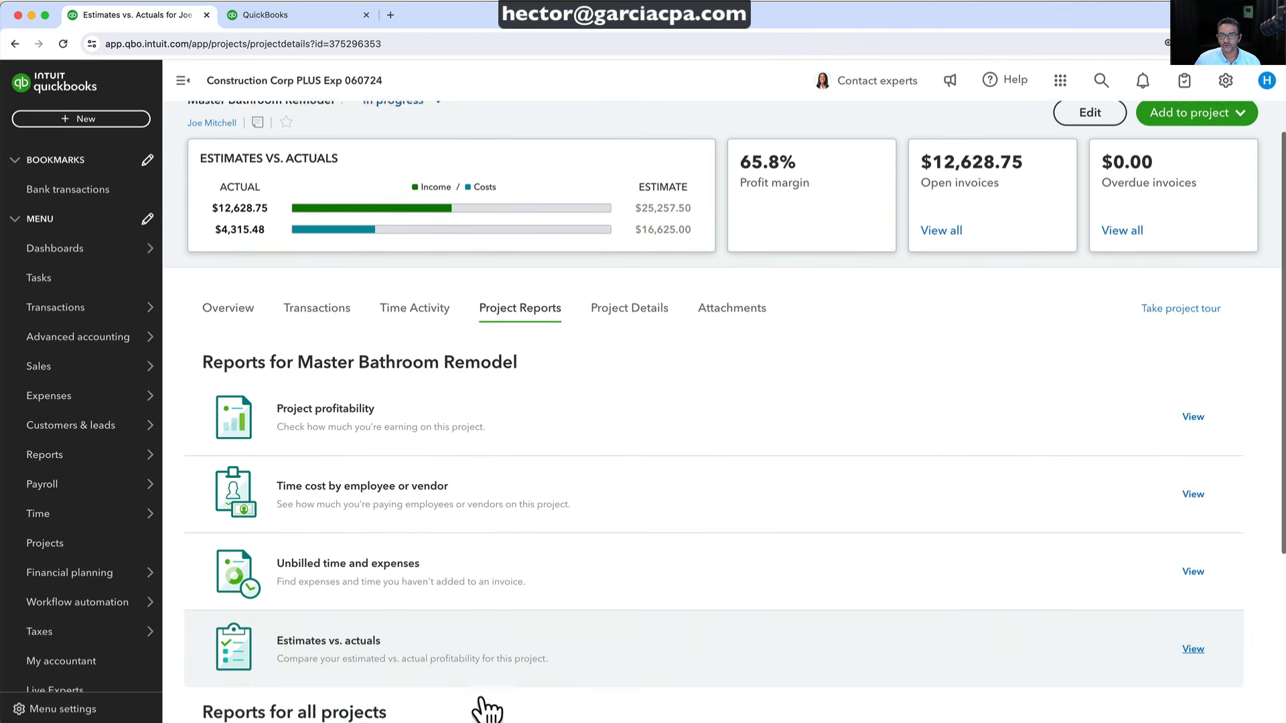
pyautogui.scroll(5, 462, 596)
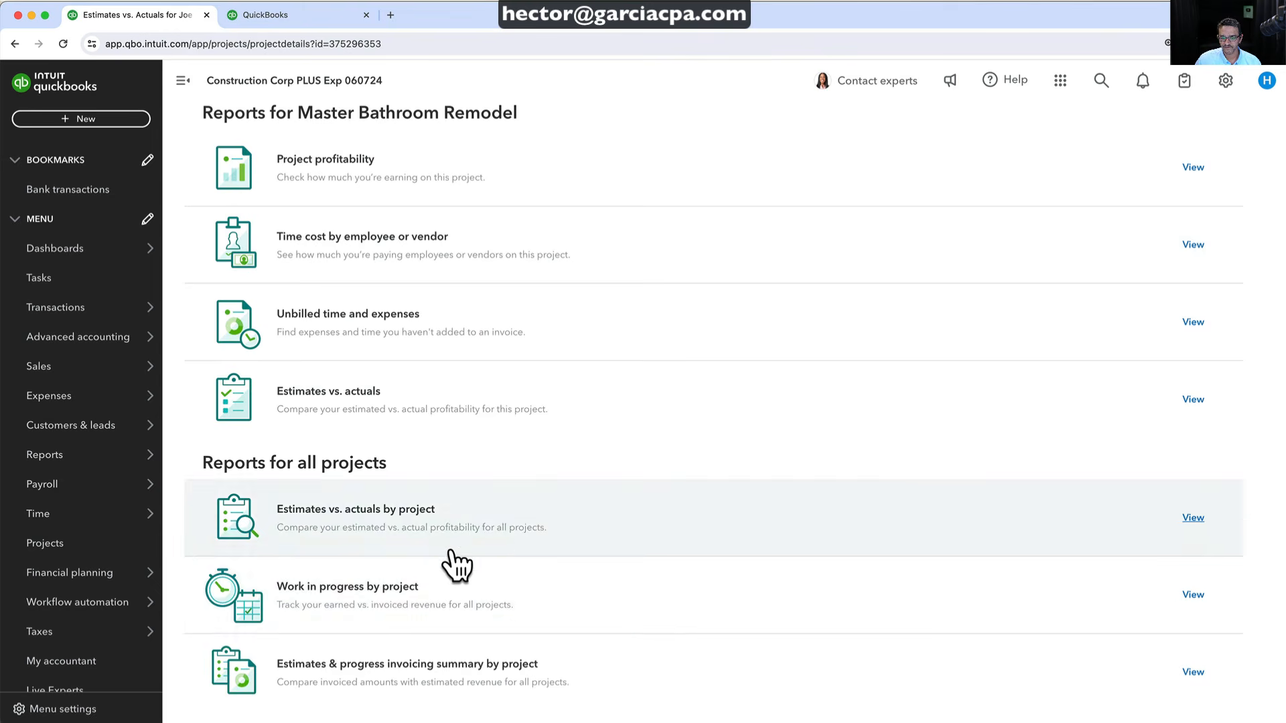
# Show Master Bathroom Remodel's Project Details: start 06/01/2024, end 07/31/2024, no custom fields
pyautogui.click(610, 355)
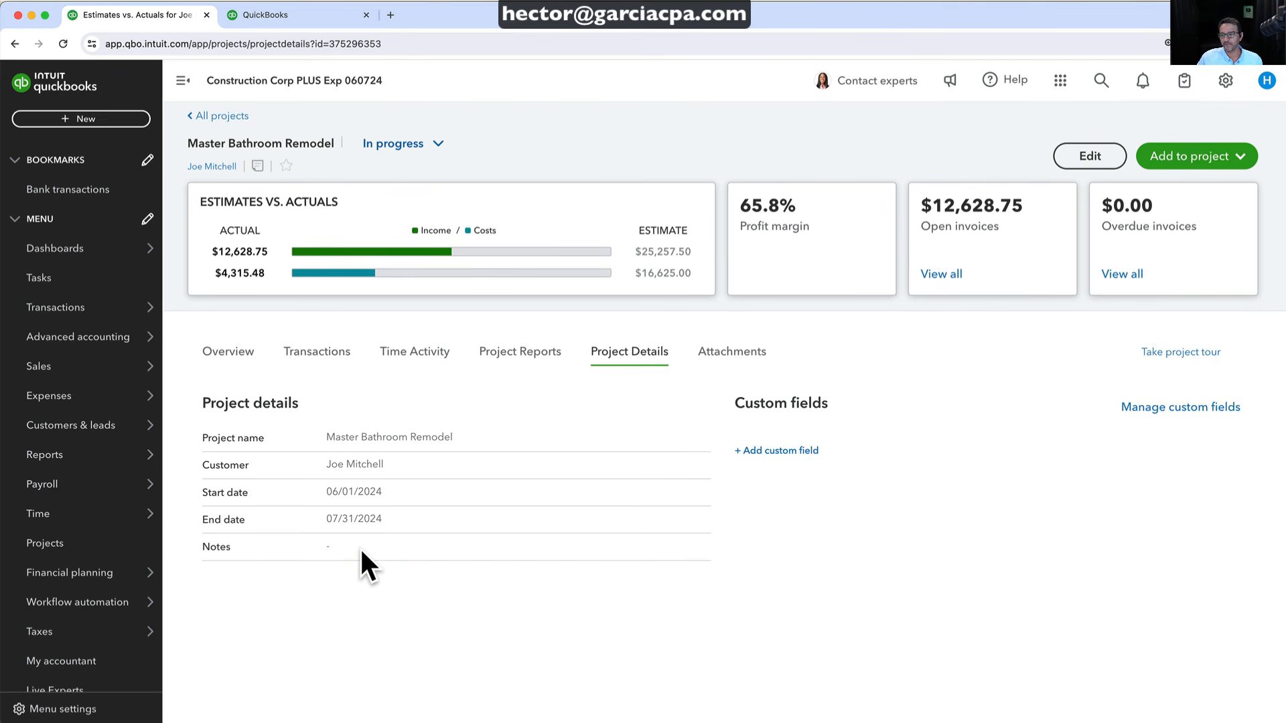
# Create a new project custom field named Hours with the Dropdown list data type
pyautogui.click(784, 450)
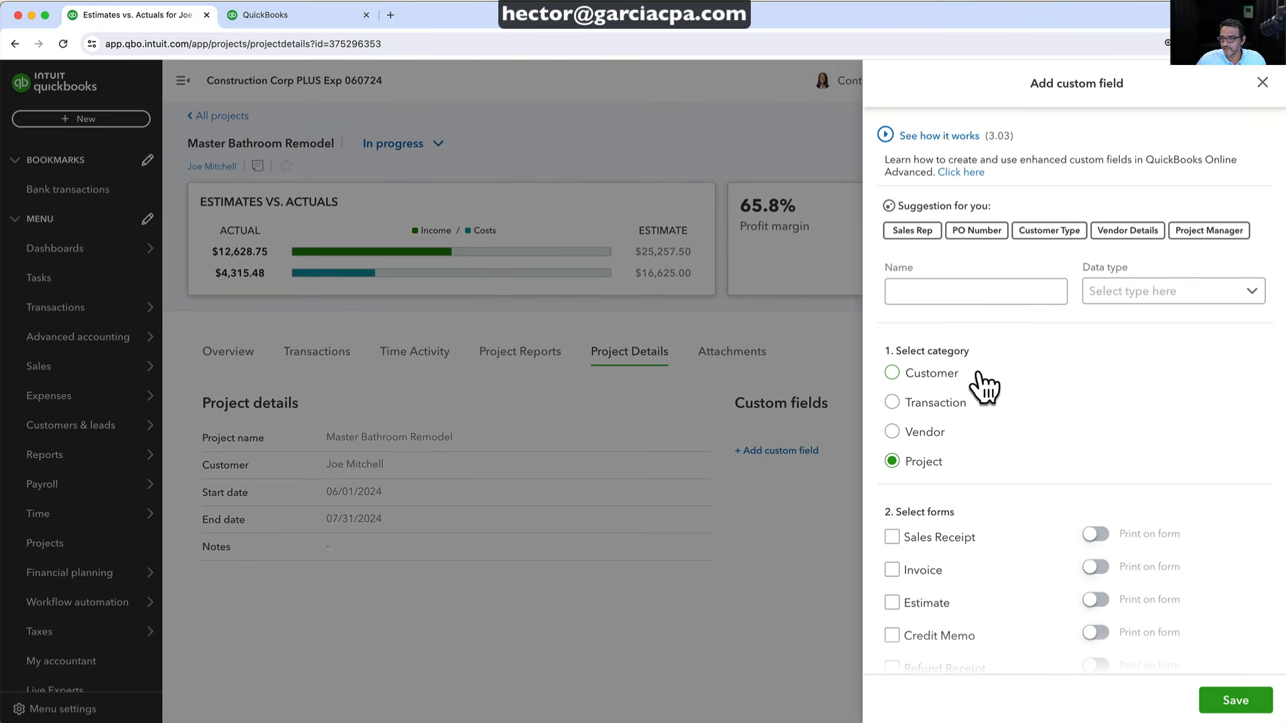
pyautogui.click(934, 286)
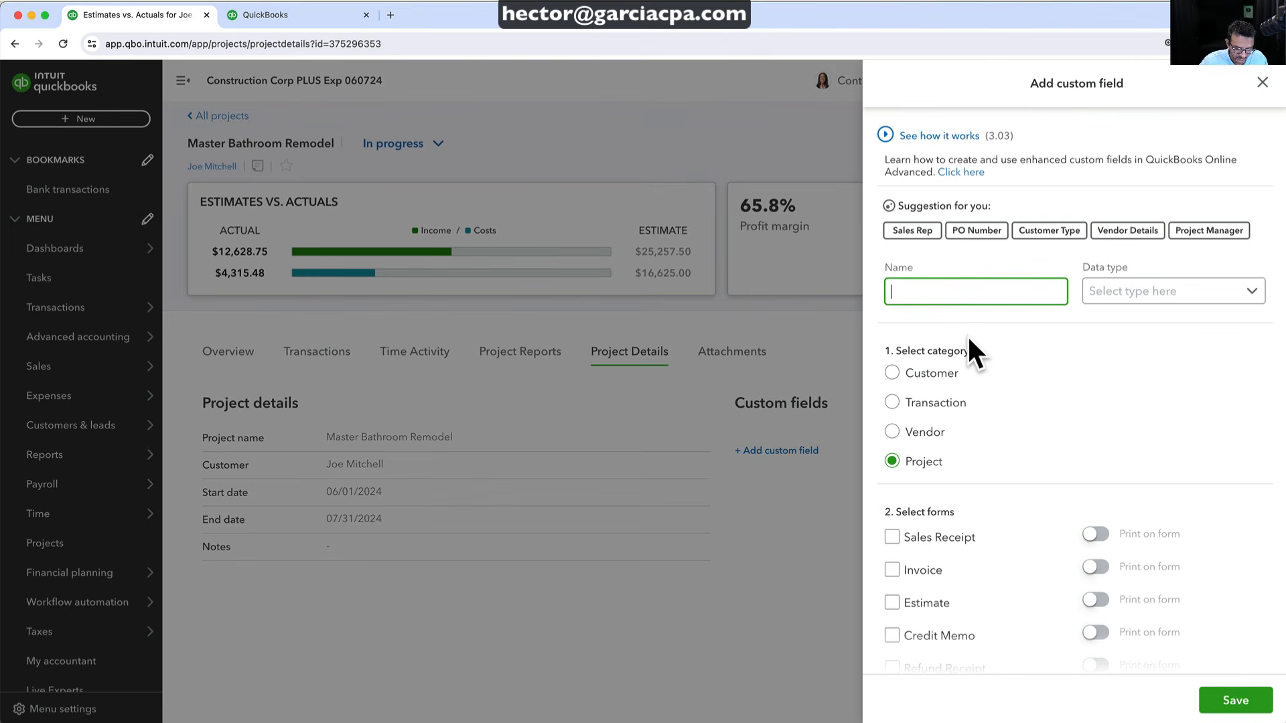
pyautogui.write('Hours')
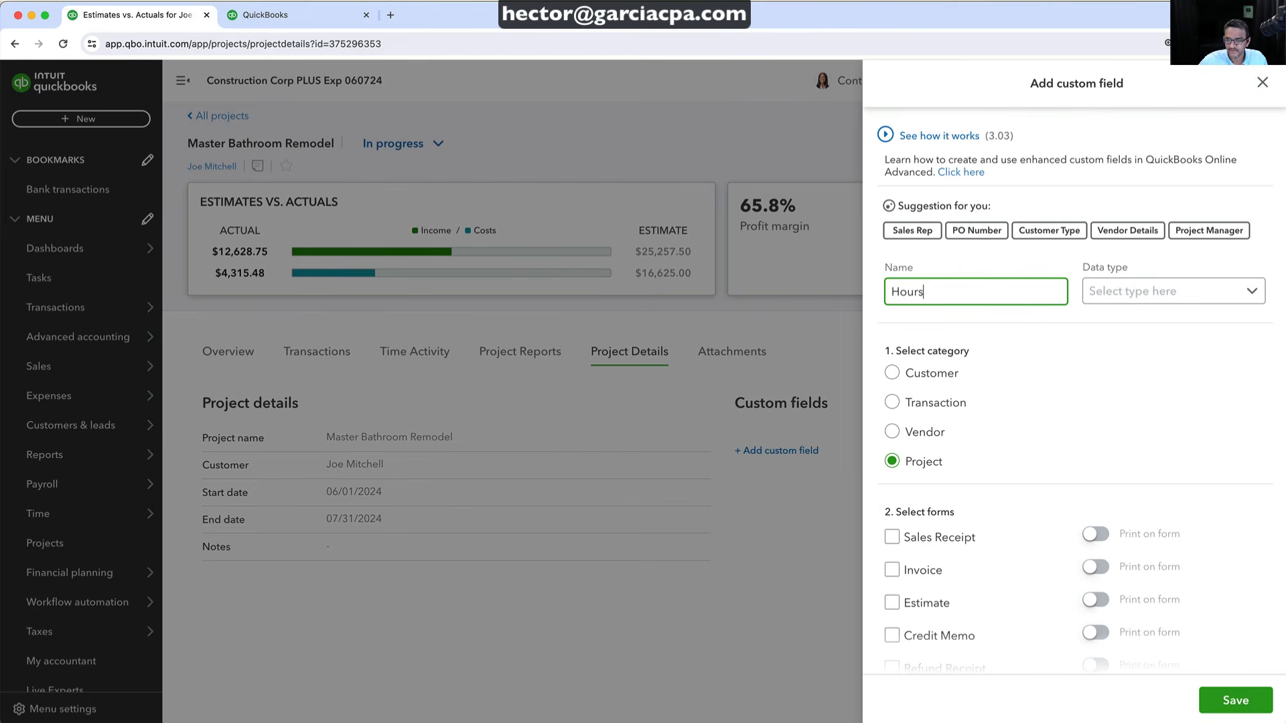
pyautogui.click(1197, 292)
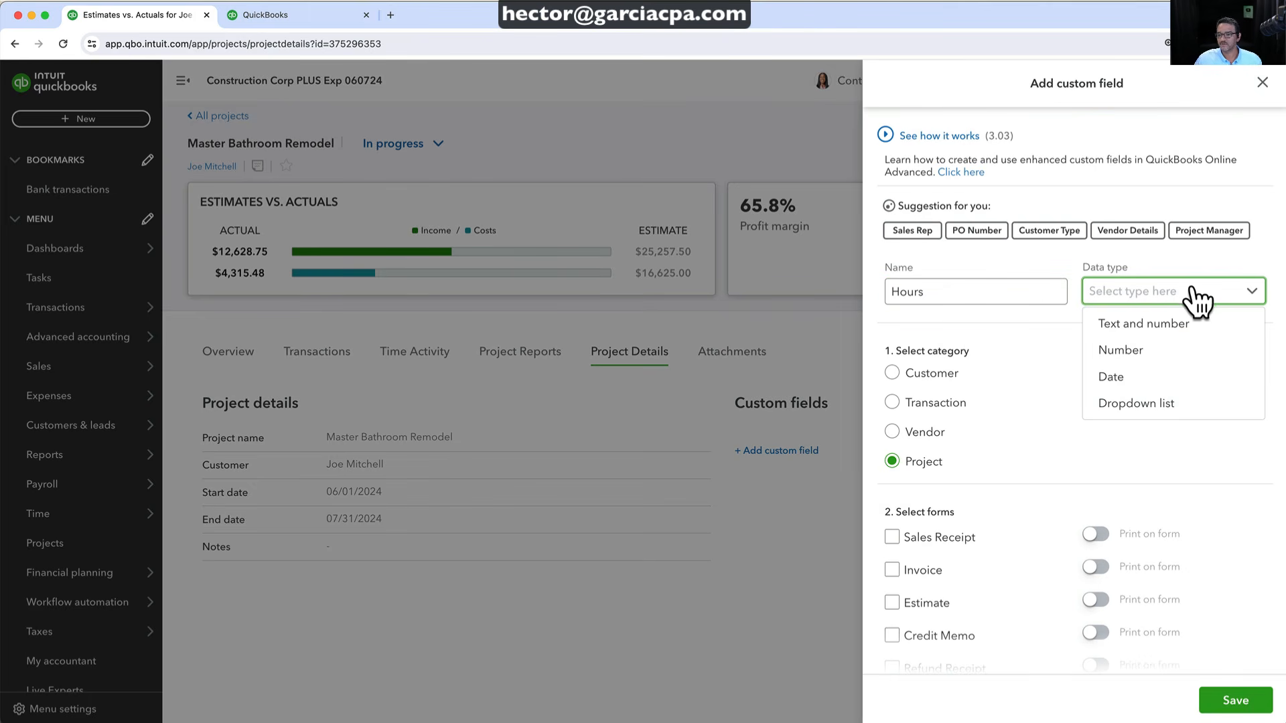
pyautogui.click(1152, 402)
# Enter the Hours options 9-5, 9-6, 8-8 and 7-4, and save the field
pyautogui.click(930, 373)
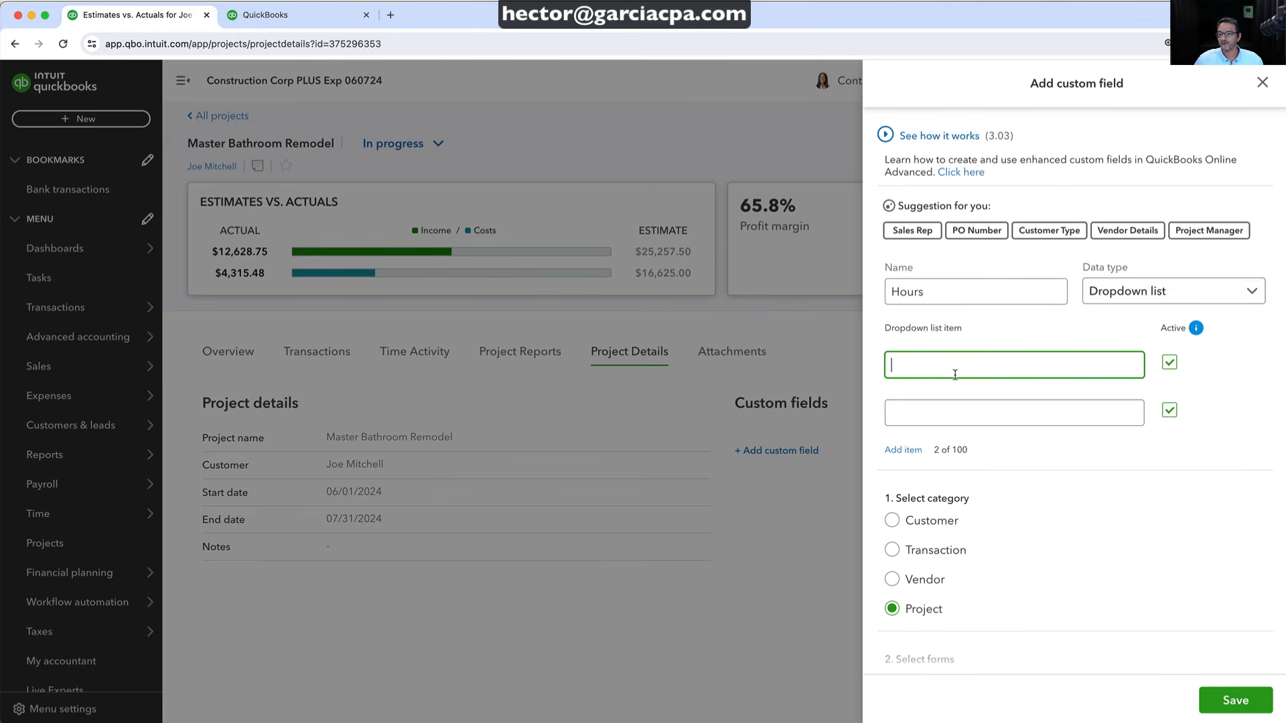
pyautogui.write('9')
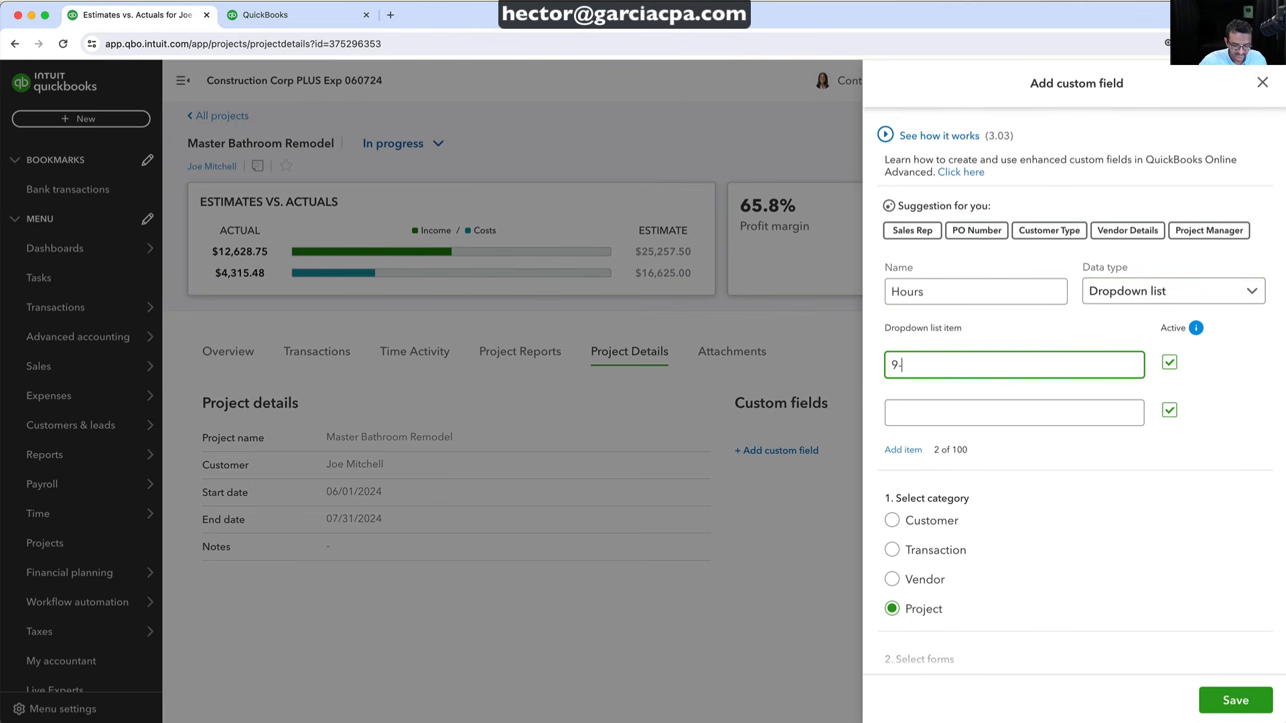
pyautogui.write('-5')
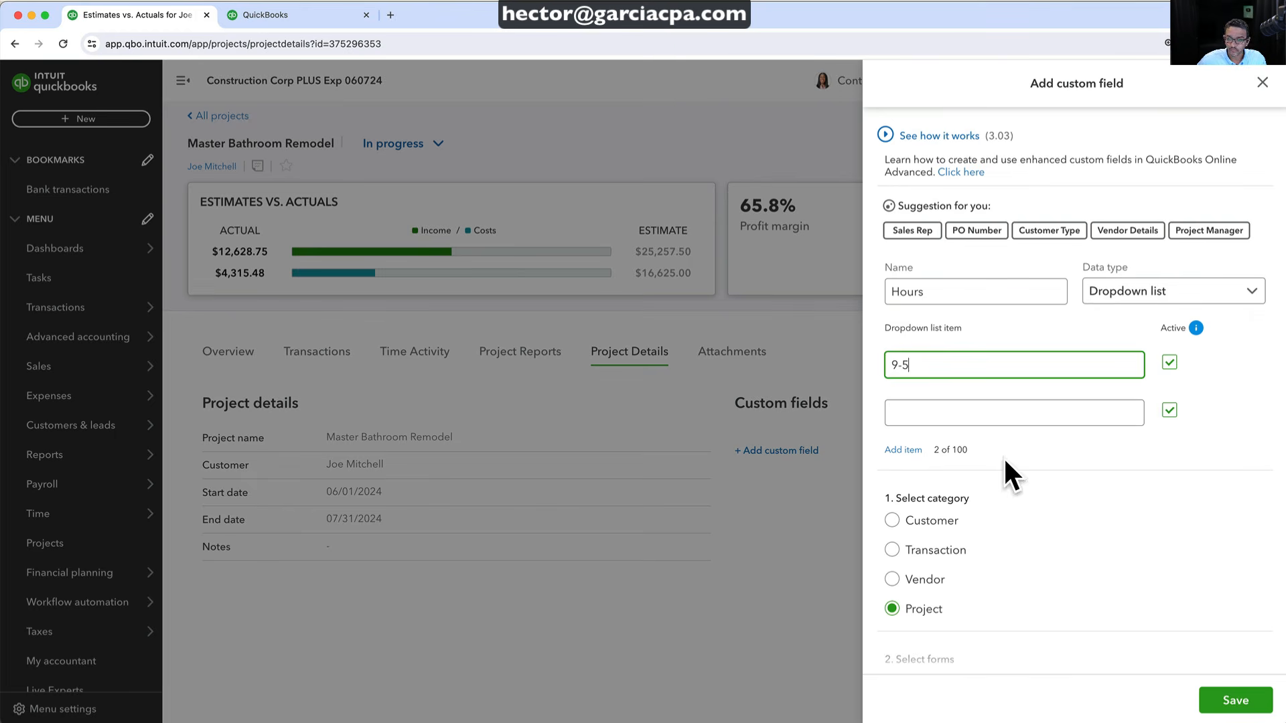
pyautogui.click(959, 405)
pyautogui.write('9-')
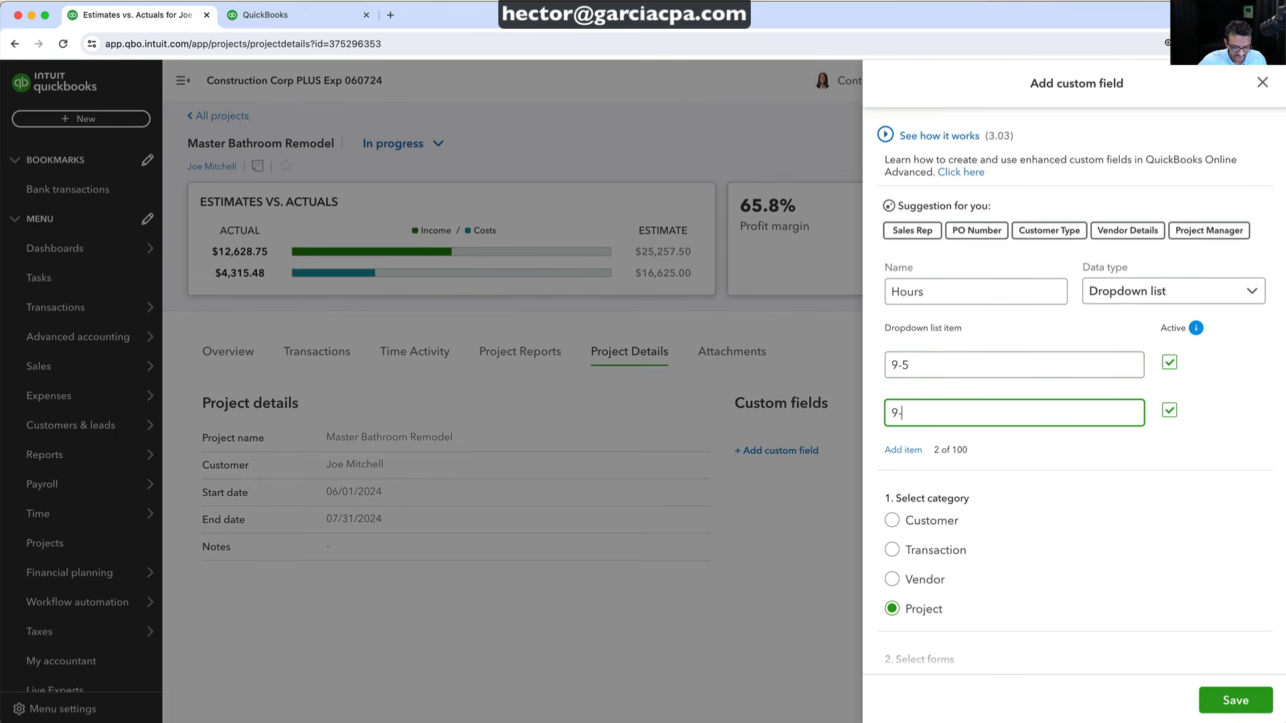
pyautogui.write('6')
pyautogui.click(908, 450)
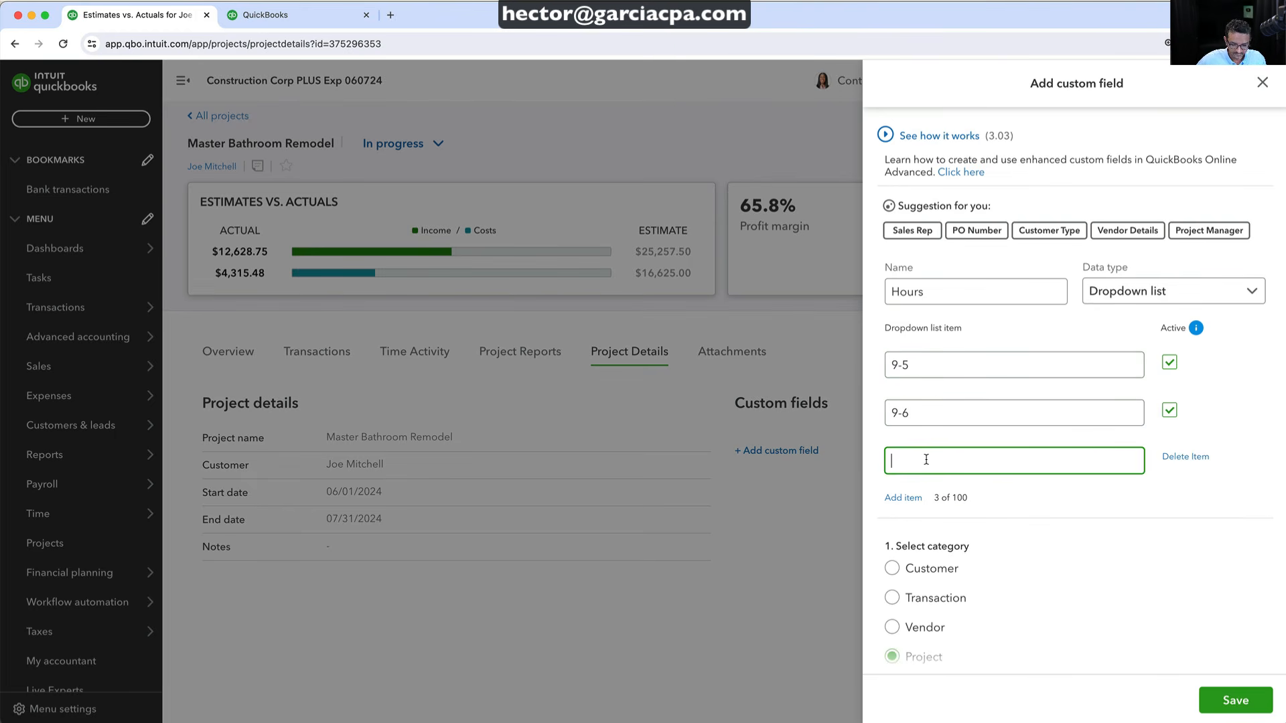
pyautogui.write('8-8')
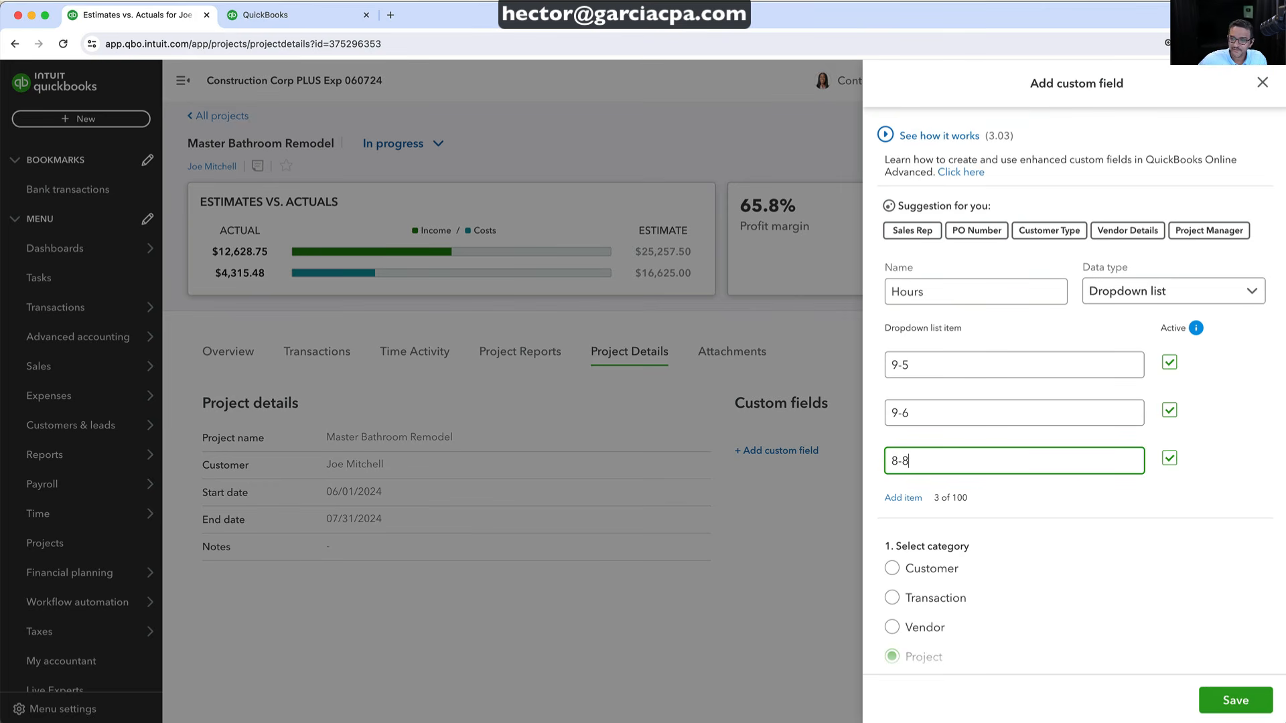
pyautogui.click(904, 498)
pyautogui.write('7')
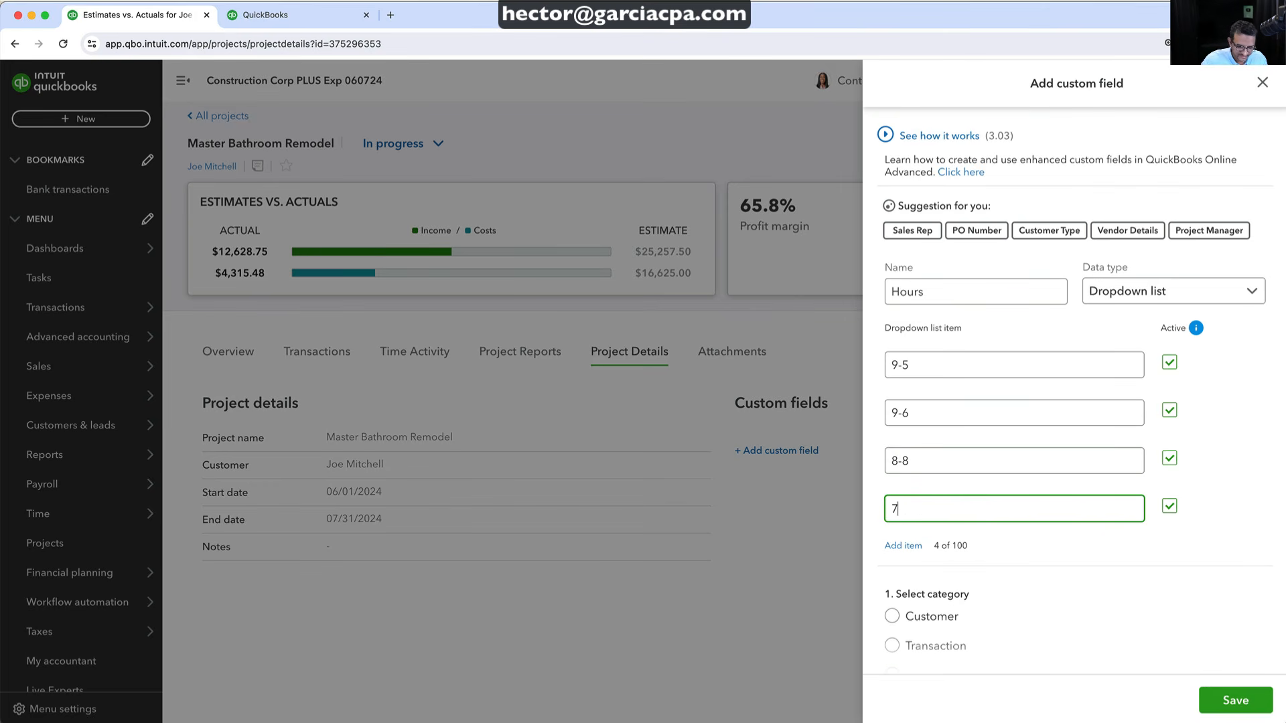
pyautogui.write('-4')
pyautogui.click(1234, 699)
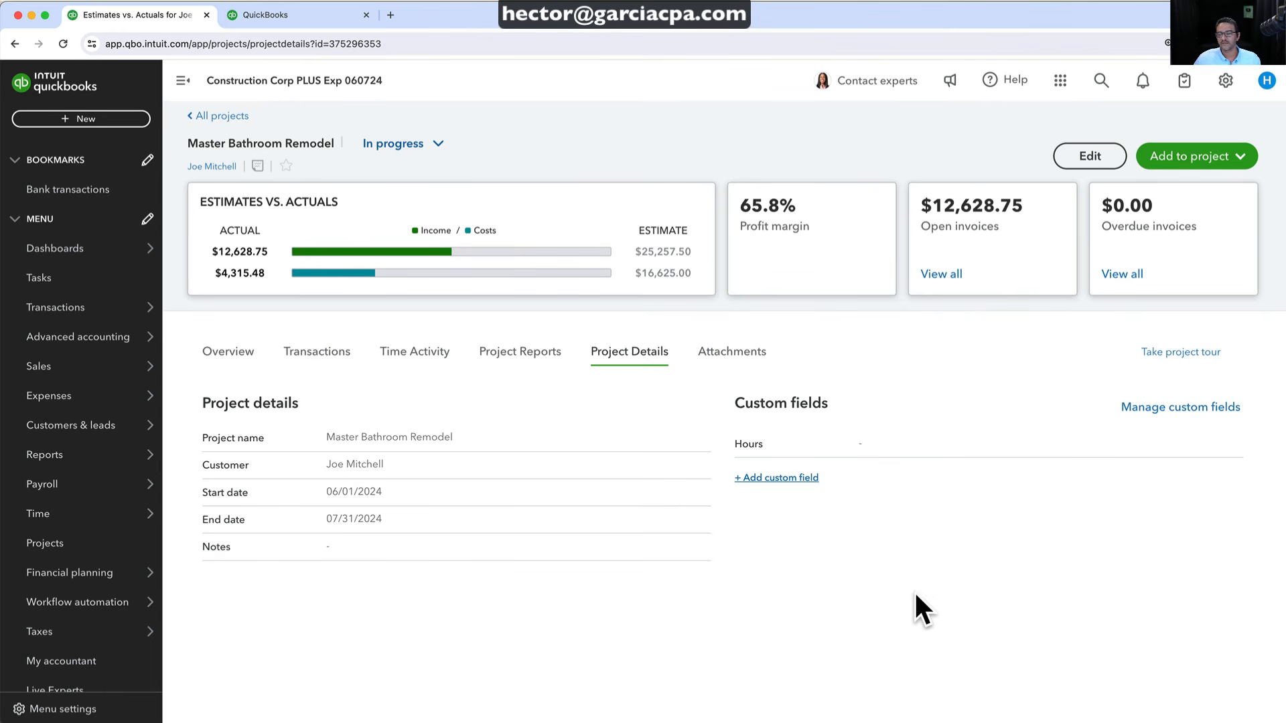
# Leave the custom field panel and reopen the Master Bathroom Remodel project from the Projects list
pyautogui.click(780, 479)
pyautogui.click(1262, 82)
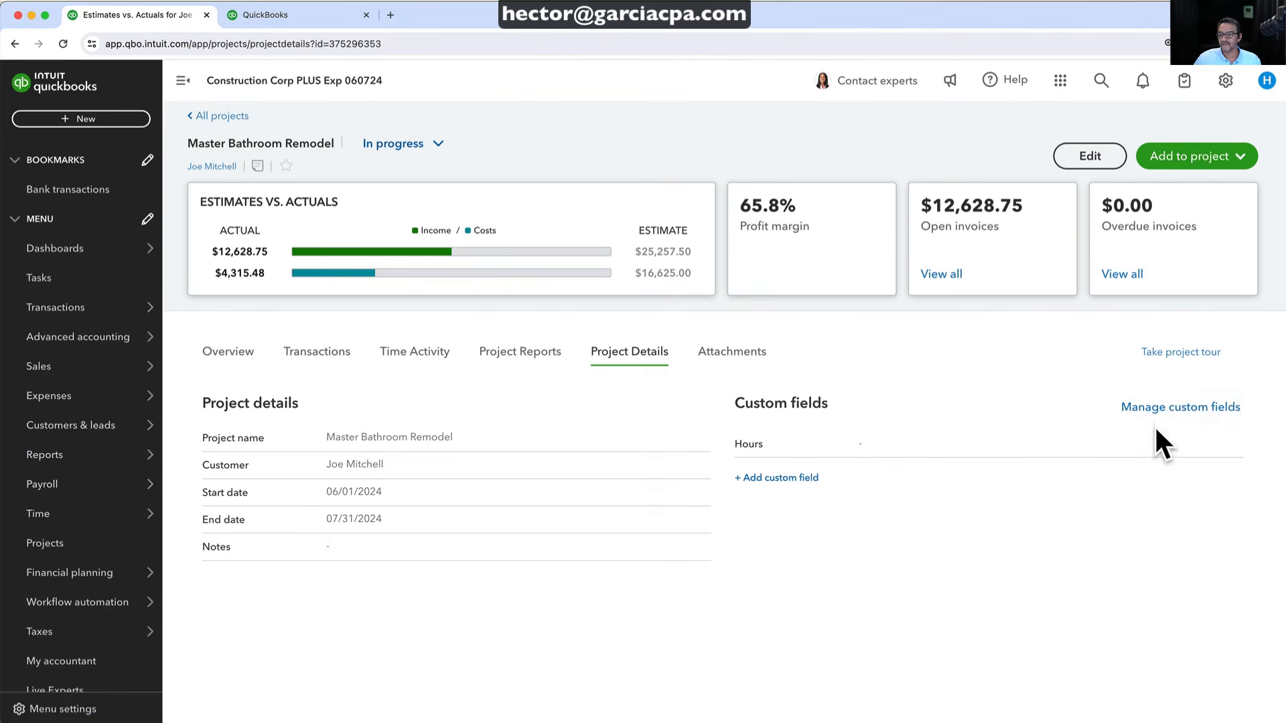
pyautogui.click(1165, 408)
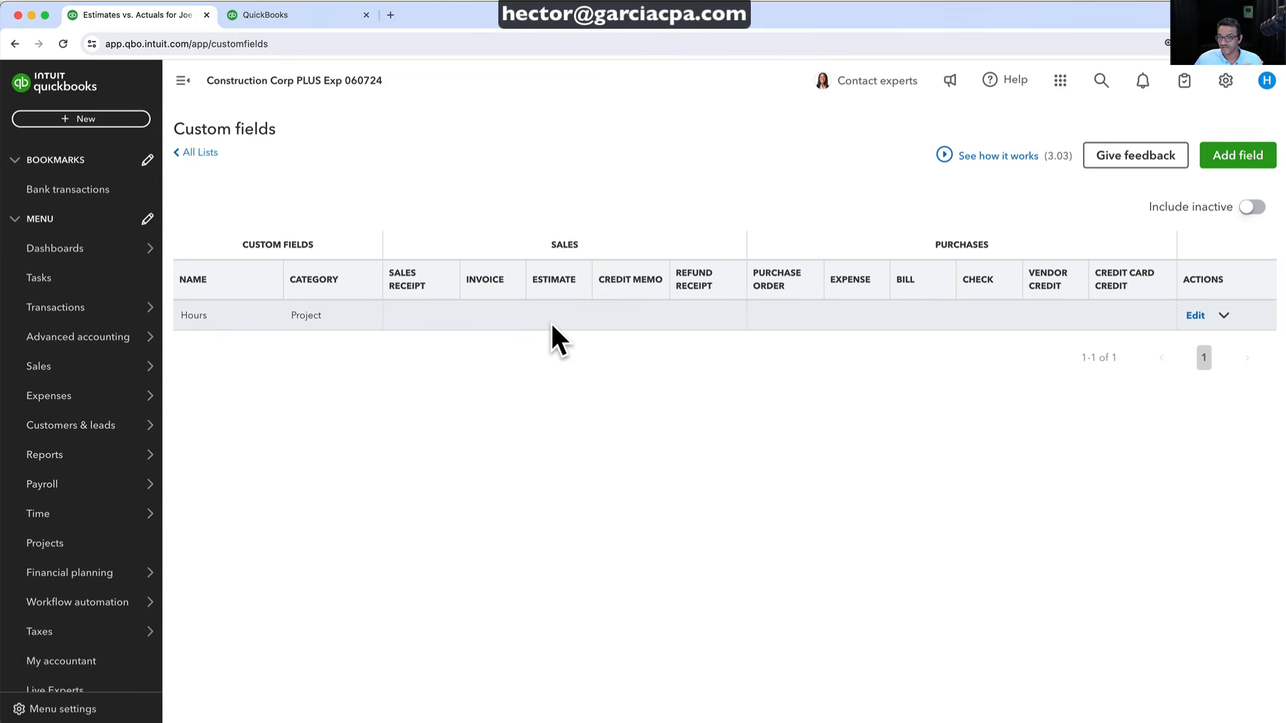
pyautogui.click(201, 154)
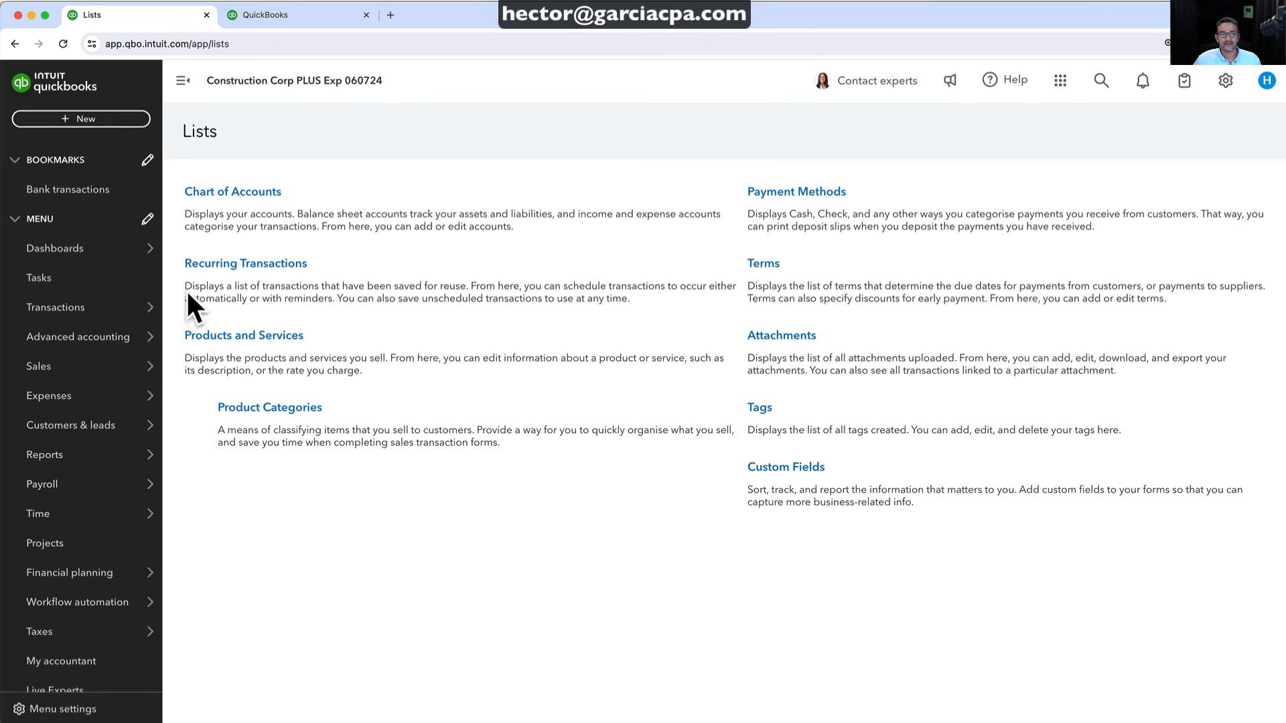
pyautogui.click(58, 544)
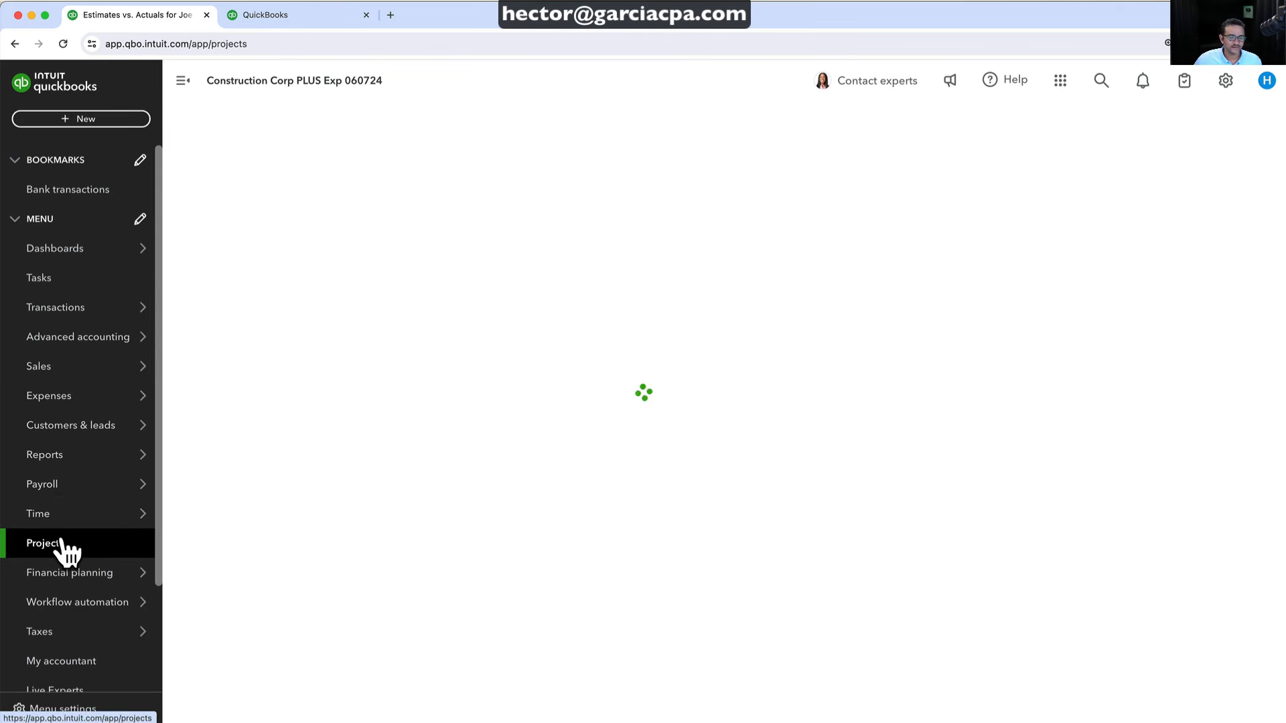
pyautogui.click(281, 432)
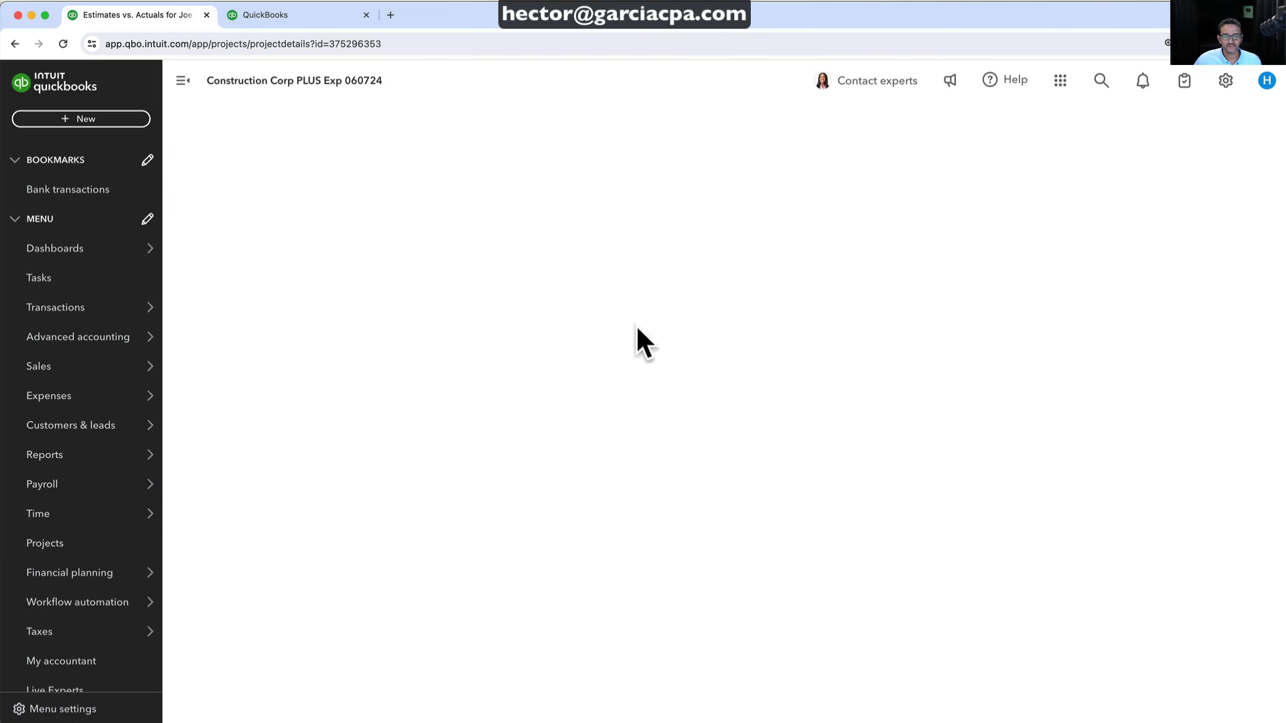
# Edit the project to set Hours to 7-4, save, and view its Project Details
pyautogui.click(1089, 157)
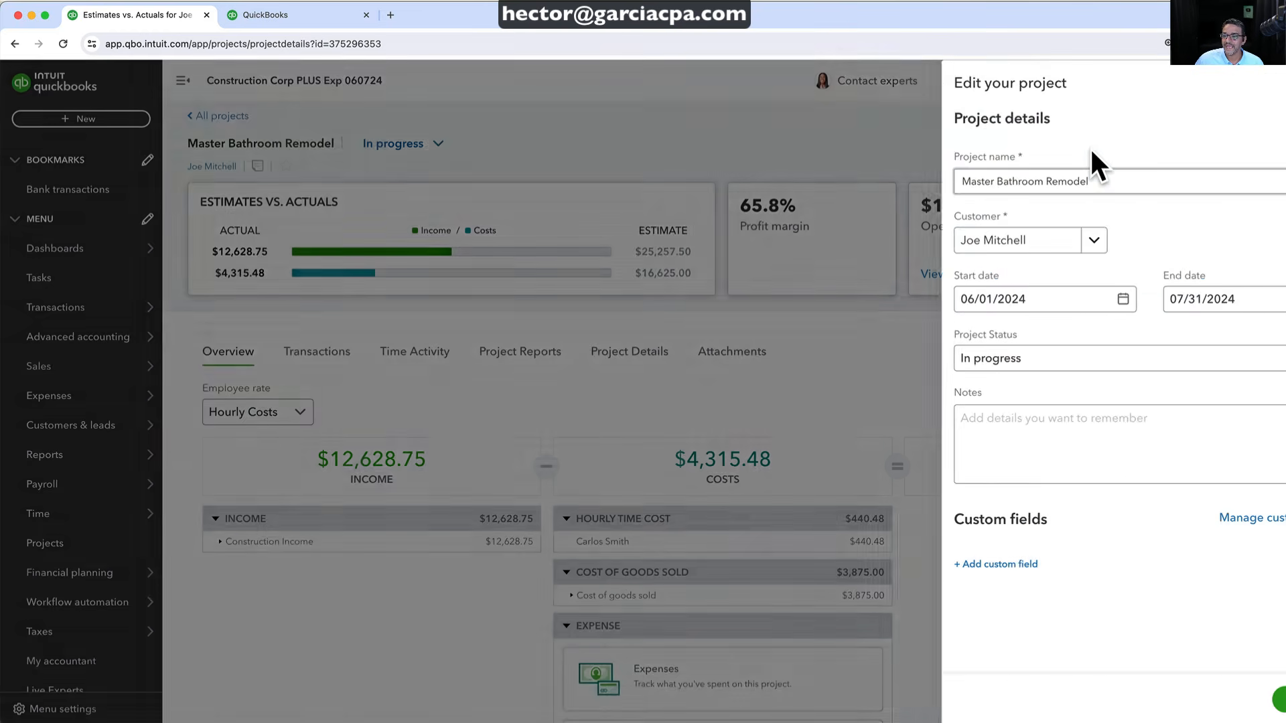
pyautogui.click(1060, 582)
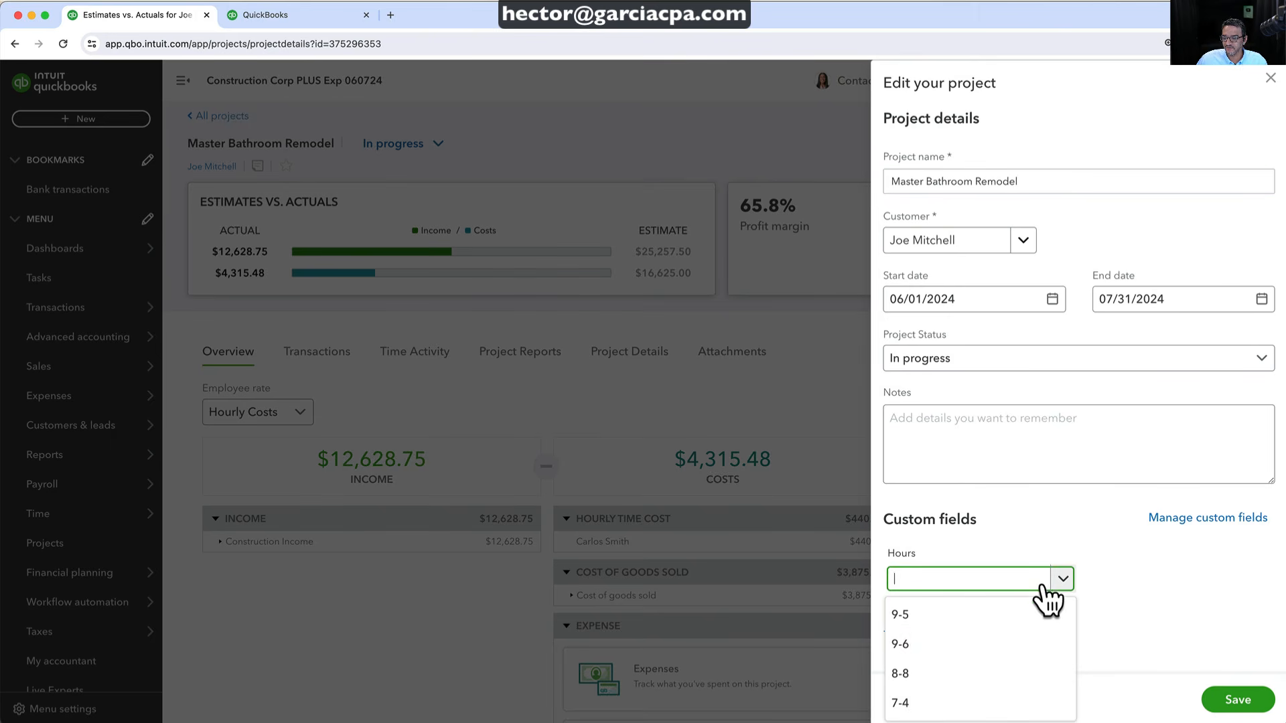
pyautogui.click(921, 704)
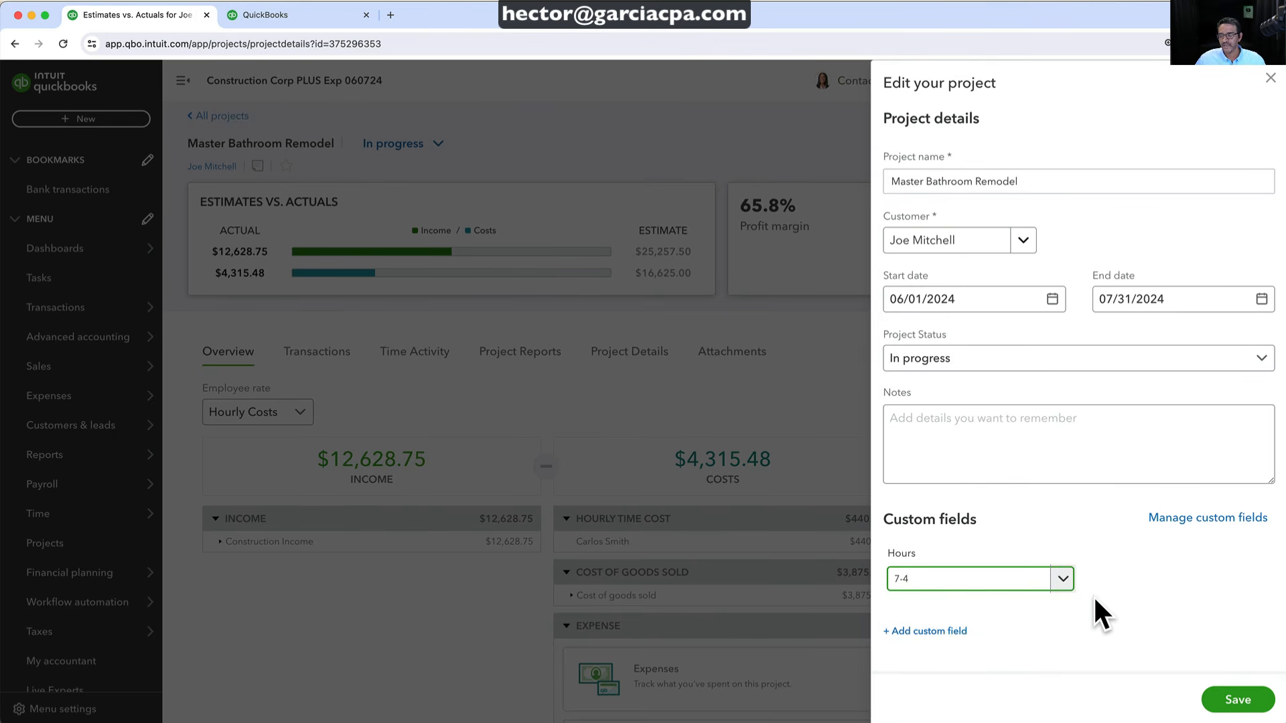
pyautogui.click(1063, 579)
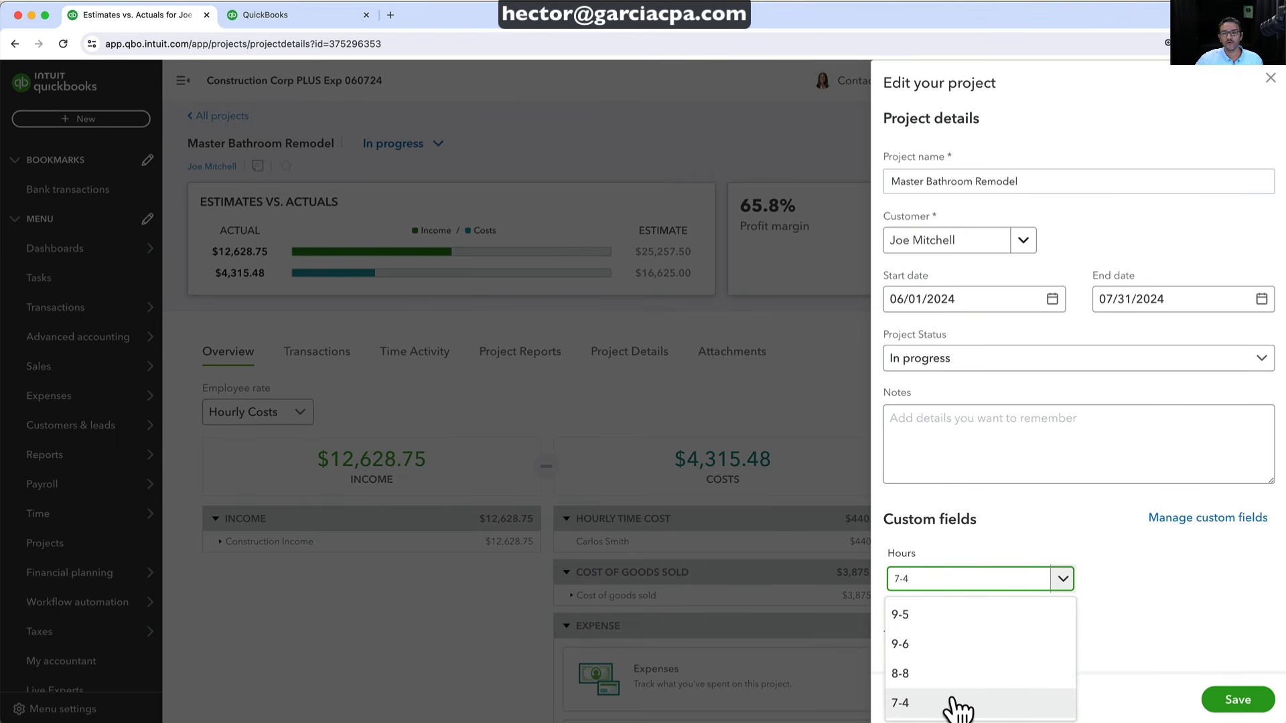
pyautogui.click(957, 704)
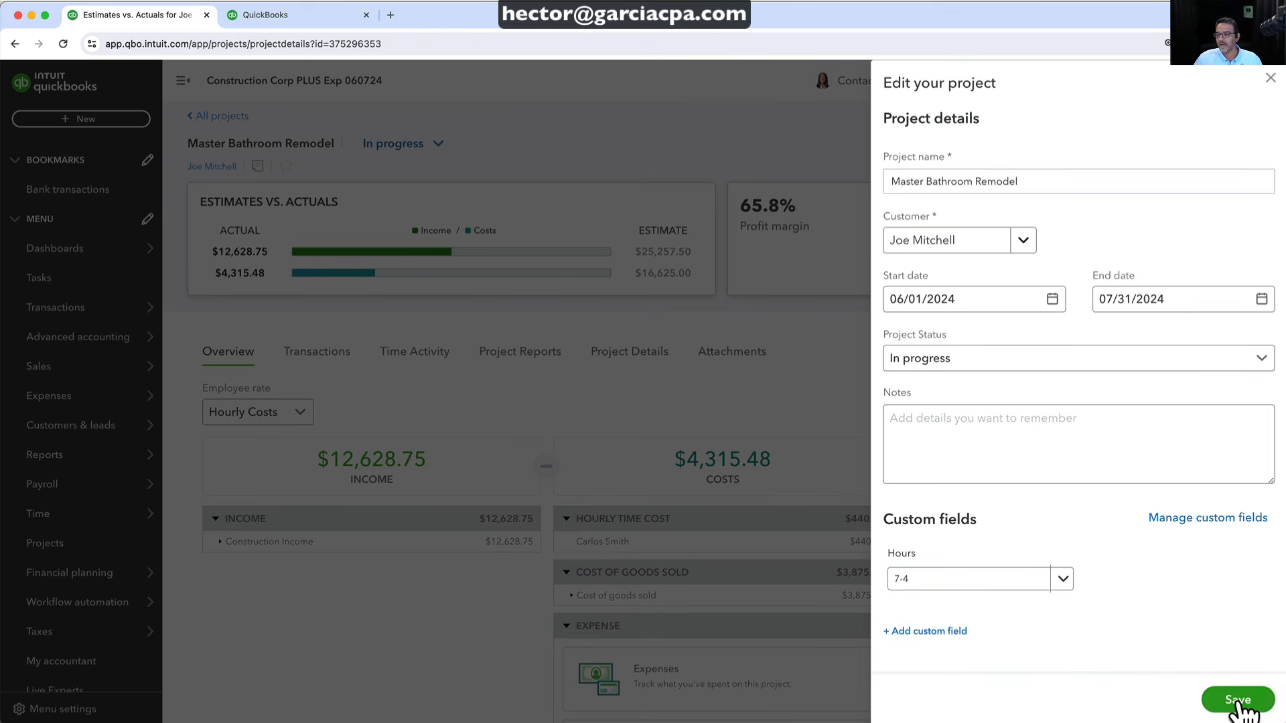
pyautogui.click(1237, 702)
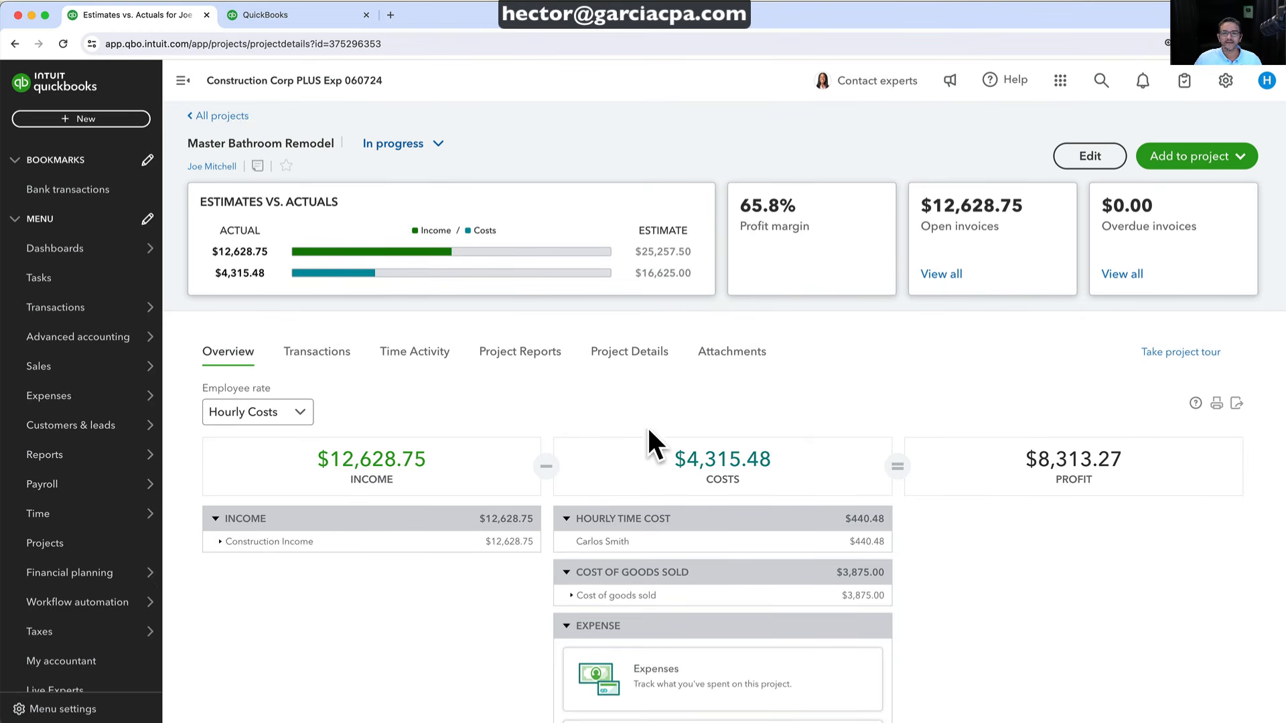
pyautogui.click(620, 356)
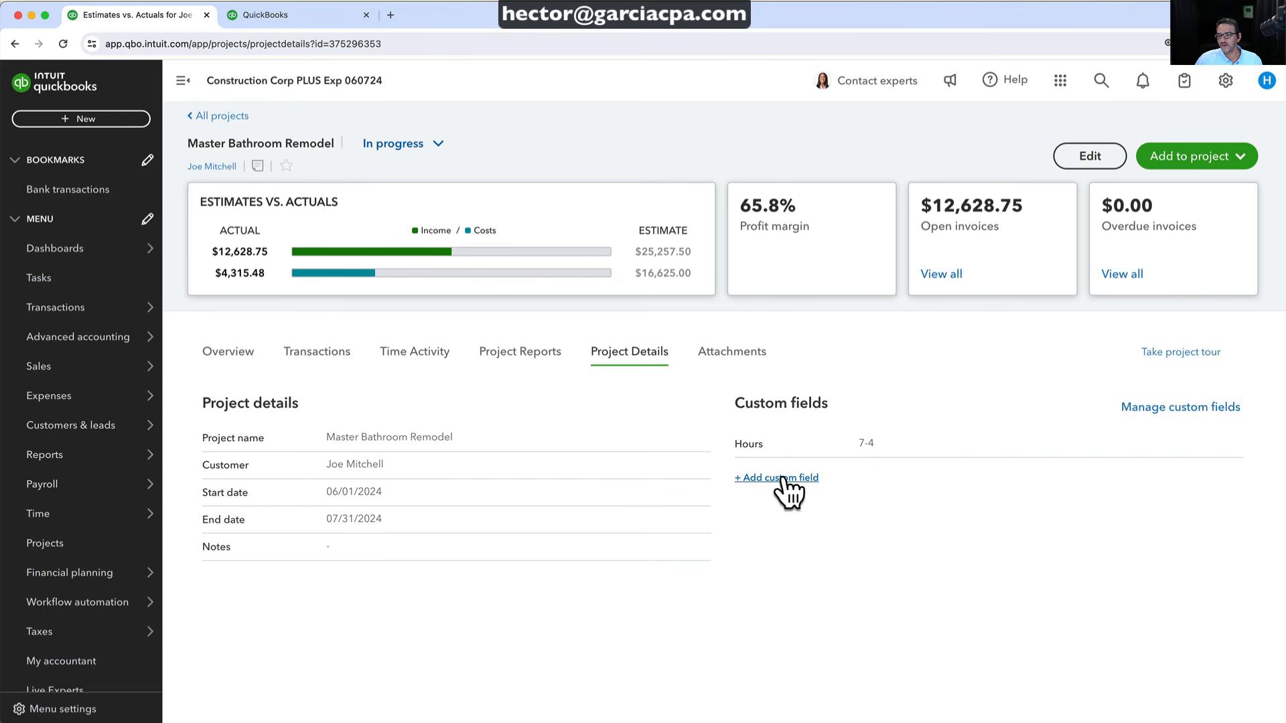
# Create a new custom field named Foreman with the Dropdown list data type
pyautogui.click(784, 478)
pyautogui.click(953, 228)
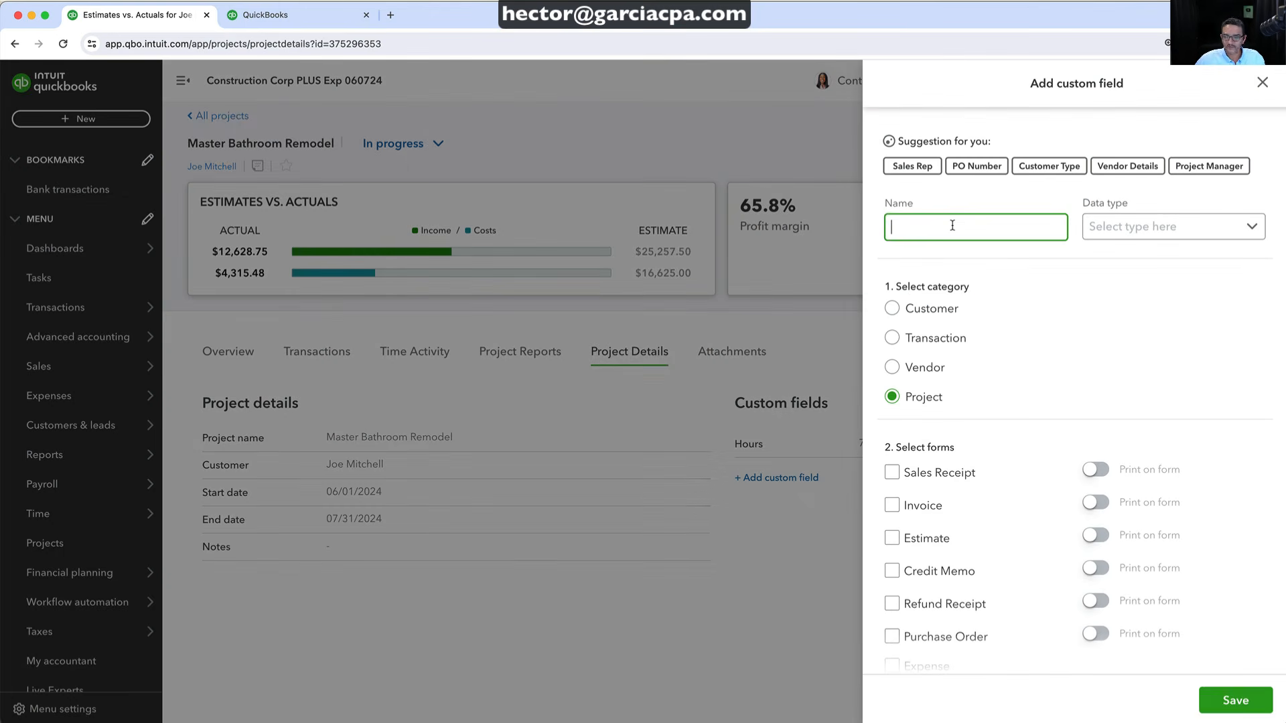
pyautogui.write('Foreman')
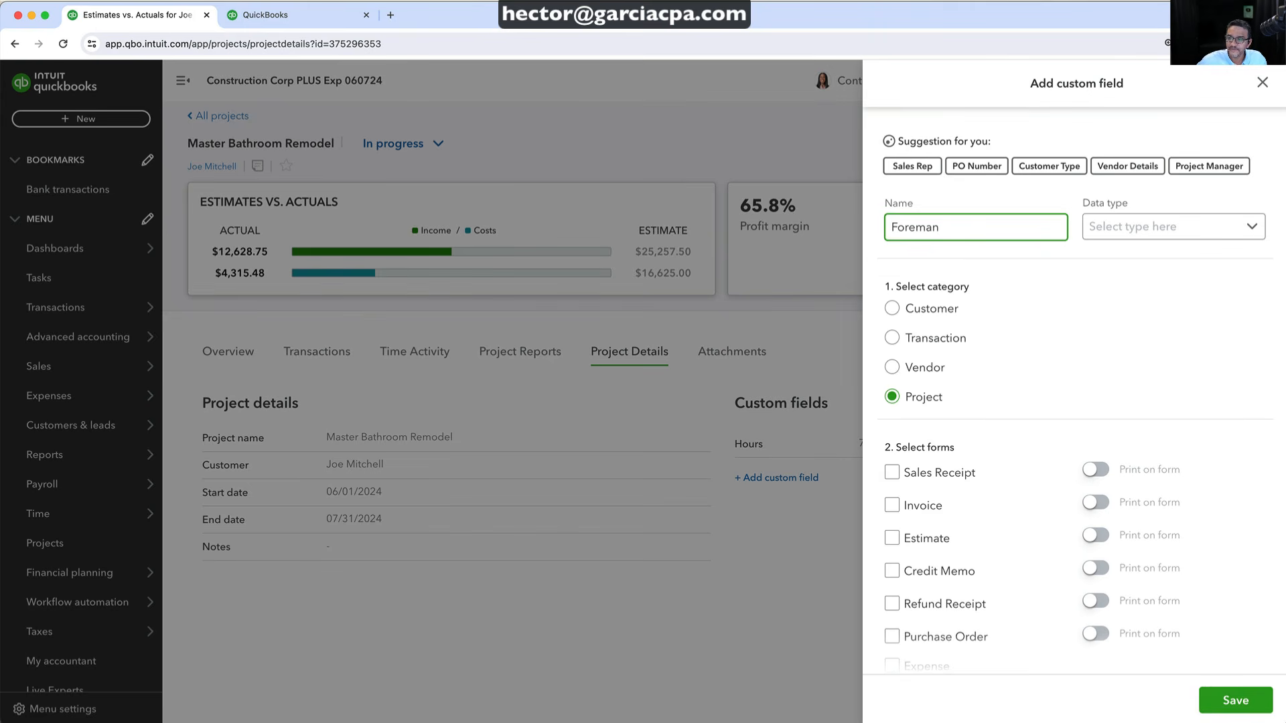
pyautogui.click(1138, 234)
pyautogui.click(1135, 340)
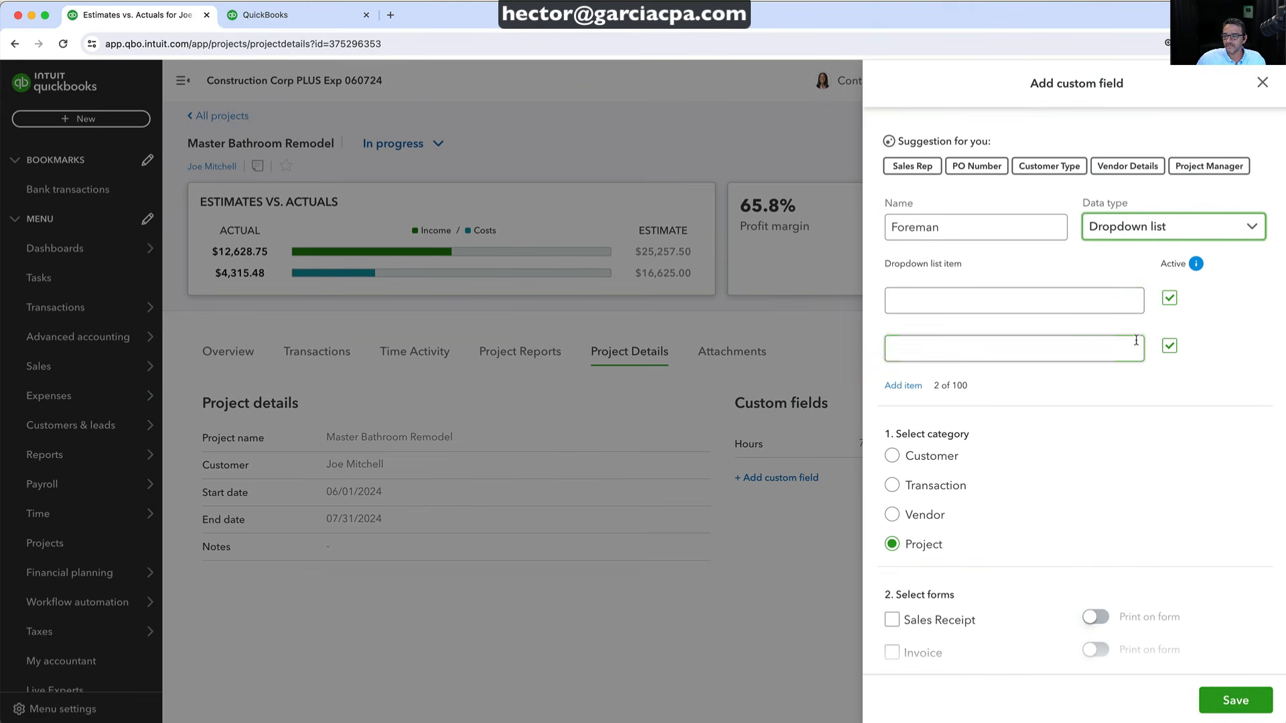
# Add the Foreman options Mike, Mary and 'Streve', and save the field
pyautogui.click(914, 292)
pyautogui.write('Mike')
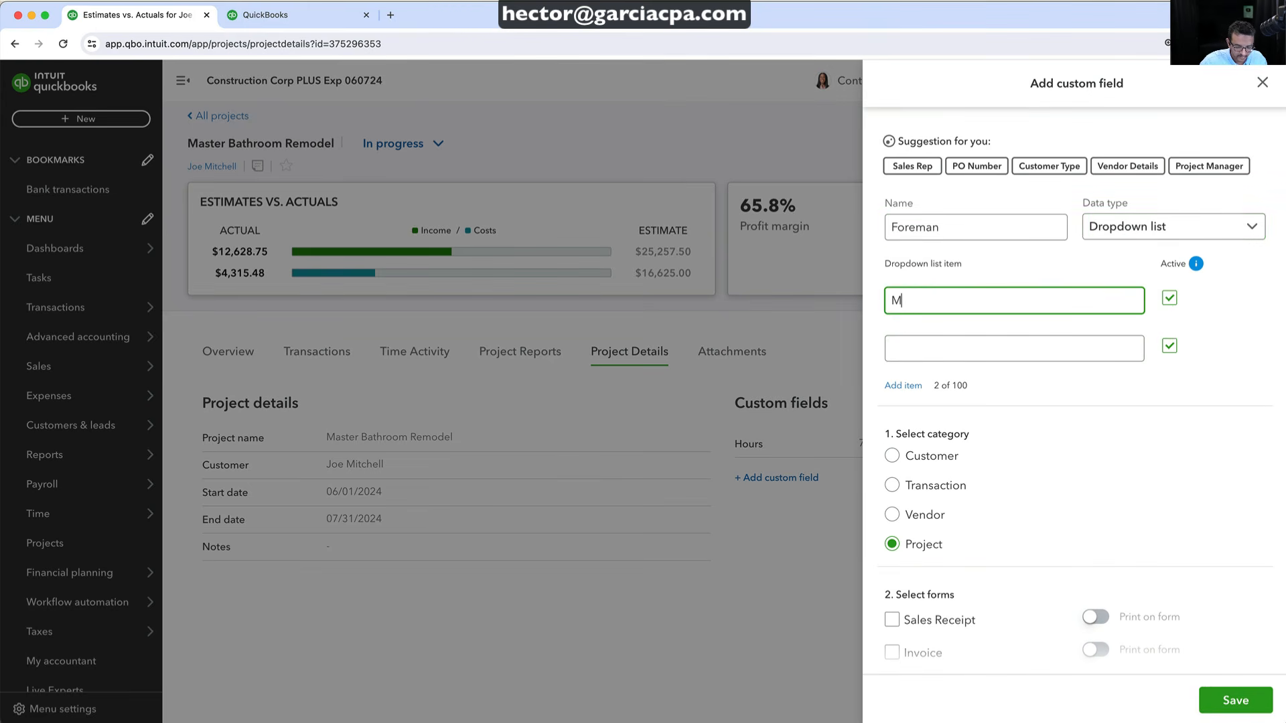
pyautogui.click(915, 343)
pyautogui.write('Mary')
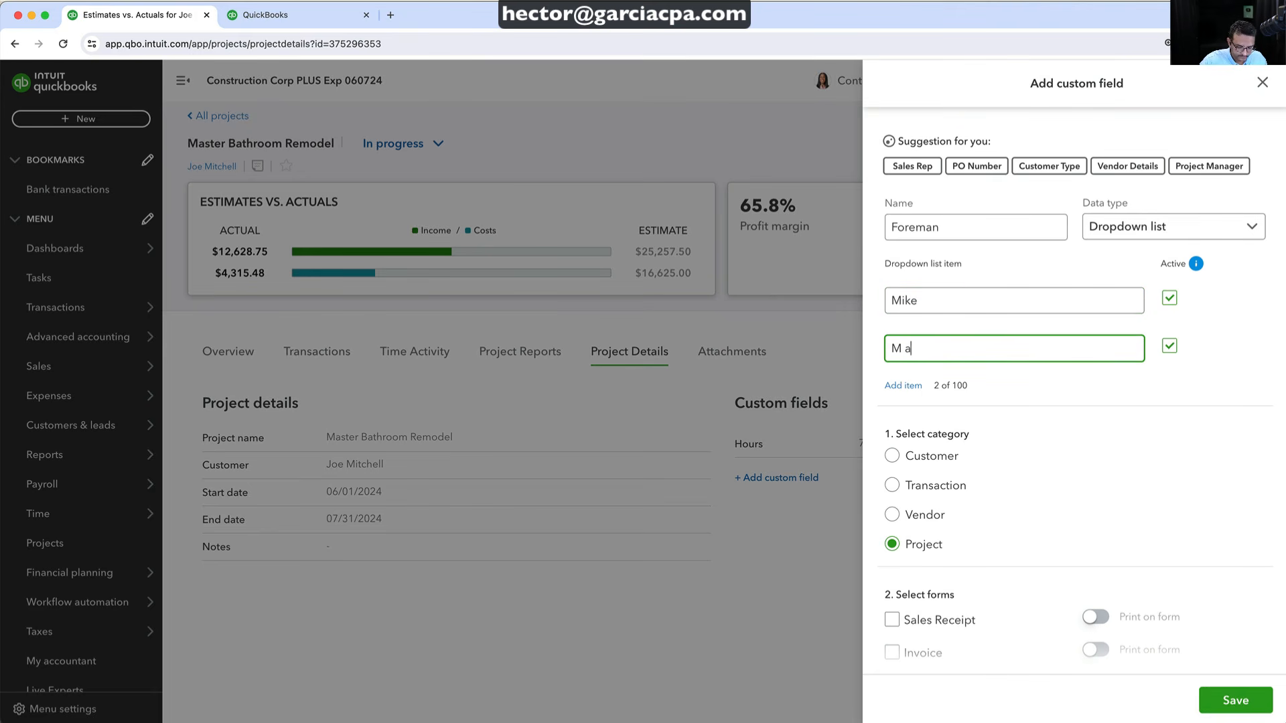
pyautogui.click(910, 387)
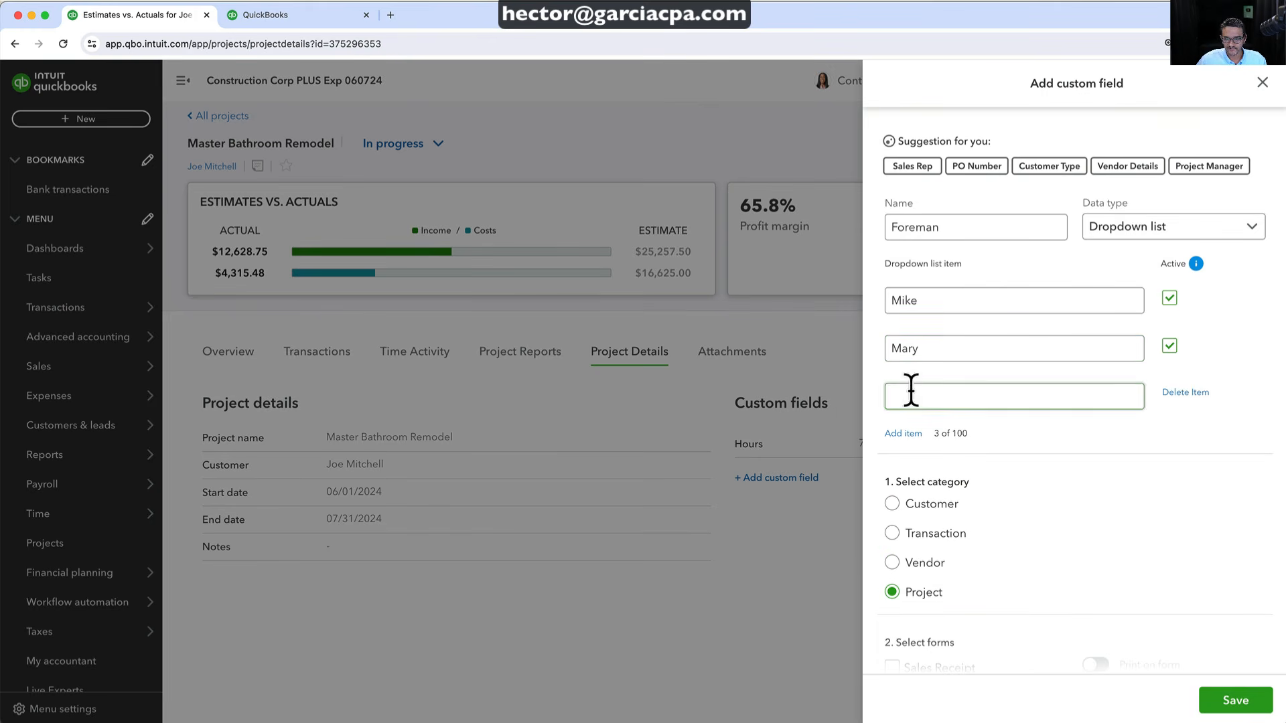
pyautogui.write('Str')
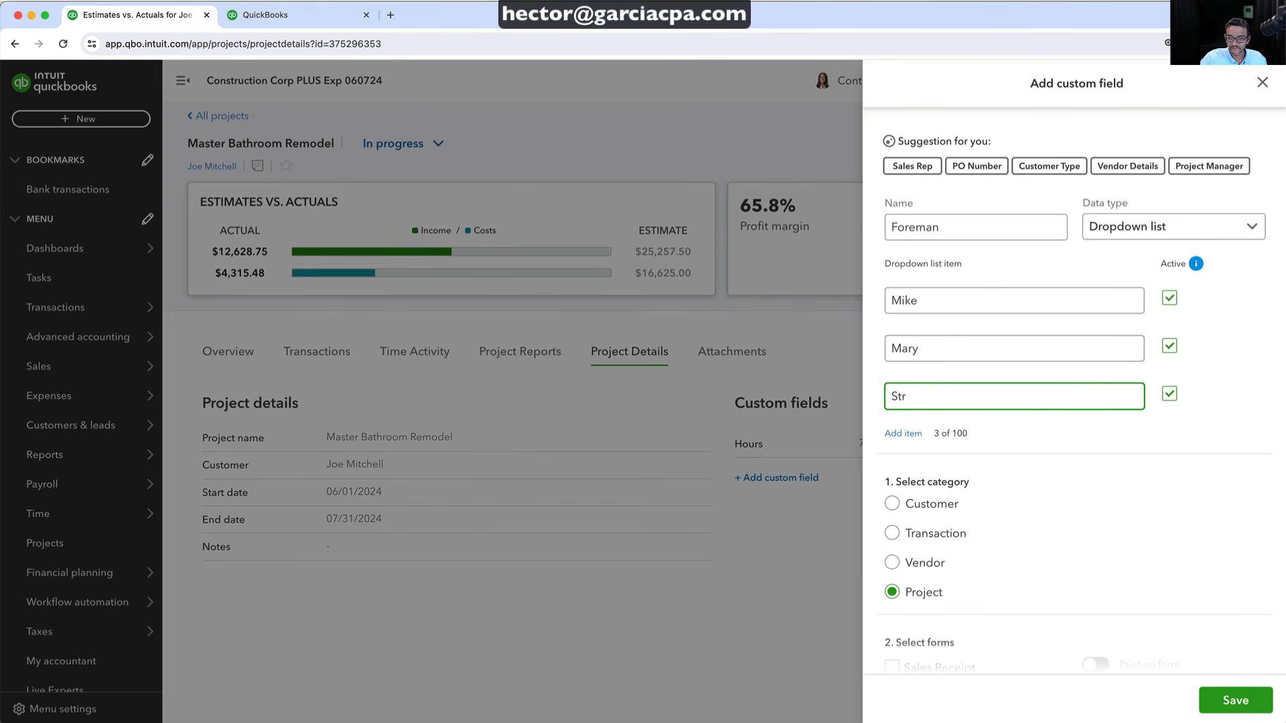
pyautogui.write('eve')
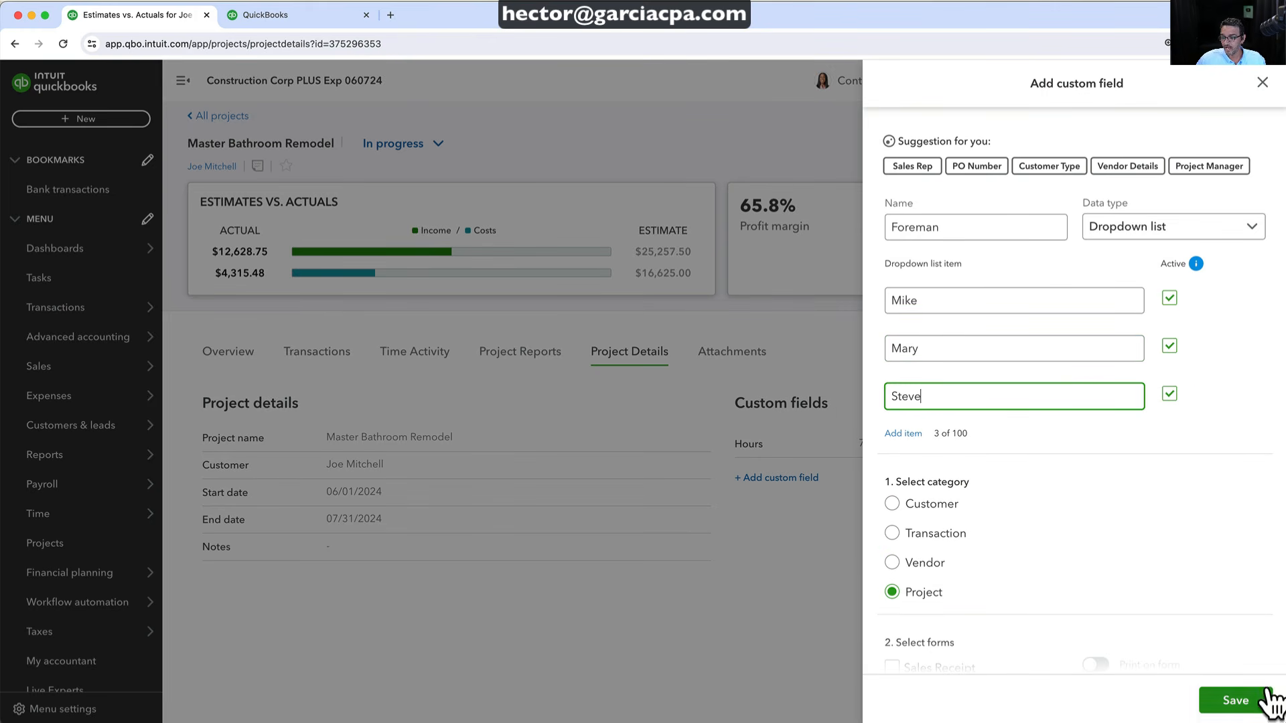
pyautogui.click(1247, 700)
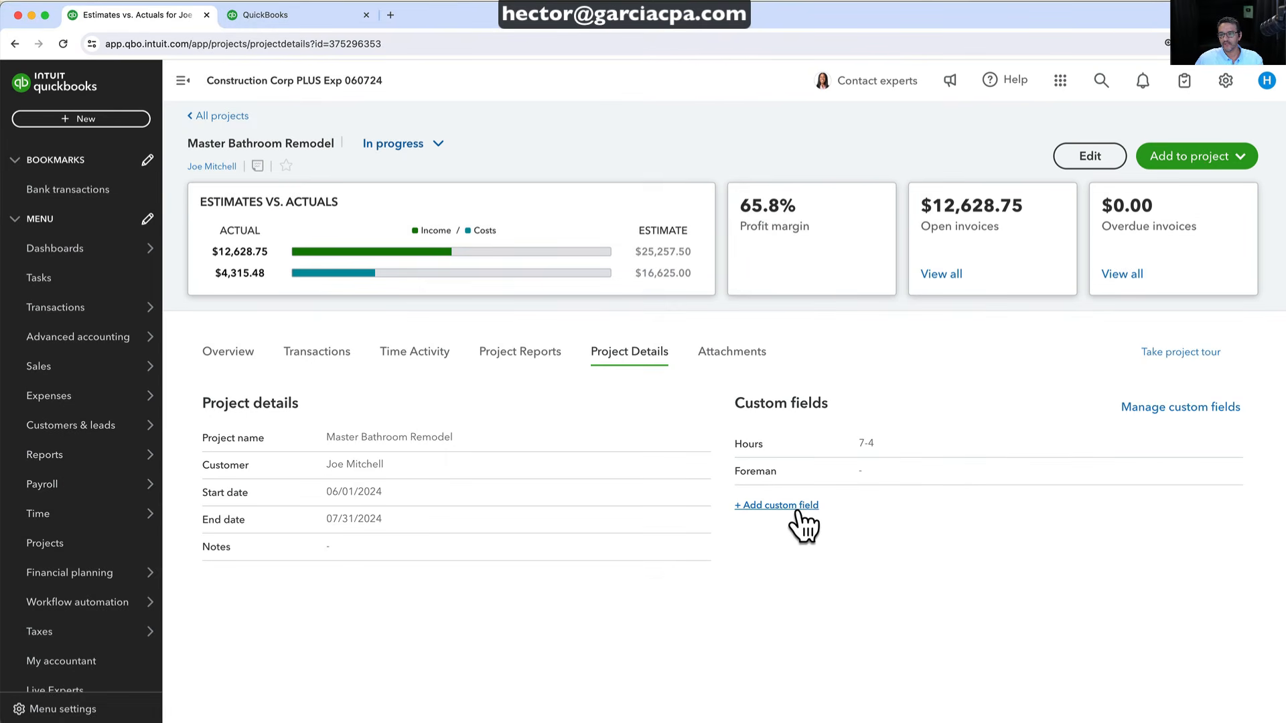
# Edit the project to set Foreman to Mary and save
pyautogui.click(1080, 162)
pyautogui.click(1258, 578)
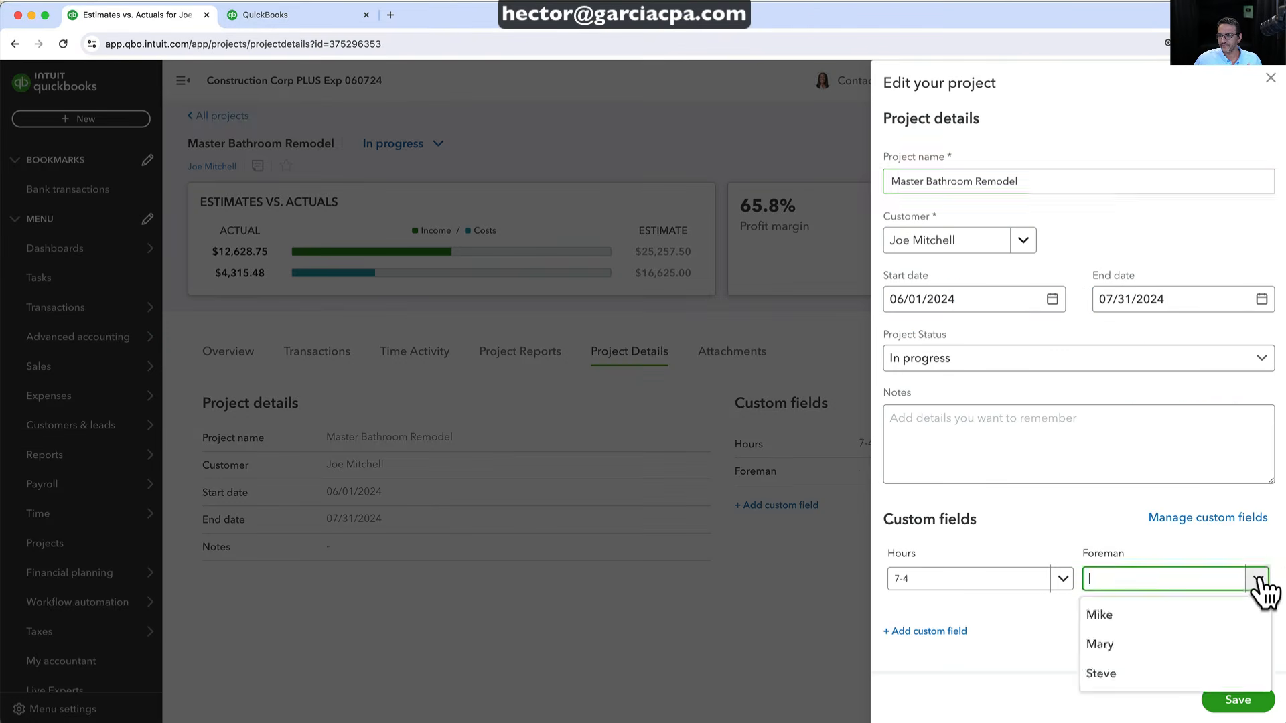
pyautogui.click(1102, 644)
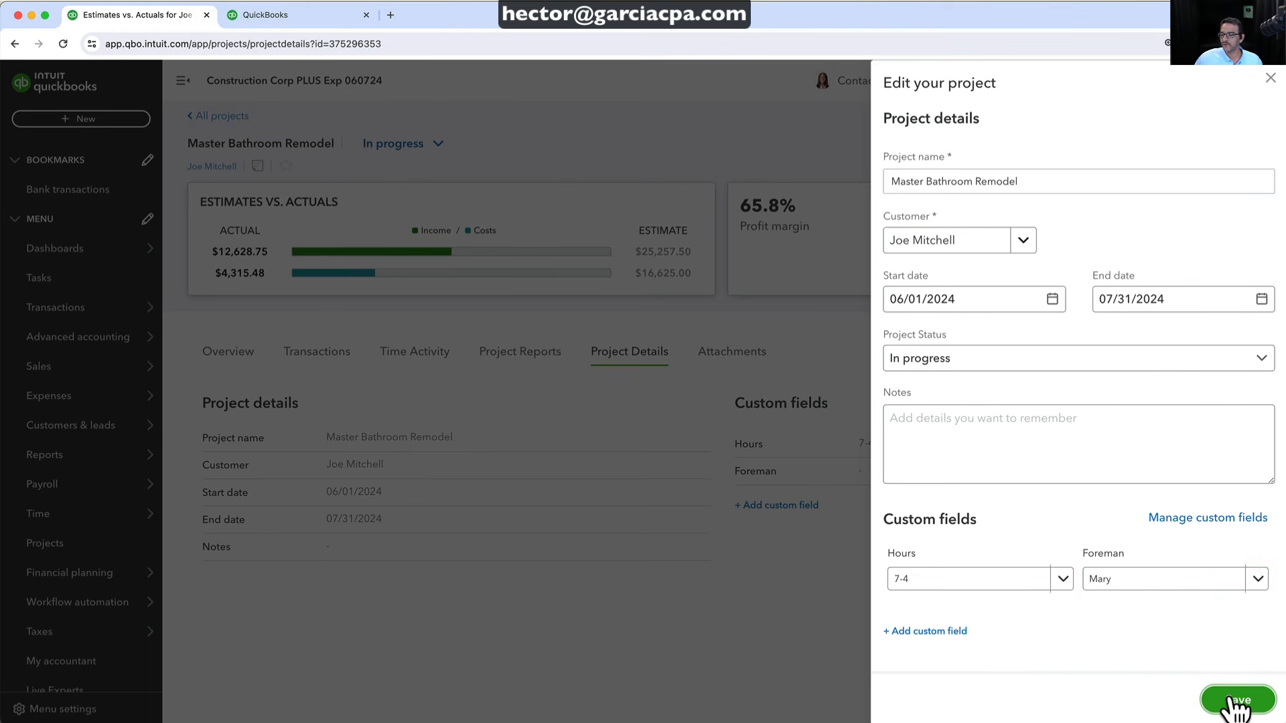
pyautogui.click(1234, 701)
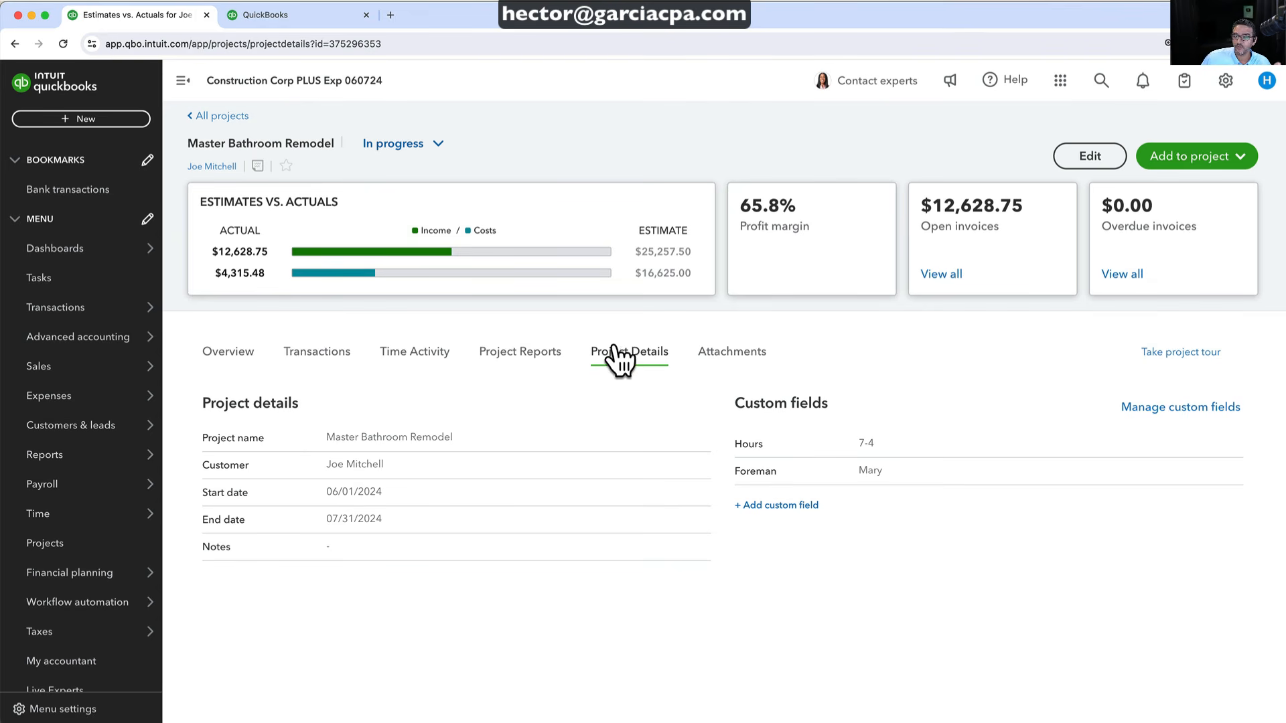
pyautogui.click(209, 116)
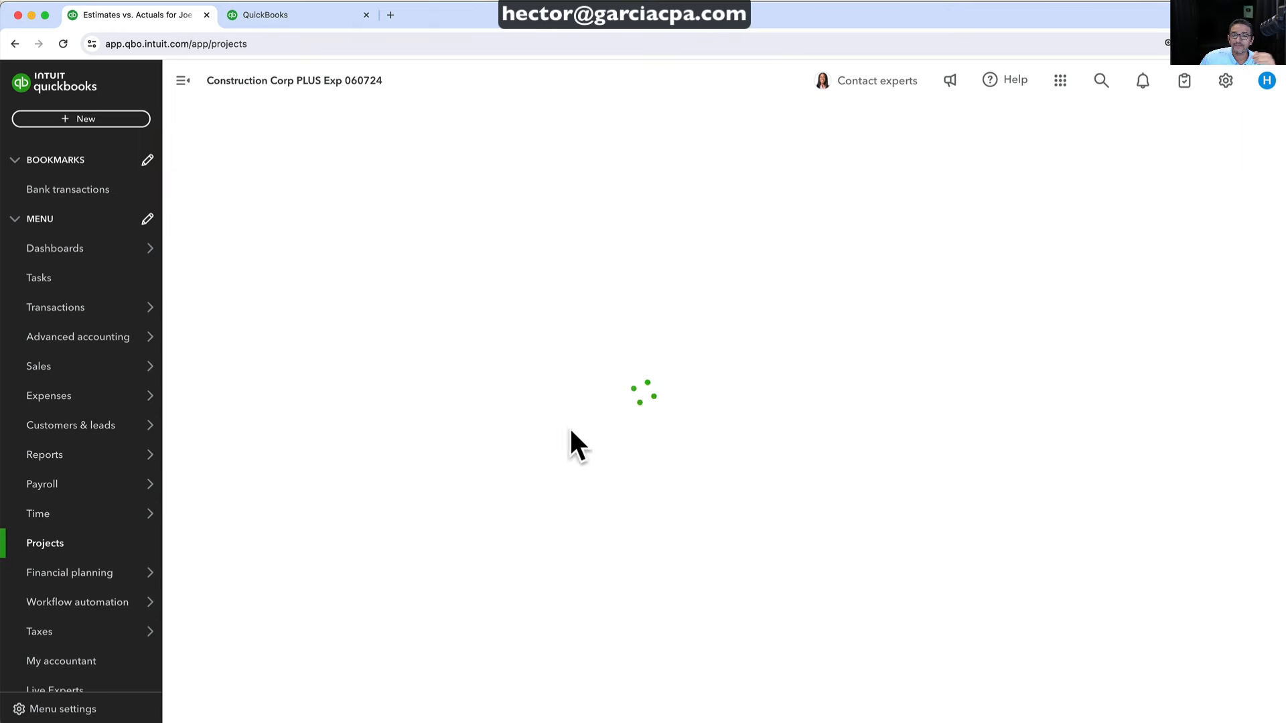
pyautogui.click(1196, 259)
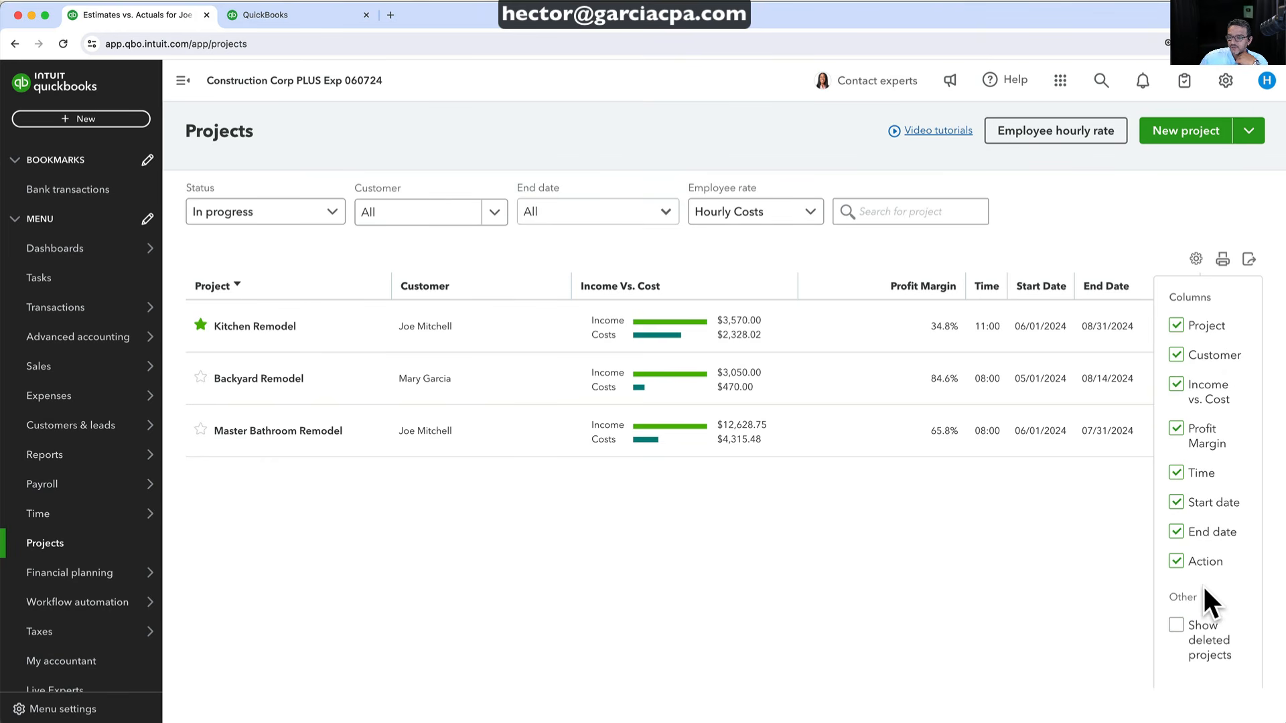
pyautogui.click(894, 608)
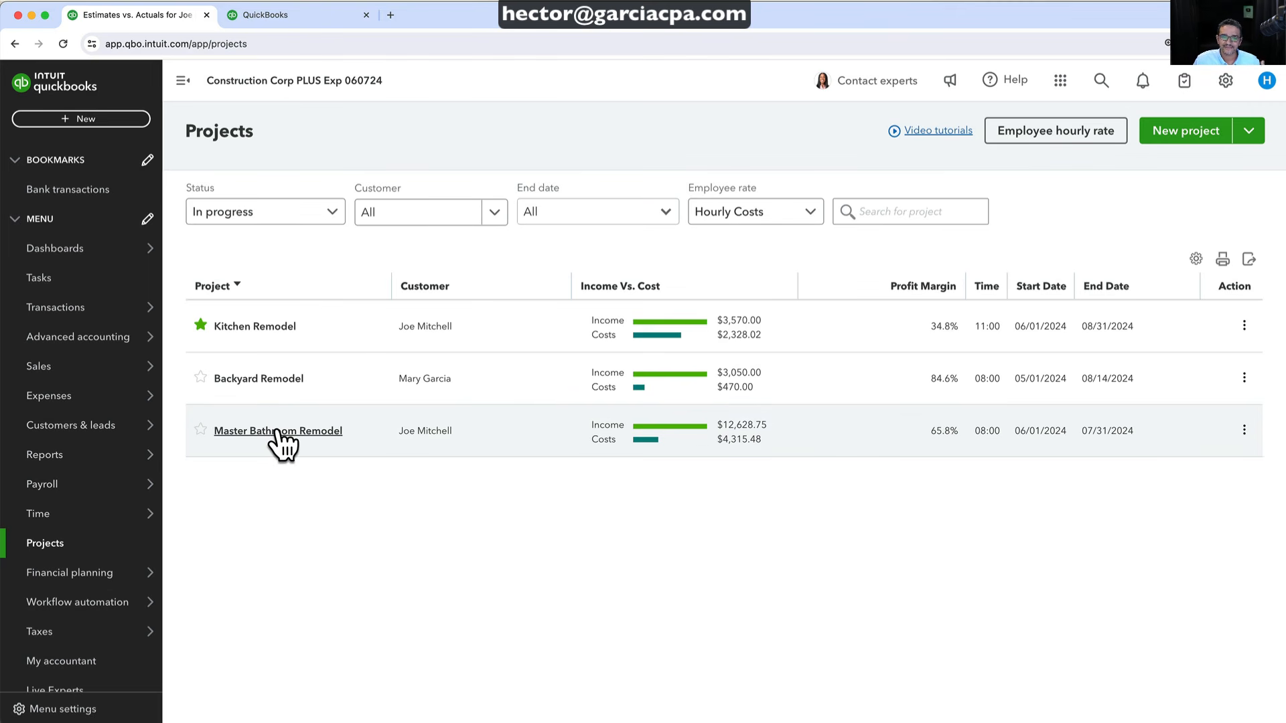
pyautogui.click(278, 432)
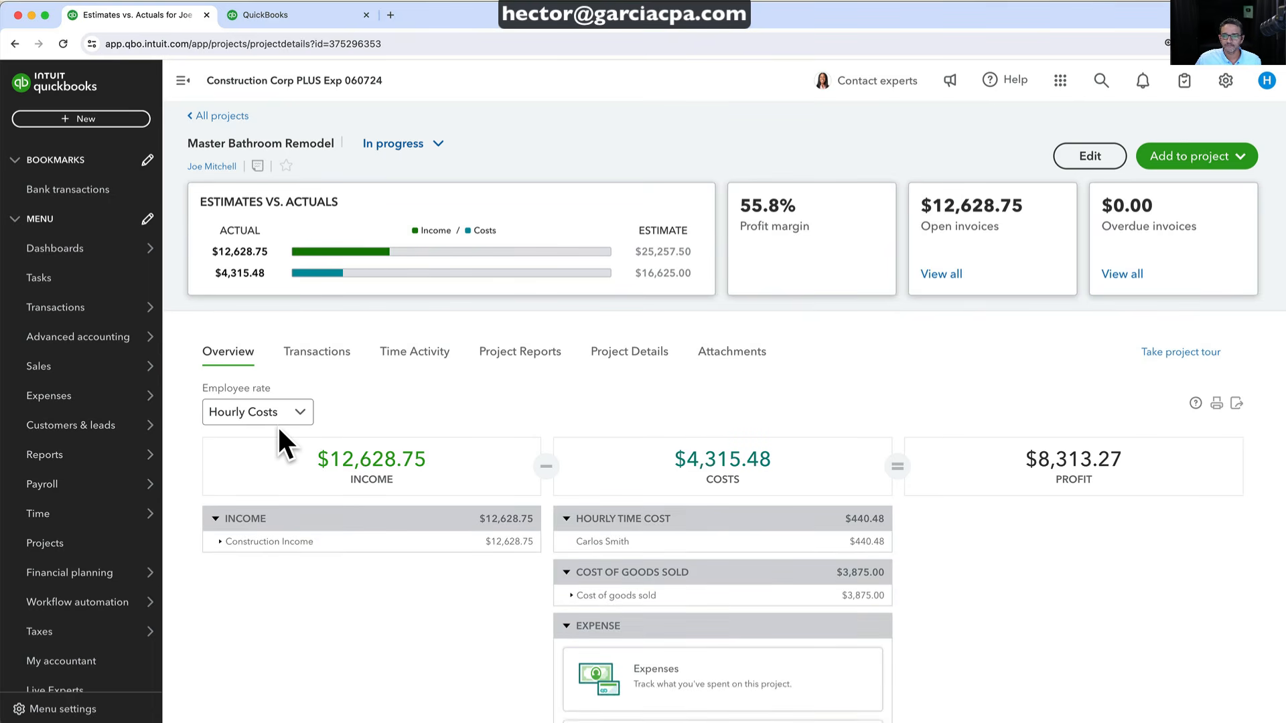
pyautogui.click(625, 353)
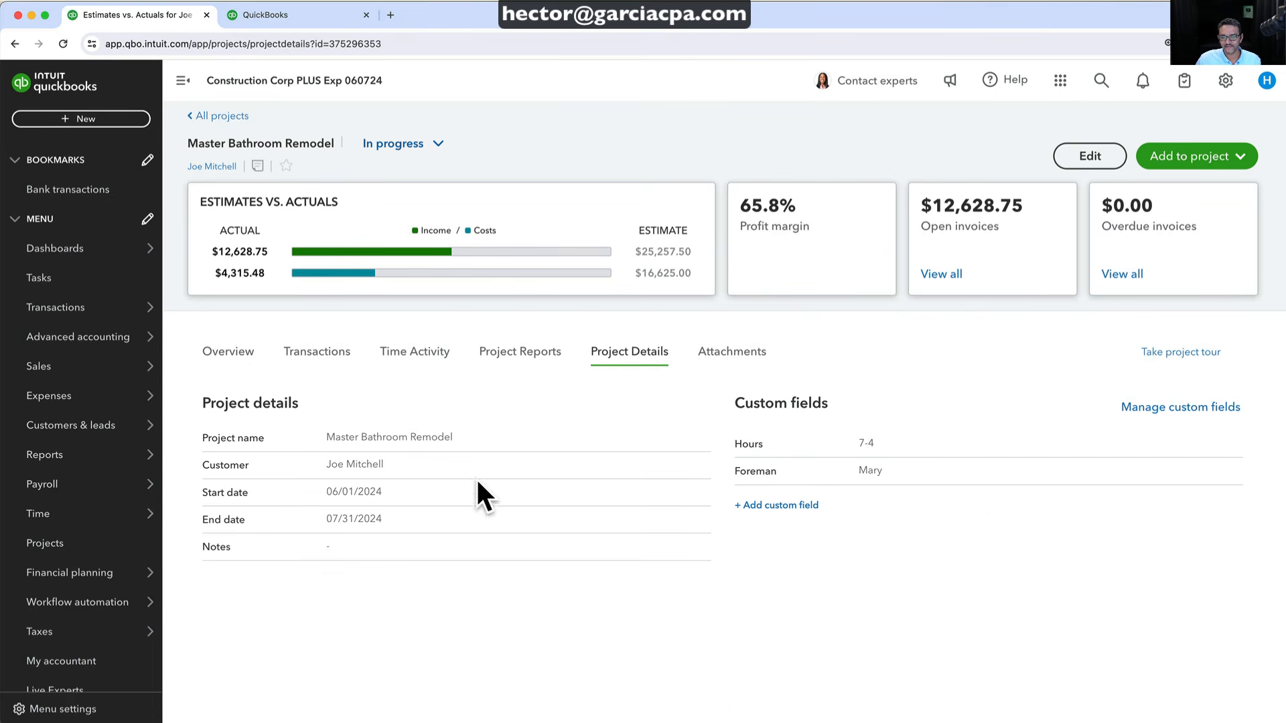